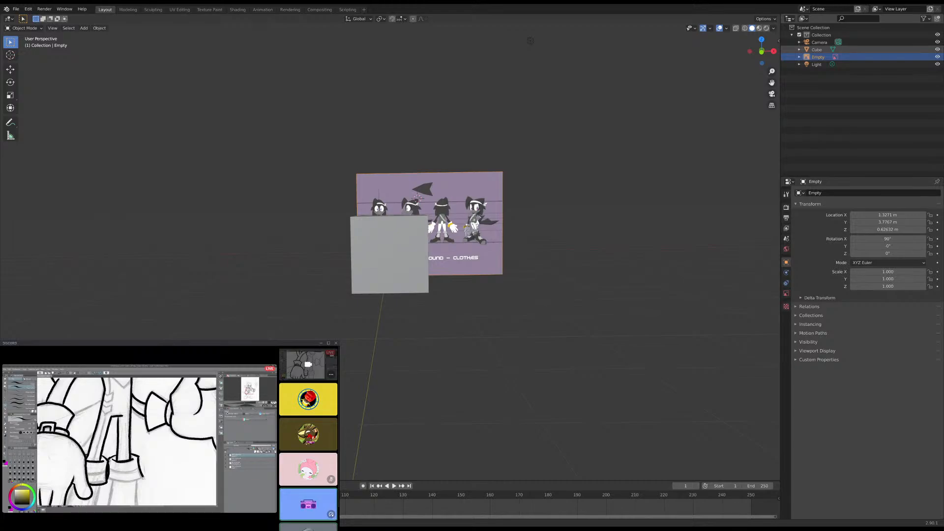
- Select the cube standing in front of the character reference image
scroll(458, 205, up, 3)
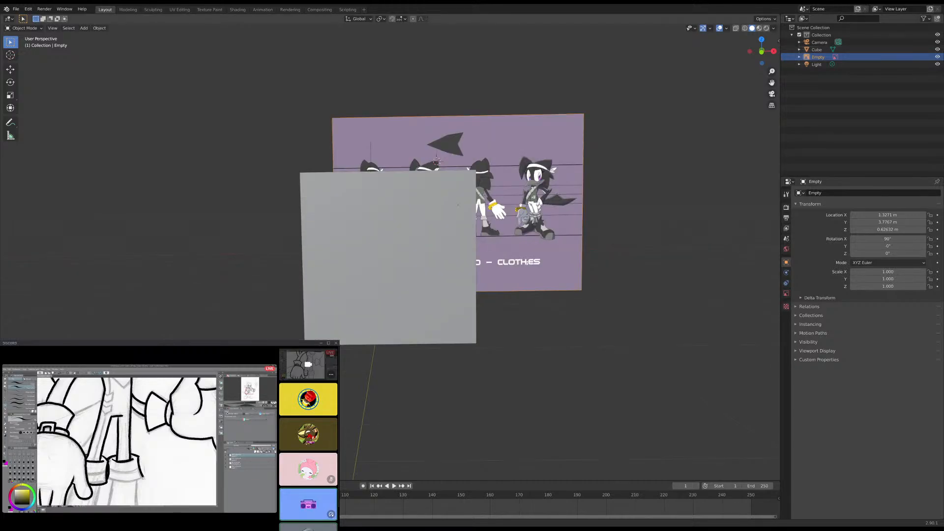
click(380, 220)
middle_drag(435, 197, 375, 133)
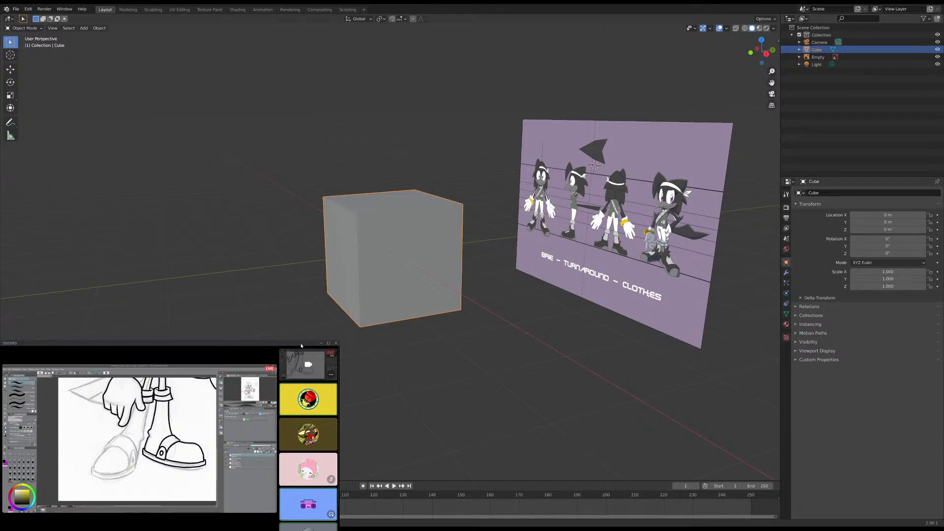
- Examine the character turnaround image, its caption lettering and its placement relative to the cube from several angles
middle_drag(610, 265, 654, 263)
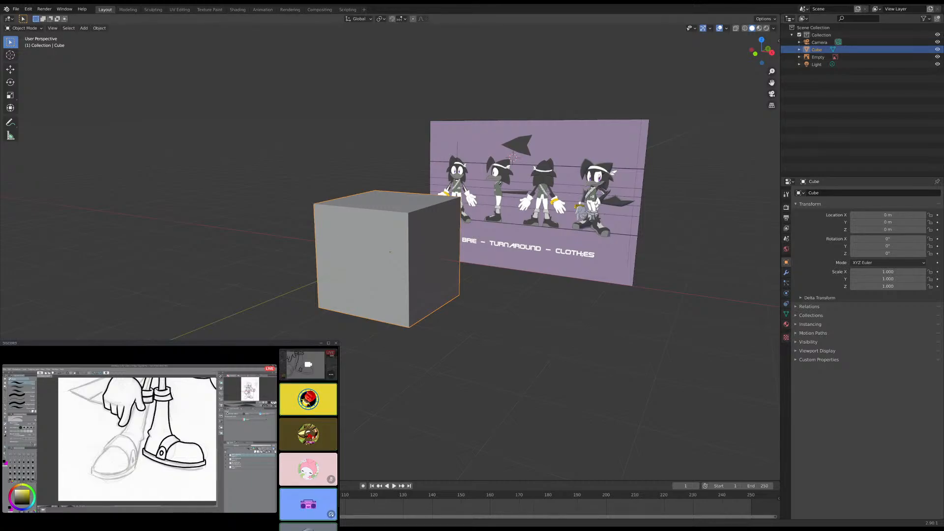
mouse_move(542, 247)
middle_down()
mouse_move(553, 256)
mouse_move(543, 265)
middle_up()
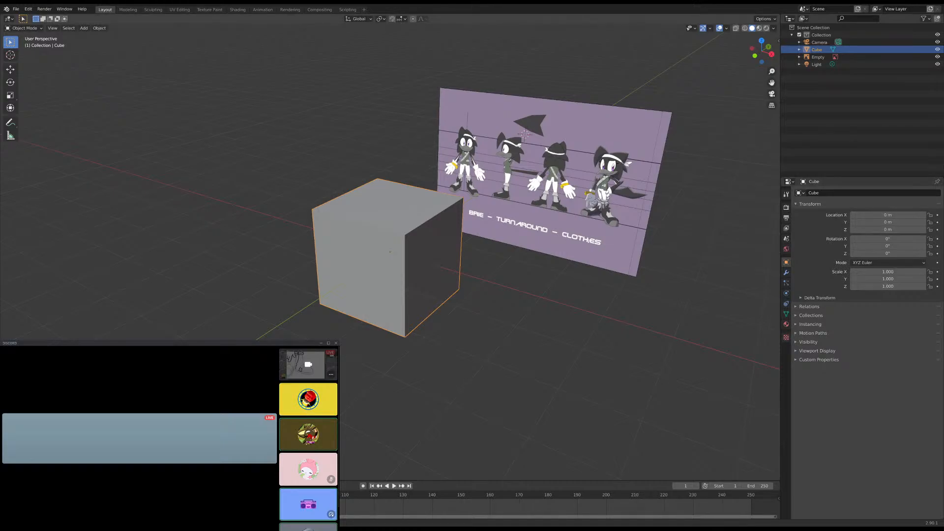
middle_drag(532, 282, 498, 264)
scroll(511, 269, up, 4)
middle_drag(544, 266, 560, 270)
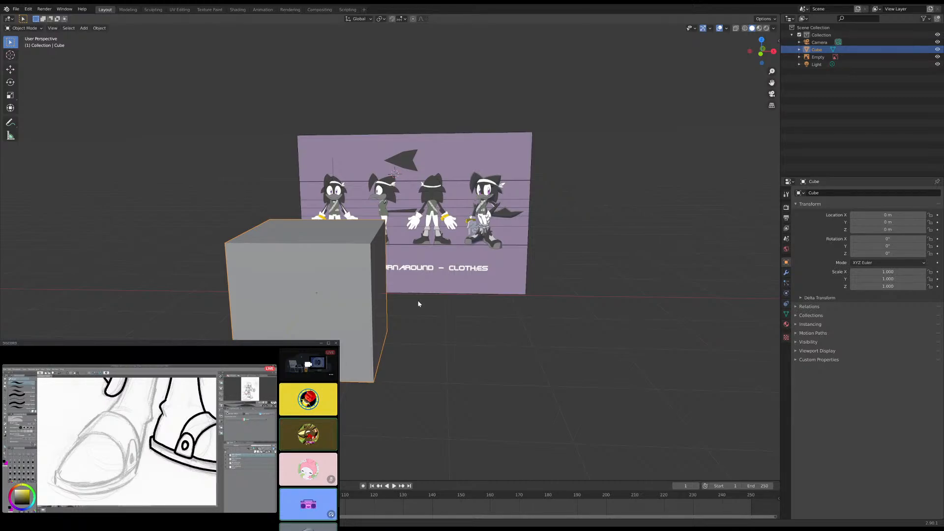
middle_drag(418, 304, 408, 336)
scroll(418, 320, up, 6)
scroll(407, 336, down, 3)
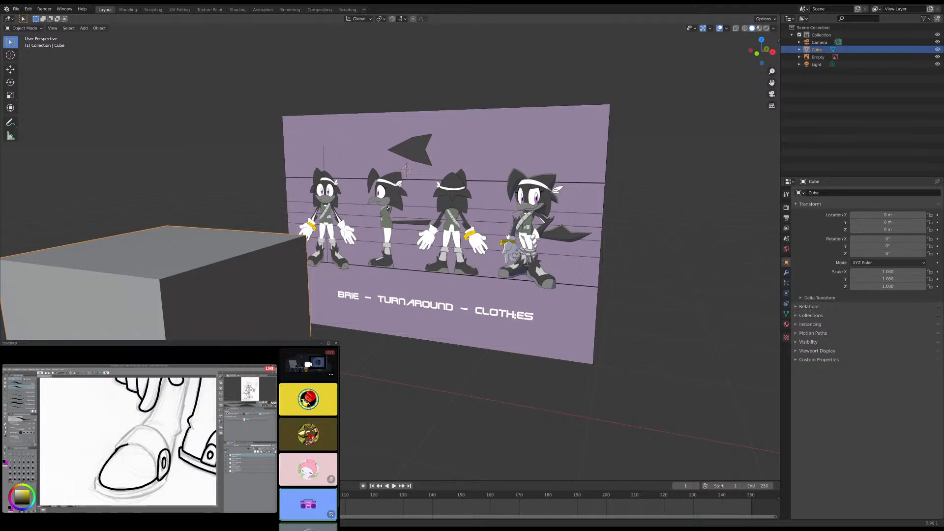
mouse_move(485, 261)
middle_down()
mouse_move(525, 260)
mouse_move(496, 269)
middle_up()
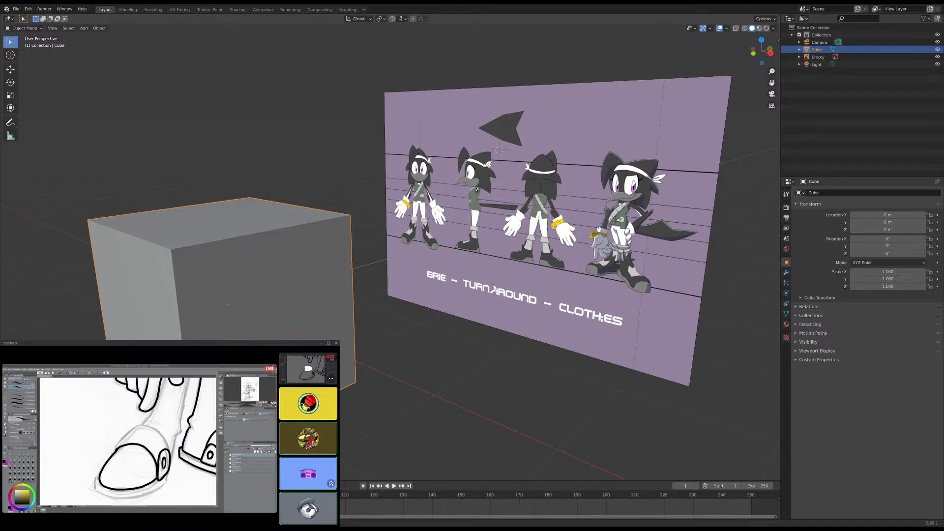
scroll(495, 288, up, 6)
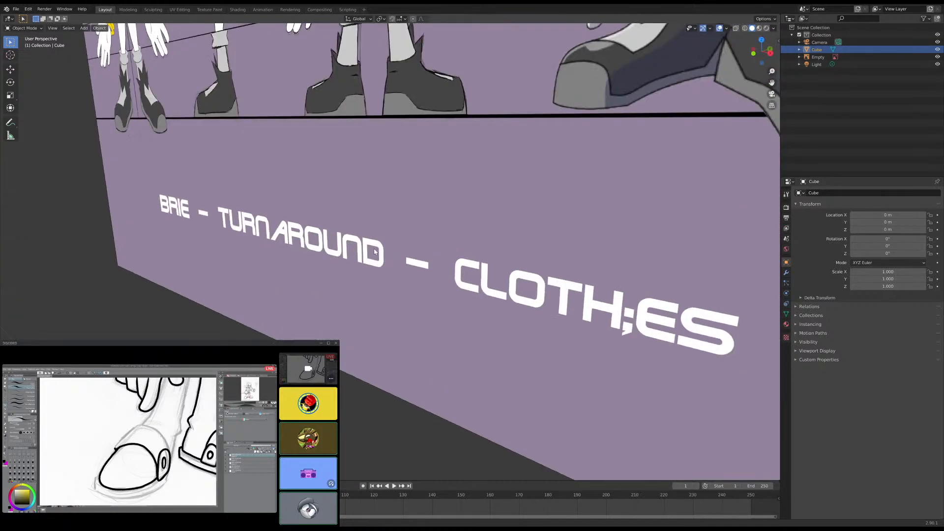
scroll(373, 250, up, 4)
scroll(368, 245, up, 2)
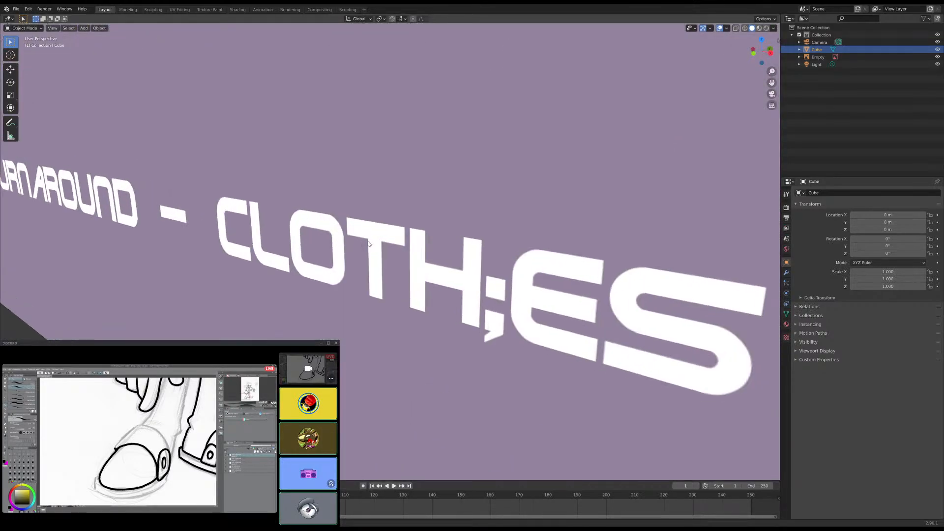
scroll(369, 244, up, 2)
scroll(445, 248, up, 2)
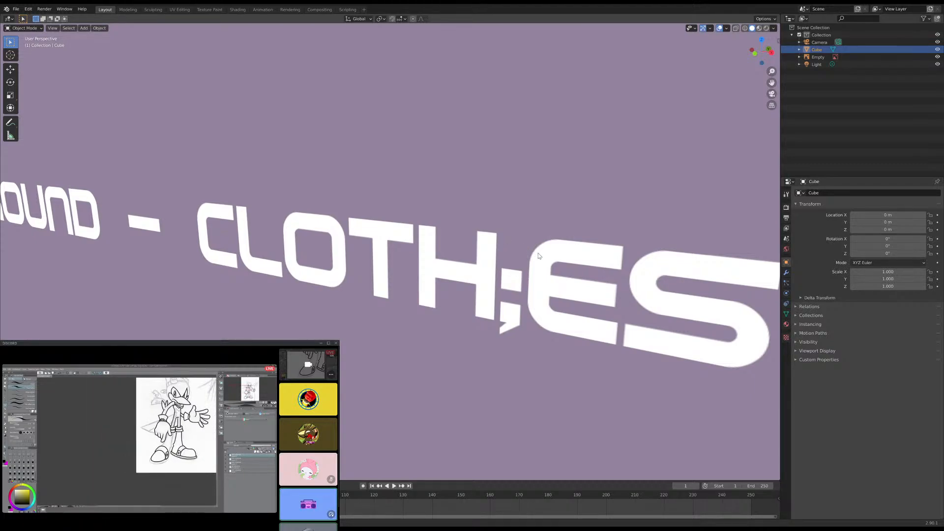
scroll(534, 253, down, 10)
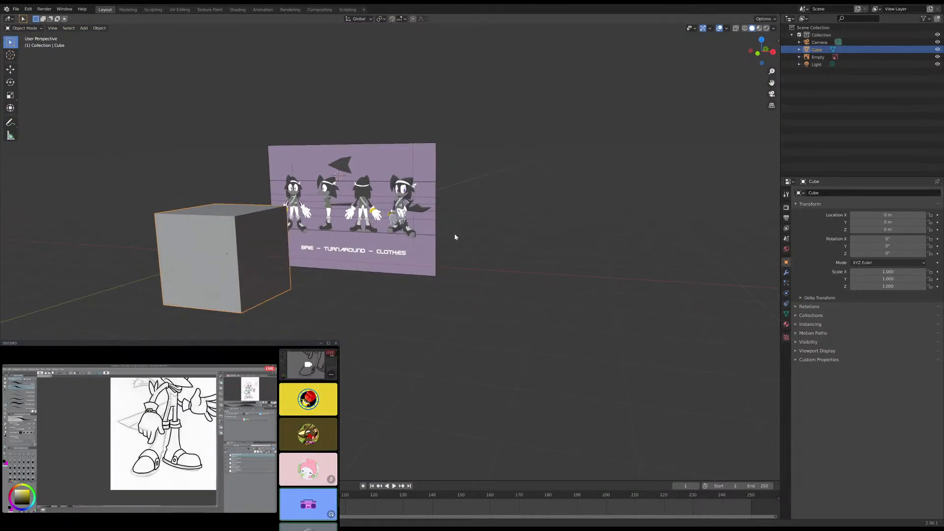
shift+middle_drag(453, 249, 537, 242)
scroll(556, 237, up, 3)
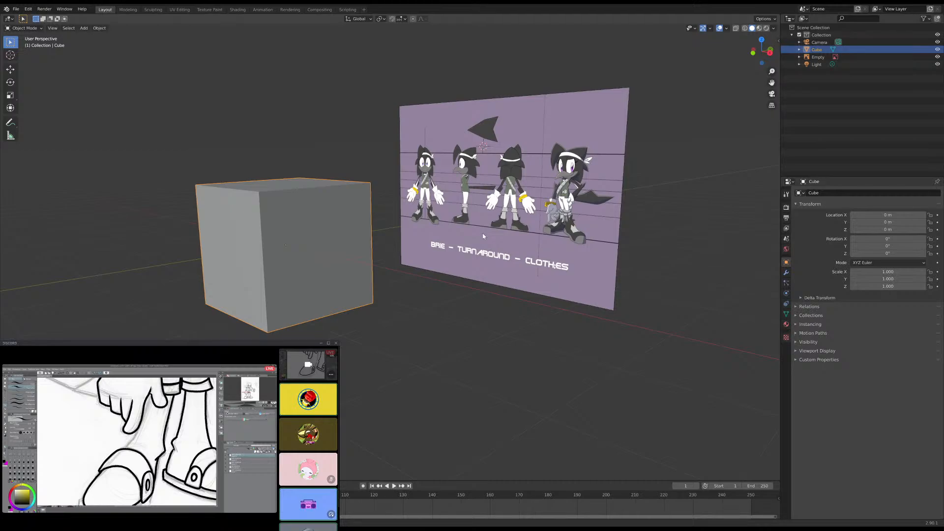
- Delete the default cube from the scene
middle_drag(381, 241, 339, 232)
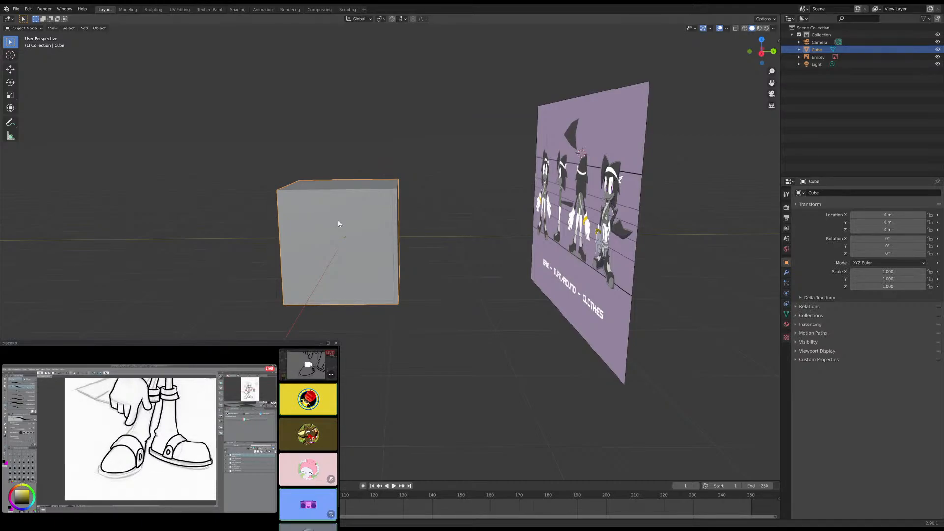
key(Delete)
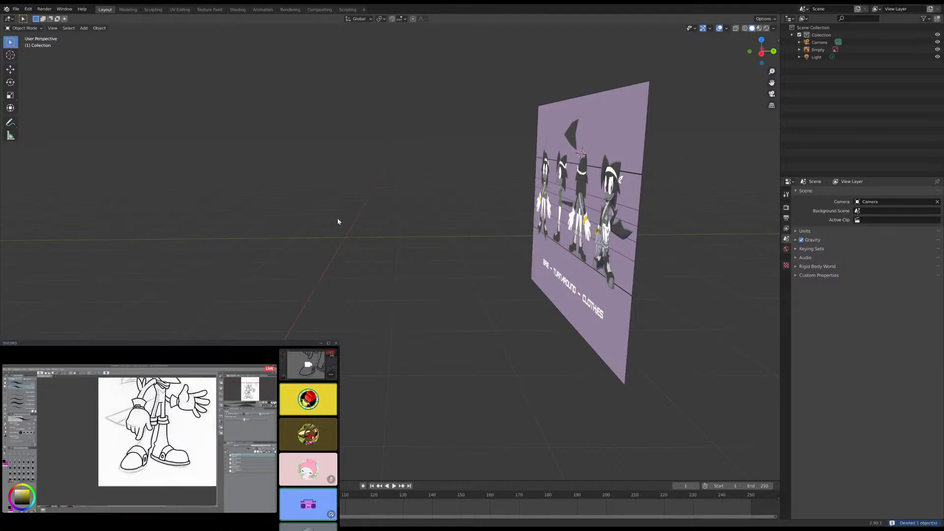
middle_drag(338, 221, 352, 246)
scroll(336, 247, down, 5)
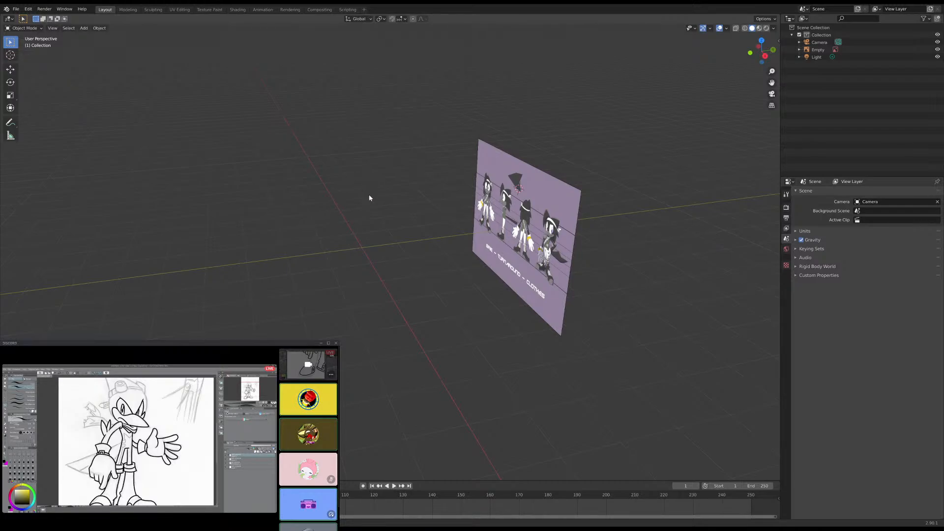
- Select the character turnaround reference image
scroll(413, 228, up, 5)
middle_drag(441, 226, 478, 235)
click(477, 235)
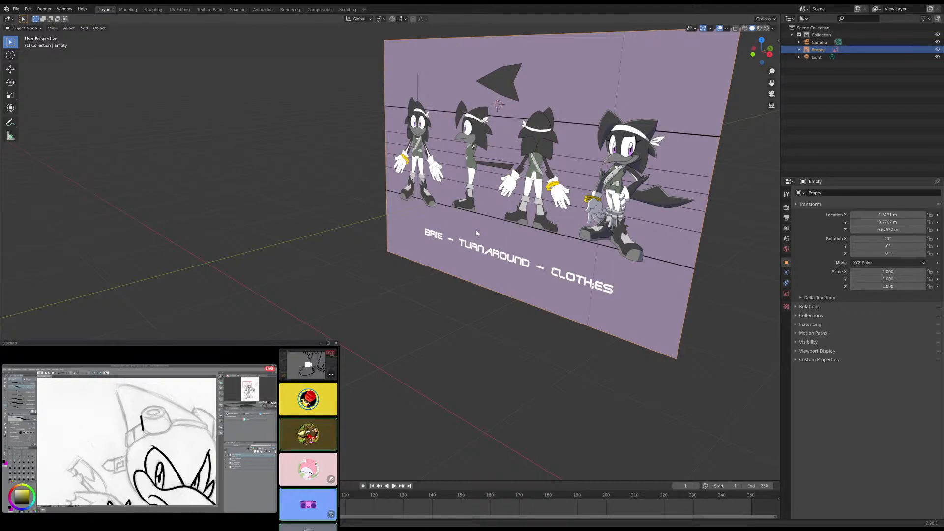
scroll(435, 241, down, 5)
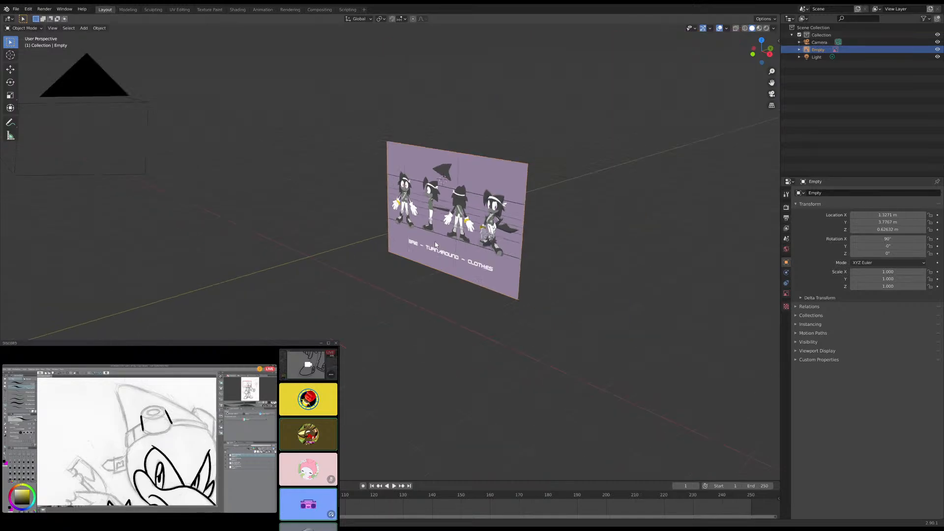
middle_drag(434, 241, 418, 247)
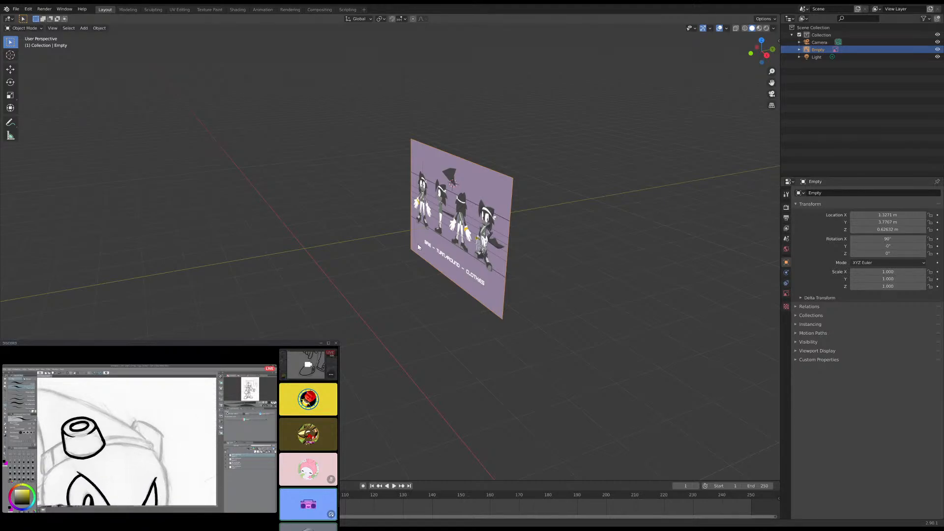
scroll(370, 210, up, 4)
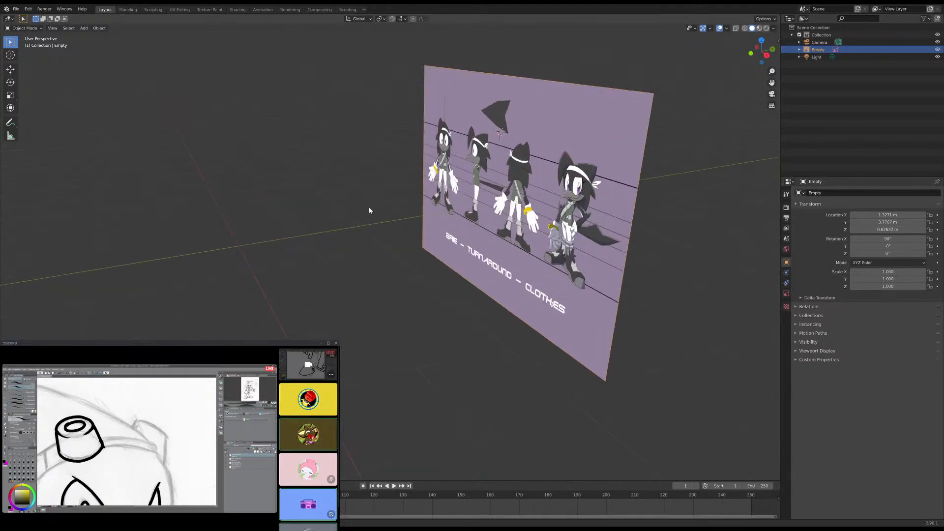
middle_drag(373, 245, 391, 259)
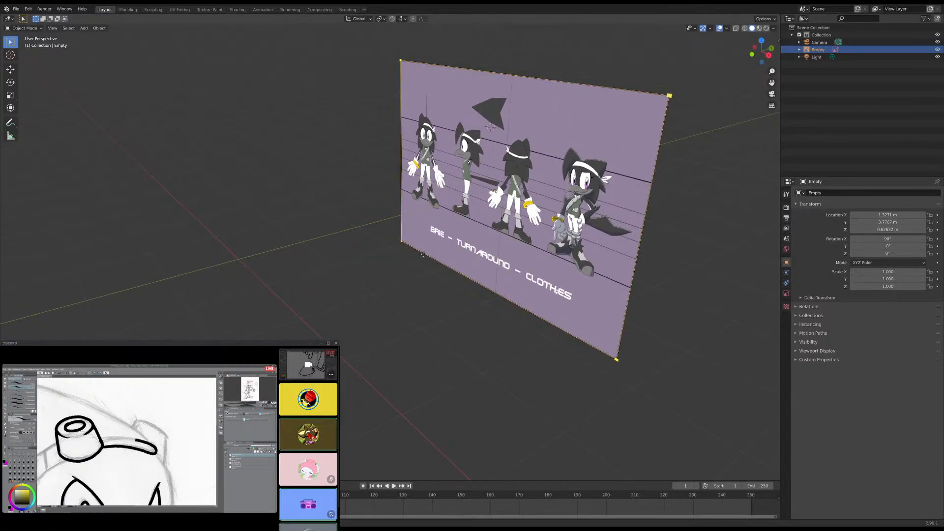
key(g)
key(y)
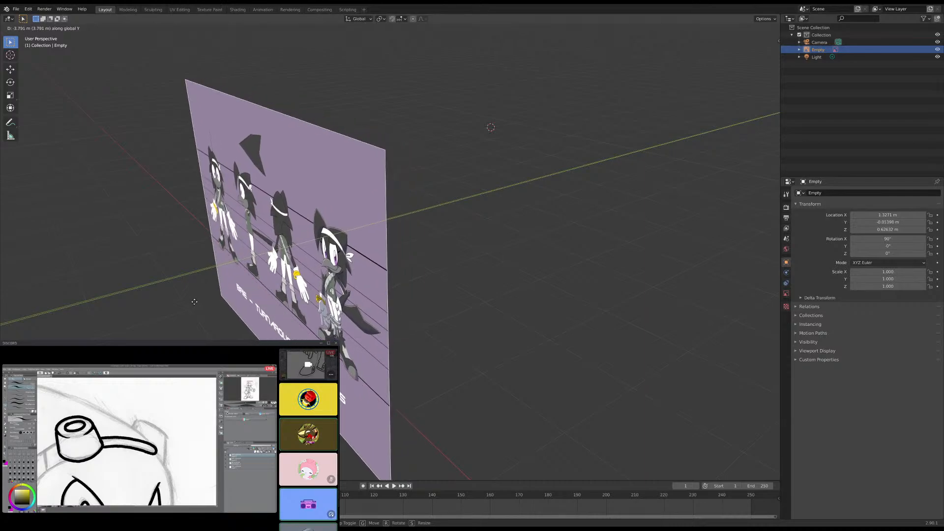
key(Escape)
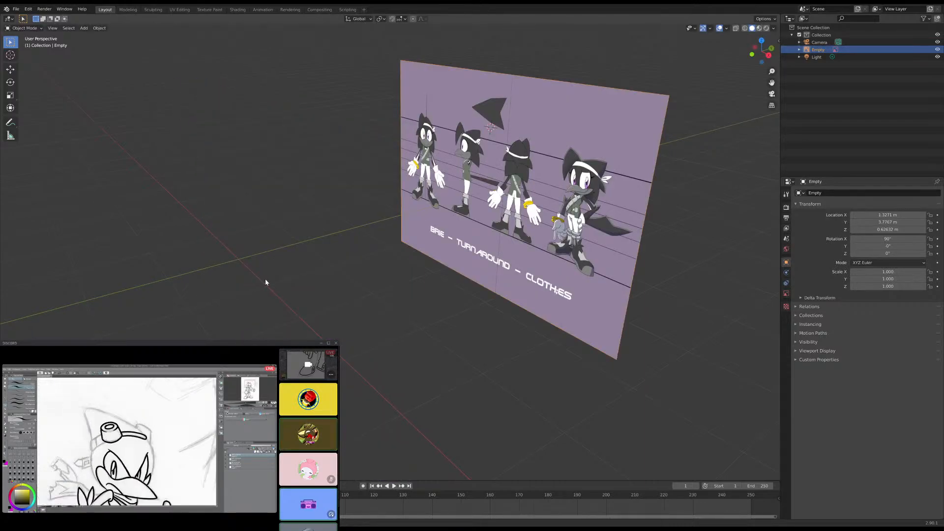
key(shift+s)
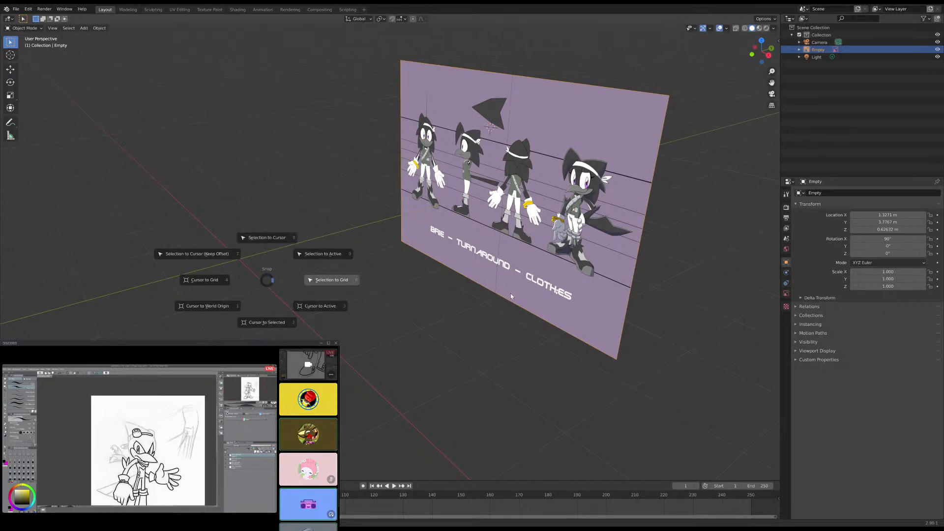
key(Escape)
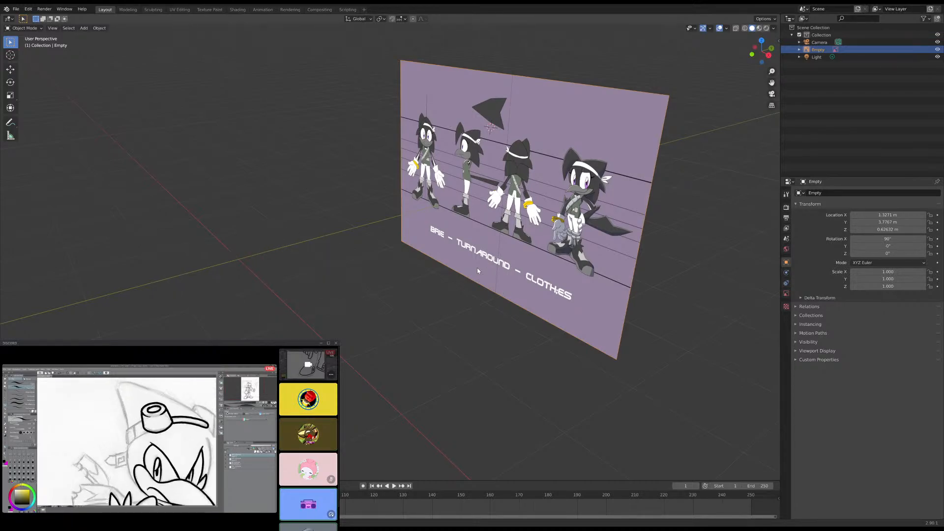
key(shift+s)
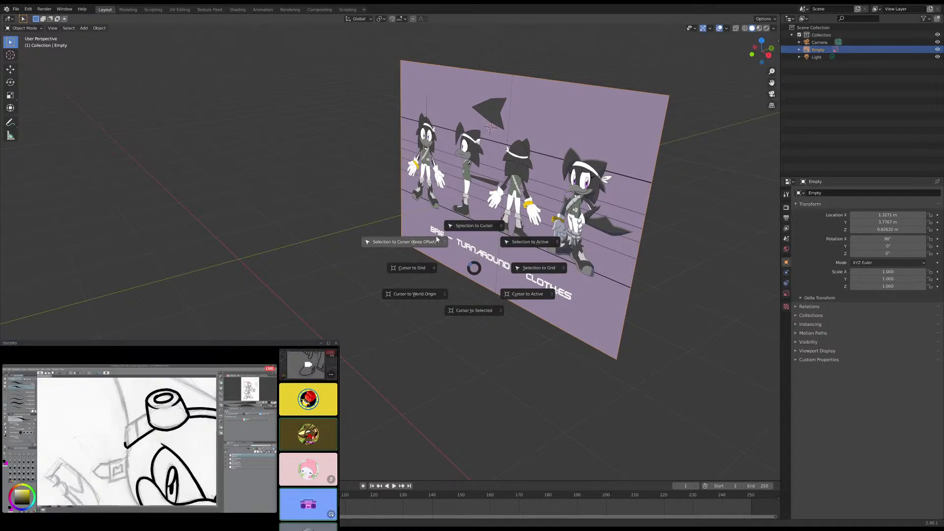
key(Escape)
- Examine the four character poses on the reference image up close and at an angle
scroll(611, 240, up, 5)
shift+middle_drag(611, 240, 236, 415)
scroll(442, 295, up, 4)
shift+middle_drag(443, 295, 434, 273)
scroll(393, 281, down, 6)
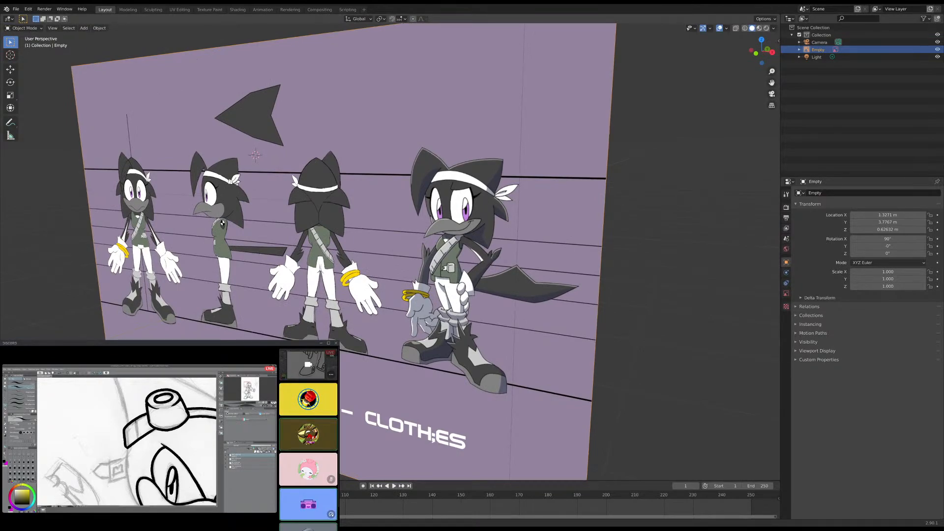
scroll(222, 224, down, 3)
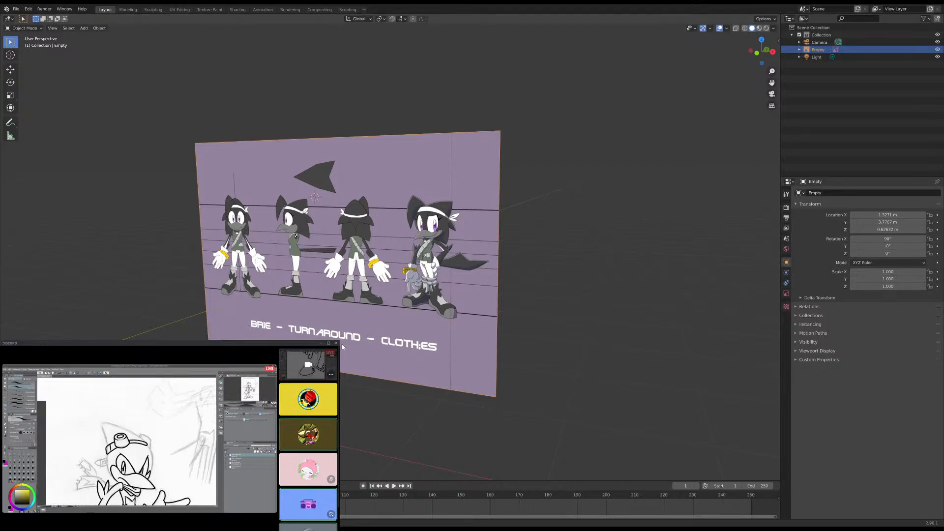
middle_drag(343, 348, 449, 311)
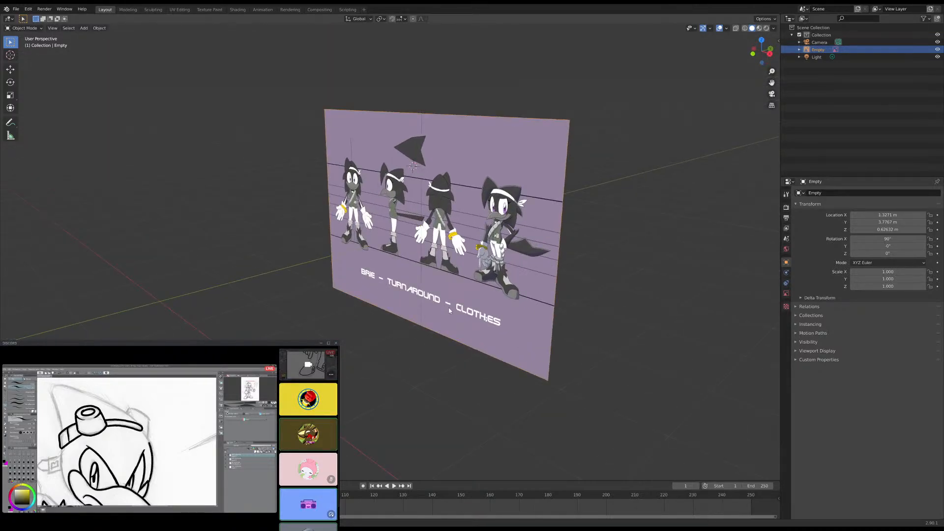
- Snap the 3D cursor to the selected reference image and check its position from above
key(shift+s)
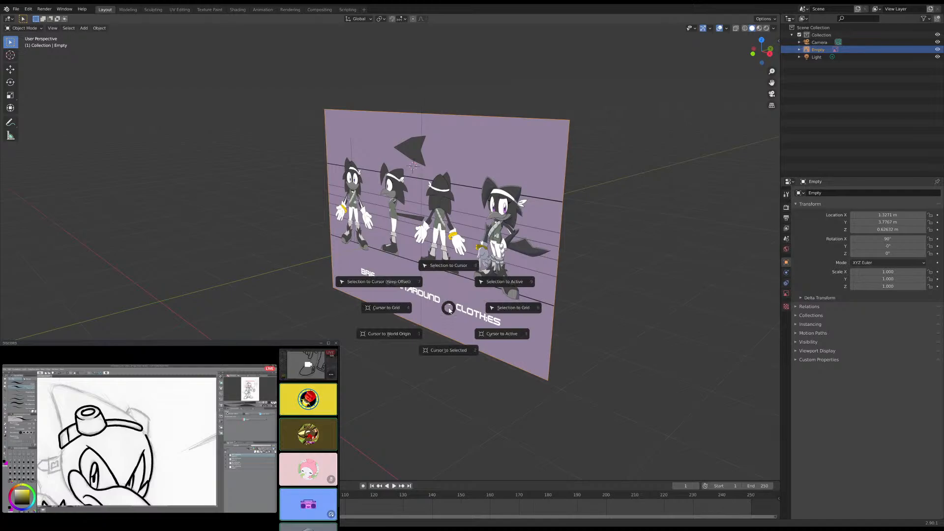
click(441, 350)
middle_drag(429, 311, 411, 352)
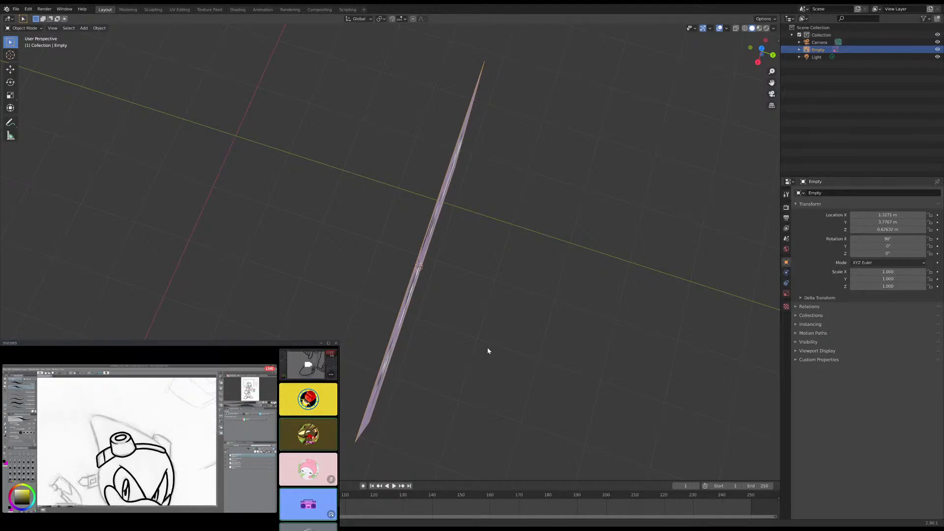
middle_drag(488, 351, 379, 242)
- Inspect the turnaround drawings and their guide lines straight on in the front orthographic view
key(KP_1)
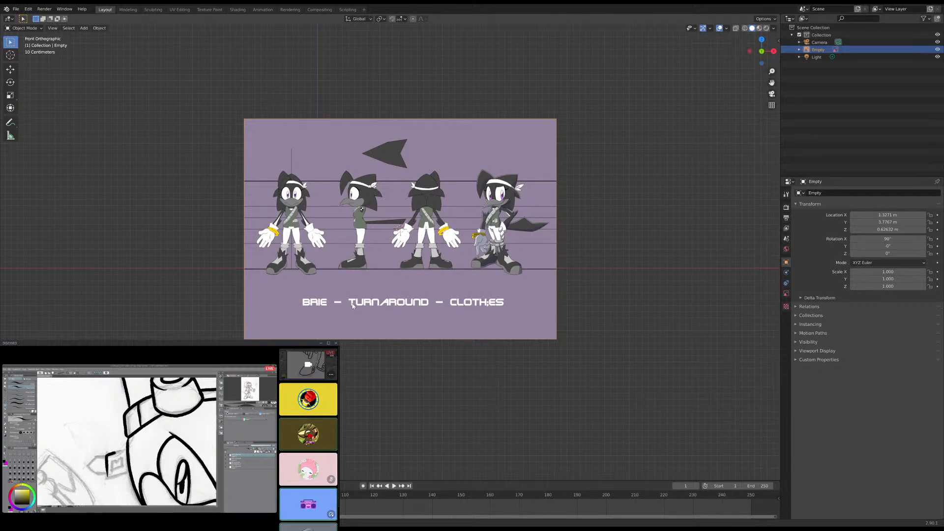
scroll(234, 251, up, 4)
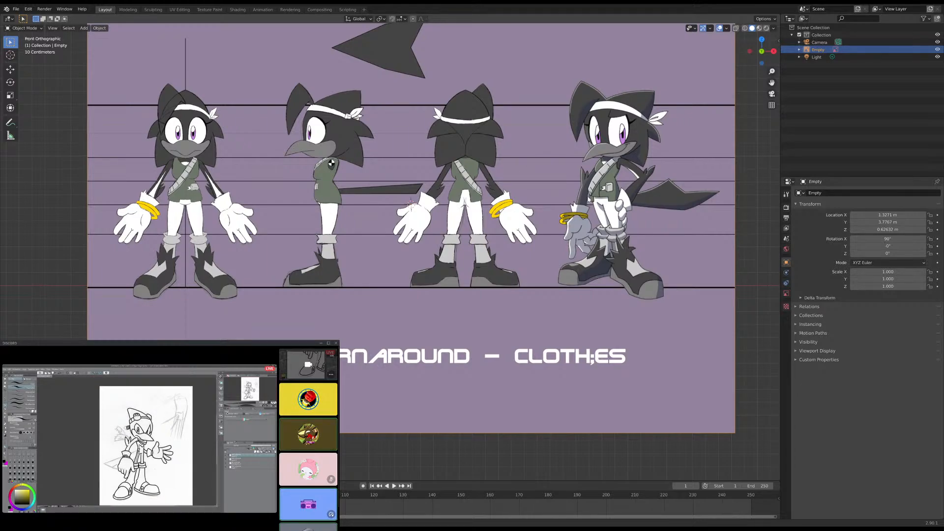
shift+middle_drag(483, 150, 532, 204)
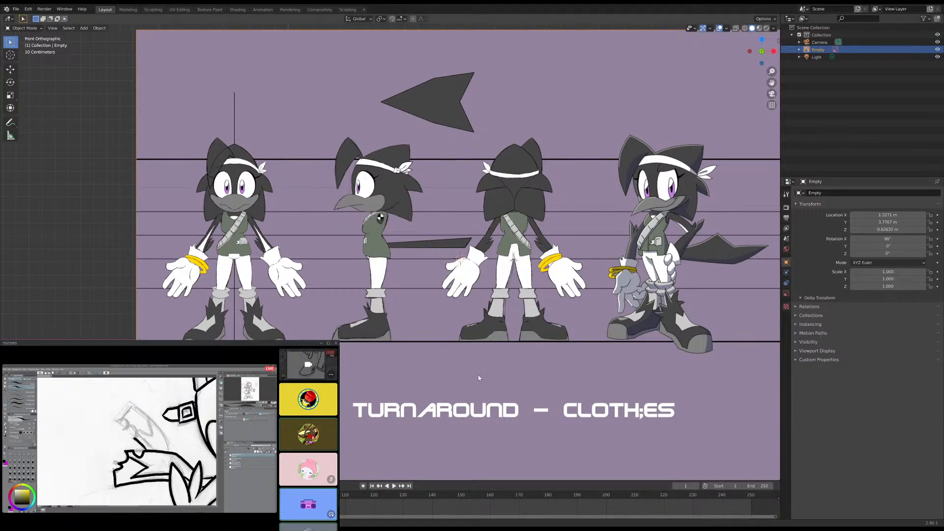
scroll(466, 380, up, 1)
scroll(472, 376, down, 4)
- Move the reference image along the global Y axis to close to Y = 0
middle_drag(477, 375, 413, 386)
scroll(433, 374, down, 4)
key(g)
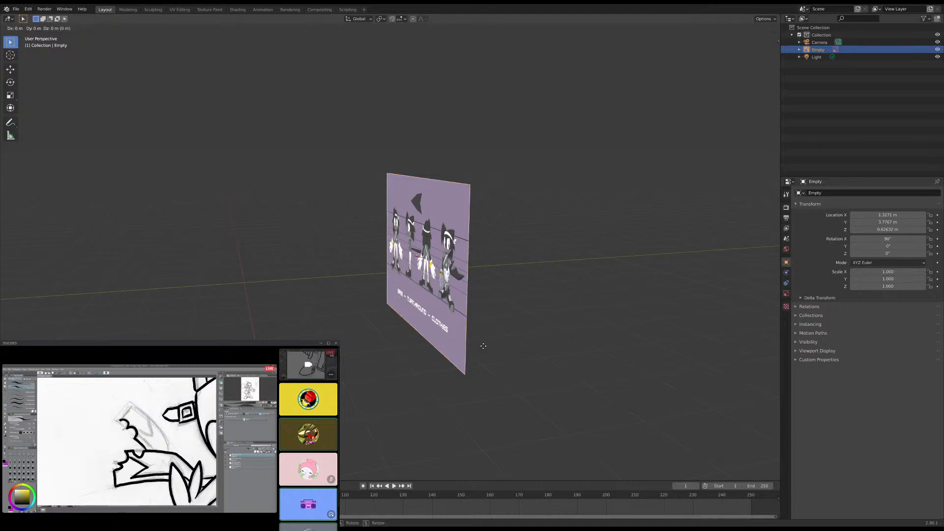
key(y)
click(295, 375)
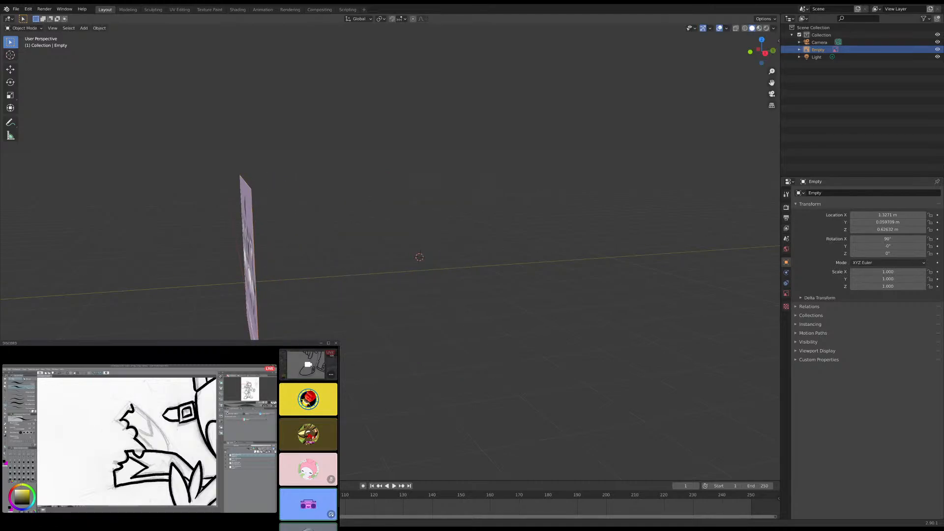
- In the front orthographic view, move the turnaround image down along the global Z axis to about Z = -0.36 m
shift+middle_drag(295, 373, 509, 331)
scroll(443, 343, up, 4)
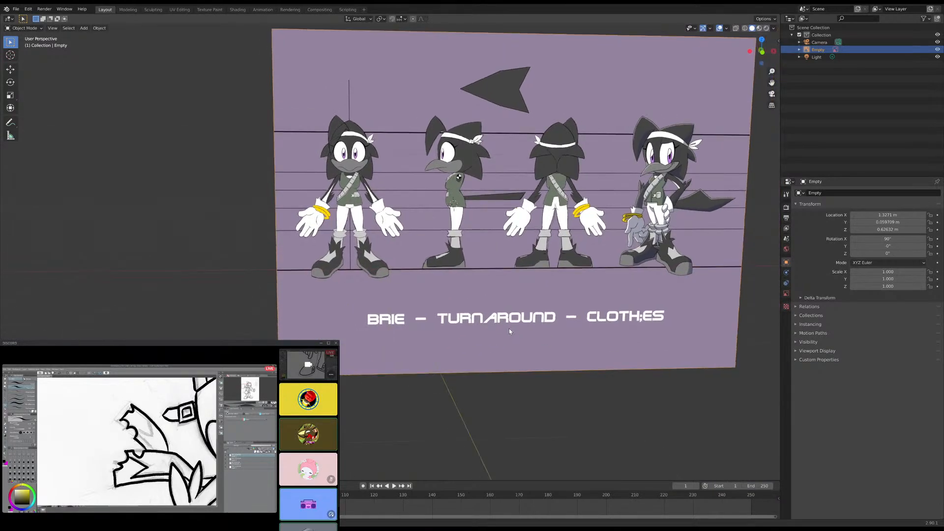
key(KP_1)
key(g)
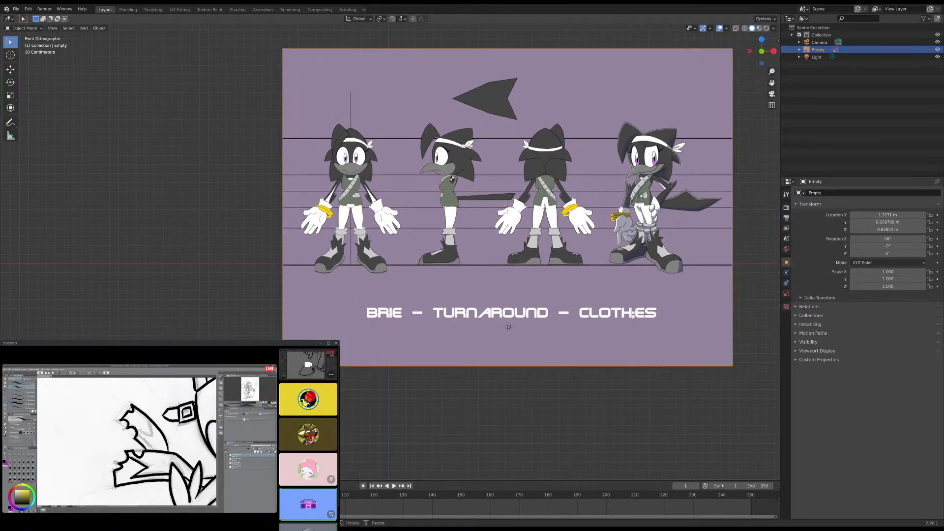
key(z)
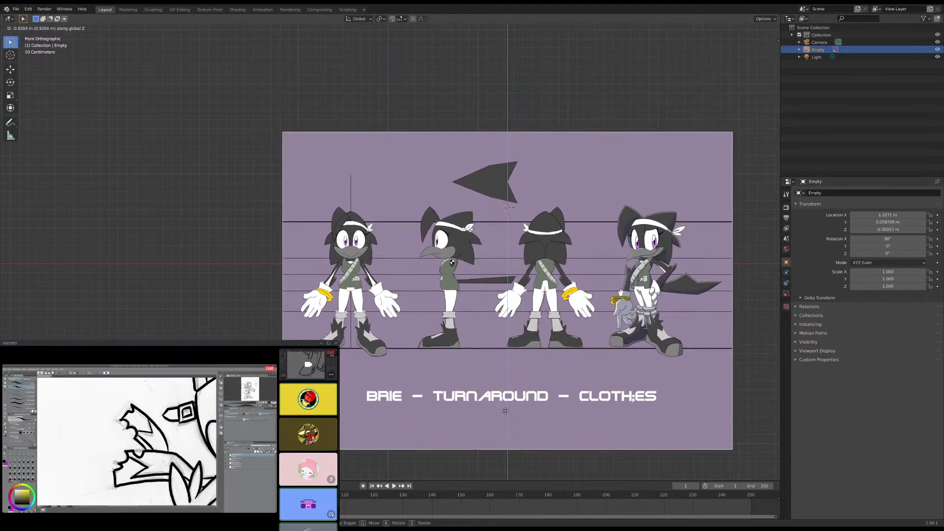
click(411, 388)
- Move the turnaround image along the global X axis to about X = 2.56 m
scroll(410, 387, up, 4)
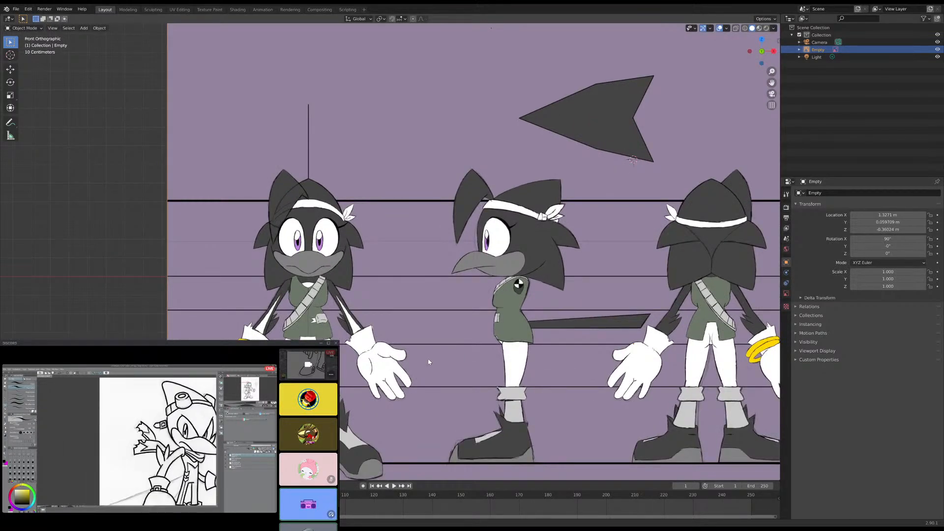
key(g)
key(x)
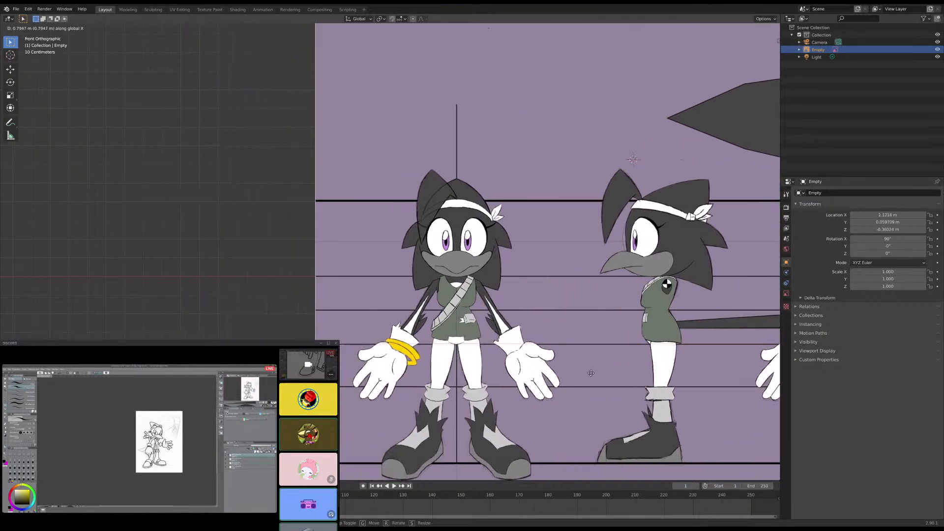
click(656, 408)
- Snap the selected turnaround image to the 3D cursor with Selection to Cursor
scroll(615, 390, down, 6)
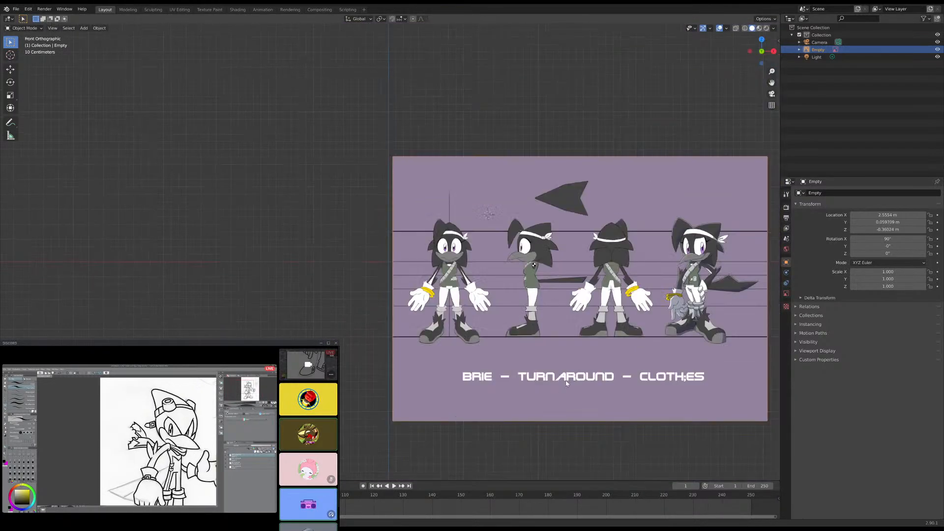
middle_drag(595, 380, 577, 396)
scroll(570, 358, up, 5)
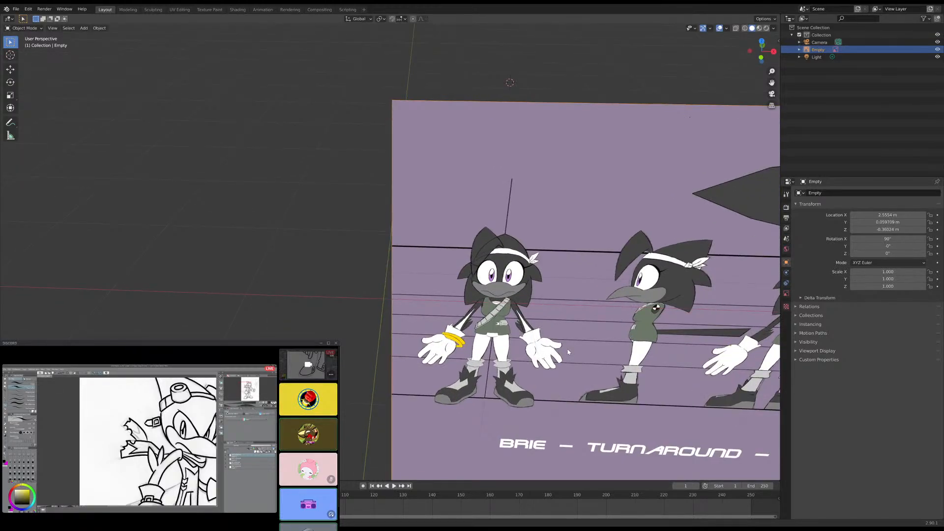
key(shift+s)
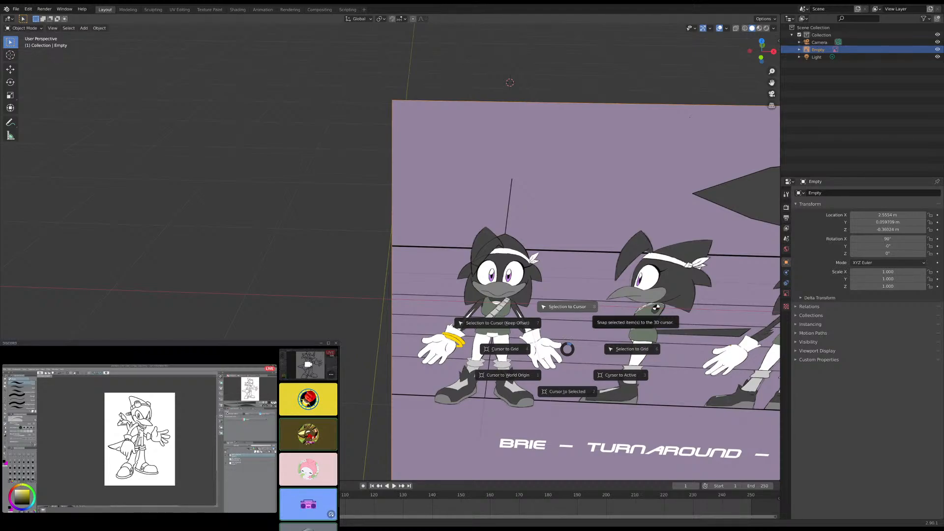
click(575, 306)
scroll(601, 236, down, 5)
scroll(590, 235, up, 4)
mouse_move(587, 234)
middle_down()
mouse_move(558, 241)
mouse_move(569, 236)
middle_up()
key(shift+s)
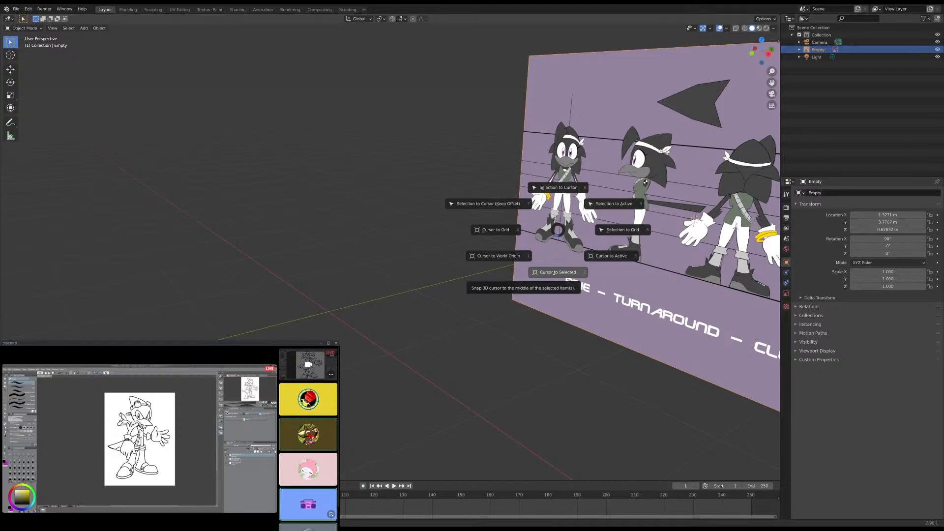
click(524, 386)
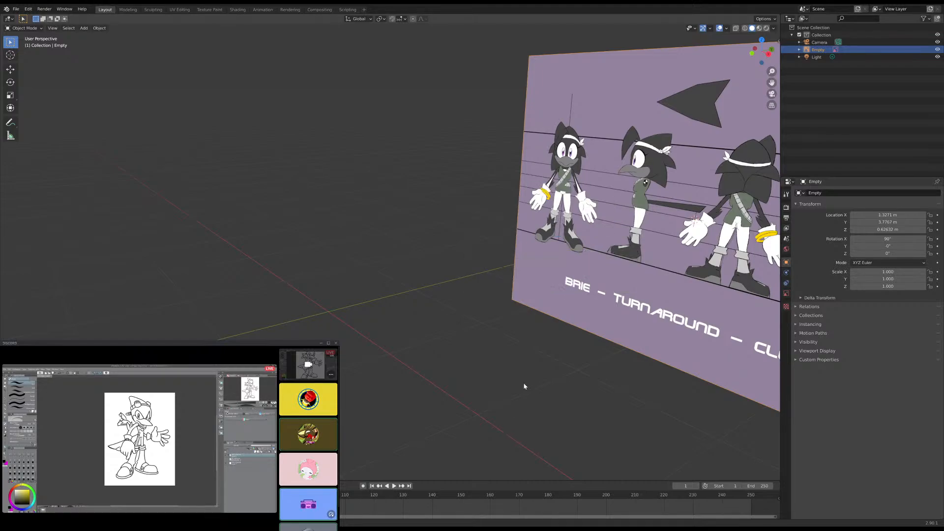
- Bring the image of five fox-like characters into the scene as a second reference beside the purple turnaround image
scroll(496, 367, down, 3)
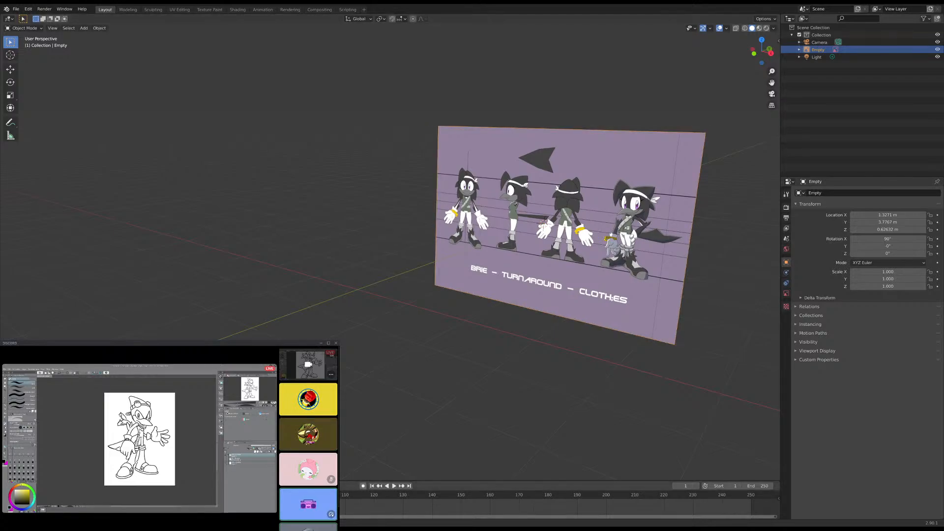
scroll(541, 236, down, 1)
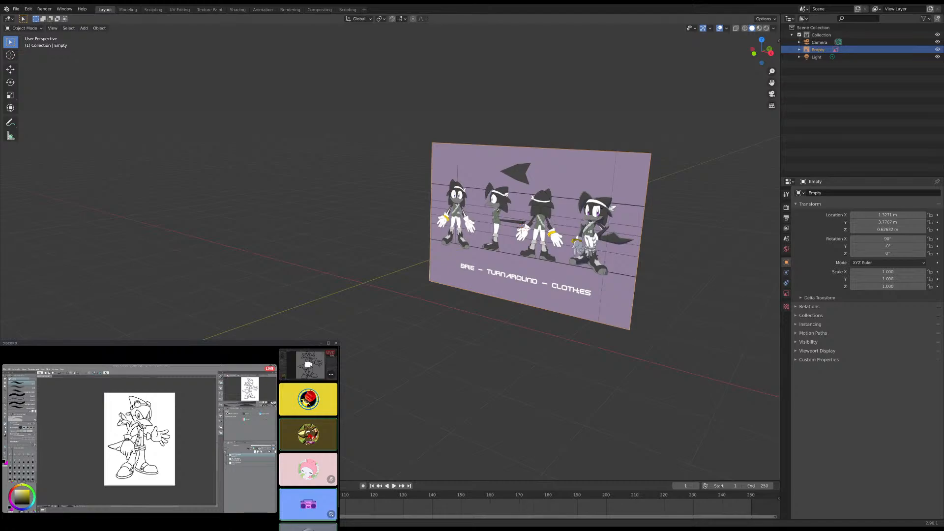
drag(0, 211, 251, 211)
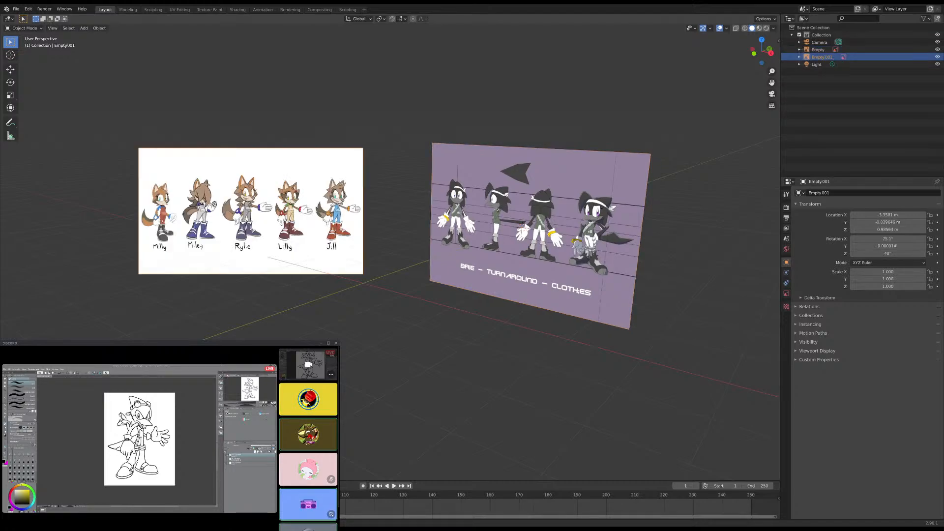
- Examine the five characters on the second reference image up close and compare it with the turnaround image
scroll(251, 211, up, 1)
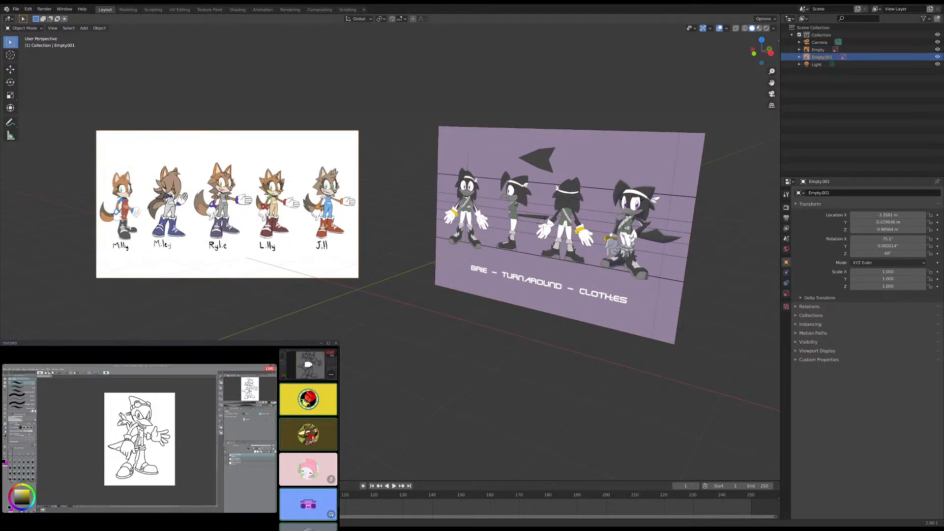
middle_drag(371, 163, 448, 192)
scroll(409, 187, up, 2)
scroll(410, 184, up, 1)
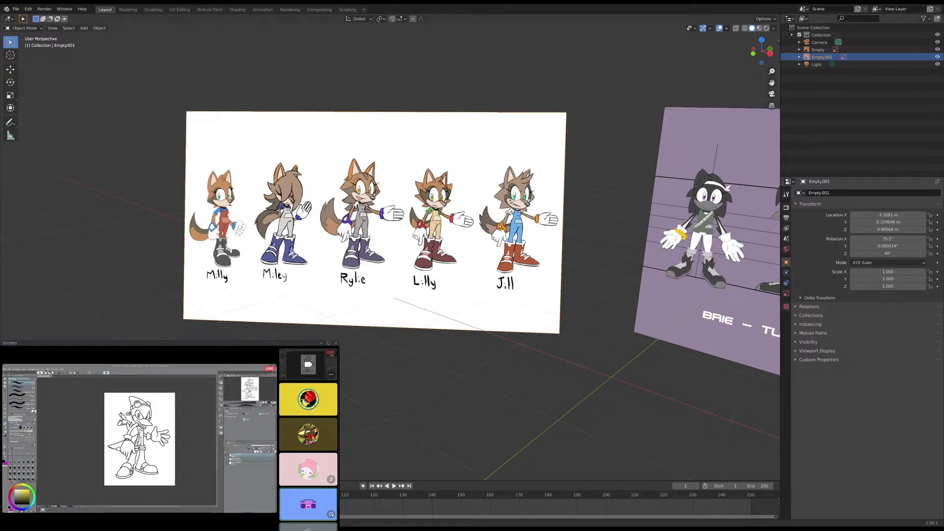
scroll(390, 252, up, 3)
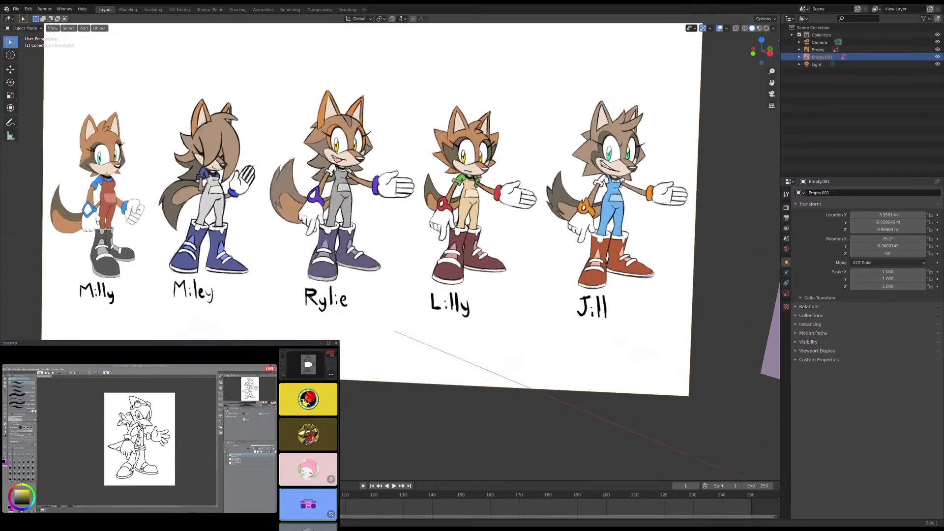
middle_drag(290, 197, 392, 206)
scroll(392, 206, up, 1)
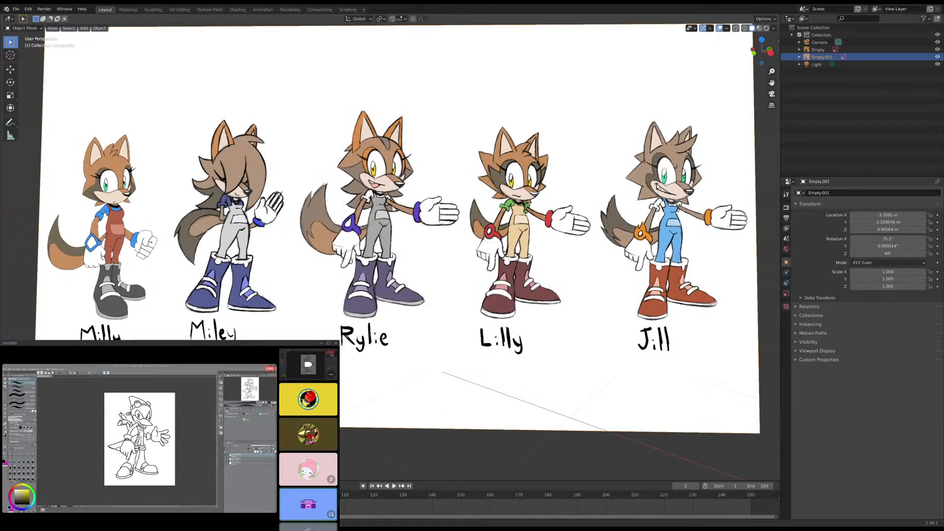
scroll(388, 195, up, 1)
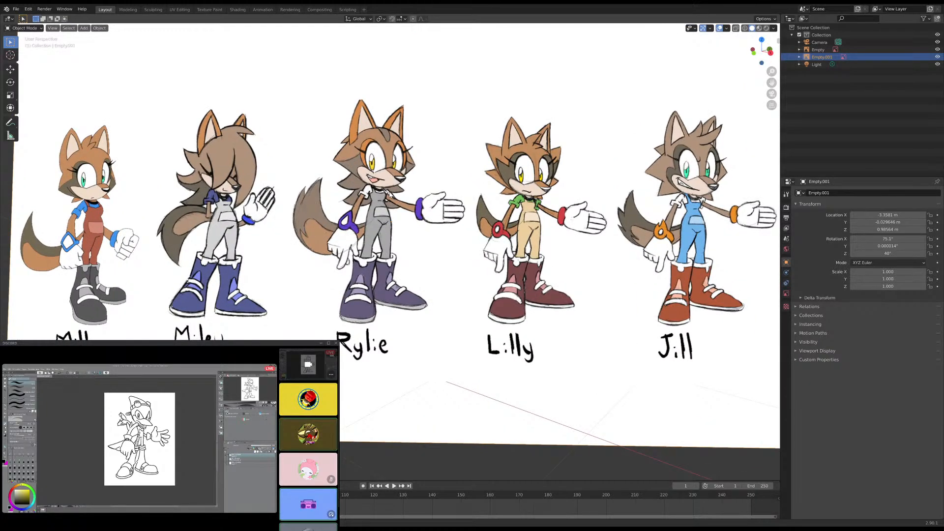
mouse_move(379, 196)
shift+middle_down()
mouse_move(339, 191)
mouse_move(361, 193)
shift+middle_up()
scroll(362, 201, down, 6)
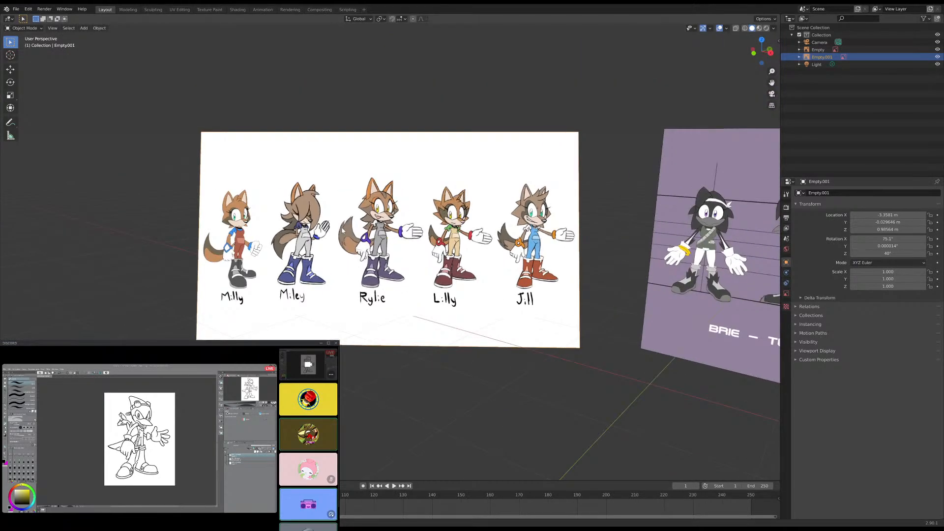
middle_drag(342, 228, 103, 228)
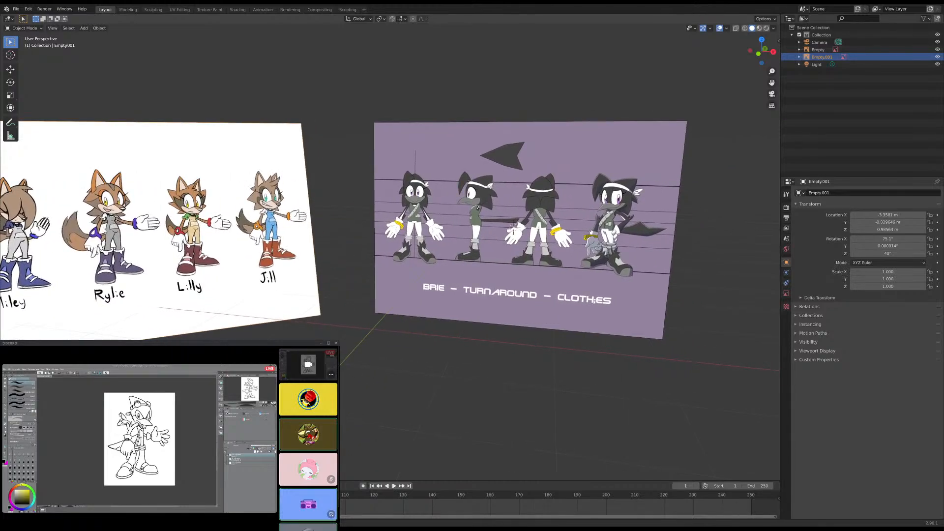
- Hide the second reference image with the five characters, leaving the turnaround image visible
scroll(182, 188, down, 5)
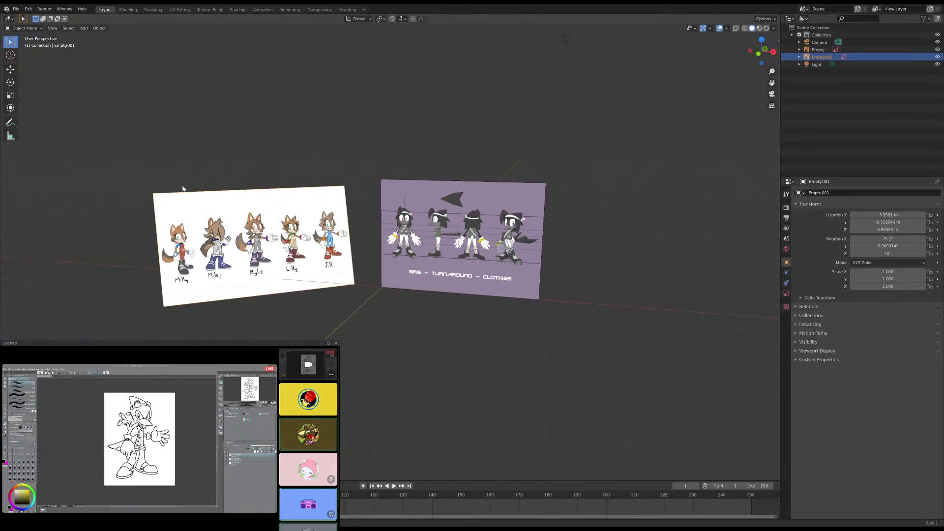
key(h)
scroll(415, 235, up, 6)
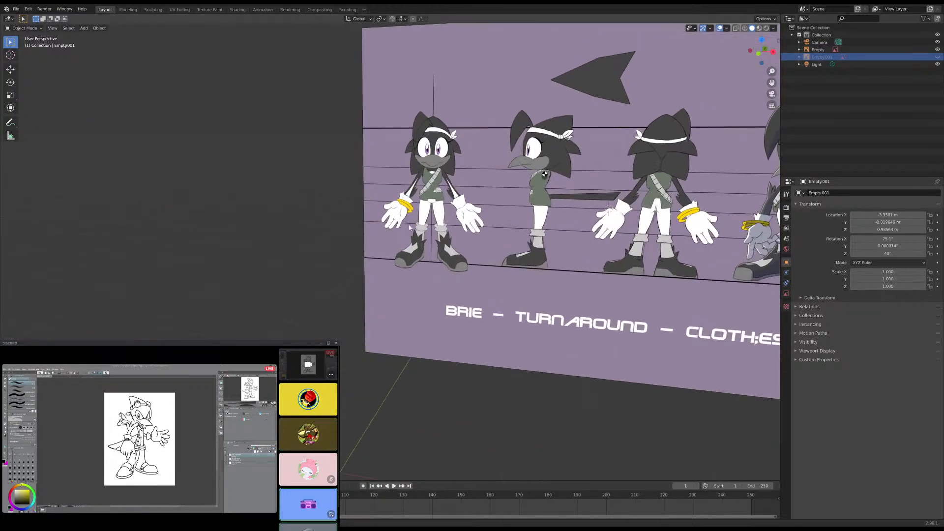
scroll(416, 236, down, 2)
middle_drag(416, 236, 407, 257)
- Examine the turnaround image's placement relative to the world axes from several angles and distances
key(shift+s)
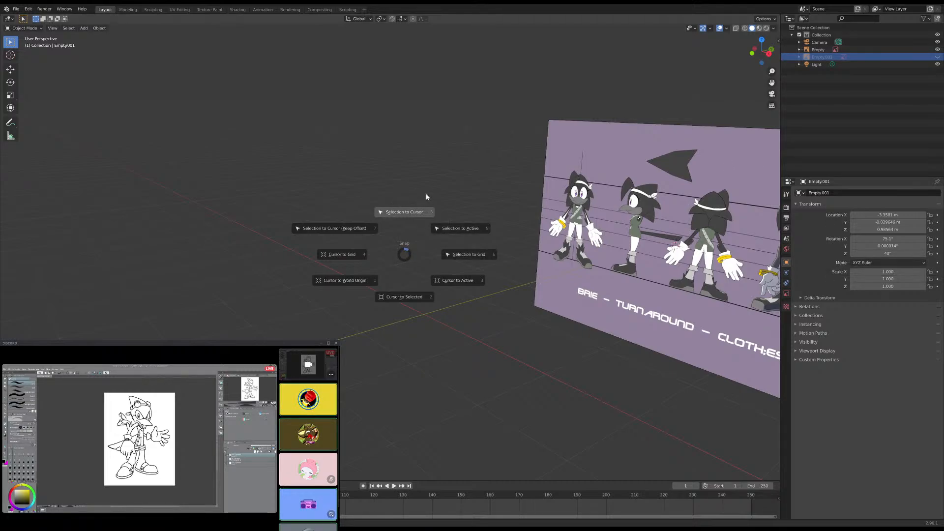
click(403, 205)
scroll(465, 242, down, 4)
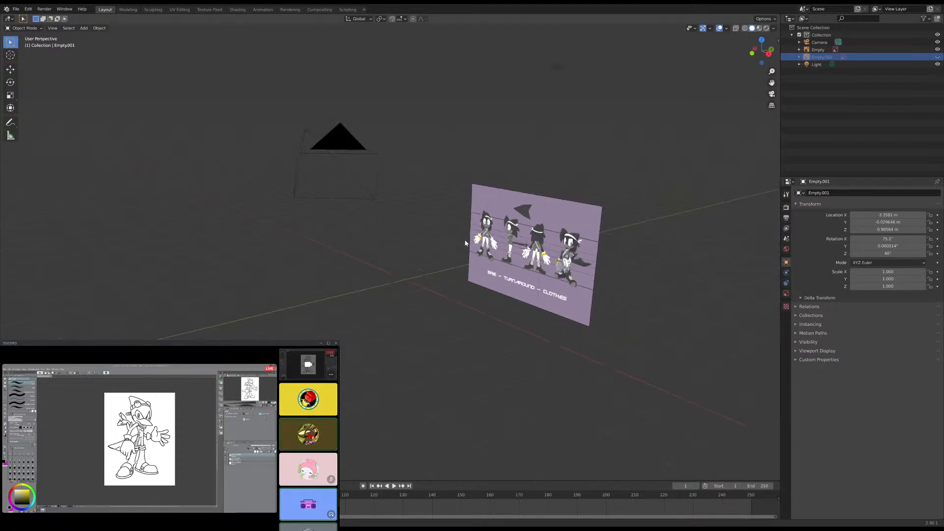
middle_drag(466, 242, 510, 247)
scroll(510, 247, up, 3)
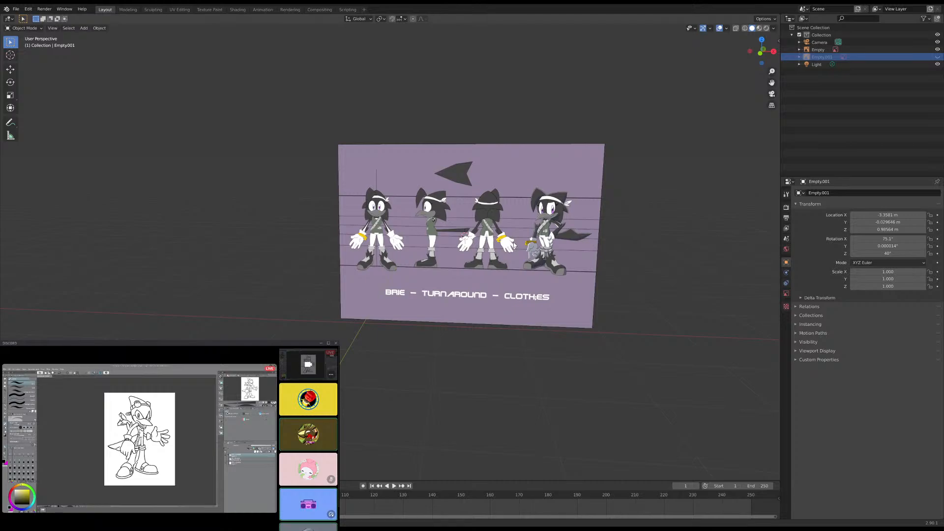
scroll(514, 245, up, 7)
scroll(514, 245, down, 7)
middle_drag(513, 245, 465, 252)
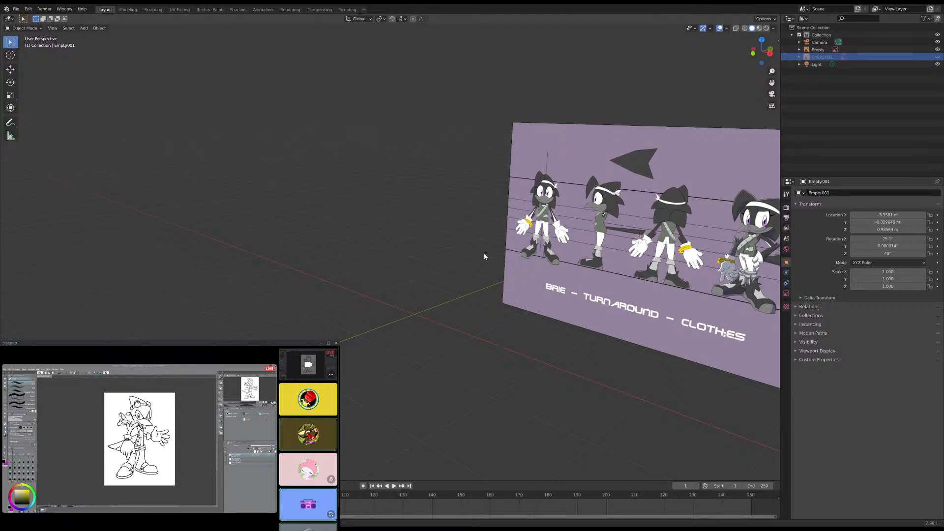
middle_drag(486, 258, 477, 258)
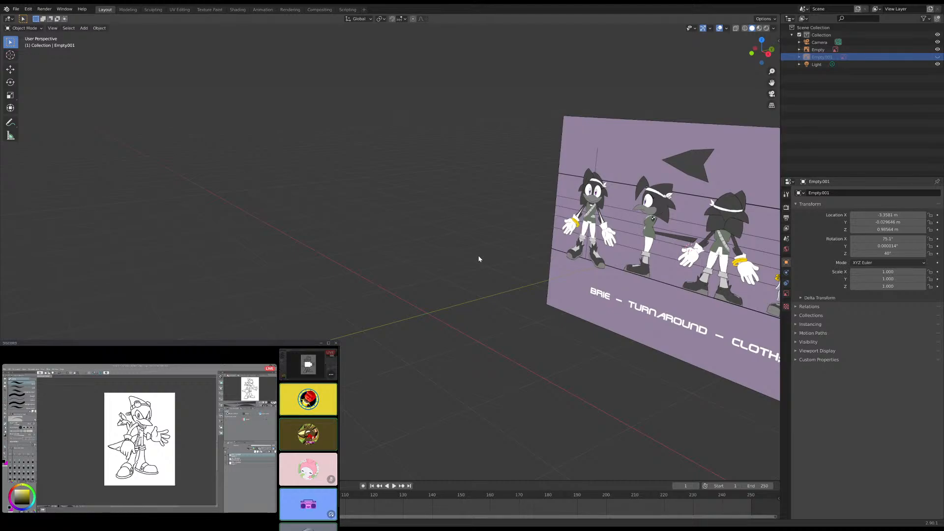
- Snap the 3D cursor to the world origin
key(shift+a)
key(shift+s)
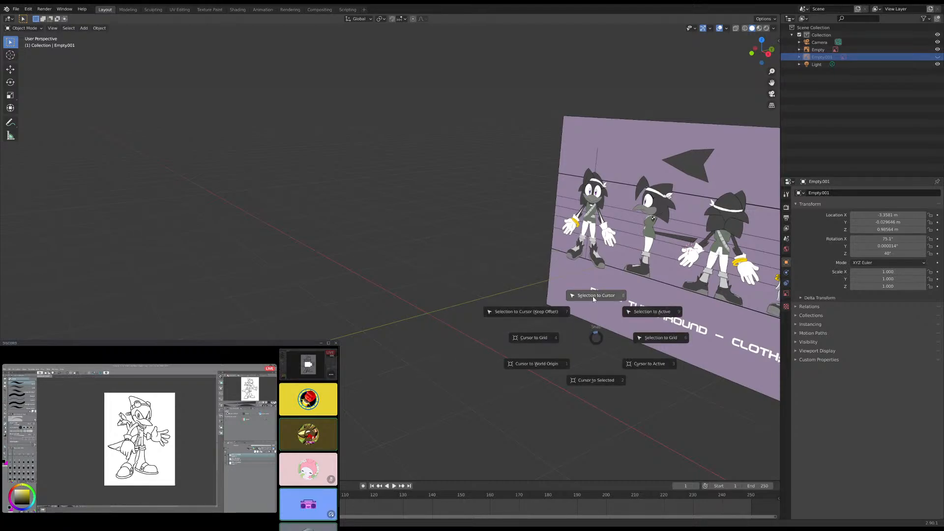
click(536, 346)
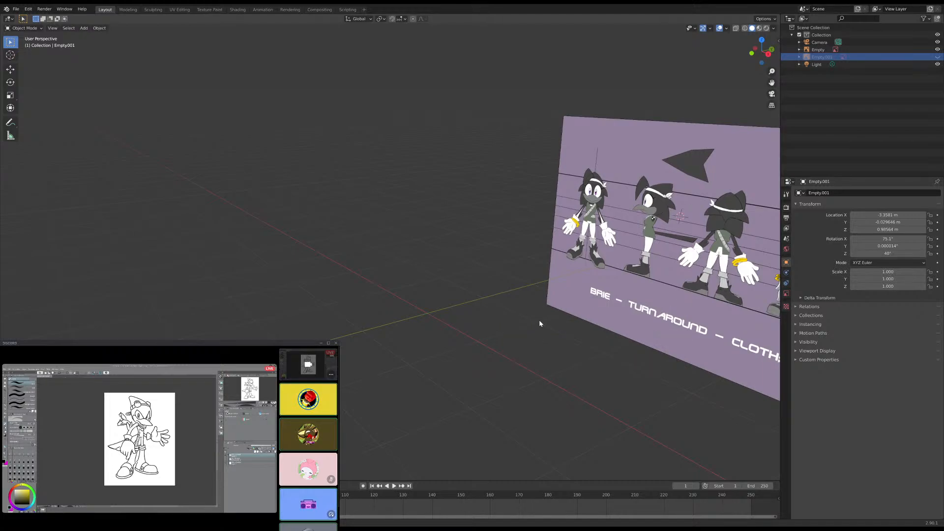
key(shift+a)
mouse_move(540, 323)
key(shift+s)
- Add a UV sphere mesh at the world origin and check it against the turnaround image from several angles
key(shift+a)
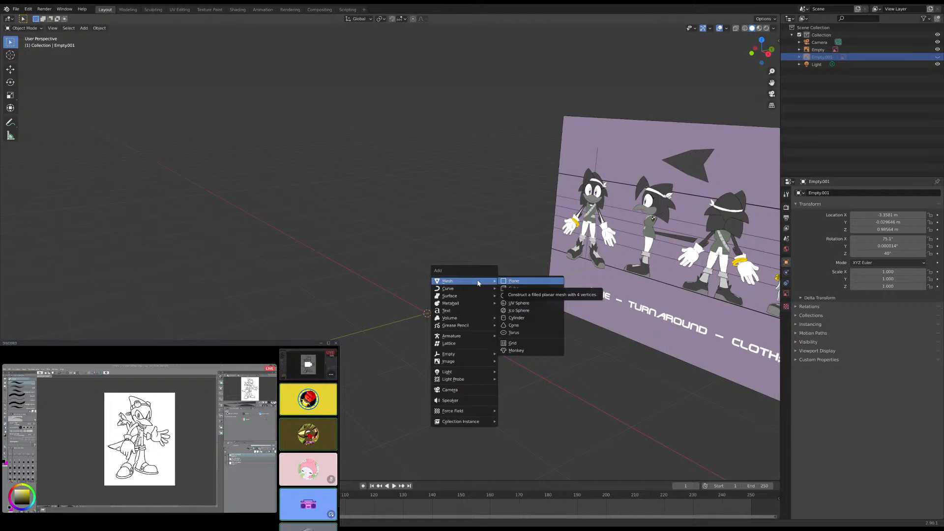
click(526, 310)
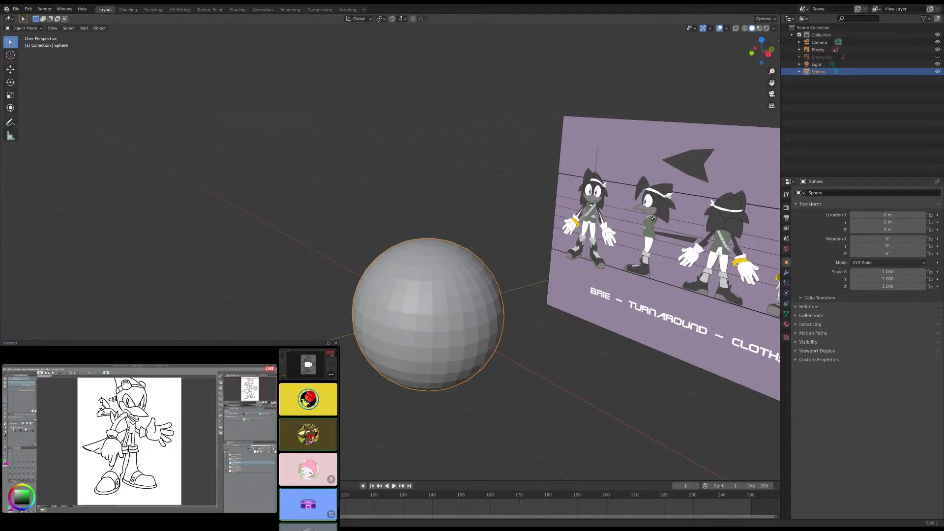
scroll(383, 245, down, 2)
middle_drag(382, 245, 397, 244)
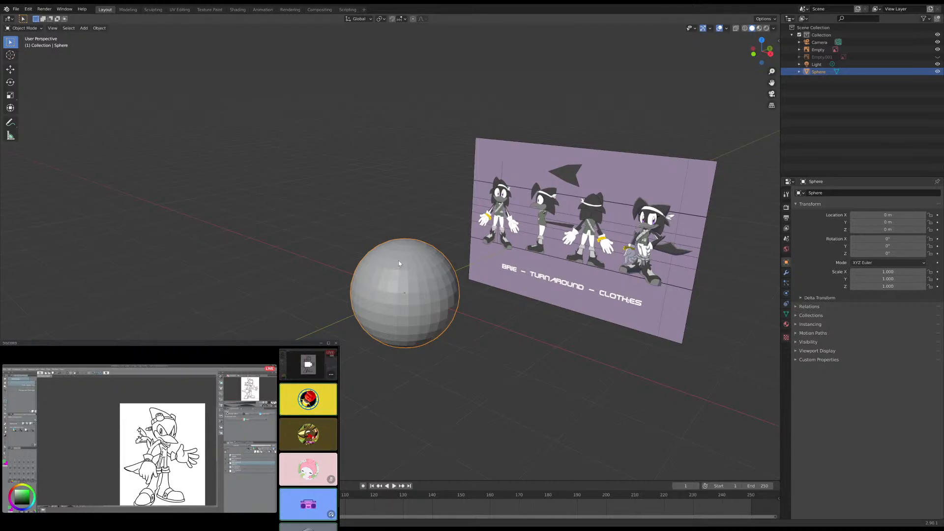
scroll(411, 246, up, 4)
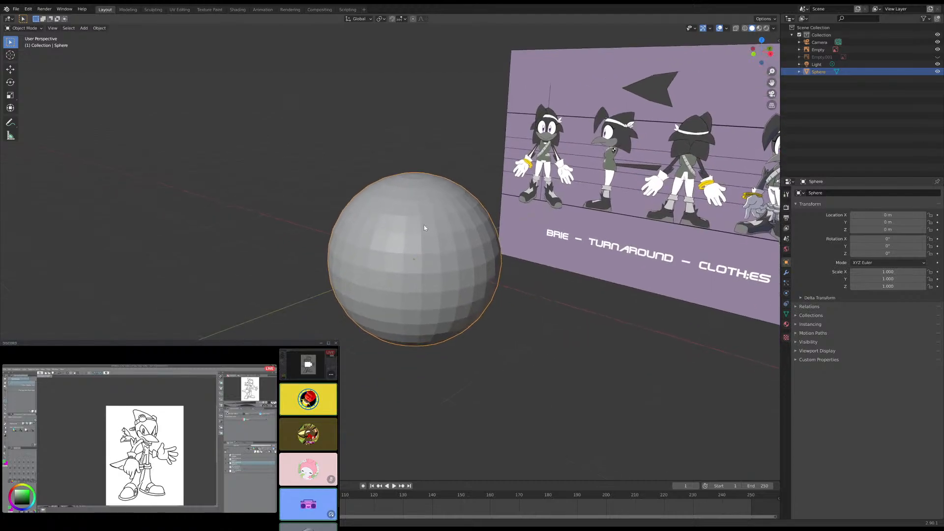
middle_drag(423, 225, 409, 234)
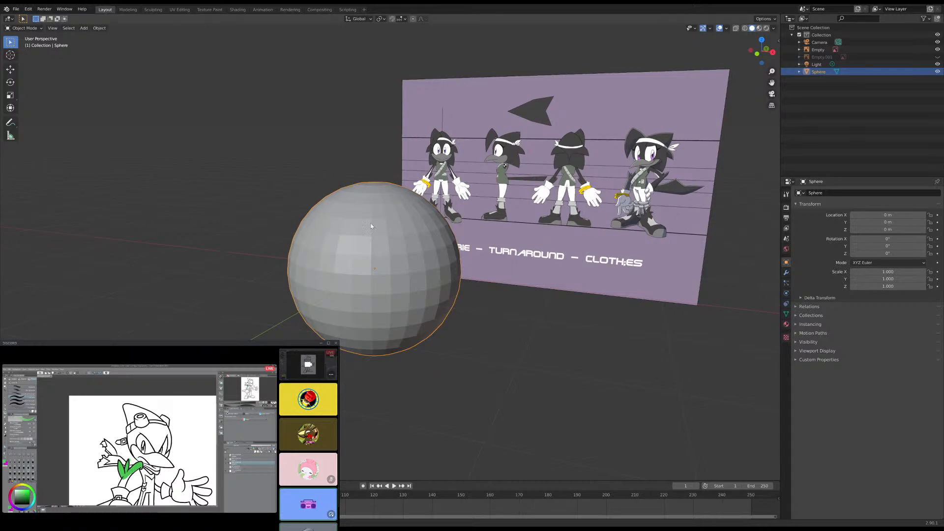
middle_drag(366, 225, 349, 233)
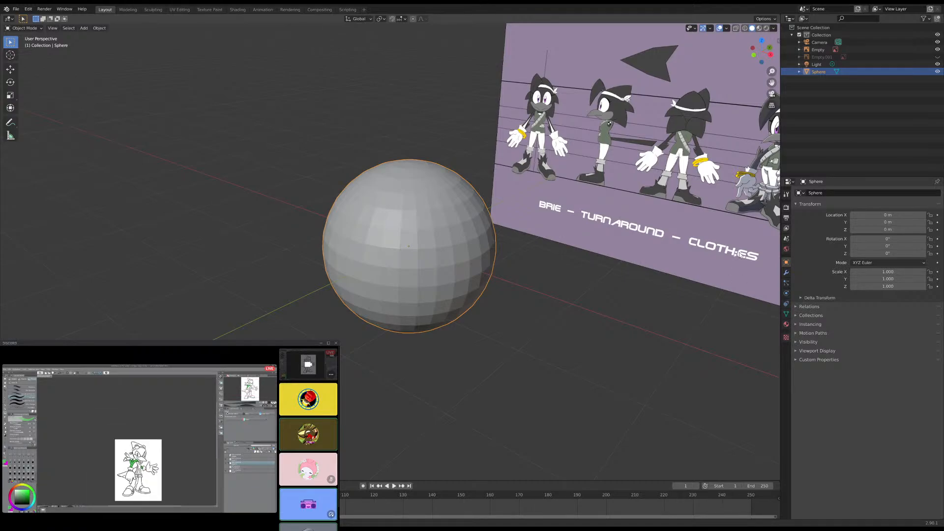
- Snap the 3D cursor to the centre of the sphere's selected geometry in Edit Mode, and return to Object Mode
scroll(479, 255, up, 2)
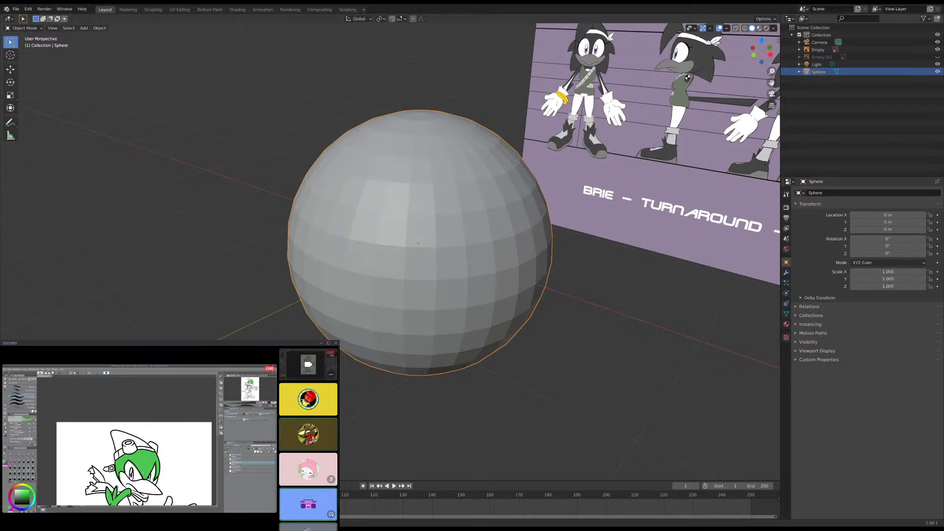
scroll(451, 194, down, 2)
middle_drag(452, 194, 434, 184)
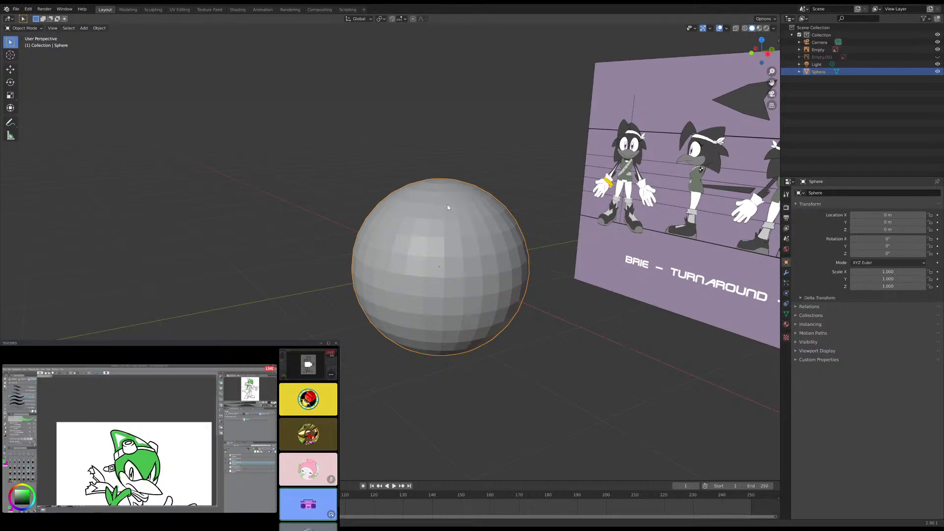
scroll(448, 208, up, 4)
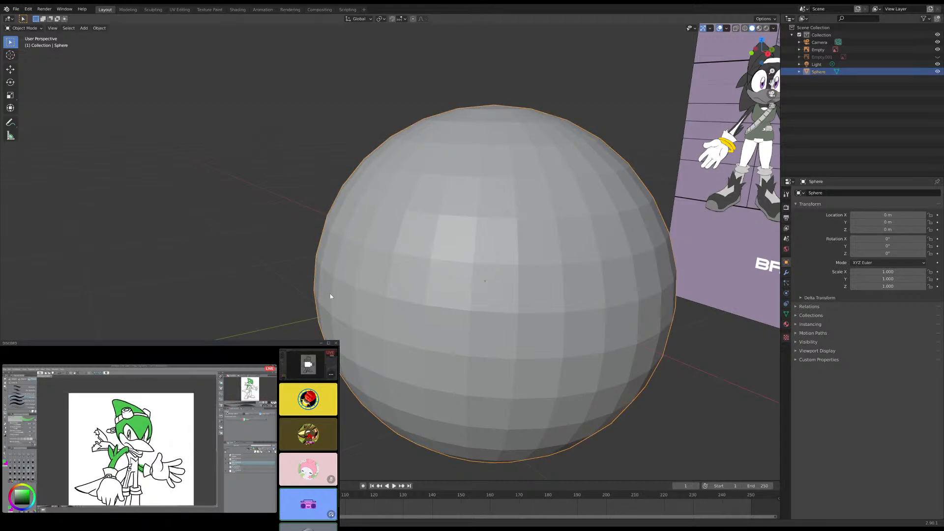
key(Tab)
scroll(326, 319, down, 4)
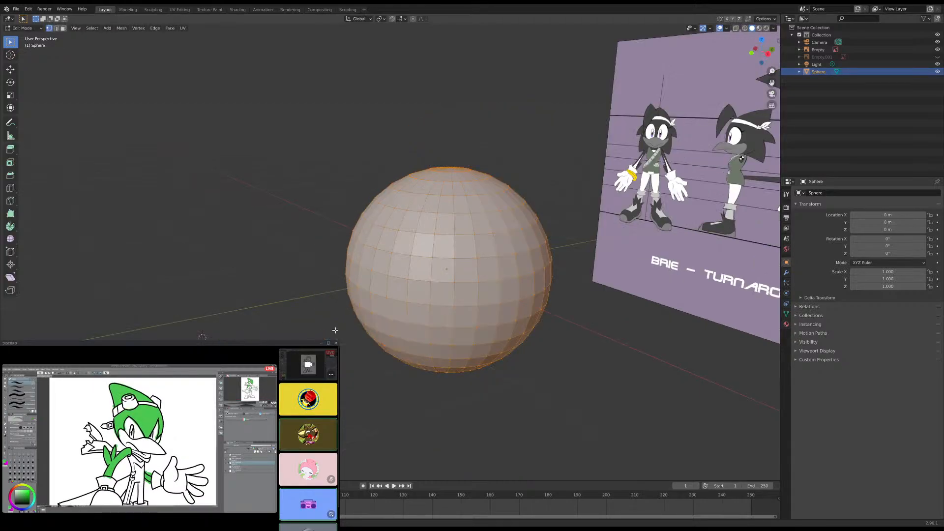
mouse_move(326, 320)
middle_down()
mouse_move(408, 319)
mouse_move(340, 389)
mouse_move(340, 333)
middle_up()
scroll(406, 354, up, 4)
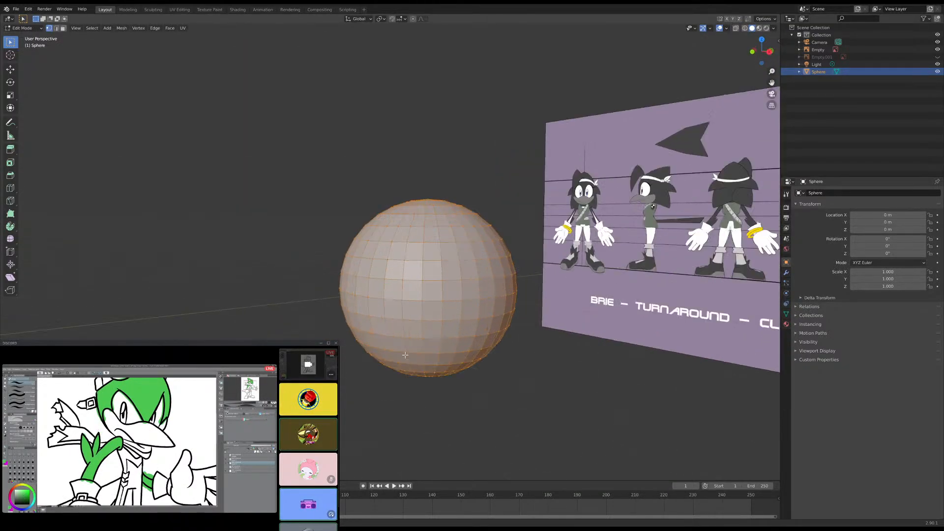
shift+middle_drag(405, 354, 322, 339)
scroll(322, 339, up, 1)
key(shift+s)
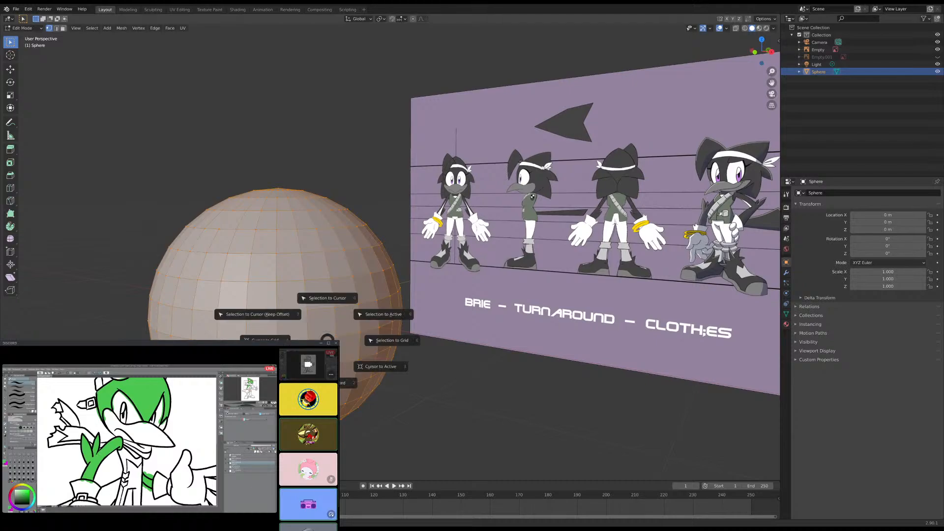
click(328, 383)
key(Tab)
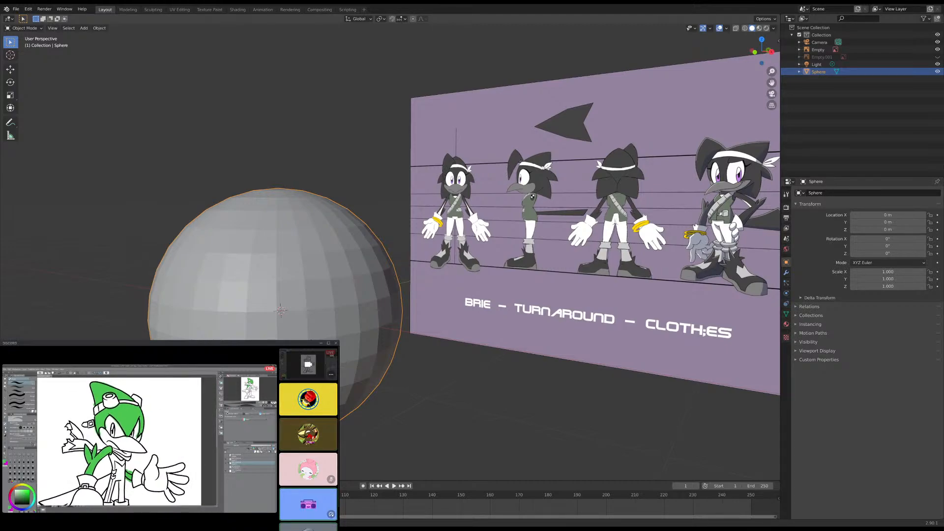
- Delete the sphere and add a new UV sphere mesh at the 3D cursor
key(Delete)
key(shift+a)
mouse_move(305, 339)
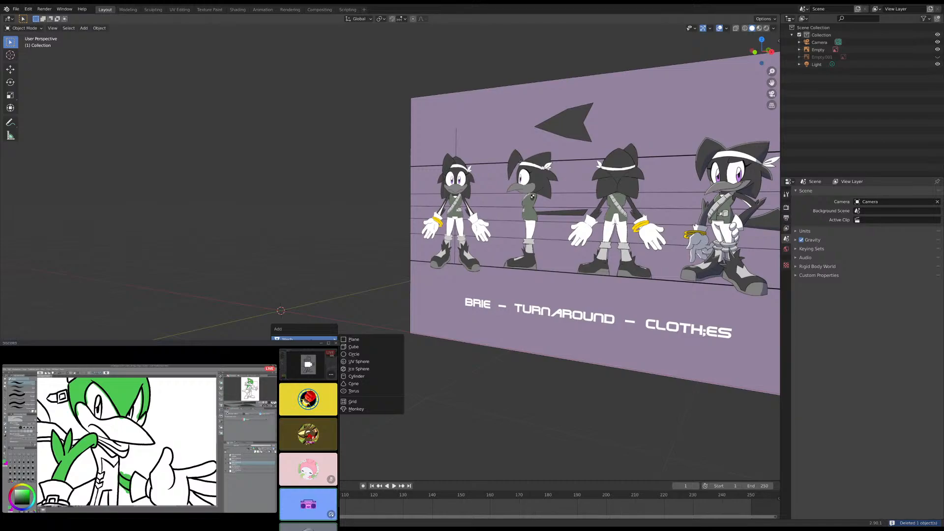
click(358, 363)
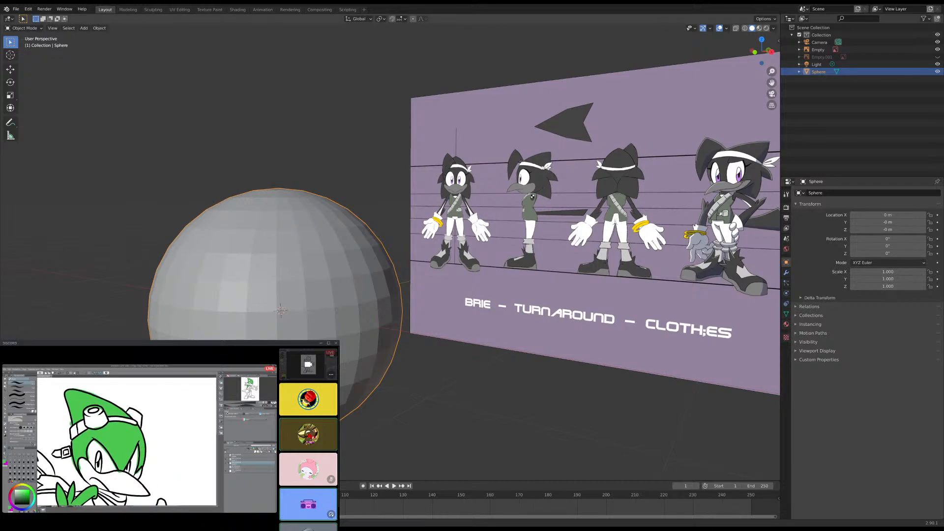
- Select the turnaround reference image in the front orthographic view
key(KP_1)
scroll(363, 317, down, 4)
scroll(364, 318, up, 5)
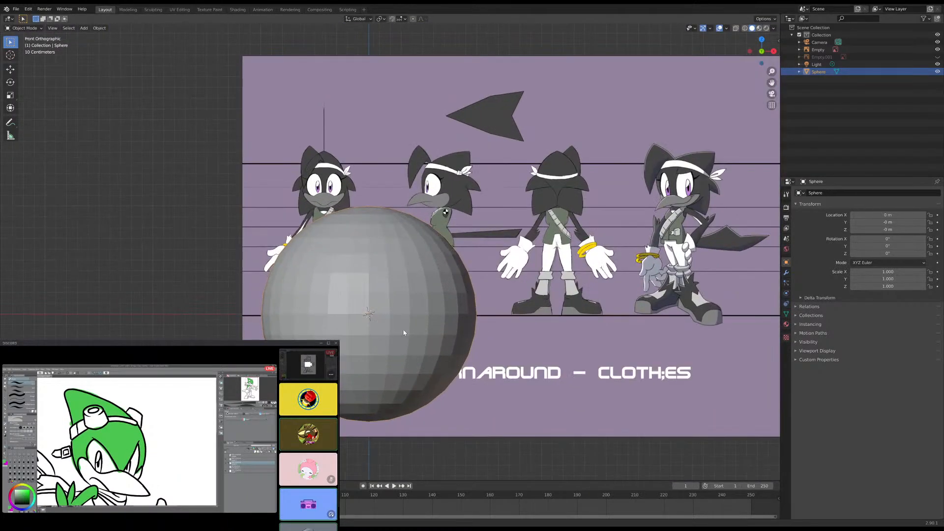
click(423, 355)
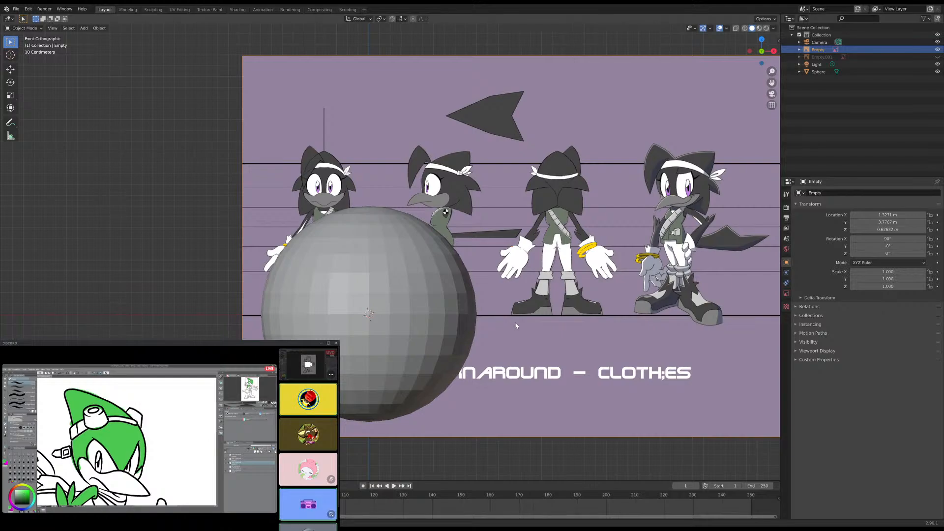
key(g)
key(z)
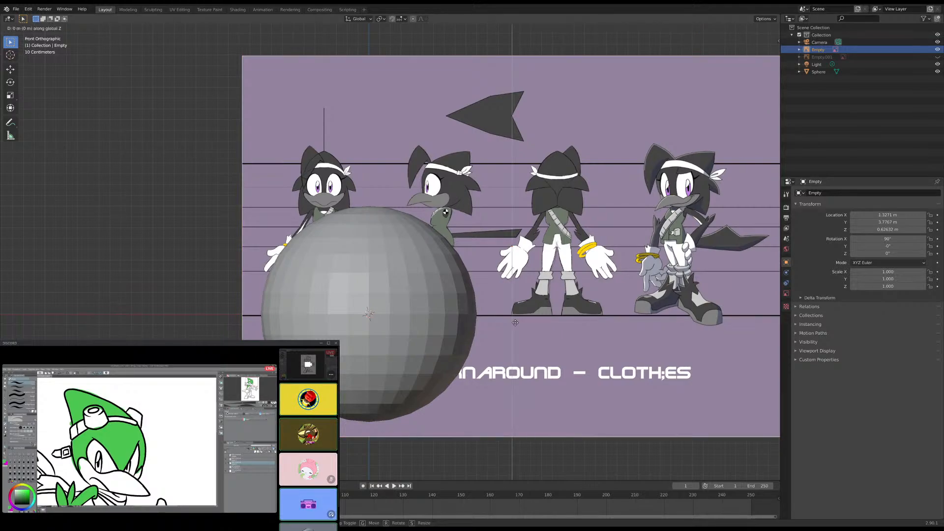
key(Escape)
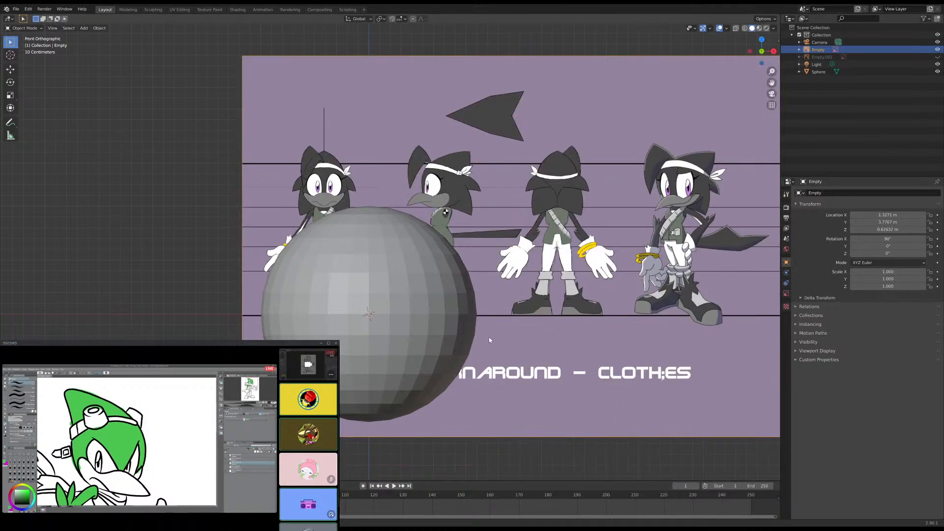
- Enlarge the turnaround reference image uniformly to a scale of about 1.634
key(s)
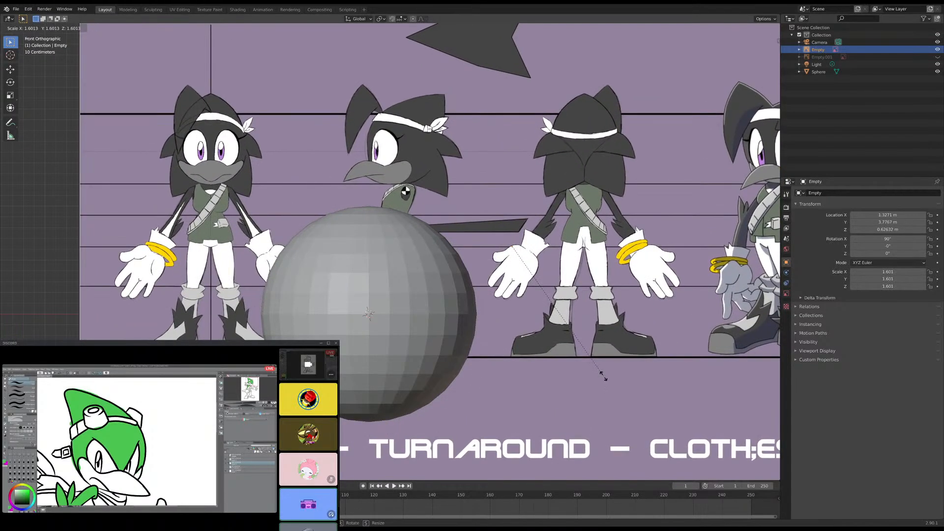
click(608, 380)
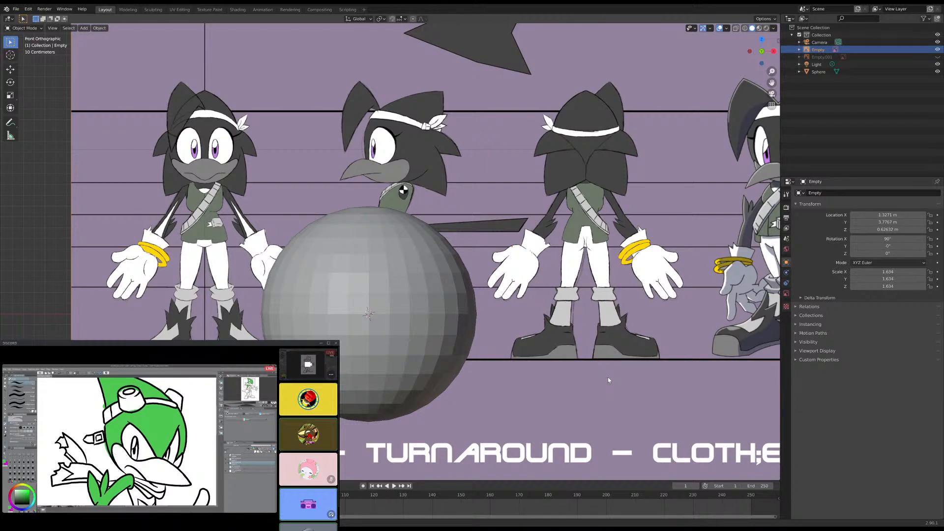
key(g)
key(z)
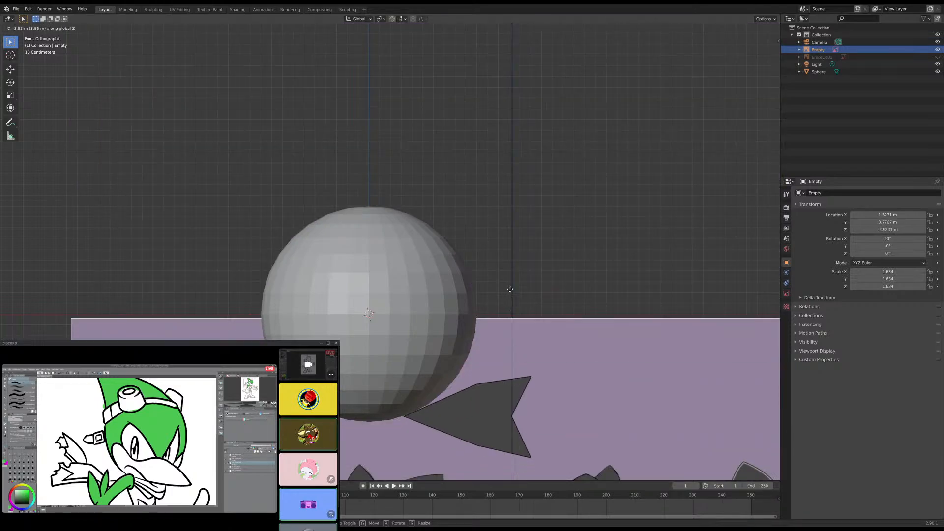
click(459, 96)
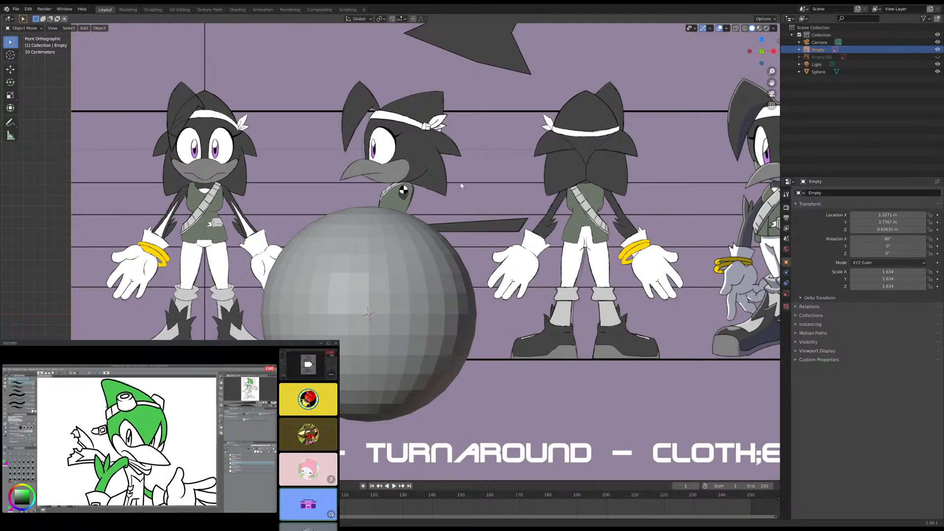
- Enlarge the turnaround image to a scale of about 2.023 and turn on X-ray to see it through the sphere
key(s)
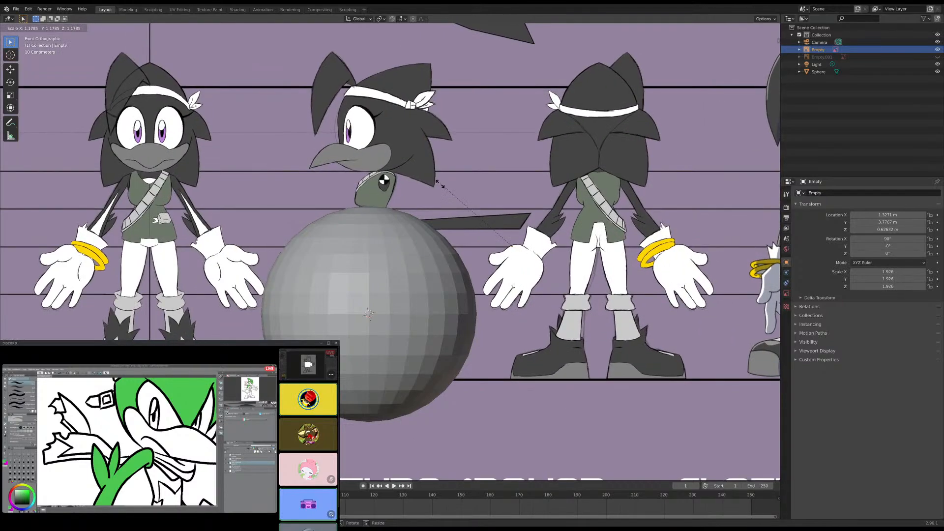
click(433, 188)
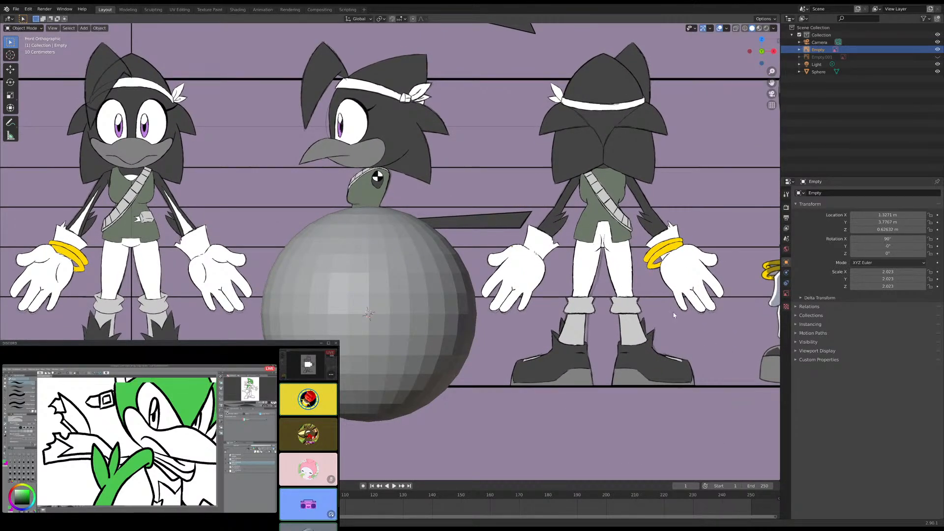
click(735, 28)
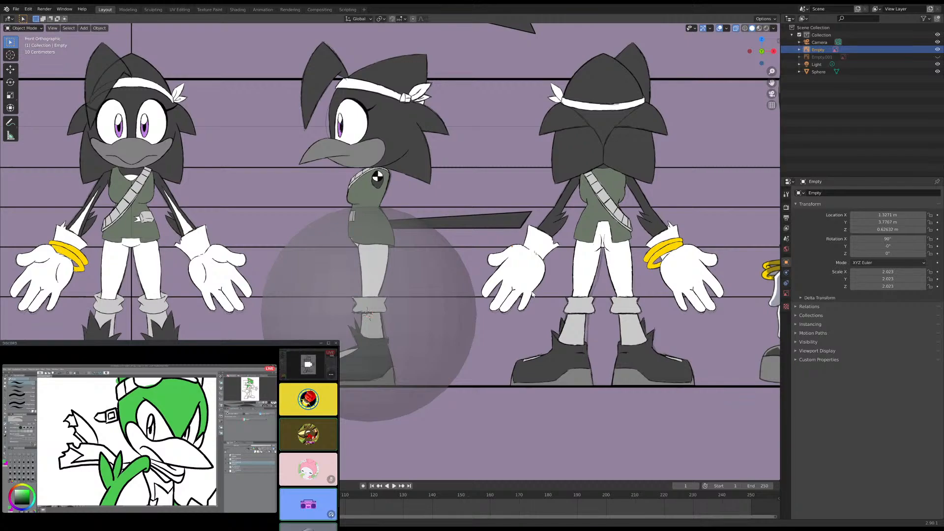
- Move the turnaround image down along Z to about -0.85 m, placing the side-view head behind the sphere
key(g)
key(z)
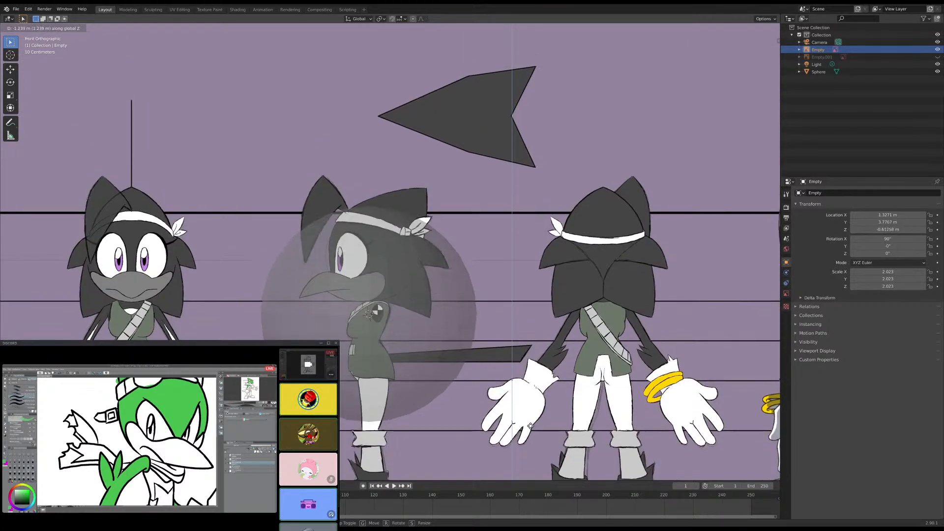
click(524, 452)
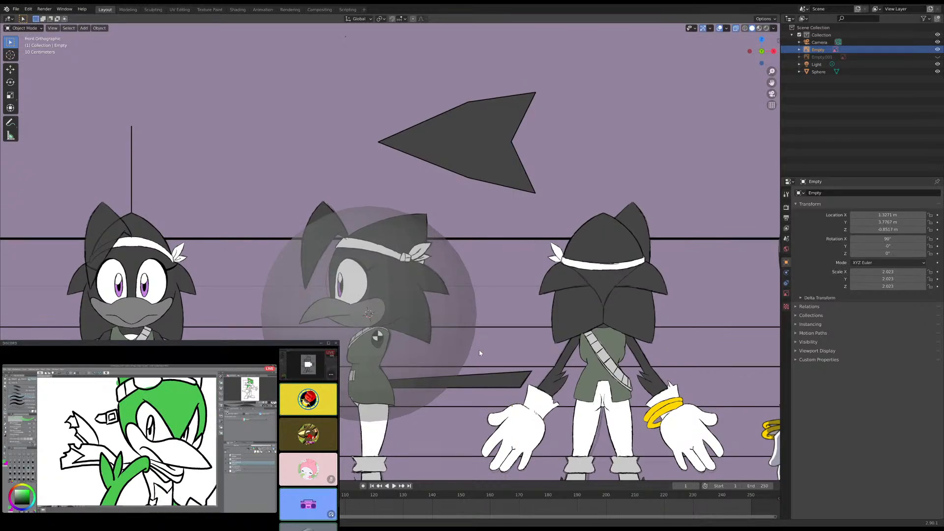
key(s)
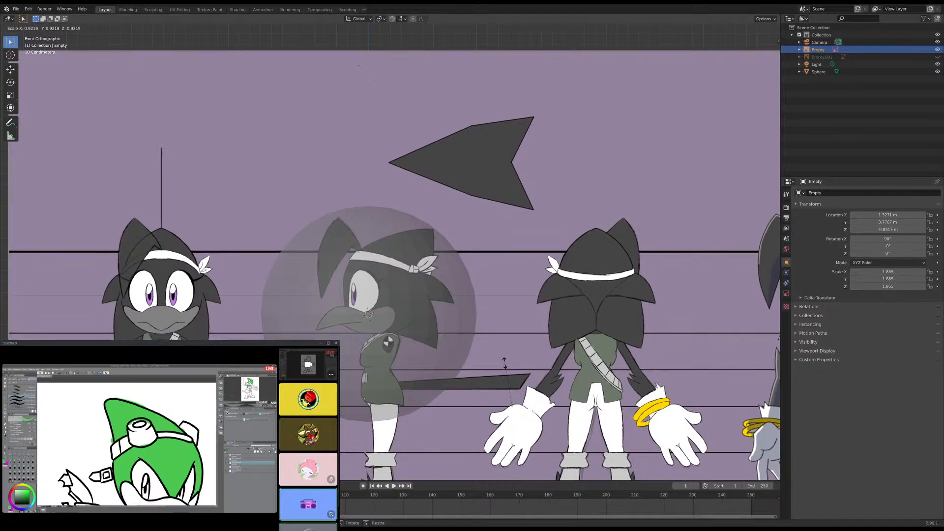
right_click(502, 366)
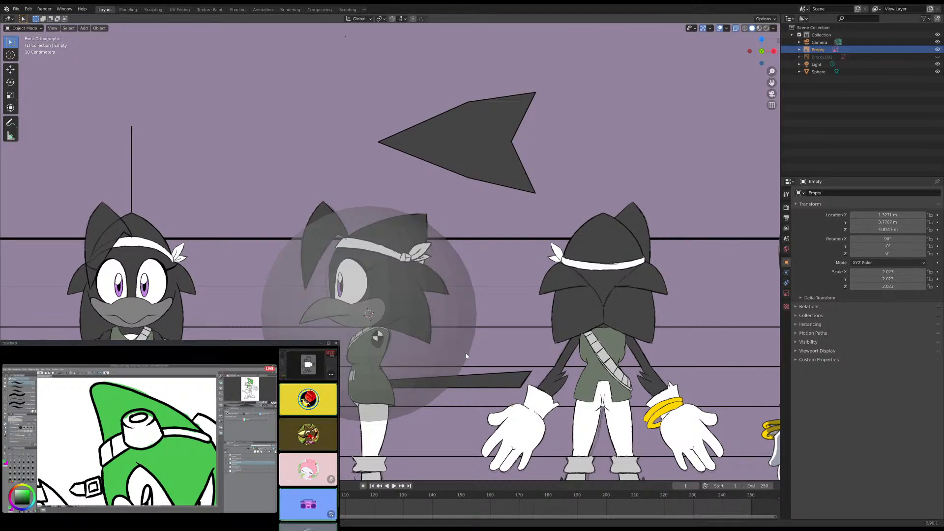
- Select the UV sphere in front of the side-view head
click(471, 320)
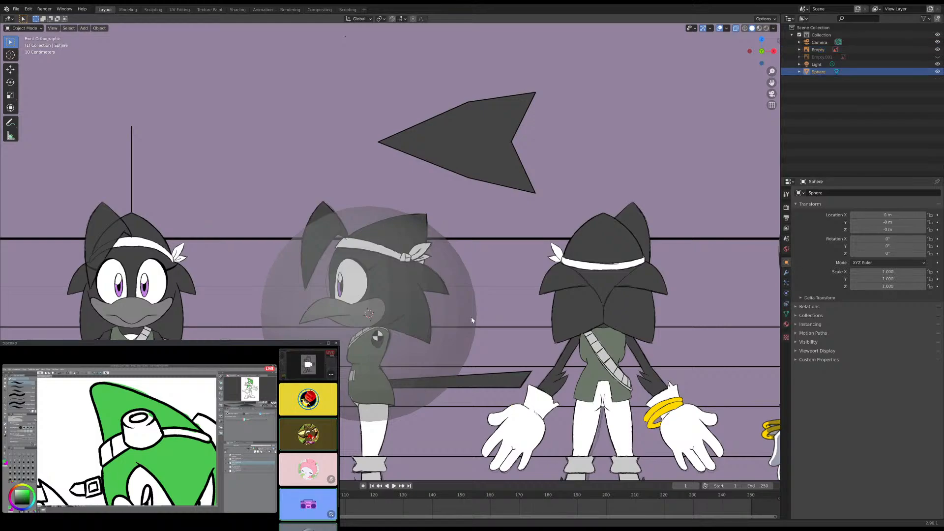
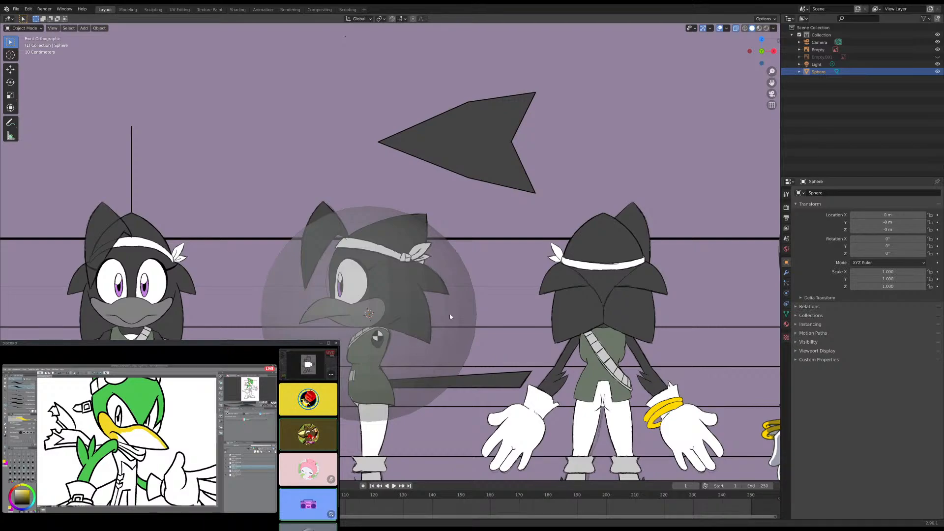
- Scale the UV sphere down uniformly to about 0.464 to suit the size of the side-view head
click(476, 313)
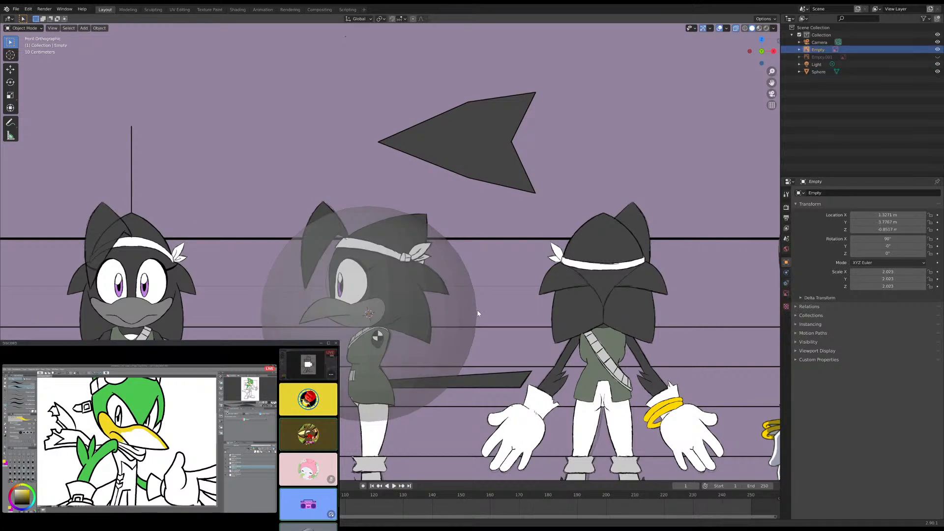
click(465, 338)
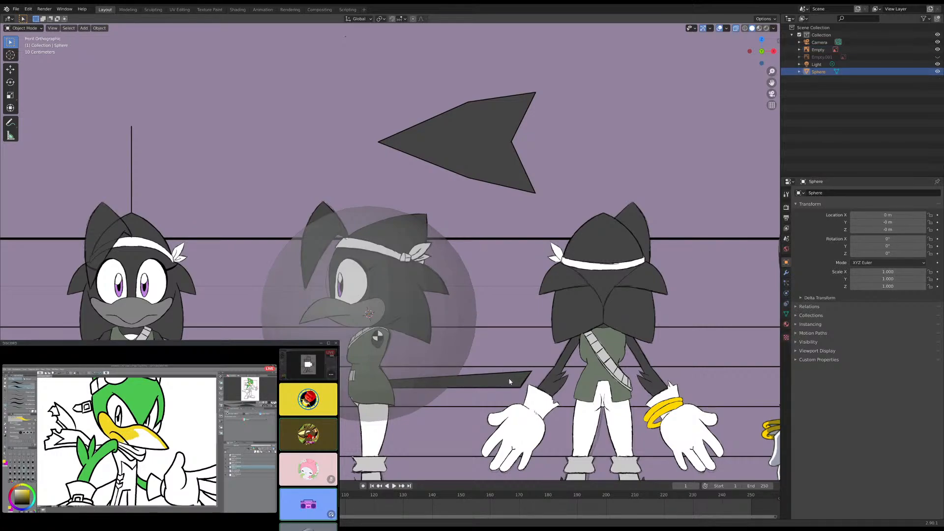
key(s)
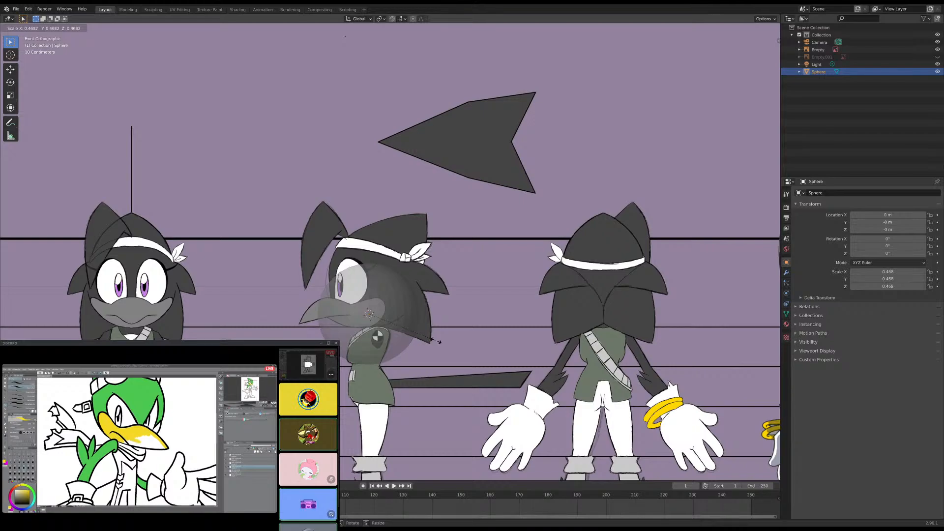
click(437, 341)
- Move the UV sphere up along Z to about 0.33 m so it covers the side-view head
key(g)
key(z)
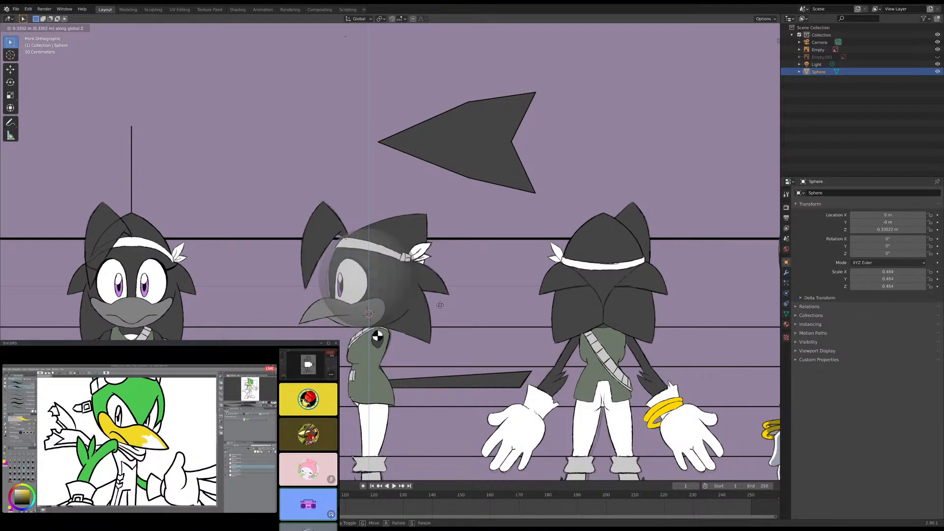
click(440, 305)
scroll(440, 304, up, 3)
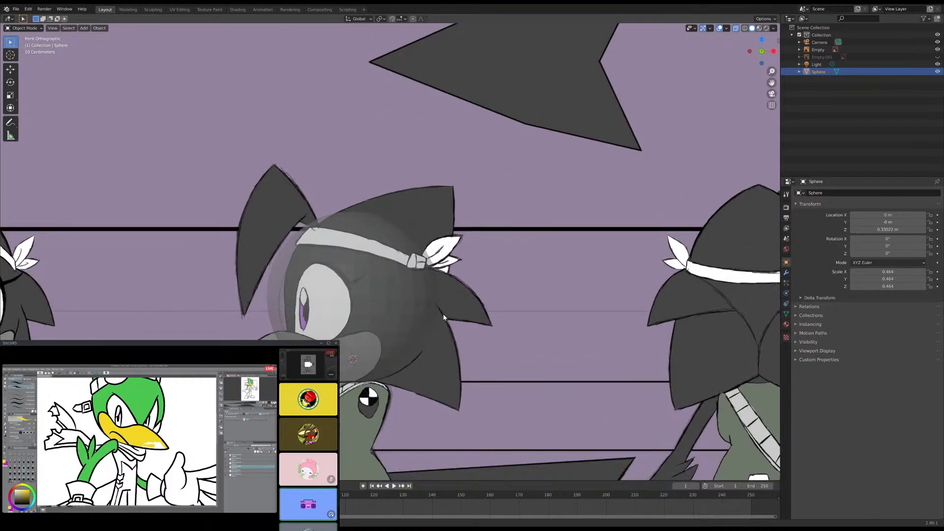
scroll(443, 310, down, 2)
- Move the turnaround image along X to about 3.54 m, centring the front-view head behind the sphere
click(502, 319)
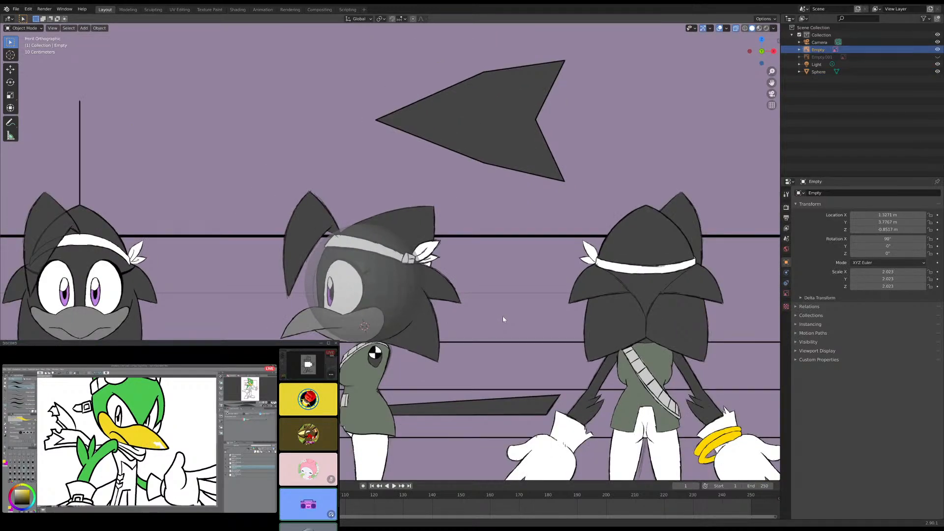
key(g)
key(x)
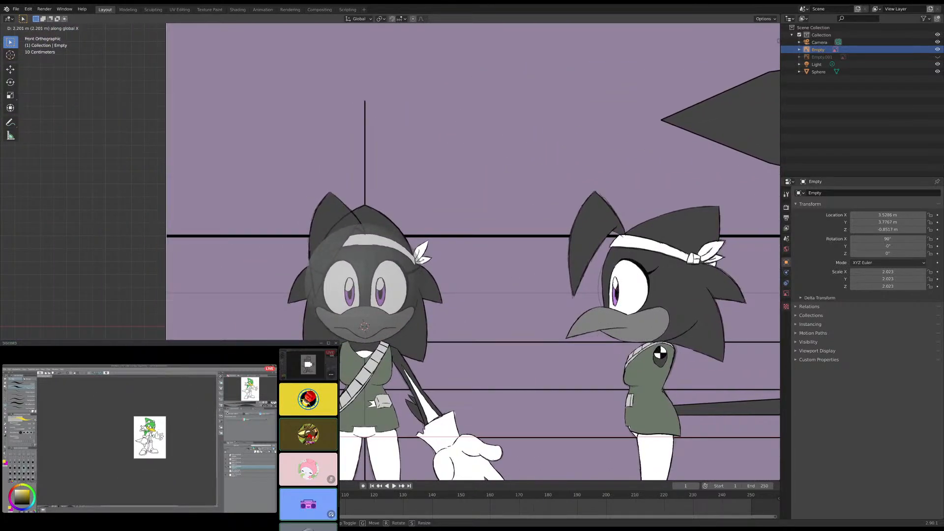
key(Return)
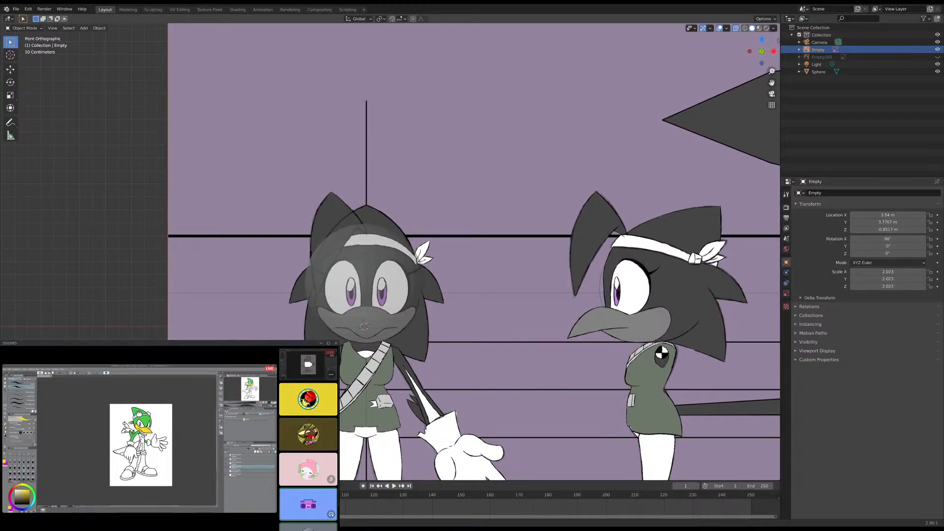
- Duplicate the turnaround reference image, leaving the copy in the same place as the original
scroll(390, 252, down, 8)
middle_drag(442, 246, 393, 289)
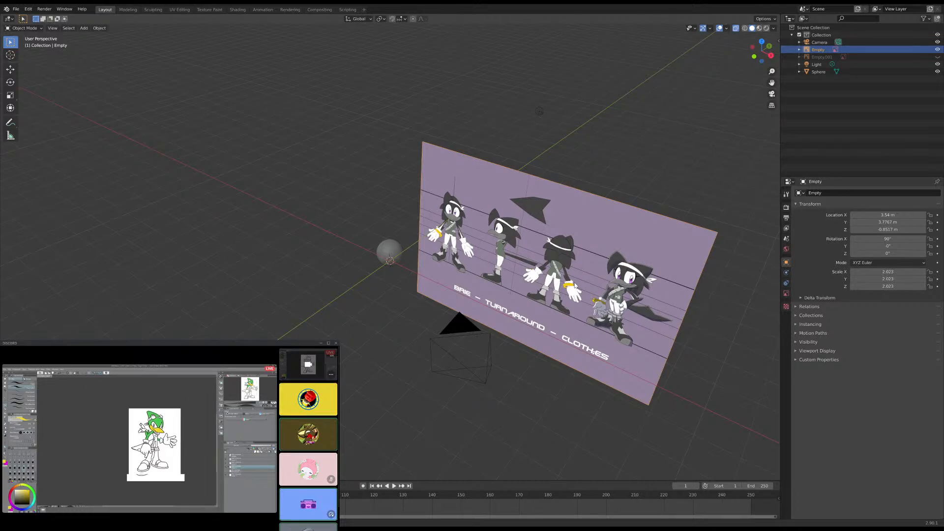
scroll(598, 276, up, 4)
shift+middle_drag(600, 271, 547, 282)
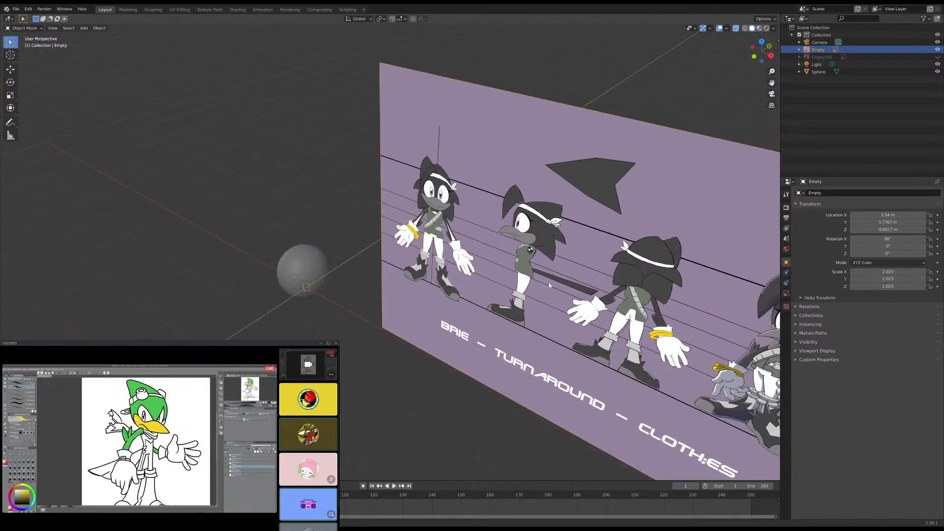
key(shift+d)
right_click(528, 300)
- Rotate the copied turnaround image 90° about the global Z axis and return to the front view
scroll(527, 296, down, 4)
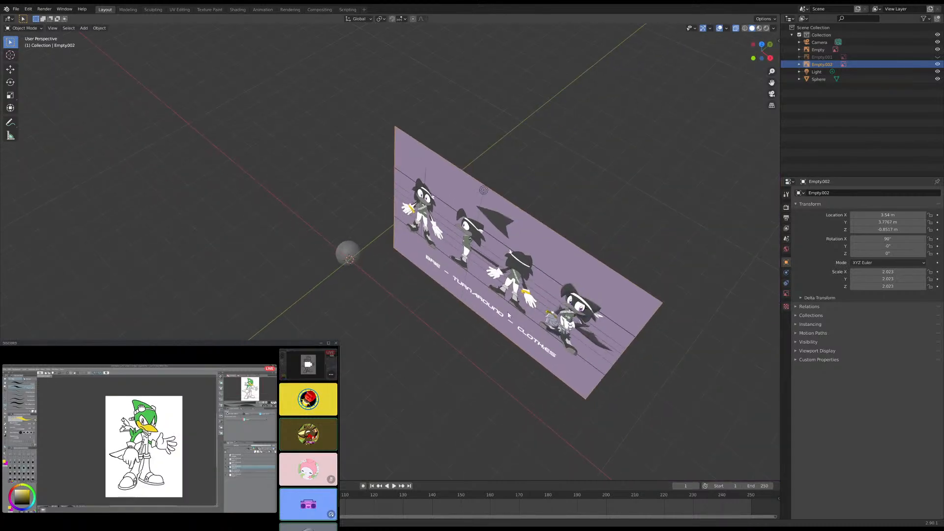
key(r)
text(z)
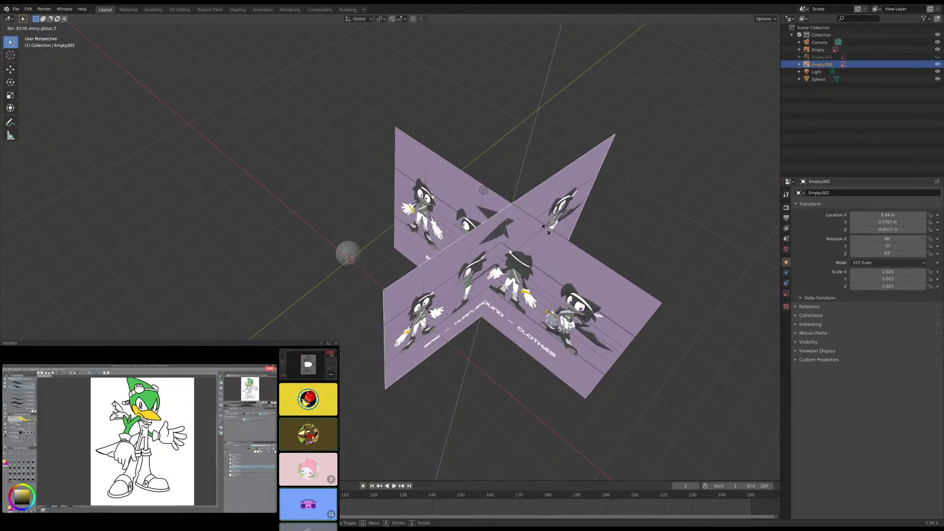
text(90)
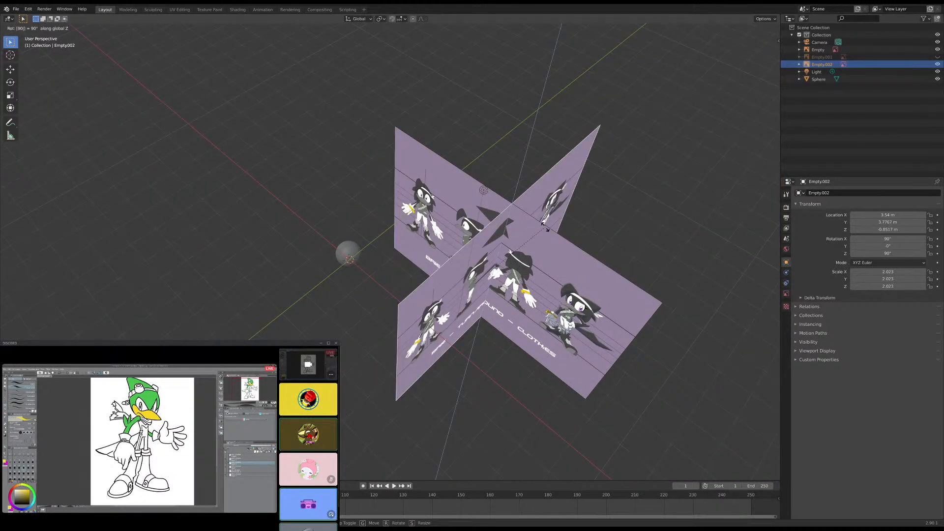
key(Return)
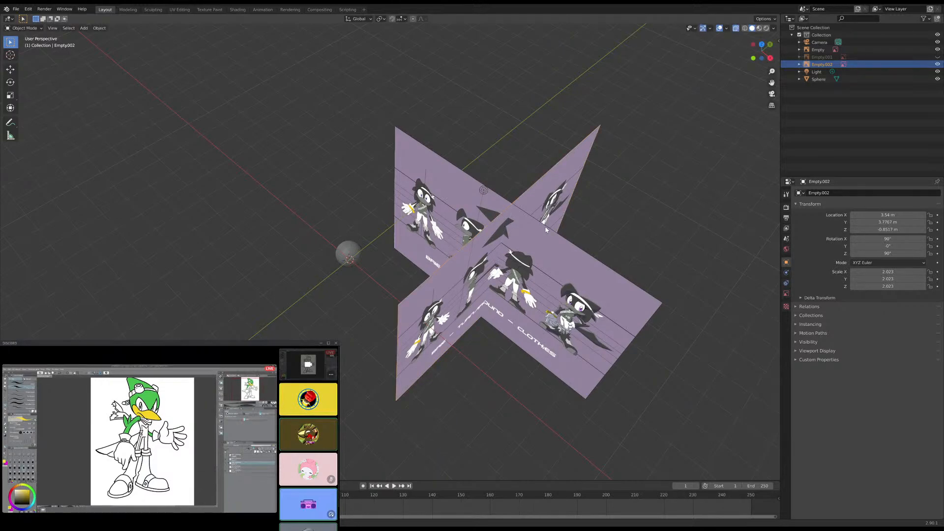
key(Up)
middle_drag(546, 229, 497, 255)
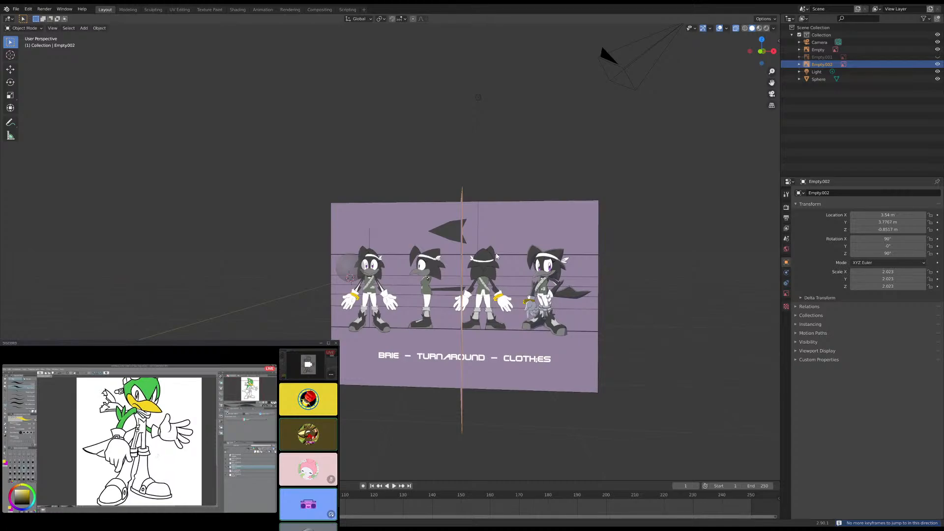
key(KP_1)
scroll(501, 251, up, 4)
scroll(509, 241, down, 3)
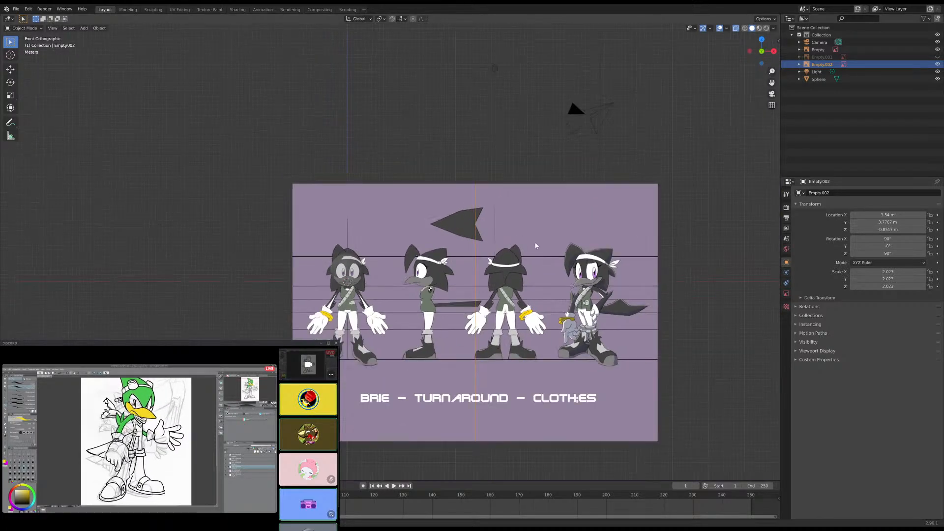
scroll(535, 242, up, 2)
key(g)
key(y)
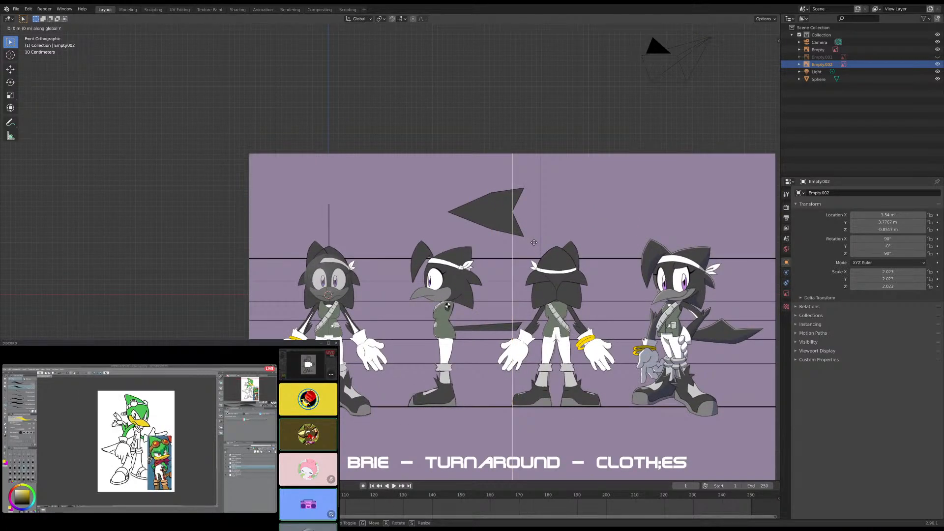
key(Escape)
- Move the rotated image copy along X to about 0.014 m, in line with the middle of the front-view head
scroll(565, 249, up, 1)
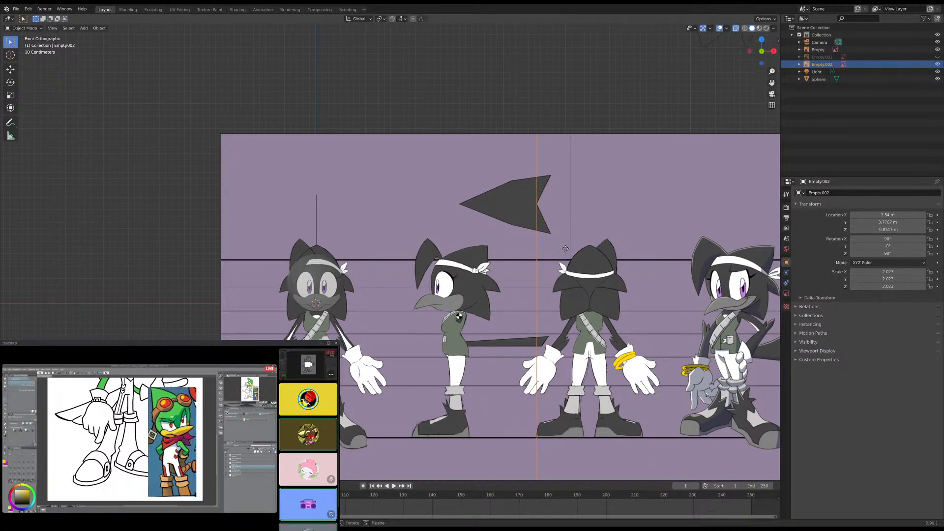
key(g)
key(x)
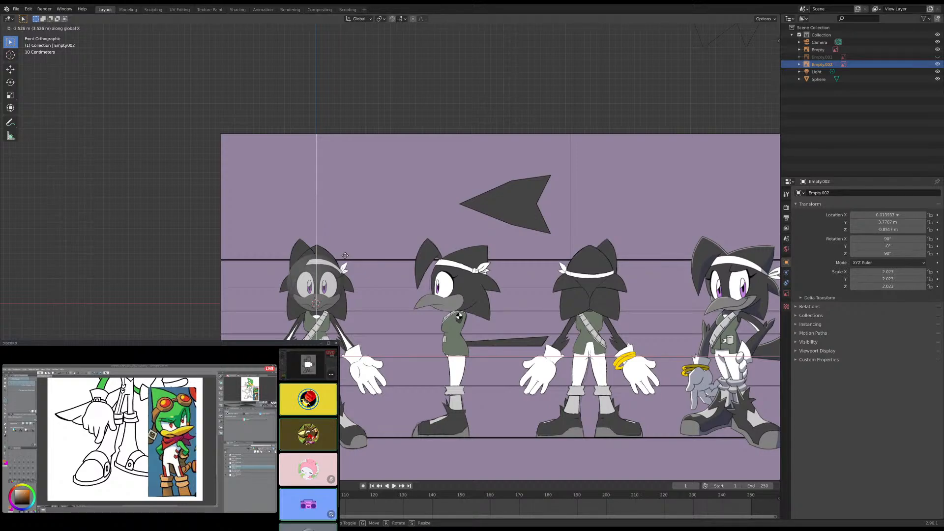
click(345, 256)
- In the right view, move the rotated image copy along Y to about 1.25 m, placing the side-view head behind the sphere
middle_drag(366, 261, 294, 267)
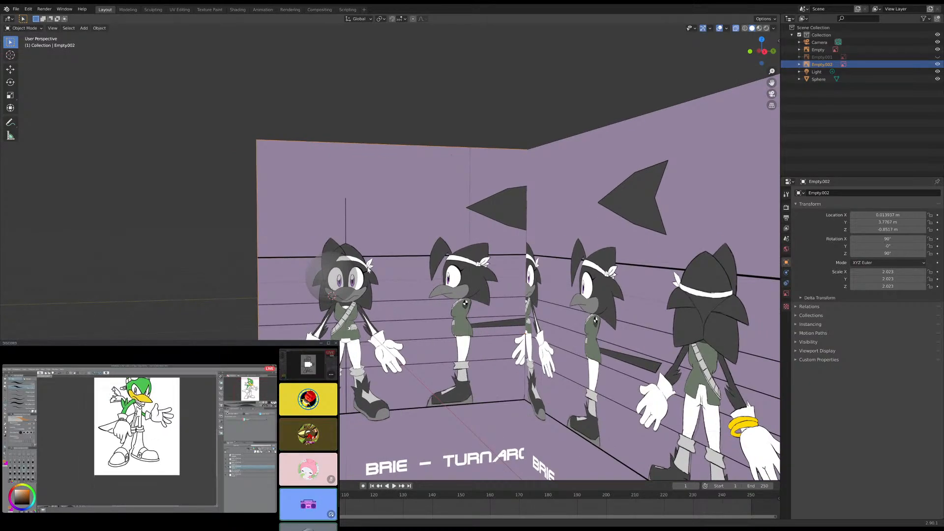
key(KP_3)
scroll(362, 269, up, 4)
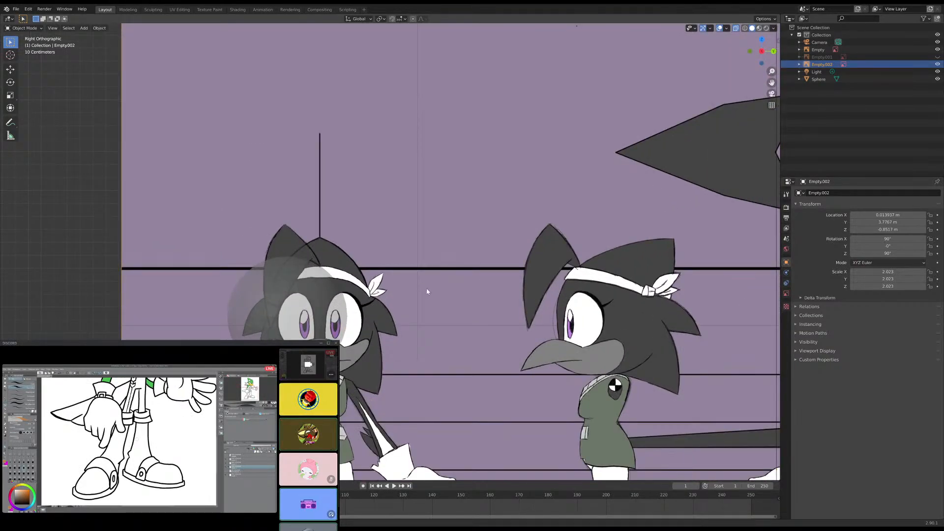
key(g)
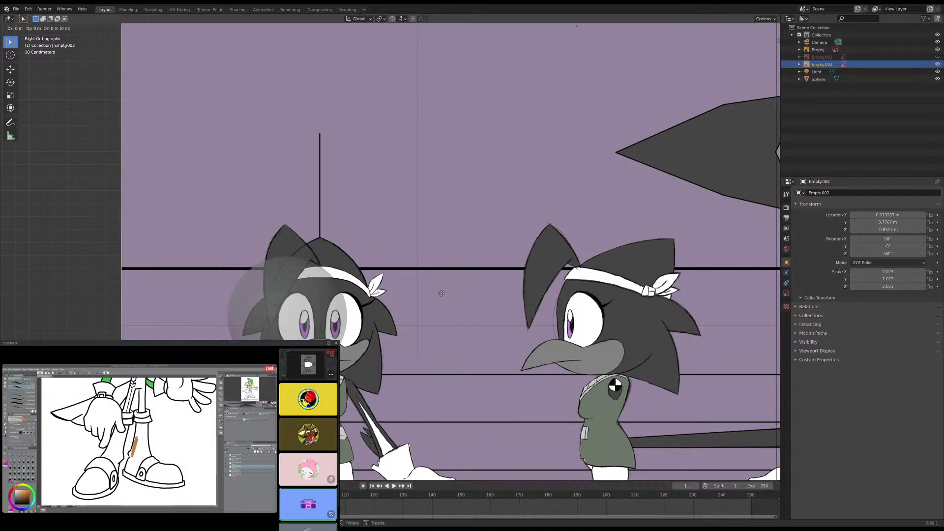
key(y)
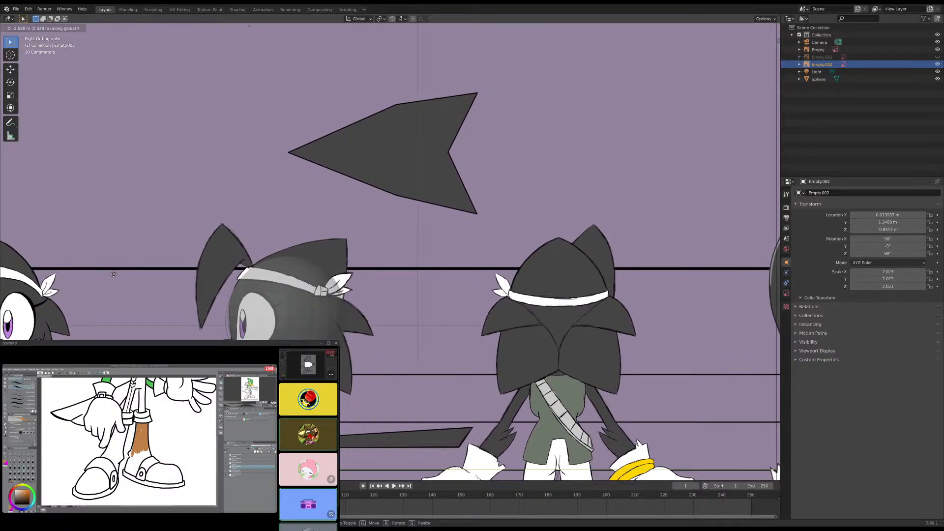
click(114, 274)
- Examine from the front how the sphere lines up with the front-view head on the turnaround image
key(KP_1)
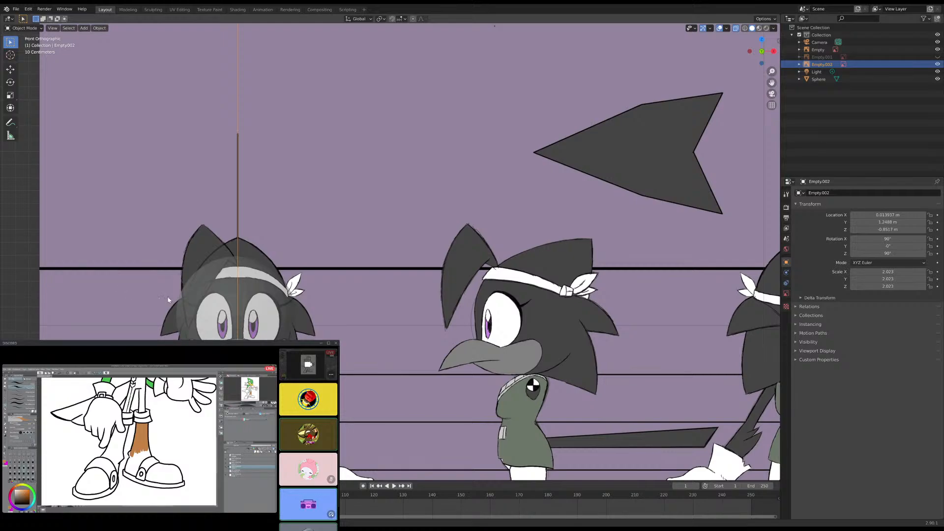
shift+middle_drag(226, 307, 295, 268)
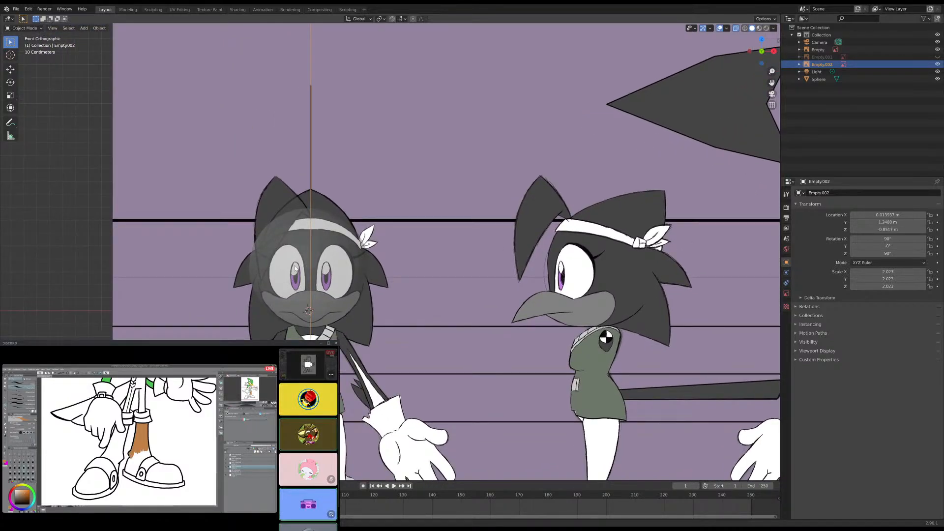
scroll(283, 268, up, 4)
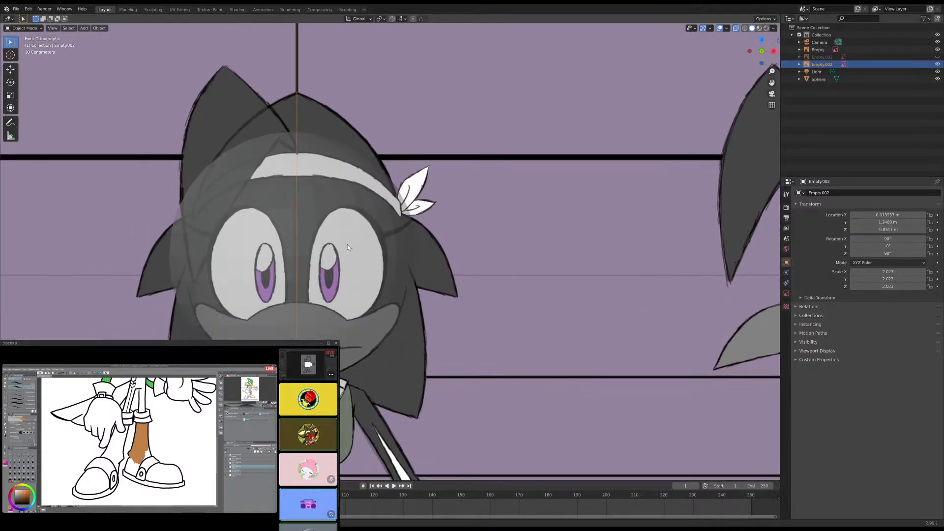
shift+middle_drag(353, 255, 358, 252)
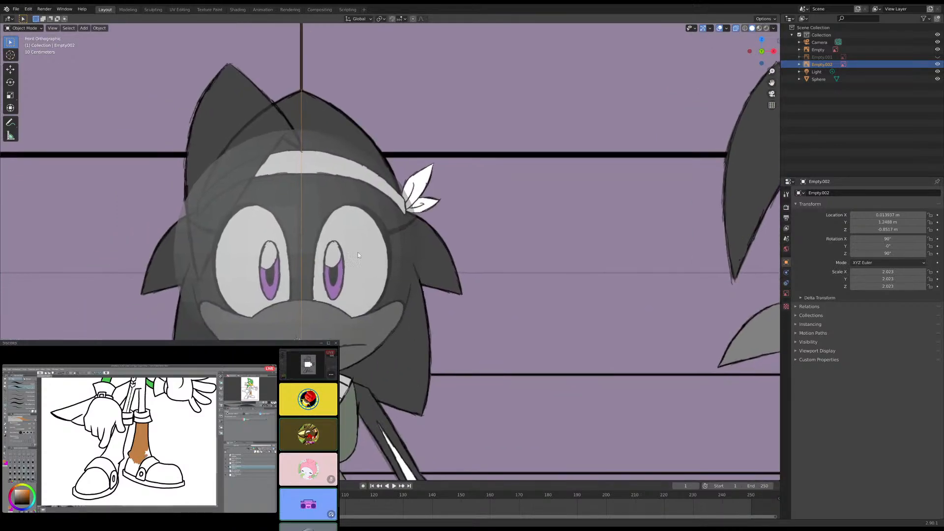
click(389, 267)
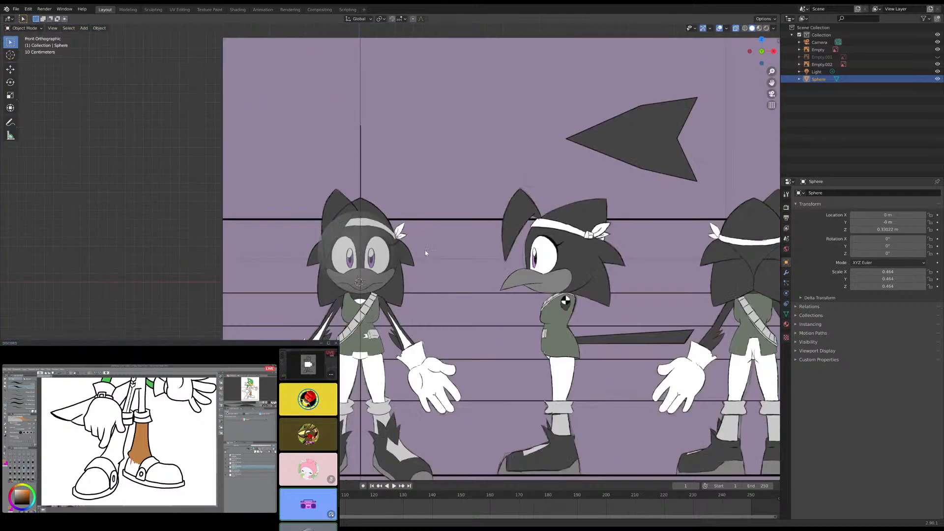
scroll(424, 251, down, 6)
scroll(469, 234, down, 2)
scroll(470, 236, up, 7)
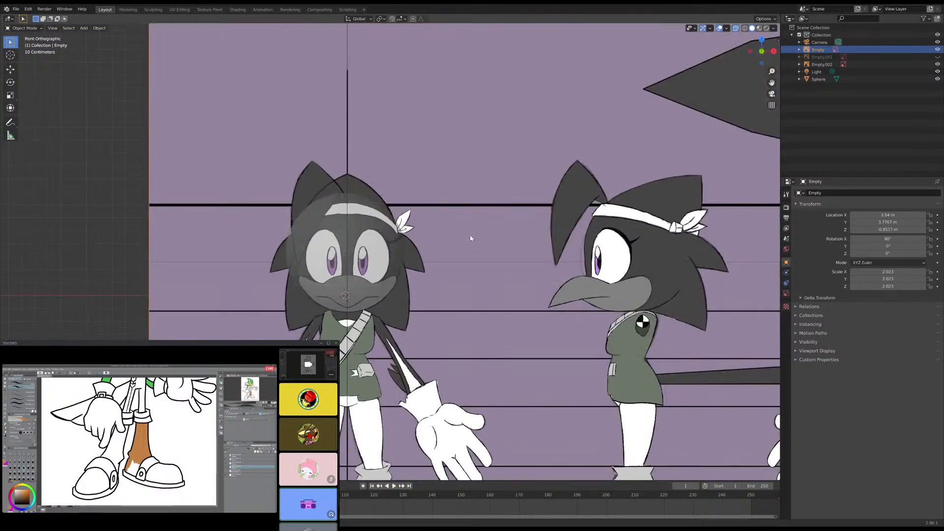
scroll(486, 247, up, 1)
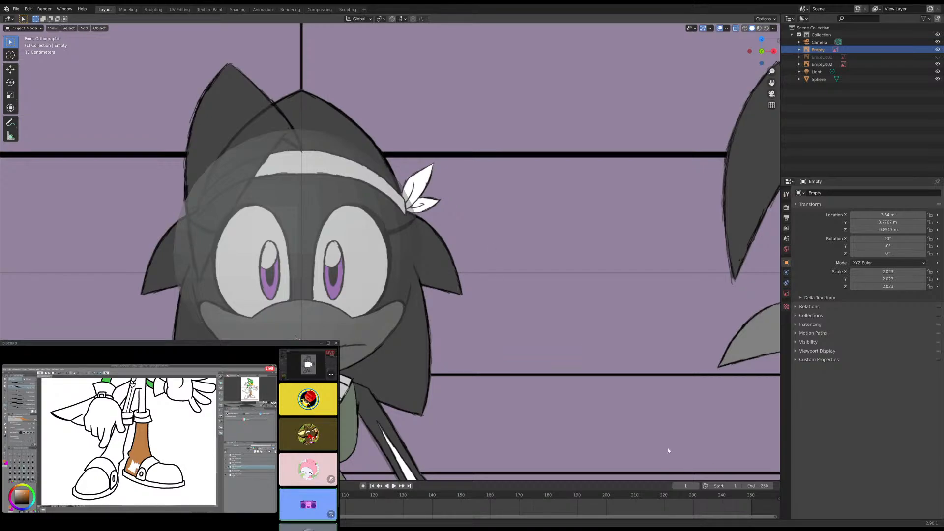
- Turn off X-ray with the UV sphere selected and flip the 3D viewport header to the bottom
click(380, 308)
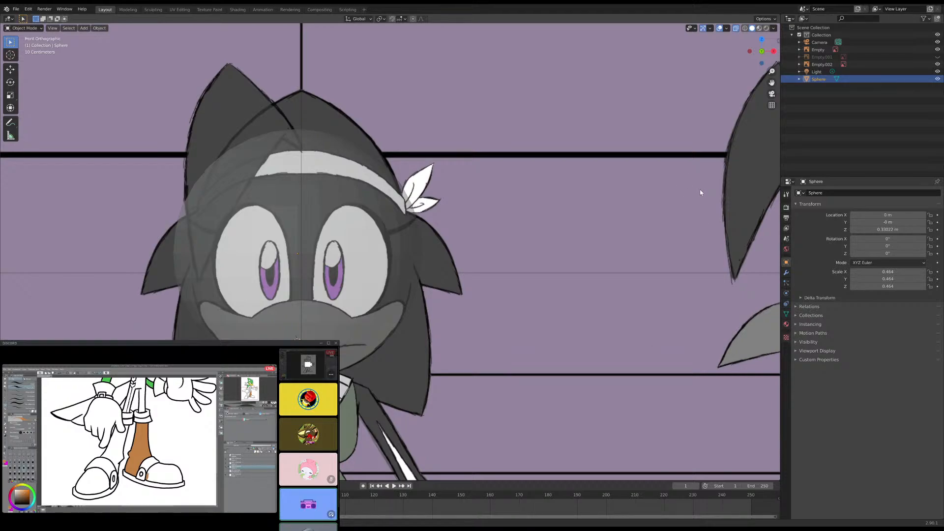
click(735, 29)
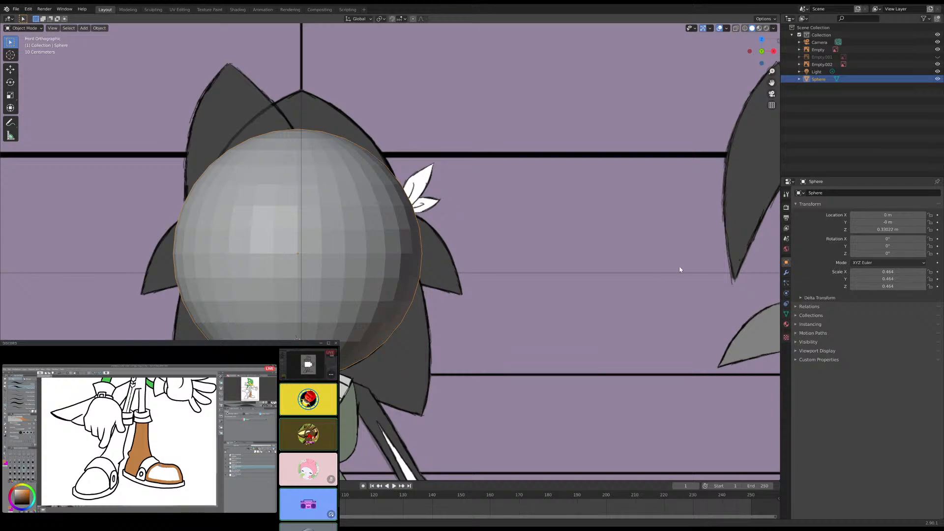
right_click(718, 30)
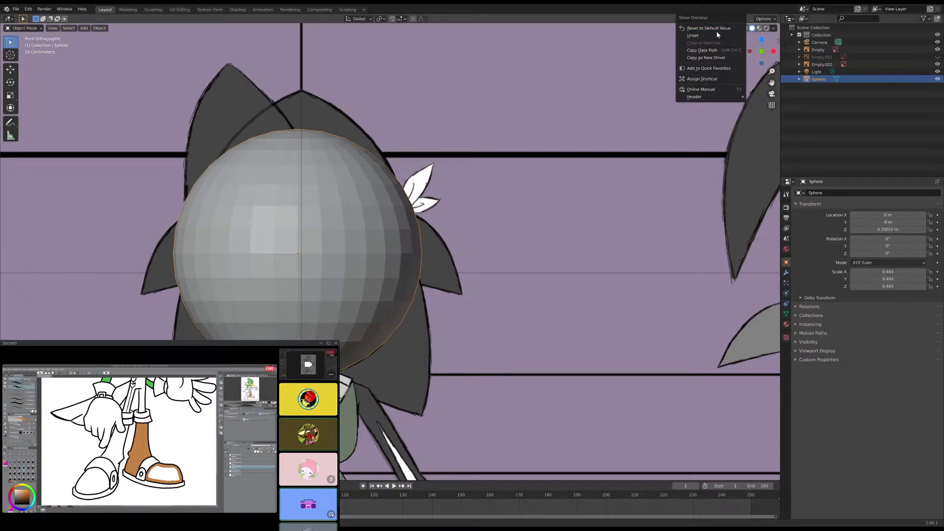
right_click(773, 30)
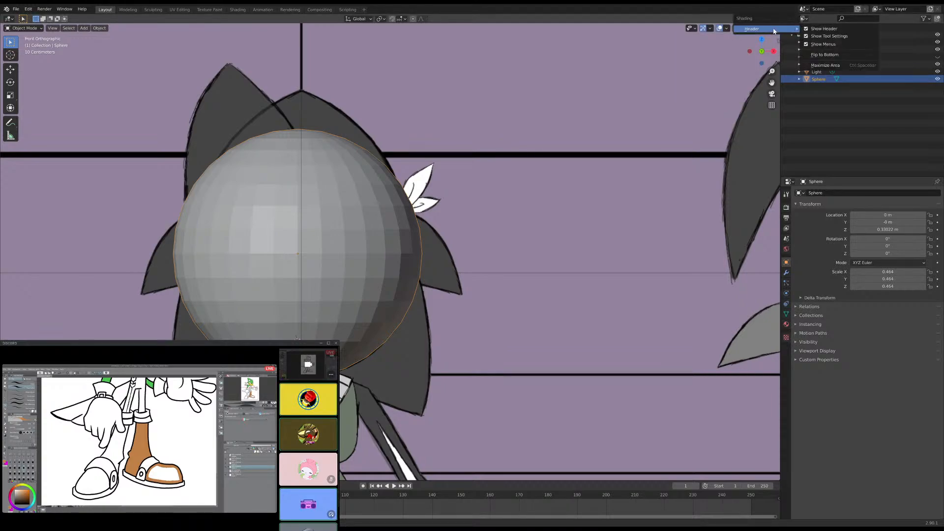
click(825, 55)
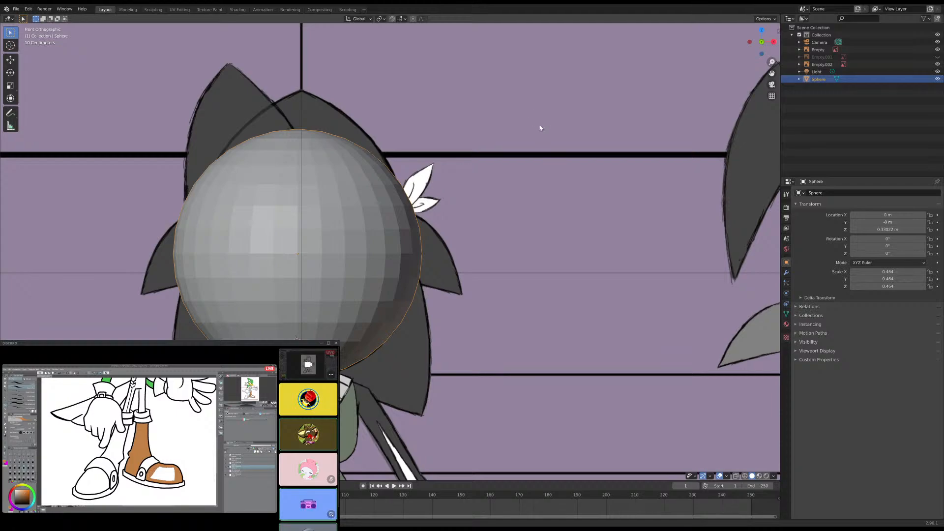
- Flip the tool settings header to the bottom of the 3D viewport
right_click(319, 18)
click(302, 48)
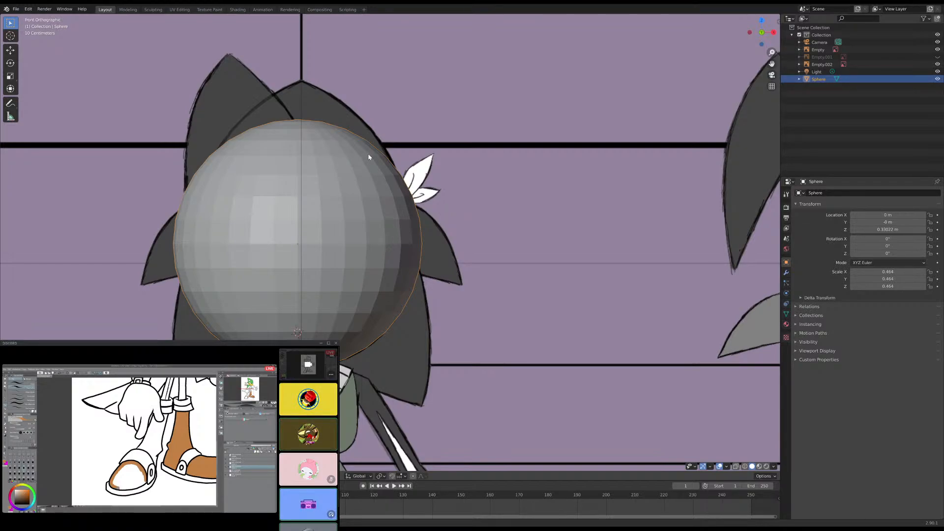
key(g)
key(x)
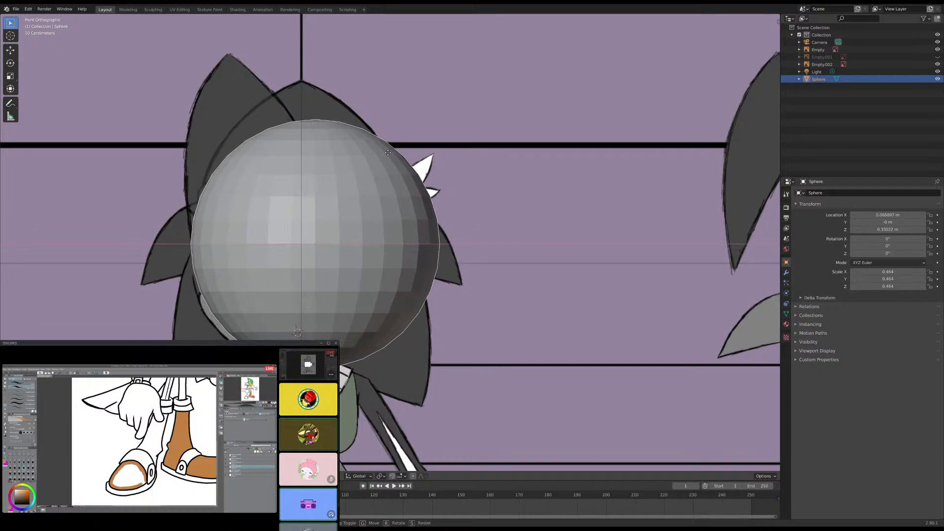
right_click(391, 154)
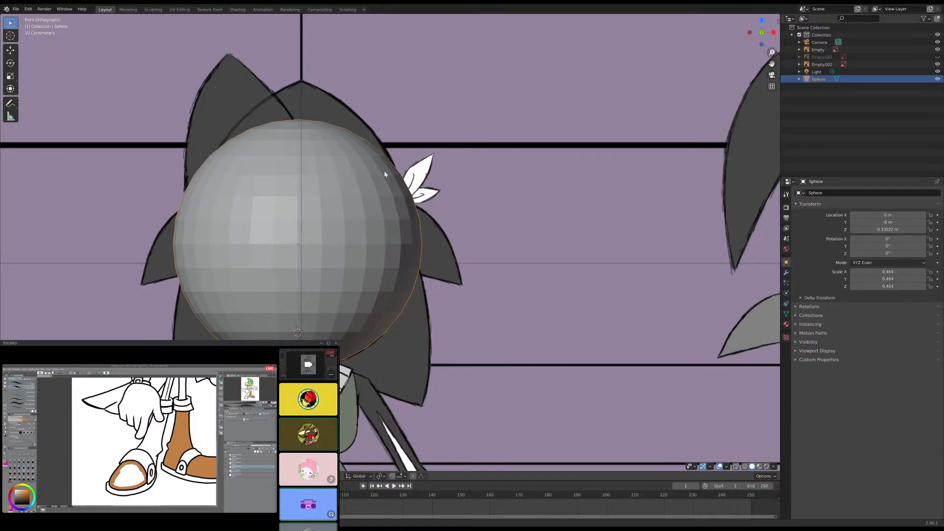
- Move the UV sphere along X to about 0.014 m, centring it on the front-view head's vertical line
key(g)
key(x)
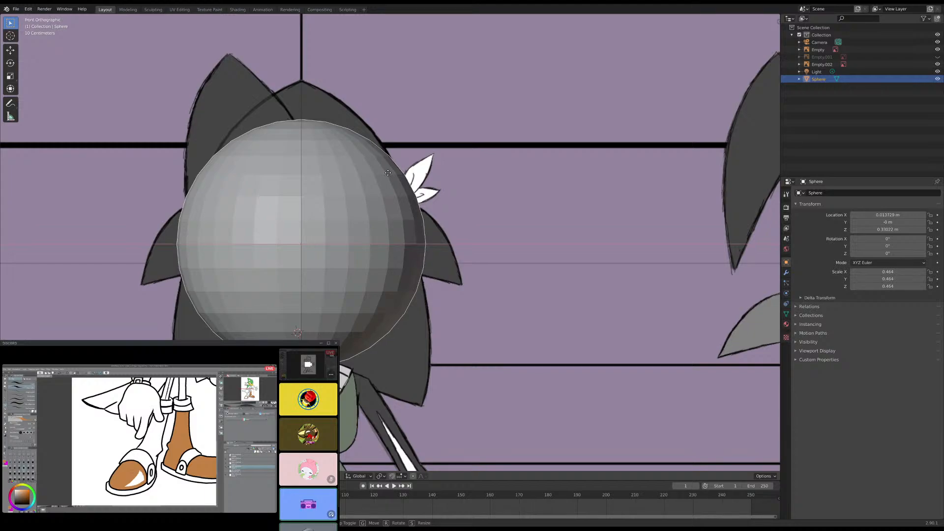
click(388, 175)
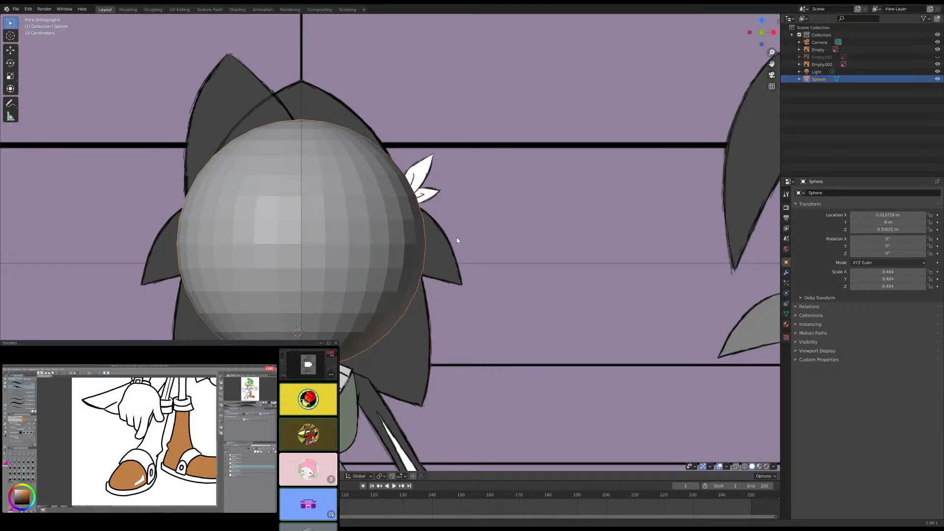
- Turn on X-ray and examine how the sphere lines up with the reference head in the right and front views
click(735, 467)
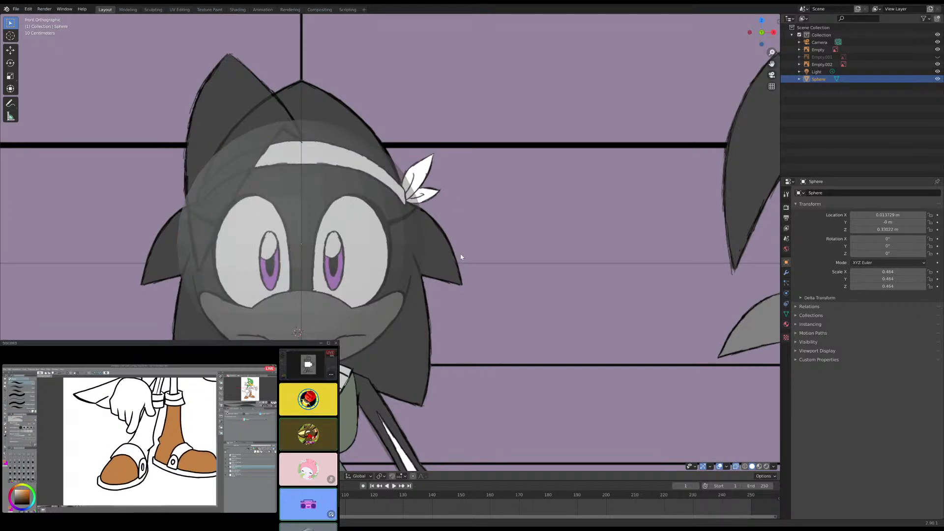
key(KP_3)
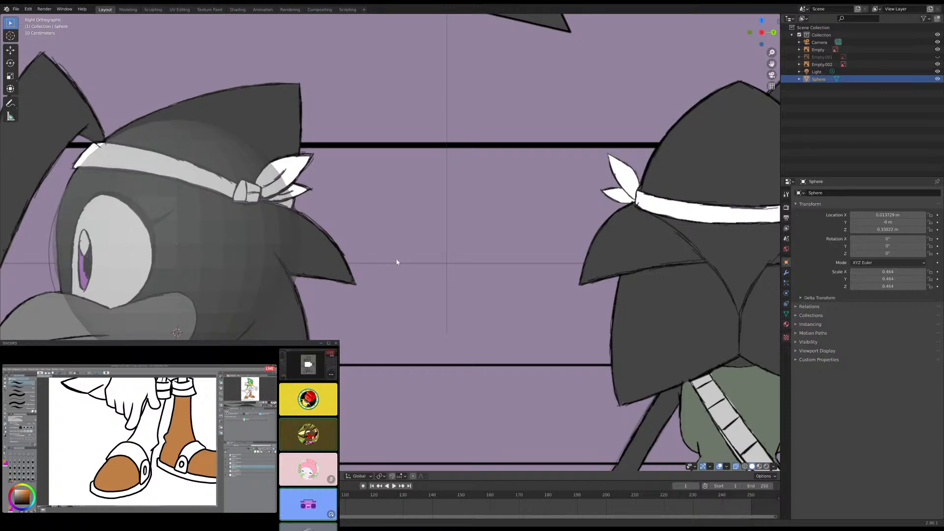
shift+middle_drag(324, 242, 479, 237)
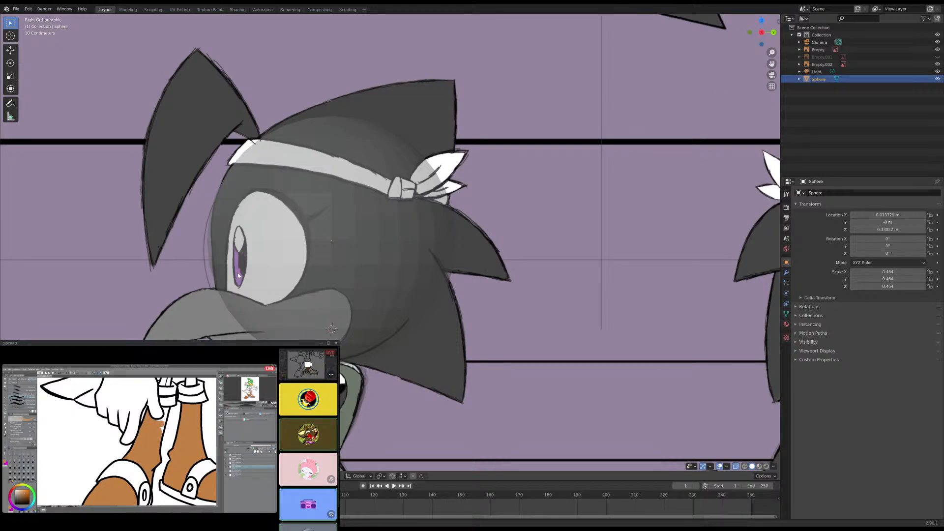
key(KP_1)
scroll(238, 276, up, 3)
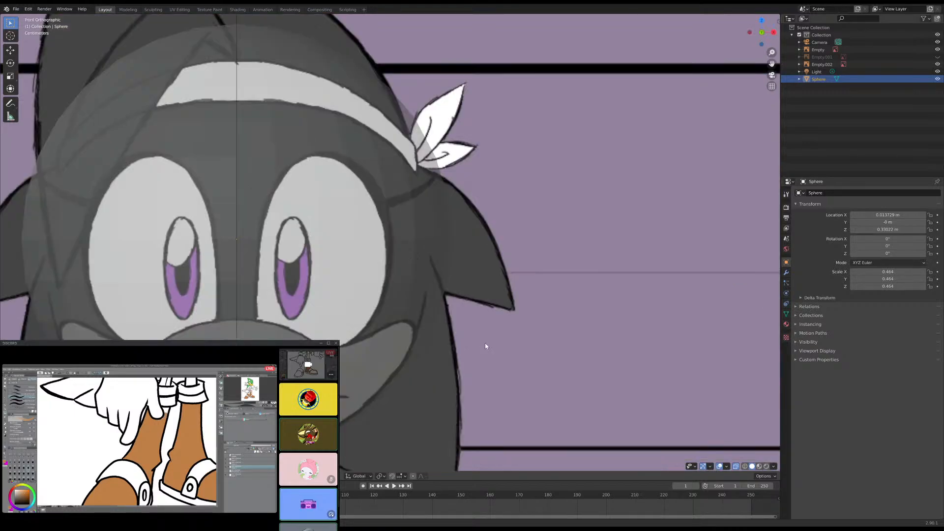
- Turn off X-ray and enter Edit Mode on the UV sphere
click(737, 467)
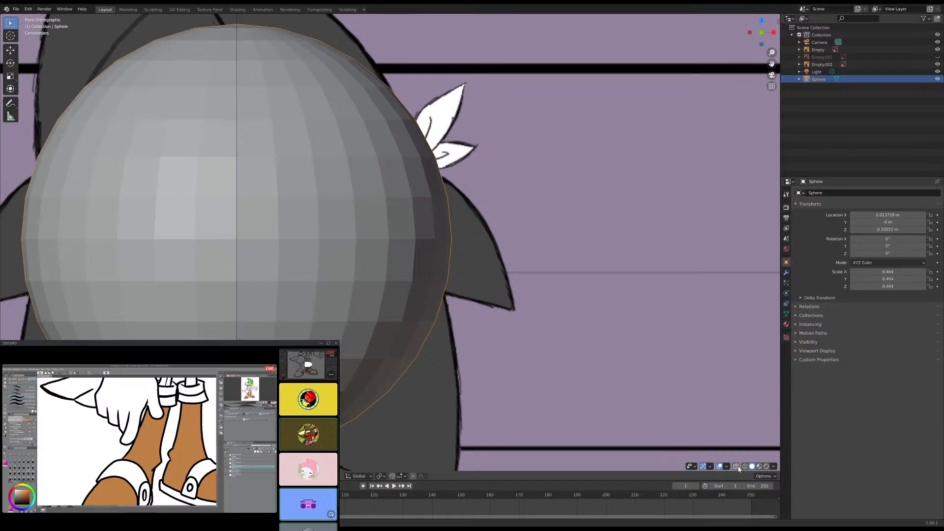
key(Tab)
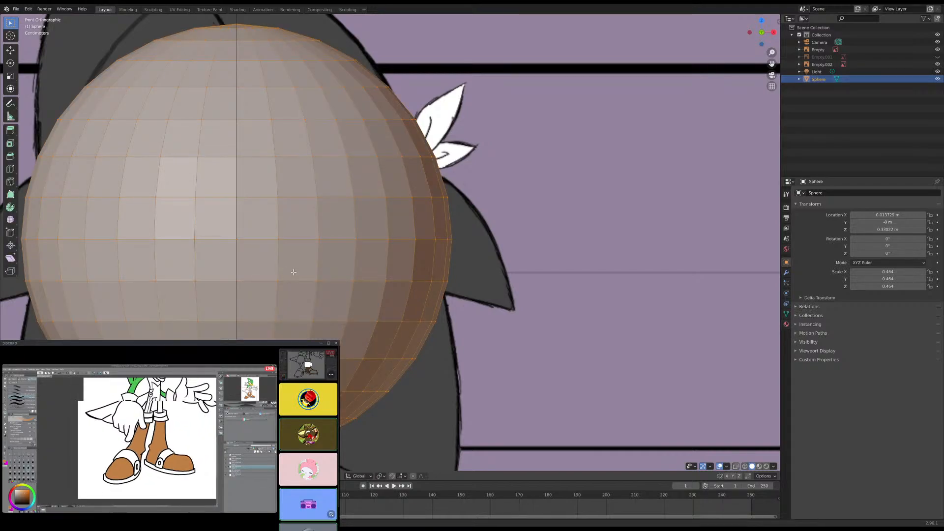
- Try outlining one eye area with a closed path of selected vertices on the front of the sphere, and clear that selection
click(294, 272)
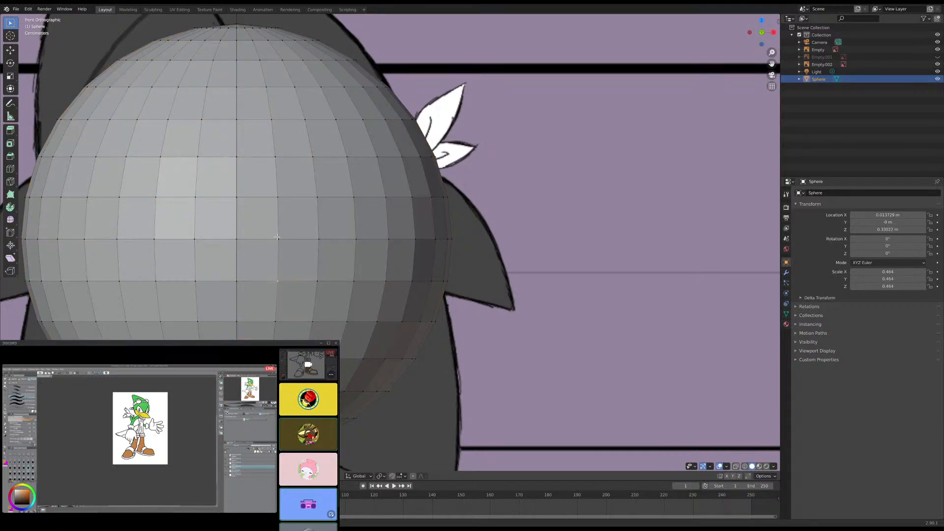
click(281, 199)
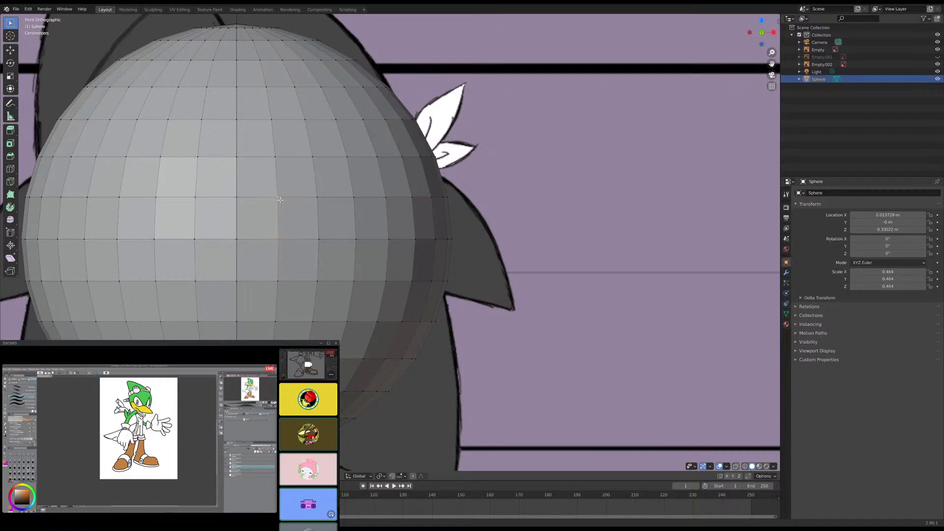
click(282, 159)
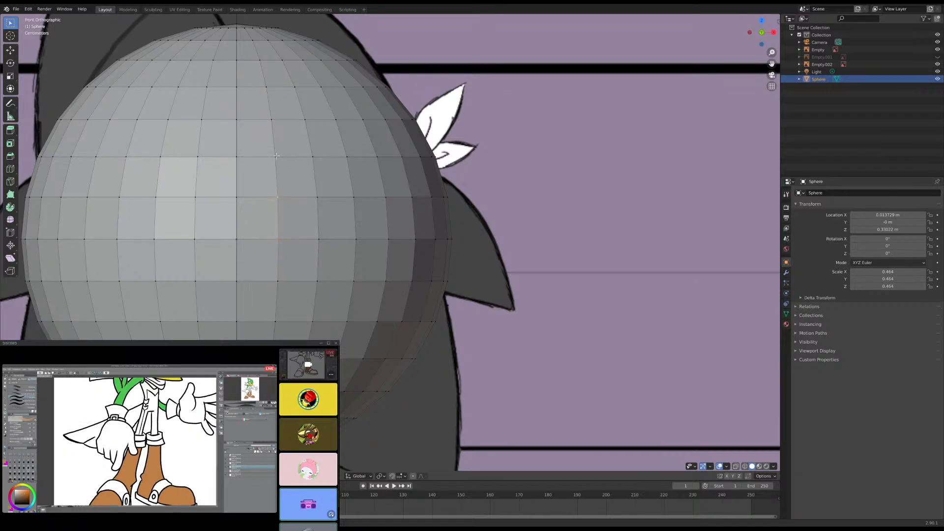
click(284, 131)
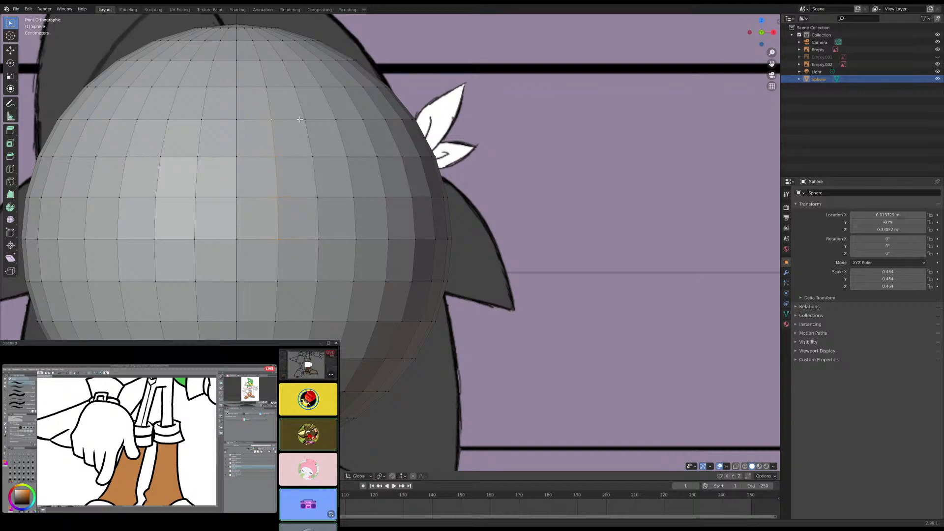
ctrl+click(339, 119)
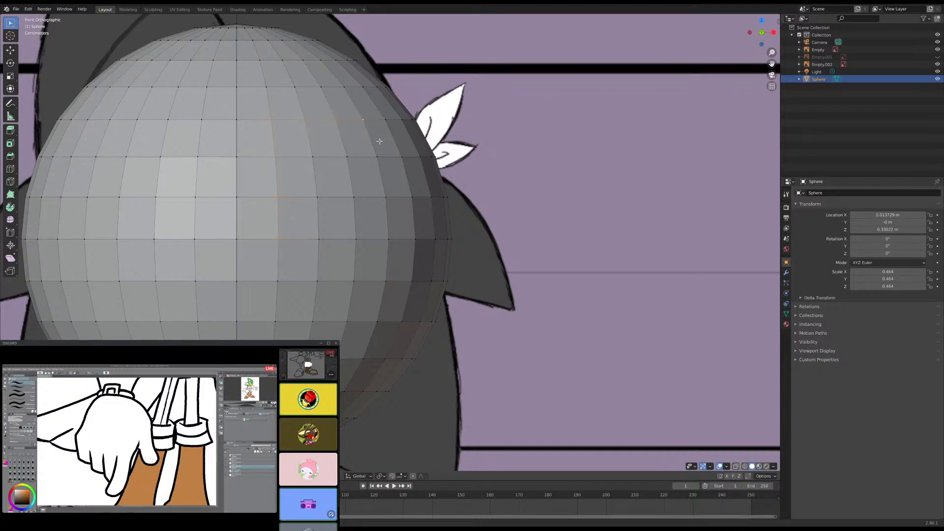
ctrl+click(386, 216)
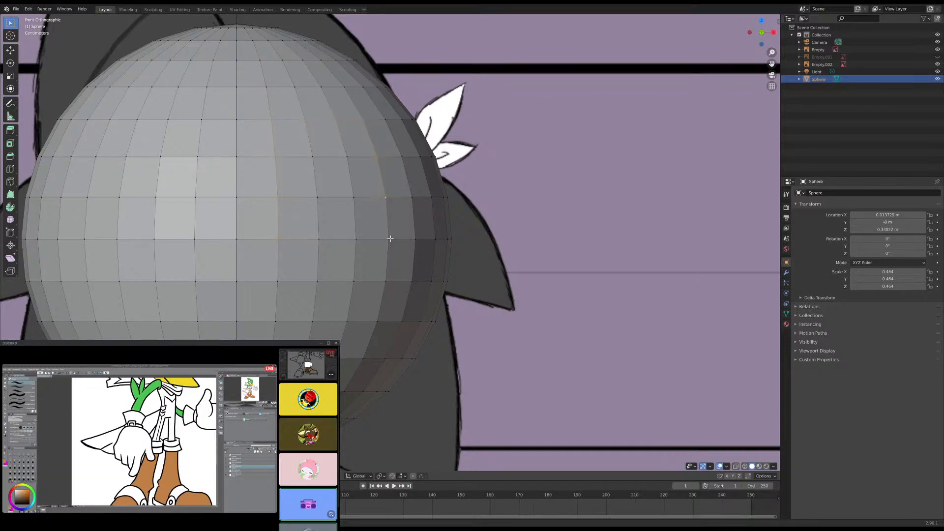
ctrl+click(347, 281)
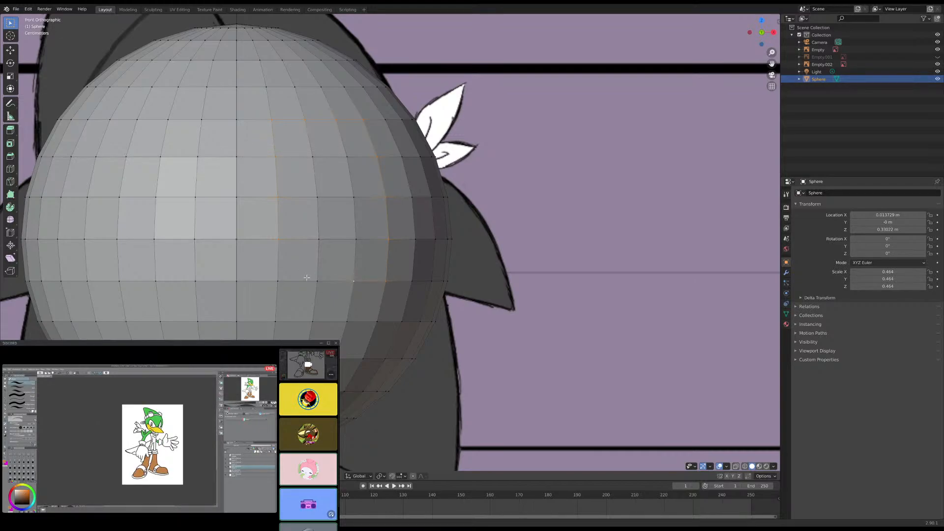
ctrl+click(306, 278)
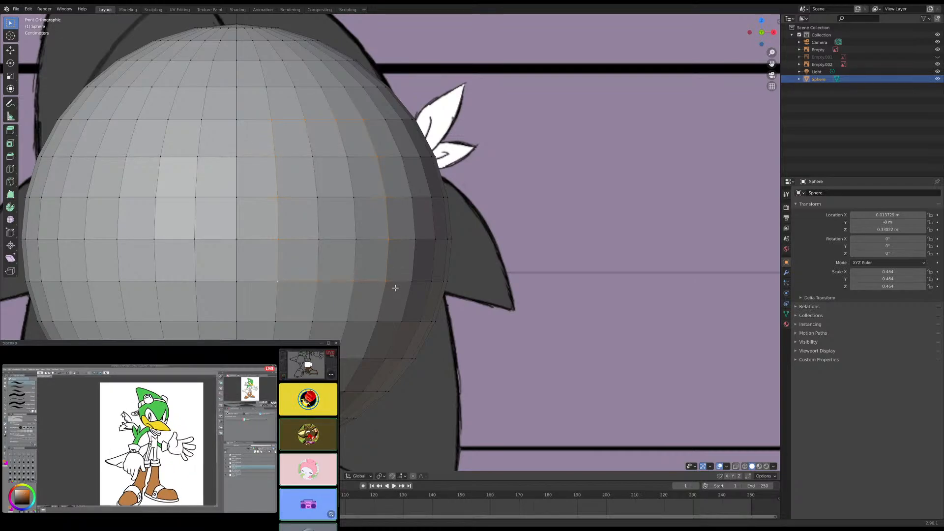
key(alt+a)
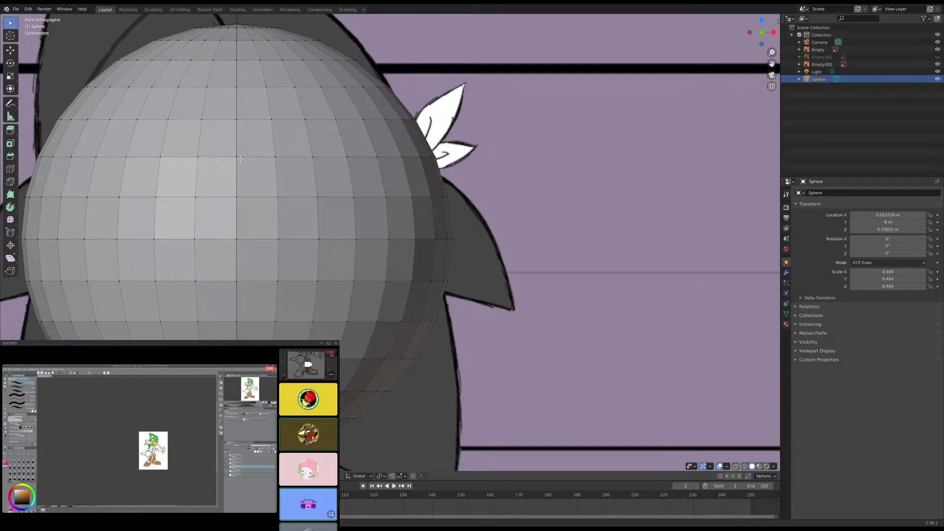
- Select the half of the sphere left of the centre line in the front view, move it aside and delete its vertices
scroll(238, 149, down, 5)
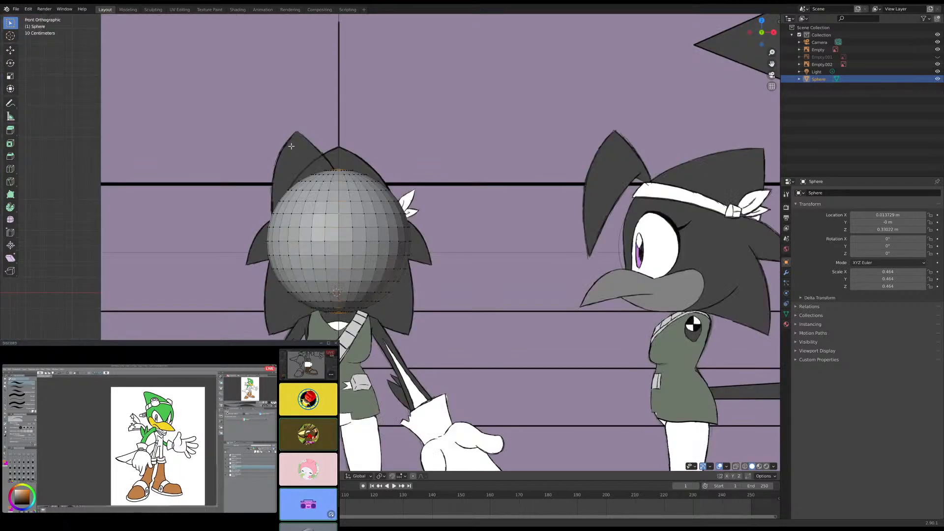
middle_drag(238, 149, 426, 160)
scroll(422, 220, up, 4)
scroll(422, 220, up, 3)
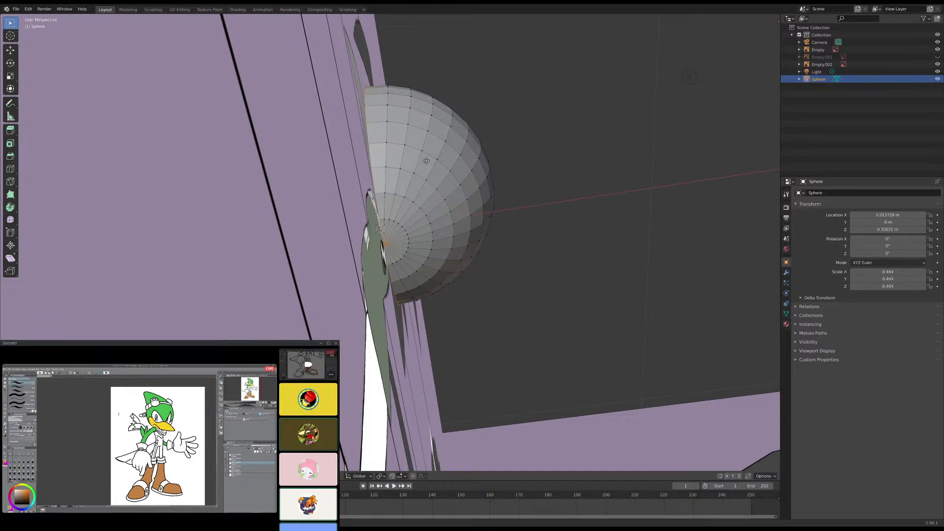
middle_drag(426, 160, 386, 158)
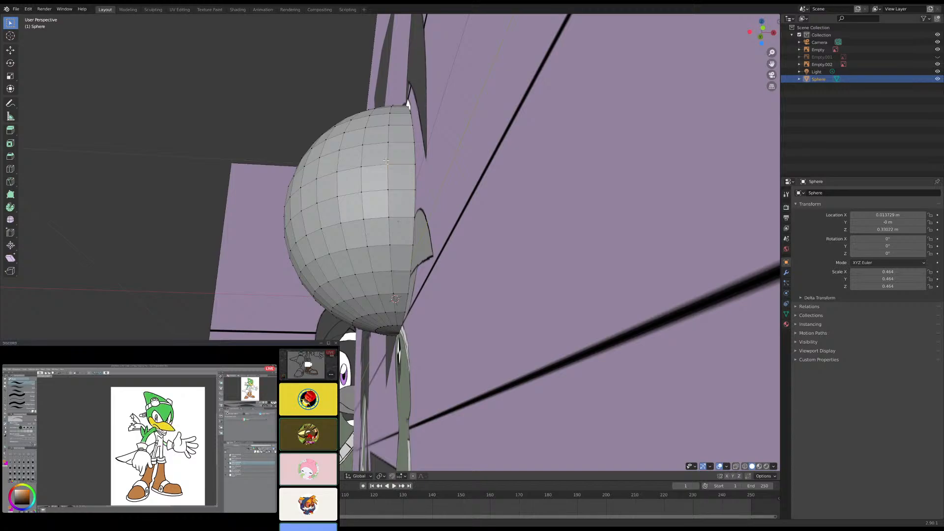
key(Tab)
key(KP_1)
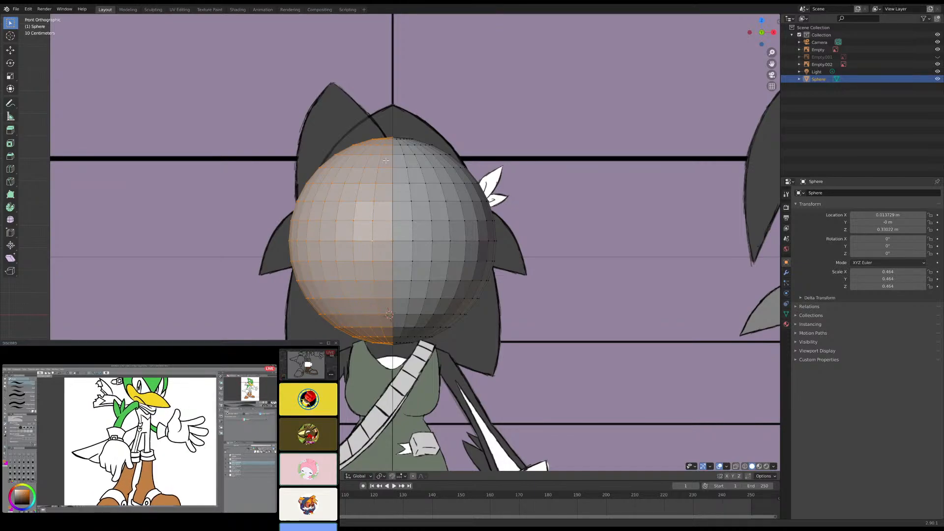
key(g)
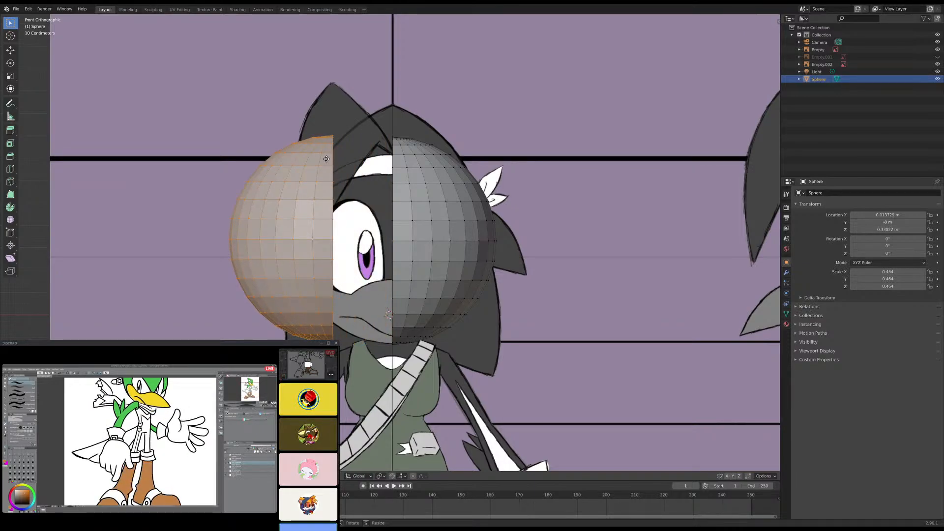
click(326, 160)
key(x)
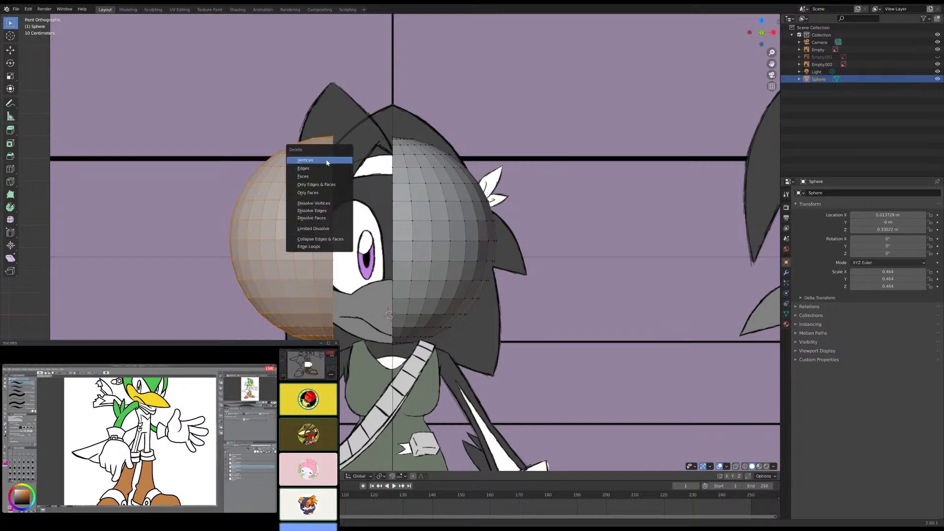
click(326, 161)
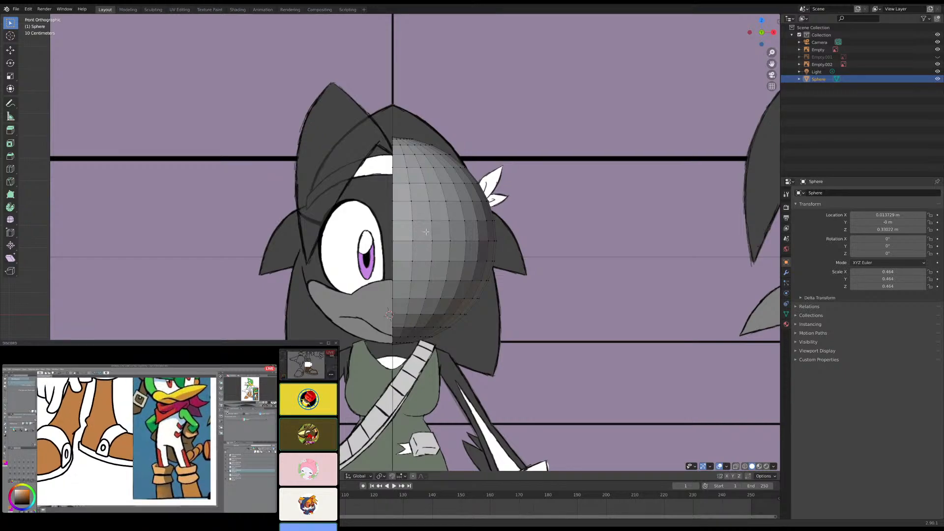
- Select the edge loop along the half sphere's open centre side and check it from the right view
scroll(428, 174, up, 2)
shift+middle_drag(429, 174, 421, 212)
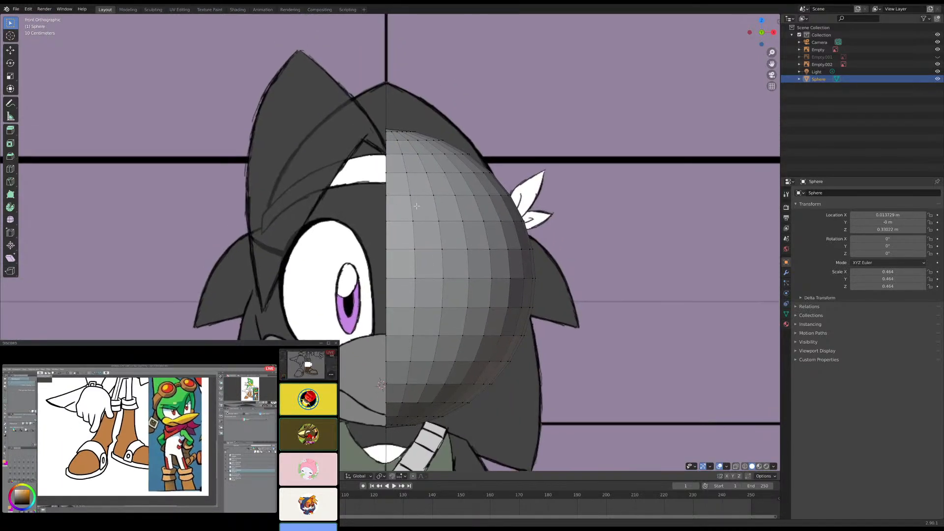
alt+click(384, 195)
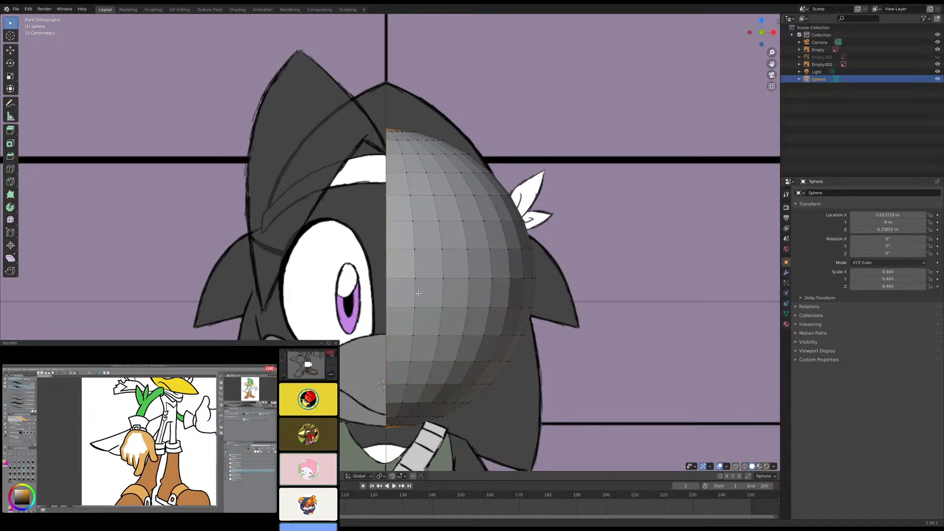
key(KP_3)
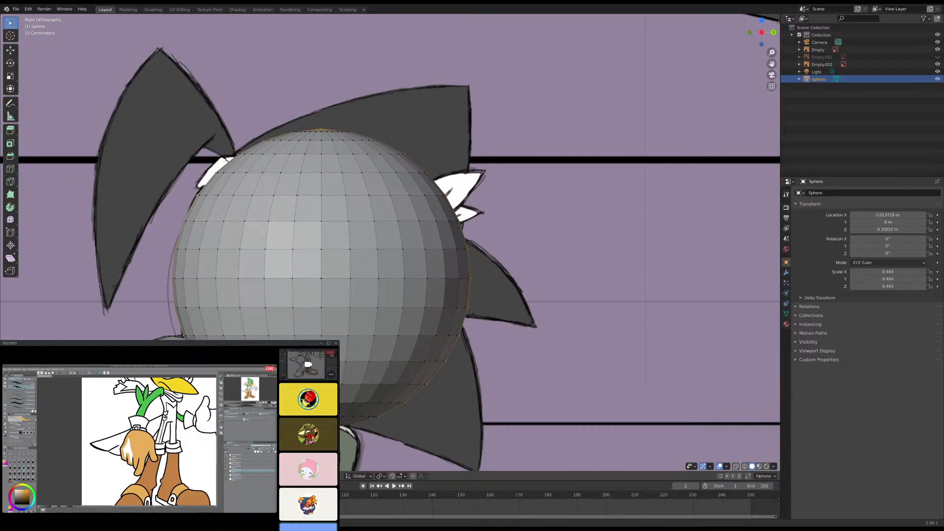
- Replace the selection with an edge path along a lower ring and down the side of the half sphere, around the beak area
key(alt+a)
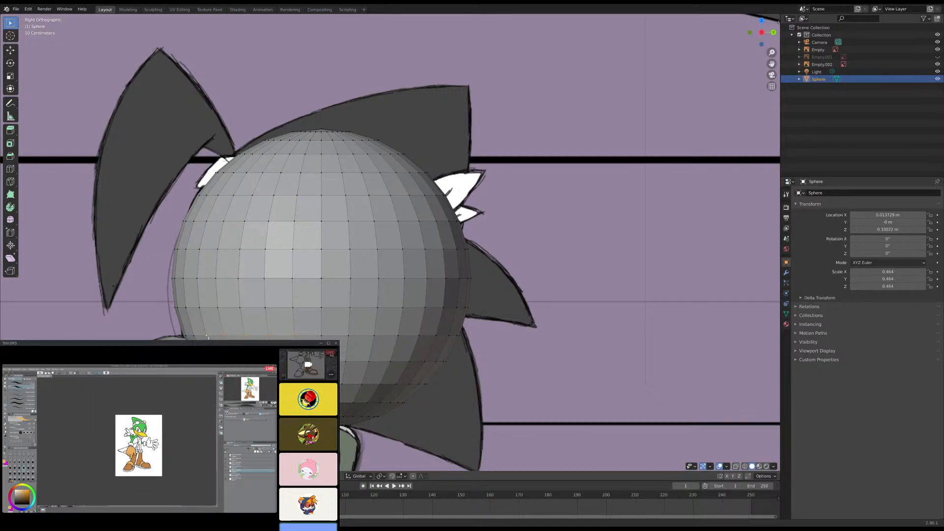
middle_drag(193, 333, 401, 264)
key(KP_1)
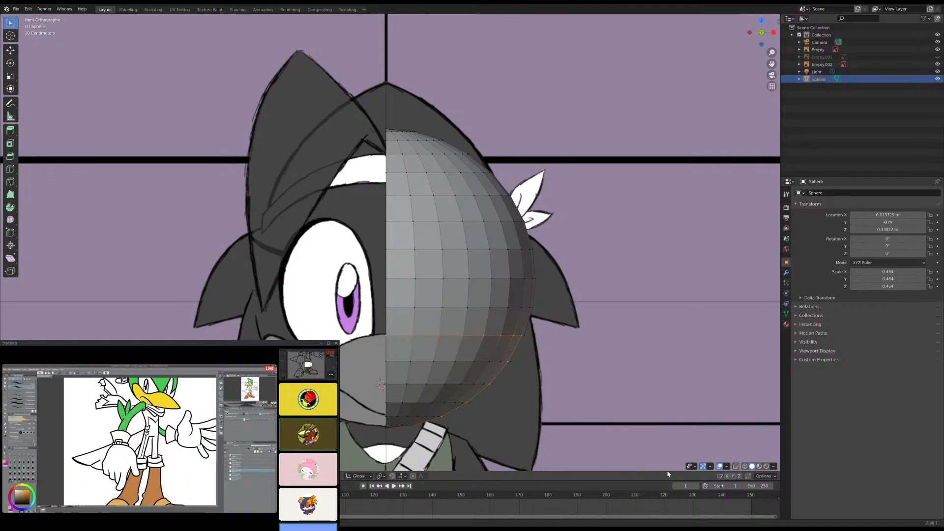
- Add a Mirror modifier on the X axis to the half sphere
click(786, 273)
click(822, 193)
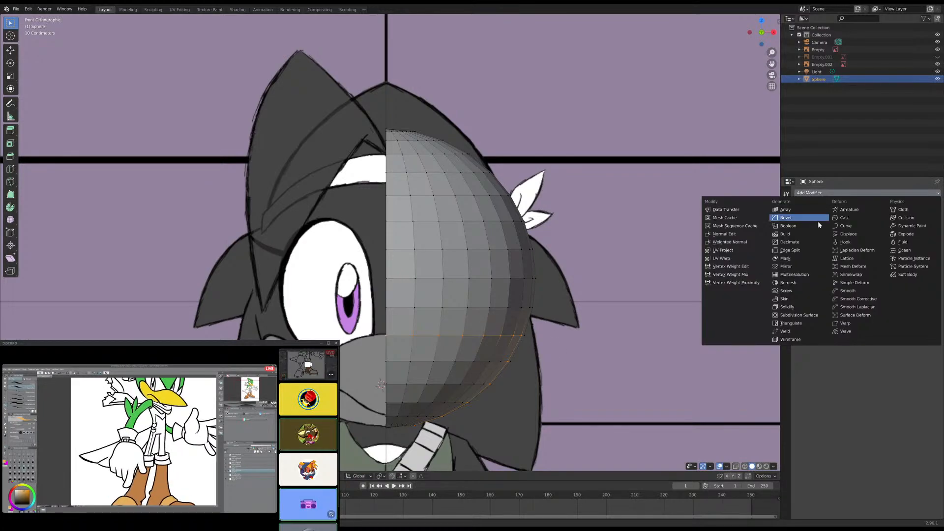
click(798, 270)
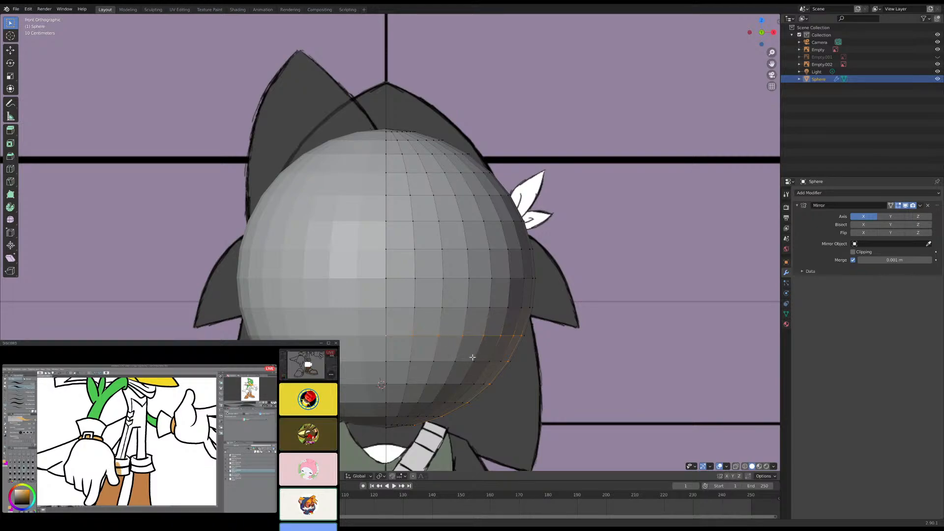
middle_drag(472, 357, 464, 304)
scroll(398, 321, up, 5)
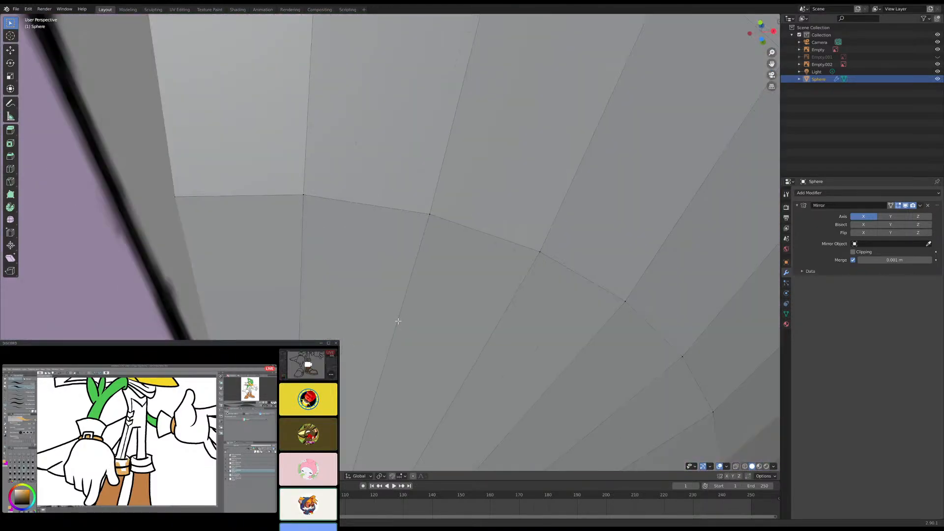
- Show the mirrored sphere in X-ray over the face reference in the front view
scroll(398, 321, down, 4)
scroll(364, 379, down, 5)
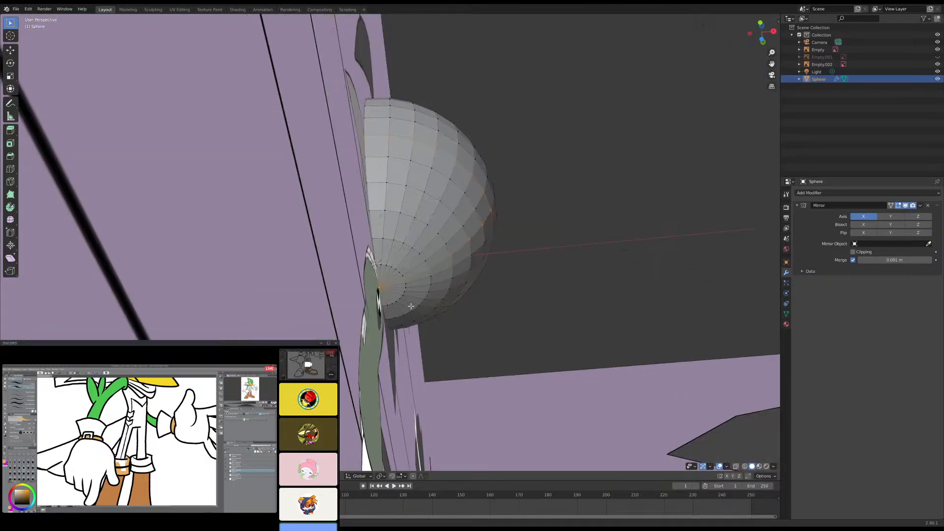
key(KP_1)
scroll(411, 306, up, 4)
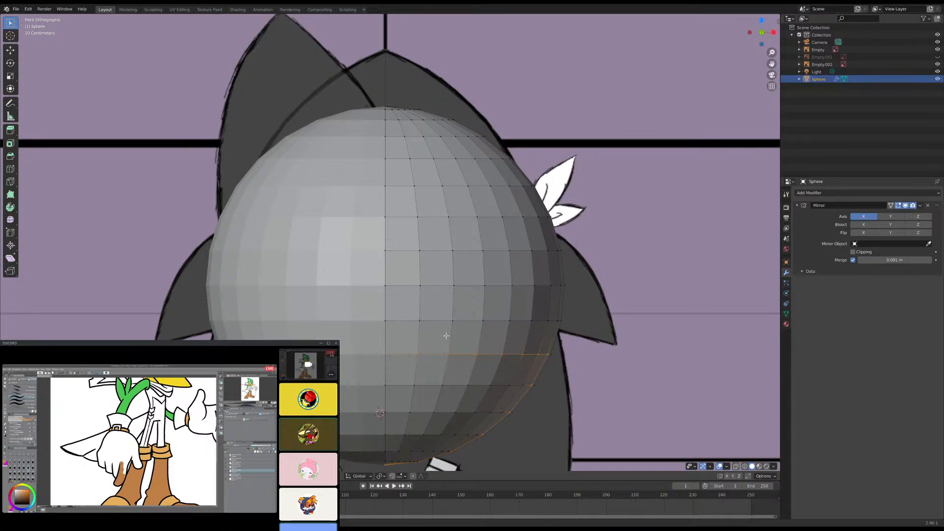
click(736, 467)
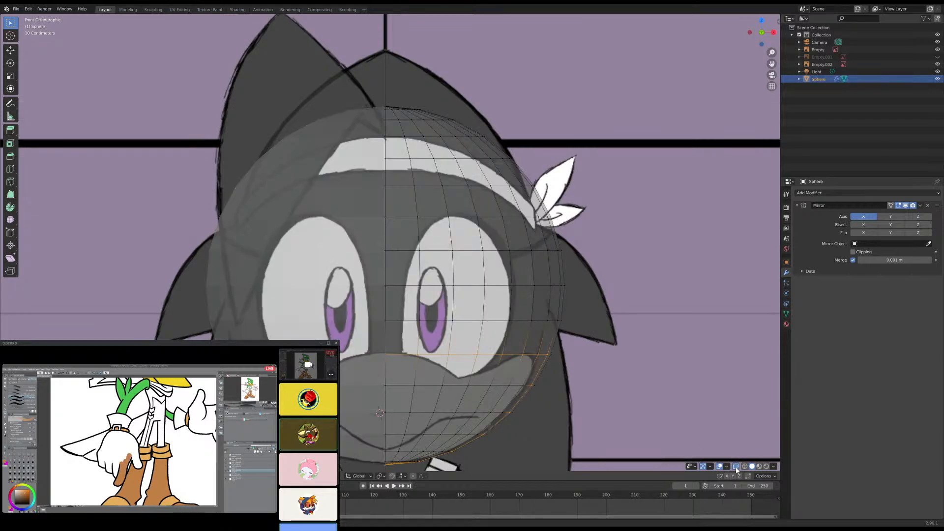
scroll(358, 324, down, 1)
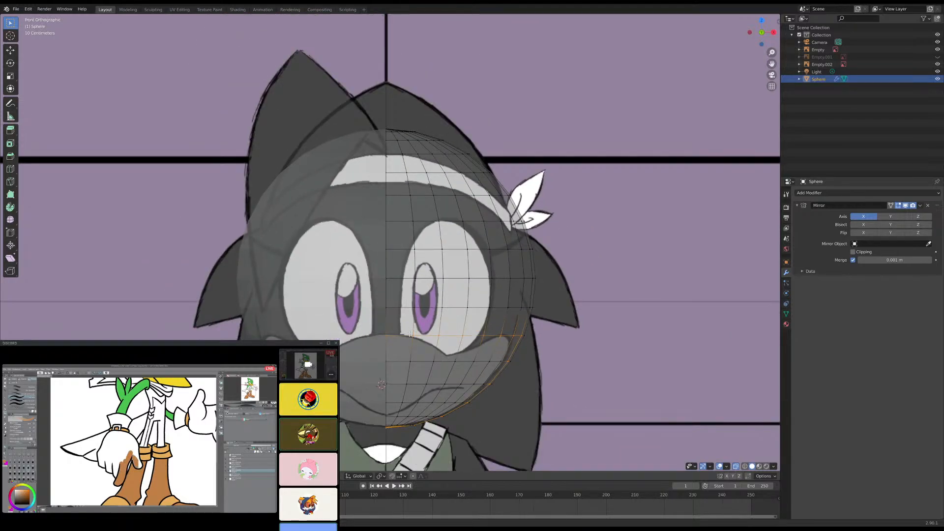
scroll(410, 334, up, 1)
- Move the vertex near the eye's lower inner corner along X onto the white eye outline, just above the beak
click(417, 351)
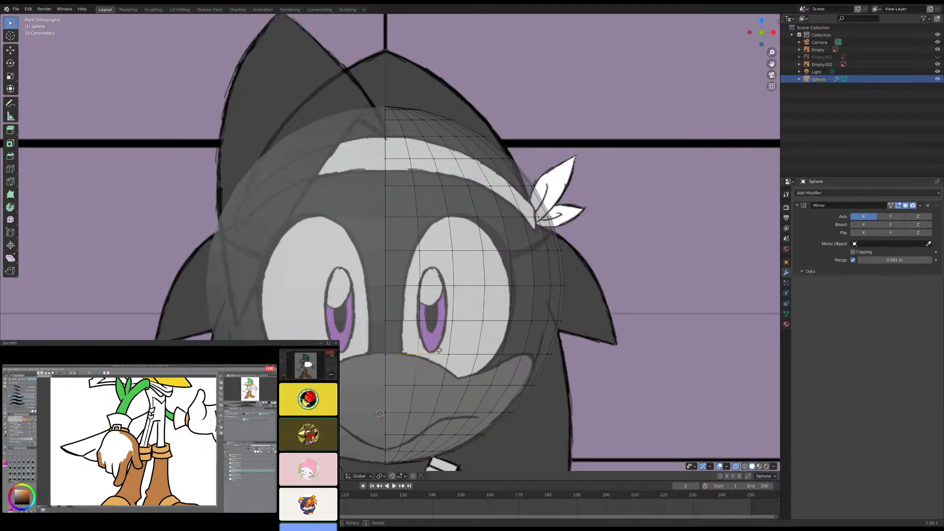
key(g)
key(x)
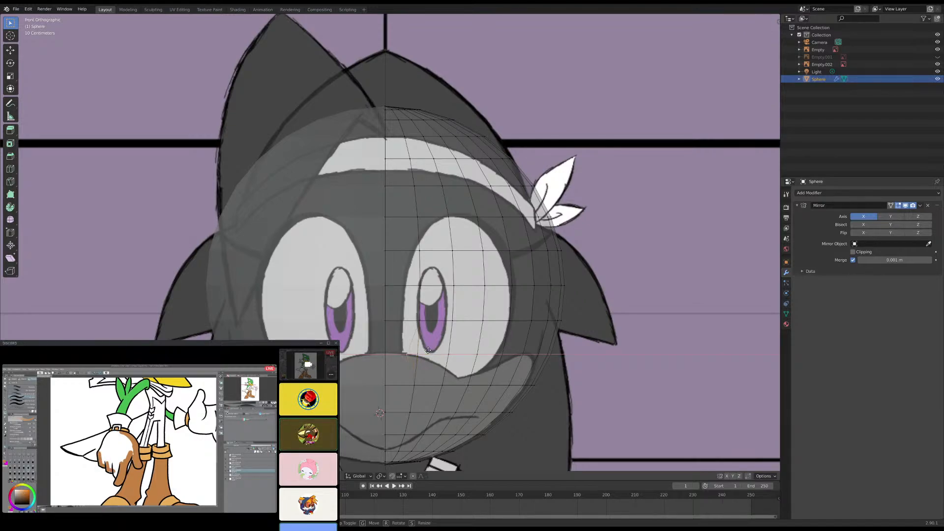
click(427, 351)
middle_drag(426, 350, 416, 359)
key(KP_1)
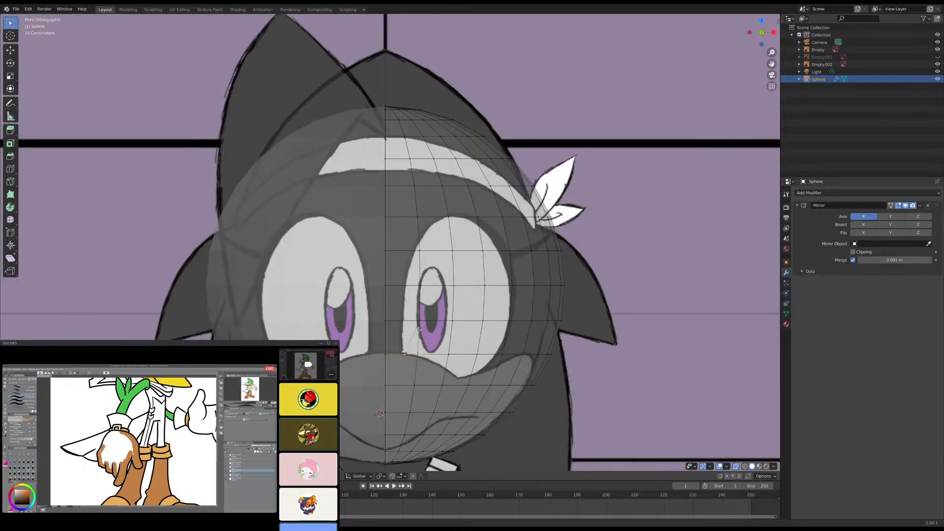
scroll(433, 341, up, 1)
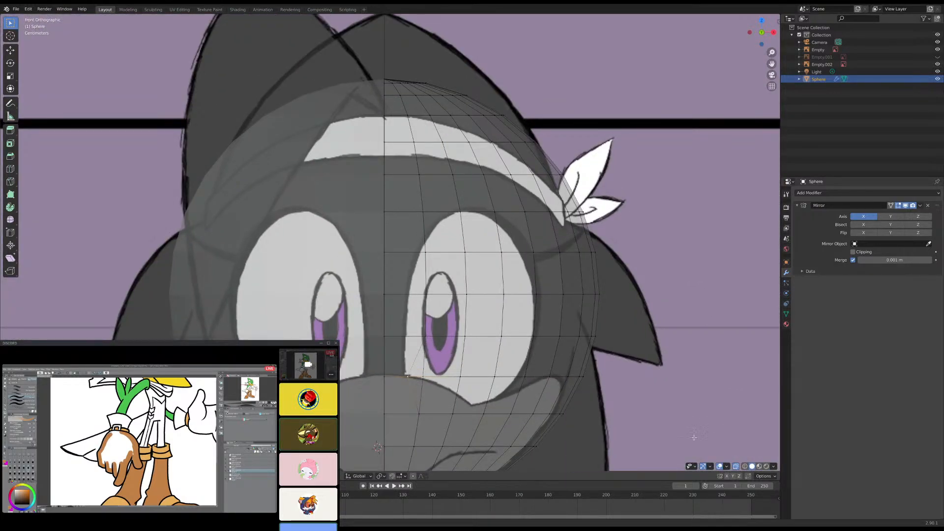
- Move the next three vertices up the eye's inner side along X onto the white eye outline
key(alt+a)
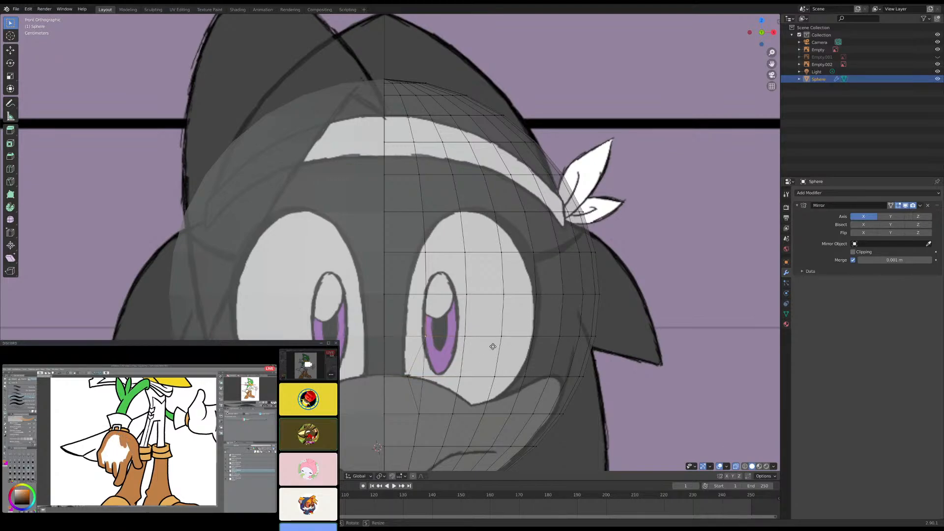
key(g)
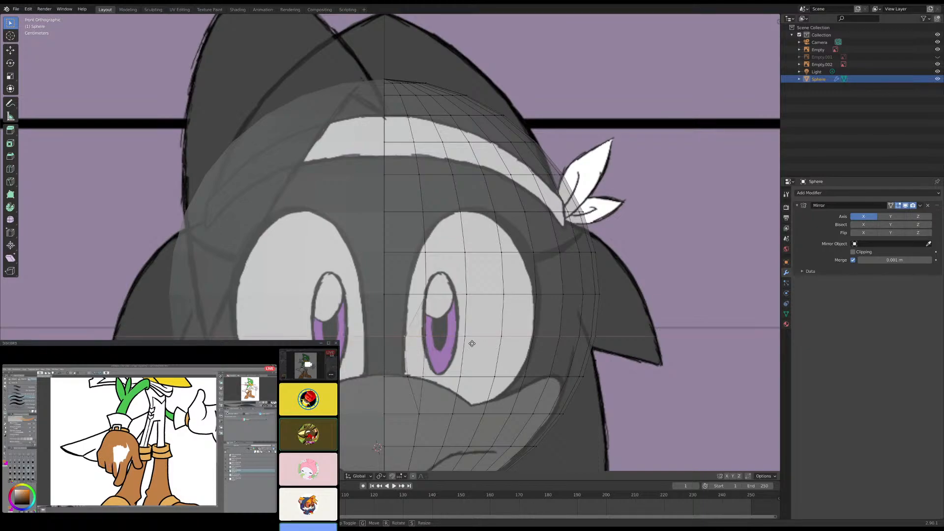
click(473, 343)
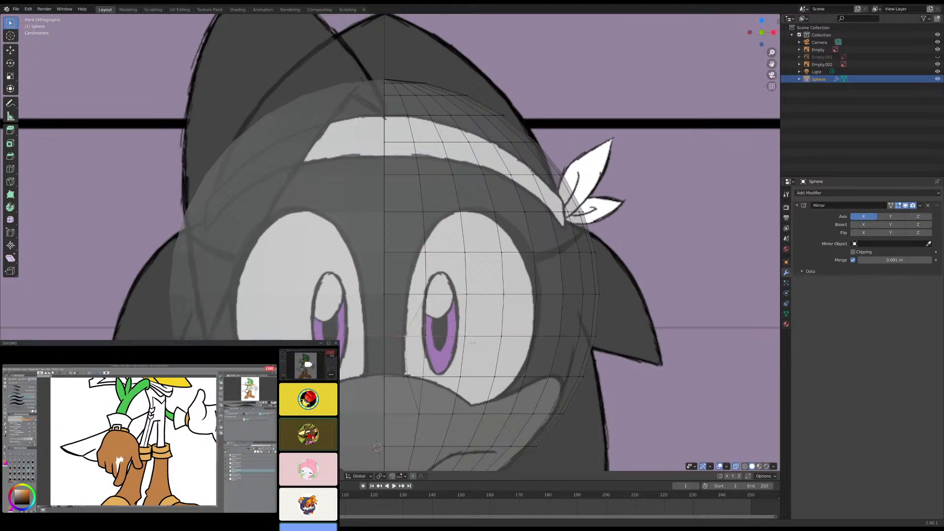
click(425, 295)
key(g)
key(x)
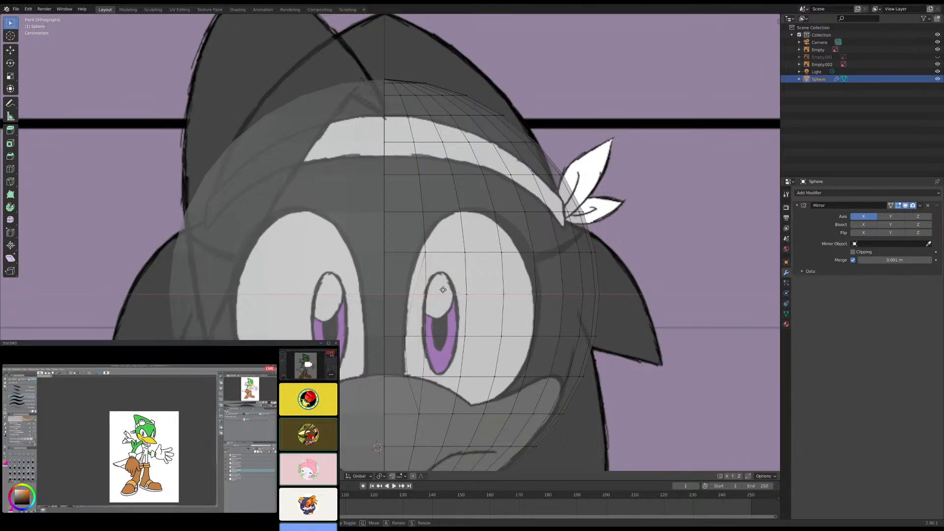
click(437, 289)
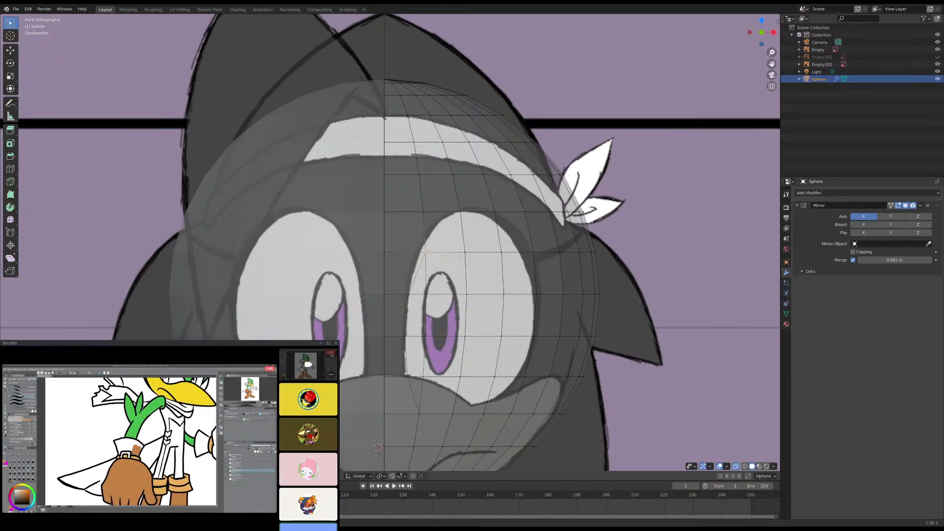
key(g)
key(x)
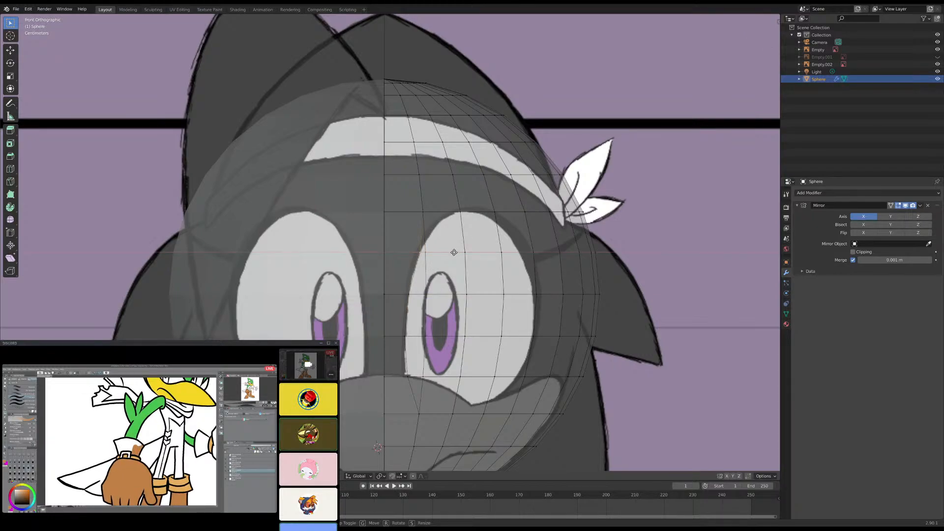
click(452, 252)
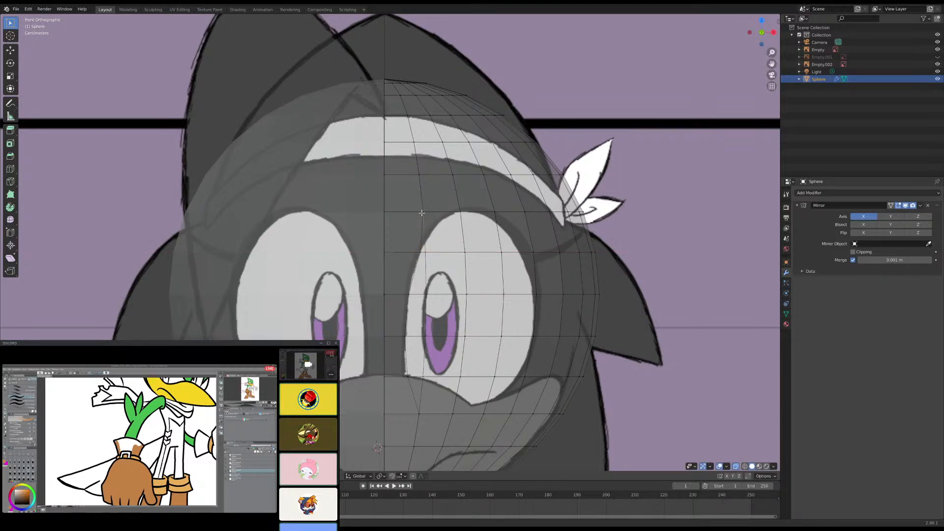
- Try to move the vertex above the eye's inner side along X to the top of the eye outline
click(422, 212)
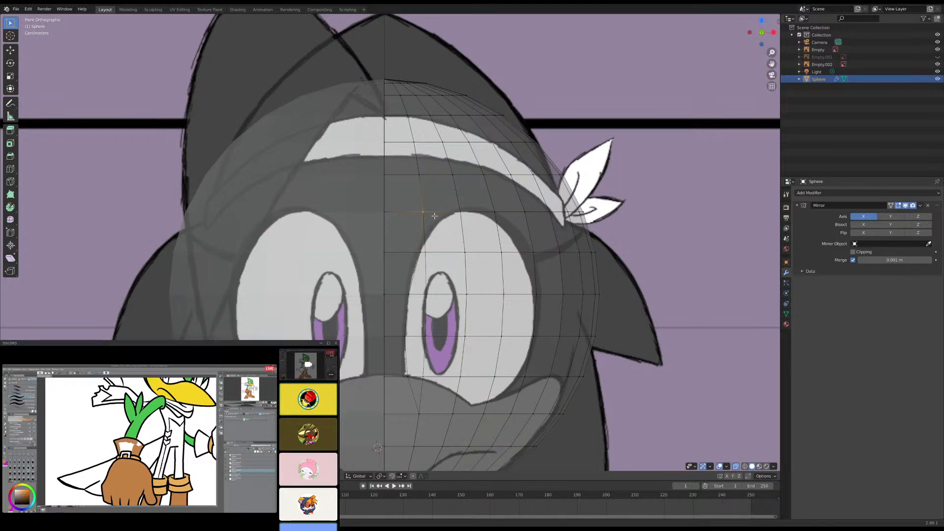
key(g)
key(x)
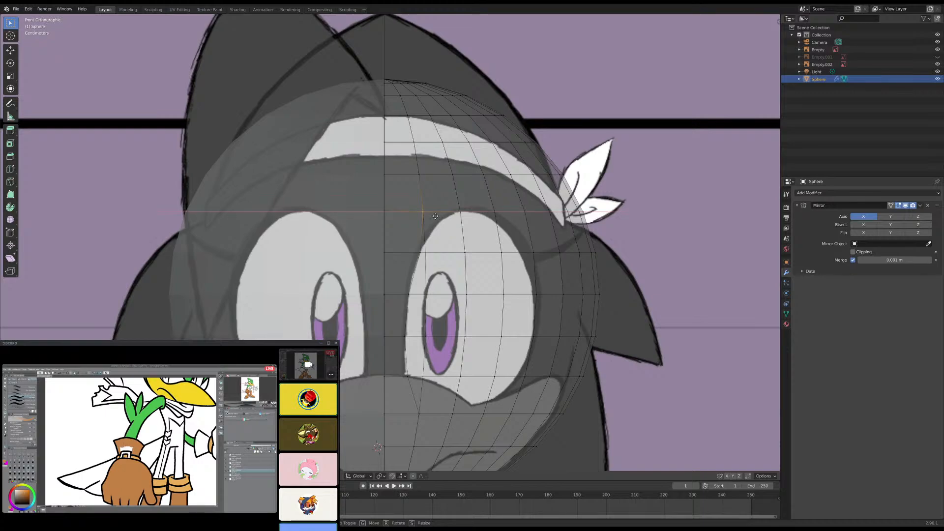
click(459, 229)
middle_drag(459, 249, 389, 256)
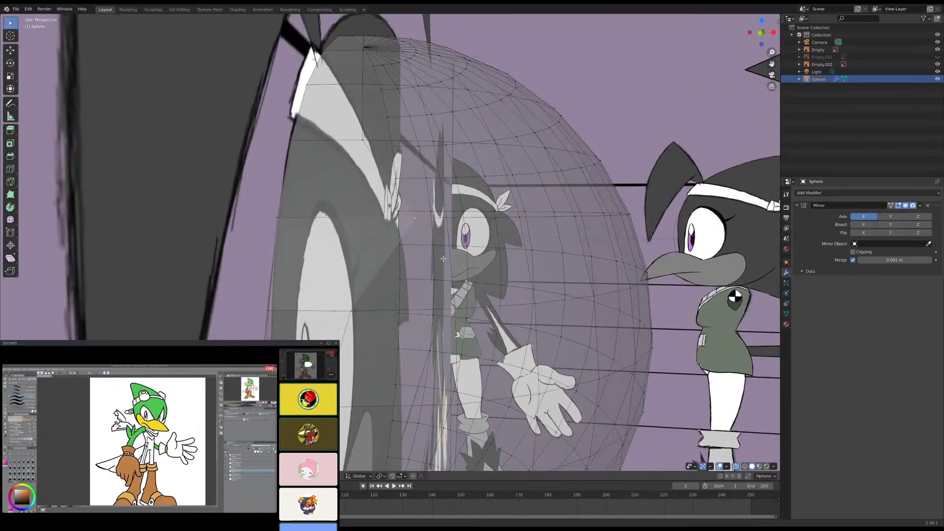
key(KP_1)
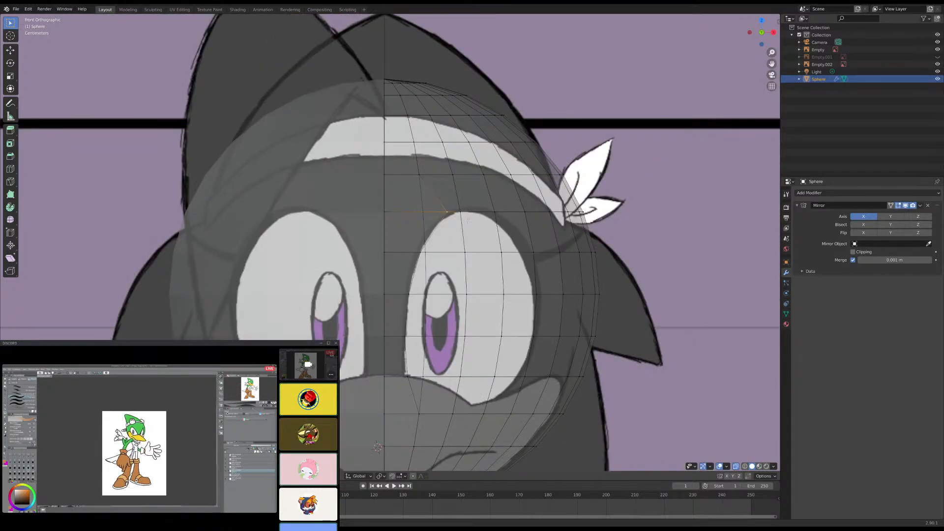
- Try to move the vertex at the eye's top outward along X on the eye outline
click(460, 212)
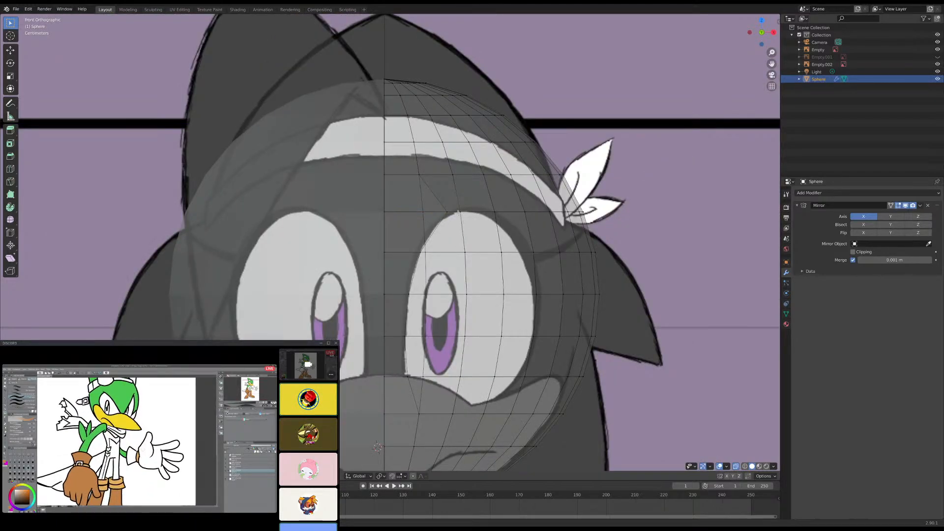
key(g)
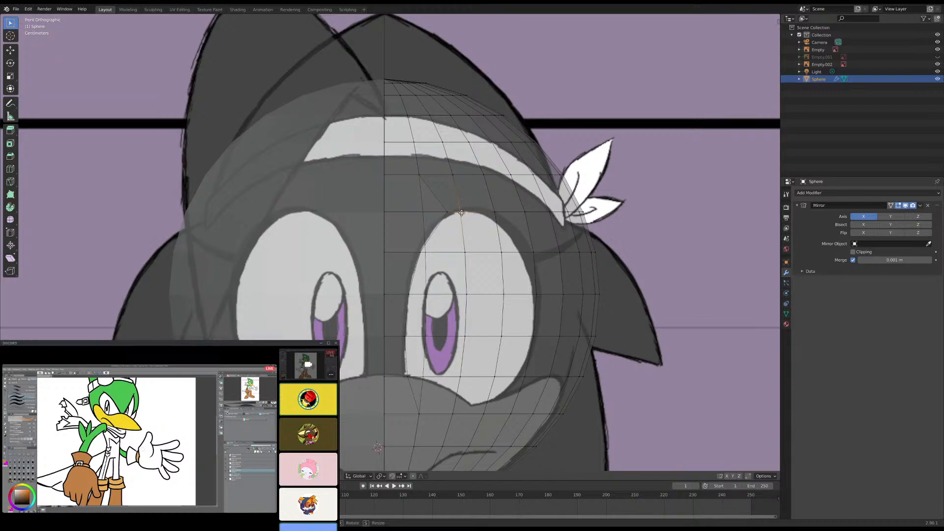
key(x)
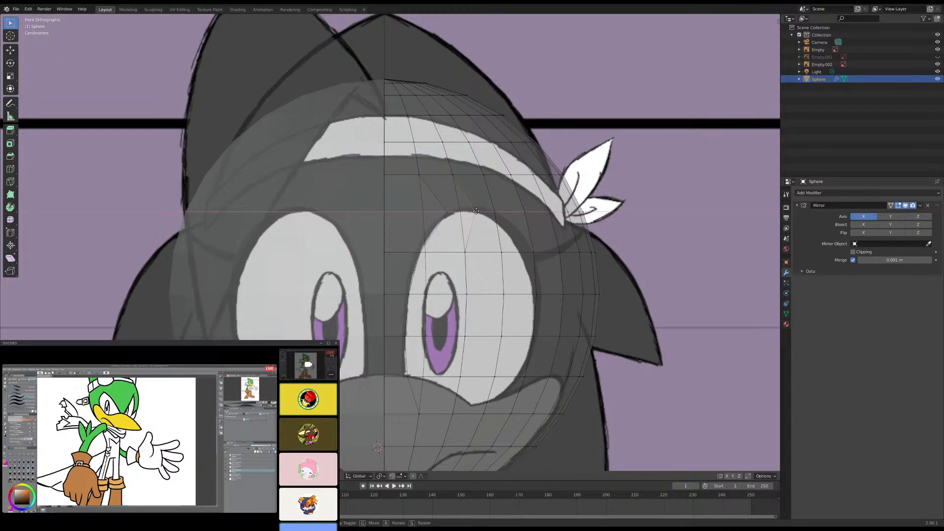
click(476, 212)
middle_drag(476, 212, 465, 258)
key(KP_1)
key(KP_1)
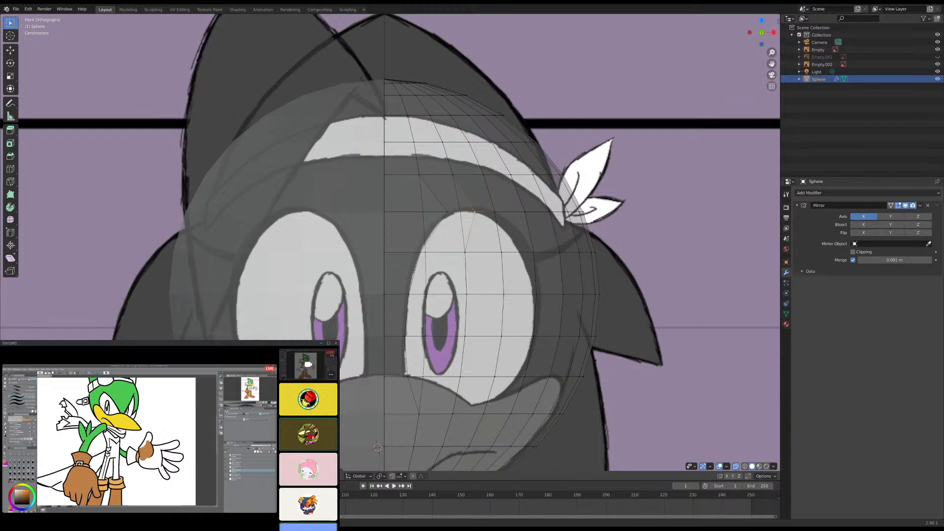
- Undo the X moves of the two vertices at the top of the eye
key(ctrl+z)
key(ctrl+z)
key(ctrl+z)
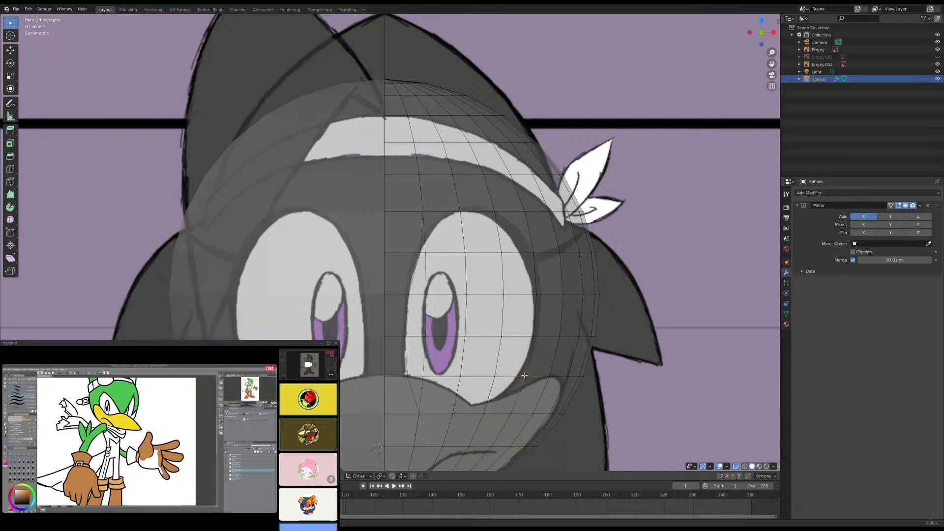
- Move the vertices at the eye's lower outer and upper outer sides inward along X onto the eye outline
key(g)
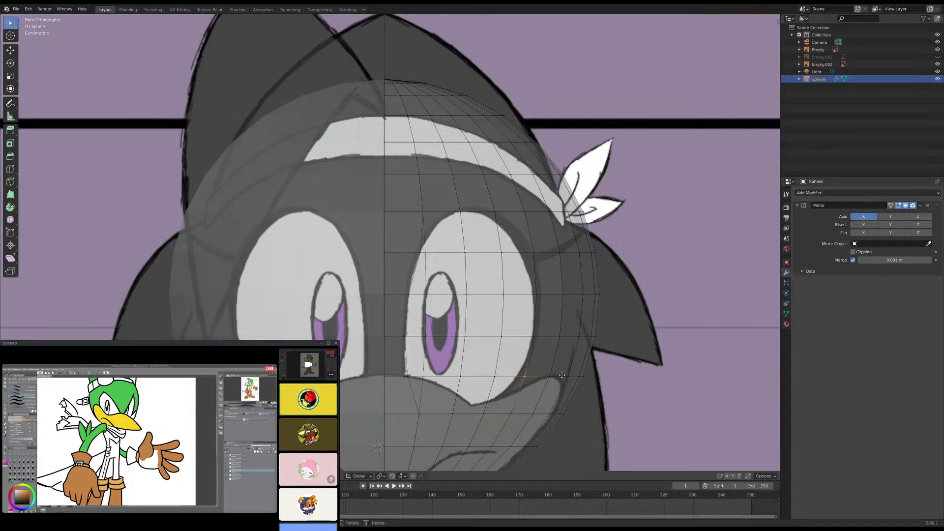
key(x)
click(556, 376)
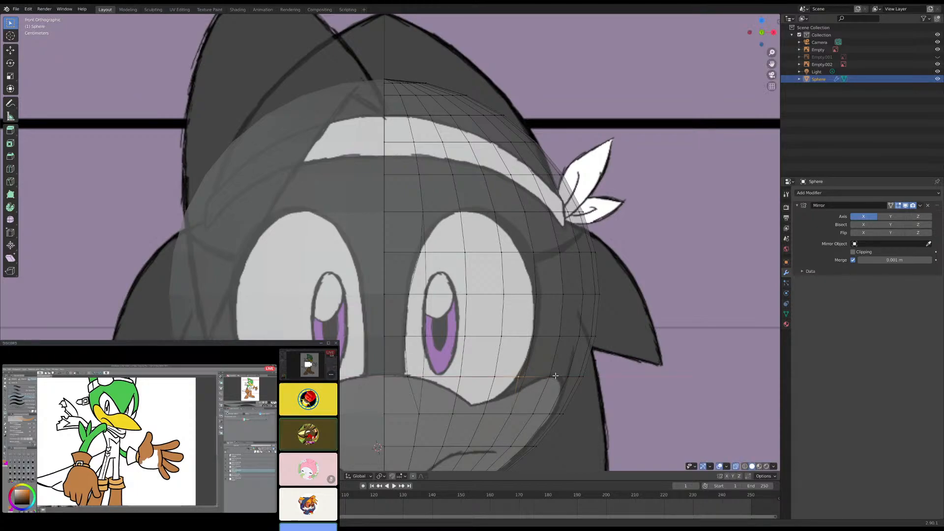
click(533, 251)
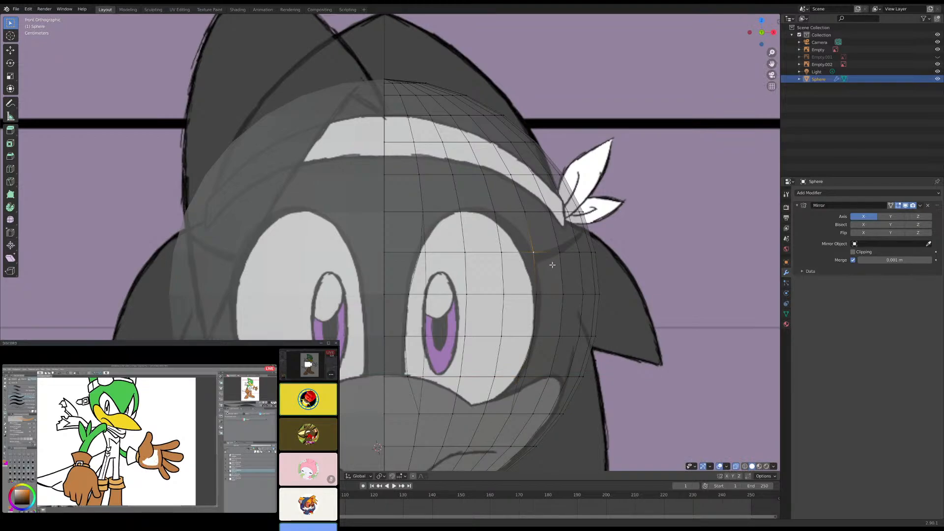
key(g)
key(x)
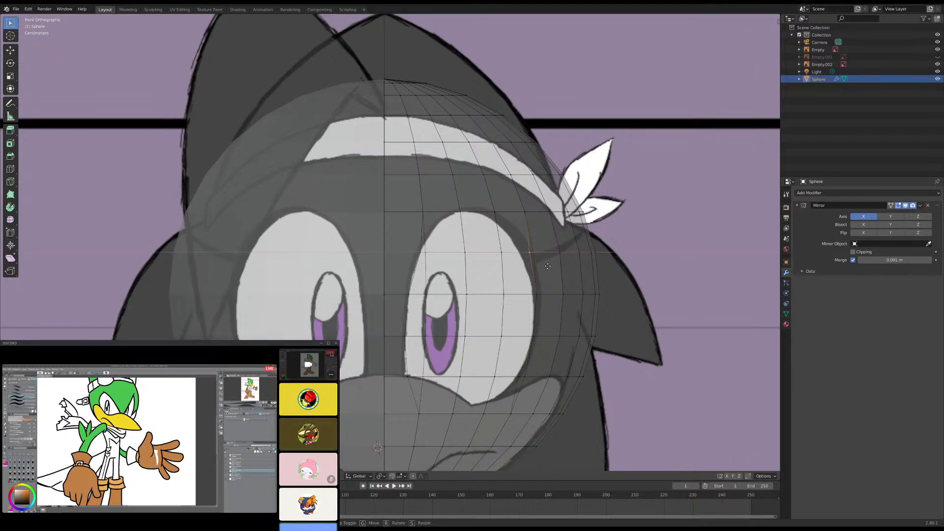
click(546, 266)
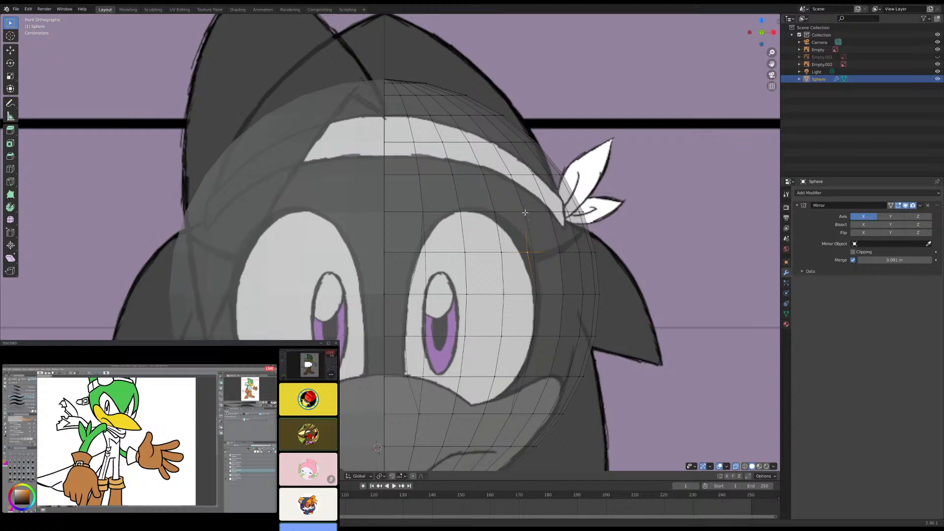
- Move the vertex above the eye's upper outer corner inward and down onto the eye outline, and check it from the right view
click(524, 212)
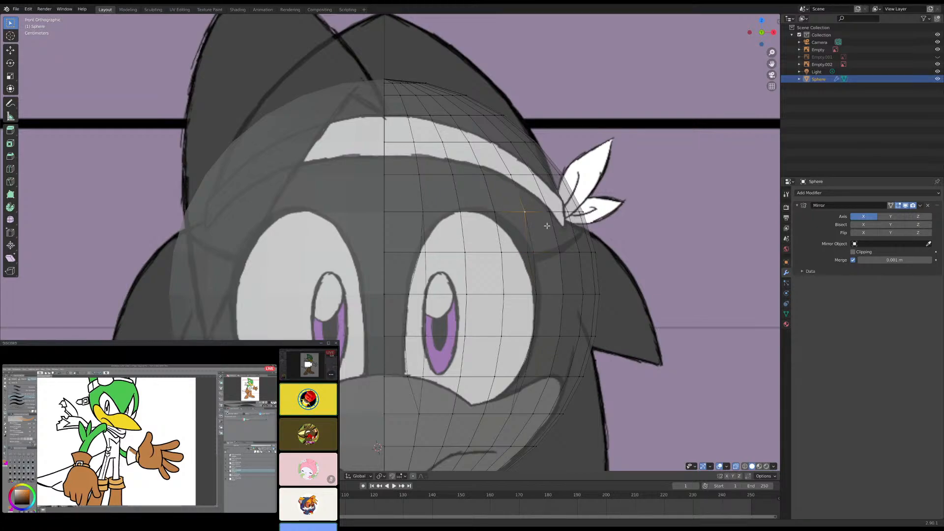
key(g)
key(x)
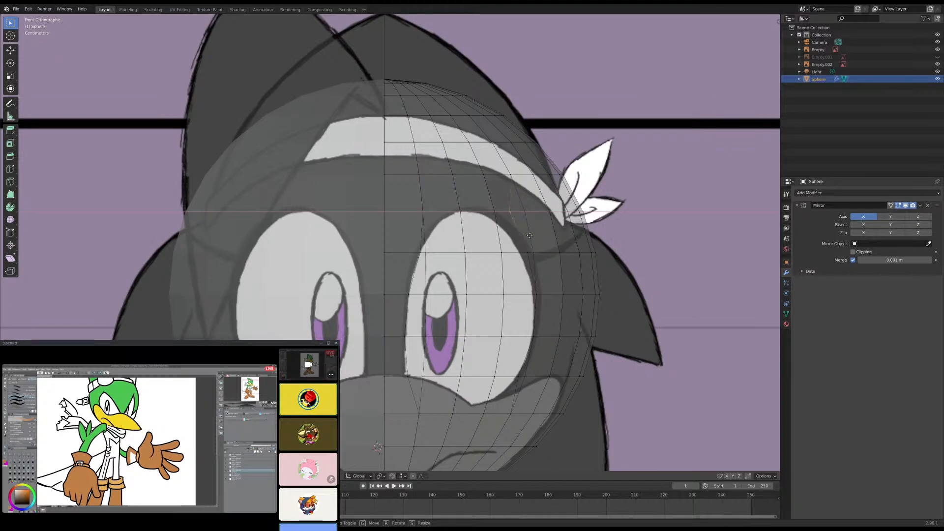
click(534, 235)
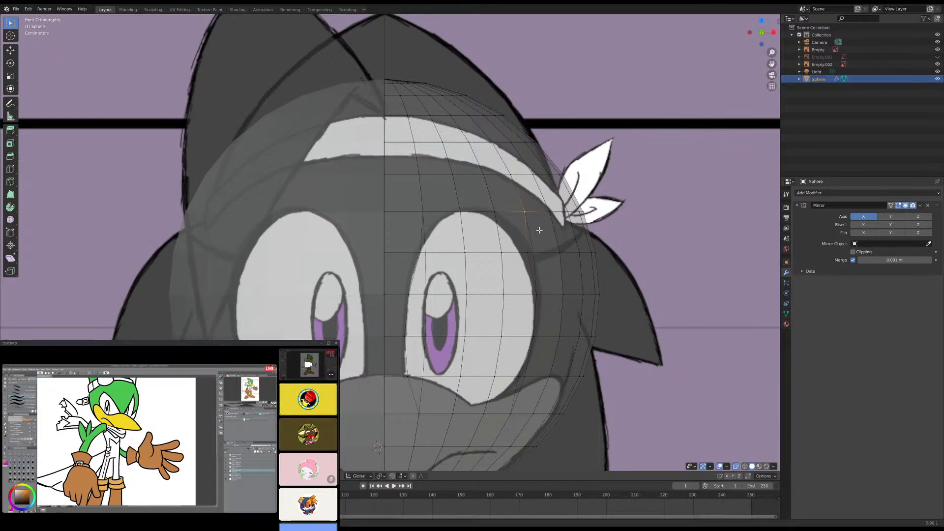
key(x)
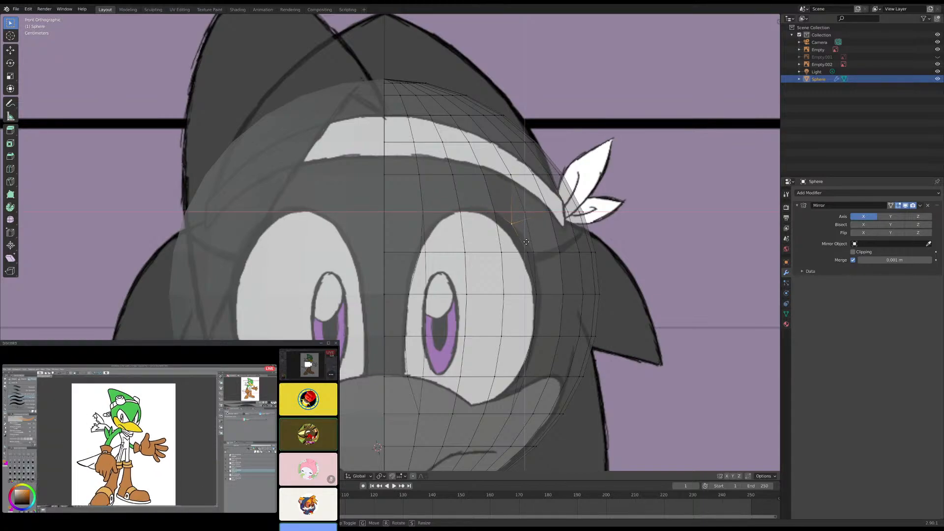
click(530, 238)
middle_drag(522, 235, 472, 245)
key(KP_1)
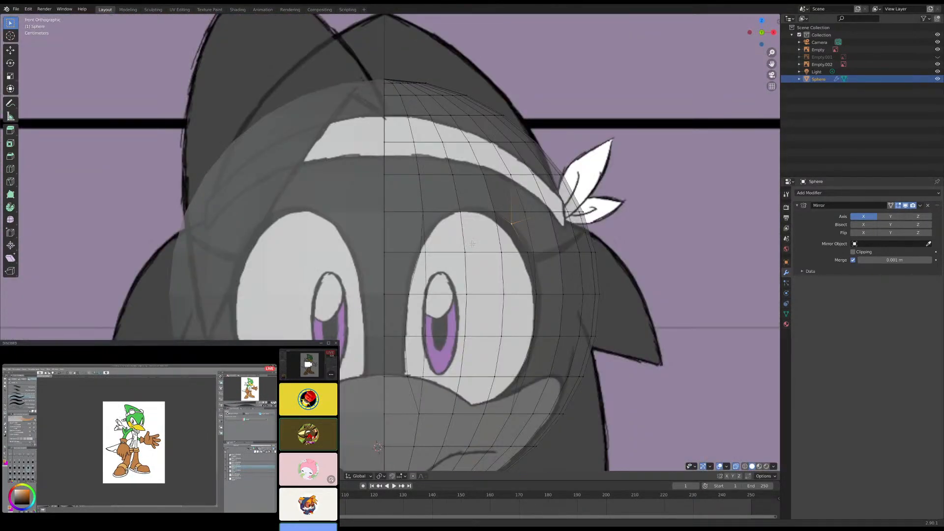
key(KP_3)
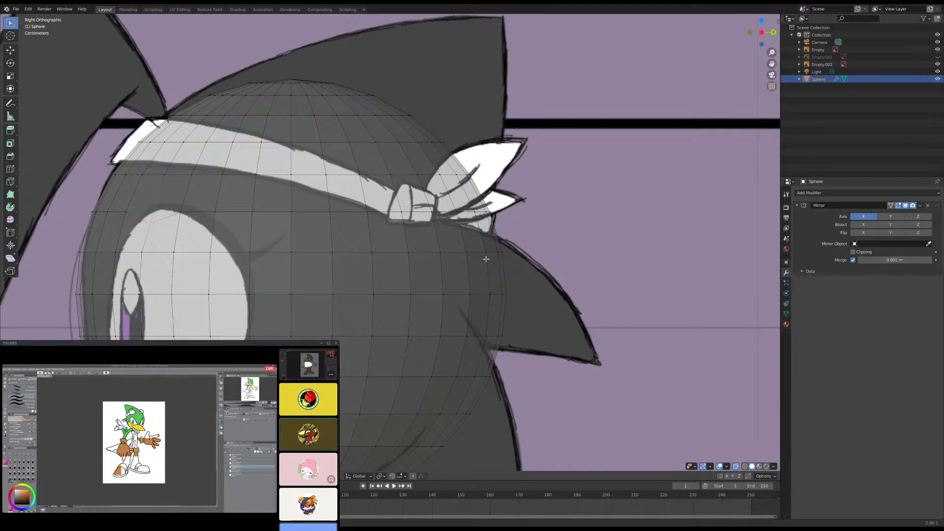
- Move the vertex at the eye's upper outer corner up along Z in the right view
key(g)
key(y)
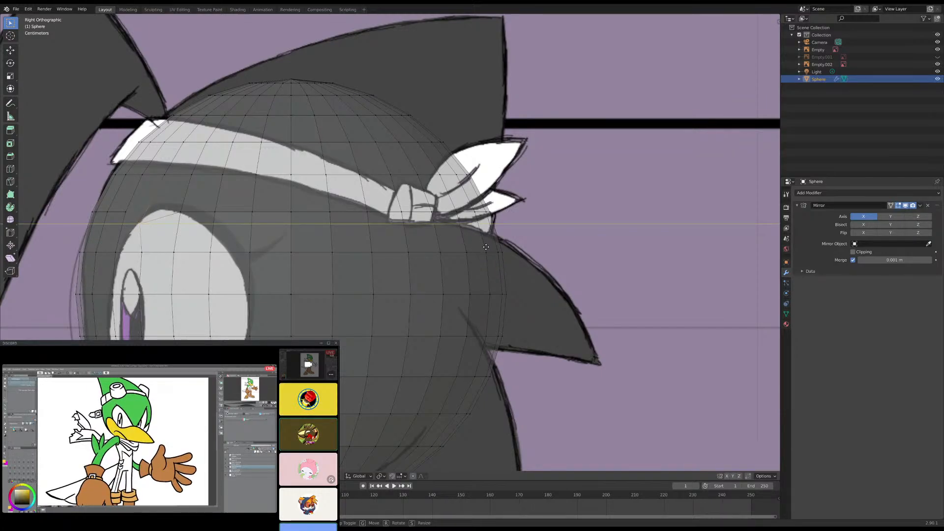
key(Escape)
key(g)
key(z)
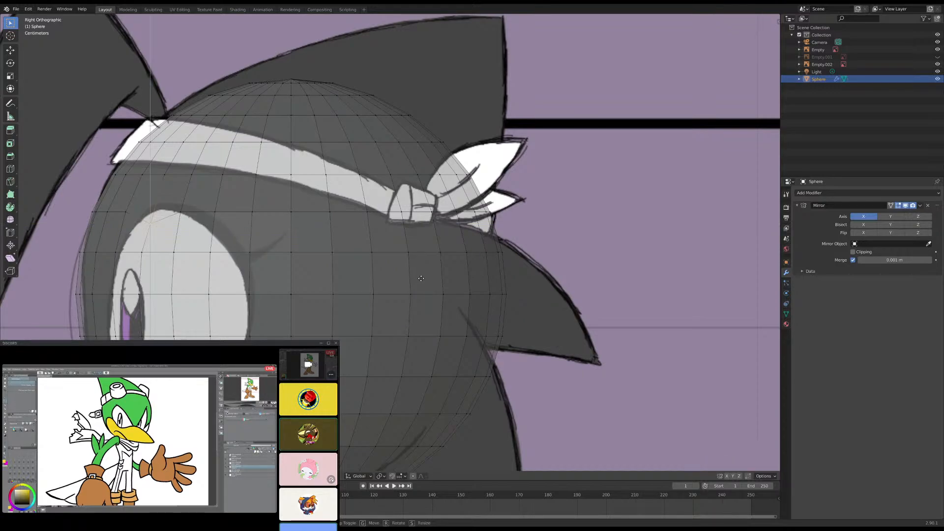
key(Escape)
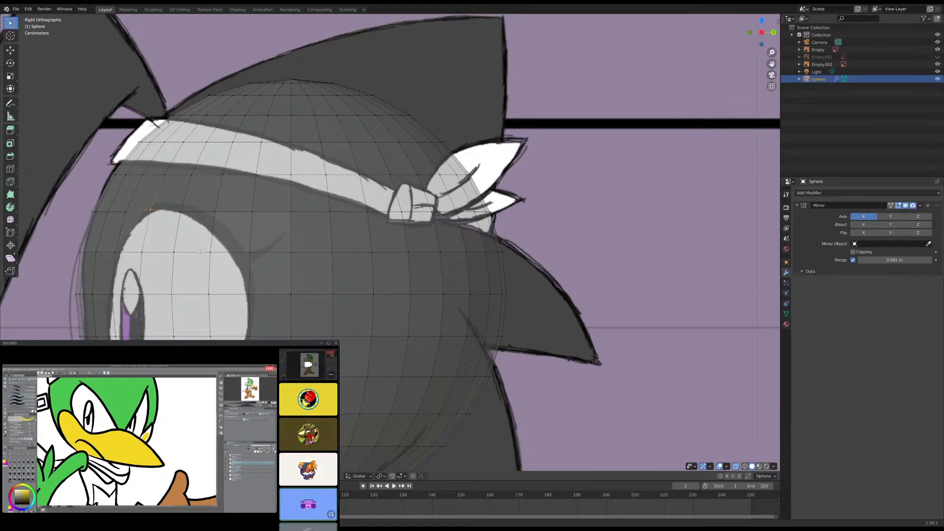
- Compare the shape of the sphere's eye area with the front reference in solid and see-through display
click(736, 466)
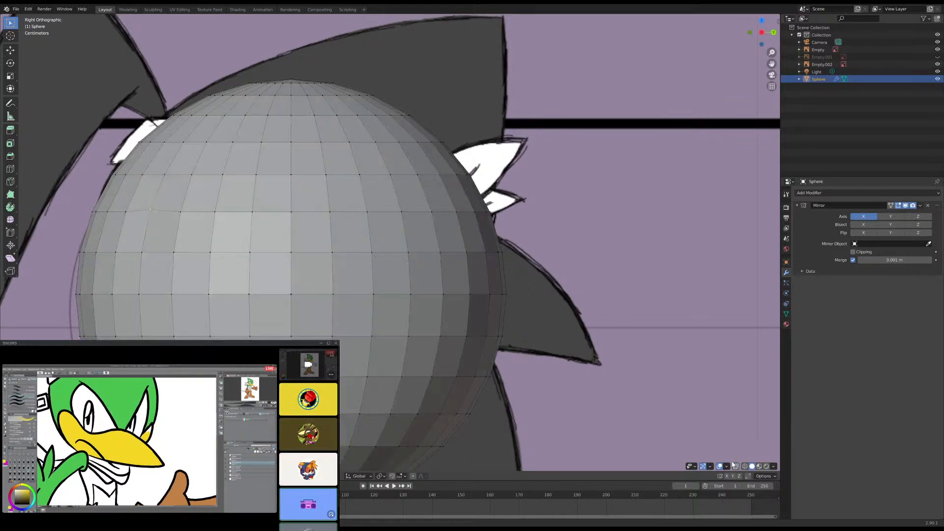
middle_drag(413, 331, 390, 327)
key(KP_1)
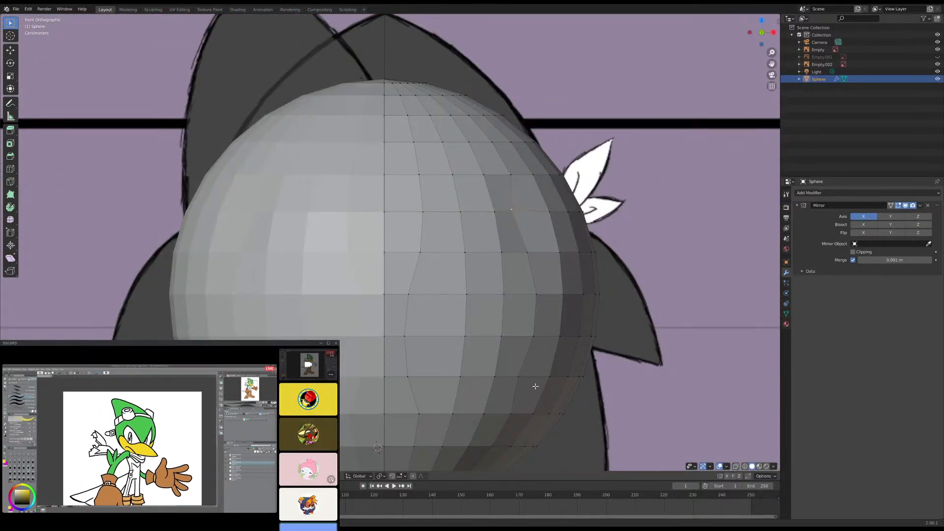
click(735, 466)
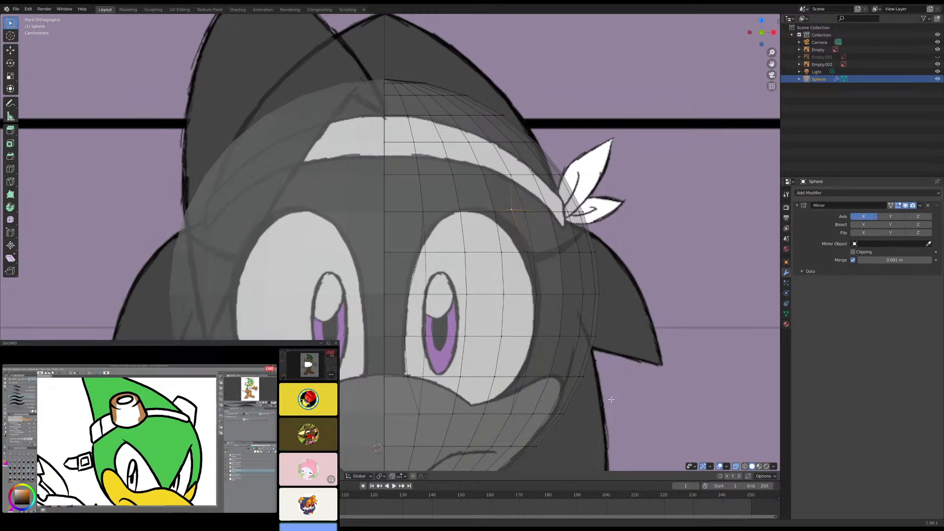
scroll(565, 359, down, 6)
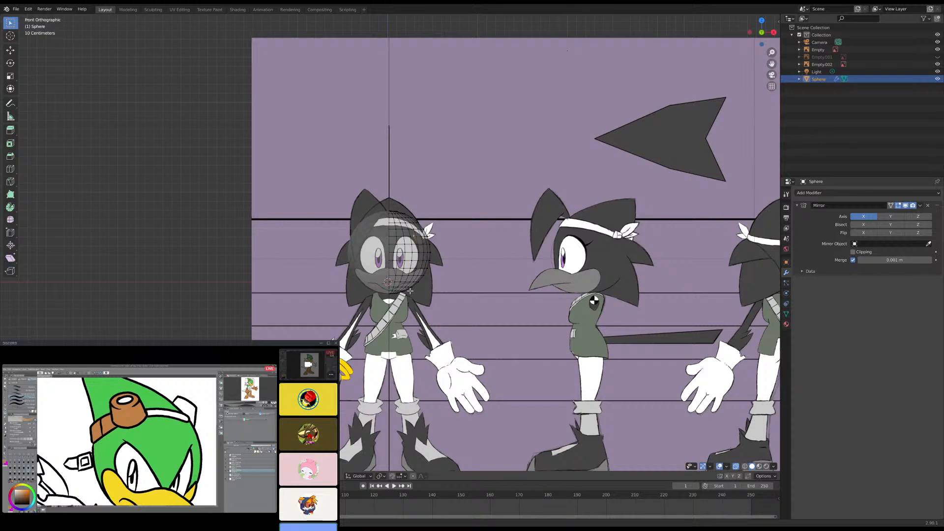
scroll(395, 291, up, 8)
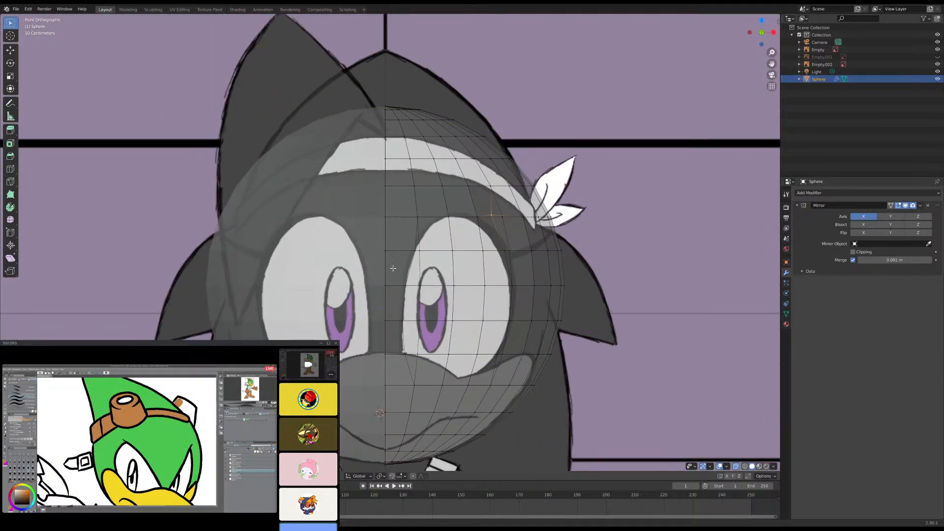
click(735, 466)
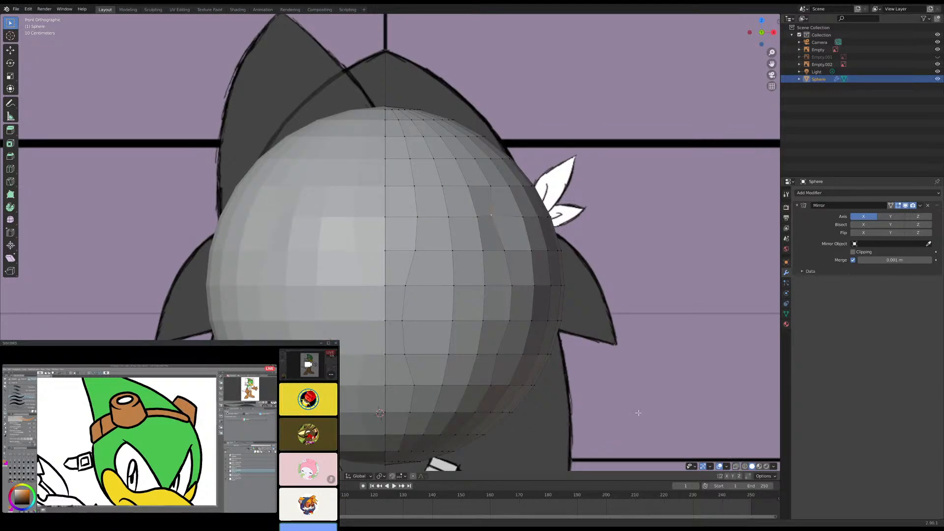
- Move the vertex at the eye's upper outer corner along Y to adjust its depth on the sphere
mouse_move(477, 276)
middle_down()
mouse_move(540, 283)
mouse_move(443, 290)
mouse_move(439, 281)
mouse_move(496, 286)
middle_up()
key(g)
key(y)
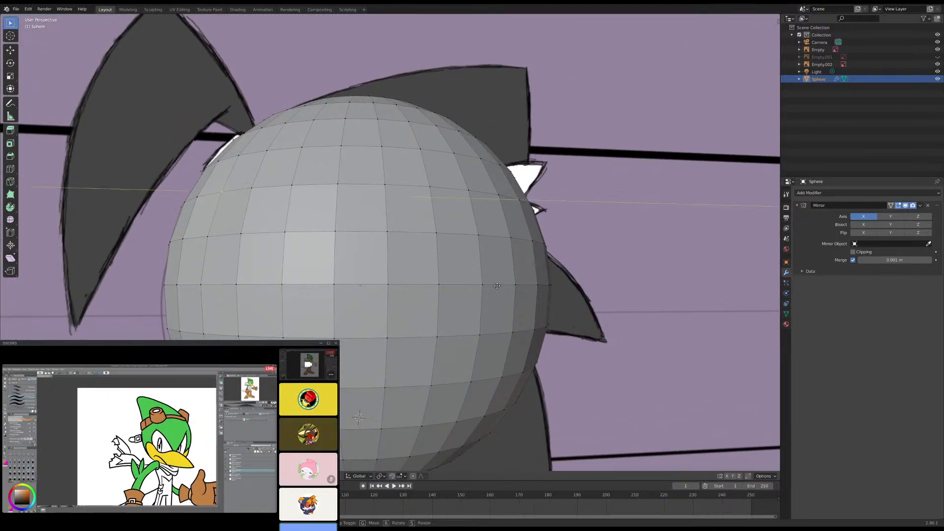
click(490, 289)
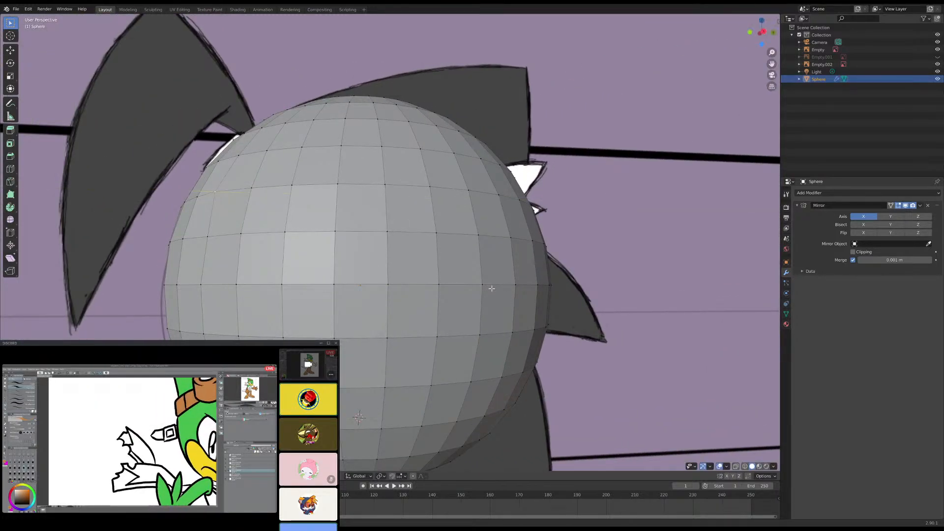
key(KP_1)
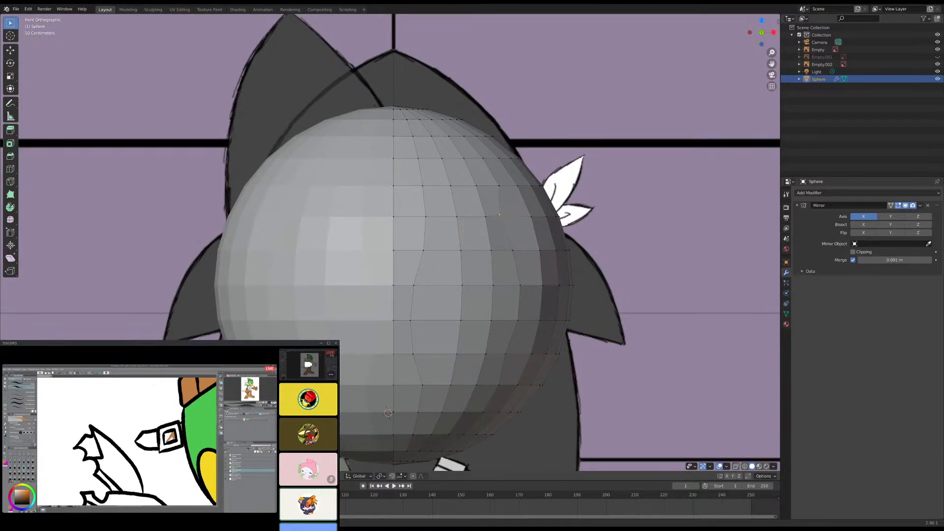
- Select the twelve faces covering the eye in three columns of four, and extrude them inward into the head
click(426, 339)
shift+click(436, 294)
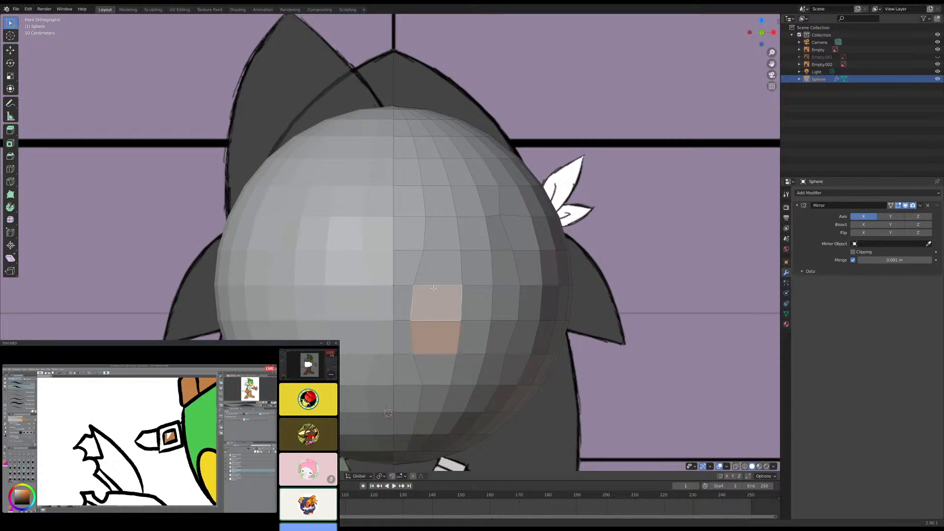
shift+click(436, 294)
shift+click(437, 286)
shift+click(439, 270)
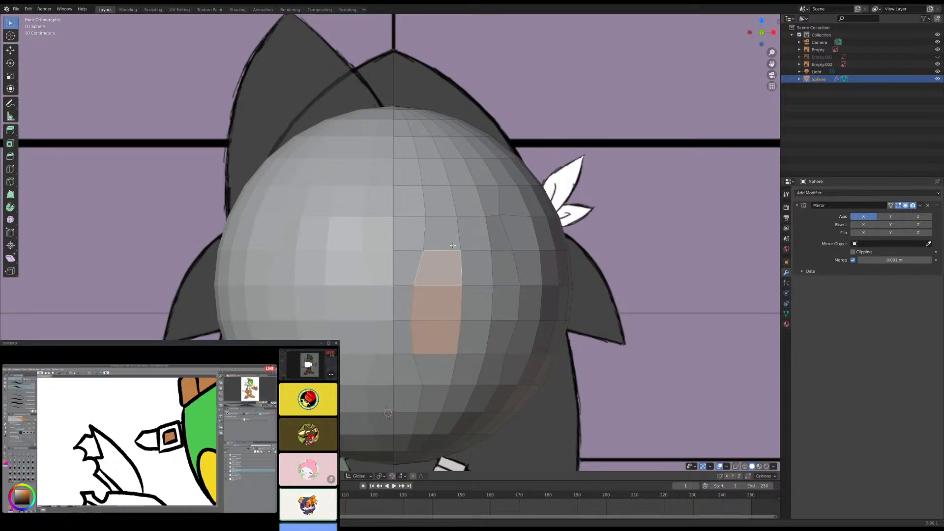
shift+click(441, 234)
shift+click(472, 234)
shift+click(497, 233)
shift+click(506, 268)
shift+click(504, 300)
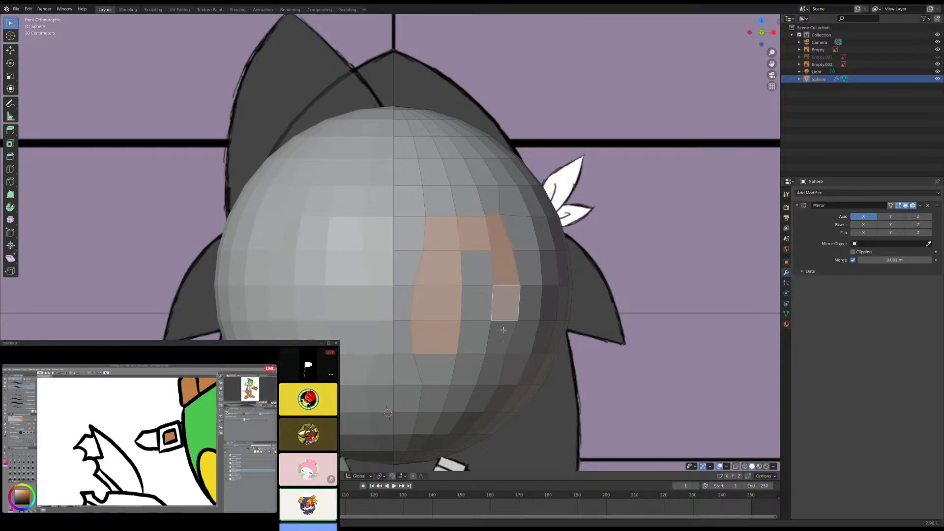
shift+click(501, 337)
shift+click(475, 337)
shift+click(476, 302)
shift+click(477, 260)
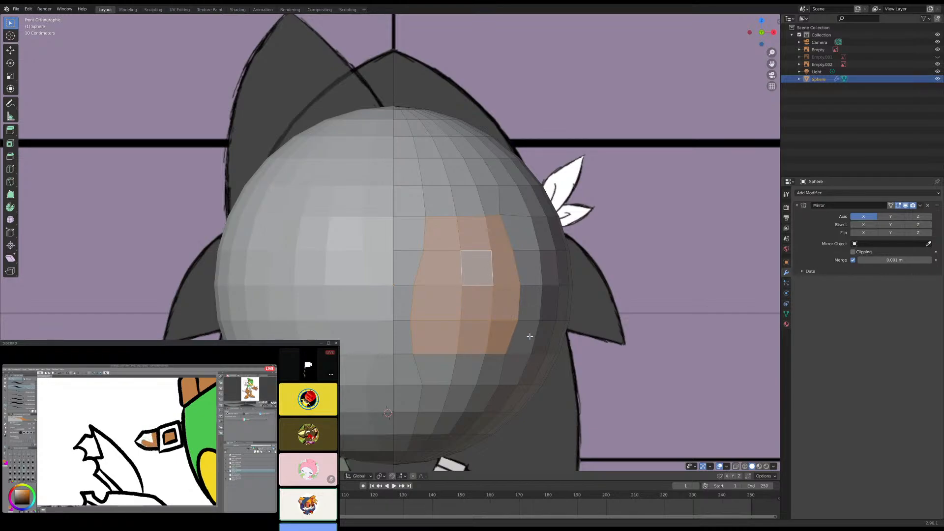
click(736, 467)
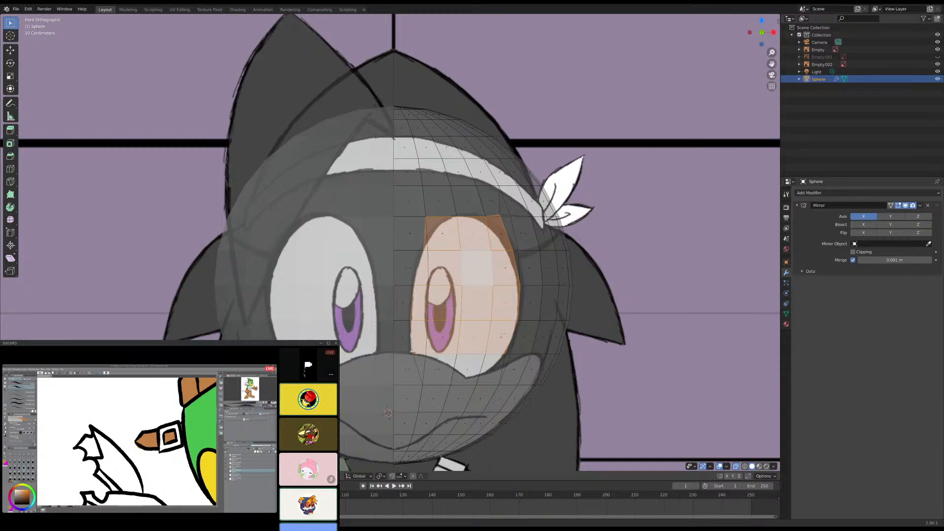
scroll(541, 346, up, 3)
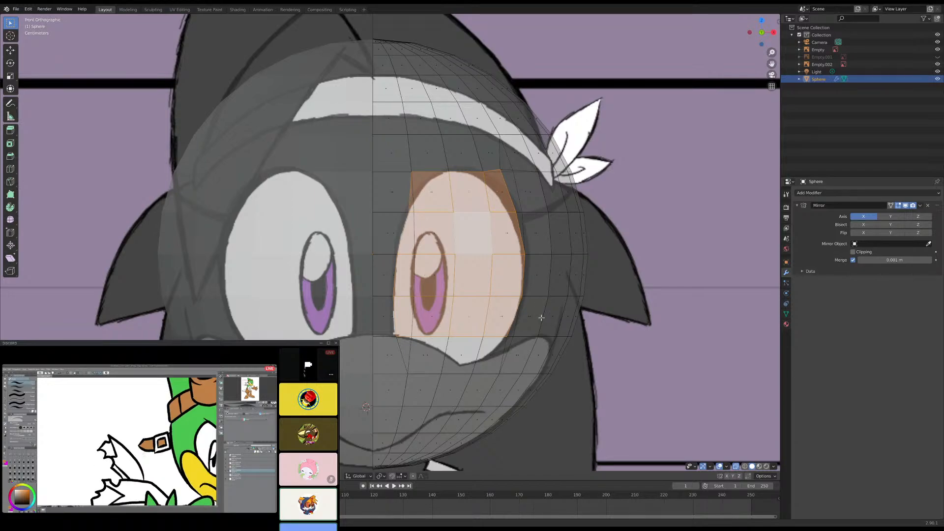
key(KP_3)
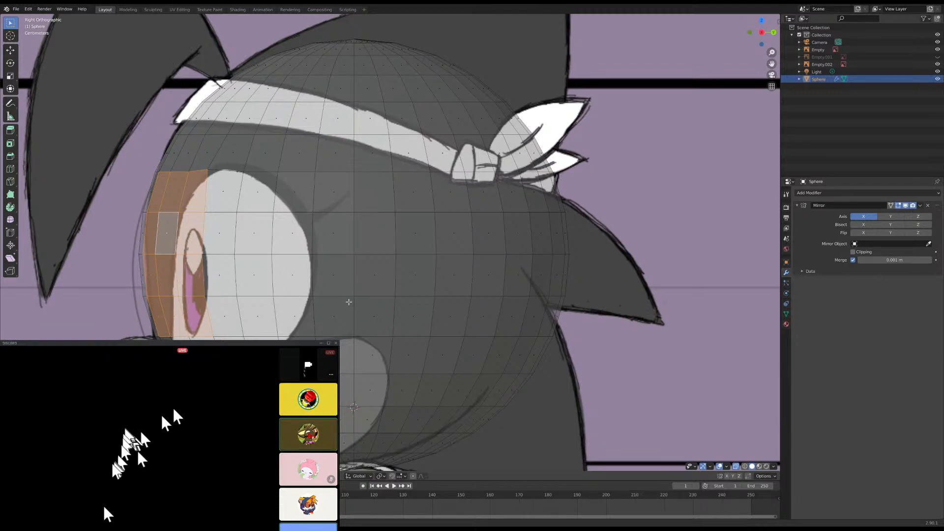
key(e)
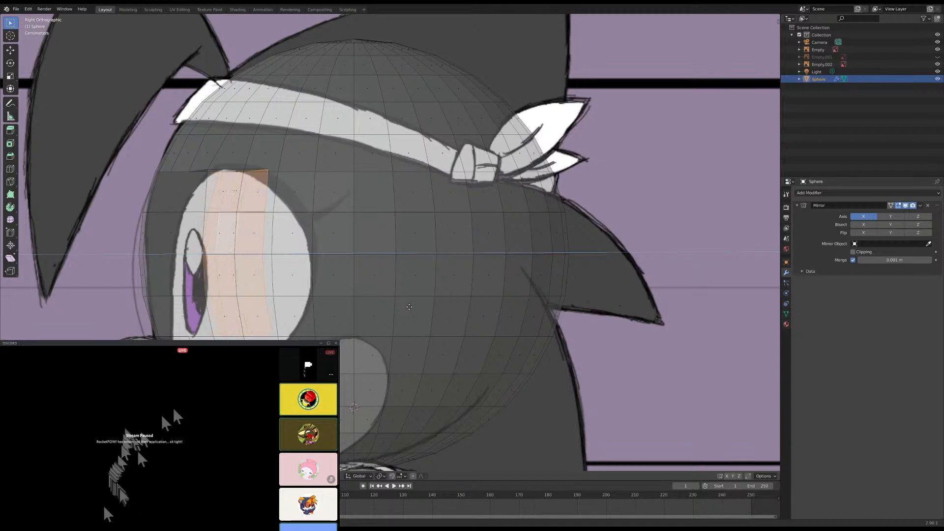
click(408, 307)
middle_drag(407, 307, 409, 307)
- Delete the extruded faces at the back of the eye socket and show the head in solid display
key(KP_1)
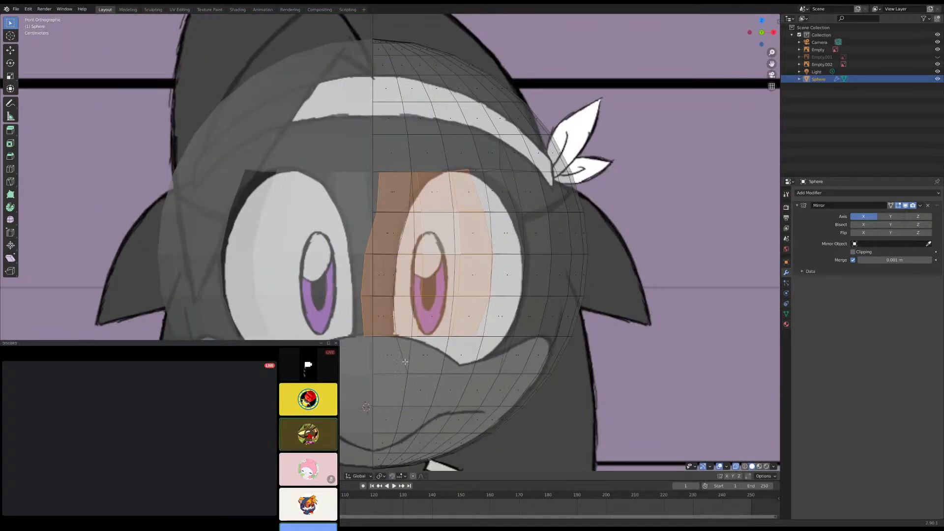
key(x)
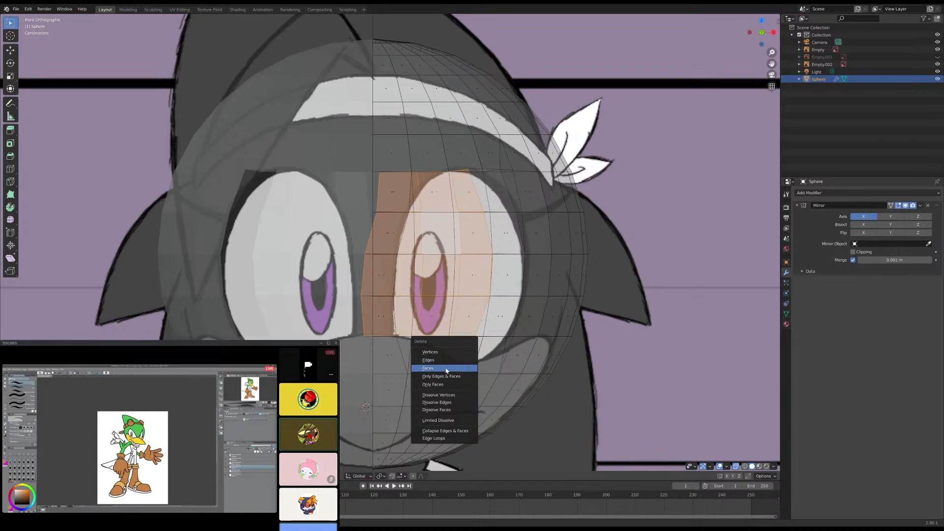
click(447, 368)
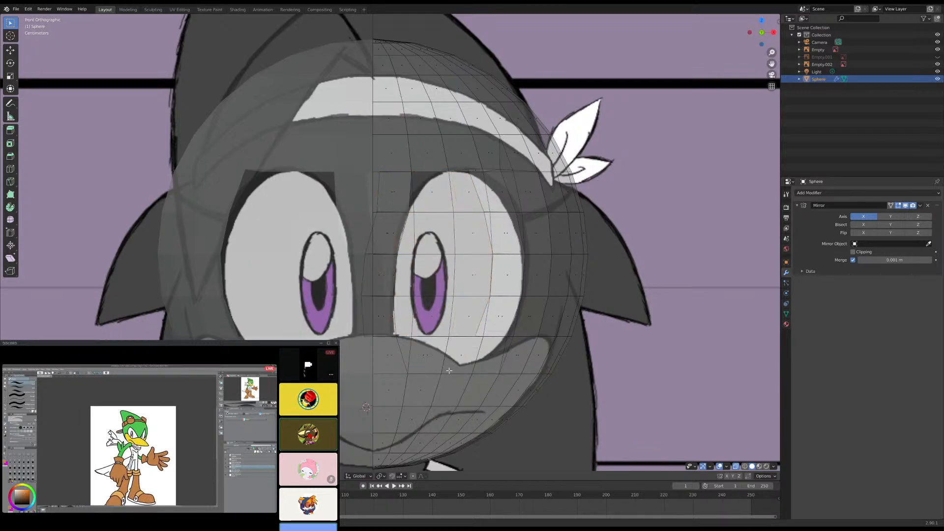
click(736, 466)
- Raise the middle face of the eye socket's upper wall along Z to arch the opening
middle_drag(503, 308, 403, 207)
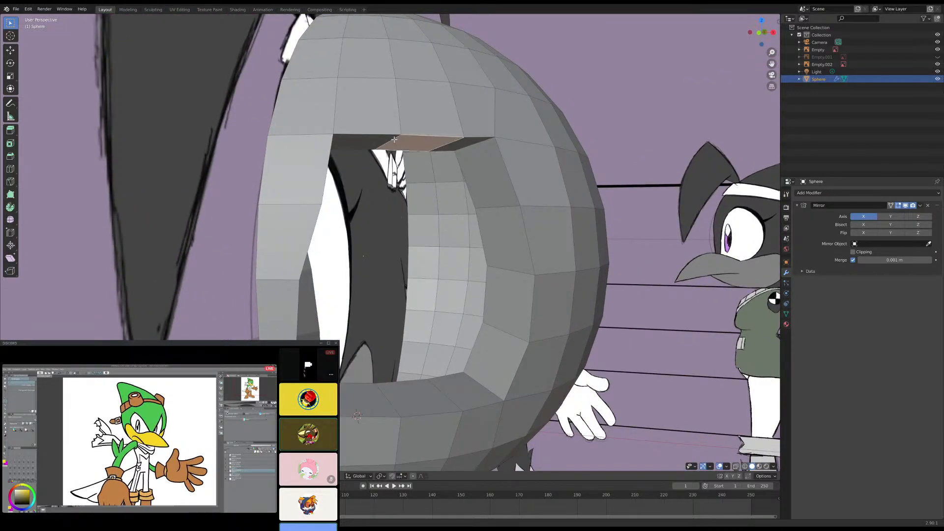
key(KP_1)
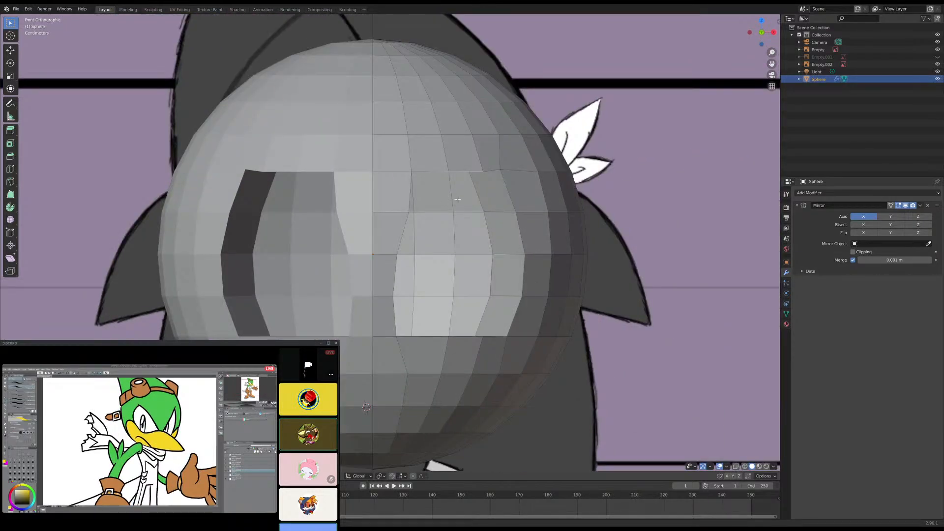
key(g)
key(z)
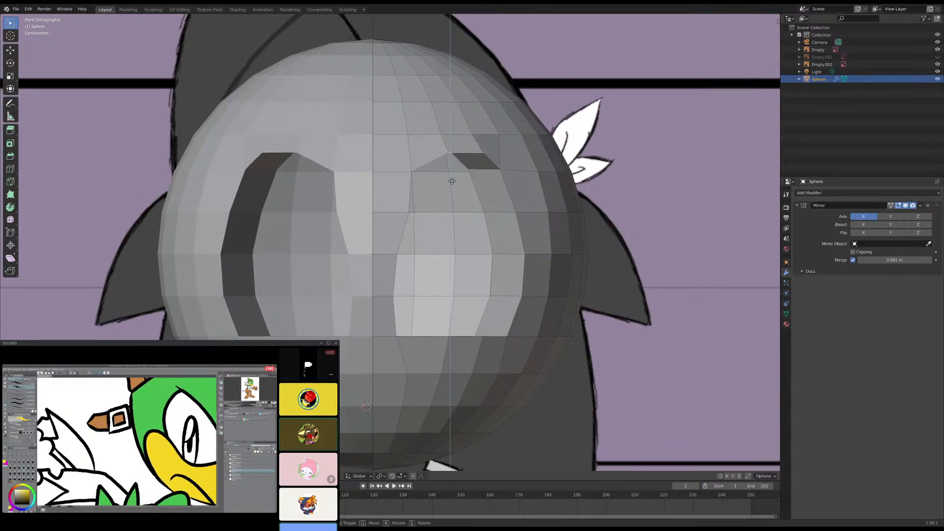
click(450, 181)
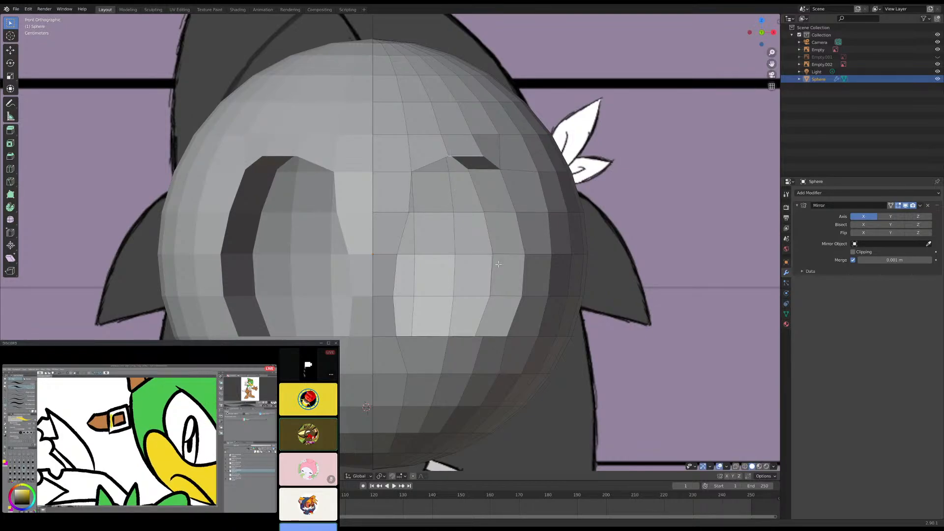
key(KP_3)
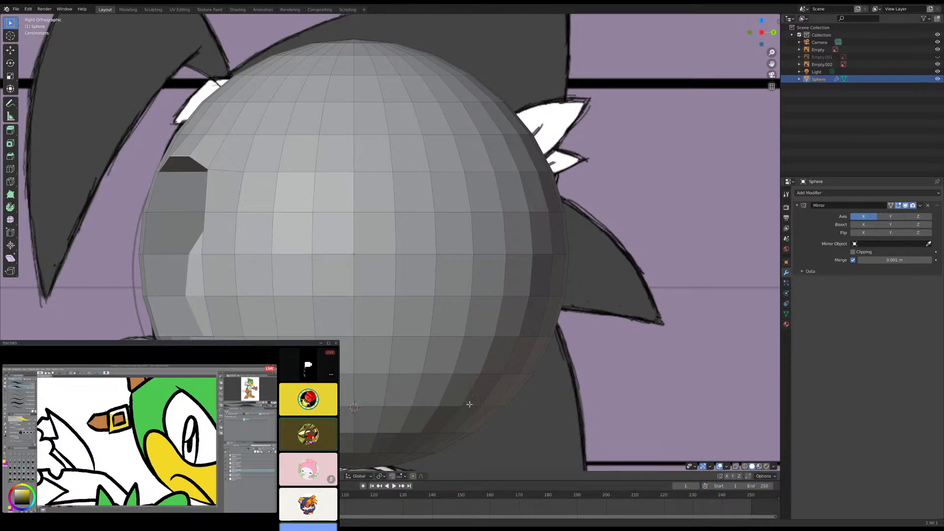
- Move the inner edges of the socket's outer wall outward along X, and check the eye opening from the front
middle_drag(478, 397, 440, 407)
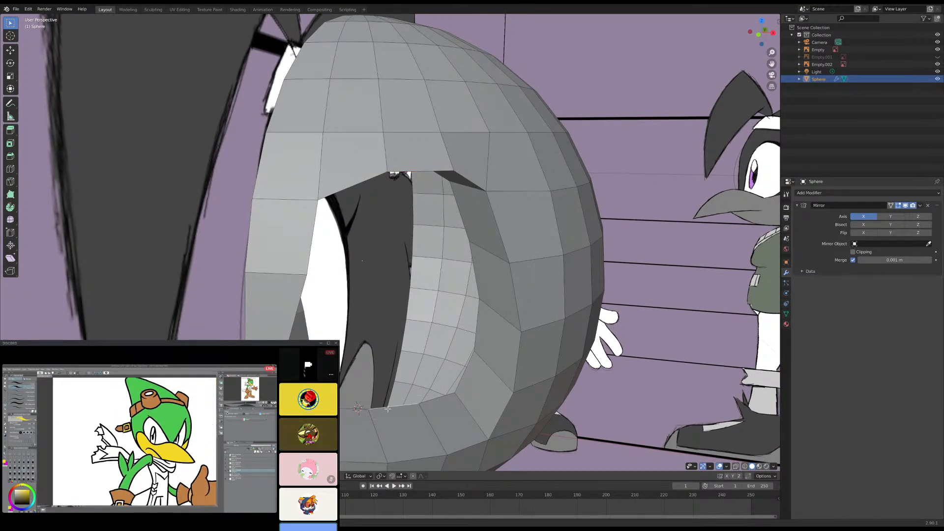
mouse_move(388, 409)
middle_down()
mouse_move(366, 408)
mouse_move(400, 411)
middle_up()
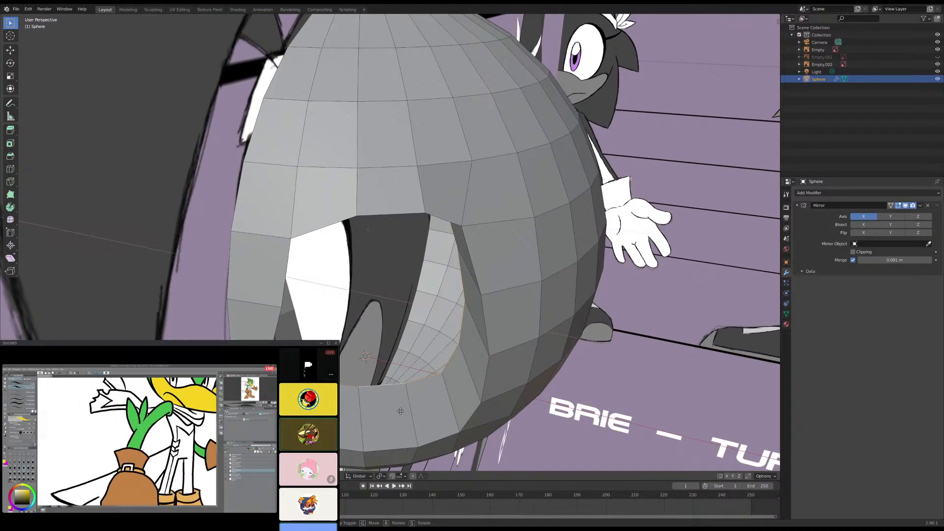
mouse_move(400, 411)
middle_down()
mouse_move(407, 426)
mouse_move(404, 413)
middle_up()
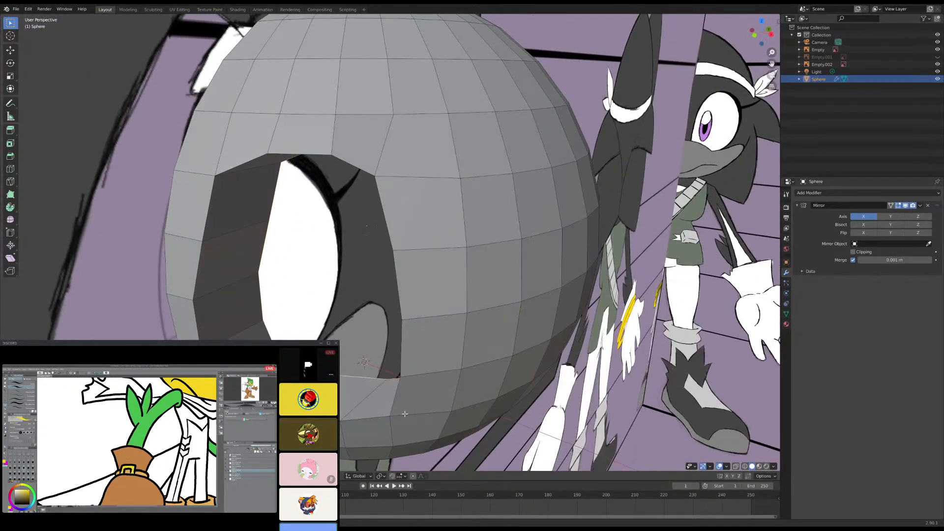
key(KP_1)
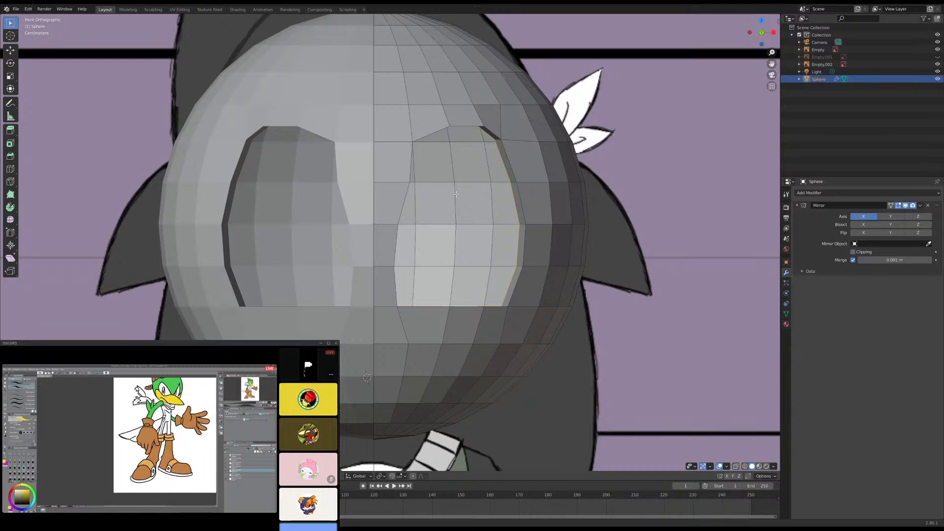
shift+middle_drag(447, 195, 418, 218)
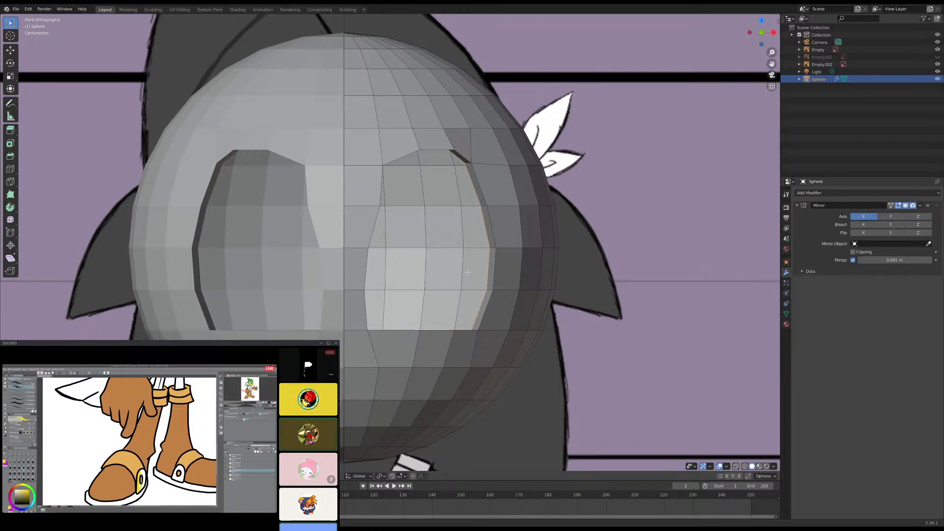
scroll(511, 287, down, 4)
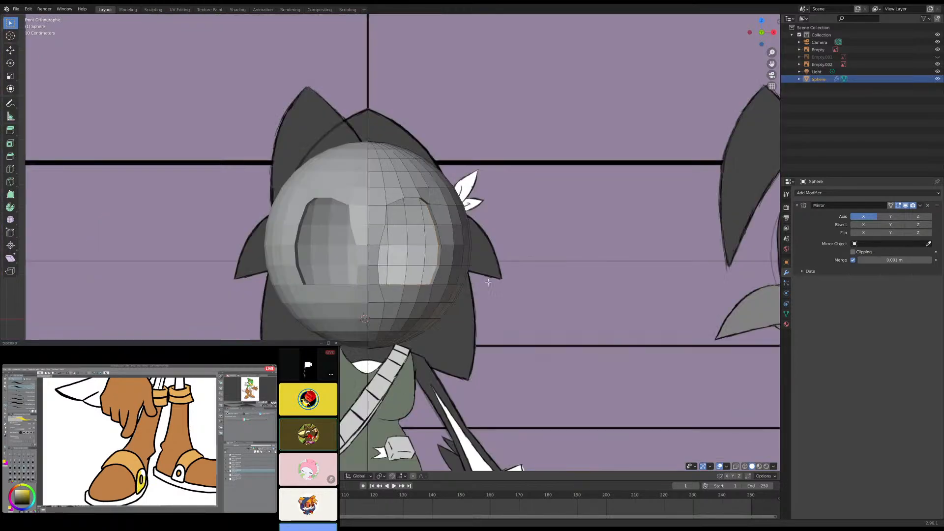
scroll(437, 241, up, 5)
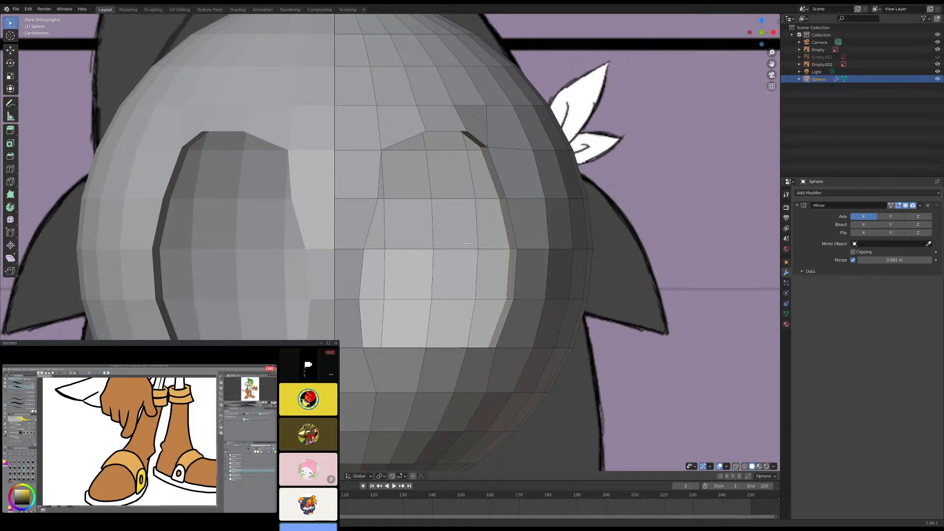
- In the right side view with see-through display on, move the second vertex down the eye opening's outer rim backward along Y
click(485, 149)
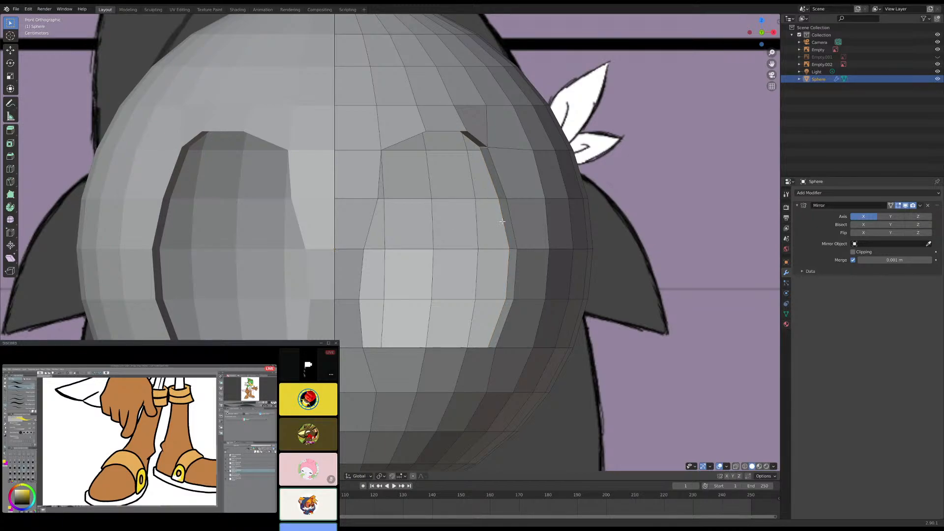
middle_drag(510, 247, 446, 238)
key(KP_3)
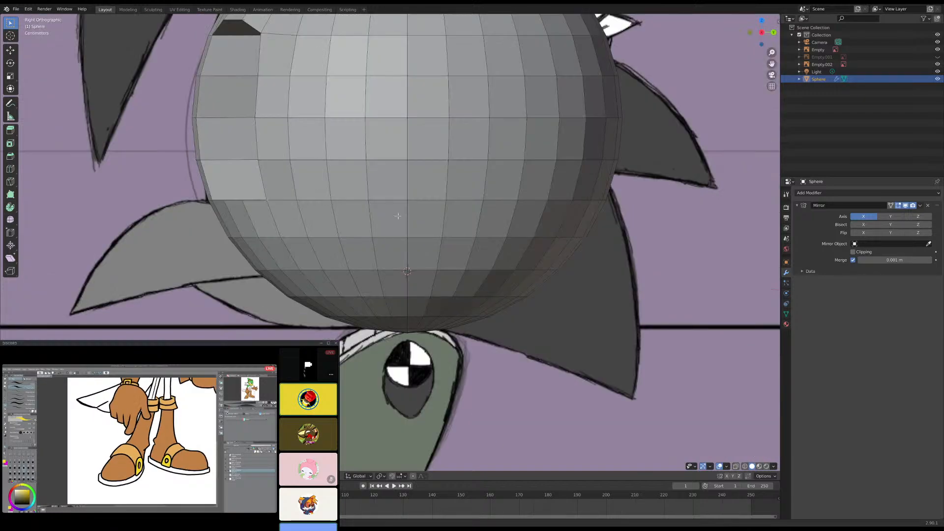
shift+middle_drag(420, 210, 383, 284)
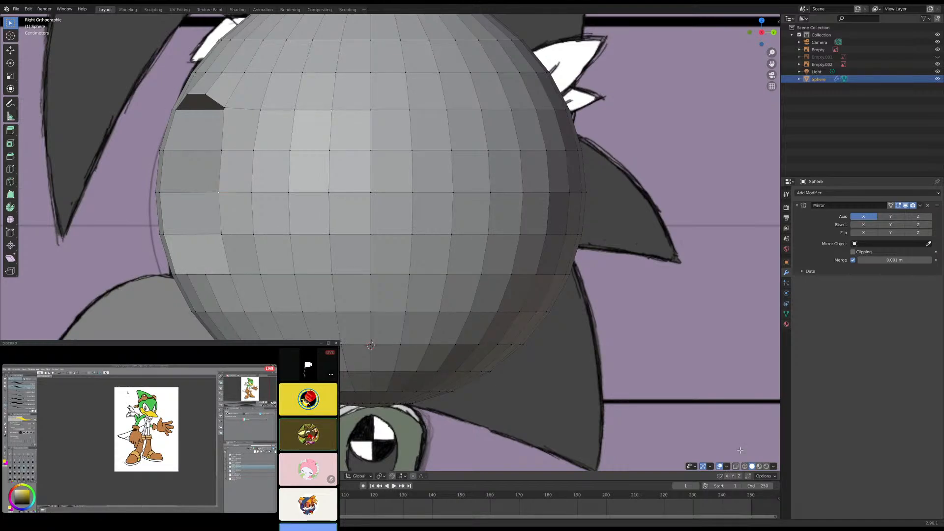
click(736, 466)
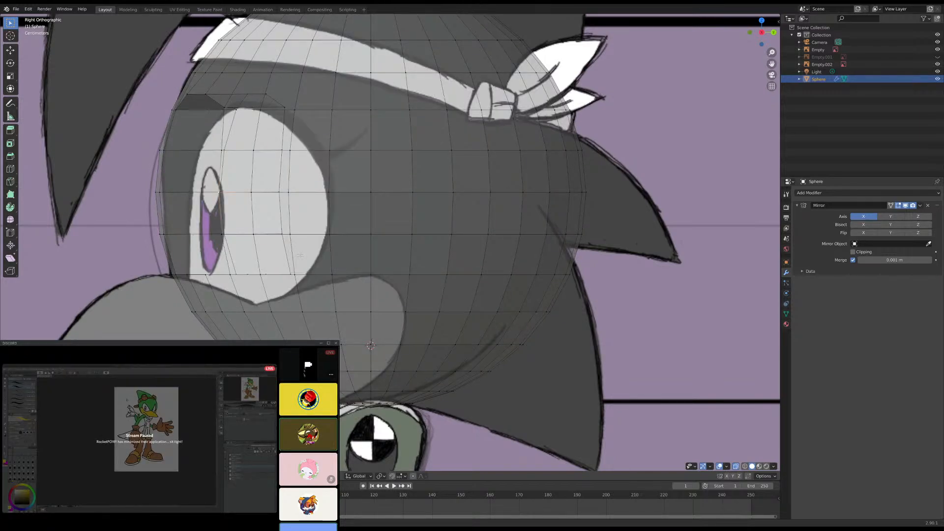
key(g)
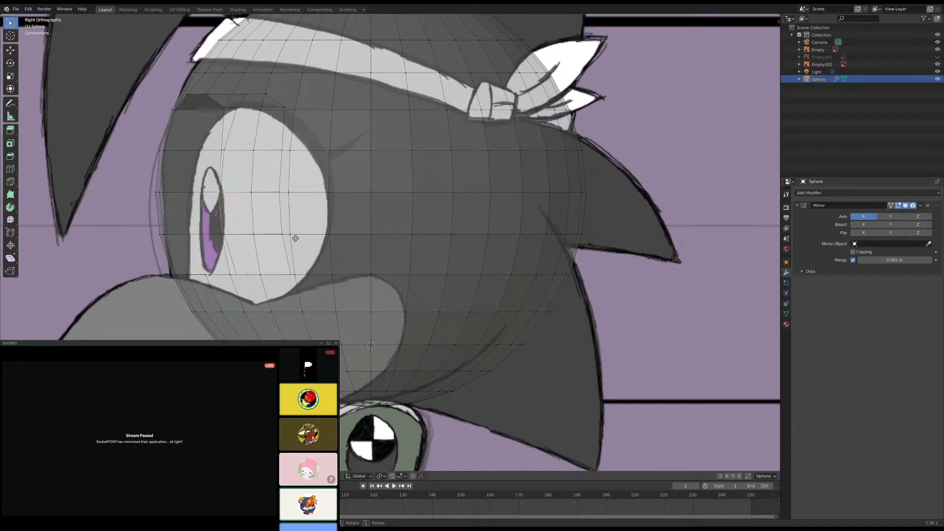
key(y)
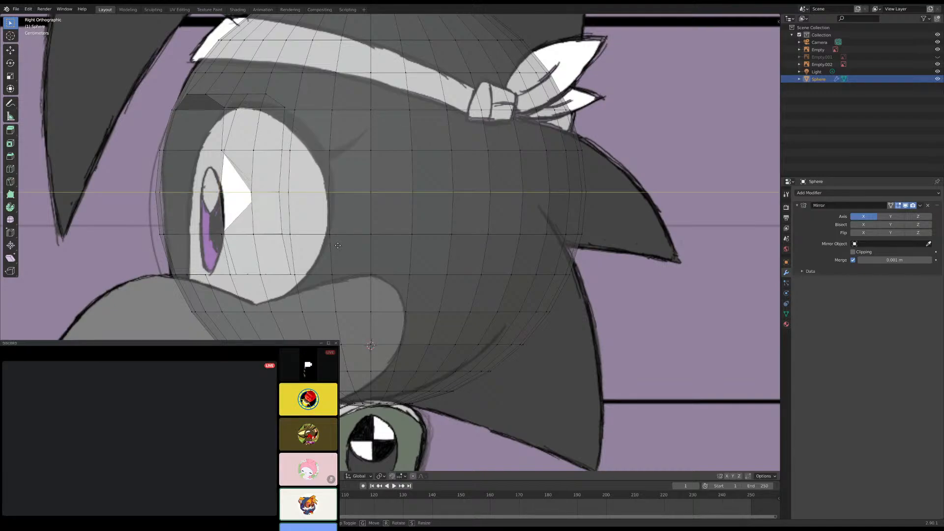
click(228, 248)
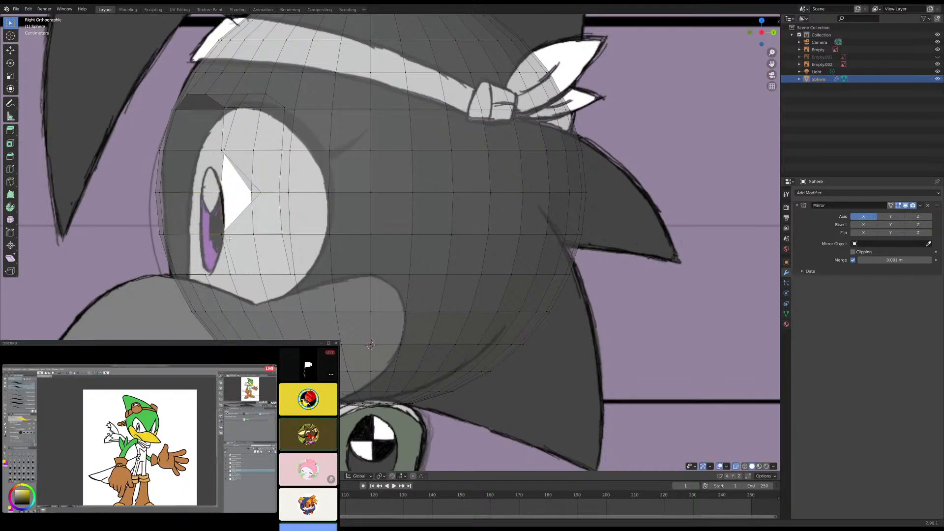
- Move the two lower vertices on the eye opening's outer rim backward along Y to follow the curve of the reference eye
click(225, 236)
key(g)
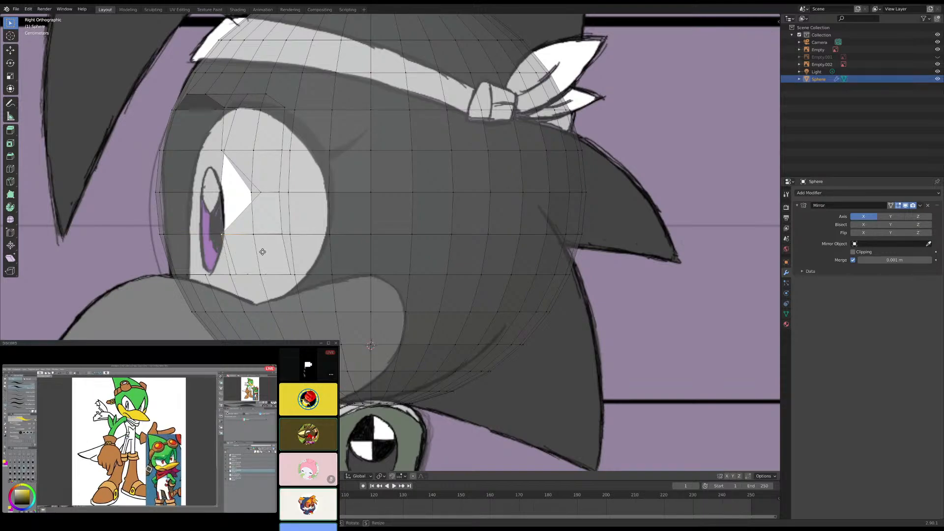
key(y)
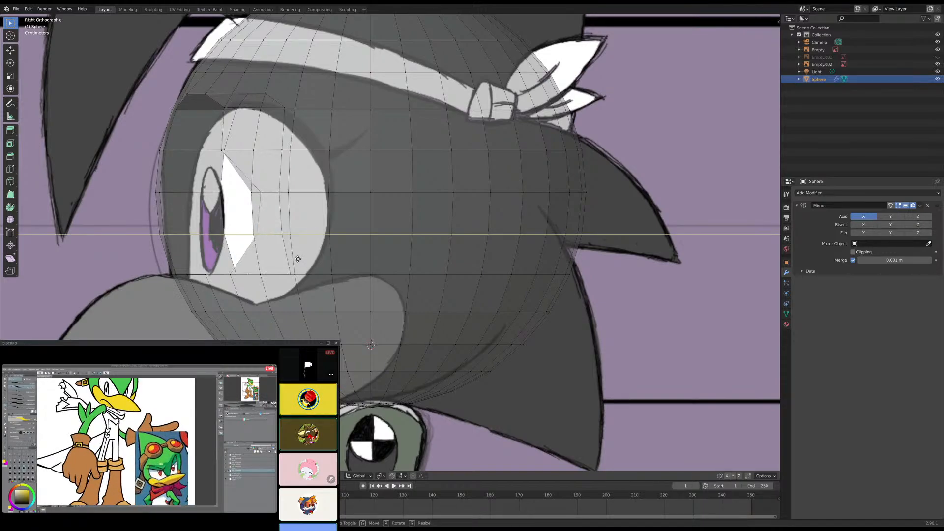
click(298, 259)
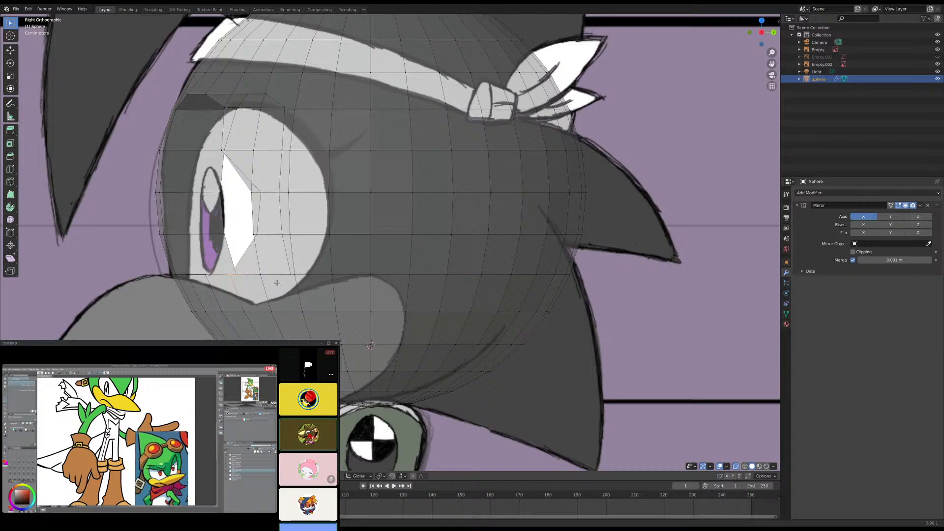
key(g)
key(y)
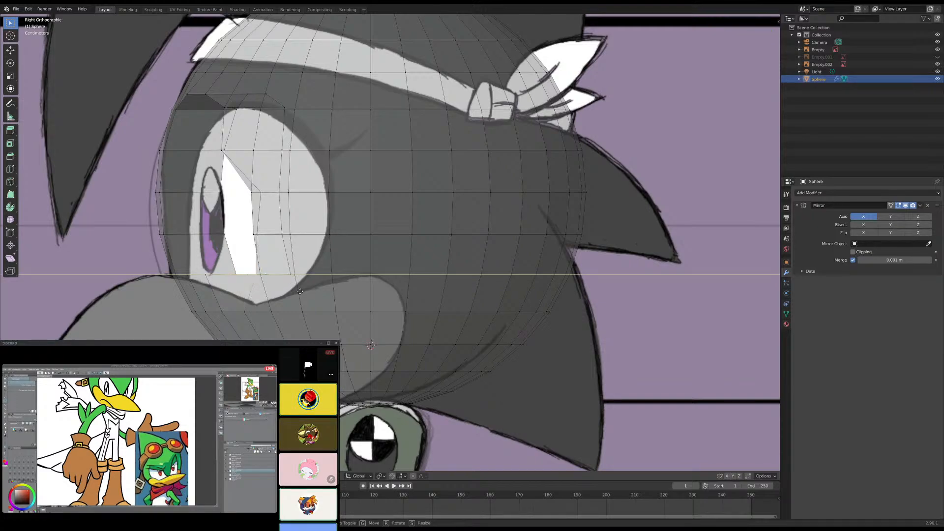
click(300, 291)
- Turn off see-through display and examine the reshaped eye opening from the front, side and below against the reference sheet
middle_drag(300, 291, 323, 260)
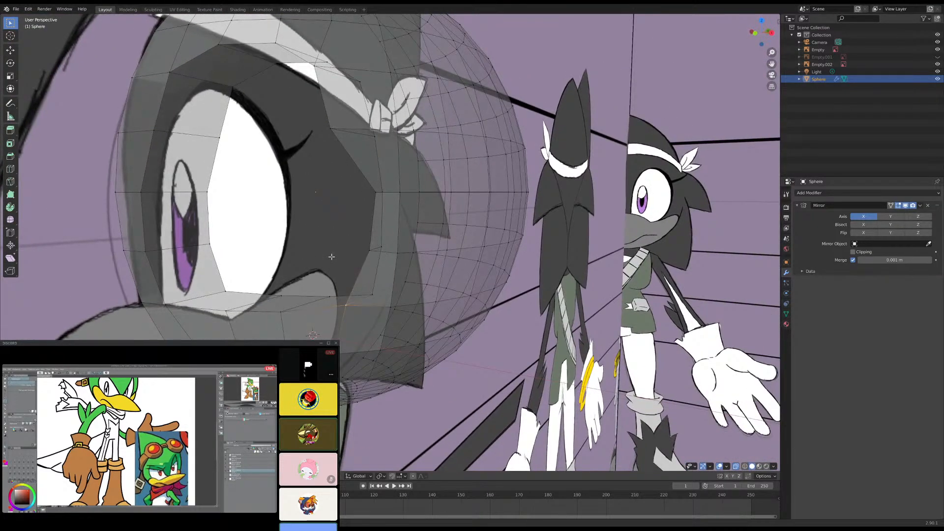
key(KP_1)
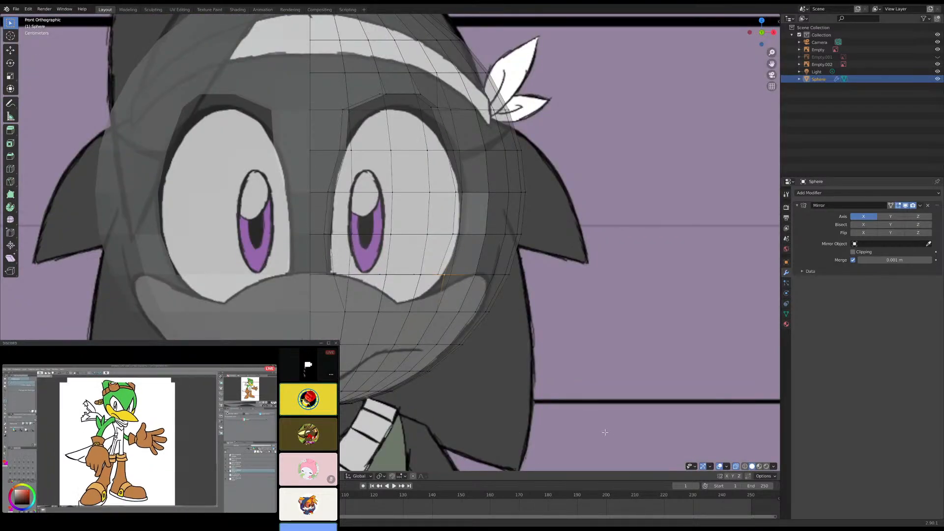
click(736, 467)
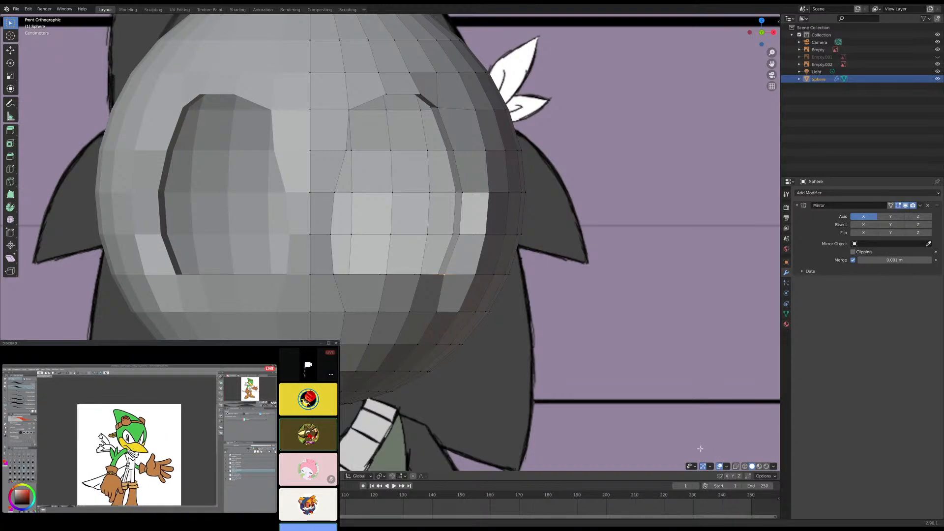
scroll(639, 400, down, 3)
middle_drag(612, 379, 526, 346)
shift+middle_drag(447, 296, 495, 364)
middle_drag(389, 314, 433, 327)
scroll(402, 319, down, 6)
scroll(439, 316, up, 5)
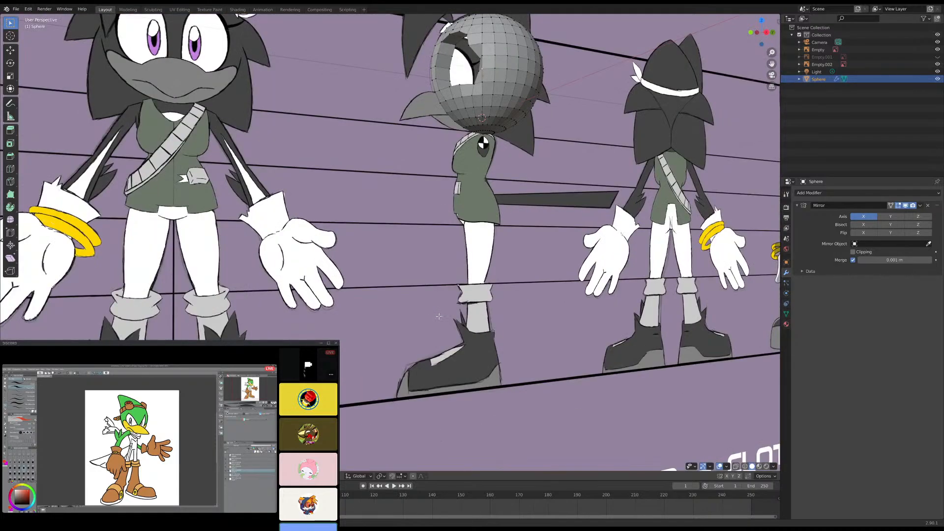
scroll(492, 274, down, 6)
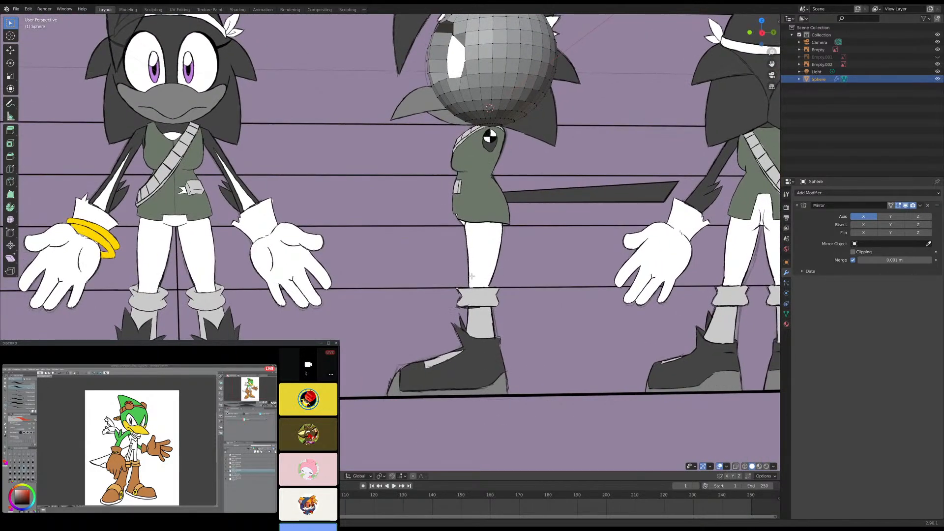
scroll(492, 273, up, 8)
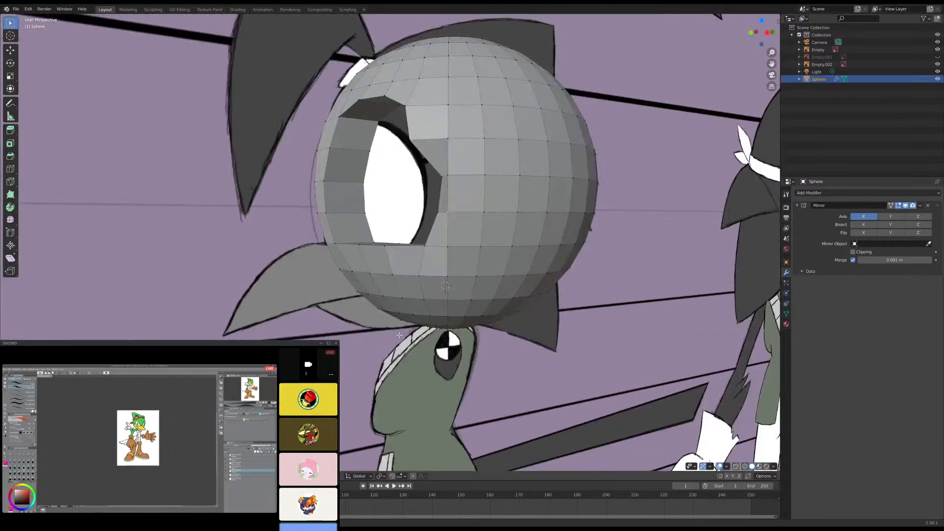
middle_drag(399, 334, 376, 178)
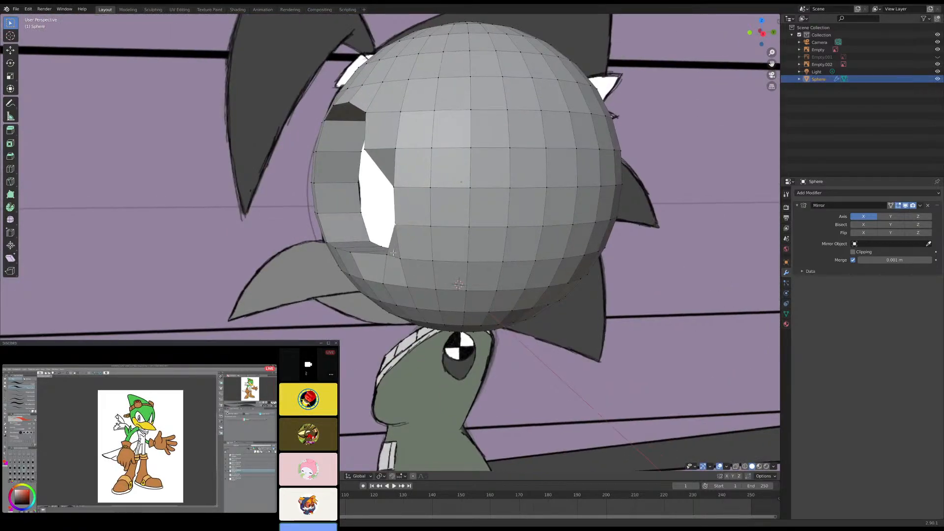
- In the right side view, move the upper vertex of the eye opening's outer rim backward along Y
key(KP_3)
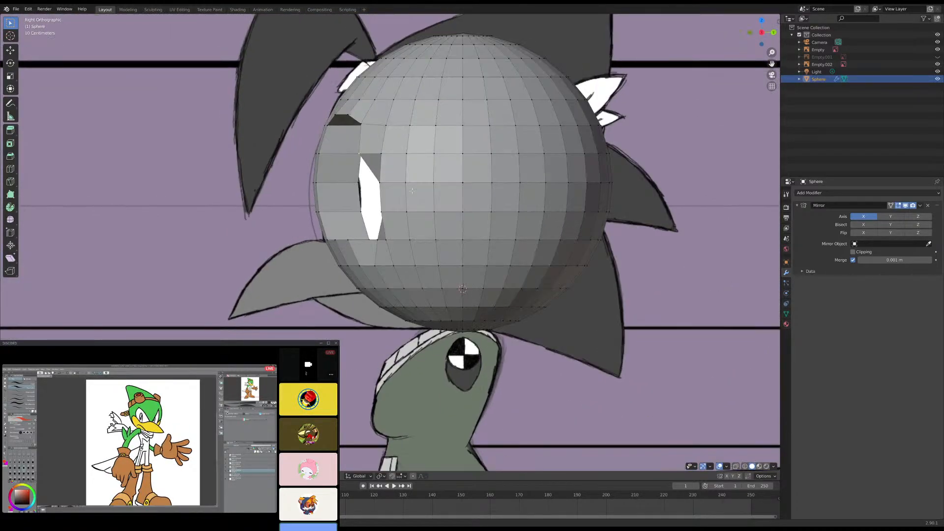
scroll(413, 216, up, 2)
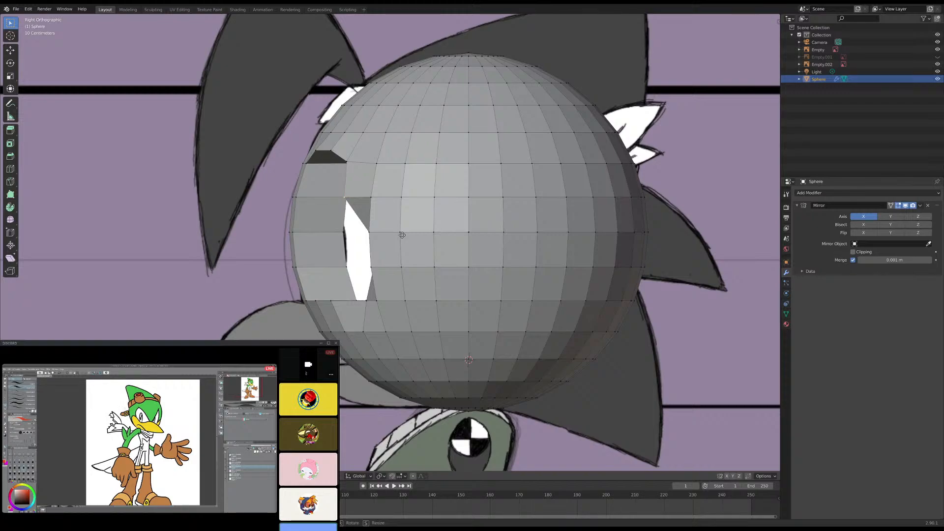
key(g)
key(y)
click(422, 235)
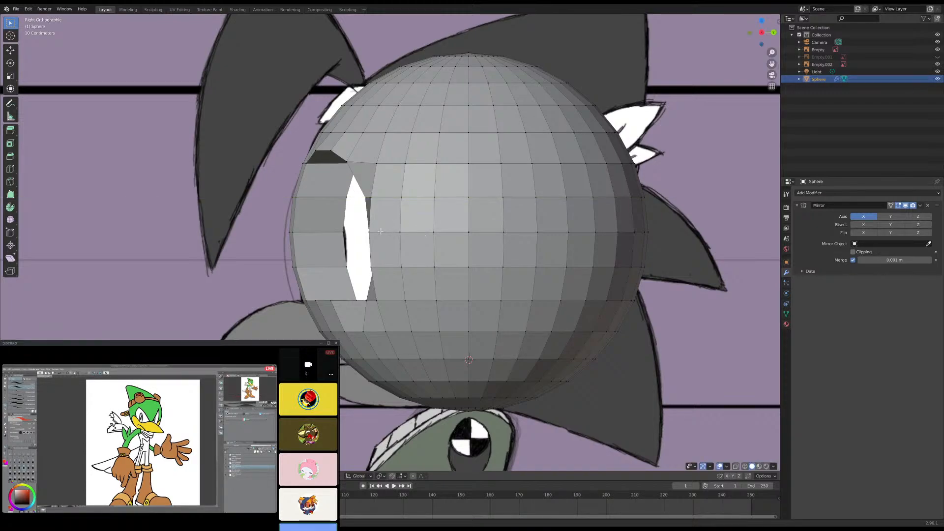
- Shift the vertices bordering the eye opening's outer side backward on the head, moving the lowest one along Y to even the face spacing
mouse_move(423, 235)
middle_down()
mouse_move(458, 267)
mouse_move(448, 238)
mouse_move(470, 317)
middle_up()
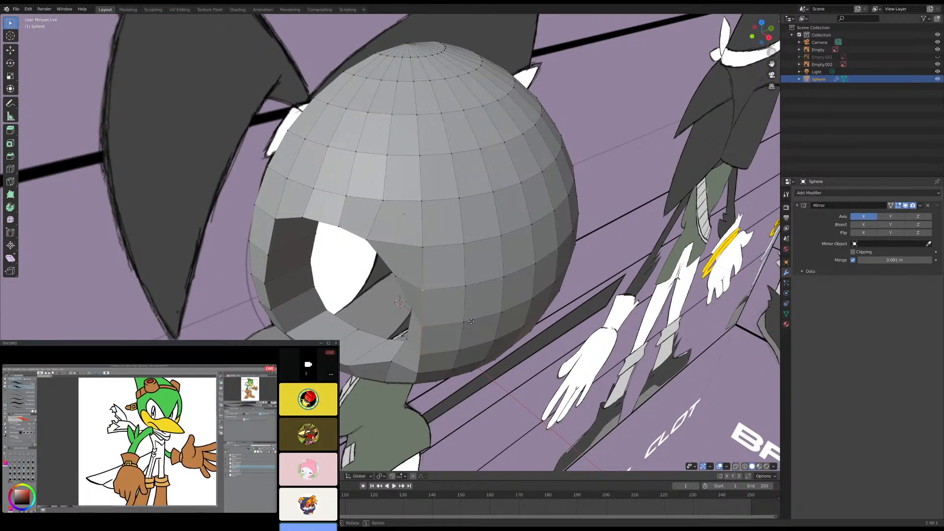
click(488, 314)
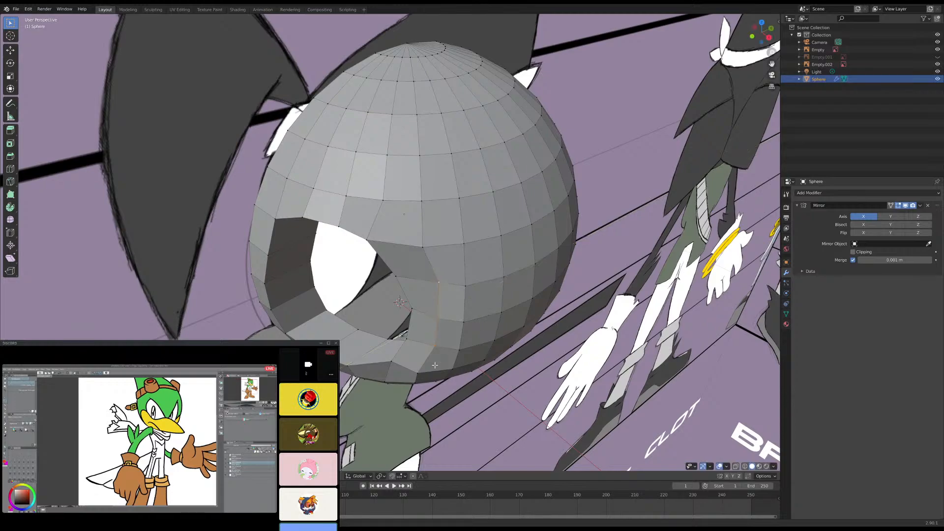
click(420, 372)
key(g)
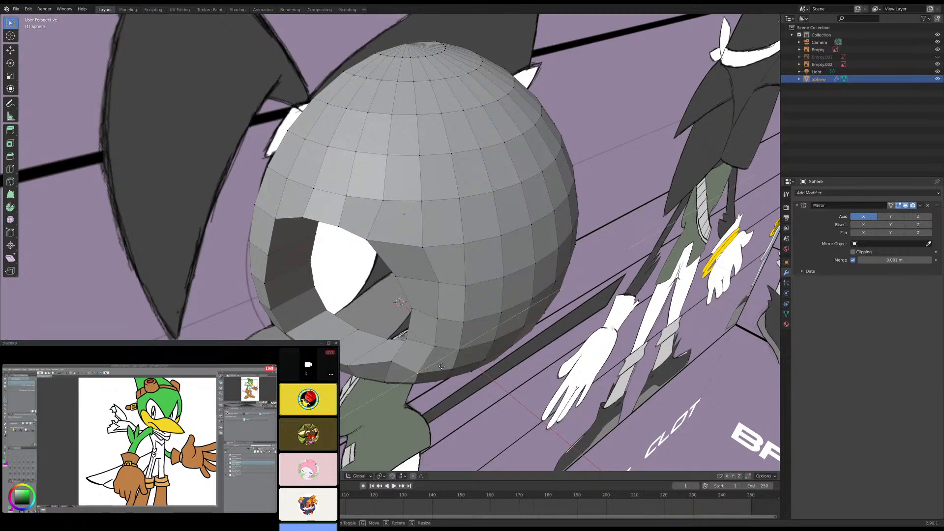
click(450, 363)
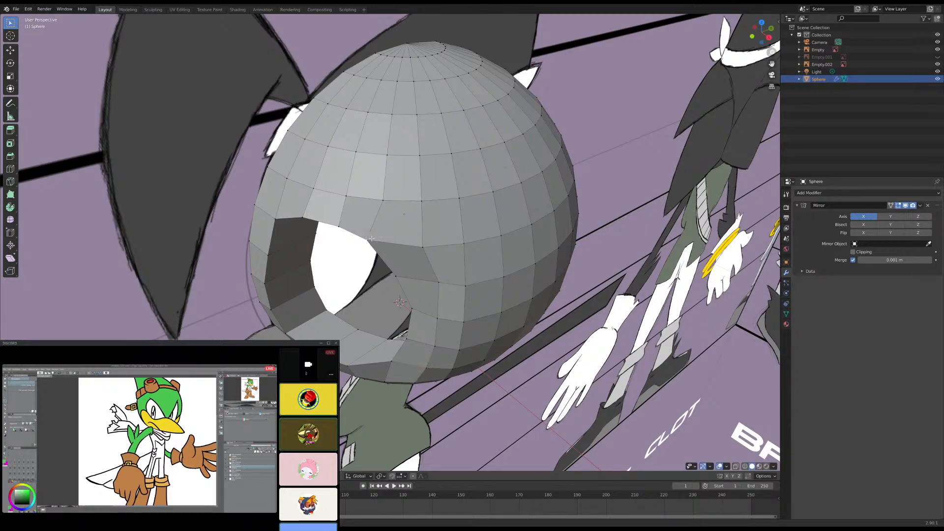
- Compare the eye opening with the reference drawing from the front in see-through and solid display
middle_drag(451, 363, 454, 249)
key(KP_1)
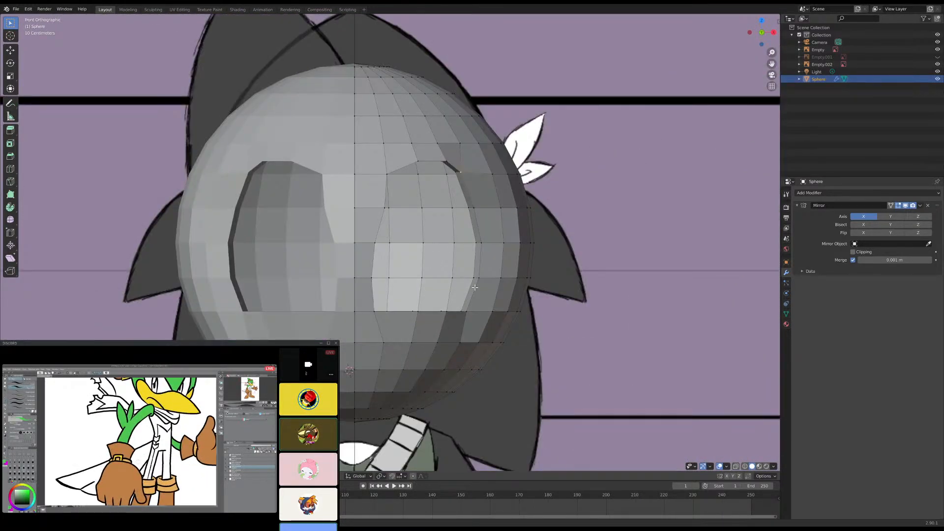
click(738, 467)
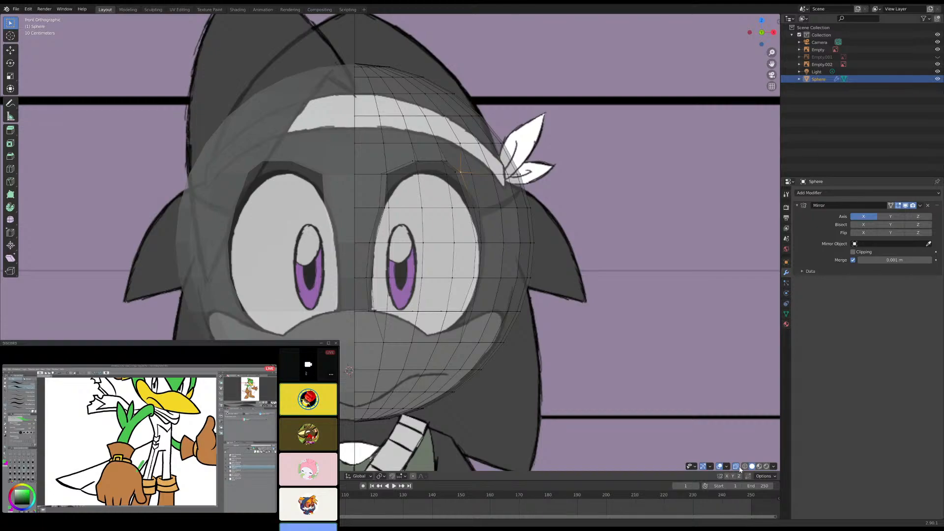
click(738, 467)
scroll(620, 313, down, 4)
scroll(616, 319, up, 6)
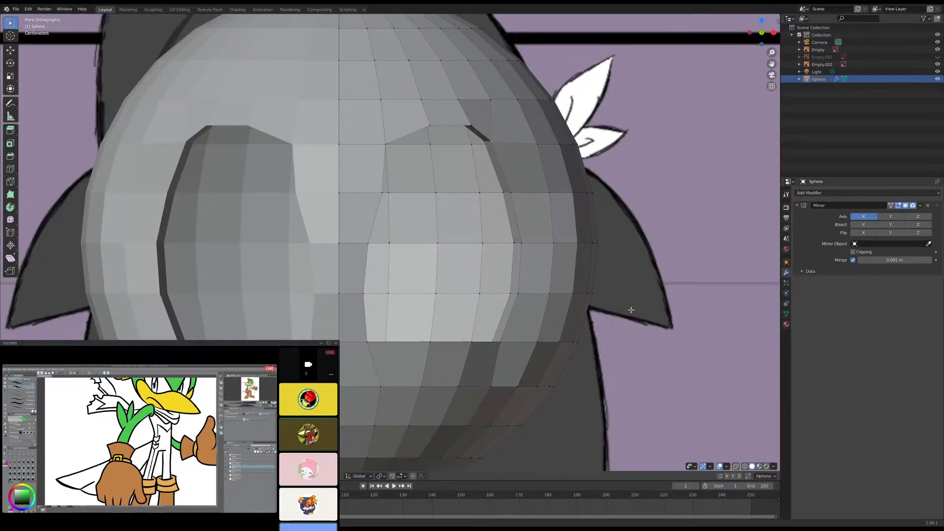
scroll(630, 310, down, 10)
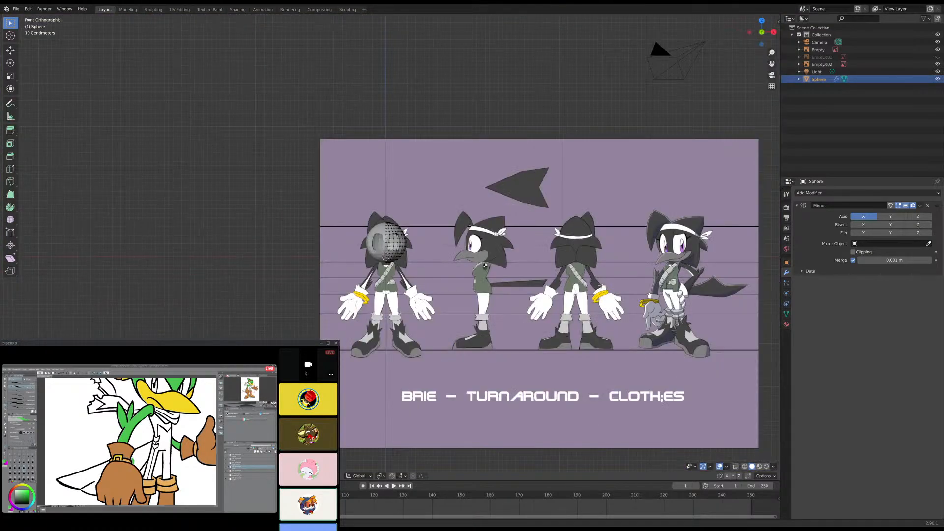
- Leave mesh editing, select the turnaround reference image, and examine the head against the character's front and side drawings
key(Tab)
click(708, 299)
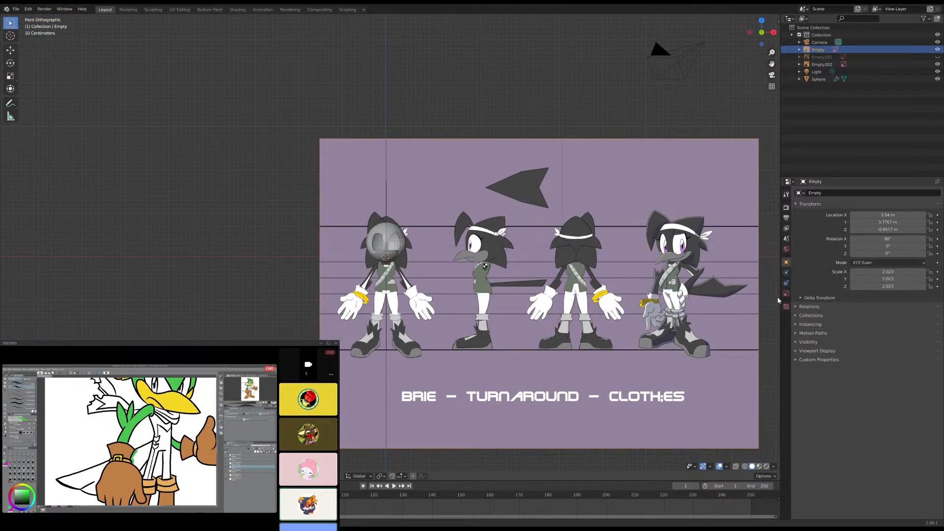
scroll(530, 330, up, 6)
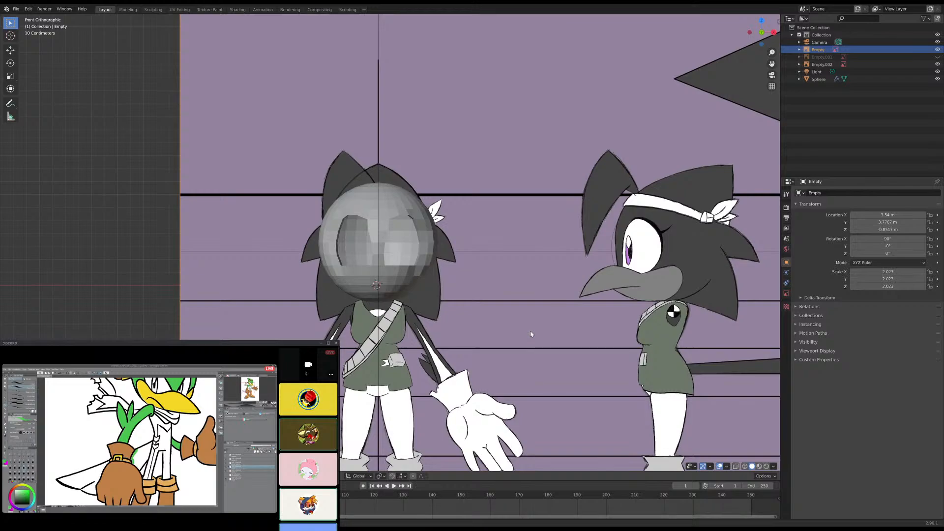
scroll(531, 334, up, 2)
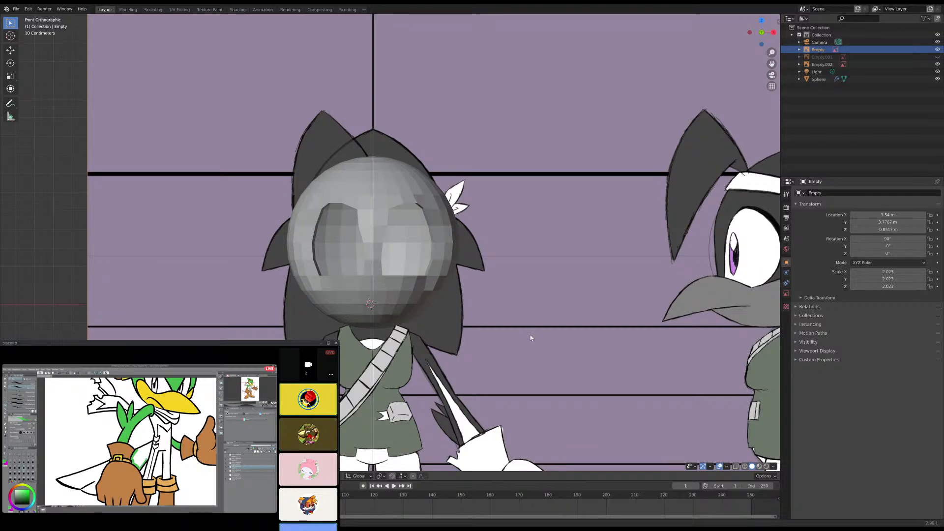
scroll(586, 345, down, 4)
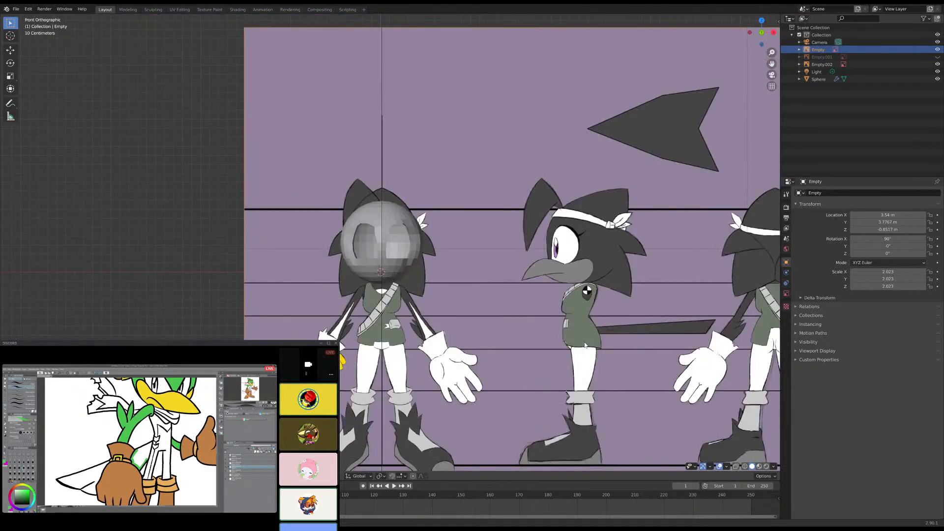
scroll(584, 345, down, 1)
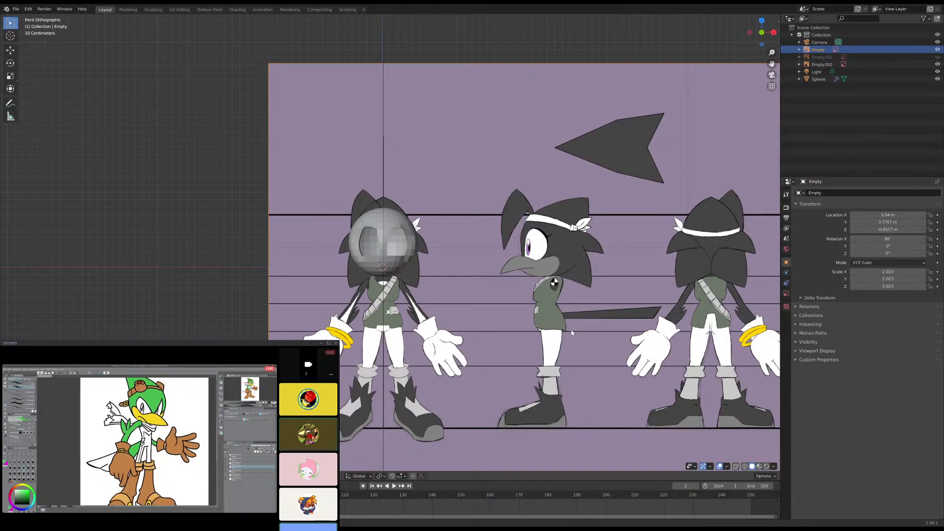
scroll(467, 343, up, 6)
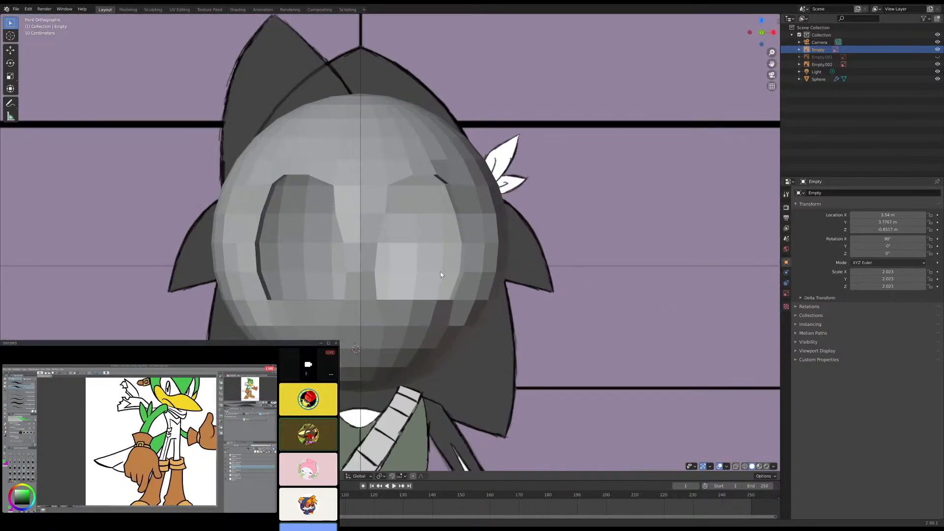
- Switch to see-through display in the front view, select the head sphere, and resume editing its mesh
click(736, 467)
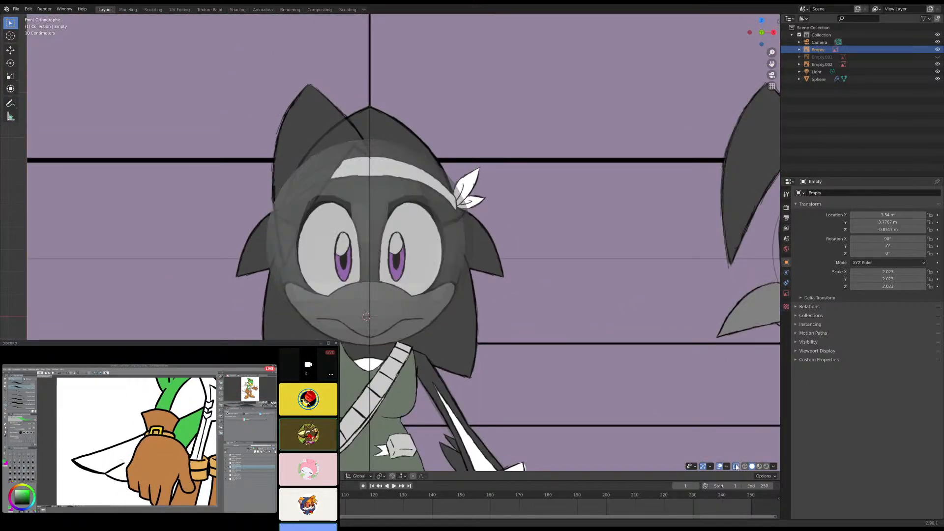
scroll(487, 303, up, 4)
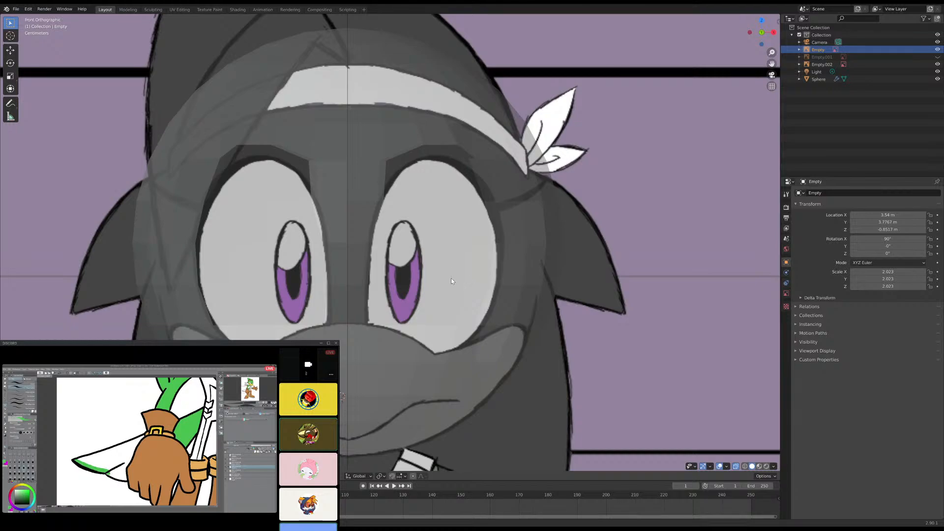
click(523, 279)
key(Tab)
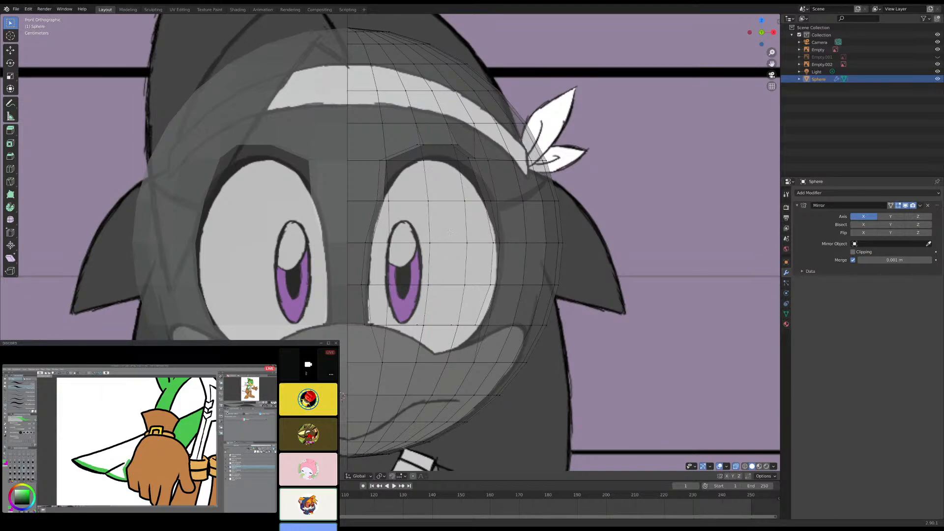
- In the front view, move the eye opening's upper inner corner vertex outward along X to the reference eye outline
middle_drag(441, 280, 369, 175)
click(346, 151)
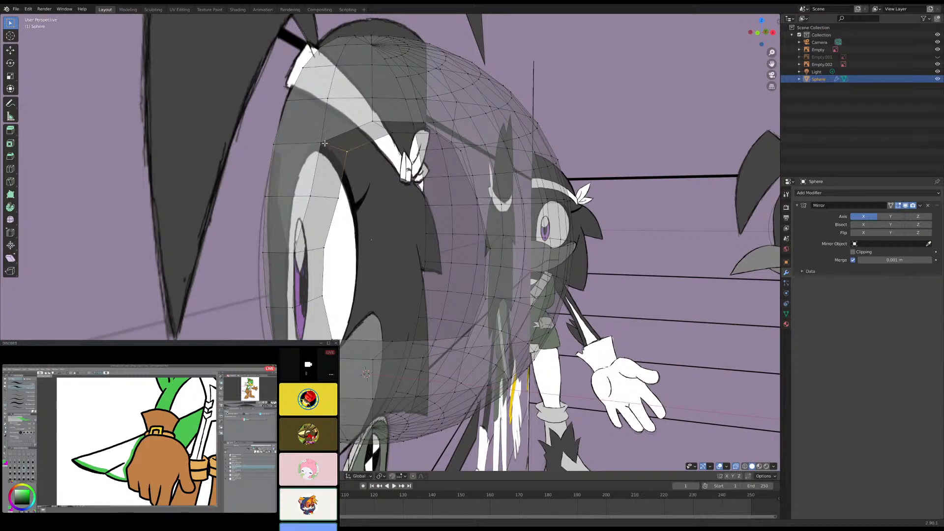
key(KP_1)
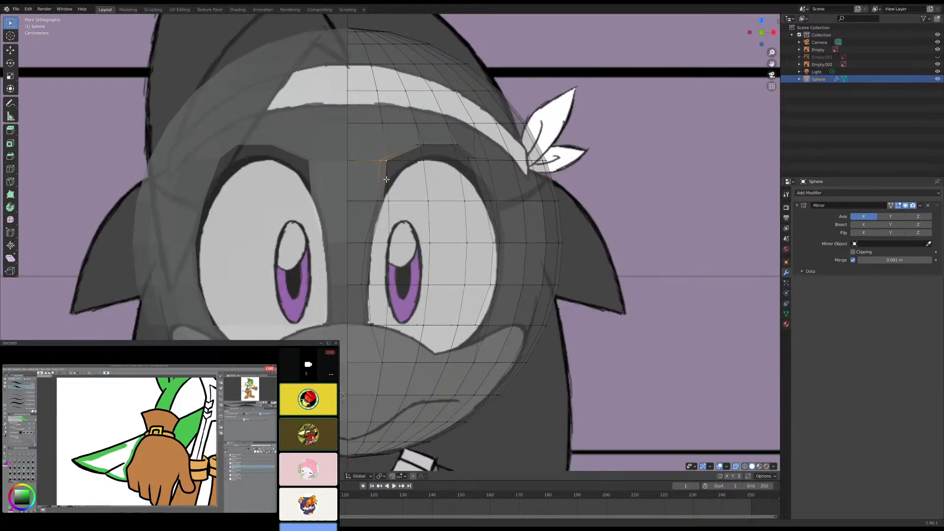
key(g)
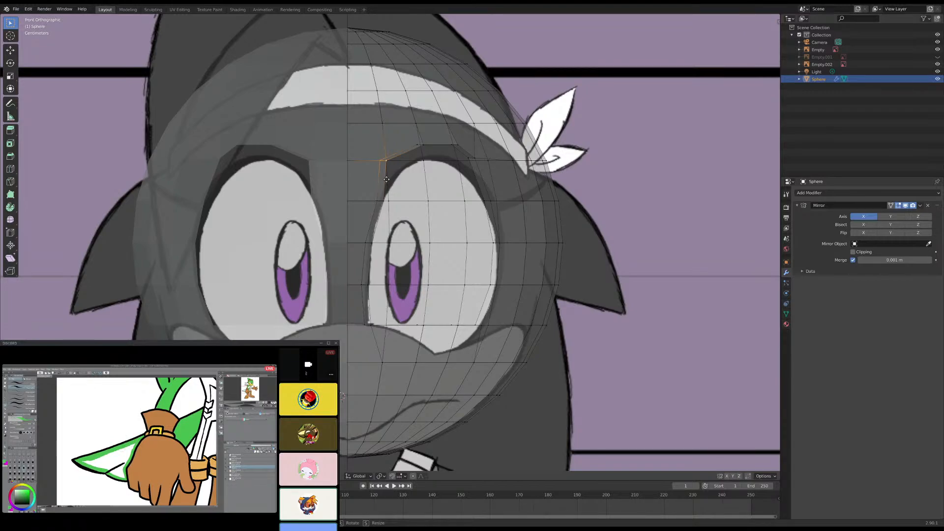
key(x)
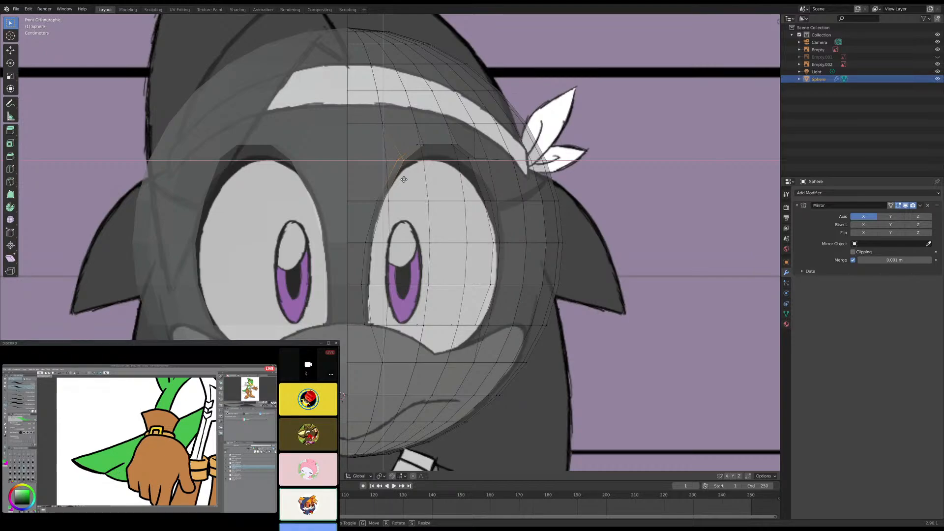
click(404, 179)
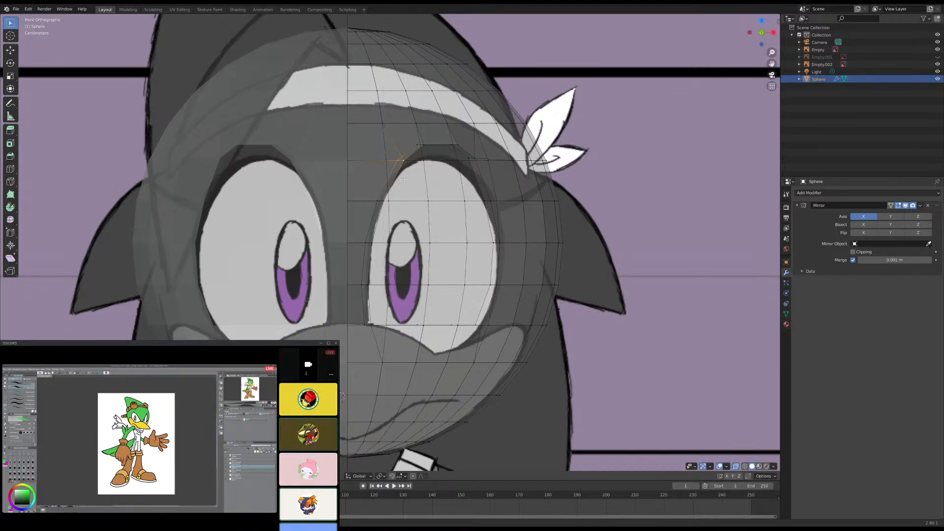
- Lower the inner of the eye opening's two top vertices onto the reference eye outline, keeping its depth unchanged
middle_drag(404, 179, 371, 352)
key(KP_1)
scroll(388, 217, up, 3)
click(393, 135)
shift+click(382, 131)
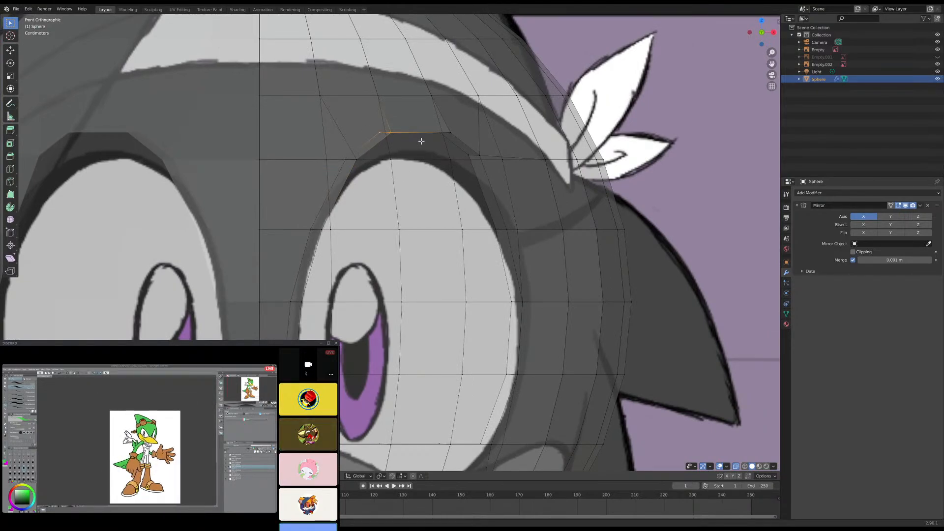
key(g)
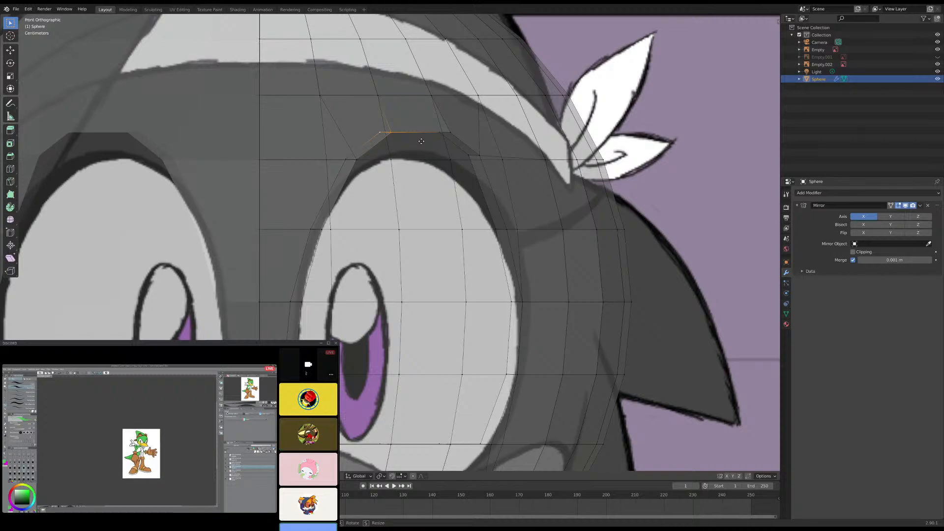
key(x)
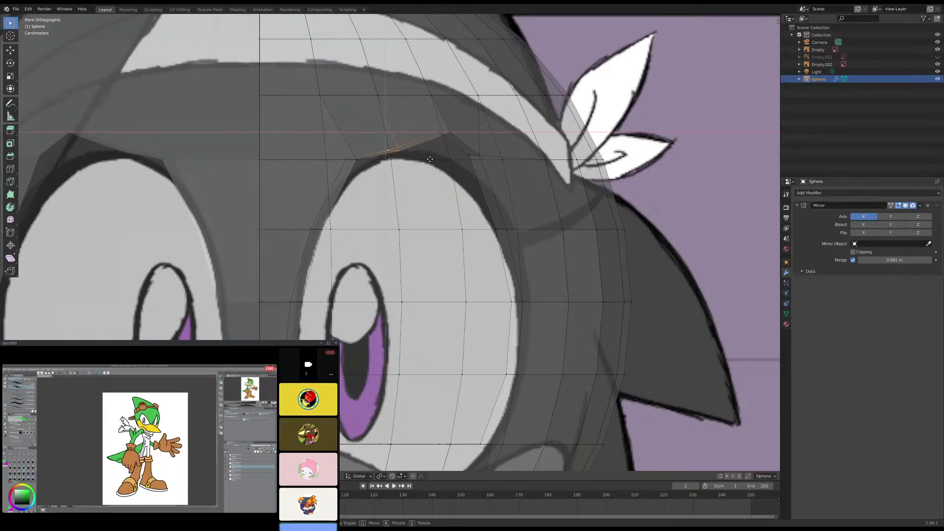
click(429, 158)
- Lower the outer top vertex of the eye opening to the reference eye outline, with movement along Y locked
click(442, 133)
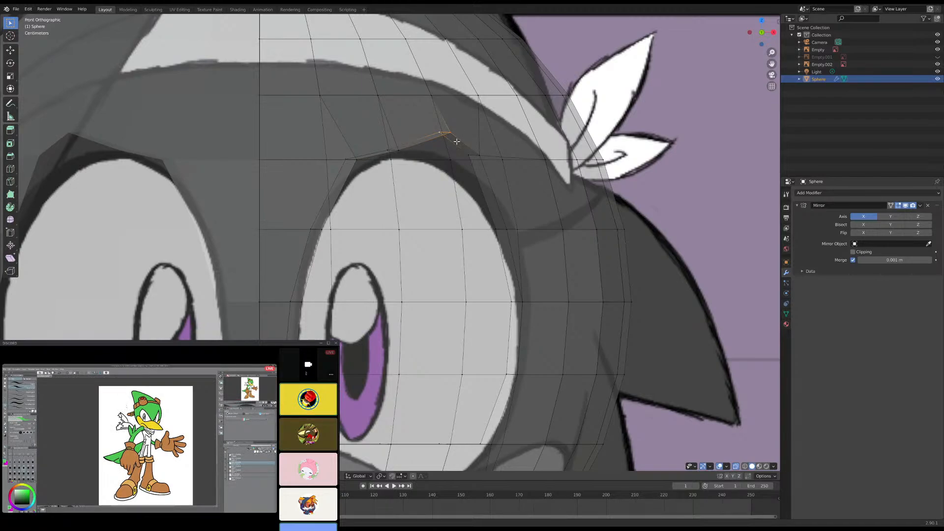
key(g)
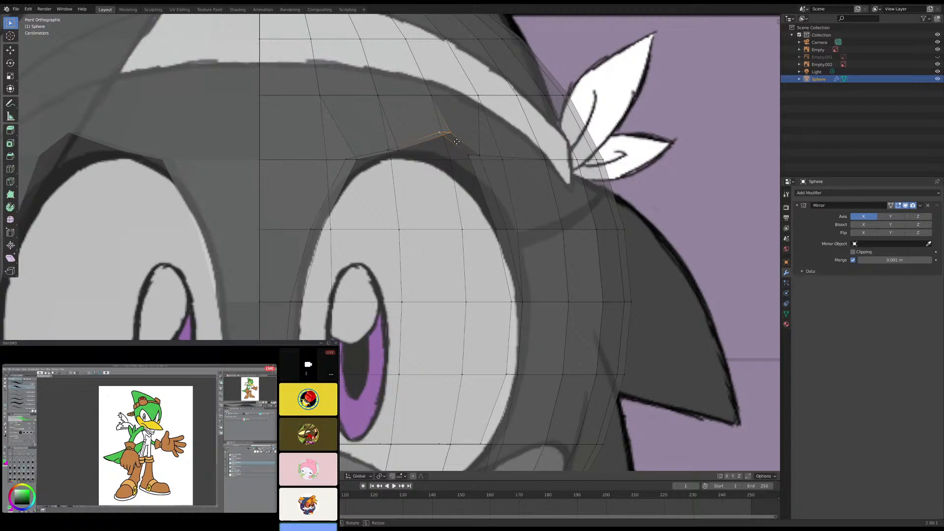
key(shift+y)
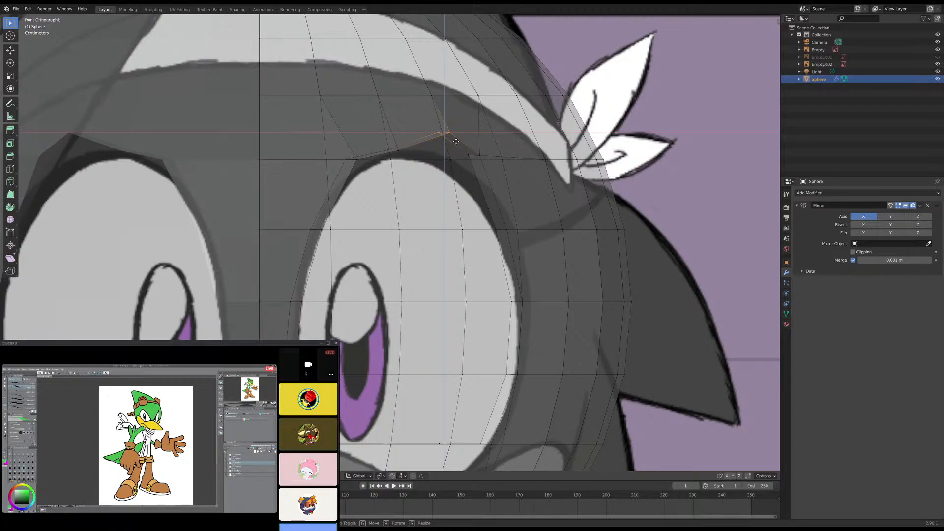
click(469, 155)
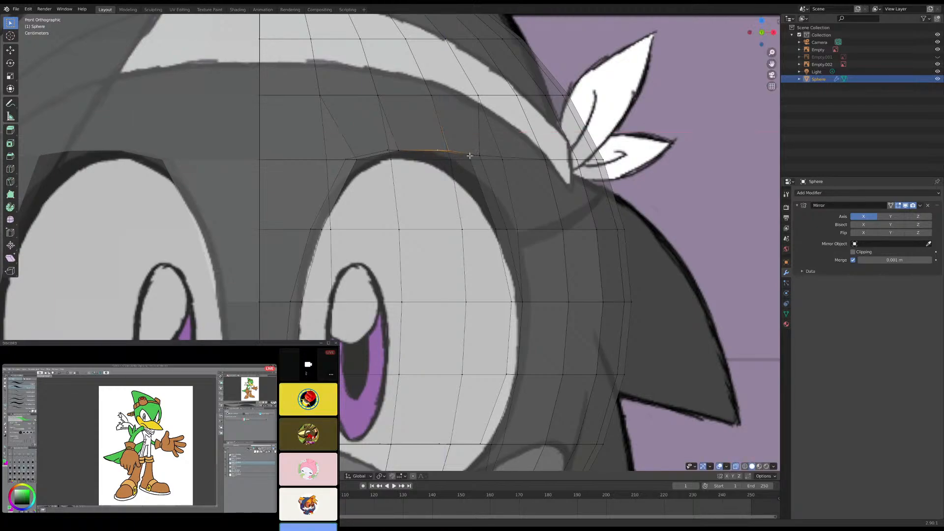
- Move the eye opening's upper outer corner vertex down and slightly outward to follow the reference outline, with Y locked
click(473, 158)
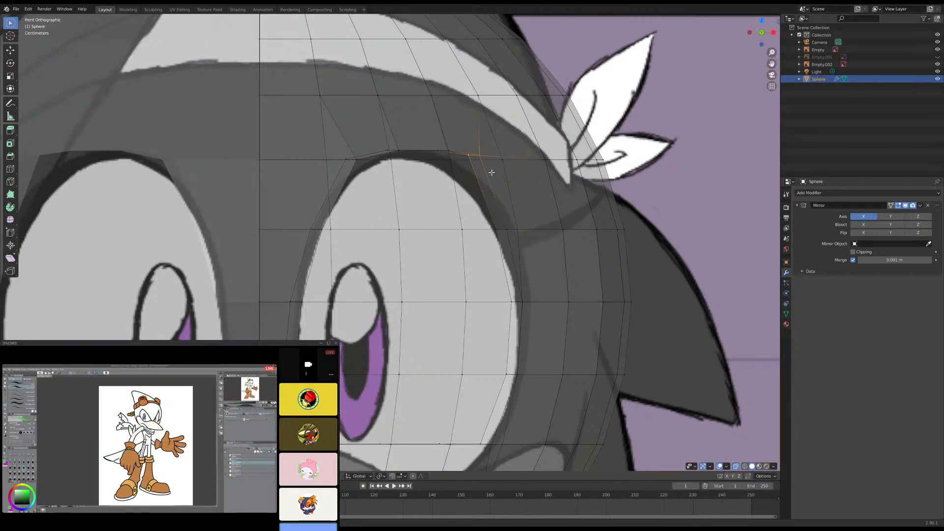
key(g)
key(x)
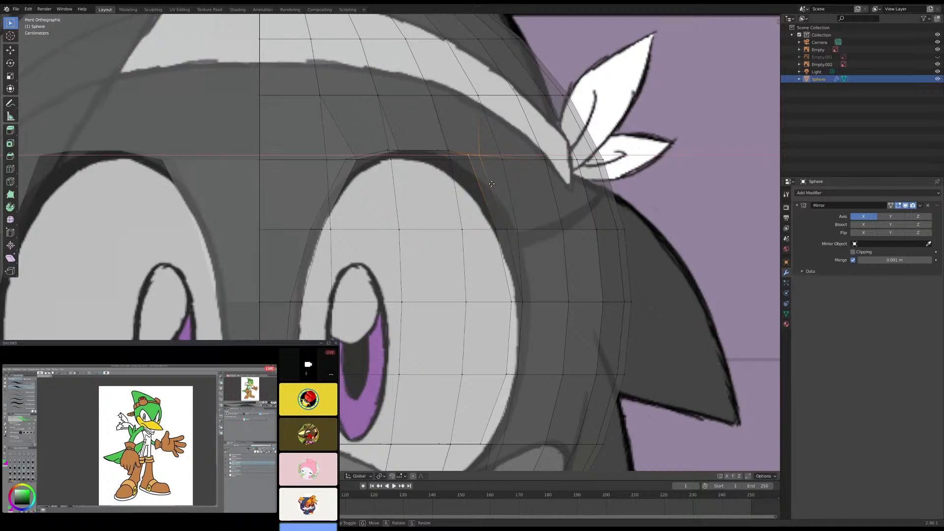
click(491, 179)
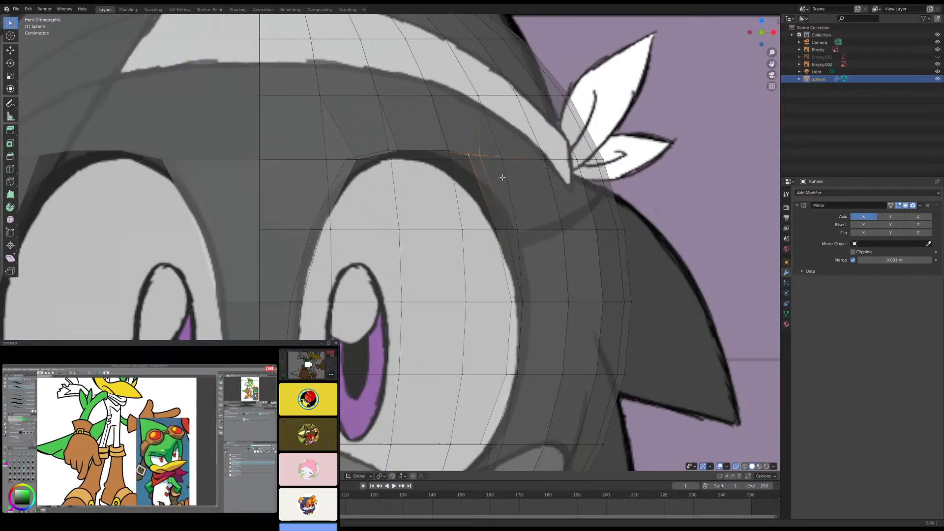
key(g)
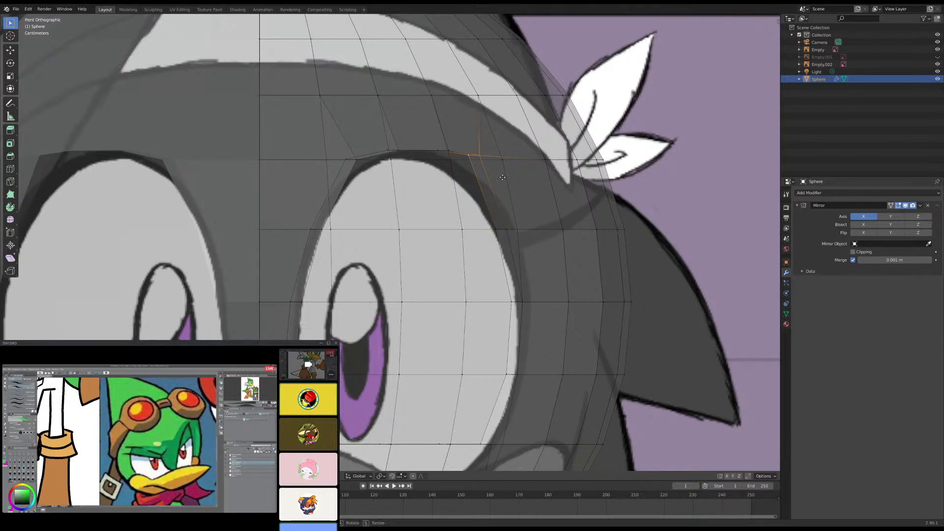
key(shift+y)
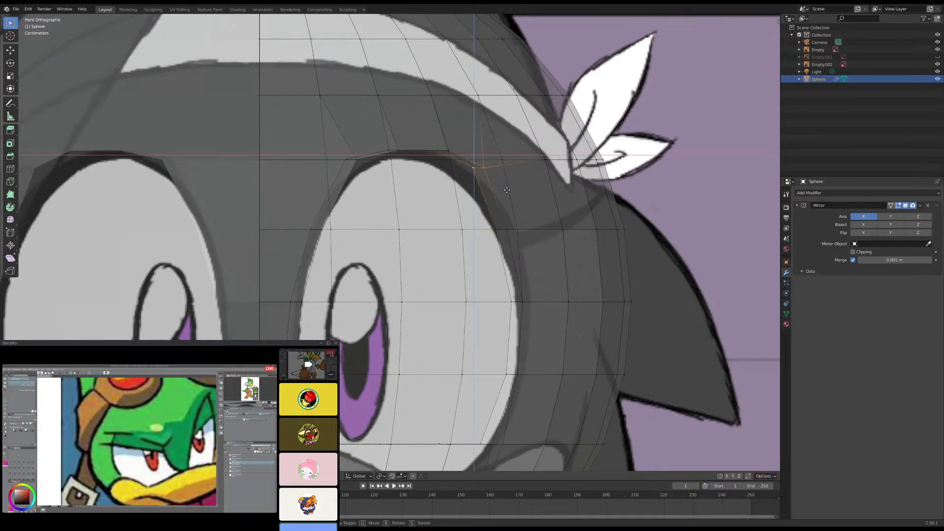
click(507, 190)
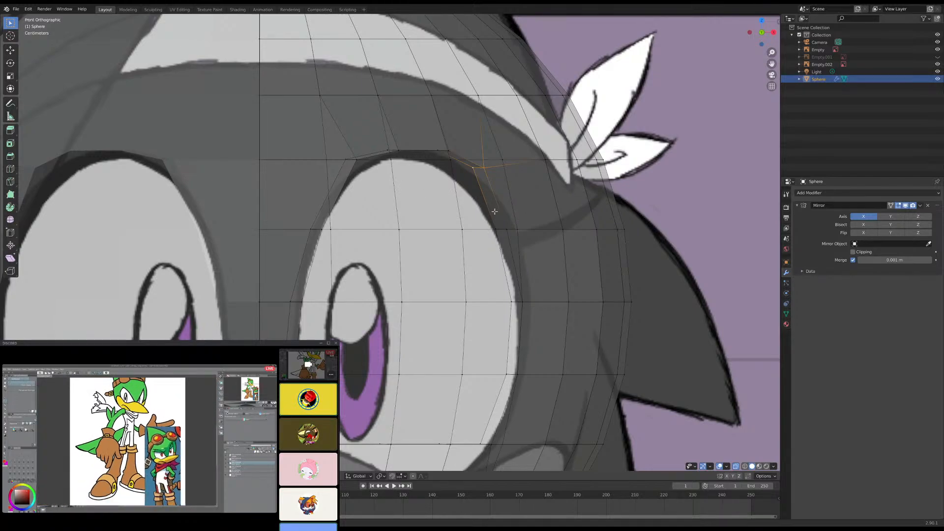
- Examine the eye opening's outer side from perspective, right and front views, comparing see-through and solid display
middle_drag(526, 235, 521, 236)
scroll(520, 237, up, 8)
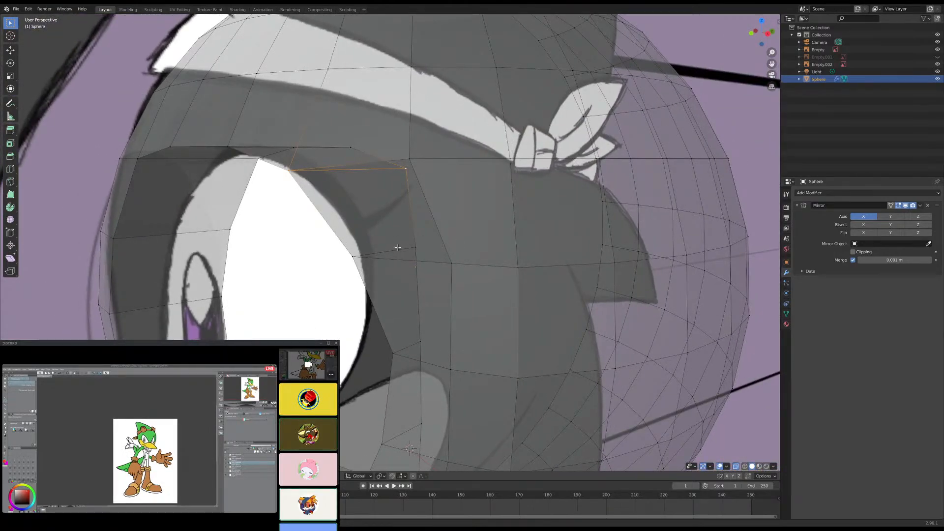
click(411, 243)
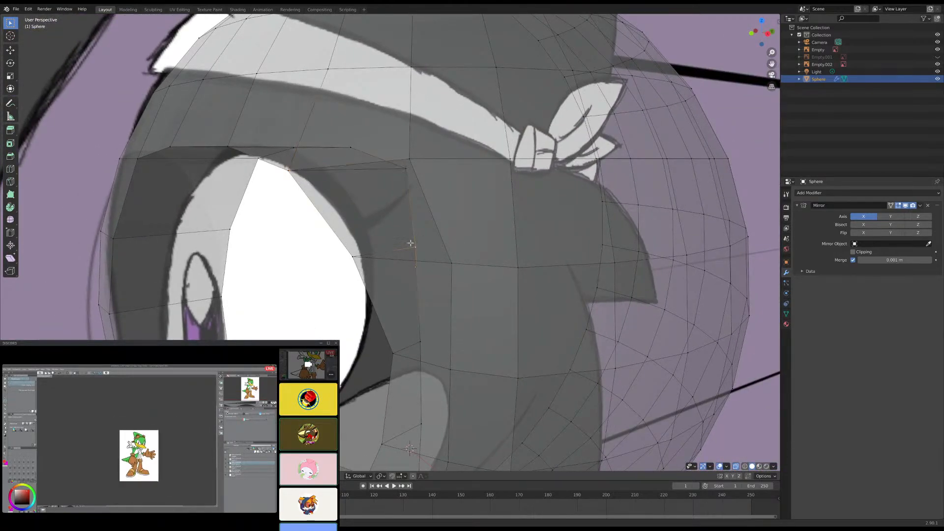
middle_drag(411, 243, 373, 251)
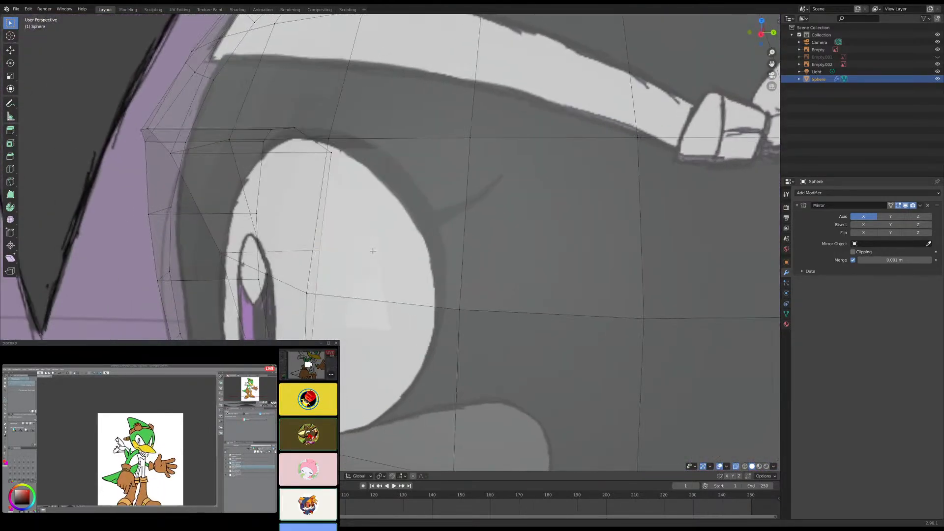
key(KP_3)
scroll(349, 231, down, 5)
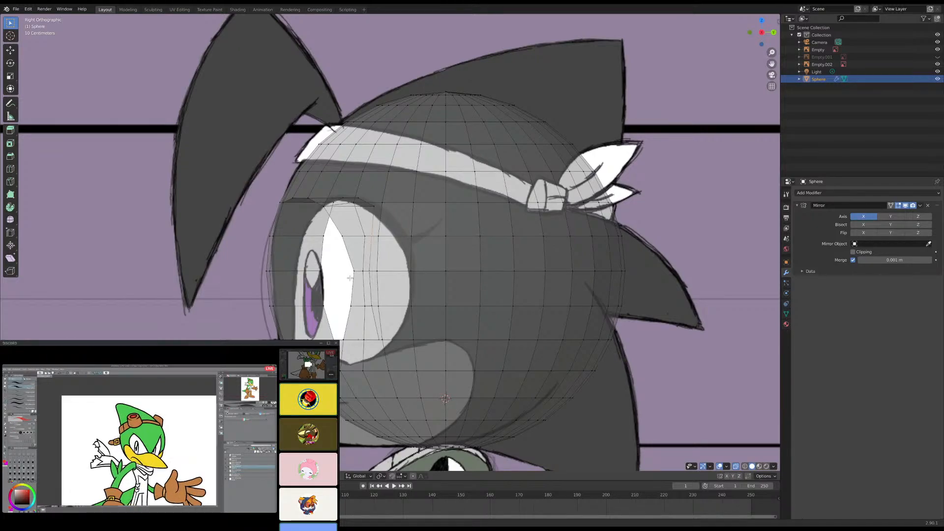
key(KP_1)
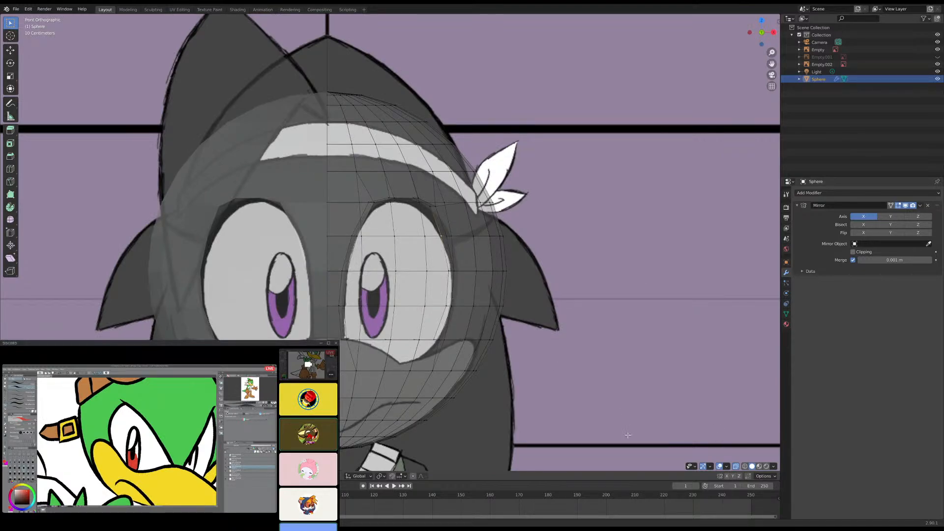
click(736, 467)
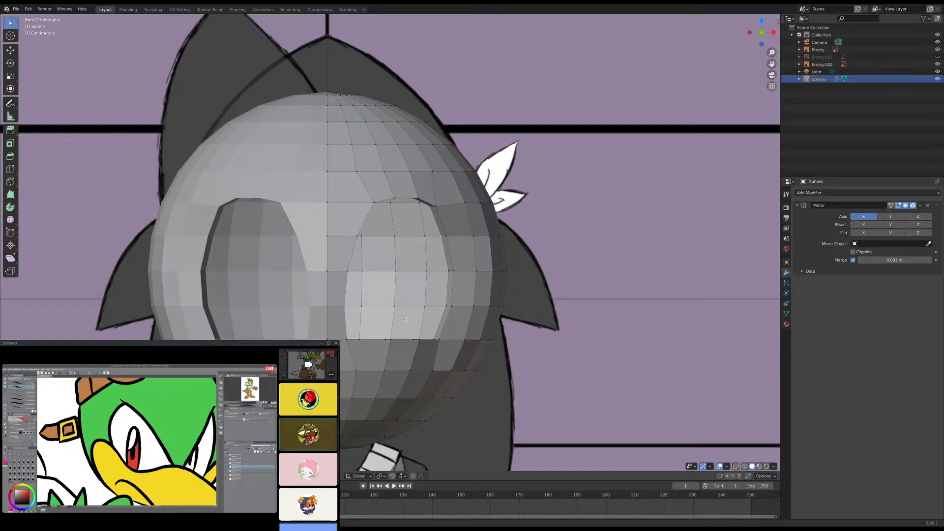
middle_drag(359, 294, 337, 282)
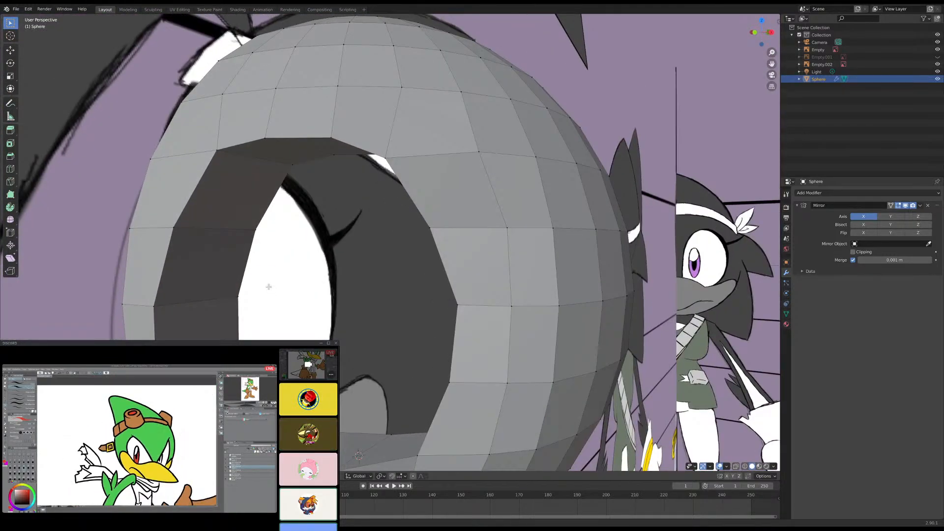
middle_drag(267, 285, 355, 304)
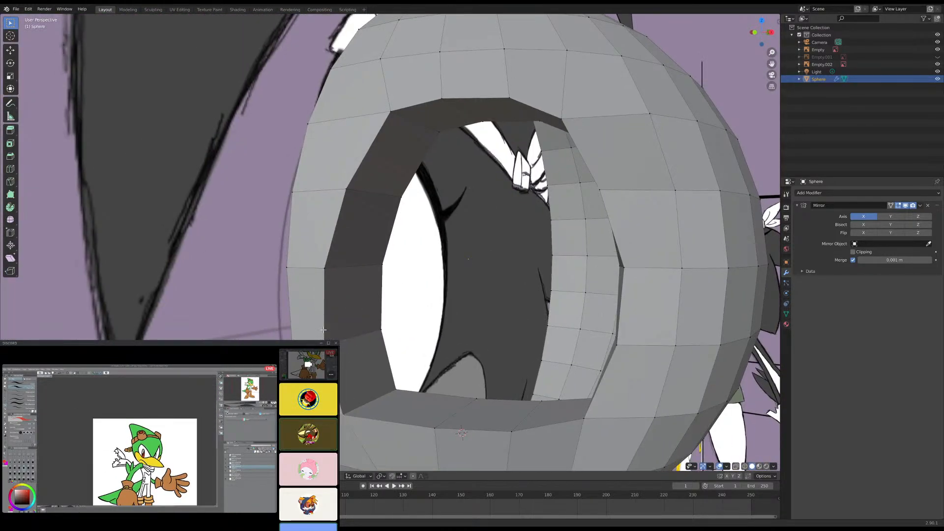
- Select the front and rear rim vertices along the eye socket's inner side wall and check them from the front
shift+click(394, 112)
shift+click(437, 132)
shift+click(401, 196)
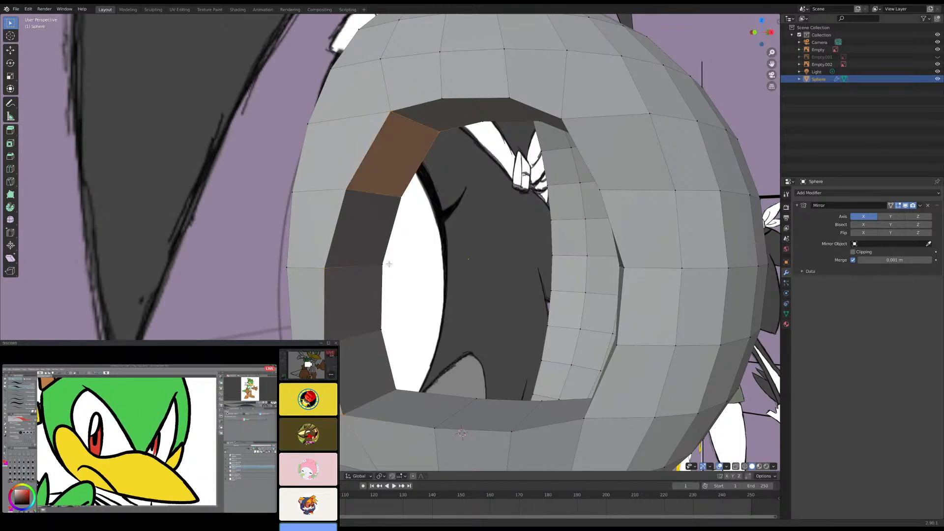
shift+click(381, 265)
shift+click(381, 331)
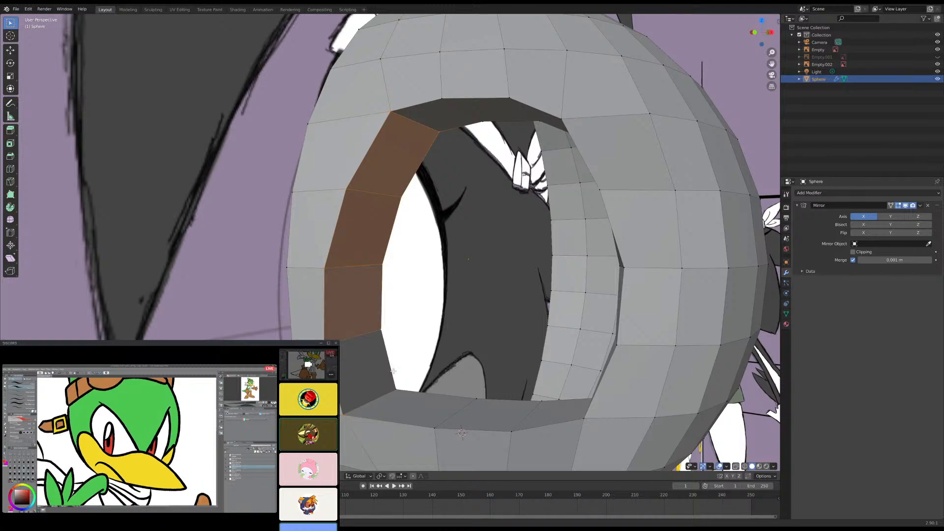
shift+click(396, 389)
key(KP_5)
key(KP_1)
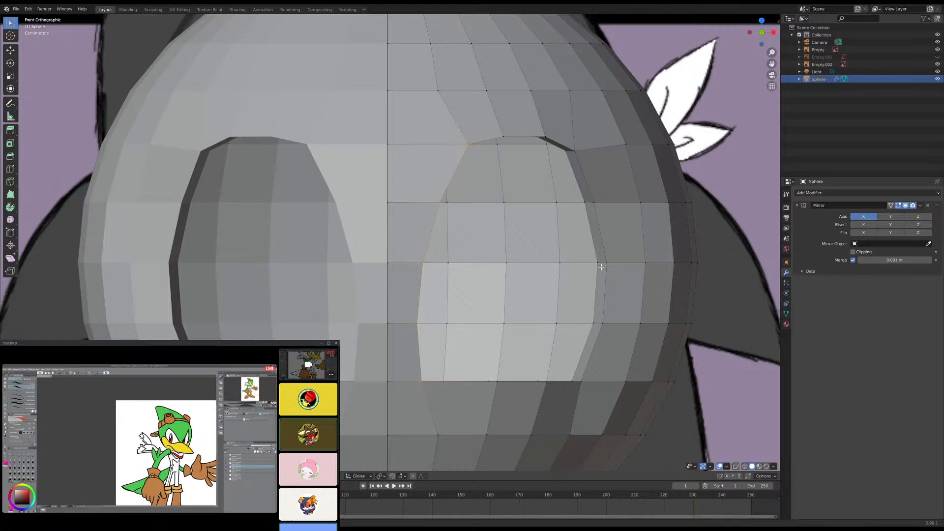
- Slide the vertex column on the head's side, just behind the eye socket's outer rim, backward along its edges
scroll(604, 256, down, 2)
middle_drag(605, 256, 519, 301)
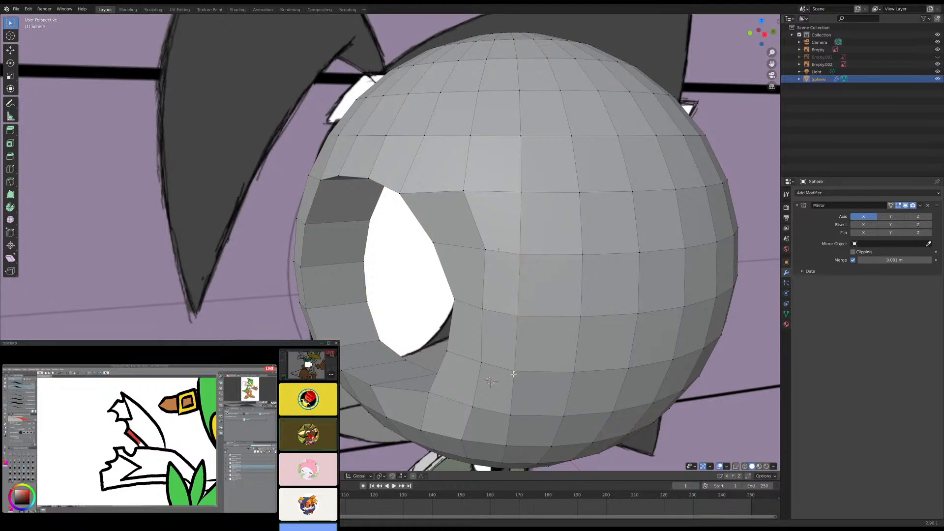
middle_drag(538, 304, 485, 277)
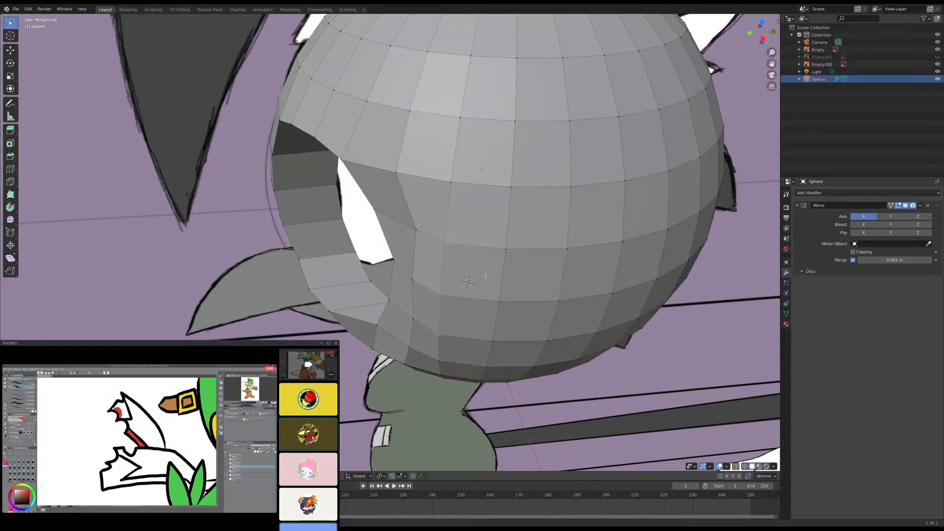
key(g)
key(g)
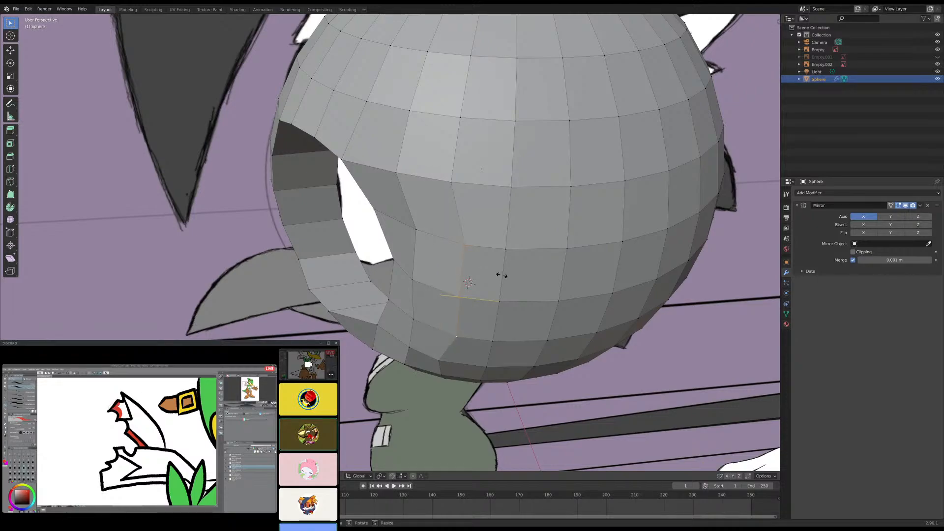
click(475, 309)
middle_drag(438, 358, 493, 301)
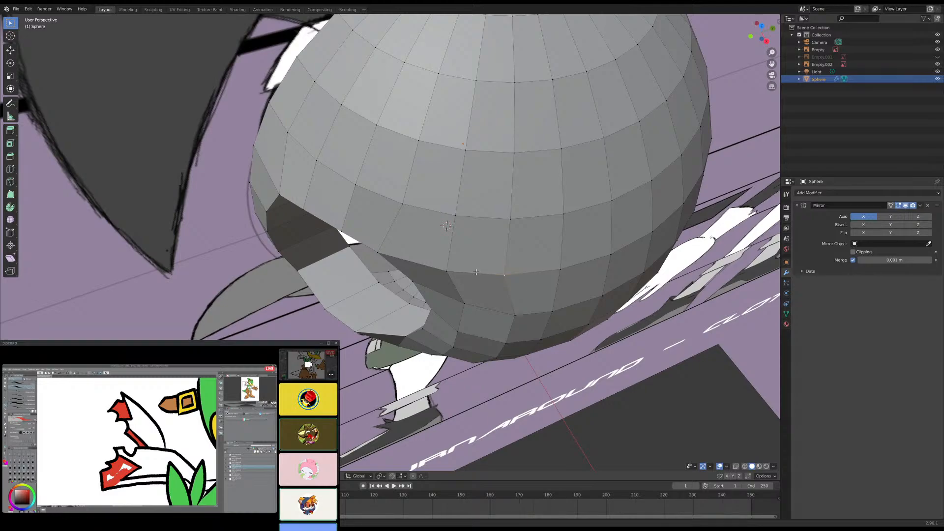
middle_drag(508, 295, 497, 254)
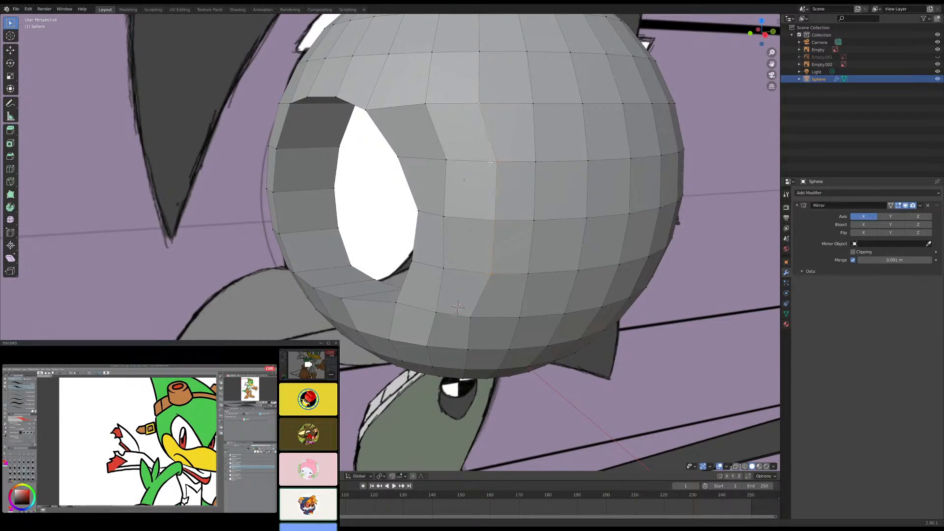
- Slide the same column farther back in the right view, and shift the middle vertex of the column behind it back along Y
key(KP_3)
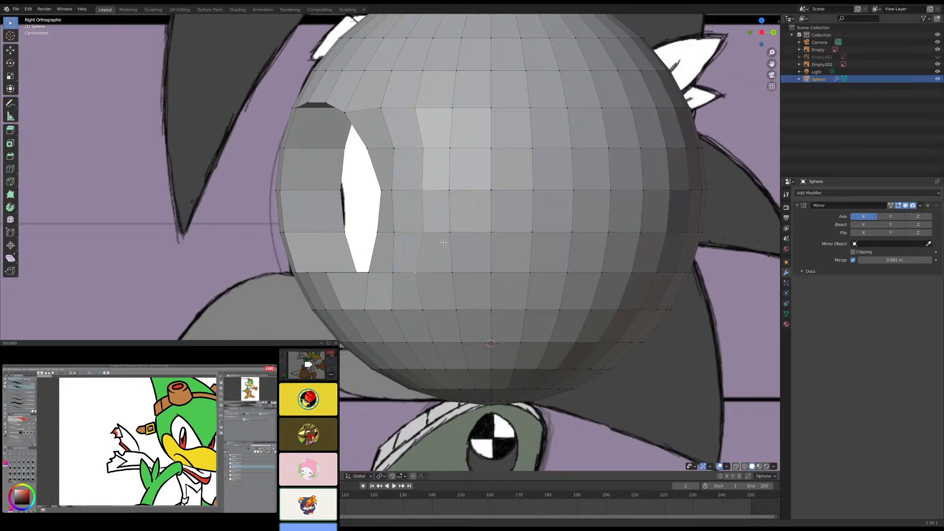
key(g)
key(g)
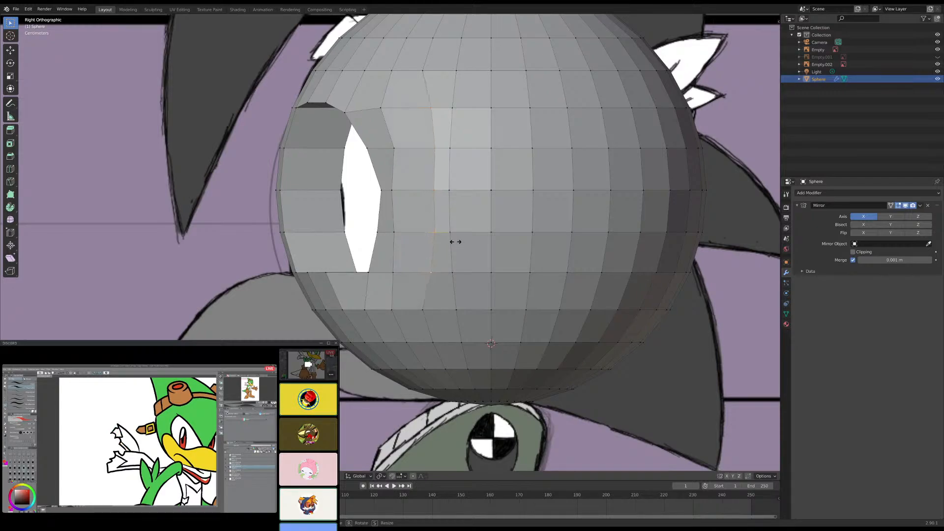
click(456, 243)
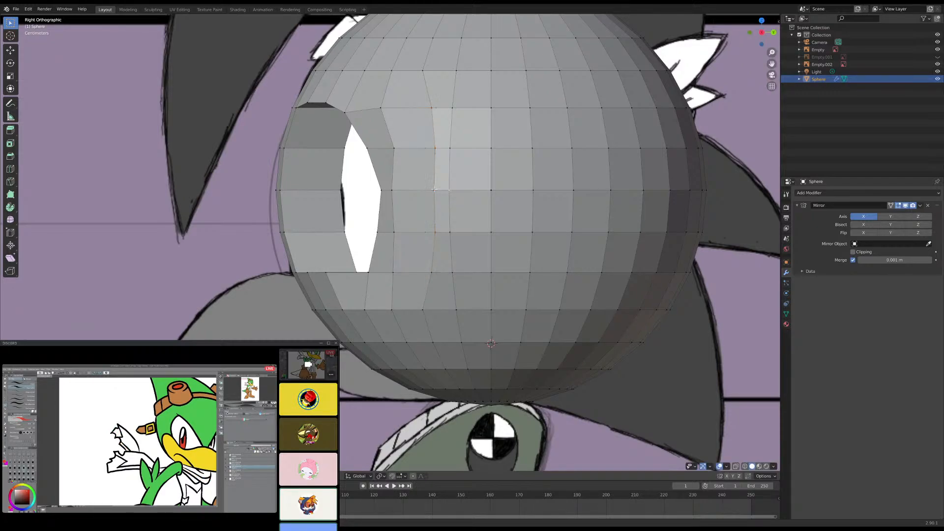
key(g)
key(y)
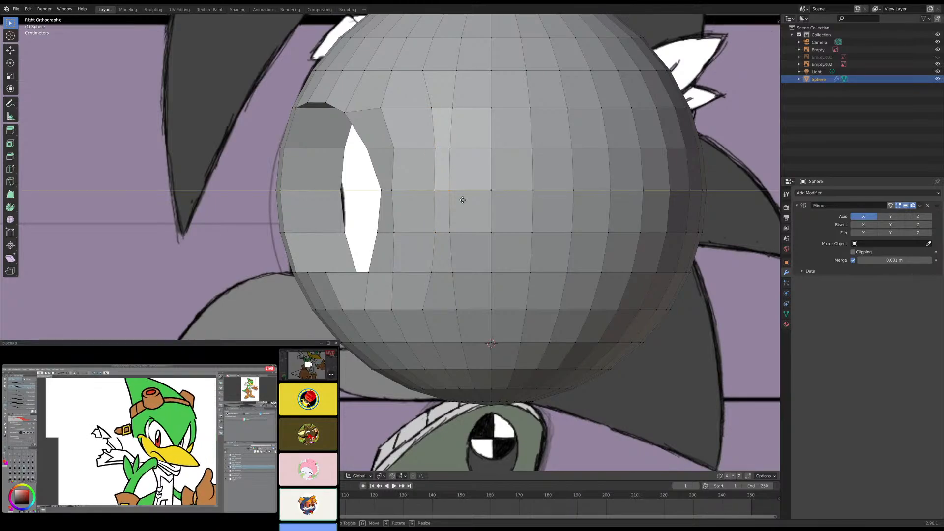
click(468, 202)
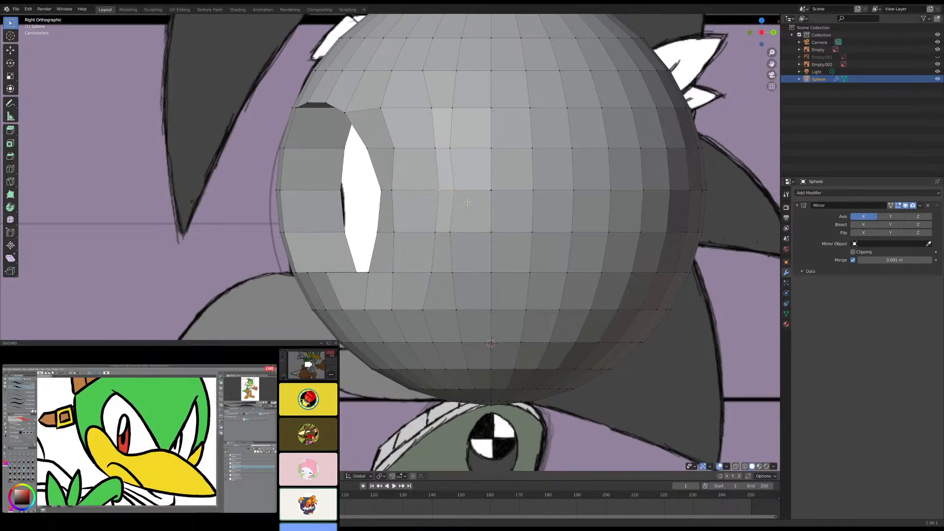
- Move the middle, lower and upper vertices of the eye opening's outer rim slightly back along Y in the right view
key(g)
key(y)
click(407, 193)
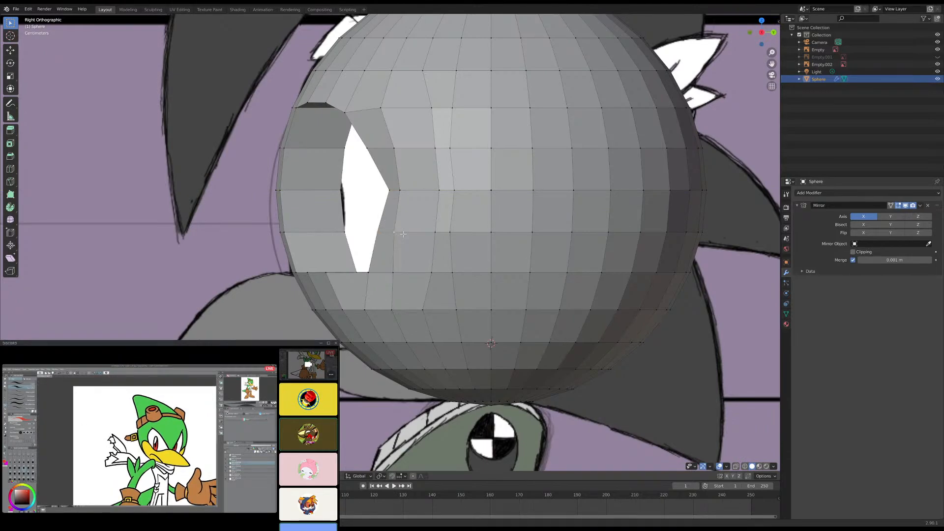
key(g)
key(y)
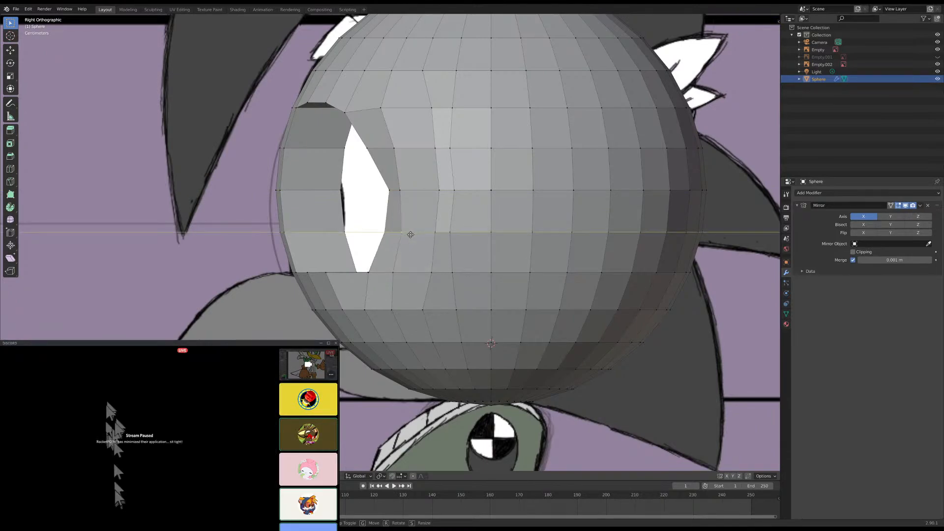
click(415, 233)
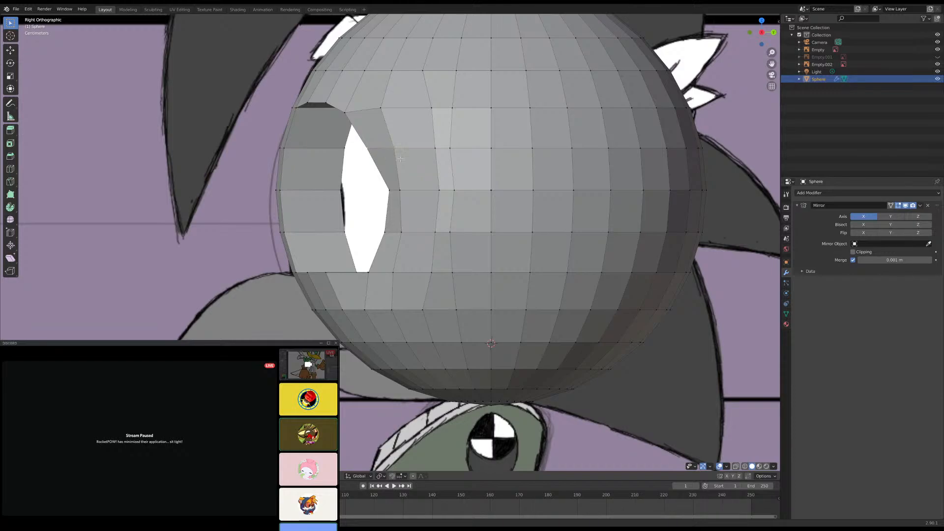
key(g)
key(y)
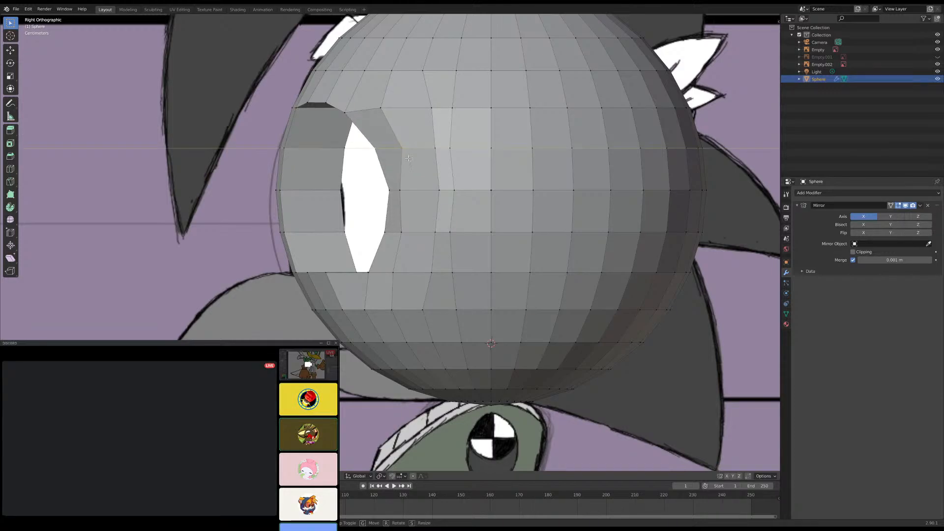
click(408, 159)
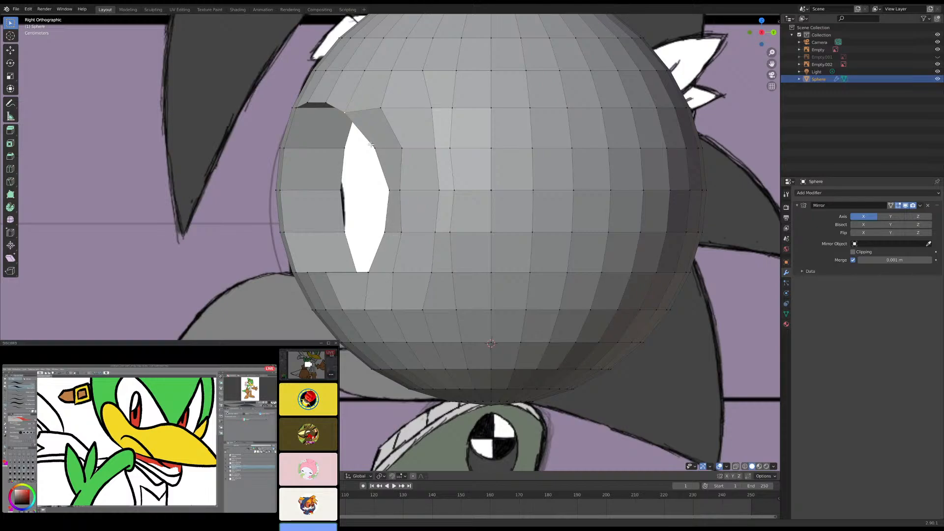
- Move the two vertices on the eye opening's bottom rim near its outer corner back along Y
middle_drag(377, 153, 468, 235)
scroll(428, 170, up, 4)
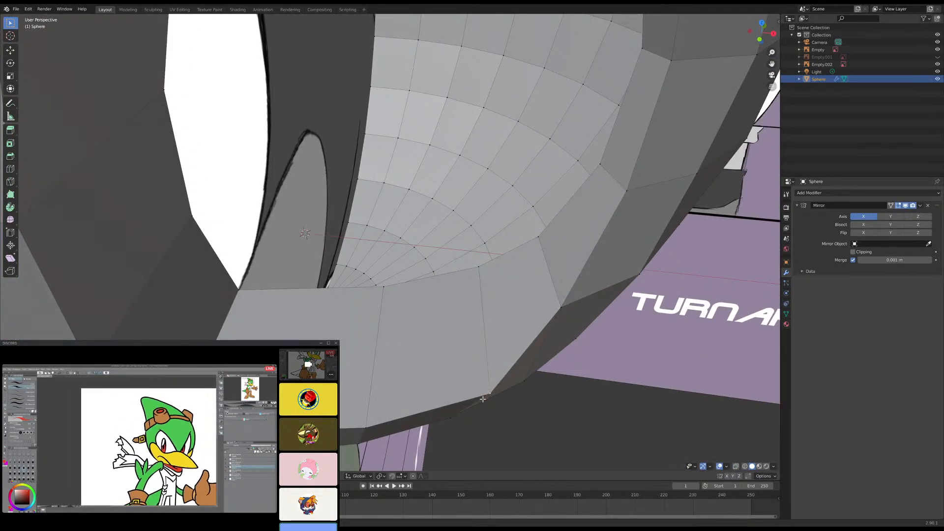
key(g)
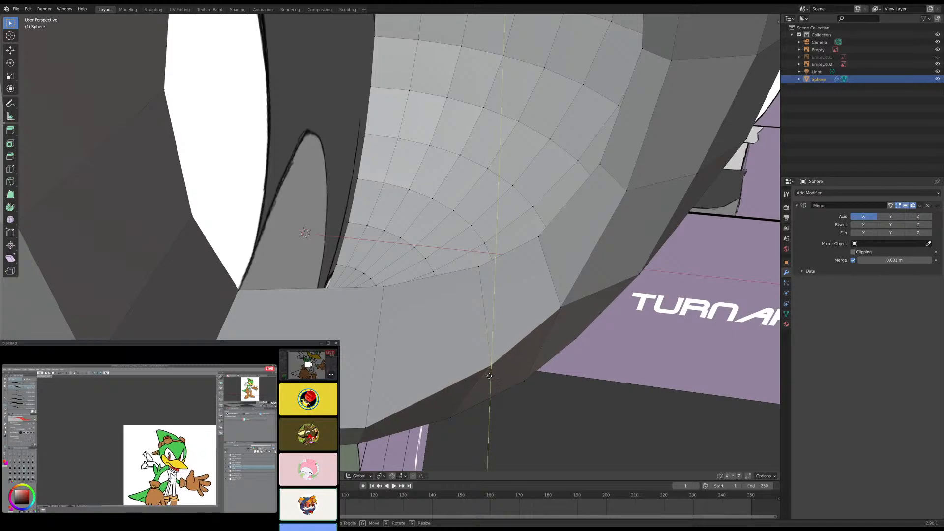
click(483, 372)
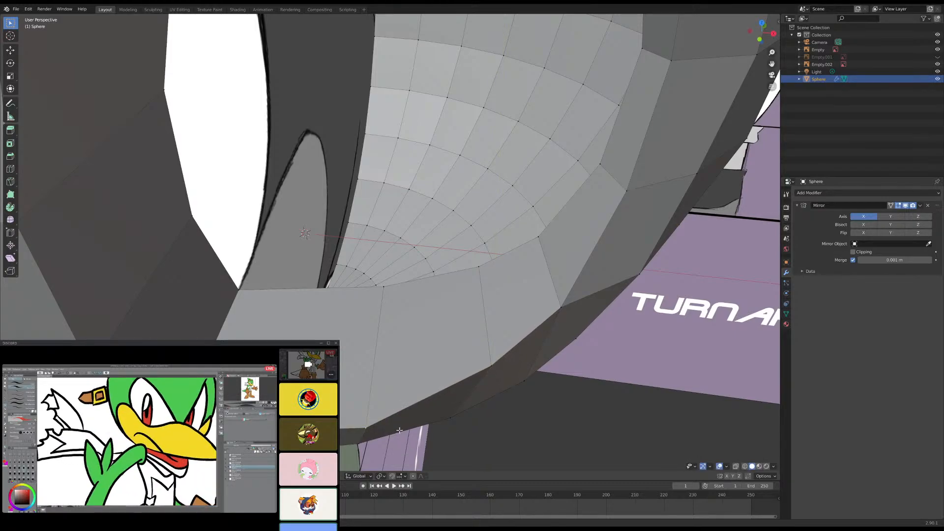
key(g)
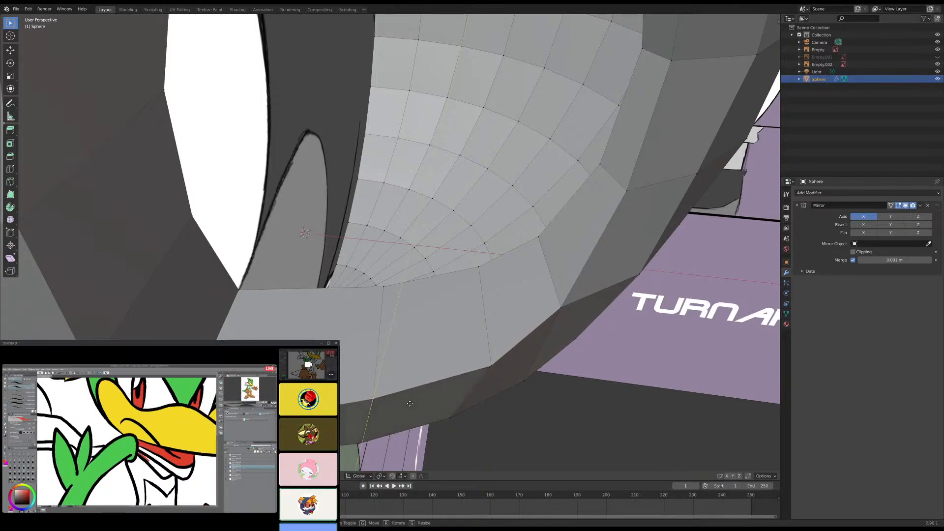
click(408, 406)
- Readjust the eye opening's lower outer corner vertex along Y to even out the bottom rim
scroll(392, 391, down, 5)
middle_drag(392, 391, 409, 363)
scroll(430, 298, up, 3)
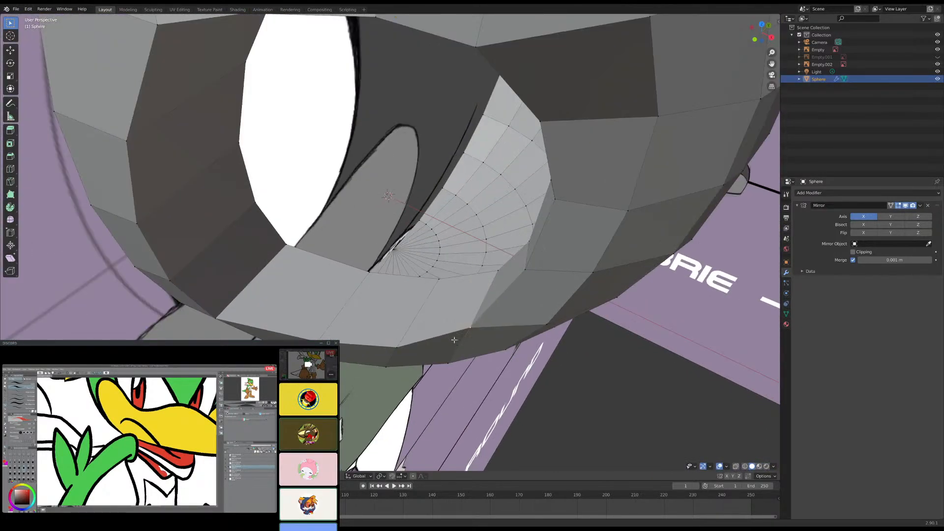
key(g)
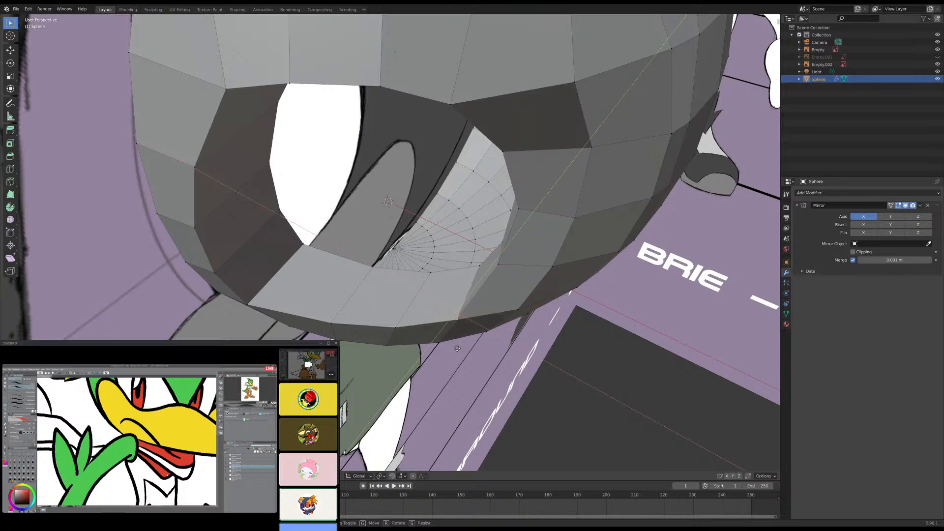
click(450, 343)
- Move the eye opening's upper outer corner vertex slightly back along Y in the right view
scroll(448, 341, down, 4)
middle_drag(448, 344, 448, 257)
middle_drag(440, 330, 436, 311)
middle_drag(453, 262, 419, 166)
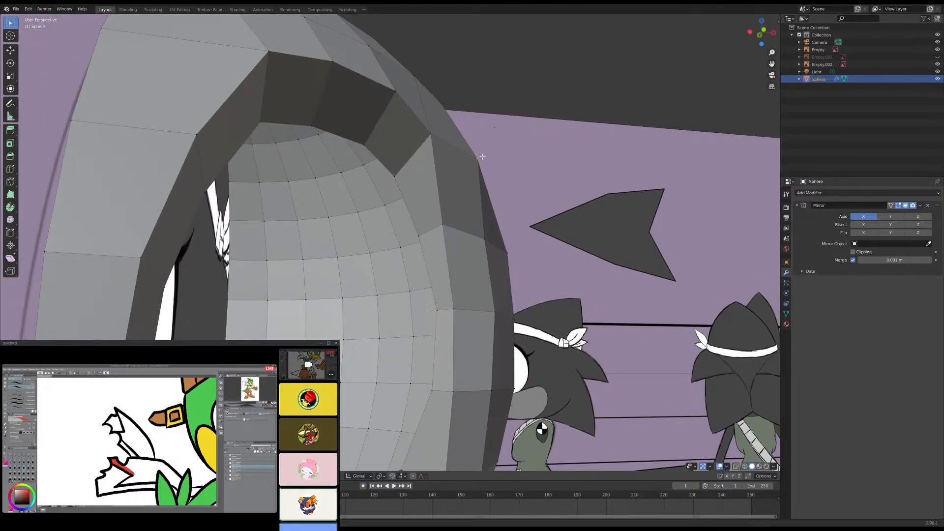
key(KP_3)
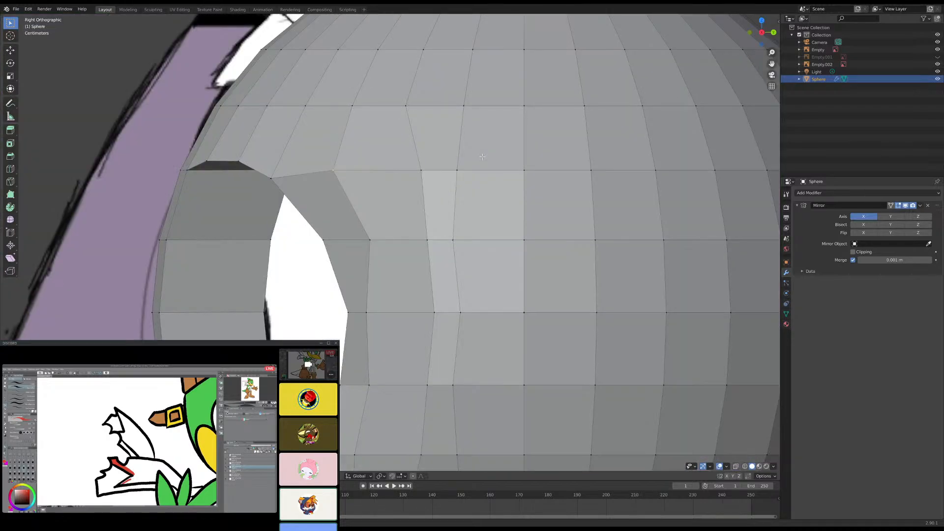
key(g)
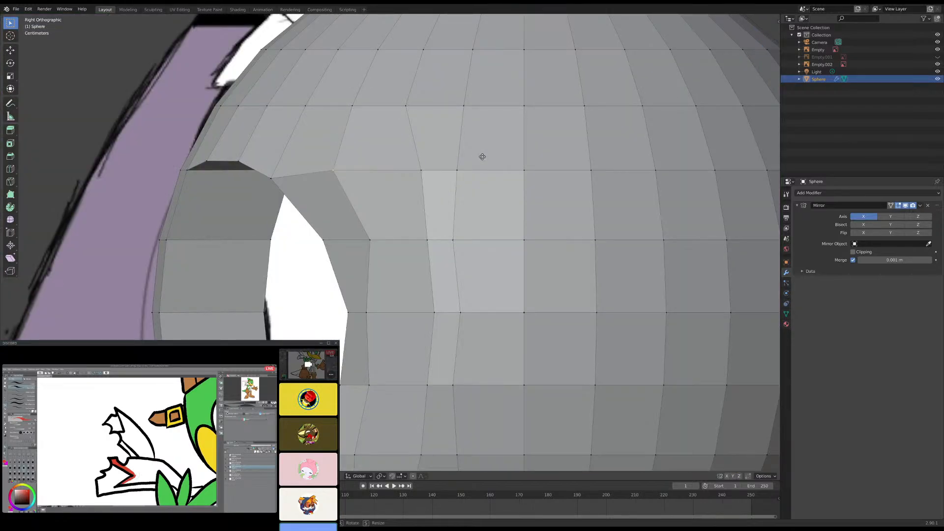
key(y)
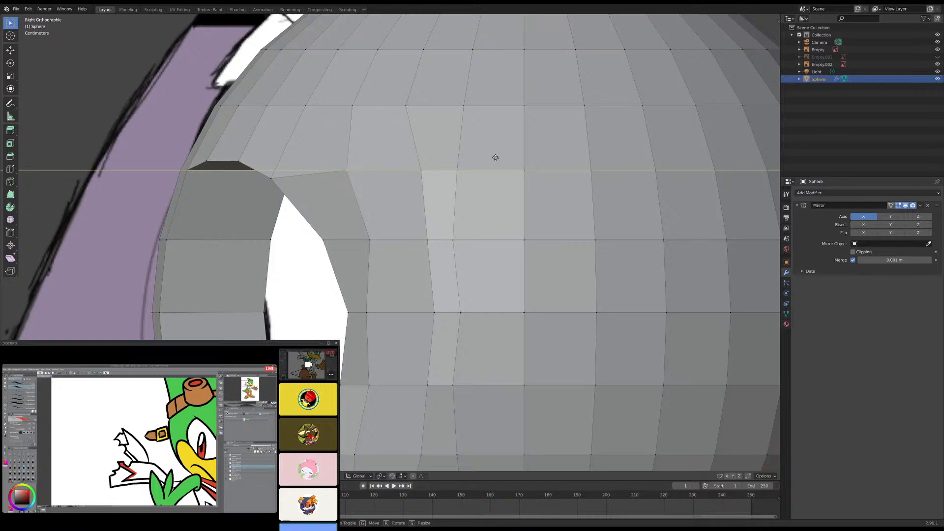
click(496, 157)
- Turn on see-through display and move the lower vertex of the eye's inner front rim back along Y toward the reference outline
scroll(396, 258, down, 4)
scroll(396, 258, up, 2)
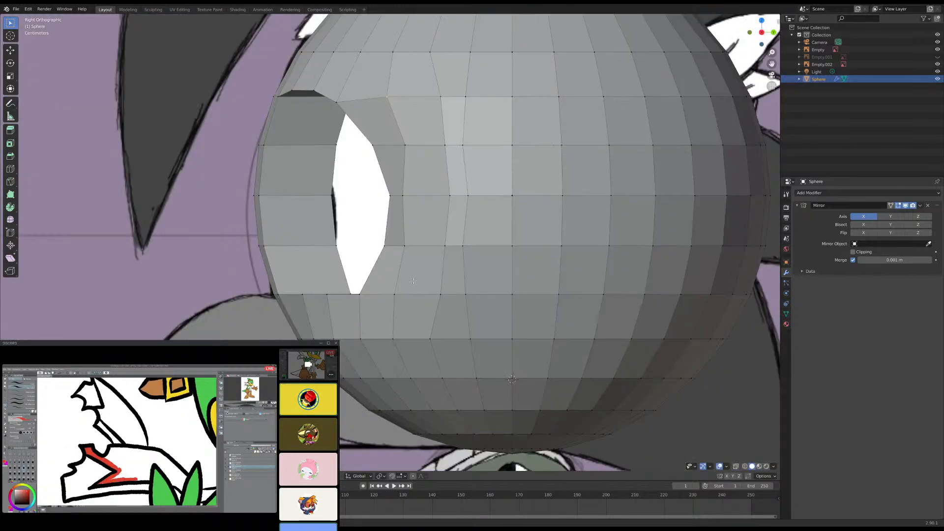
shift+middle_drag(372, 241, 412, 229)
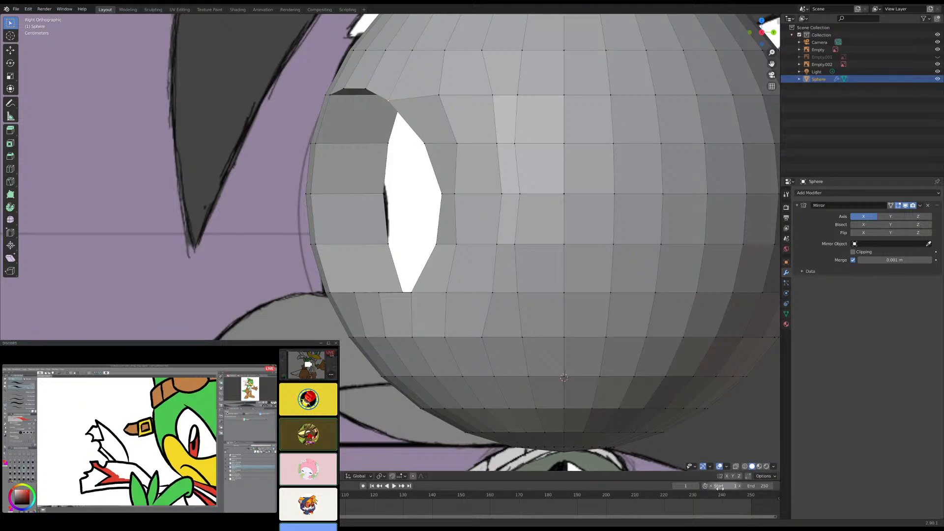
key(alt+z)
scroll(402, 291, up, 1)
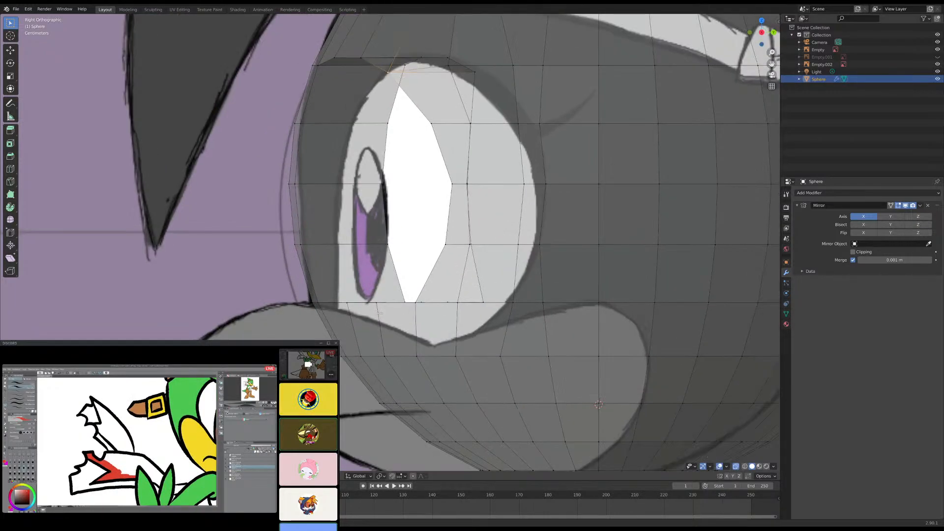
middle_drag(403, 291, 322, 240)
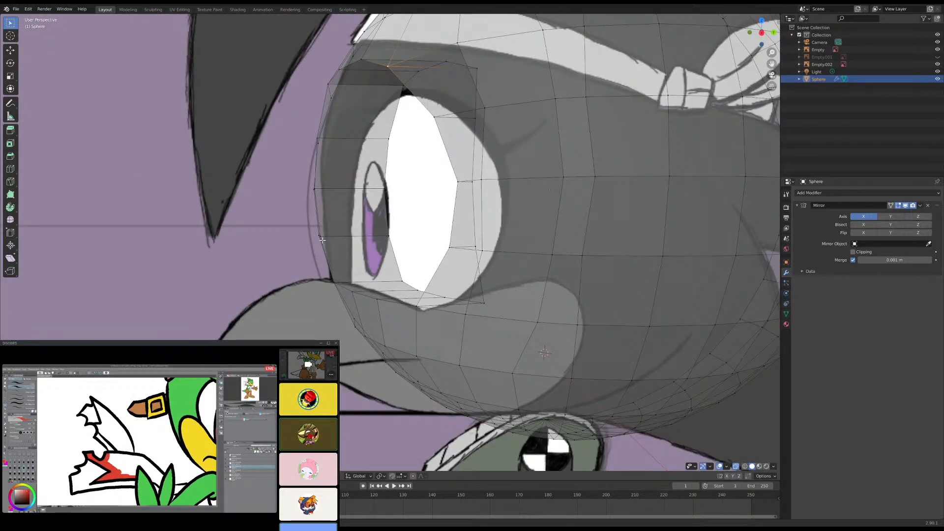
click(322, 240)
click(323, 237)
key(KP_3)
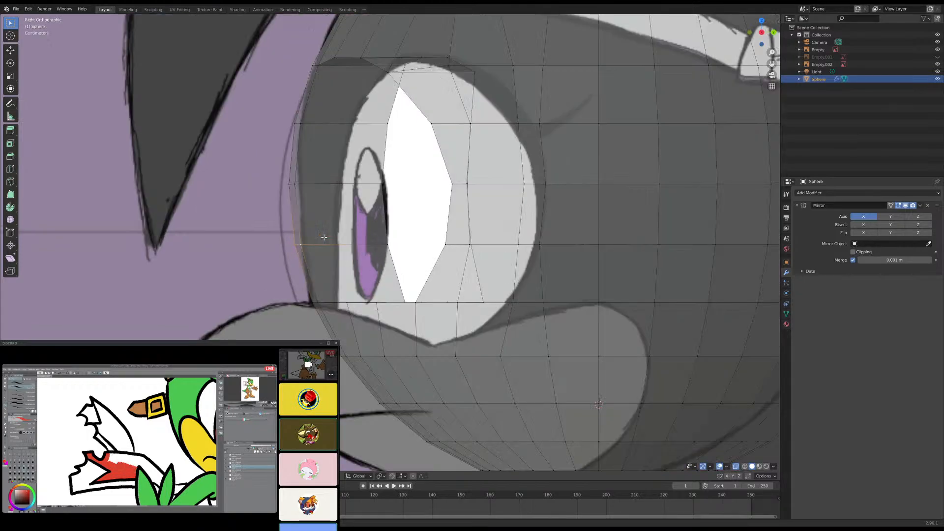
scroll(322, 238, up, 2)
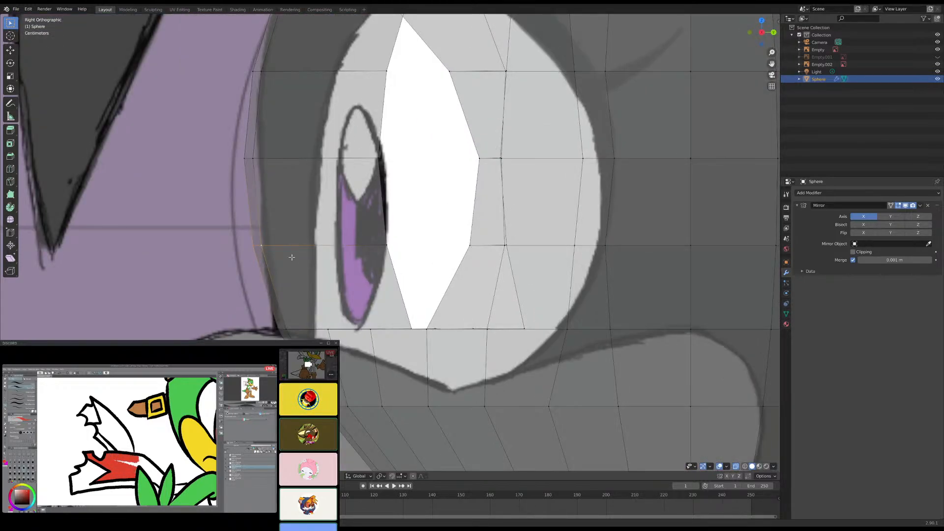
key(g)
key(y)
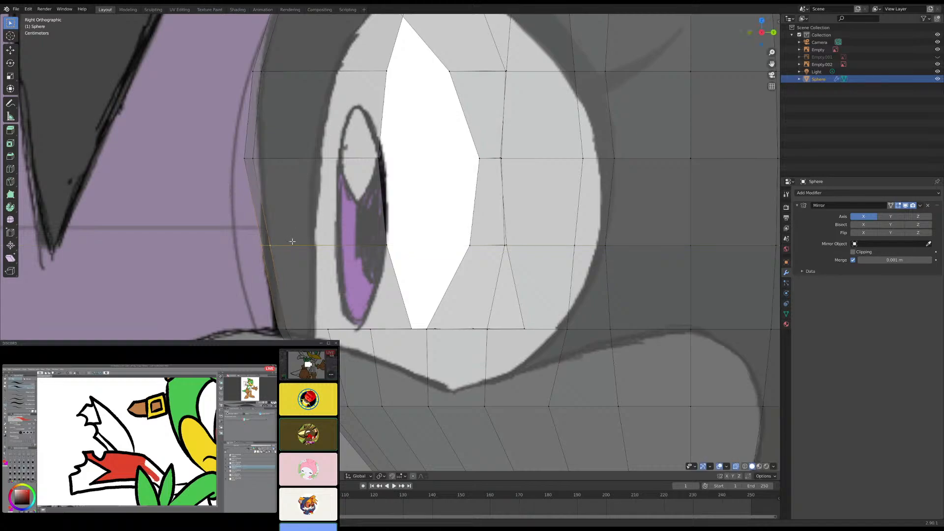
- Move the two front profile vertices beside the upper half of the eye back along Y to the reference head outline
click(245, 157)
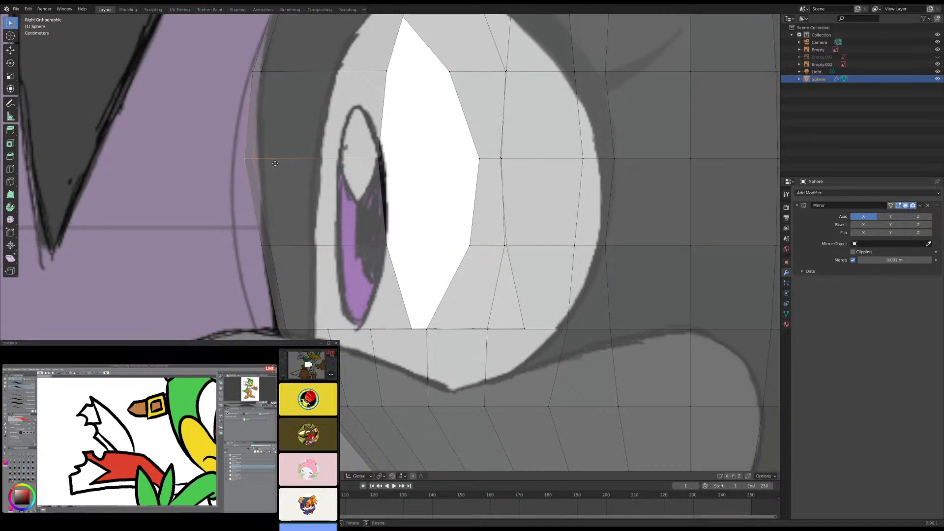
key(g)
key(y)
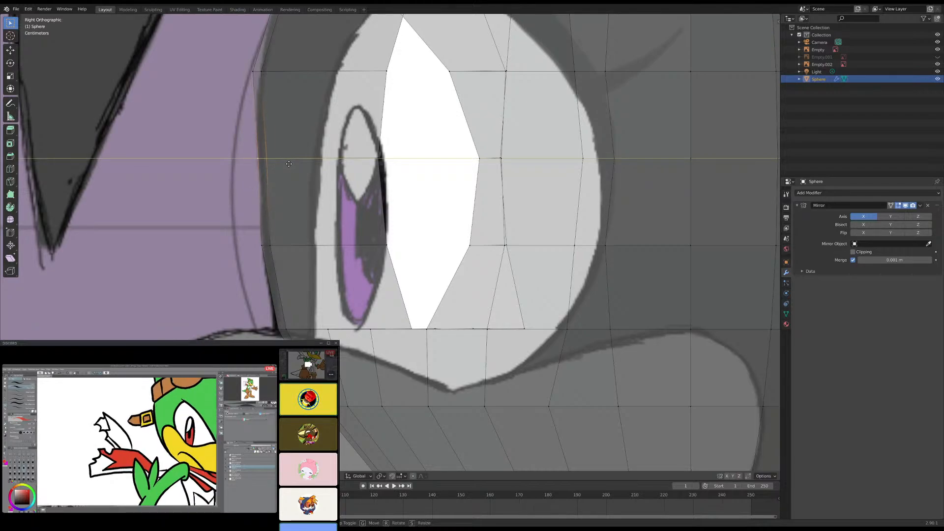
click(289, 164)
shift+middle_drag(271, 133, 270, 210)
click(257, 146)
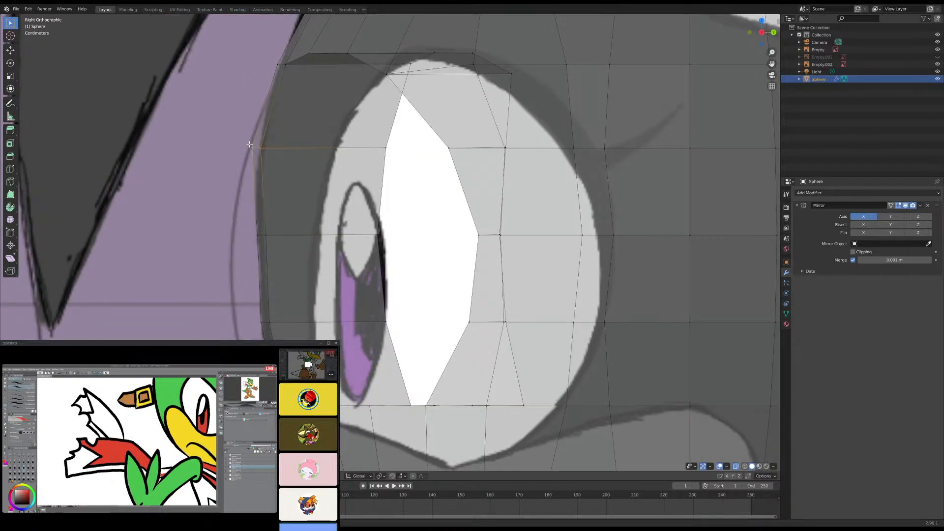
key(g)
key(y)
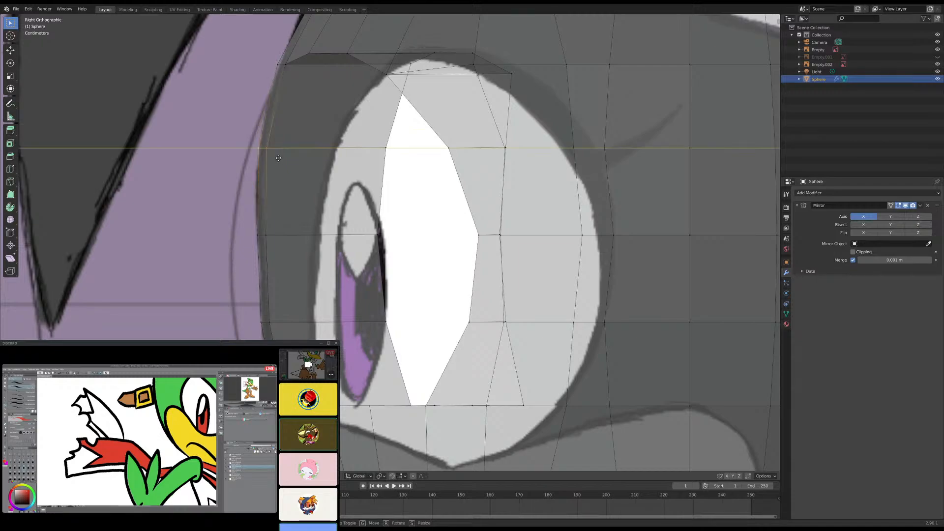
click(280, 158)
- Move the front profile vertex level with the eye's lower edge forward along Y onto the reference face outline
scroll(291, 157, down, 5)
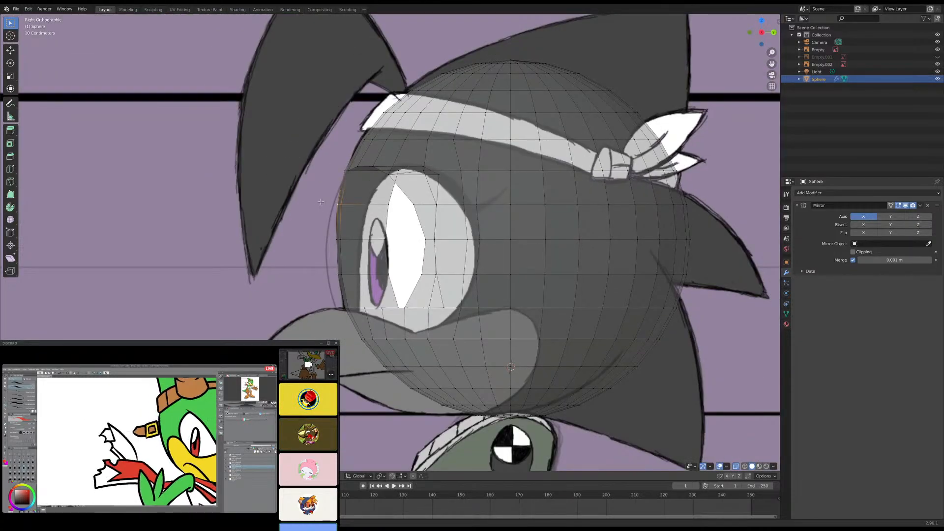
scroll(358, 249, up, 3)
scroll(362, 252, up, 2)
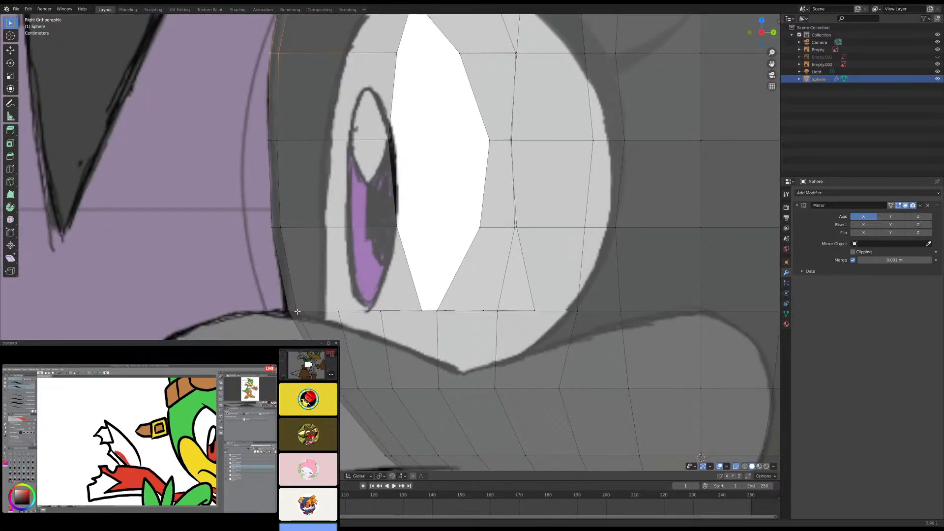
click(294, 309)
shift+click(289, 310)
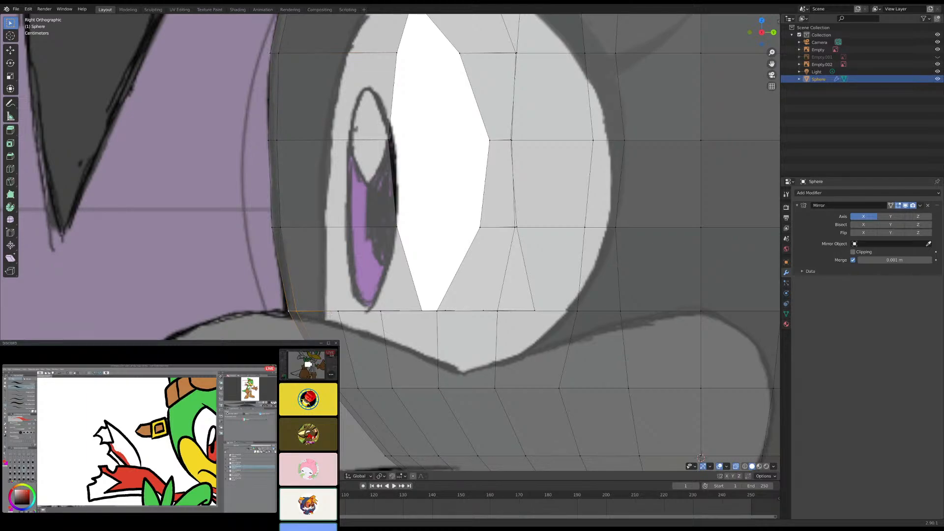
key(g)
key(y)
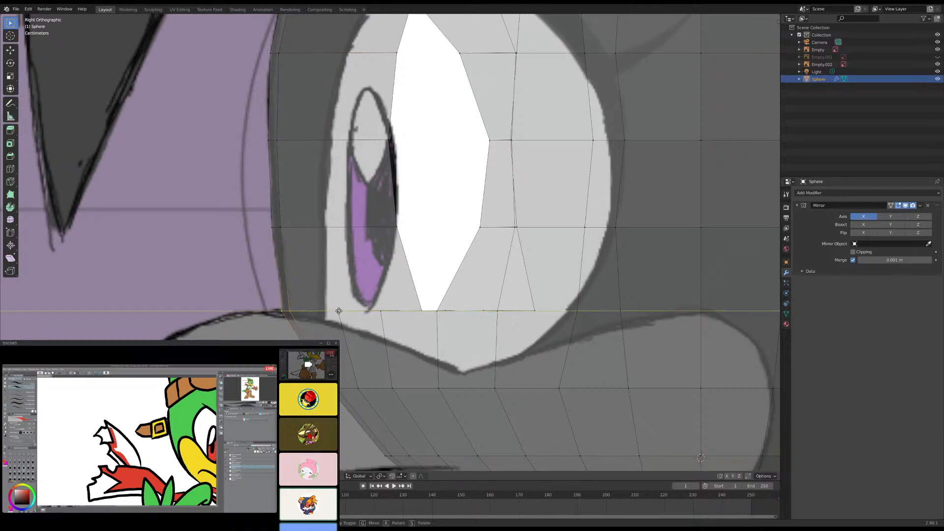
click(338, 310)
scroll(350, 257, down, 4)
scroll(350, 258, up, 4)
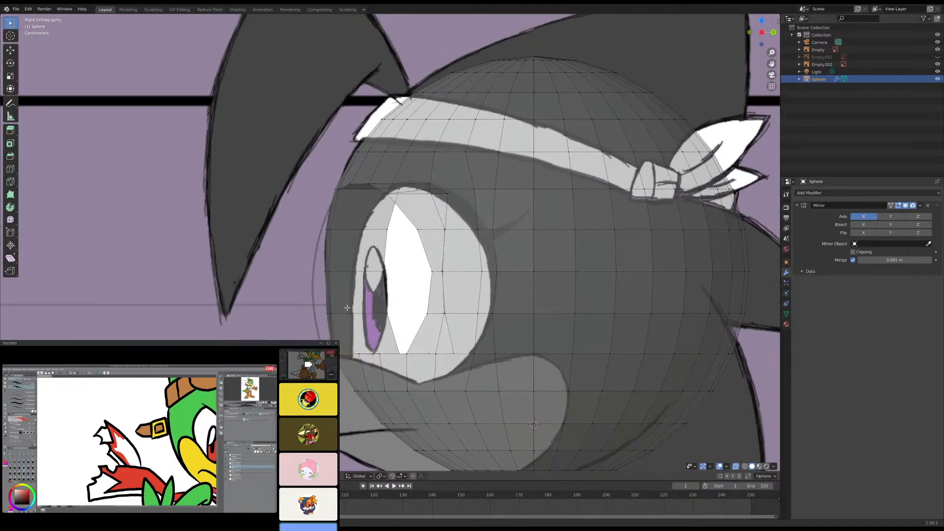
scroll(356, 227, down, 5)
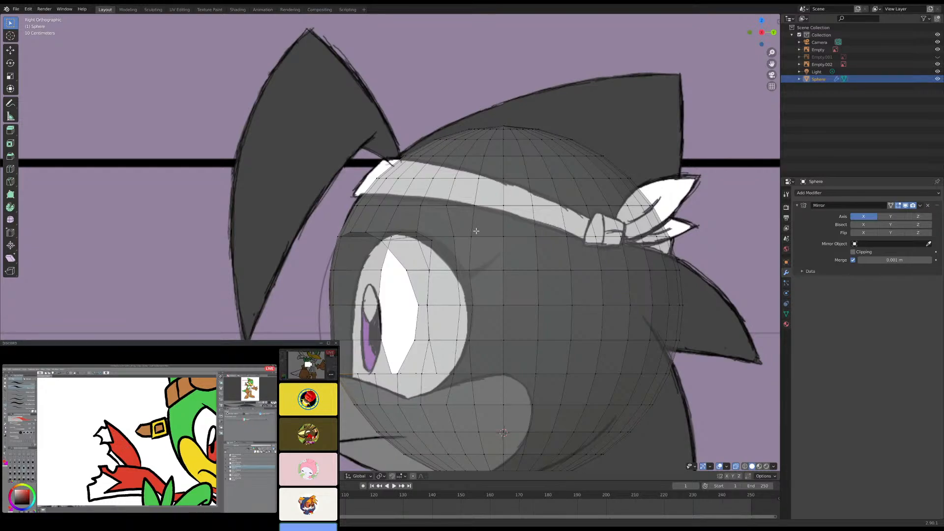
- Select the eye socket's inner front rim vertices, including the lower one, and move them forward along Y to the reference eye's front outline
scroll(403, 313, up, 3)
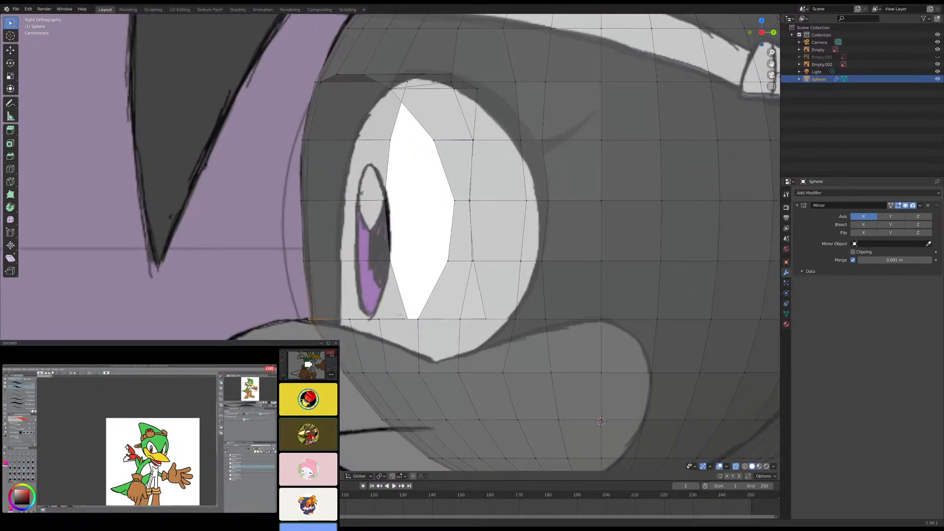
click(388, 259)
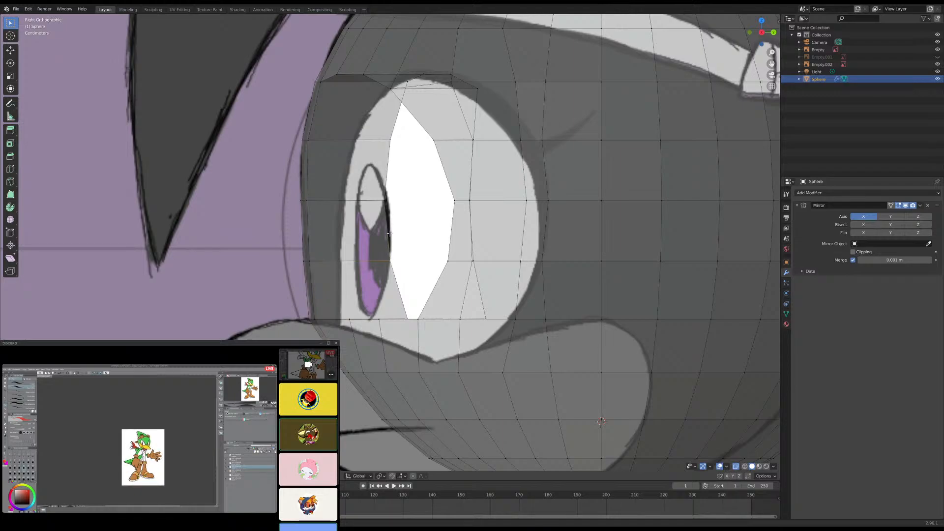
shift+click(387, 201)
shift+click(394, 141)
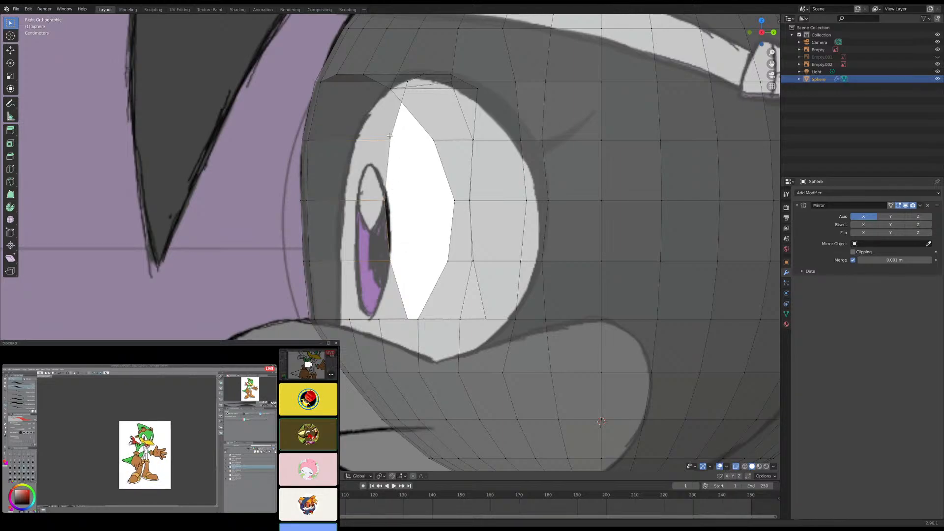
middle_drag(408, 250, 411, 285)
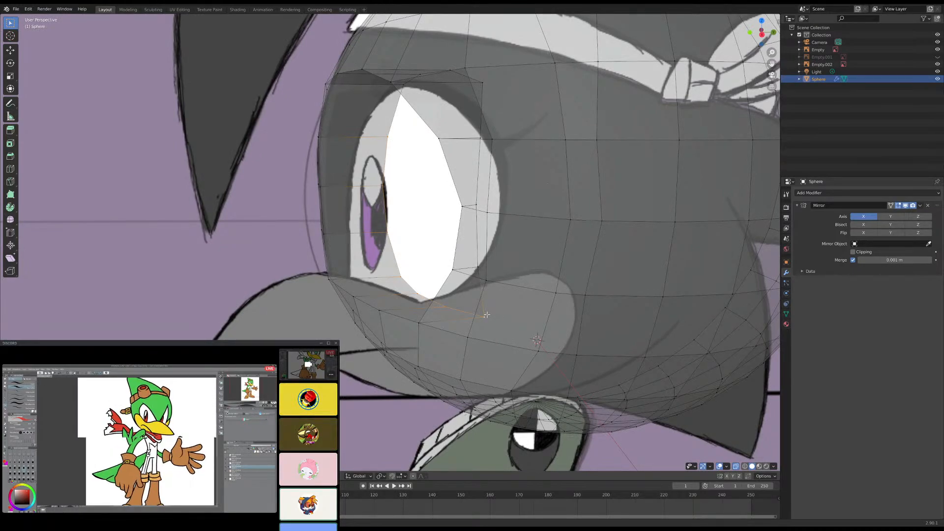
key(KP_3)
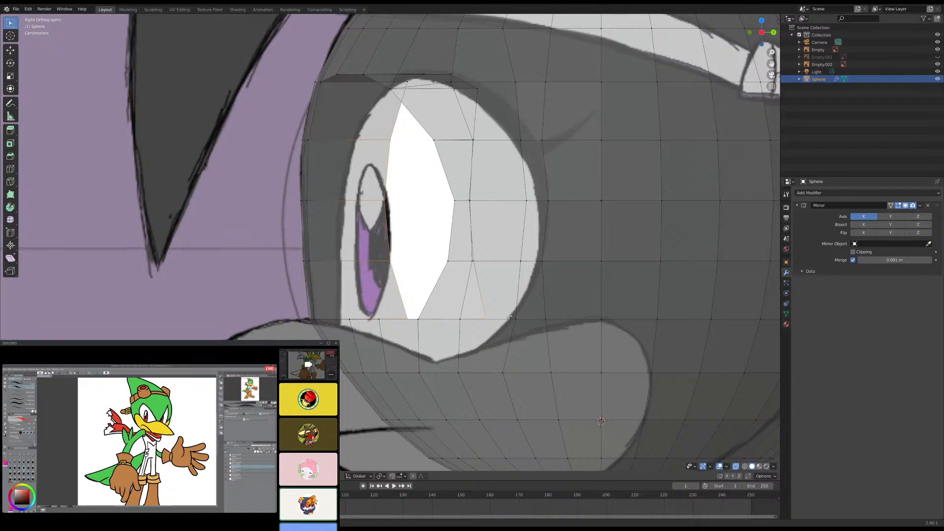
key(g)
key(y)
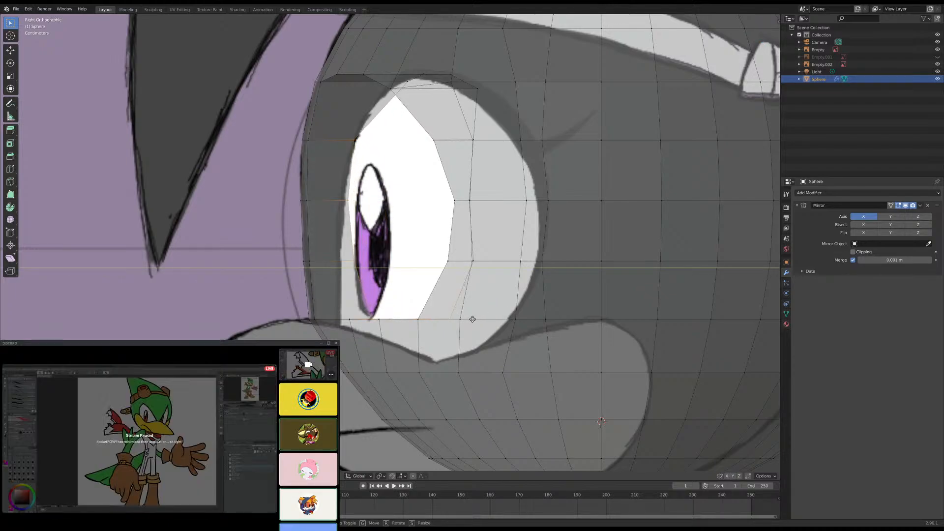
click(473, 319)
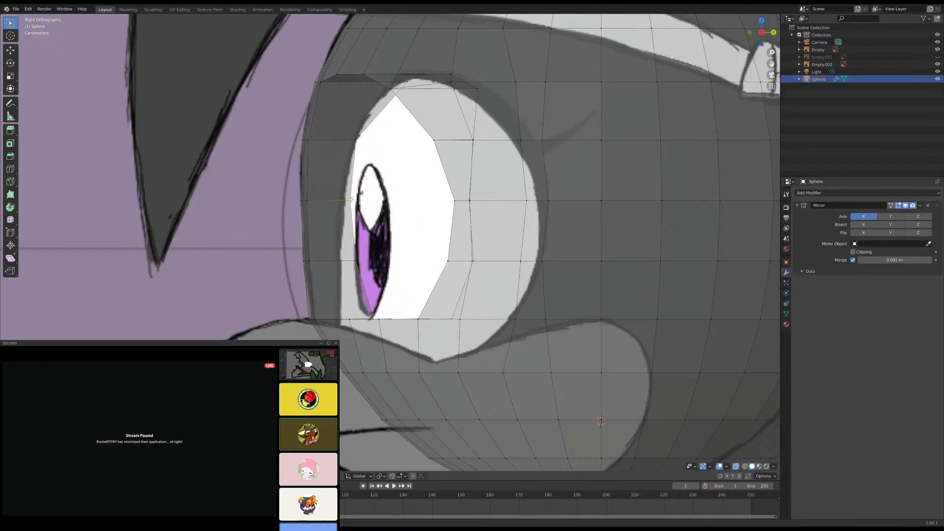
- Move the upper-middle vertex of the eye's inner front rim slightly farther forward along Y to fit the curve of the reference eye
key(g)
key(y)
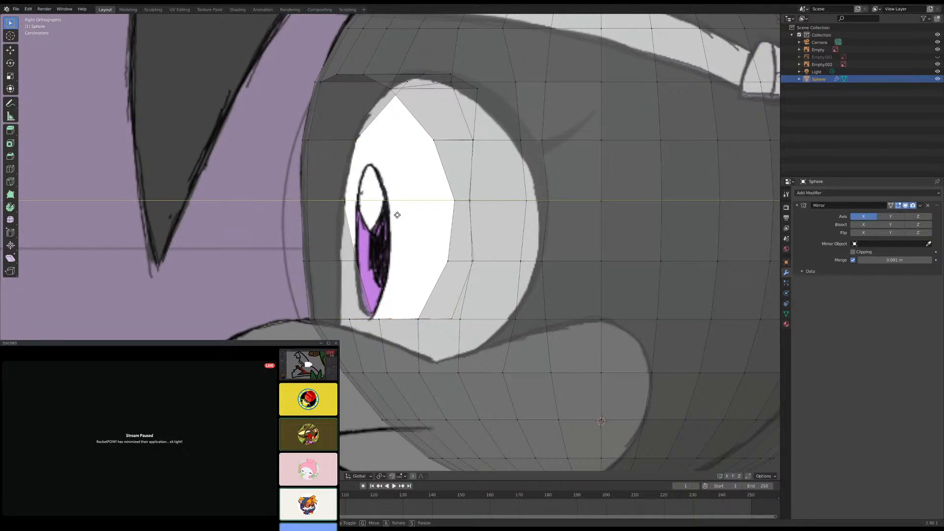
click(399, 216)
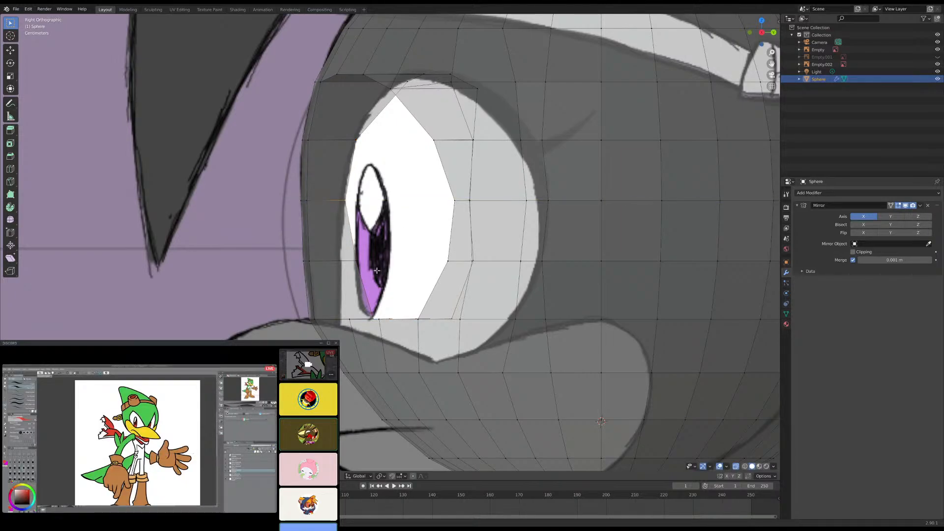
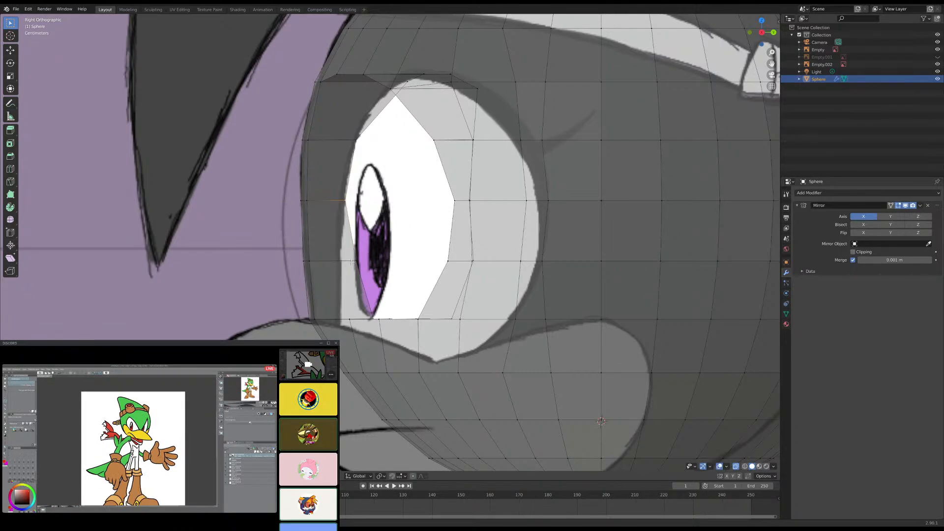
- Move the two lower vertices of the eye's inner front rim forward along Y, one at a time, to the reference eye's front outline
key(g)
key(y)
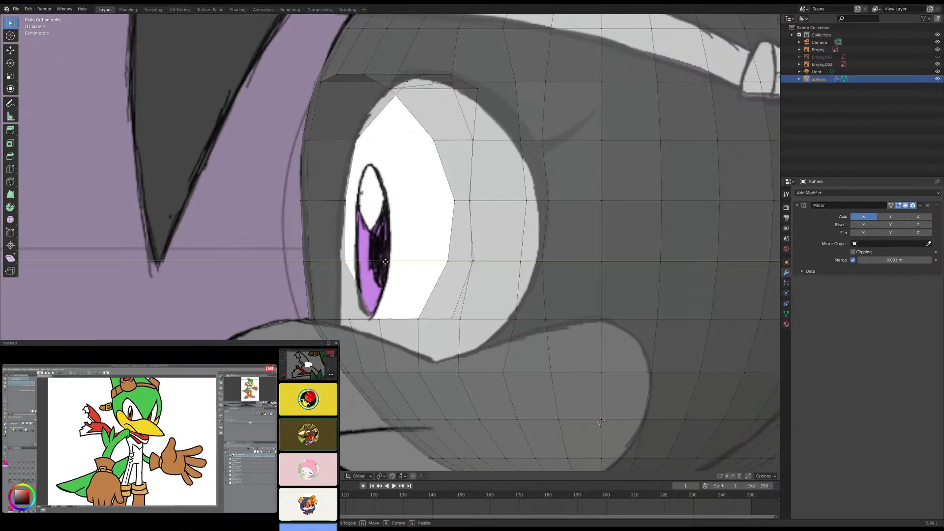
click(381, 264)
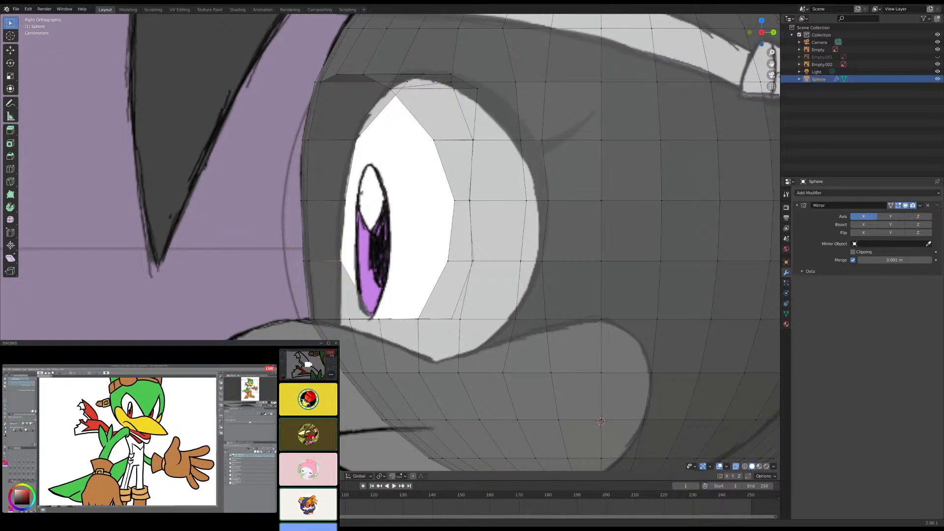
middle_drag(394, 309, 372, 319)
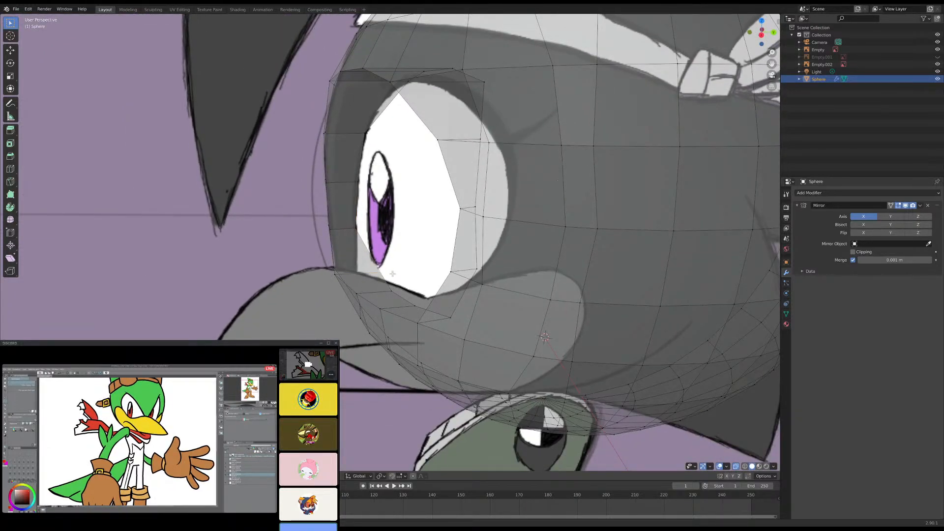
key(KP_3)
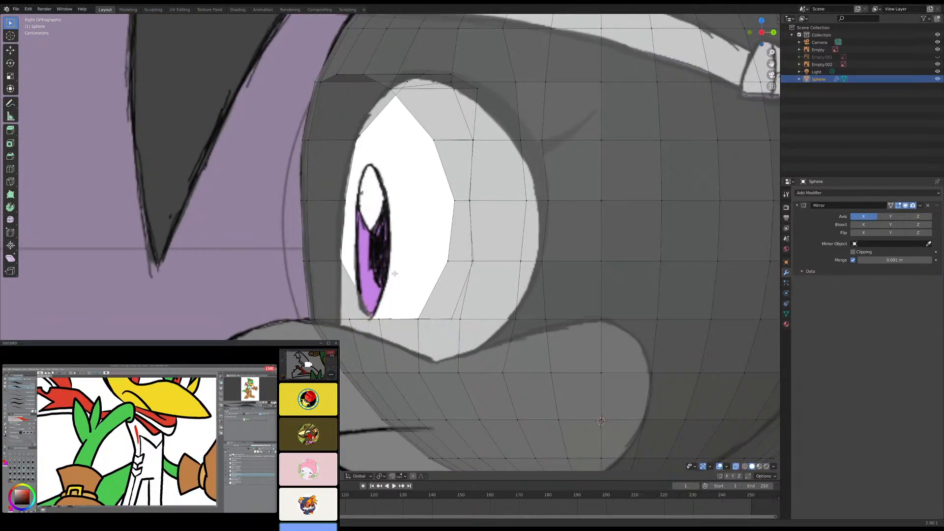
key(g)
key(y)
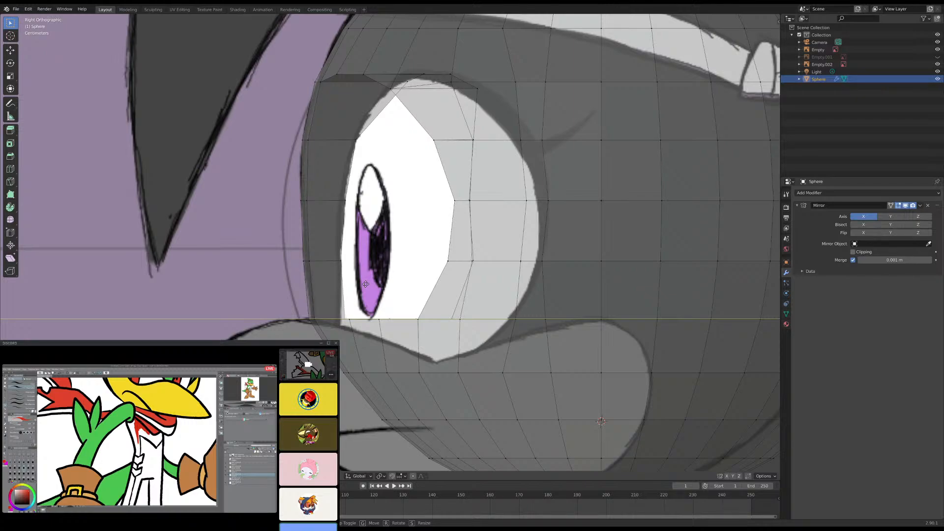
click(366, 285)
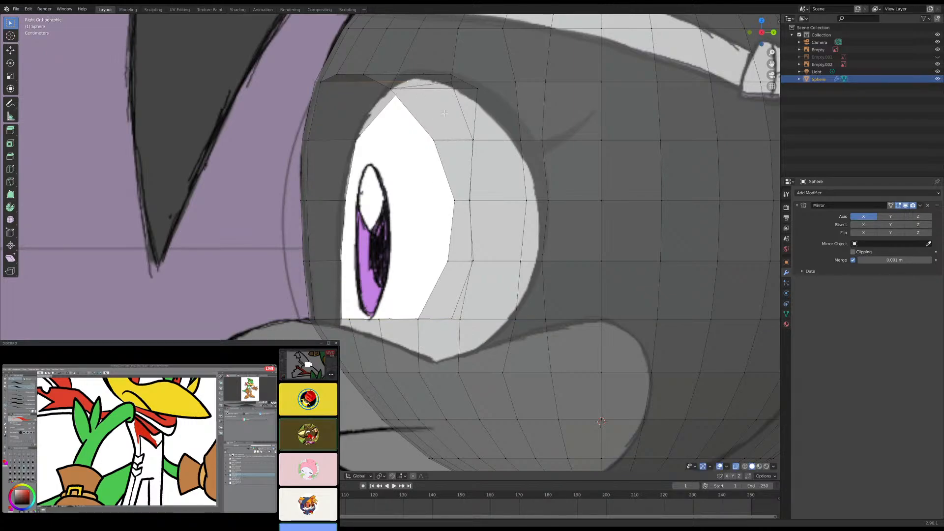
- Move the top vertex of the eye socket's inner rim slightly forward along Y toward the peak of the reference eye
key(g)
key(y)
click(429, 113)
- Select the bottom rim vertices just behind the eye's lower front corner and lower them along Z to the reference eye's bottom edge
shift+middle_drag(368, 289, 371, 260)
scroll(364, 267, down, 4)
scroll(370, 260, up, 4)
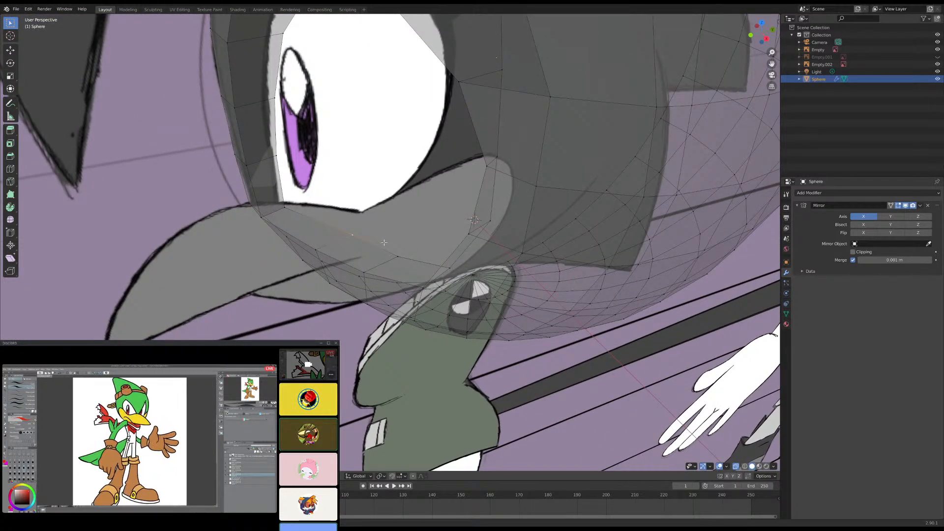
key(KP_3)
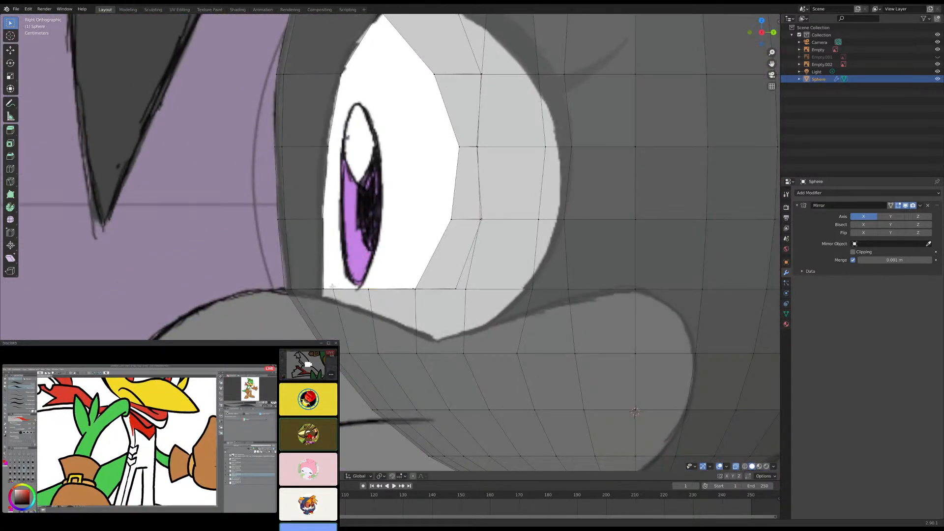
middle_drag(358, 279, 372, 263)
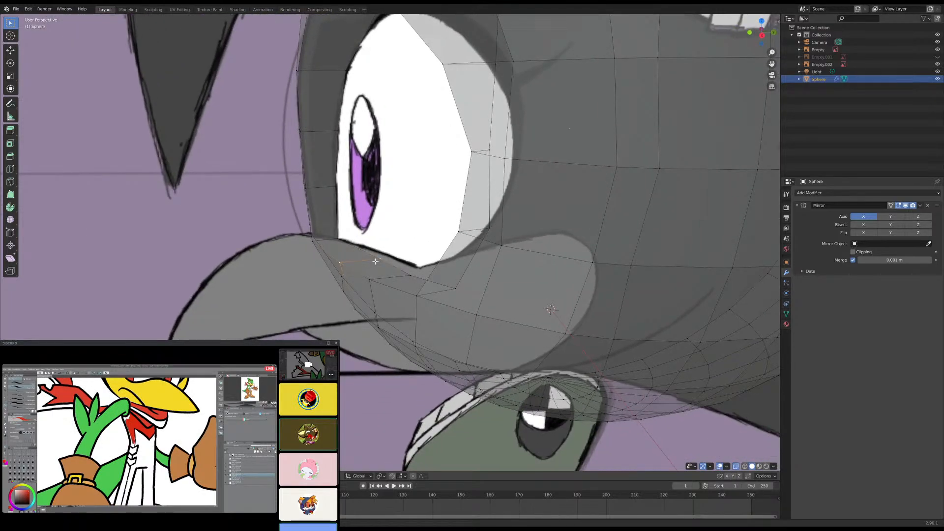
key(KP_1)
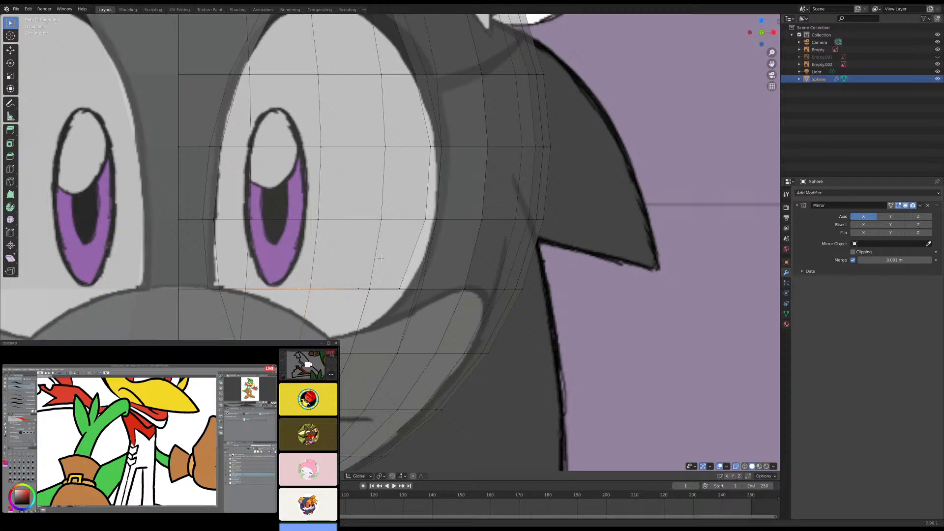
key(KP_3)
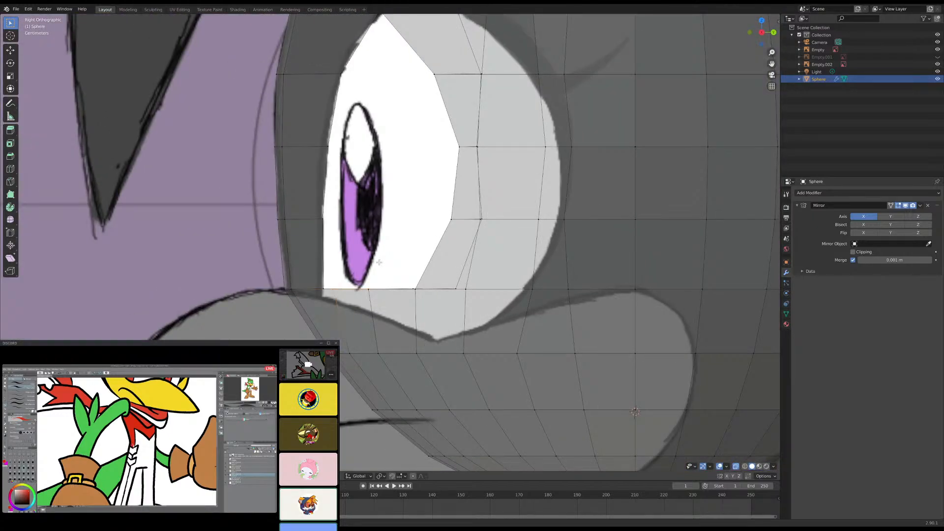
key(g)
key(z)
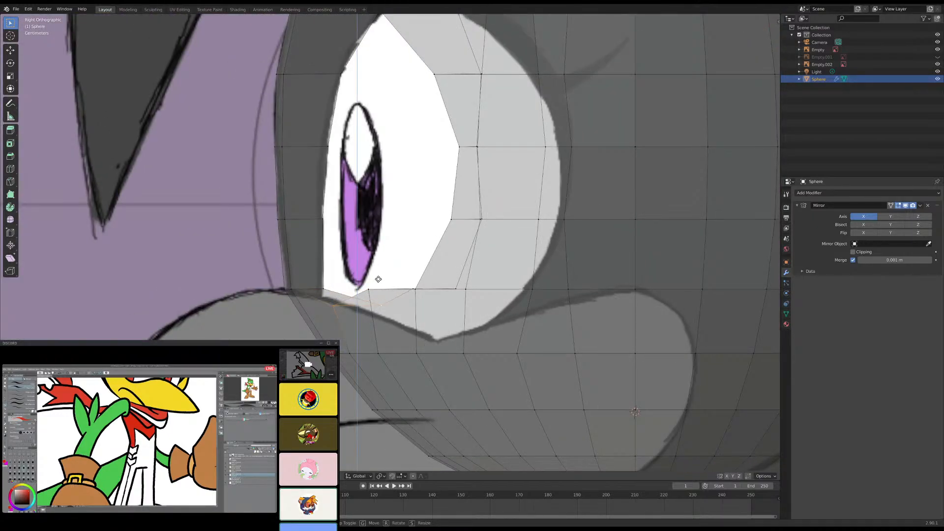
click(376, 282)
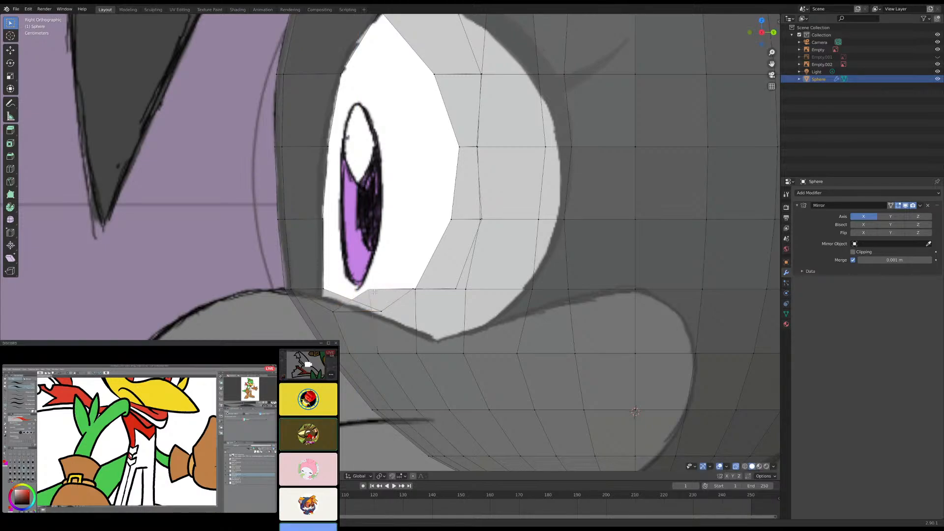
- Select the next pair of vertices farther back on the socket's bottom rim and lower them along Z onto the reference eye's lower edge
middle_drag(375, 292, 400, 279)
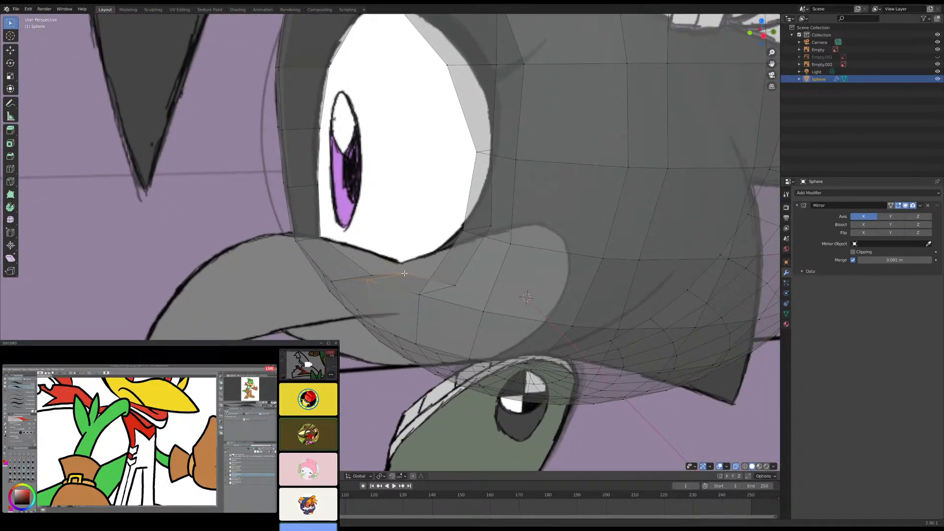
key(KP_3)
key(g)
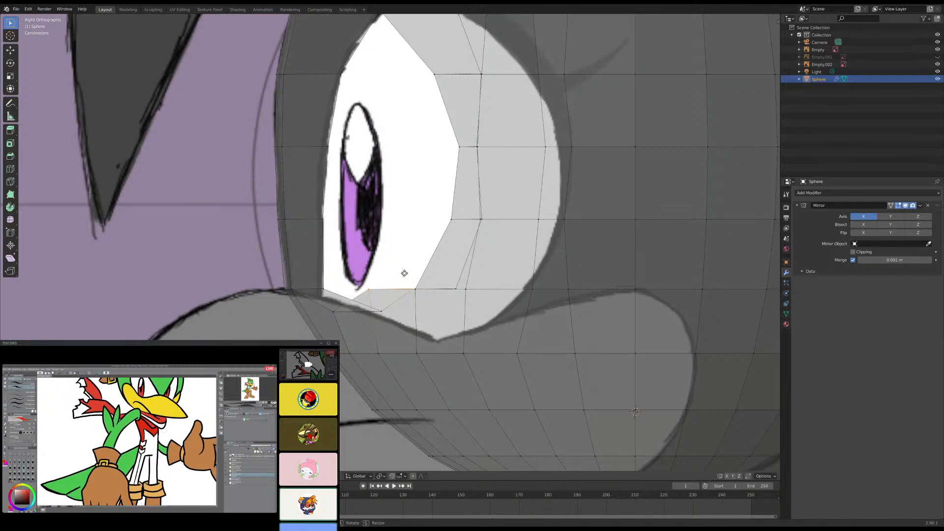
key(z)
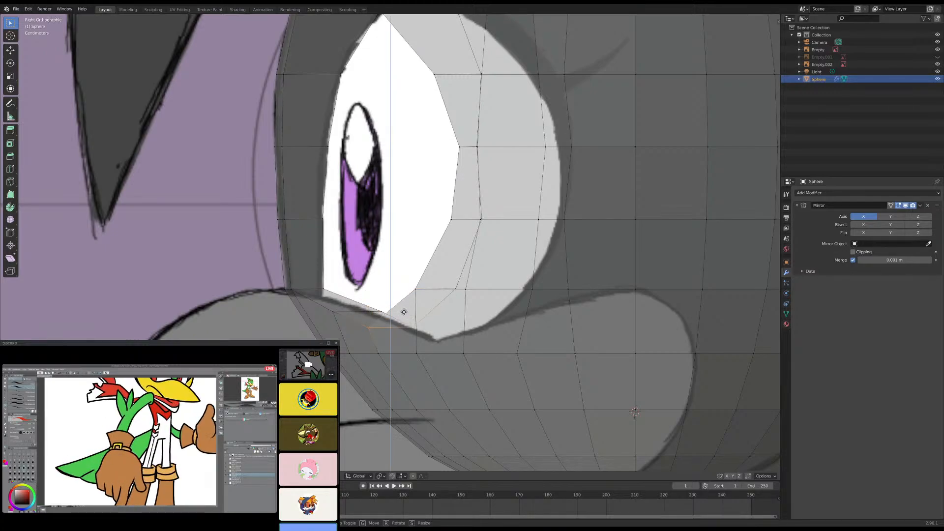
click(406, 311)
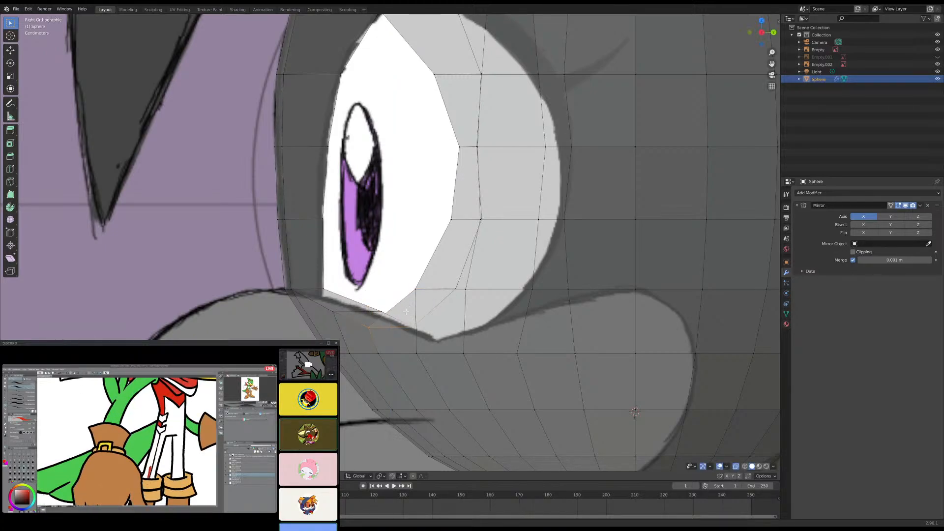
- Select the inner and outer vertices of the socket's rear wall, enable proportional editing, and move them back along Y to the reference eye's rear outline
scroll(373, 297, down, 3)
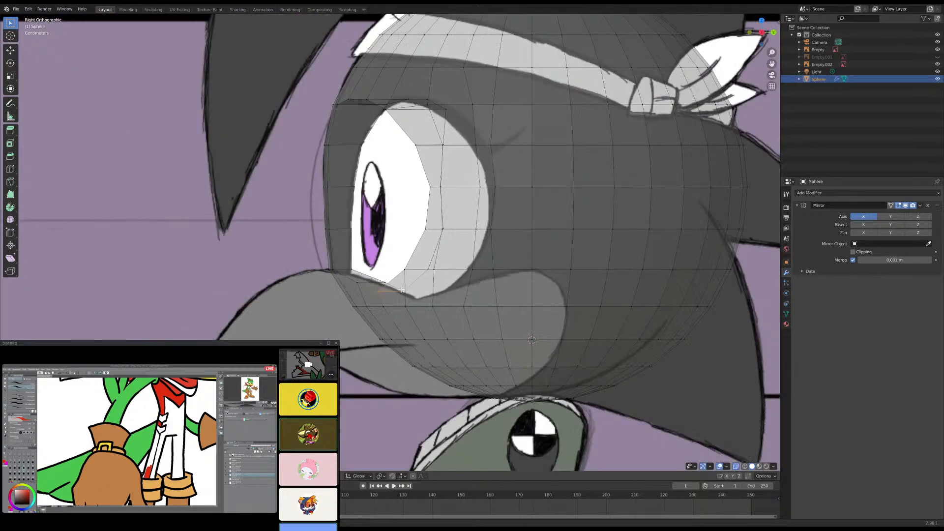
shift+middle_drag(438, 185, 404, 260)
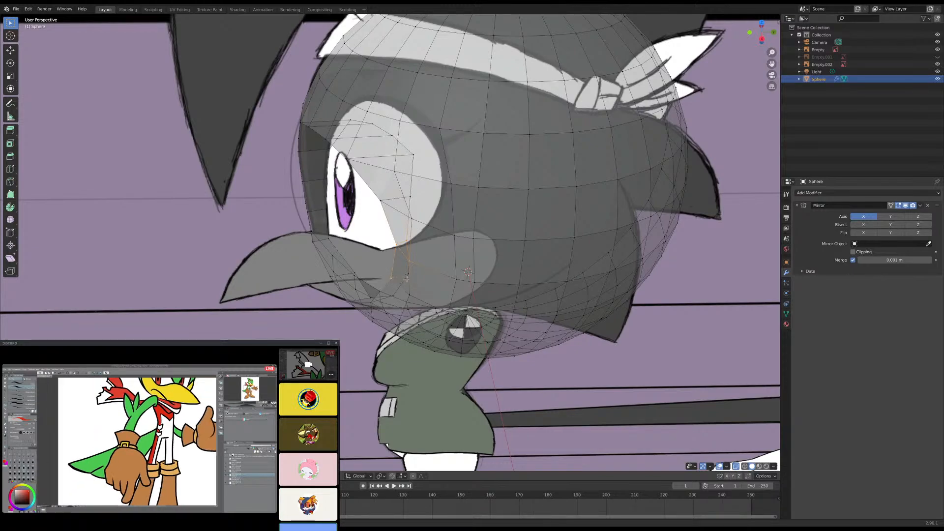
middle_drag(407, 281, 442, 197)
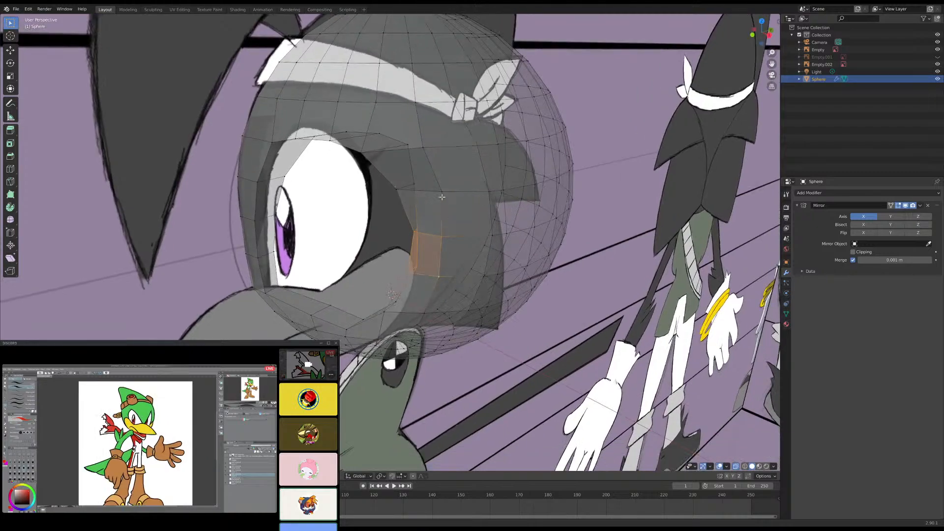
shift+click(441, 194)
shift+click(398, 189)
shift+click(412, 186)
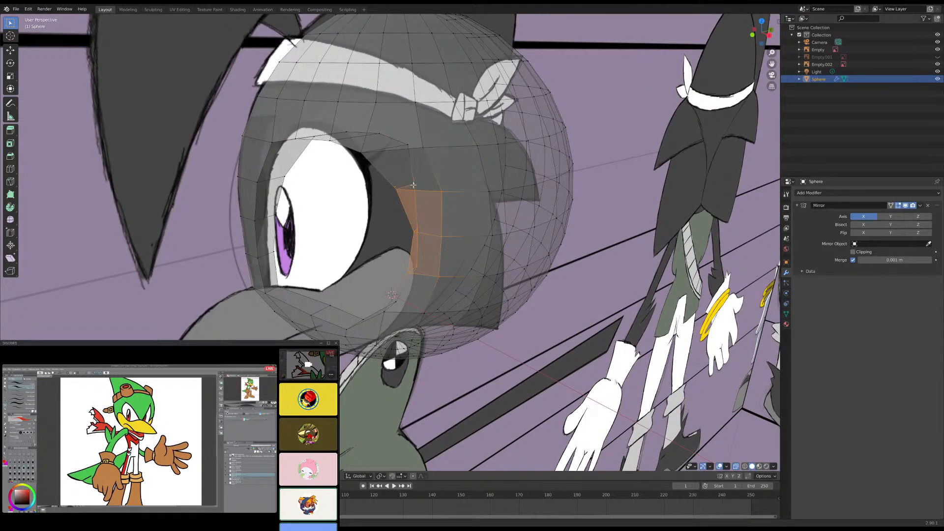
key(KP_3)
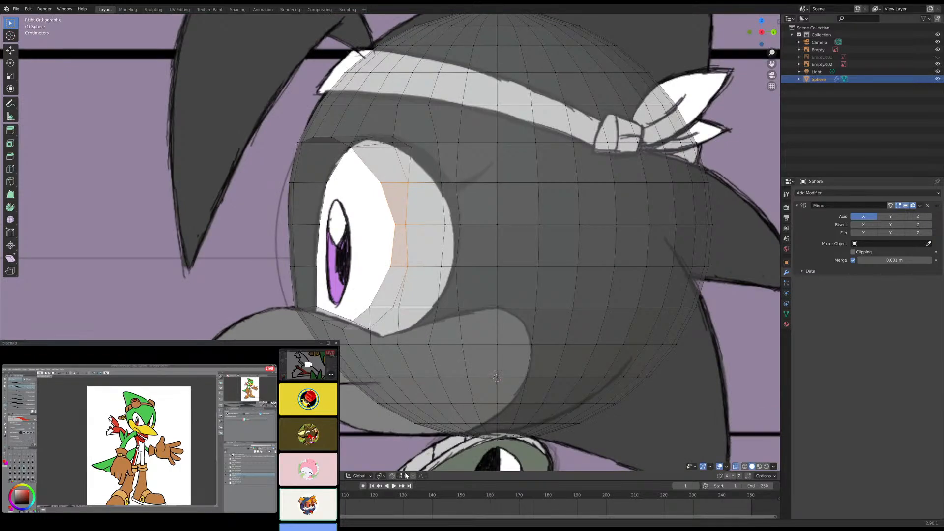
click(413, 476)
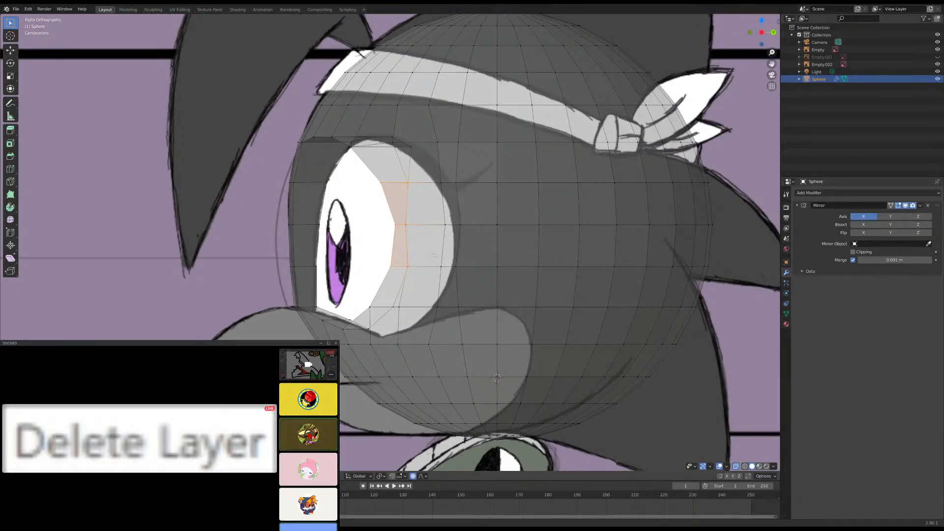
key(g)
key(y)
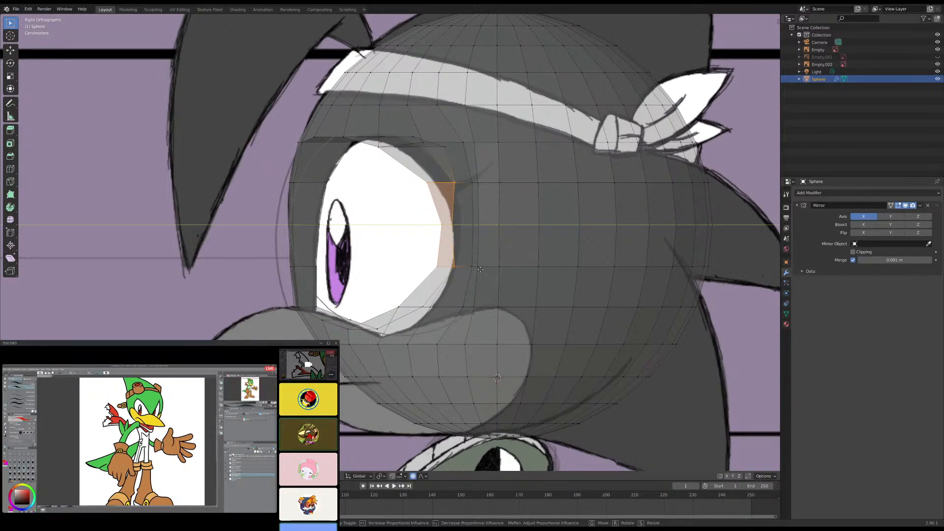
click(480, 270)
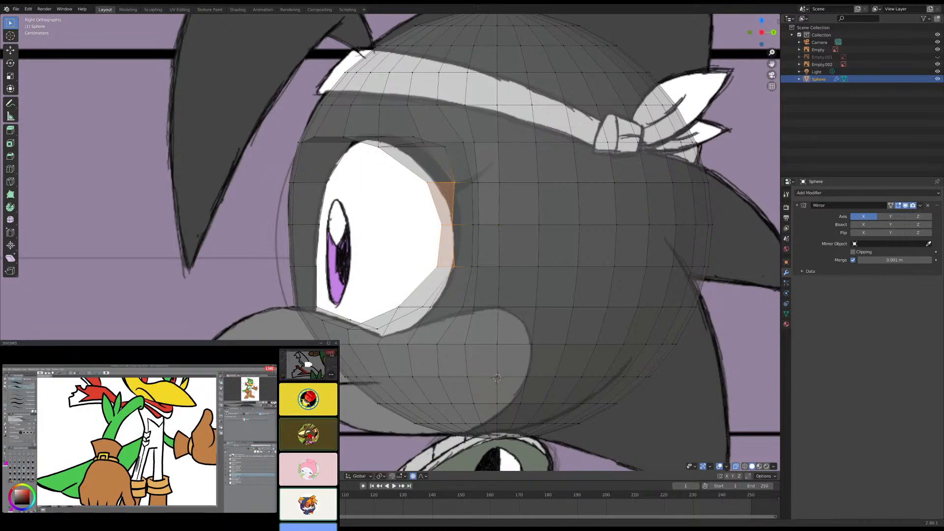
- Select the socket's lower rear rim vertices and move them back along Y to the reference outline with a smaller proportional influence
key(alt+a)
middle_drag(357, 282, 440, 313)
click(422, 311)
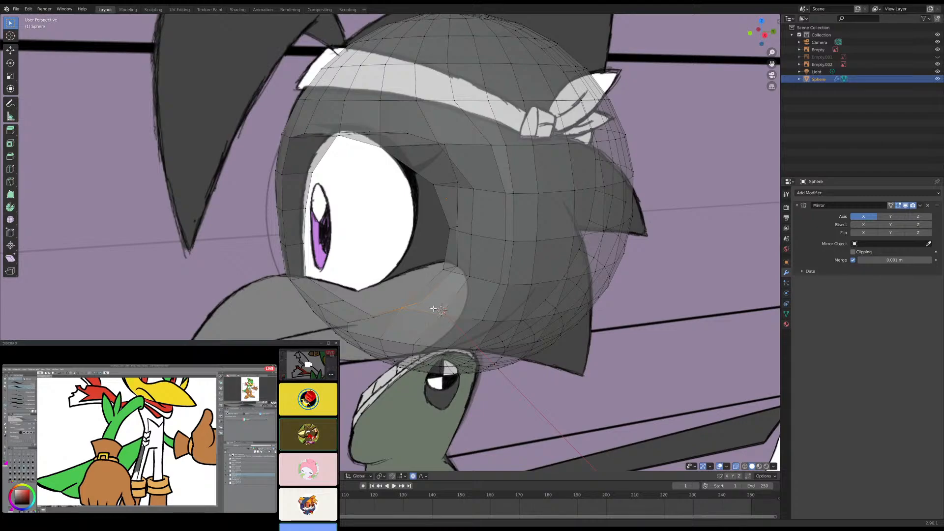
key(KP_3)
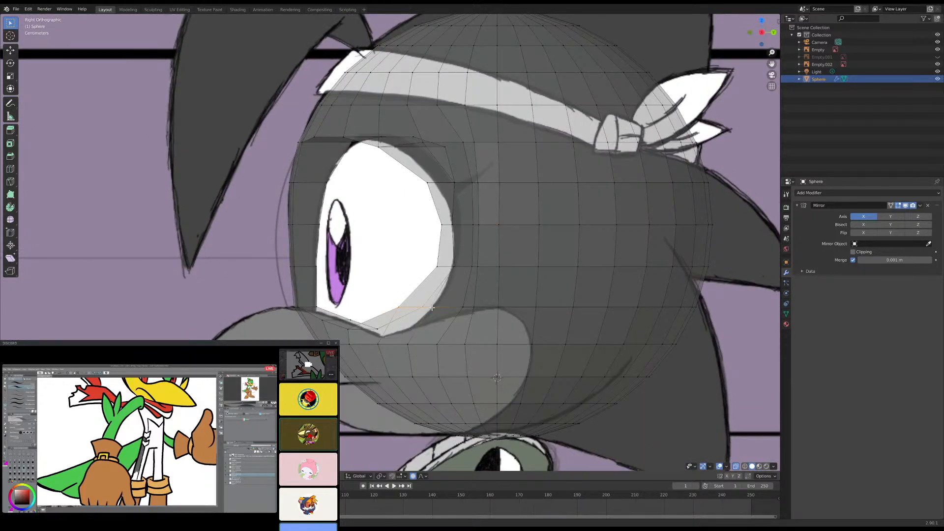
key(g)
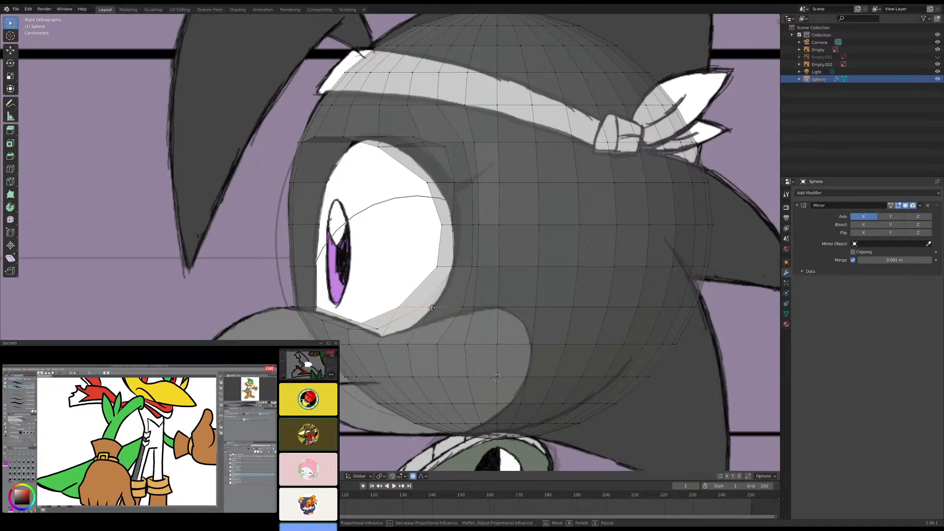
key(y)
scroll(450, 314, down, 3)
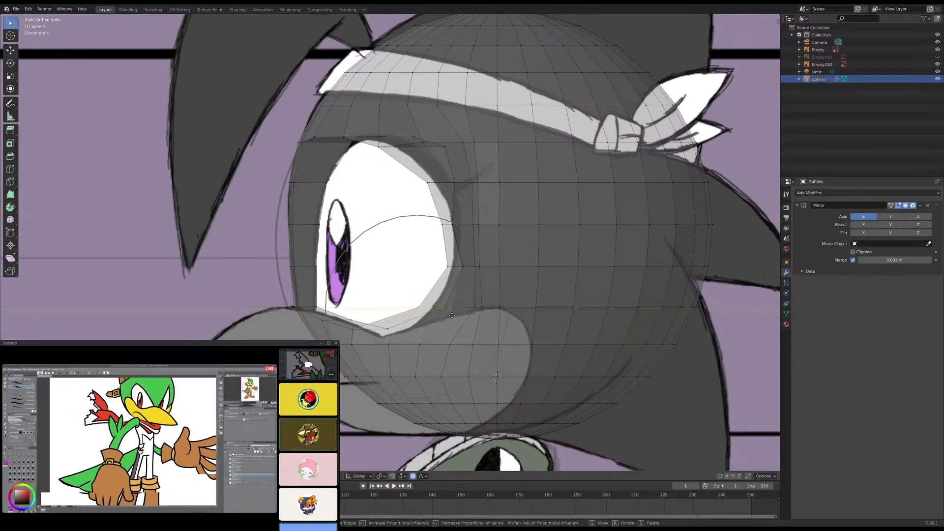
scroll(462, 322, down, 2)
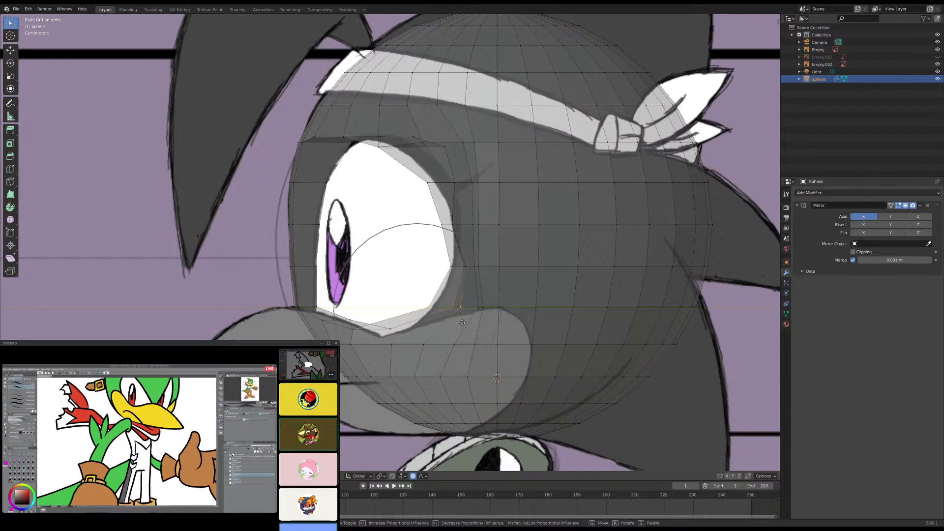
click(456, 320)
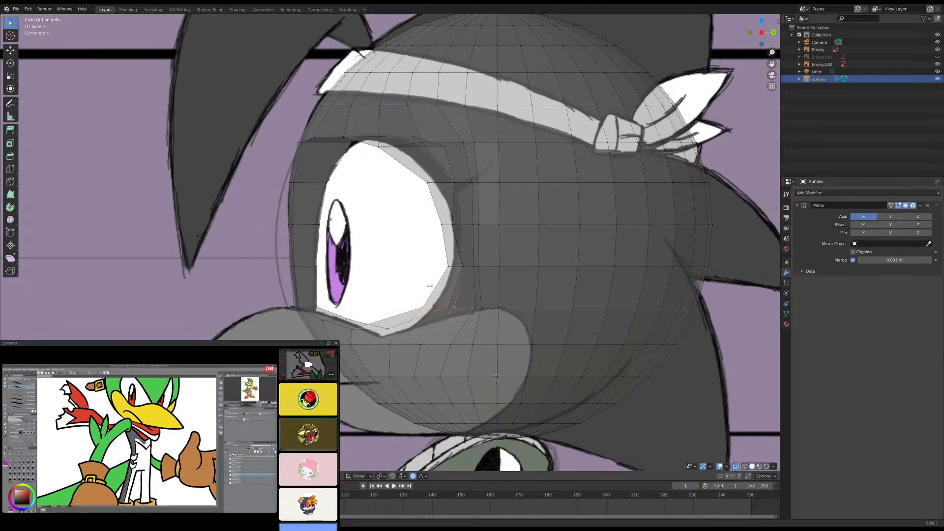
- Select the middle vertices of the socket's rear rim, turn off X-ray display, and inspect the socket from the front and in perspective
click(443, 223)
middle_drag(454, 247, 484, 183)
key(KP_1)
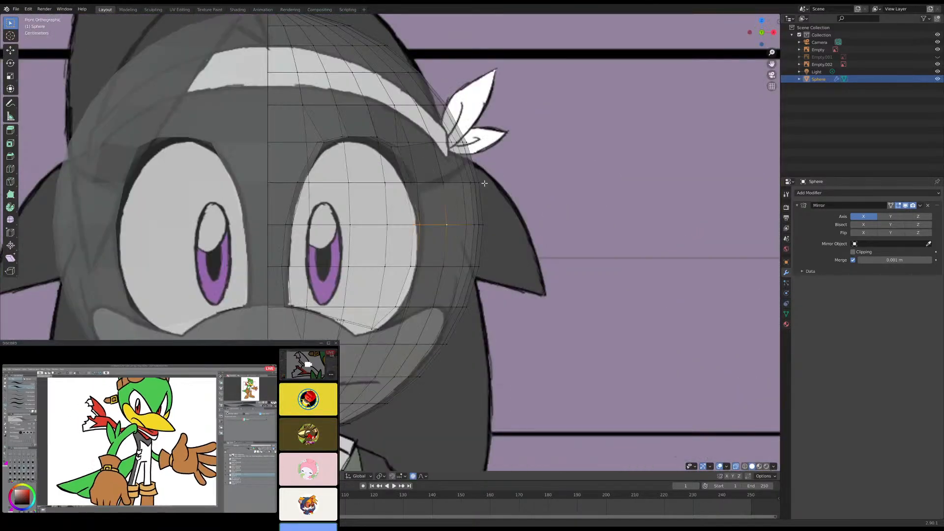
click(735, 466)
middle_drag(639, 393, 486, 271)
- Undo the proportional moves of the rear rim and the lowering of the second pair of bottom rim vertices, checking in side view
key(ctrl+z)
key(ctrl+z)
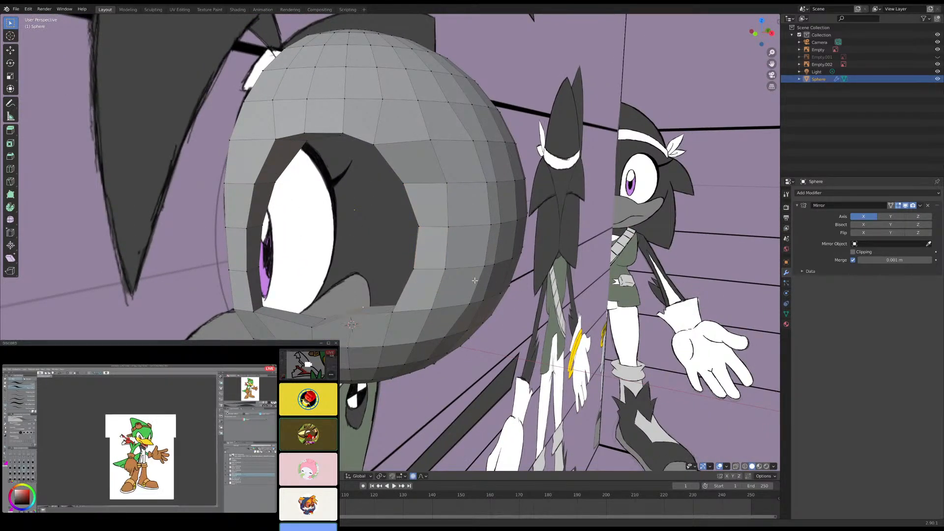
key(KP_3)
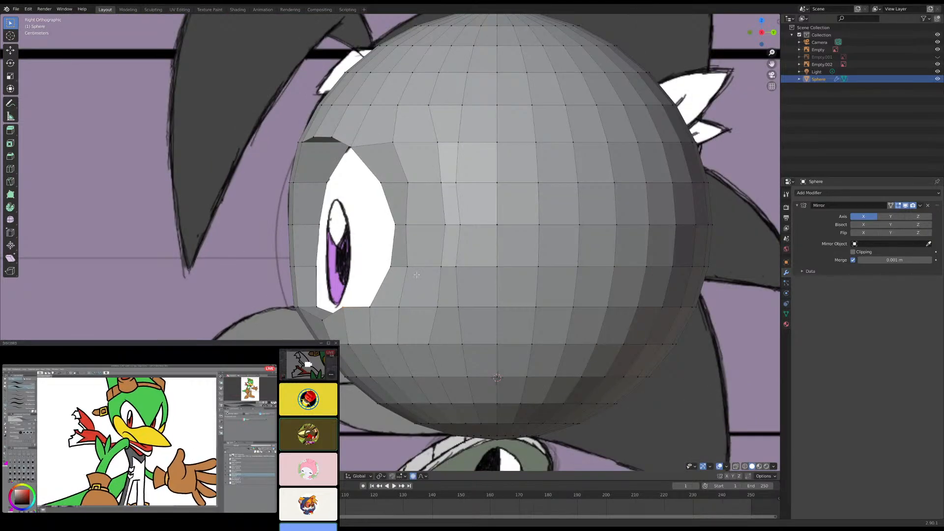
middle_drag(343, 309, 394, 335)
key(KP_3)
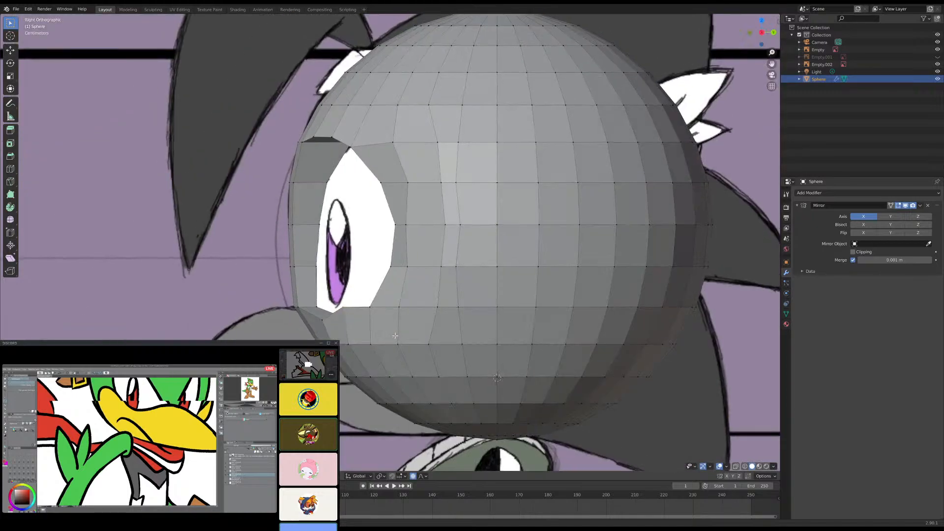
- Lower the vertices of the socket's bottom rim along Z to the reference eye's lower outline with a smaller proportional influence
key(g)
key(z)
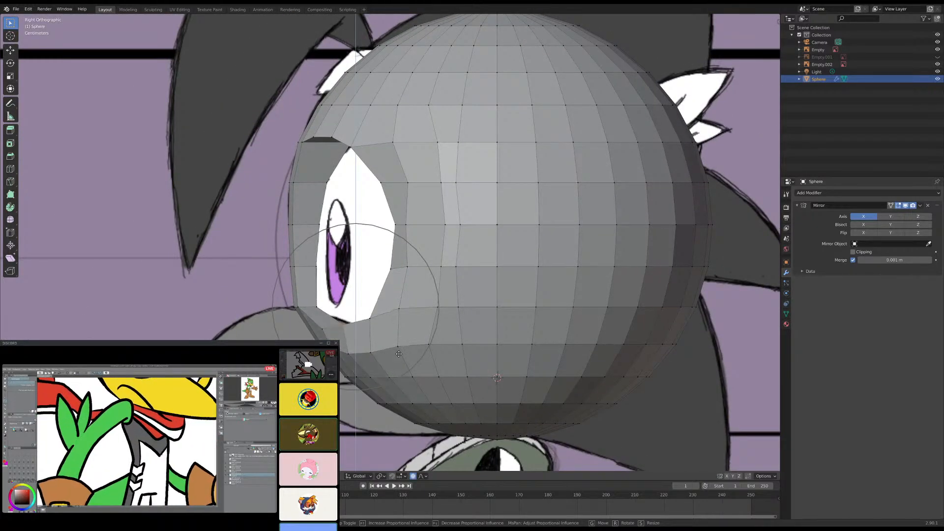
scroll(398, 347, up, 3)
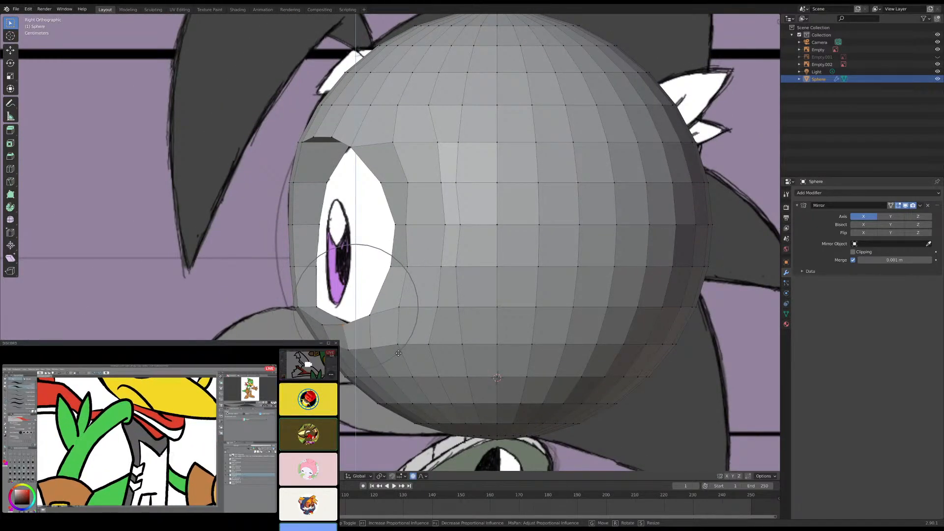
click(398, 353)
- Inspect the reshaped eye socket and head silhouette against the references in perspective, front and side views
shift+middle_drag(363, 229, 396, 262)
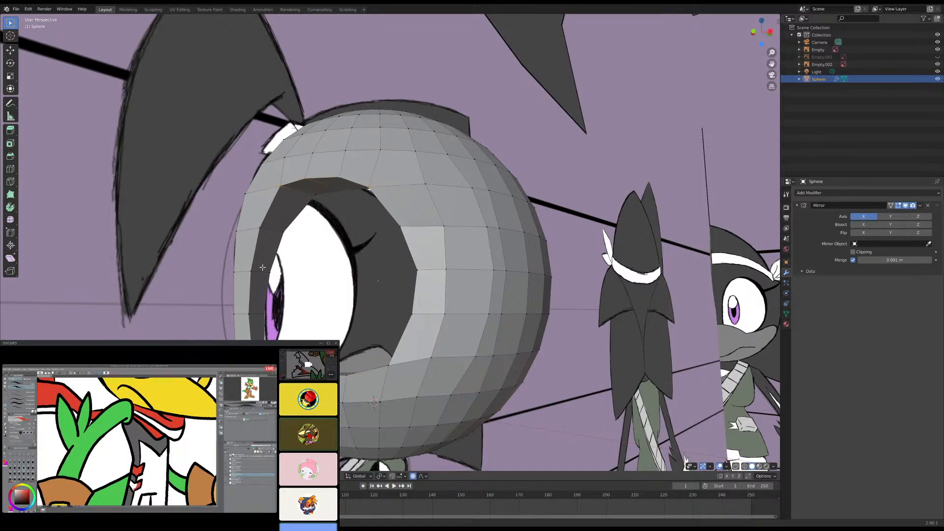
middle_drag(251, 266, 362, 321)
key(KP_1)
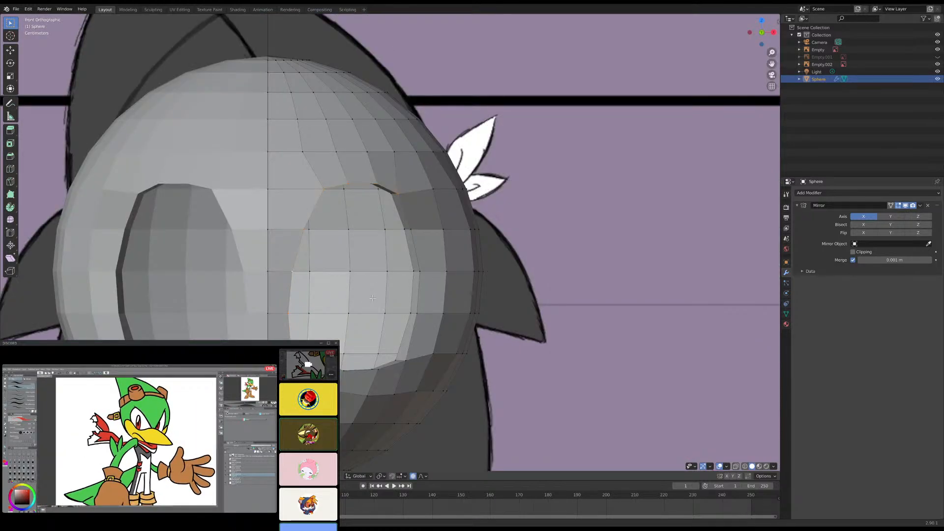
shift+middle_drag(372, 298, 362, 329)
scroll(385, 308, down, 5)
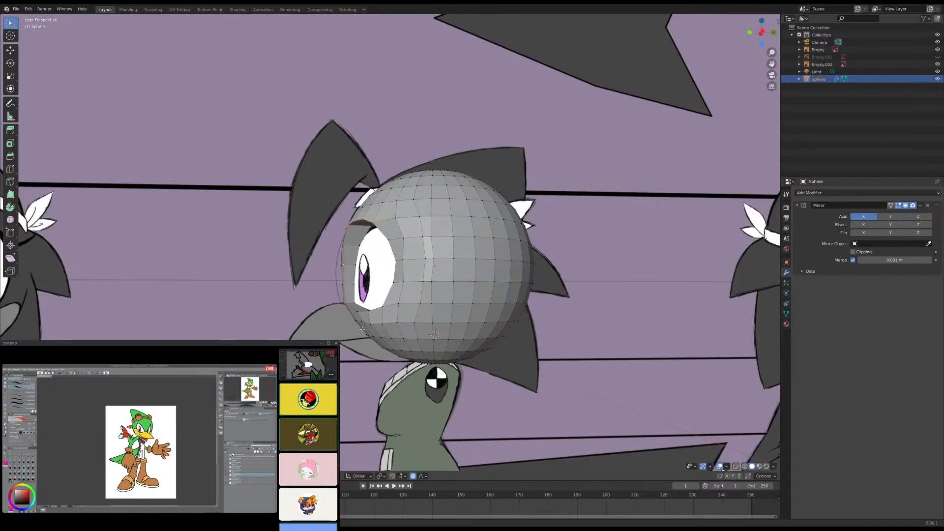
key(KP_3)
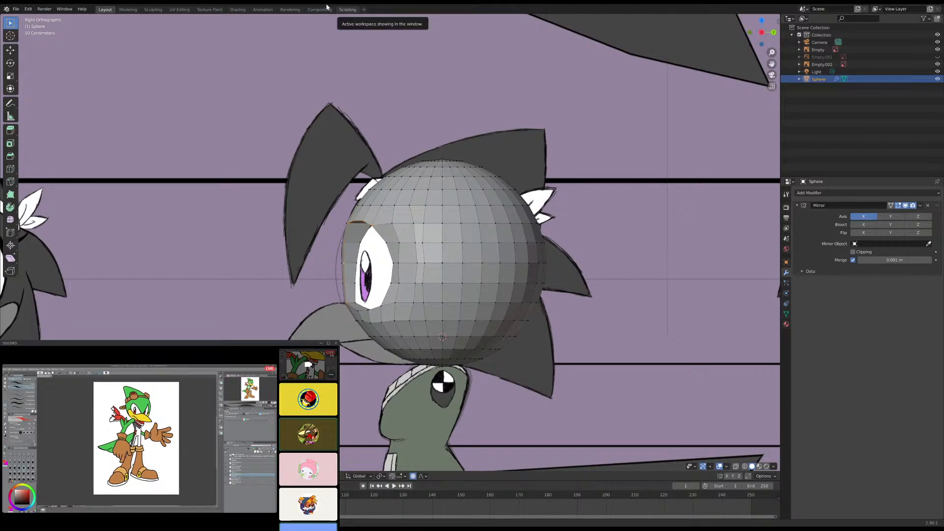
scroll(307, 244, up, 8)
scroll(308, 245, down, 5)
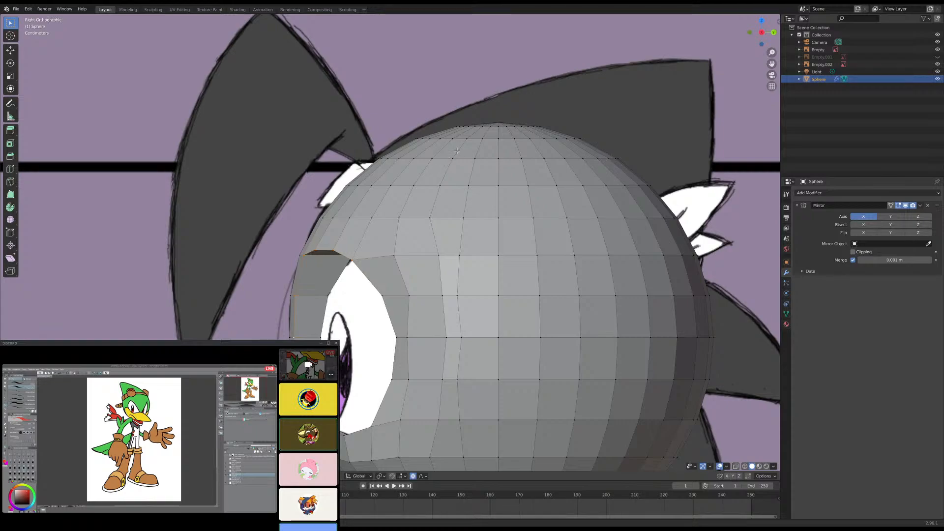
- Select the middle vertex of the socket's outer rear rim and move it slightly back along Y with a smaller proportional influence
alt+click(456, 158)
alt+click(504, 186)
shift+middle_drag(418, 332, 402, 278)
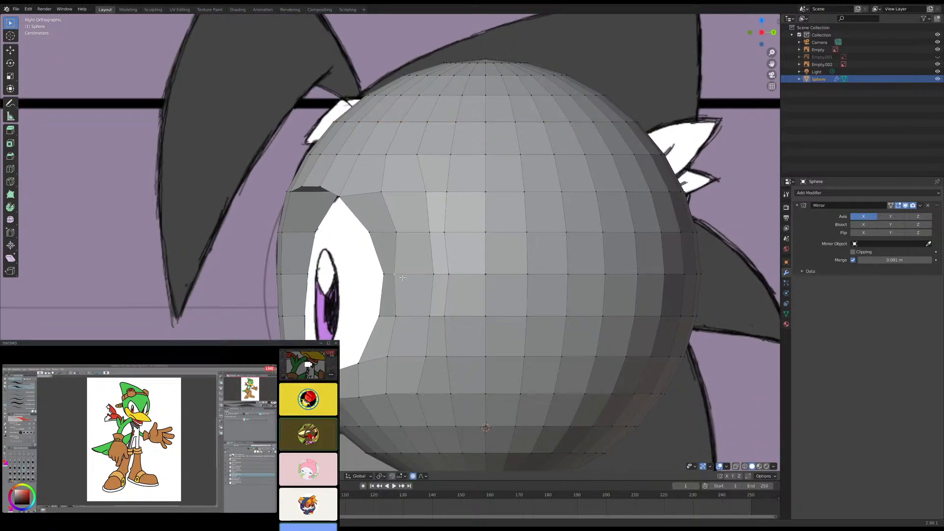
key(g)
key(y)
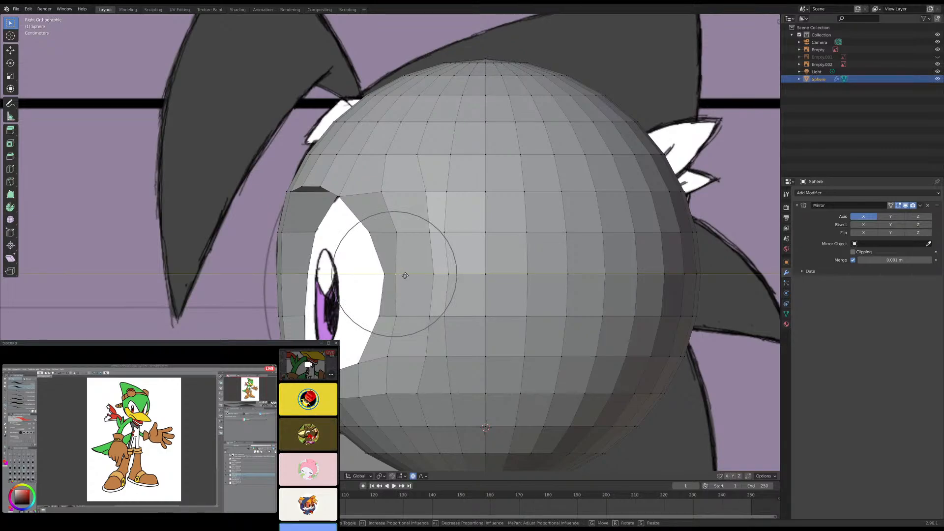
scroll(405, 276, up, 3)
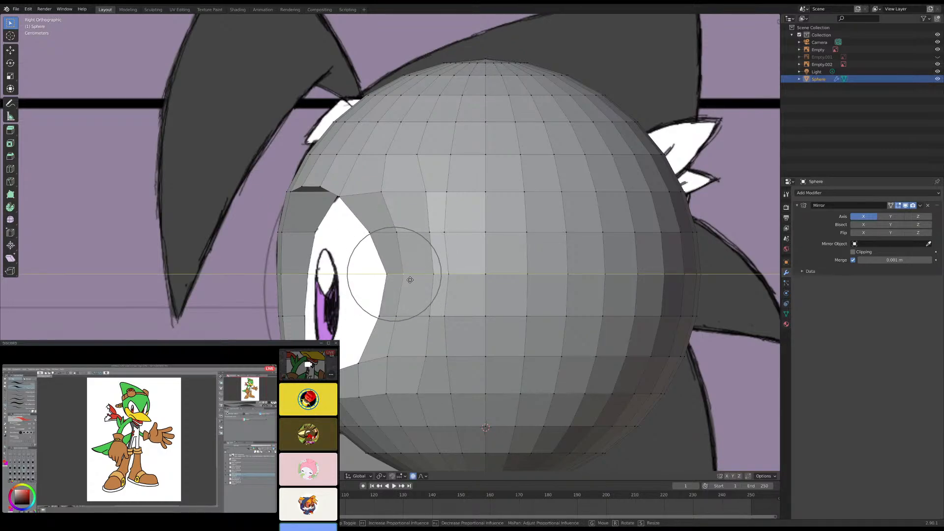
click(410, 280)
scroll(343, 211, up, 1)
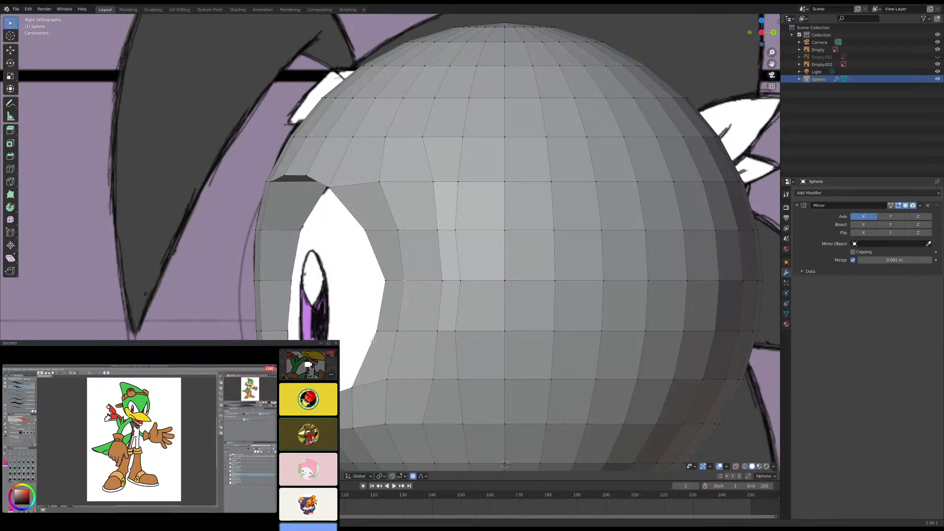
- Examine the socket's lower rear rim up close and compare the head with the reference in side view
shift+middle_drag(381, 365, 374, 312)
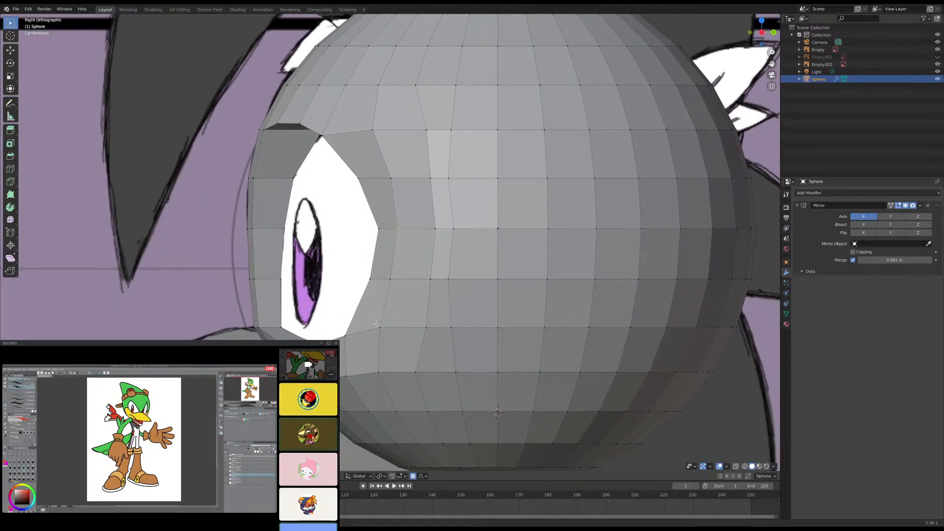
click(378, 327)
scroll(357, 136, down, 5)
middle_drag(355, 137, 389, 226)
scroll(391, 270, up, 4)
middle_drag(391, 270, 376, 200)
key(KP_3)
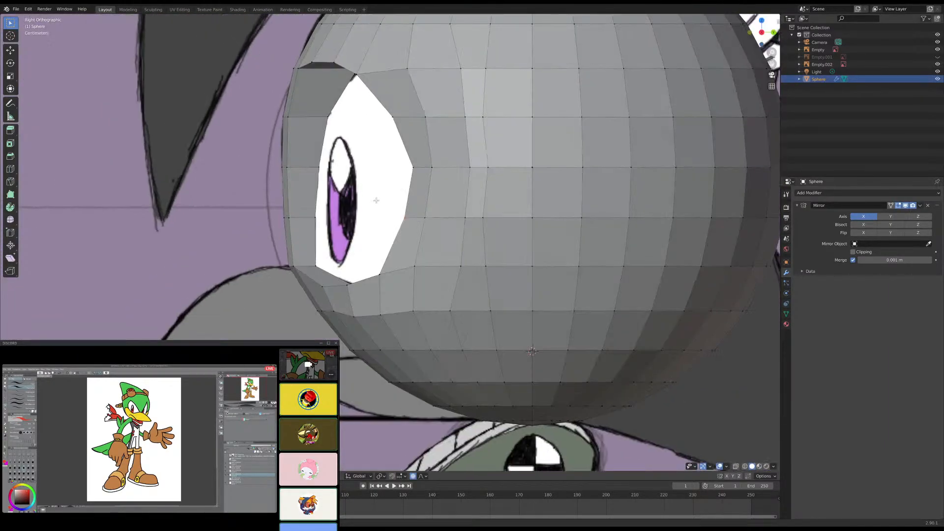
scroll(373, 198, down, 5)
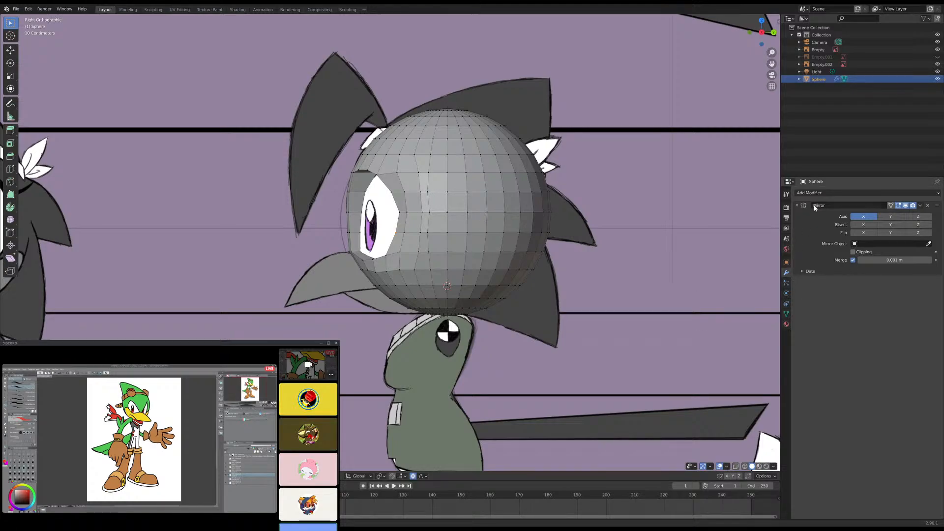
- Add a Subdivision Surface modifier to the head and check the smoothed sockets from the front
click(829, 195)
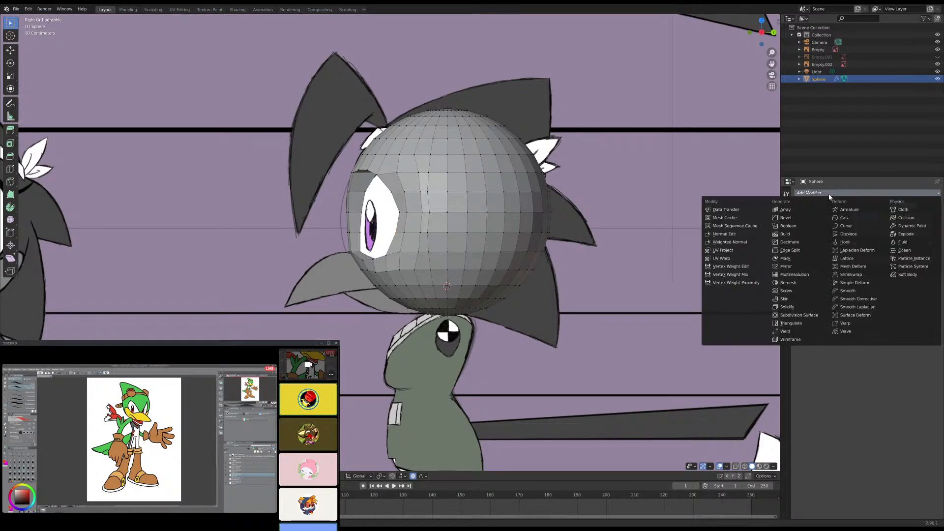
click(809, 317)
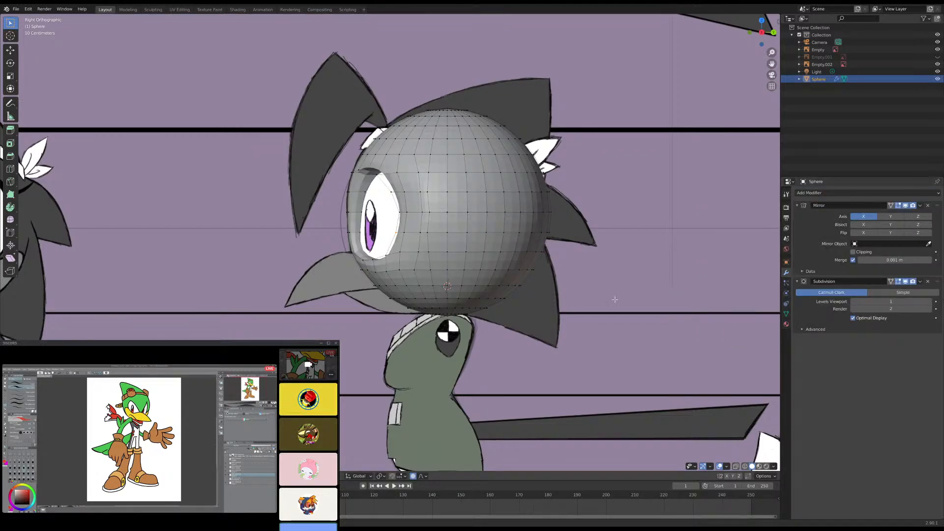
middle_drag(596, 269, 480, 241)
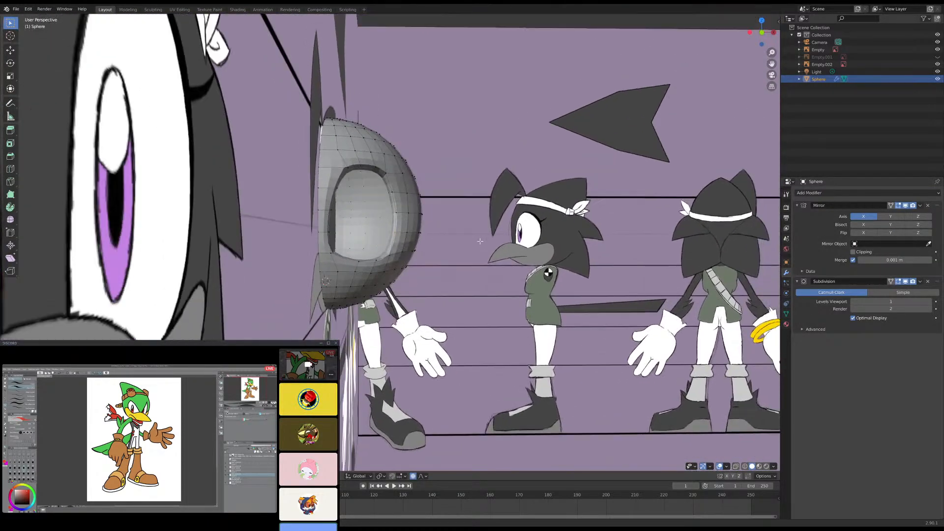
key(KP_1)
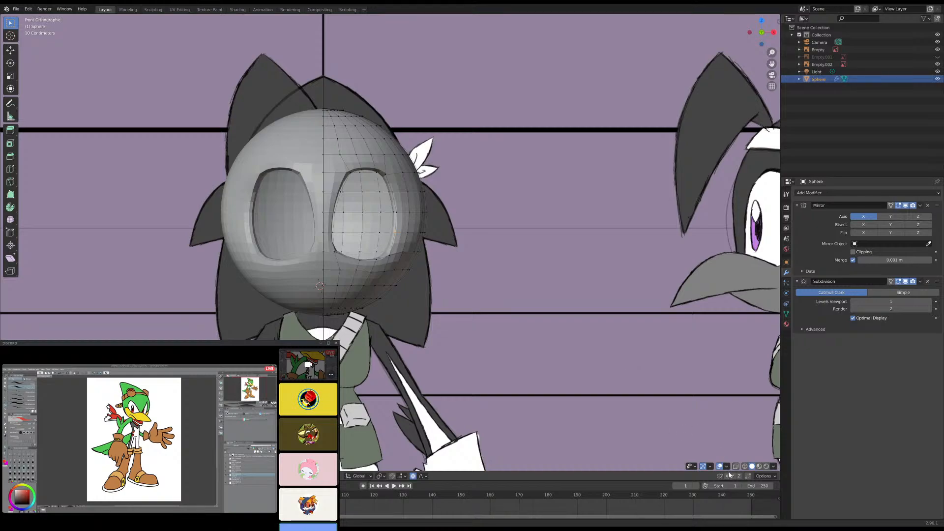
- Enable X-ray display and lower the socket's lower outer rim vertices along Z to the reference eye outline in front view
click(735, 466)
scroll(511, 375, up, 6)
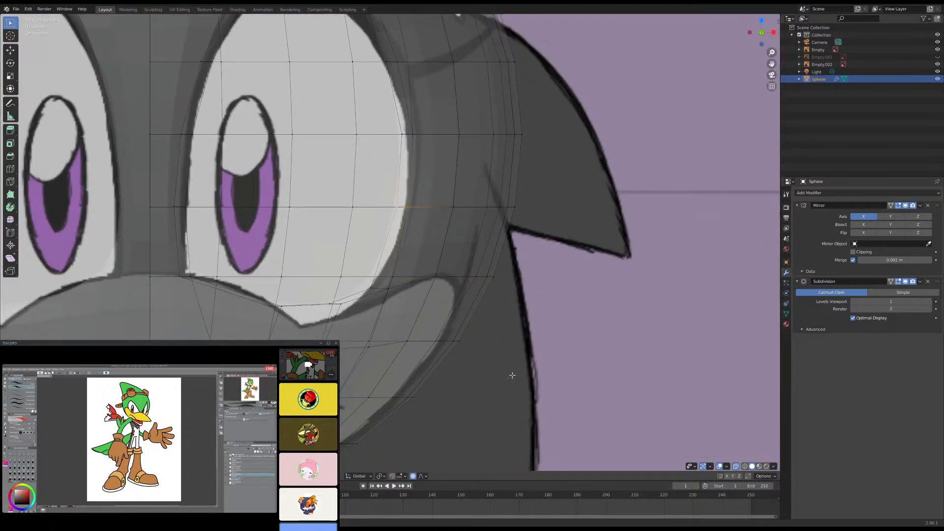
click(389, 290)
key(g)
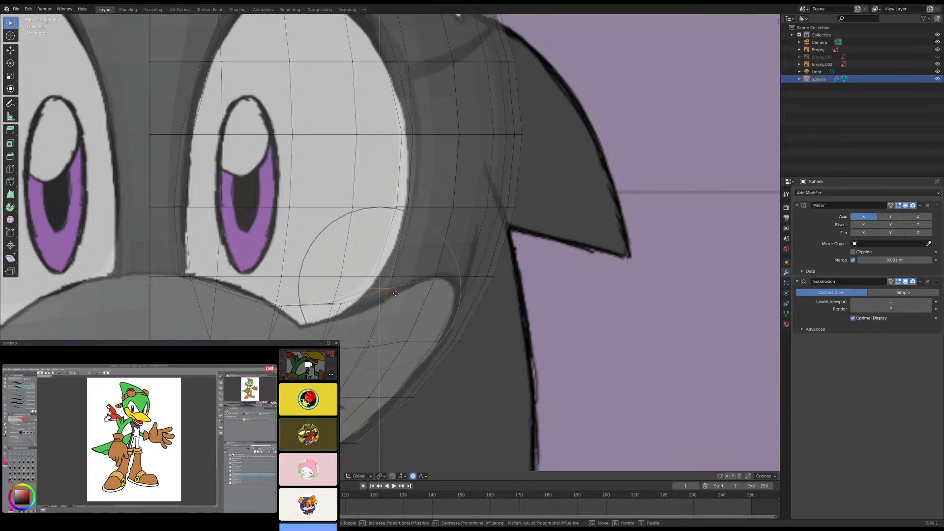
click(392, 305)
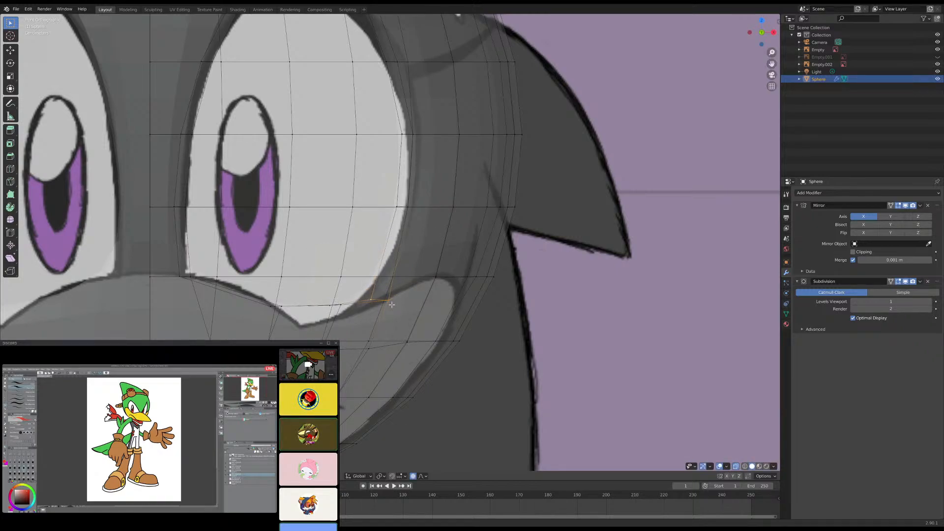
- Compare the smoothed sockets with the side and front references, then turn off X-ray display and inspect the upper rim in perspective
key(KP_3)
scroll(391, 279, down, 4)
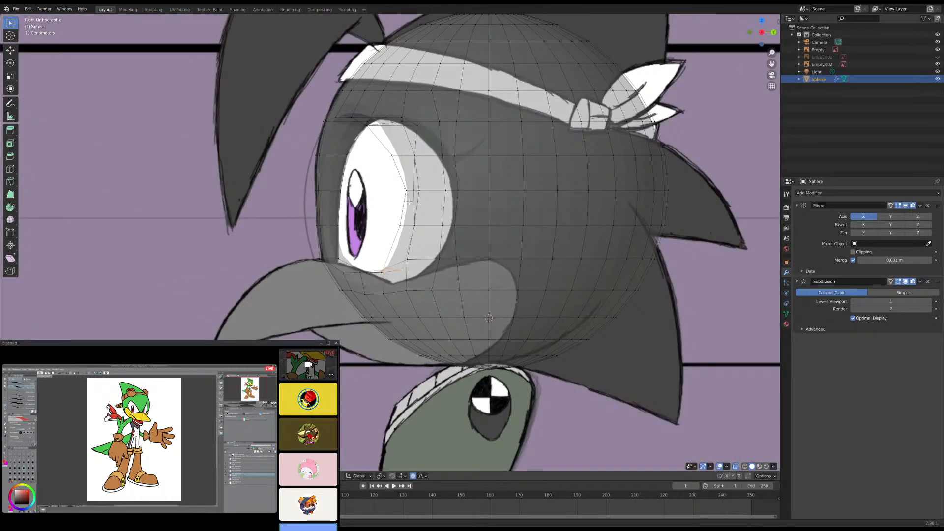
scroll(406, 197, down, 4)
scroll(408, 206, up, 4)
key(KP_1)
shift+middle_drag(392, 180, 387, 212)
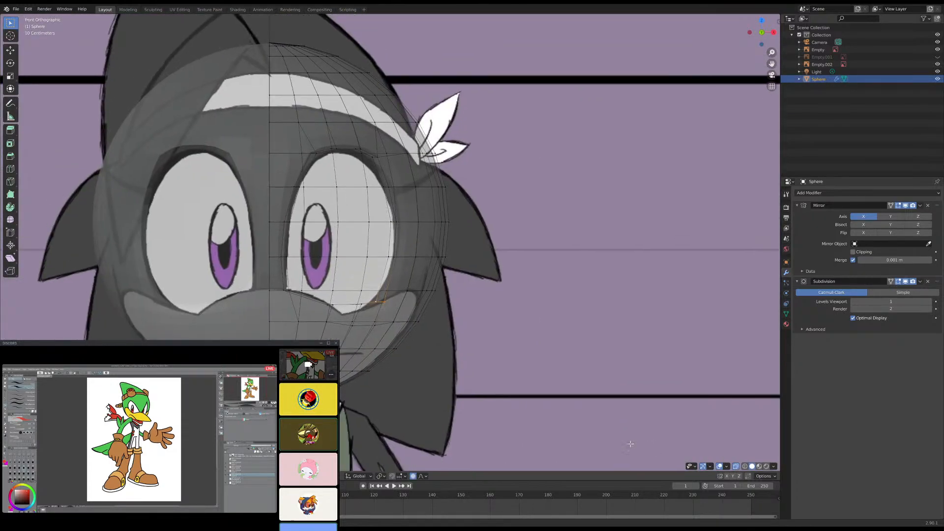
click(736, 466)
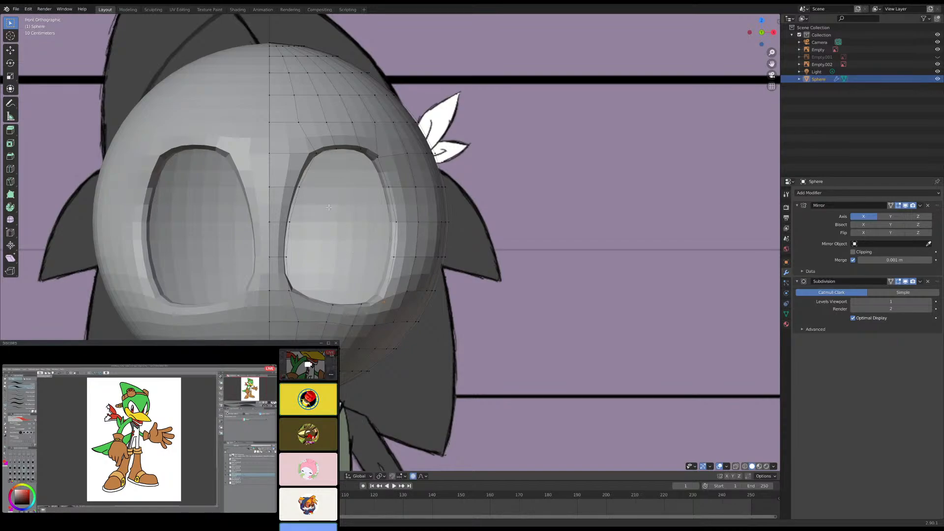
scroll(305, 157, up, 4)
mouse_move(306, 157)
middle_down()
mouse_move(295, 162)
mouse_move(306, 166)
middle_up()
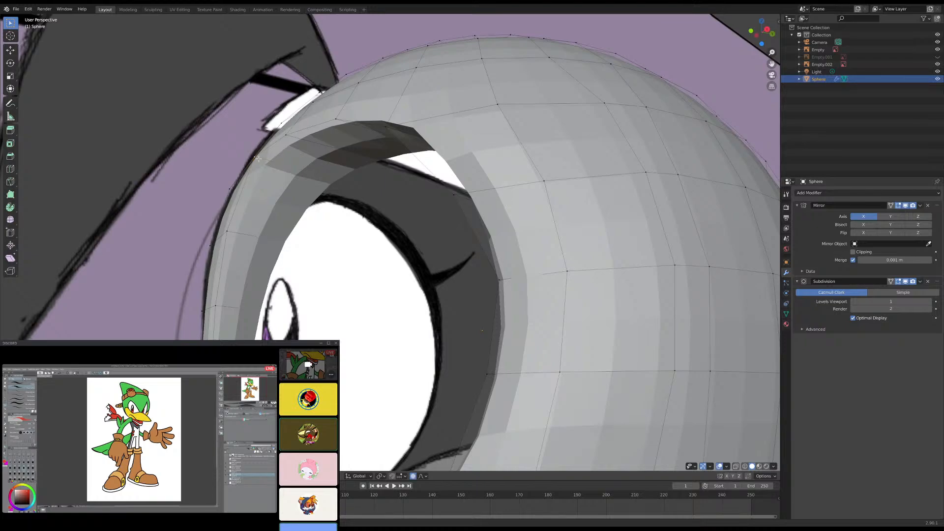
- Turn X-ray display back on and move the socket's upper inner corner vertices down to the reference eye outline in front view
key(KP_3)
click(737, 466)
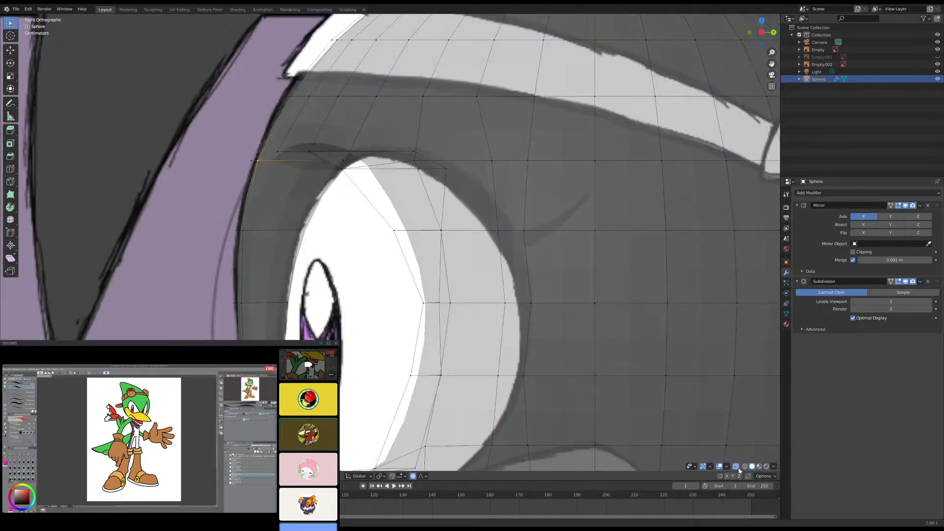
key(KP_1)
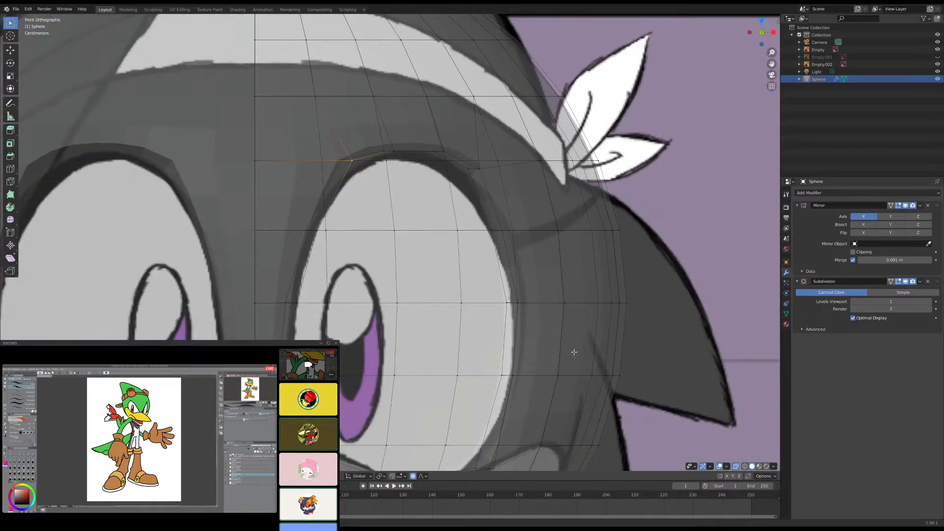
drag(331, 146, 360, 174)
key(g)
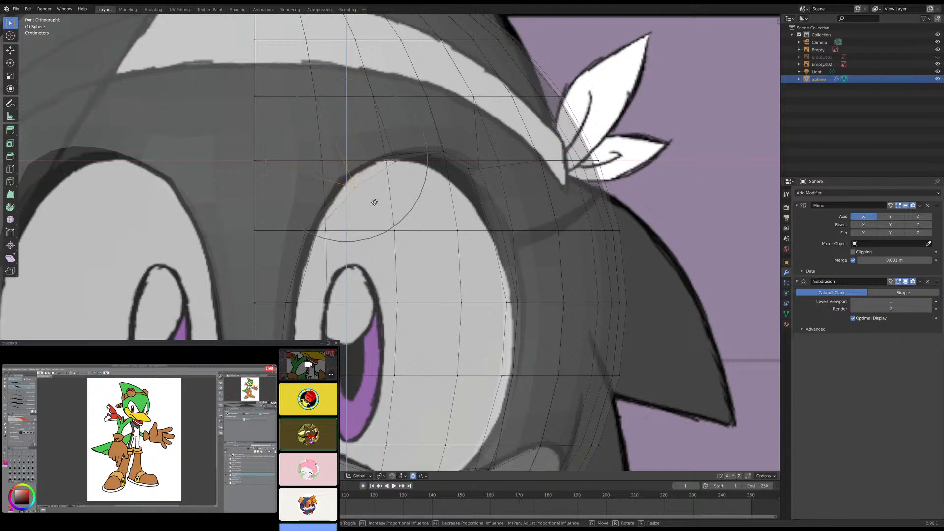
click(374, 202)
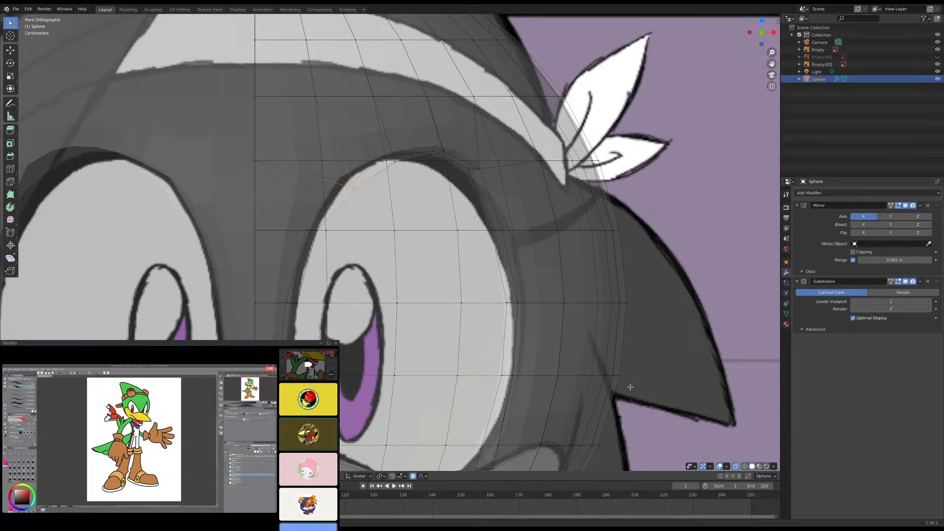
- Enable Clipping on the Mirror modifier and move the socket's inner rim vertices just below the upper corner outward along X to the eye outline
click(309, 230)
key(g)
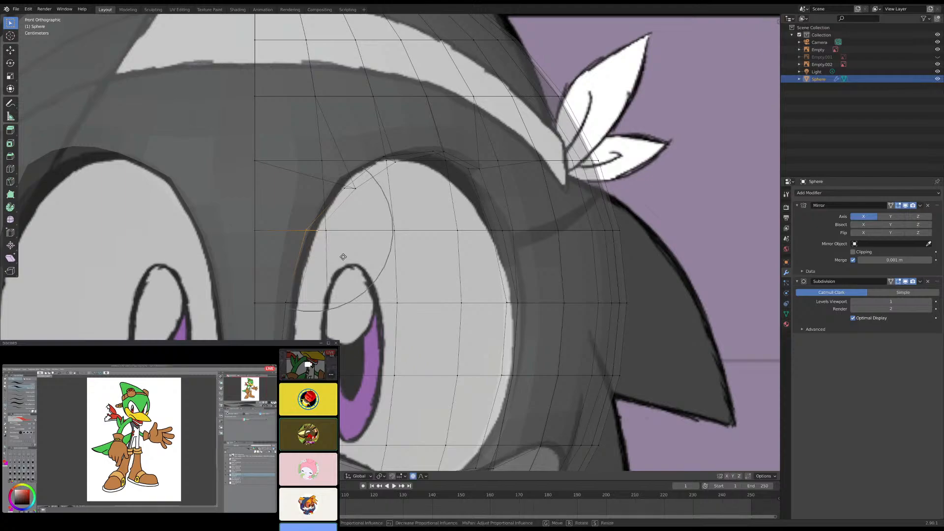
right_click(341, 257)
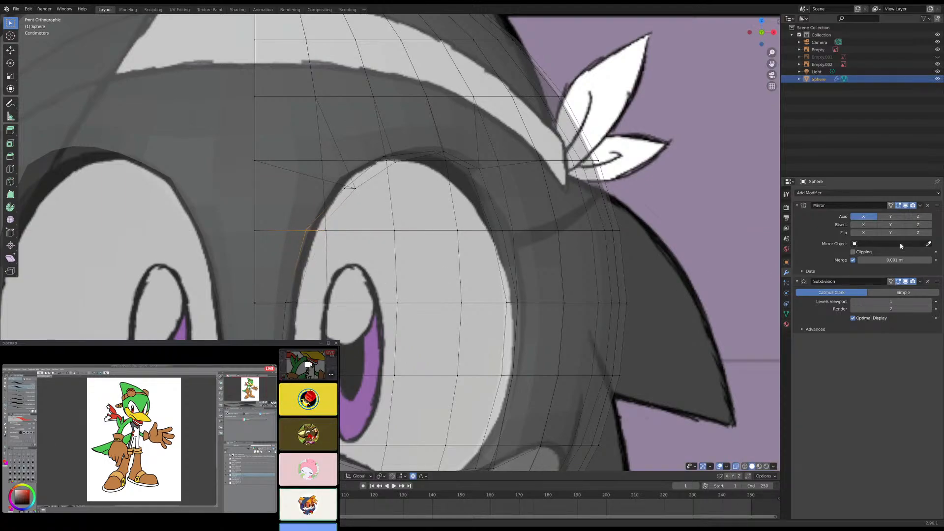
click(854, 253)
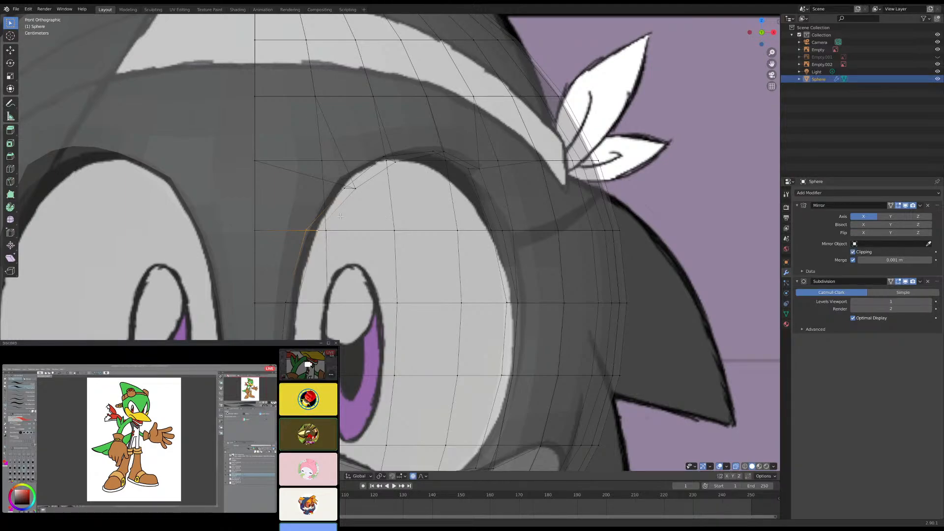
key(g)
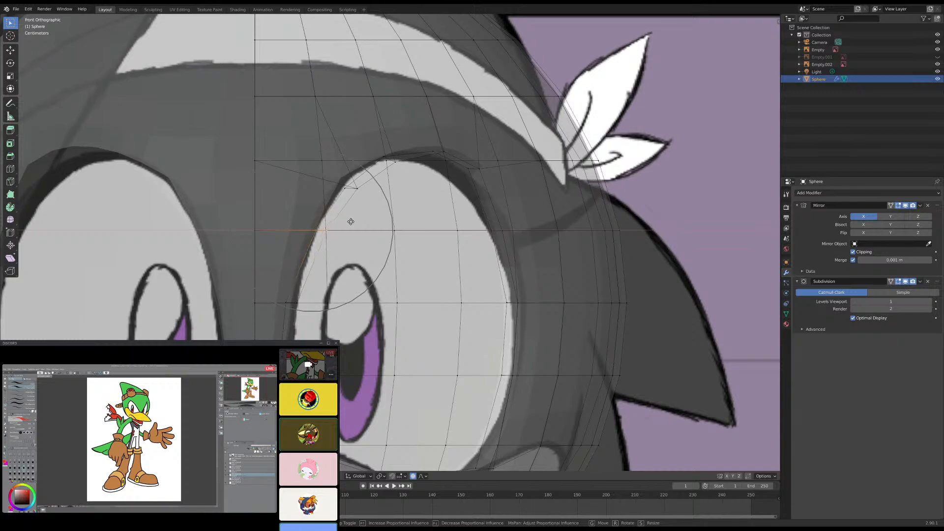
click(347, 221)
shift+middle_drag(312, 323, 336, 242)
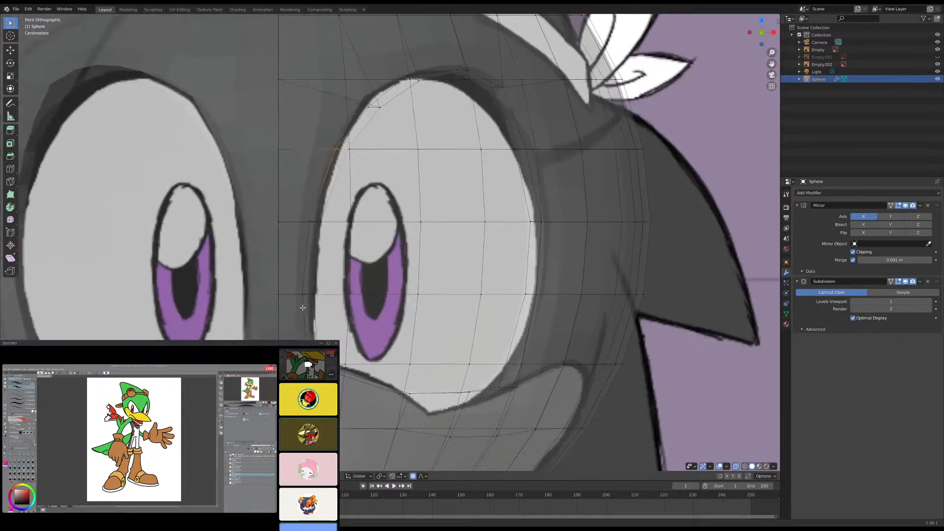
middle_drag(315, 297, 216, 329)
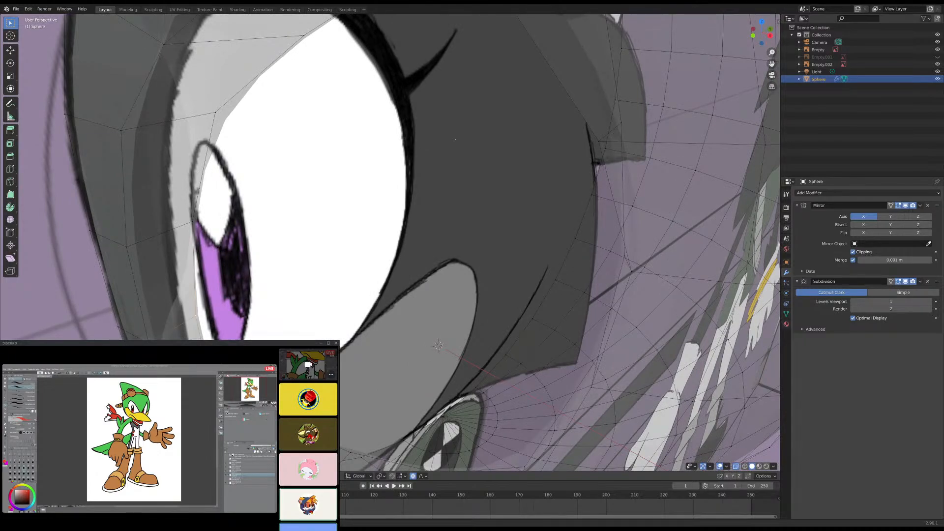
- Move the socket's upper outer corner vertices slightly down to the reference eye outline in front view using proportional editing
key(KP_1)
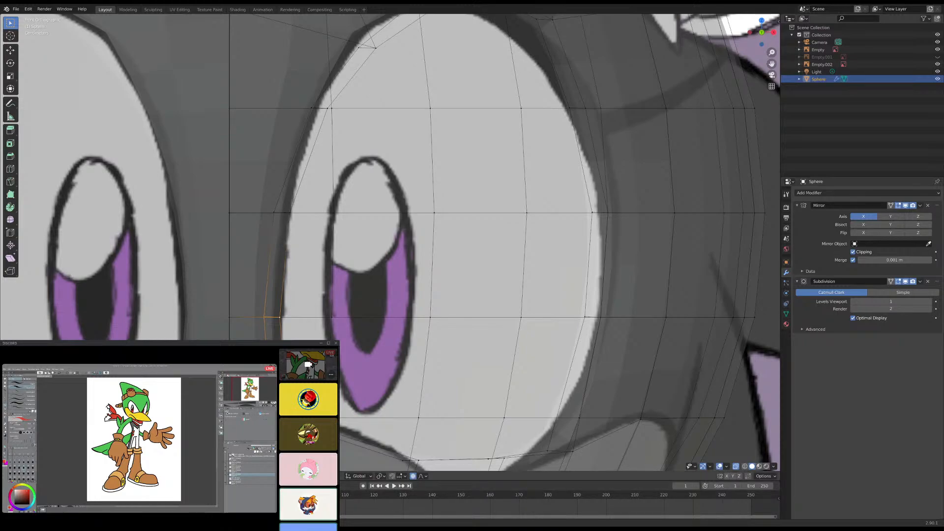
scroll(388, 242, down, 3)
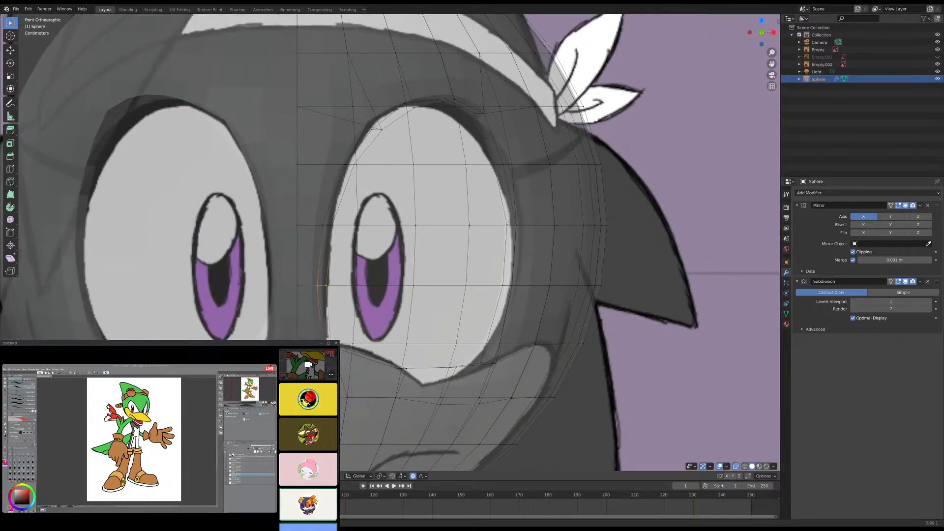
scroll(385, 295, down, 2)
middle_drag(386, 301, 354, 319)
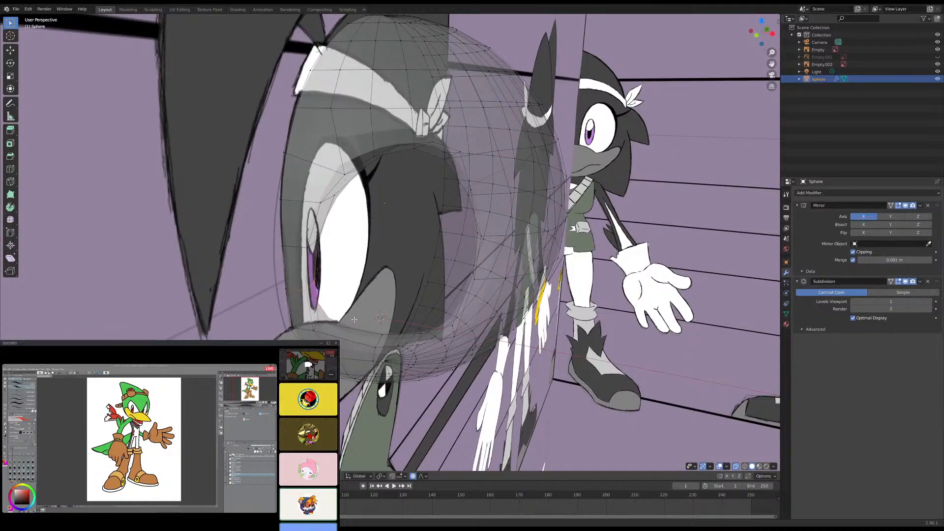
key(KP_1)
scroll(409, 281, up, 3)
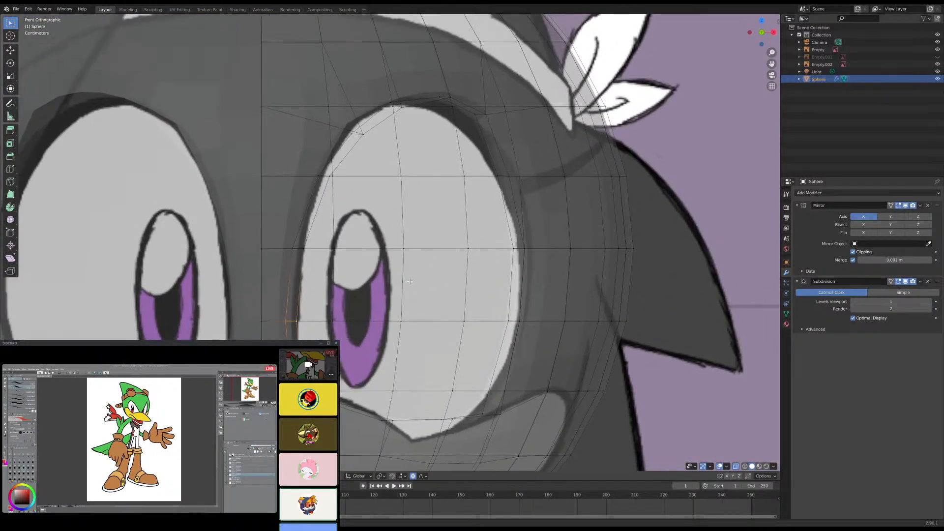
shift+middle_drag(410, 281, 376, 362)
click(447, 190)
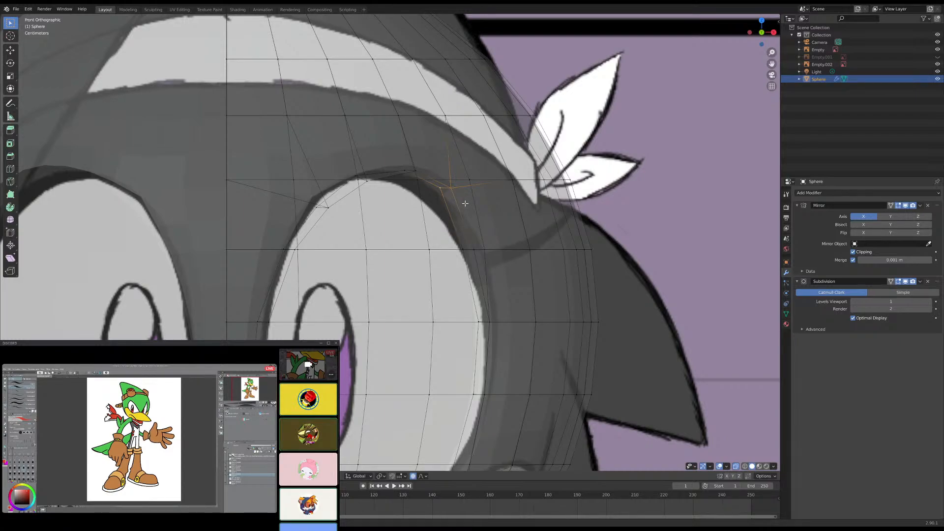
key(g)
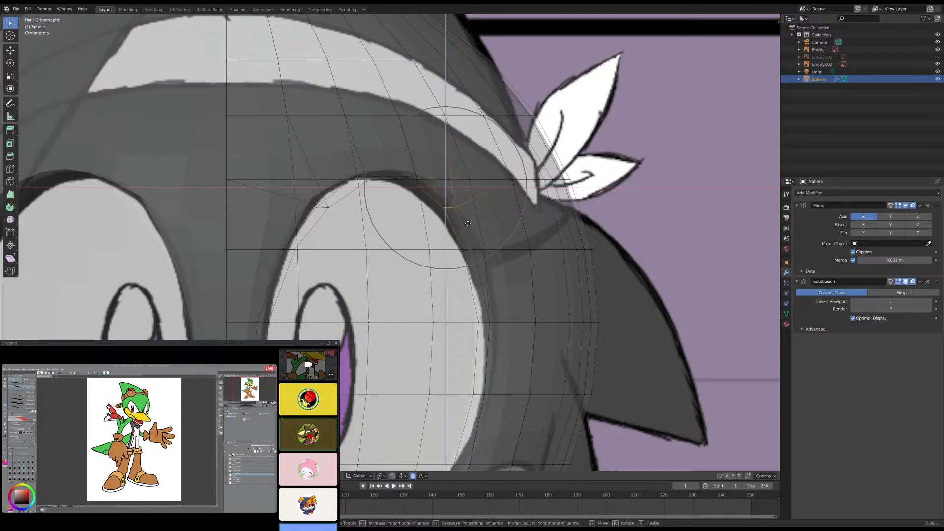
click(438, 222)
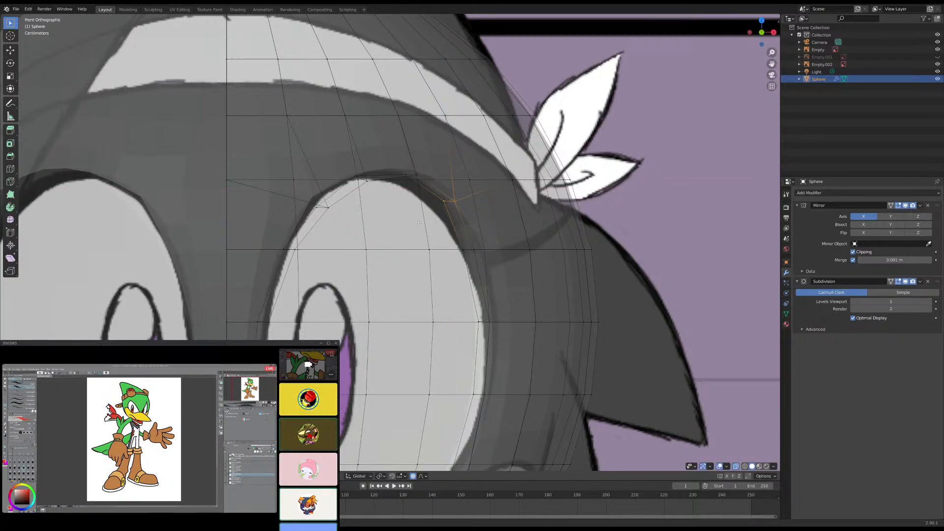
- Select the eye socket's rim edge loop and compare its shape with the side and front references
scroll(418, 222, down, 3)
middle_drag(418, 222, 318, 232)
click(318, 212)
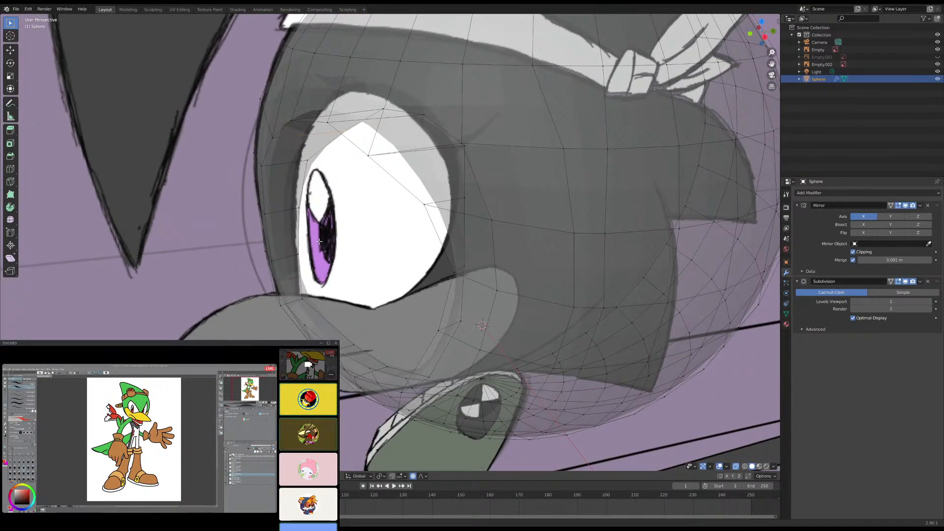
alt+click(303, 302)
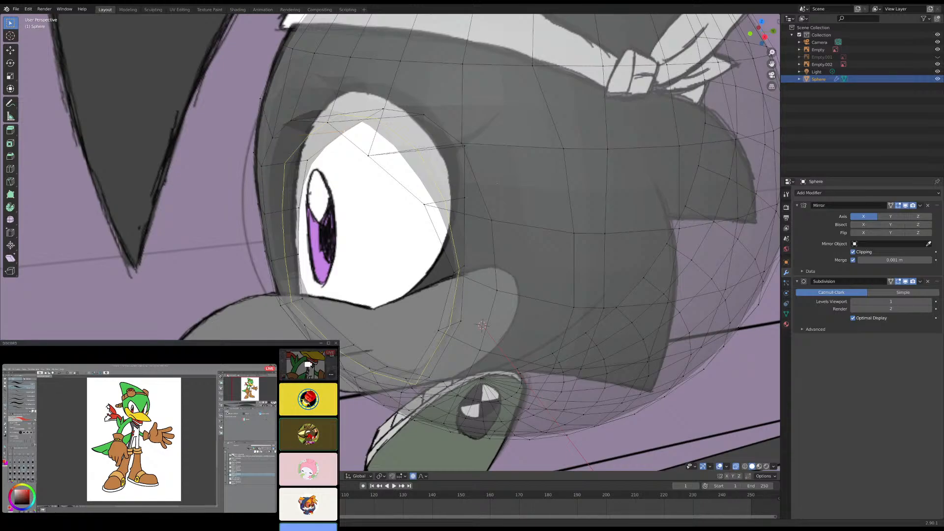
middle_drag(314, 275, 363, 293)
key(KP_3)
scroll(391, 310, down, 3)
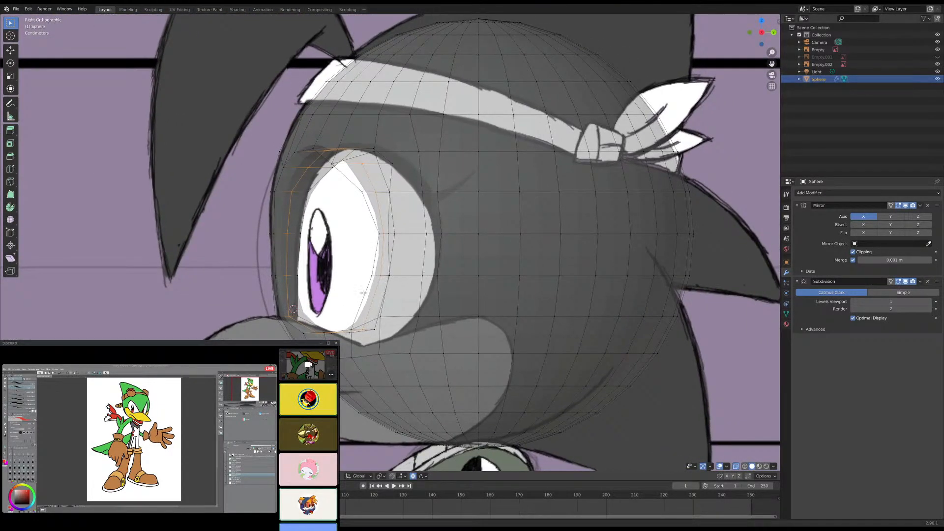
shift+middle_drag(436, 281, 401, 347)
scroll(459, 238, down, 4)
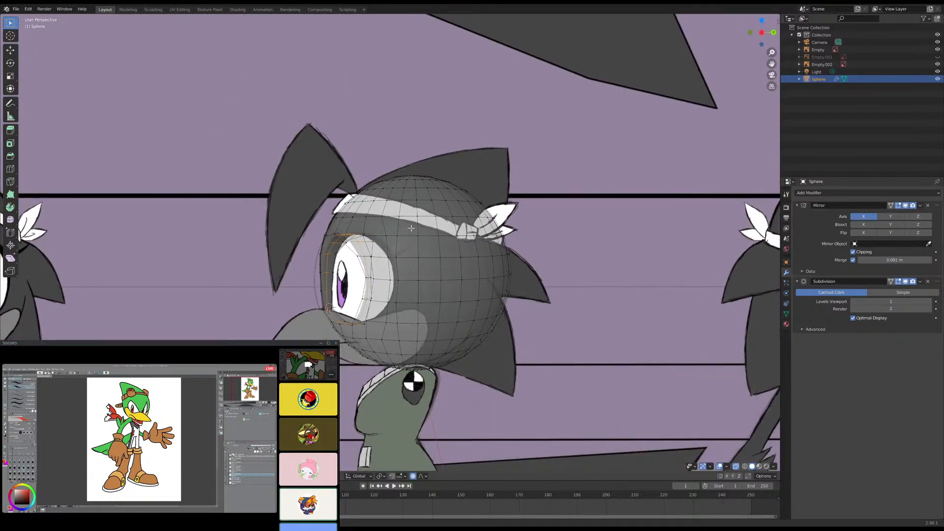
middle_drag(459, 238, 491, 229)
key(KP_1)
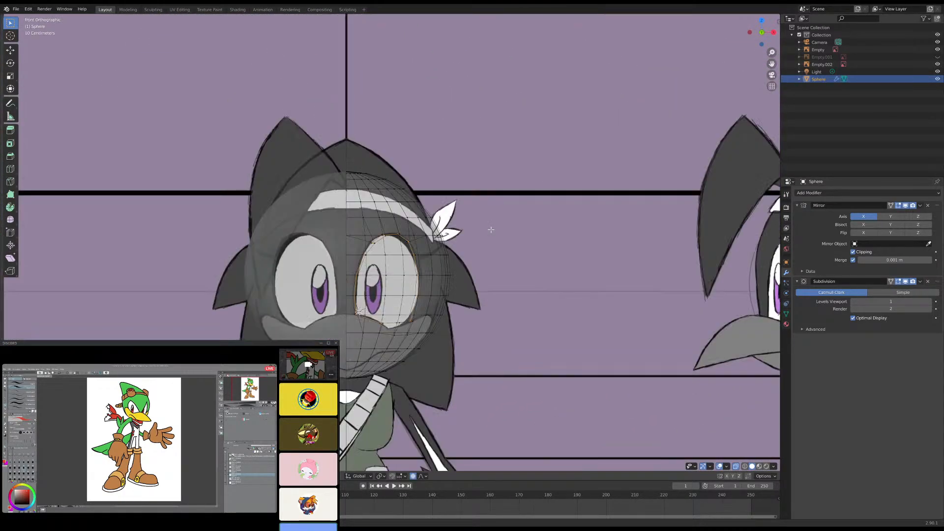
scroll(491, 229, up, 5)
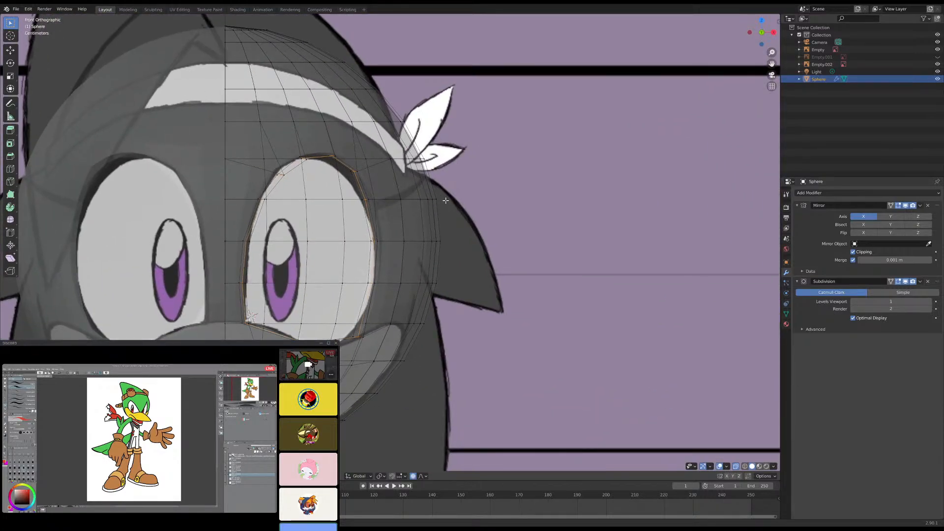
click(445, 200)
- Snap the 3D cursor to the head's edge ring at headband height, near the middle of the head in side view
shift+middle_drag(235, 28, 302, 171)
click(293, 168)
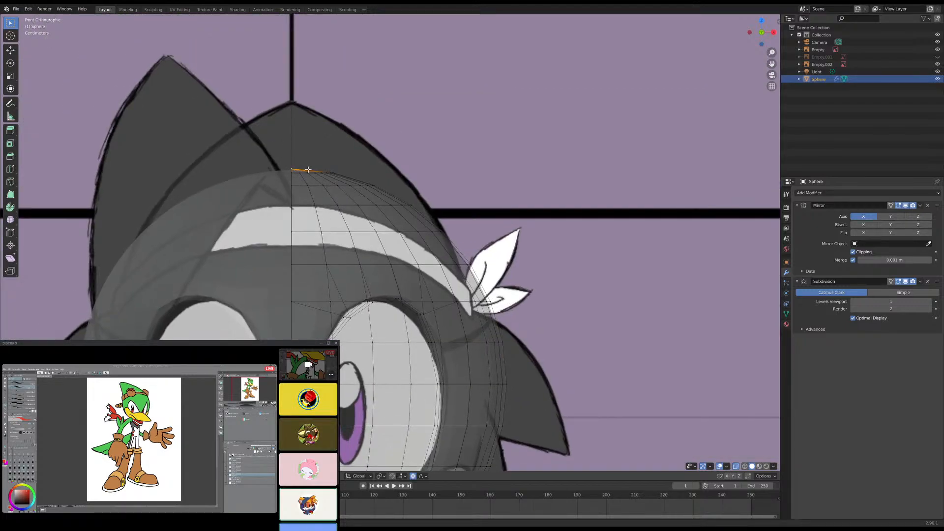
key(KP_3)
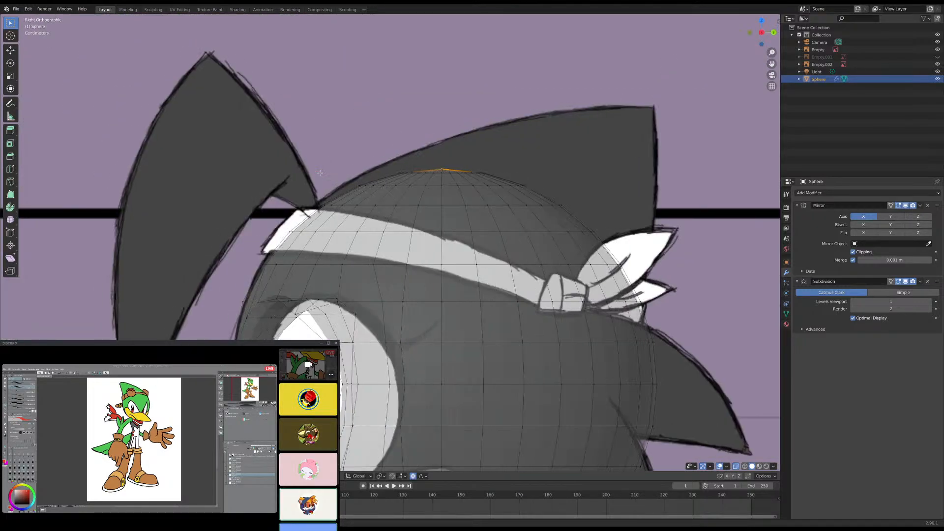
scroll(443, 209, up, 2)
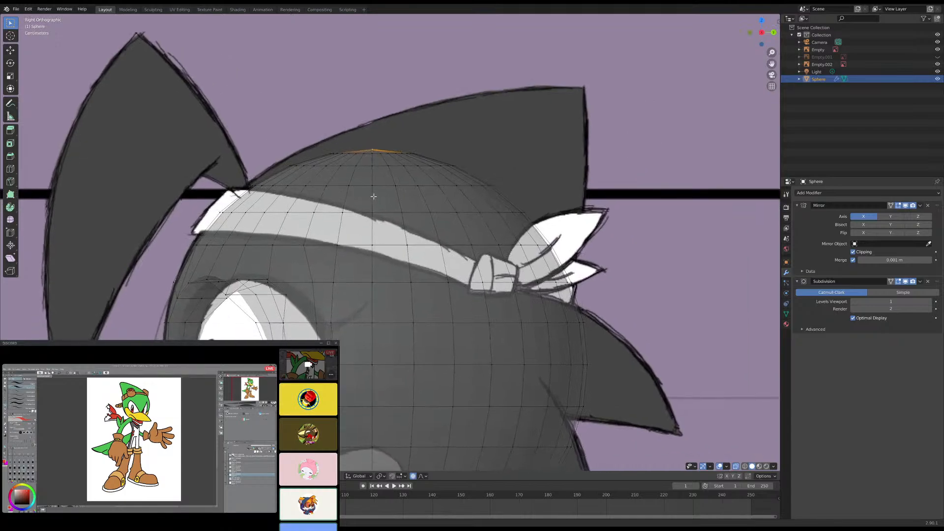
alt+shift+click(458, 212)
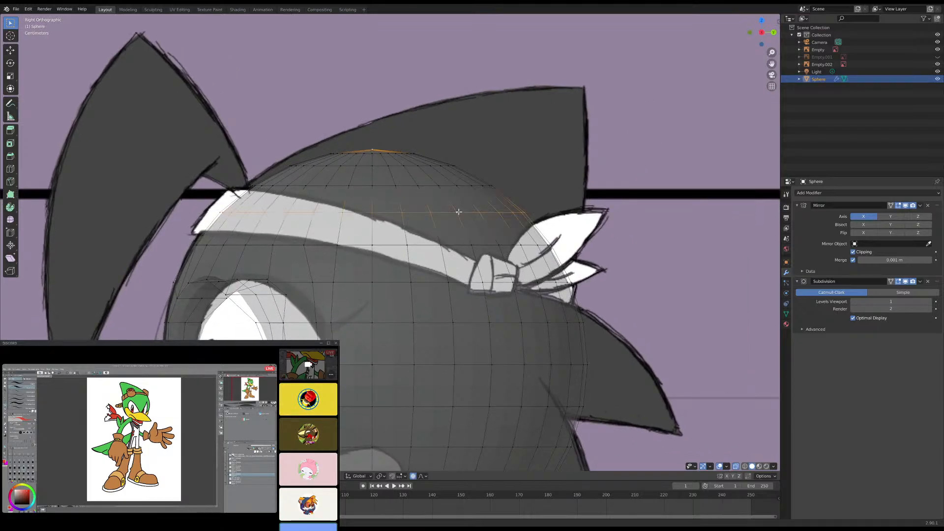
alt+click(377, 211)
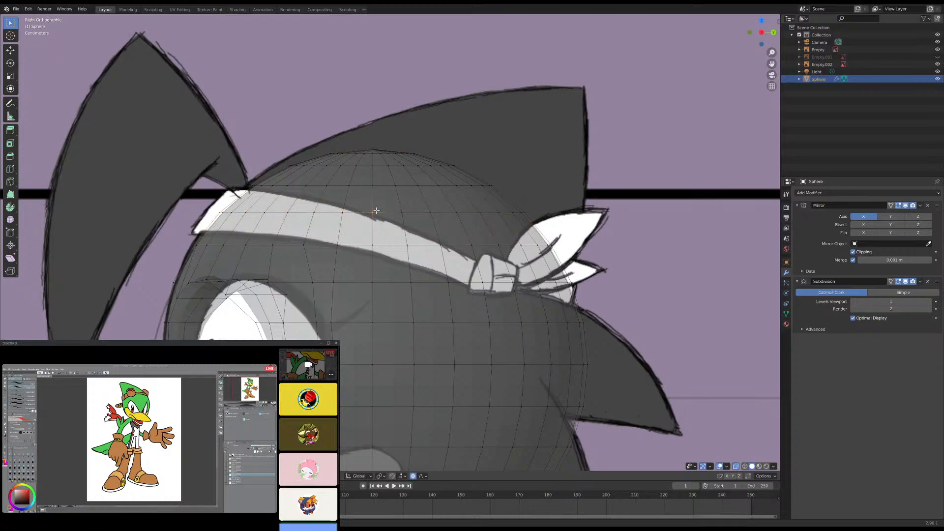
middle_drag(378, 210, 261, 218)
key(shift+s)
click(301, 261)
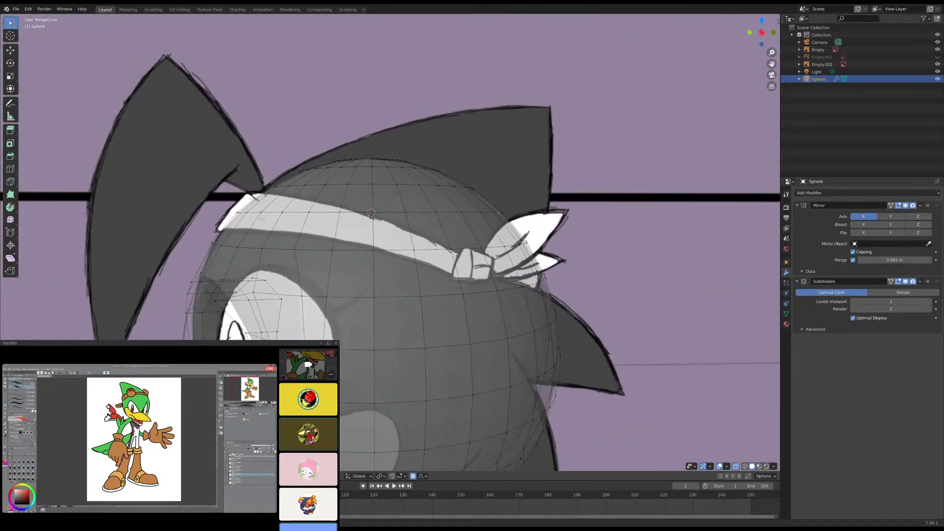
- Select the crown from the headband-height ring to the top, set the pivot to 3D Cursor and scale it up along Z
key(KP_3)
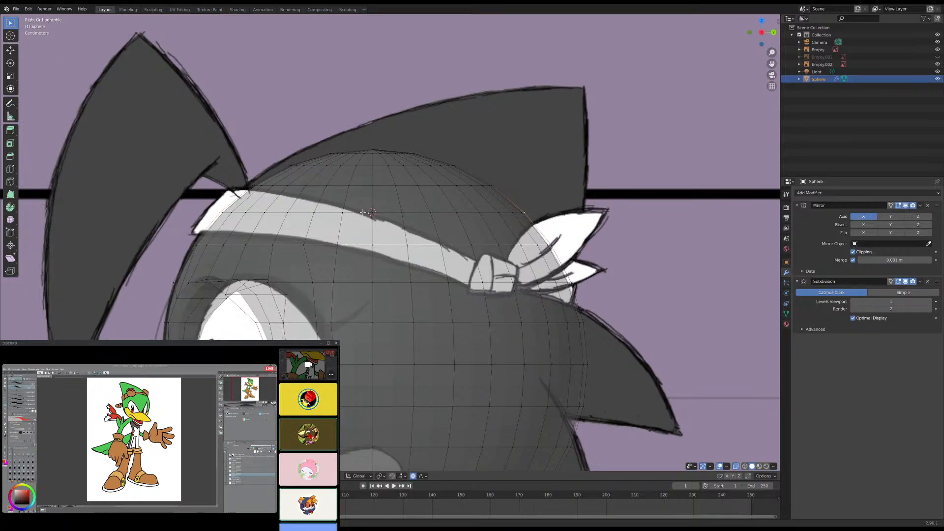
alt+click(354, 187)
alt+shift+click(364, 167)
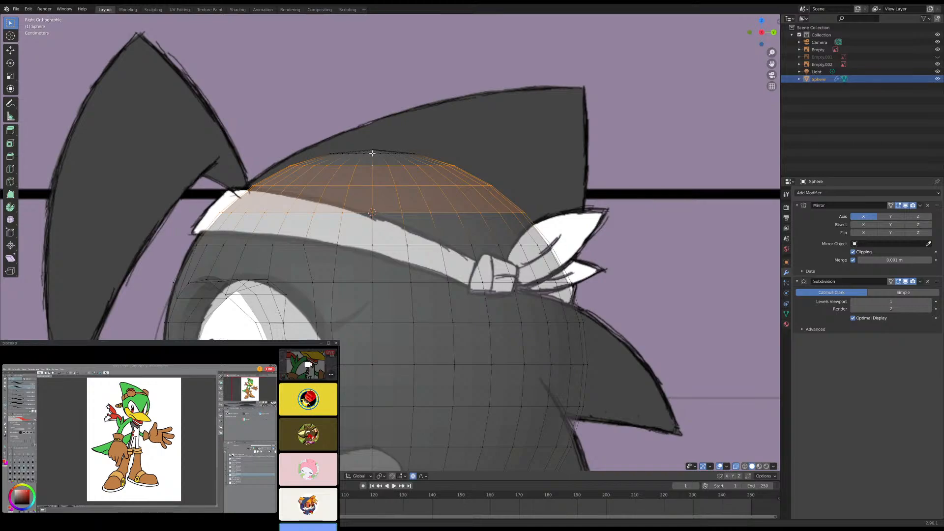
alt+shift+click(372, 154)
shift+click(372, 147)
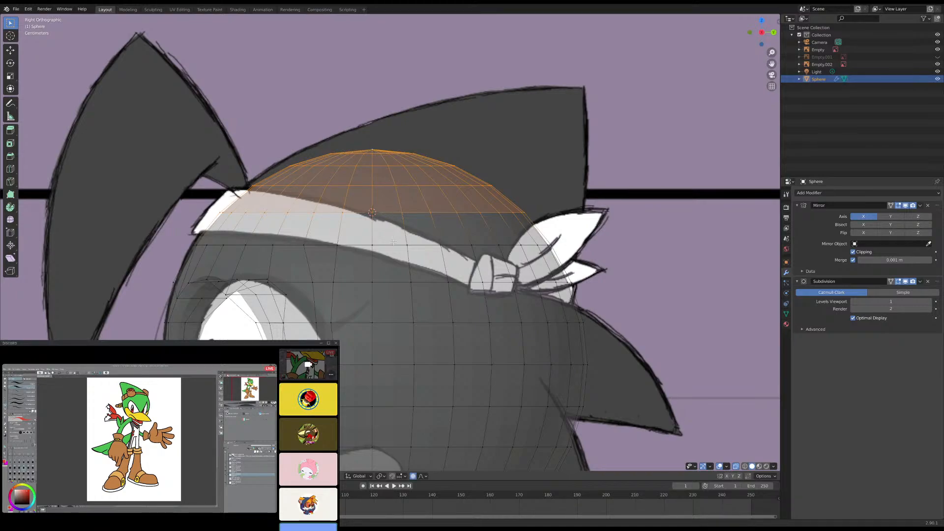
click(422, 476)
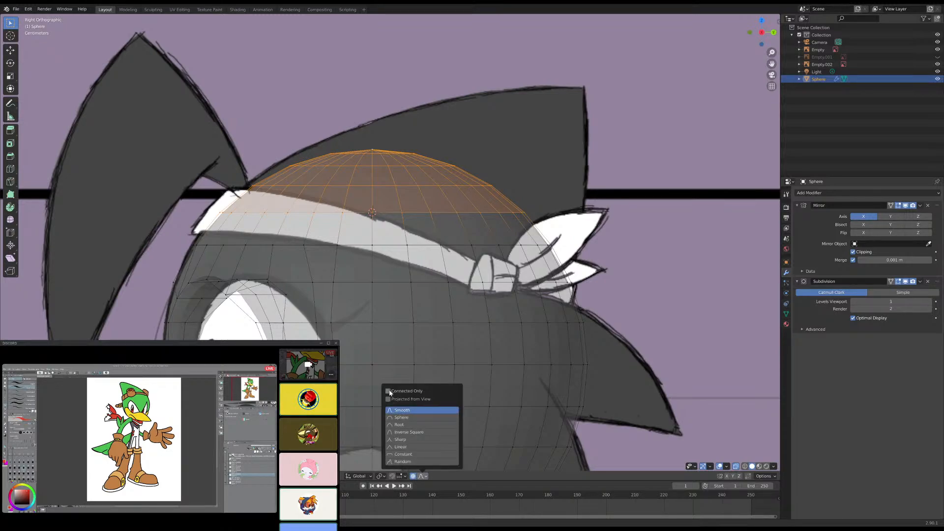
click(383, 477)
click(399, 446)
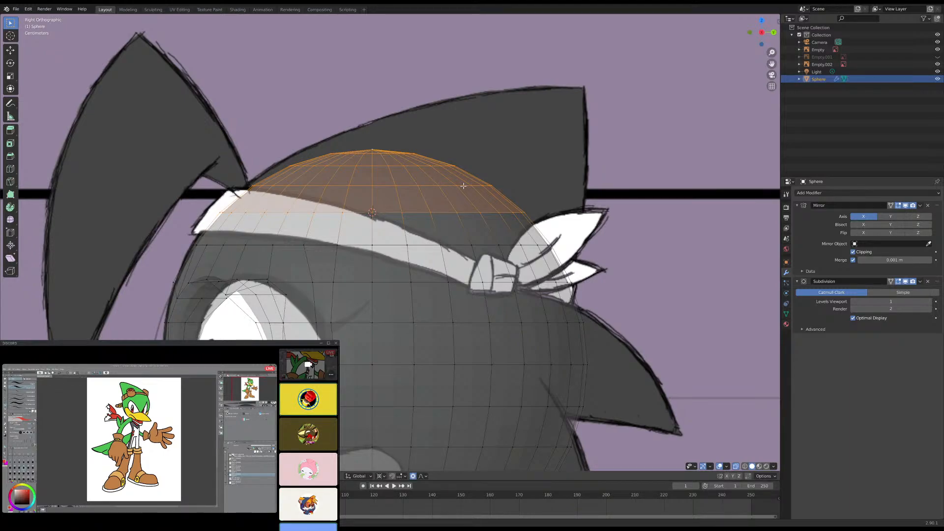
key(s)
key(z)
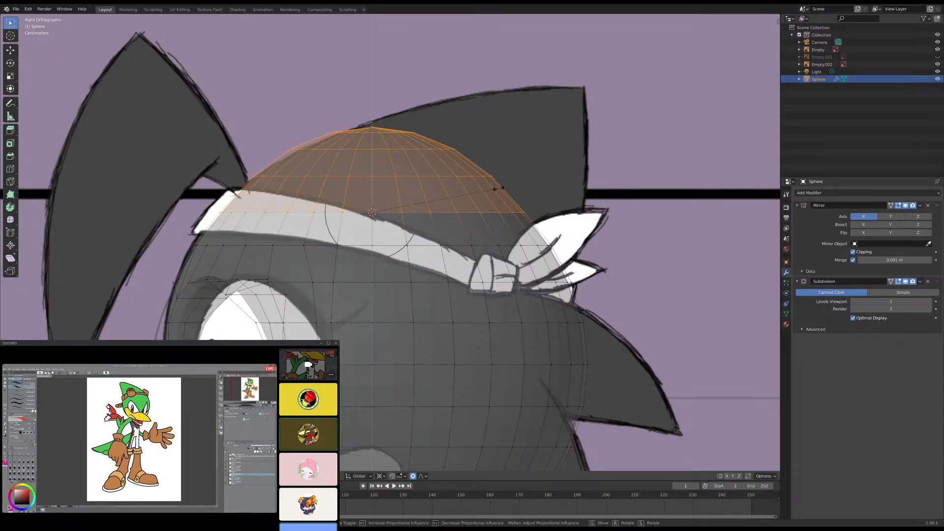
click(502, 193)
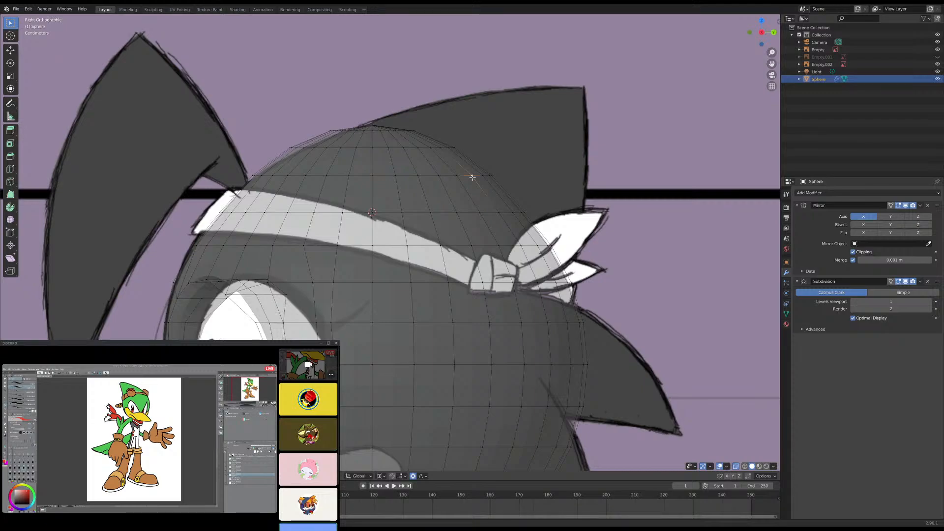
- Select the crown loops above the headband-height ring up to the top and adjust their height by scaling along Z in side view
alt+click(445, 175)
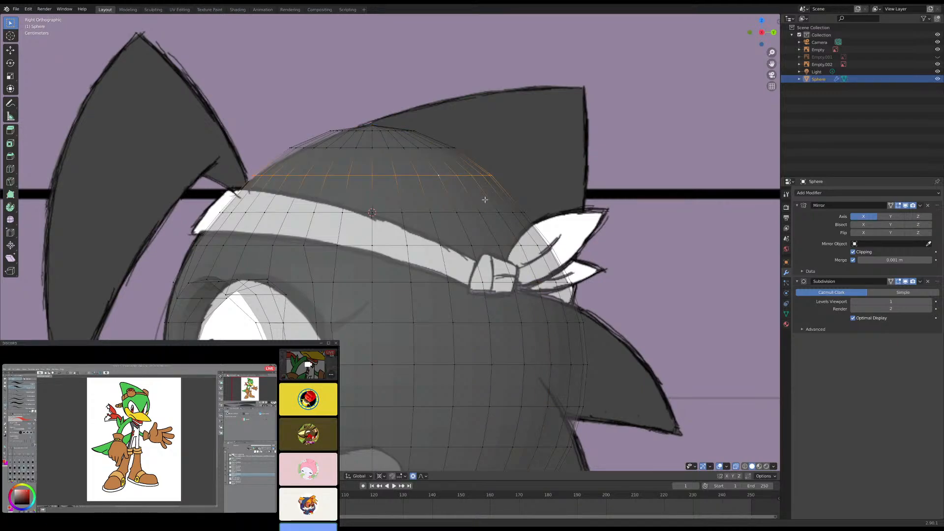
alt+shift+click(407, 146)
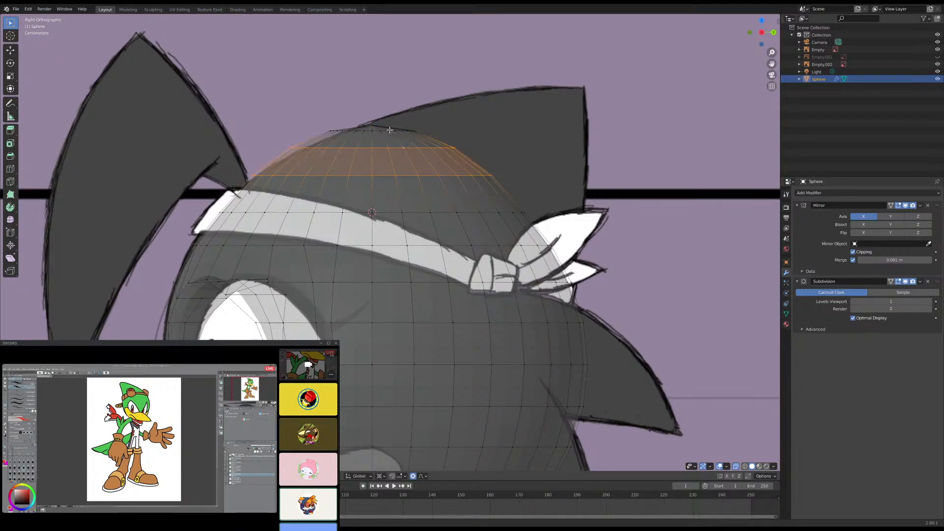
alt+shift+click(386, 138)
alt+shift+click(387, 138)
alt+shift+click(369, 129)
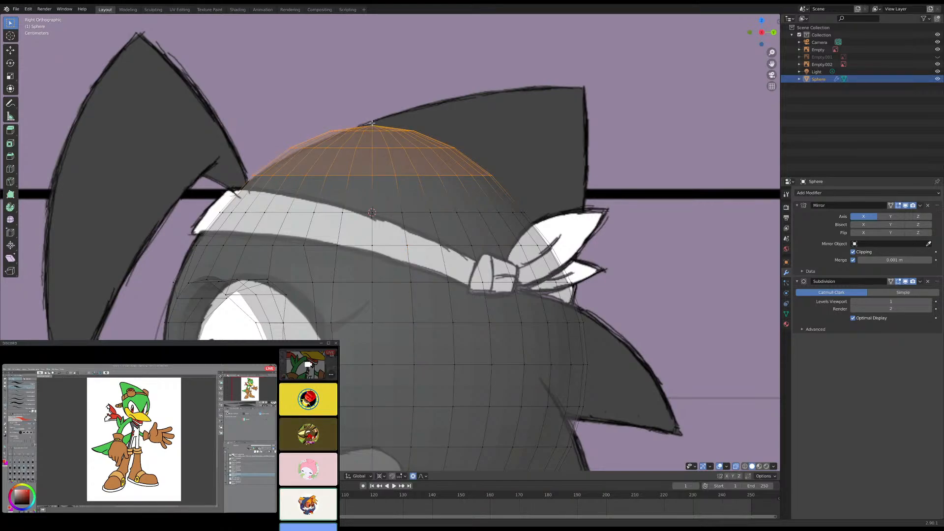
key(s)
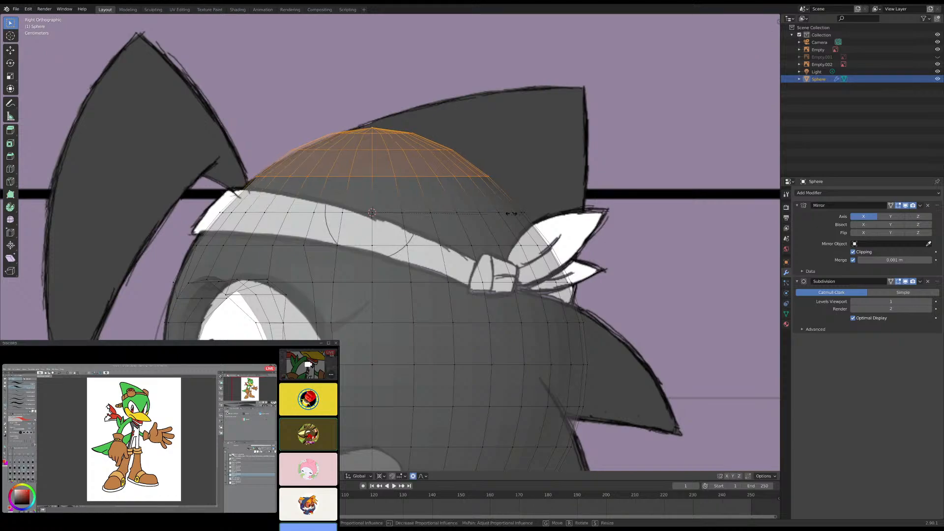
click(514, 198)
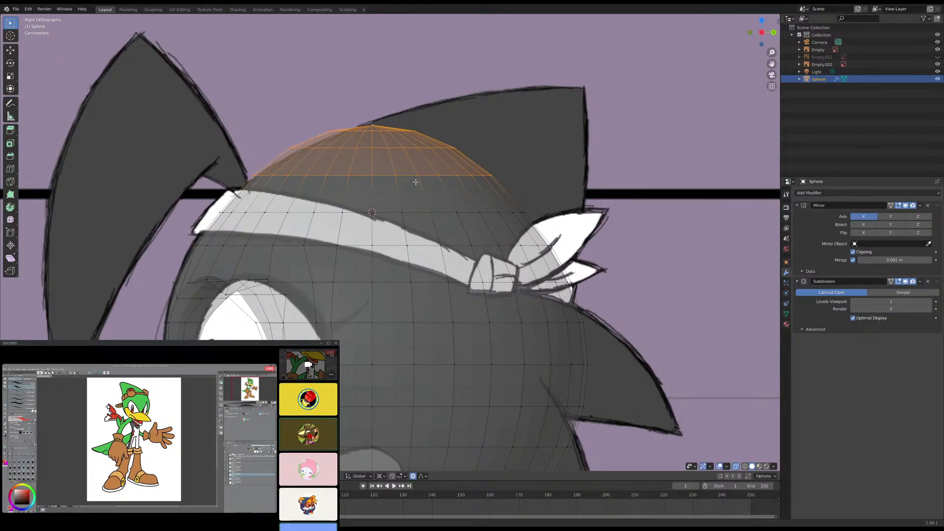
key(s)
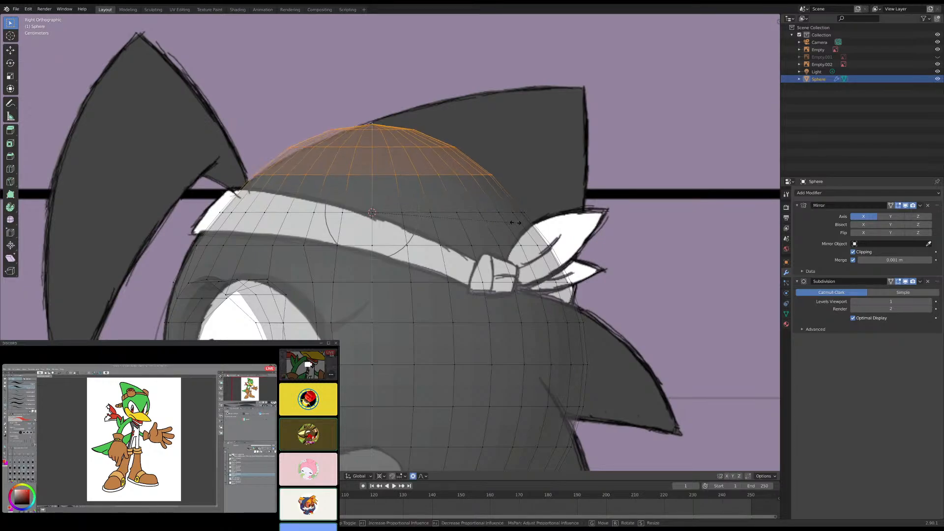
- Tilt the selected crown loops toward the back of the head around the 3D cursor, tuning the proportional editing radius in side view
scroll(523, 223, up, 5)
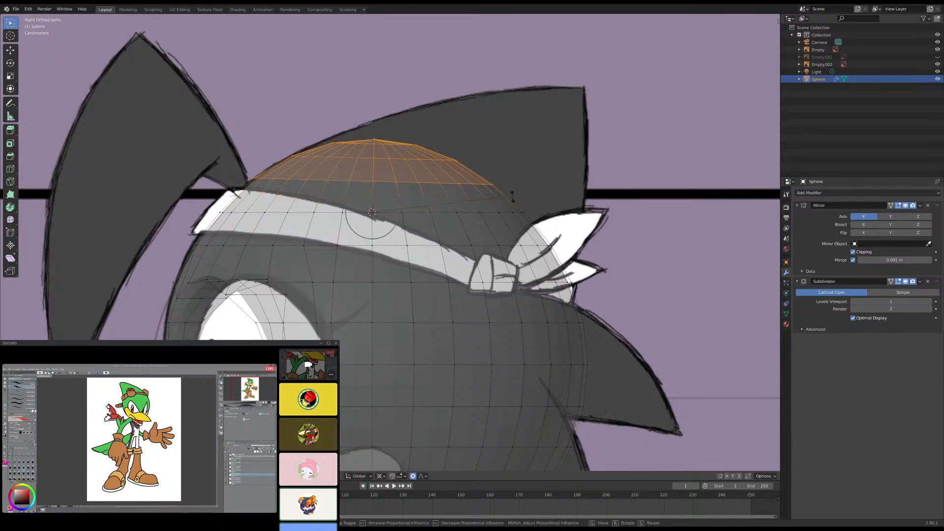
scroll(512, 198, down, 10)
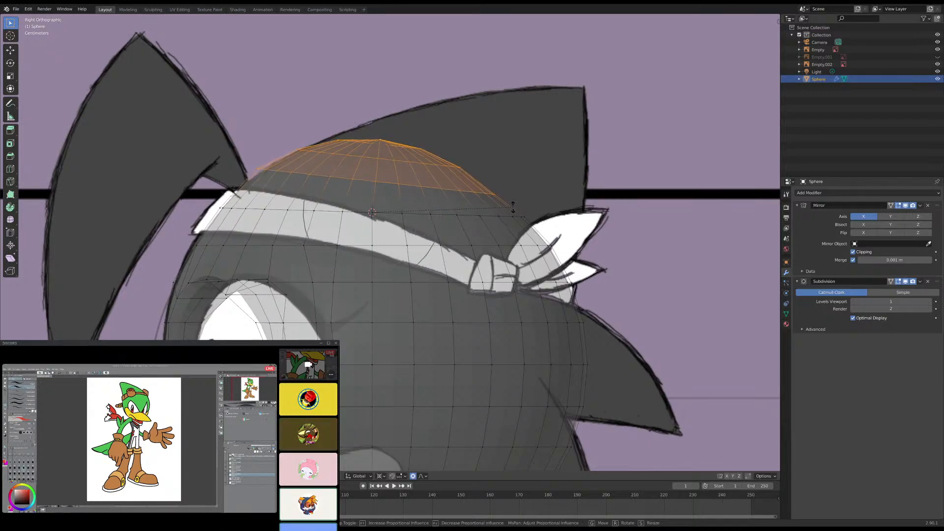
scroll(513, 208, down, 6)
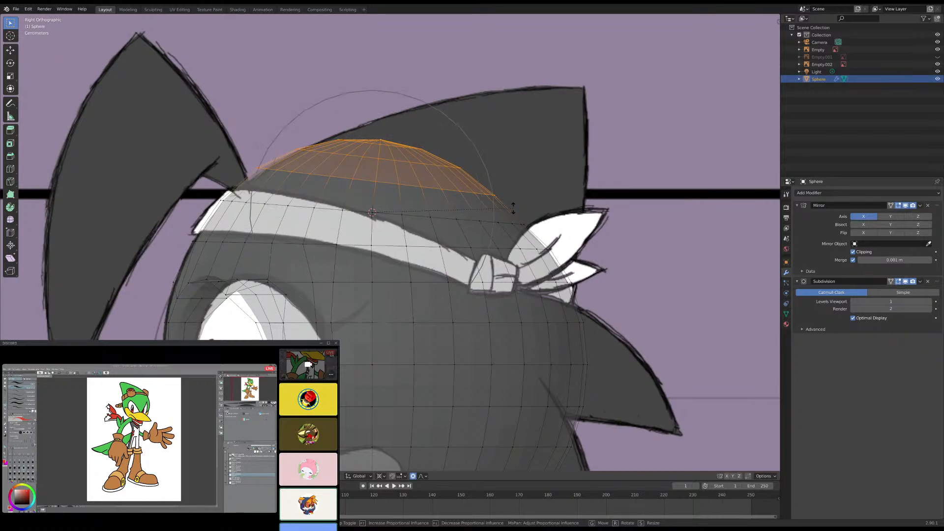
scroll(513, 207, down, 5)
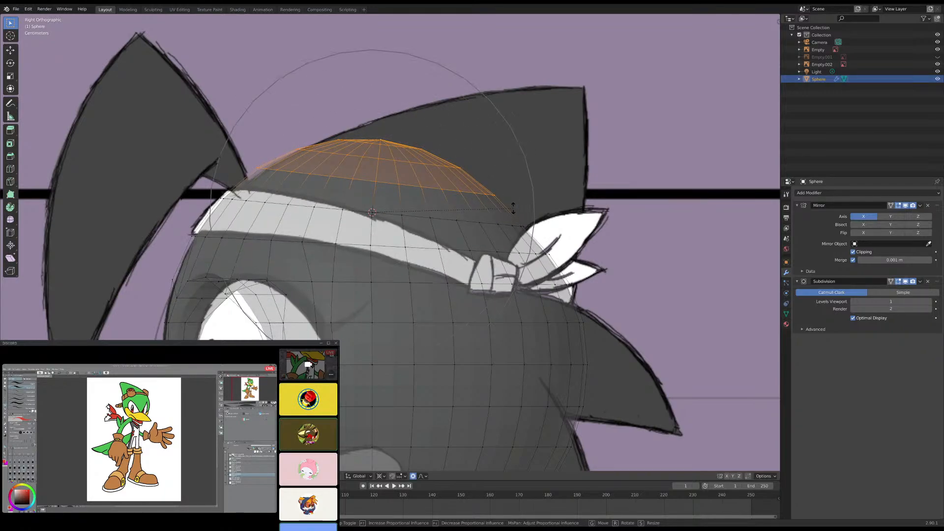
scroll(513, 208, up, 2)
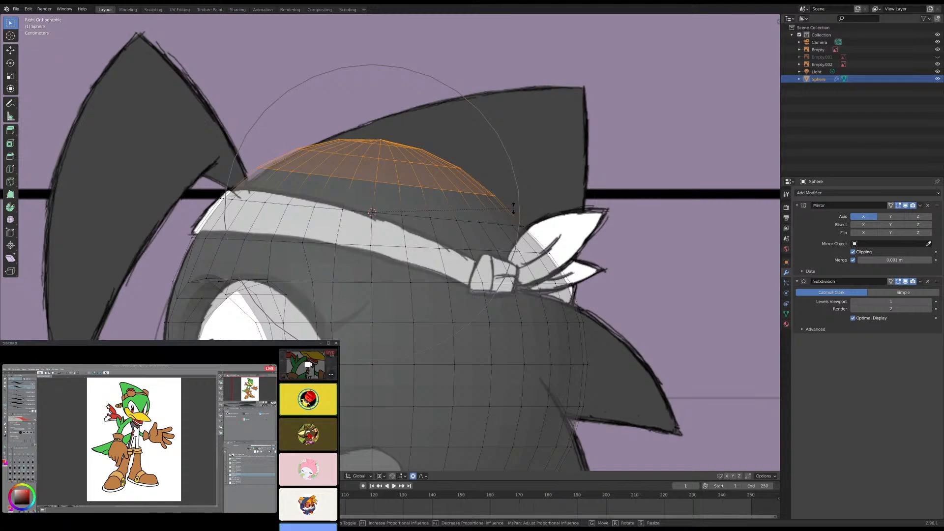
click(513, 208)
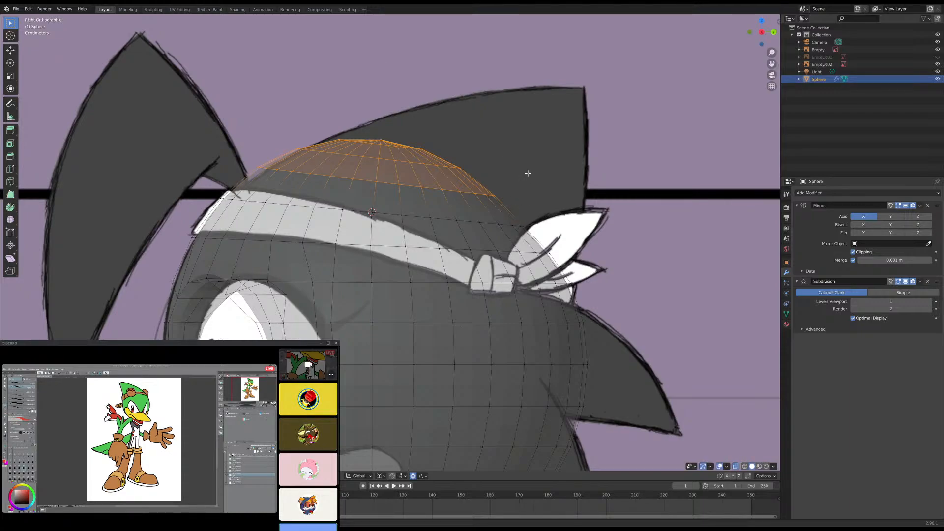
key(g)
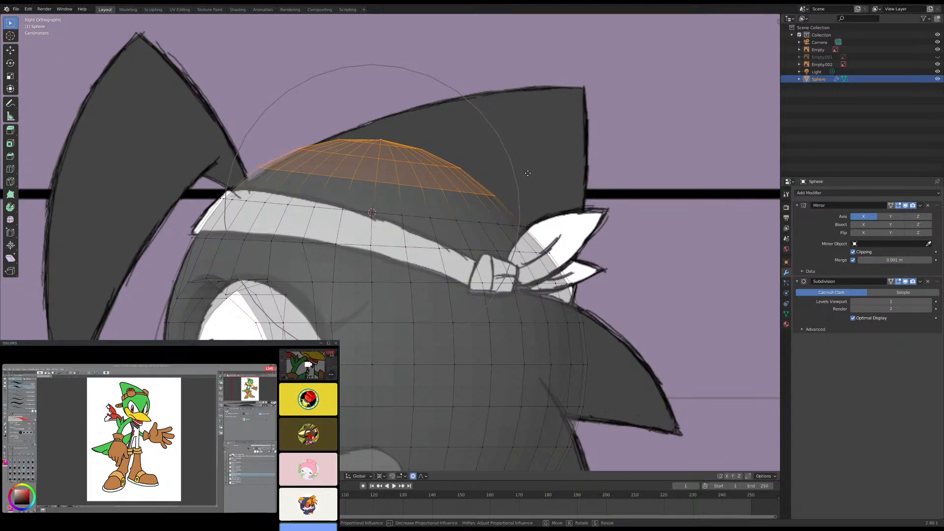
key(z)
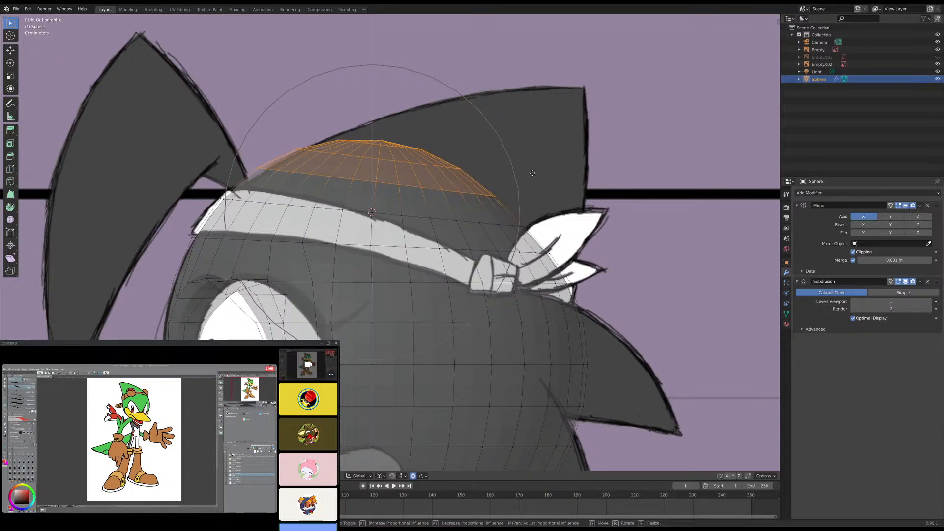
right_click(538, 175)
key(g)
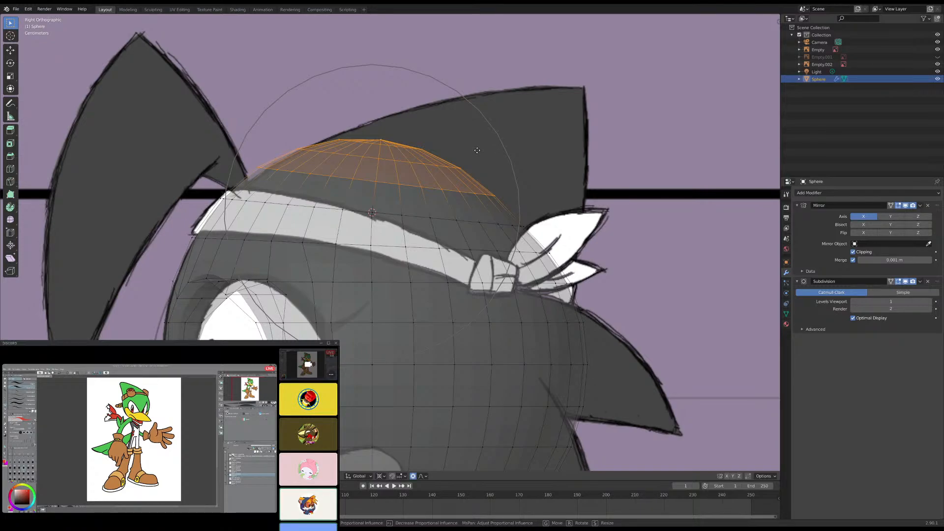
middle_click(477, 150)
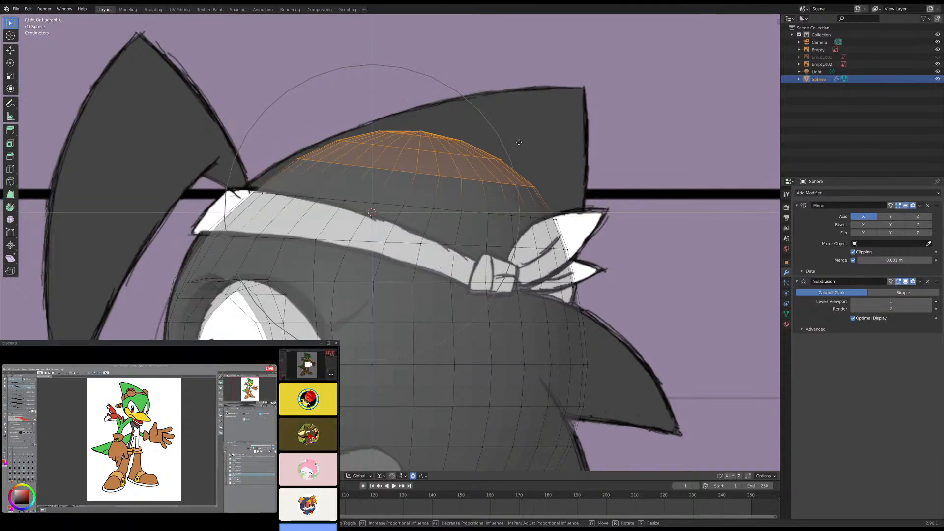
click(471, 158)
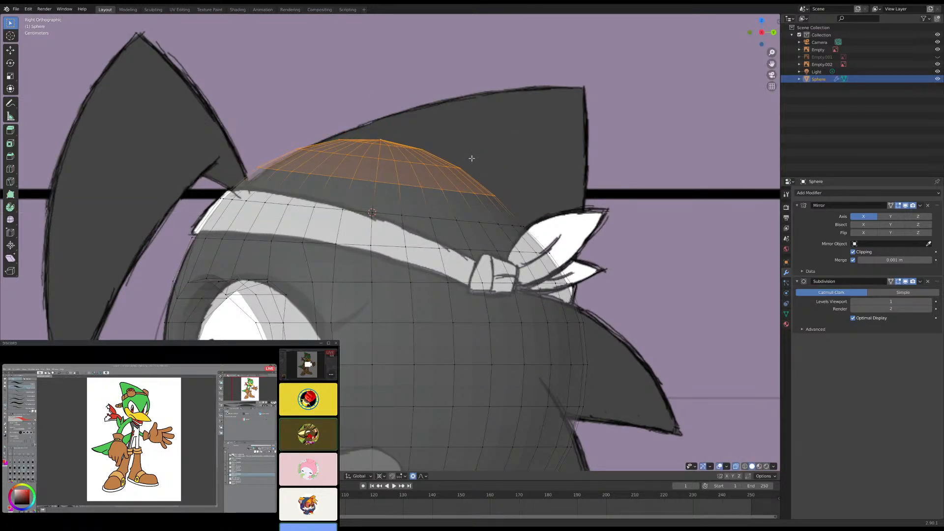
- Move the selected crown loops slightly toward the back of the head along Y with proportional editing
key(g)
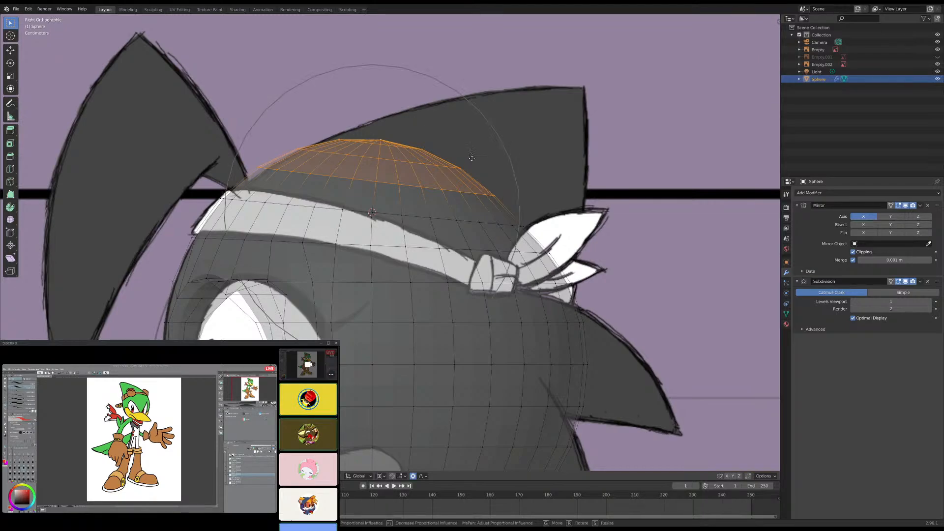
key(y)
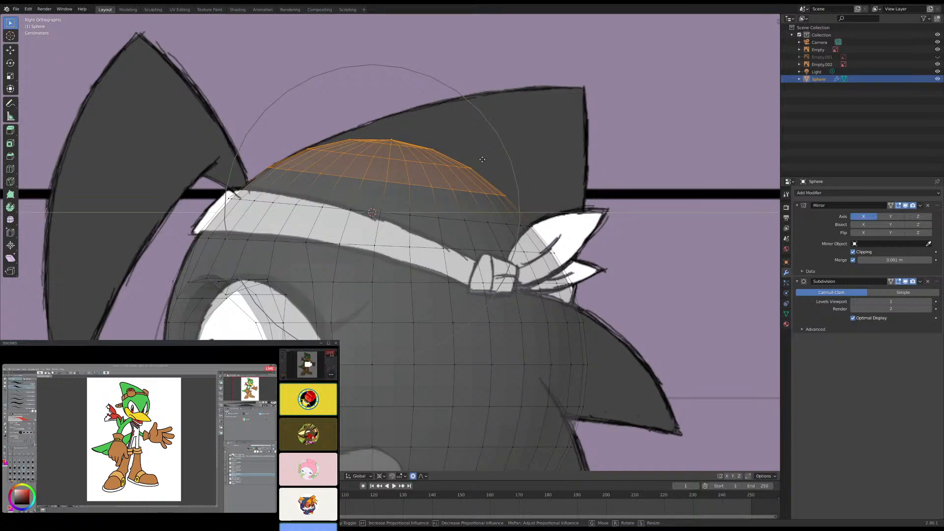
click(482, 159)
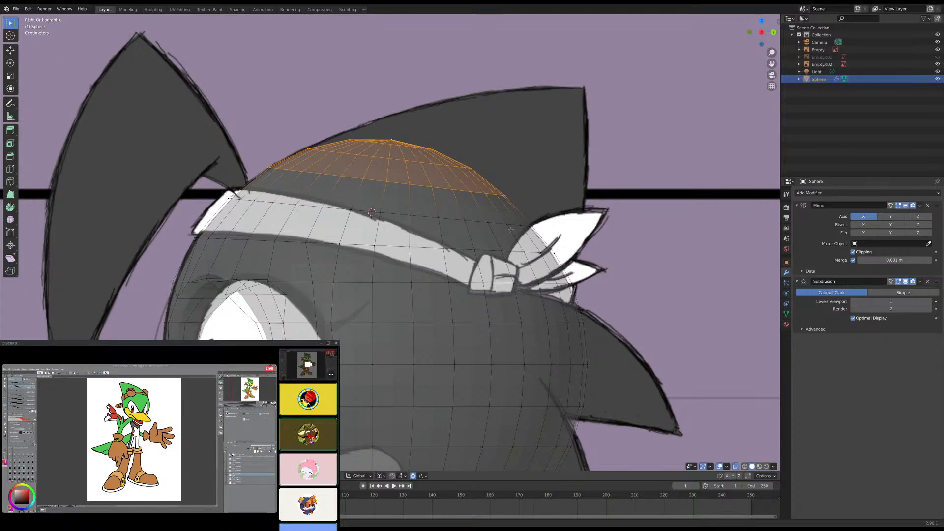
- Delete the crown cap's faces, and delete the vertices of the edge loop at headband height
key(x)
click(511, 232)
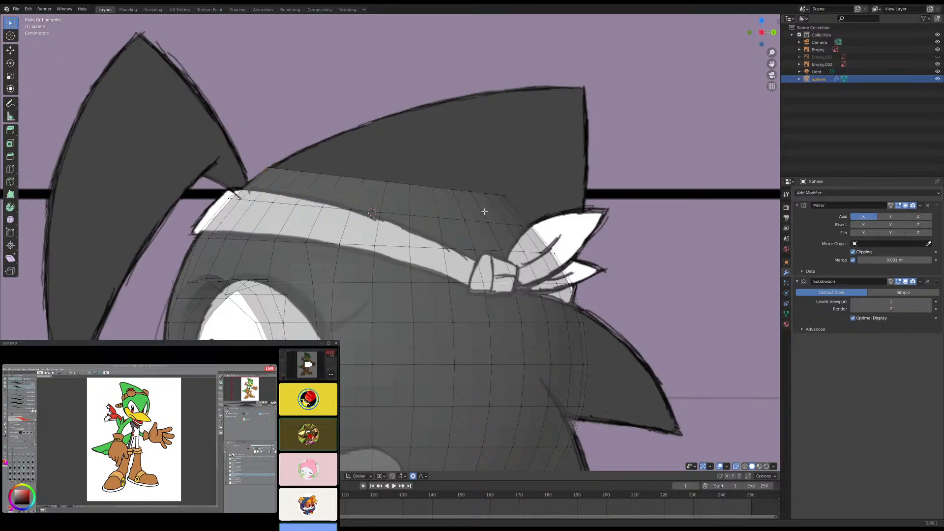
alt+click(475, 192)
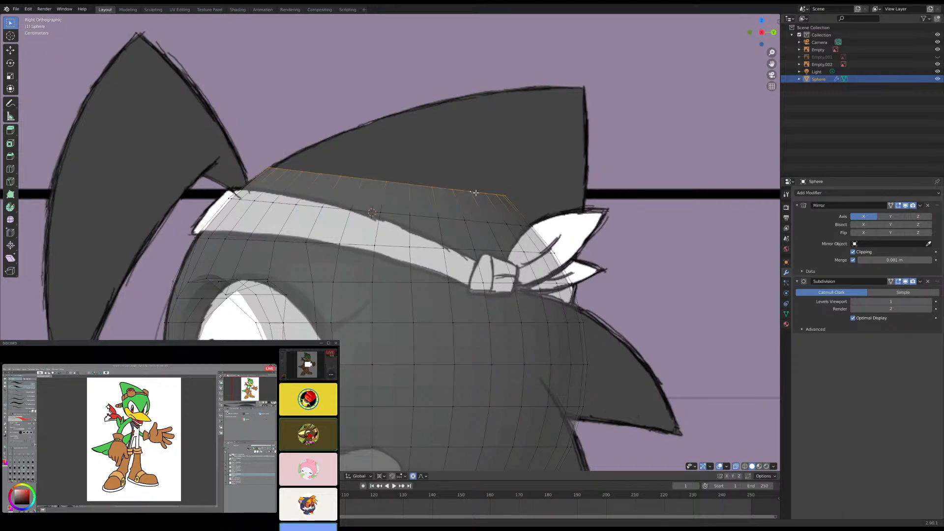
click(500, 221)
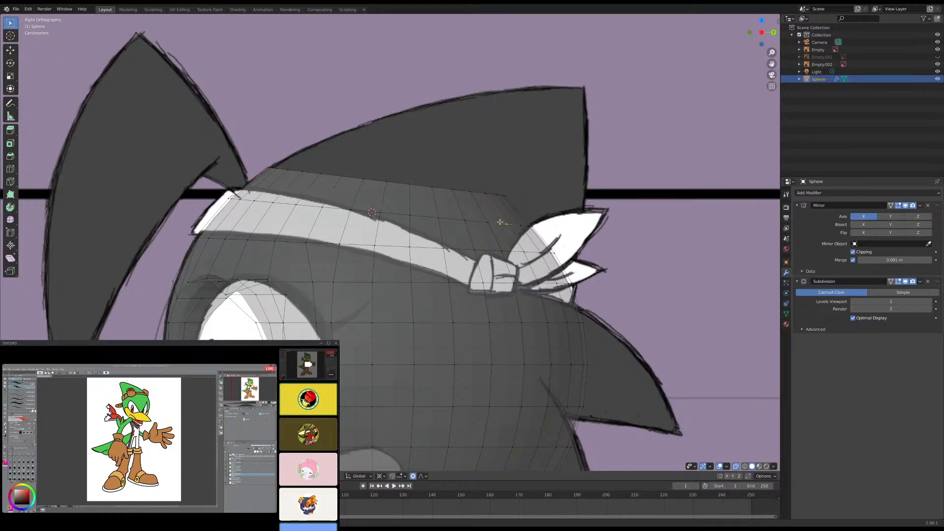
alt+click(502, 215)
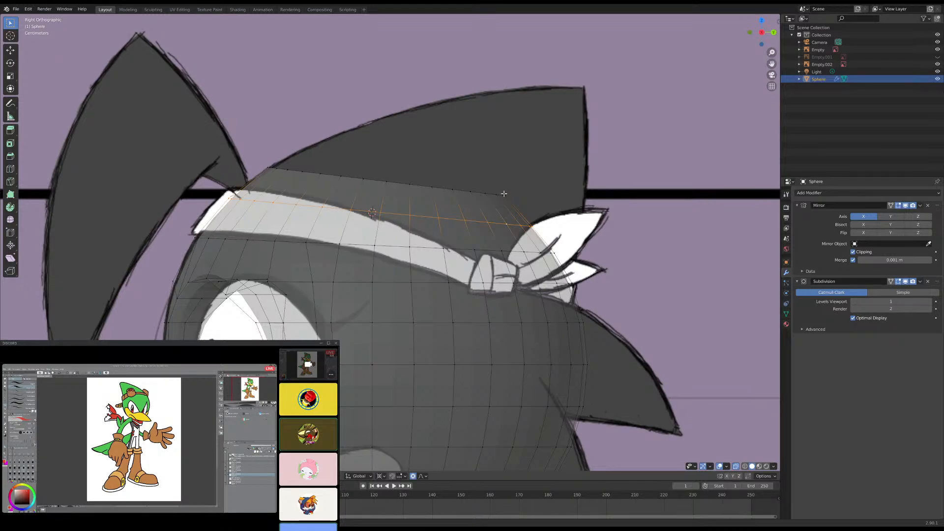
key(x)
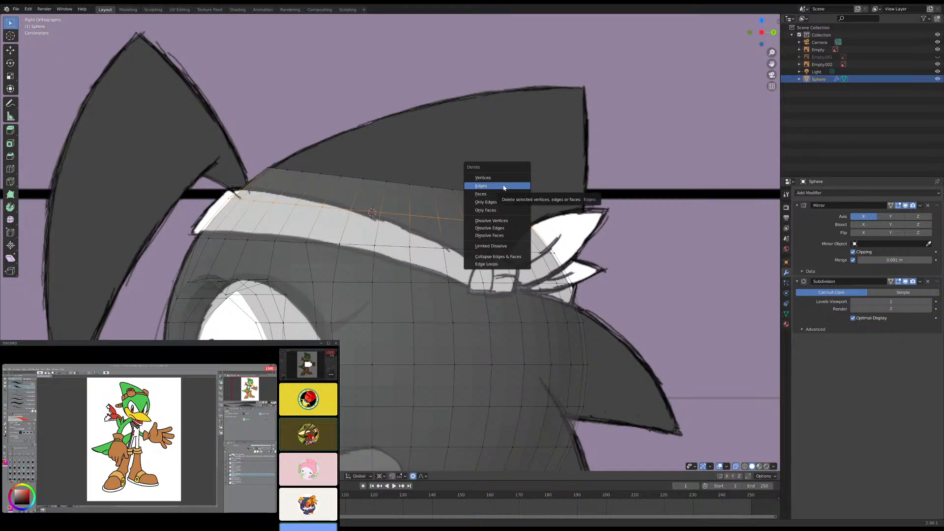
click(497, 178)
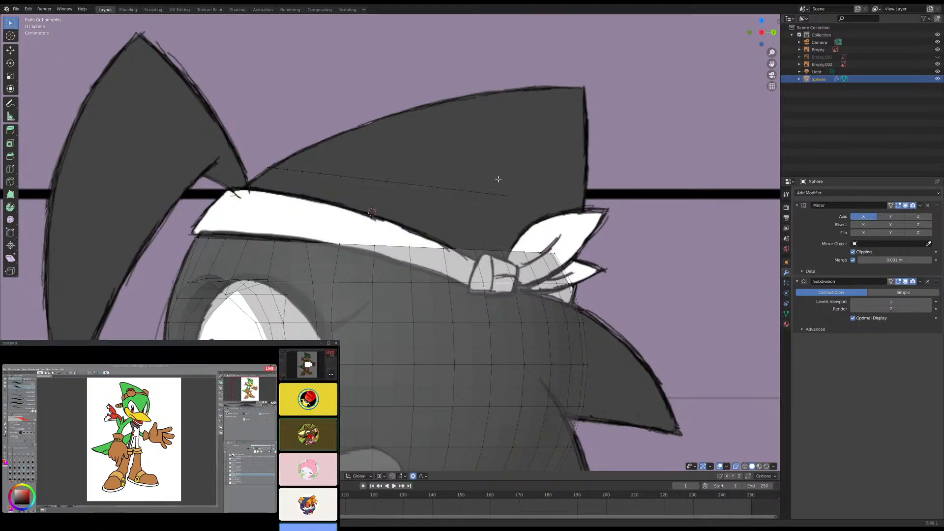
- Select the head's open top edge loop and inspect it from several angles, returning to the right side view with the snap options open
alt+click(546, 252)
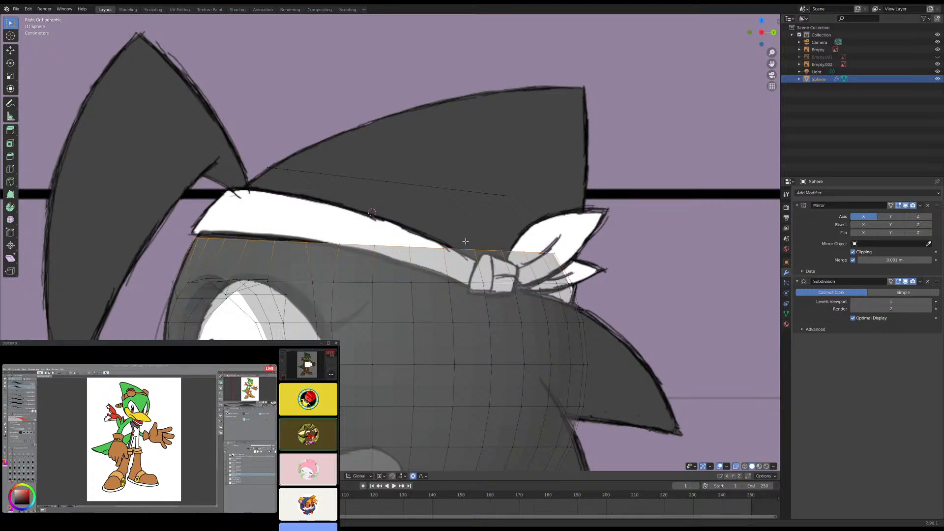
mouse_move(545, 251)
middle_down()
mouse_move(585, 254)
mouse_move(588, 287)
middle_up()
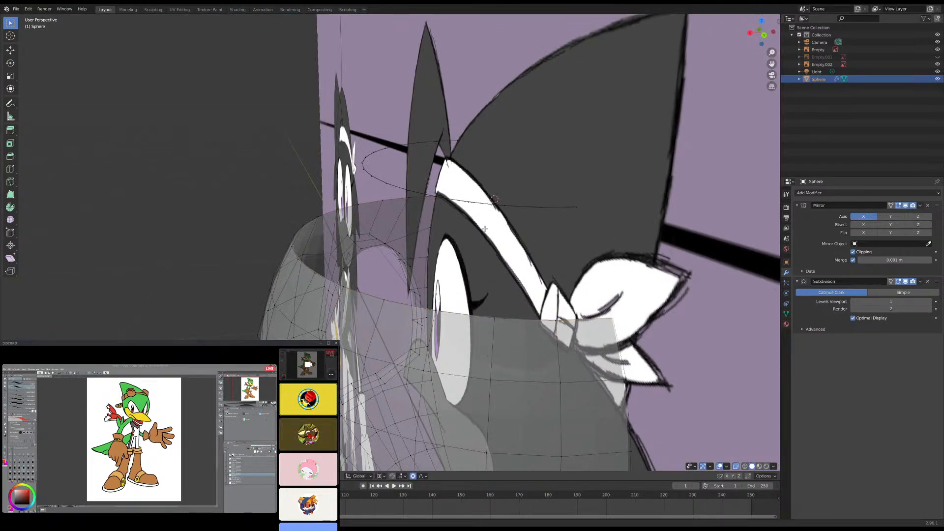
middle_drag(485, 229, 597, 216)
middle_drag(351, 244, 373, 237)
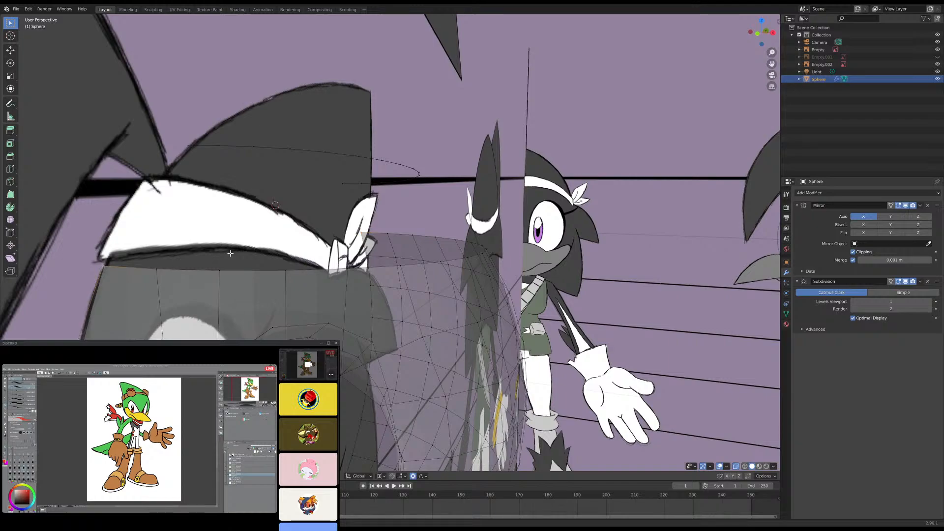
middle_drag(230, 255, 177, 248)
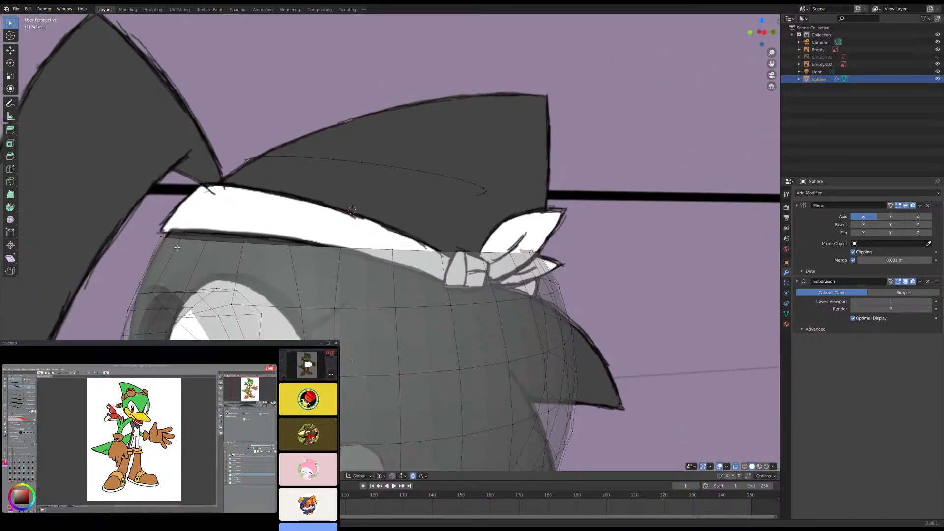
key(KP_3)
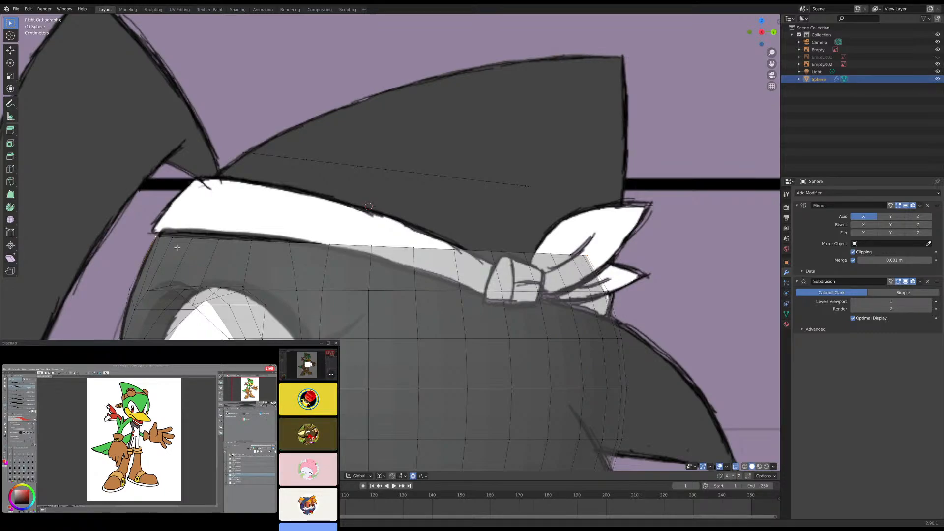
key(shift+s)
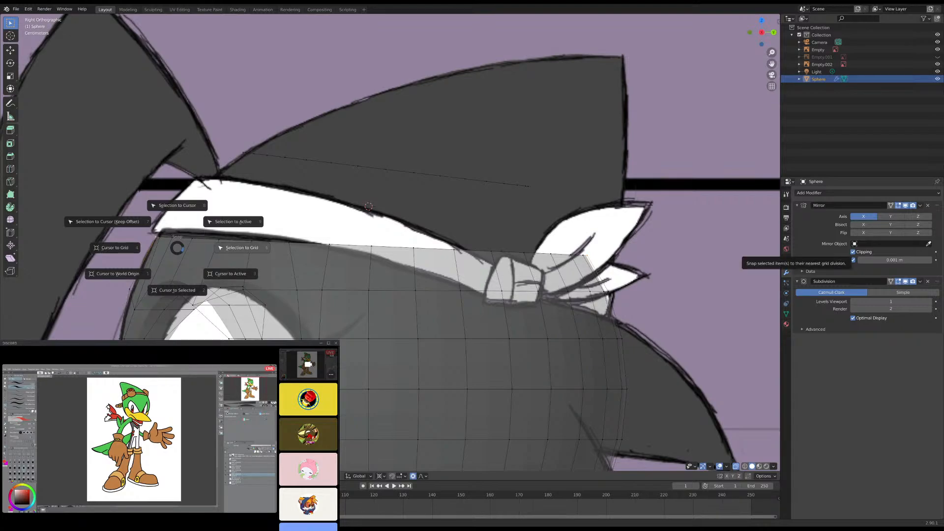
- Switch to the maximized browser and play the kookaburra call video in full screen, leaving full screen after viewing
key(alt+Tab)
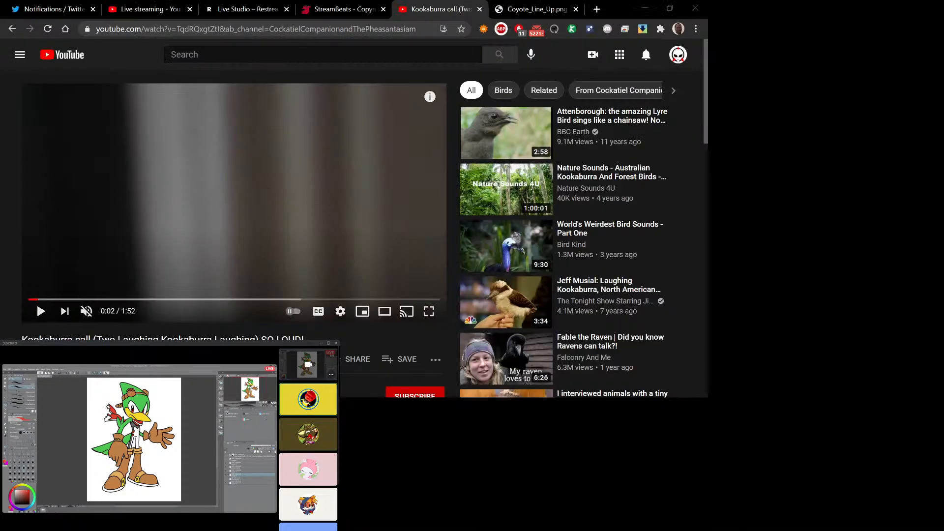
key(super+Up)
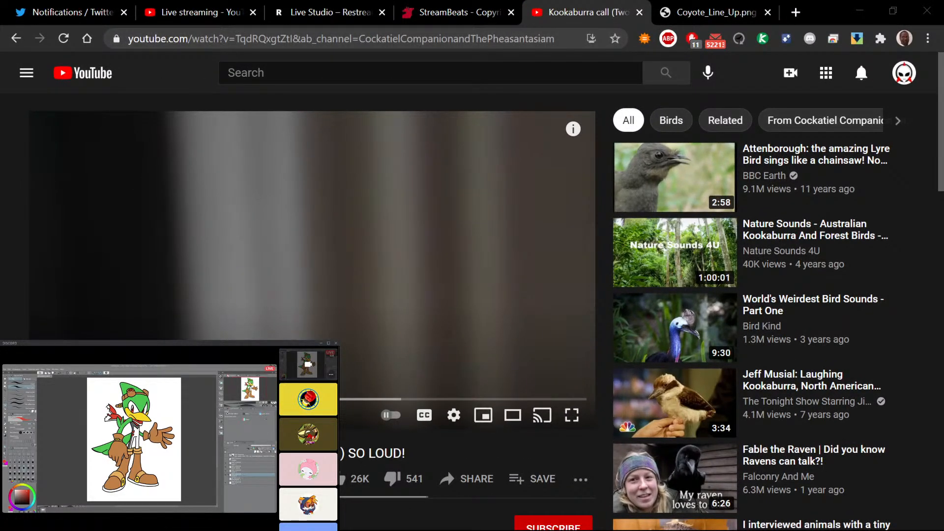
click(186, 312)
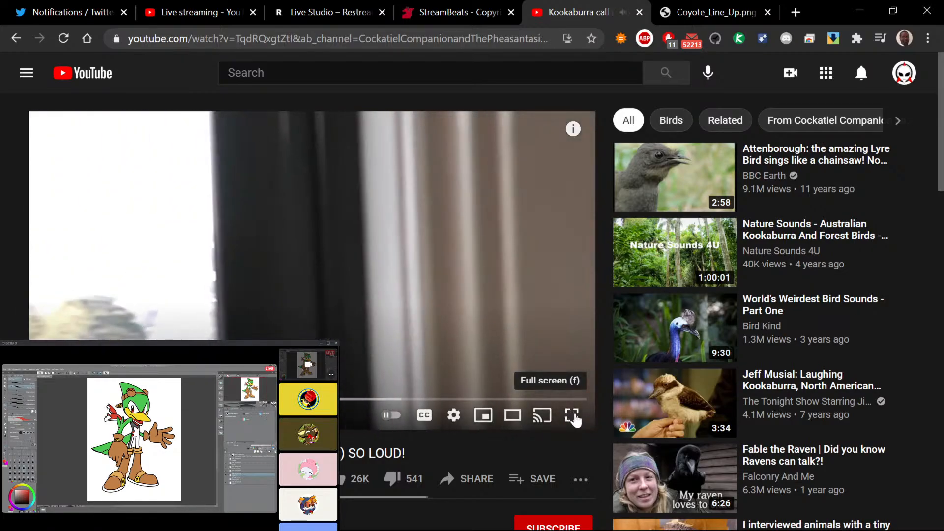
click(572, 416)
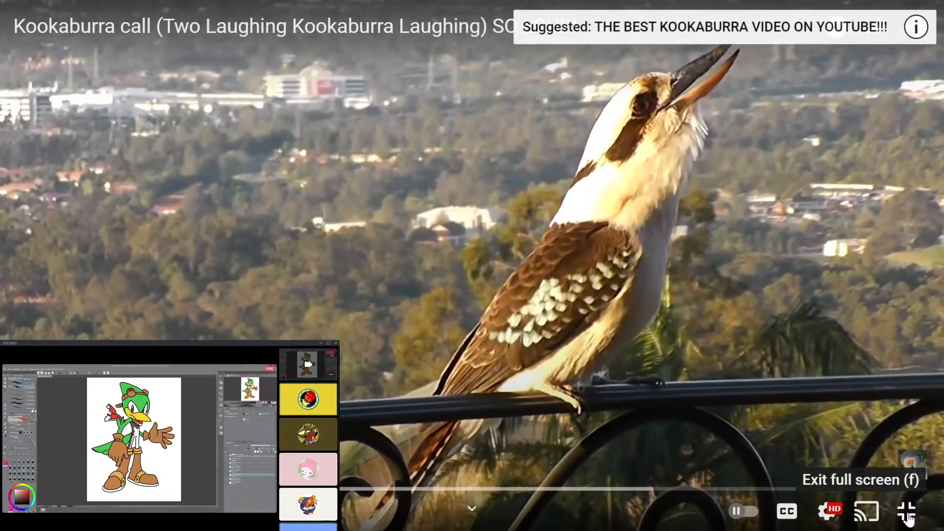
click(906, 513)
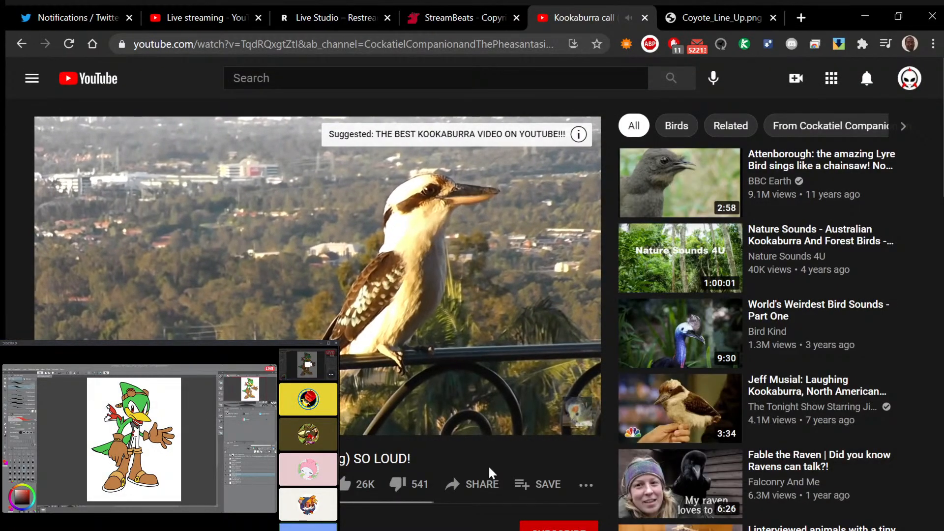
- Copy the kookaburra call video's share link
click(480, 483)
click(616, 385)
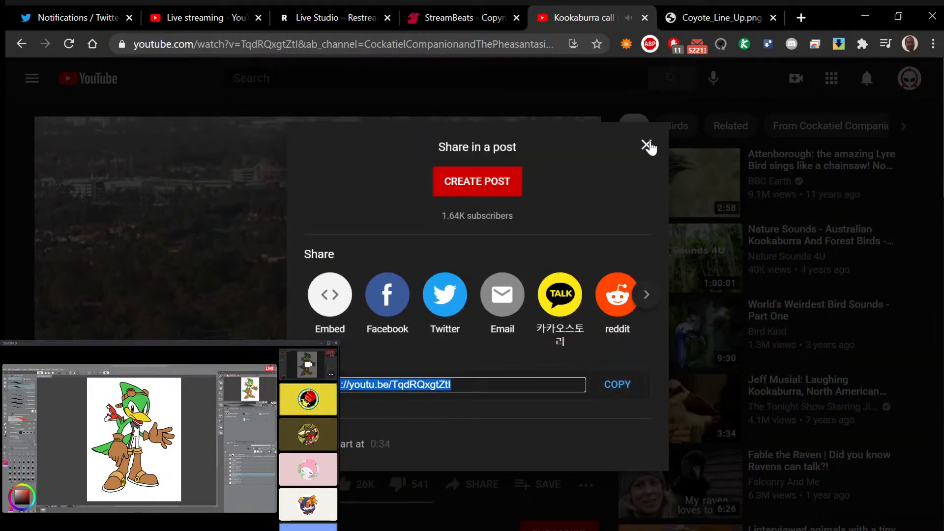
click(646, 145)
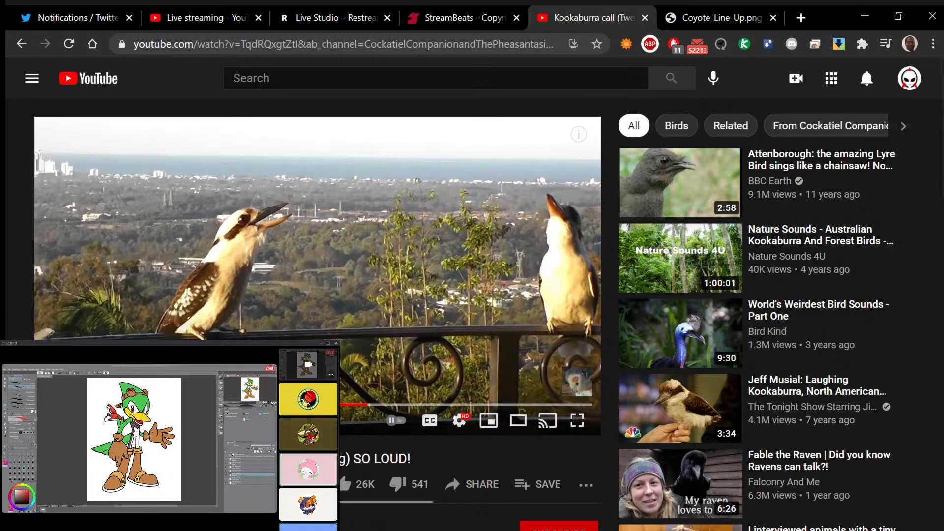
- Pause the kookaburra video and open YouTube Studio's live streaming page with the live chat
click(318, 276)
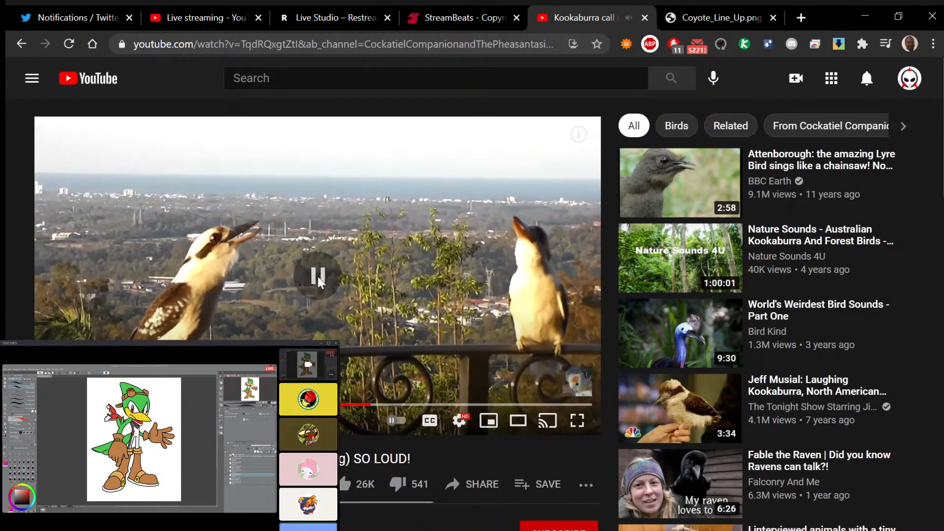
click(216, 18)
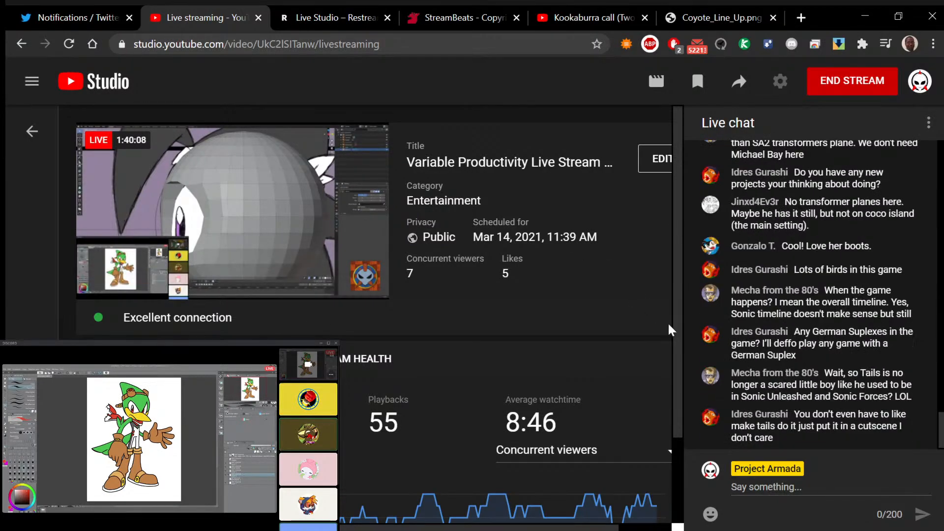
- Open Restream Live Studio in the browser and read the newest messages in its chat
click(330, 17)
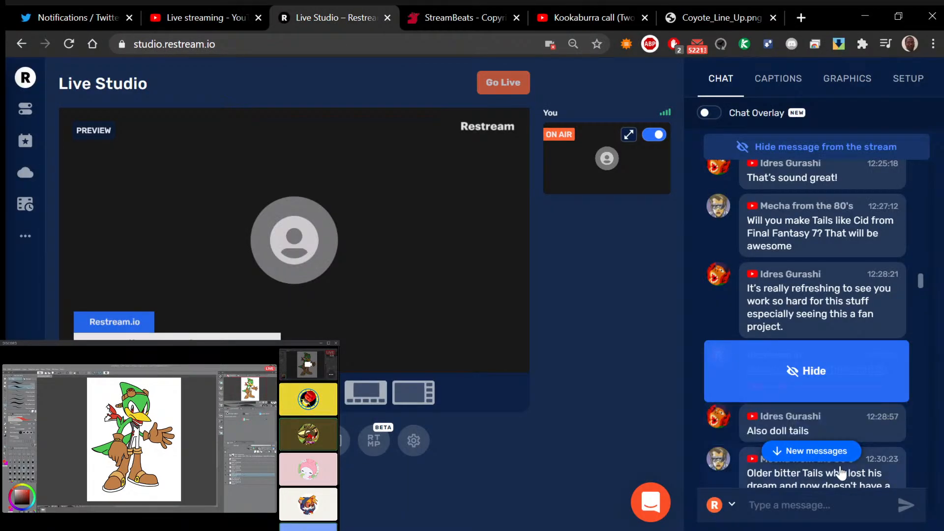
click(792, 450)
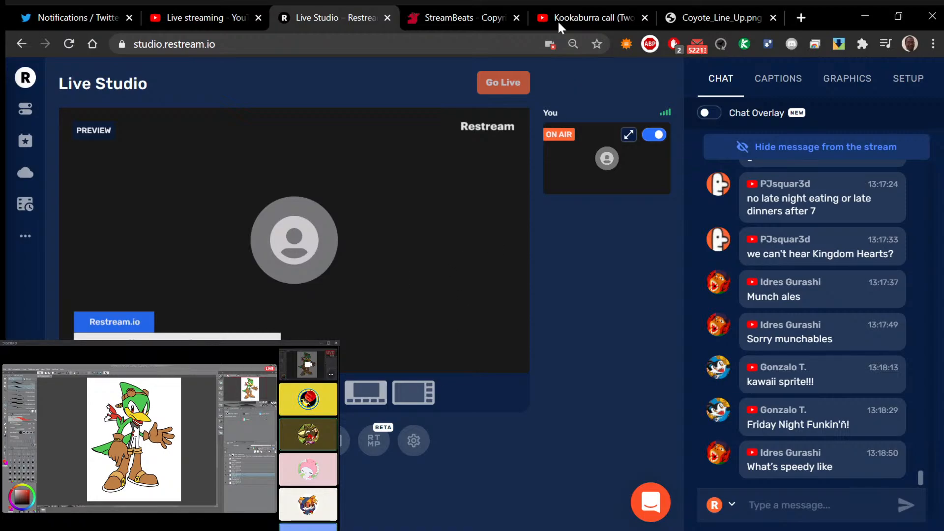
mouse_move(722, 308)
mouse_move(707, 426)
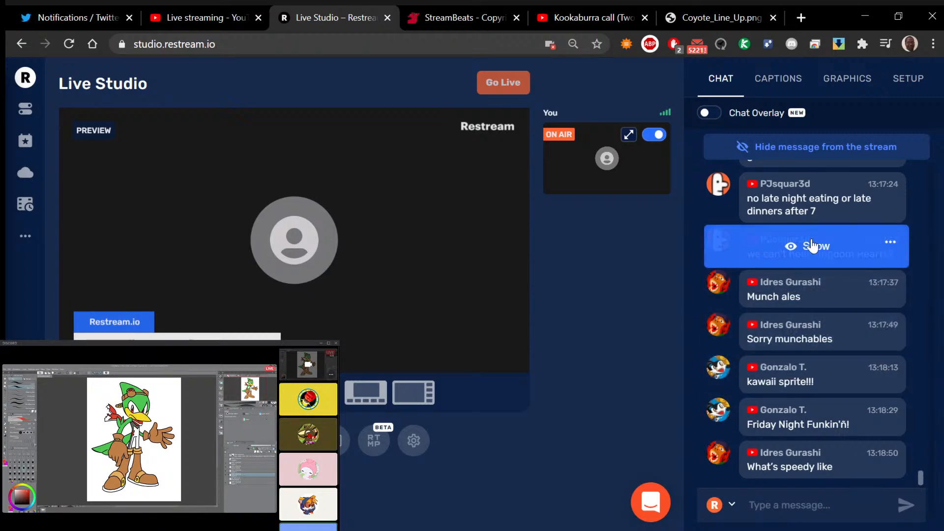
scroll(803, 303, up, 3)
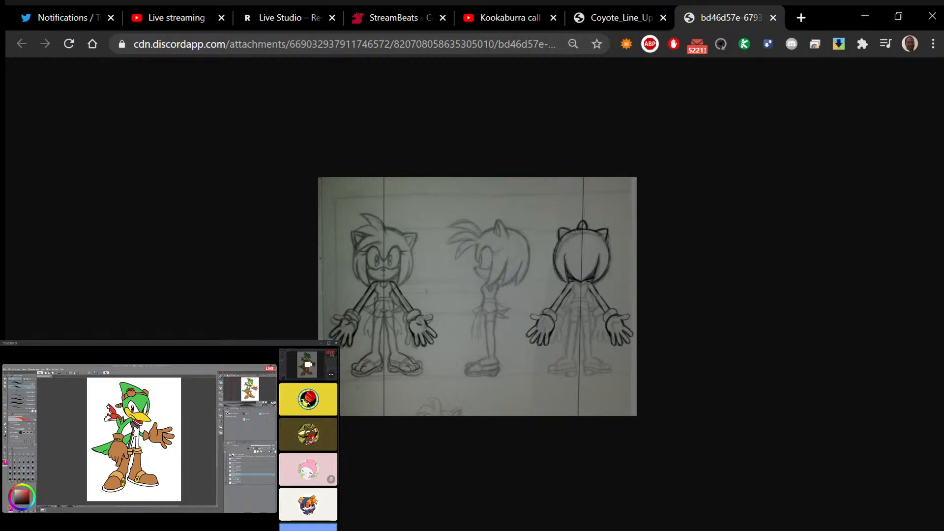
- Return to Blender and apply Selection to Active to the head mesh's selected top edges, checking against the side reference
click(320, 344)
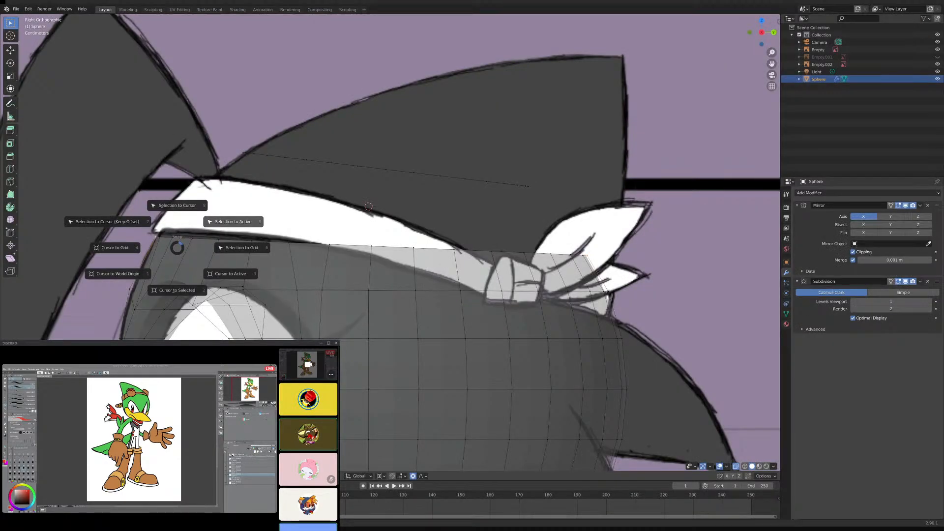
click(233, 221)
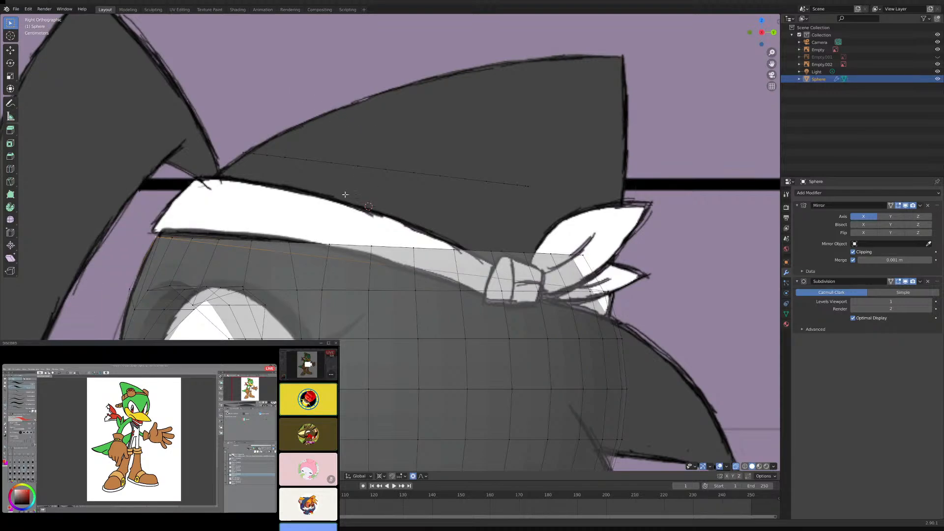
key(Tab)
scroll(365, 179, down, 7)
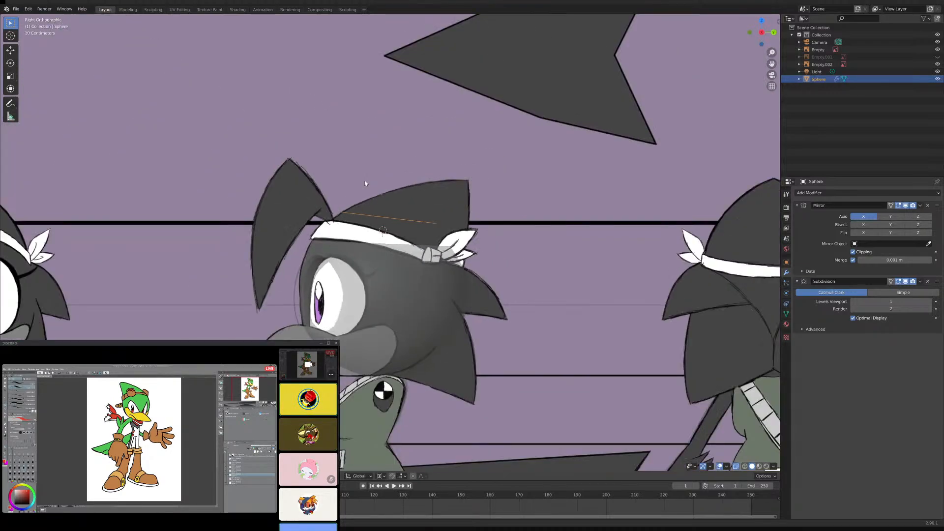
key(Tab)
middle_drag(364, 188, 375, 222)
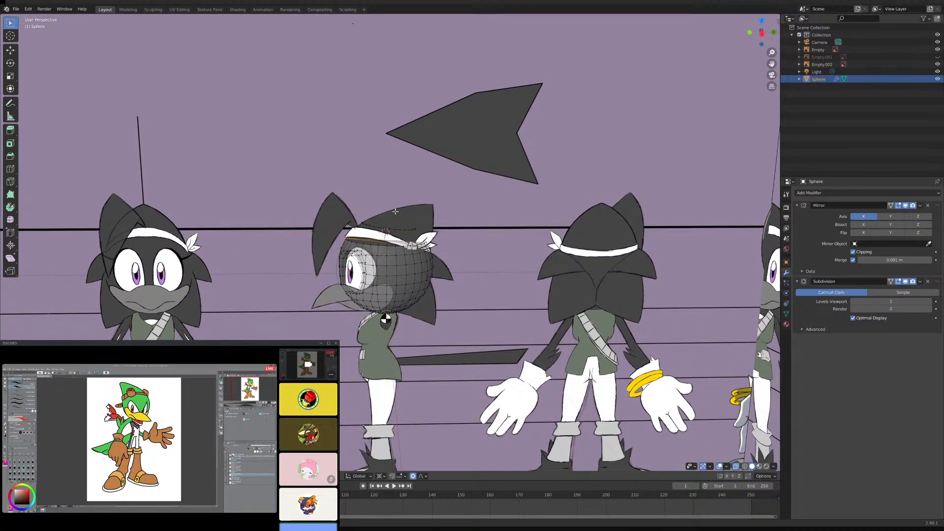
key(KP_3)
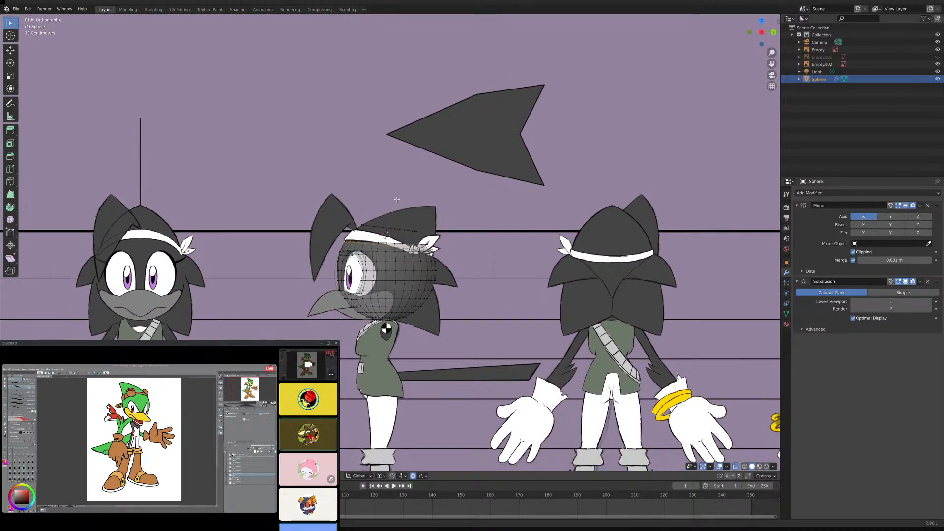
scroll(398, 203, down, 5)
scroll(444, 188, up, 7)
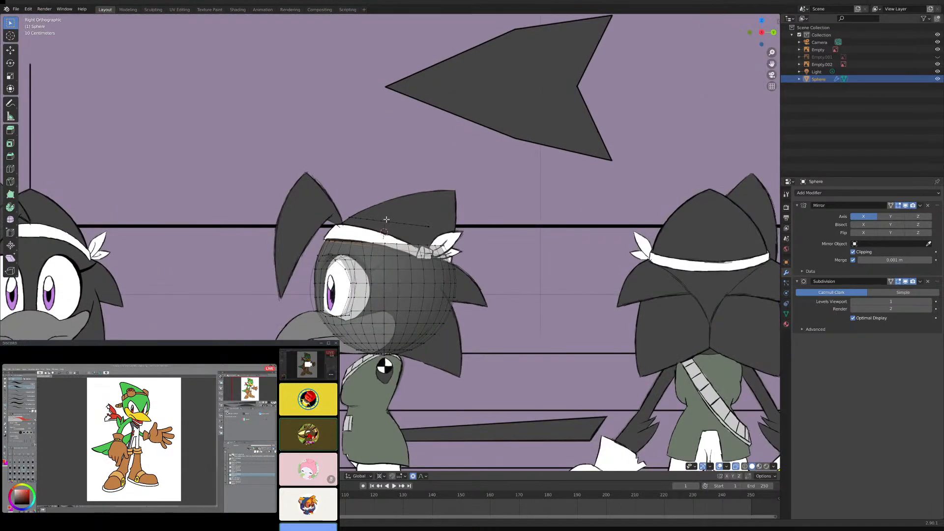
scroll(444, 189, down, 6)
scroll(361, 212, up, 4)
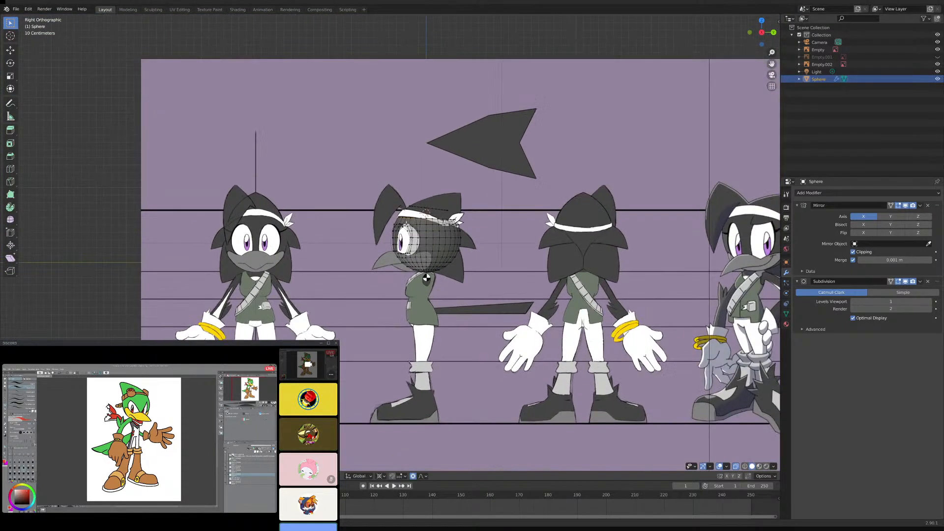
- Leave Edit Mode and place the pencil sketch with front, side and back character views as a reference image beside the turnaround planes
key(Tab)
scroll(361, 213, down, 4)
middle_drag(337, 190, 361, 205)
scroll(441, 201, up, 3)
click(16, 9)
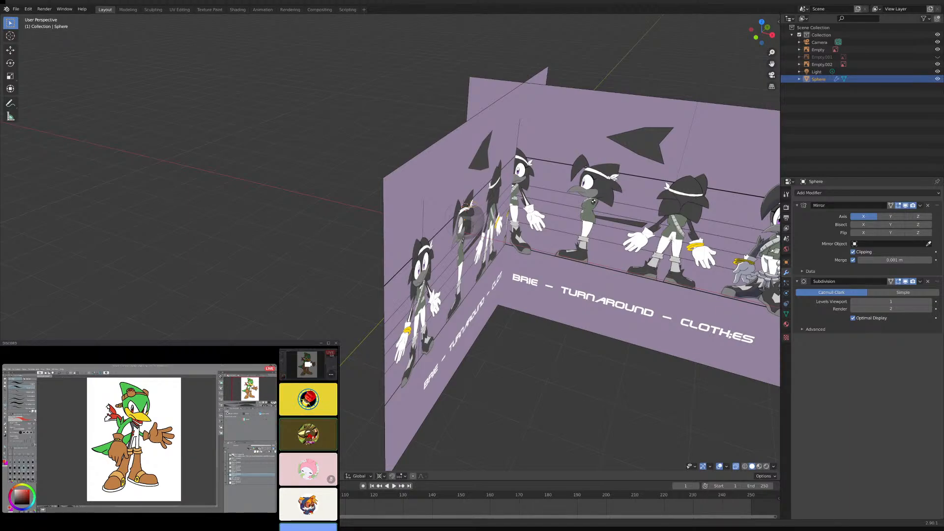
drag(1, 176, 202, 176)
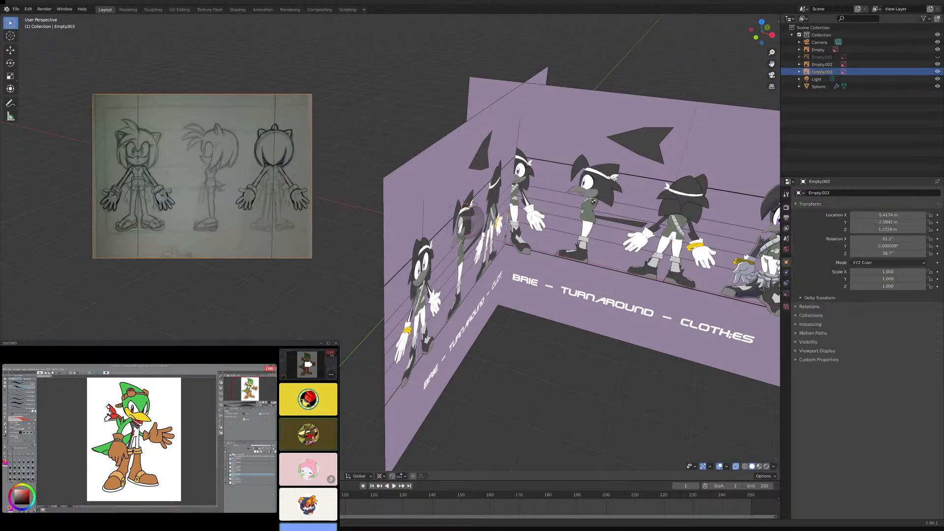
- Examine the front, side and back drawings of the imported pencil sketch up close and from several angles
scroll(226, 192, up, 3)
mouse_move(226, 192)
middle_down()
mouse_move(296, 262)
mouse_move(209, 209)
mouse_move(319, 231)
mouse_move(442, 220)
mouse_move(441, 256)
middle_up()
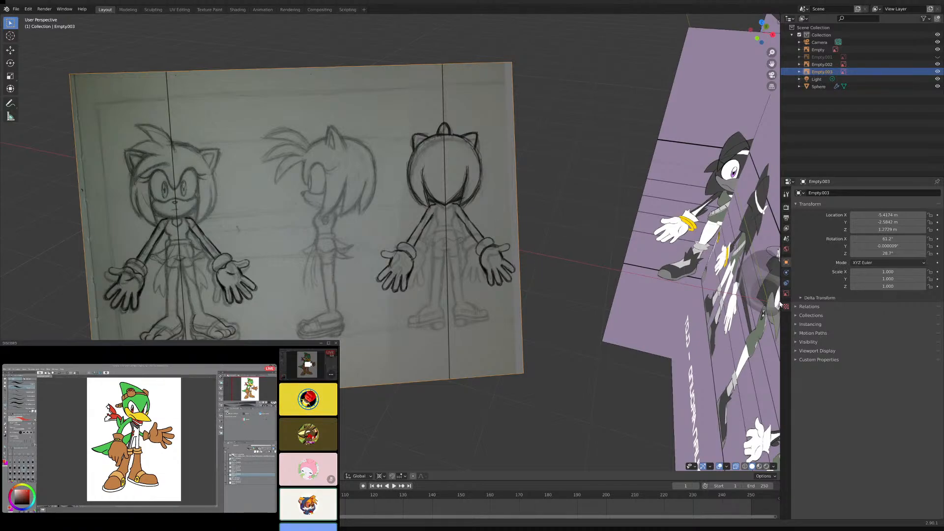
scroll(608, 207, down, 4)
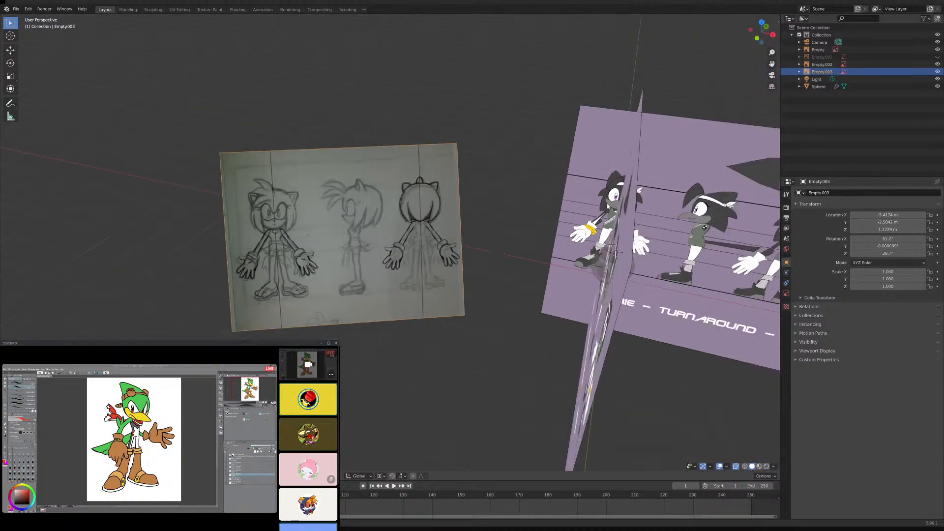
shift+middle_drag(624, 207, 653, 199)
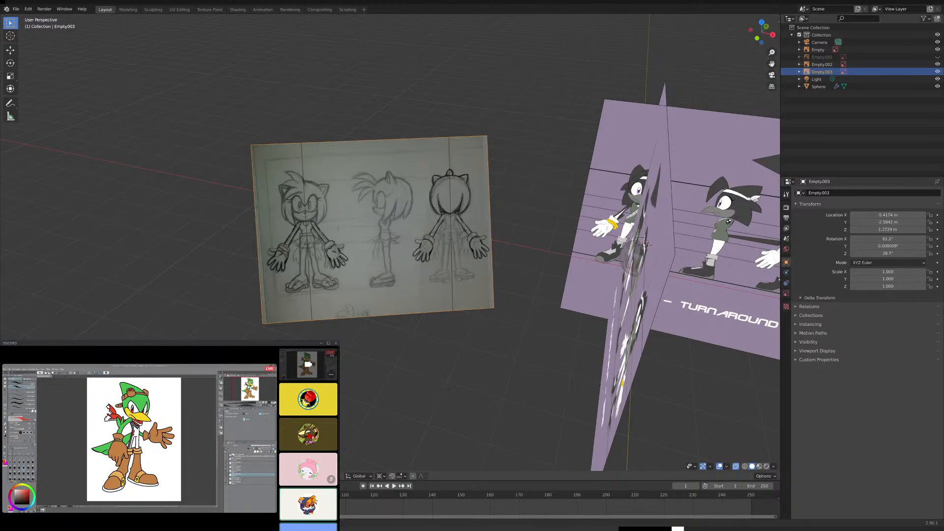
scroll(425, 197, down, 1)
mouse_move(426, 197)
middle_down()
mouse_move(482, 177)
mouse_move(415, 177)
mouse_move(522, 195)
middle_up()
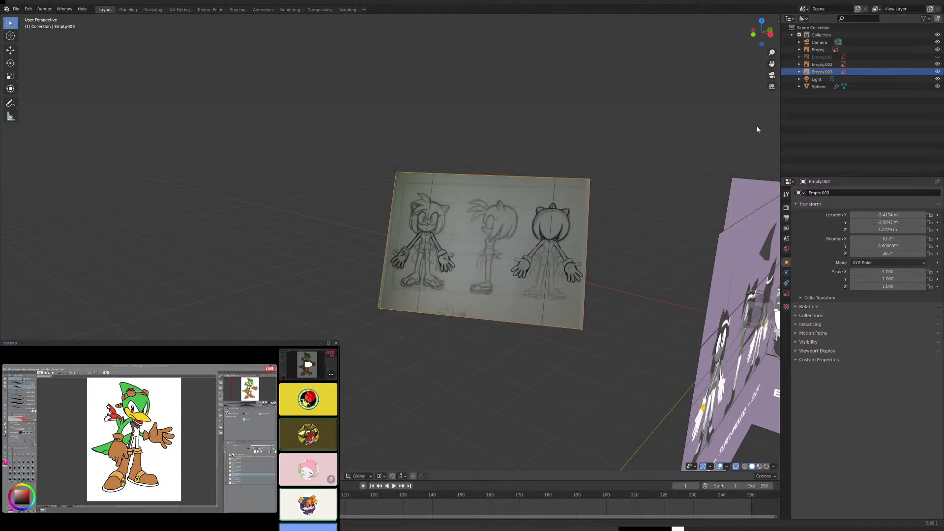
middle_drag(529, 184, 557, 192)
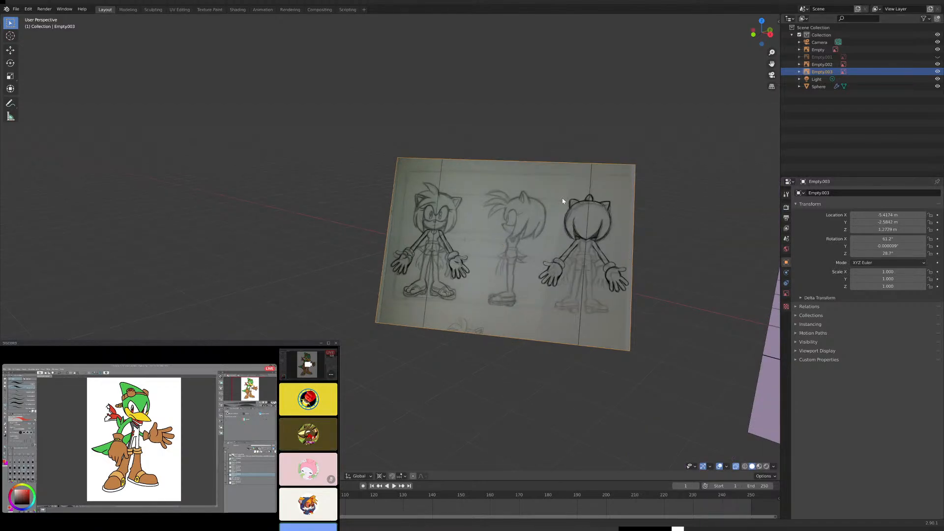
scroll(560, 199, up, 1)
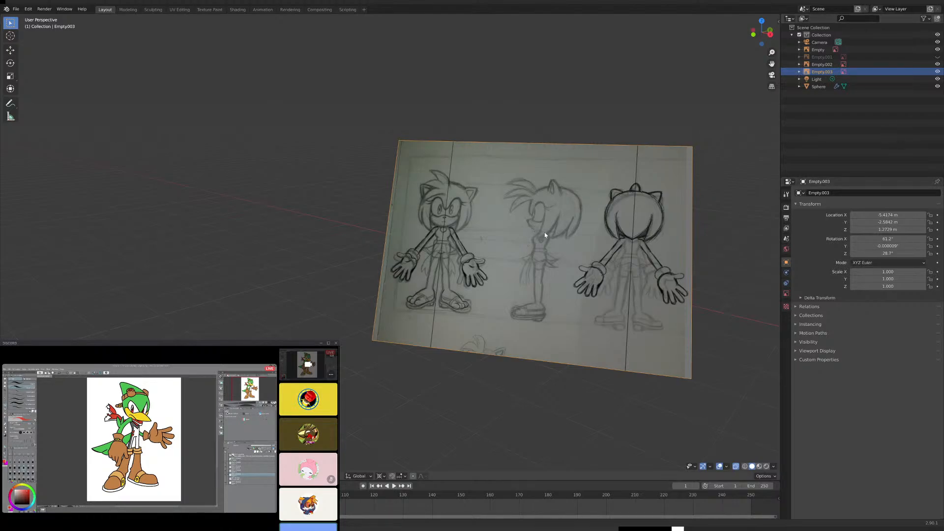
middle_drag(540, 241, 553, 239)
scroll(553, 237, up, 4)
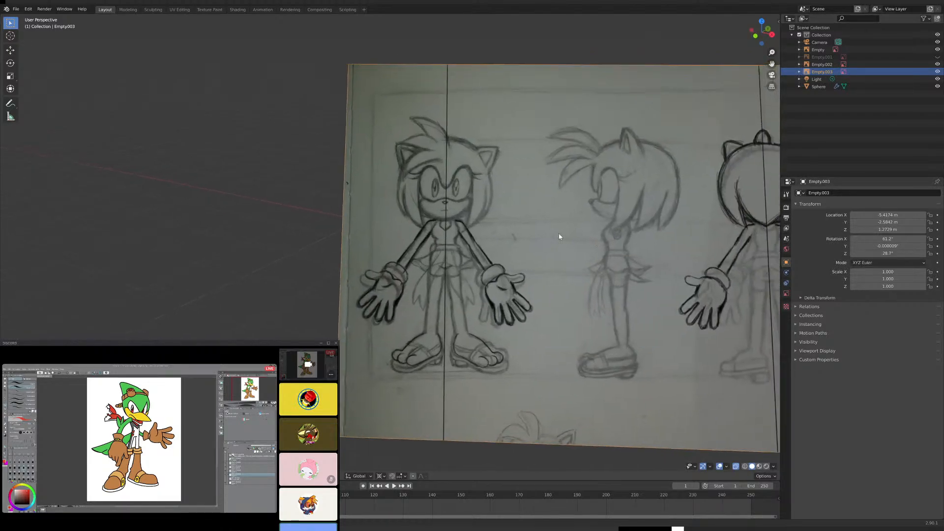
scroll(564, 227, down, 4)
middle_drag(563, 226, 550, 222)
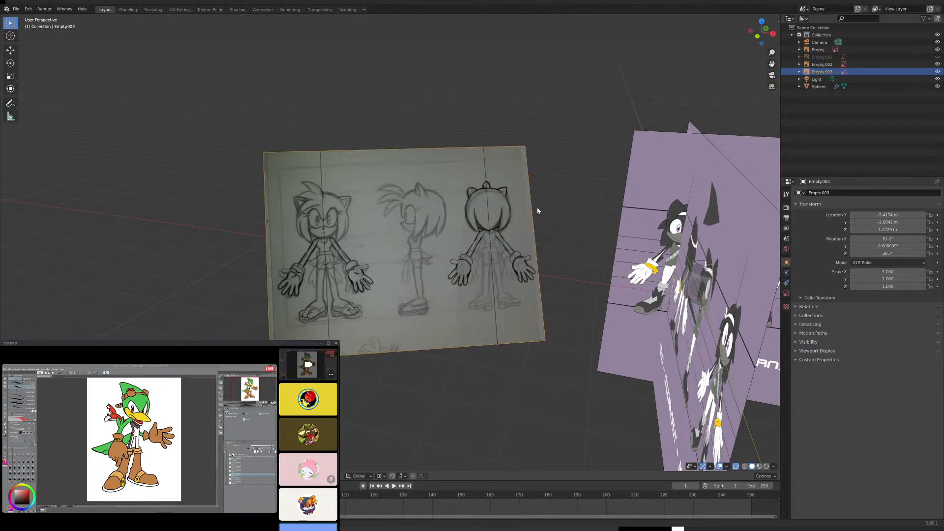
scroll(551, 206, up, 3)
mouse_move(560, 200)
middle_down()
mouse_move(521, 221)
mouse_move(520, 238)
mouse_move(526, 227)
middle_up()
scroll(547, 200, down, 3)
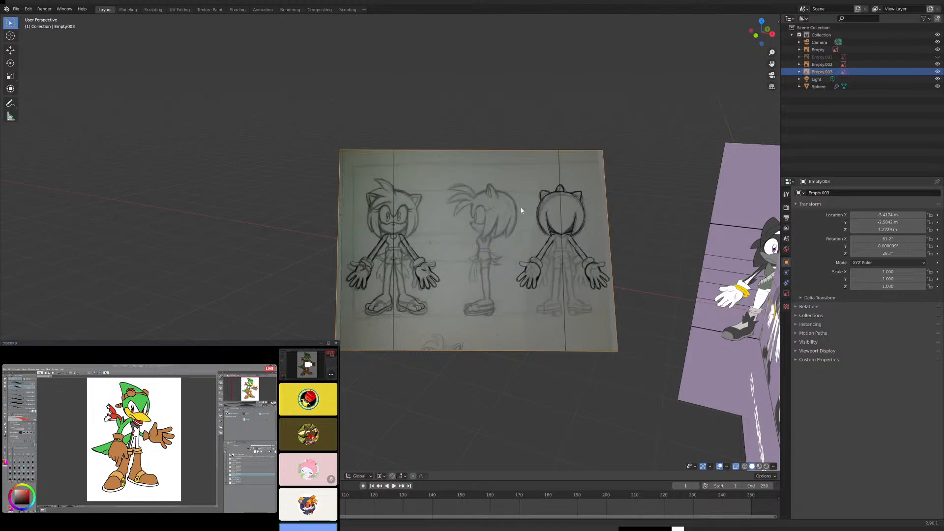
mouse_move(521, 210)
middle_down()
mouse_move(506, 203)
mouse_move(533, 196)
mouse_move(513, 199)
middle_up()
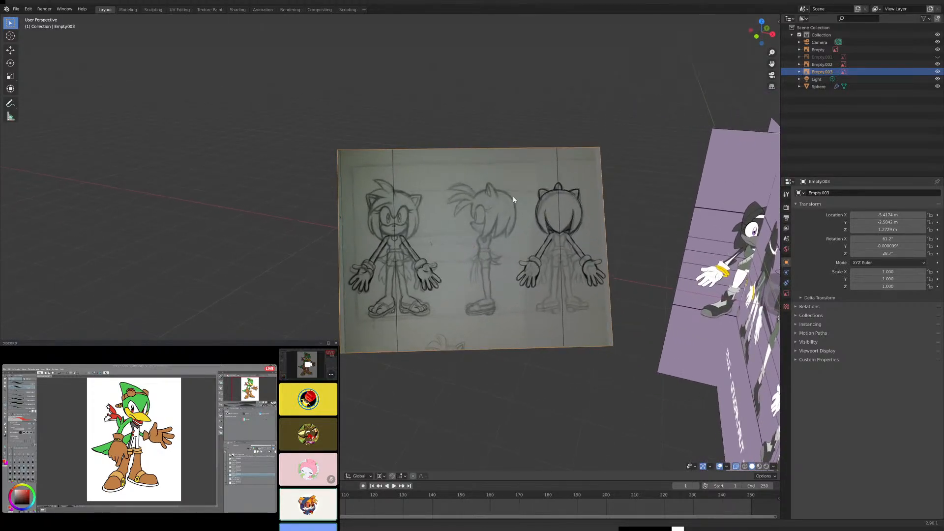
scroll(515, 200, up, 3)
shift+middle_drag(603, 191, 511, 228)
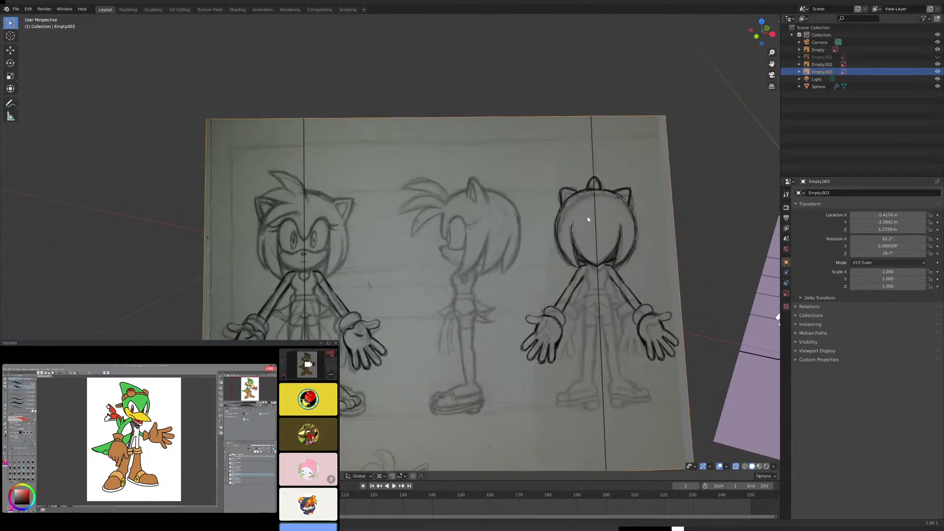
shift+middle_drag(595, 218, 529, 207)
scroll(567, 213, down, 4)
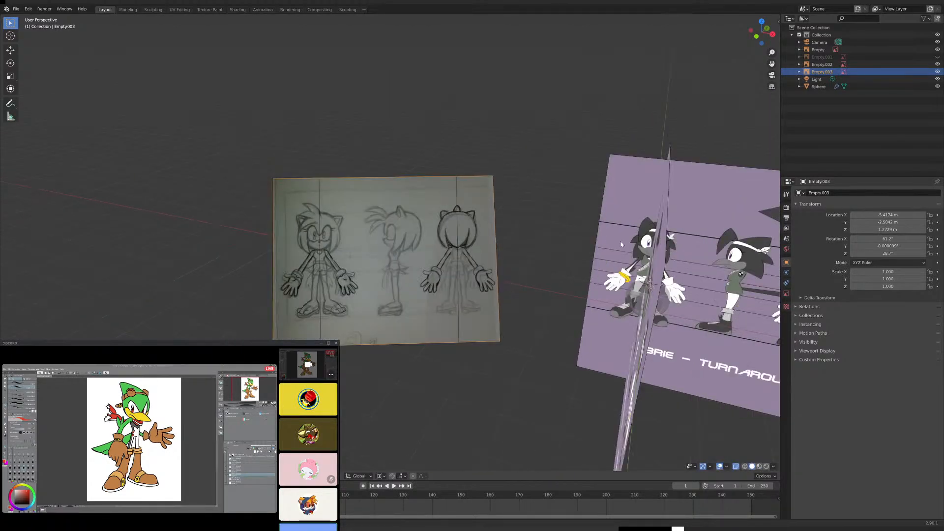
- Compare the imported pencil sketch with the purple Brie turnaround reference planes
shift+middle_drag(620, 245, 392, 200)
middle_drag(498, 220, 535, 208)
shift+middle_drag(629, 272, 489, 237)
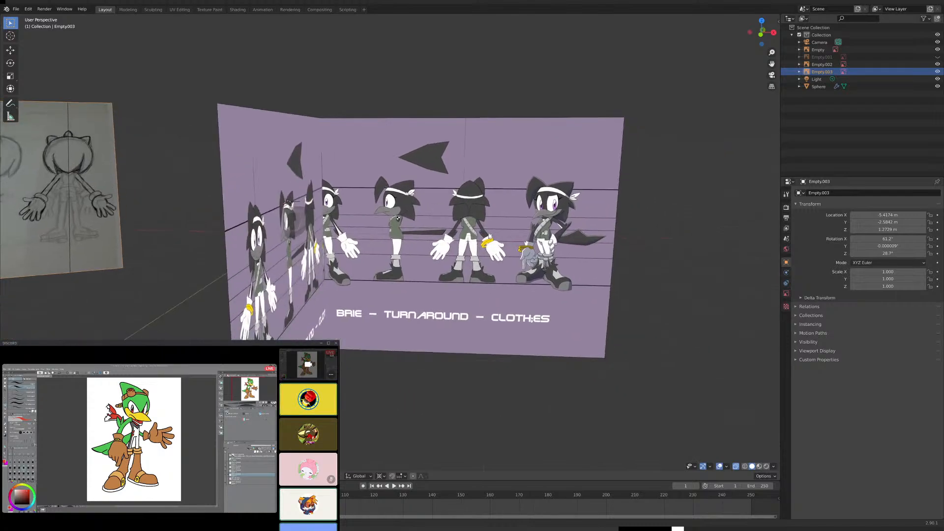
scroll(489, 237, down, 5)
shift+middle_drag(336, 233, 480, 244)
scroll(480, 245, up, 4)
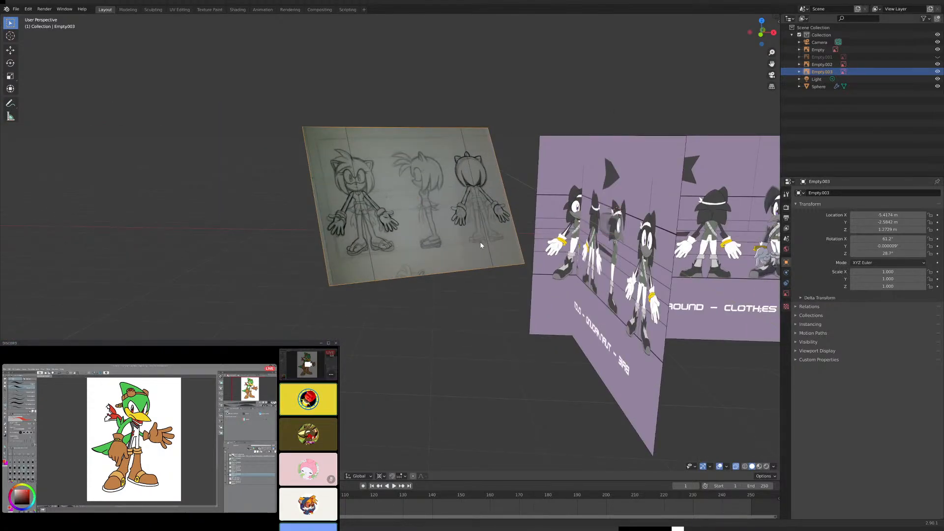
- Delete the imported pencil sketch reference and return to the front view of the character's head
key(Delete)
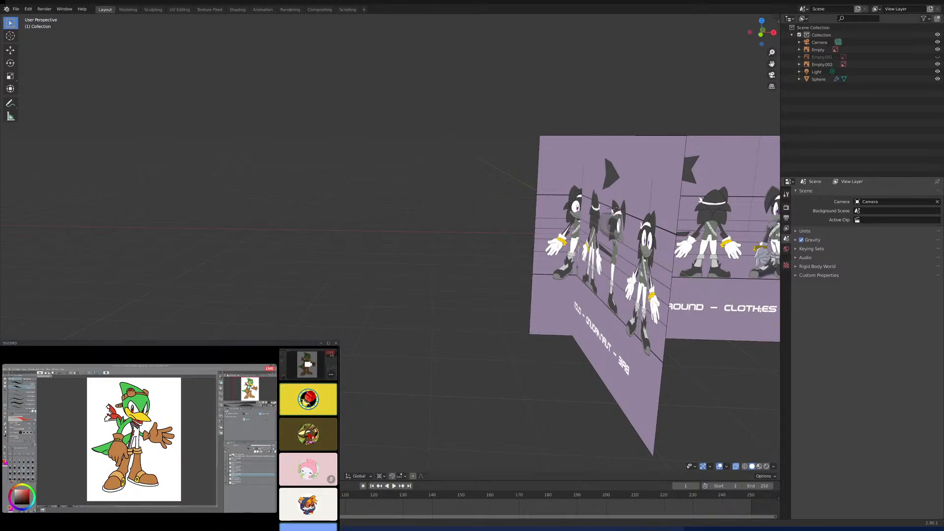
middle_drag(696, 137, 589, 137)
scroll(618, 131, up, 3)
scroll(592, 132, up, 1)
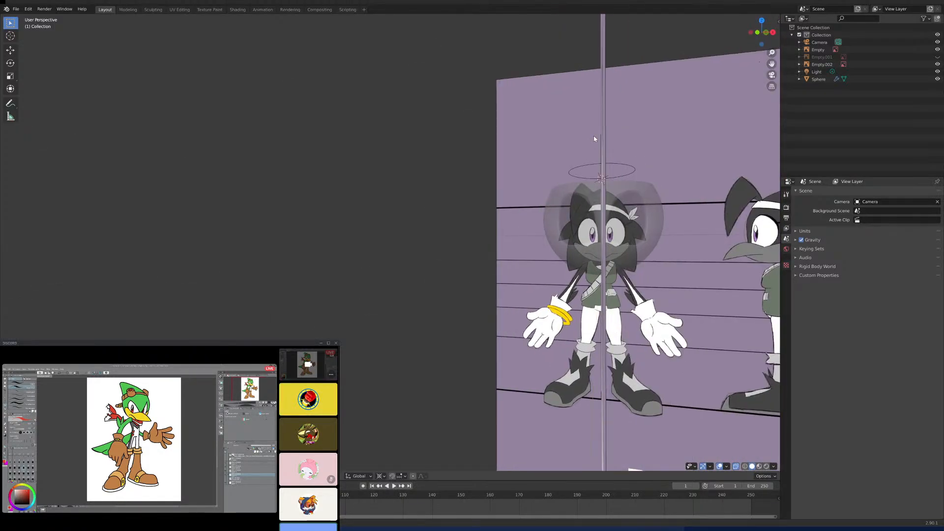
key(KP_1)
scroll(666, 177, up, 4)
shift+middle_drag(683, 178, 410, 155)
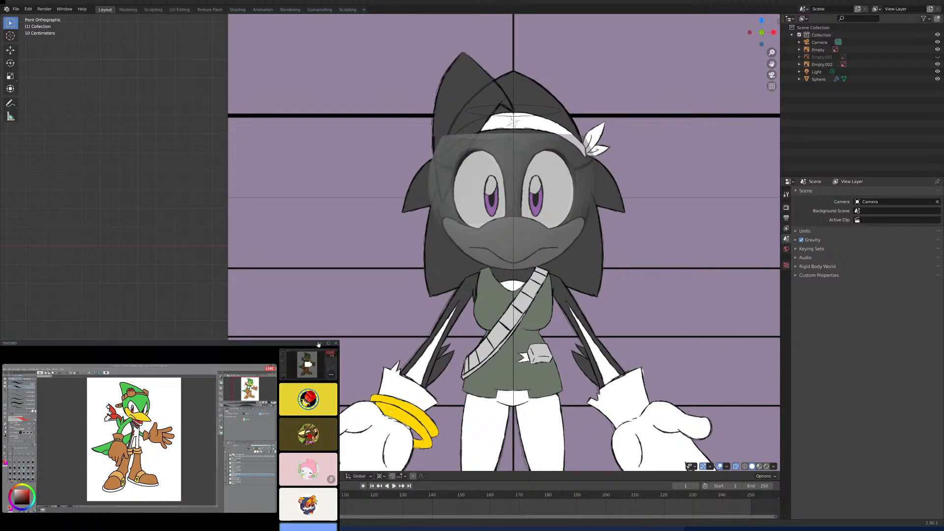
- Turn off X-ray display to show the head solid and frame its open top rim in the right side view
middle_drag(442, 275, 523, 239)
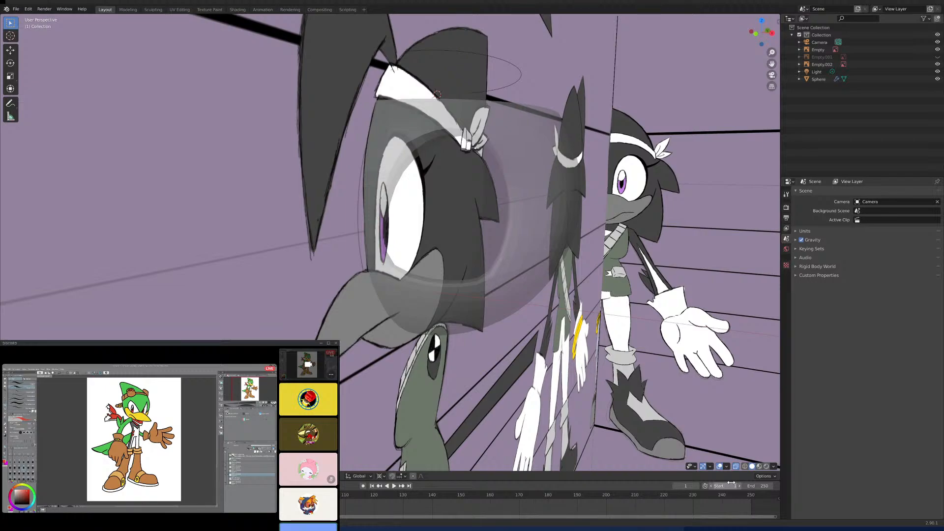
click(735, 466)
mouse_move(558, 310)
middle_down()
mouse_move(541, 305)
mouse_move(551, 305)
middle_up()
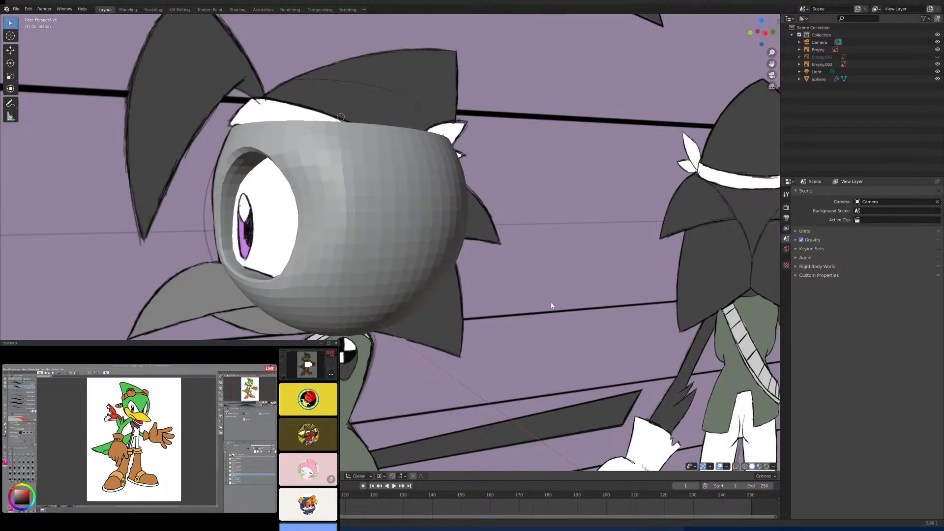
key(KP_3)
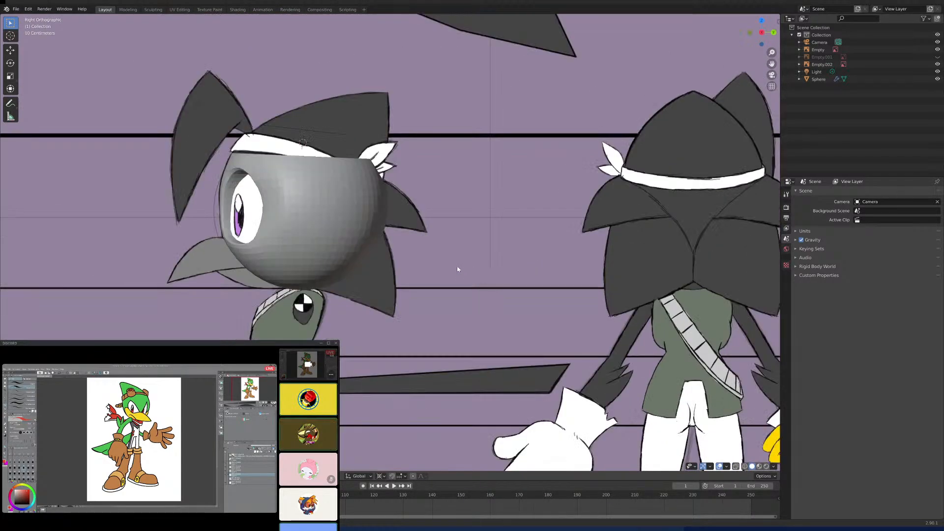
scroll(438, 226, up, 1)
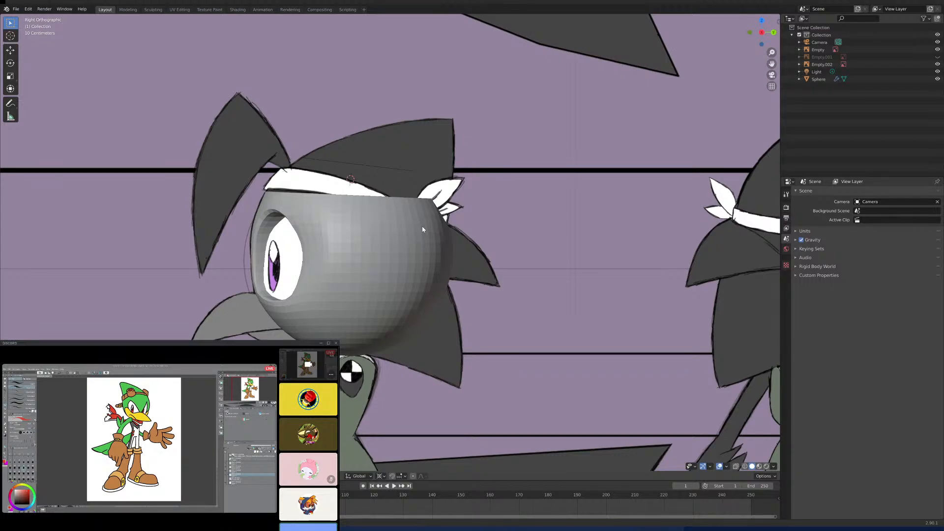
scroll(389, 214, up, 2)
scroll(389, 215, up, 1)
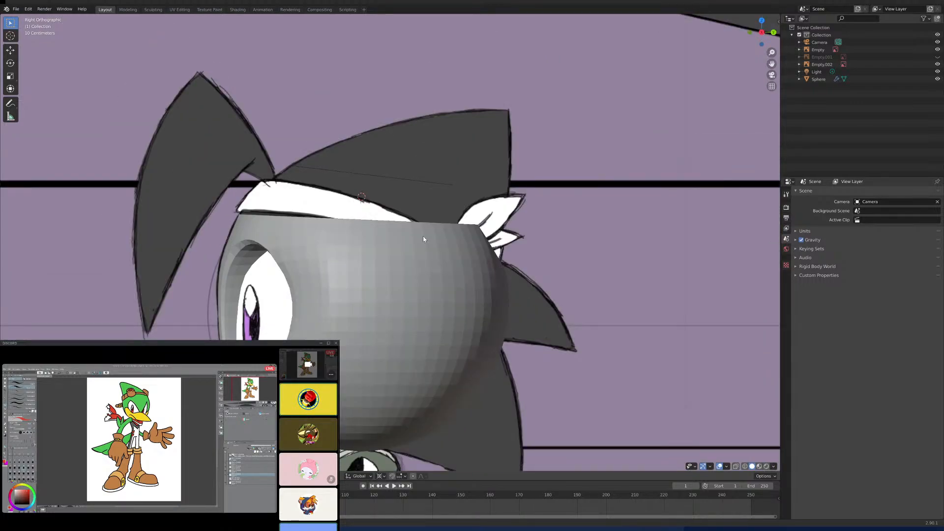
- Enter Edit Mode on the head, select the loose edge loop above the crown and turn on X-ray display
click(409, 225)
key(Tab)
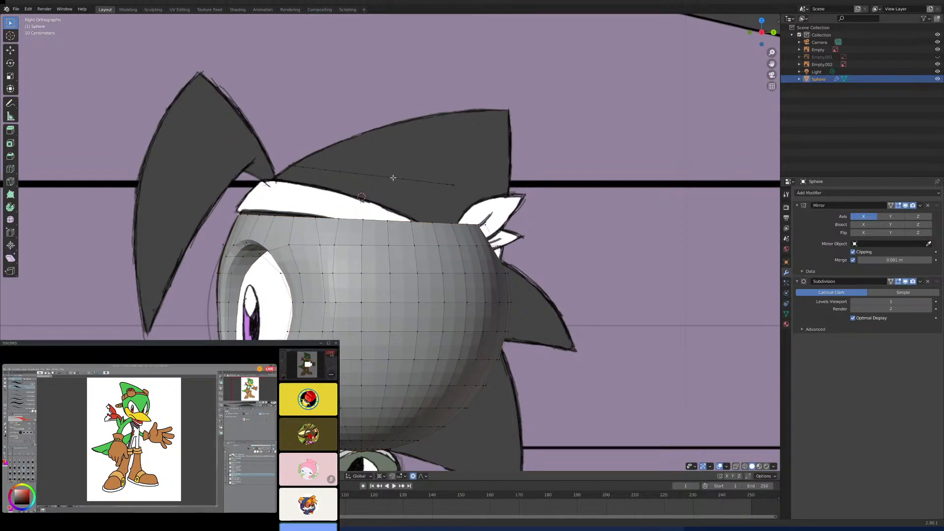
alt+click(394, 177)
click(736, 467)
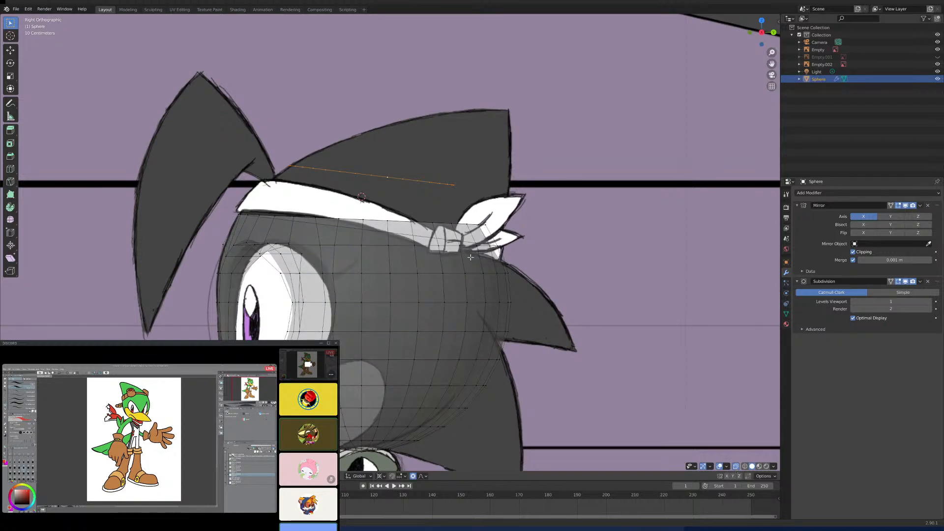
scroll(456, 254, up, 3)
shift+middle_drag(483, 238, 432, 290)
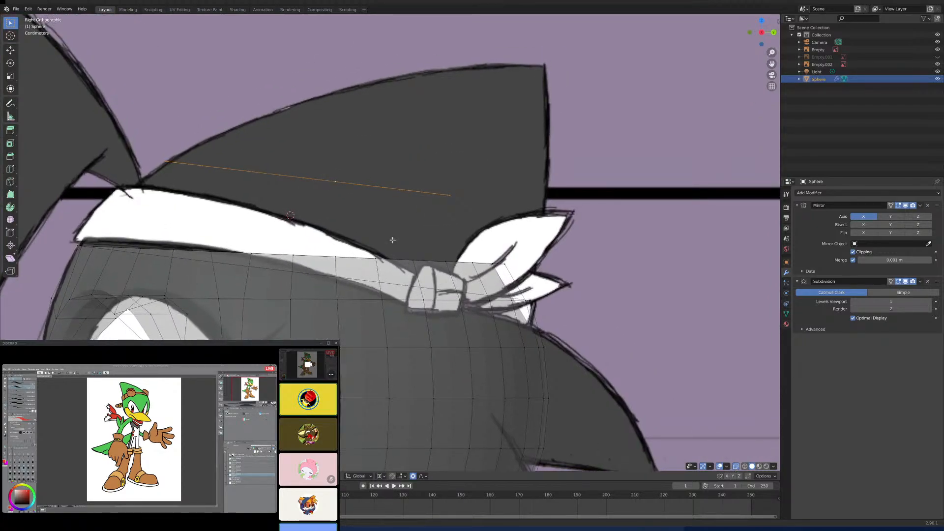
middle_drag(383, 240, 404, 263)
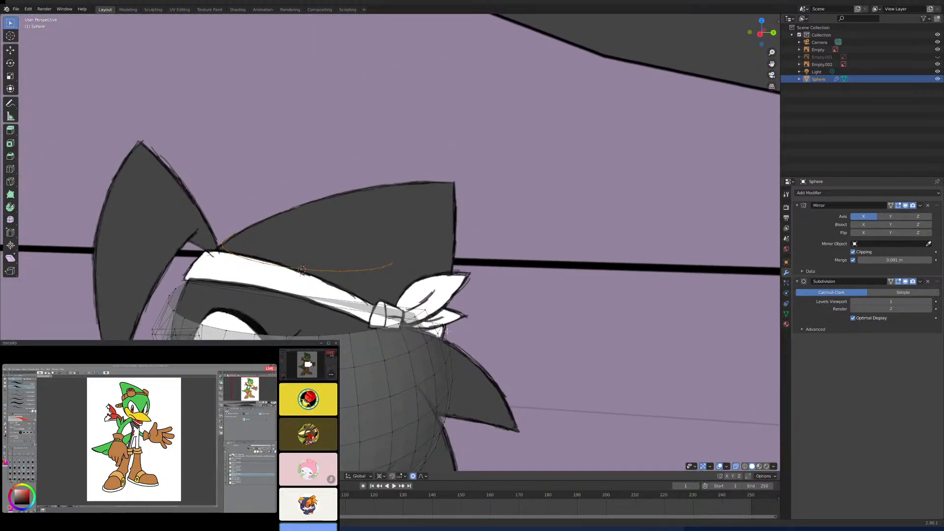
scroll(403, 263, up, 3)
mouse_move(429, 331)
middle_down()
mouse_move(407, 312)
mouse_move(335, 325)
mouse_move(232, 315)
mouse_move(275, 326)
mouse_move(305, 314)
mouse_move(287, 313)
mouse_move(355, 316)
middle_up()
- Undo the recent edits, including the Mirror and Subdivision modifiers, and return to the right side view
key(ctrl+z)
key(ctrl+z)
key(ctrl+z)
key(KP_3)
scroll(364, 310, down, 2)
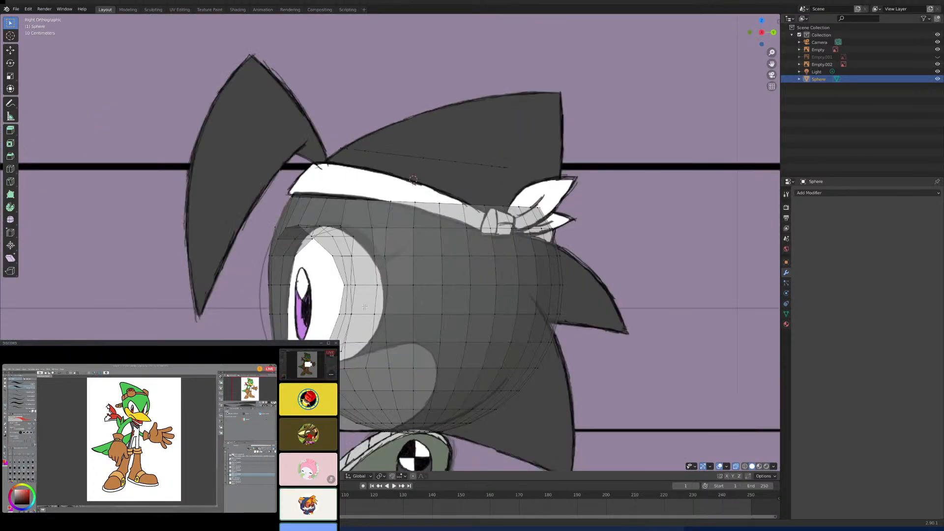
- Set the pivot point to 3D Cursor and tilt the head's open top rim slightly toward the headband's backward slope
alt+click(466, 204)
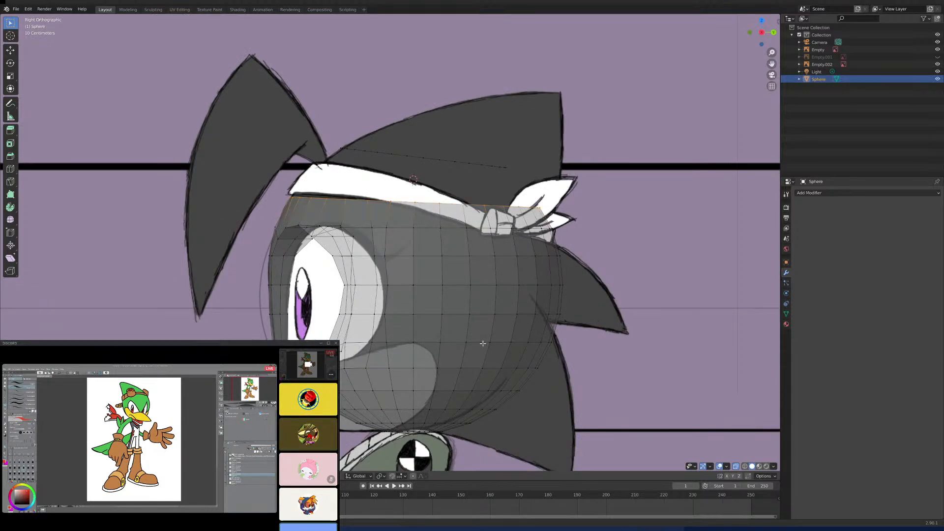
click(381, 476)
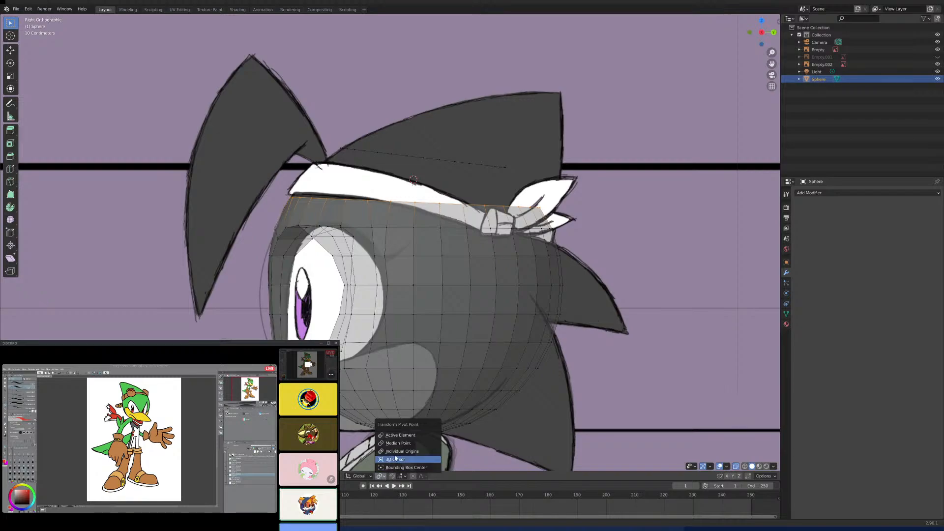
click(396, 460)
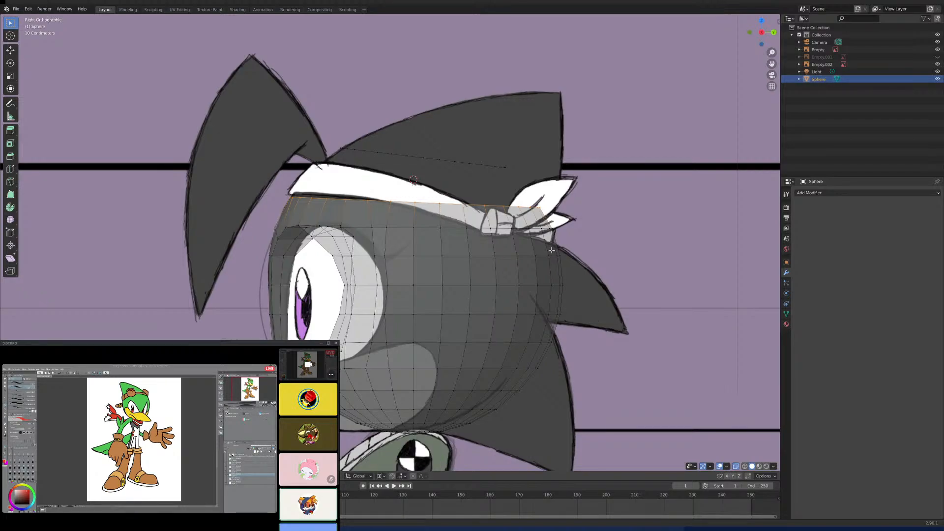
key(s)
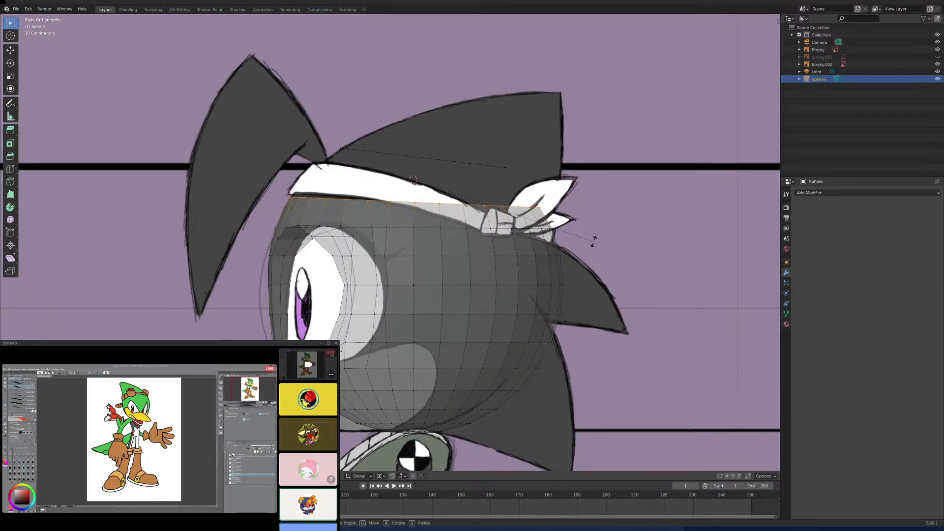
click(593, 251)
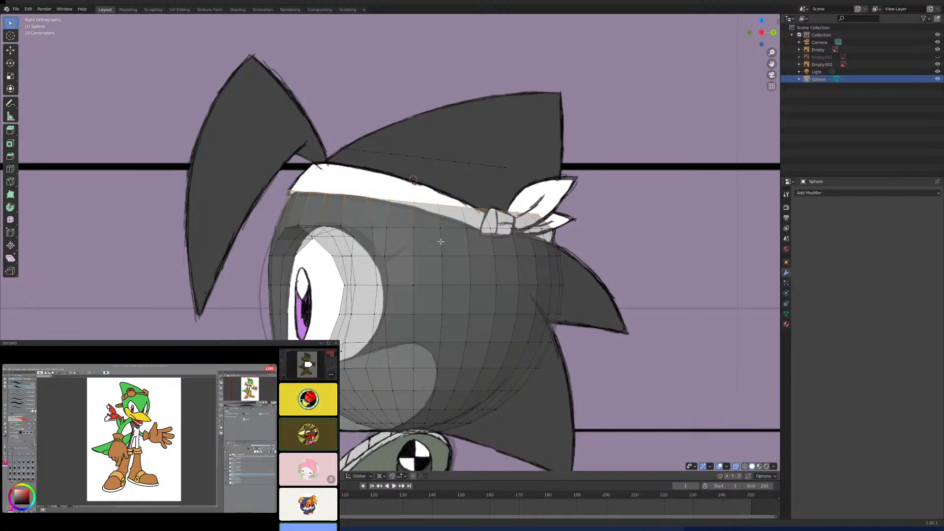
- Select the whole loose edge loop above the head and rotate it about the 3D cursor to slope down more steeply toward the back
shift+middle_drag(463, 223, 440, 230)
click(458, 174)
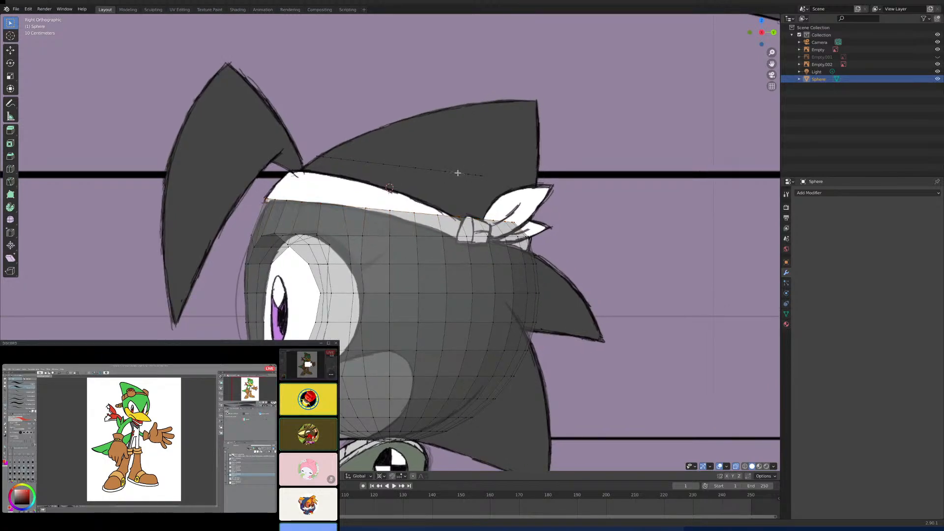
key(ctrl+l)
middle_drag(456, 175, 448, 193)
key(KP_3)
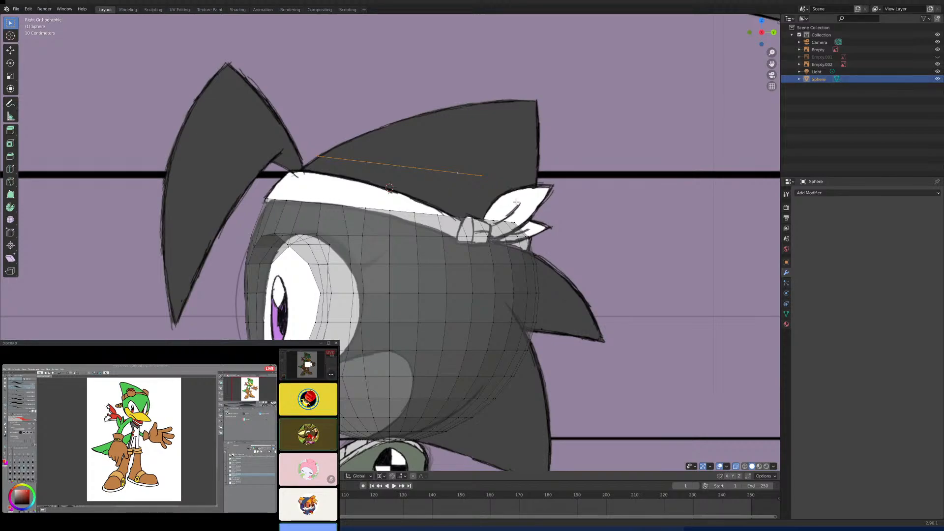
key(r)
key(shift+x)
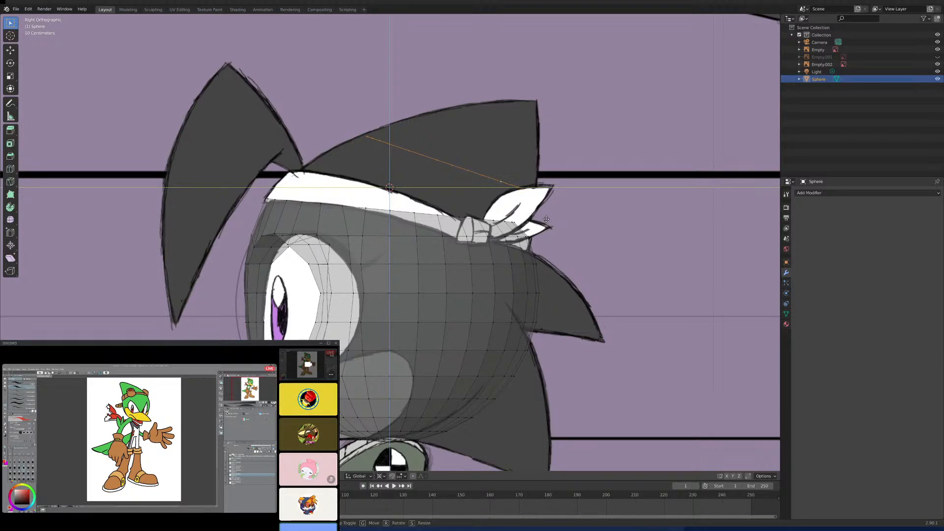
click(543, 219)
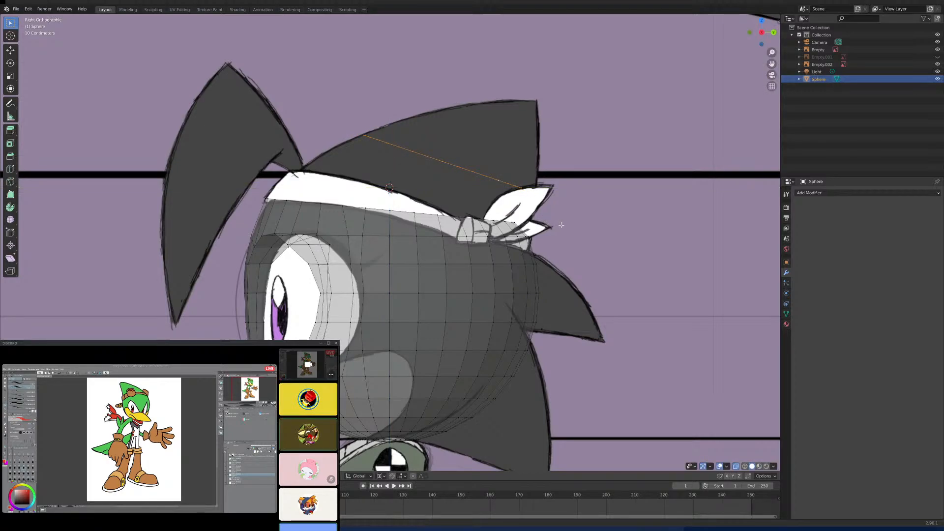
- Enlarge the loose loop along Y and Z only, excluding X, and tilt it slightly steeper toward the back
key(s)
key(shift+x)
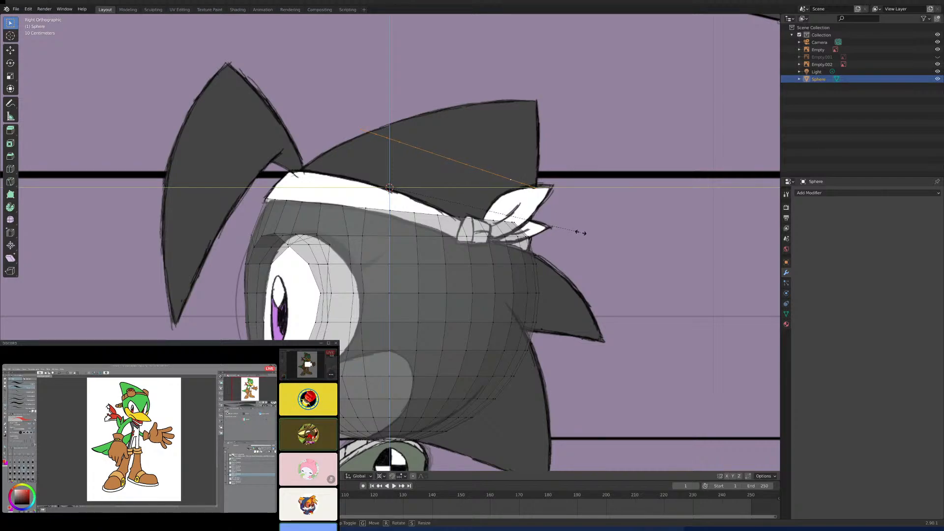
click(579, 233)
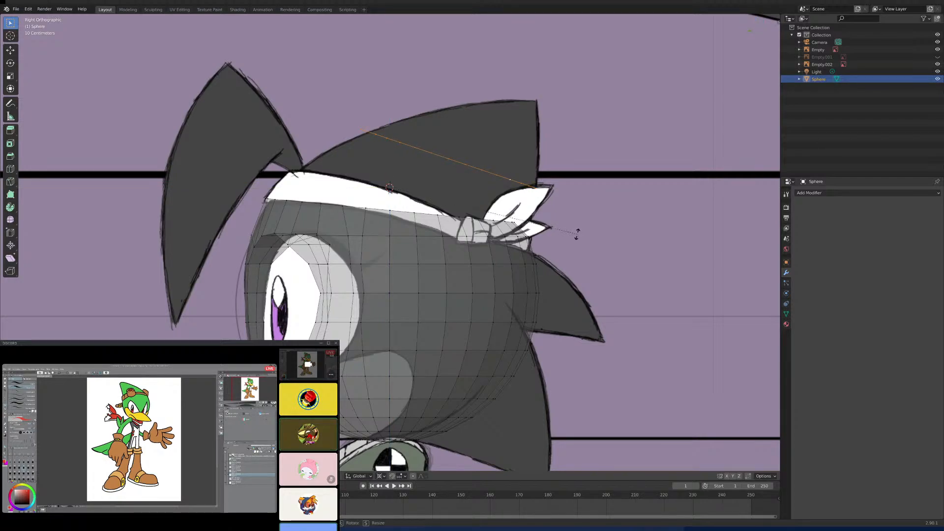
key(s)
click(574, 243)
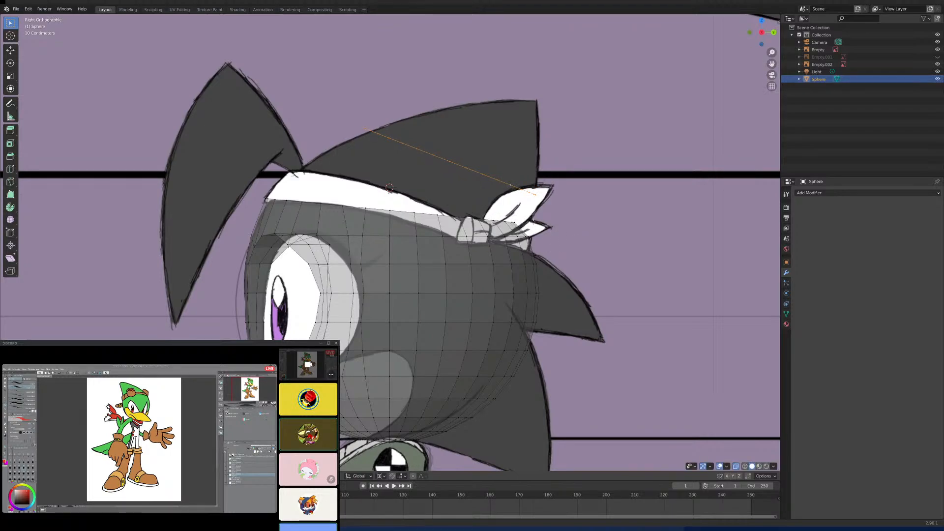
- Try to merge the back vertices of the head rim and the loose loop with Merge At First, then undo the attempt
scroll(526, 228, up, 3)
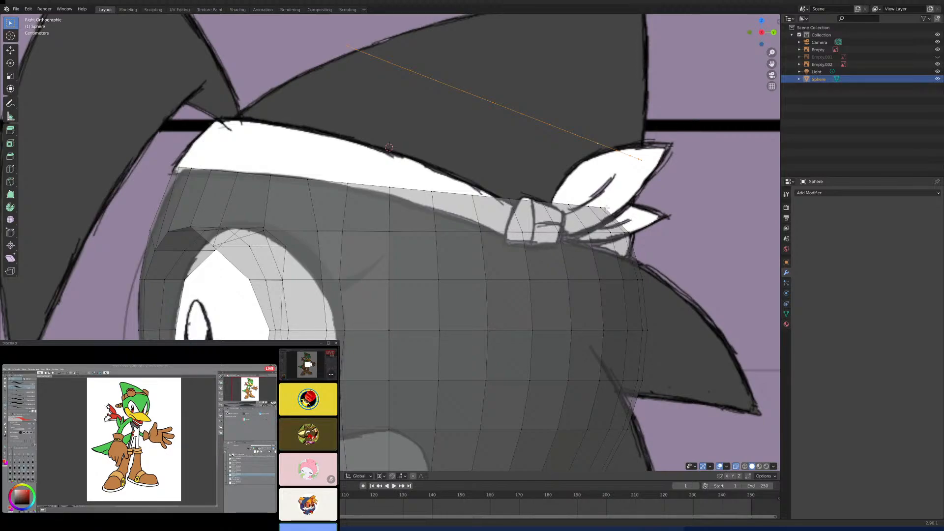
mouse_move(623, 210)
middle_down()
mouse_move(544, 222)
mouse_move(451, 277)
middle_up()
click(313, 246)
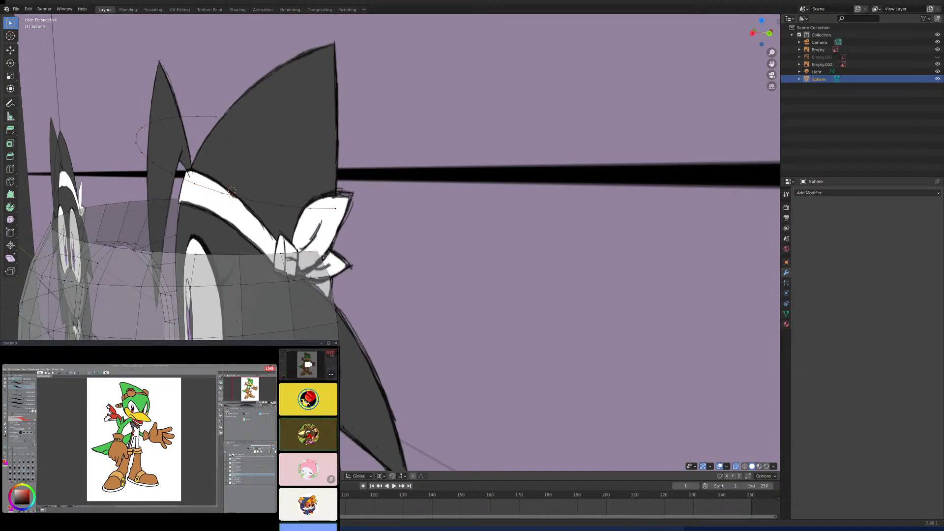
shift+click(335, 221)
key(m)
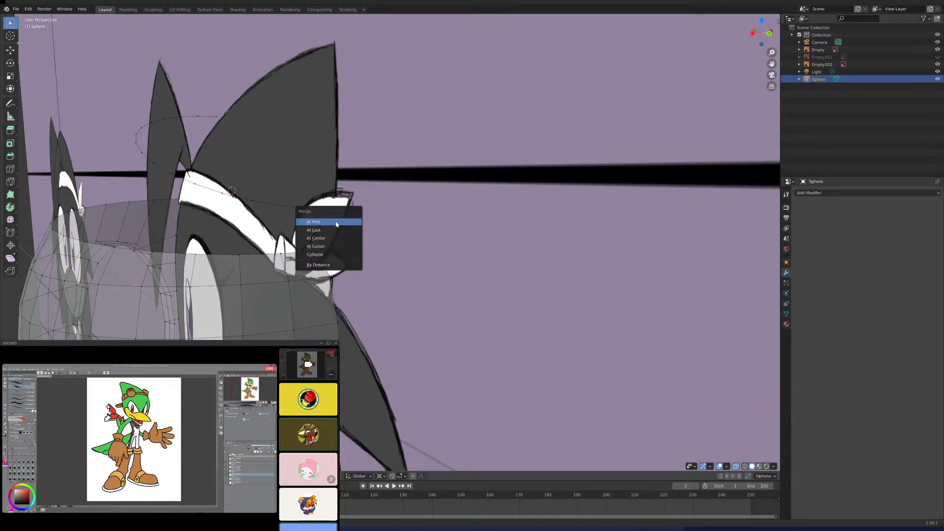
click(337, 224)
middle_drag(336, 224, 388, 233)
key(ctrl+z)
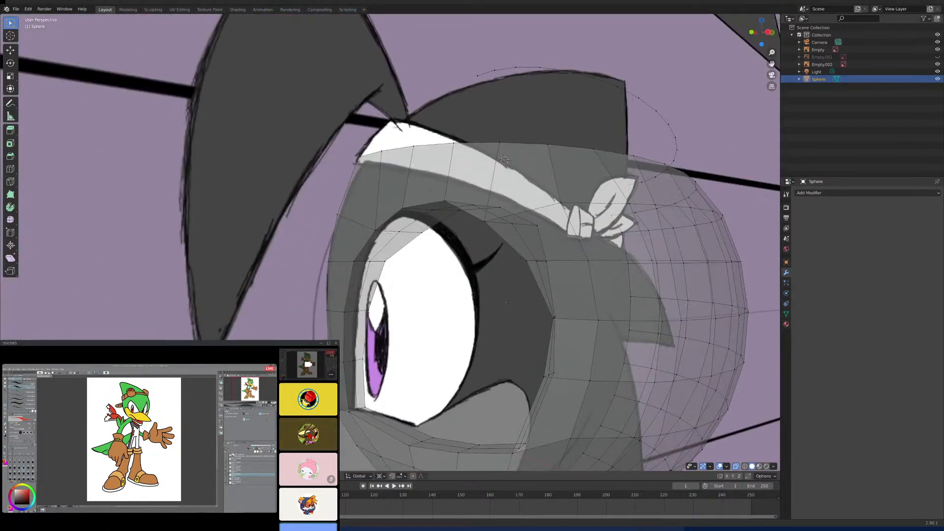
- Snap the 3D cursor to the midpoint between the loose loop's front and back centreline vertices
key(KP_1)
scroll(510, 199, up, 1)
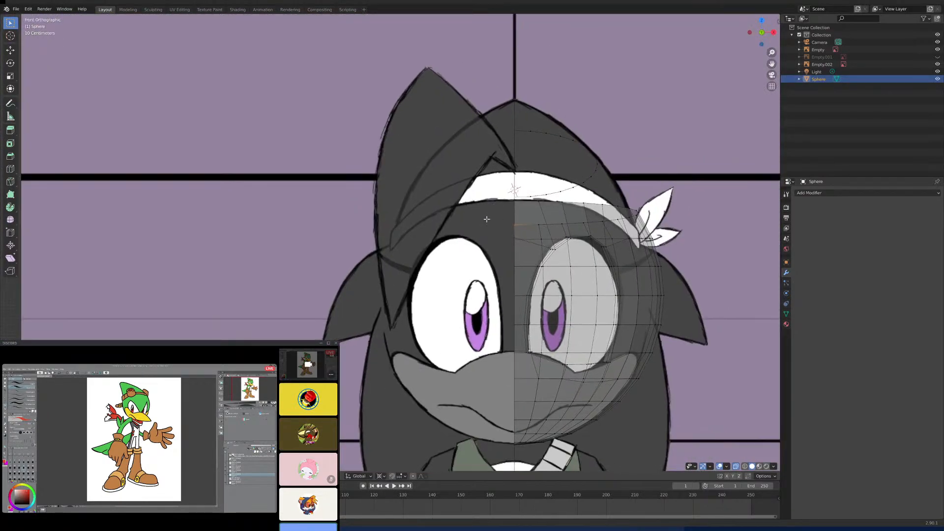
scroll(511, 199, up, 2)
shift+middle_drag(509, 200, 403, 220)
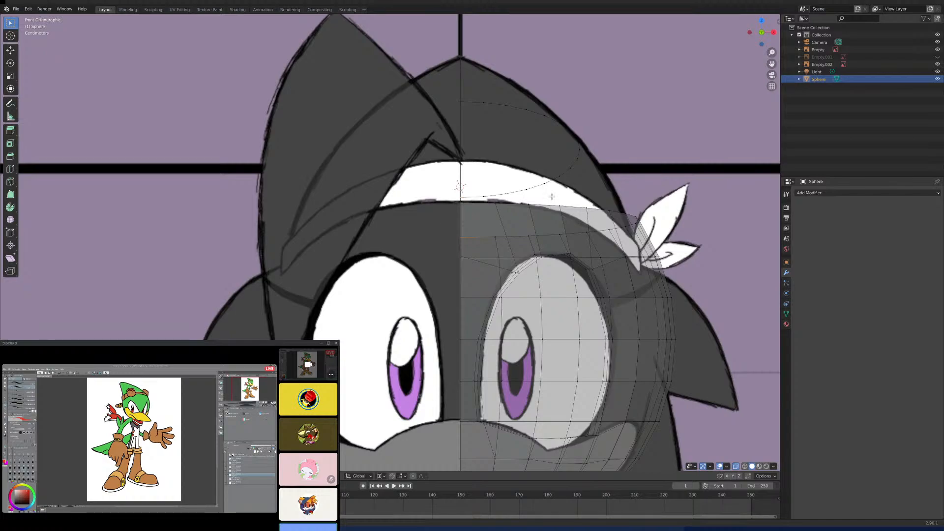
shift+middle_drag(544, 197, 510, 198)
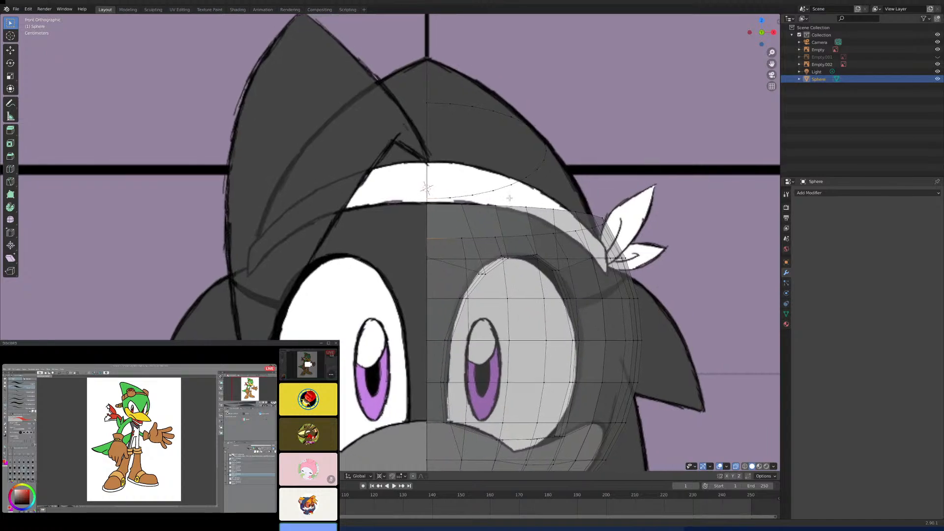
click(461, 204)
middle_drag(522, 205, 471, 213)
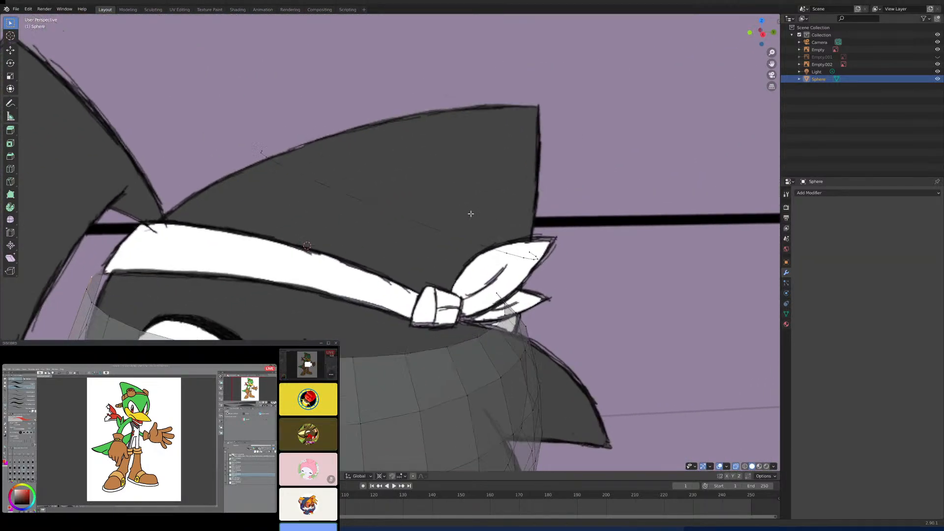
alt+click(422, 224)
middle_drag(519, 239, 507, 227)
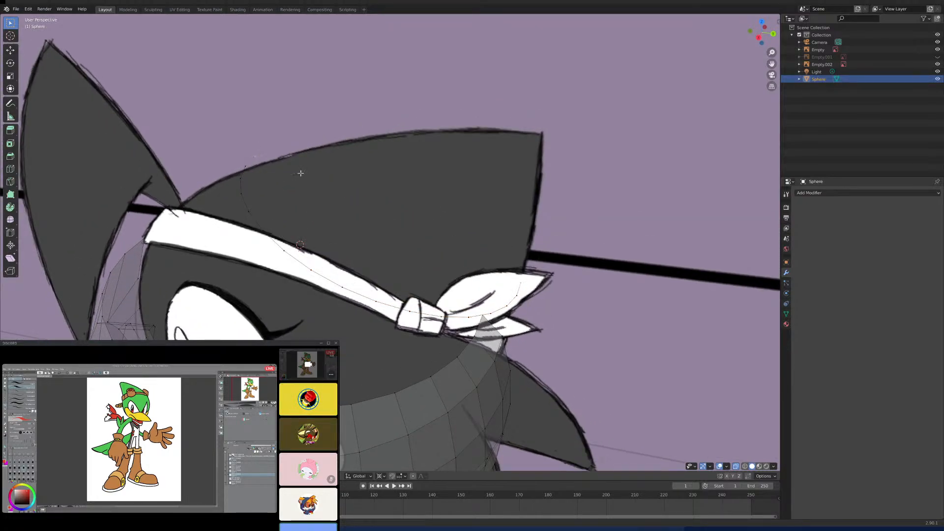
key(shift+s)
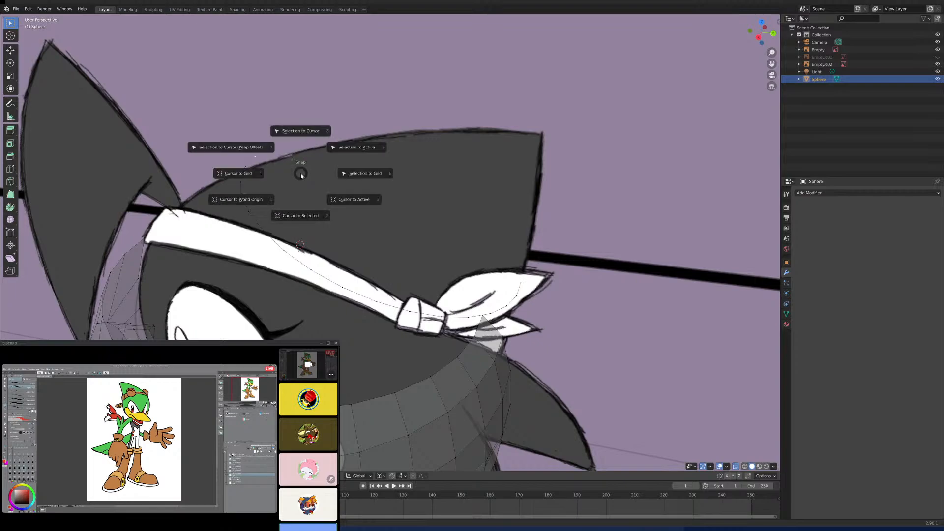
click(301, 218)
- Select all vertices of the loose loop above the head in the front view
middle_drag(325, 224, 400, 197)
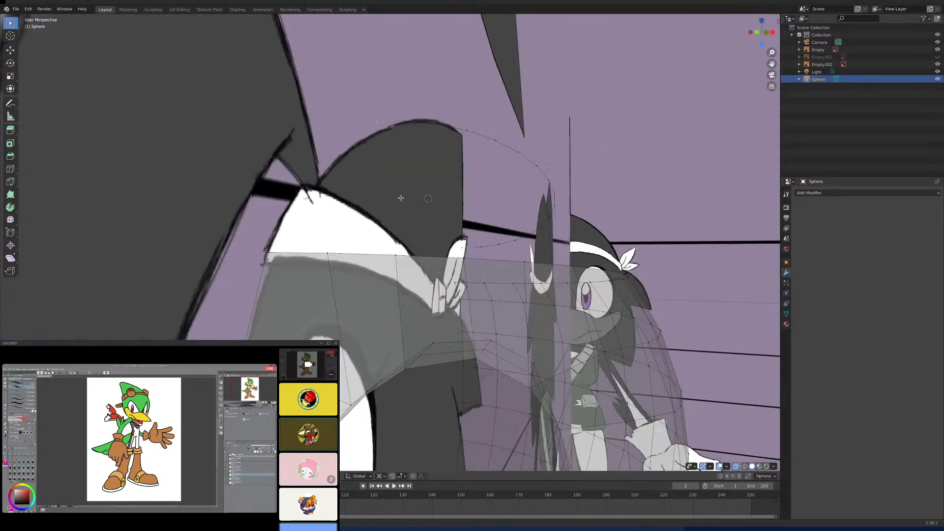
key(KP_1)
scroll(445, 226, up, 3)
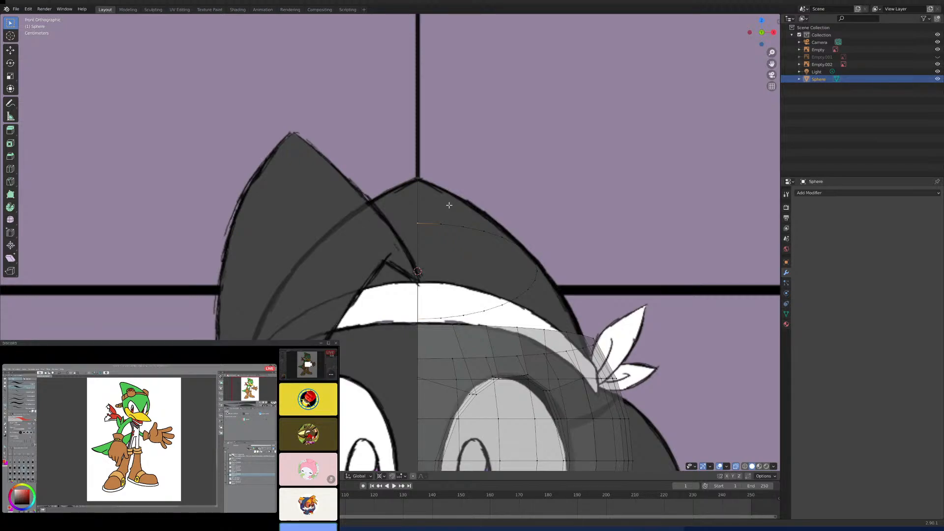
key(ctrl+l)
- Turn on the Statistics overlay in the viewport to show the mesh's vertex, edge and face counts
key(n)
key(n)
key(t)
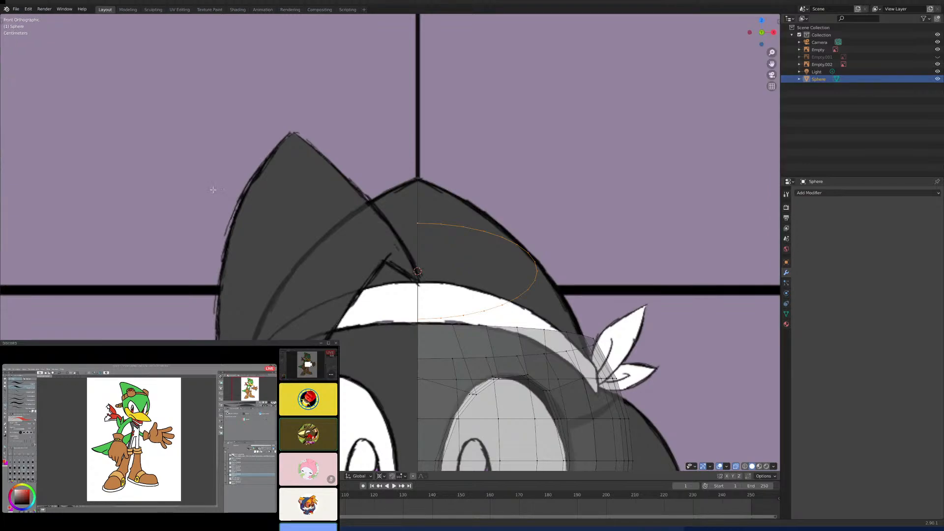
key(t)
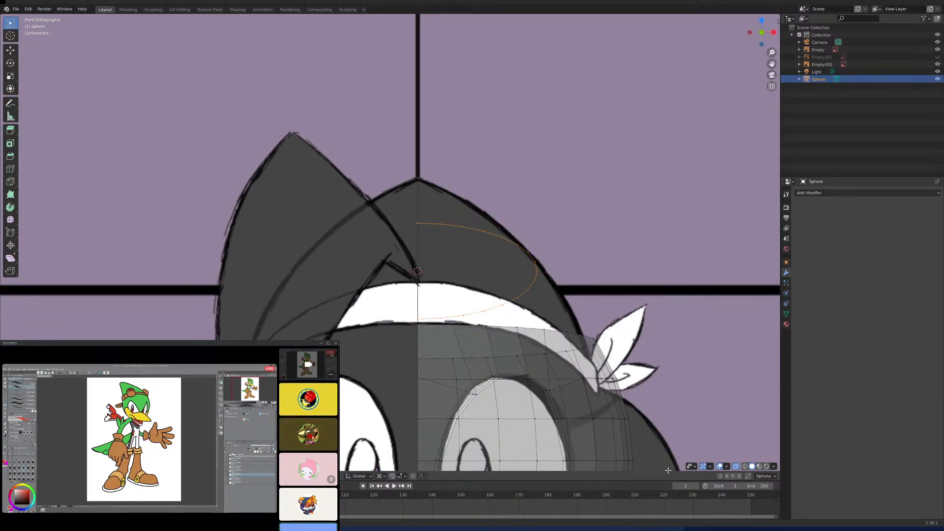
click(727, 466)
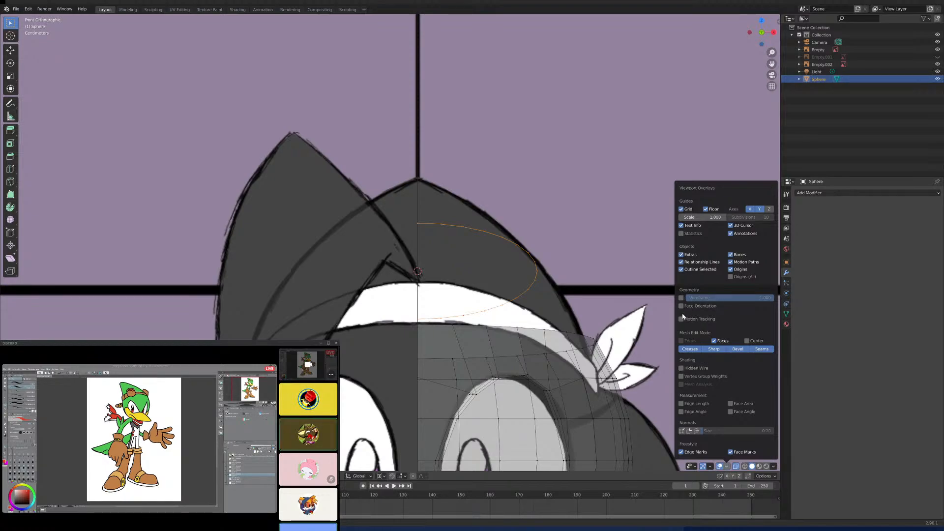
click(687, 232)
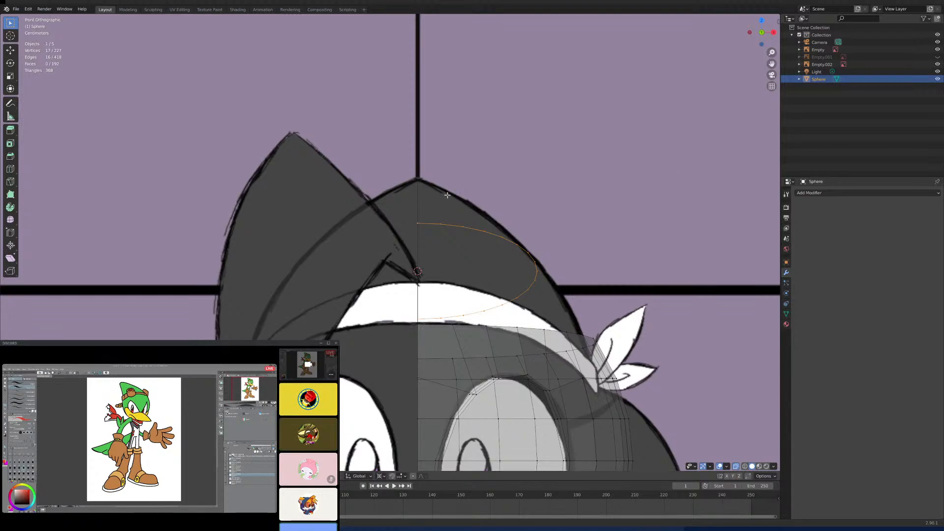
- Duplicate the loose loop and move the copy up and back within the YZ plane, toward the pointed end of the crown
middle_drag(512, 236, 482, 243)
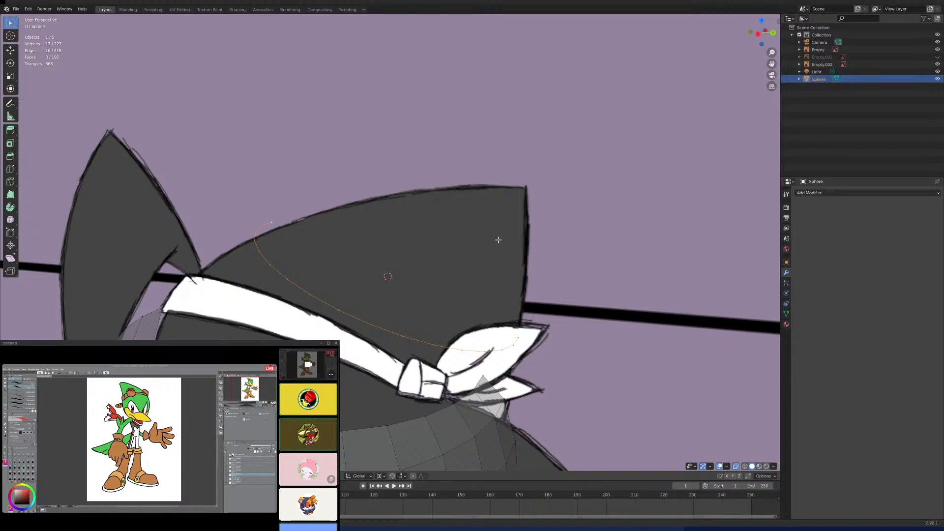
key(KP_3)
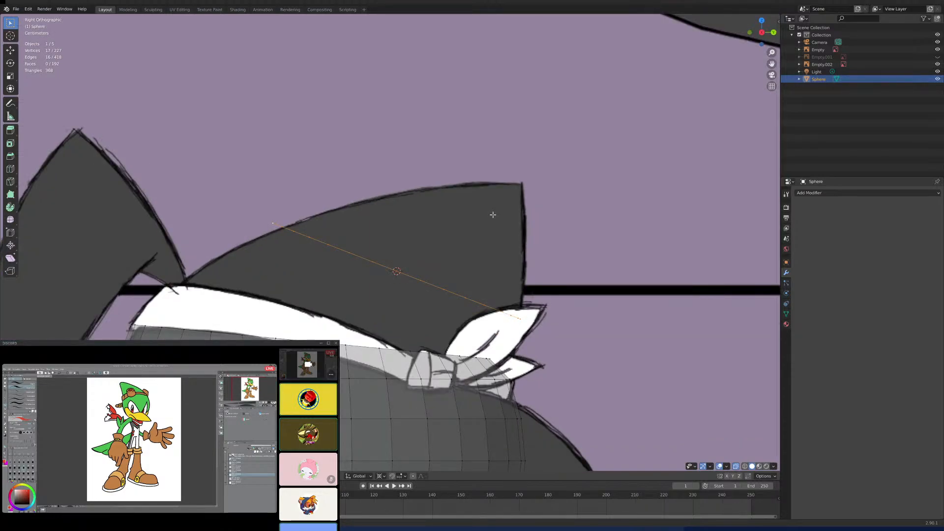
key(shift+d)
right_click(494, 199)
key(g)
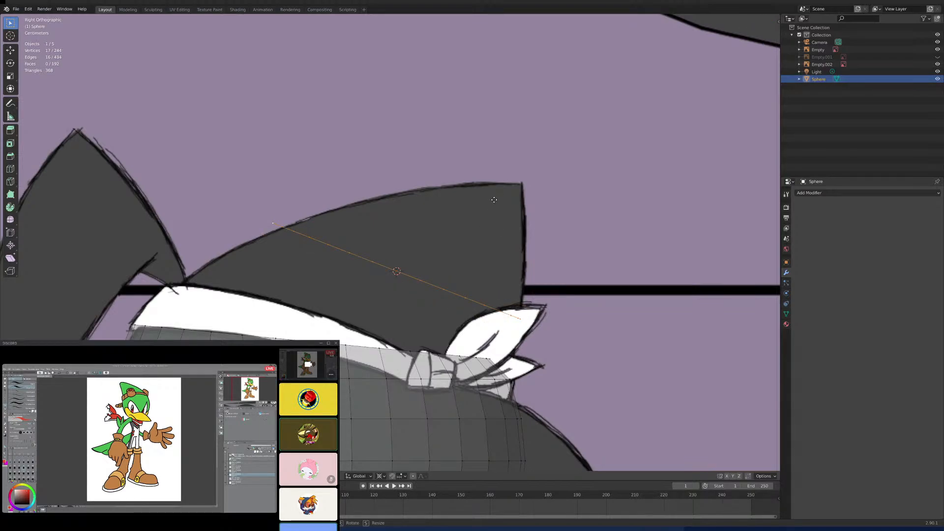
key(shift+x)
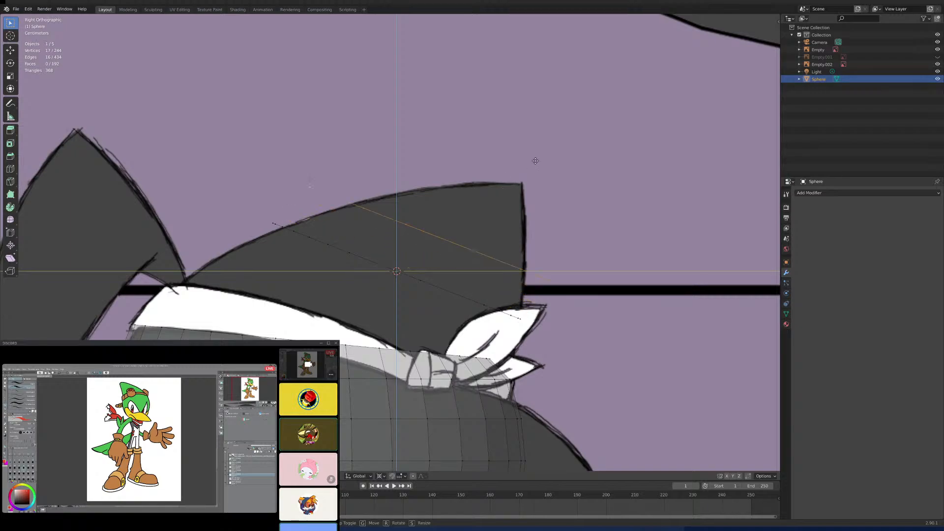
click(563, 151)
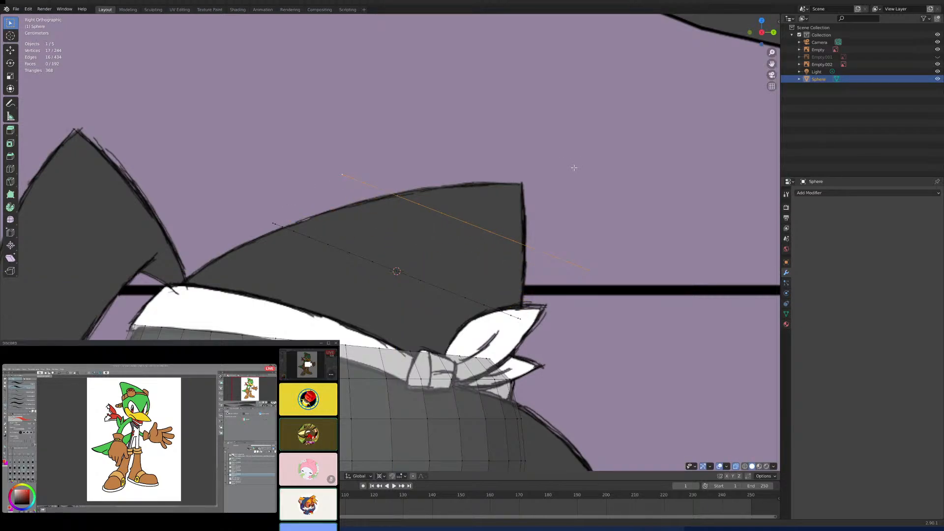
- Snap the 3D cursor to the midpoint between the duplicated loop's front and back centreline vertices
key(KP_1)
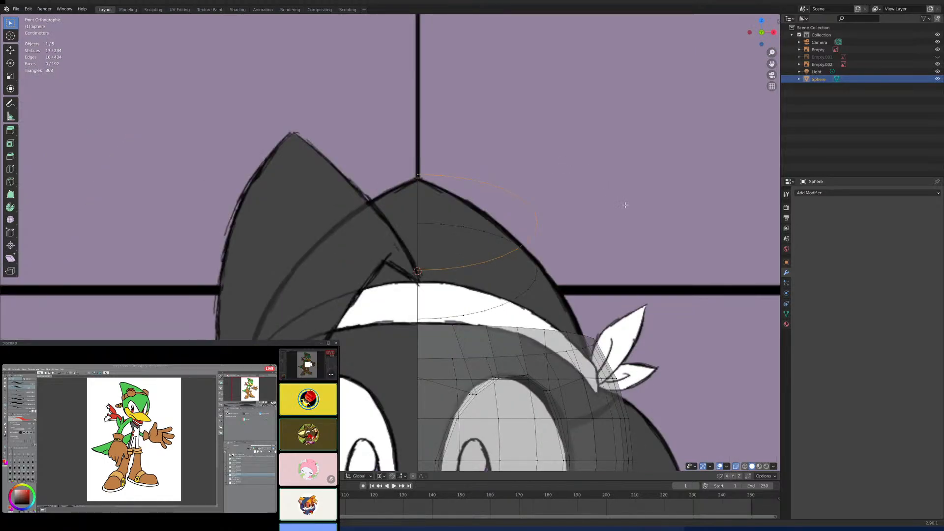
middle_drag(564, 212, 396, 193)
click(371, 178)
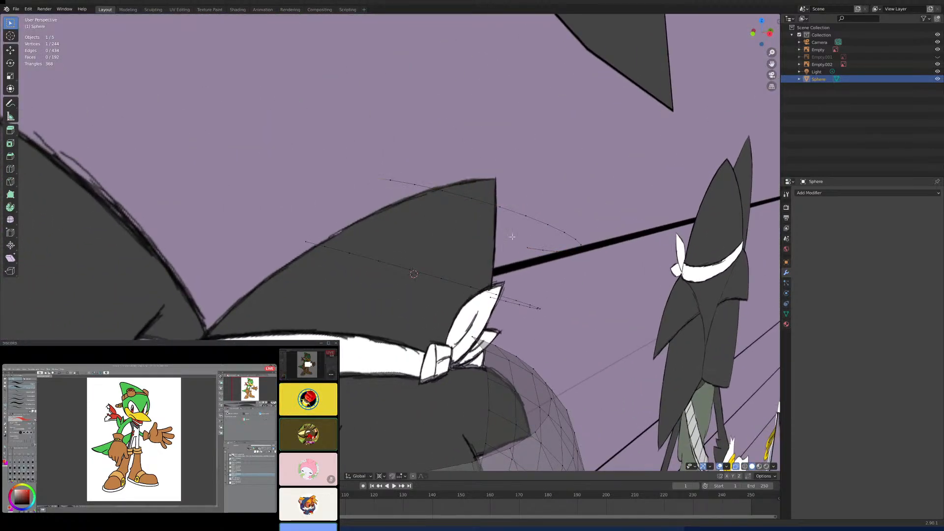
key(KP_3)
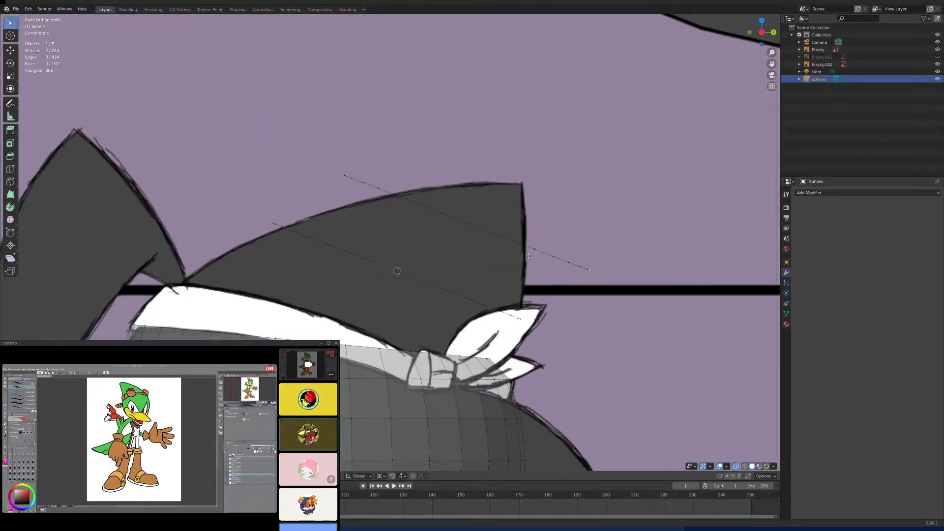
key(shift+s)
click(528, 295)
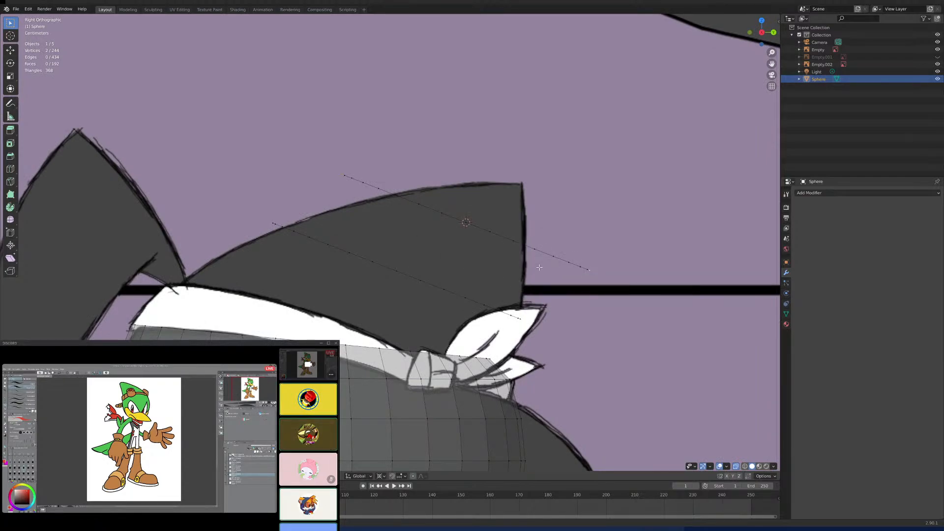
- Select the whole upper loop, tilt it more steeply about the 3D cursor and shrink it to fit the crown's side outline
key(ctrl+l)
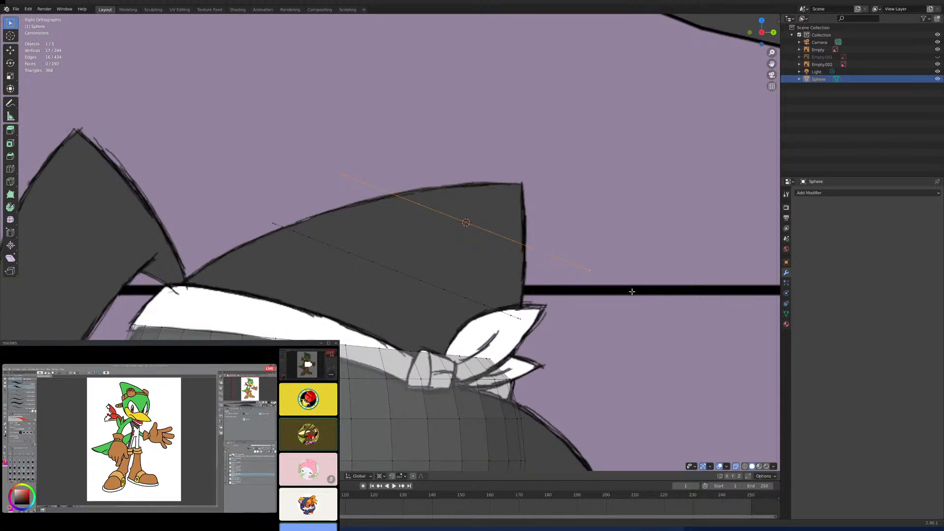
key(g)
key(r)
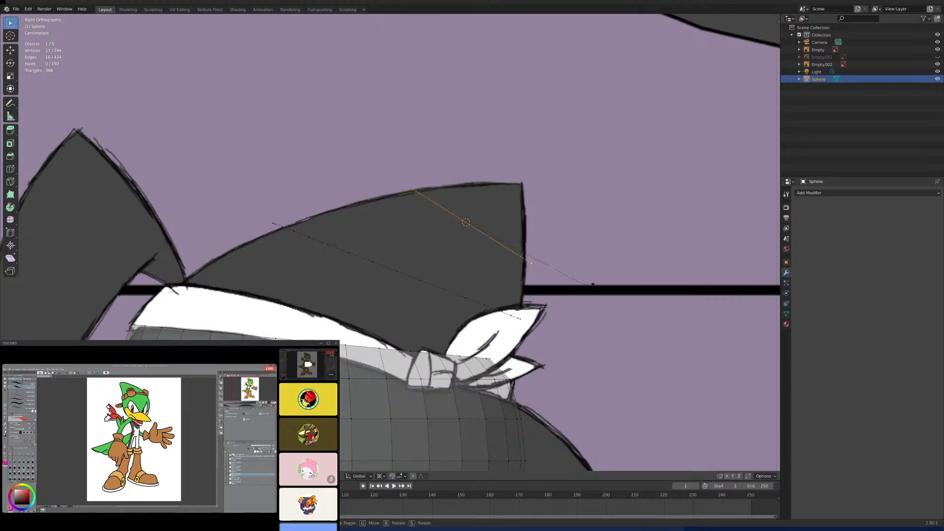
click(590, 284)
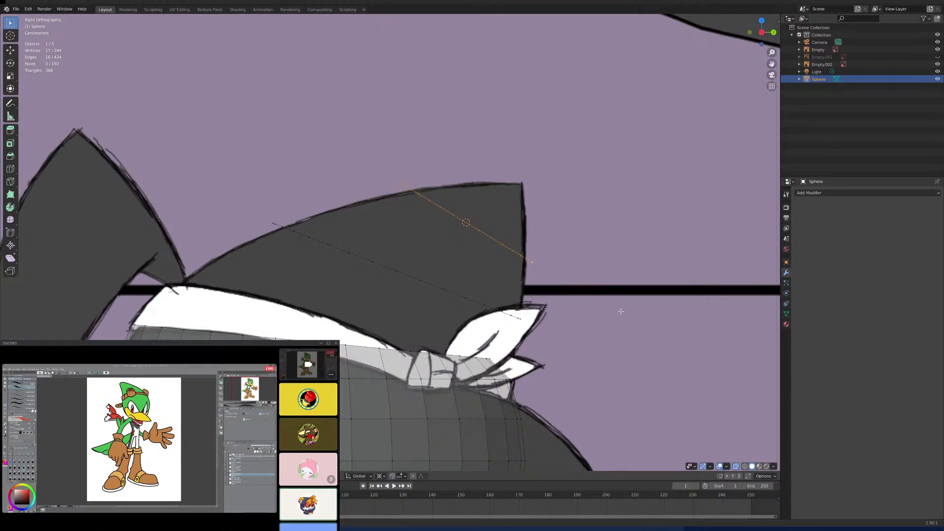
key(s)
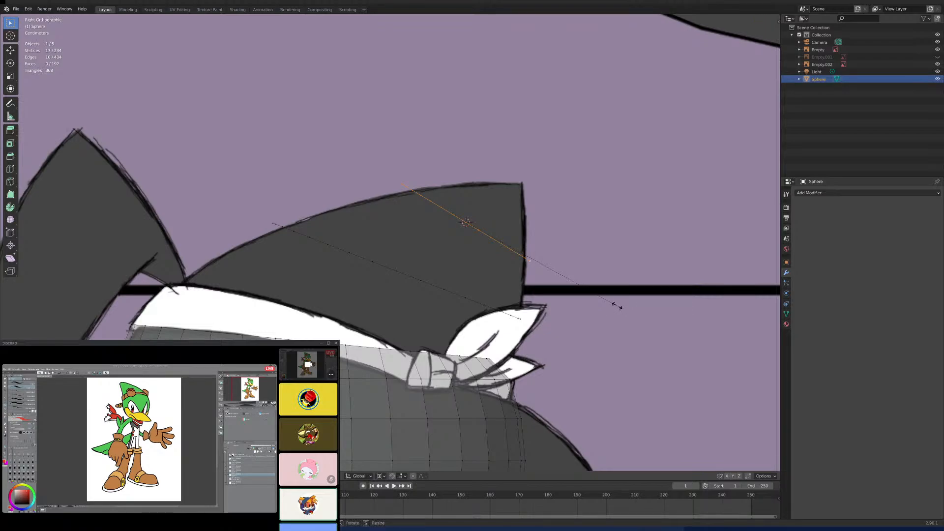
click(611, 284)
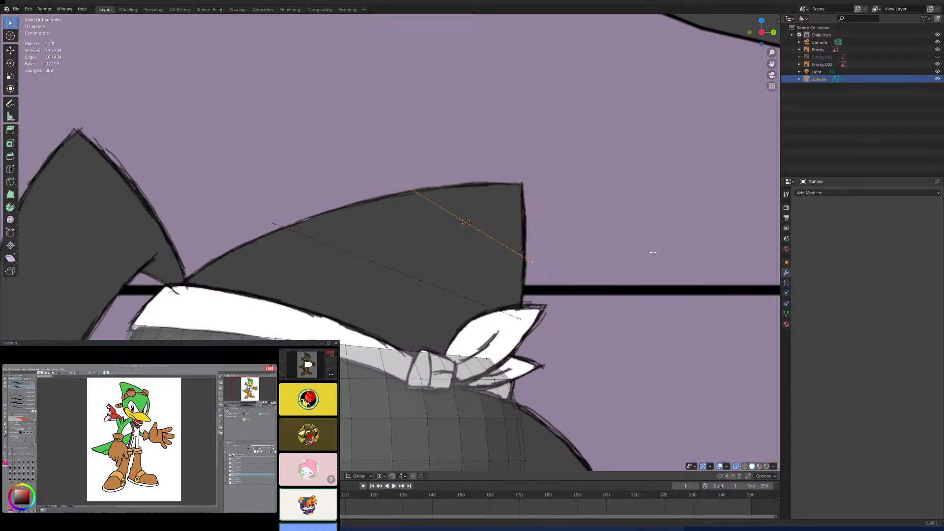
- Fine-tune the upper loop's scale and shift it slightly along Y so its ends meet the crown's outline in the side view
key(KP_1)
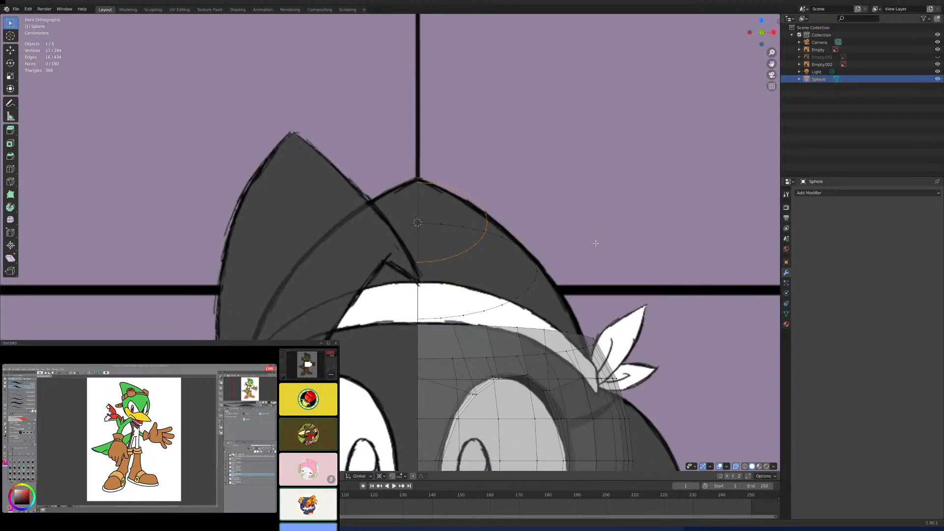
middle_drag(594, 234, 521, 244)
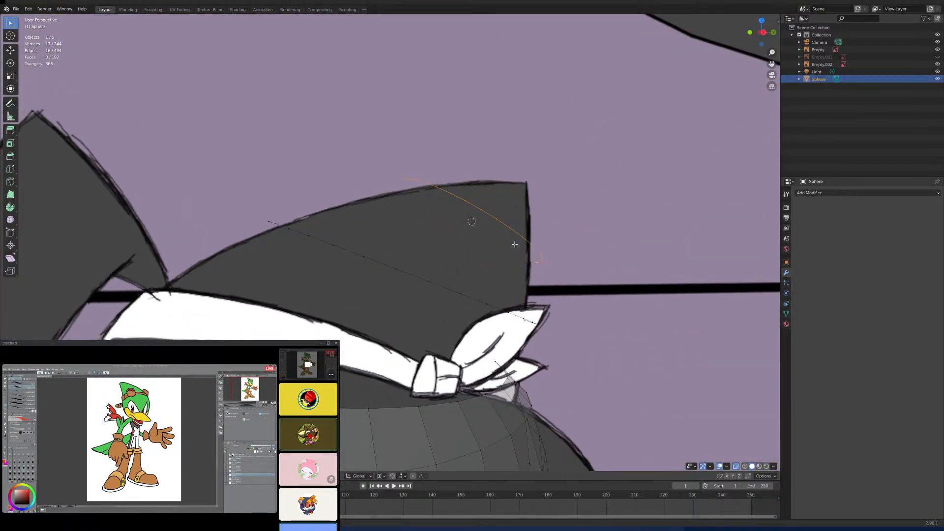
key(KP_3)
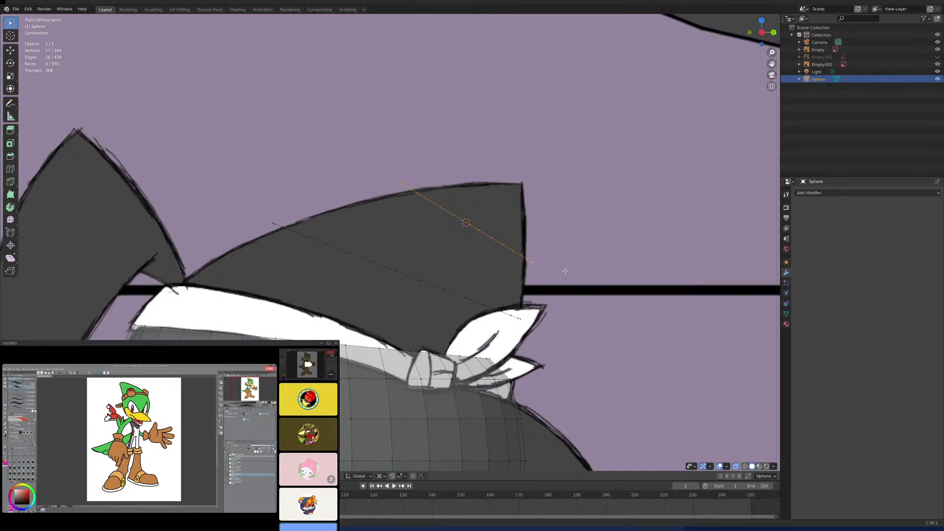
key(s)
click(578, 279)
key(z)
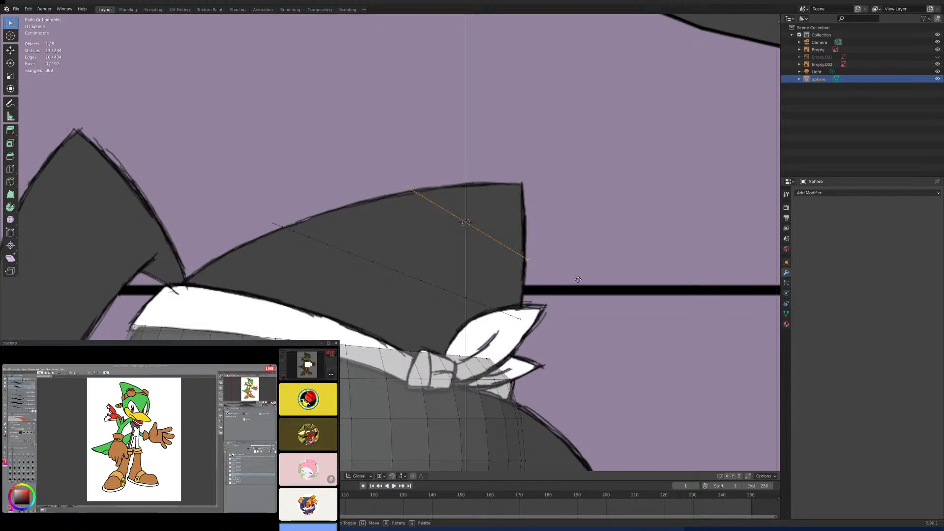
click(580, 279)
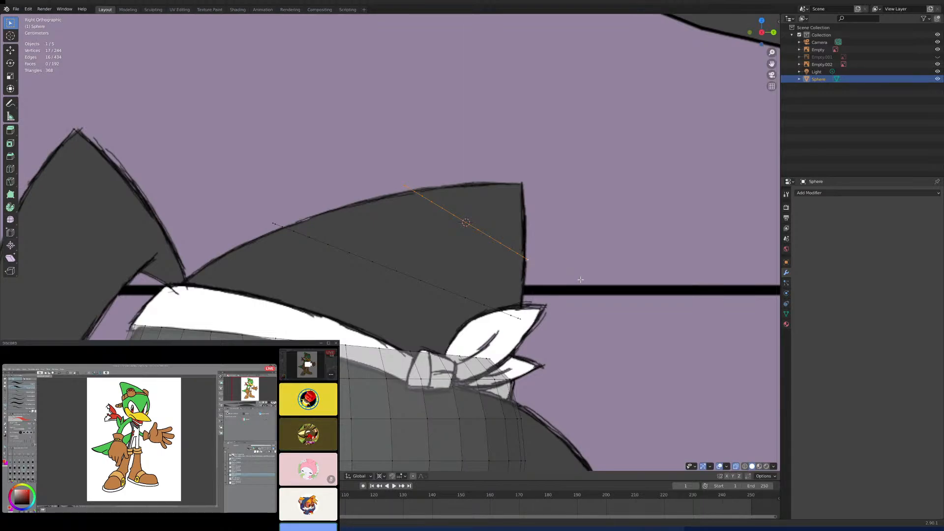
key(g)
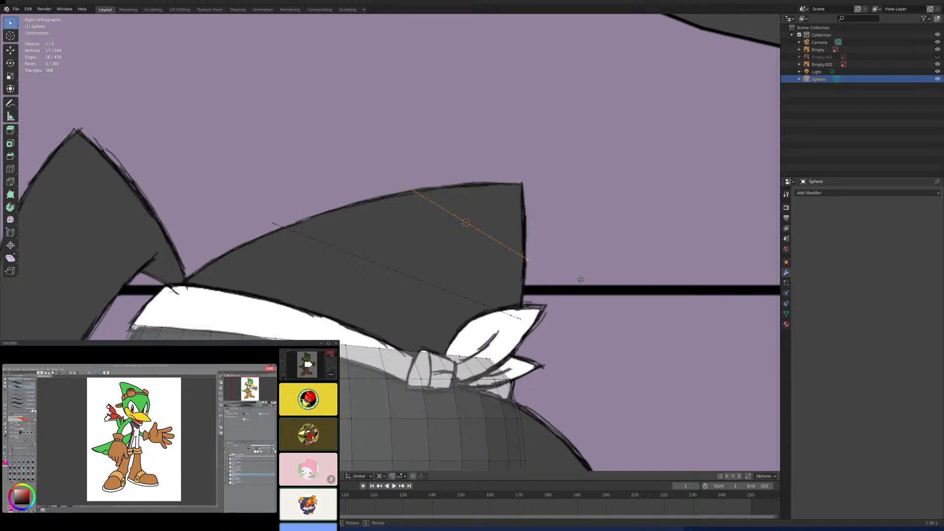
key(y)
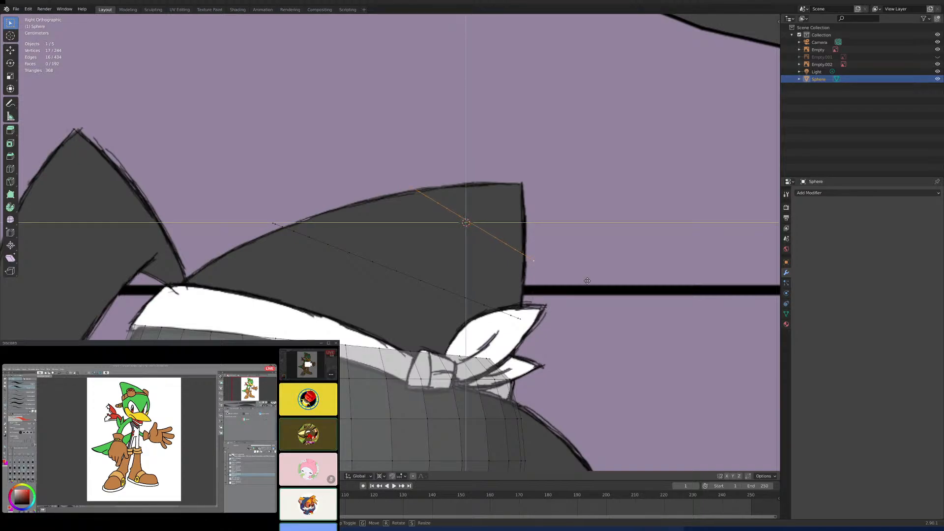
click(583, 281)
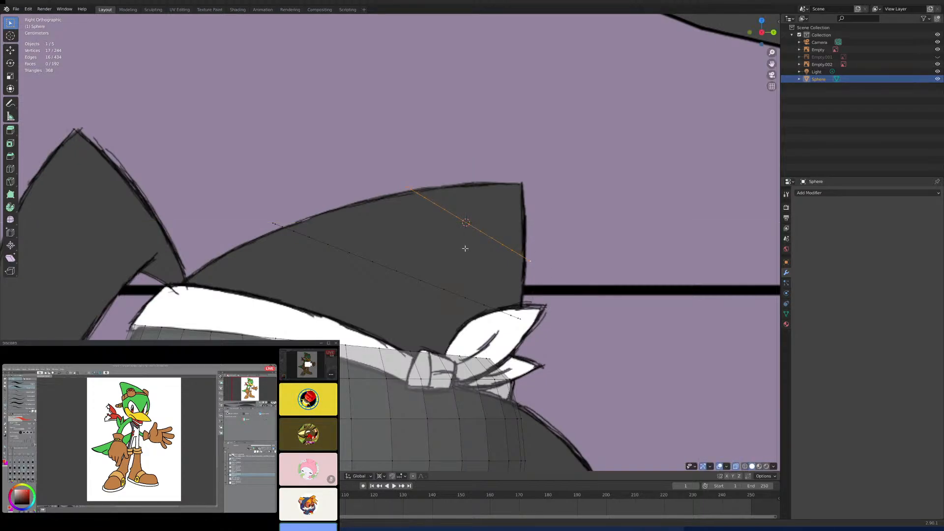
- Add a cone at the 3D cursor with a narrow open tip and no cap faces on its ends
click(383, 264)
scroll(509, 226, up, 1)
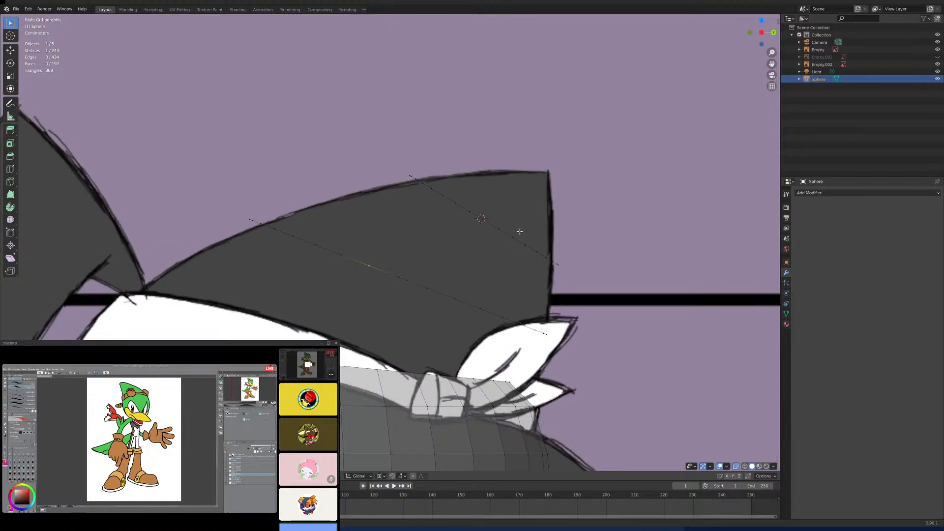
middle_drag(536, 241, 462, 227)
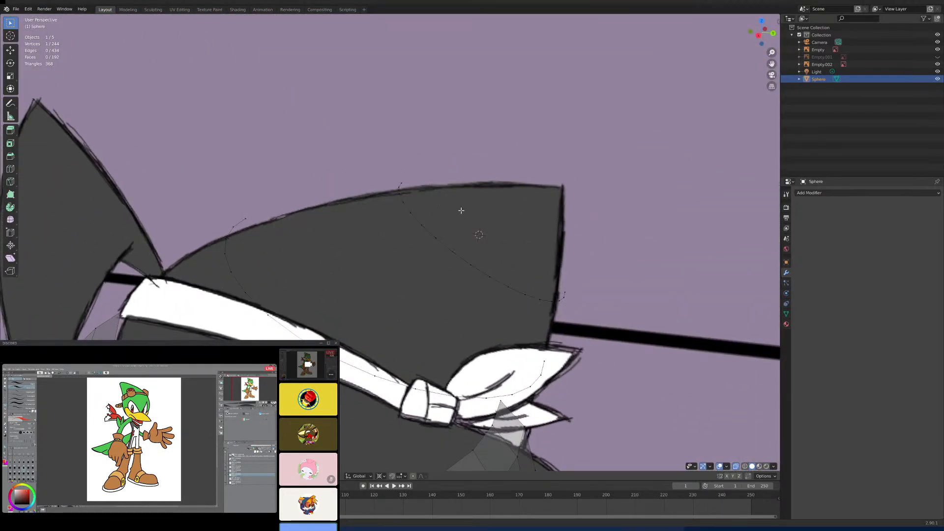
key(KP_3)
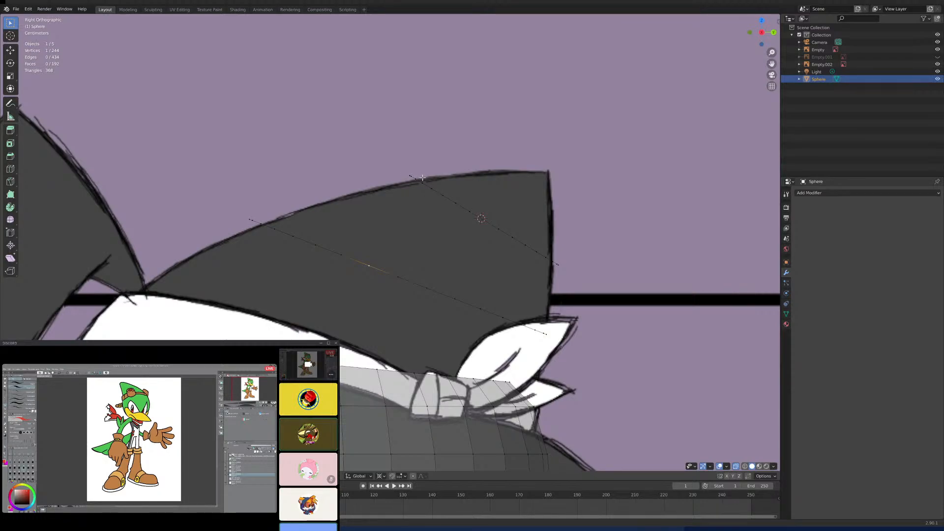
key(shift+a)
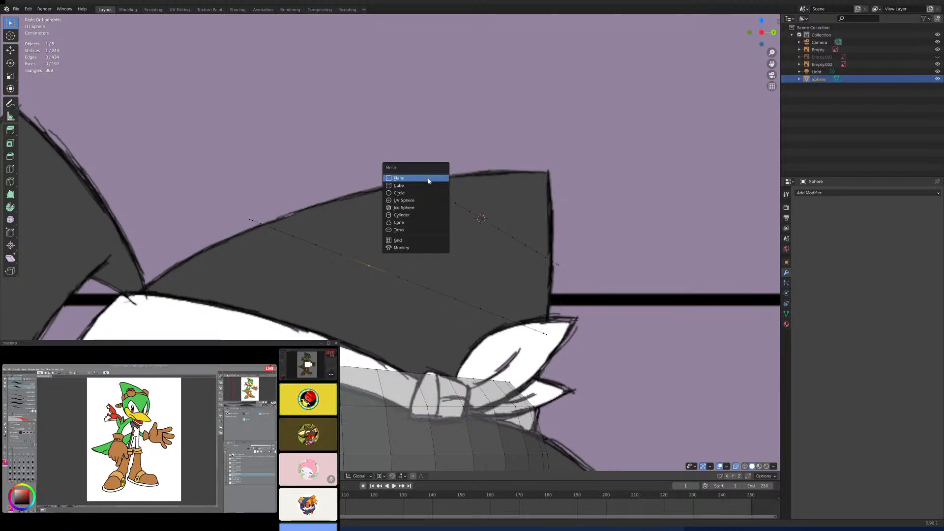
alt+click(492, 220)
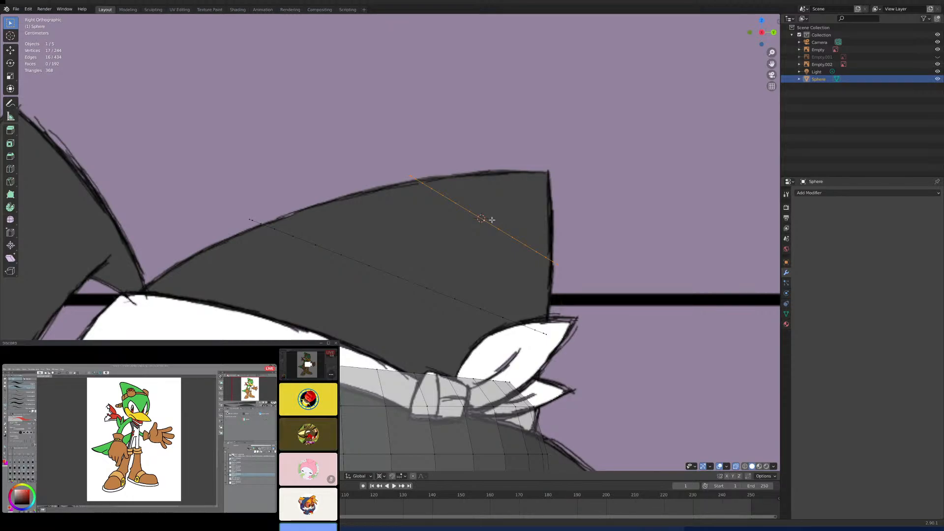
key(shift+a)
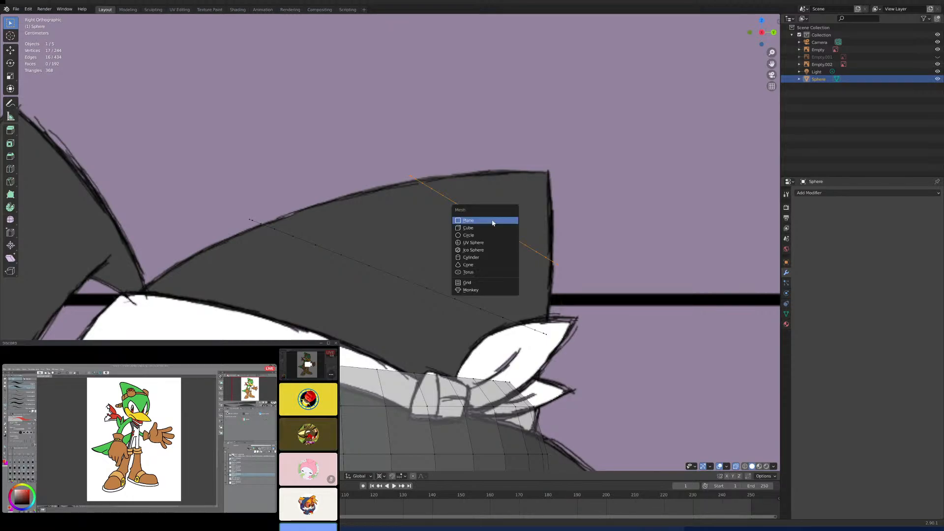
click(477, 266)
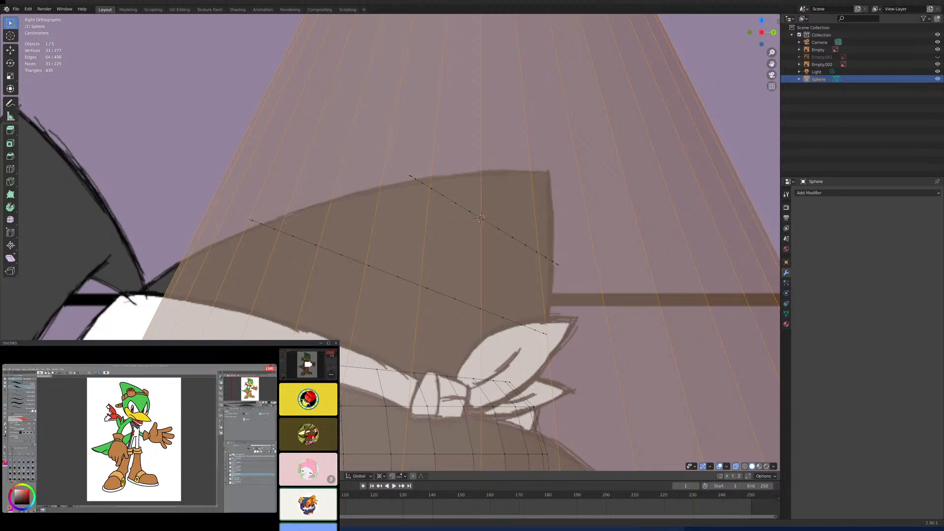
scroll(416, 307, down, 8)
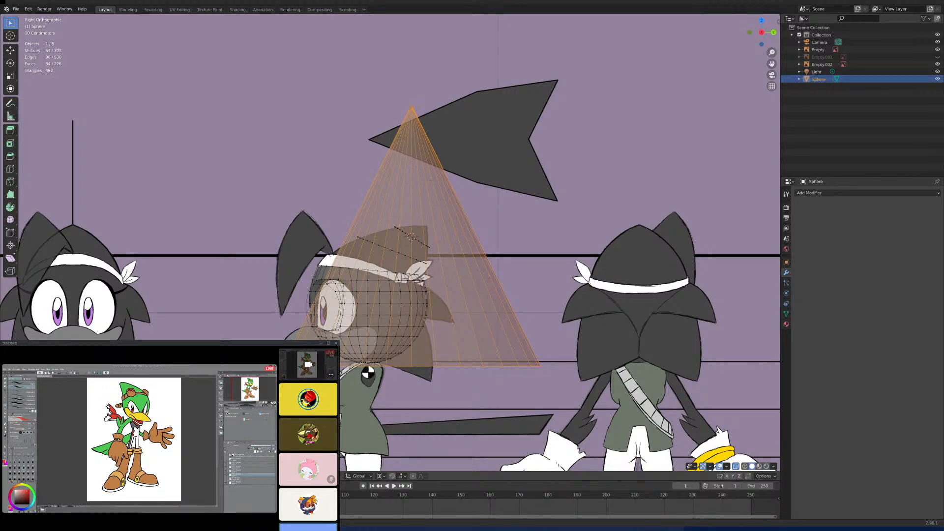
drag(104, 382, 107, 381)
click(95, 401)
- Scale the cone down to a small size that fits inside the crown's pointed end
key(s)
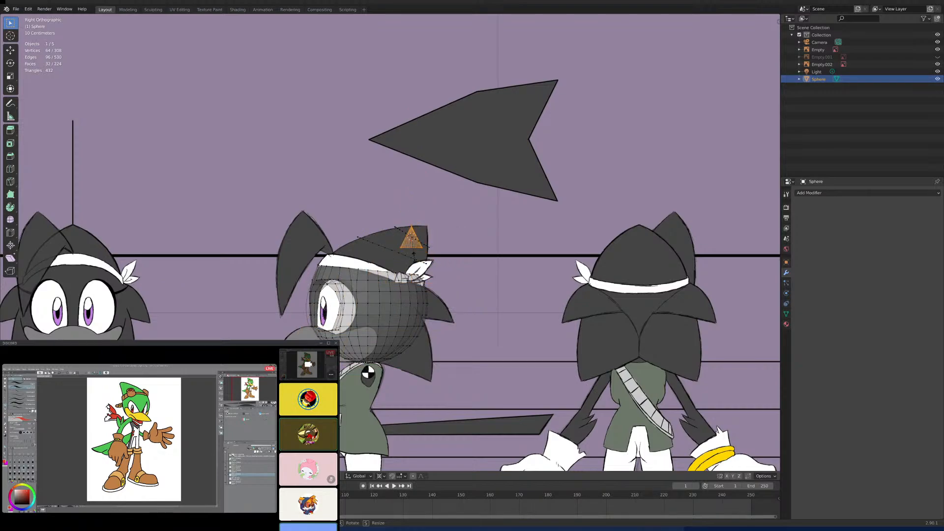
click(411, 248)
scroll(511, 208, up, 6)
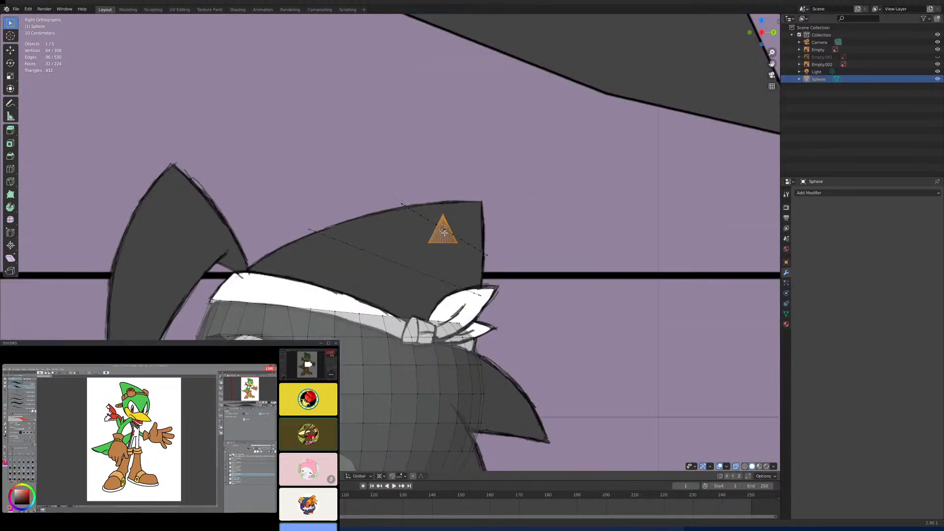
- Examine the cone's tip, base and edges up close in the side and front views
shift+middle_drag(504, 211, 471, 280)
key(KP_Decimal)
scroll(497, 203, down, 6)
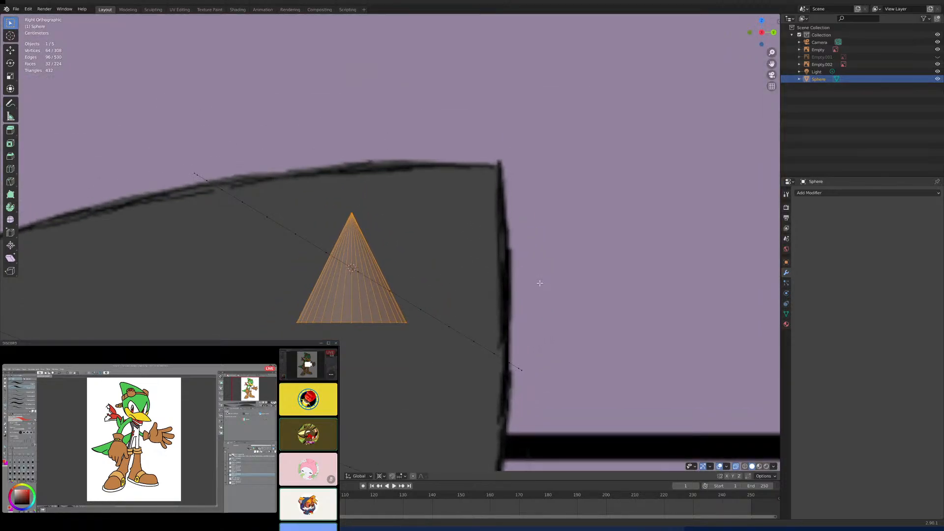
key(KP_1)
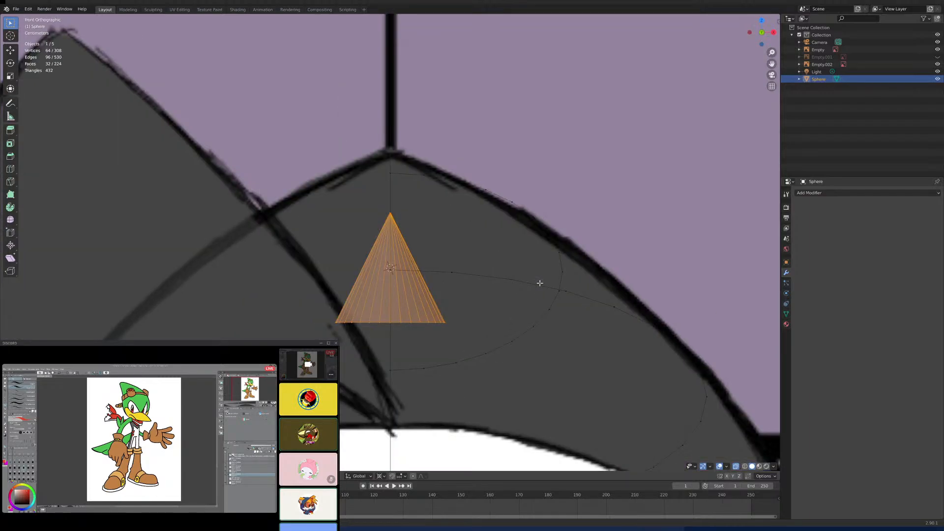
scroll(492, 278, up, 7)
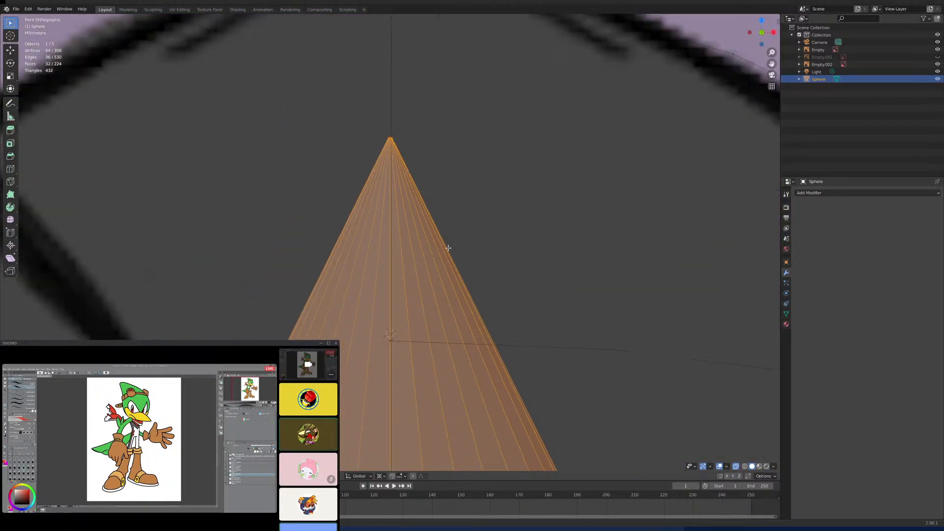
scroll(448, 247, up, 4)
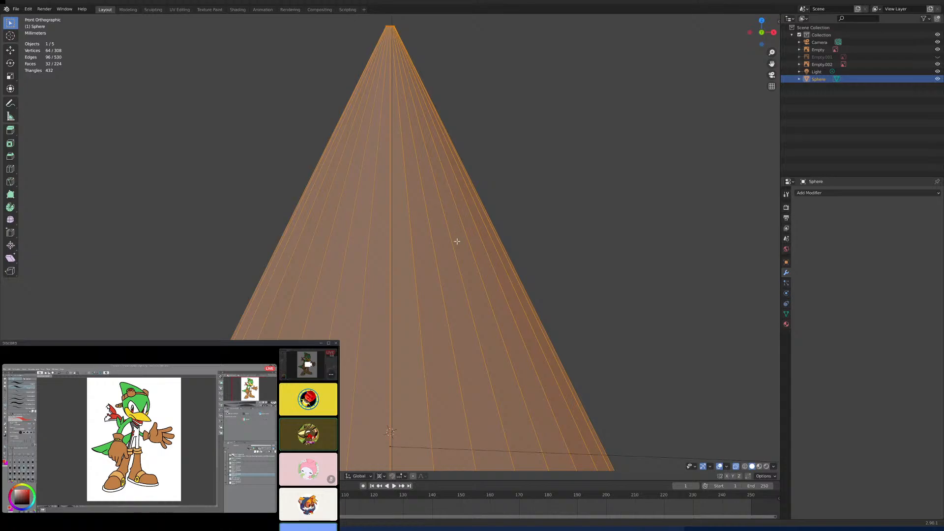
scroll(453, 231, down, 4)
scroll(456, 281, up, 3)
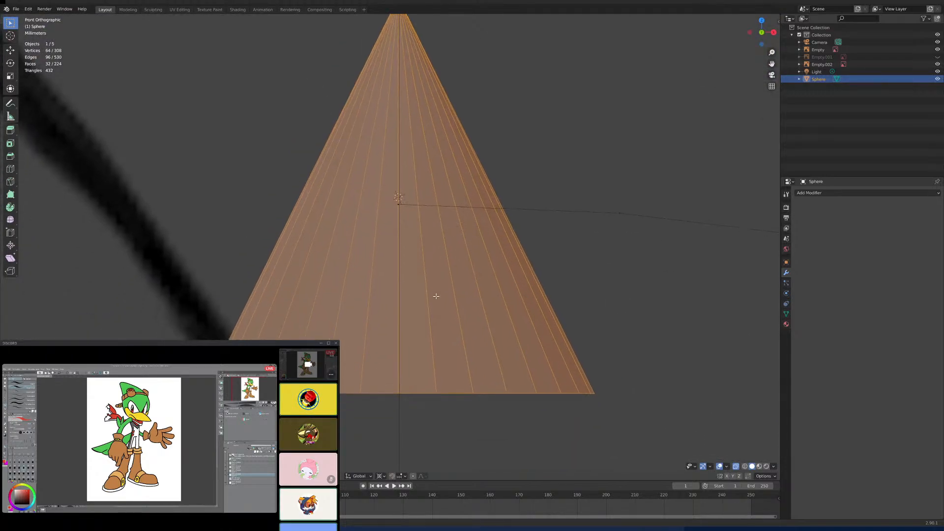
- Select the cone's front and back centre edges and split the mesh along them
middle_drag(436, 295, 437, 256)
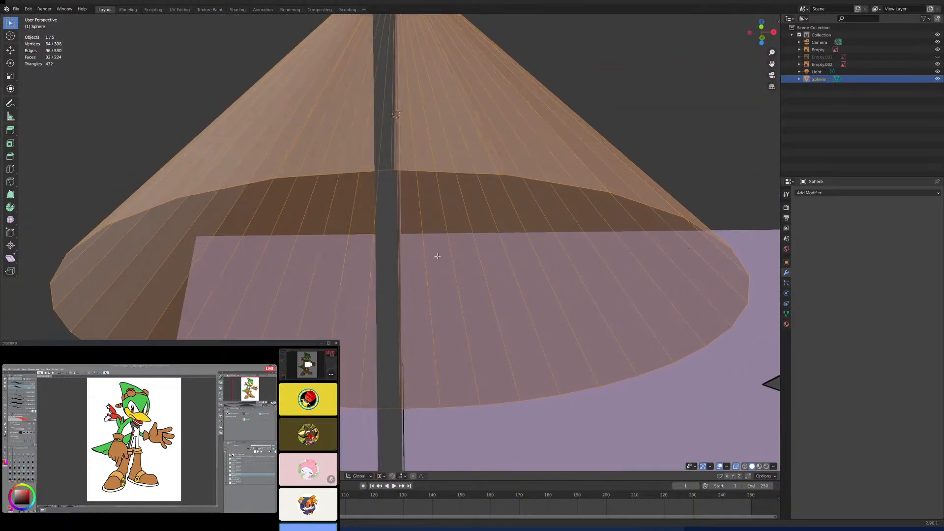
key(KP_1)
click(398, 393)
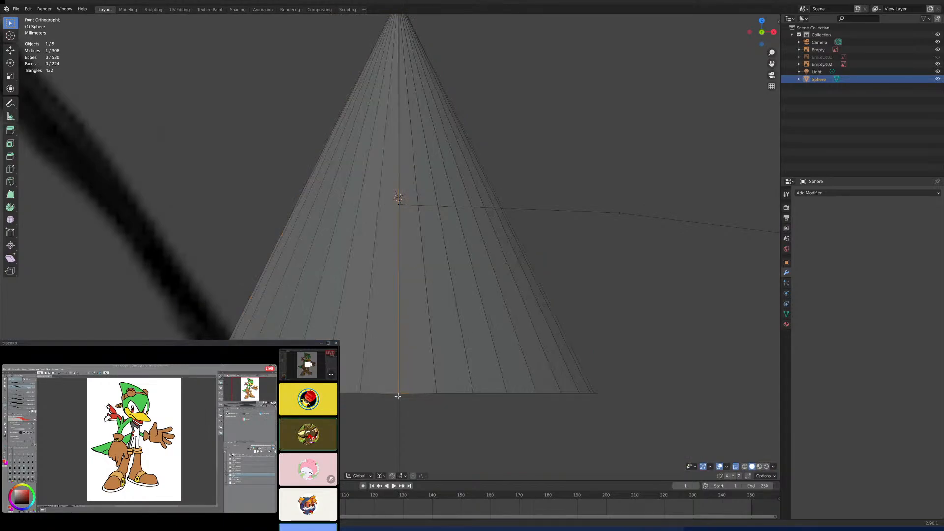
middle_drag(422, 335, 355, 369)
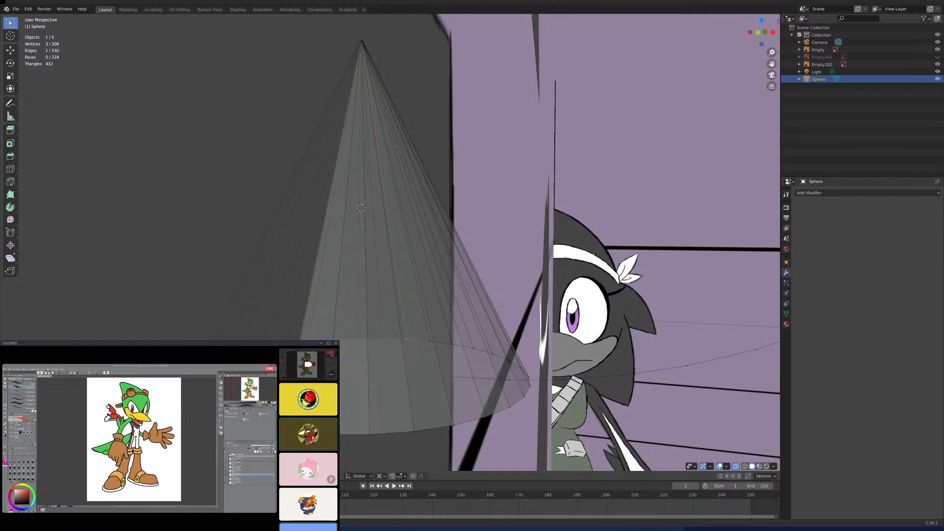
shift+click(283, 427)
key(KP_1)
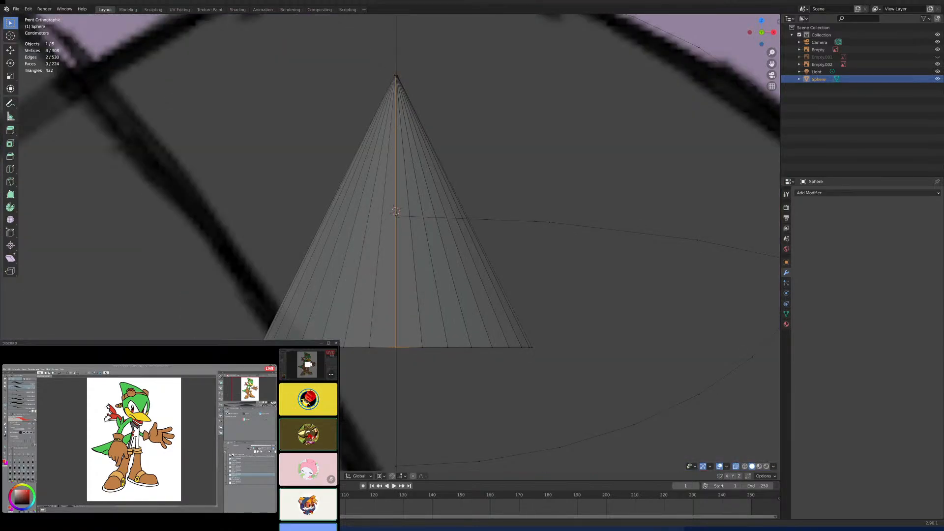
key(shift+d)
key(Escape)
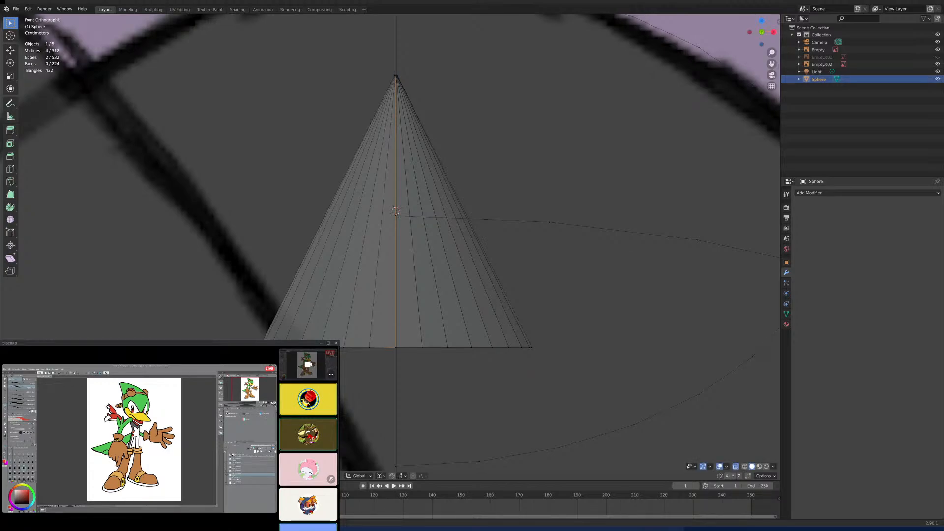
- Delete the cone's half on the opposite side of the centre line from the crown loops
click(284, 347)
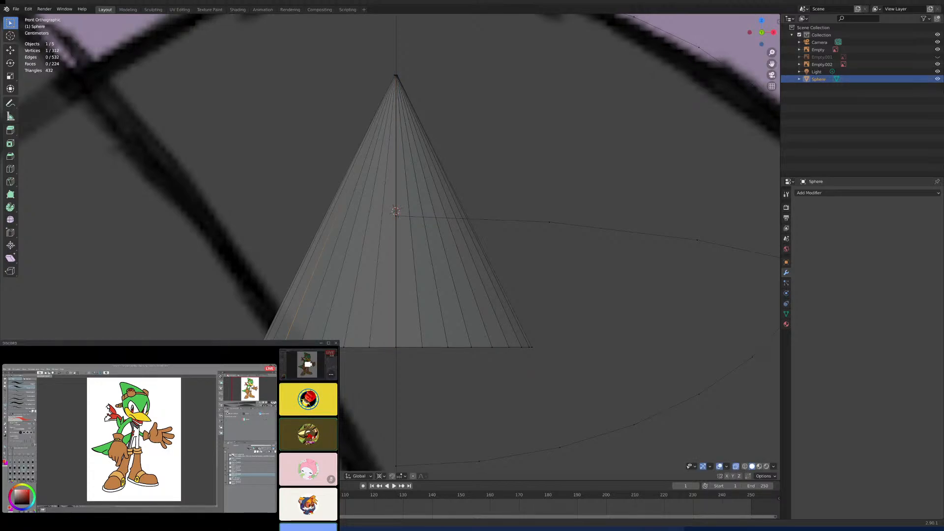
key(ctrl+l)
key(x)
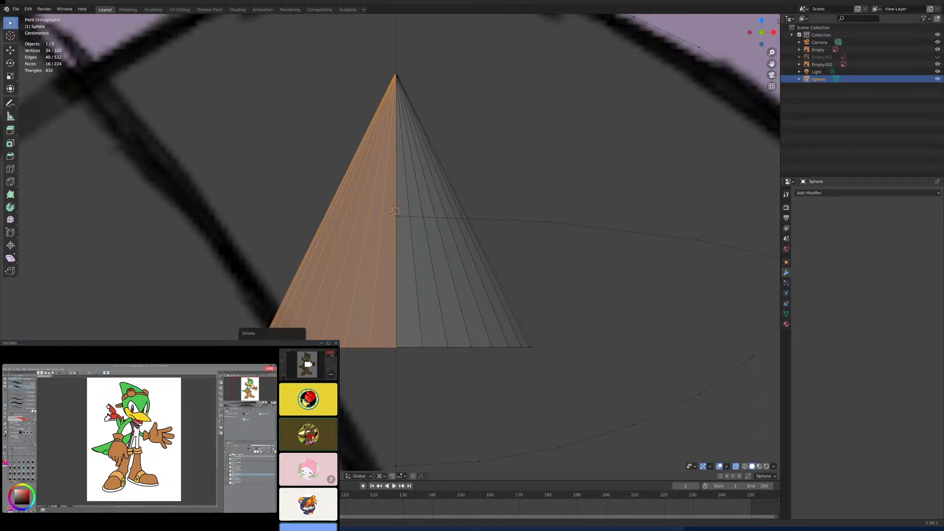
click(270, 343)
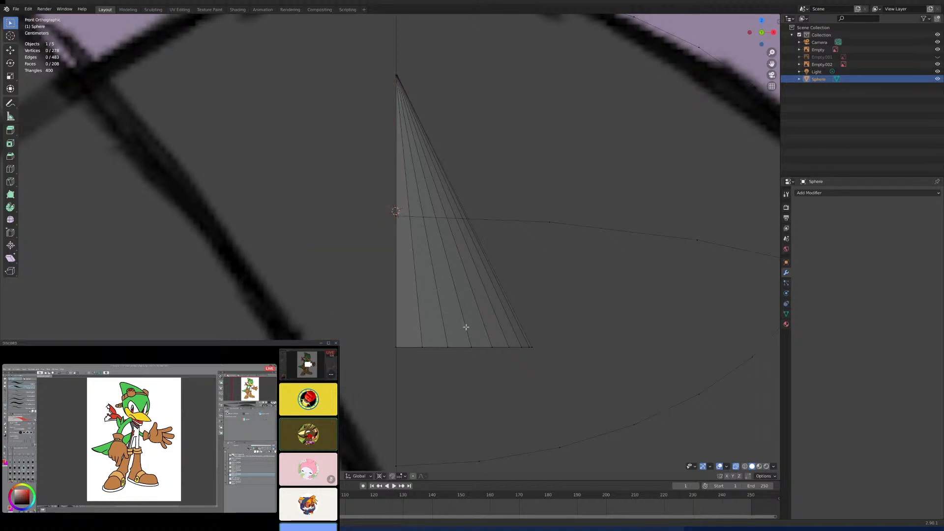
- Flatten the remaining half cone along Z to about half its height, working in the side view
click(450, 345)
key(ctrl+l)
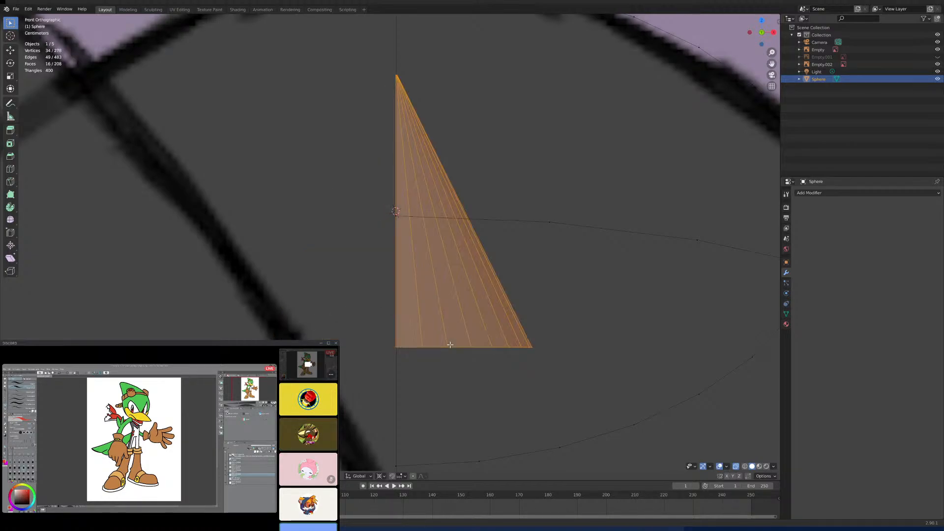
key(KP_3)
scroll(429, 326, down, 5)
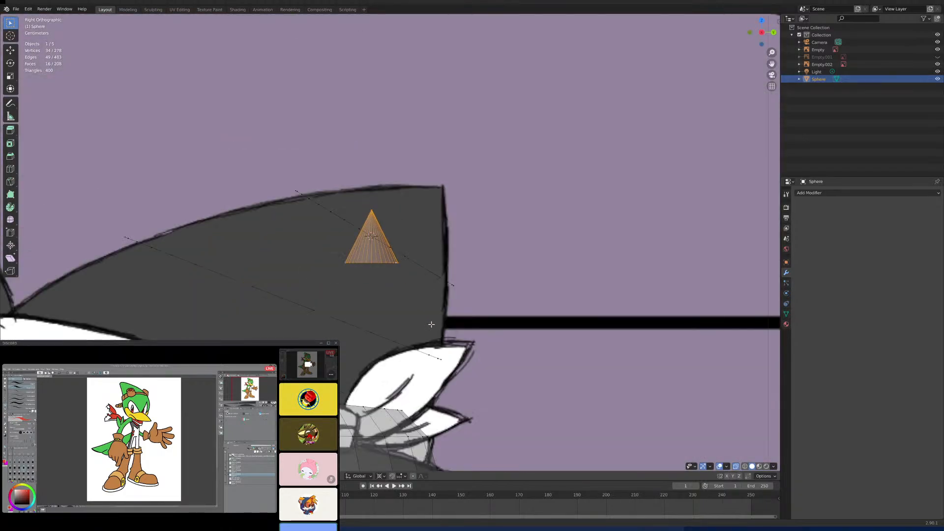
key(s)
key(z)
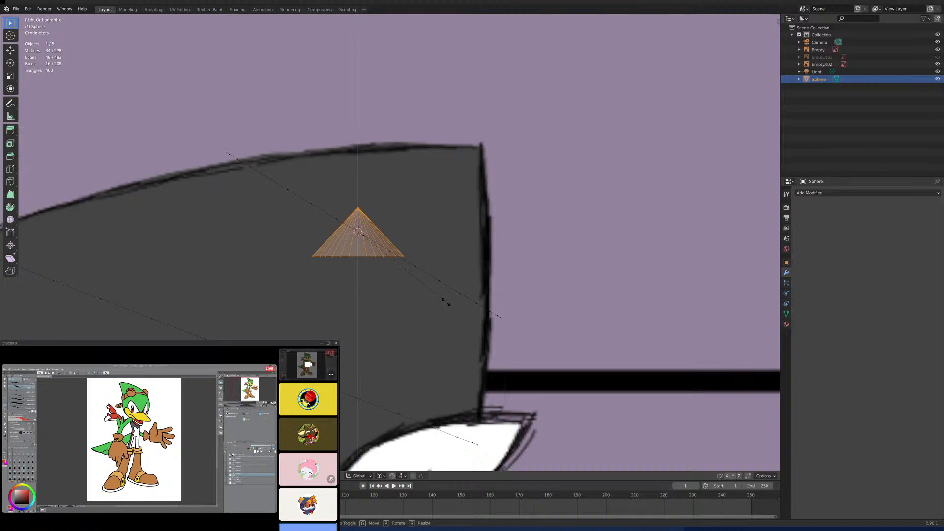
click(437, 274)
- Rotate the half cone and move it into the crown's pointed corner so its edges follow the reference outline
key(r)
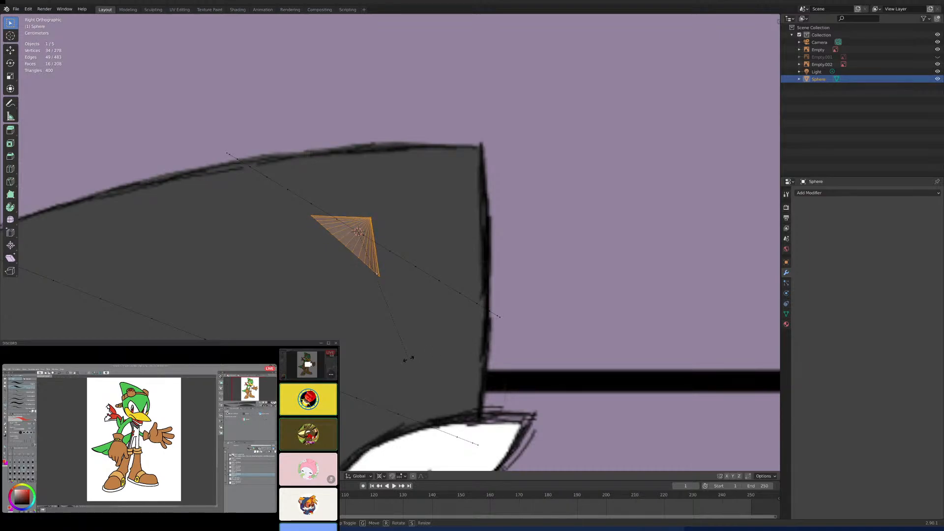
click(408, 358)
key(g)
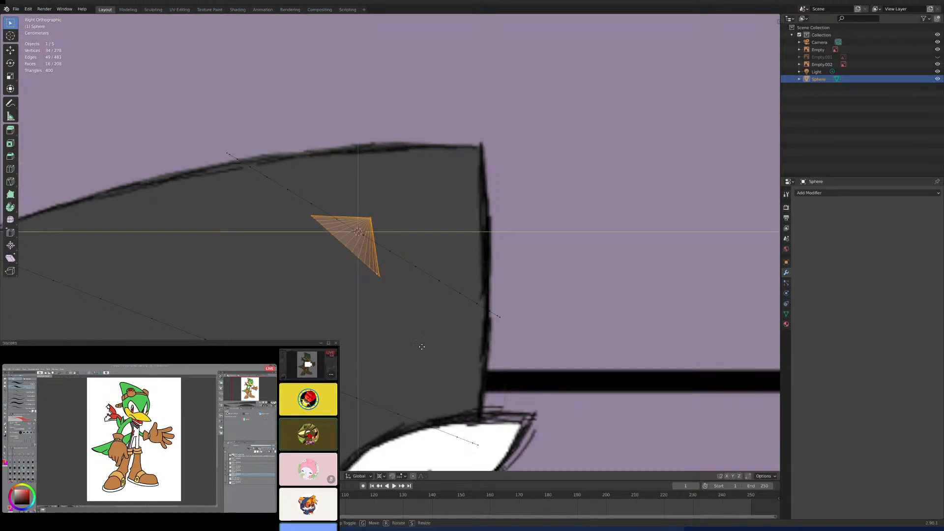
click(518, 285)
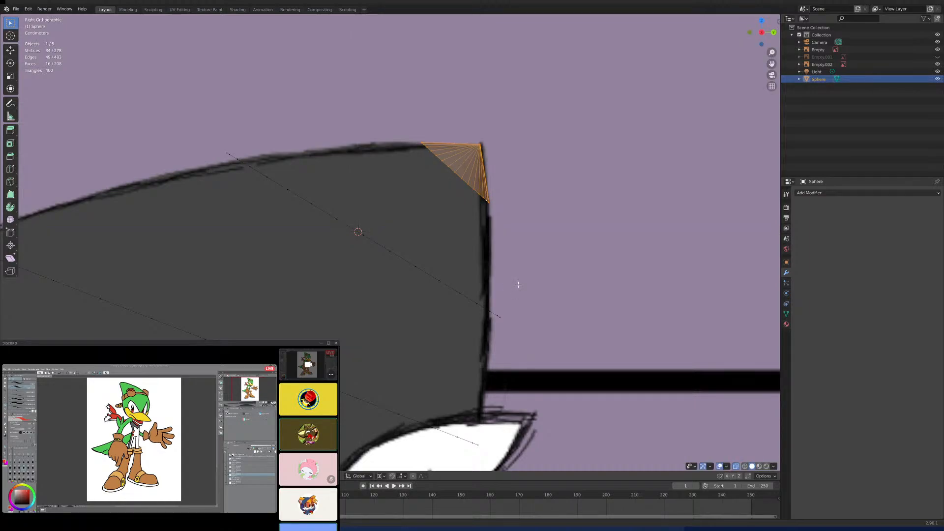
key(KP_1)
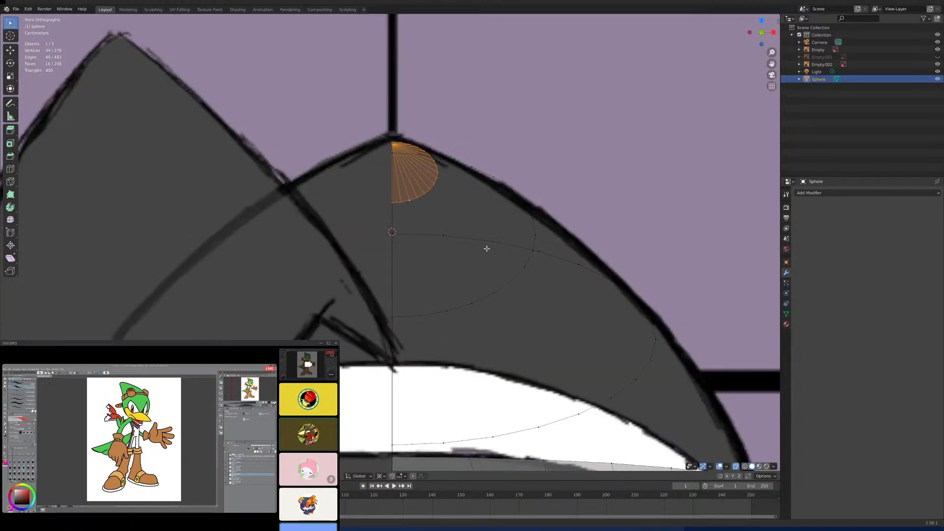
- Try to merge the cone's uppermost base vertex into the upper loop's first vertex, then undo the merge
middle_drag(502, 246, 438, 273)
scroll(438, 273, up, 1)
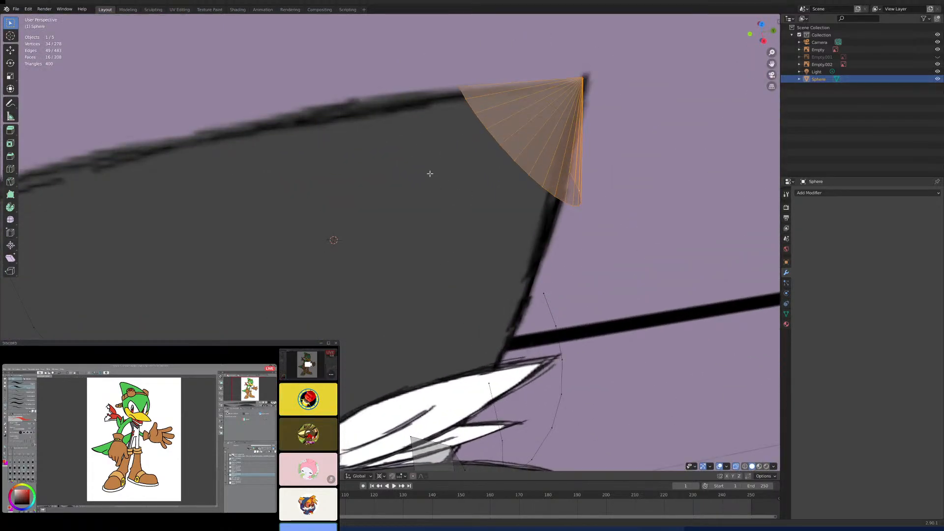
click(445, 94)
middle_drag(345, 141, 323, 133)
shift+click(276, 121)
key(KP_3)
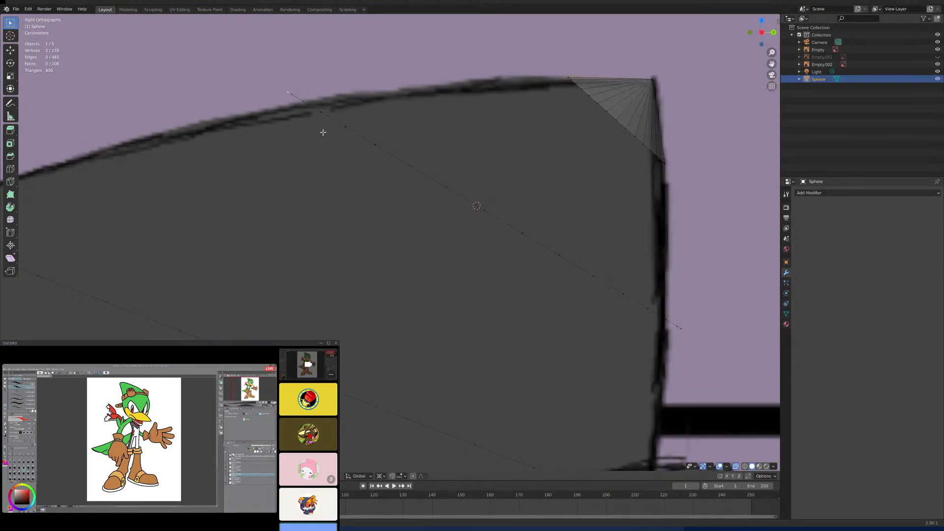
key(m)
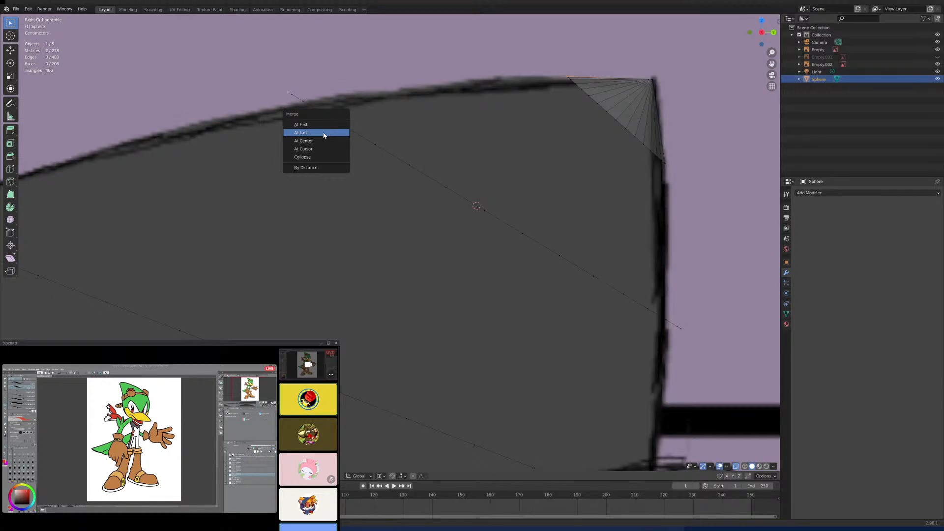
click(323, 133)
middle_drag(343, 133, 369, 204)
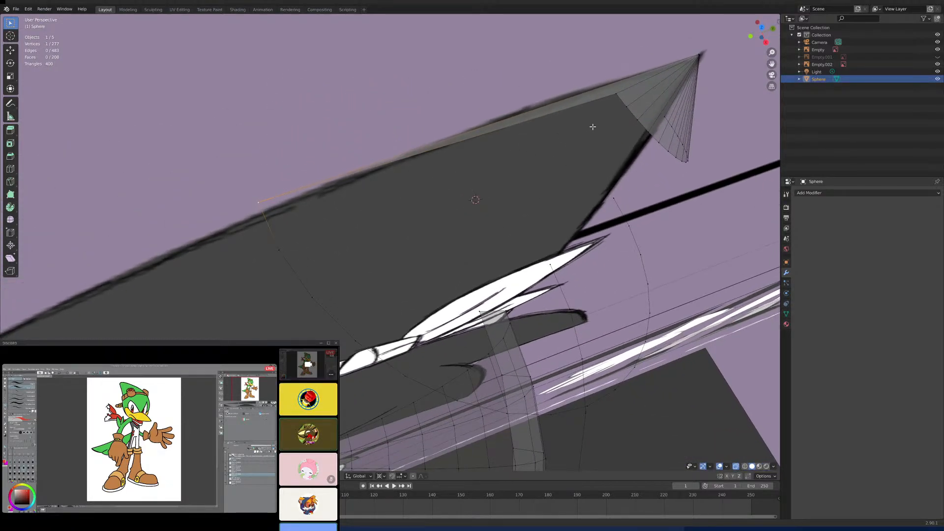
key(ctrl+z)
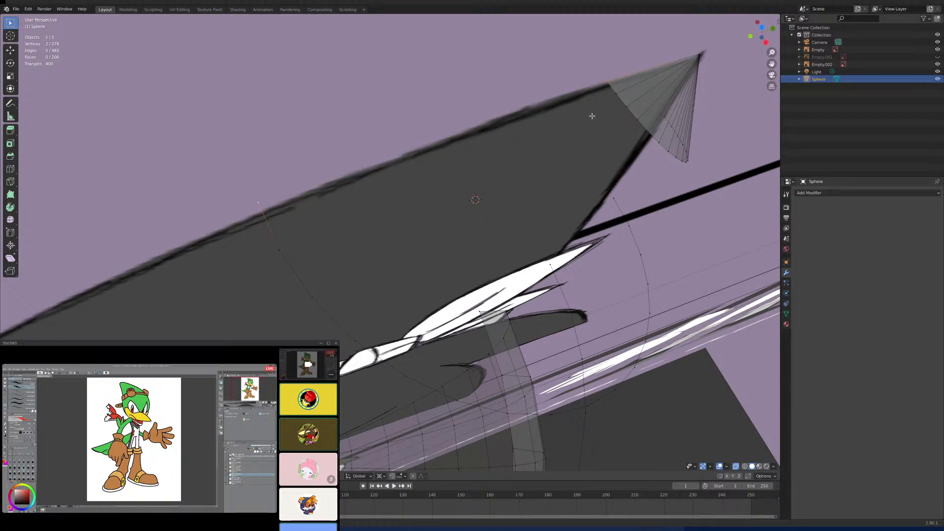
- Connect the first three cone base vertices to the matching upper loop vertices with edges, starting at the crown's top outline
click(259, 204)
click(606, 82)
shift+click(607, 80)
key(f)
click(616, 94)
key(f)
click(626, 107)
shift+click(319, 288)
key(f)
- Join the fourth to sixth cone base vertices to their matching upper loop vertices with edges
middle_drag(599, 194, 647, 176)
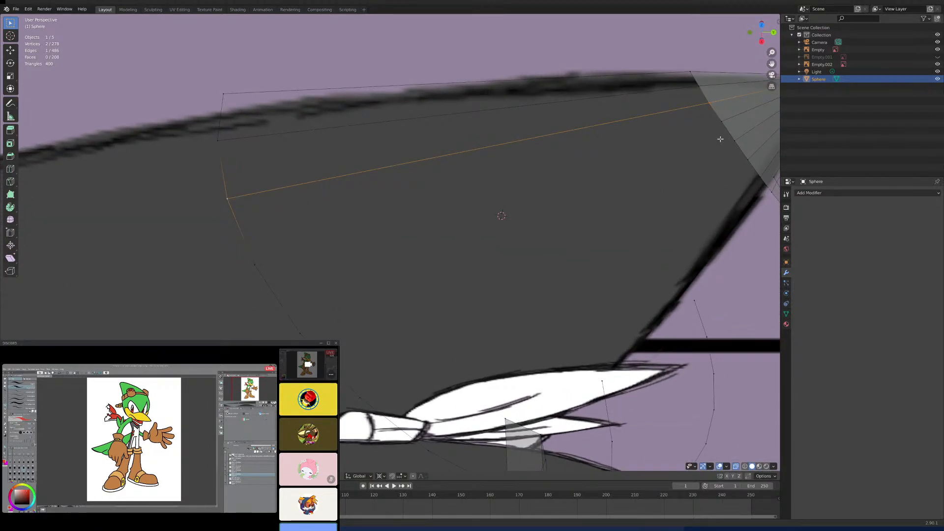
click(722, 123)
shift+click(255, 265)
key(f)
middle_drag(395, 274, 493, 214)
click(594, 192)
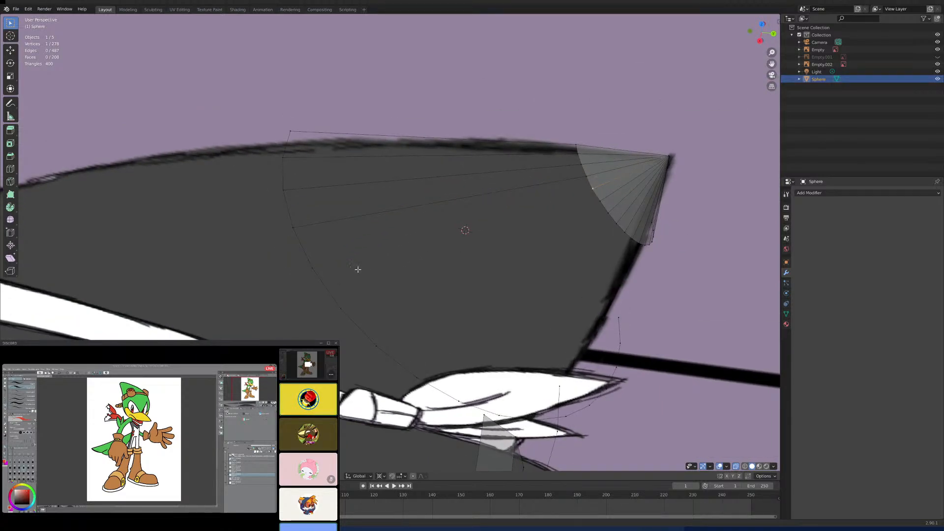
shift+click(317, 263)
key(f)
click(603, 202)
key(f)
- Add edges from the seventh to ninth cone base vertices to their matching upper loop vertices
middle_drag(482, 303, 483, 309)
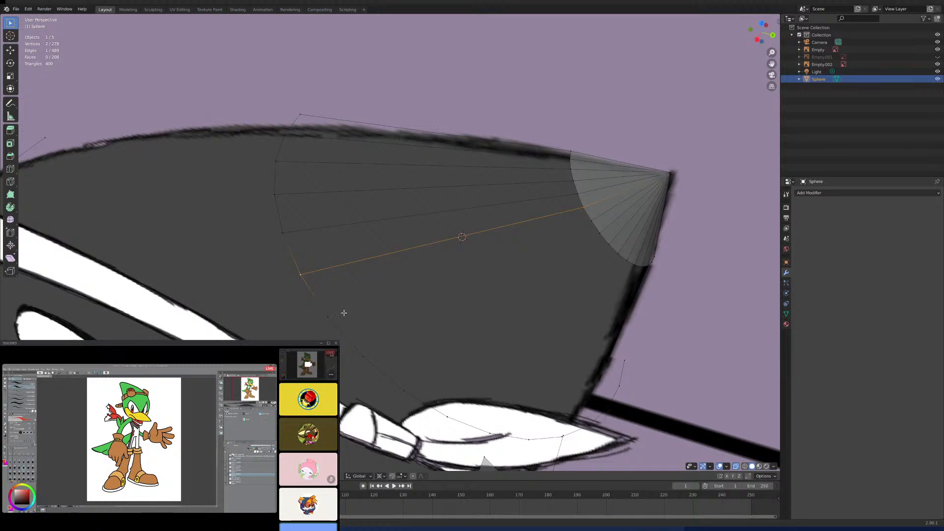
click(328, 315)
key(f)
click(604, 235)
shift+click(363, 356)
key(f)
shift+middle_drag(544, 323, 513, 304)
click(554, 204)
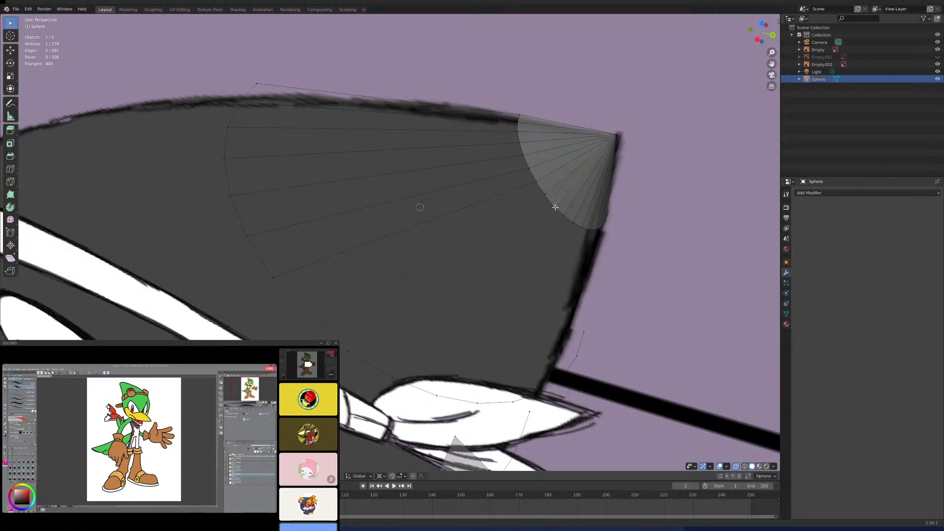
shift+click(350, 351)
- Connect the tenth and eleventh cone base vertices to the upper loop with edges
middle_drag(516, 280, 511, 280)
click(545, 187)
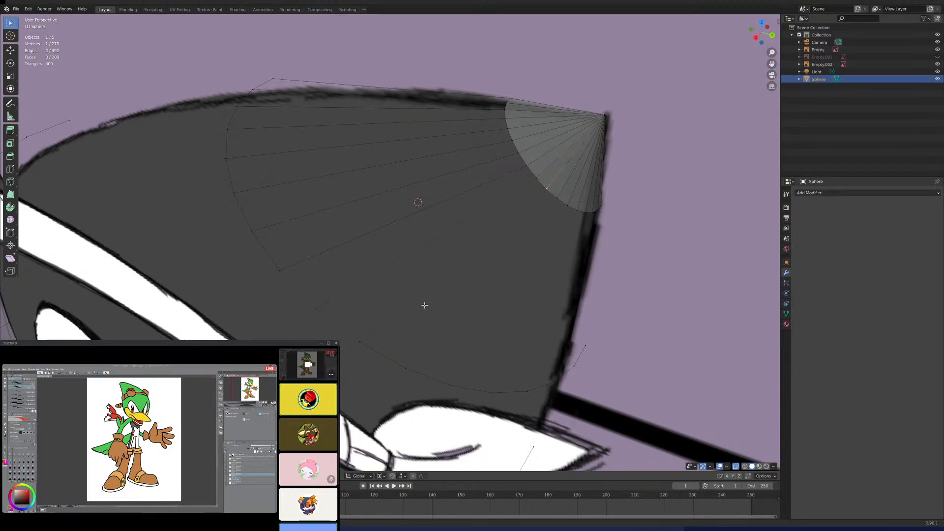
shift+click(367, 339)
key(f)
click(557, 197)
shift+click(412, 364)
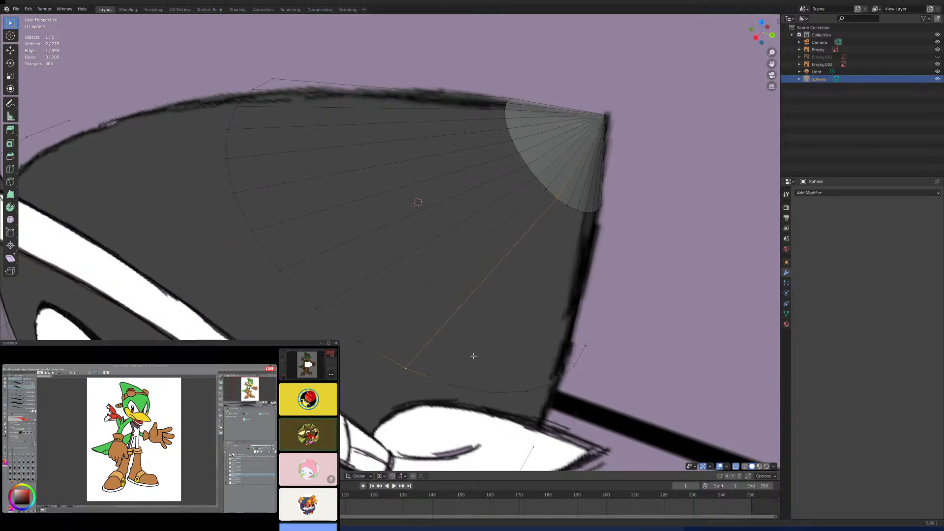
- Continue the connecting edges from the cone's base to the upper loop around the crown's lower rear curve
mouse_move(474, 356)
middle_down()
mouse_move(509, 353)
mouse_move(472, 371)
middle_up()
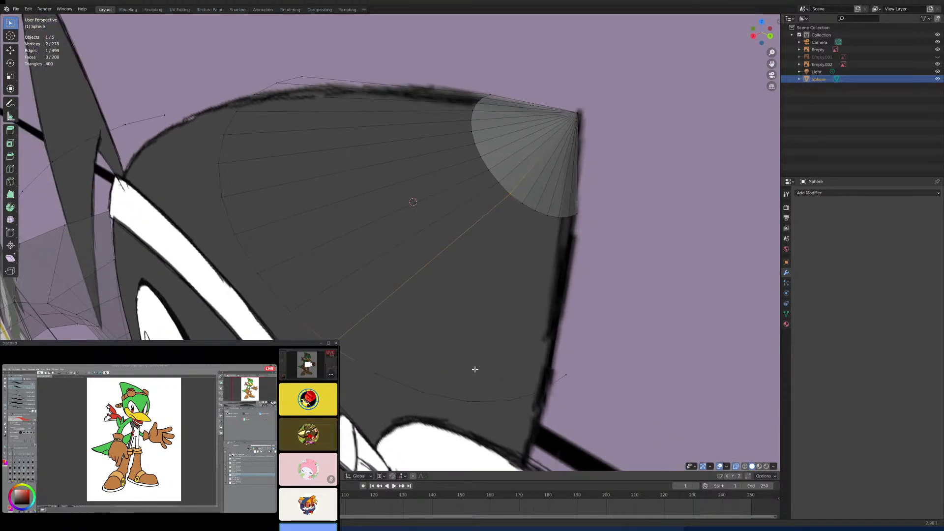
click(523, 202)
click(535, 212)
shift+click(422, 392)
key(f)
middle_drag(519, 310, 538, 248)
click(508, 238)
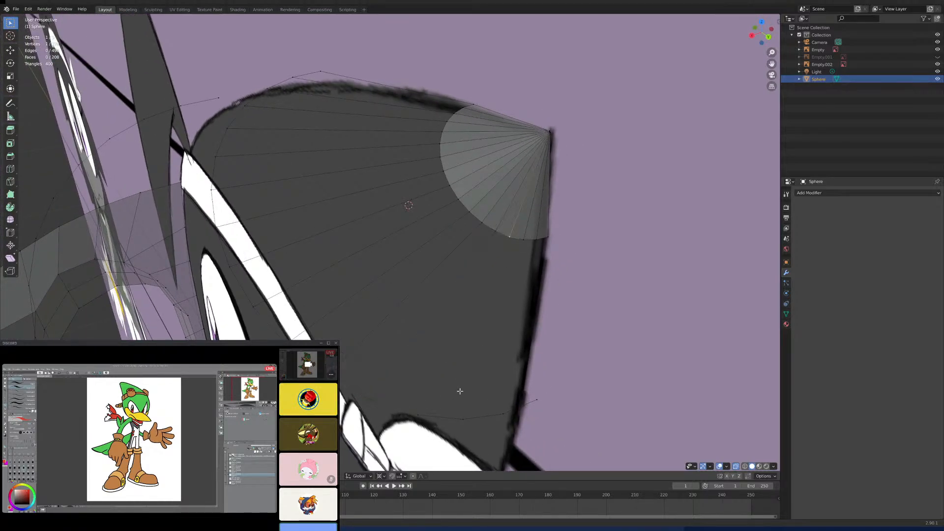
shift+click(420, 415)
- Connect the remaining cone base vertices to the upper loop with edges, finishing at the crown's rear centre line
middle_drag(492, 373, 474, 354)
click(481, 255)
shift+click(426, 374)
key(f)
click(471, 188)
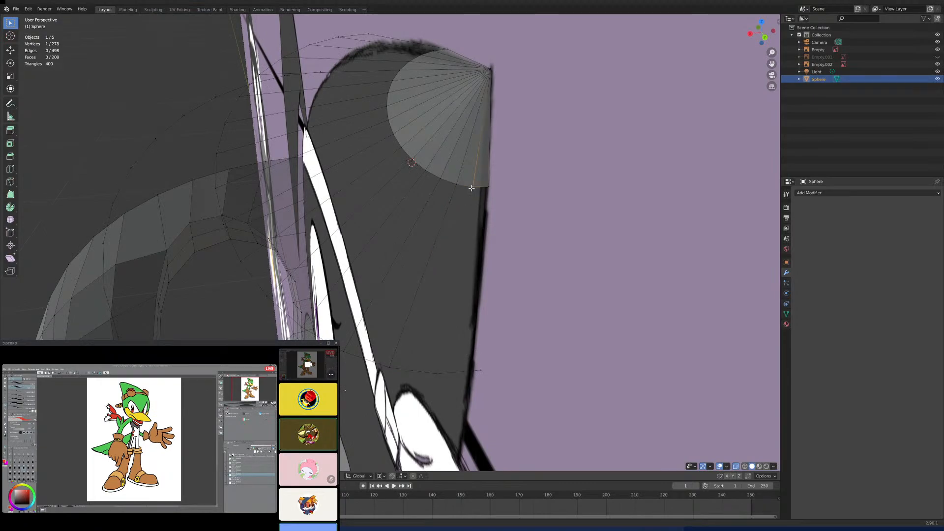
shift+click(437, 373)
key(f)
click(486, 369)
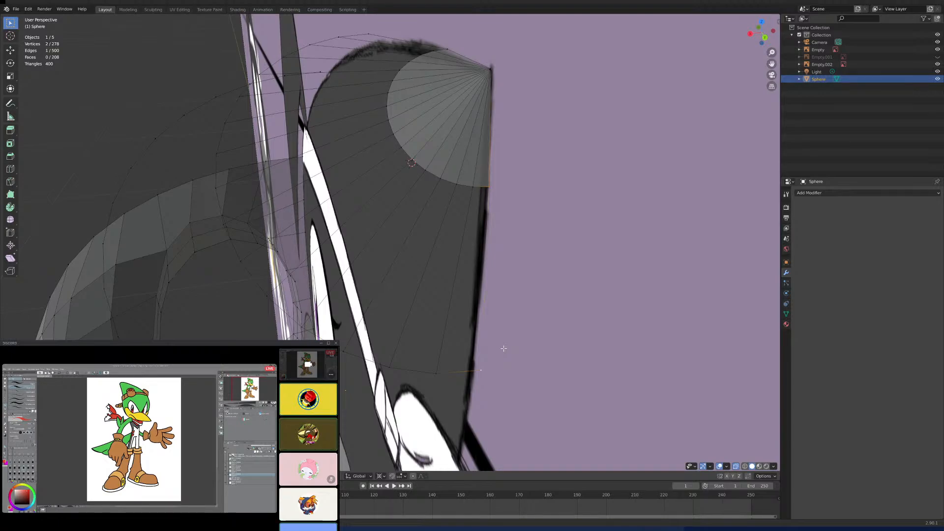
key(f)
- Connect the upper loop's first two vertices to the lower loop's first two vertices with edges, starting at the top outline
middle_drag(514, 350, 498, 294)
click(503, 154)
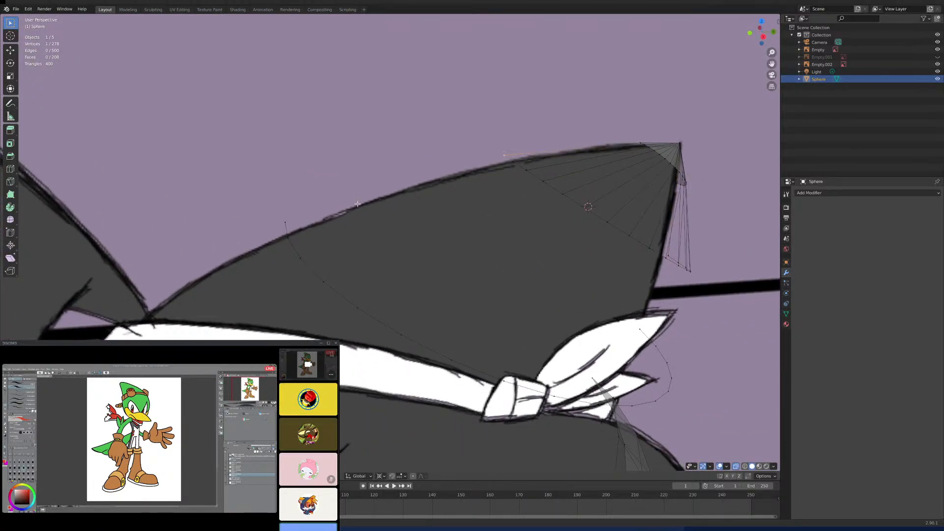
shift+click(284, 220)
key(f)
click(525, 170)
middle_drag(429, 216, 442, 229)
shift+click(283, 244)
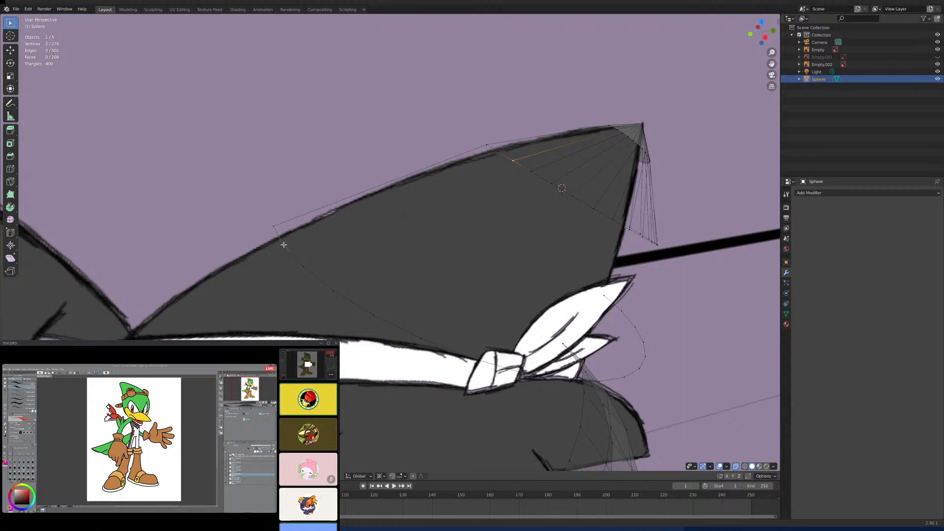
mouse_move(283, 244)
middle_down()
mouse_move(368, 252)
mouse_move(412, 244)
middle_up()
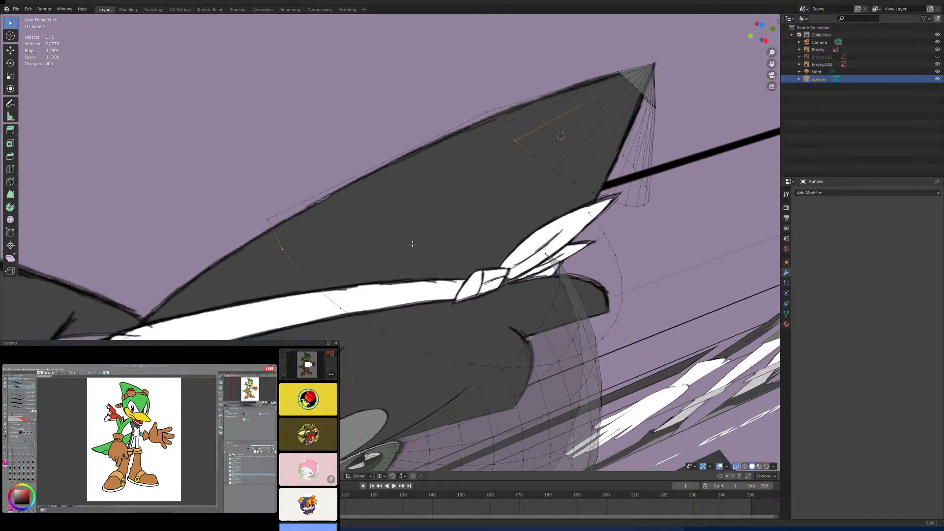
click(499, 124)
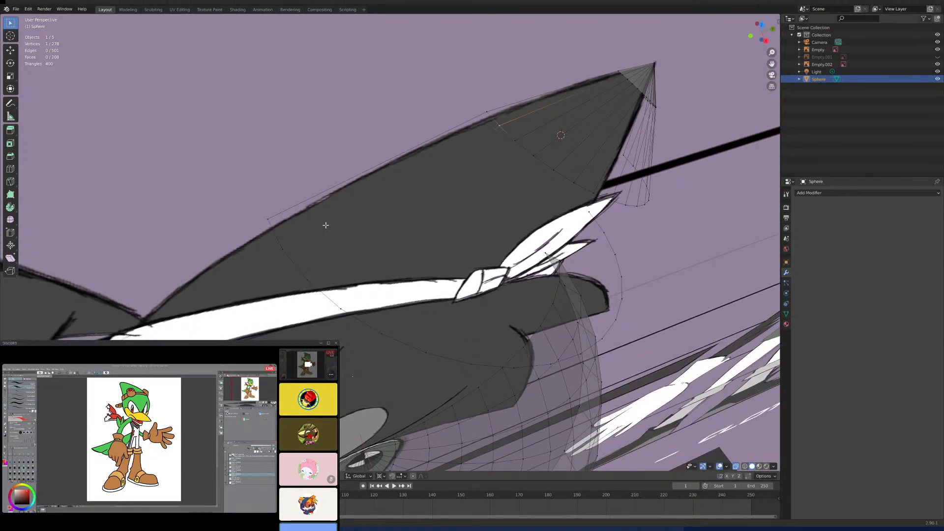
shift+click(282, 248)
key(f)
- Connect the upper loop's third and fourth vertices to the lower loop's third and fourth vertices with edges
click(514, 139)
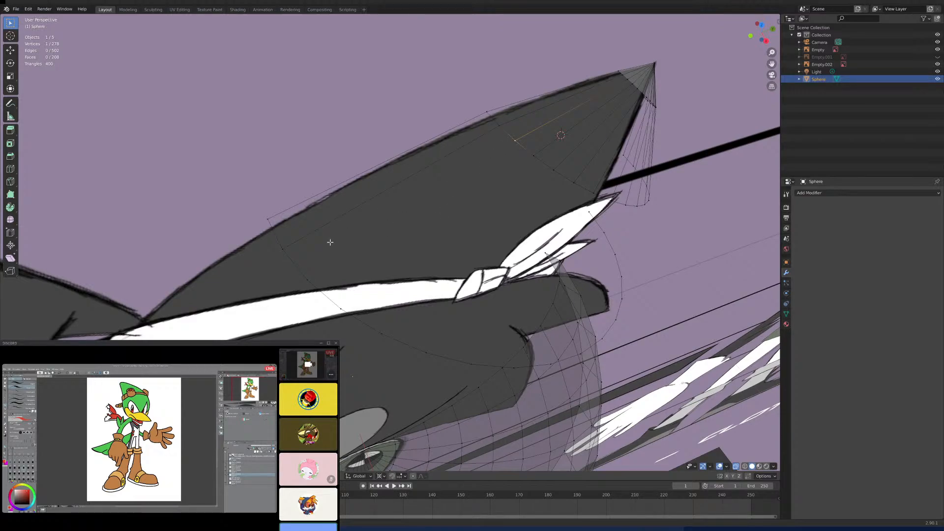
shift+click(310, 280)
key(f)
click(532, 156)
shift+click(341, 308)
key(f)
- Connect the fifth and sixth vertices of the upper loop to the matching lower loop vertices with edges
middle_drag(404, 294, 531, 226)
click(575, 205)
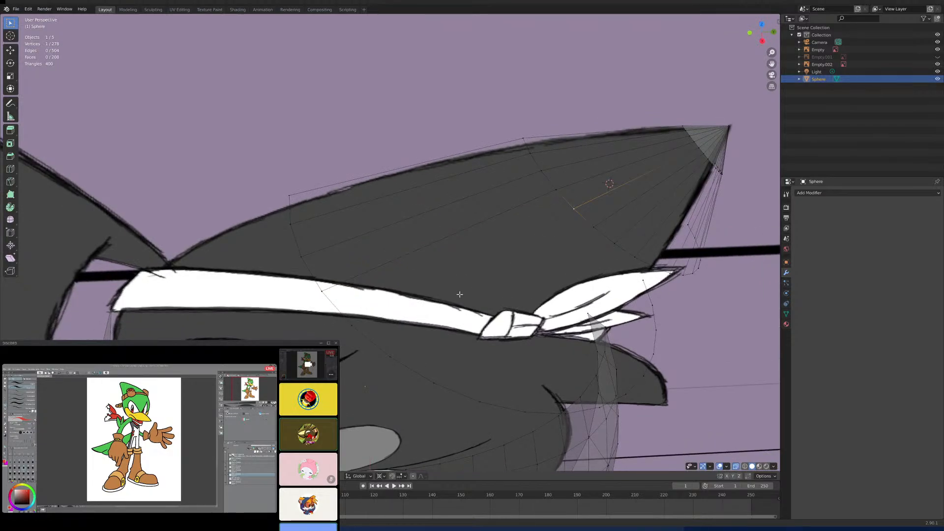
shift+middle_drag(460, 295, 475, 243)
shift+click(369, 261)
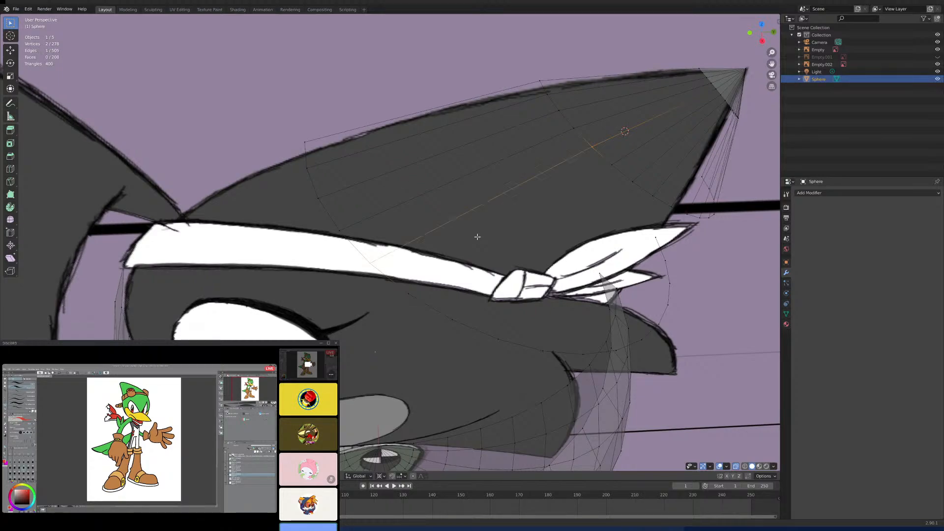
click(611, 164)
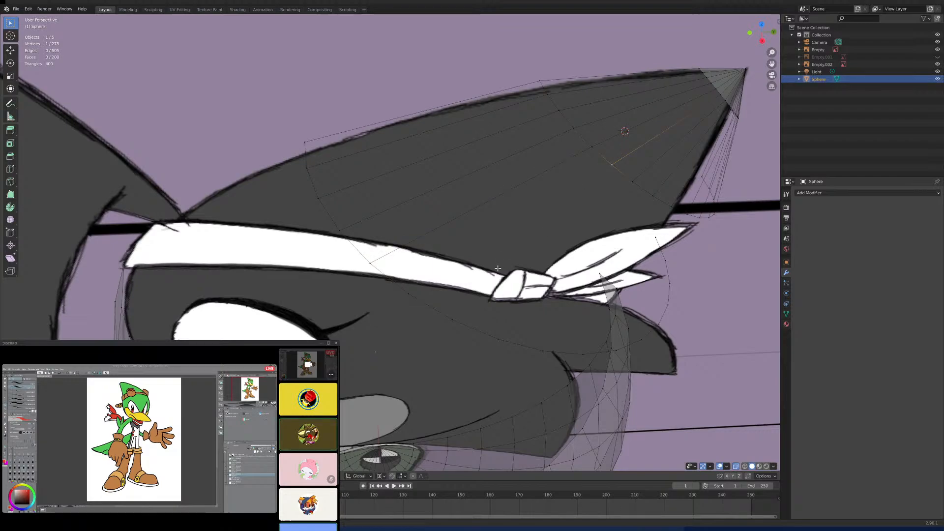
shift+click(409, 295)
key(f)
- Add edges joining the seventh and eighth vertex pairs of the upper and lower loops along the crown's side
mouse_move(545, 256)
middle_down()
mouse_move(516, 255)
mouse_move(556, 258)
middle_up()
click(648, 215)
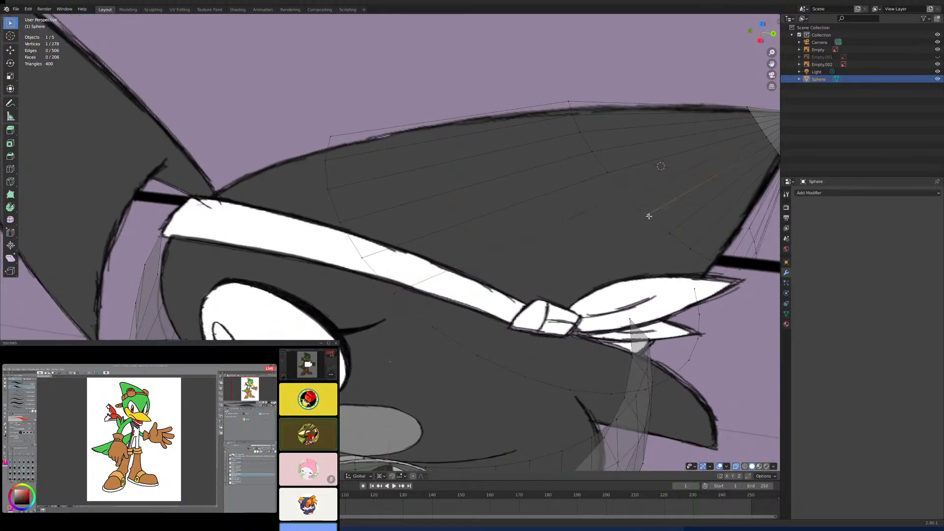
shift+click(433, 325)
key(f)
middle_drag(502, 289, 575, 238)
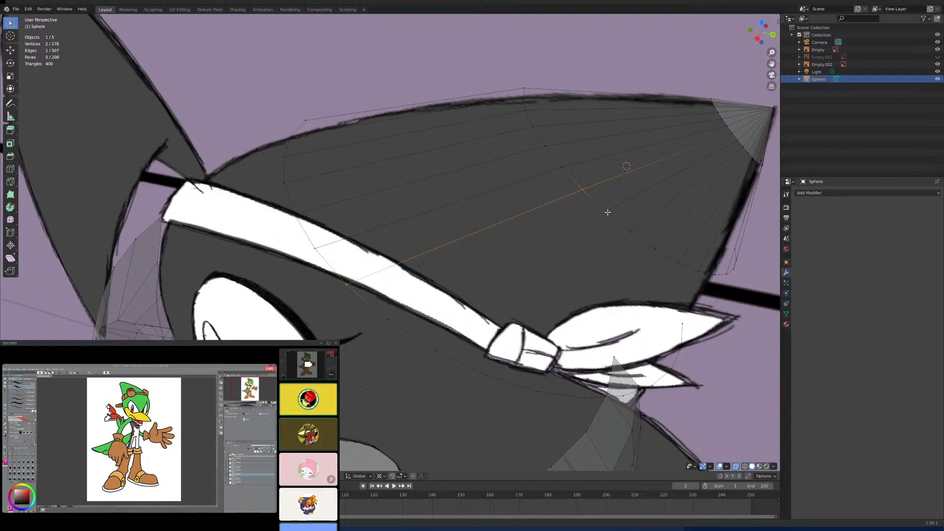
click(606, 211)
shift+click(391, 319)
key(f)
- Join the ninth and tenth vertices of the upper loop to their lower loop counterparts with edges
click(631, 232)
shift+click(444, 354)
key(f)
middle_drag(566, 305, 582, 230)
click(586, 219)
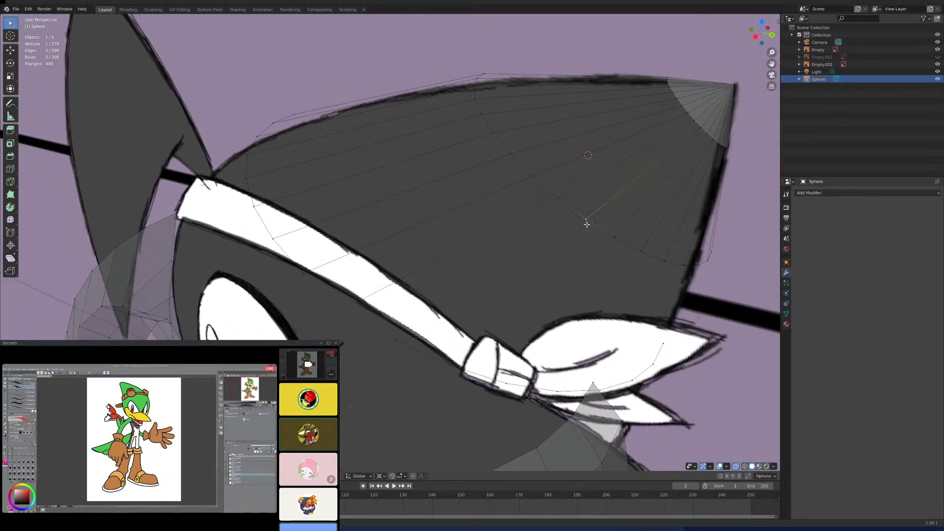
shift+click(392, 335)
- Connect the eleventh and twelfth upper loop vertices to the matching lower loop vertices with edges
middle_drag(481, 317, 502, 314)
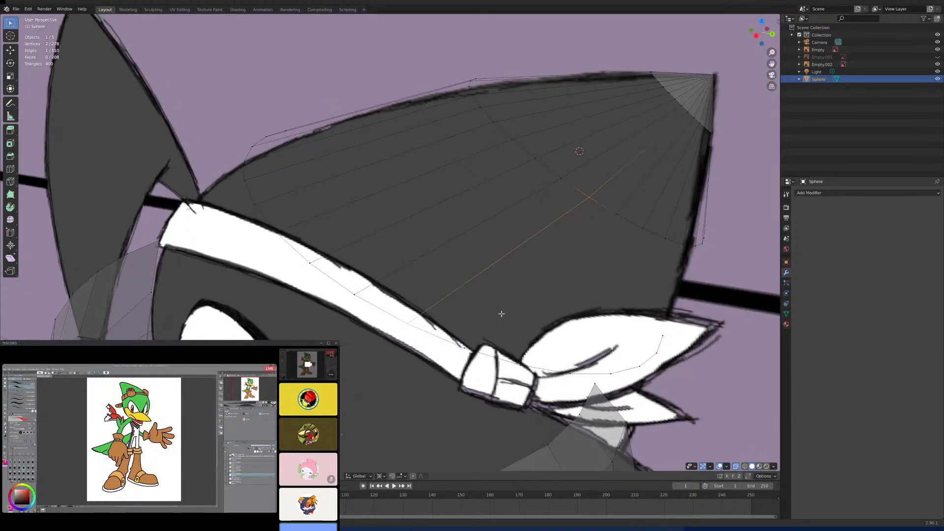
click(616, 215)
shift+click(462, 347)
mouse_move(544, 301)
middle_down()
mouse_move(559, 322)
mouse_move(561, 302)
mouse_move(526, 295)
mouse_move(536, 288)
middle_up()
key(f)
click(583, 256)
shift+click(390, 384)
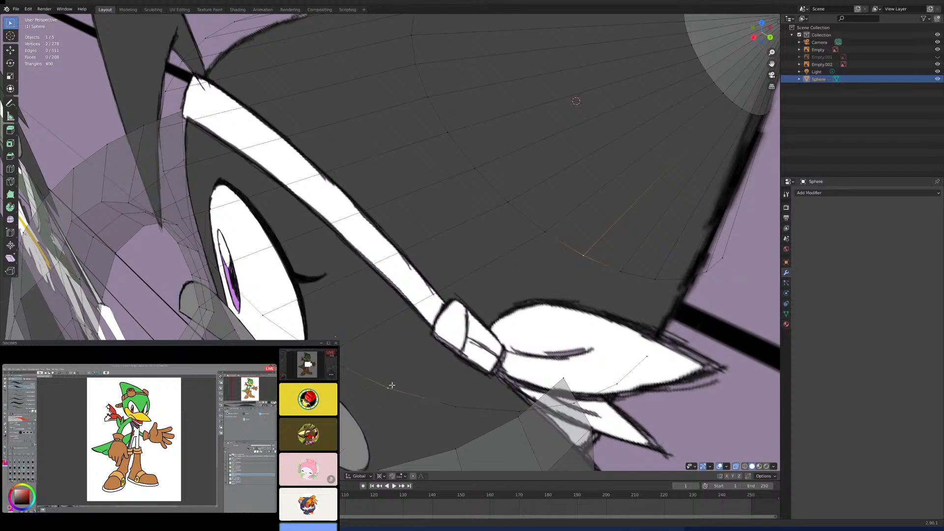
key(f)
- Continue the edges from upper to lower loop with the thirteenth and fourteenth vertex pairs toward the crown's rear
middle_drag(432, 365, 483, 354)
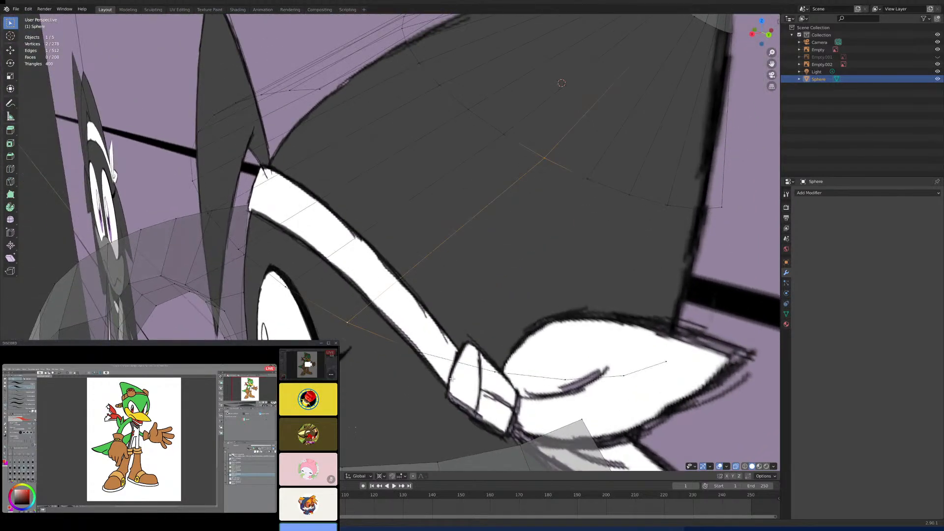
click(588, 181)
shift+click(421, 353)
scroll(552, 306, down, 3)
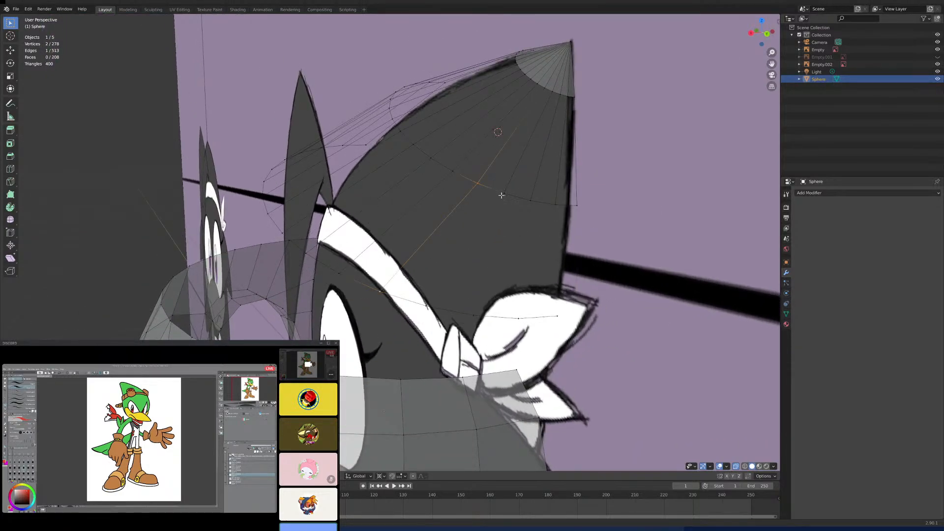
click(503, 195)
shift+click(429, 305)
key(f)
- Connect the fifteenth vertices of the upper and lower loops with an edge near the crown's lower rear
middle_drag(537, 259, 481, 247)
click(485, 277)
middle_drag(481, 247, 501, 261)
scroll(503, 266, up, 1)
shift+click(512, 324)
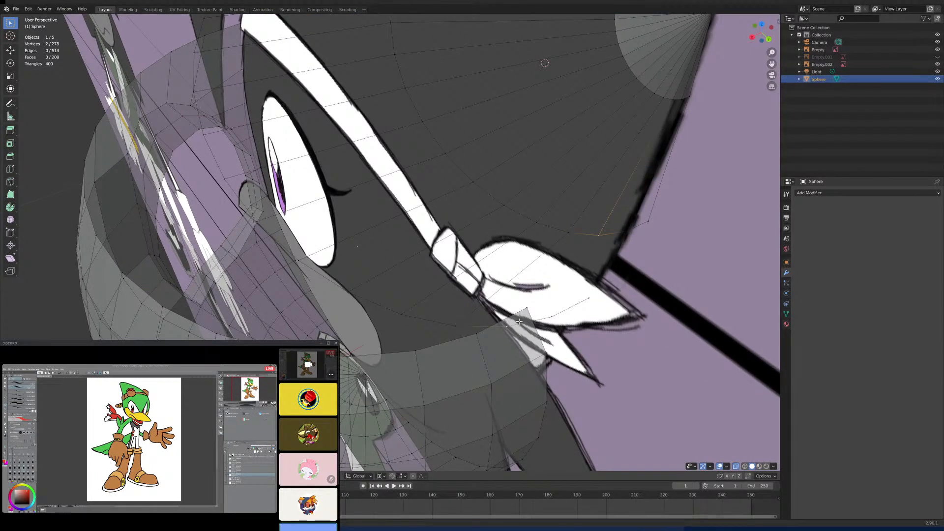
key(f)
- Connect the last two vertex pairs of the upper and lower loops with edges, finishing at the crown's rear centre line
middle_drag(576, 265, 561, 247)
click(597, 199)
shift+click(567, 294)
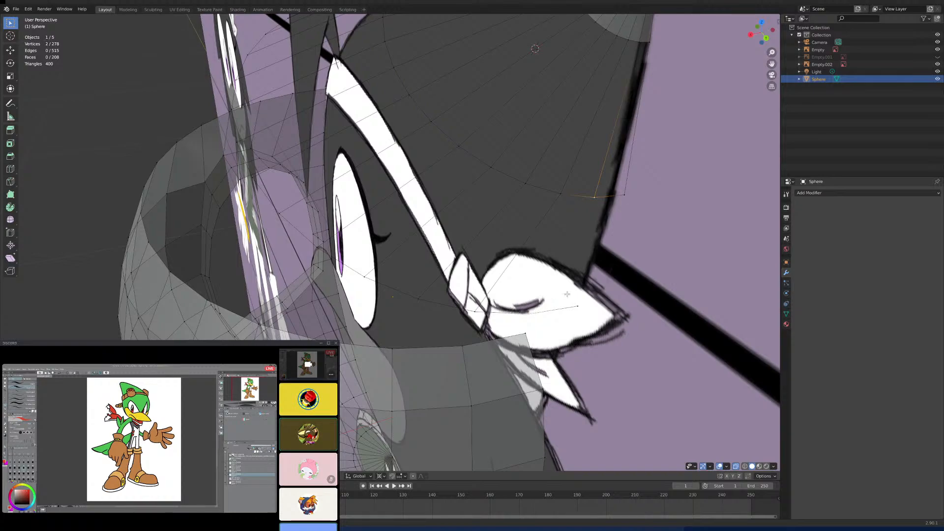
key(f)
click(626, 195)
shift+click(598, 302)
key(f)
- Turn off X-ray and check the crown's edge cage against the side reference in the right orthographic view
middle_drag(598, 301, 524, 264)
key(KP_3)
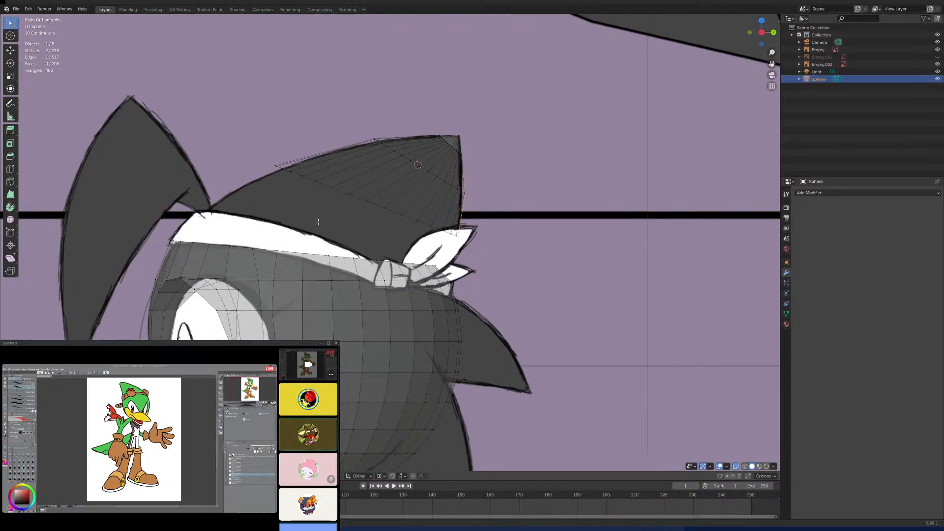
shift+middle_drag(330, 226, 378, 210)
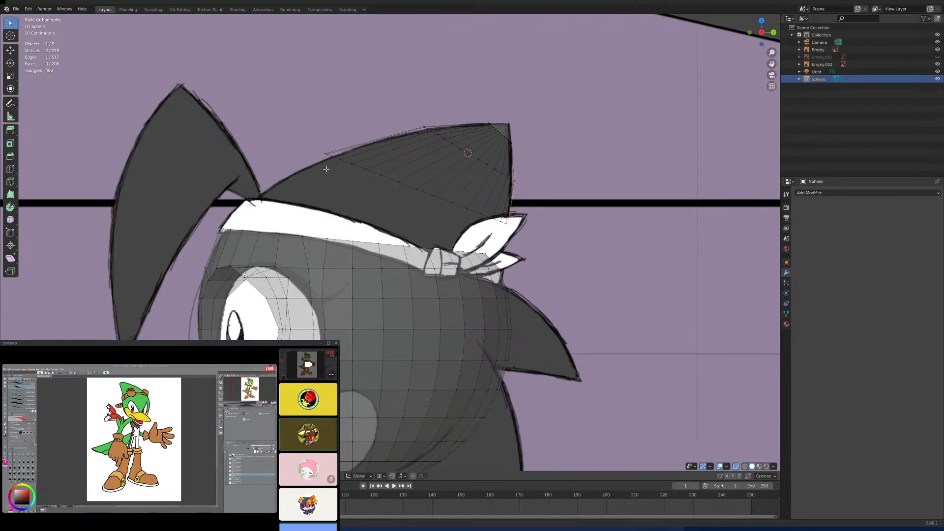
middle_drag(457, 197, 423, 272)
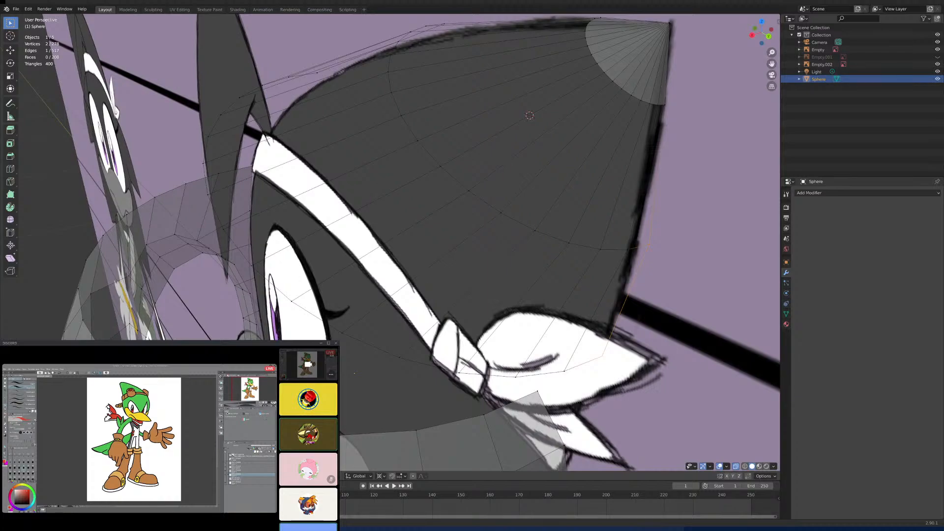
scroll(584, 368, down, 4)
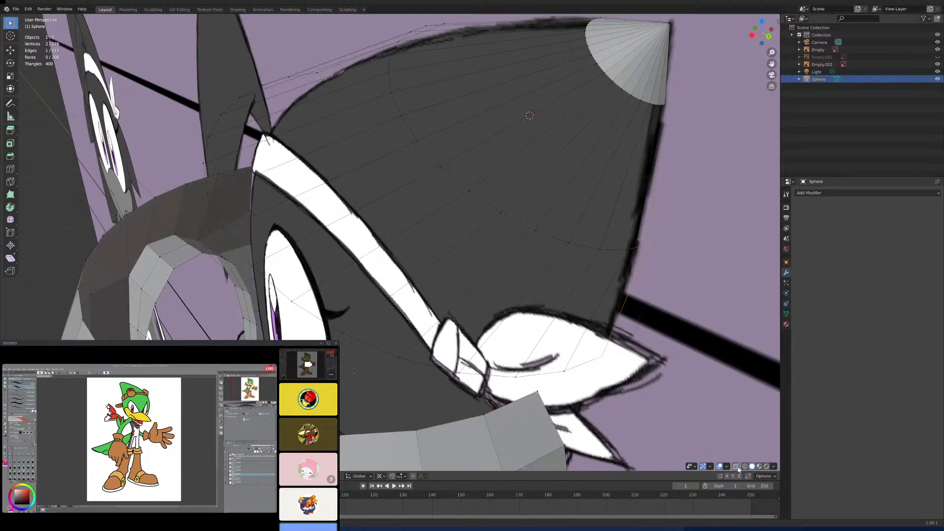
middle_drag(585, 367, 469, 333)
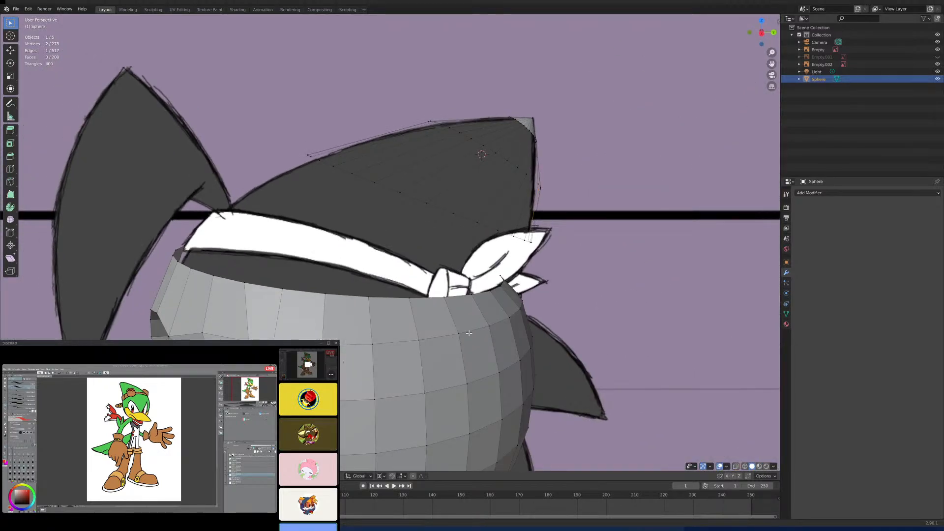
key(KP_3)
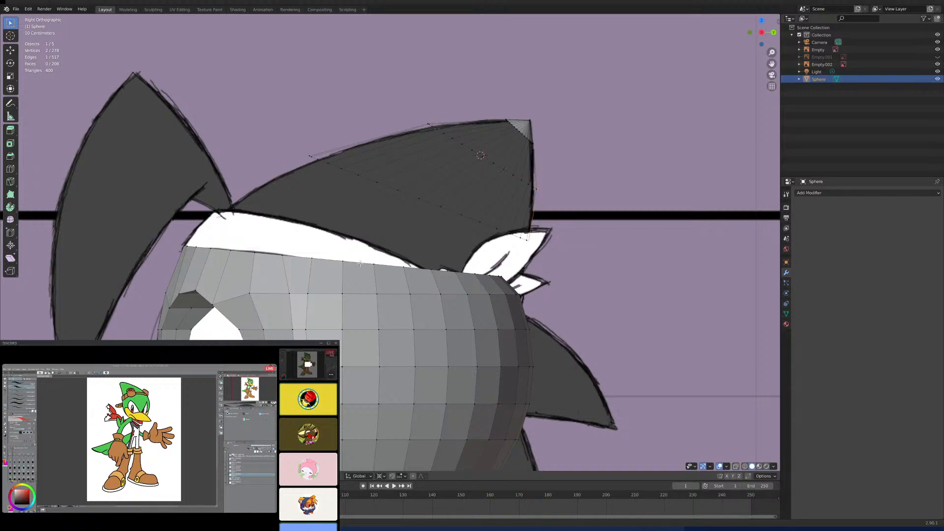
- Undo the last two changes and compare the crown's outline with the reference from the right side
key(ctrl+z)
key(ctrl+z)
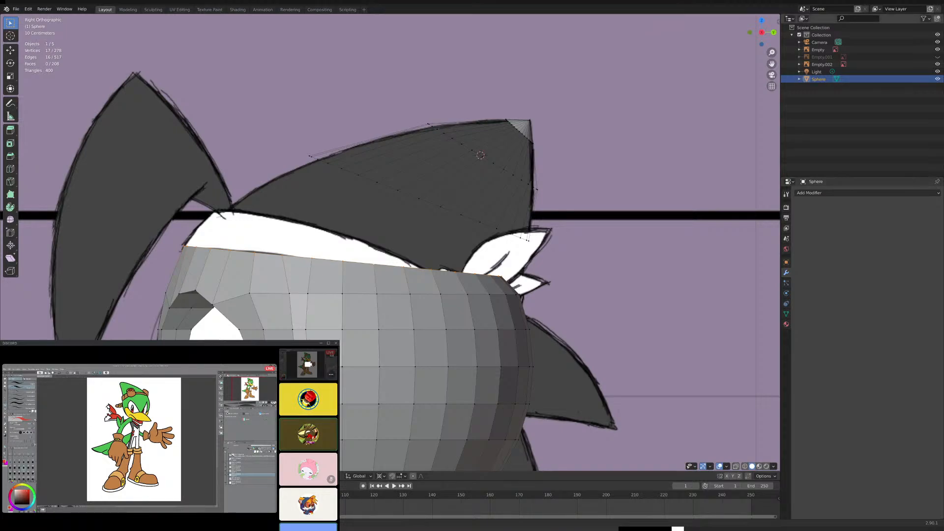
middle_drag(379, 148, 388, 148)
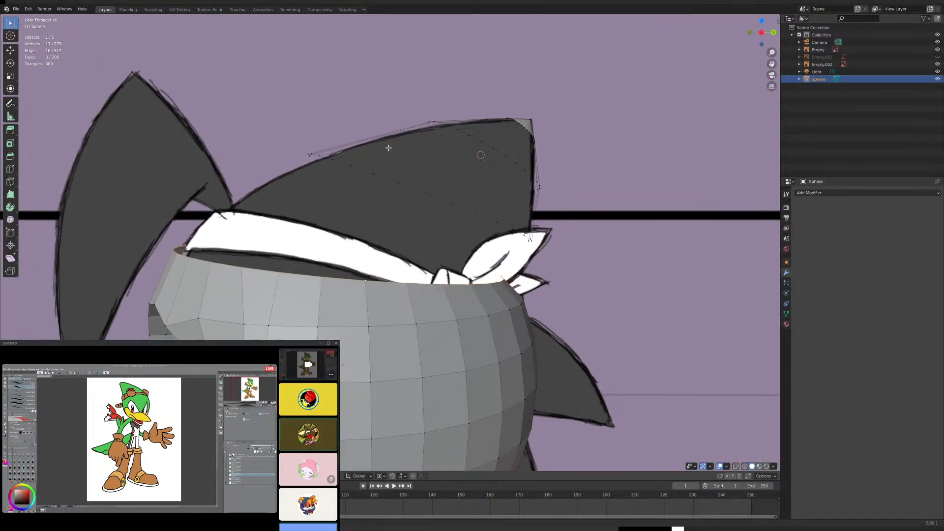
key(KP_3)
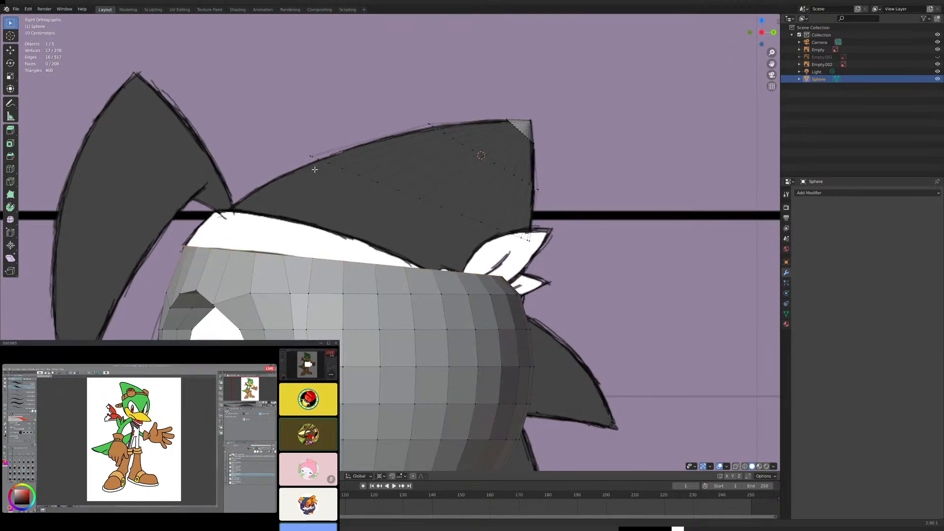
scroll(414, 160, up, 2)
scroll(415, 161, up, 3)
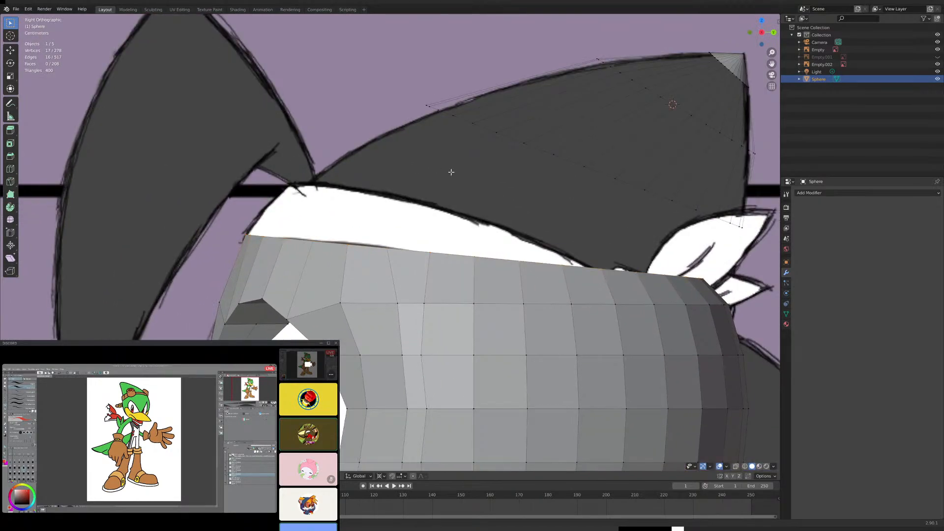
shift+middle_drag(449, 168, 365, 166)
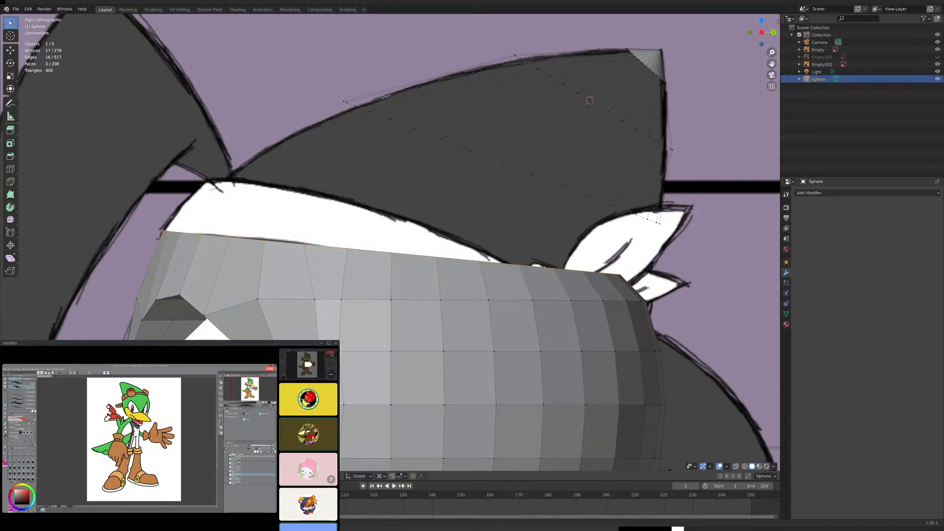
- In edge select mode, fill the first two faces between the upper and lower loops, starting at the crown's top outline
key(2)
mouse_move(285, 287)
middle_down()
mouse_move(319, 275)
mouse_move(354, 238)
mouse_move(377, 264)
middle_up()
click(377, 238)
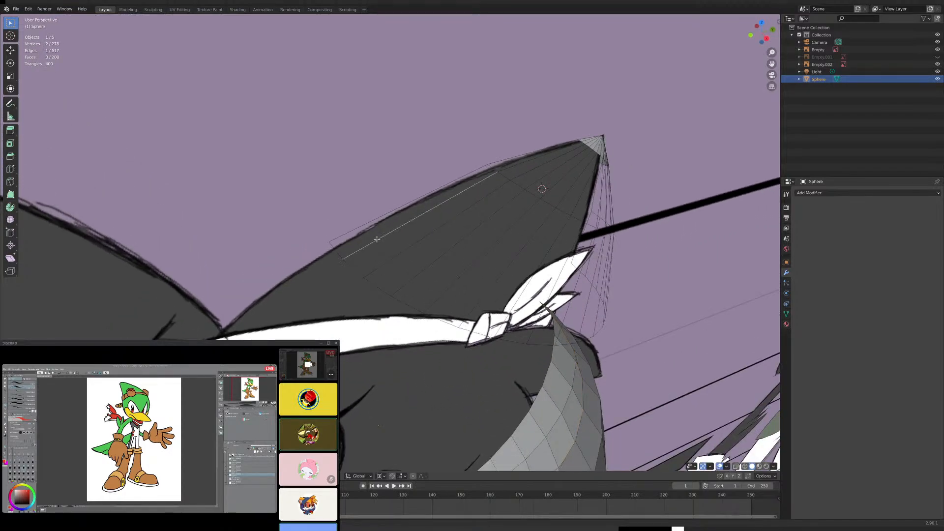
shift+click(373, 225)
key(f)
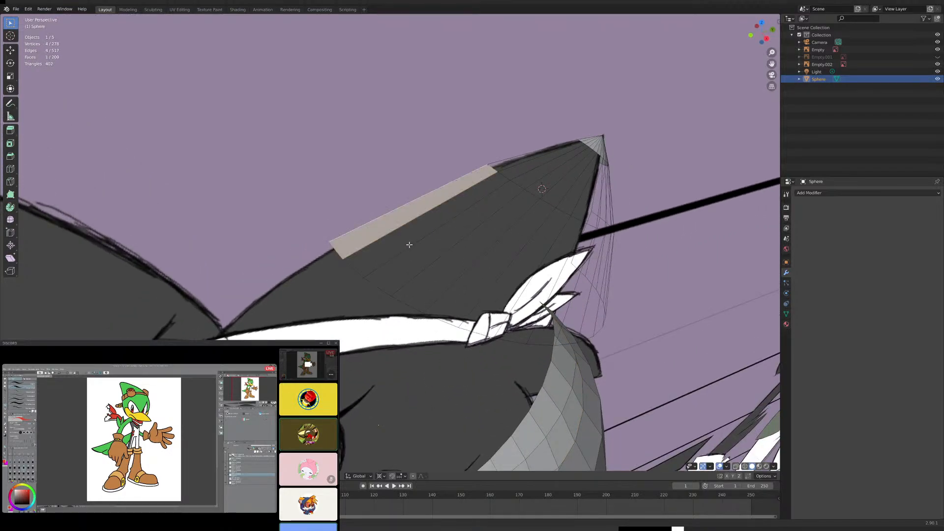
click(415, 244)
shift+click(398, 229)
key(f)
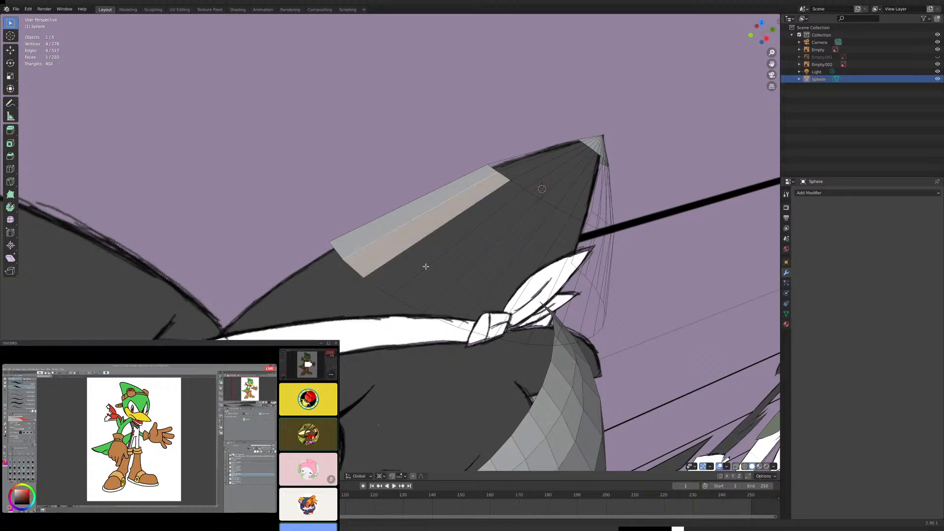
- Fill the third and fourth faces between neighbouring connecting edges of the crown's upper and lower loops
click(437, 259)
shift+click(415, 243)
key(f)
click(472, 267)
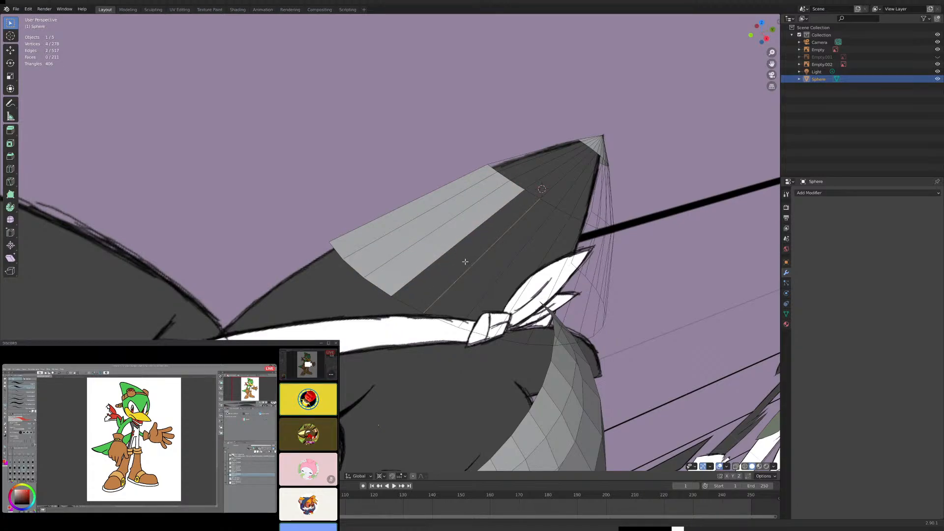
shift+click(470, 259)
key(f)
- Fill the fifth and sixth faces of the crown's band between the upper and lower loops
click(476, 261)
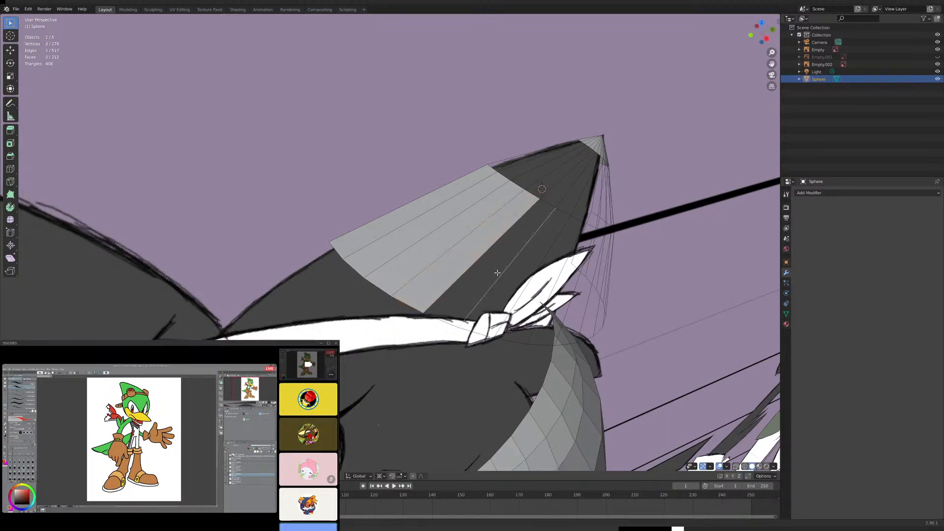
shift+click(476, 261)
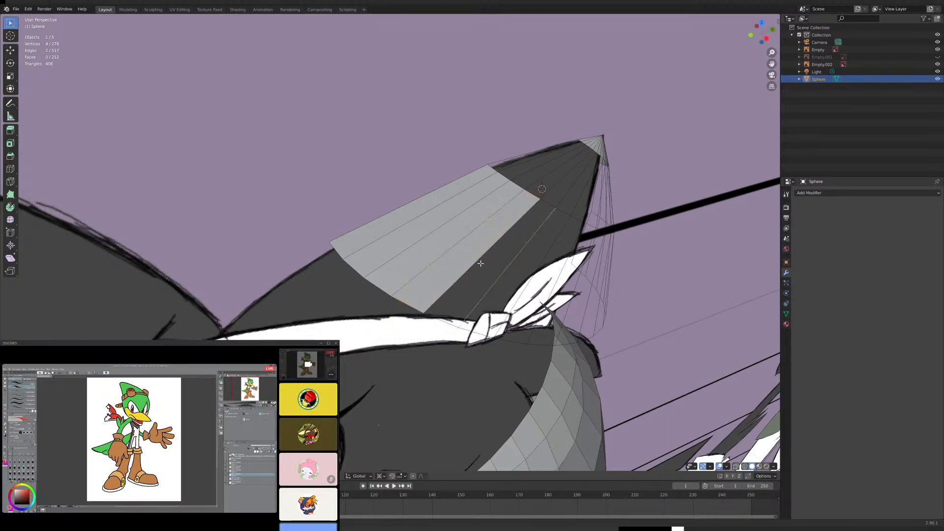
key(f)
mouse_move(504, 284)
middle_down()
mouse_move(521, 288)
mouse_move(500, 275)
mouse_move(493, 284)
middle_up()
click(493, 286)
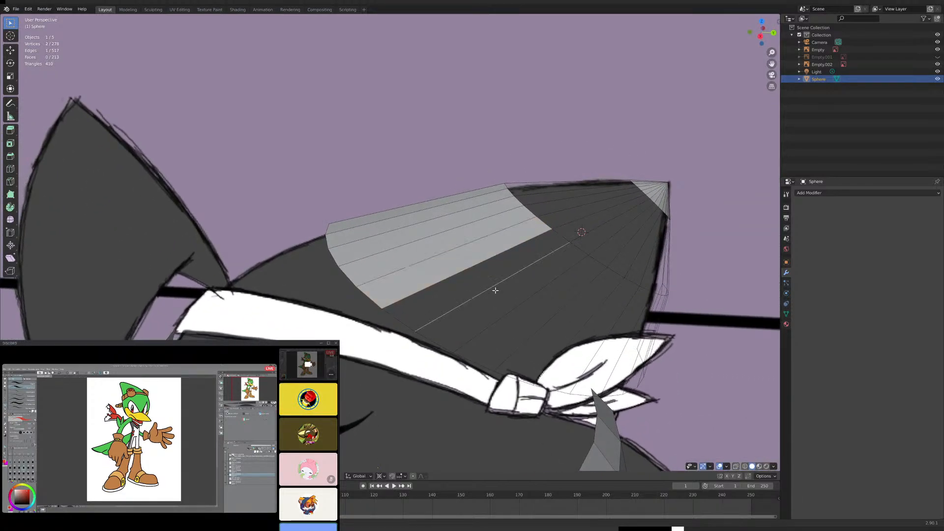
shift+click(466, 267)
key(f)
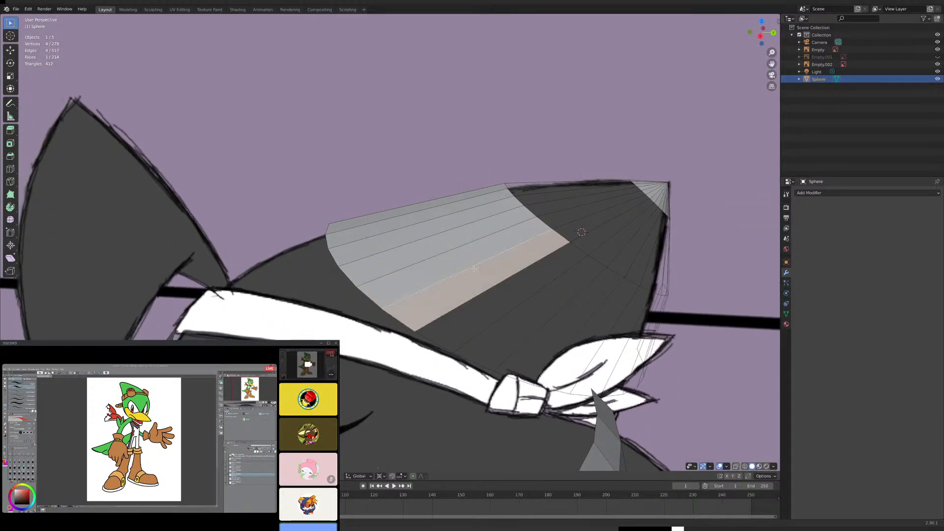
- Create the seventh and eighth faces of the crown's lower band from the next connecting edges
click(530, 294)
key(f)
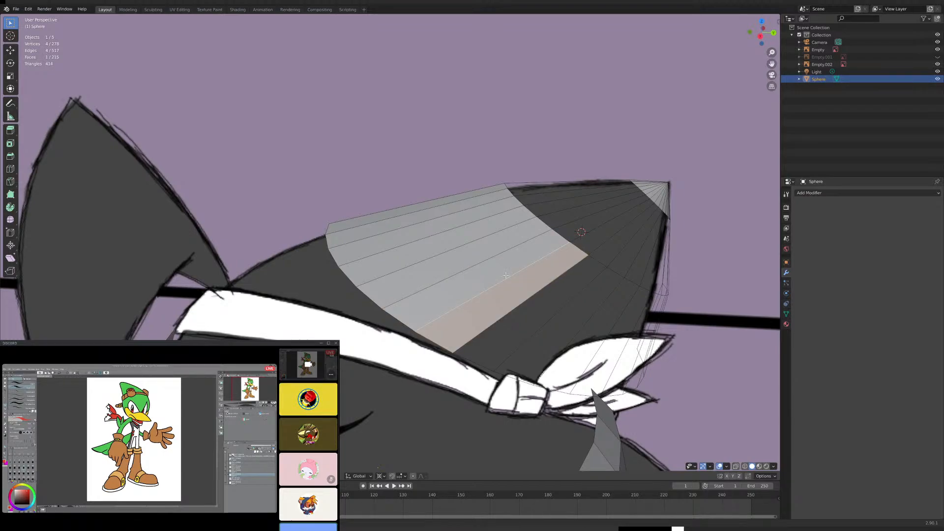
click(560, 308)
shift+click(541, 288)
key(f)
- Fill the ninth and tenth faces of the lower band along the crown's side
middle_drag(583, 311, 502, 253)
click(537, 323)
shift+click(525, 311)
key(f)
click(495, 245)
shift+click(467, 230)
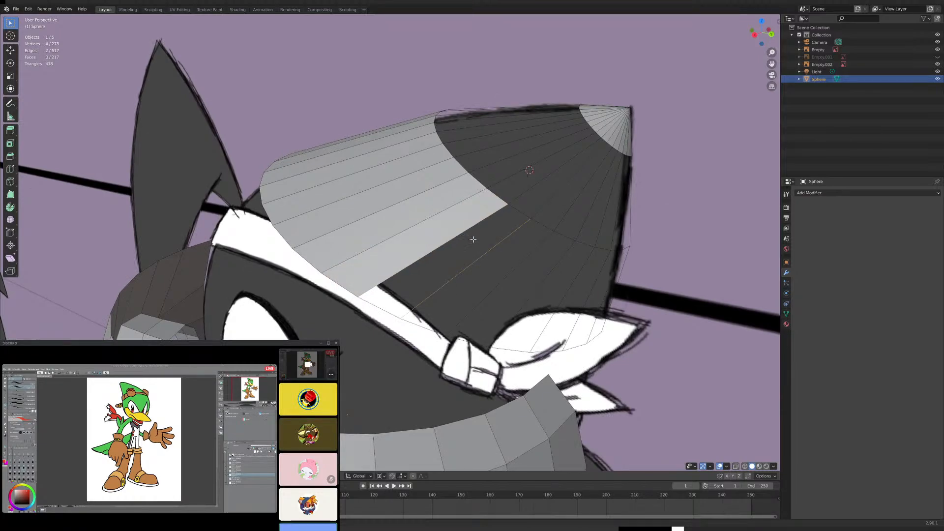
key(f)
- Add the eleventh and twelfth faces to the crown's lower band, continuing toward the rear
key(ctrl+z)
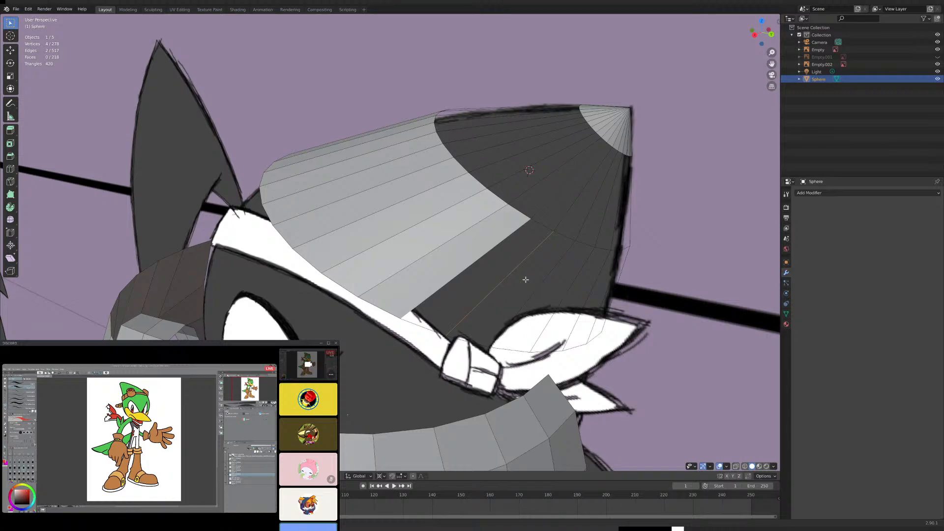
key(f)
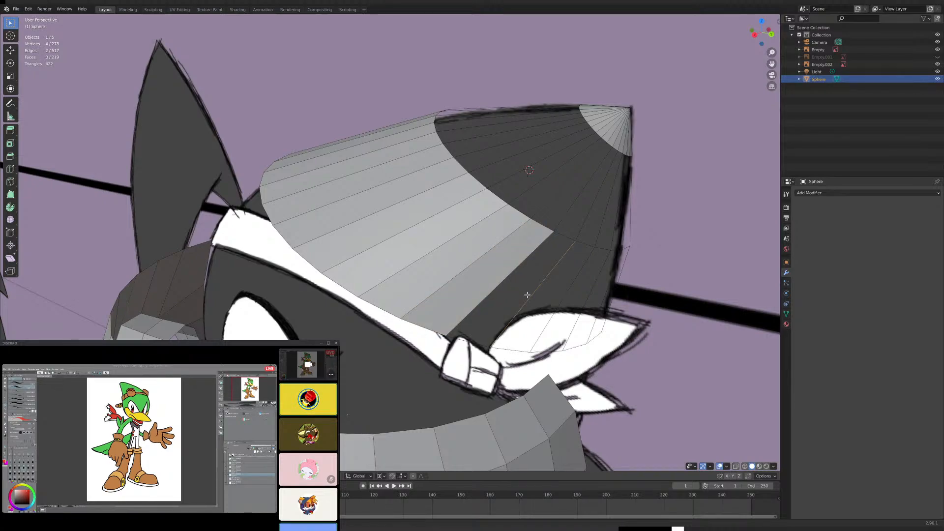
key(f)
- Fill the thirteenth and fourteenth faces of the crown's lower band, continuing toward the rear
middle_drag(553, 300, 537, 297)
click(502, 276)
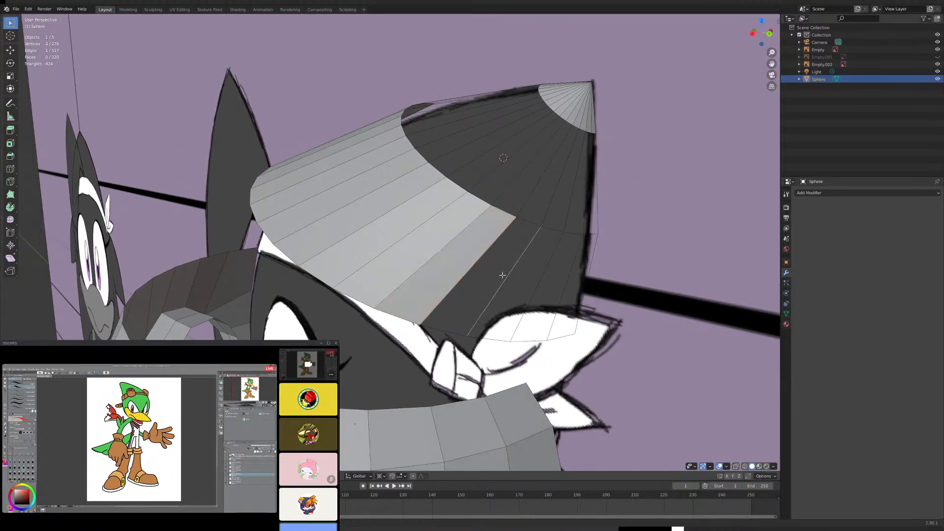
shift+click(478, 261)
key(f)
middle_drag(509, 270, 525, 280)
click(490, 281)
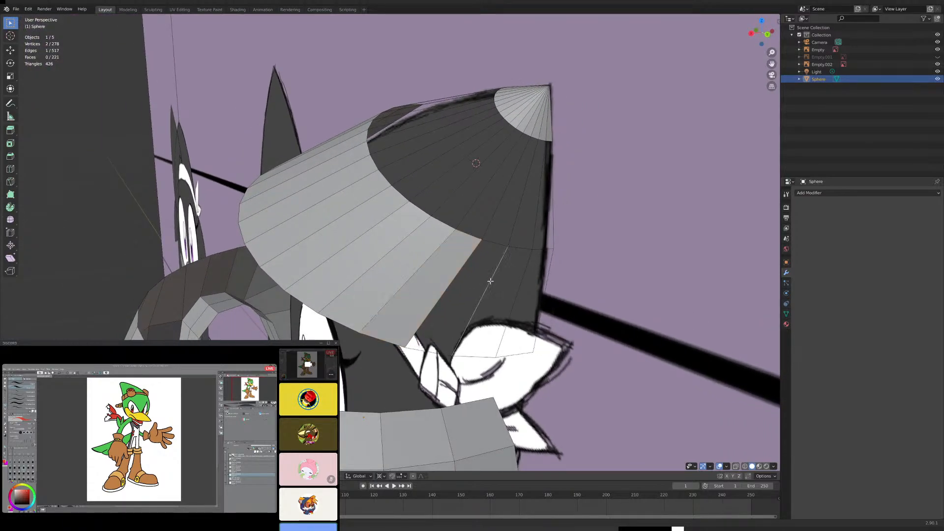
shift+click(466, 273)
key(f)
- Close the crown's lower band by filling its fifteenth and sixteenth faces at the rear edge
middle_drag(498, 279, 476, 283)
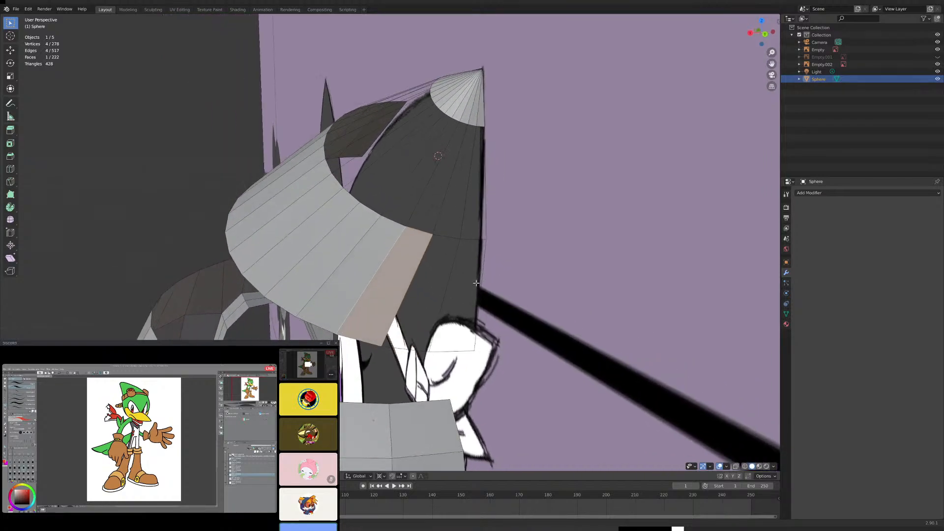
click(450, 275)
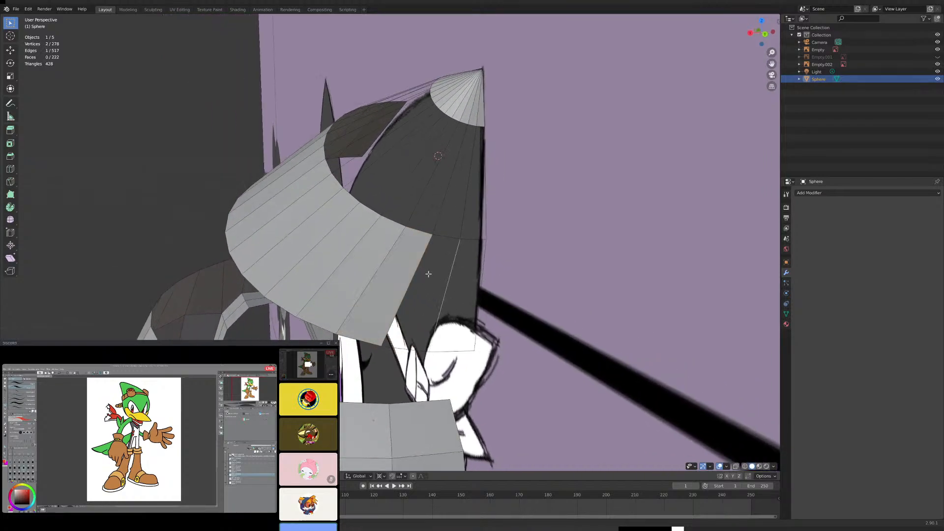
key(f)
click(481, 285)
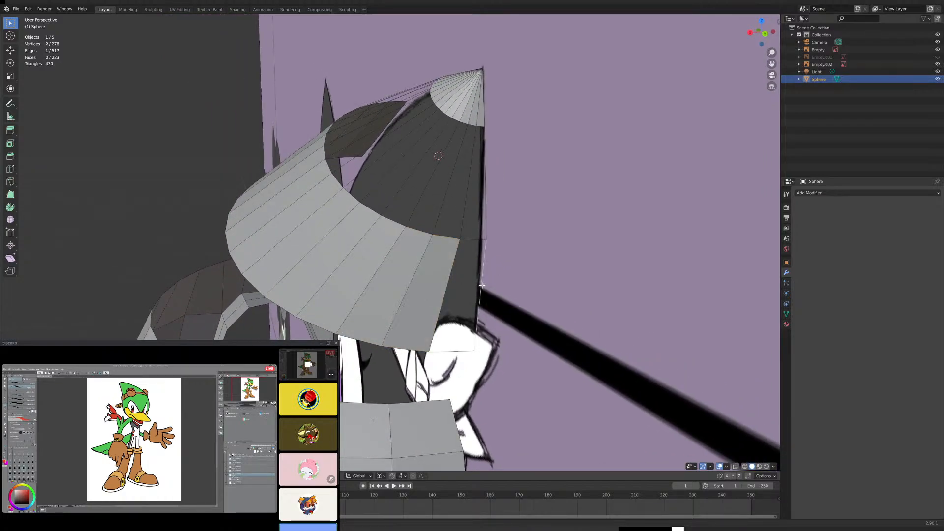
shift+click(447, 281)
key(f)
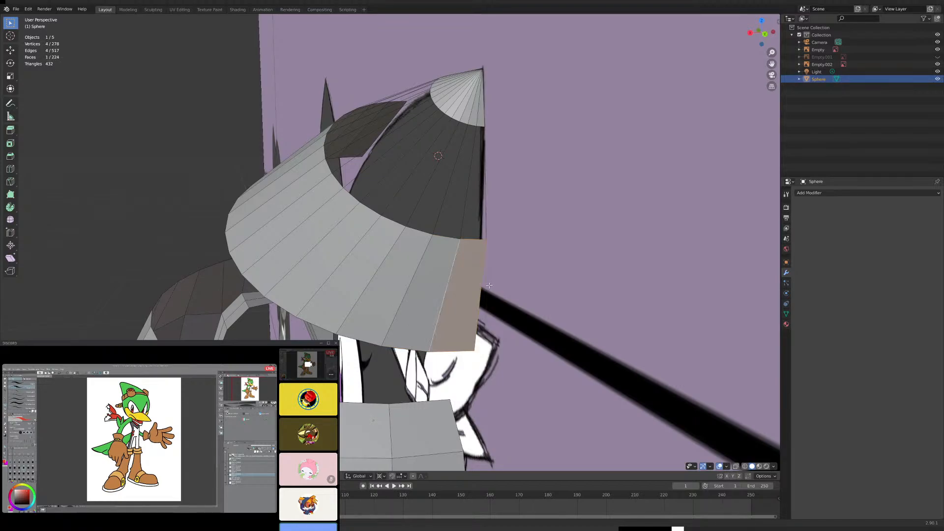
- Fill the first two faces of the crown's upper band between the lower band and the cone tip, starting at the front ridge
middle_drag(448, 282, 469, 223)
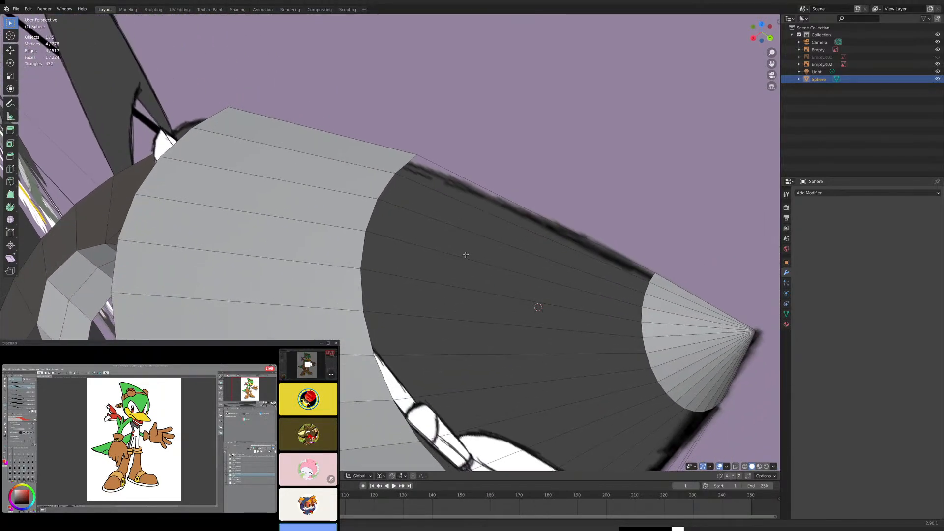
click(475, 209)
key(f)
click(461, 226)
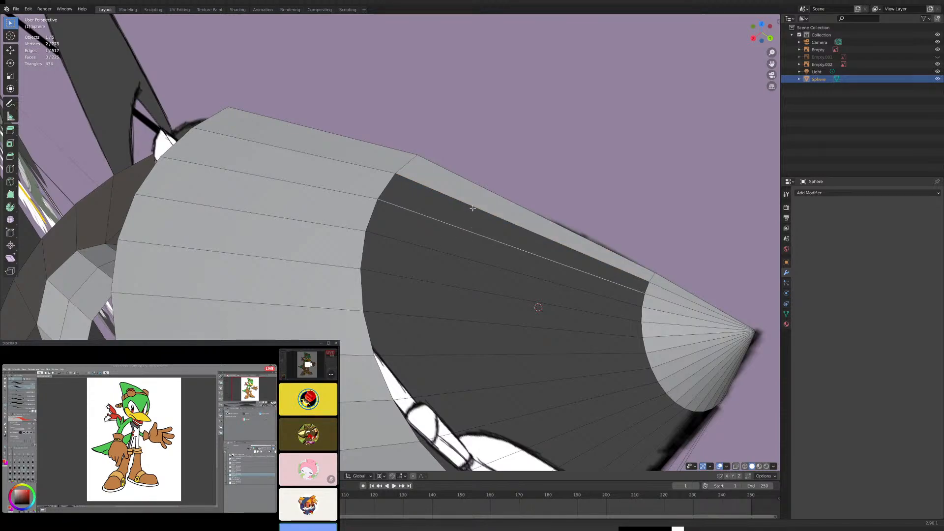
shift+click(473, 210)
key(f)
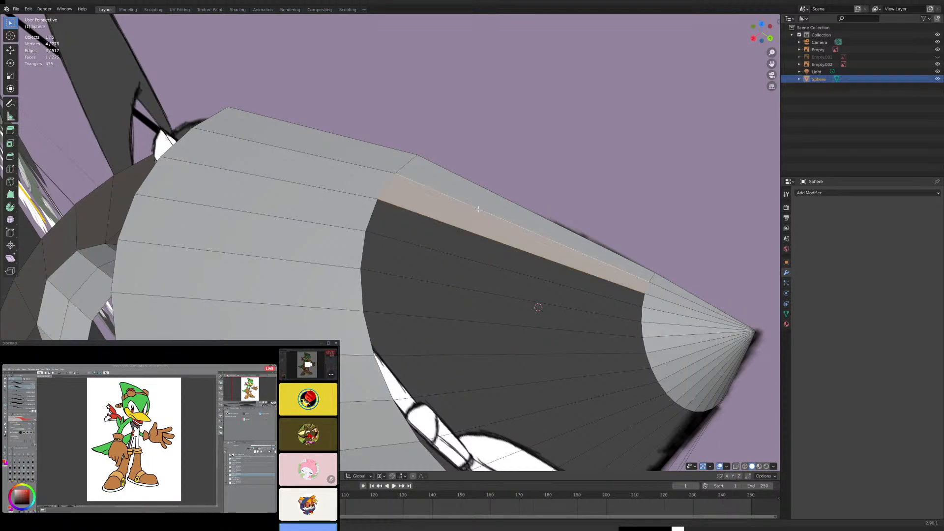
- Create the third and fourth faces of the crown's upper band from the next pairs of connecting edges
click(461, 254)
shift+click(469, 228)
key(f)
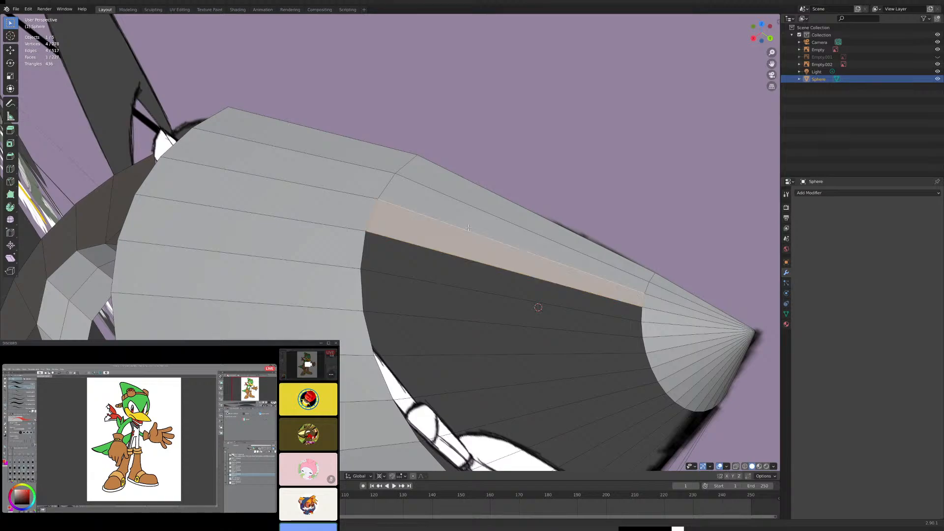
click(464, 282)
shift+click(473, 259)
key(f)
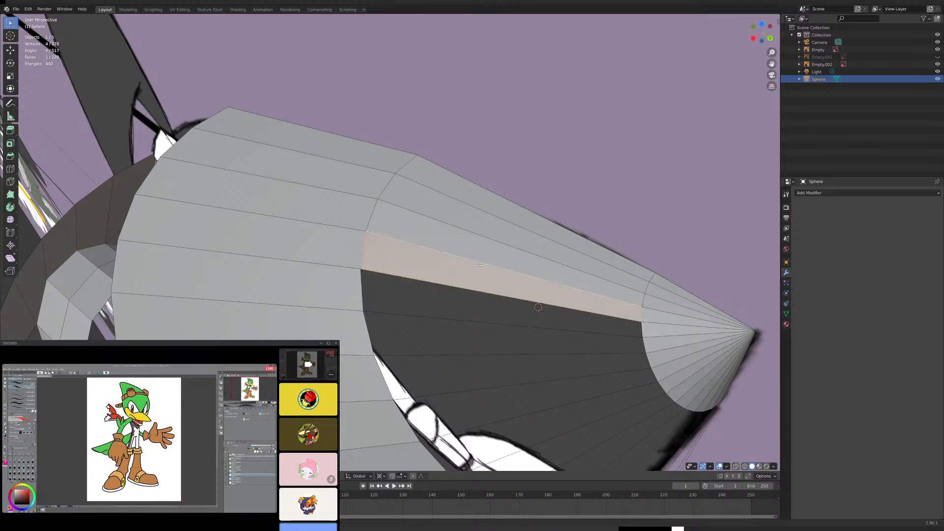
- Add the fifth and sixth faces to the crown's upper band below the tip
click(481, 321)
shift+click(480, 291)
key(f)
middle_drag(490, 303, 506, 316)
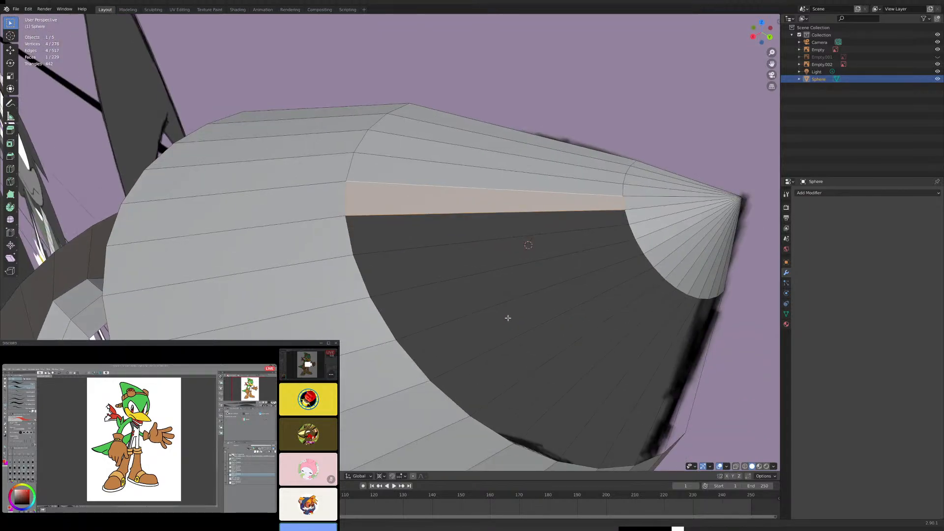
click(493, 242)
shift+click(488, 214)
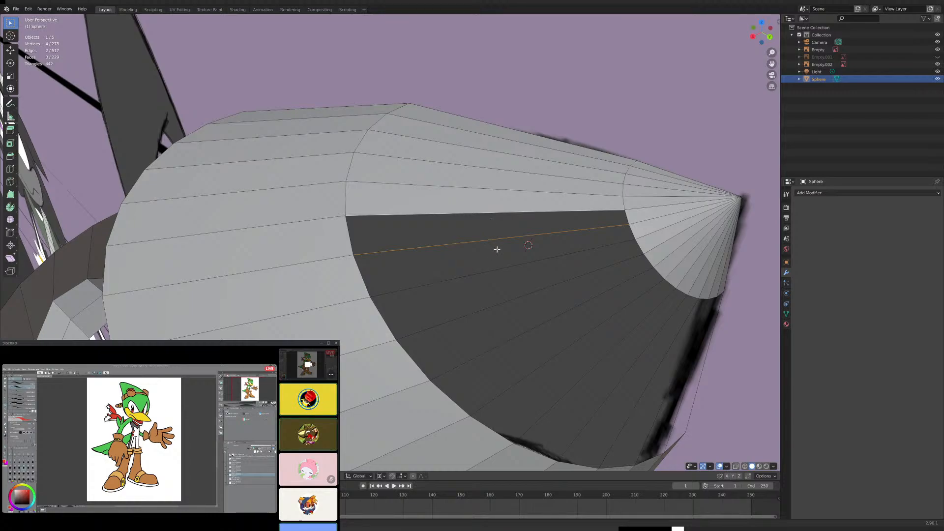
key(f)
- Fill the seventh and eighth faces of the upper band along the crown's side
click(514, 264)
shift+click(506, 242)
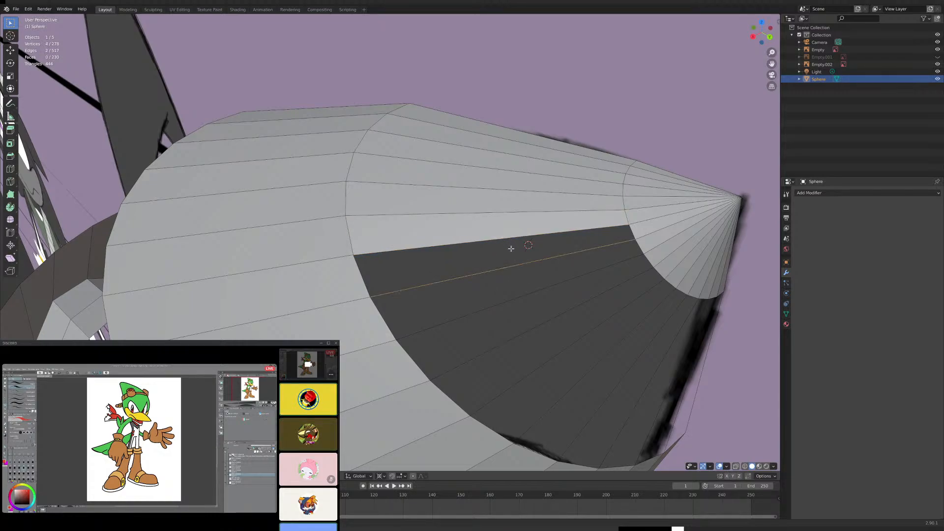
key(f)
click(549, 293)
shift+click(531, 267)
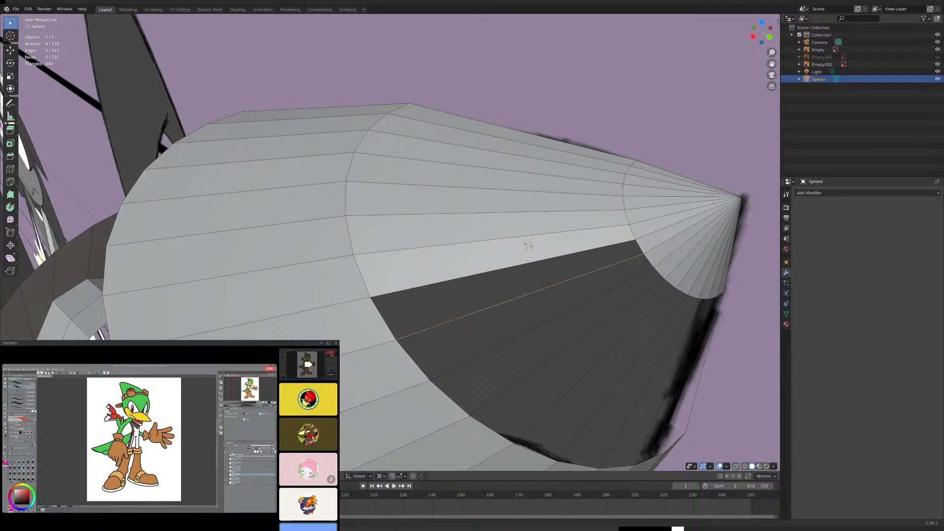
key(f)
- Create the ninth and tenth faces of the crown's upper band, working toward the rear
mouse_move(532, 266)
middle_down()
mouse_move(531, 276)
mouse_move(528, 264)
middle_up()
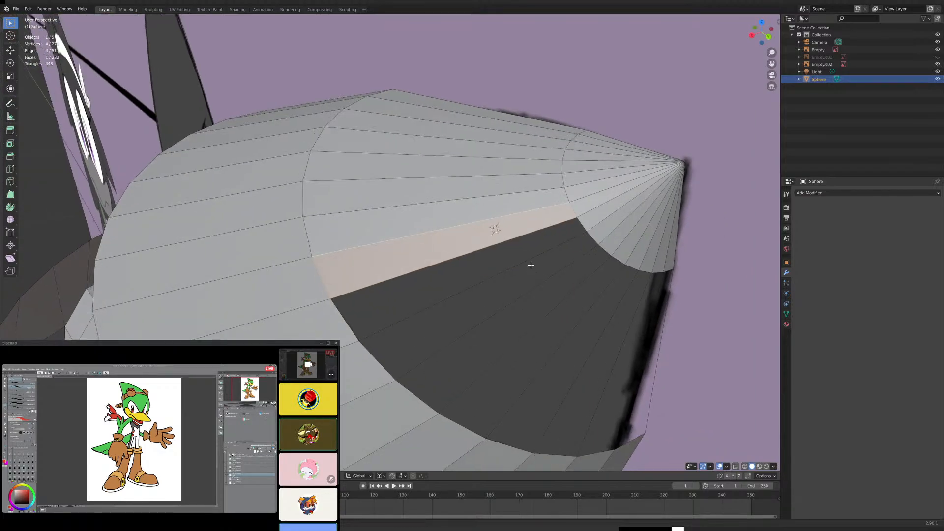
click(518, 256)
shift+click(509, 244)
key(f)
click(539, 276)
shift+click(544, 301)
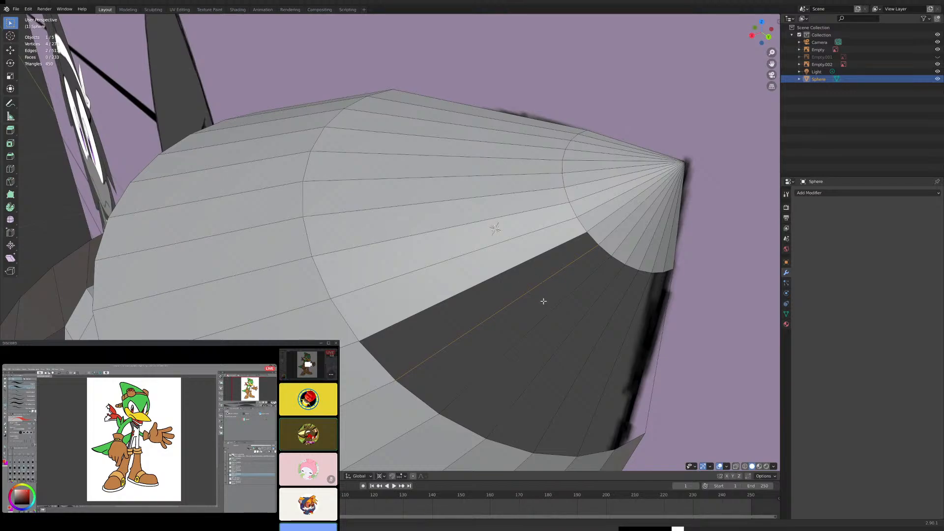
key(f)
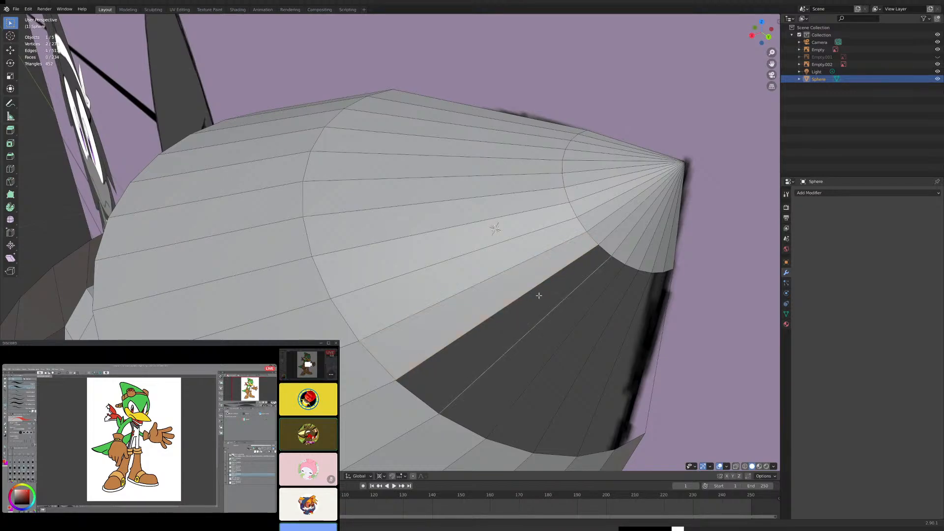
- Add the eleventh and twelfth faces to the upper band between the cone tip and lower band
key(f)
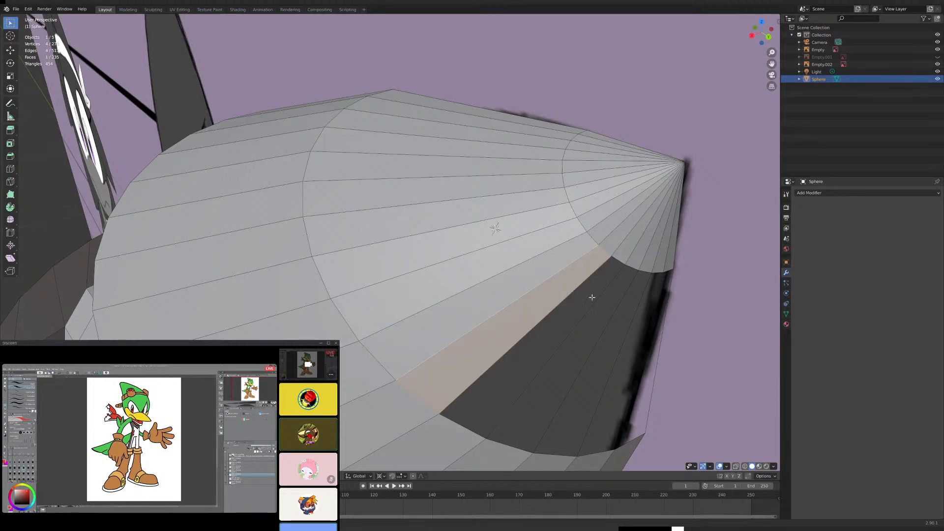
click(584, 315)
shift+click(555, 304)
key(f)
middle_drag(582, 317, 536, 269)
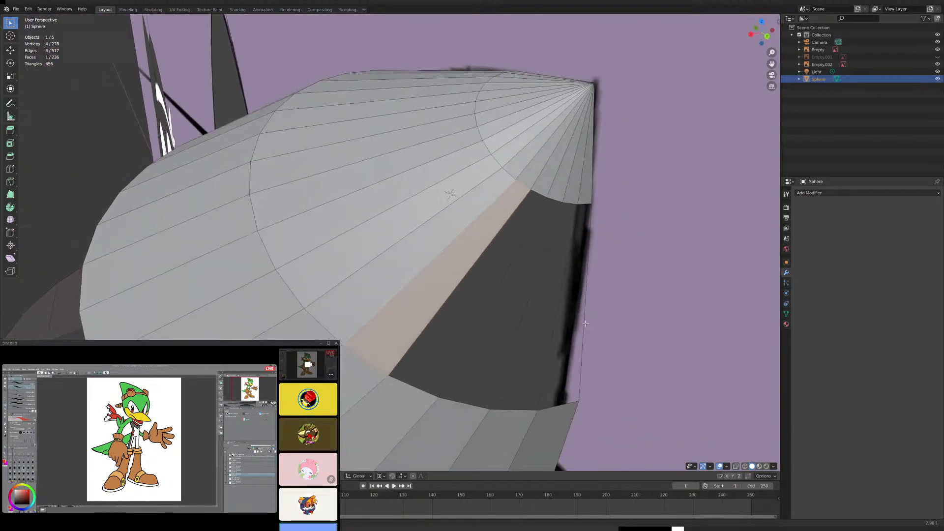
- Fill the thirteenth and fourteenth faces of the crown's upper band near the rear
click(507, 264)
shift+click(481, 254)
key(f)
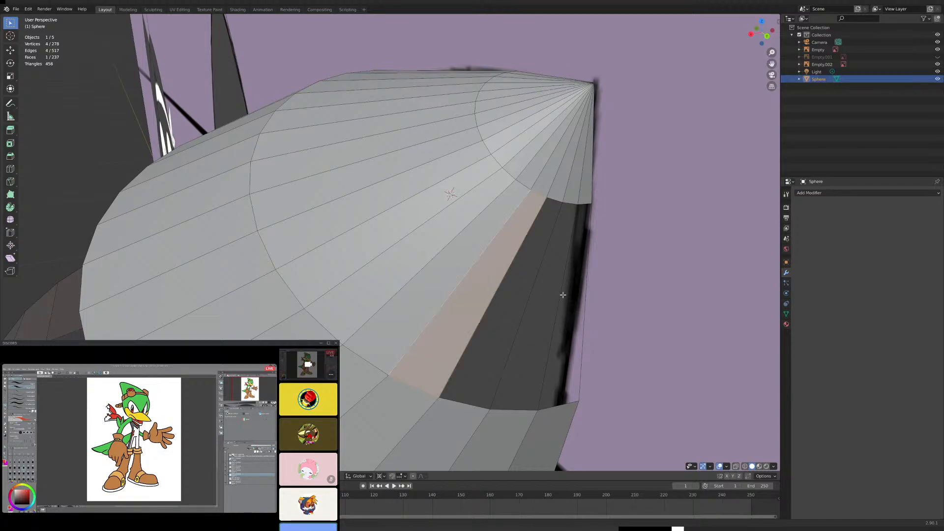
click(536, 275)
shift+click(510, 270)
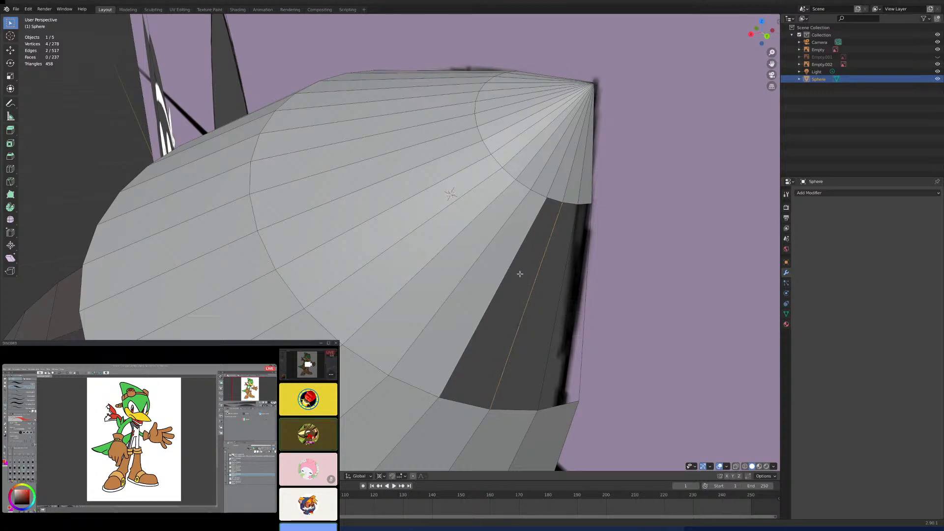
key(f)
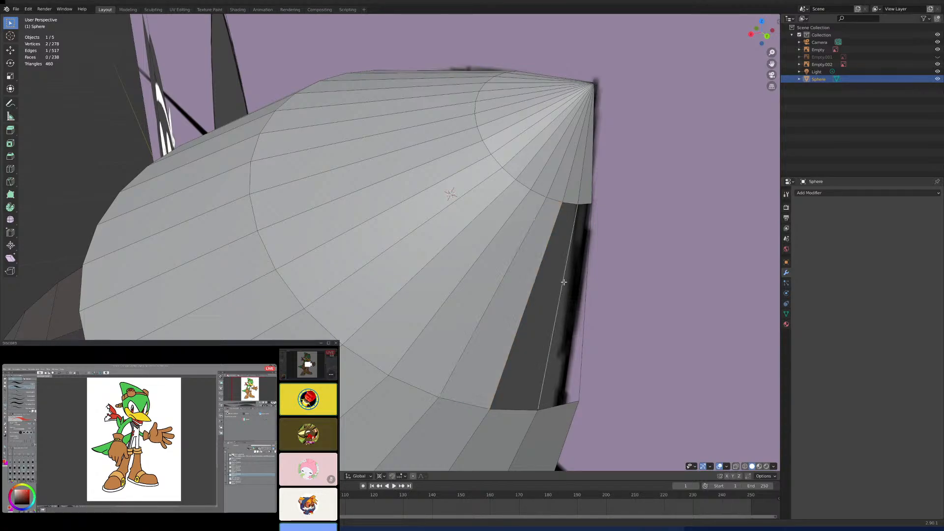
- Close the crown's upper band by filling its fifteenth and sixteenth faces at the rear edge
click(559, 281)
shift+click(538, 279)
key(f)
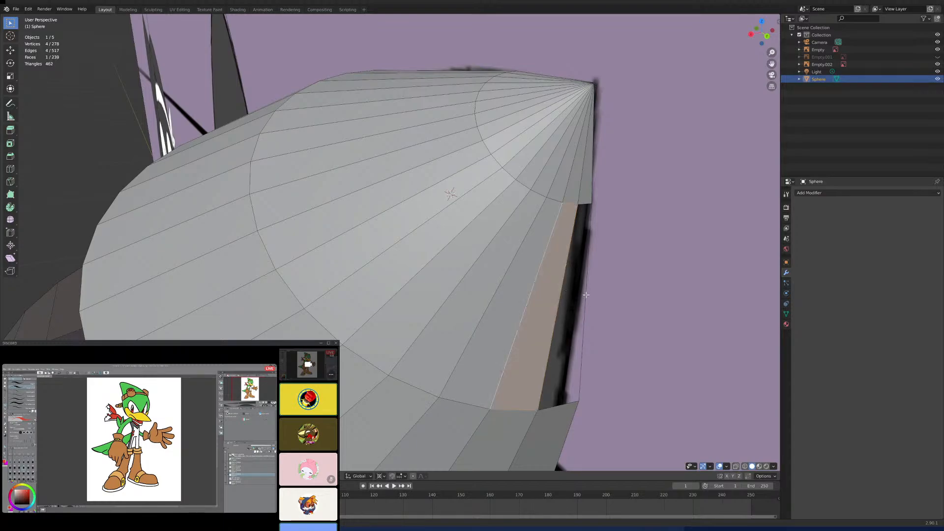
click(585, 295)
shift+click(568, 293)
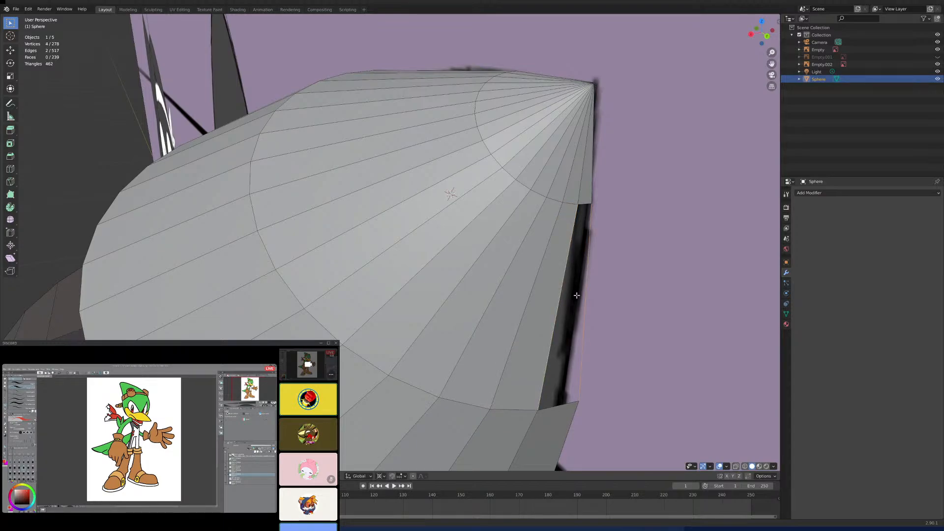
key(f)
- Duplicate the crown's bottom edge loop in place, working in the right orthographic view
middle_drag(602, 302, 562, 271)
scroll(509, 294, up, 1)
scroll(508, 295, down, 4)
key(KP_3)
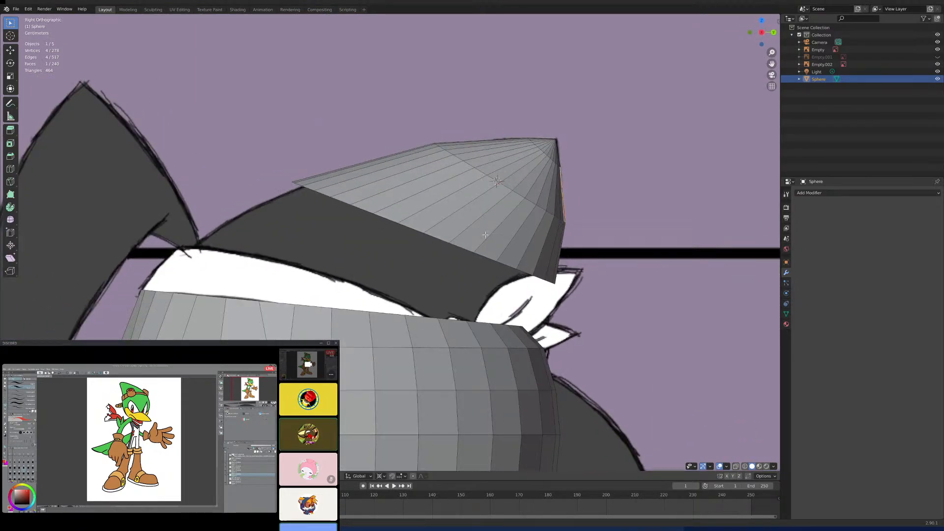
shift+middle_drag(468, 242, 510, 209)
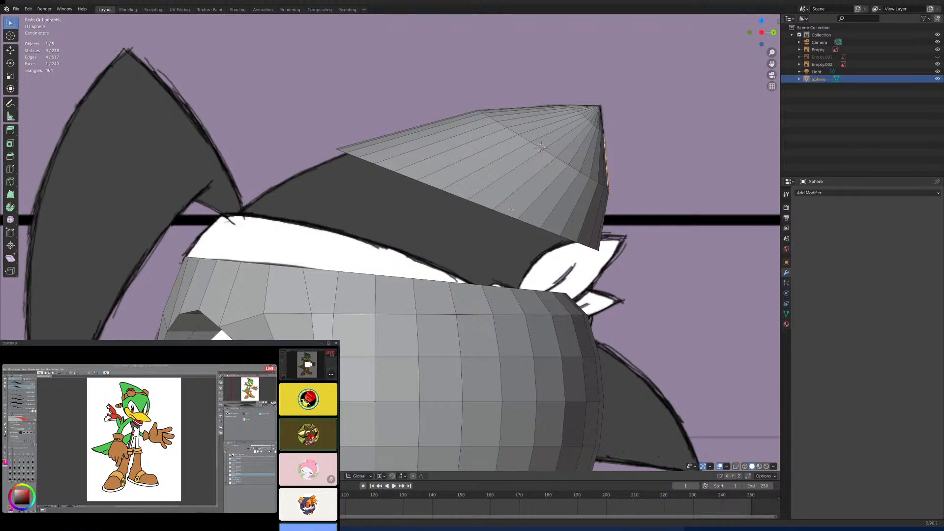
key(alt+a)
alt+click(477, 203)
key(shift+d)
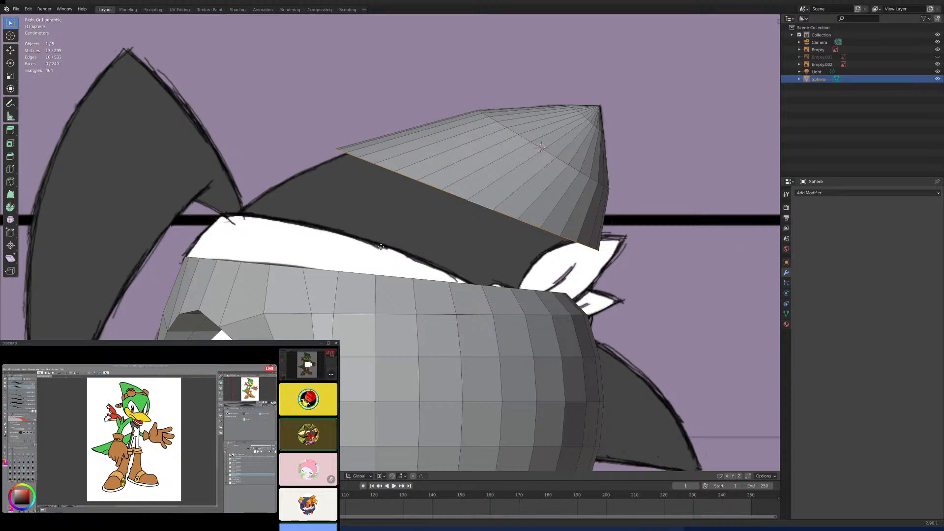
right_click(397, 189)
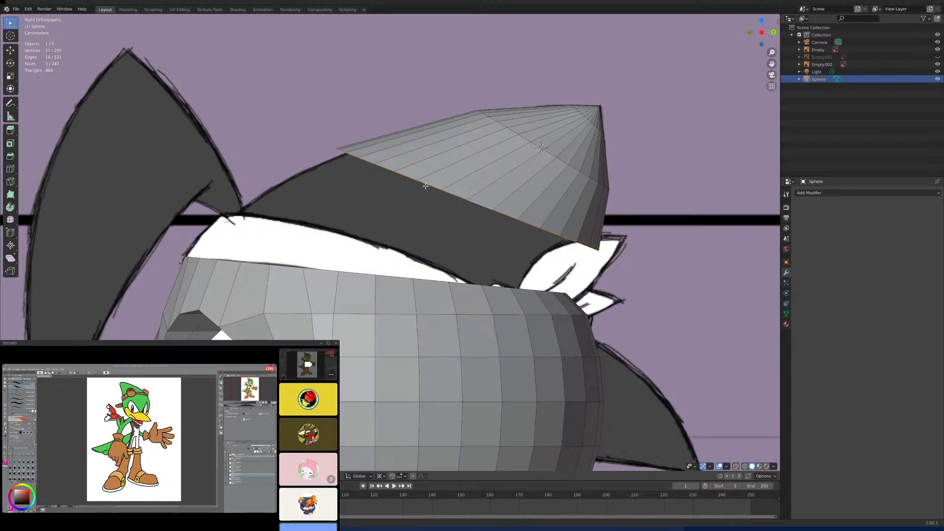
key(g)
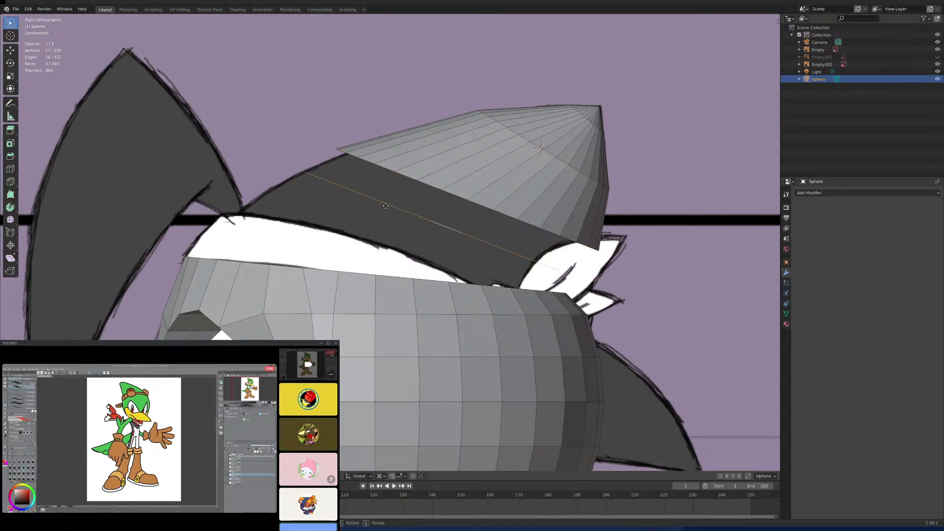
right_click(400, 208)
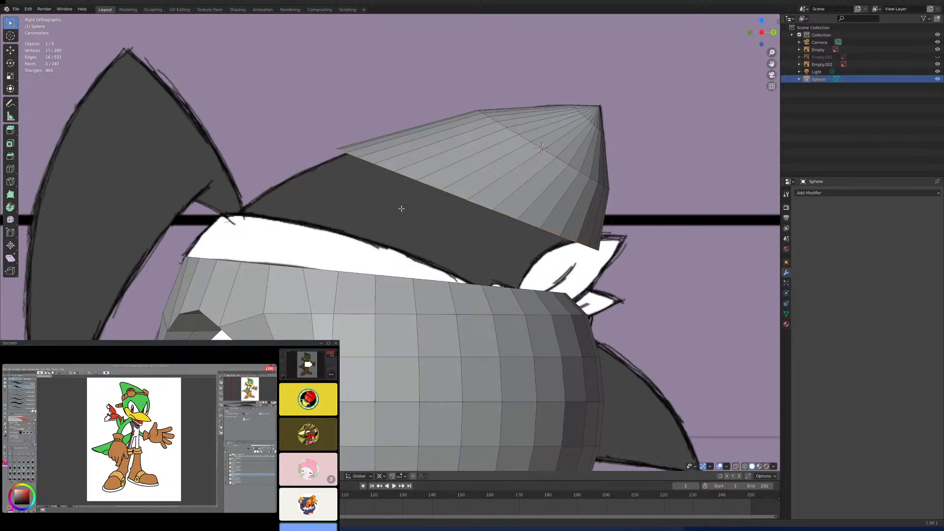
- In front view, widen the duplicated loop along X to the head's outline and move it down below the crown
key(KP_1)
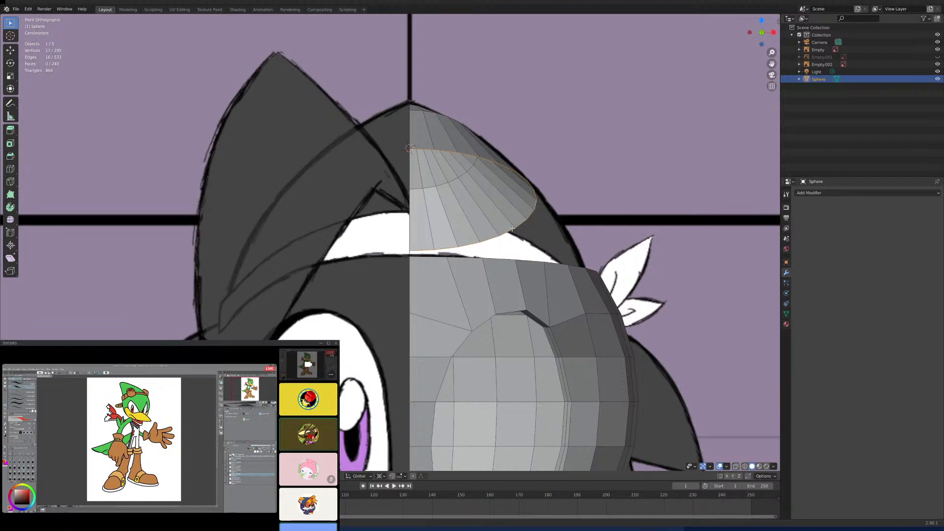
key(r)
key(x)
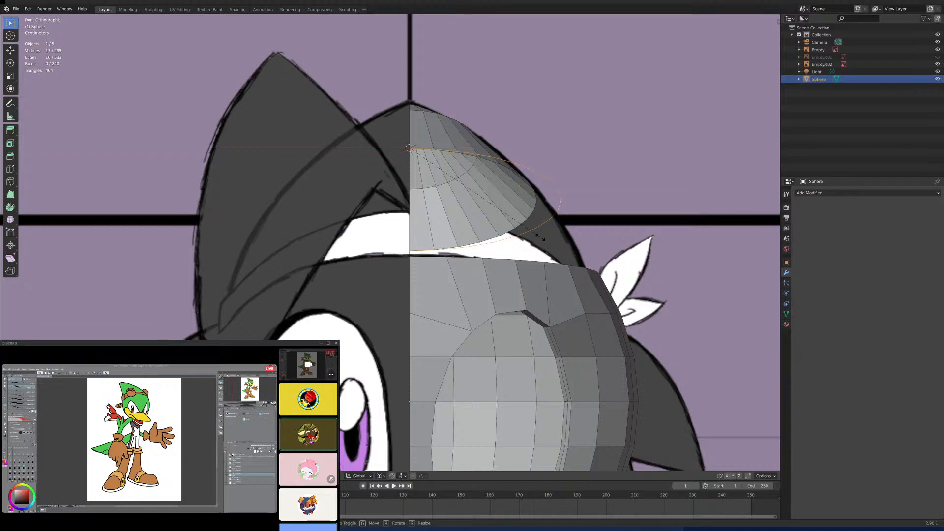
click(539, 237)
key(g)
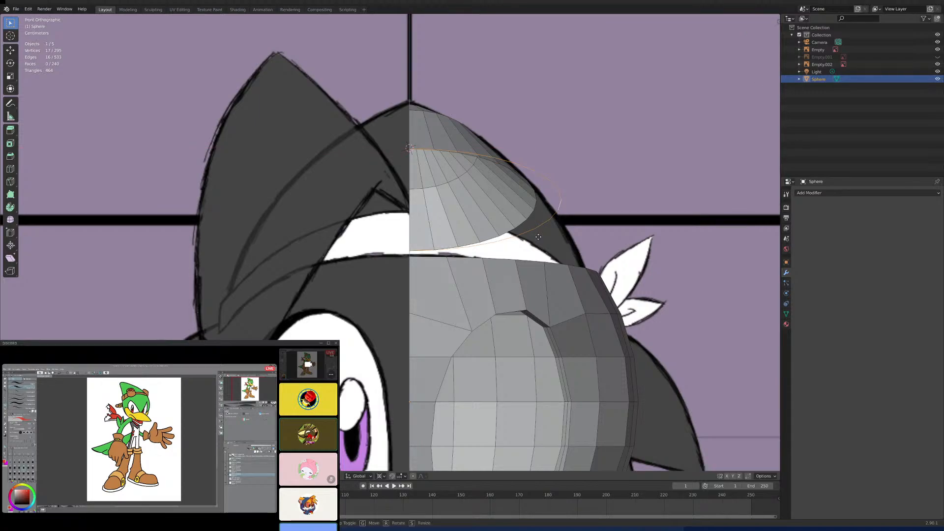
click(545, 266)
- In right view, move the duplicated loop forward along Y and stretch it along Y to the side reference's head outline
key(KP_3)
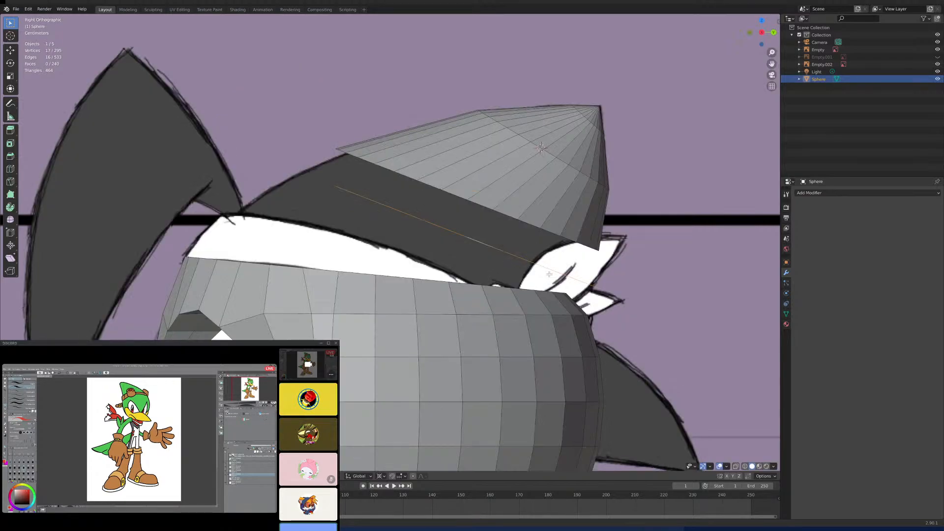
key(g)
key(y)
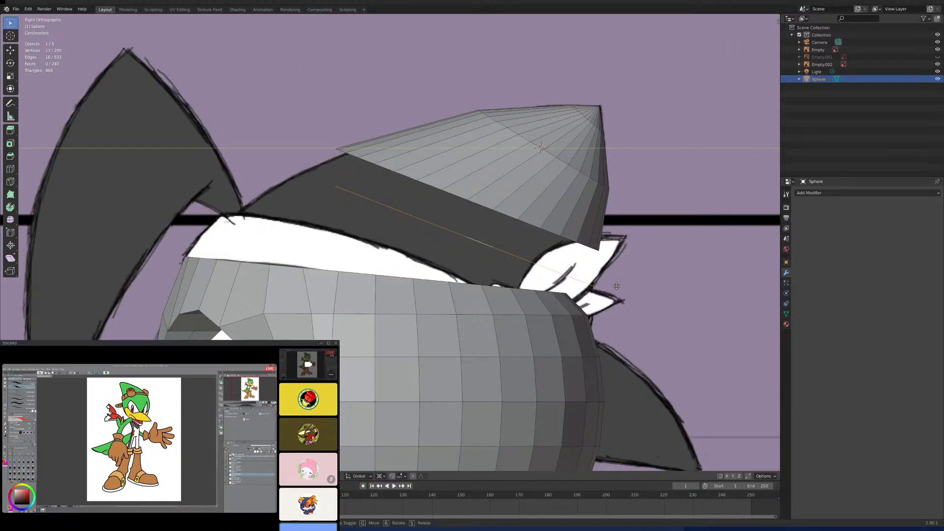
click(585, 281)
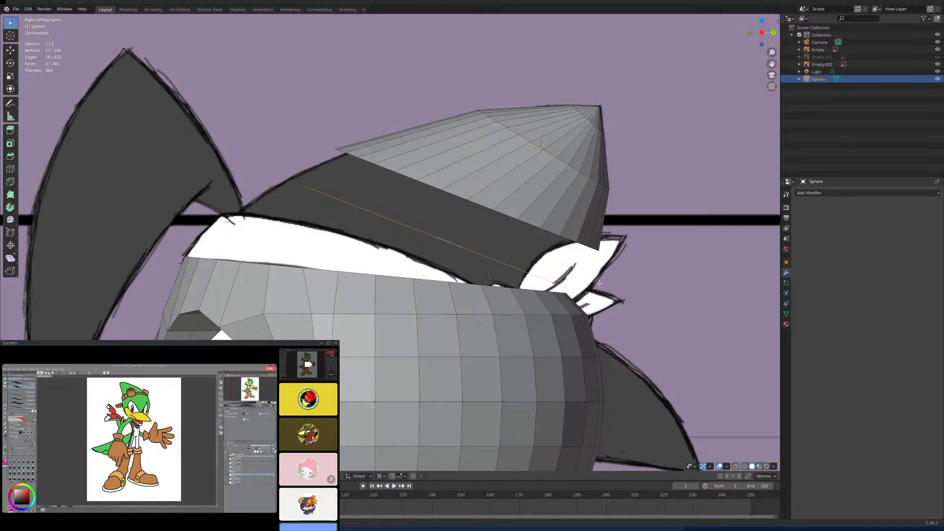
key(s)
key(y)
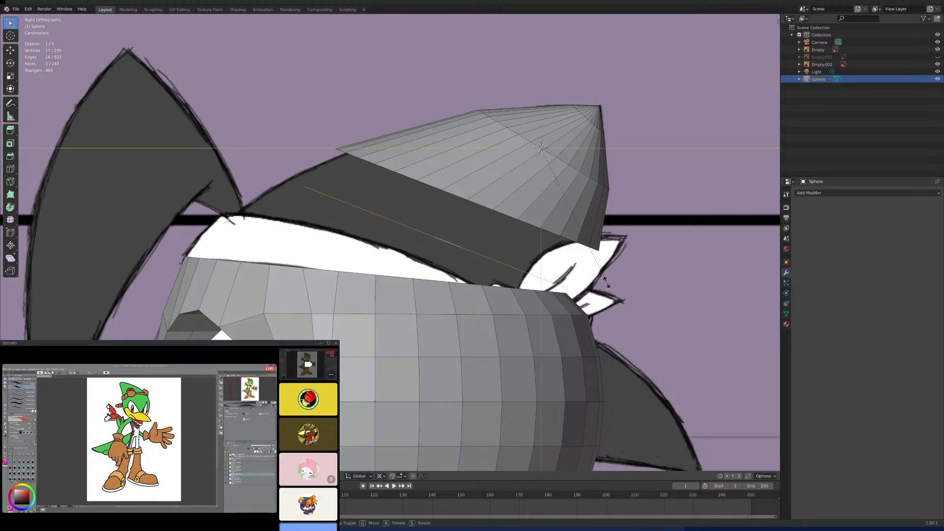
click(646, 288)
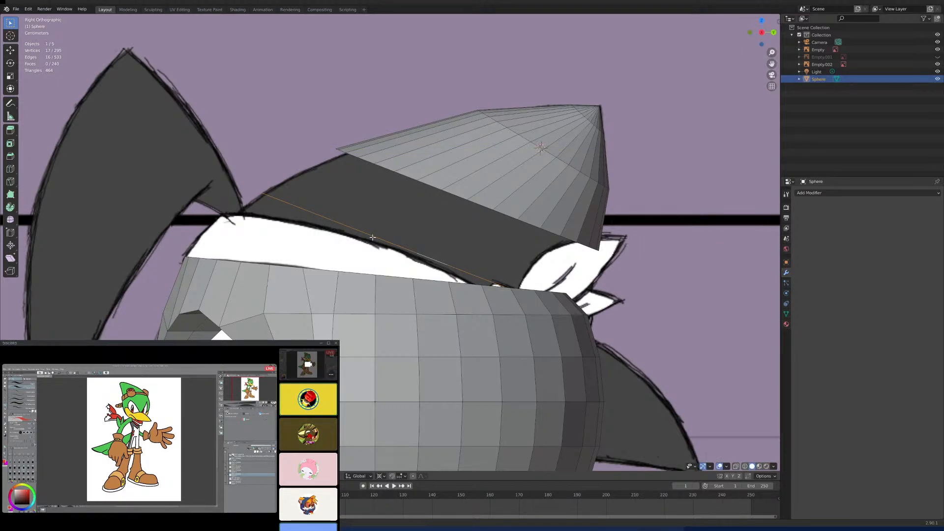
- Snap the 3D cursor to the duplicated loop and rotate the loop to a shallower slope along the headband's upper edge
key(shift+s)
click(372, 278)
key(r)
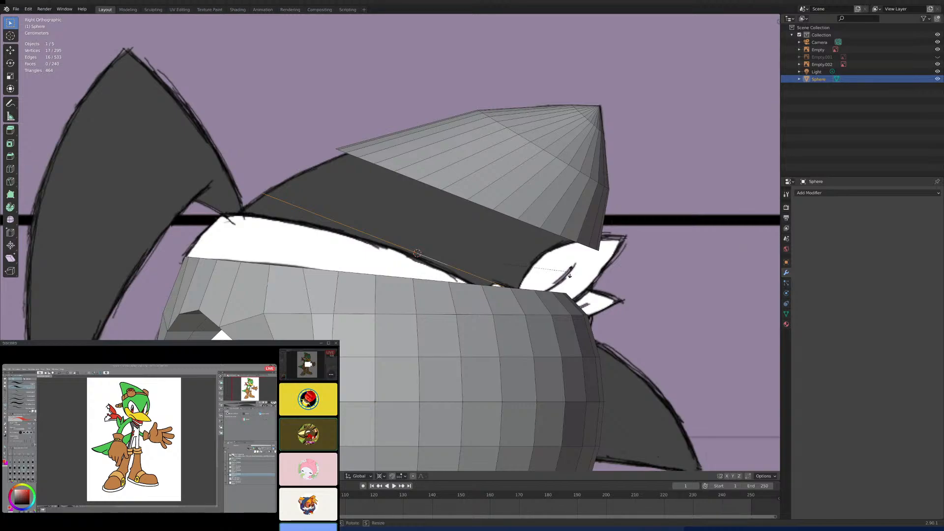
click(576, 253)
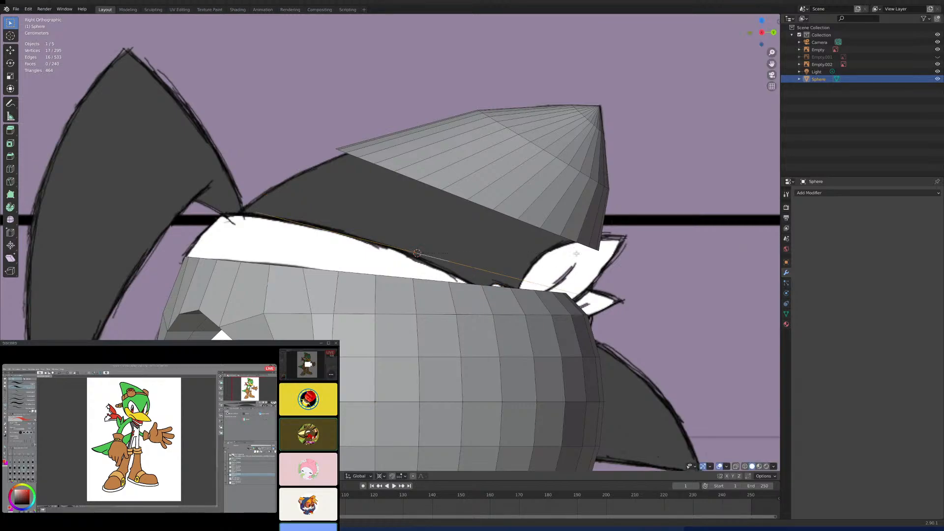
- Scale the loop up slightly and reposition it in the YZ plane, just above the headband line
key(s)
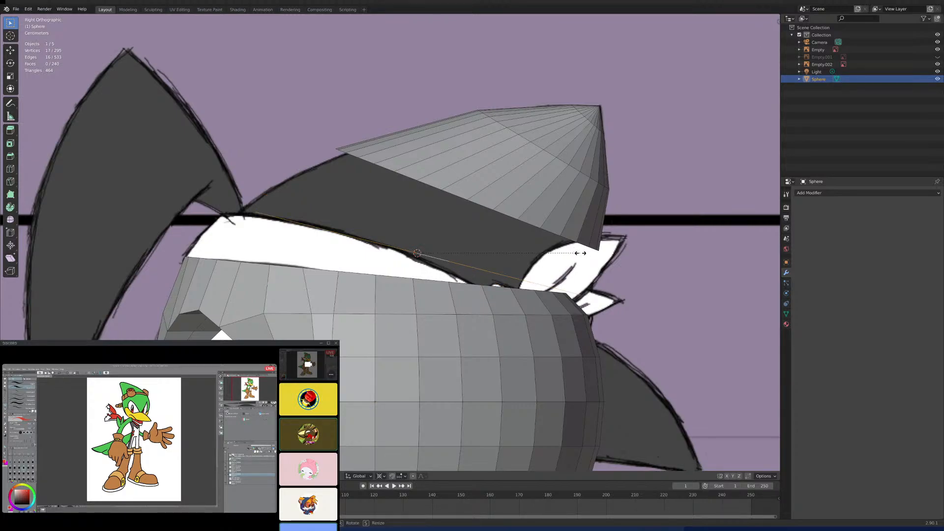
click(586, 253)
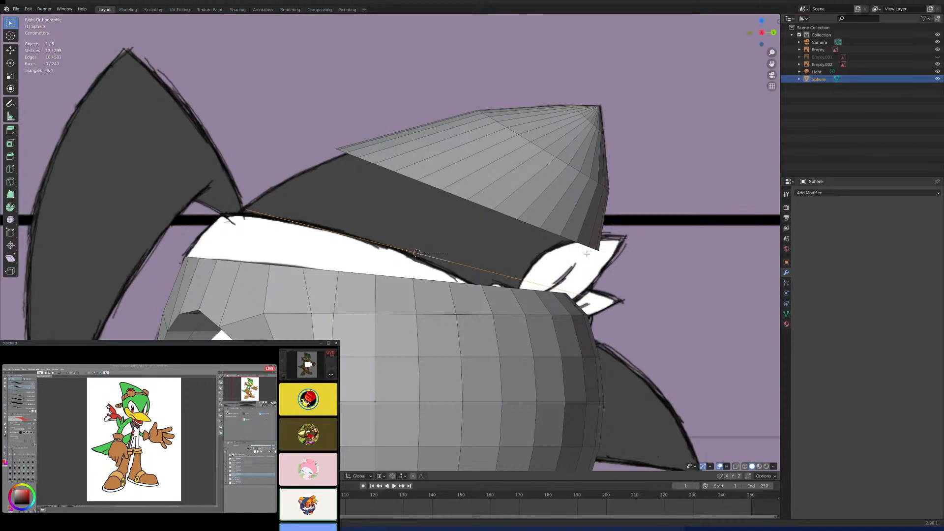
key(g)
key(shift+x)
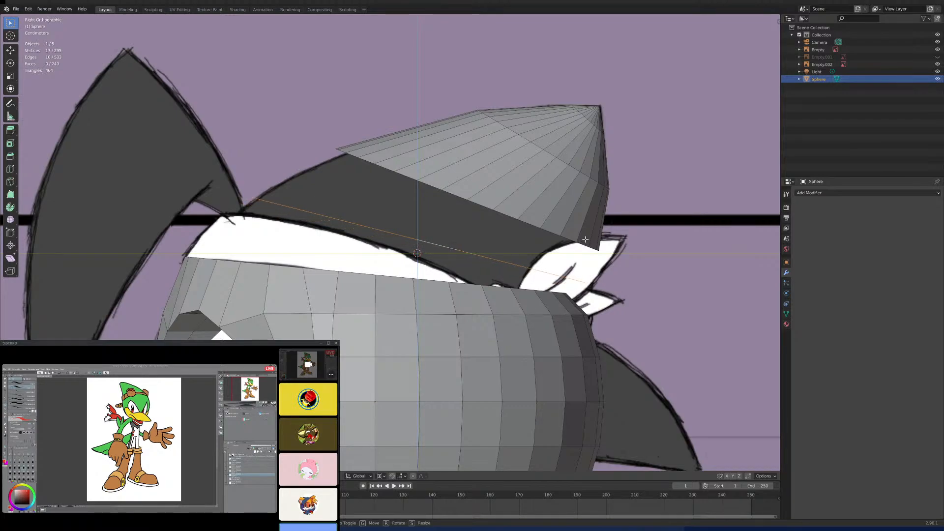
click(535, 268)
- In front view, shift the loop along X so its inner ends meet the head's centre line
scroll(486, 222, up, 5)
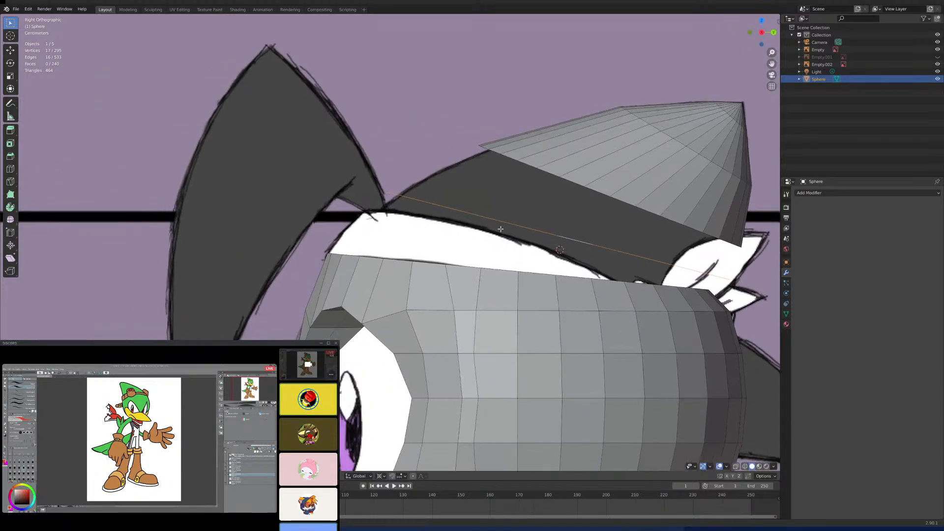
middle_drag(487, 223, 556, 279)
key(KP_1)
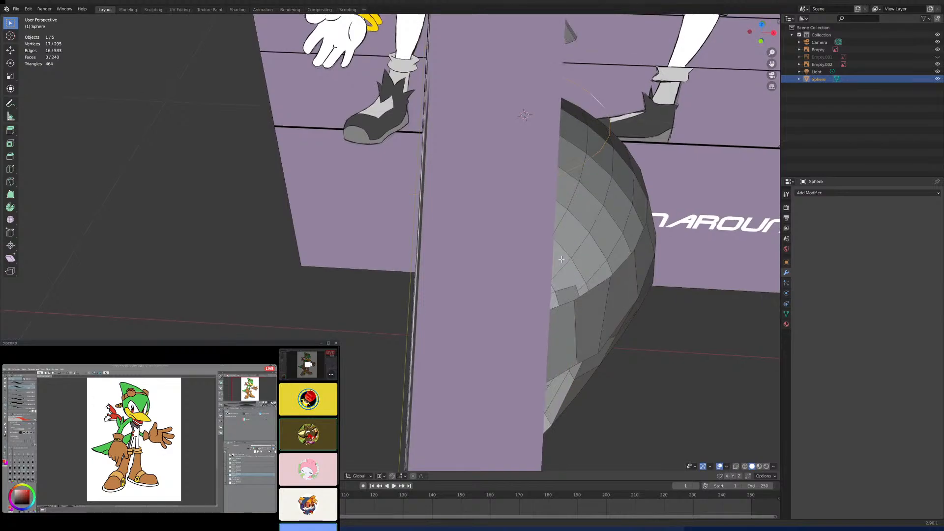
scroll(561, 259, up, 6)
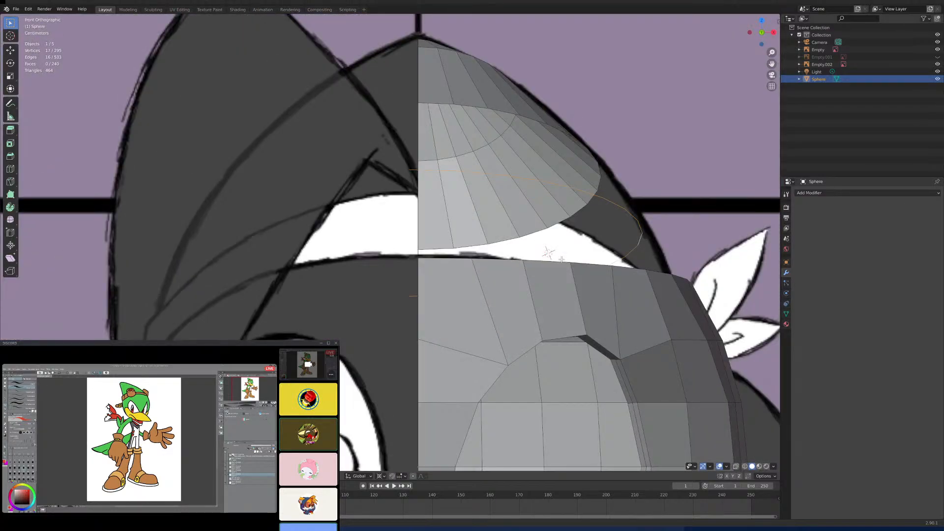
key(g)
key(x)
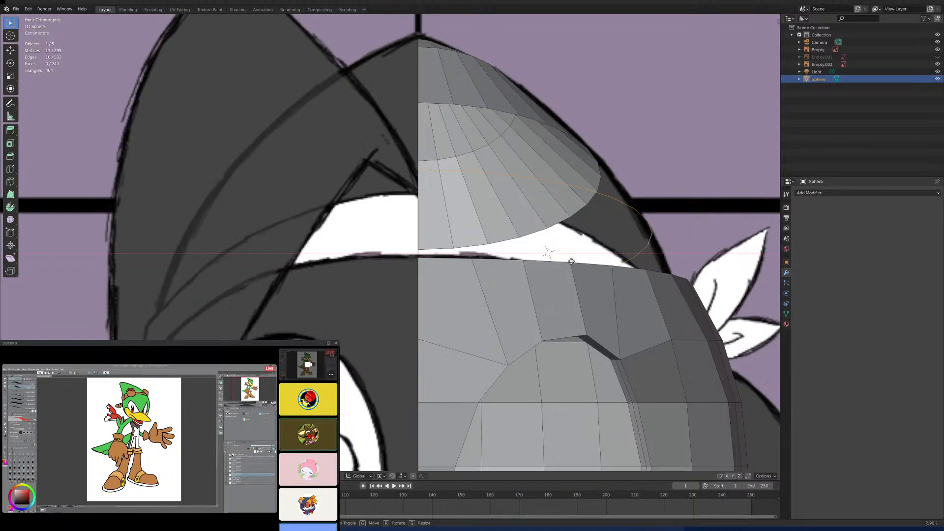
click(570, 261)
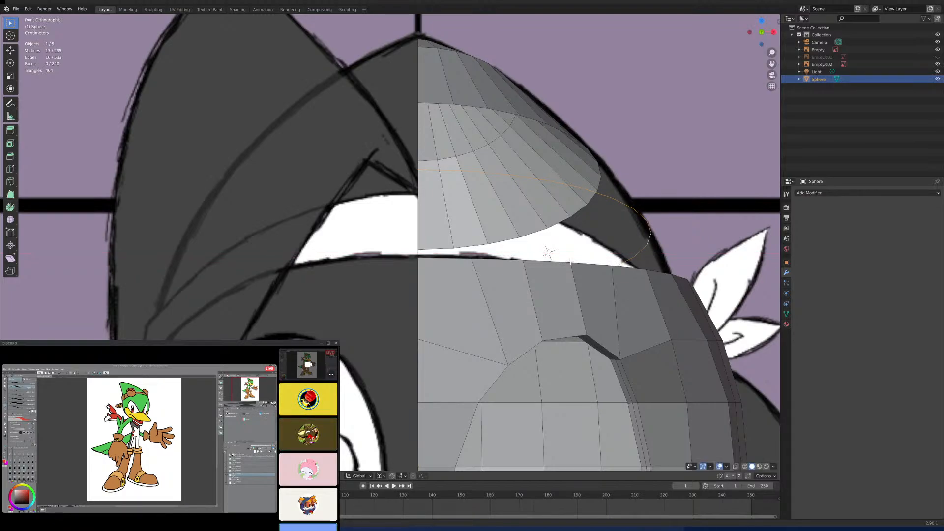
- Fill the first two faces between the crown's bottom edge and the new loop, starting at the front
mouse_move(570, 262)
middle_down()
mouse_move(491, 286)
mouse_move(524, 336)
middle_up()
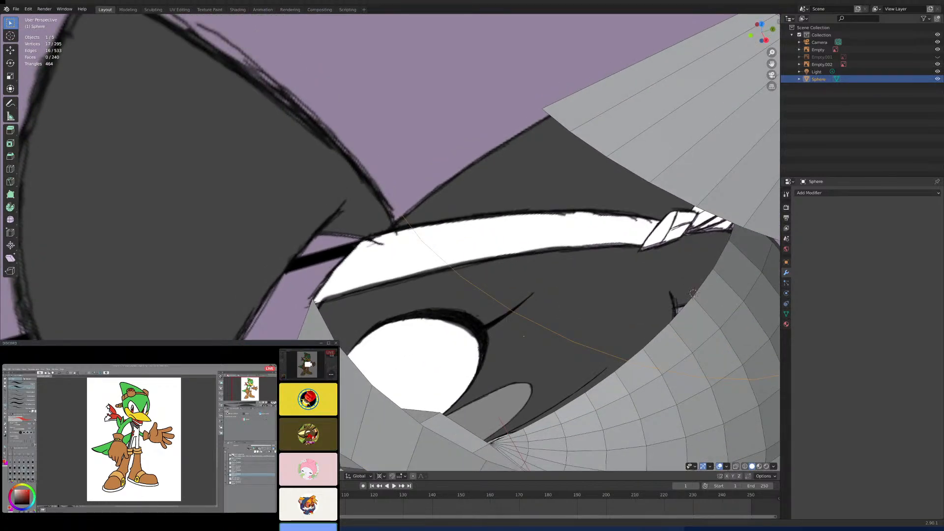
click(403, 218)
shift+click(564, 181)
key(f)
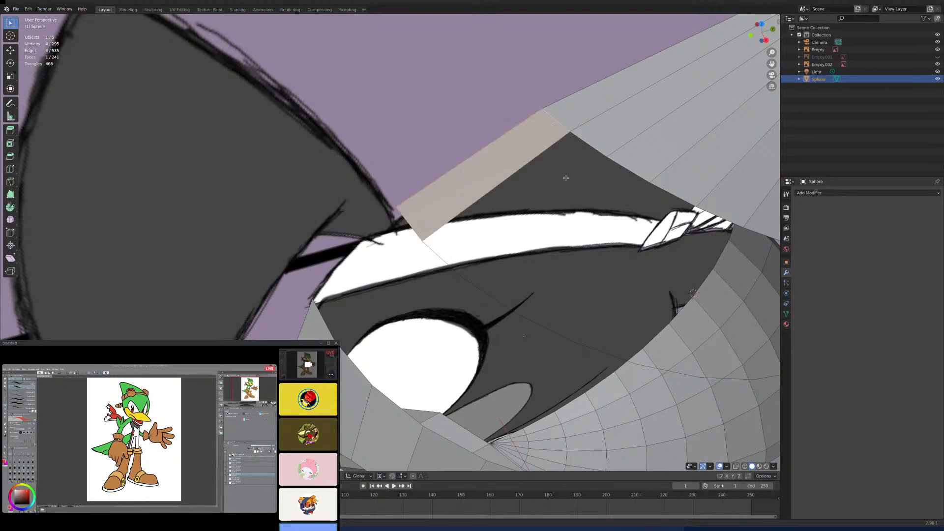
click(590, 142)
shift+click(449, 256)
key(f)
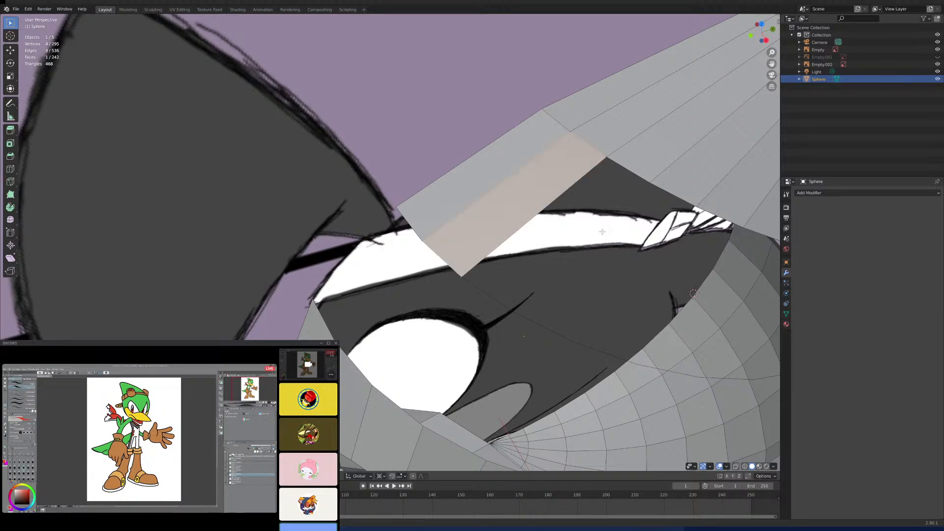
- Fill the third and fourth faces of the crown's new lower band
click(628, 168)
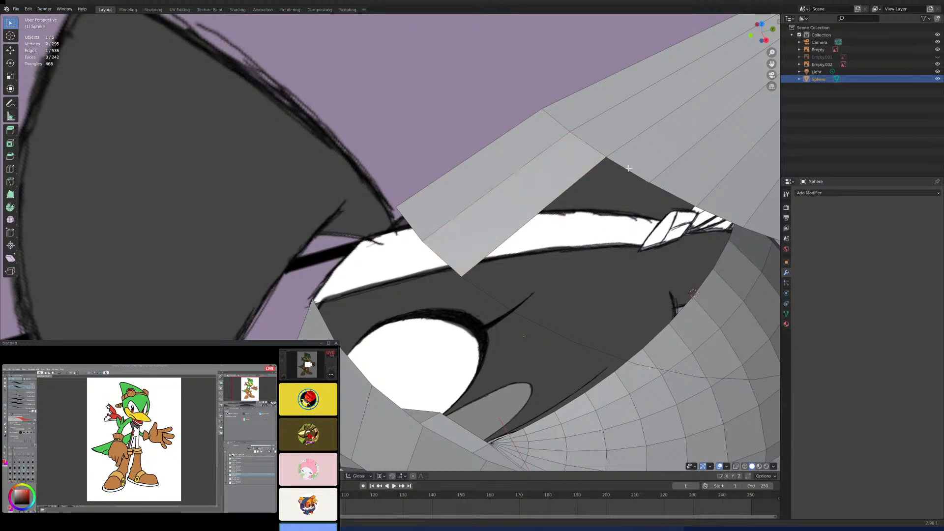
shift+click(479, 290)
middle_drag(588, 272, 564, 248)
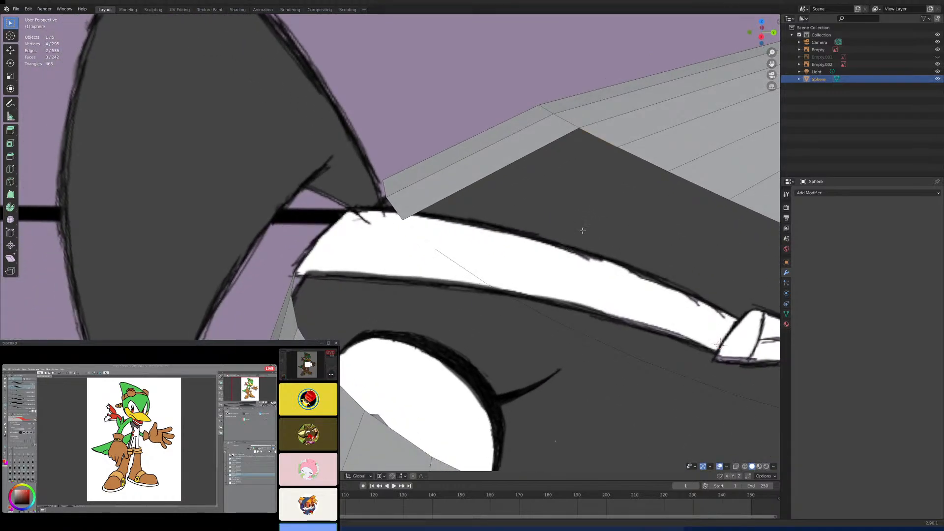
key(f)
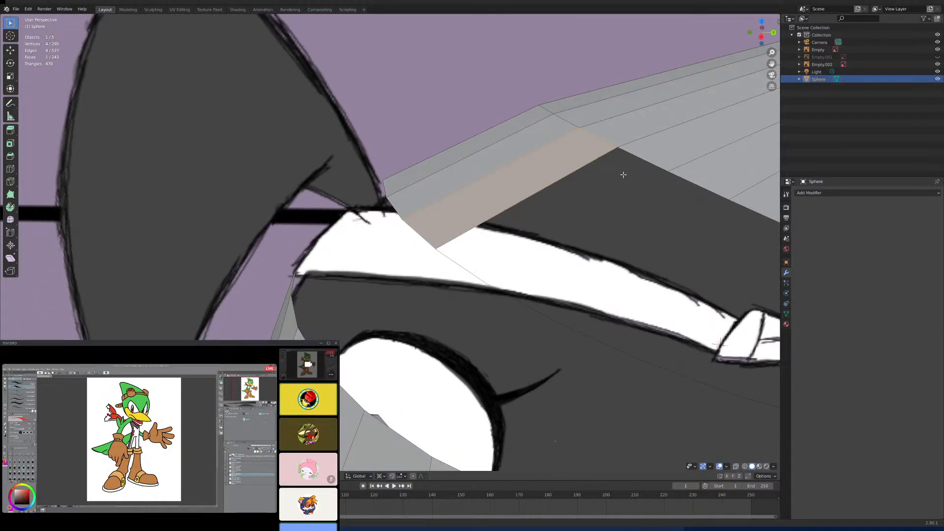
click(638, 156)
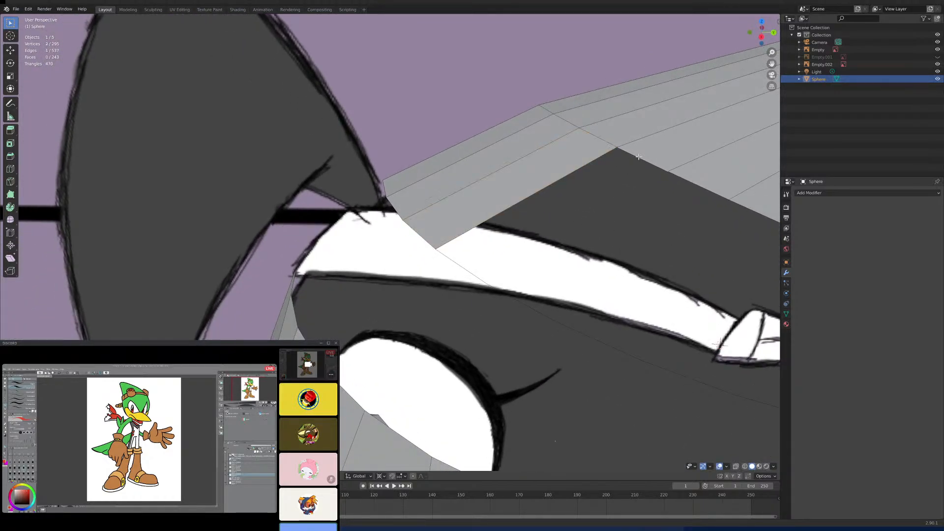
shift+click(456, 264)
key(f)
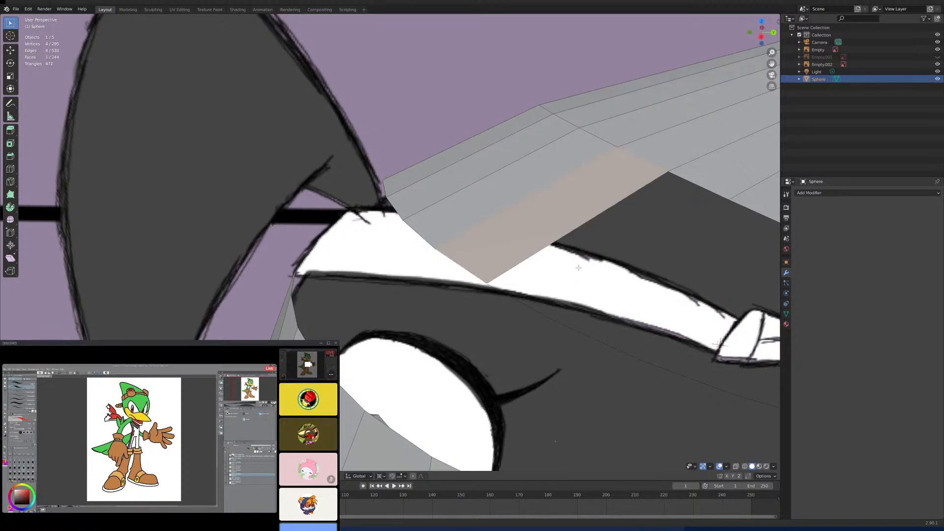
- Fill the fifth and sixth faces of the crown's lower band, continuing toward the side
middle_drag(580, 256, 570, 258)
click(644, 141)
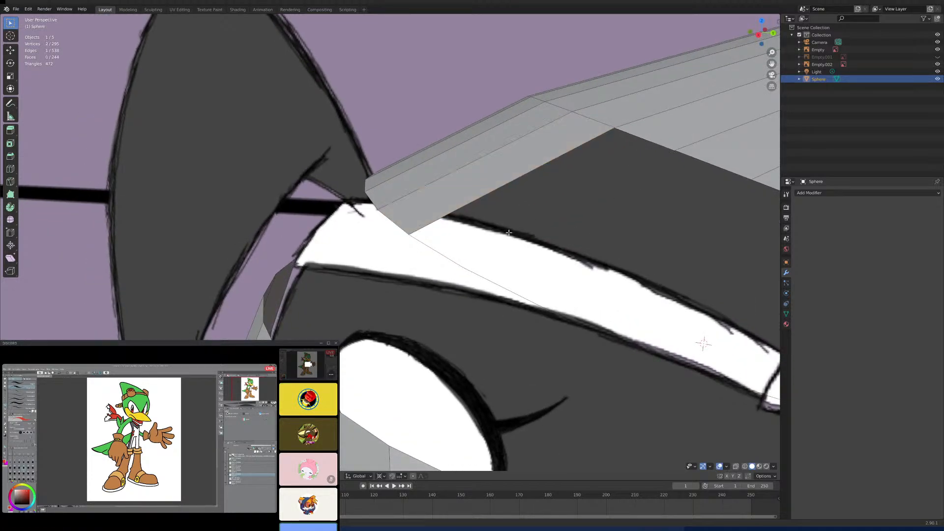
shift+click(426, 246)
key(f)
scroll(603, 224, down, 3)
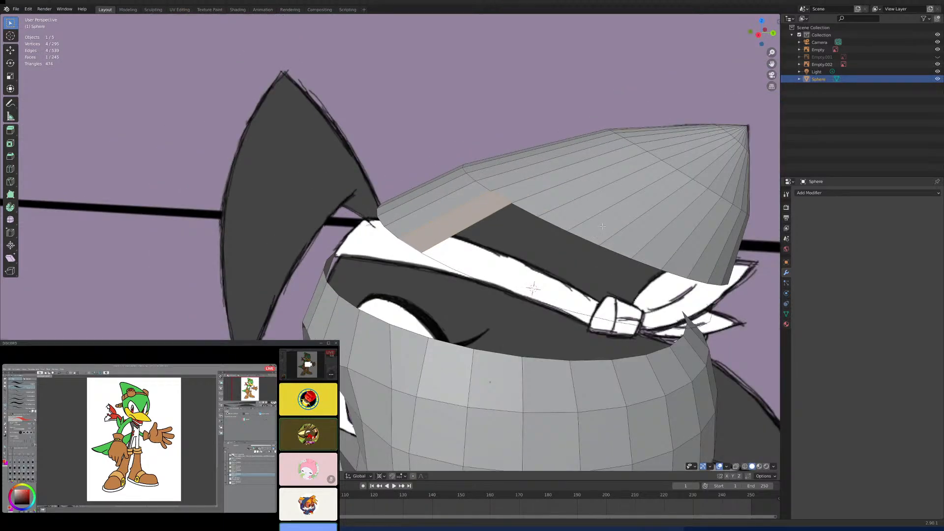
click(530, 216)
shift+click(436, 261)
key(f)
- Fill the seventh and eighth faces of the crown's lower band in right orthographic view
key(KP_3)
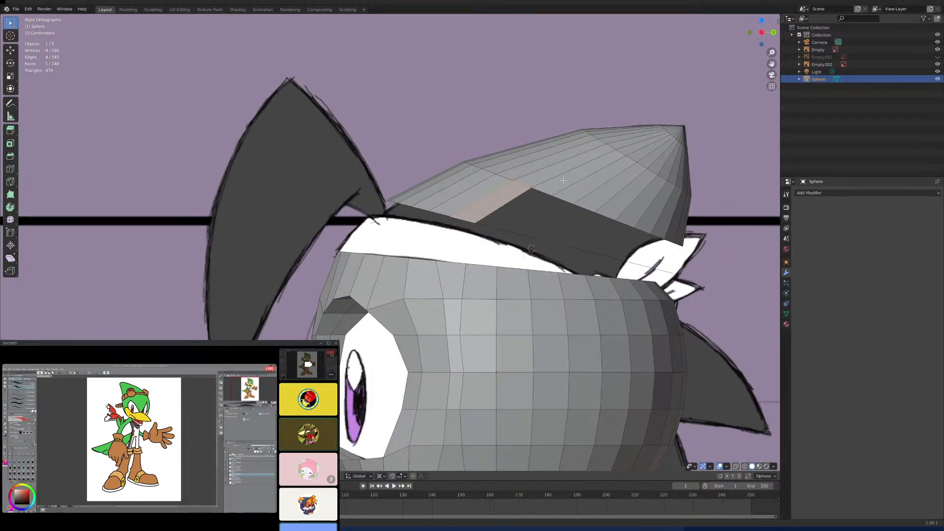
scroll(562, 181, up, 3)
click(471, 206)
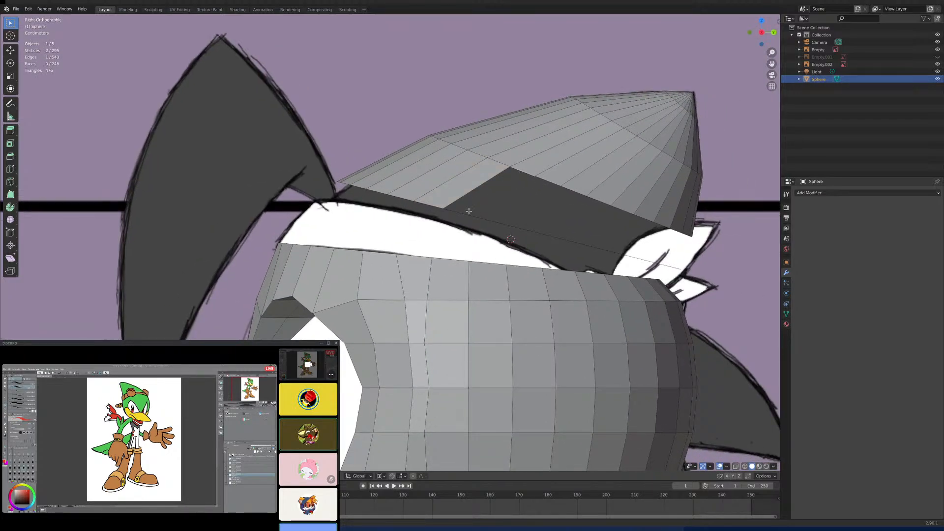
key(f)
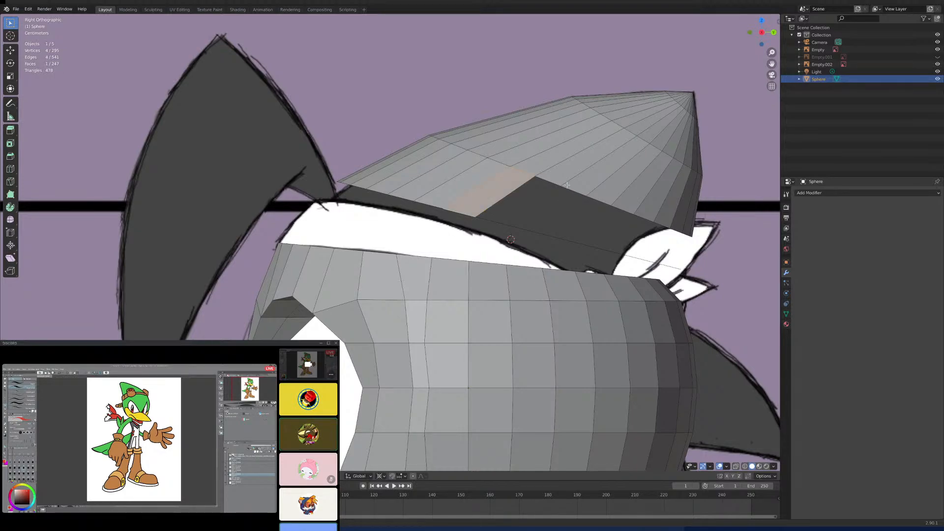
click(547, 183)
shift+click(491, 223)
key(f)
- Fill the ninth and tenth faces of the crown's lower band along the side
click(569, 192)
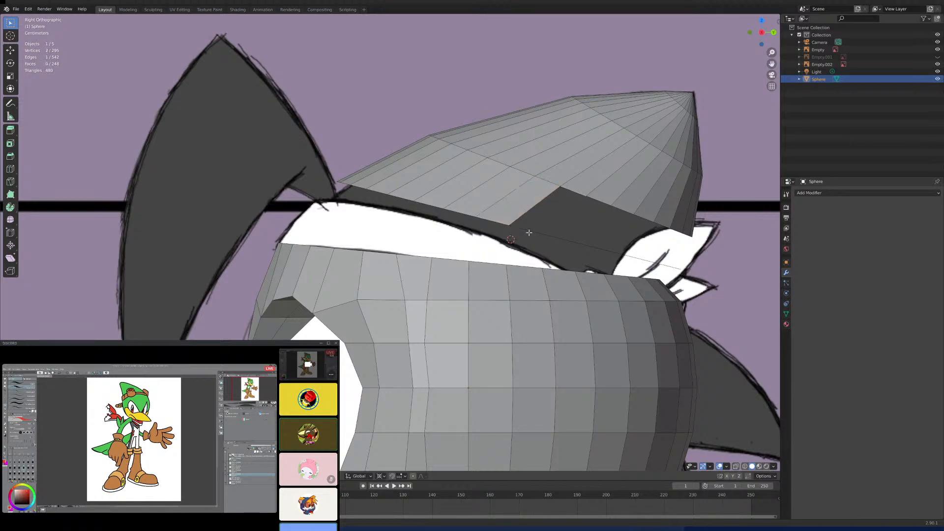
shift+click(565, 238)
key(f)
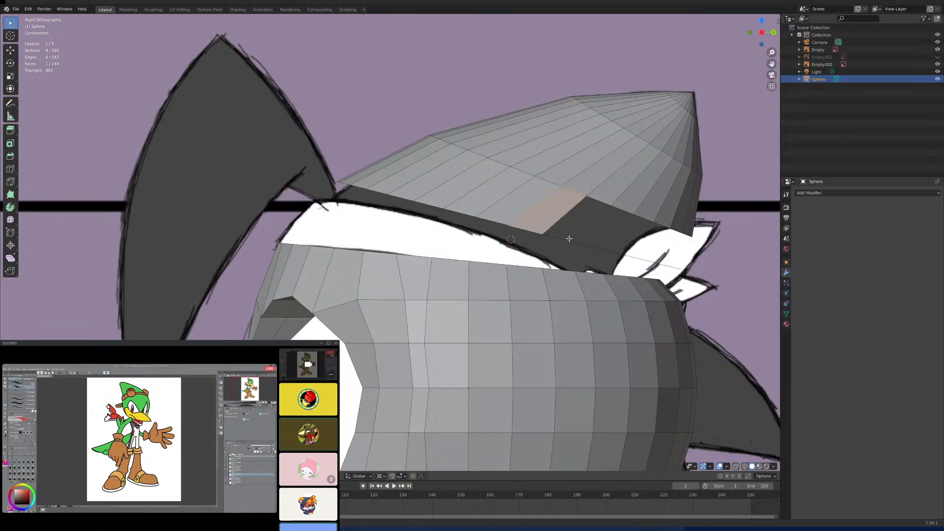
click(600, 203)
key(f)
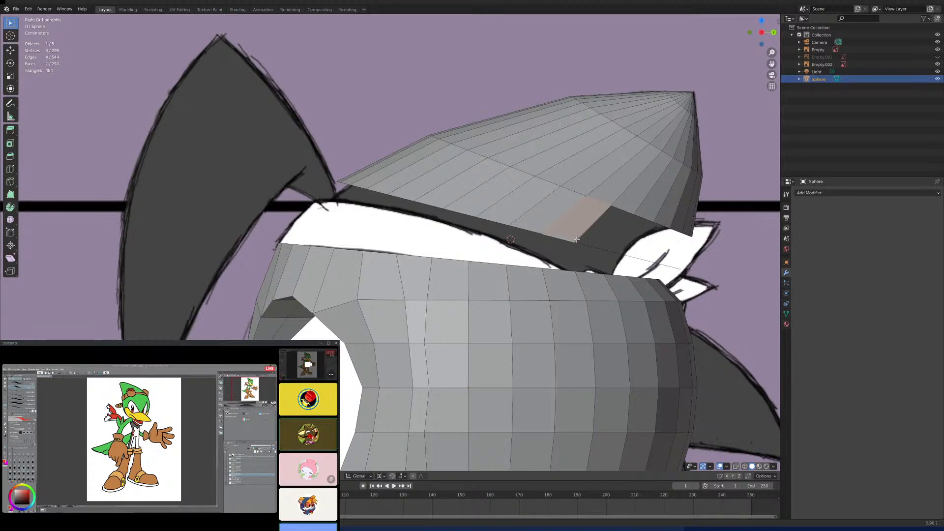
- Fill the eleventh and twelfth faces of the crown's lower band toward the rear
shift+middle_drag(573, 238, 554, 218)
scroll(553, 218, up, 3)
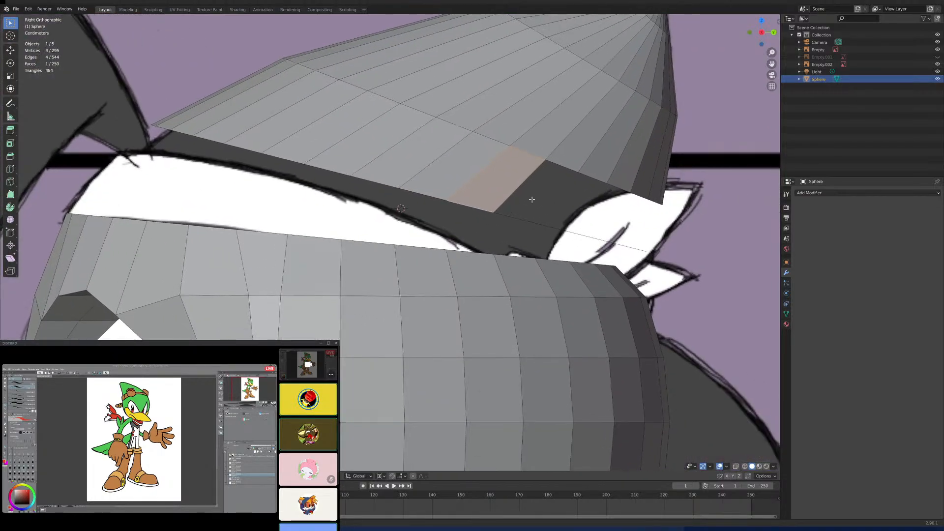
click(527, 212)
shift+click(556, 218)
key(f)
click(595, 178)
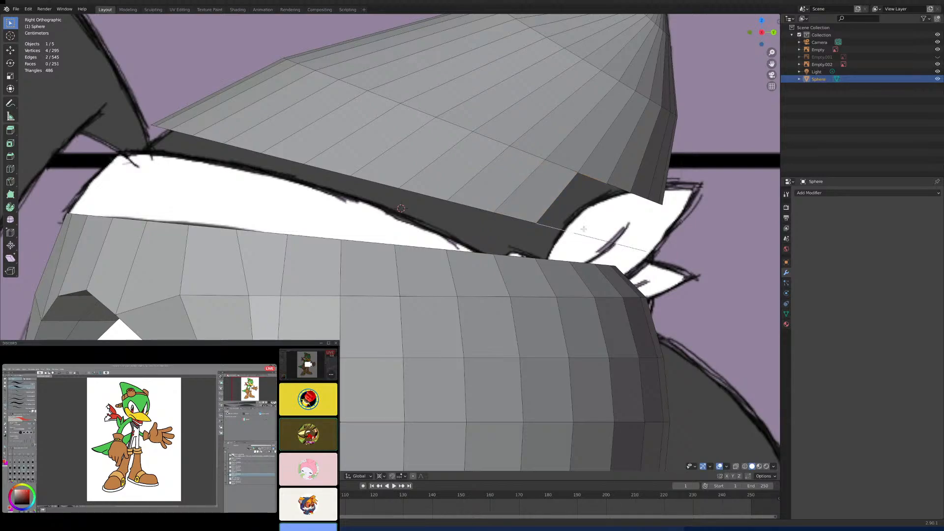
key(f)
- Fill the thirteenth and fourteenth faces of the crown's lower band near the rear
middle_drag(597, 231, 502, 248)
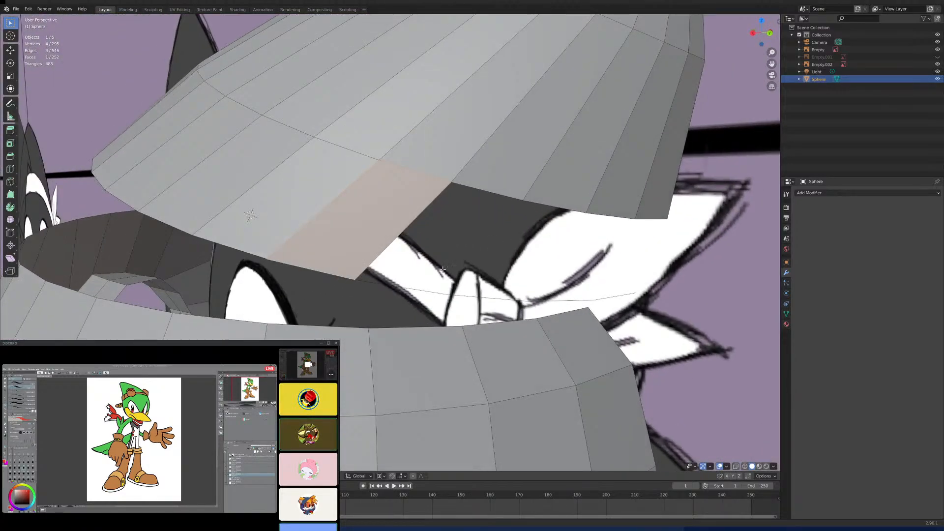
click(411, 289)
shift+click(493, 193)
key(f)
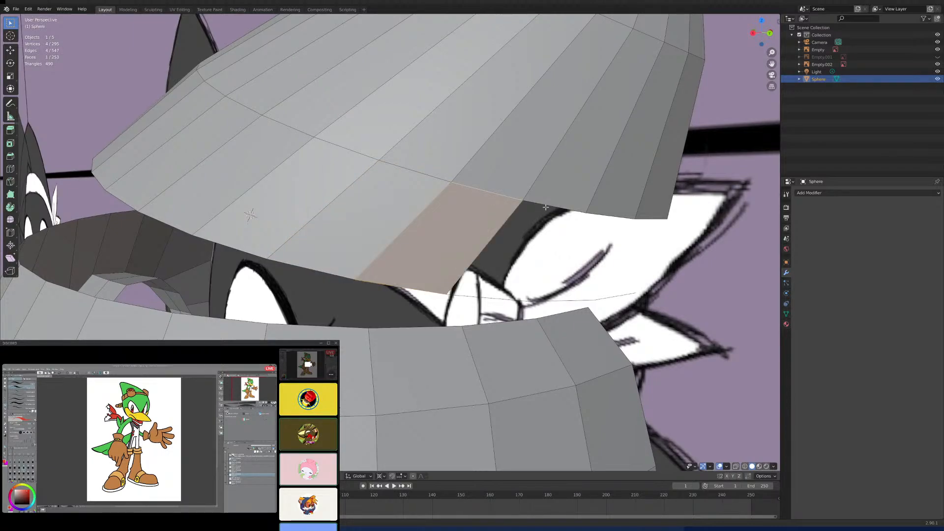
click(547, 206)
shift+click(487, 298)
key(f)
- Fill the fifteenth and sixteenth faces of the crown's lower band, closing it at the rear
middle_drag(555, 270, 581, 266)
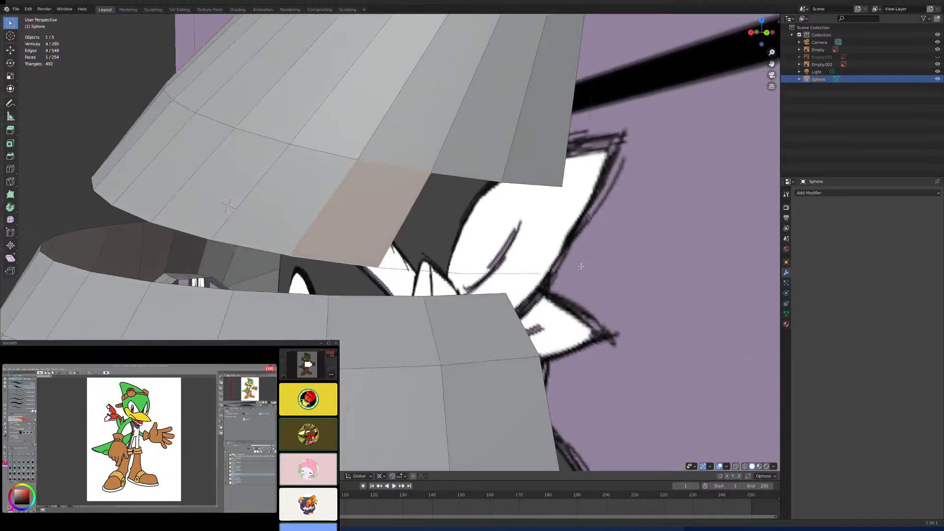
click(452, 177)
shift+click(429, 267)
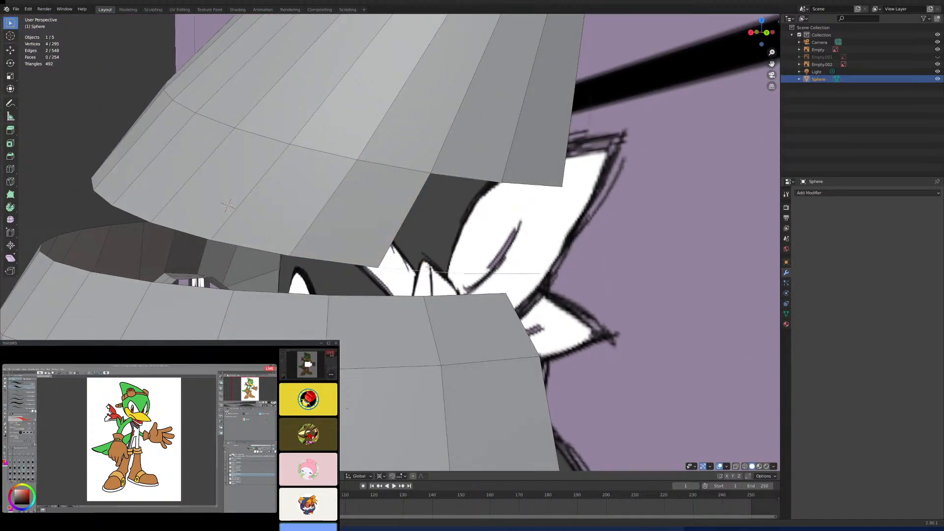
key(f)
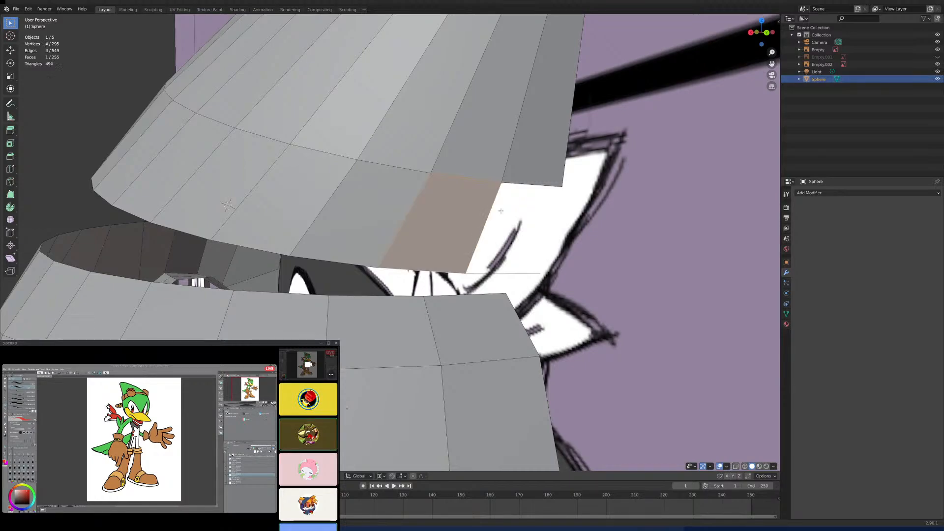
click(531, 185)
shift+click(512, 271)
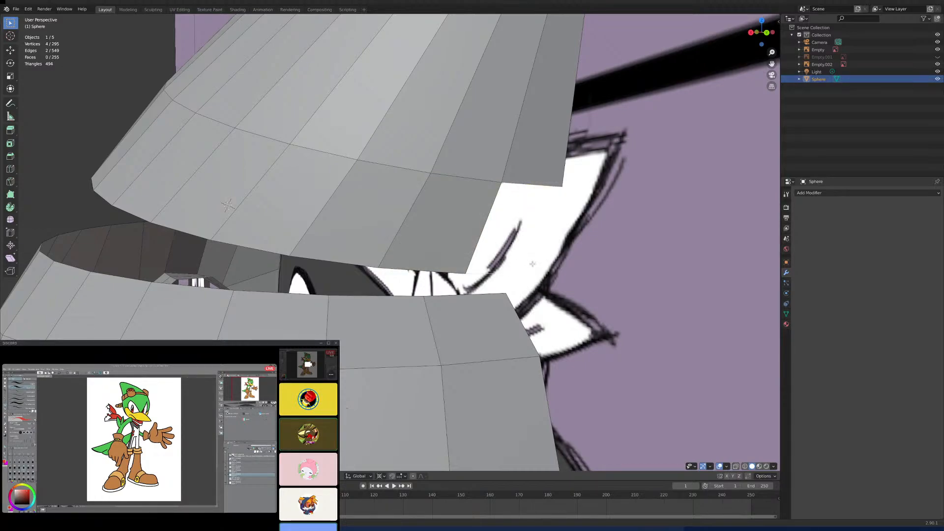
click(540, 186)
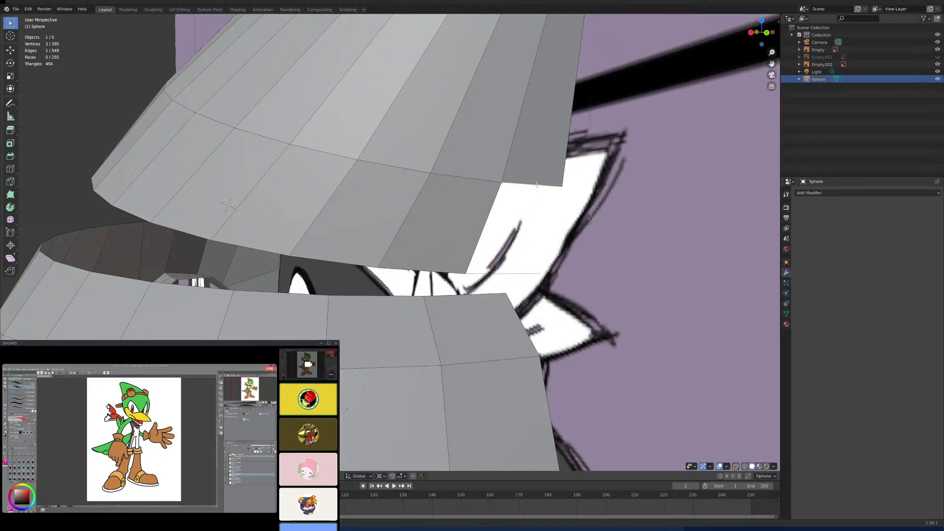
shift+click(515, 271)
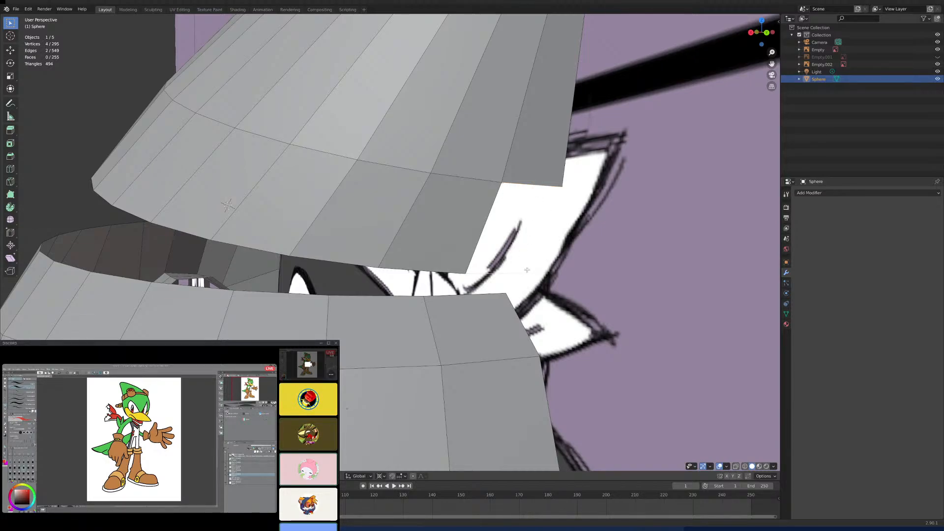
key(f)
- Switch to vertex selection and bridge the gap between the crown's lower rim and the head's upper rim with edges at the front
middle_drag(569, 255, 488, 245)
key(KP_3)
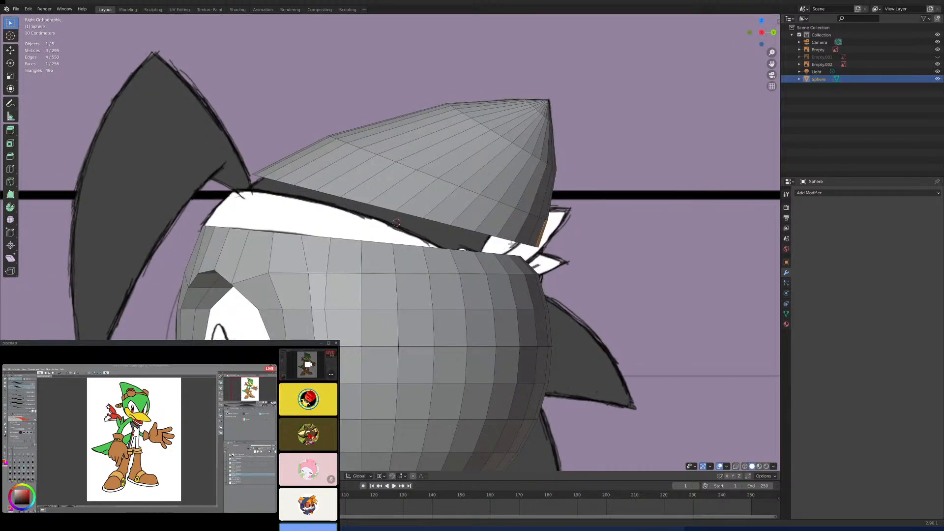
scroll(516, 252, up, 1)
scroll(438, 210, up, 1)
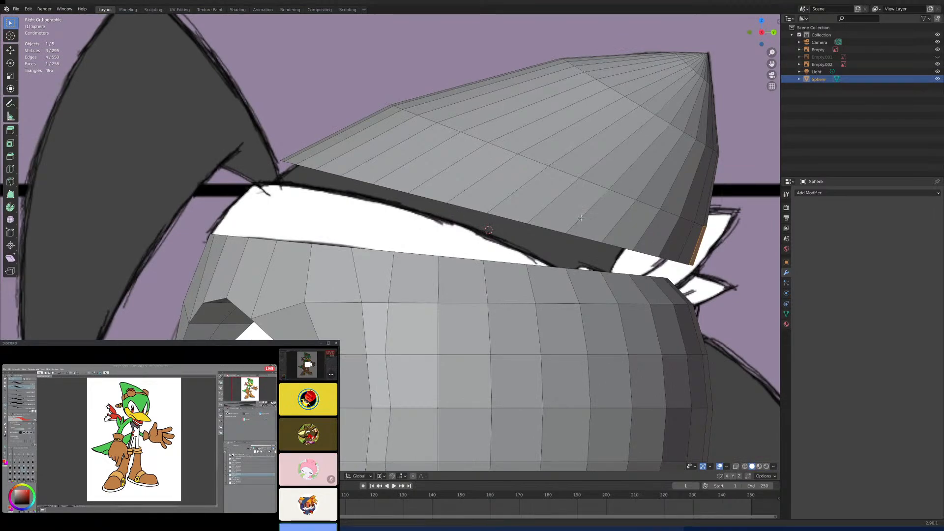
shift+middle_drag(319, 232, 423, 229)
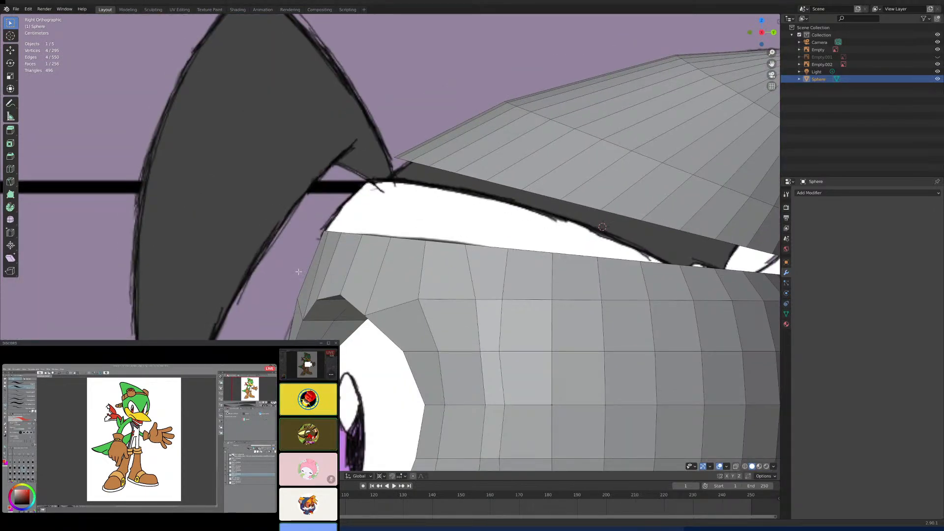
key(1)
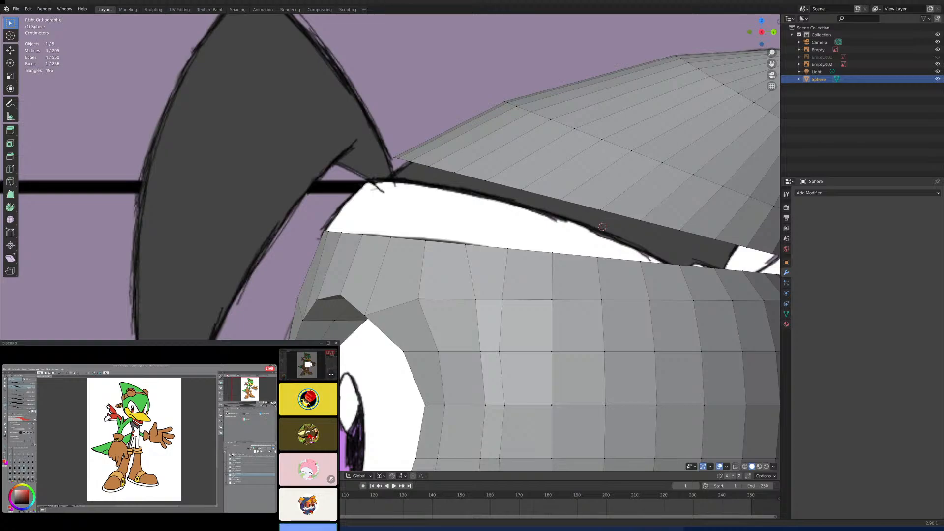
middle_drag(403, 184, 401, 280)
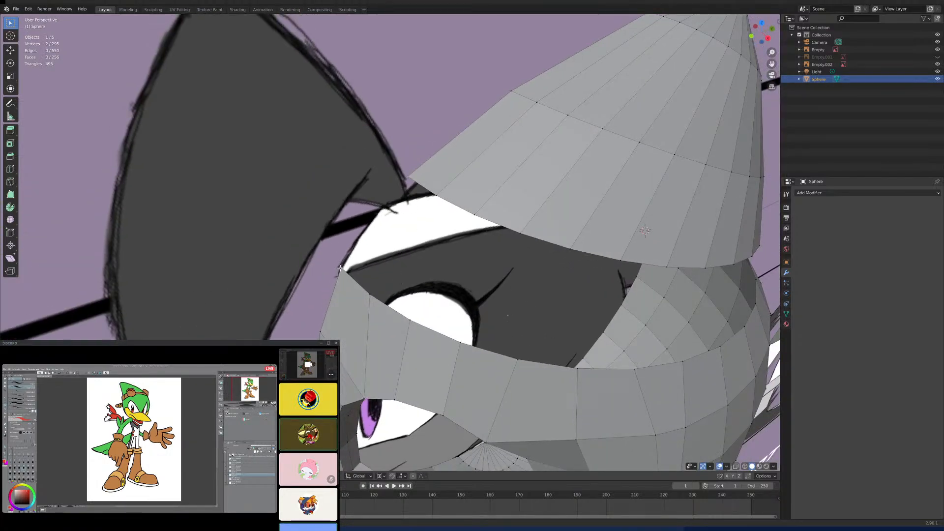
shift+click(389, 276)
key(f)
click(435, 199)
shift+click(431, 292)
key(f)
- Continue joining matching vertices of the crown's lower rim and the head's upper rim with edges above the eye
click(474, 216)
key(j)
click(521, 234)
shift+click(518, 324)
click(572, 251)
shift+click(519, 355)
key(f)
- Connect the next vertex pairs between the crown and the head with edges behind the eye
middle_drag(622, 353, 601, 322)
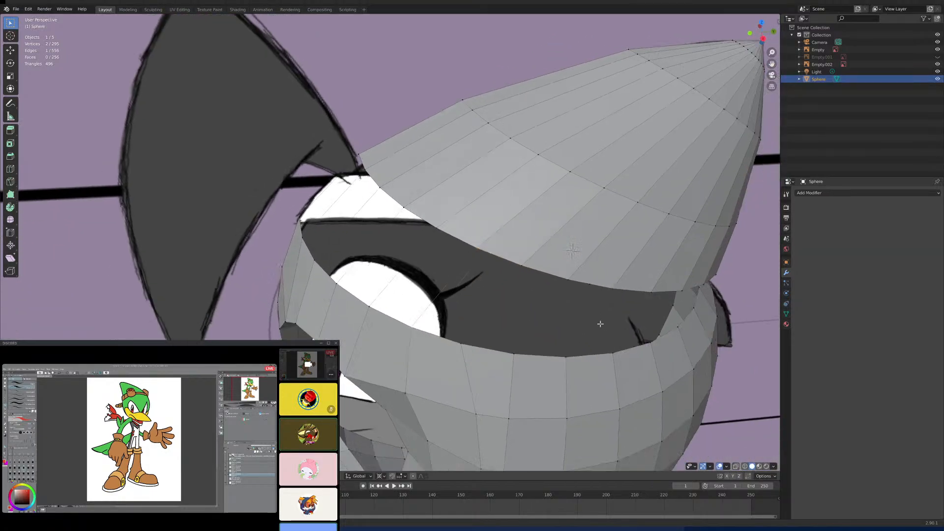
click(522, 266)
shift+click(462, 342)
key(f)
click(569, 277)
click(613, 290)
mouse_move(618, 311)
middle_down()
mouse_move(599, 297)
mouse_move(601, 305)
middle_up()
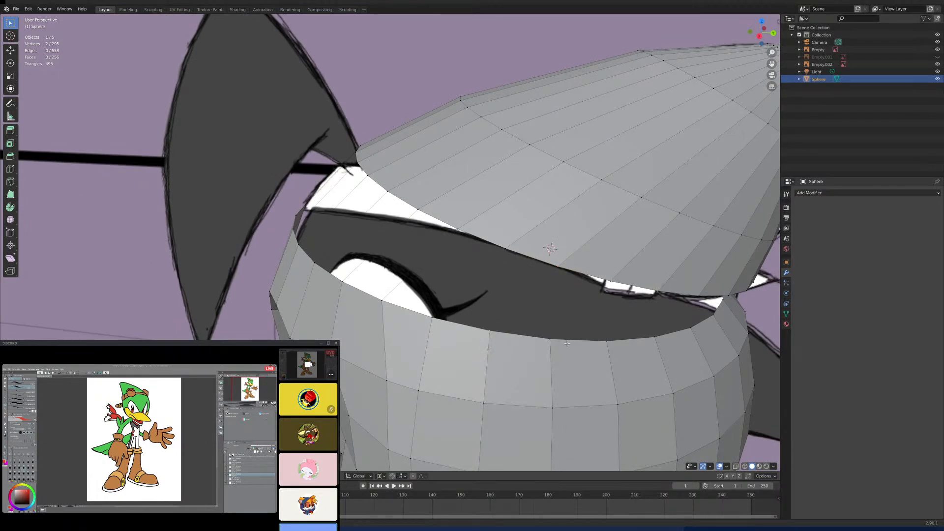
key(f)
- Add two more connecting edges between the crown's lower rim and the head's upper rim along the side
click(551, 339)
middle_drag(551, 339, 588, 364)
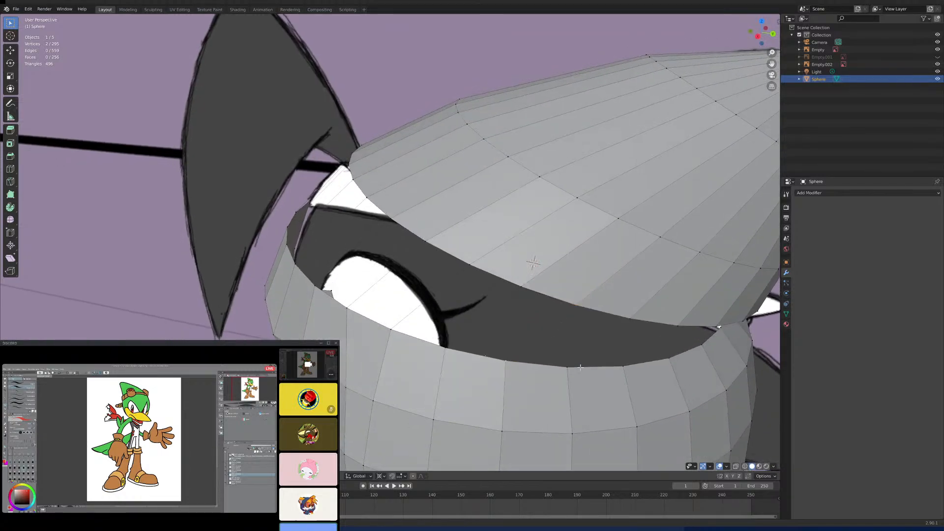
key(f)
shift+click(567, 365)
key(f)
- Join the next crown and head vertices toward the rear with an edge, checking the alignment in right orthographic view
middle_drag(612, 355, 607, 351)
click(637, 322)
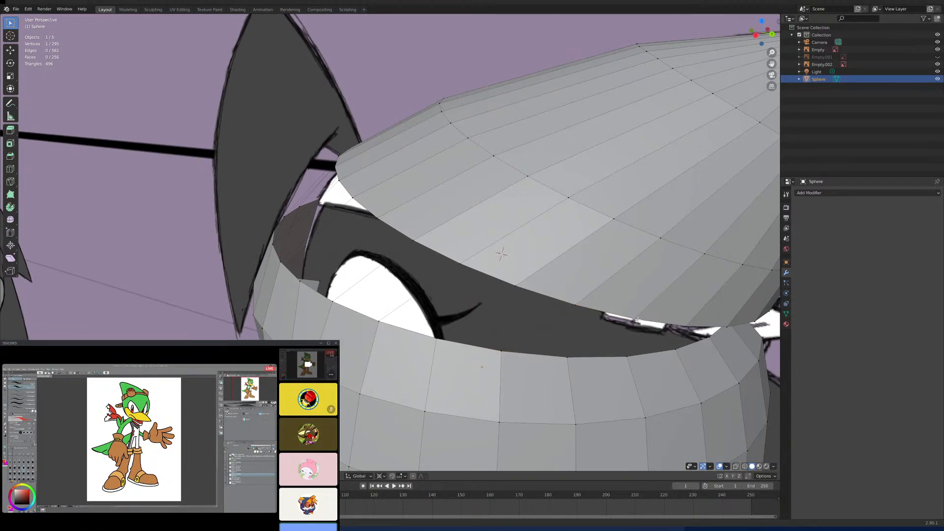
shift+click(570, 356)
key(KP_3)
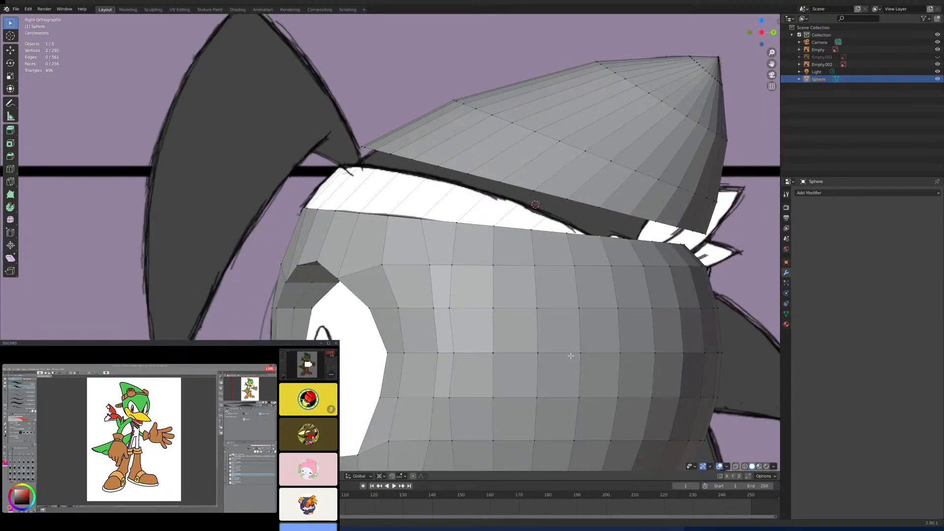
shift+middle_drag(614, 330, 551, 346)
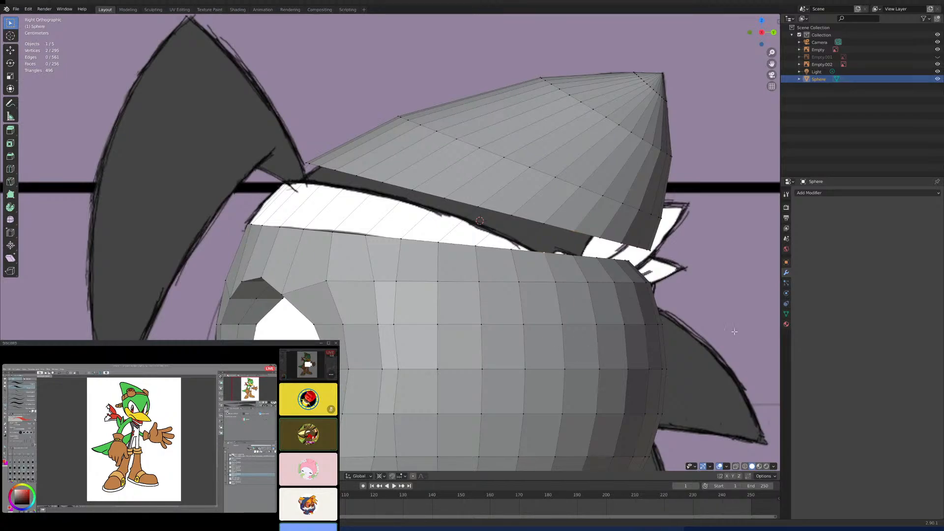
key(f)
- Select the edge loop directly above the crown's lower band and scale it slightly to adjust the crown's outline
scroll(607, 265, up, 2)
shift+middle_drag(607, 268, 578, 272)
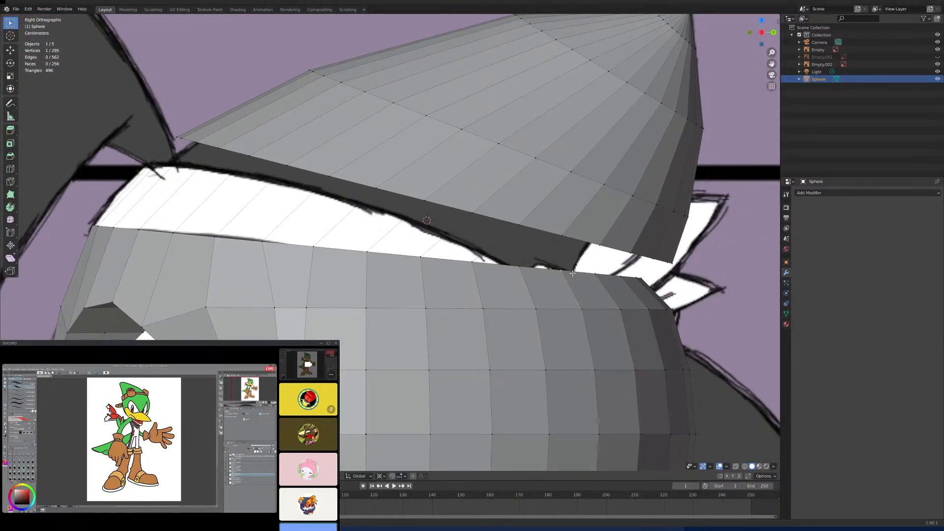
scroll(598, 278, down, 5)
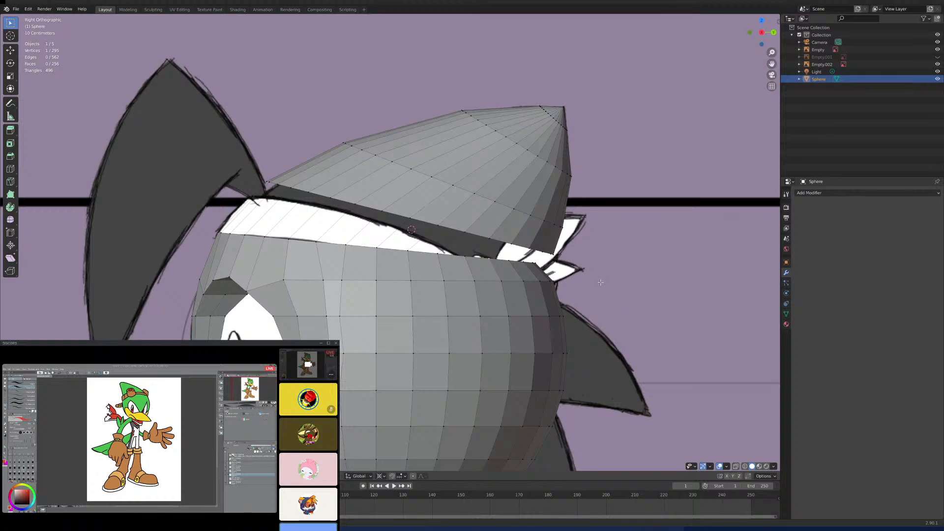
scroll(602, 282, down, 5)
scroll(504, 257, up, 3)
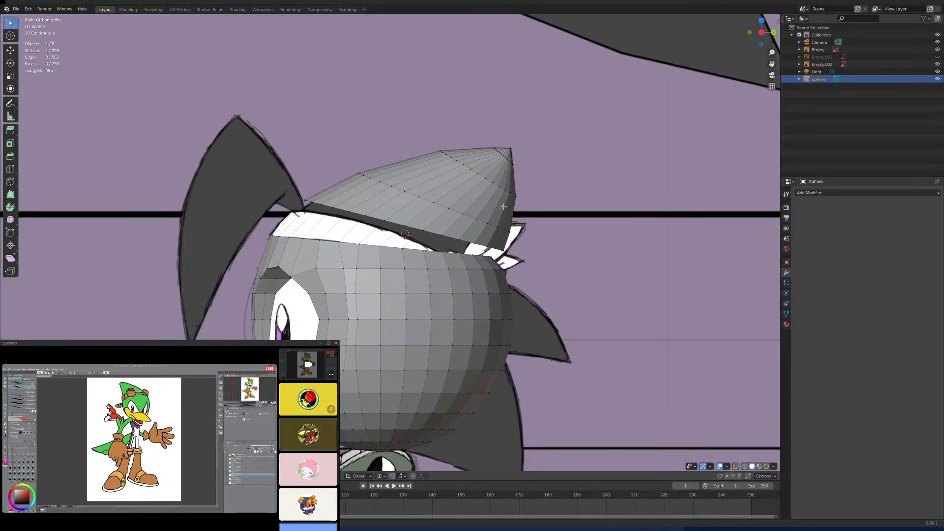
alt+click(449, 210)
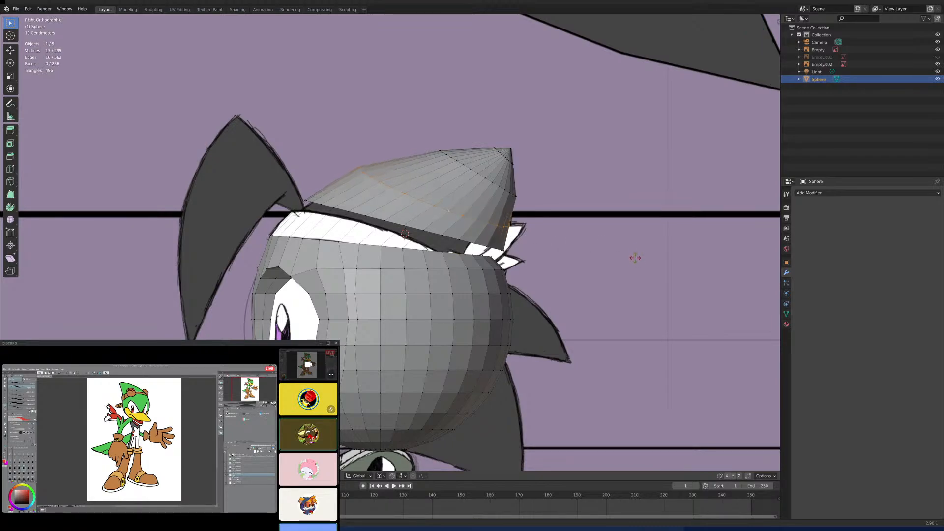
key(s)
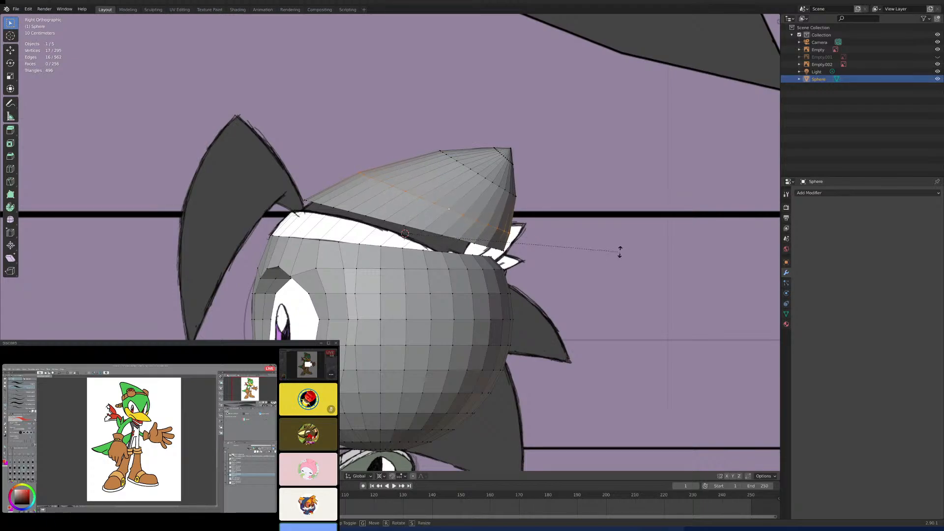
click(619, 252)
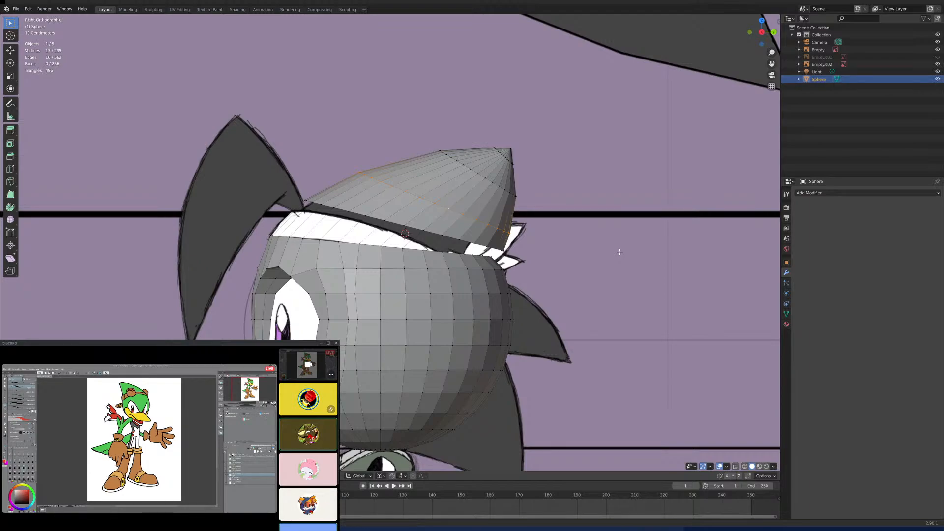
- Connect the next two vertex pairs between the crown's lower rim and the head's upper rim with edges toward the rear
scroll(569, 318, up, 4)
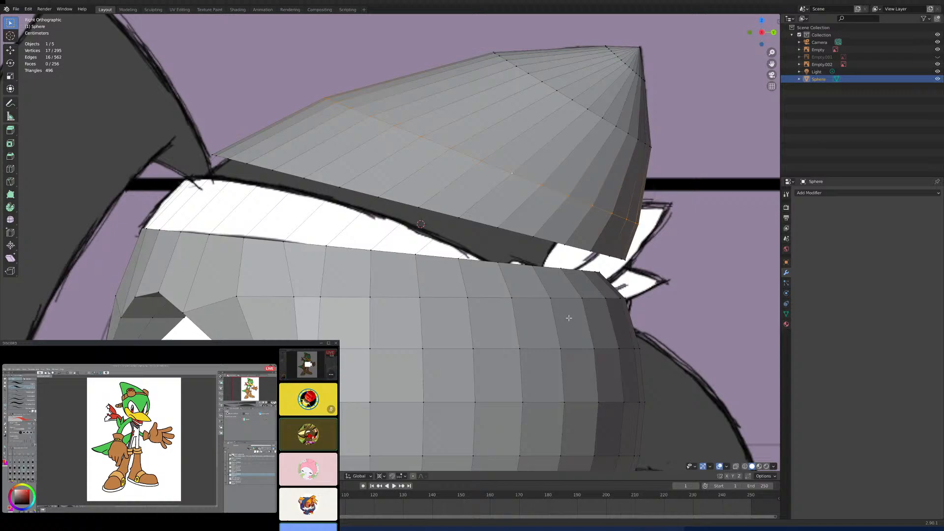
click(532, 266)
scroll(569, 264, up, 2)
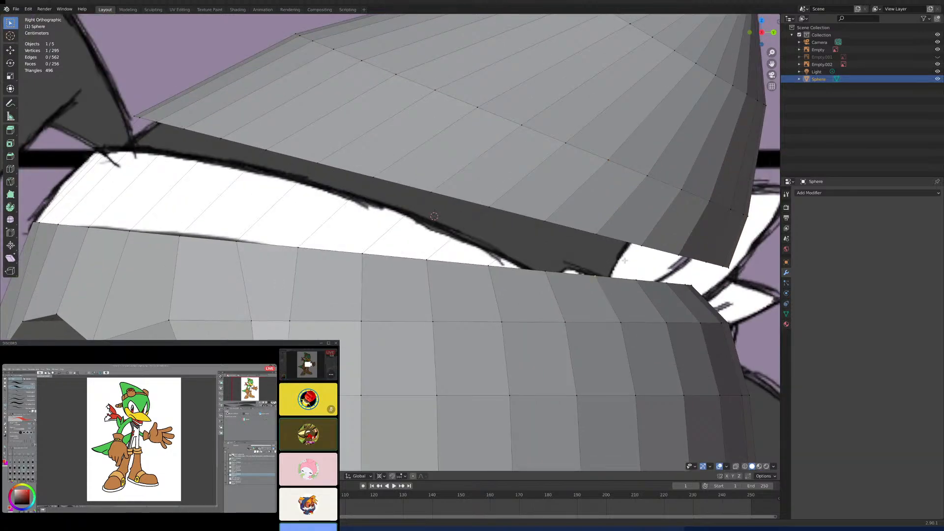
shift+click(640, 245)
scroll(654, 295, up, 2)
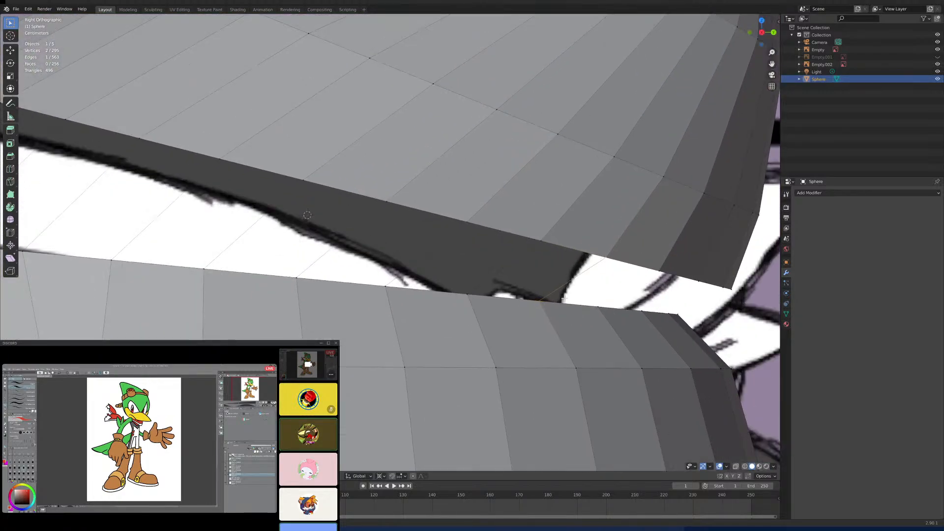
click(600, 306)
shift+click(662, 275)
key(f)
middle_drag(662, 276, 517, 327)
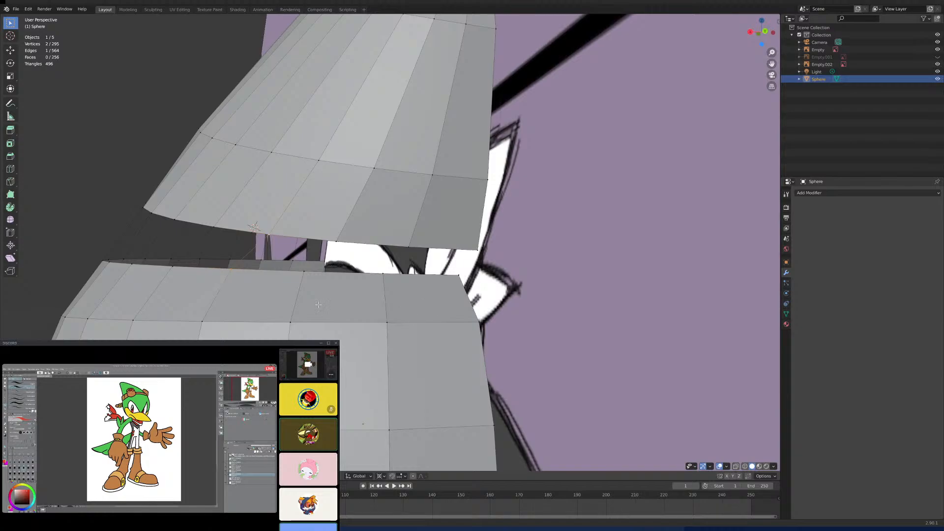
- Join the last three vertex pairs at the back of the crown and head with edges
shift+click(361, 284)
key(f)
key(f)
click(461, 272)
shift+click(475, 254)
key(f)
key(KP_3)
scroll(487, 268, down, 4)
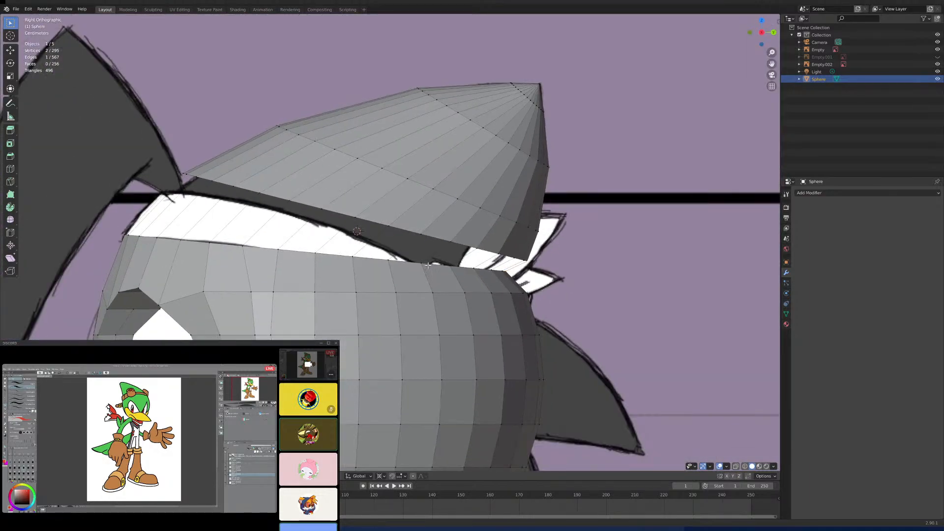
- Make the mesh see-through, select the rear vertices of the head's upper rim and shift them backward along Y
shift+middle_drag(498, 274, 472, 279)
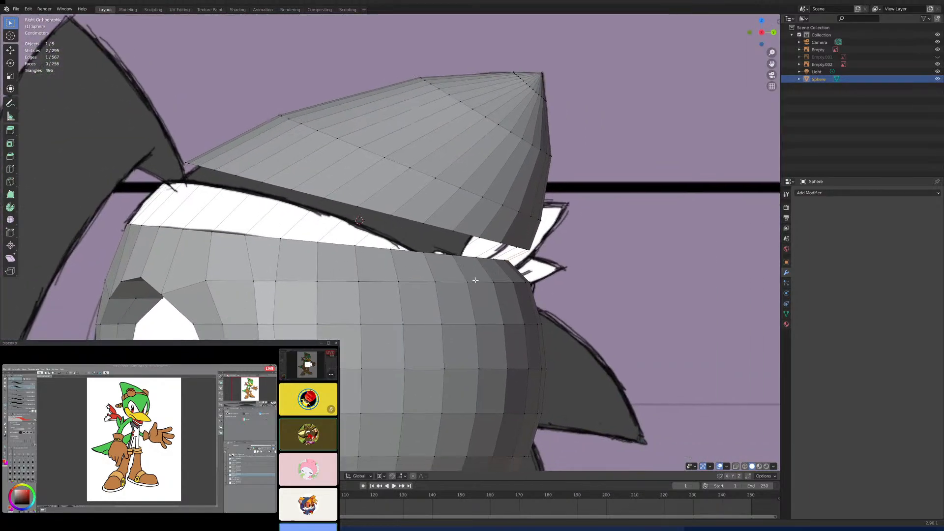
scroll(549, 333, up, 4)
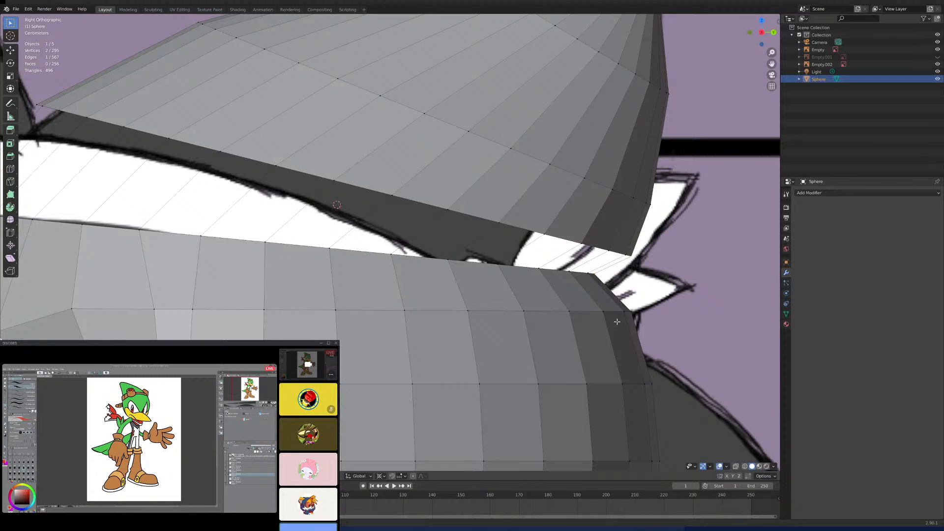
scroll(609, 326, up, 3)
shift+middle_drag(644, 348, 522, 345)
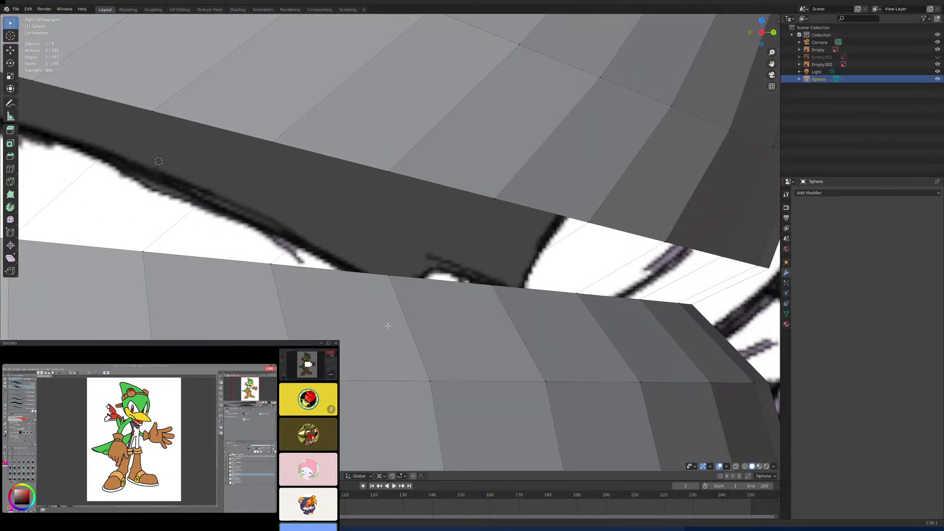
shift+click(389, 276)
click(735, 466)
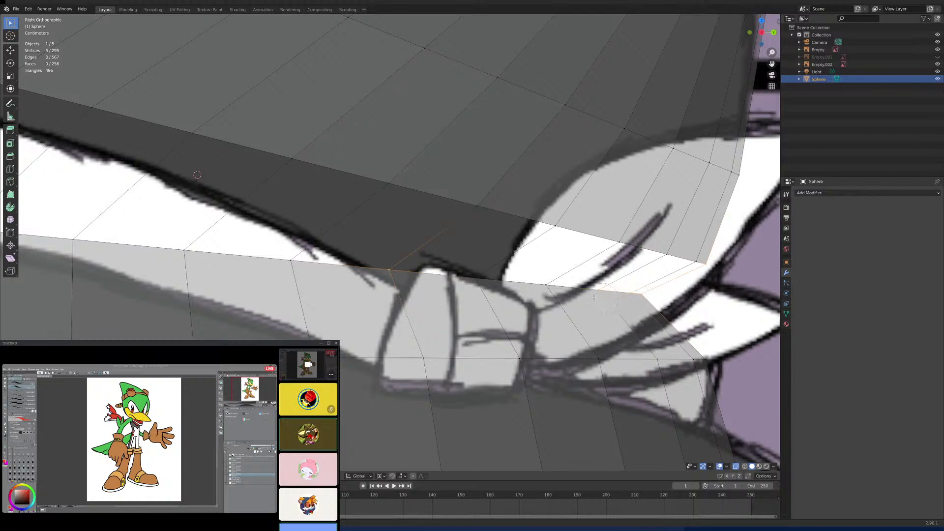
ctrl+click(503, 286)
click(478, 279)
right_click(422, 276)
scroll(657, 301, down, 2)
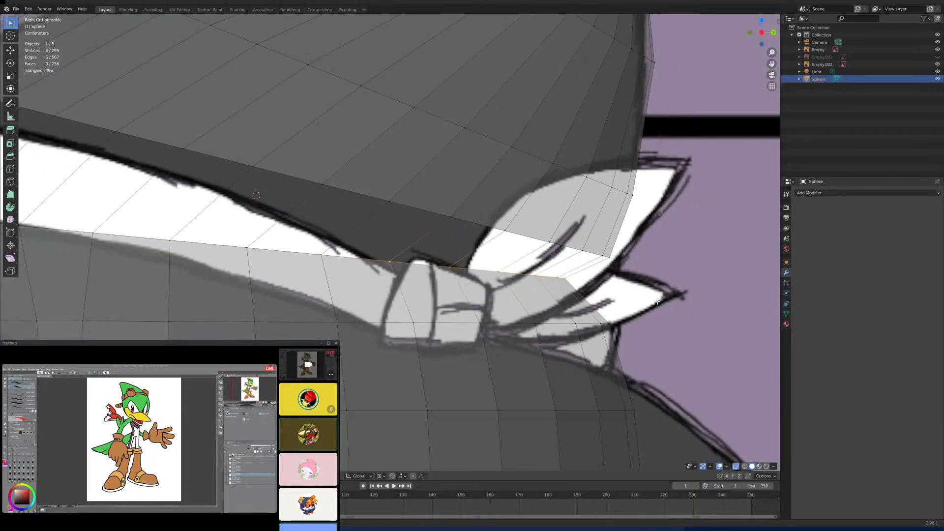
key(g)
key(y)
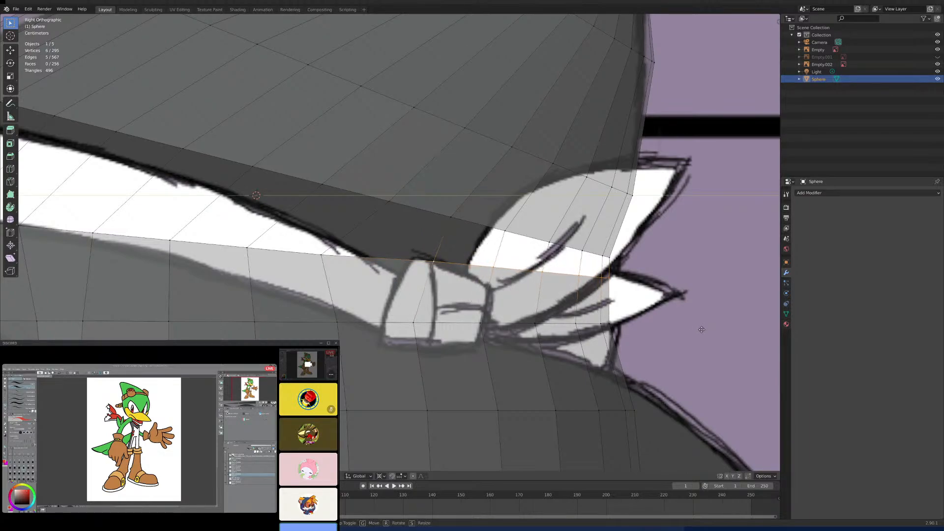
click(699, 330)
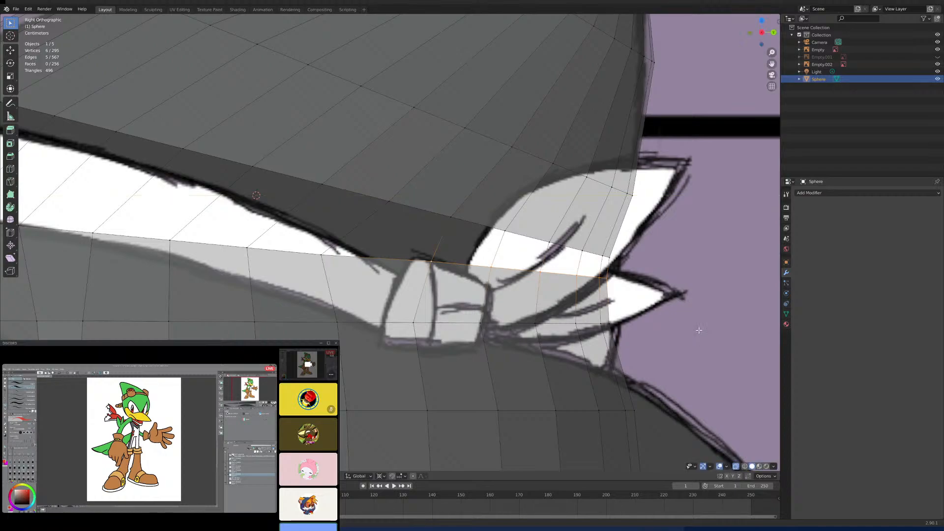
- Lower the selected rear rim vertices along Z toward the headband knot in the reference
key(g)
key(z)
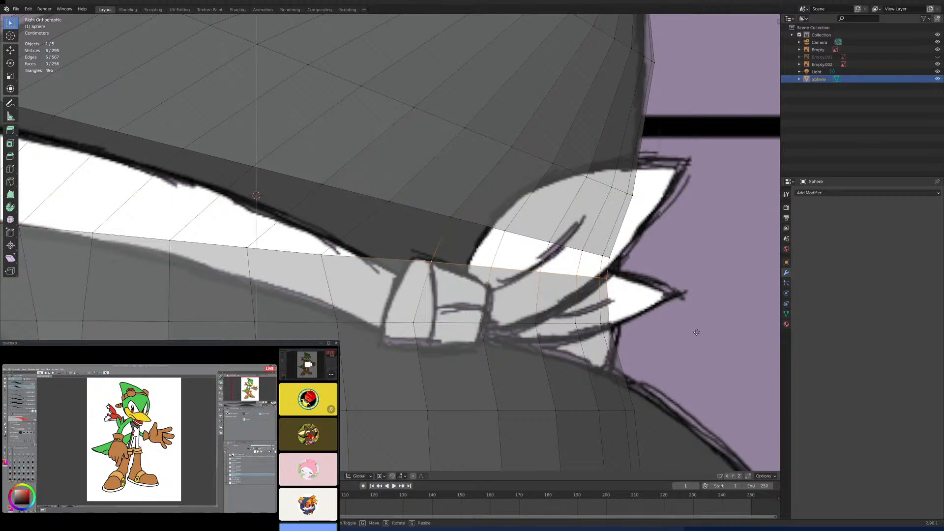
click(690, 348)
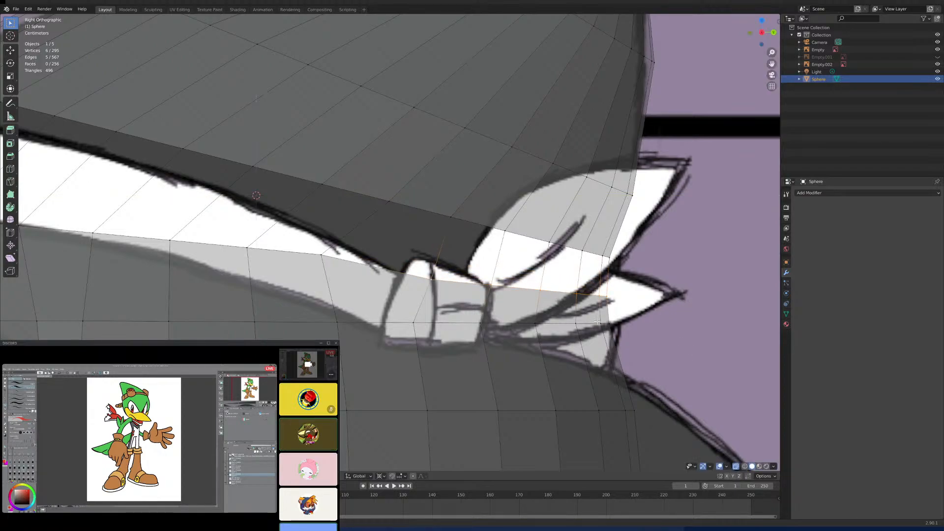
- Move the rim vertex just ahead of the shifted group backward and down so the head's upper rim flows evenly
click(319, 251)
key(g)
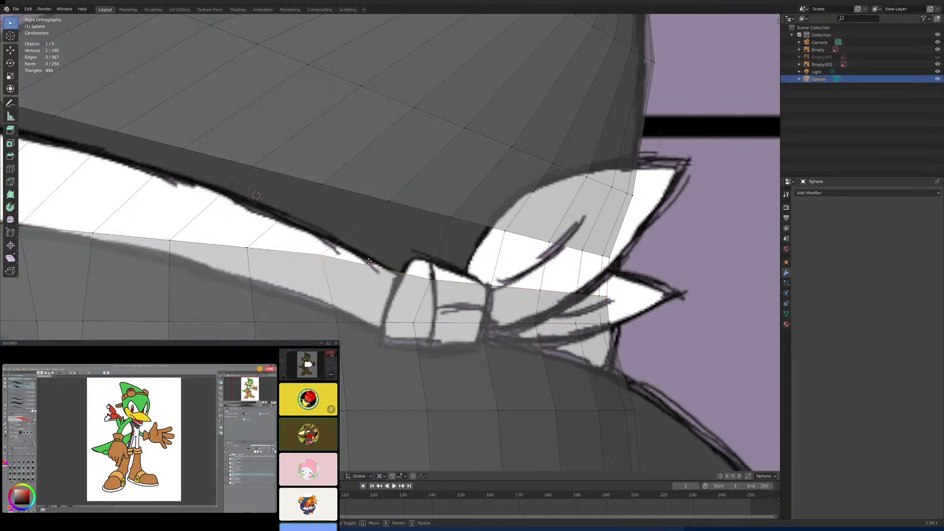
key(y)
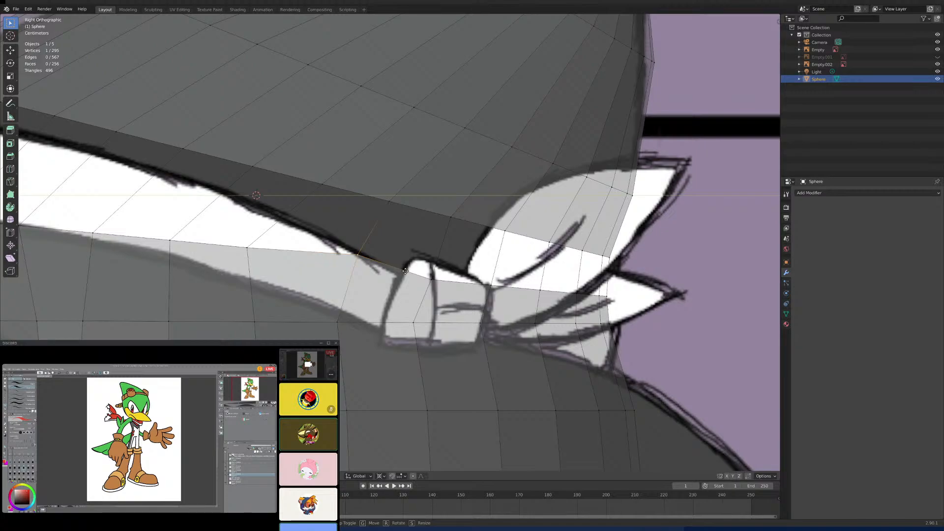
key(z)
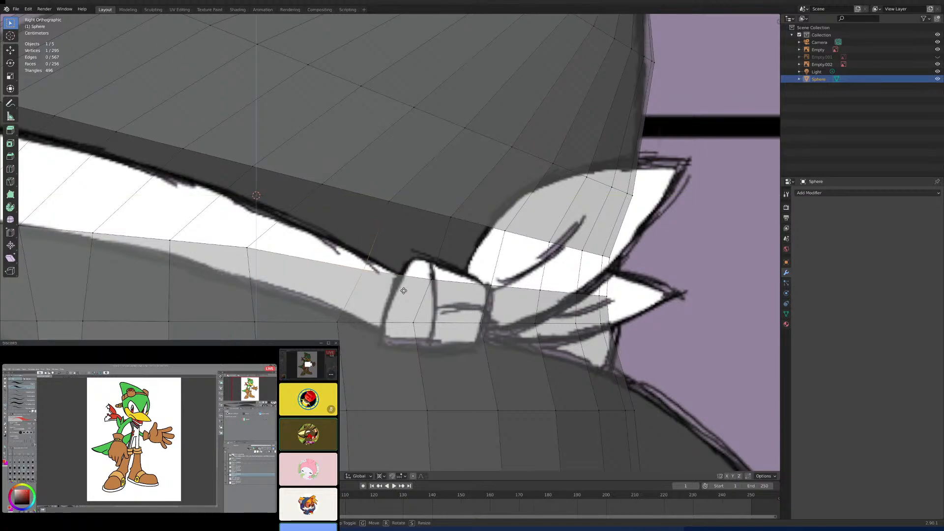
click(403, 290)
scroll(451, 282, down, 5)
shift+middle_drag(452, 282, 459, 285)
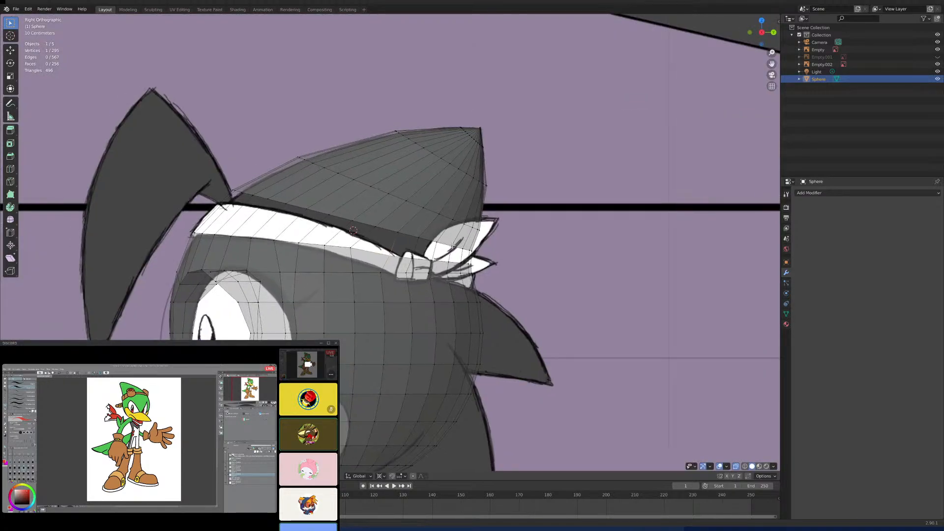
- Compare the headband area in the front view and fill the frontmost gap between crown and head with a face
scroll(453, 246, up, 3)
shift+middle_drag(435, 207, 485, 262)
shift+middle_drag(235, 299, 398, 237)
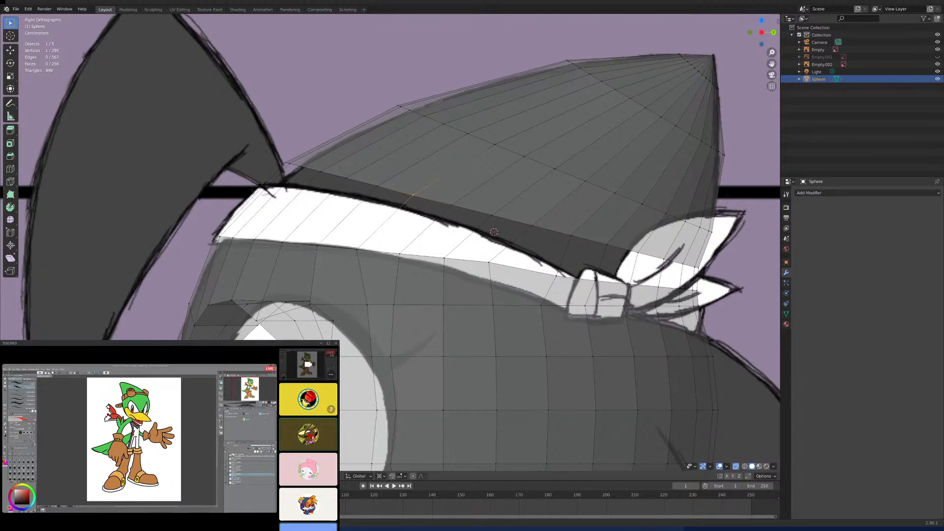
key(alt+a)
middle_drag(278, 245, 319, 272)
key(KP_1)
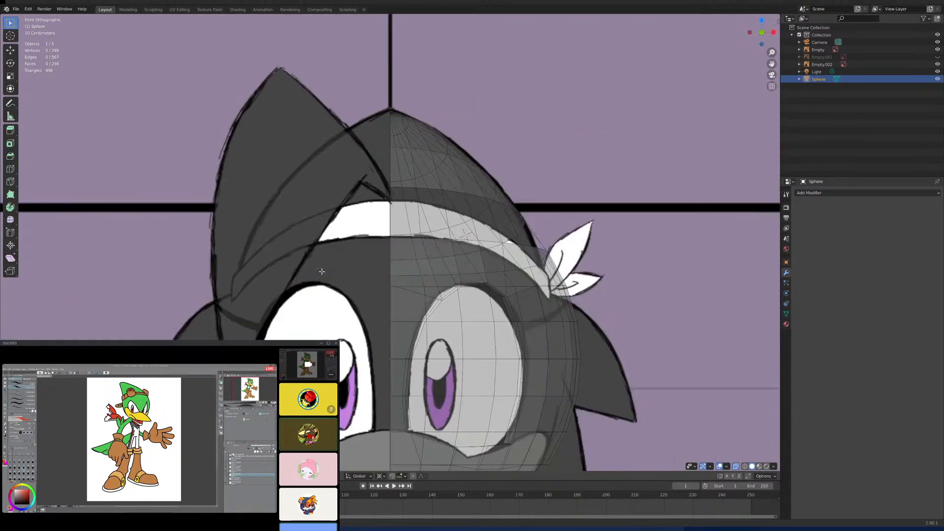
scroll(416, 278, up, 3)
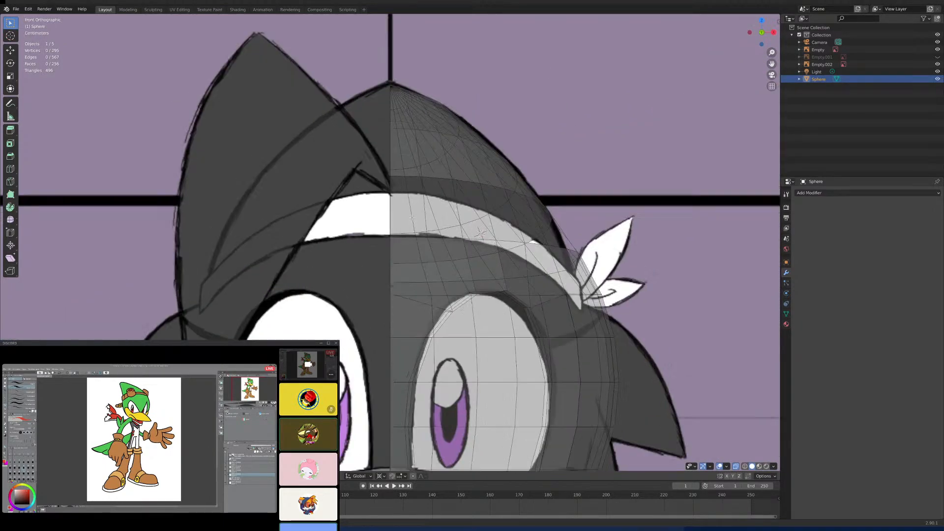
middle_drag(434, 226, 315, 266)
click(303, 270)
shift+click(379, 265)
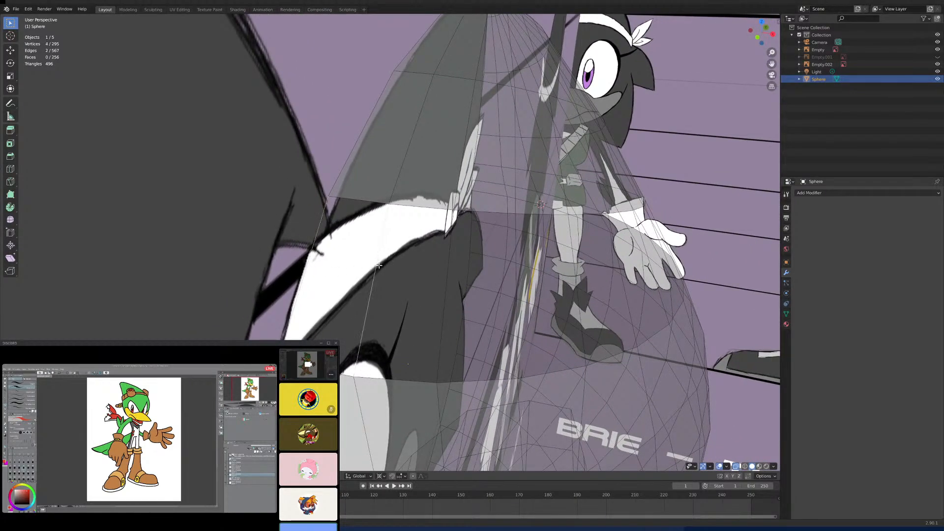
key(f)
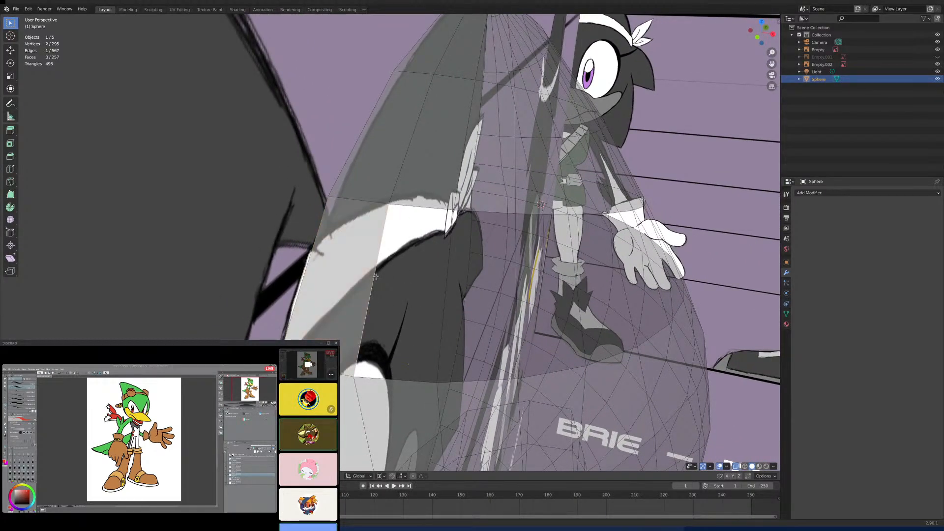
- Return to solid, non-see-through display and fill the next two gaps behind the front face
click(736, 466)
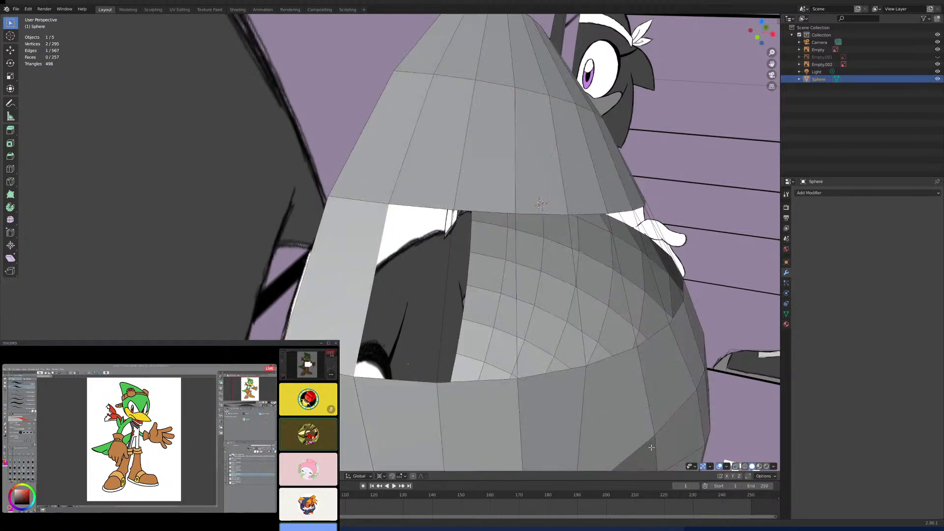
shift+click(444, 307)
key(f)
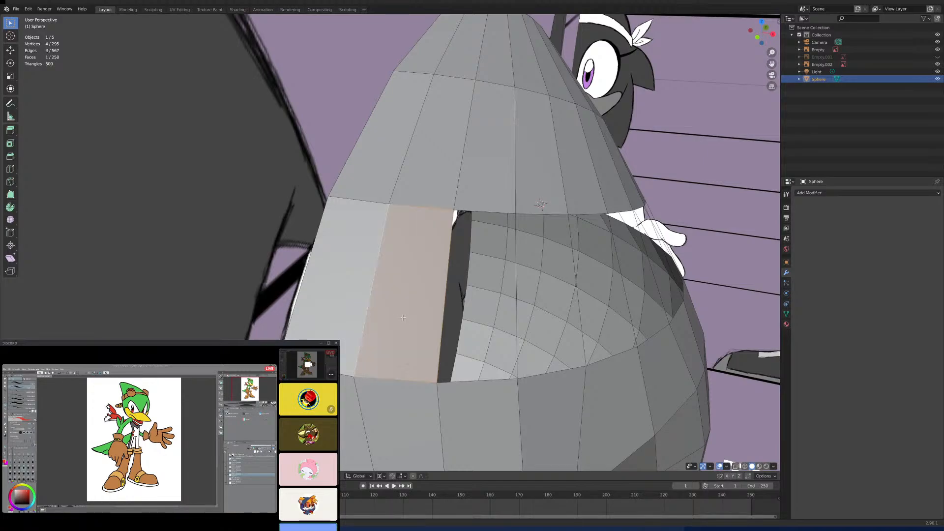
click(516, 323)
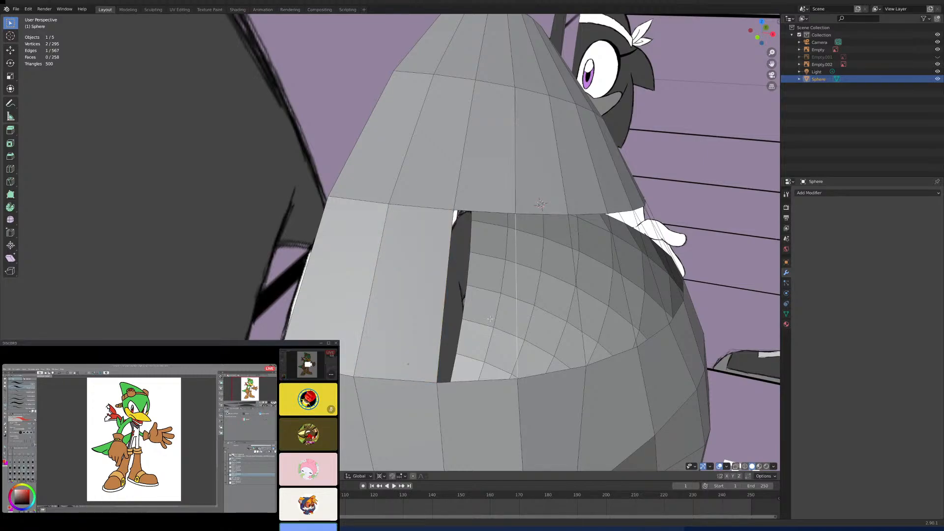
shift+click(444, 302)
key(f)
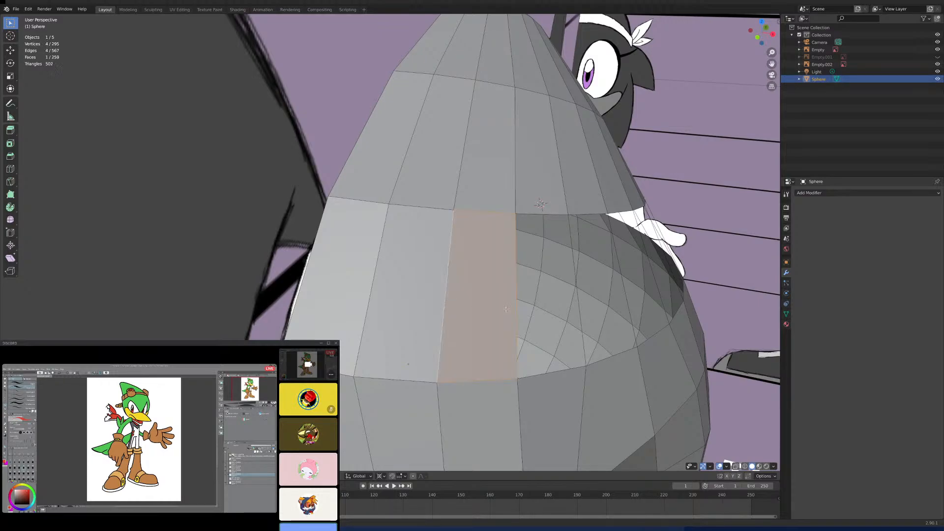
- Add two more faces between neighbouring connecting edges, continuing the headband strip around the front side
middle_drag(445, 302, 537, 313)
click(539, 312)
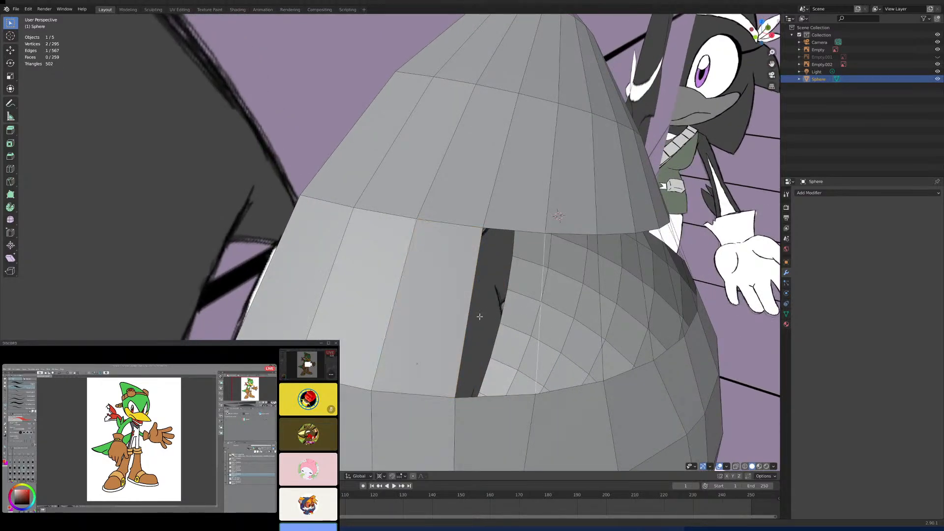
shift+click(467, 313)
key(f)
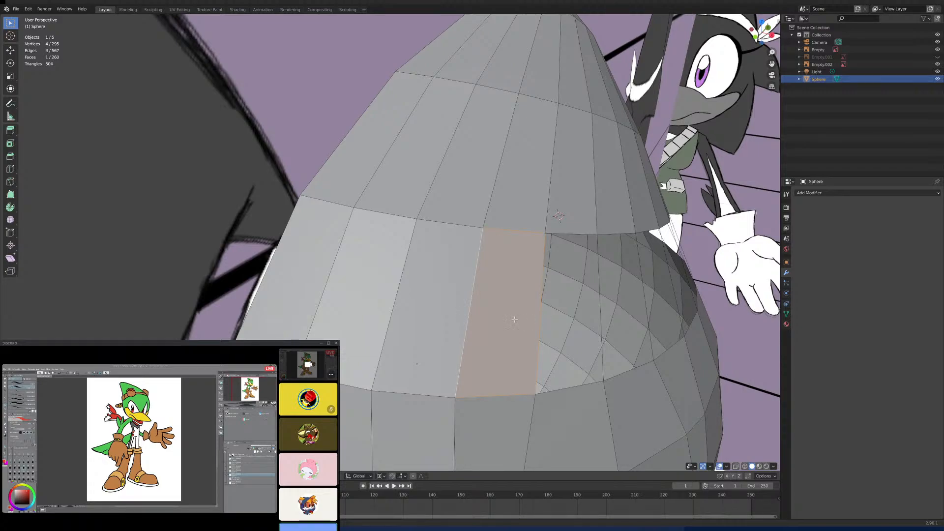
middle_drag(477, 324, 521, 327)
click(543, 337)
shift+click(489, 329)
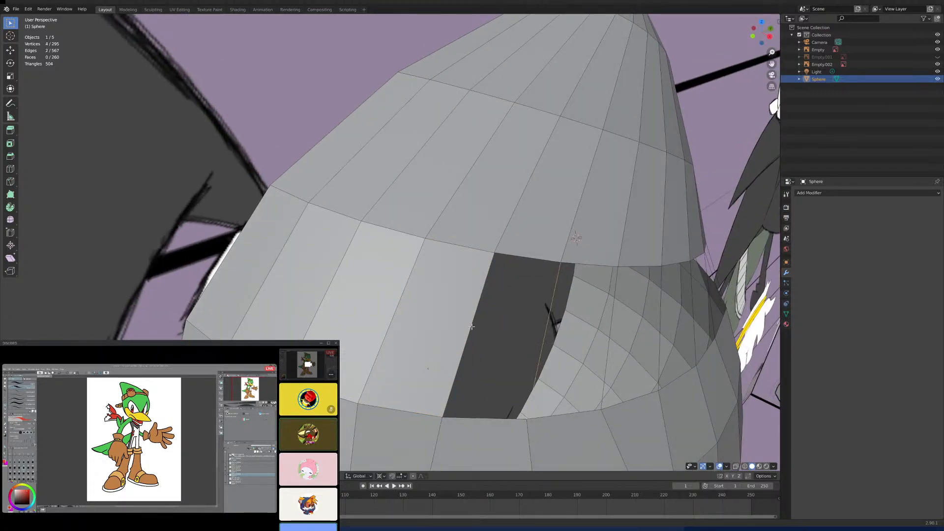
key(f)
- Fill the following two gaps between the crown and the head with faces along the side
middle_drag(568, 334, 550, 344)
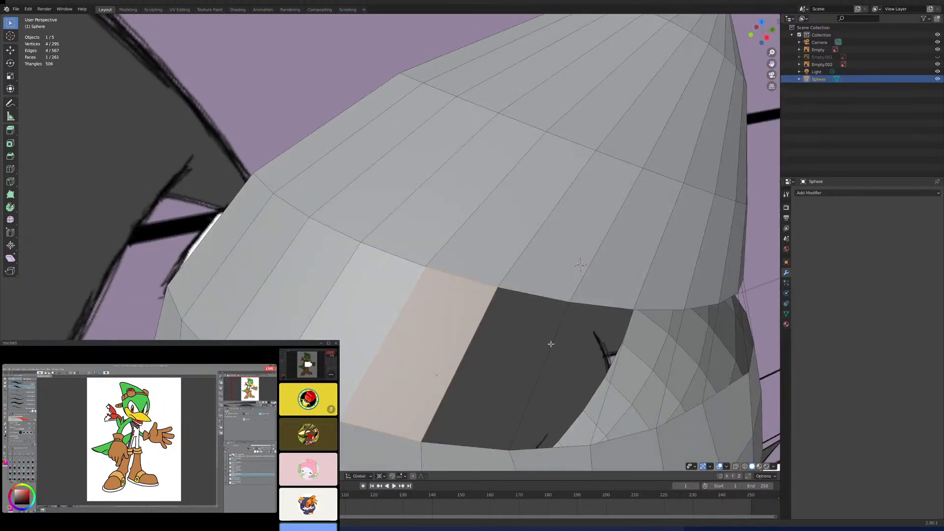
click(550, 344)
shift+click(477, 337)
key(f)
mouse_move(505, 337)
middle_down()
mouse_move(524, 356)
mouse_move(511, 327)
middle_up()
click(524, 336)
shift+click(441, 318)
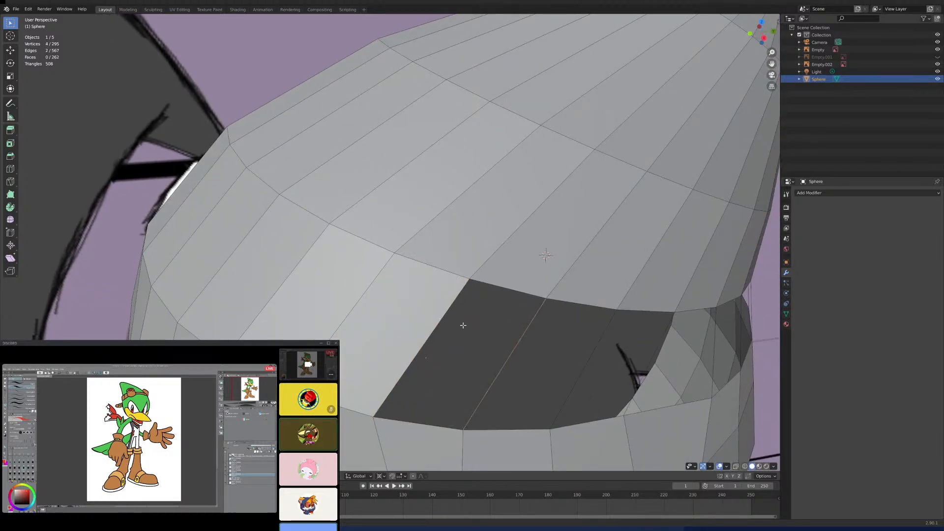
key(f)
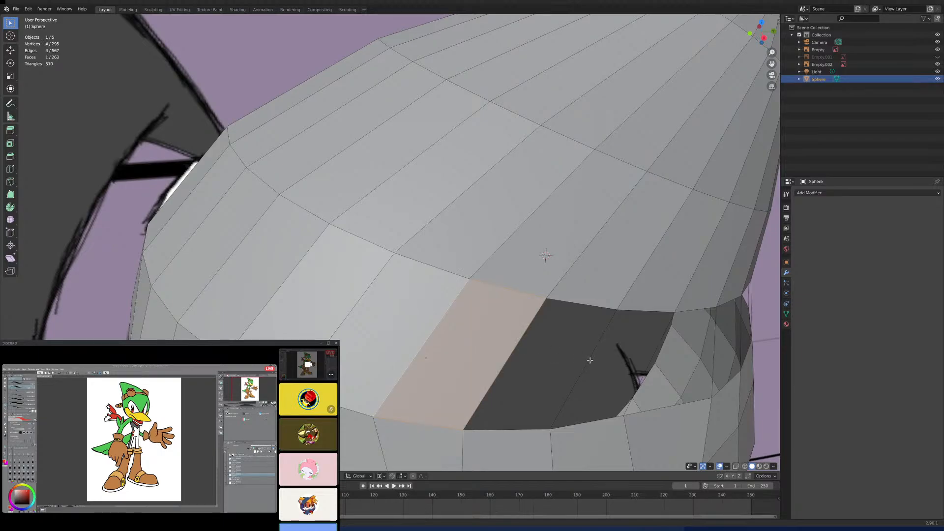
- Extend the headband strip toward the rear by filling two further gaps between connecting edges
click(587, 362)
shift+click(513, 346)
key(f)
middle_drag(537, 357, 552, 352)
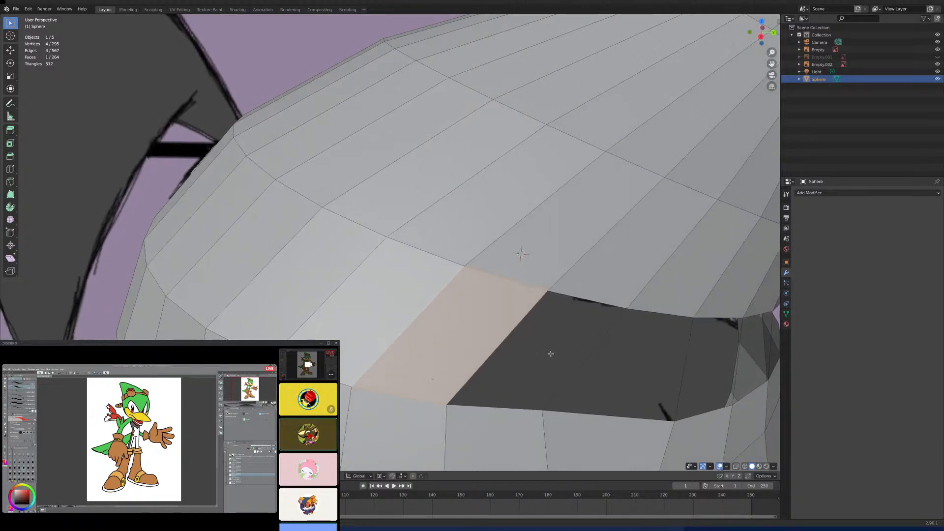
click(587, 354)
shift+click(502, 328)
key(f)
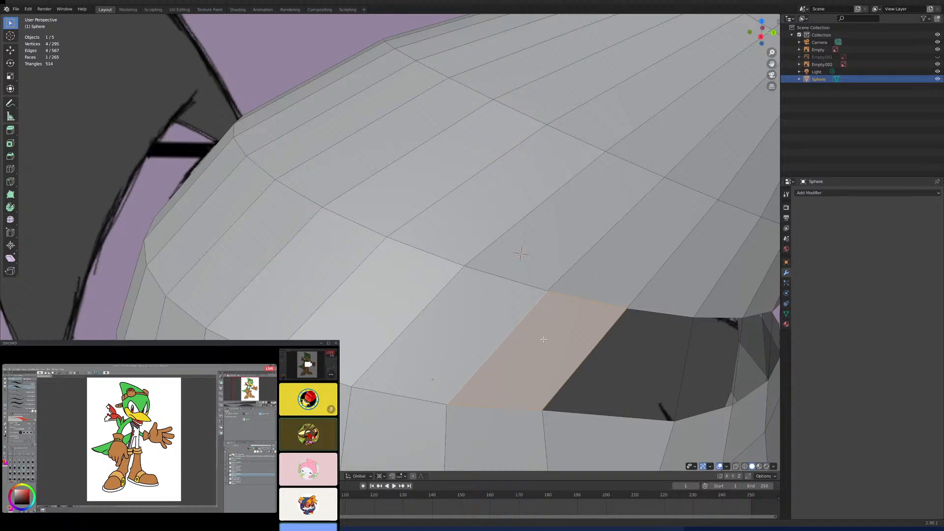
- Fill the next two open gaps in the headband strip between the crown and the head, working toward the rear
scroll(543, 339, down, 5)
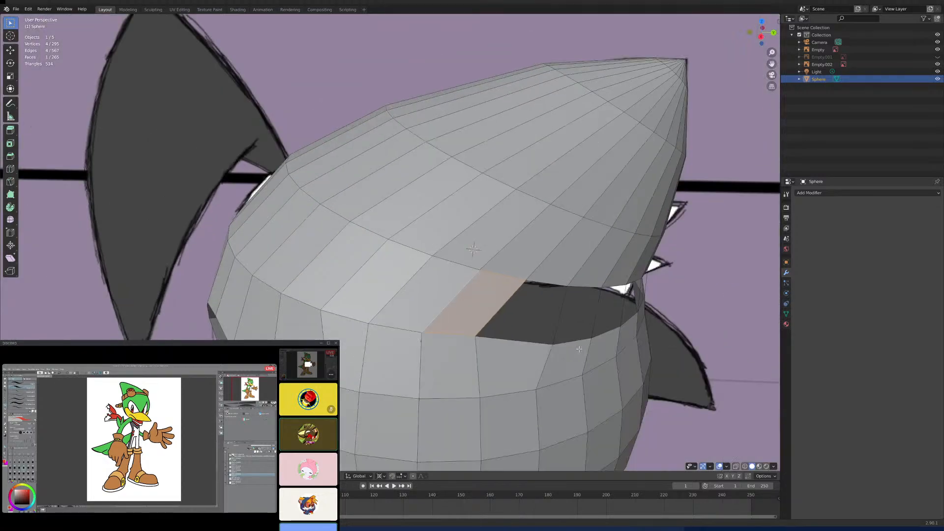
scroll(499, 323, up, 6)
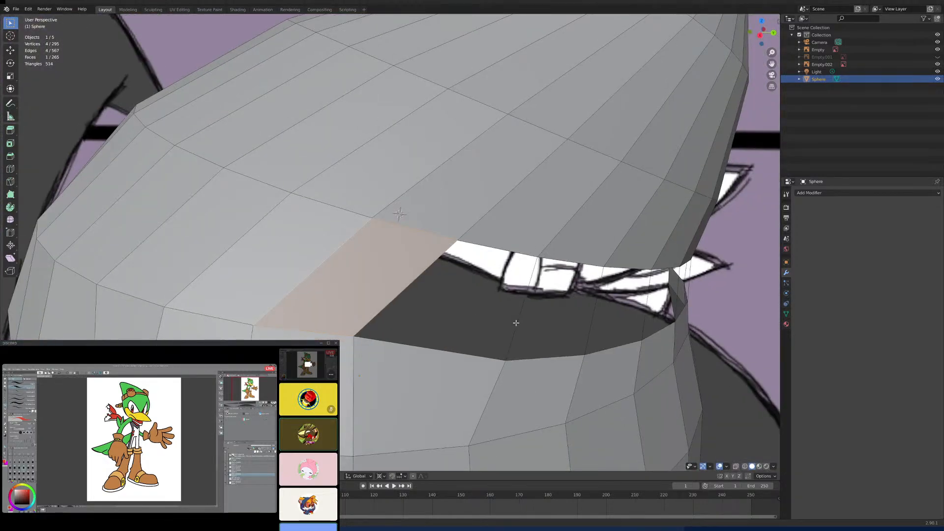
alt+click(517, 325)
key(f)
middle_drag(562, 335, 552, 333)
click(545, 330)
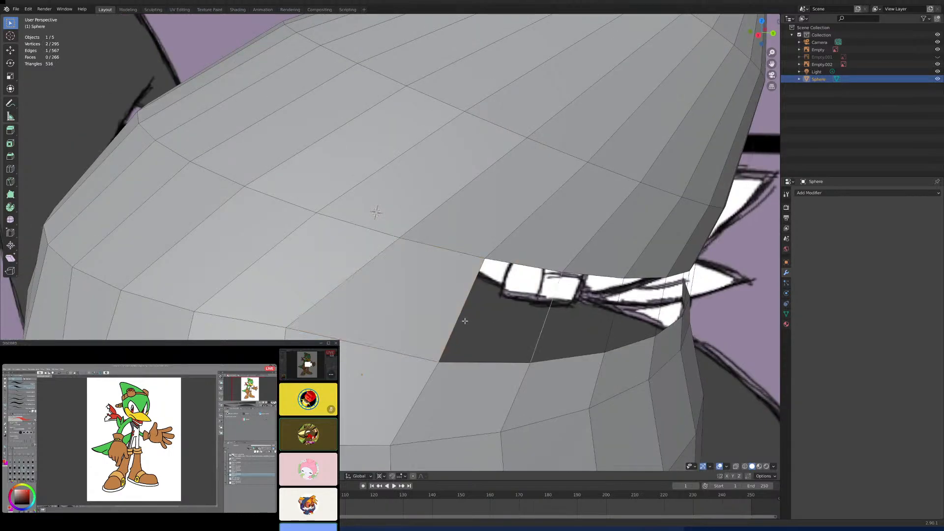
shift+click(463, 319)
key(f)
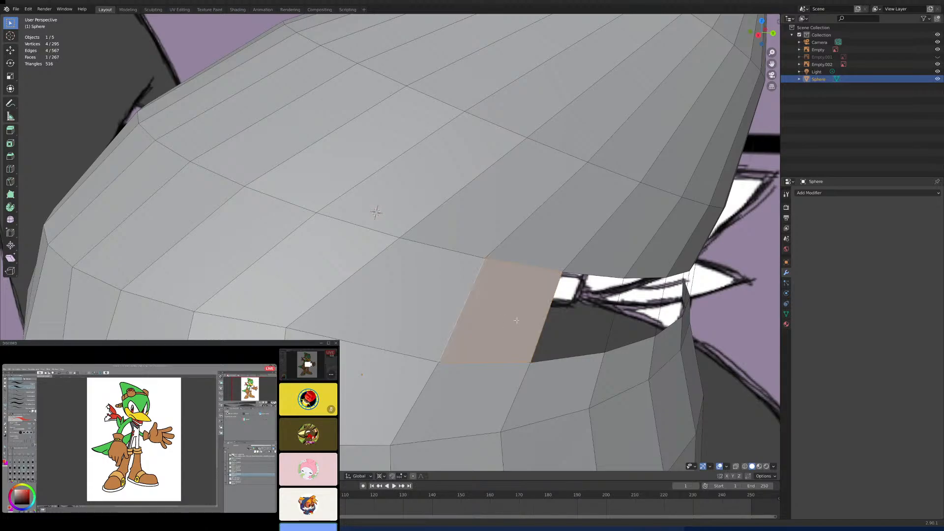
- Add two more faces between neighbouring connecting edges, carrying the headband strip further around the back side
middle_drag(502, 317, 526, 323)
click(505, 333)
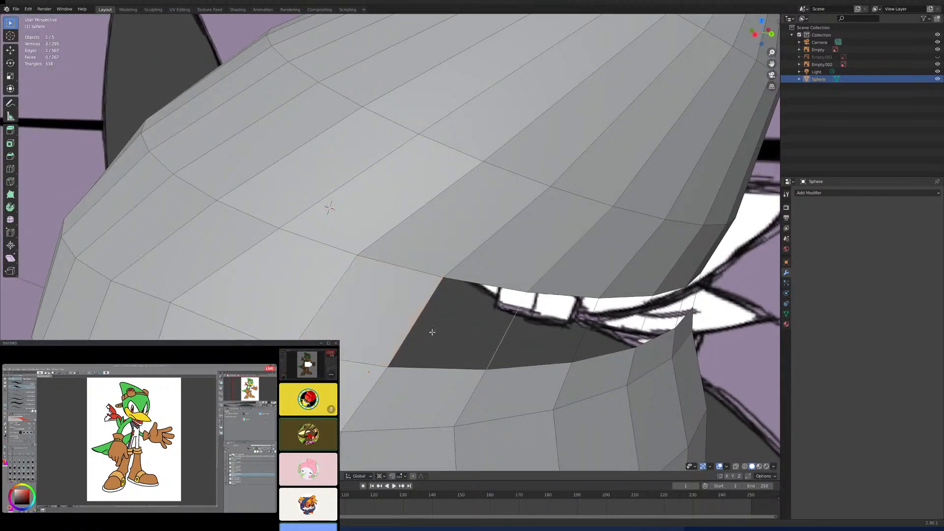
shift+click(416, 331)
key(f)
middle_drag(503, 351, 508, 336)
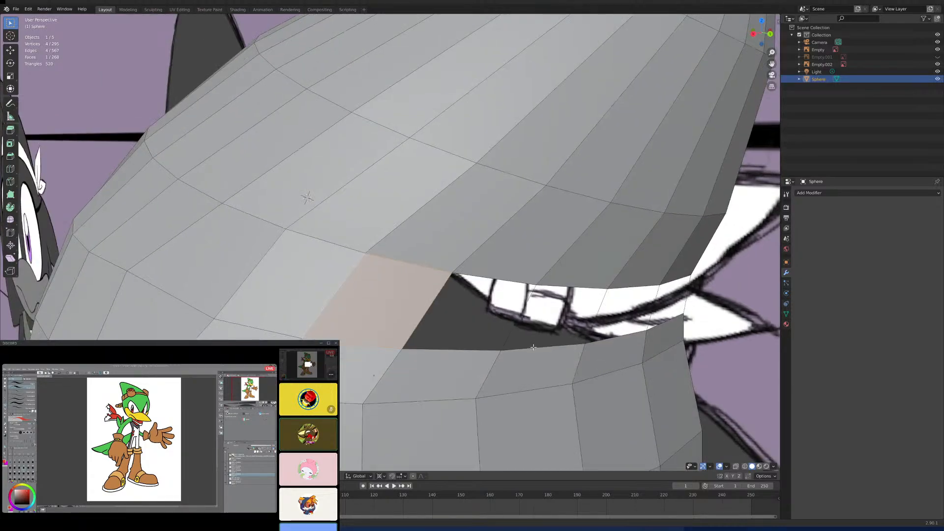
click(506, 327)
shift+click(417, 319)
key(f)
- Close another two headband gaps between connecting edges, leaving only the one beside the rear centre line
middle_drag(543, 334, 472, 330)
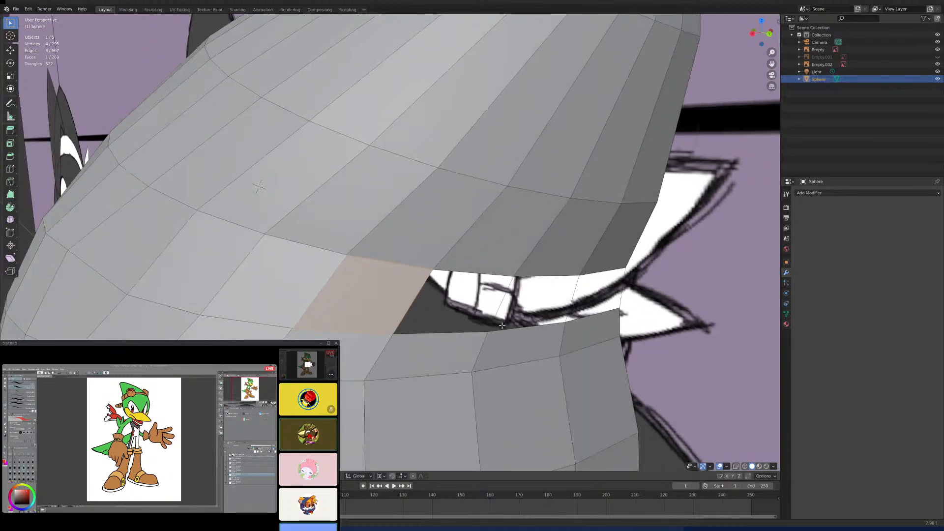
click(463, 331)
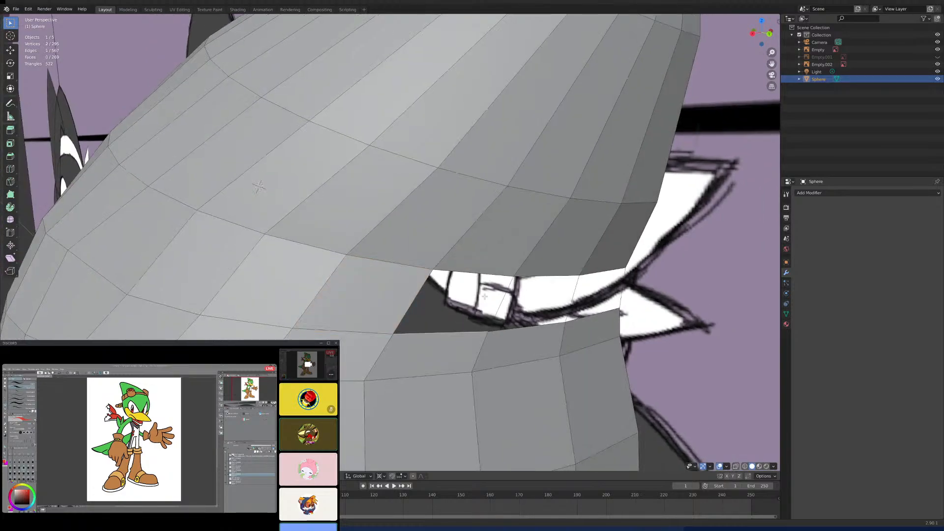
shift+click(416, 298)
key(f)
mouse_move(477, 320)
middle_down()
mouse_move(425, 302)
mouse_move(512, 320)
mouse_move(469, 308)
middle_up()
click(425, 303)
shift+click(398, 298)
key(f)
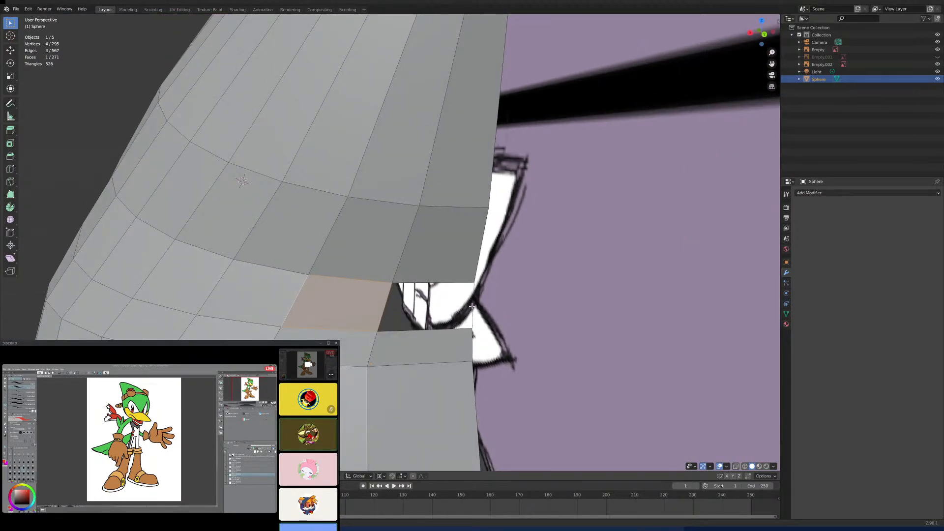
- Fill the last headband gap at the rear centre line with a face
click(423, 310)
shift+click(442, 327)
key(f)
scroll(441, 332, down, 5)
middle_drag(441, 333, 562, 326)
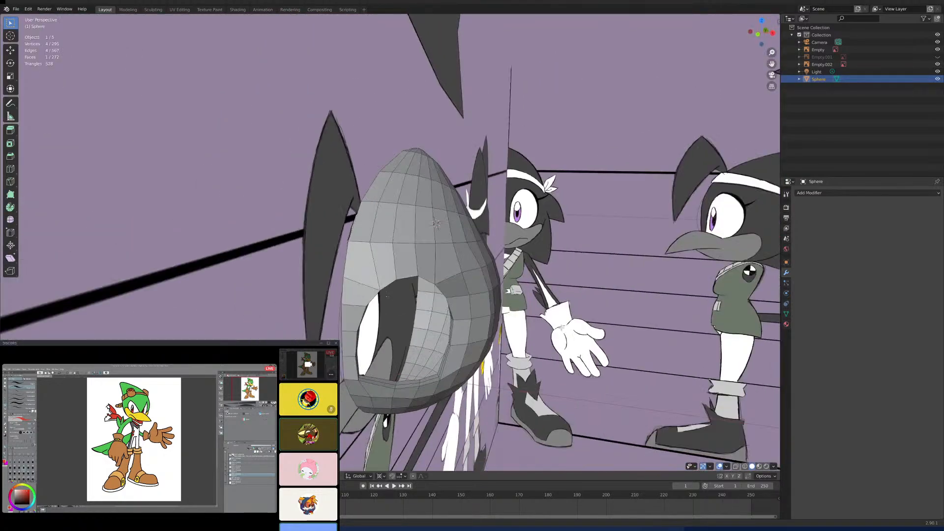
- Add a Subdivision Surface modifier and an X-axis Mirror modifier to the half head
key(KP_1)
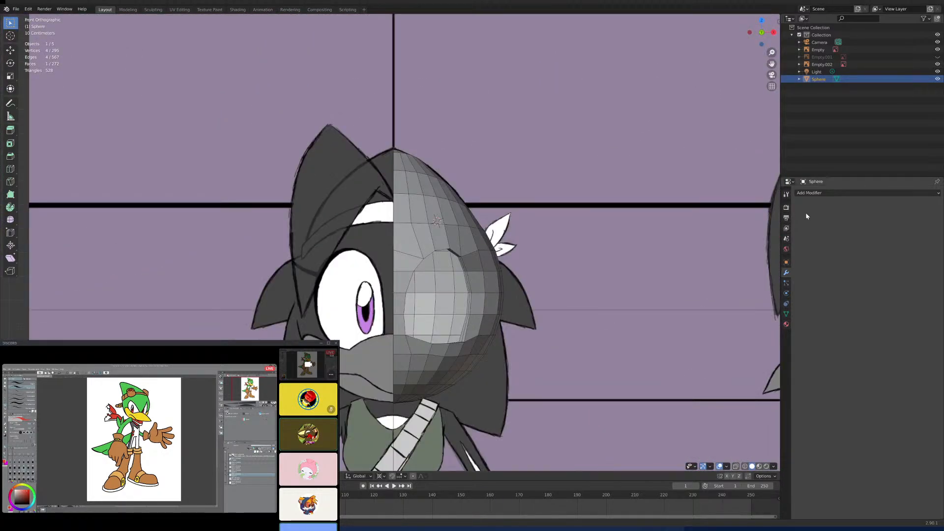
click(829, 192)
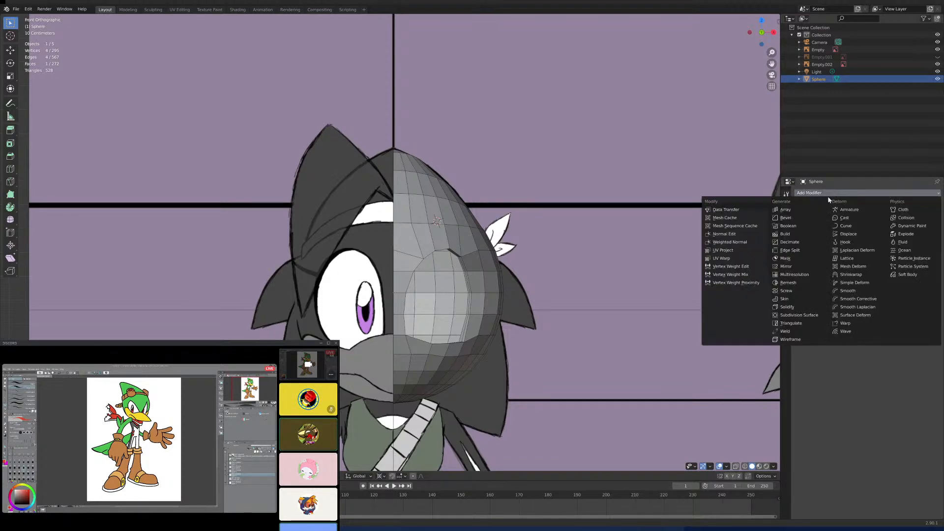
click(796, 315)
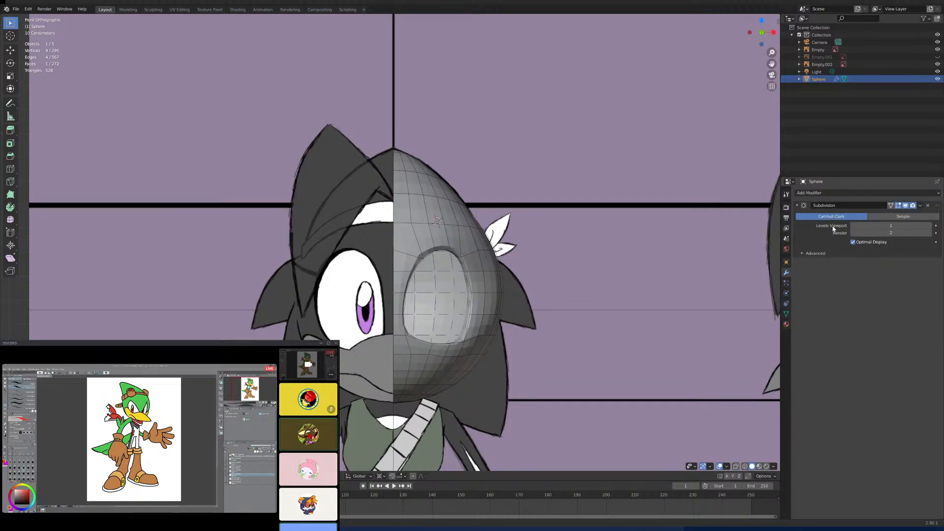
click(828, 193)
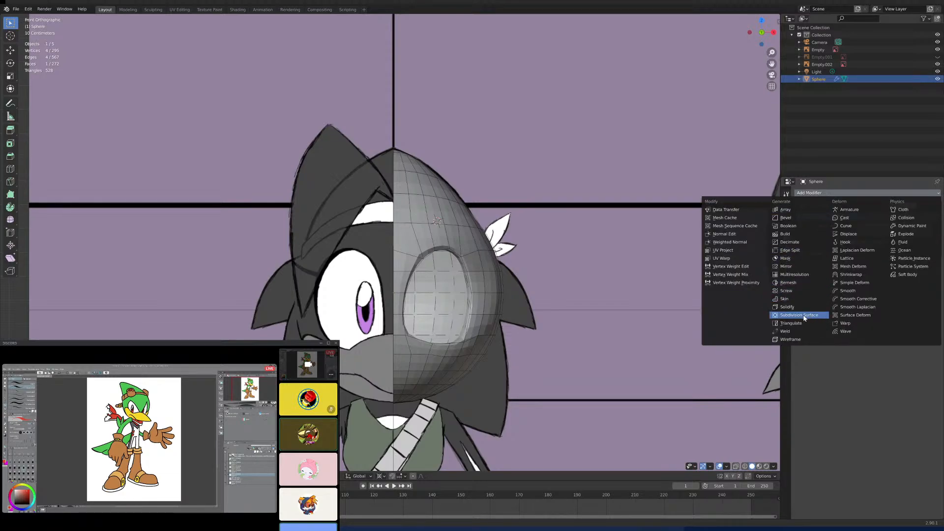
click(800, 266)
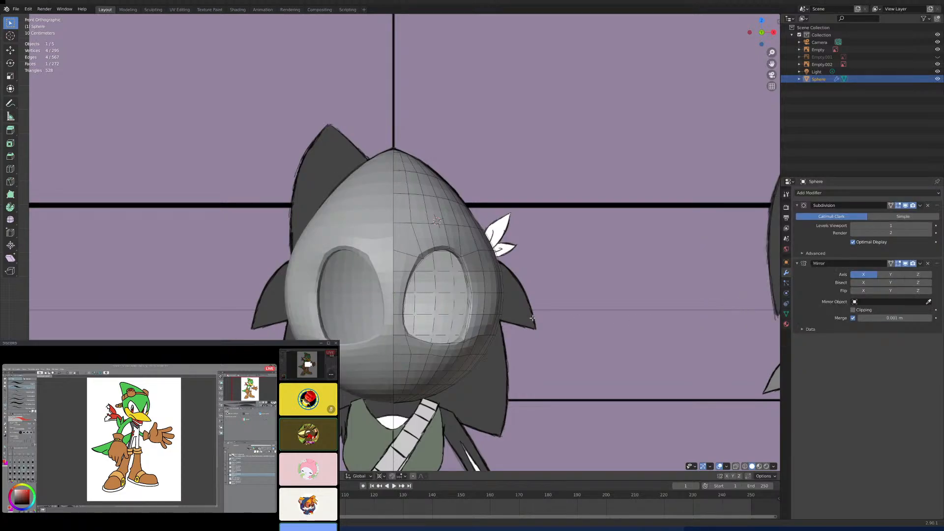
shift+middle_drag(497, 298, 563, 300)
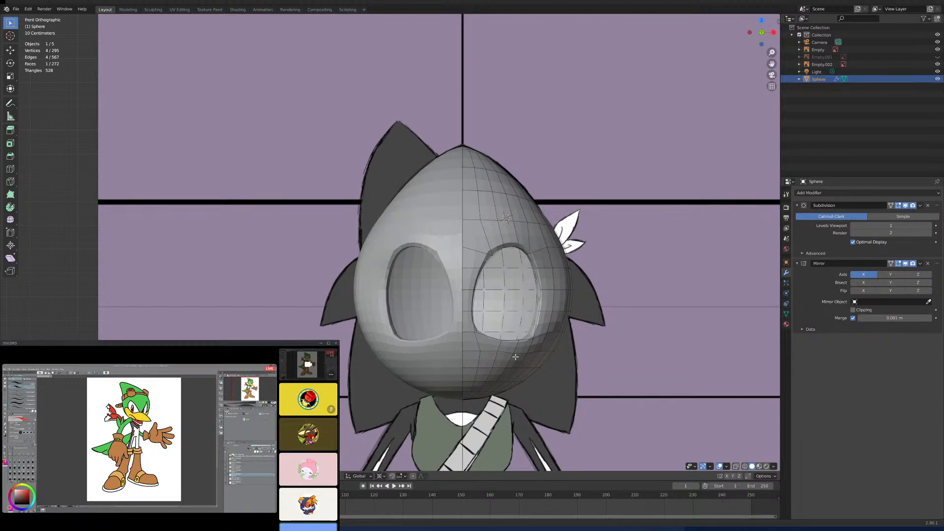
scroll(514, 373, up, 4)
scroll(514, 372, down, 4)
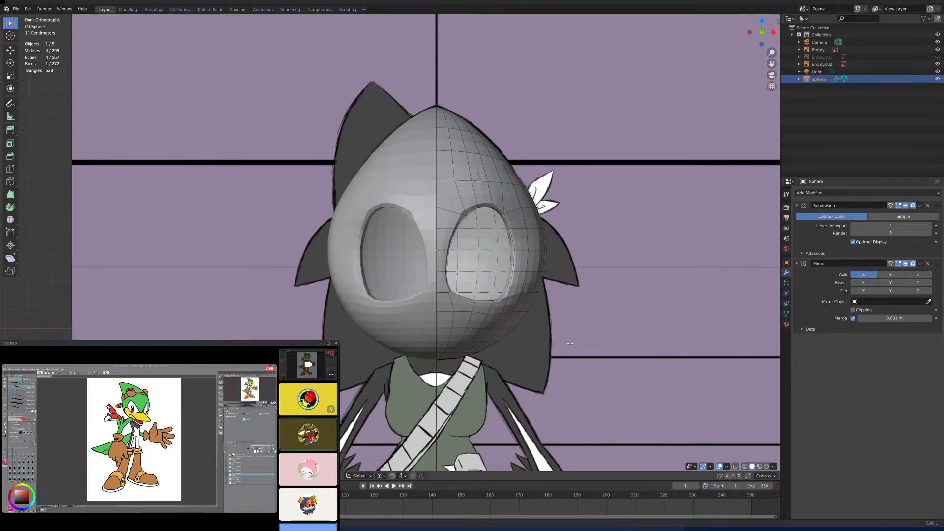
middle_drag(565, 379, 521, 348)
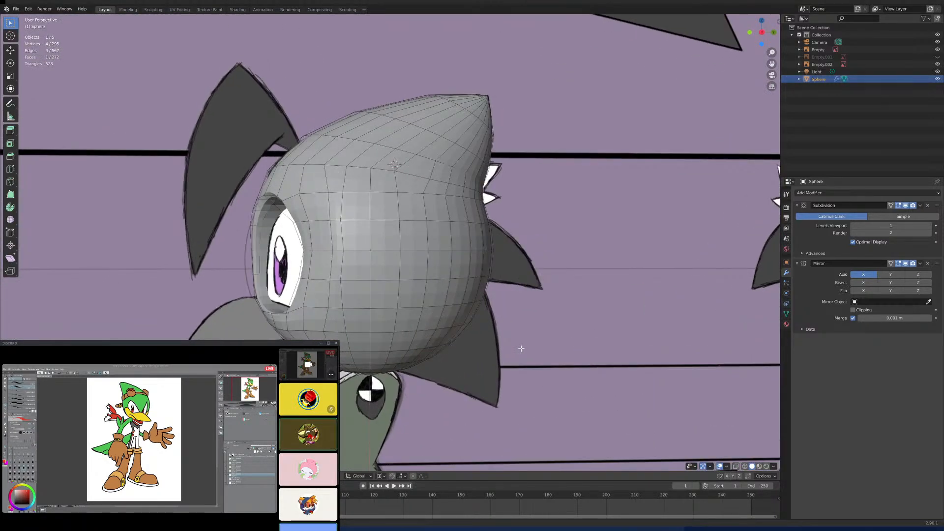
key(KP_3)
scroll(407, 334, up, 4)
shift+middle_drag(407, 334, 437, 329)
click(327, 261)
key(g)
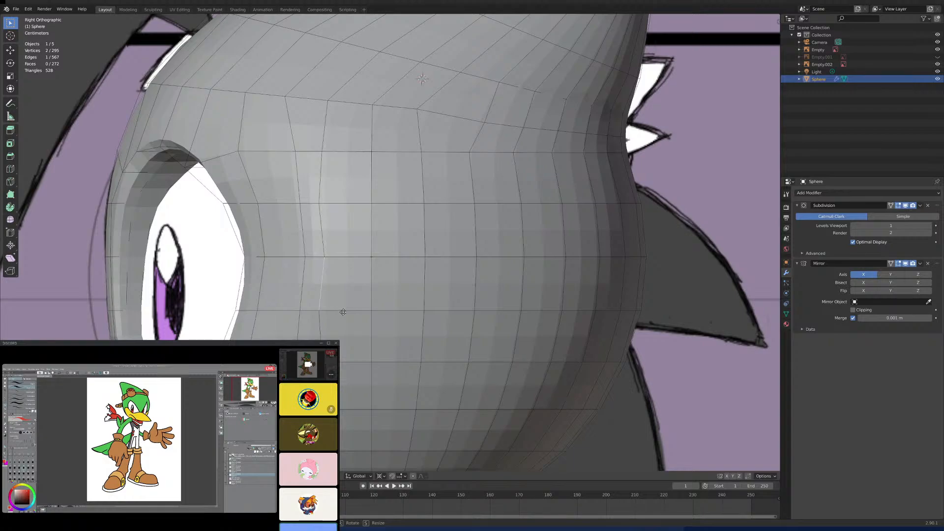
right_click(361, 308)
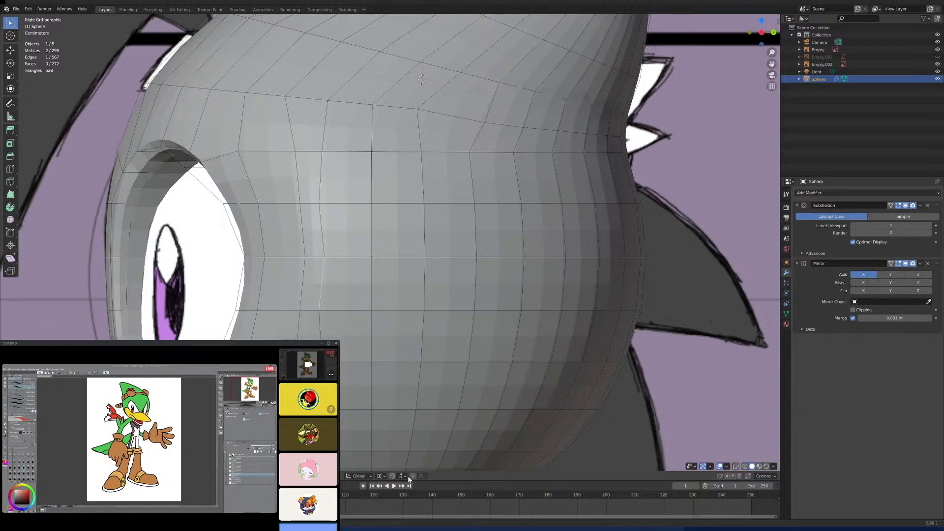
- Change the transform pivot point and keep proportional editing switched off
click(413, 476)
click(381, 476)
click(395, 453)
click(413, 475)
- In the right side view, move one vertex on the crown's lower edge loop slightly toward the face
scroll(390, 344, down, 5)
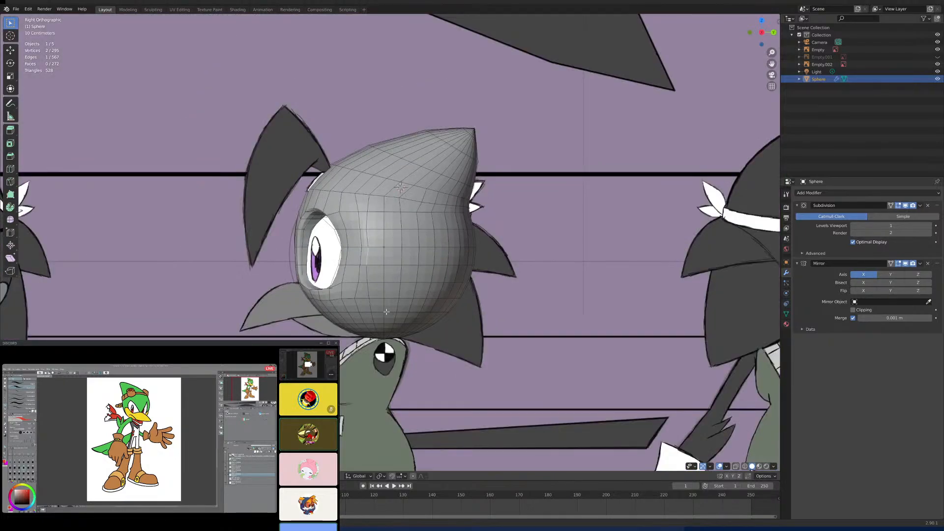
scroll(431, 286, up, 2)
shift+scroll(431, 286, up, 4)
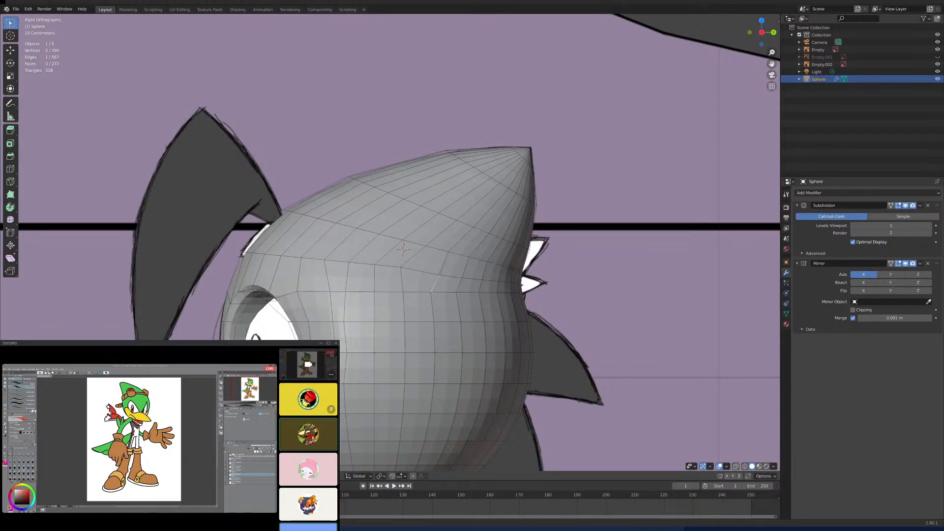
key(1)
click(440, 274)
key(g)
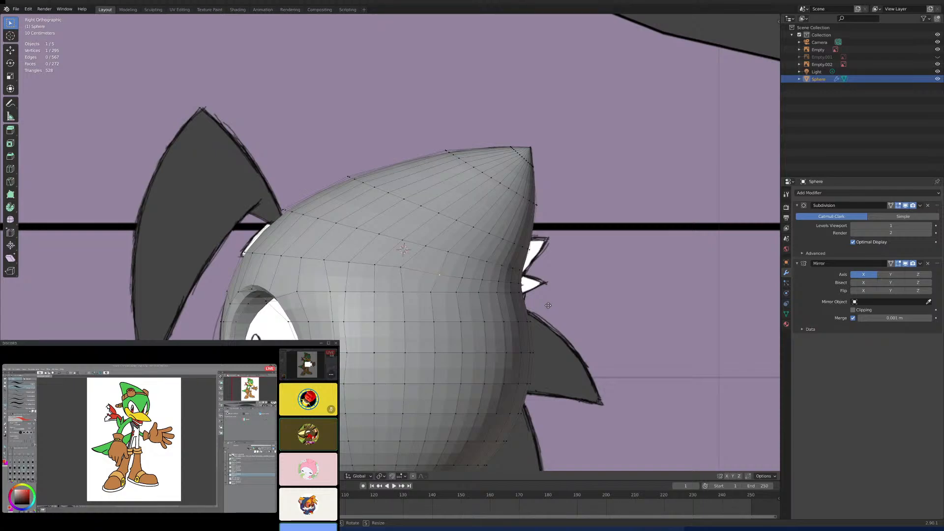
click(539, 303)
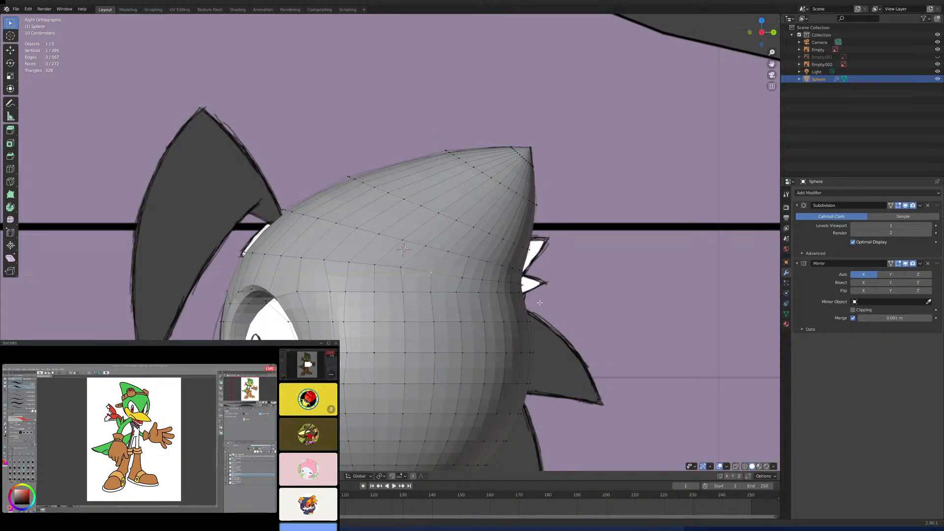
- Move three stacked vertices in the second column behind the eye socket rearward along the Y axis
scroll(473, 259, down, 2)
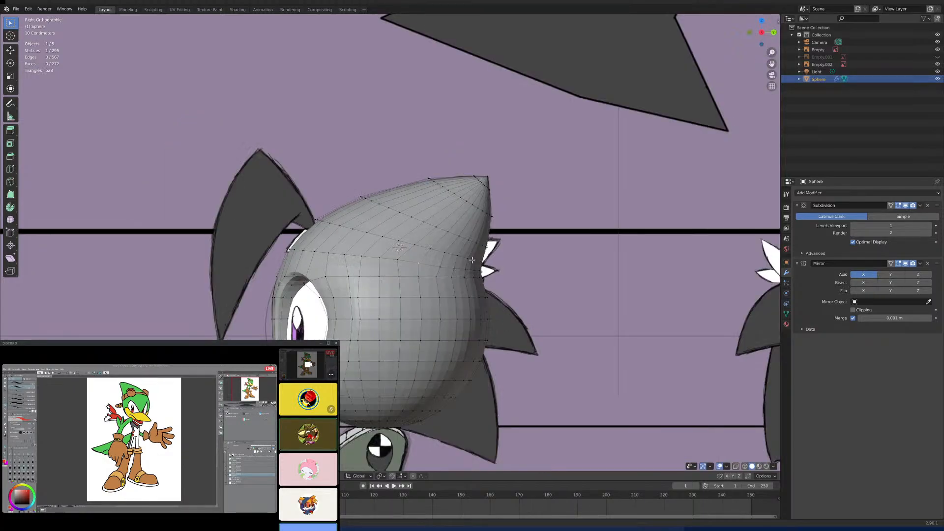
scroll(428, 283, up, 4)
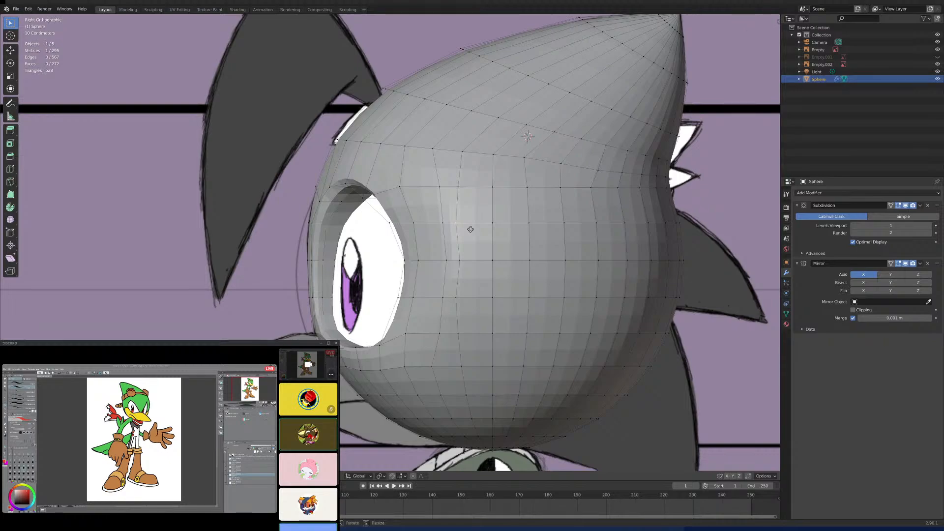
key(g)
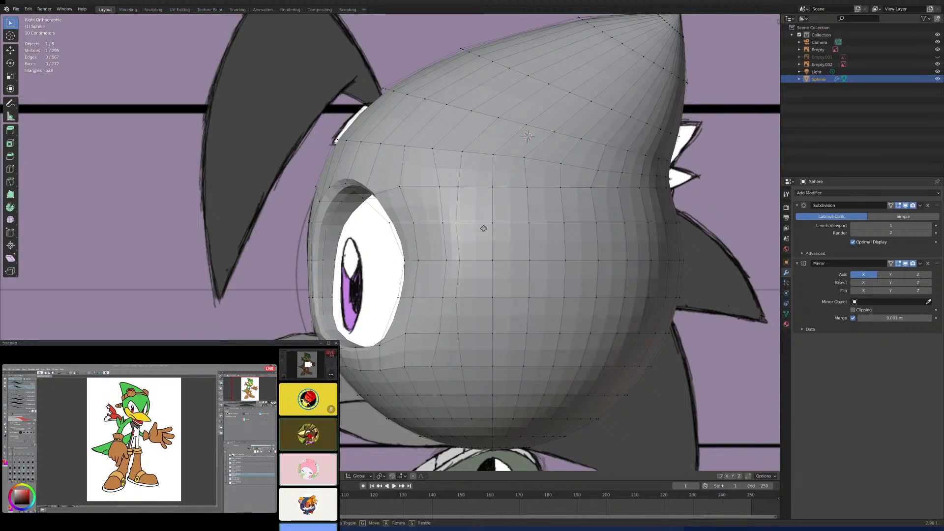
key(y)
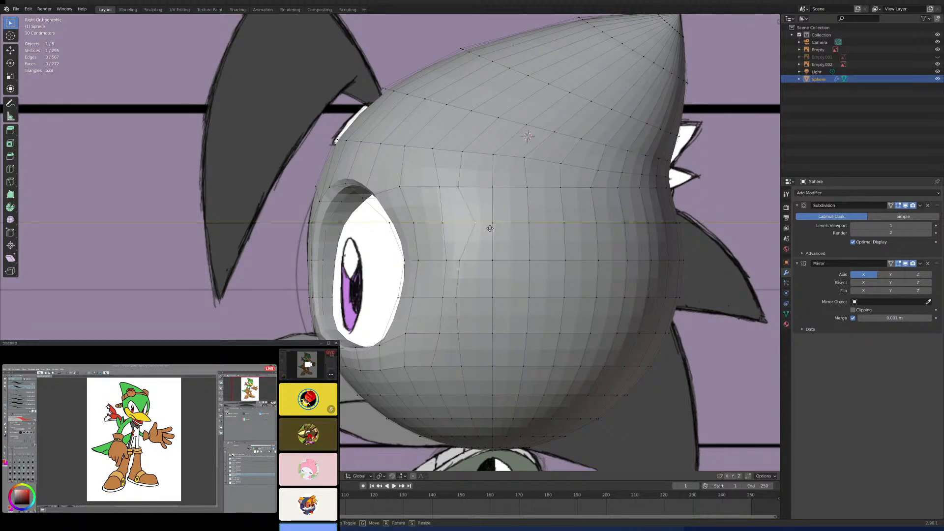
click(480, 230)
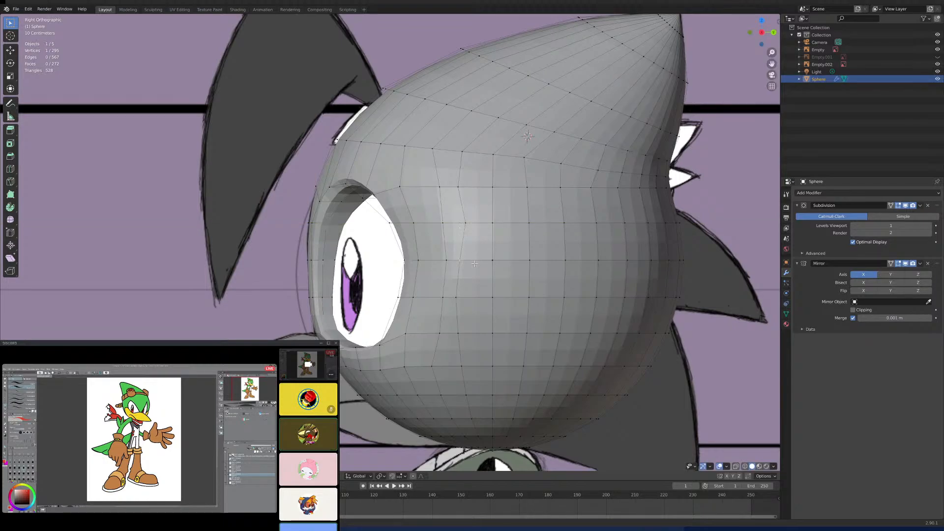
key(g)
key(y)
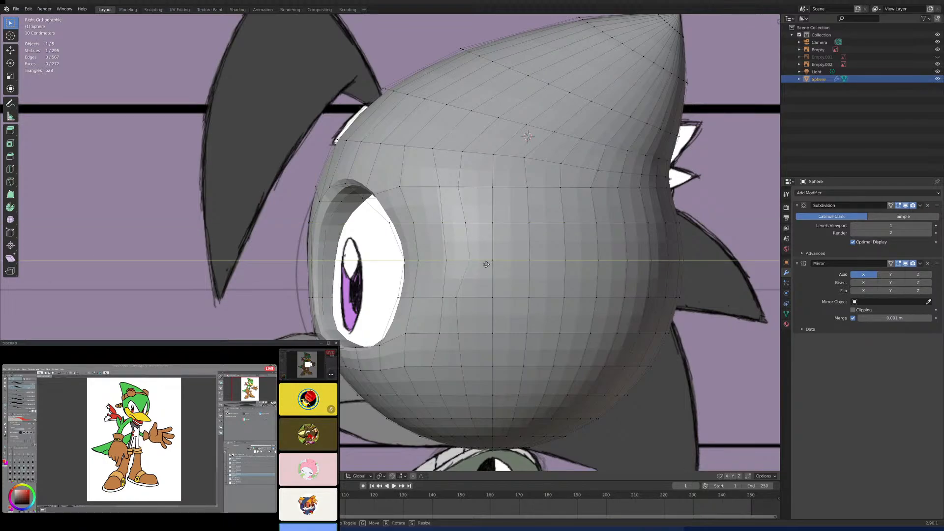
click(489, 265)
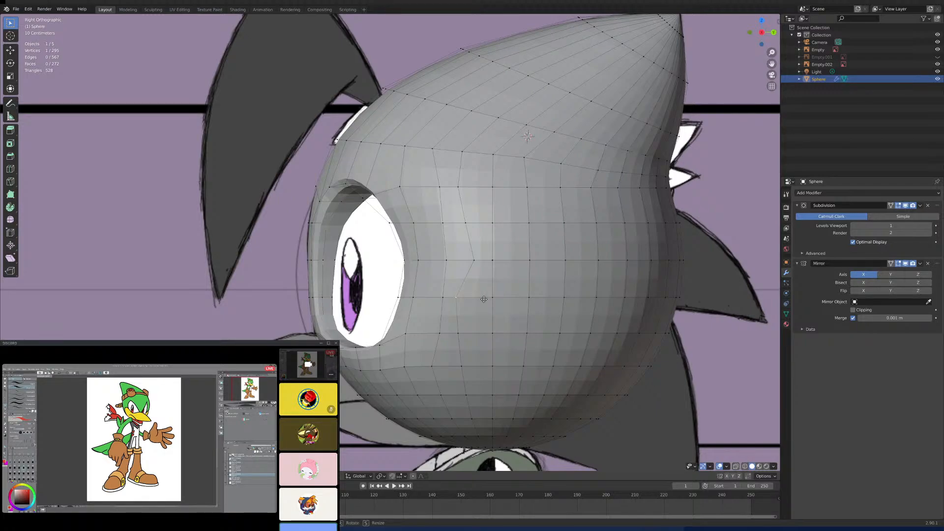
key(g)
key(y)
click(503, 301)
- Shift the three matching vertices in the adjacent column nearer the eye socket rearward along the Y axis
key(g)
key(y)
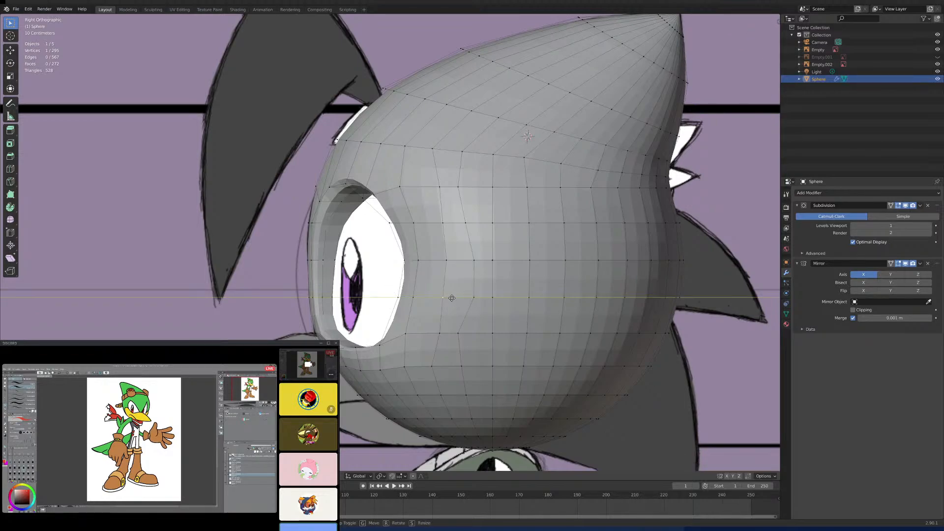
click(451, 297)
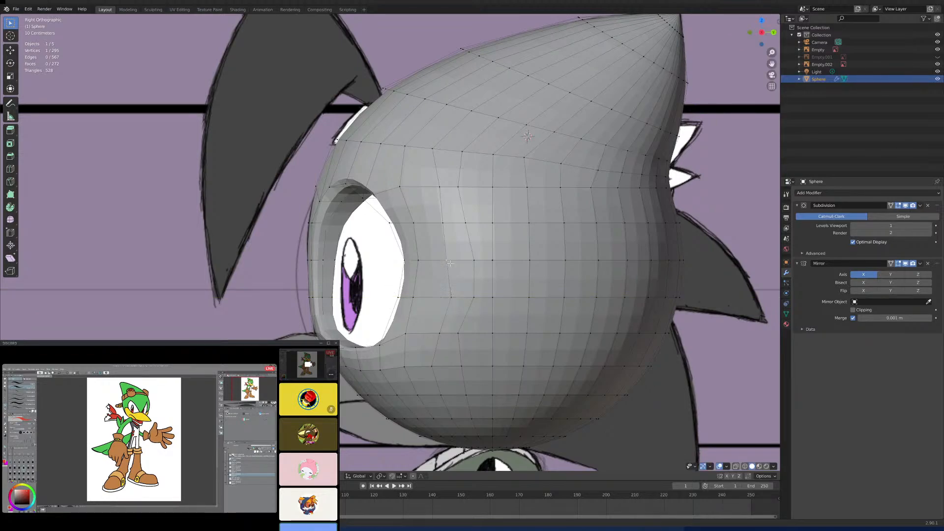
key(g)
key(y)
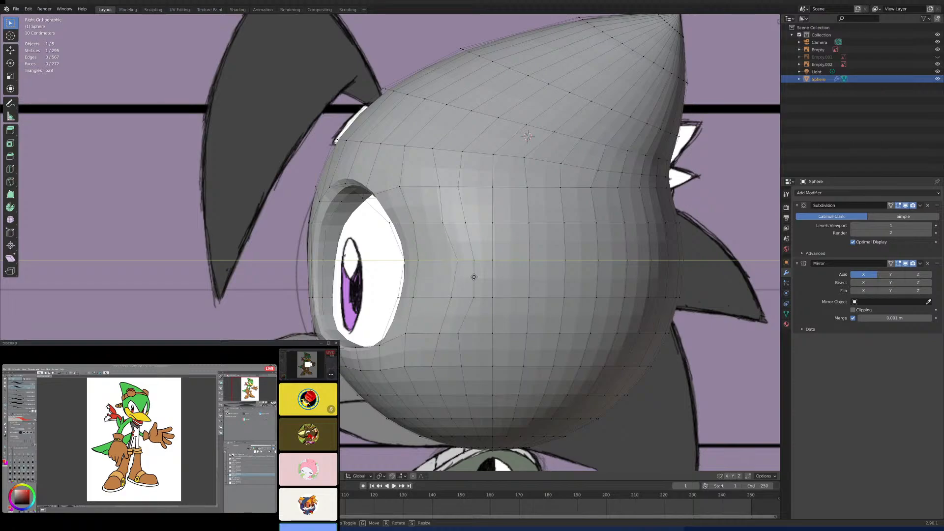
click(456, 254)
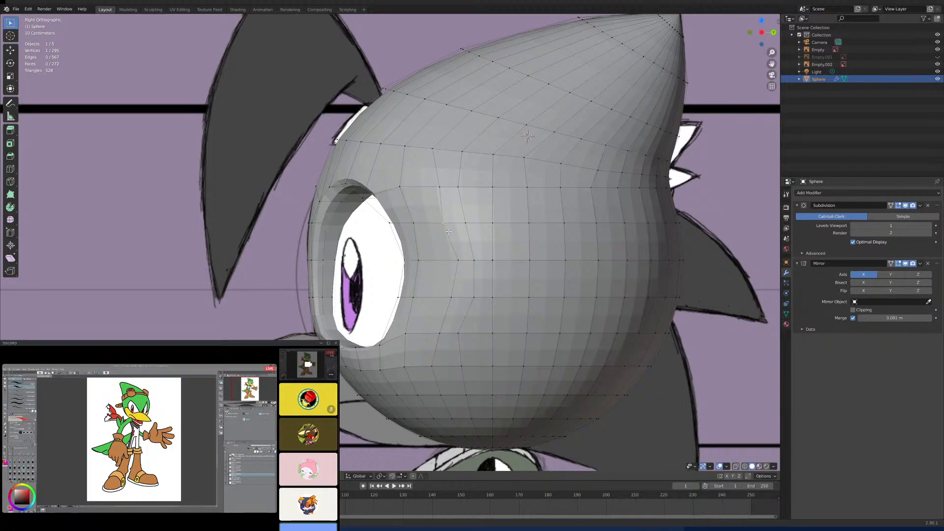
key(g)
key(y)
click(459, 231)
- Switch to the front view and turn on X-ray display so the reference drawing shows through the head mesh
shift+click(418, 258)
middle_drag(441, 287, 499, 284)
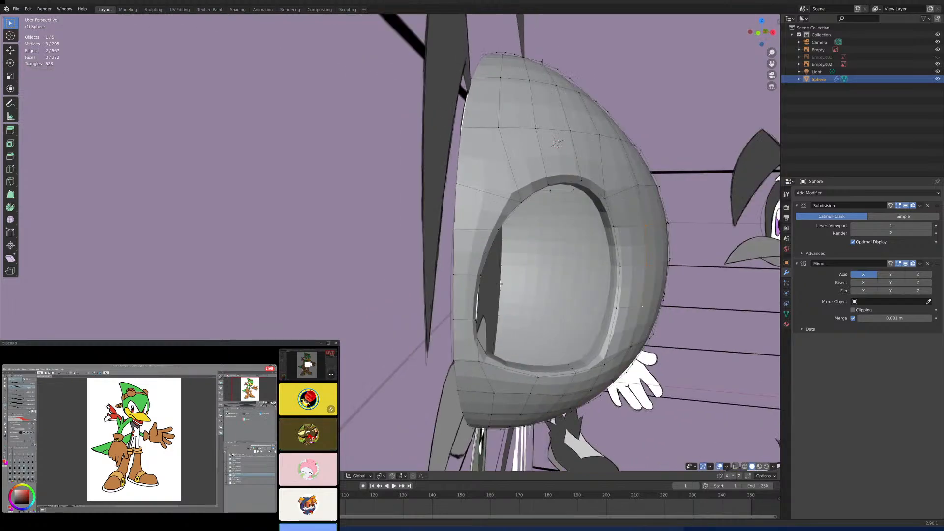
key(KP_1)
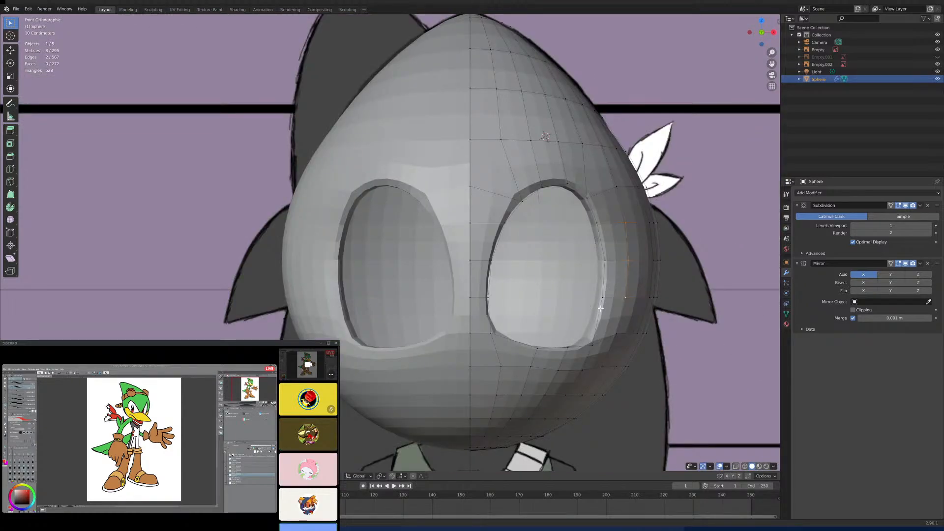
shift+middle_drag(663, 278, 563, 298)
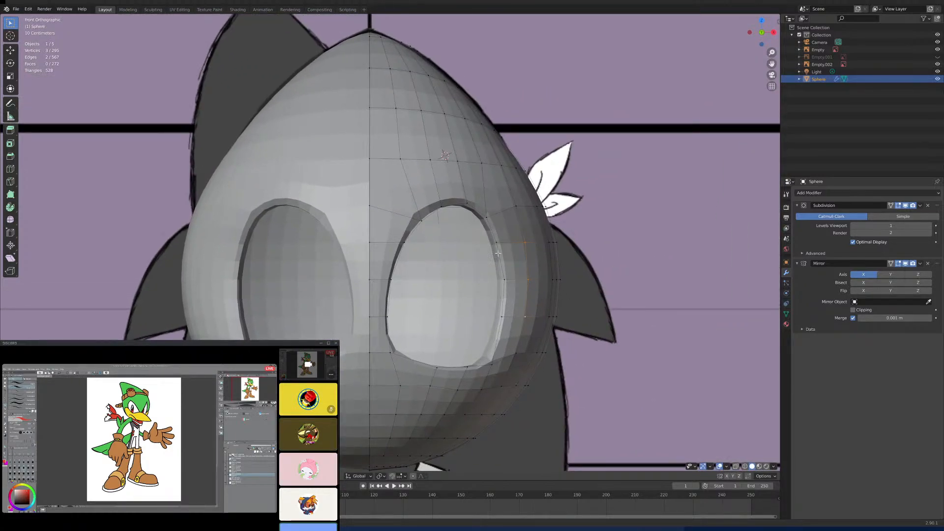
click(735, 467)
scroll(683, 455, up, 3)
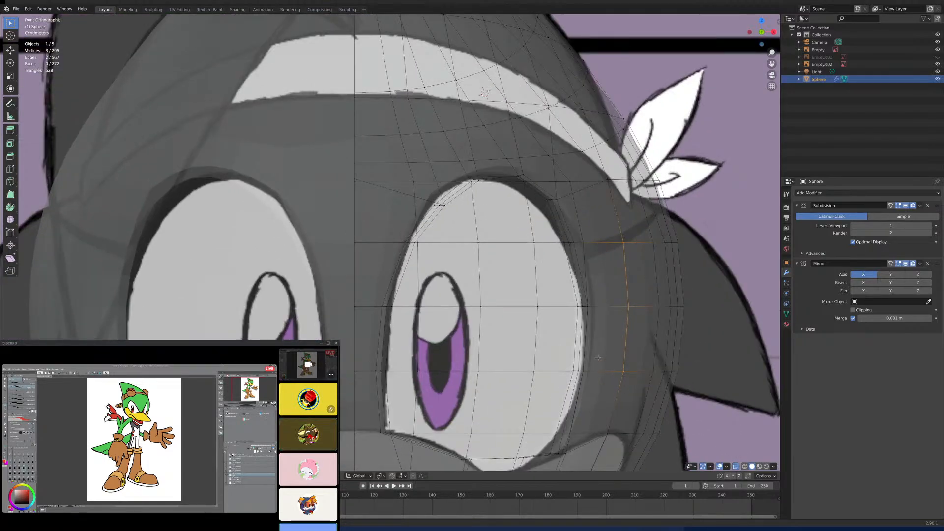
- Lower the midline vertex between the eyes along the Z axis to level with the eye socket's upper inner corner
click(442, 205)
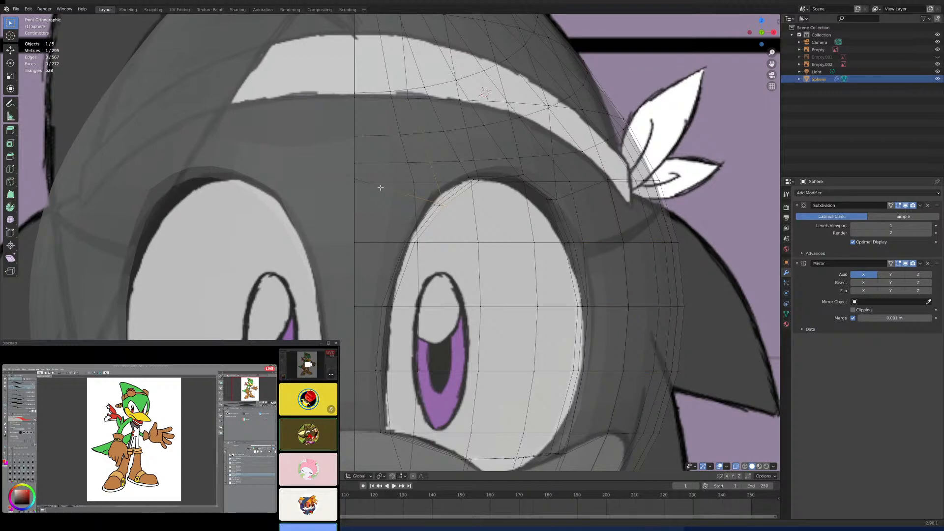
click(354, 179)
key(g)
key(z)
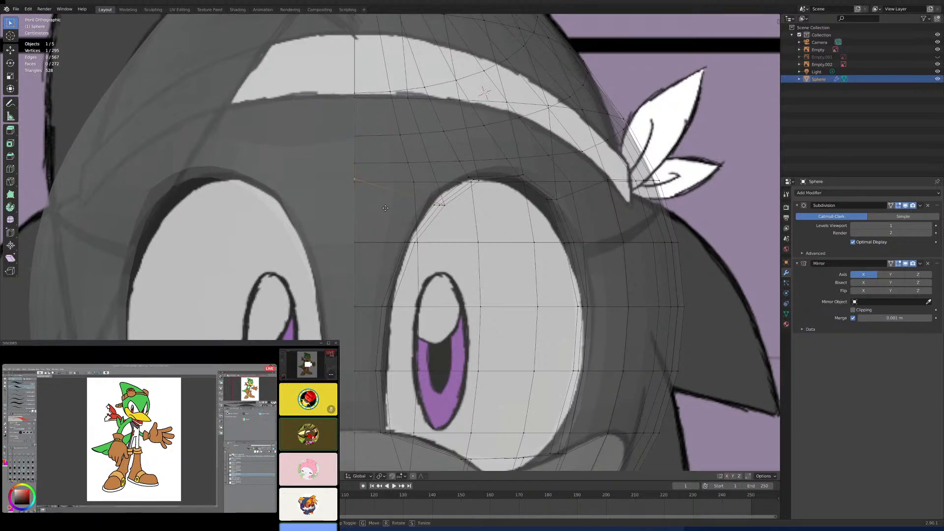
click(371, 235)
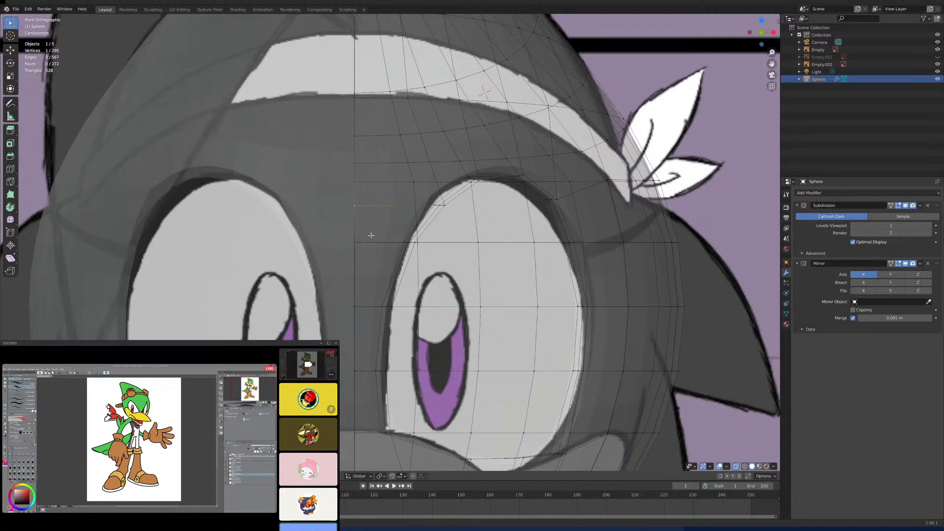
- In the right side view, adjust the same midline vertex along the Y axis to smooth the forehead profile
key(KP_3)
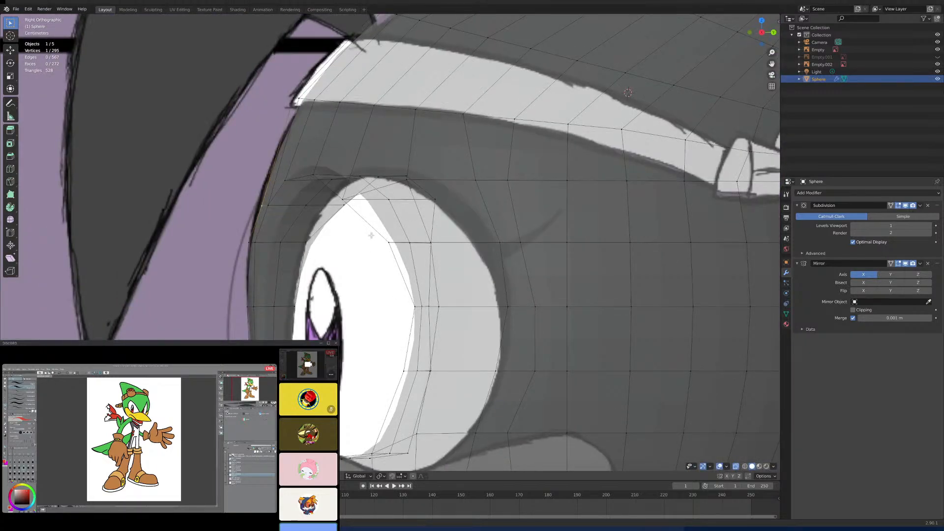
key(g)
key(y)
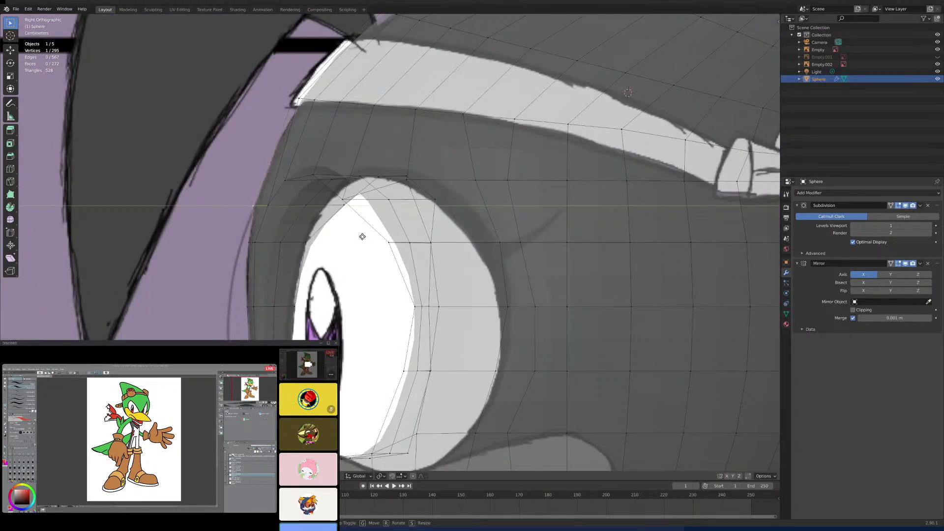
click(365, 237)
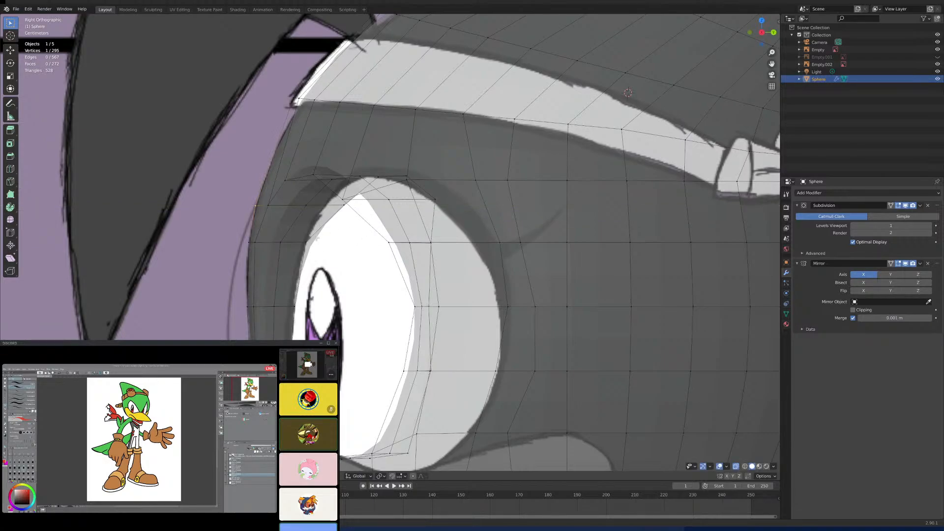
key(g)
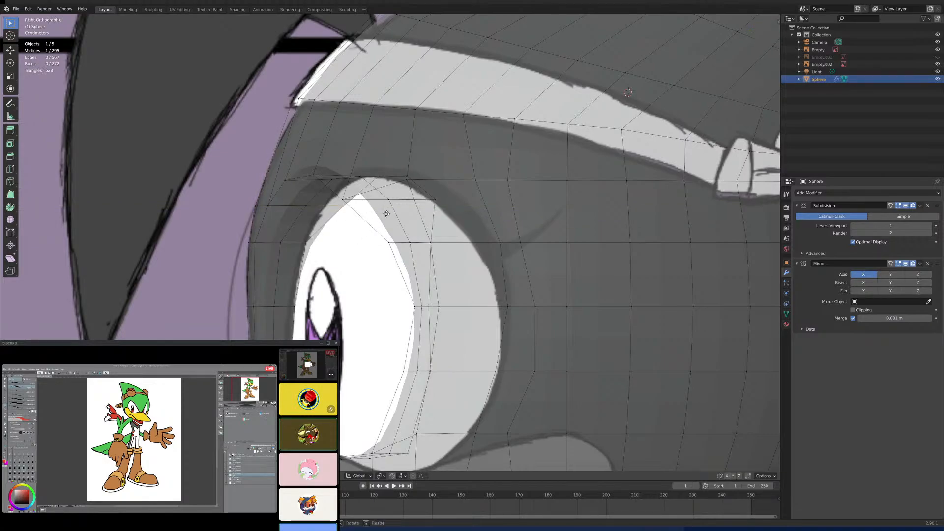
key(y)
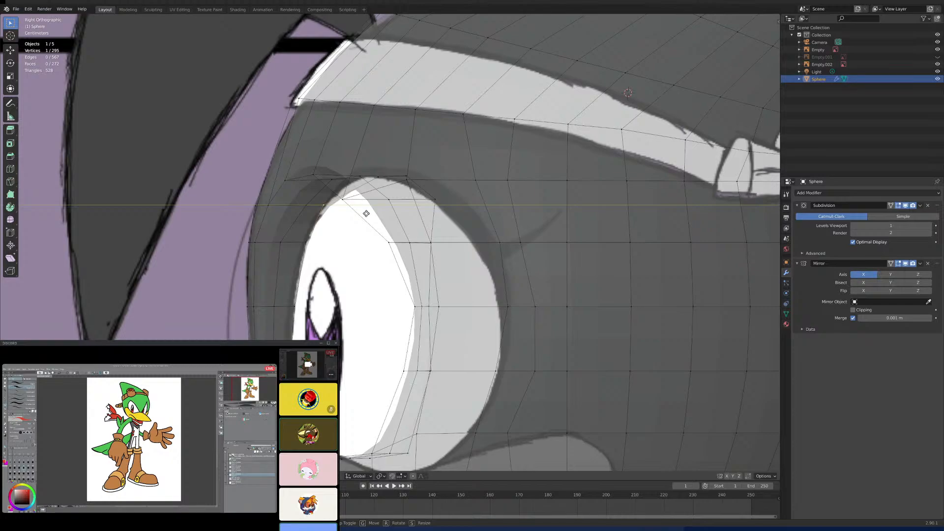
click(366, 212)
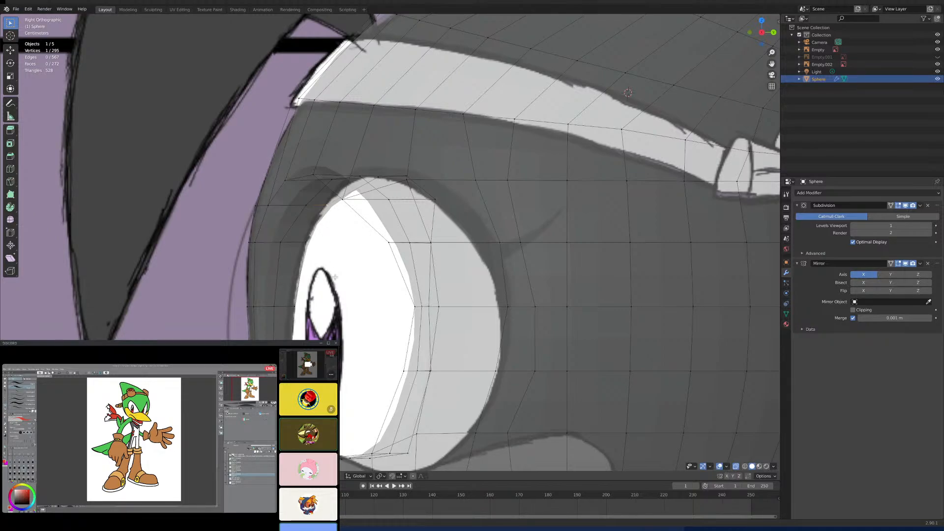
- In the right side view, select the vertices outlining the three-by-three face patch below the headband knot
scroll(424, 264, down, 5)
scroll(423, 285, up, 3)
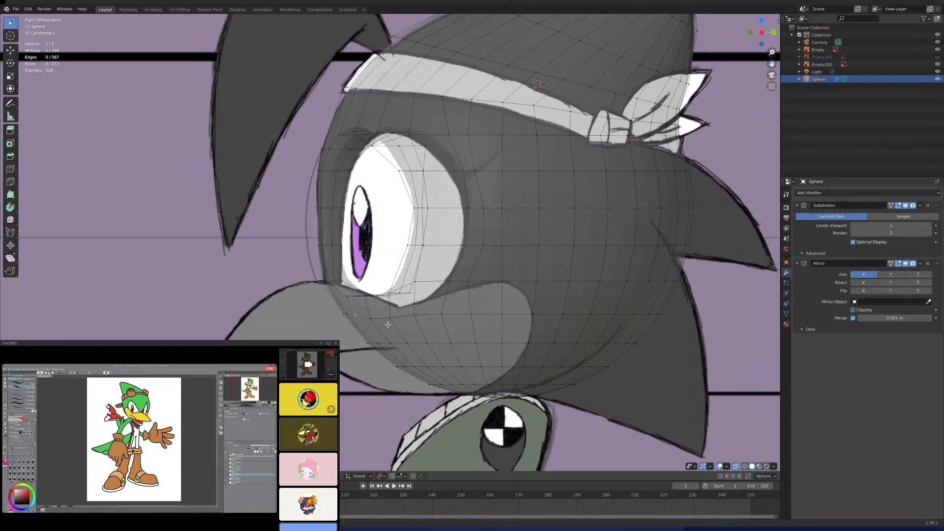
key(KP_1)
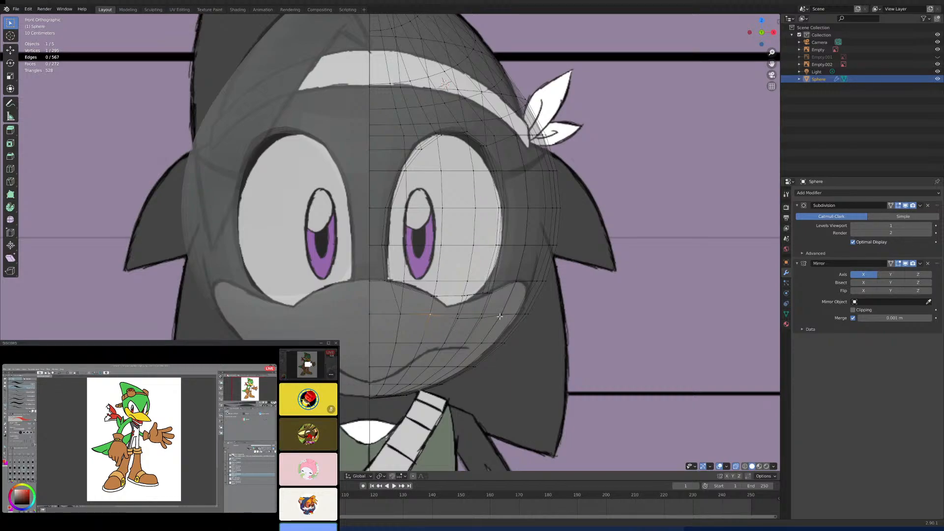
middle_drag(473, 255, 458, 303)
shift+middle_drag(503, 278, 412, 261)
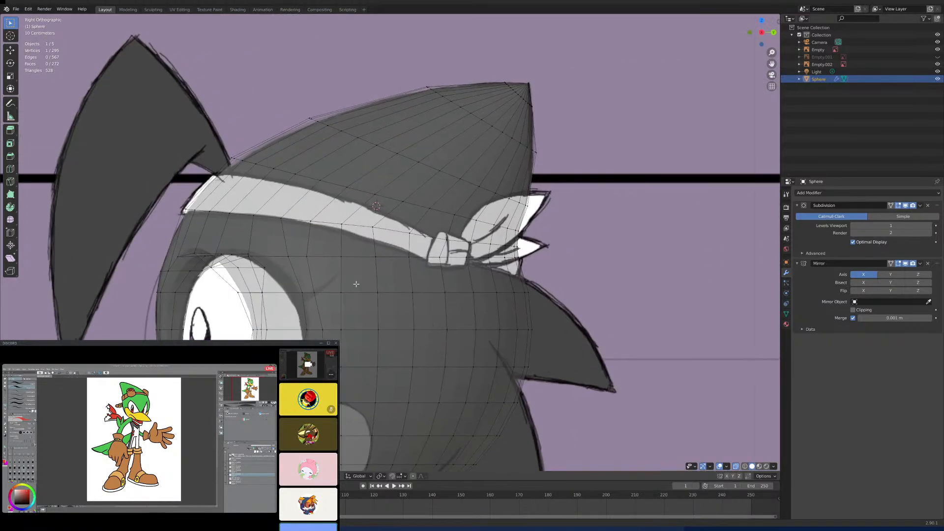
shift+middle_drag(485, 287, 466, 241)
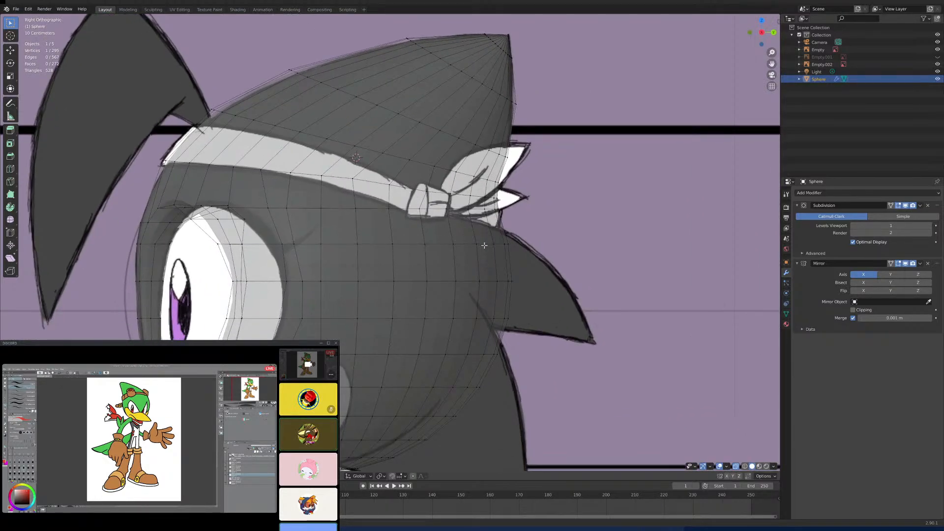
scroll(484, 243, up, 2)
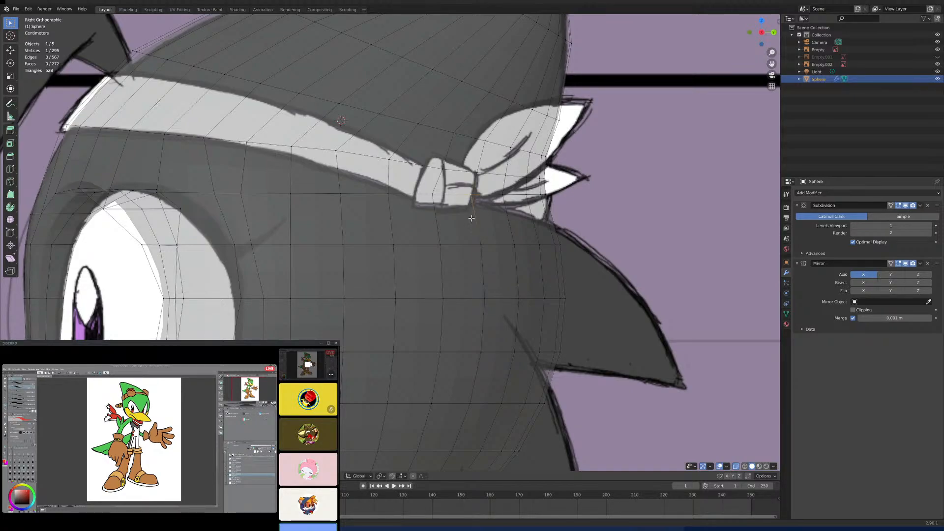
shift+click(440, 245)
scroll(439, 261, down, 2)
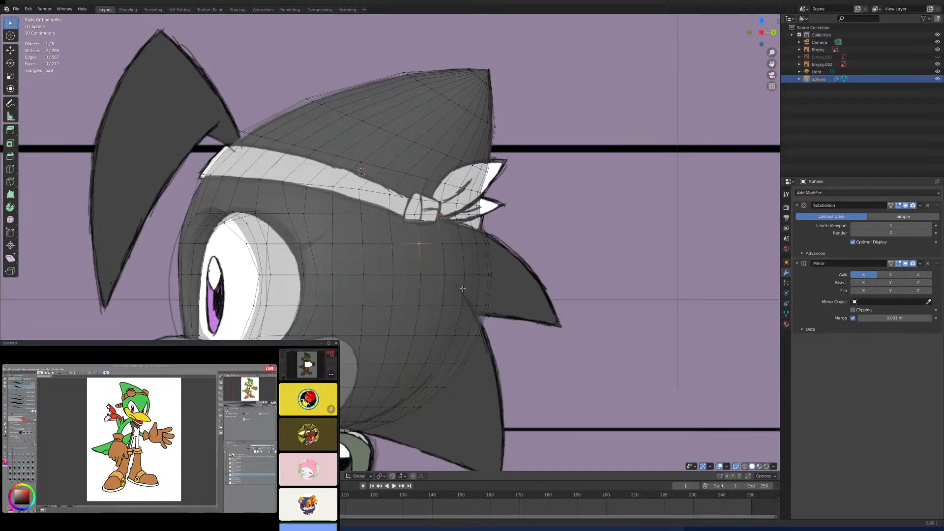
shift+click(422, 304)
shift+click(420, 282)
shift+click(440, 309)
shift+click(463, 305)
shift+click(477, 305)
shift+click(480, 272)
shift+click(477, 244)
shift+click(450, 216)
shift+click(458, 245)
- Try to rip the patch loose along the selected outline and check its connected geometry, then undo the rip
key(v)
right_click(457, 283)
key(a)
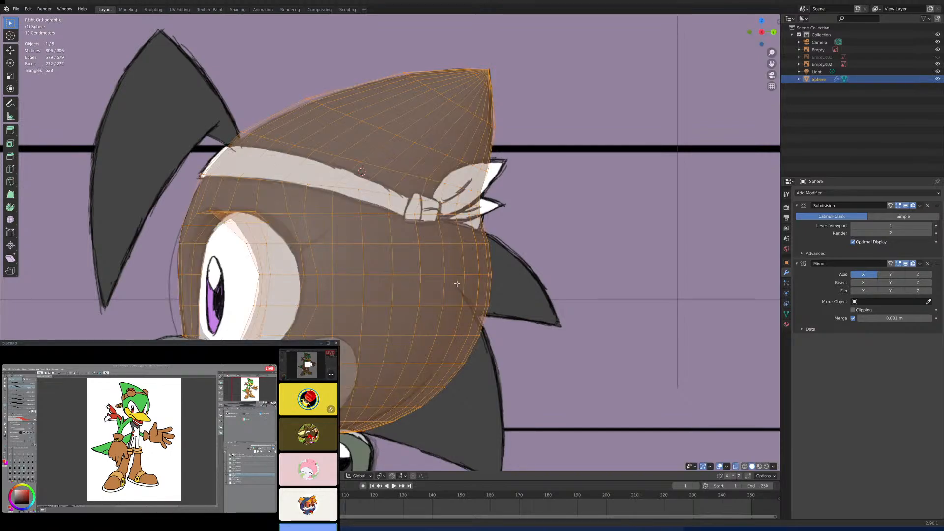
key(alt+a)
click(451, 276)
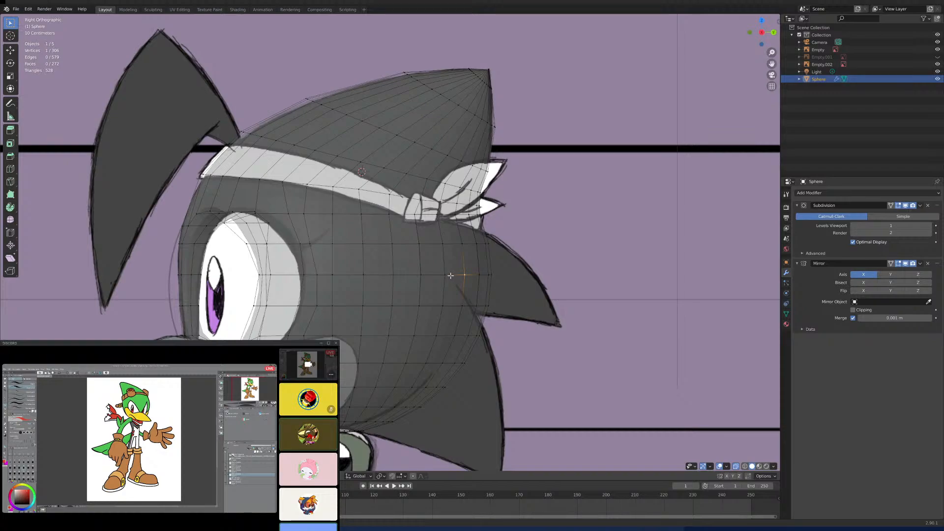
key(a)
key(alt+a)
key(a)
alt+click(480, 299)
key(a)
key(ctrl+z)
middle_drag(488, 320, 456, 350)
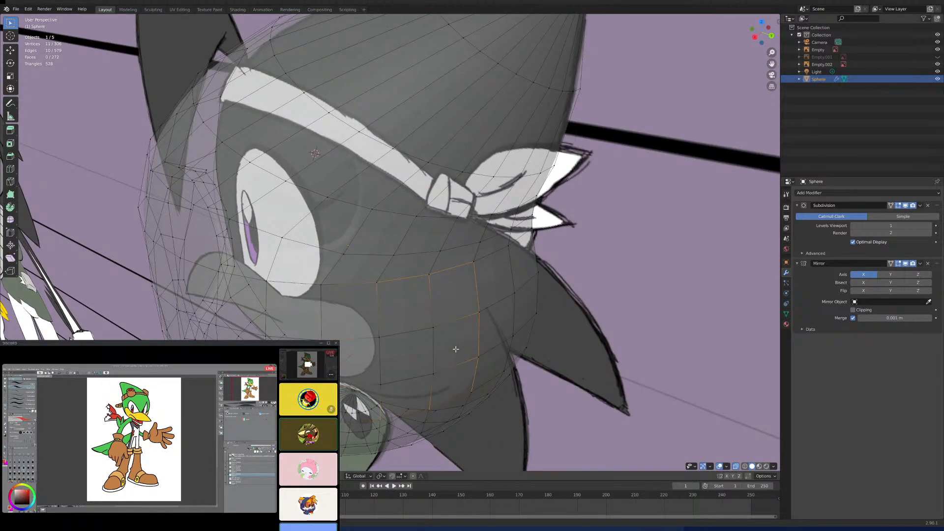
key(ctrl+z)
- Add the missing vertex to close the twelve-vertex outline and rip the patch free along it without moving it
shift+click(321, 286)
middle_drag(390, 332, 397, 313)
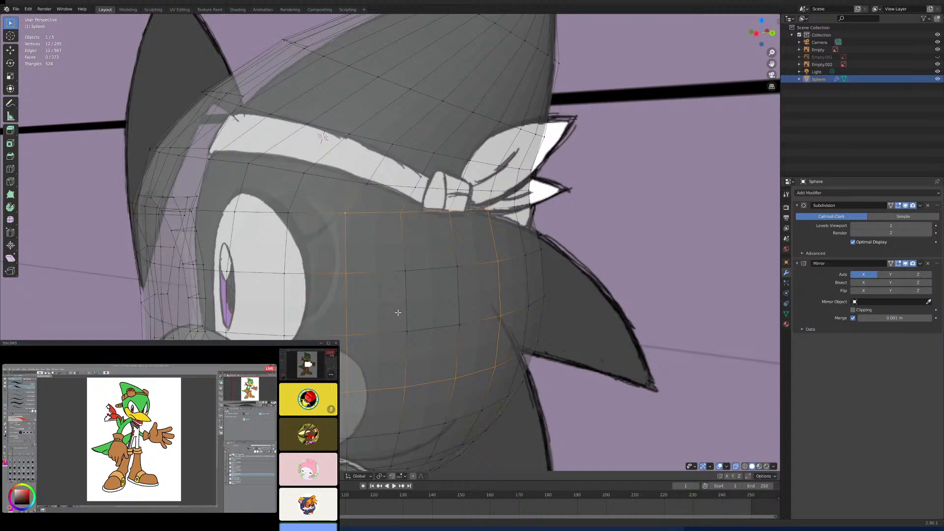
key(KP_3)
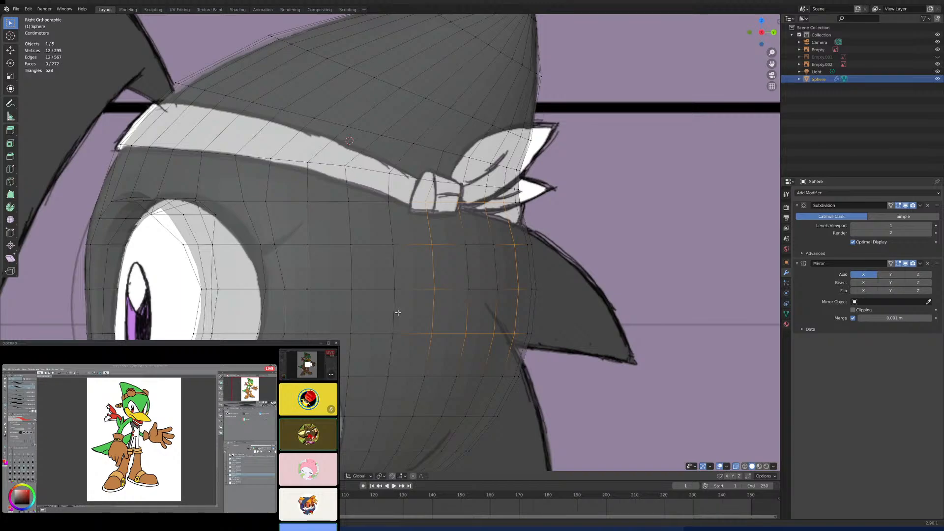
key(shift+d)
right_click(397, 312)
- Select the detached nine-face patch as linked geometry and delete its vertices to open a hole in the head's side
key(ctrl+l)
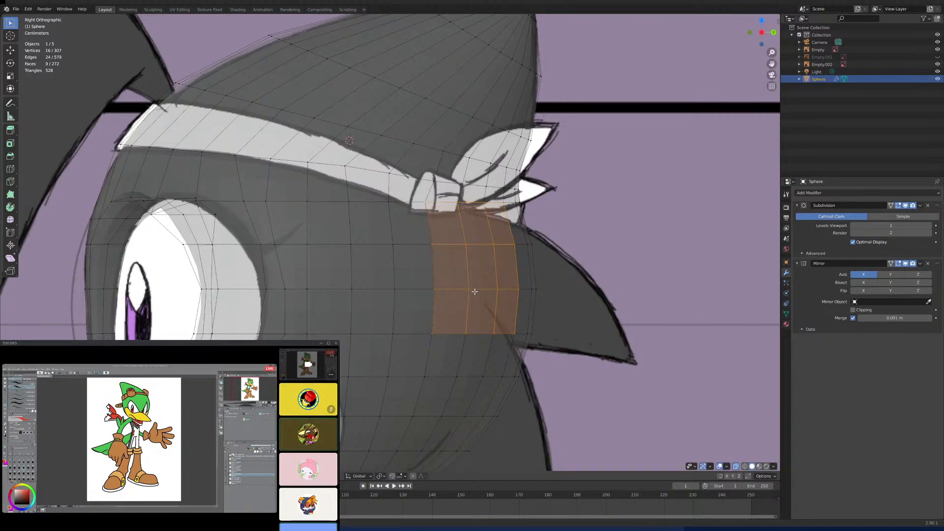
key(x)
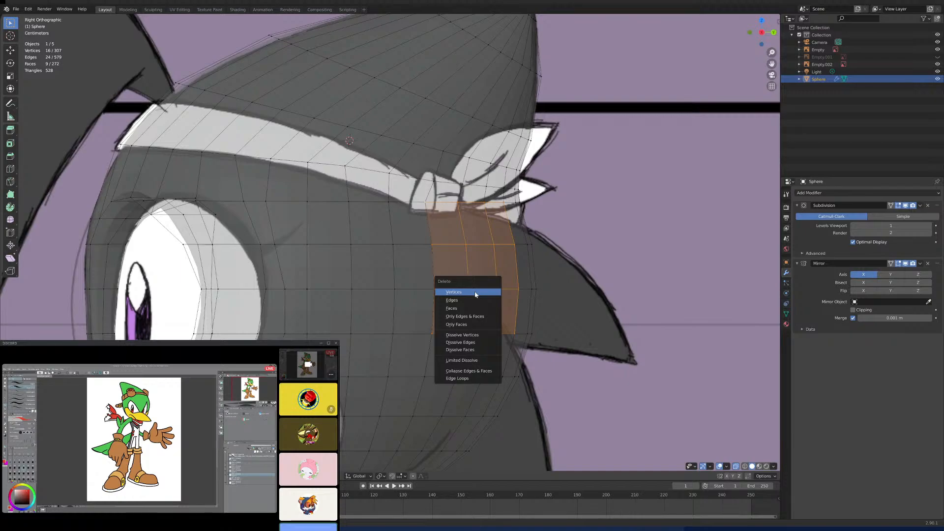
click(477, 294)
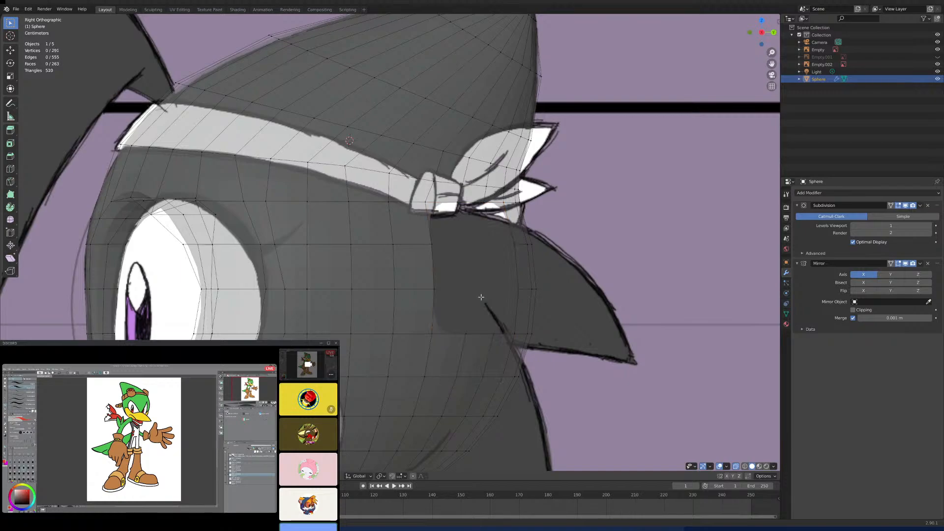
- Select the edge loop around the new hole and snap the 3D cursor to it, checking its placement from the front
click(513, 333)
alt+click(513, 332)
key(shift+s)
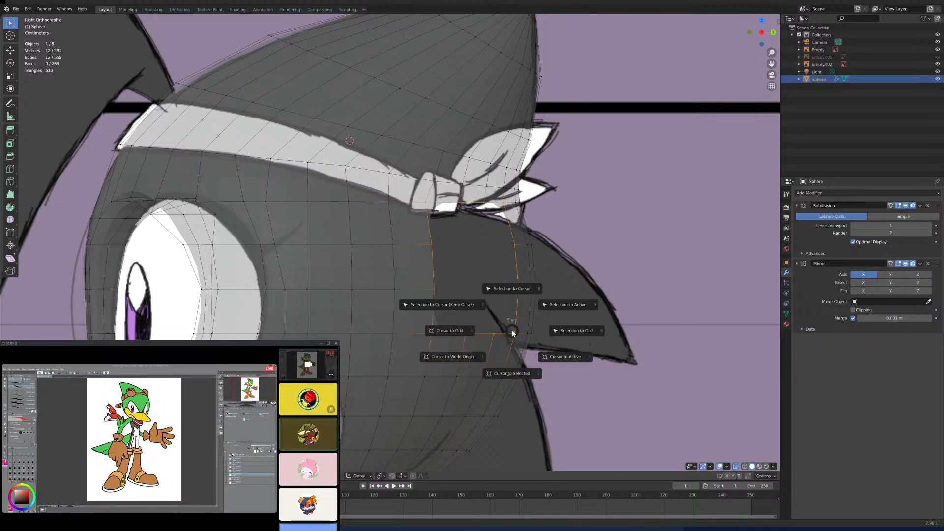
click(508, 375)
mouse_move(513, 328)
middle_down()
mouse_move(450, 358)
mouse_move(472, 339)
mouse_move(508, 337)
middle_up()
key(KP_1)
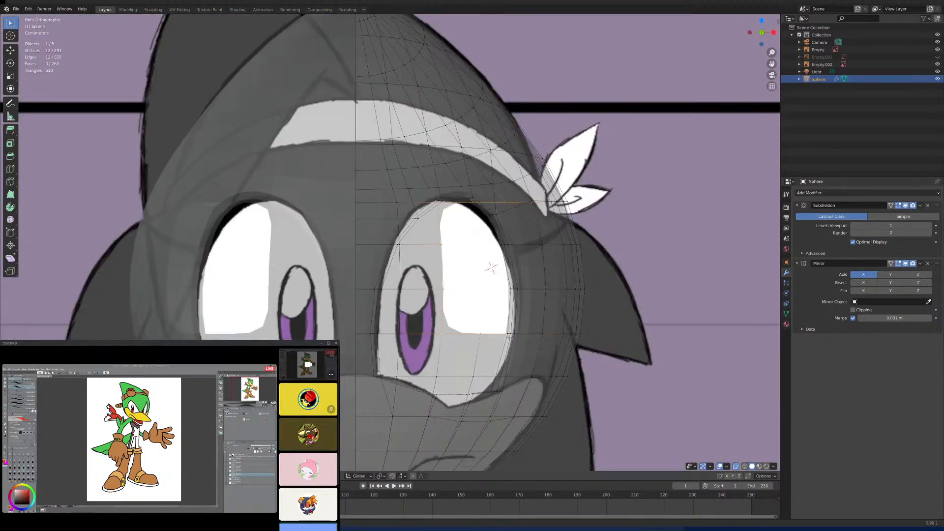
key(KP_3)
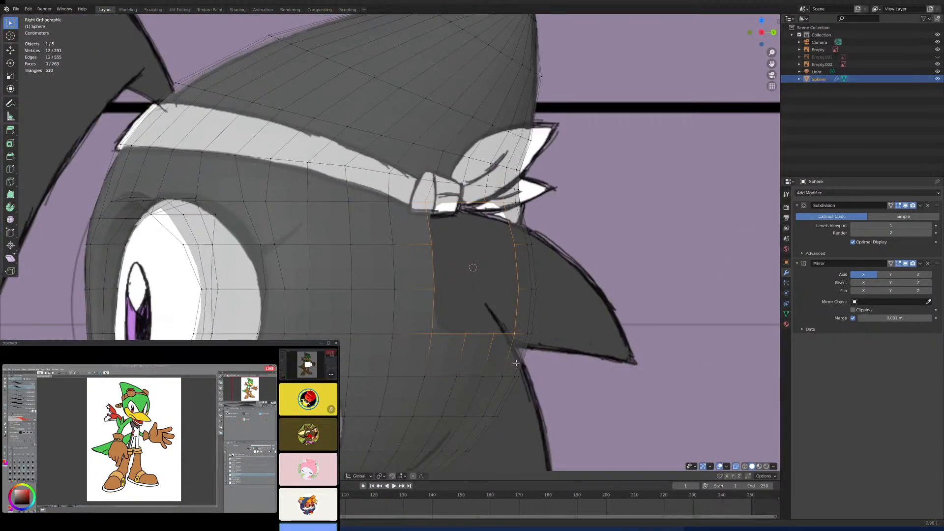
- Add a twelve-vertex mesh circle at the 3D cursor and rotate it 90 degrees about the Y axis
key(shift+a)
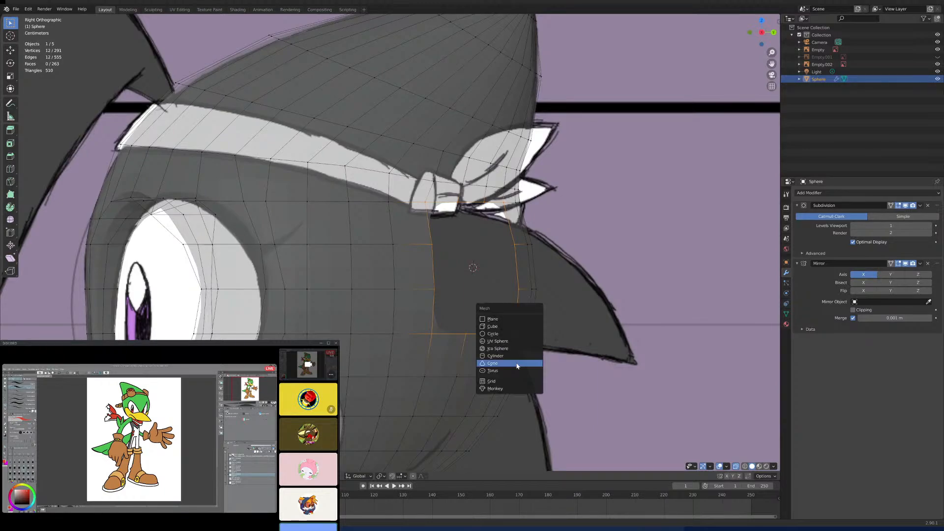
click(503, 337)
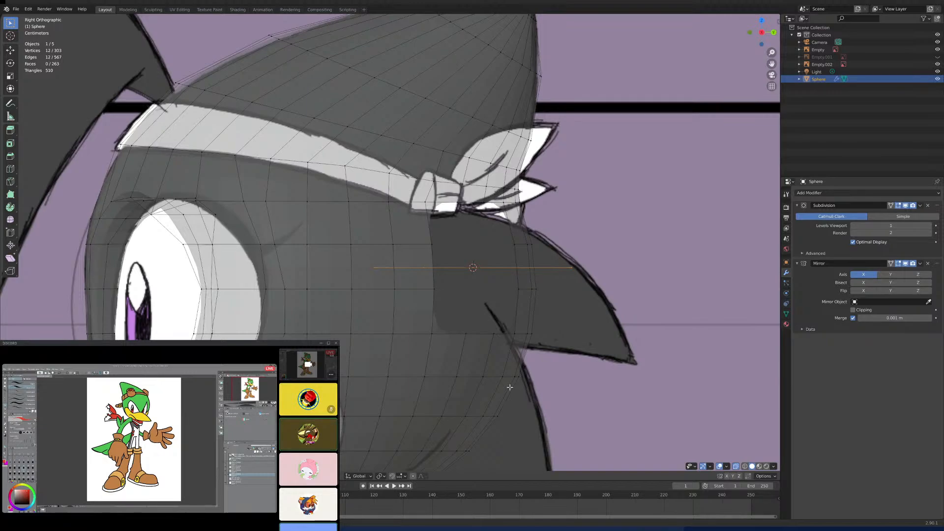
key(s)
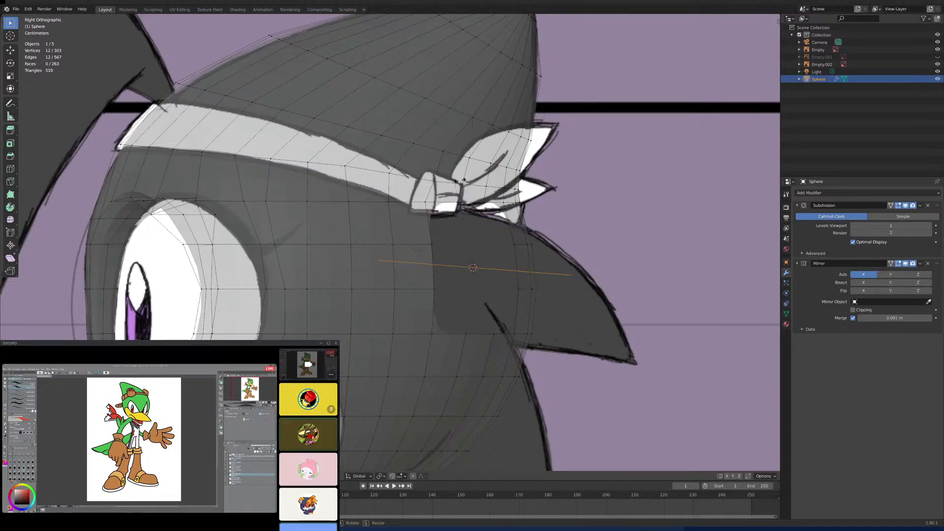
right_click(455, 121)
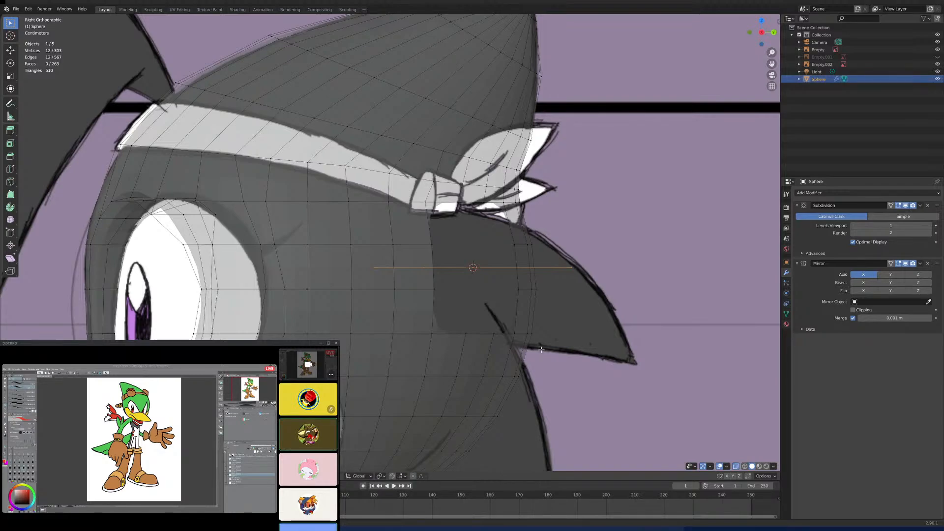
text(ry9)
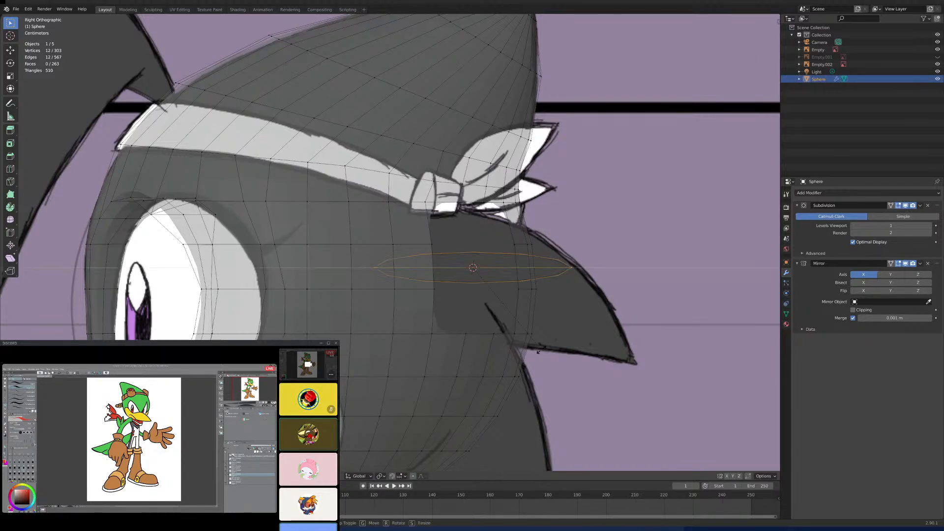
text(0)
key(Return)
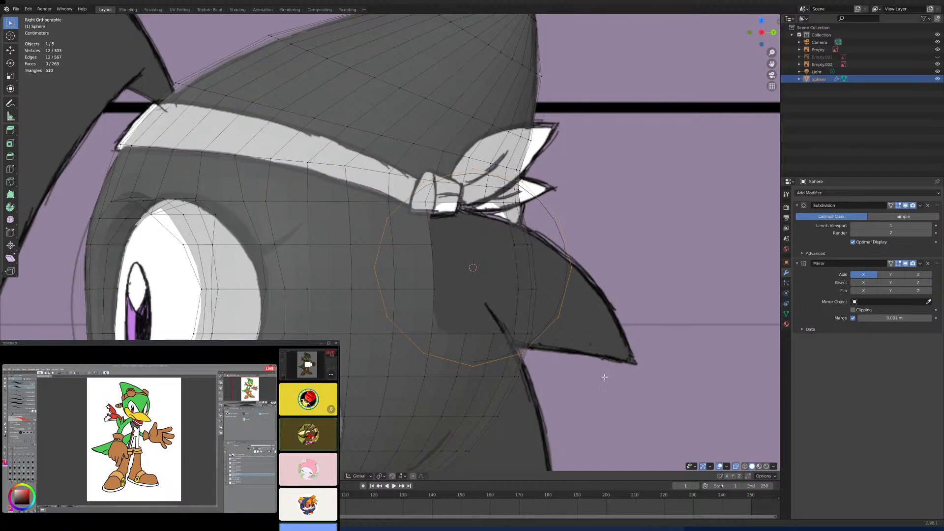
- Shrink the new circle and rotate it in the top view to follow the slope of the head's surface
key(s)
click(543, 337)
key(KP_7)
key(r)
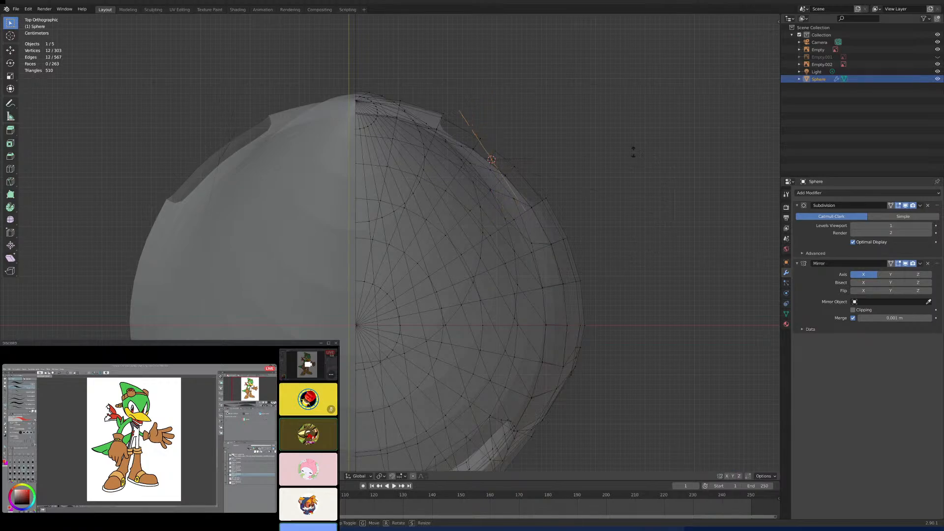
click(569, 135)
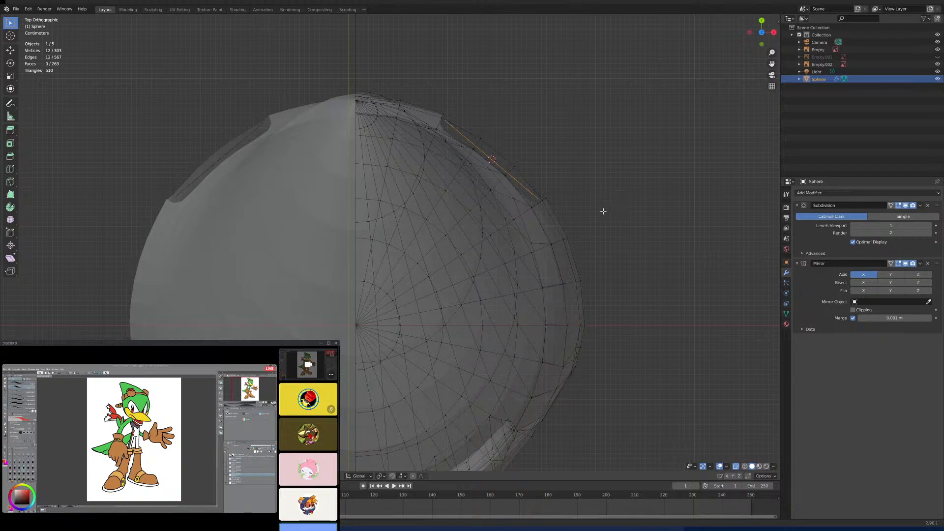
- Turn off X-ray and rotate the circle freehand so that it lies closer to the plane of the hole behind the eye
key(ctrl+KP_1)
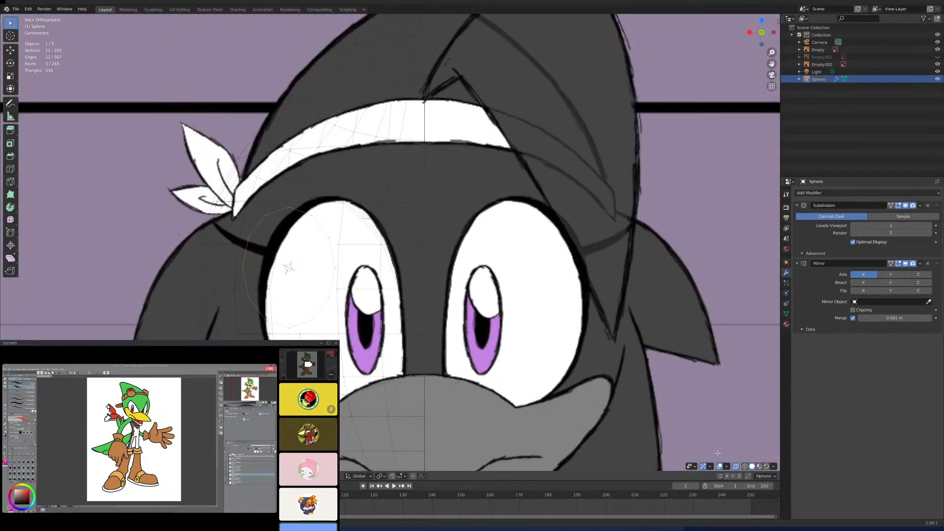
click(736, 467)
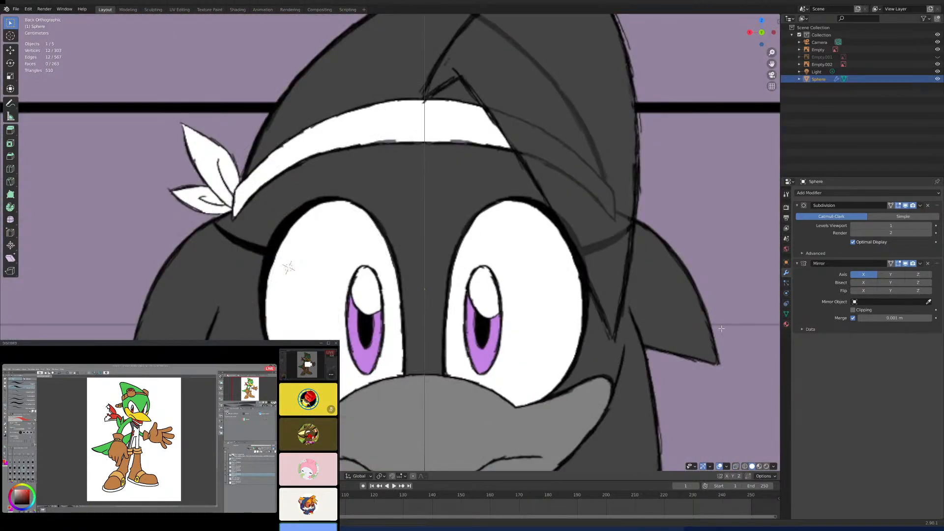
middle_drag(565, 218, 512, 289)
scroll(529, 274, up, 4)
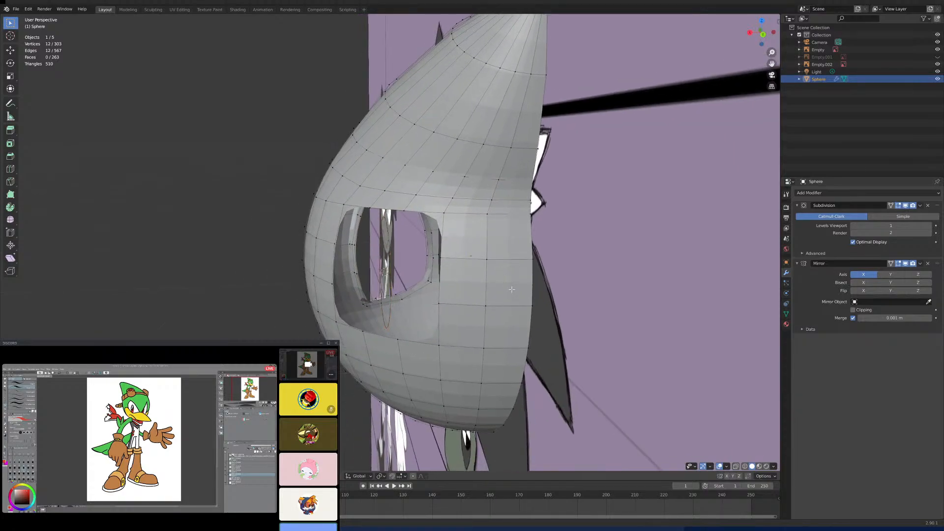
key(s)
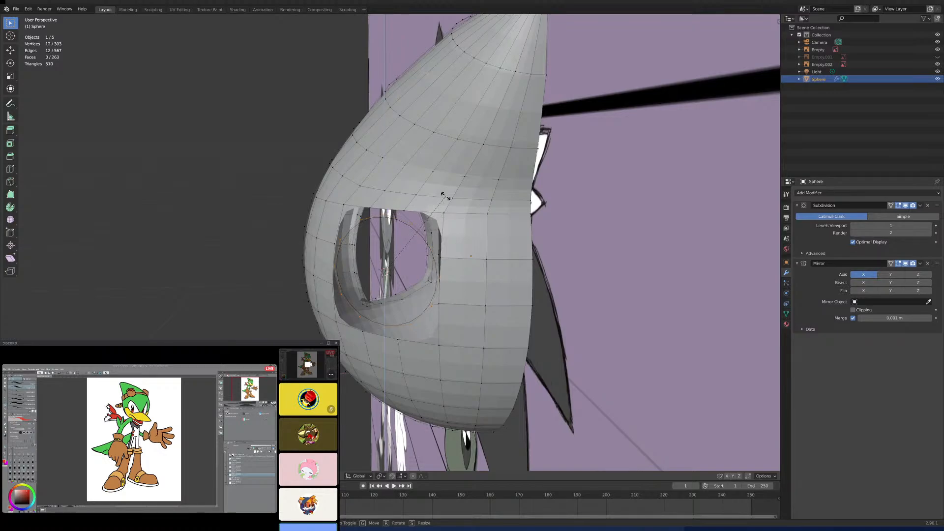
click(445, 196)
middle_drag(445, 197, 476, 320)
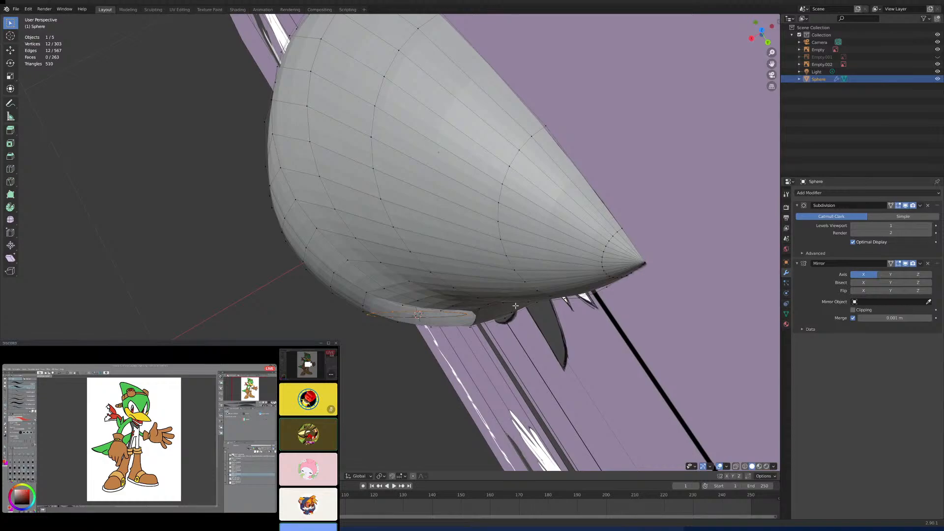
key(s)
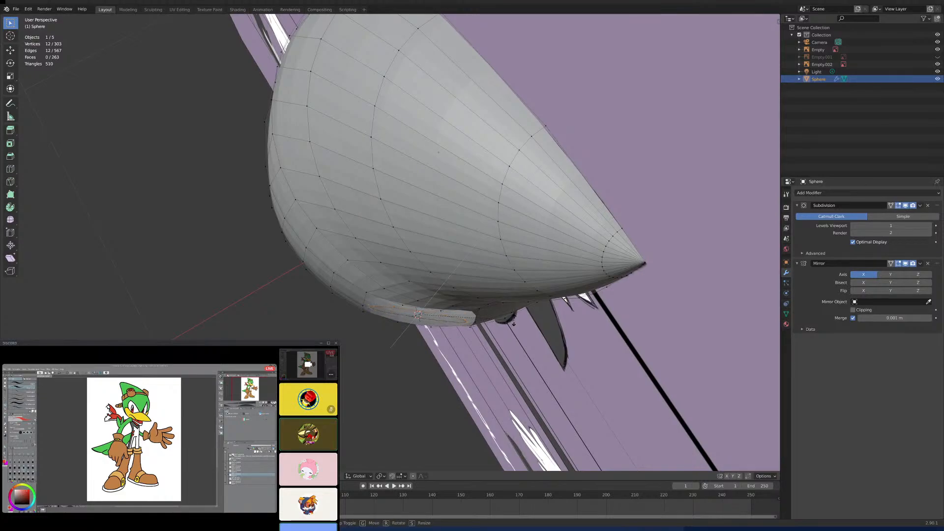
click(514, 322)
middle_drag(516, 324, 495, 278)
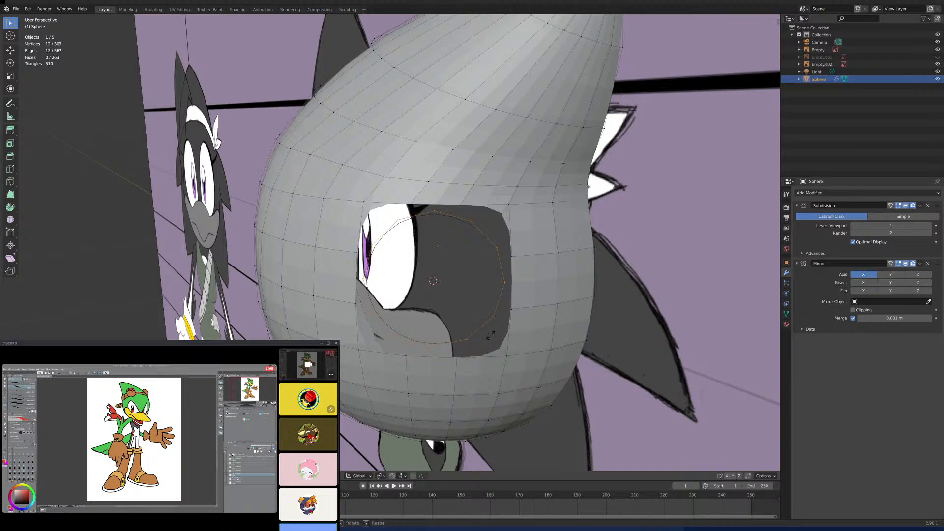
key(s)
key(y)
right_click(499, 252)
- Rotate the circle further into the hole's plane, using 3D Cursor as the transform pivot point for the last adjustment
key(r)
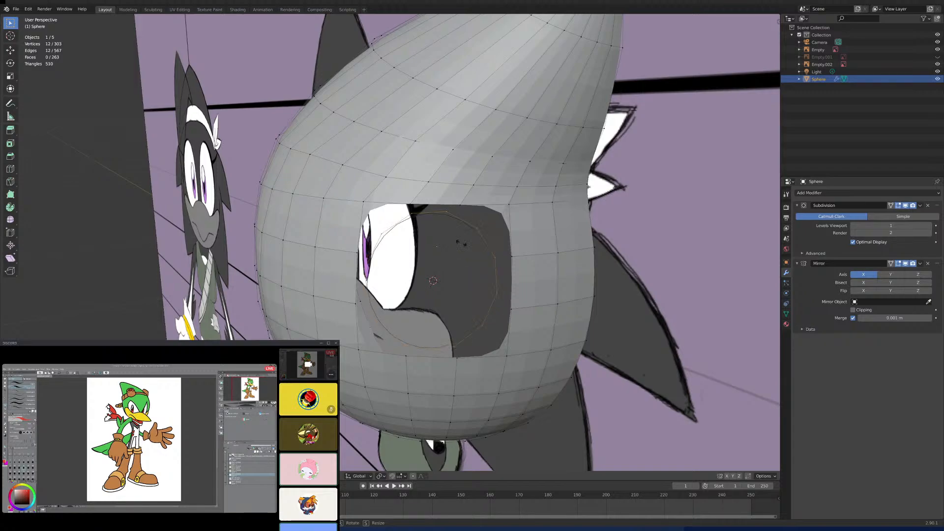
click(444, 231)
middle_drag(444, 231, 373, 457)
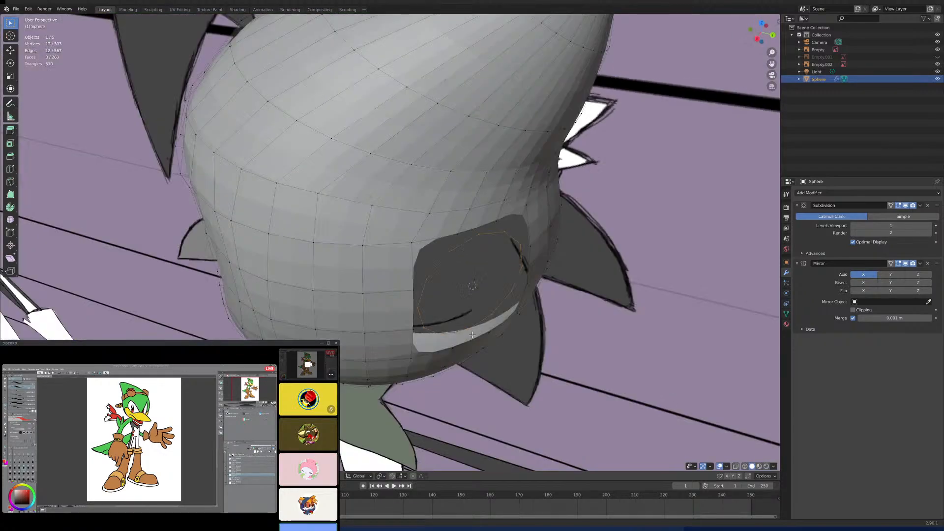
click(380, 476)
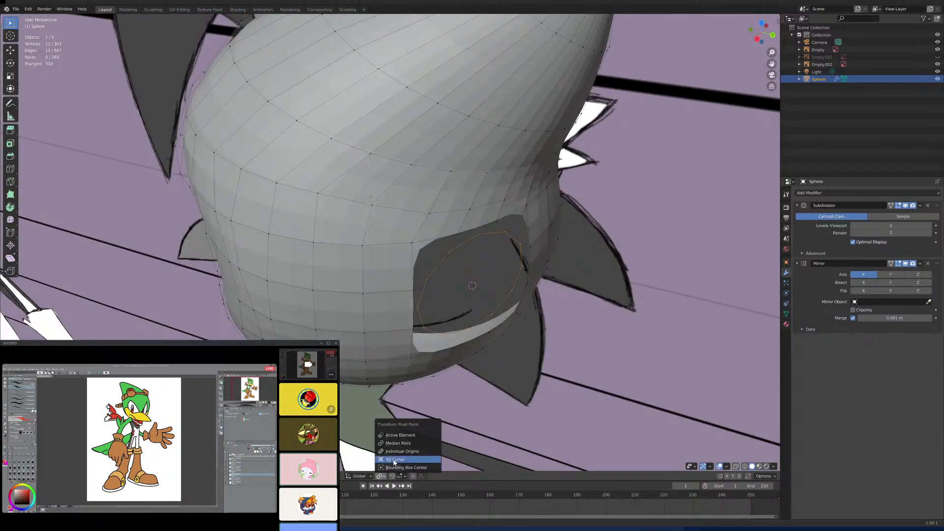
click(394, 460)
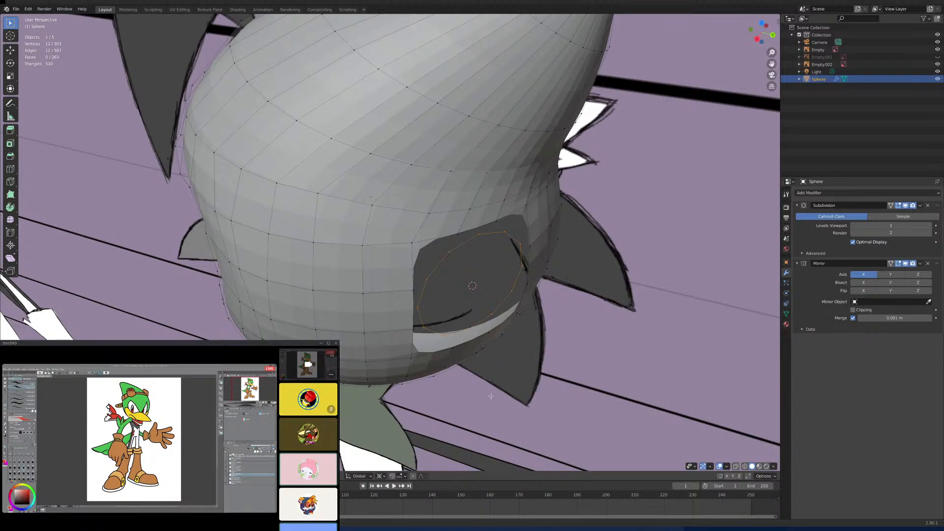
key(s)
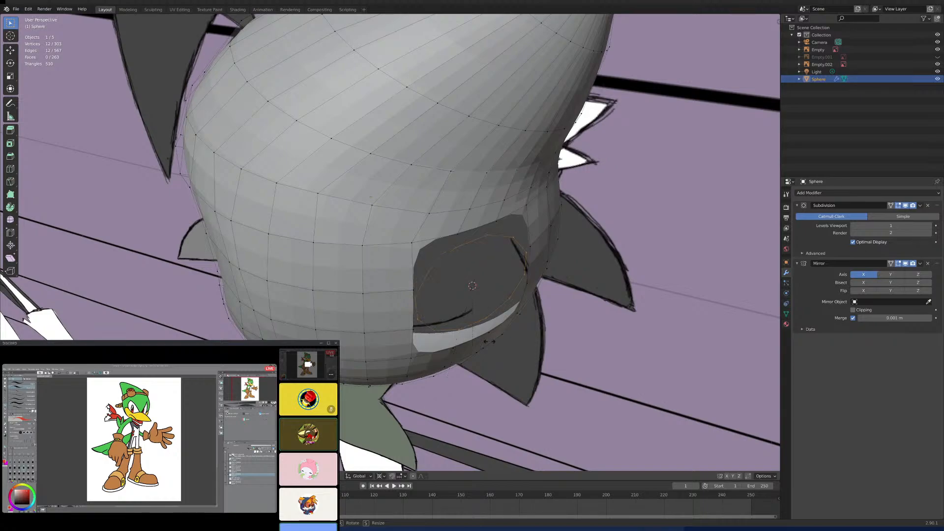
click(535, 335)
- Examine how the circle sits inside the hole from the back, the side and above the head
key(ctrl+KP_1)
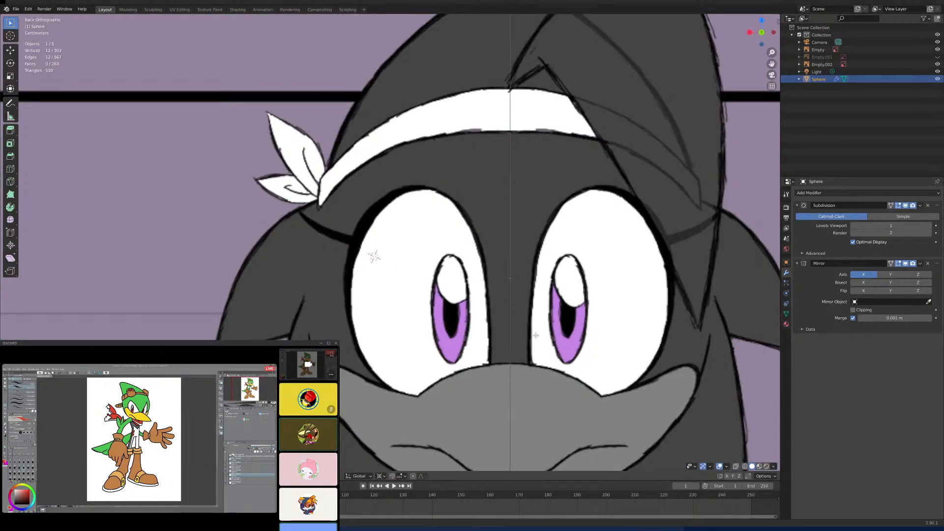
mouse_move(535, 335)
middle_down()
mouse_move(564, 371)
mouse_move(535, 351)
middle_up()
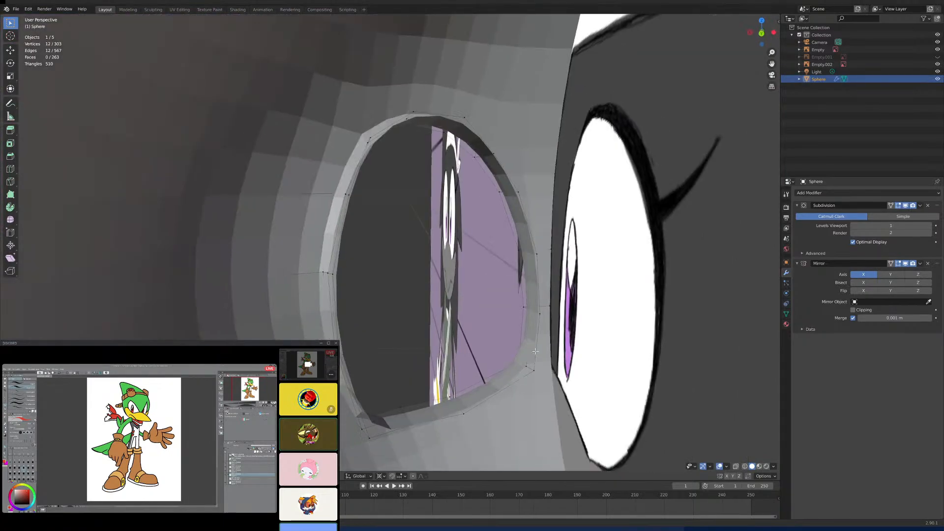
scroll(535, 351, down, 6)
scroll(534, 352, up, 2)
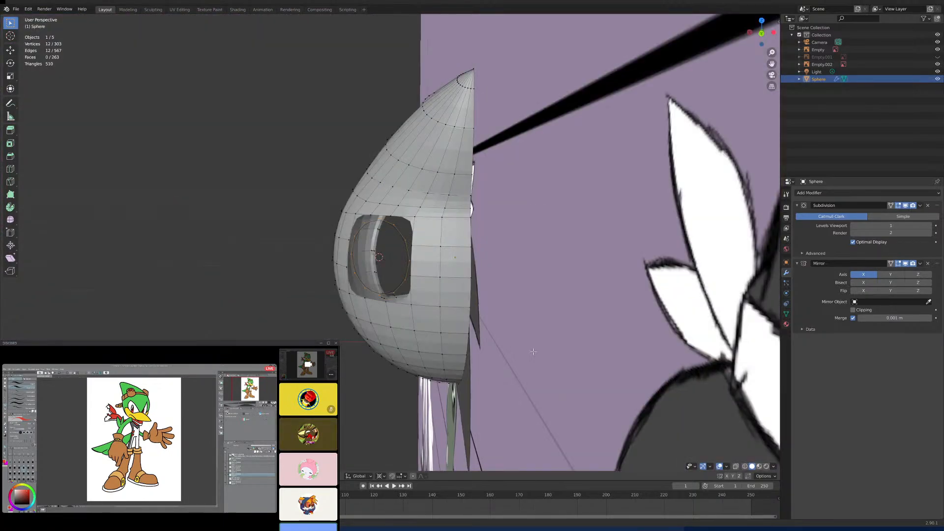
key(ctrl+KP_1)
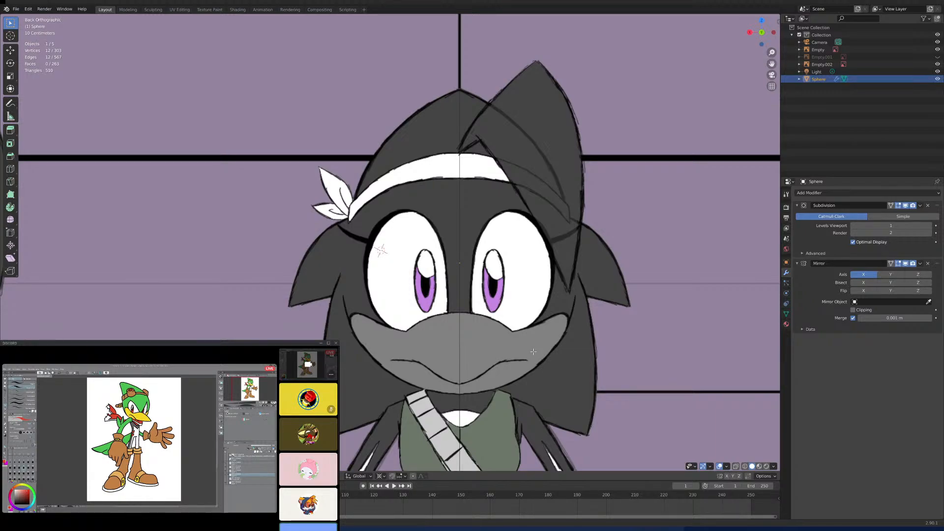
key(shift+KP_1)
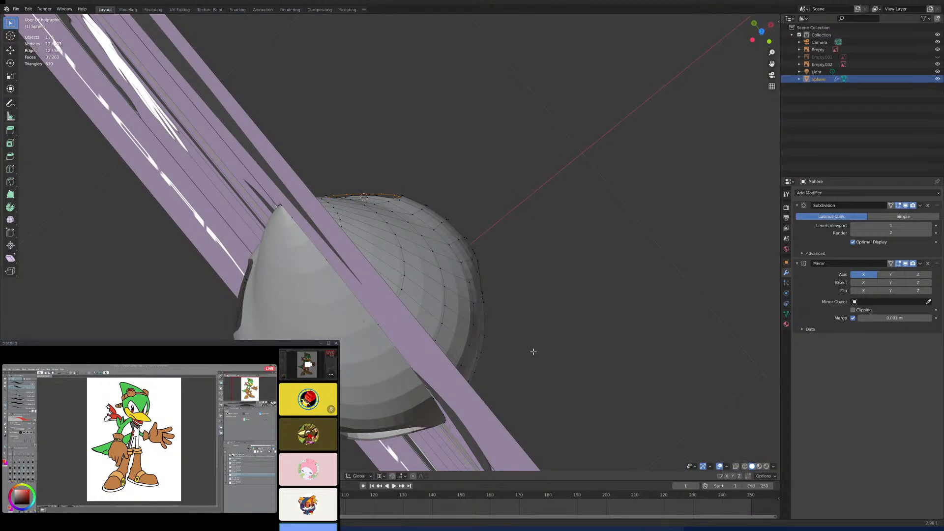
key(ctrl+KP_1)
key(KP_3)
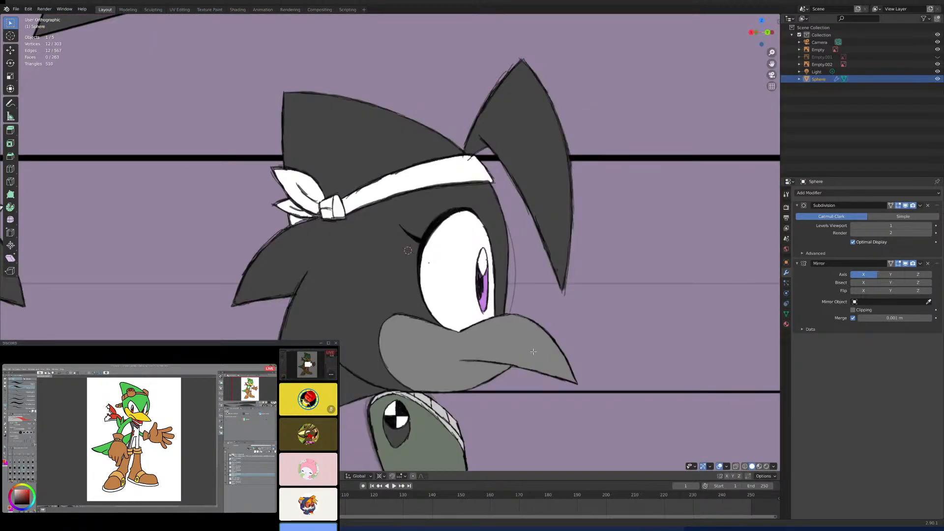
key(KP_1)
key(ctrl+KP_1)
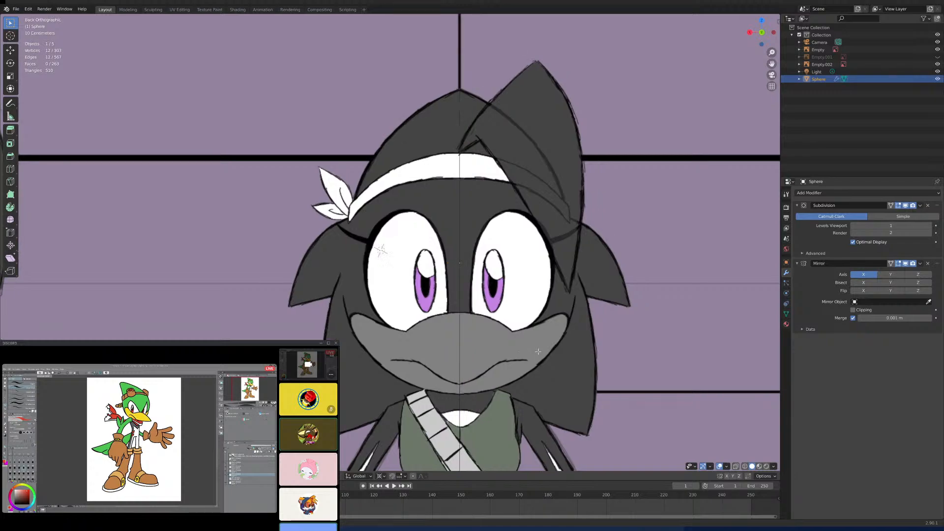
middle_drag(533, 352, 551, 405)
scroll(551, 405, up, 9)
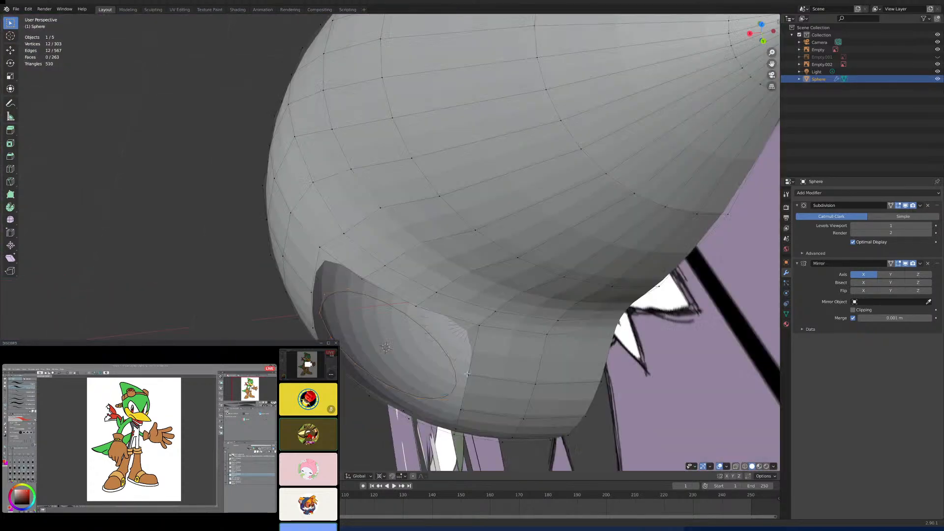
middle_drag(466, 377, 454, 352)
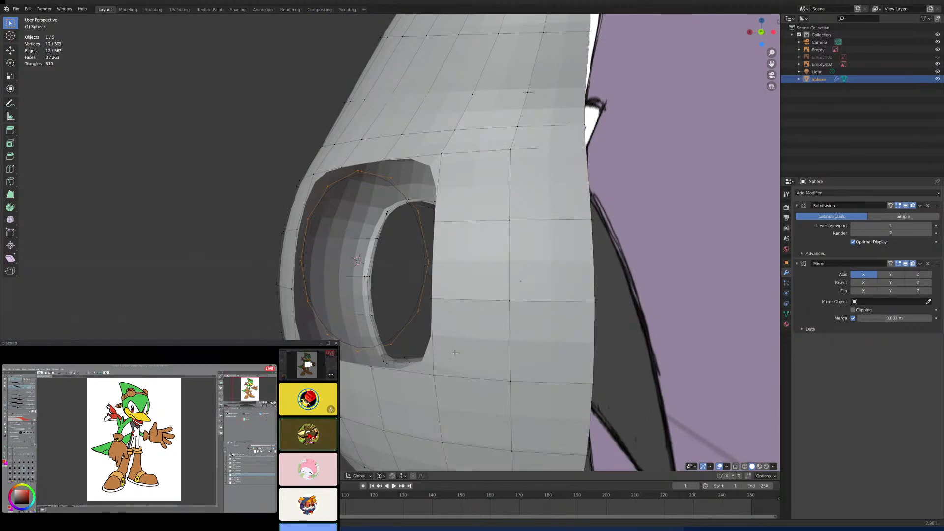
key(ctrl+KP_1)
key(KP_5)
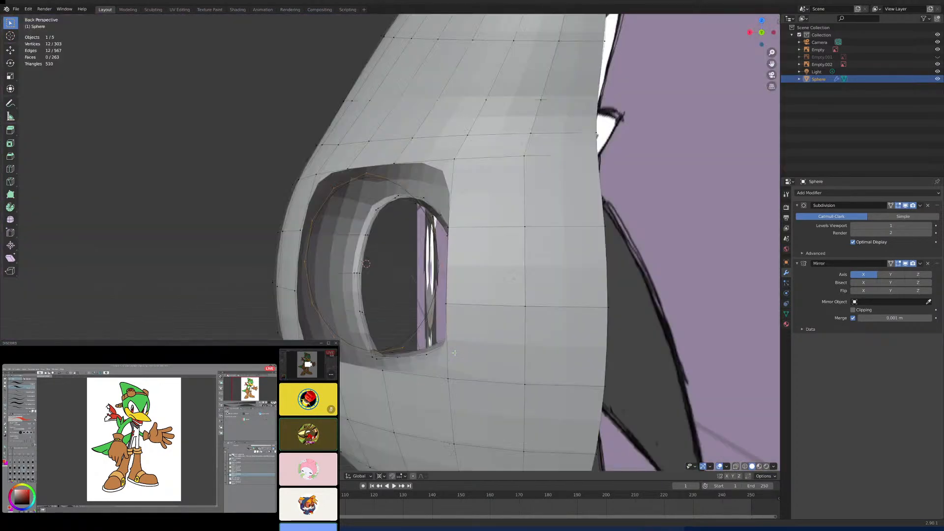
middle_drag(510, 330, 536, 372)
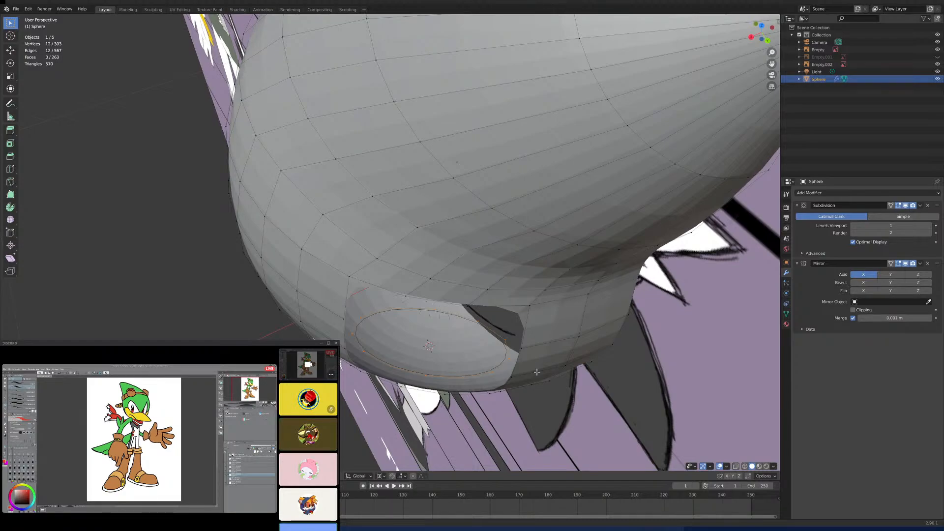
- Rotate the circle to follow the head's curvature and enlarge it until it roughly matches the hole's outline
key(r)
click(553, 385)
middle_drag(553, 385, 535, 364)
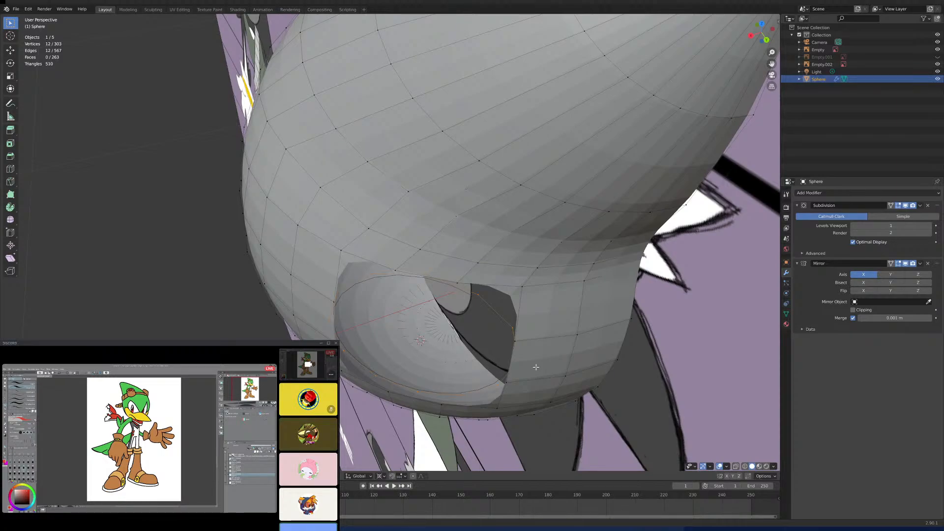
mouse_move(537, 385)
middle_down()
mouse_move(548, 349)
mouse_move(564, 357)
mouse_move(547, 373)
middle_up()
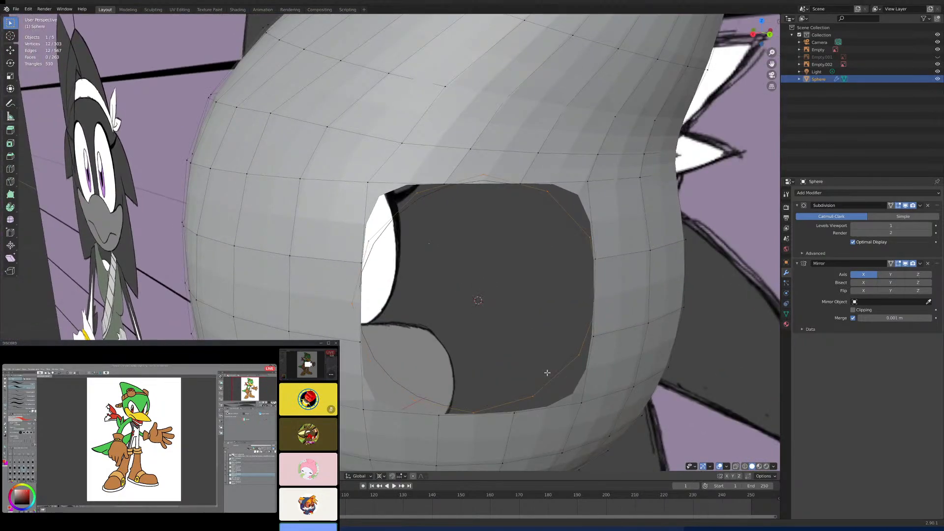
- Try to merge the hole's lower rear corner vertex into the nearest circle vertex using At Last
click(578, 404)
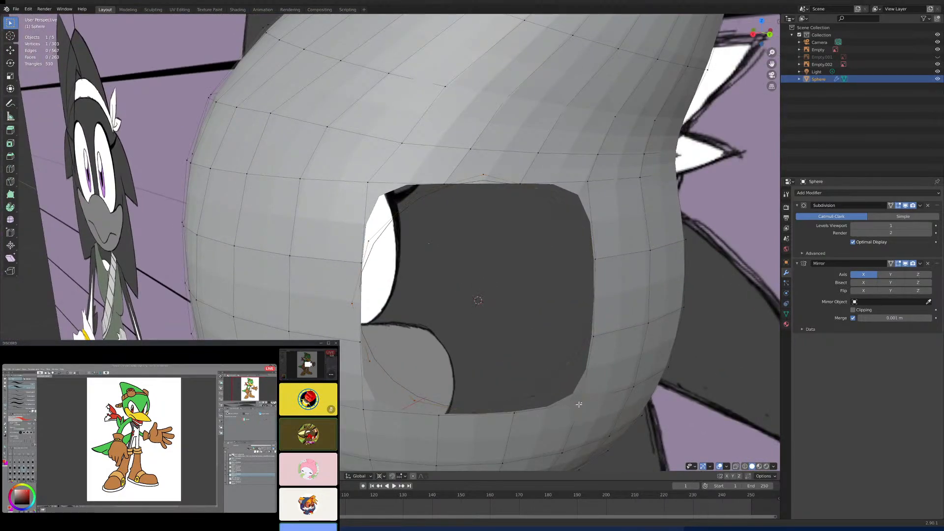
shift+click(576, 356)
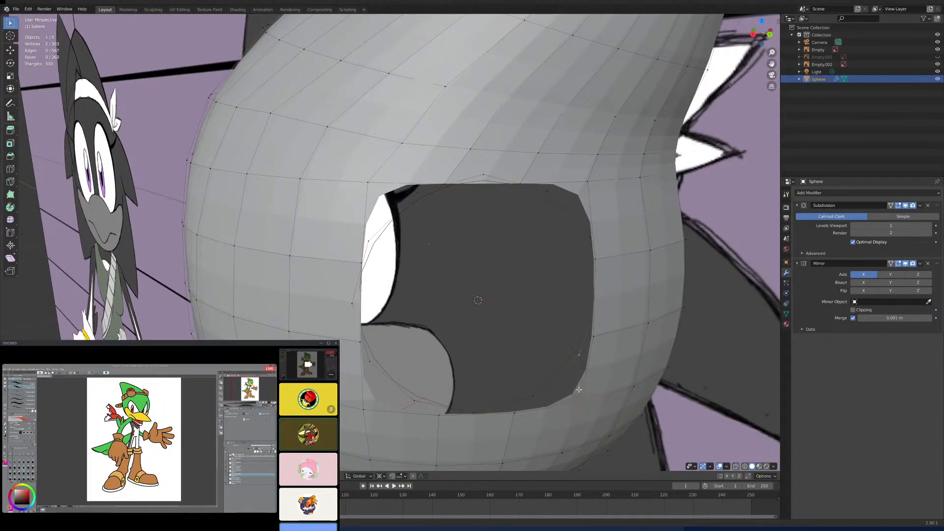
click(540, 395)
key(m)
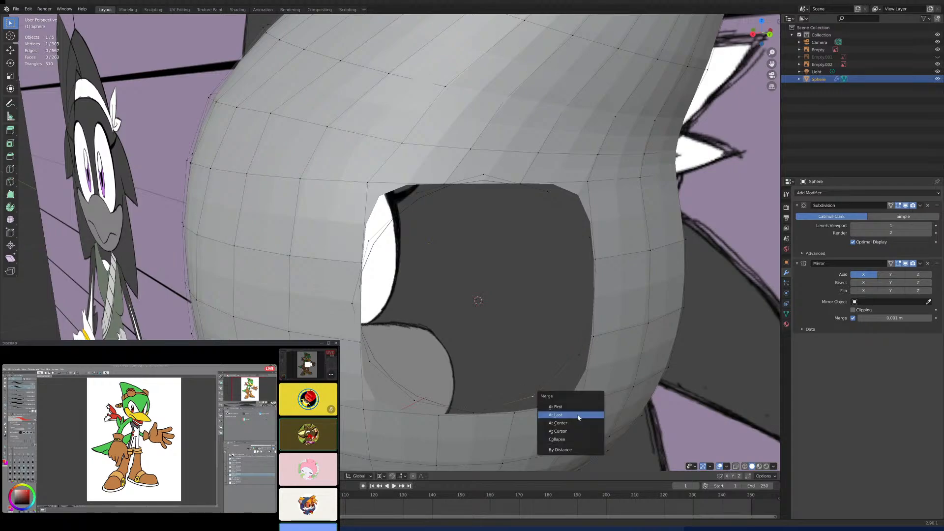
middle_drag(568, 379, 589, 398)
alt+click(588, 397)
- Reposition the whole circle freehand so that it sits closer to the head's surface inside the hole
key(g)
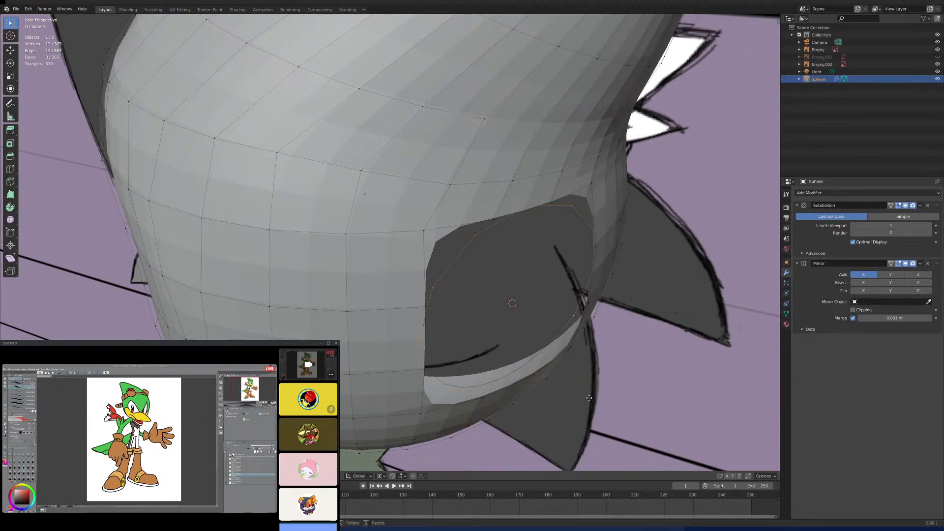
key(z)
key(g)
right_click(609, 419)
key(g)
key(y)
key(y)
key(y)
click(607, 407)
middle_drag(608, 407, 583, 415)
key(g)
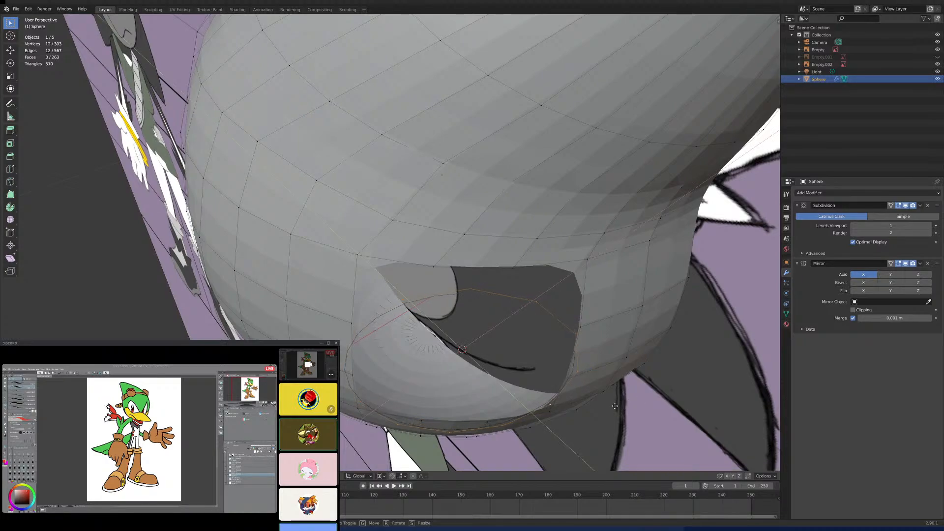
click(613, 406)
middle_drag(592, 417, 622, 389)
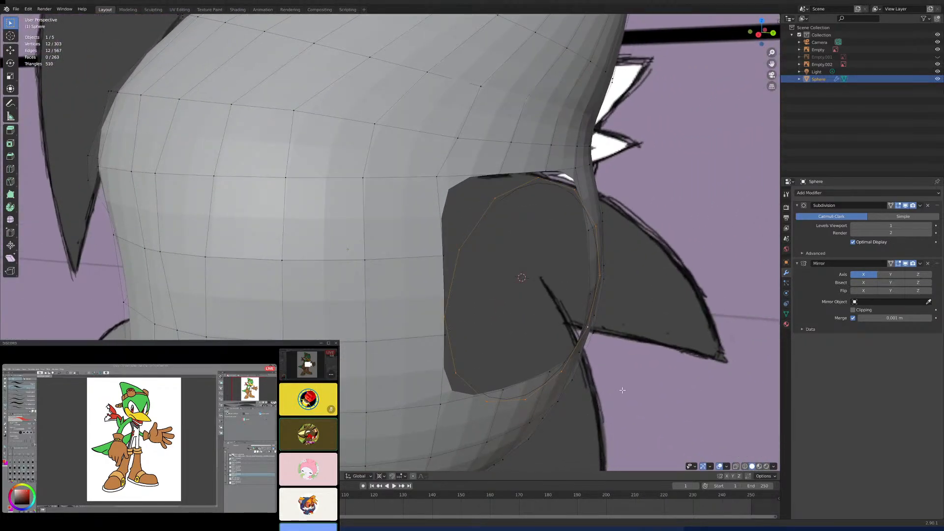
- Raise the circle slightly along the Z axis in the right side view to center it on the hole
key(KP_3)
key(g)
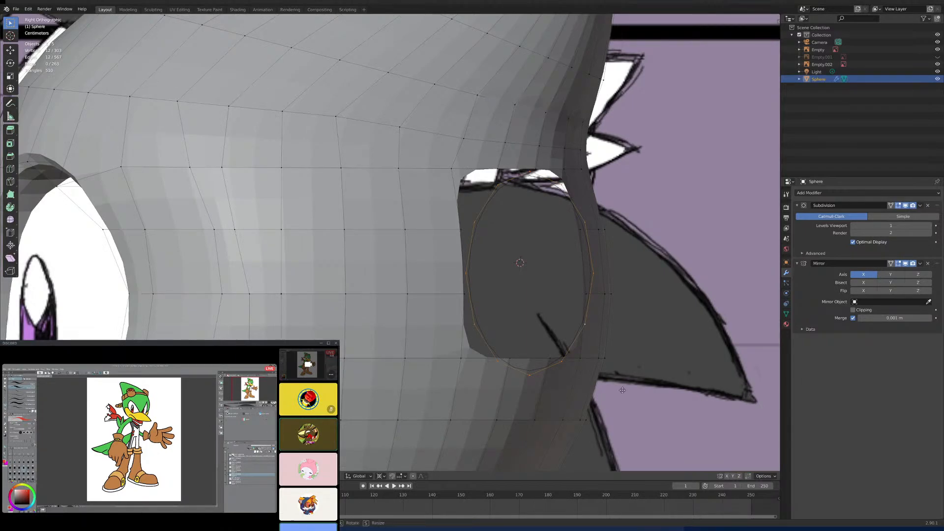
key(z)
click(624, 379)
middle_drag(624, 379, 593, 388)
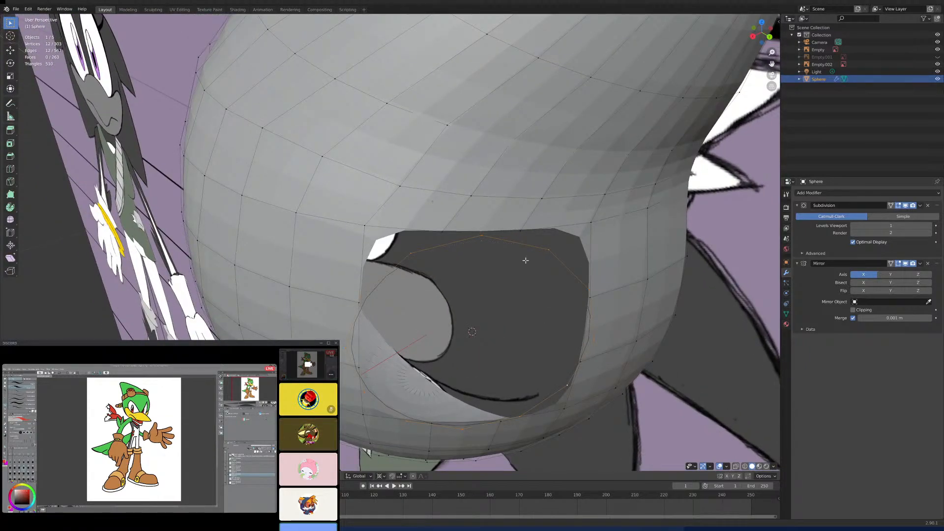
- Merge the hole's upper rear corner into the nearest circle vertex using At Last, and enable the Subdivision modifier's on-cage display
alt+shift+click(539, 229)
key(alt+a)
alt+click(563, 226)
click(560, 252)
shift+click(550, 250)
key(m)
click(551, 251)
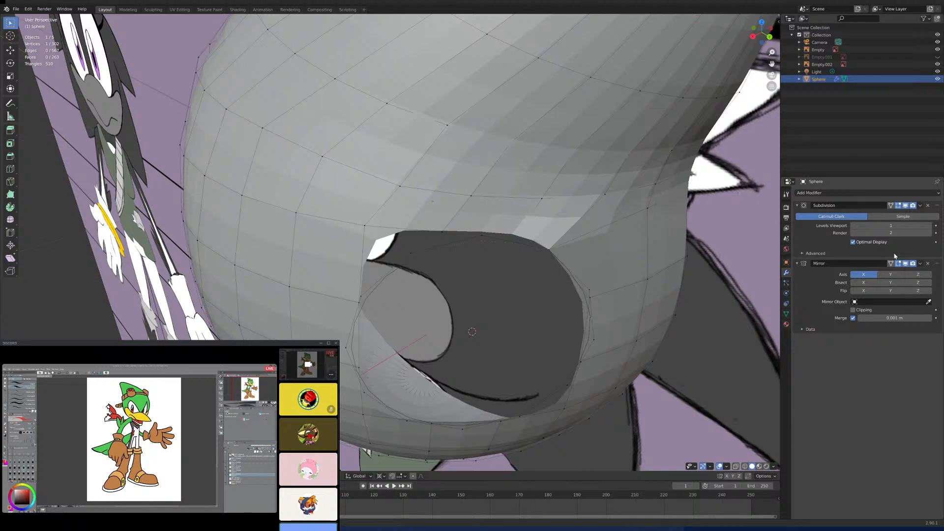
click(890, 206)
- Merge the two vertices along the hole's upper edge into their matching circle vertices using At Last
middle_drag(500, 262, 504, 273)
shift+click(508, 254)
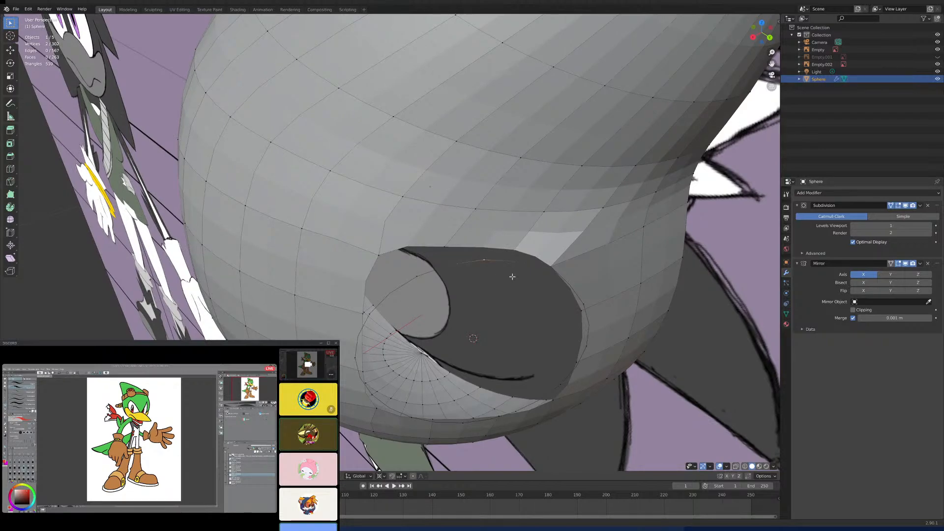
key(m)
click(513, 276)
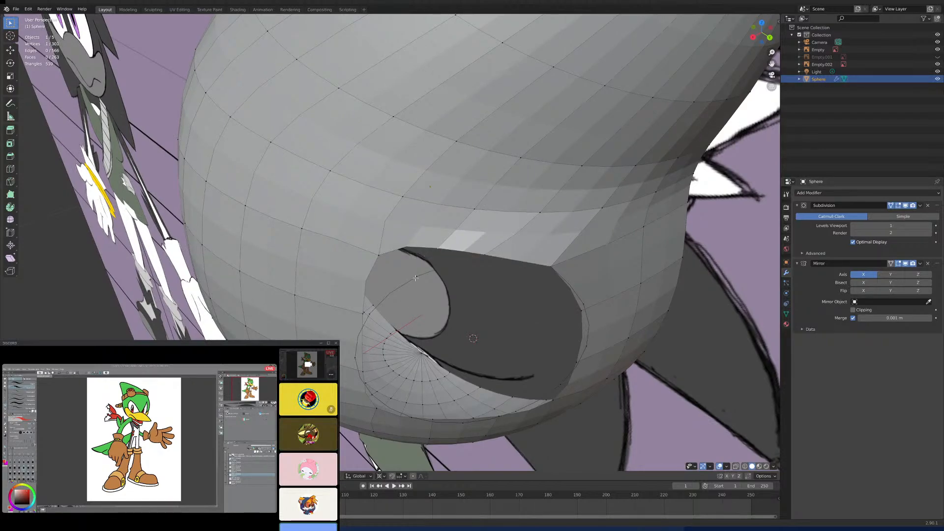
shift+click(416, 277)
click(432, 278)
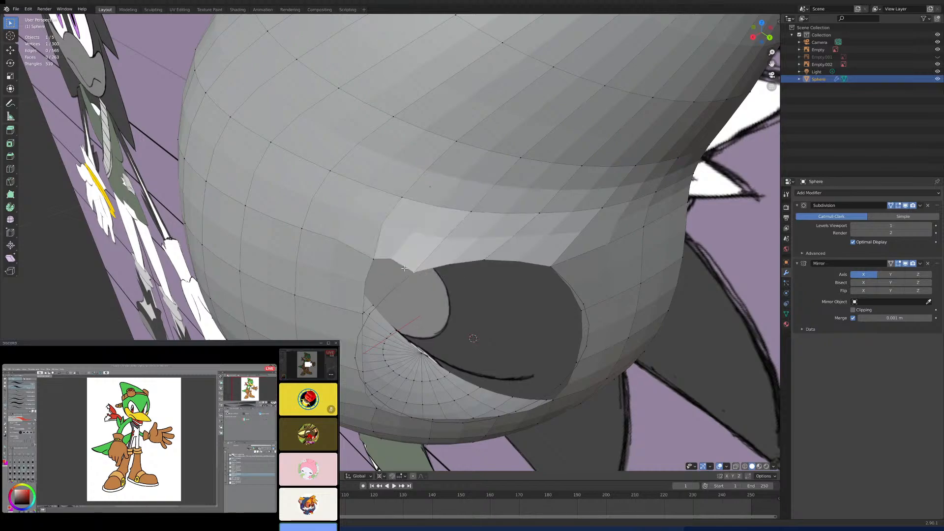
- Merge the hole's upper front corner and the vertex below it into their matching circle vertices
middle_drag(432, 278, 403, 285)
shift+click(374, 305)
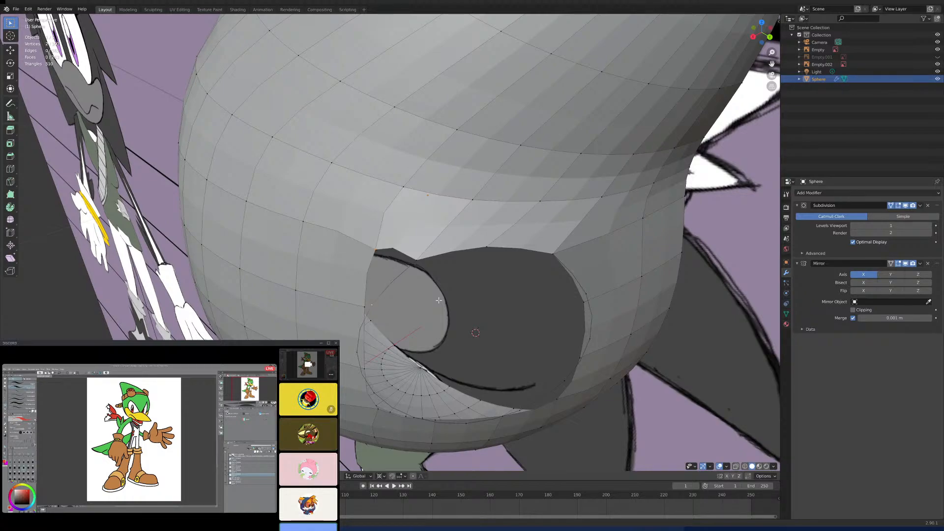
key(m)
click(439, 301)
middle_drag(438, 301, 411, 320)
shift+click(409, 324)
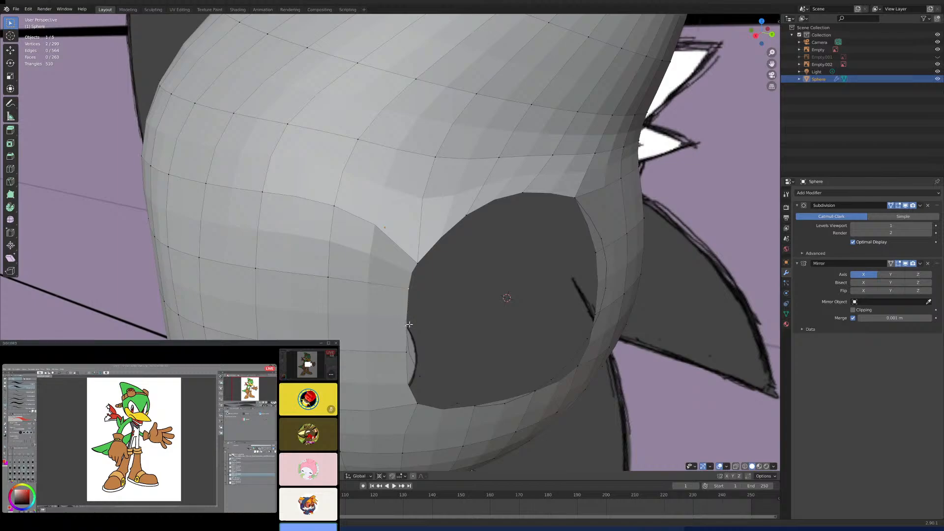
middle_drag(499, 336, 460, 332)
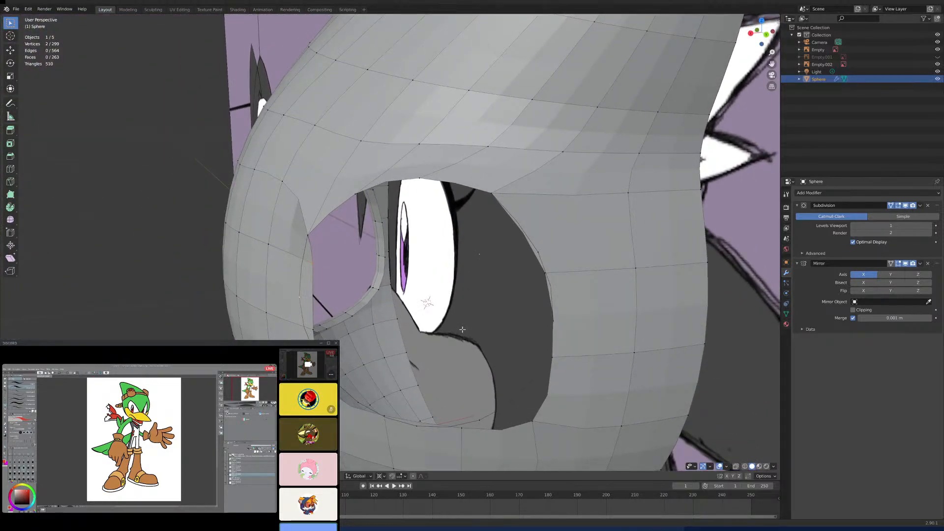
key(m)
click(459, 330)
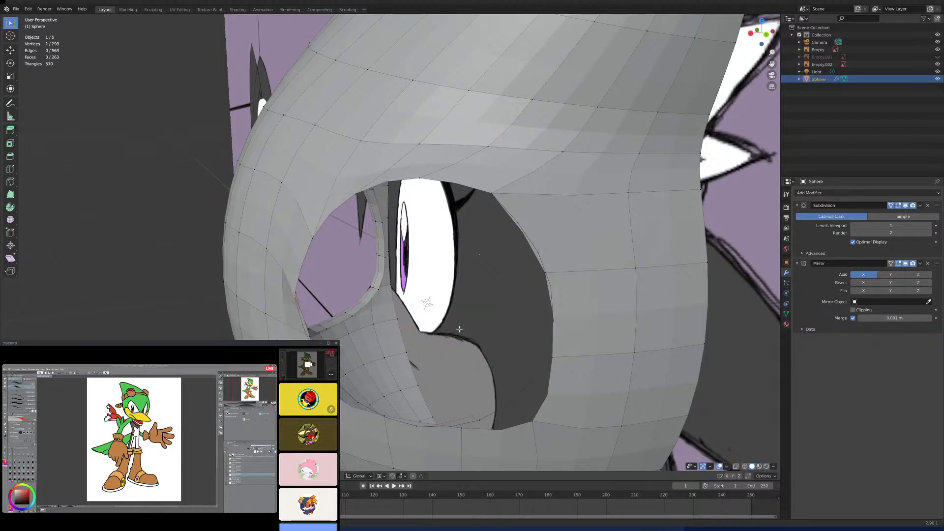
- Merge the lower vertex of the hole's front edge and the lower front corner into their matching circle vertices
mouse_move(459, 330)
middle_down()
mouse_move(447, 319)
mouse_move(446, 329)
middle_up()
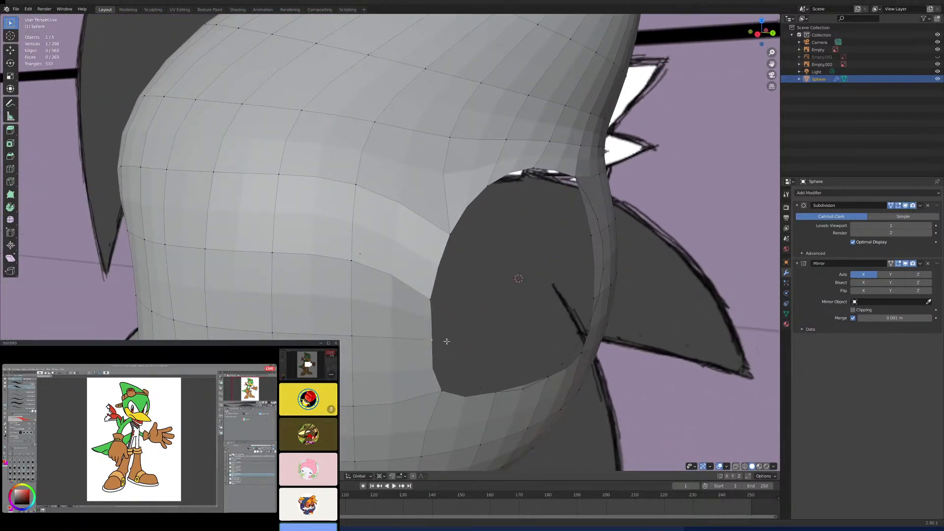
shift+click(446, 354)
key(m)
click(496, 350)
middle_drag(497, 352, 443, 367)
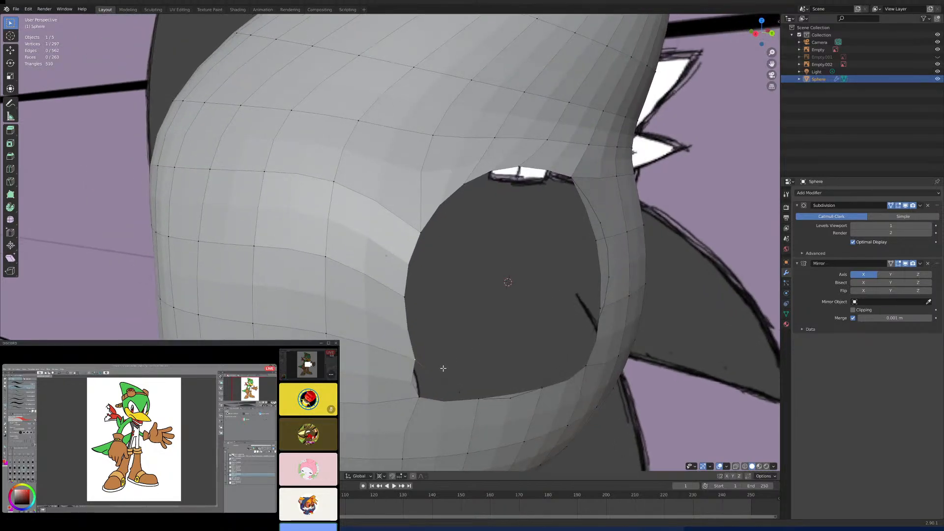
mouse_move(423, 398)
middle_down()
mouse_move(442, 388)
mouse_move(430, 377)
mouse_move(412, 387)
middle_up()
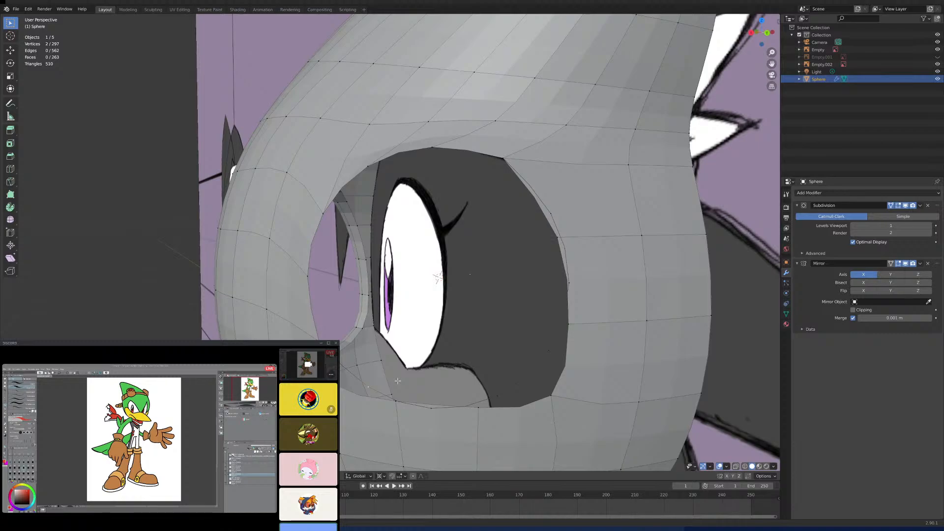
key(m)
click(404, 397)
scroll(404, 396, down, 2)
middle_drag(404, 397, 427, 358)
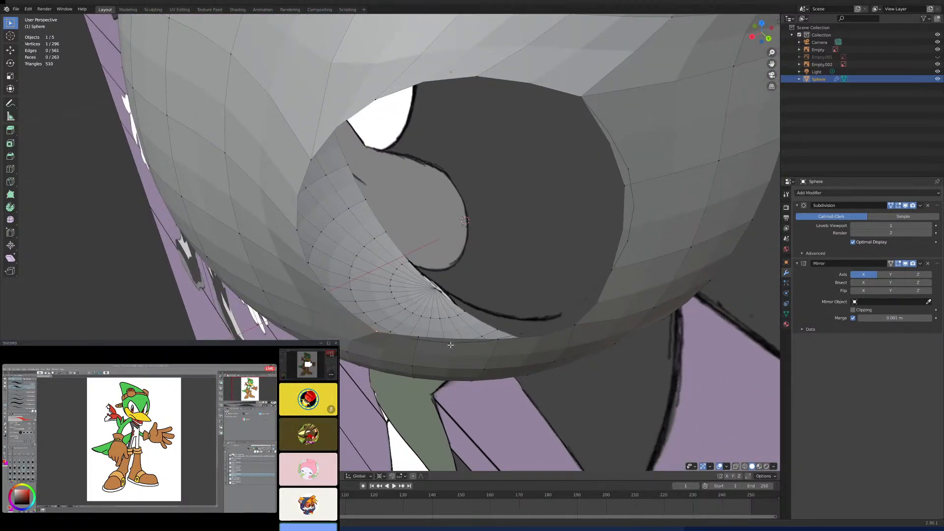
- Merge the two vertices along the hole's bottom edge into their matching circle vertices using At Last
shift+click(446, 344)
key(m)
click(453, 362)
middle_drag(455, 363, 490, 301)
scroll(529, 307, up, 1)
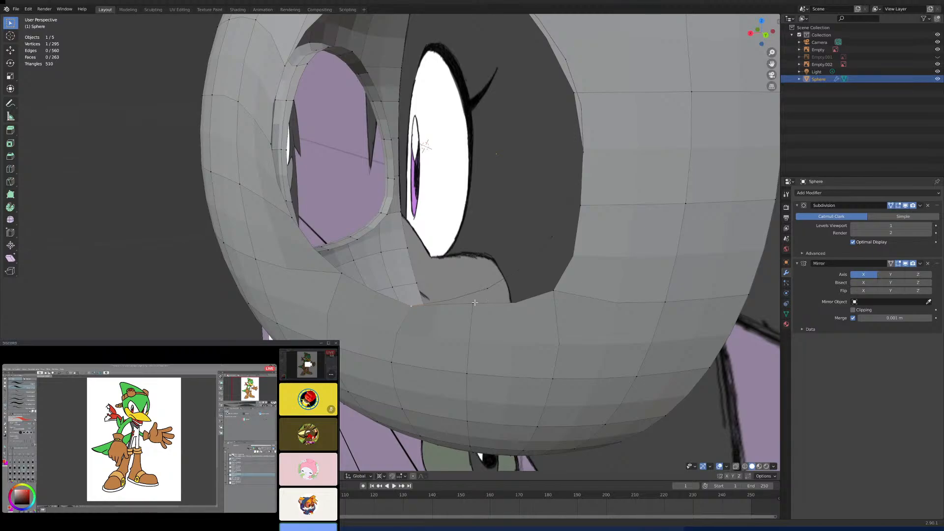
shift+click(485, 287)
key(m)
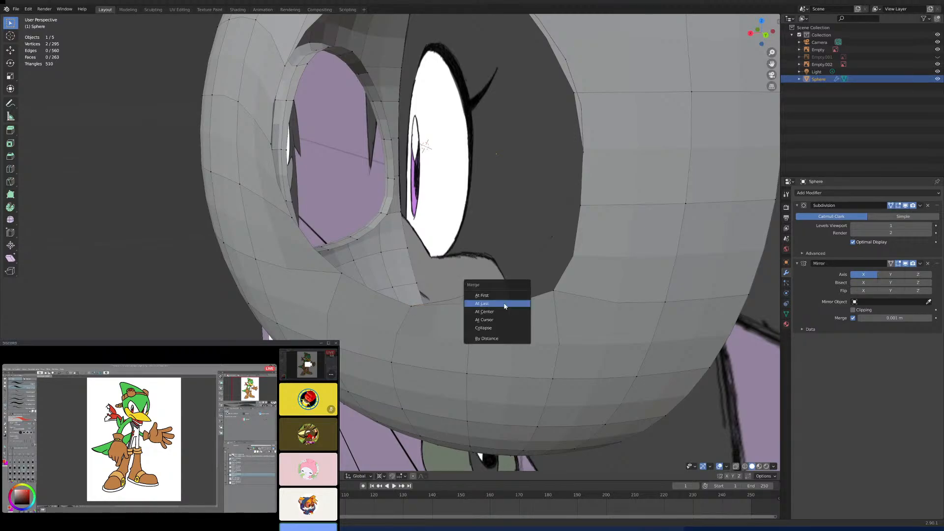
click(506, 305)
- Merge the hole's lower rear corner vertex with the matching circle vertex using At Last
middle_drag(526, 279, 541, 293)
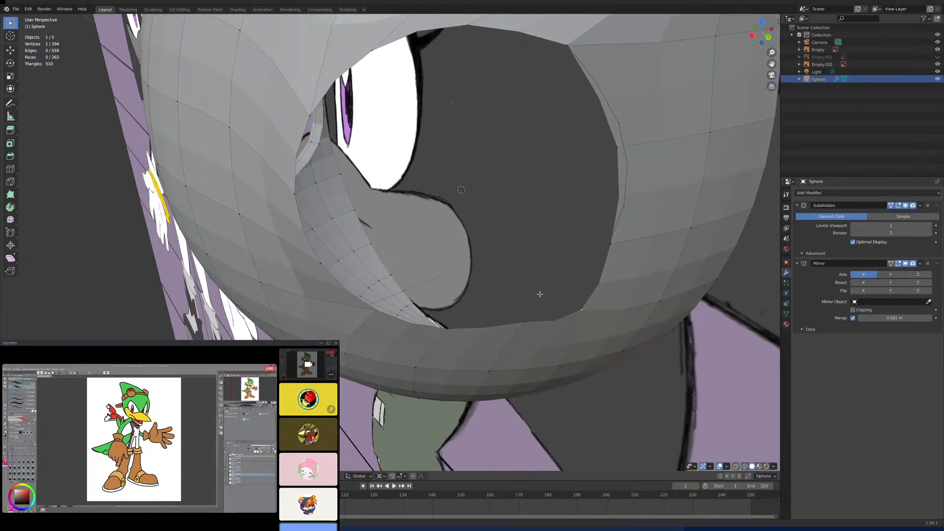
shift+click(585, 275)
key(alt+a)
click(574, 311)
mouse_move(573, 310)
middle_down()
mouse_move(580, 295)
mouse_move(571, 310)
middle_up()
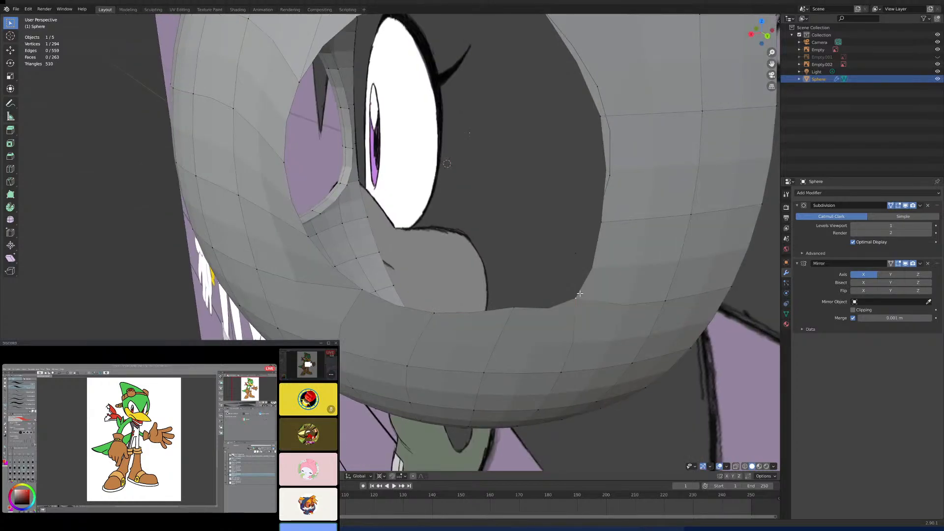
shift+click(574, 256)
key(m)
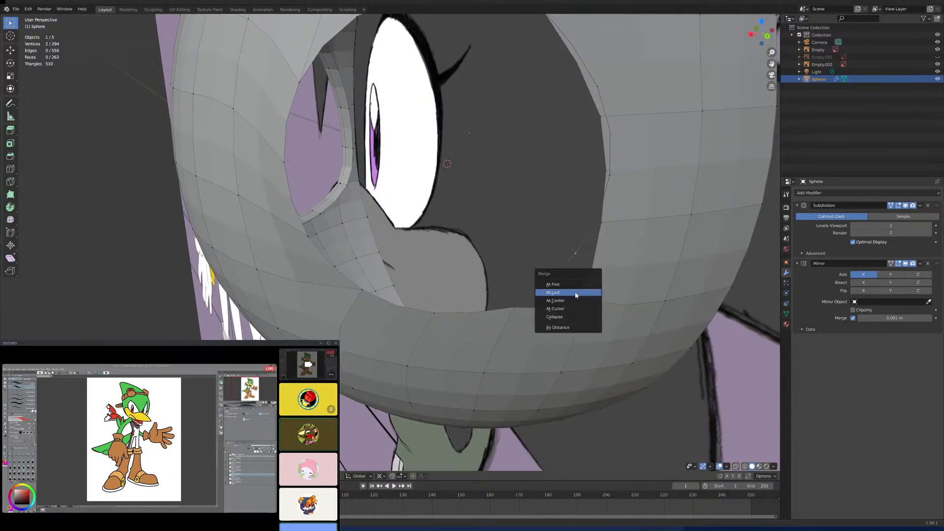
click(574, 292)
- Merge the two remaining vertices on the hole's rear edge into their circle vertices to close the ring
mouse_move(574, 292)
middle_down()
mouse_move(580, 285)
mouse_move(580, 301)
middle_up()
shift+click(570, 237)
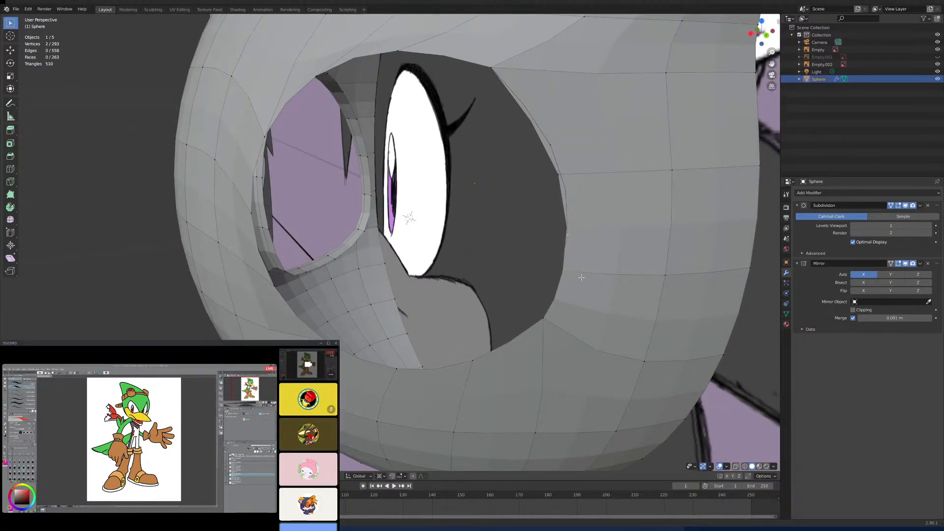
key(m)
click(580, 276)
middle_drag(584, 243, 561, 261)
shift+click(514, 238)
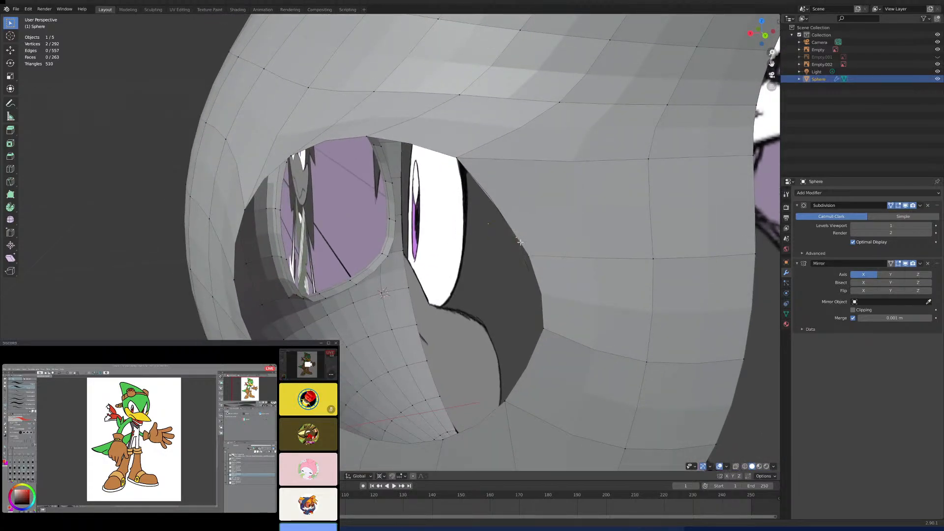
middle_drag(514, 239, 583, 229)
key(m)
click(596, 275)
- Examine the rounded hole against the side reference, including the smoothed head in Object Mode
scroll(549, 261, down, 5)
middle_drag(549, 261, 575, 293)
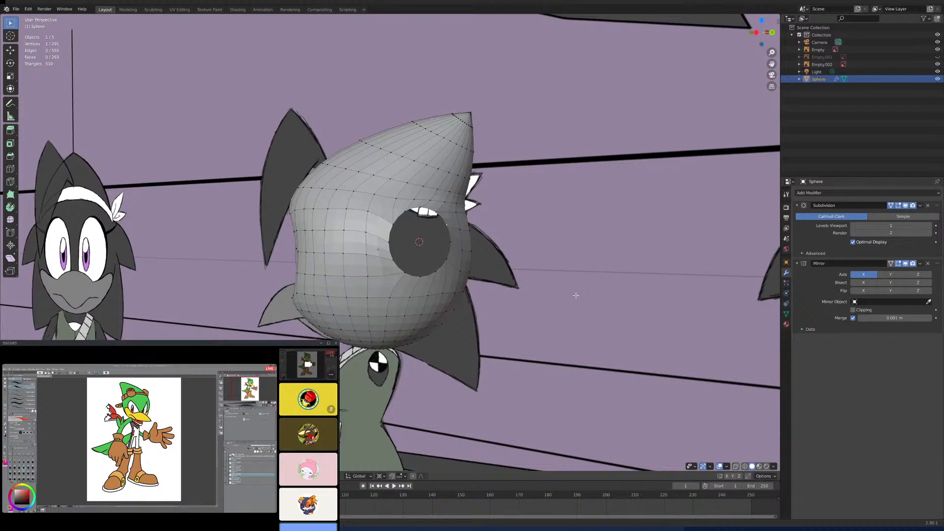
key(KP_3)
scroll(459, 255, down, 3)
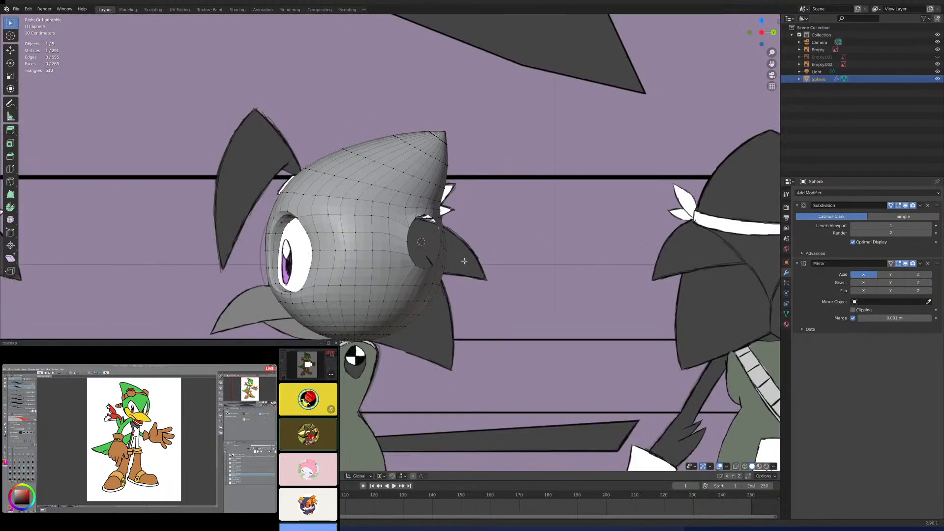
key(Tab)
middle_drag(459, 255, 442, 287)
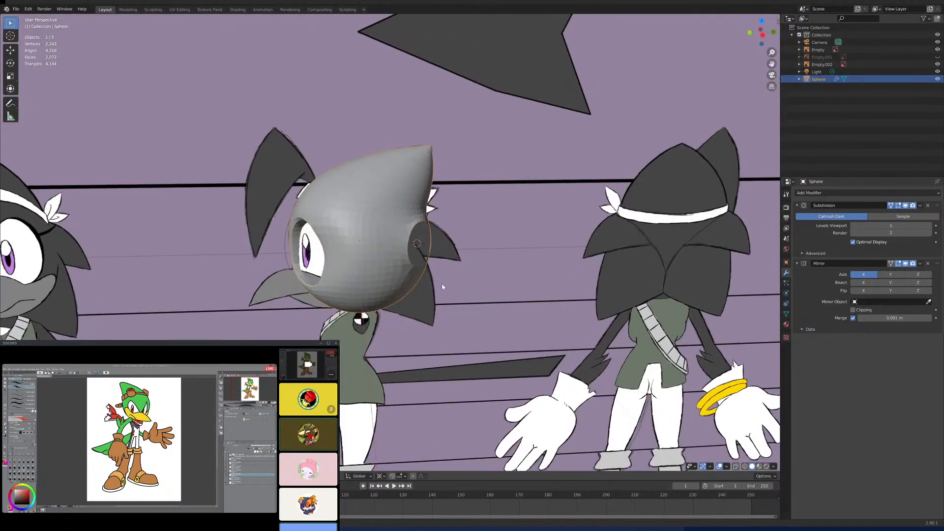
key(KP_3)
scroll(440, 289, up, 9)
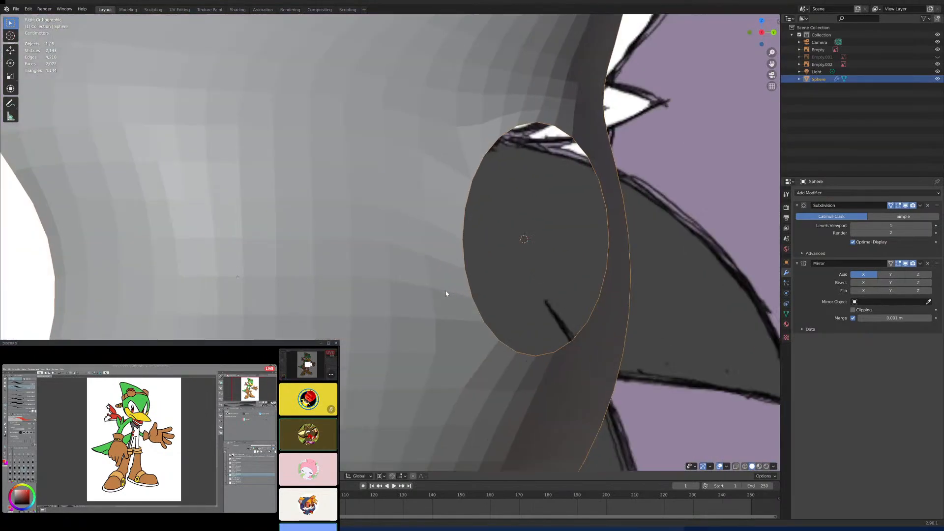
- Select the hole's twelve-vertex edge loop in Edit Mode and lower it along the Z axis toward the reference spike
key(Tab)
scroll(475, 299, down, 2)
scroll(477, 300, down, 3)
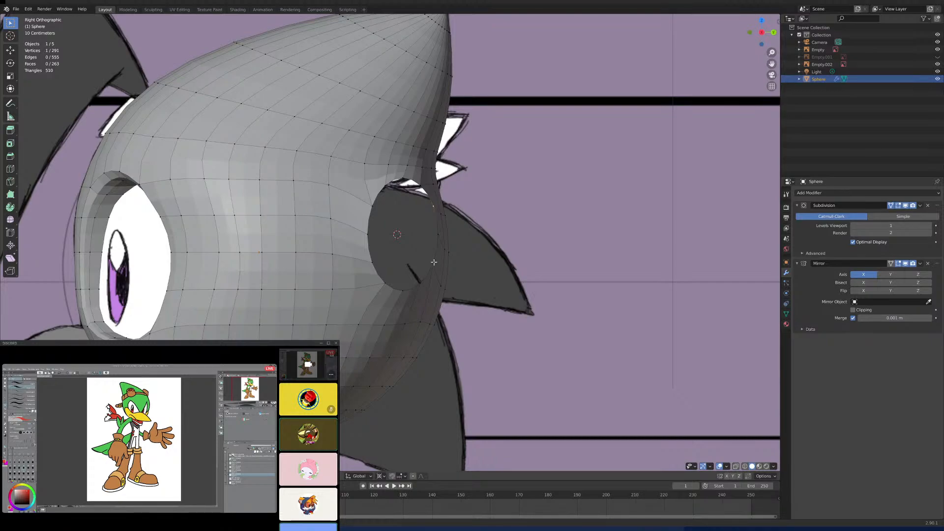
alt+click(424, 190)
key(g)
key(z)
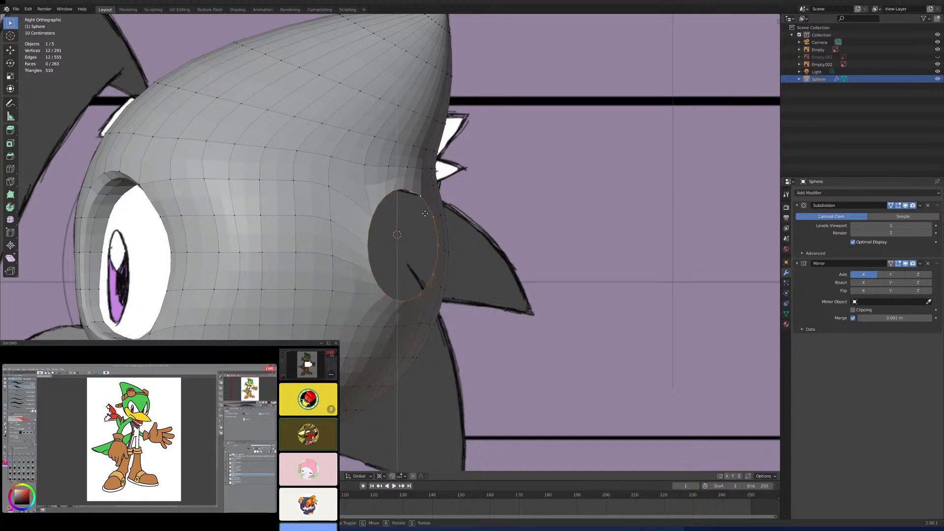
click(426, 212)
- Try to move the hole's edge loop horizontally with the Z axis locked, viewed from above the head
key(KP_1)
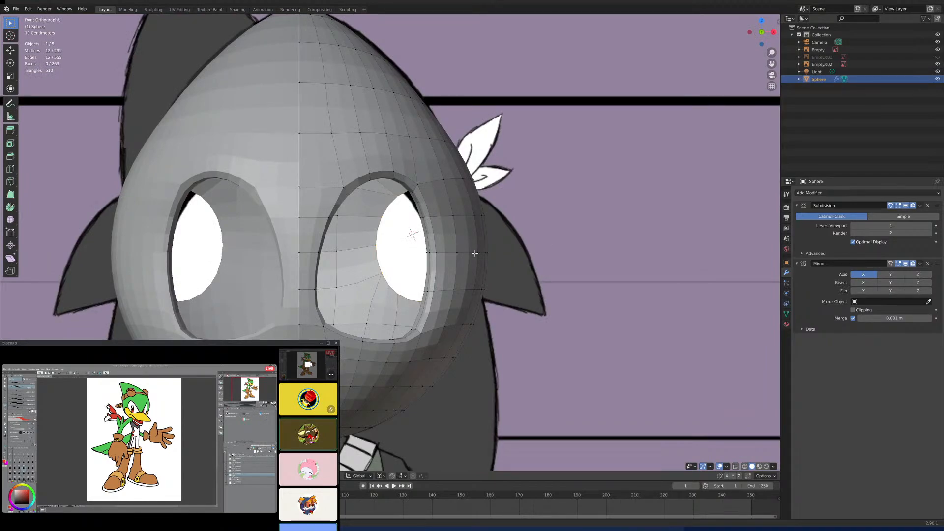
key(KP_3)
middle_drag(472, 254, 408, 311)
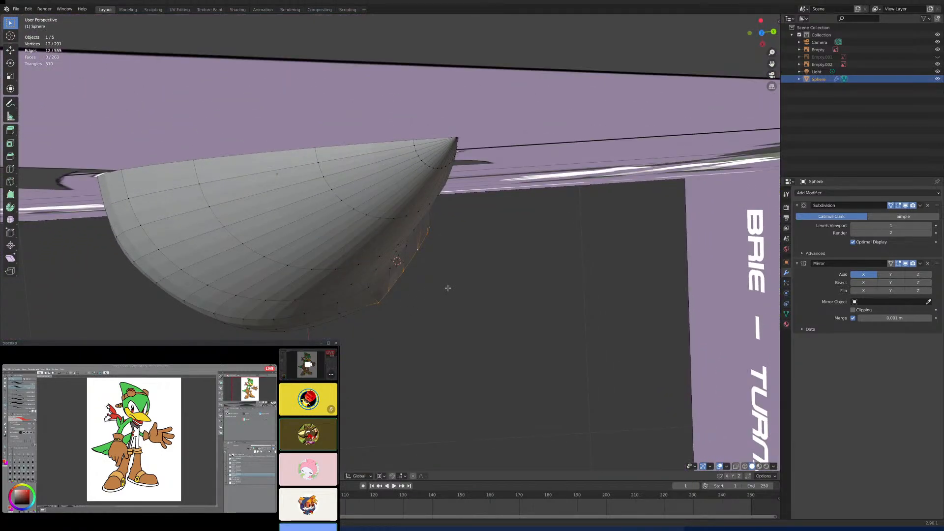
key(g)
key(shift+z)
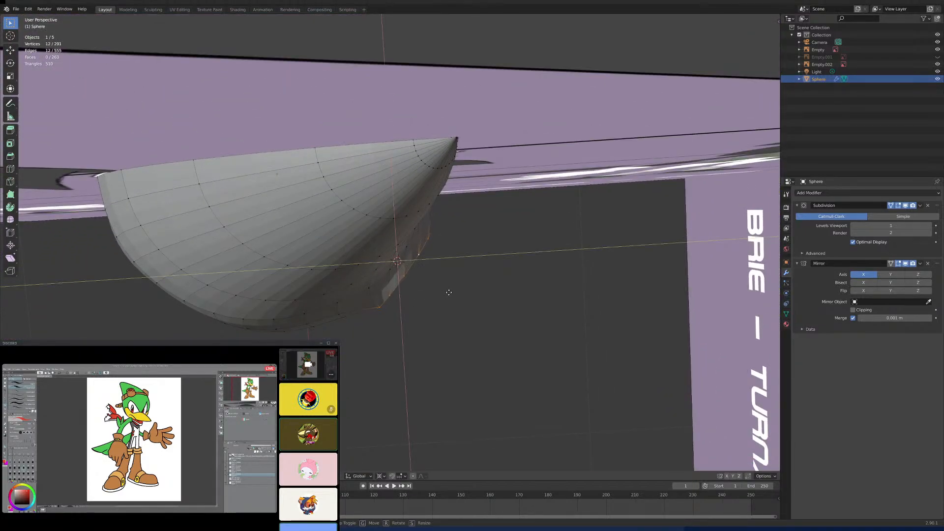
click(449, 292)
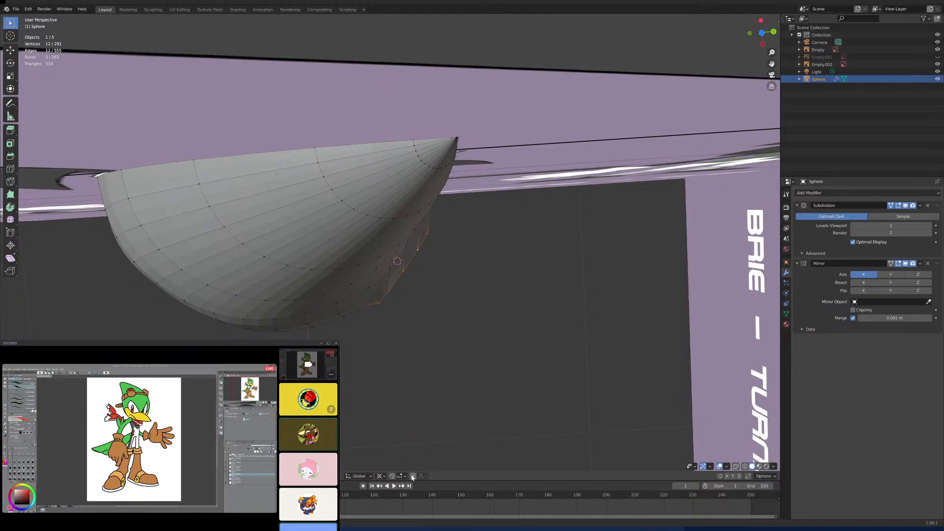
- Rotate the hole's edge loop about the Z axis with proportional editing on and the pivot point set to Median Point
click(413, 476)
click(381, 476)
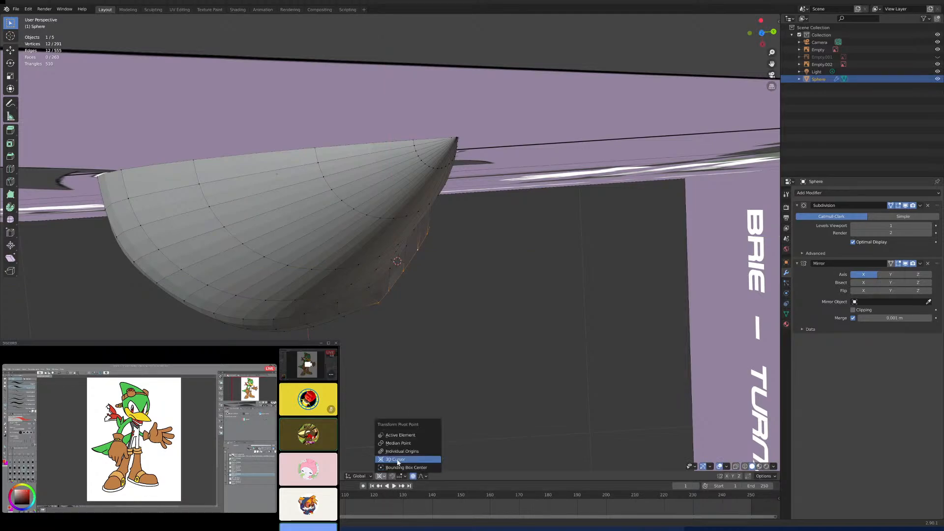
click(406, 443)
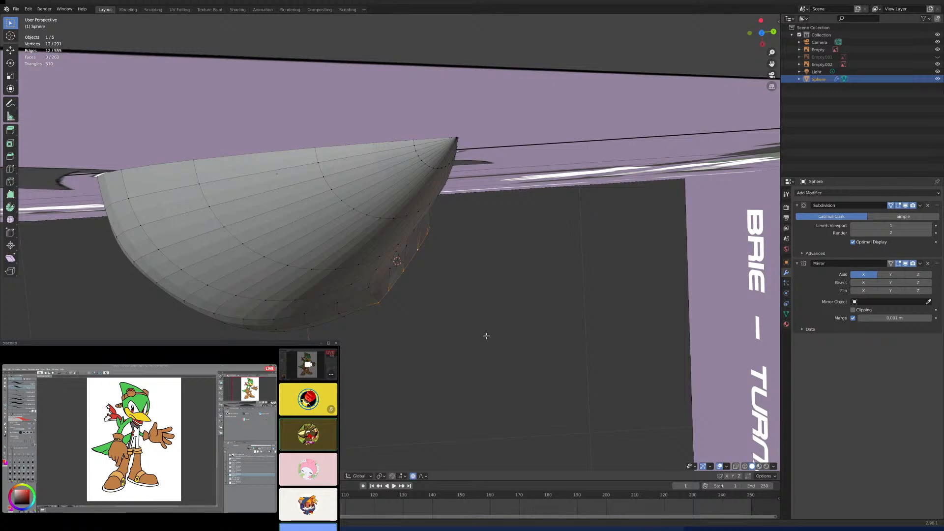
key(g)
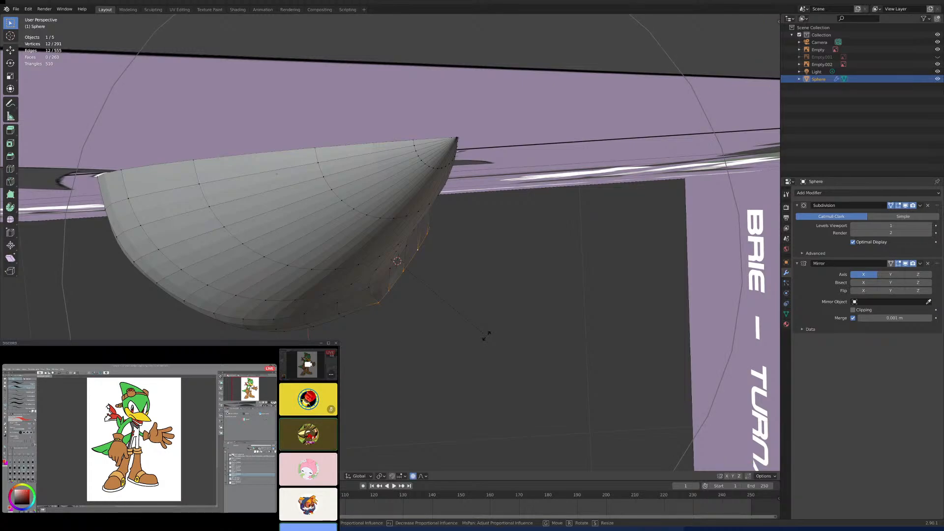
scroll(486, 335, down, 5)
scroll(487, 347, up, 5)
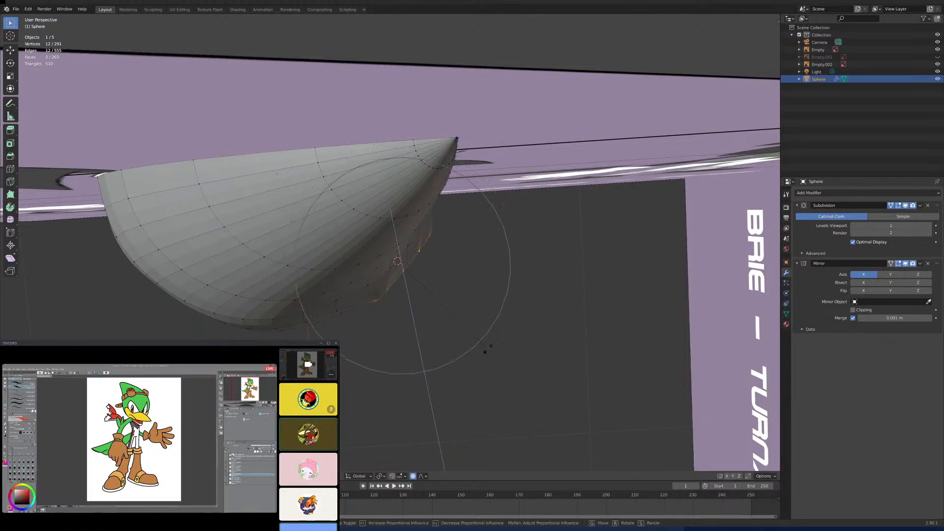
click(489, 358)
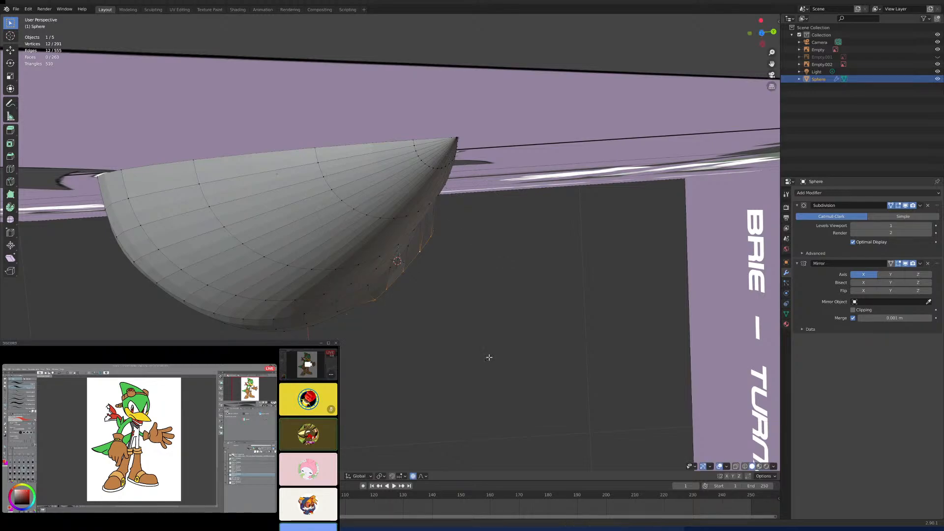
- Move the hole's edge loop horizontally with the Z axis locked, keeping proportional editing on
key(g)
key(shift+z)
click(489, 365)
- Add a cone with 12 vertices at the 3D cursor in the side view and scale it down toward the reference head spike's size
key(KP_1)
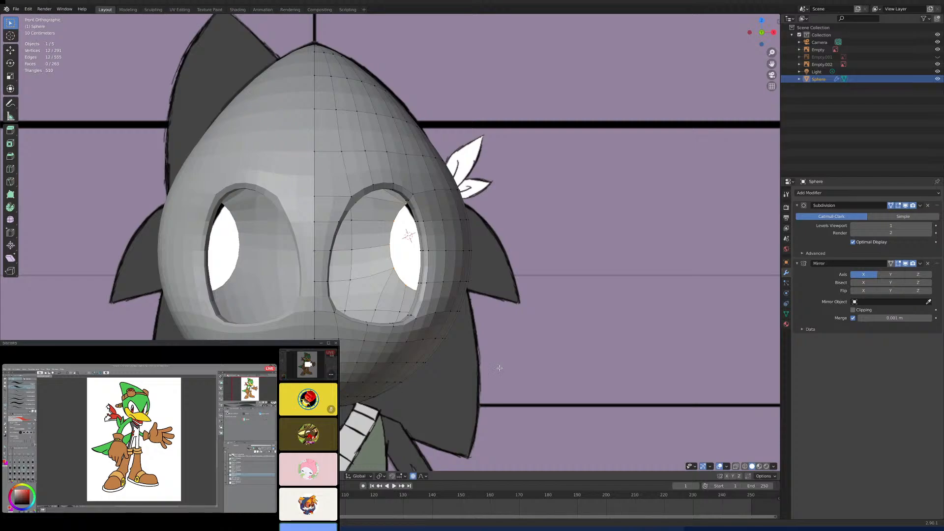
key(KP_3)
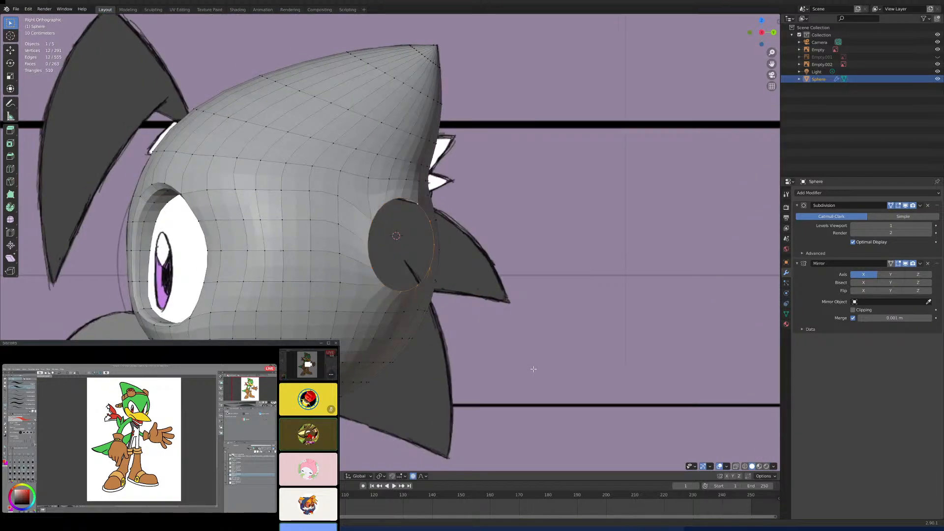
scroll(519, 352, up, 2)
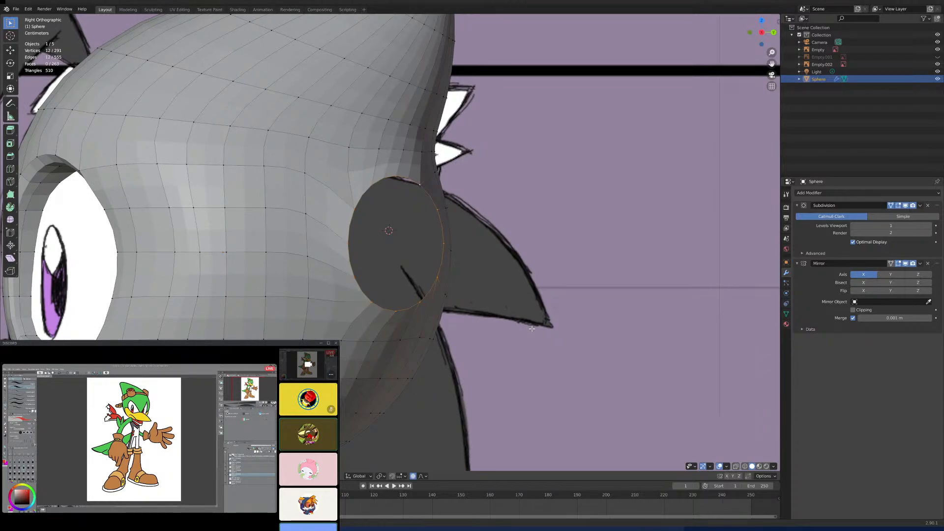
key(shift+a)
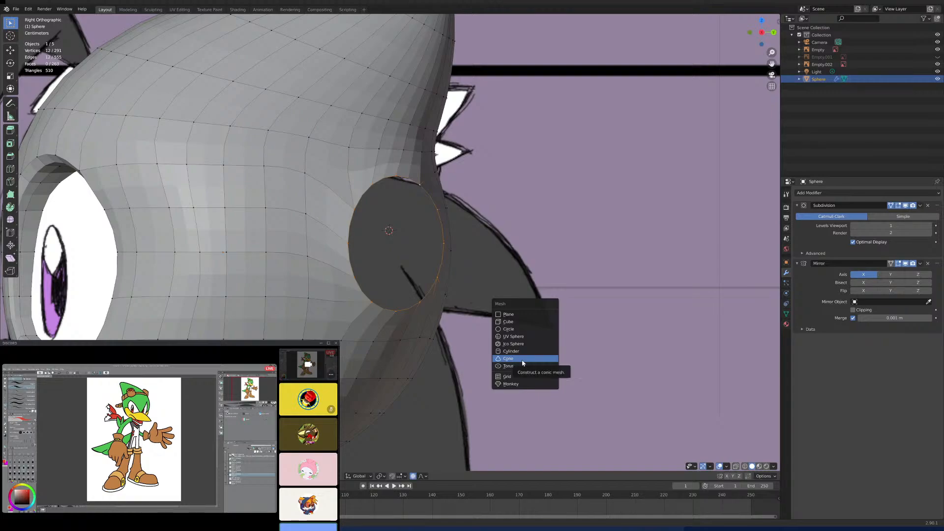
click(508, 358)
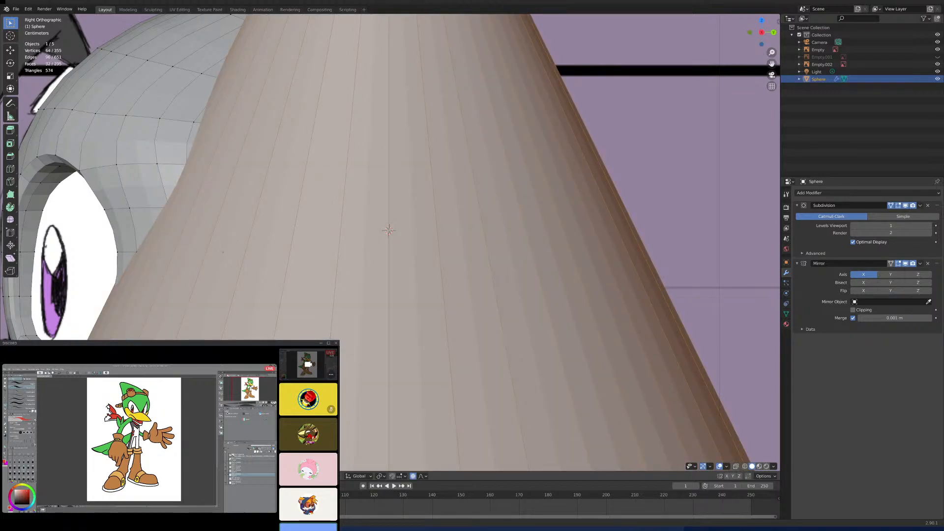
text(12)
key(Return)
scroll(364, 302, down, 8)
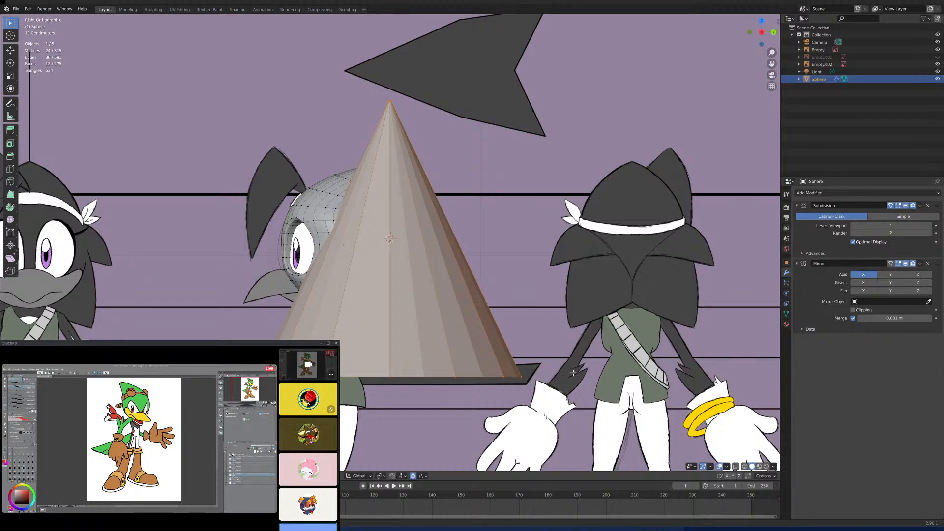
key(s)
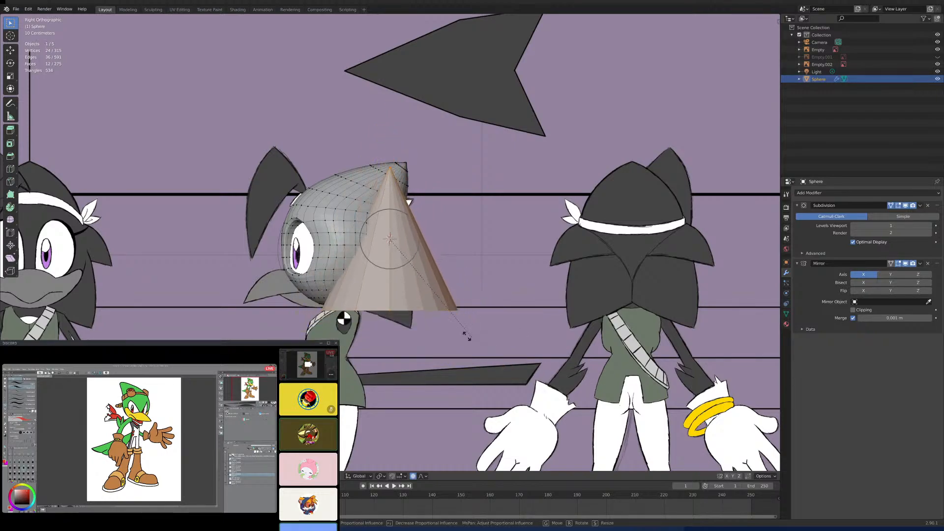
click(419, 291)
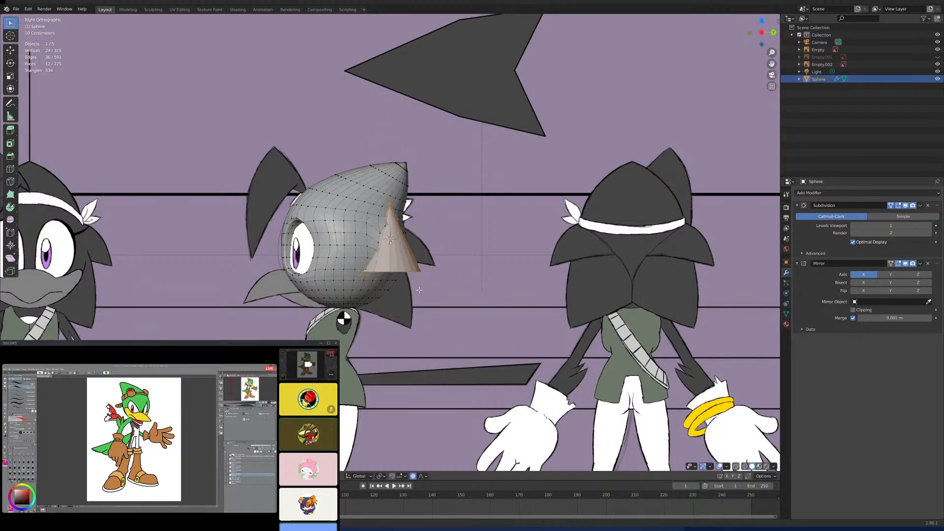
- Try to rotate the cone in the side view, and open the proportional editing falloff options
scroll(421, 323, up, 6)
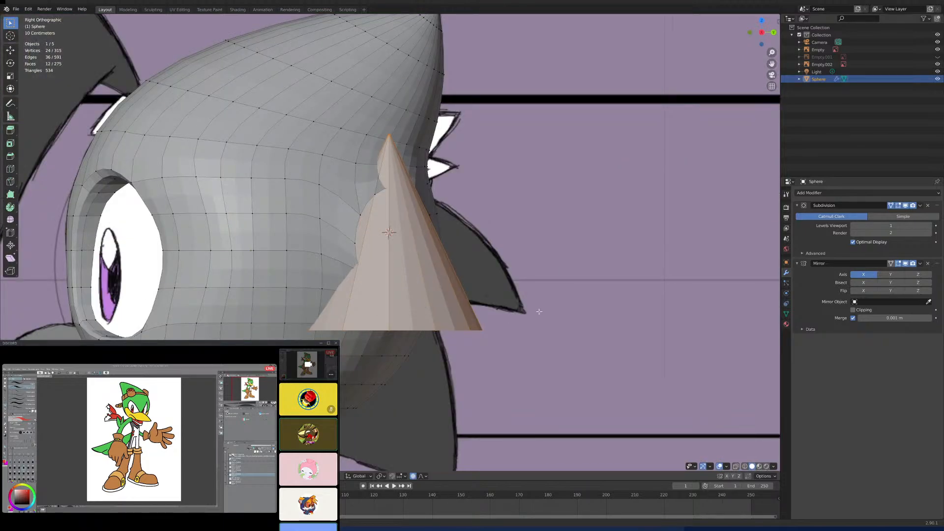
key(r)
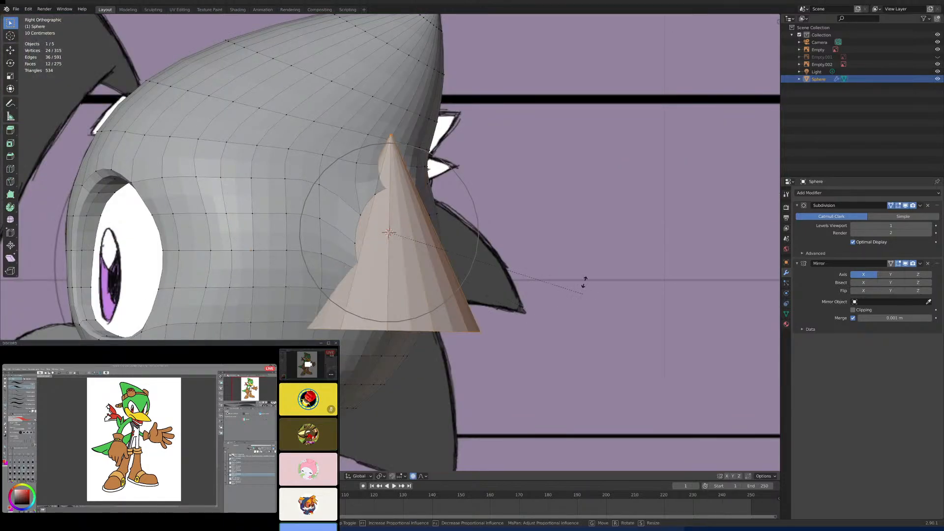
right_click(582, 281)
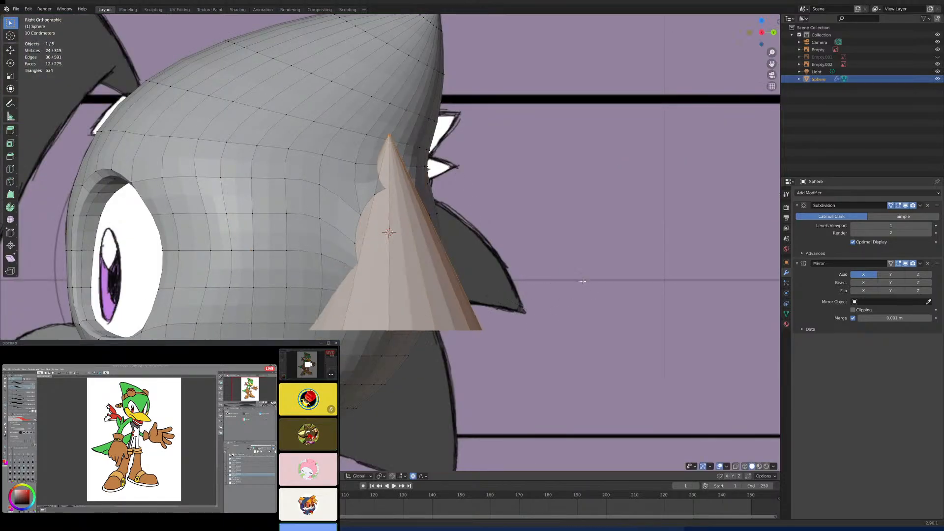
click(424, 476)
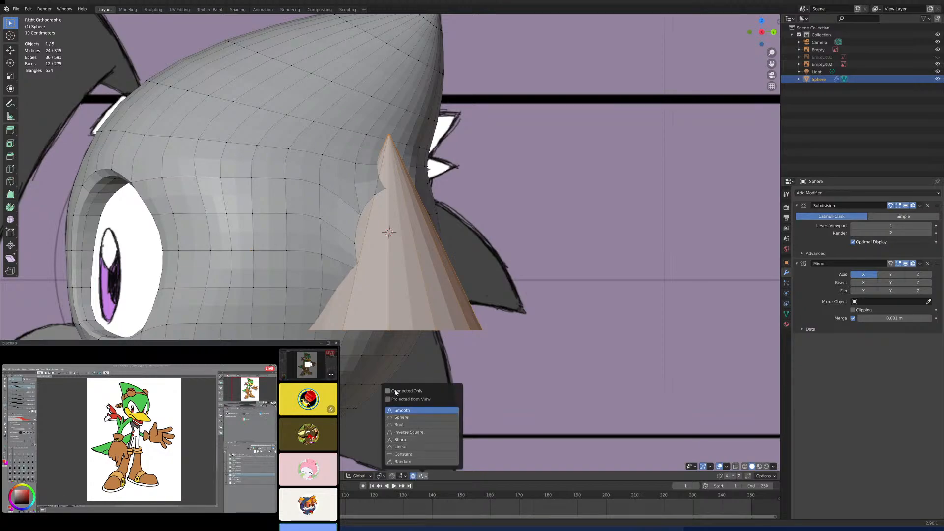
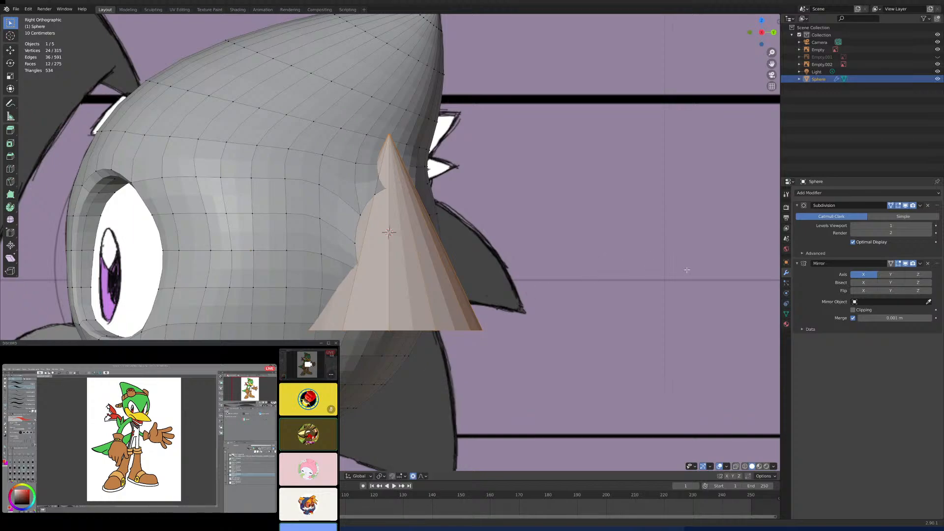
- Rotate the cone so its tip points backward, and move it along the Y axis toward the back of the head
key(r)
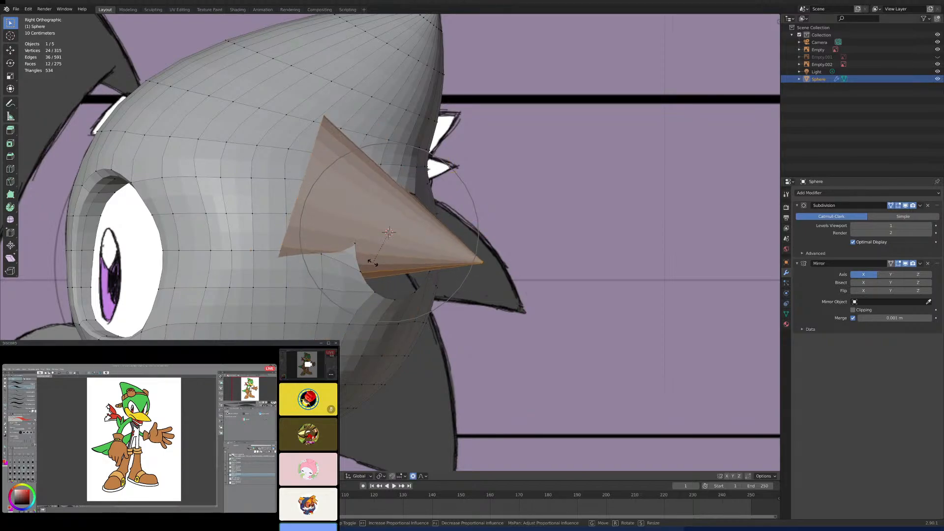
click(373, 263)
key(g)
key(y)
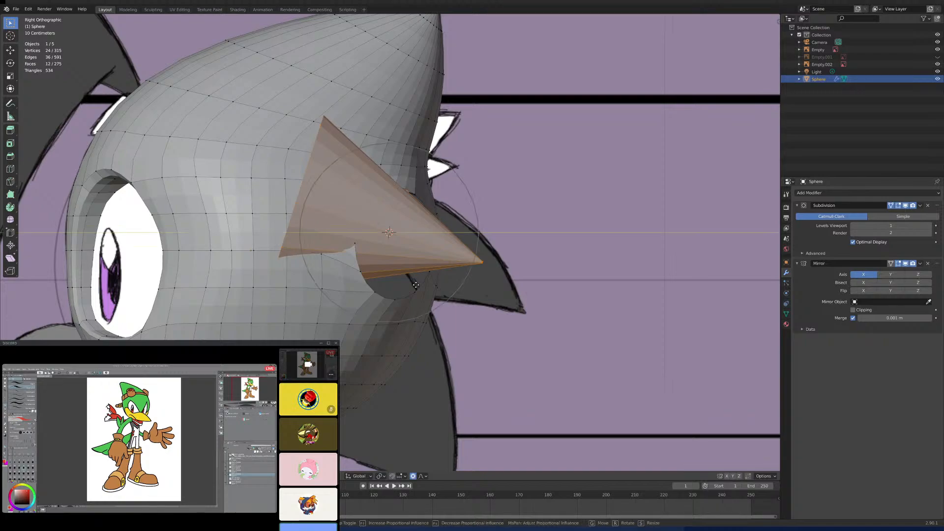
click(512, 349)
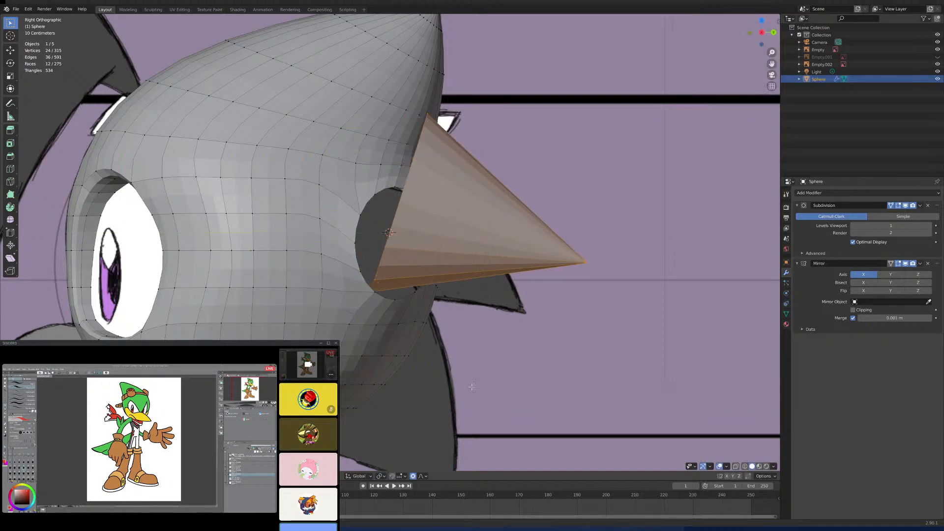
- With proportional editing off, scale the cone down slightly and lower it along the Z axis
click(413, 476)
middle_drag(582, 233, 568, 285)
key(KP_1)
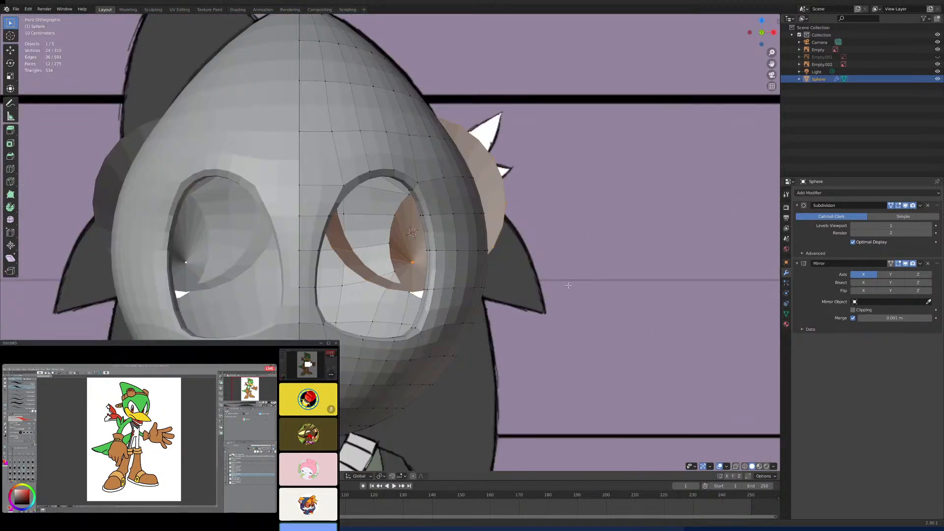
key(g)
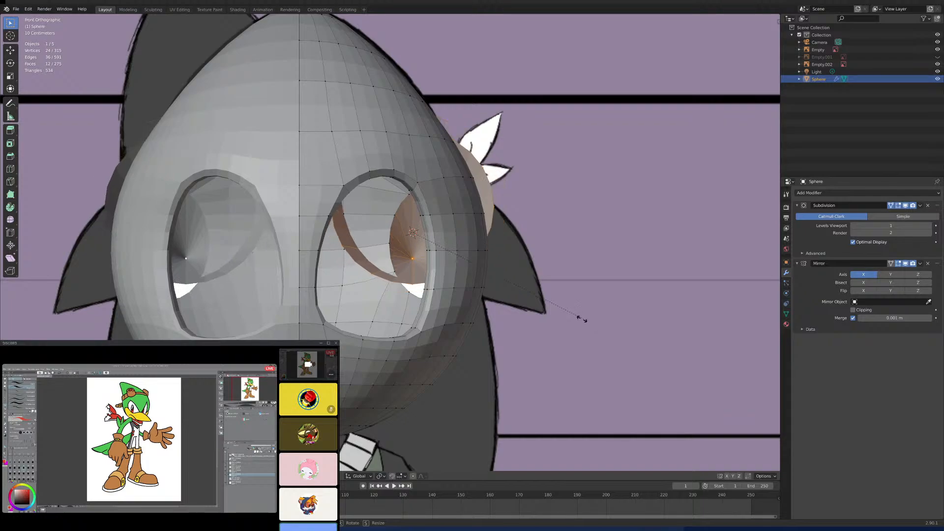
click(578, 316)
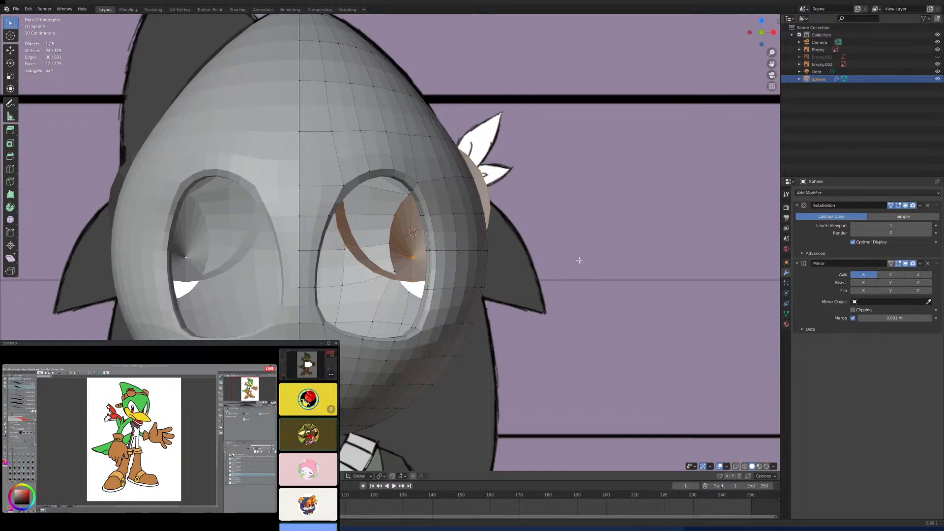
key(g)
key(z)
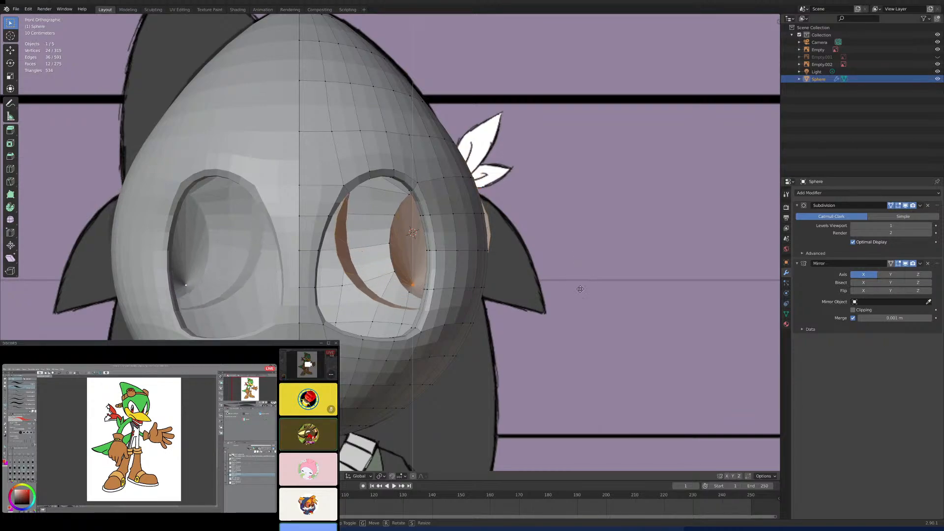
click(578, 294)
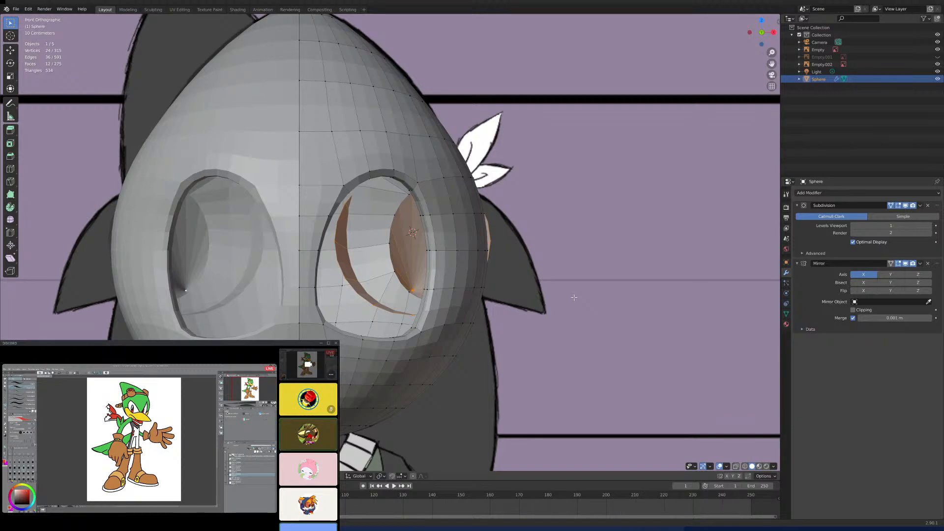
- Select the edge loop around the opening in the side of the head and snap the 3D cursor to it
middle_drag(573, 297, 553, 298)
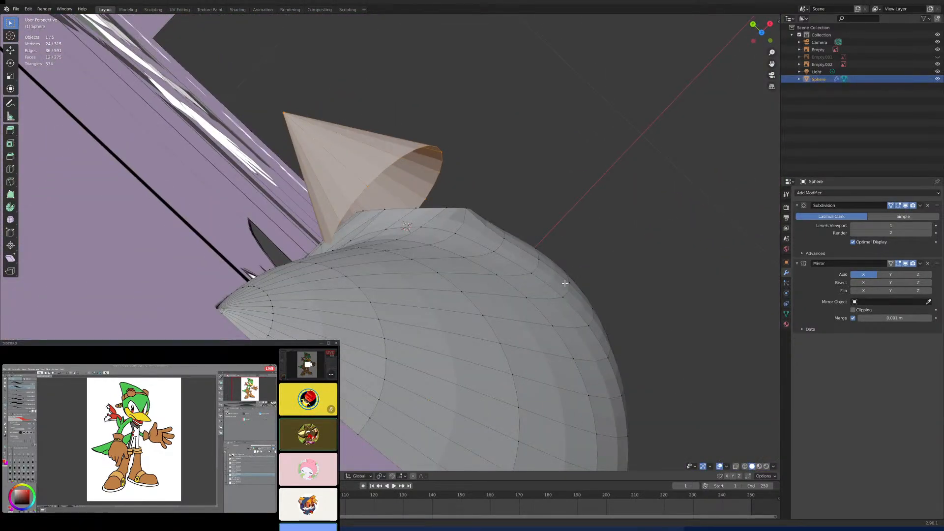
click(449, 207)
alt+click(448, 208)
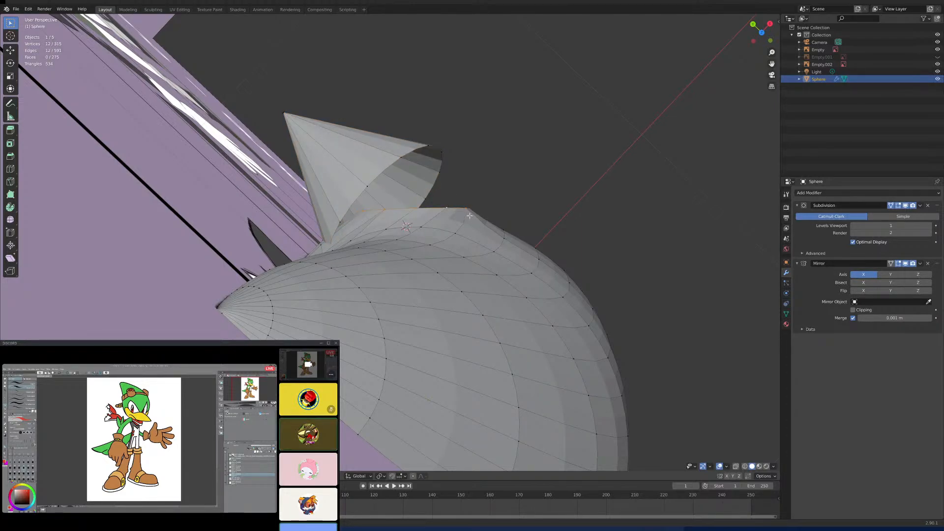
key(shift+s)
click(474, 256)
- Select the whole linked cone and shift it along the Y axis, slightly farther from the head opening
click(427, 149)
key(ctrl+l)
key(g)
key(y)
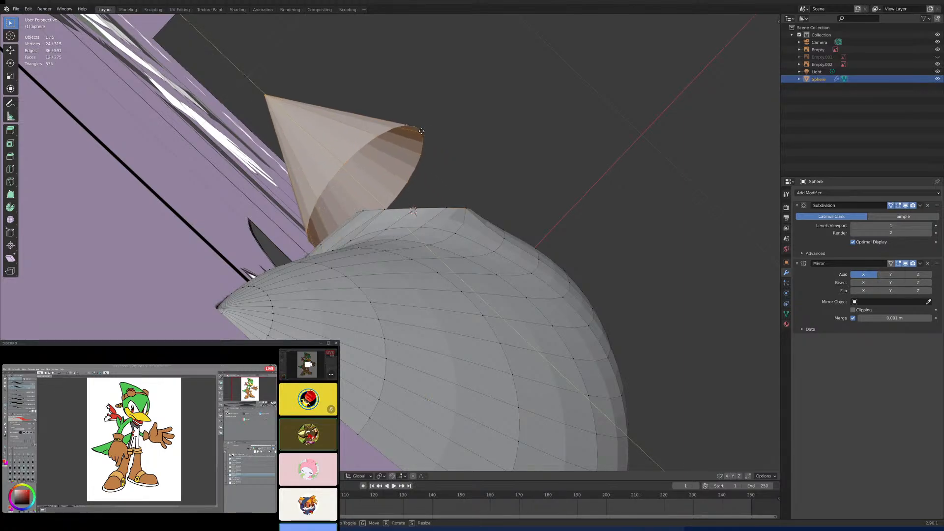
click(421, 131)
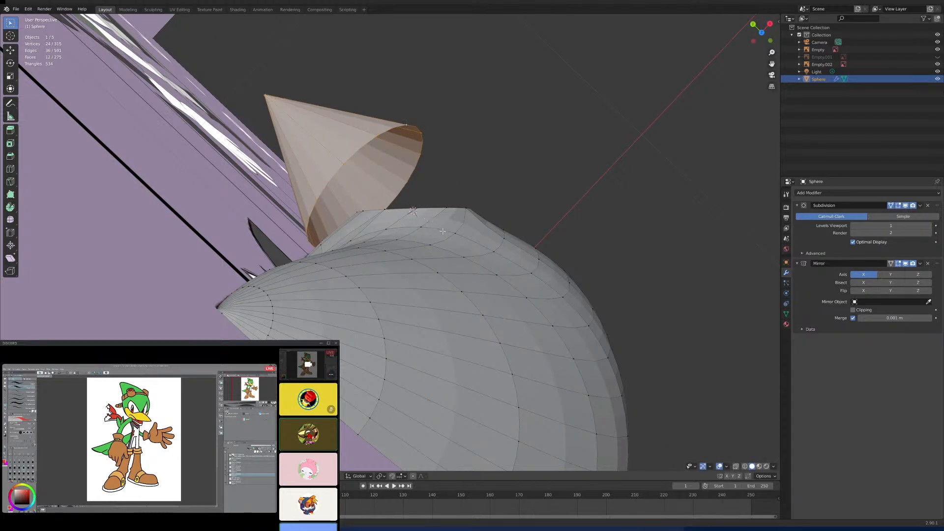
- Set the pivot point to 3D Cursor and rotate the cone so it points outward from the side of the head
click(383, 476)
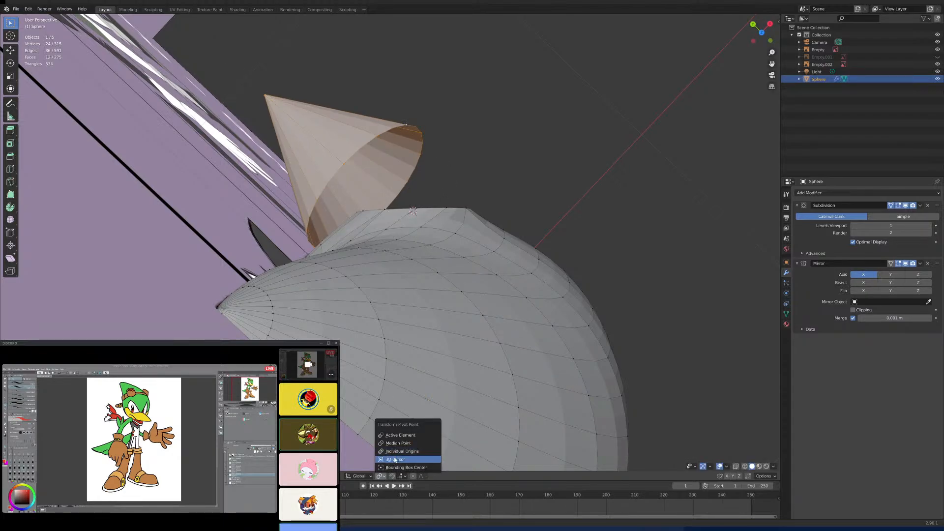
click(395, 462)
key(r)
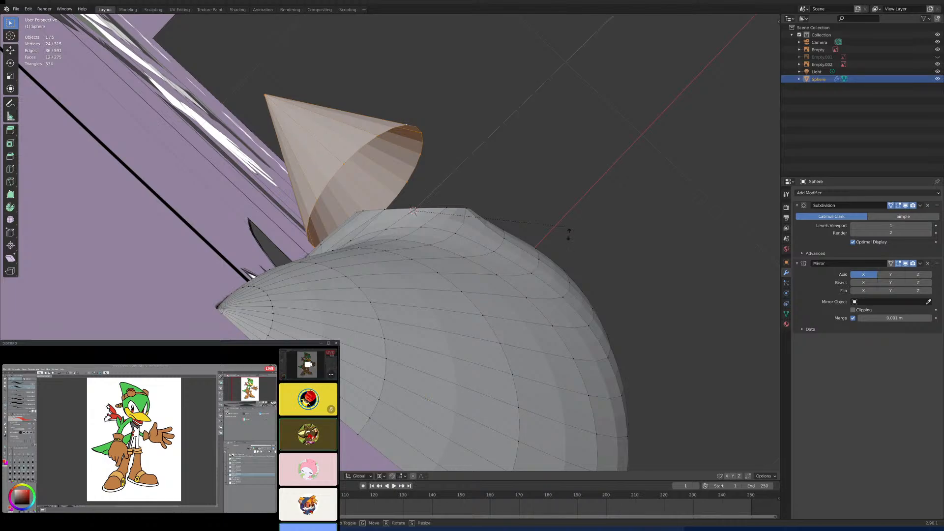
click(516, 342)
key(KP_1)
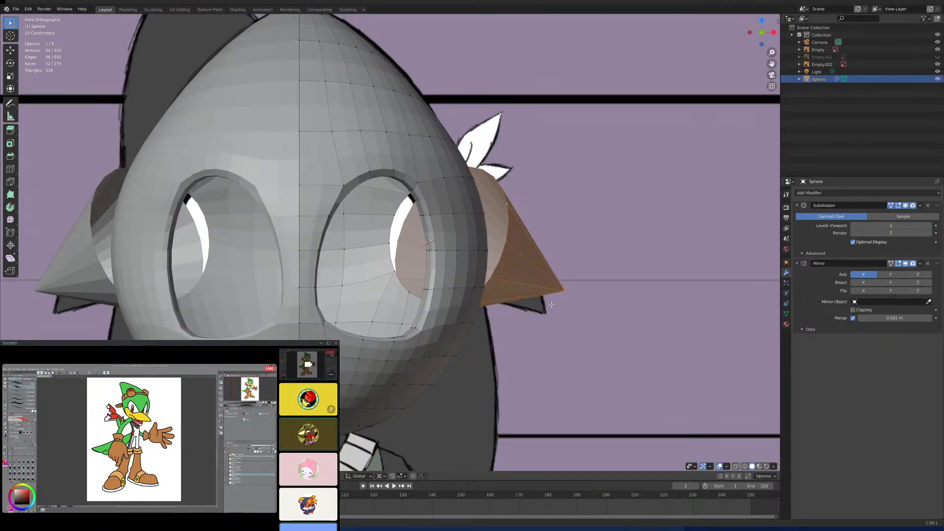
- Enable X-ray and scale the cone down toward the size of the side spike in the side-view reference drawing
key(KP_3)
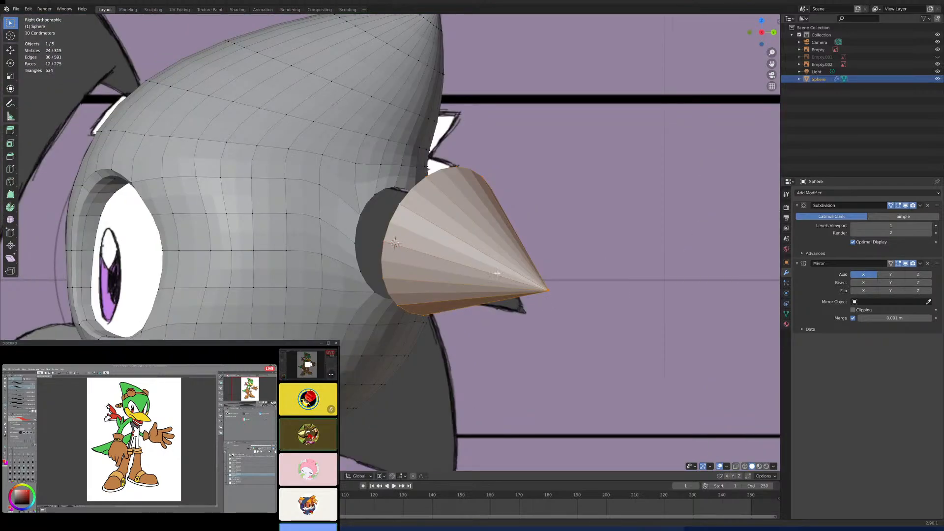
click(736, 466)
scroll(503, 311, up, 2)
scroll(503, 311, up, 2)
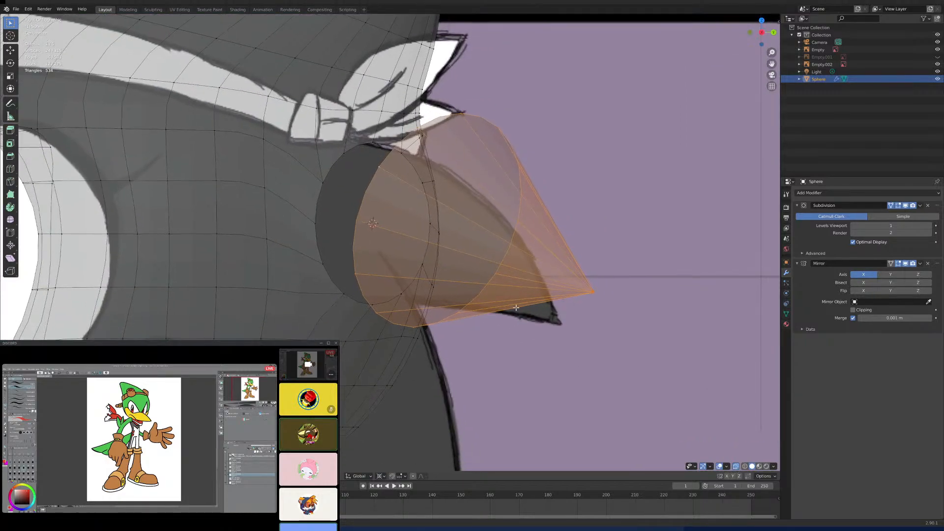
key(s)
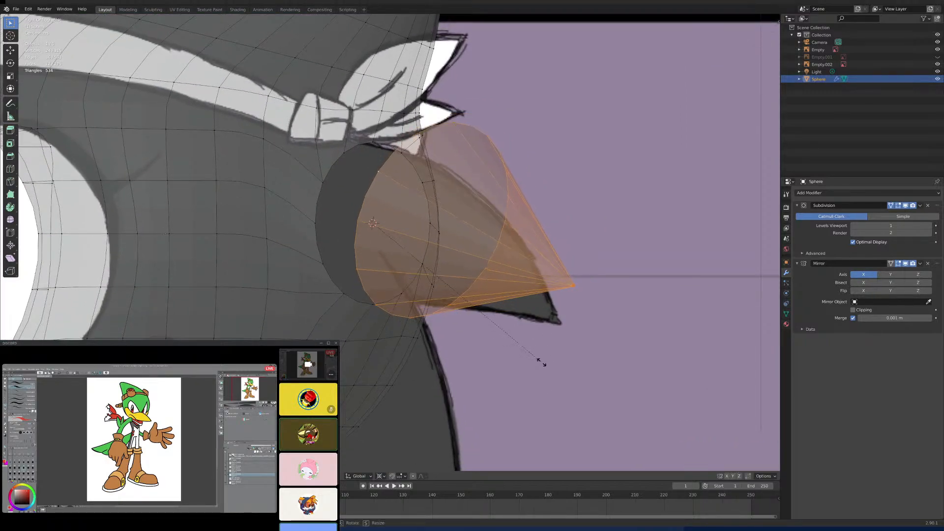
right_click(538, 350)
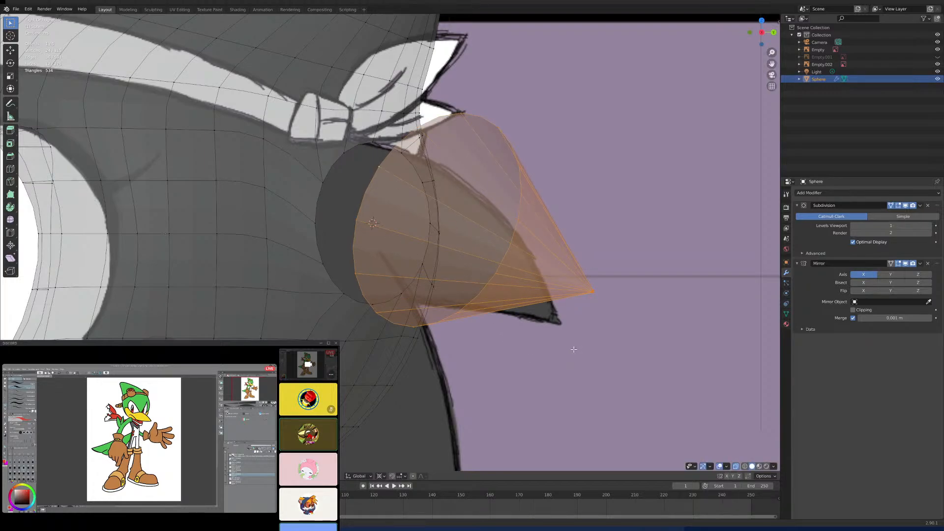
key(s)
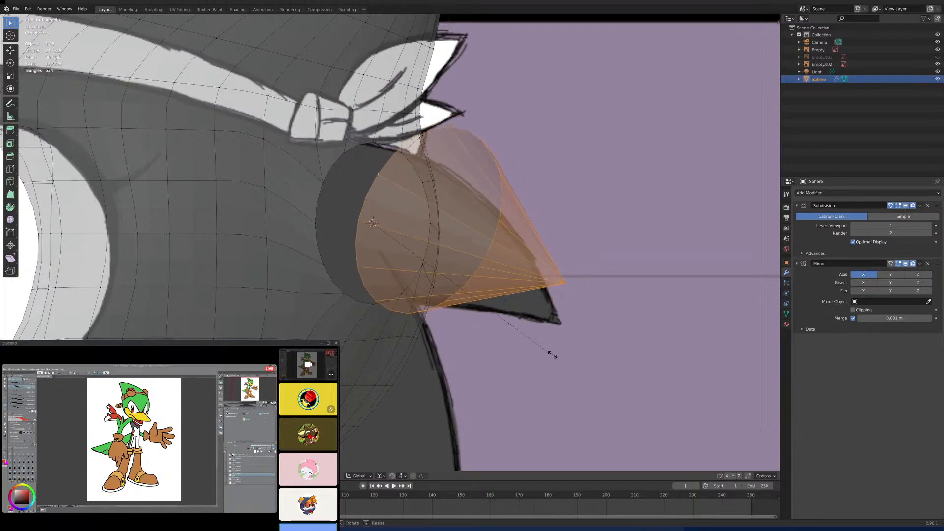
click(544, 345)
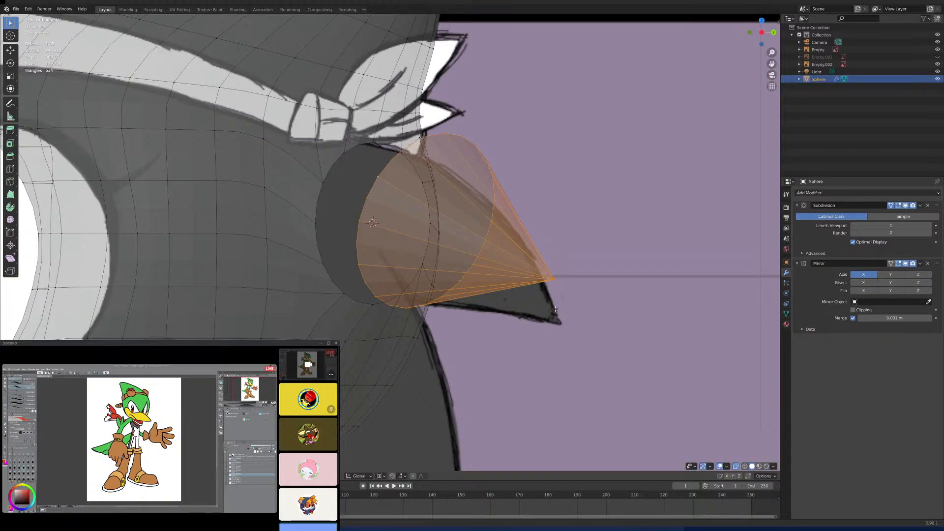
- Add one centred loop cut around the cone, midway between its base and tip
key(ctrl+r)
click(525, 243)
right_click(526, 243)
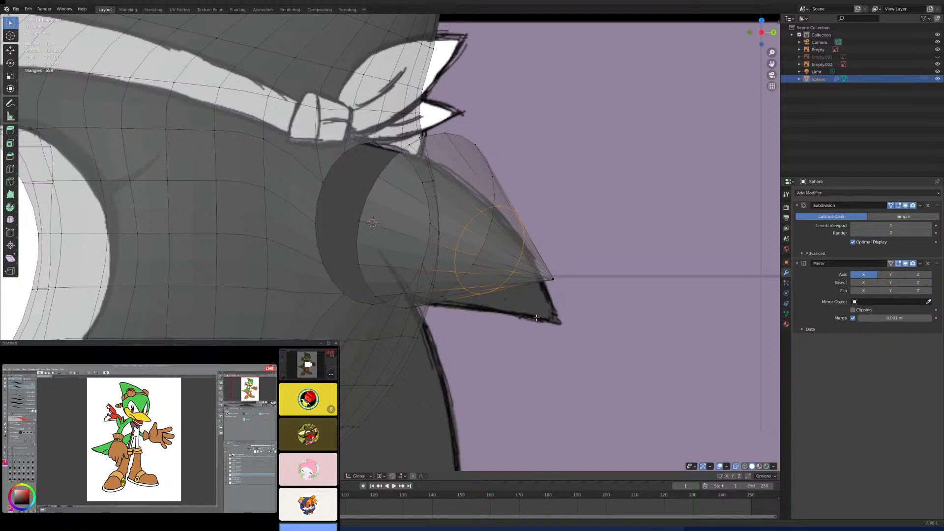
- Select the cone's tip vertices, set the pivot to Median Point, and move them without X movement onto the tip of the drawn spike
scroll(500, 354, up, 1)
key(c)
mouse_move(496, 335)
middle_down()
mouse_move(495, 301)
mouse_move(523, 228)
middle_up()
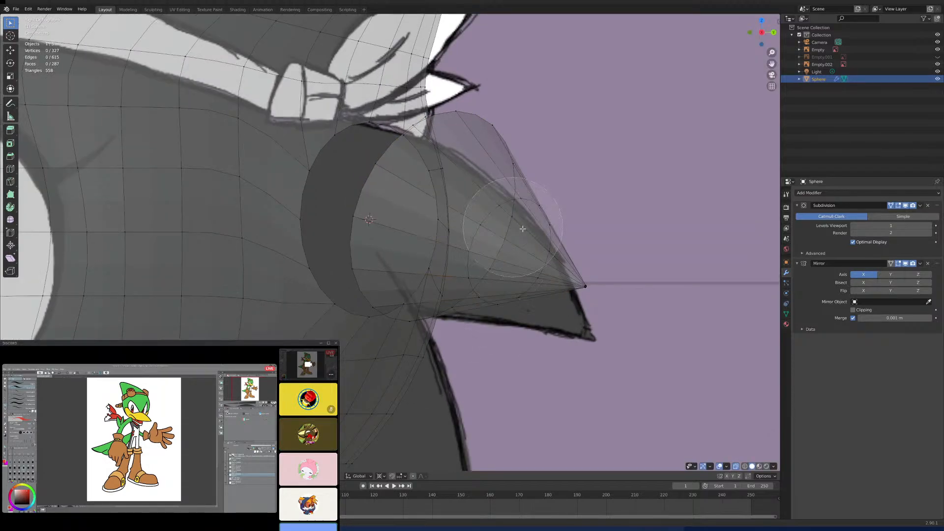
scroll(565, 266, up, 4)
click(600, 283)
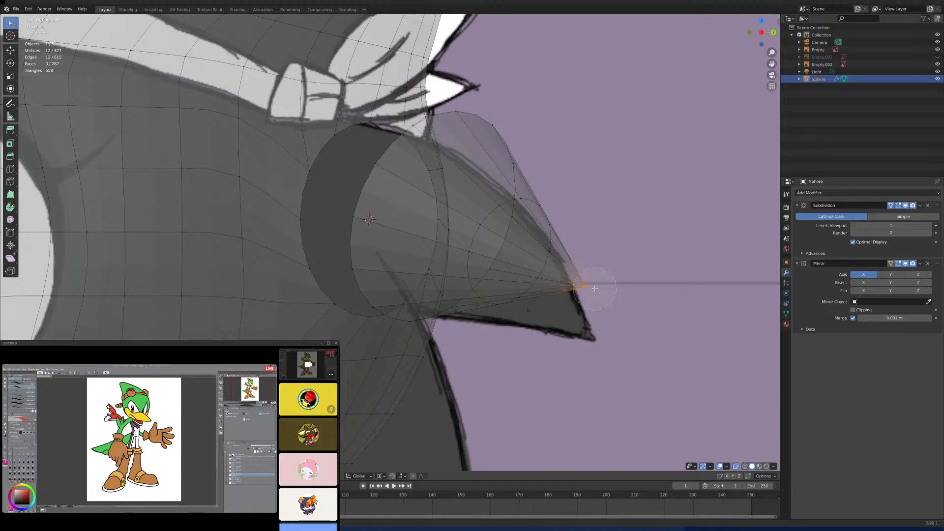
right_click(604, 298)
click(383, 477)
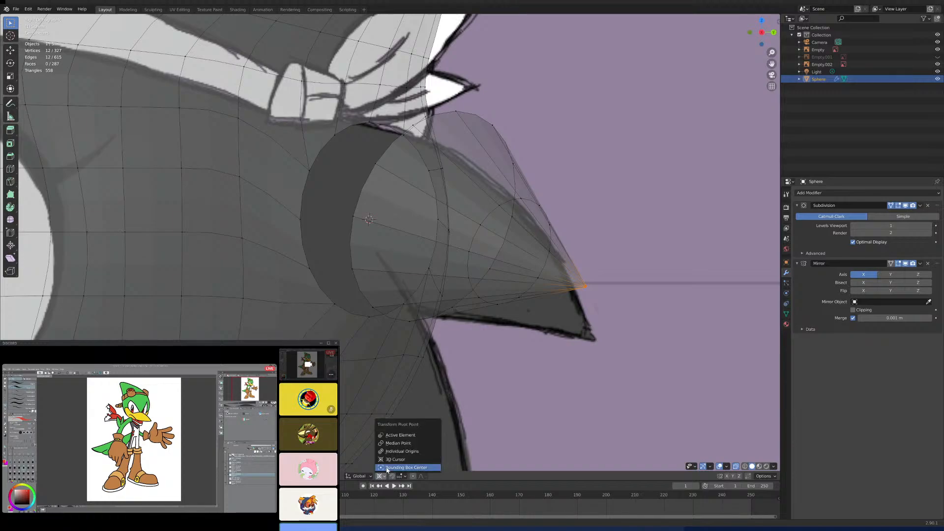
click(399, 443)
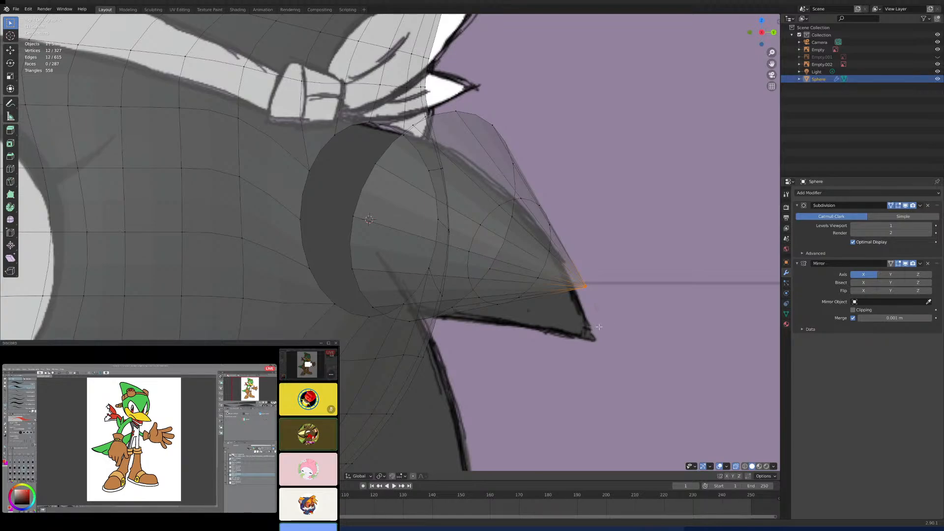
key(g)
key(shift+x)
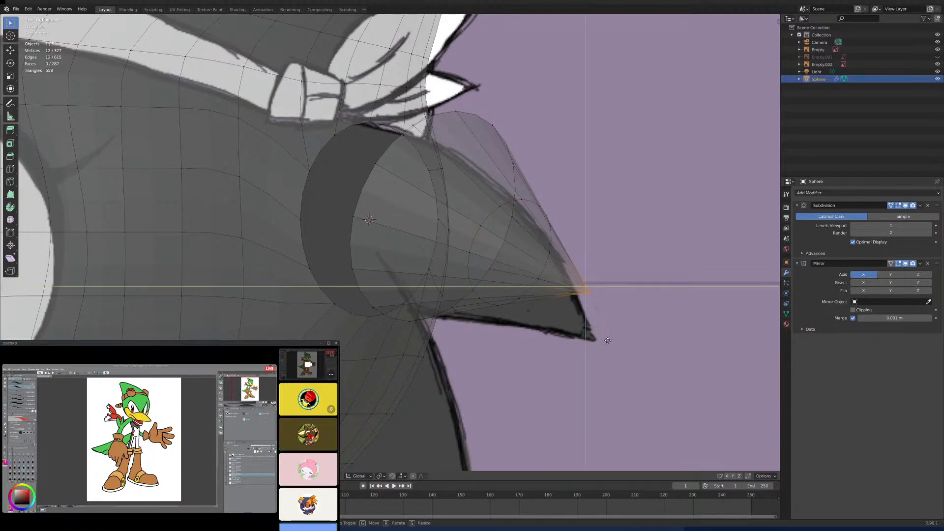
click(612, 387)
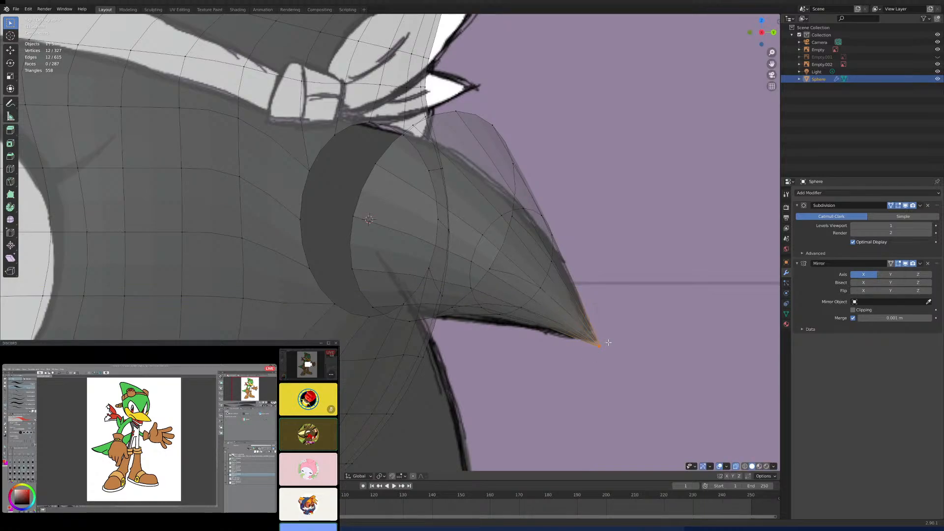
- Select the cone's middle edge loop and scale it up slightly toward the spike outline in the front-view reference
key(KP_1)
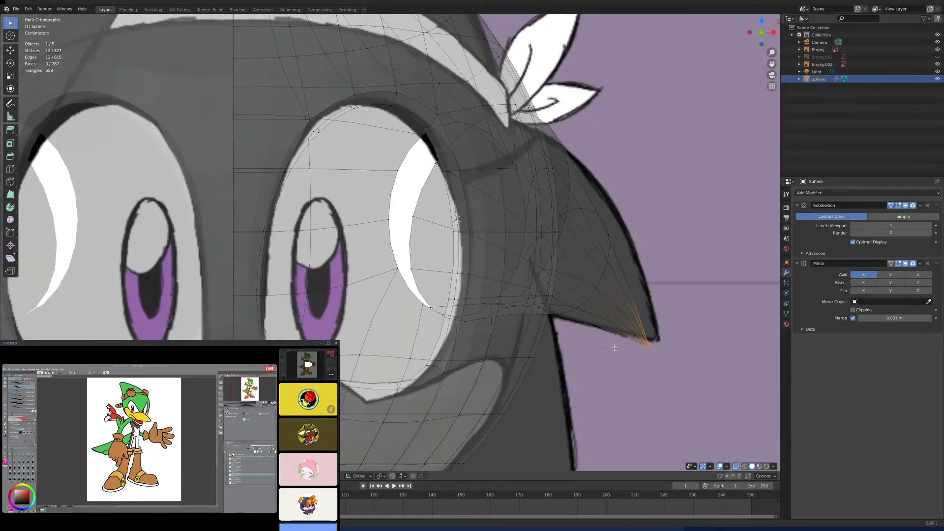
click(608, 252)
alt+click(608, 250)
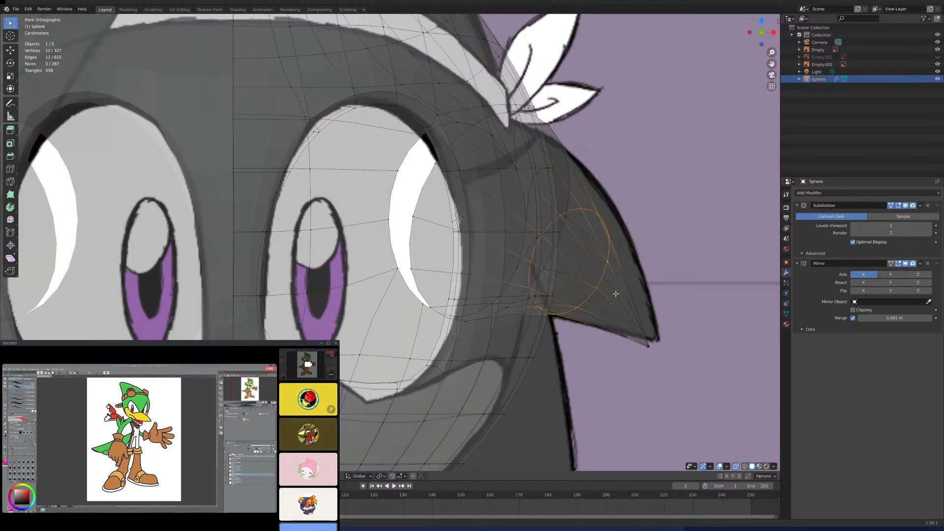
key(s)
click(644, 327)
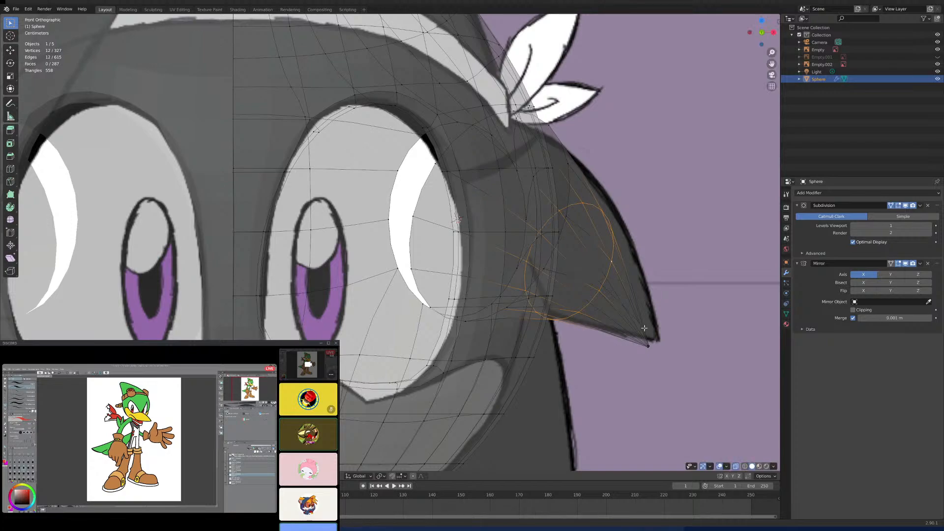
- Select the cone's base edge loop and move it along the Y axis toward the opening in the head
key(KP_3)
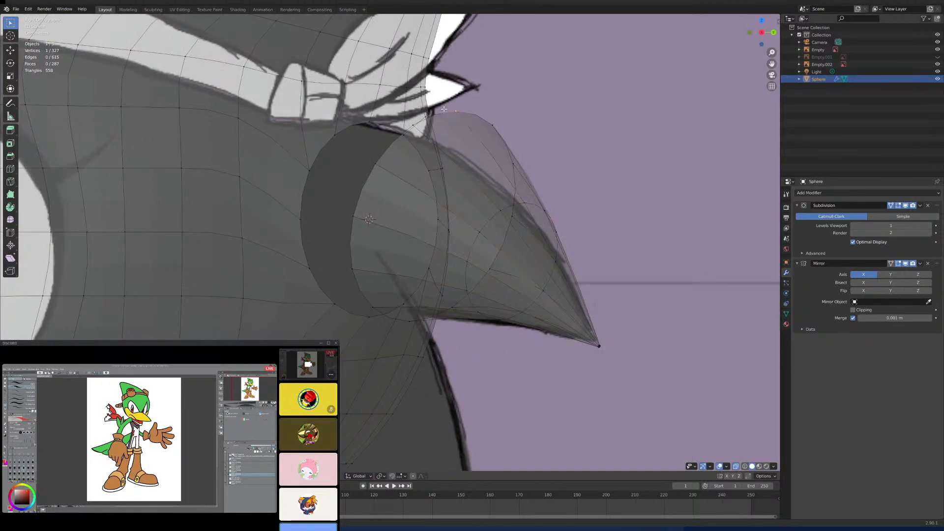
alt+click(454, 112)
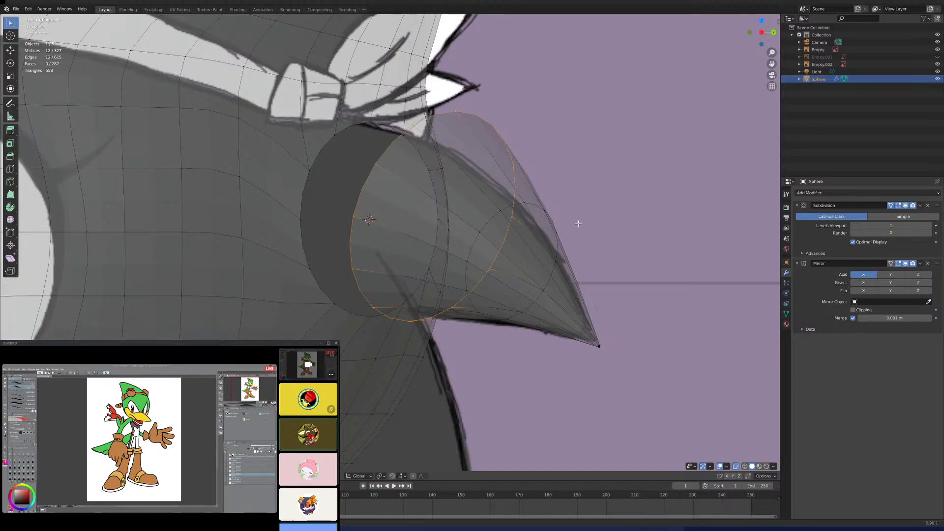
key(g)
key(y)
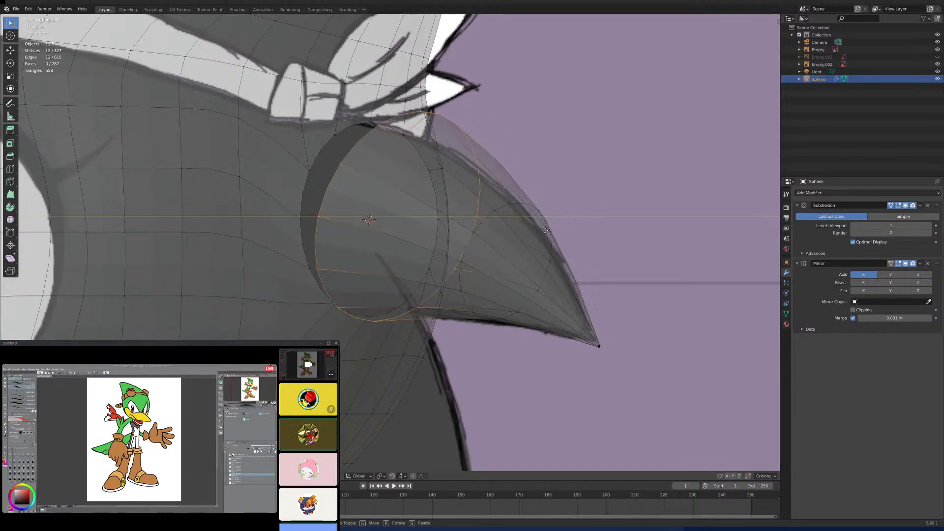
click(539, 289)
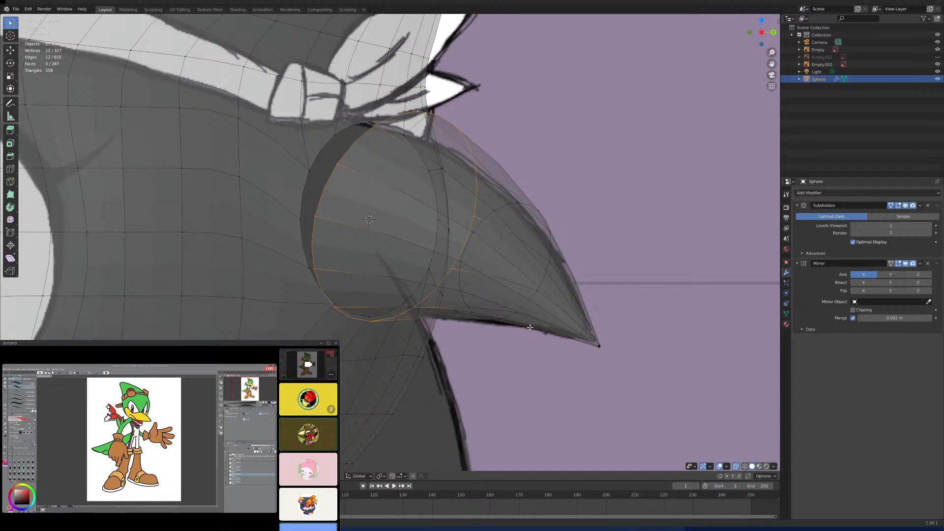
- Scale the cone's base edge loop down slightly and rotate it in side view to line up with the opening in the head
key(s)
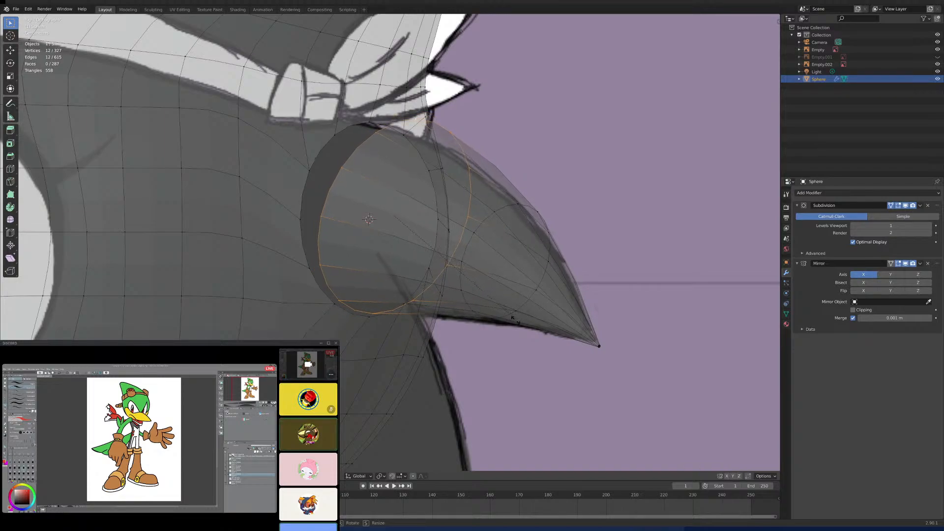
click(515, 319)
middle_drag(514, 318, 533, 236)
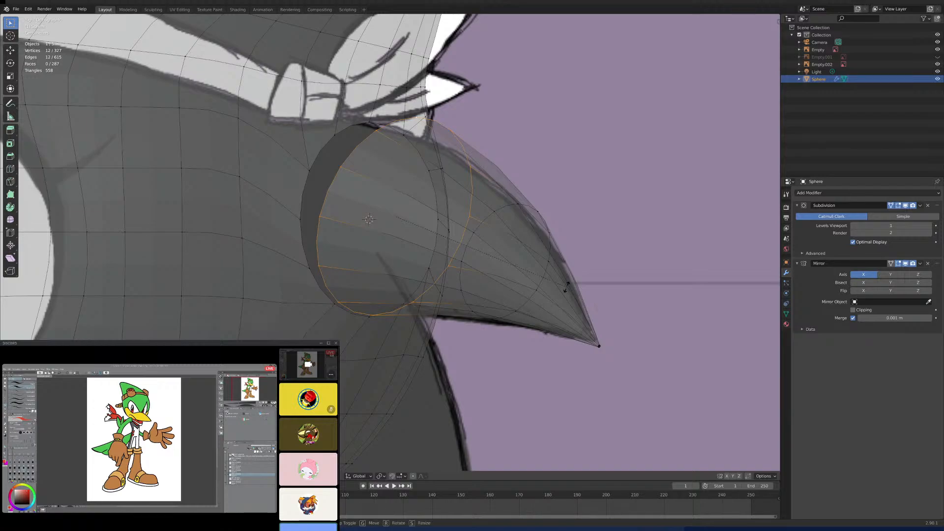
key(r)
click(557, 240)
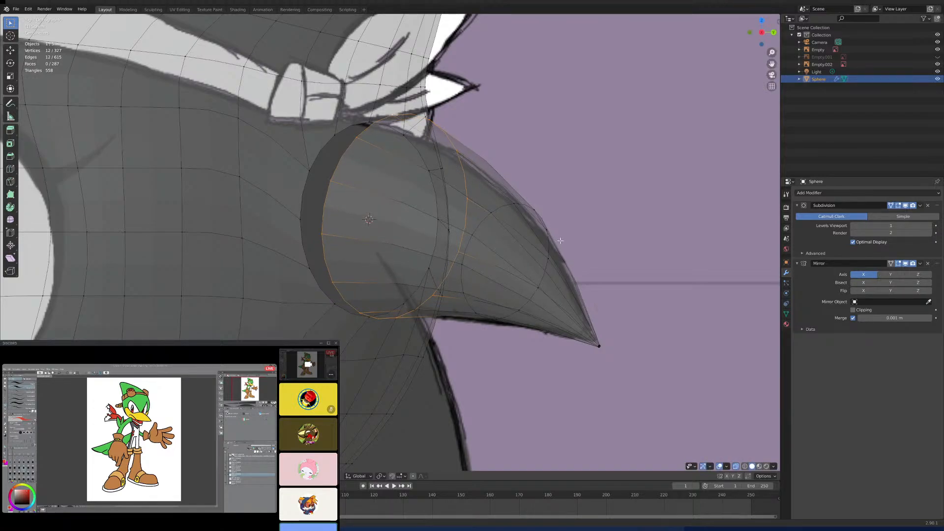
scroll(490, 282, down, 8)
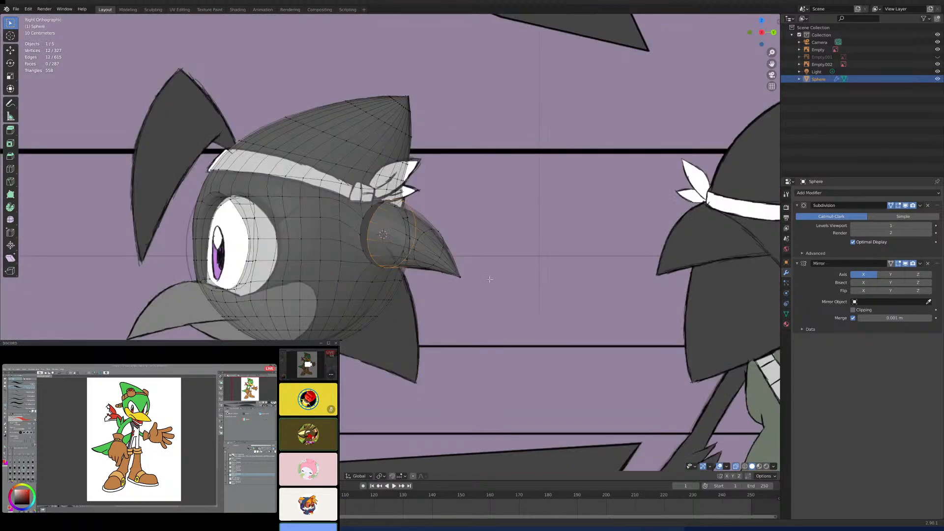
- Clear the base selection and add a loop cut around the cone close to its tip
key(KP_1)
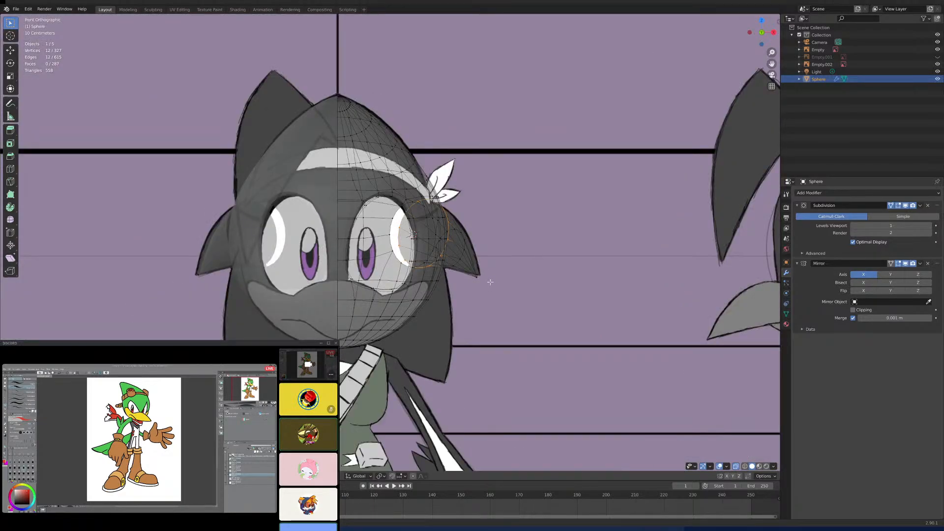
scroll(490, 282, up, 6)
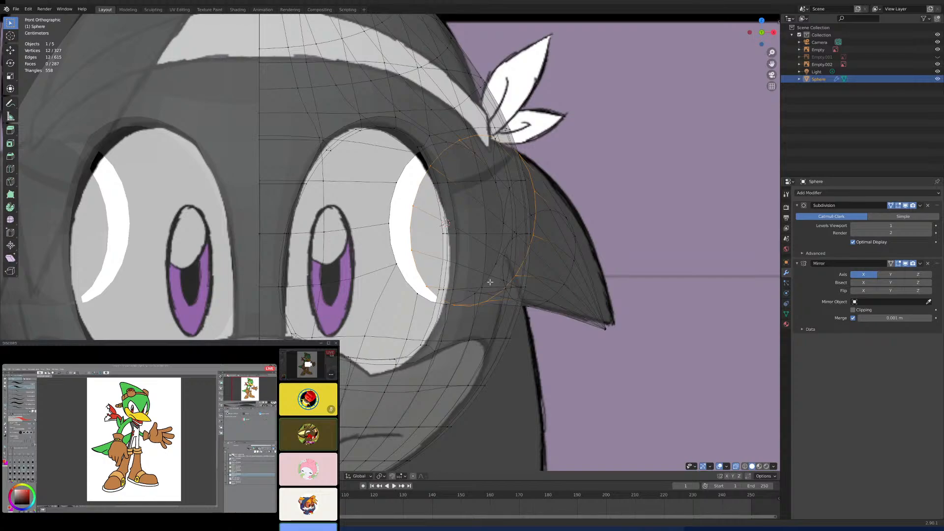
scroll(526, 262, down, 5)
key(c)
mouse_move(445, 216)
middle_down()
mouse_move(423, 217)
mouse_move(441, 238)
mouse_move(426, 237)
middle_up()
right_click(465, 244)
scroll(465, 245, up, 5)
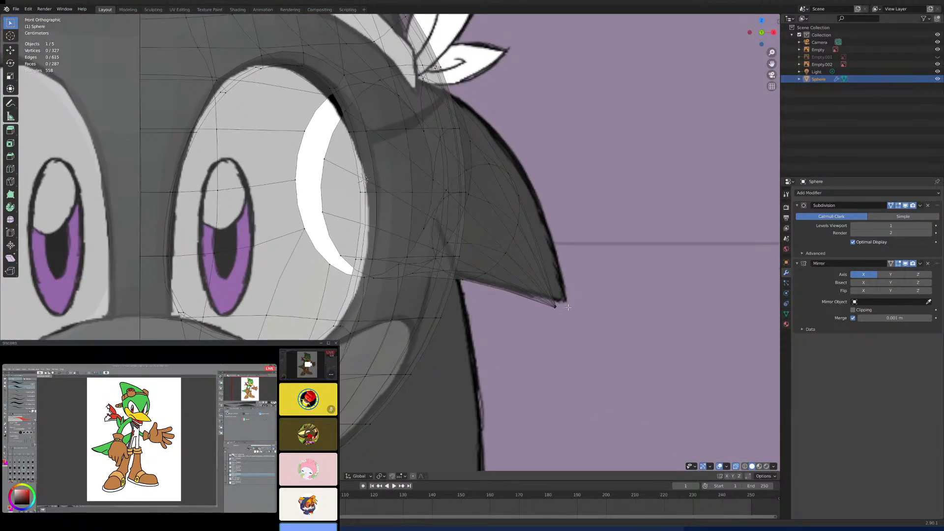
key(c)
click(546, 298)
click(567, 315)
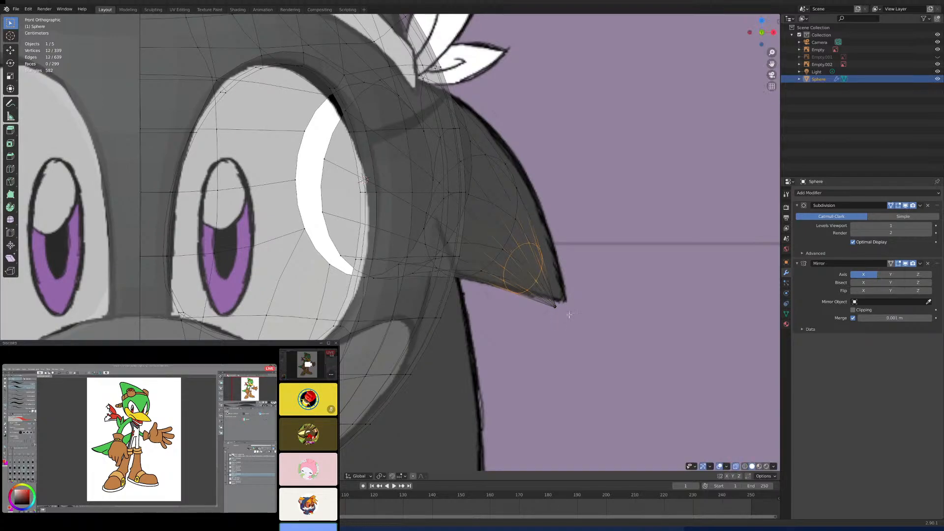
- Select only the cone's tip vertices, leaving out the neighbouring loop, and scale them
key(c)
click(566, 317)
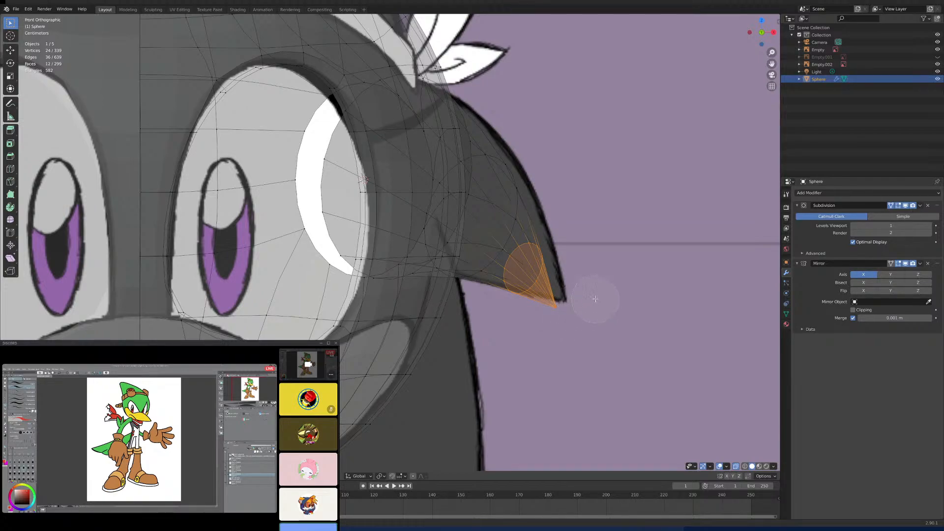
mouse_move(594, 295)
middle_down()
mouse_move(552, 257)
mouse_move(547, 238)
mouse_move(531, 232)
mouse_move(506, 269)
mouse_move(514, 276)
middle_up()
key(Escape)
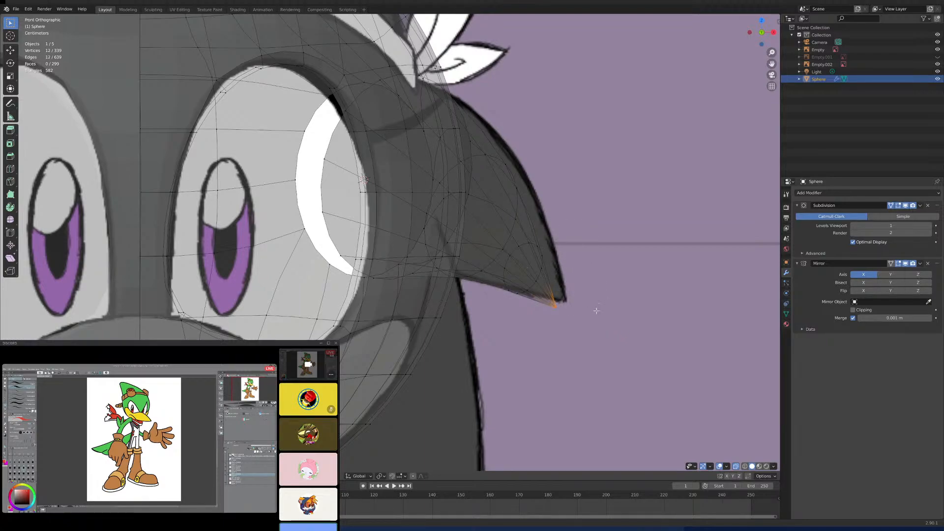
key(s)
click(620, 342)
- Scale up the edge loop nearest the tip slightly with proportional editing and move it up along Z into the drawn spike outline
alt+click(536, 281)
key(s)
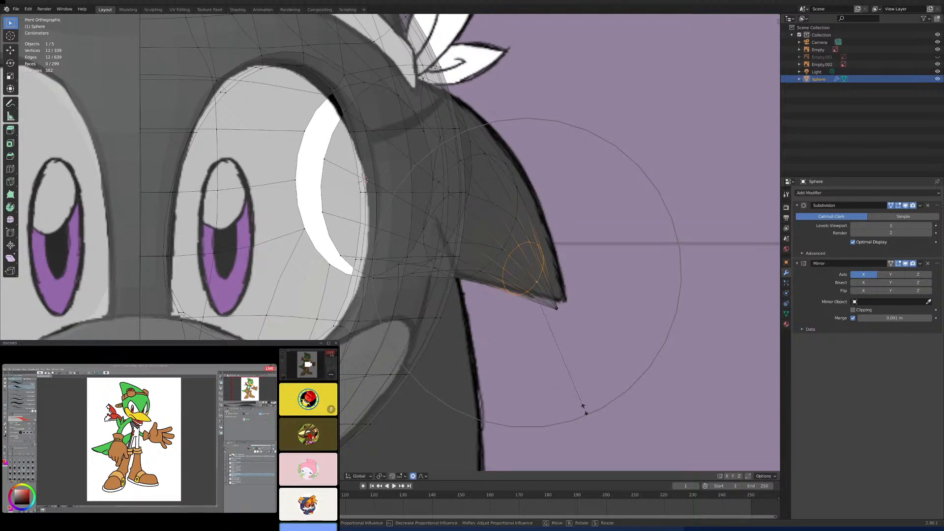
click(588, 424)
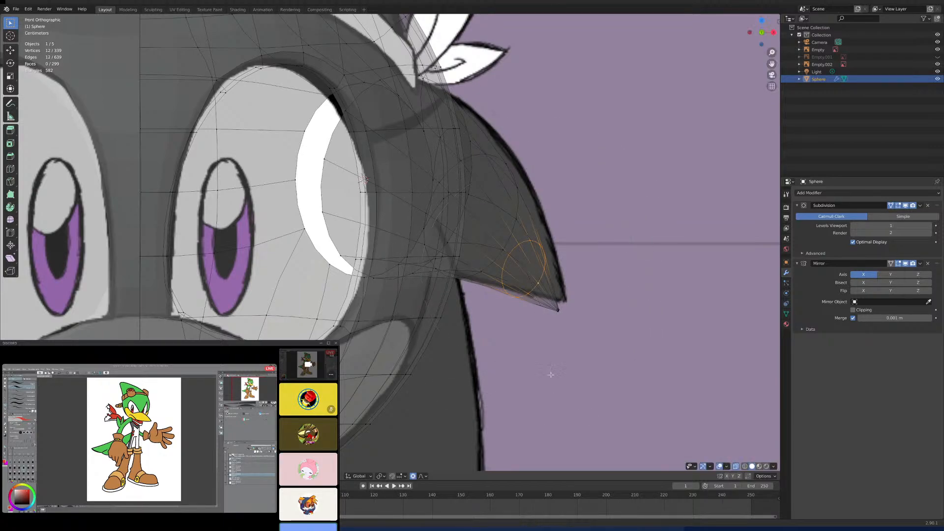
key(g)
key(z)
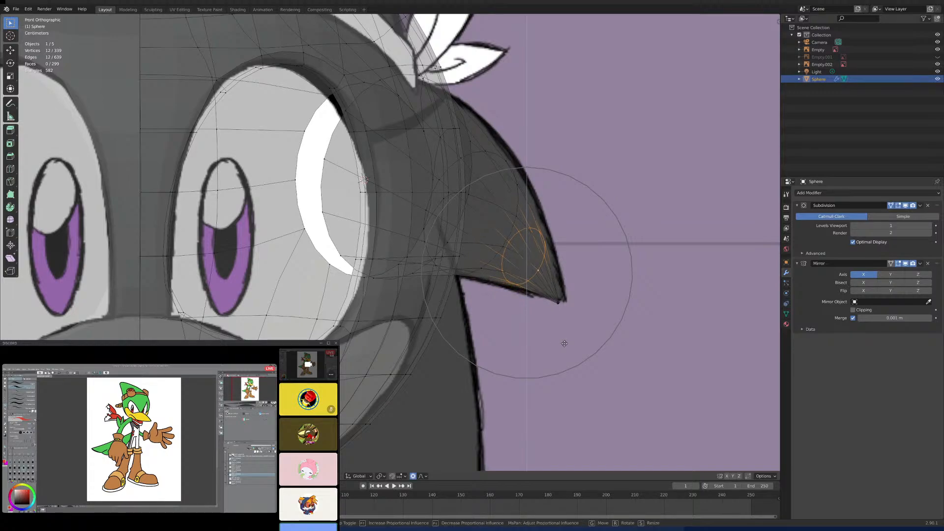
click(564, 343)
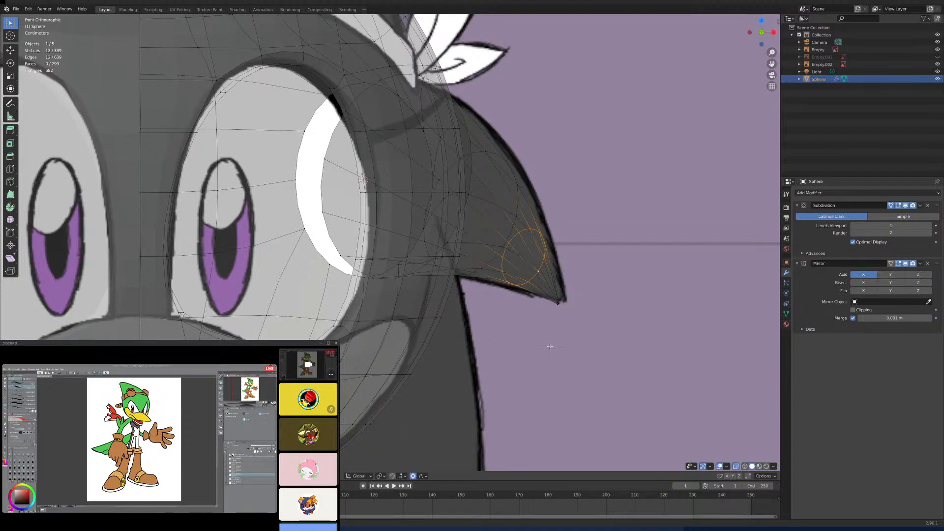
- Select the edge loop around the head opening and scale it up slightly toward the size of the cone's base
scroll(549, 346, down, 3)
middle_drag(563, 338, 564, 422)
scroll(472, 369, up, 3)
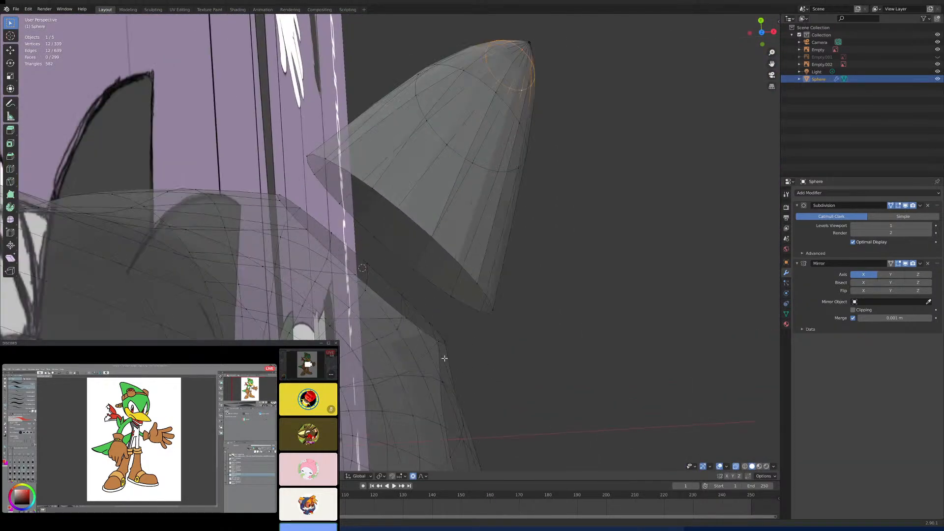
click(446, 343)
alt+click(445, 343)
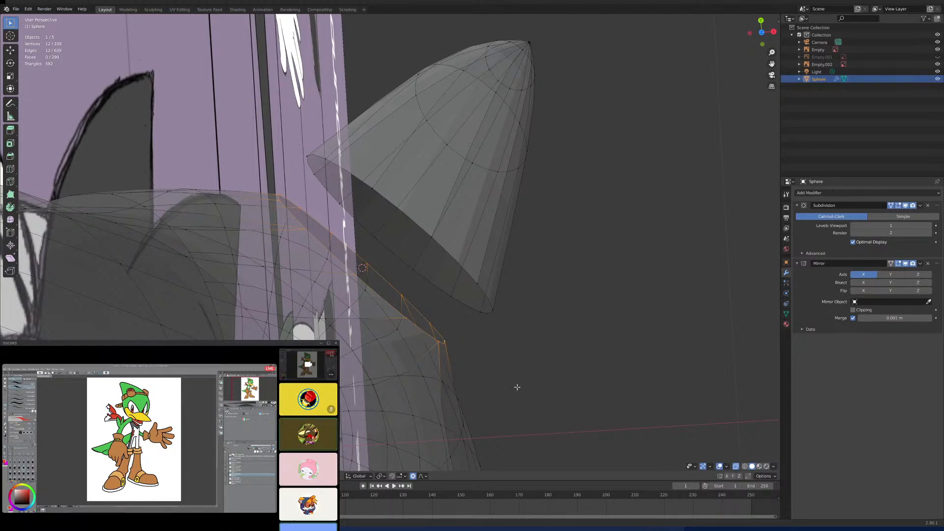
key(g)
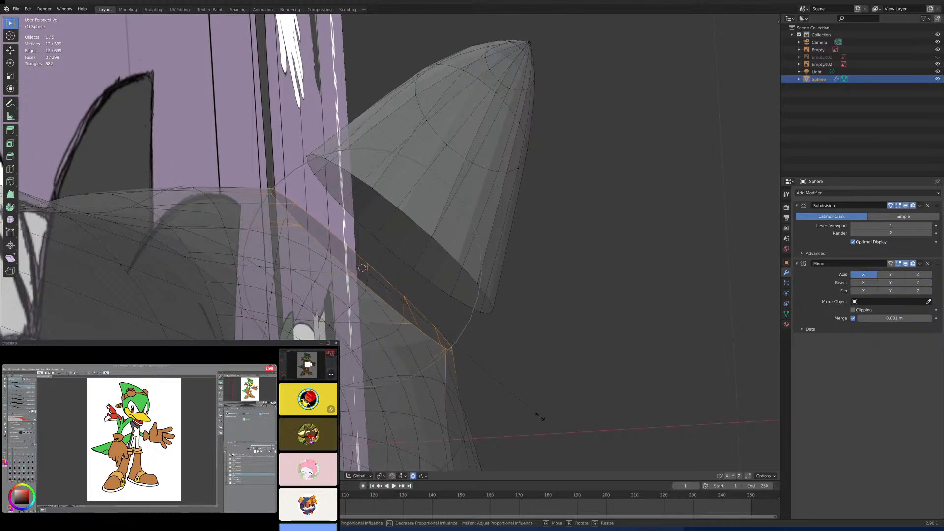
click(541, 415)
- Select the whole linked cone and shift it slightly toward the head opening without Z movement
middle_drag(485, 379, 500, 352)
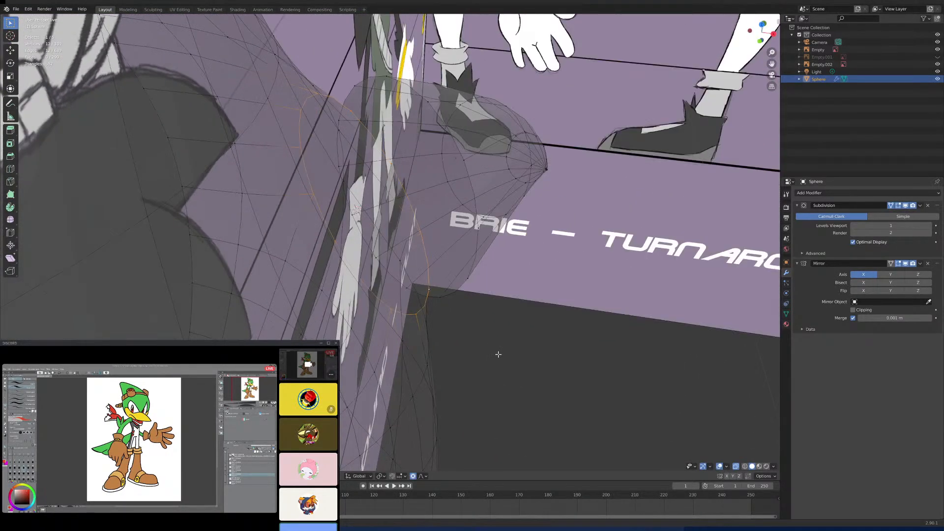
key(KP_1)
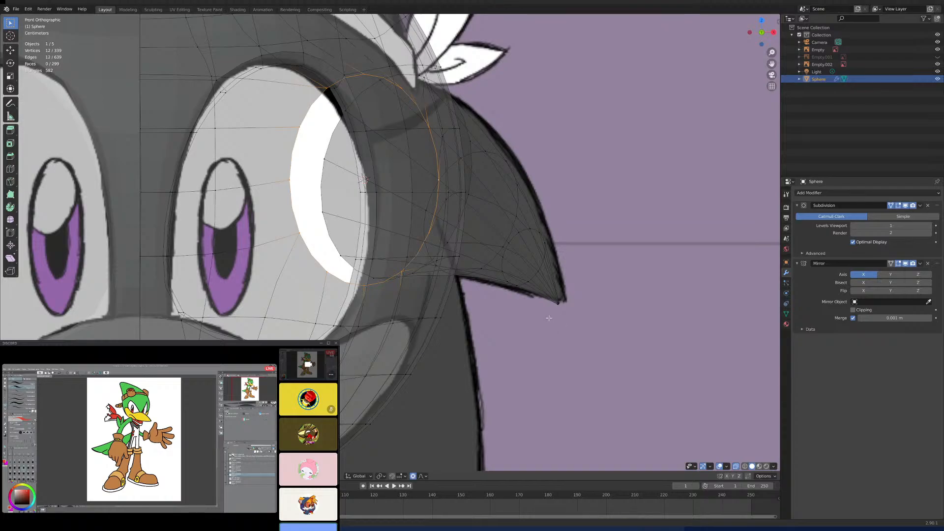
middle_drag(547, 324, 411, 196)
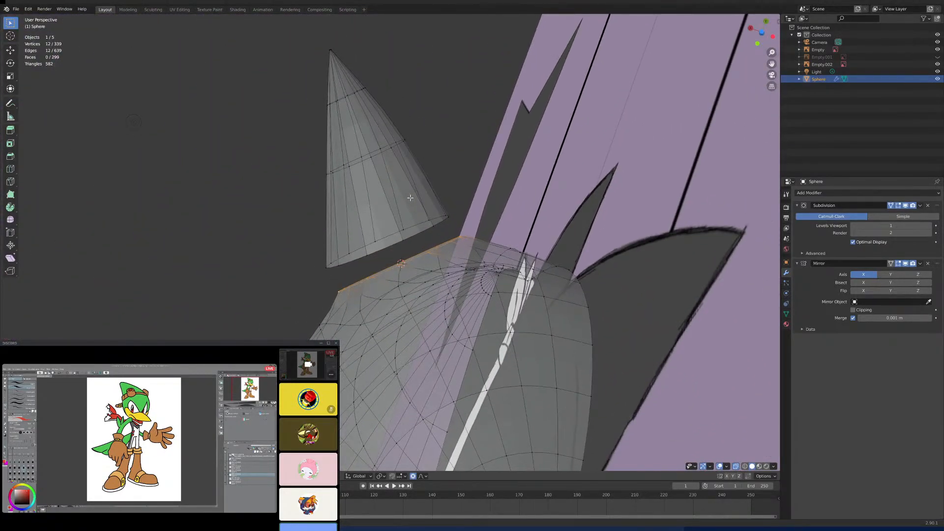
click(431, 227)
alt+click(419, 231)
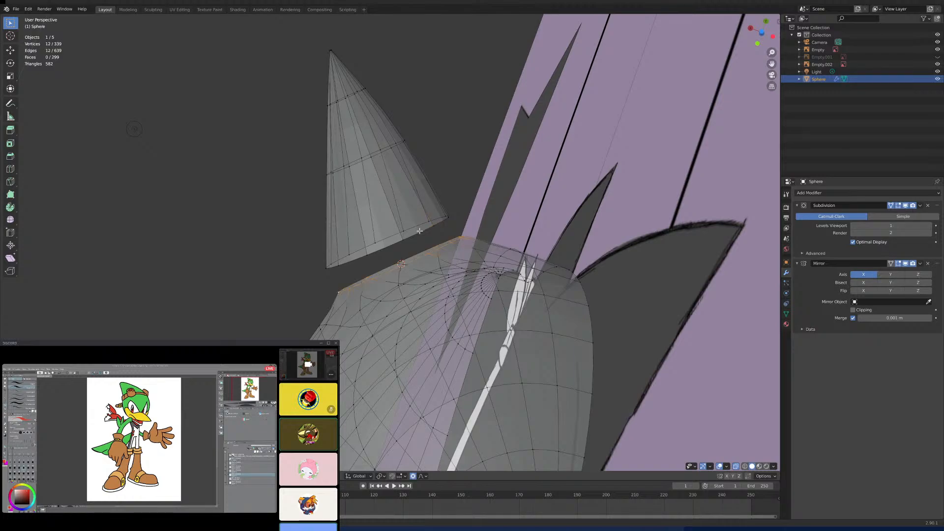
key(ctrl+l)
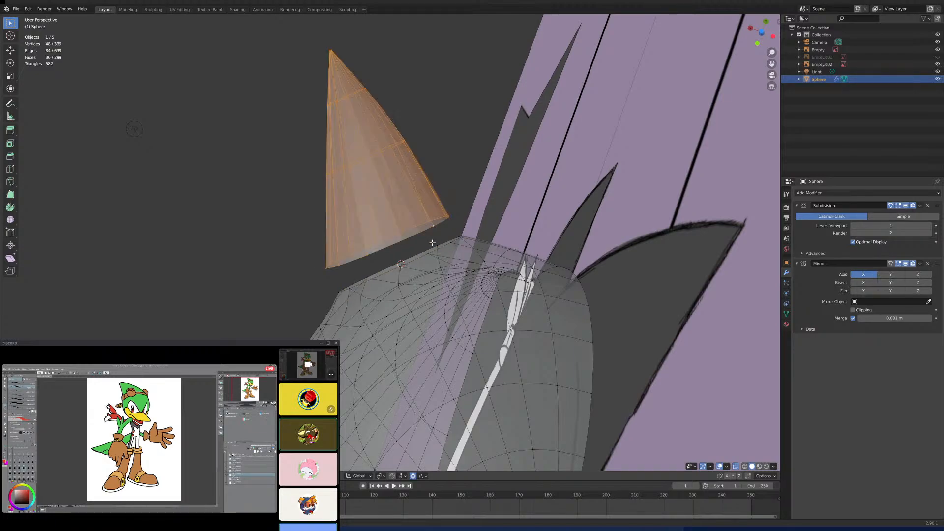
key(KP_1)
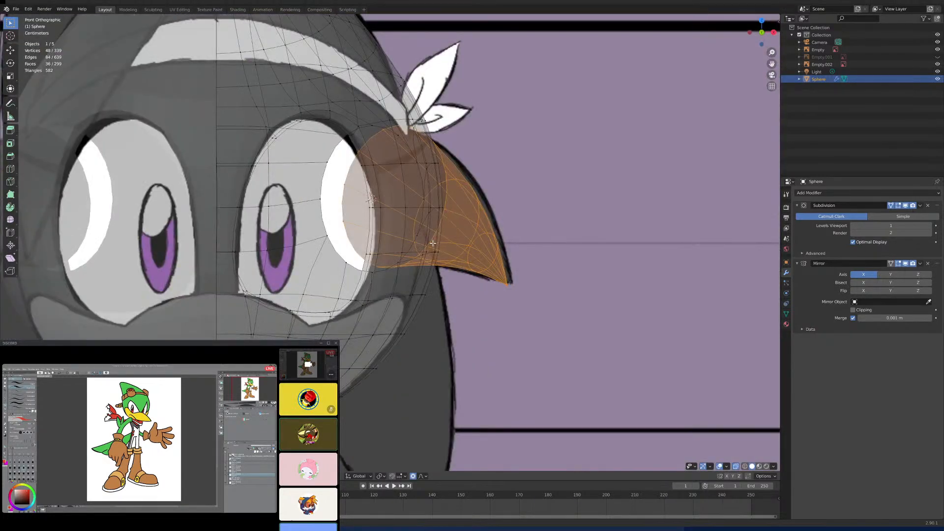
middle_drag(460, 256, 512, 280)
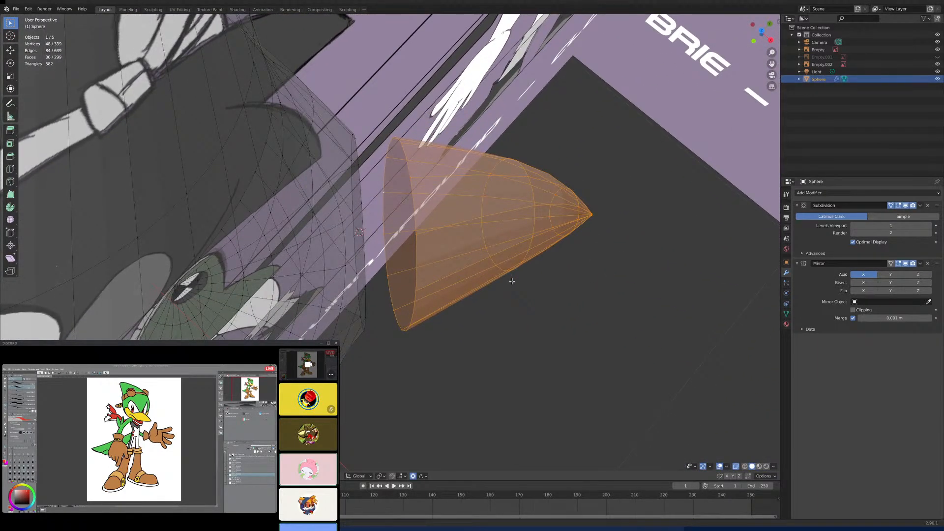
key(g)
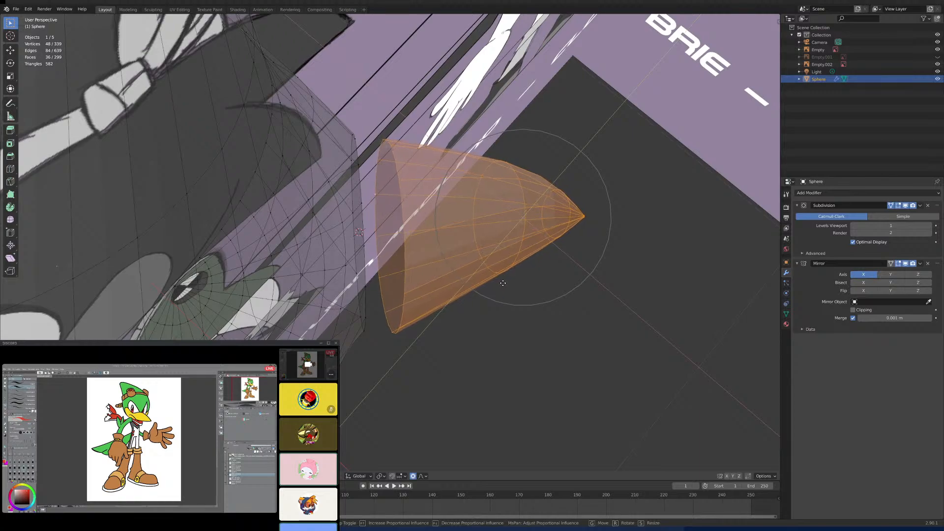
click(498, 281)
- Turn off proportional editing and merge one cone-base vertex with its matching head-opening vertex, using At Last
middle_drag(444, 332, 479, 350)
scroll(400, 317, up, 3)
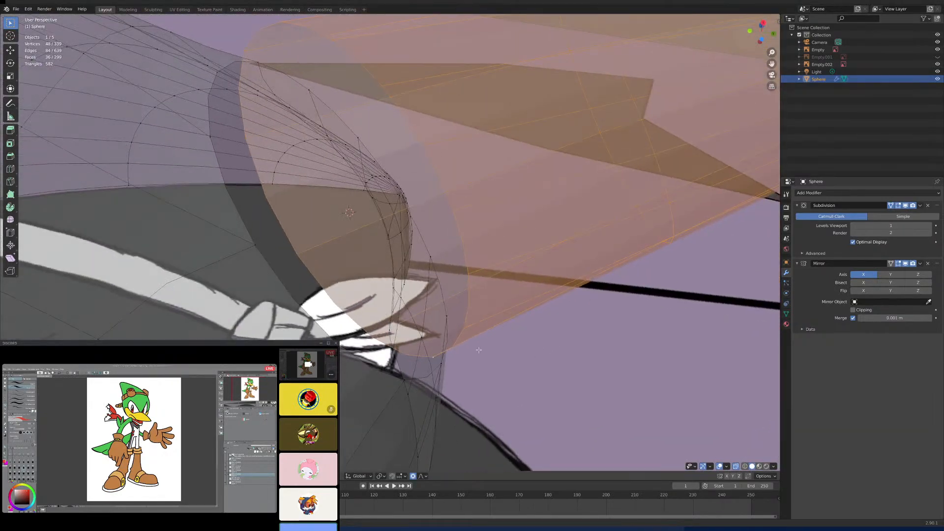
click(256, 247)
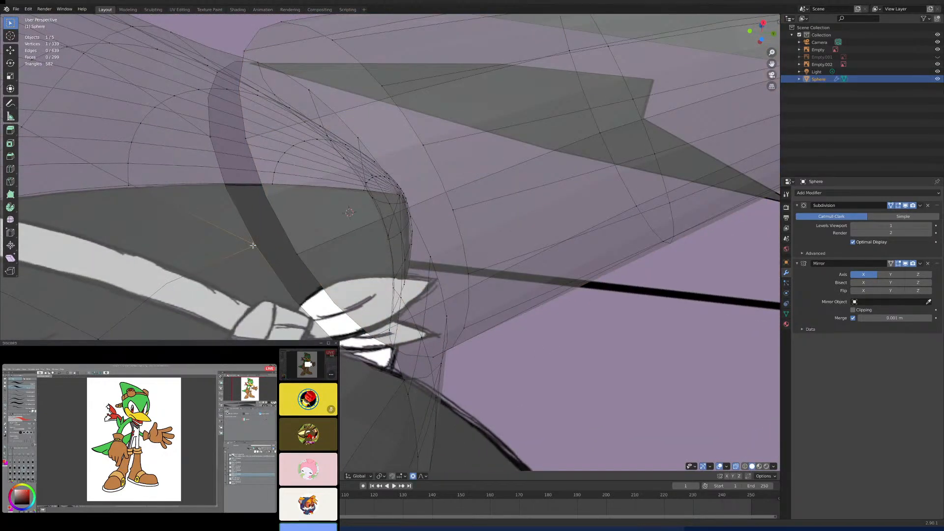
shift+click(280, 251)
key(m)
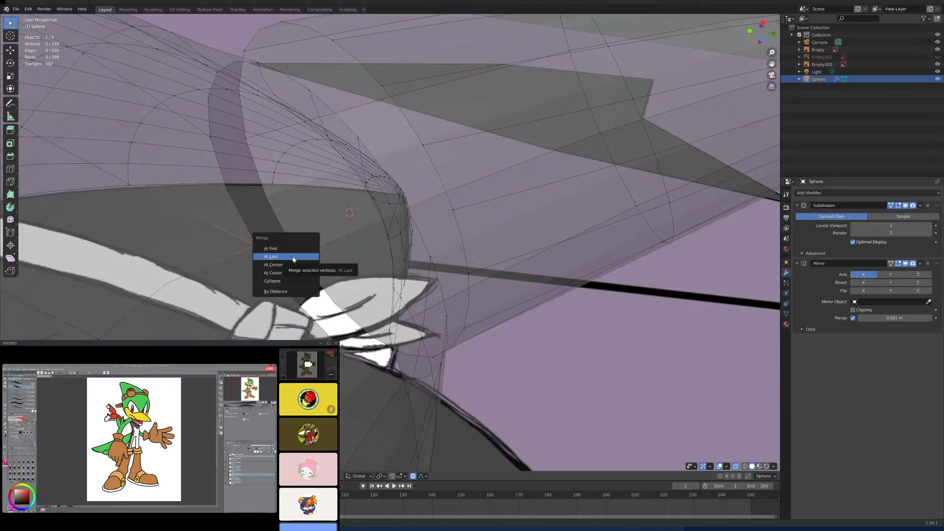
click(414, 477)
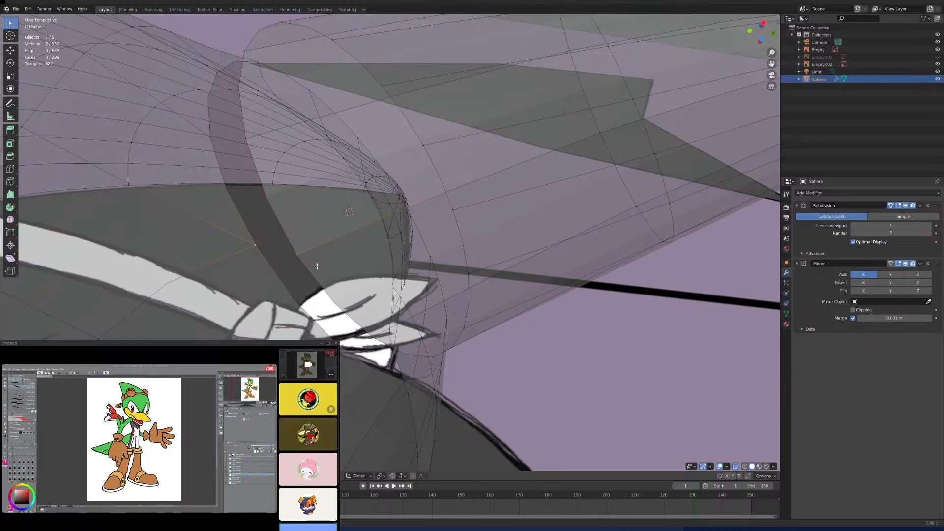
key(m)
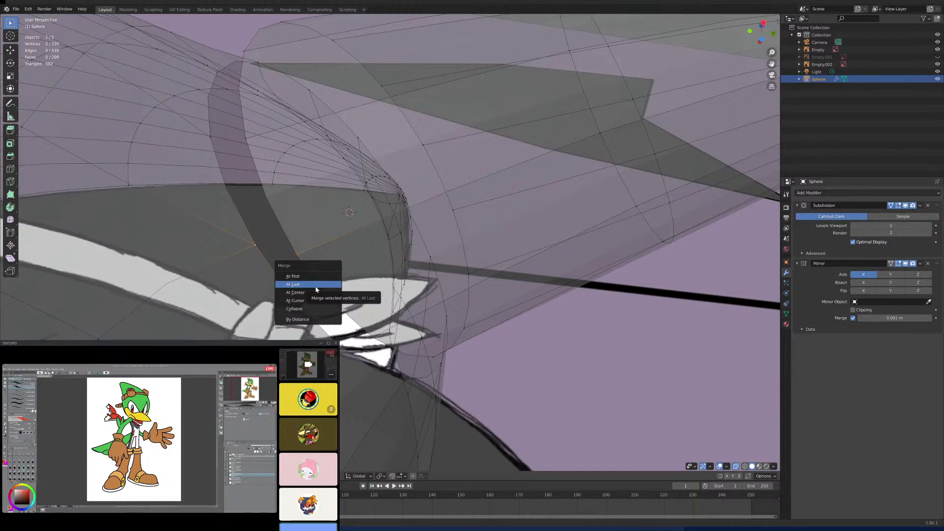
click(316, 287)
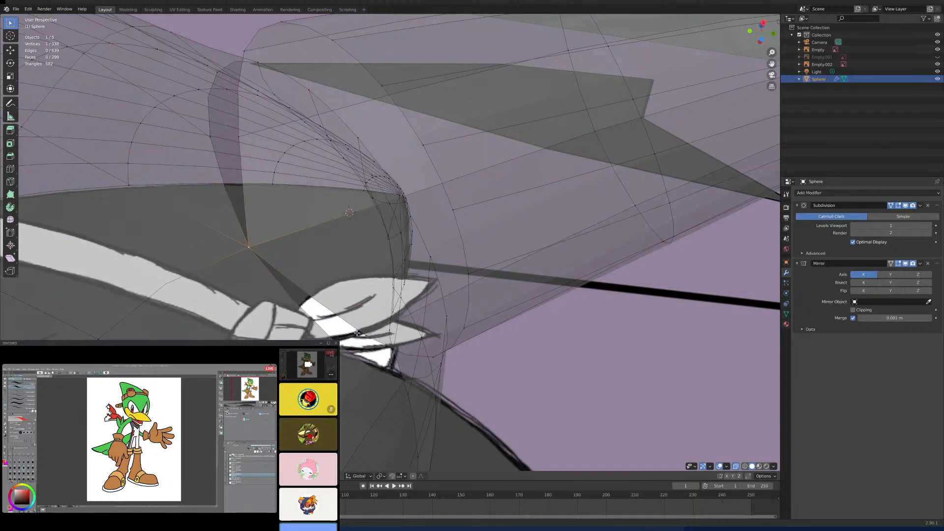
- Merge the next two cone-base vertices with their matching head-opening vertices near the headband, using At Last for each pair
mouse_move(357, 333)
middle_down()
mouse_move(365, 328)
mouse_move(339, 340)
middle_up()
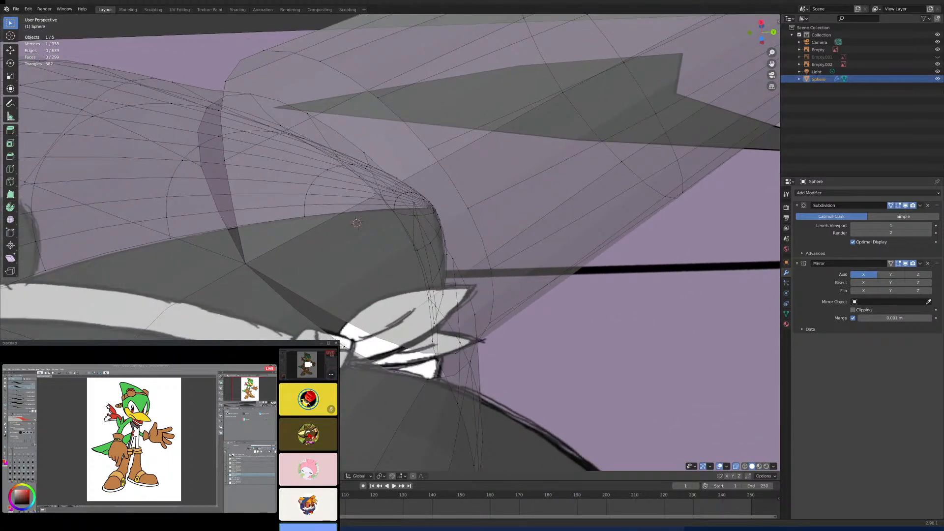
shift+click(346, 346)
key(m)
click(356, 350)
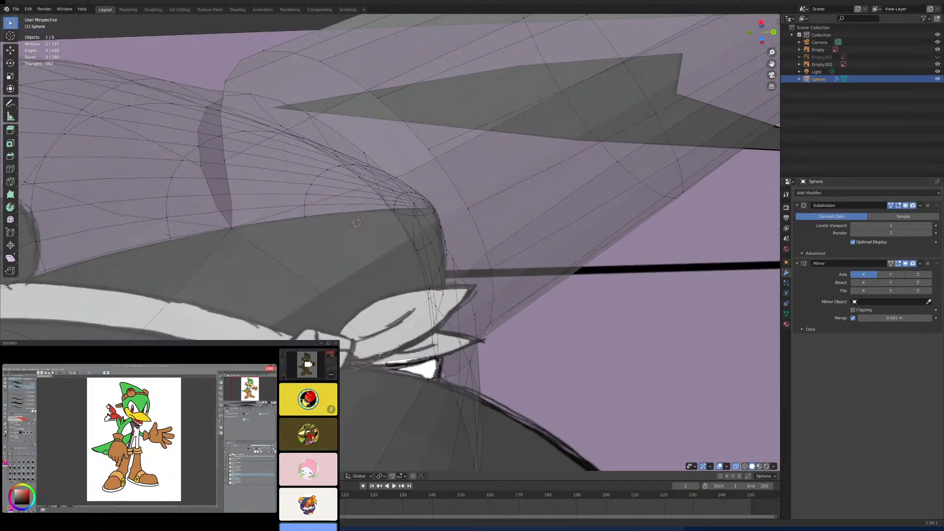
middle_drag(356, 350, 420, 274)
shift+click(423, 271)
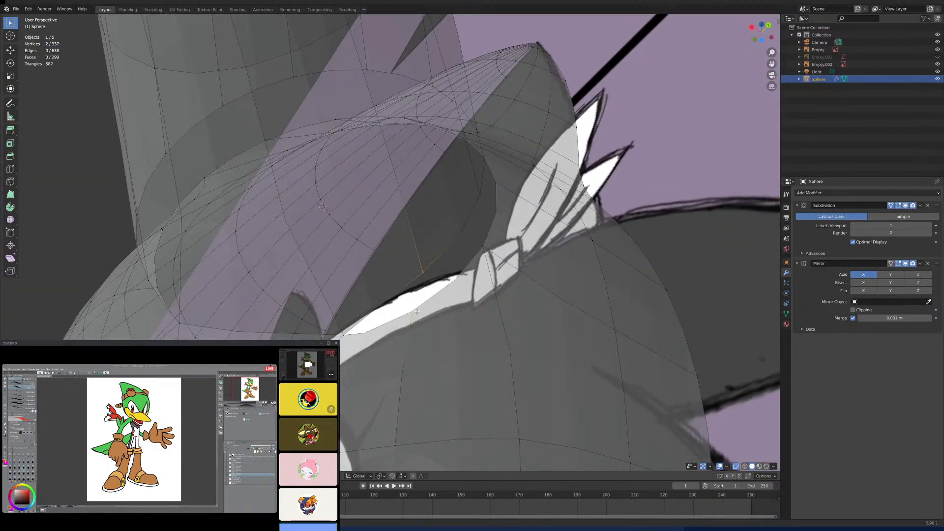
key(m)
click(417, 314)
- Merge two more cone-base vertices with their counterparts on the side of the head opening facing the eye, using At Last
middle_drag(417, 314, 438, 246)
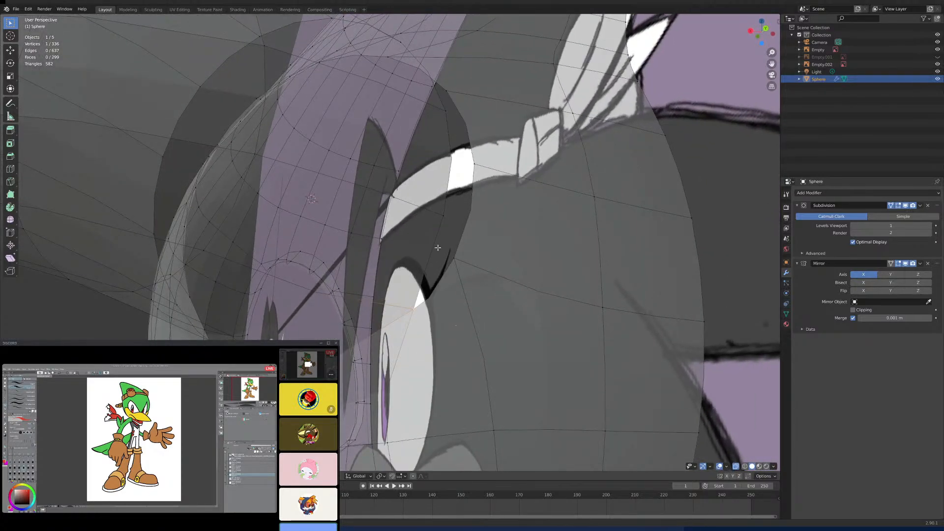
shift+click(443, 215)
key(m)
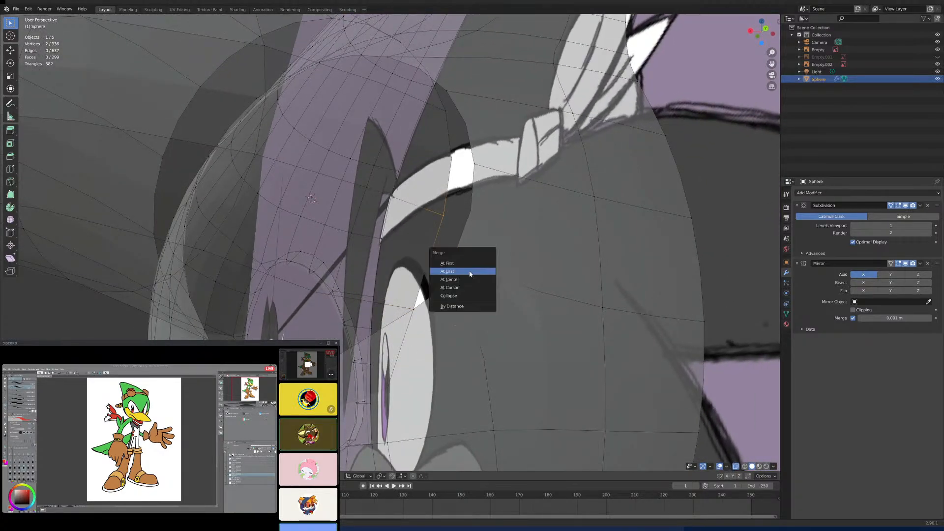
click(458, 270)
middle_drag(457, 271, 444, 295)
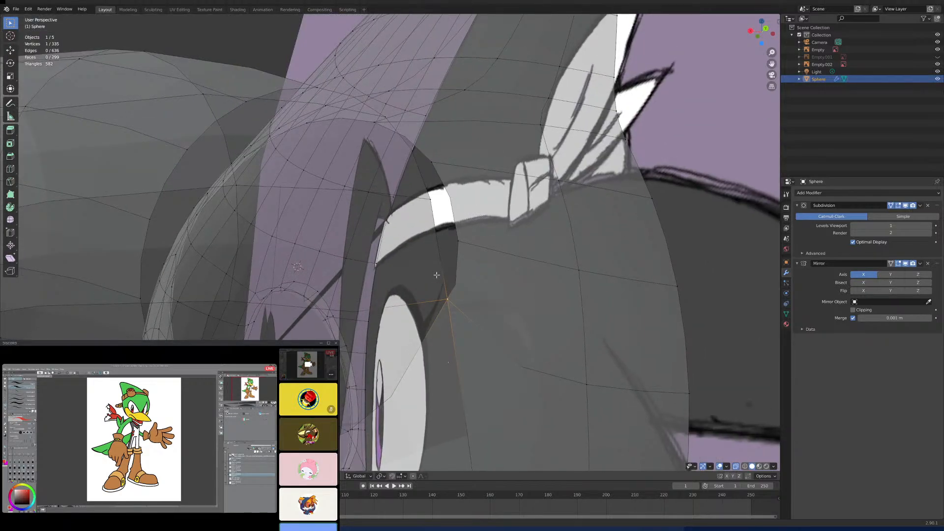
shift+click(457, 243)
key(m)
click(477, 248)
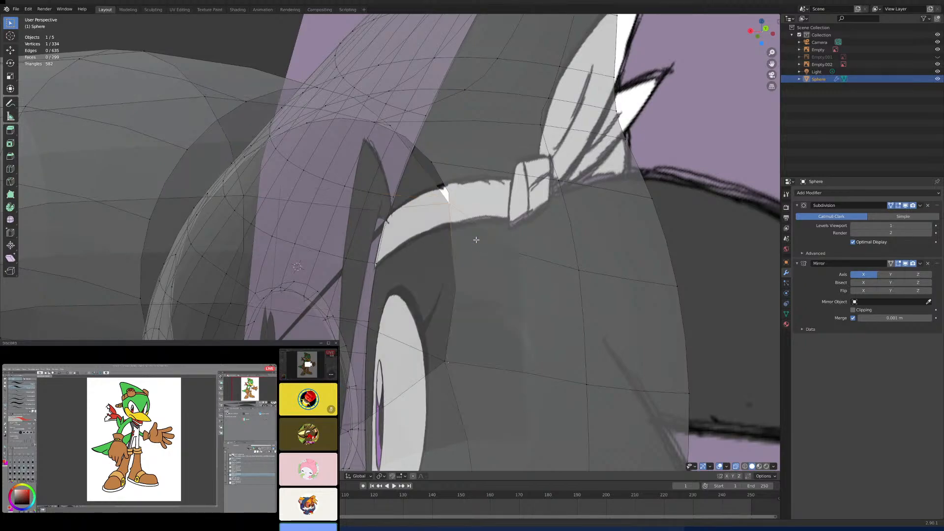
- Continue around the opening by merging the next two open cone-and-head vertex pairs, each At Last
middle_drag(475, 240, 404, 283)
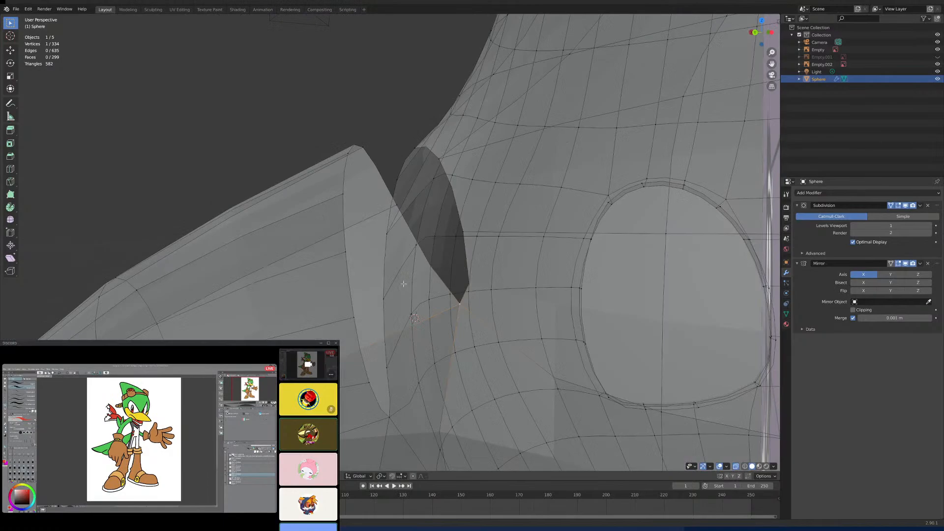
shift+click(397, 205)
key(m)
click(419, 211)
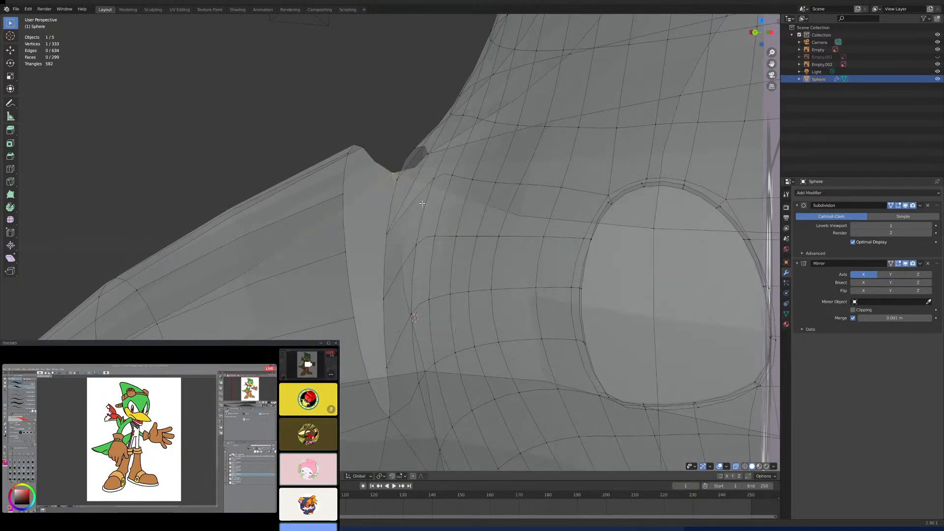
middle_drag(419, 211, 451, 329)
shift+click(430, 291)
key(m)
click(451, 312)
- Merge the next two vertex pairs along the lower part of the gap between cone and head, using At Last
shift+click(442, 323)
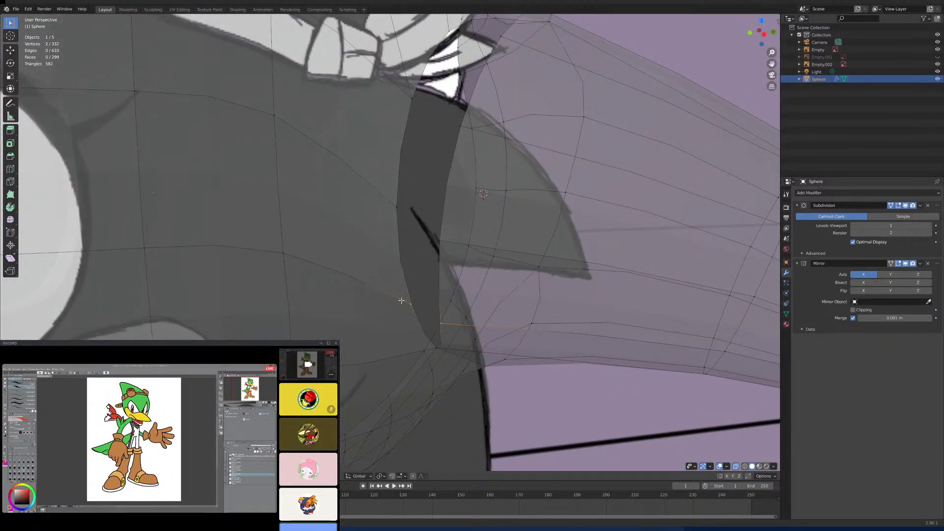
key(alt+m)
click(433, 312)
middle_drag(432, 312, 435, 257)
shift+click(394, 249)
key(alt+m)
click(412, 263)
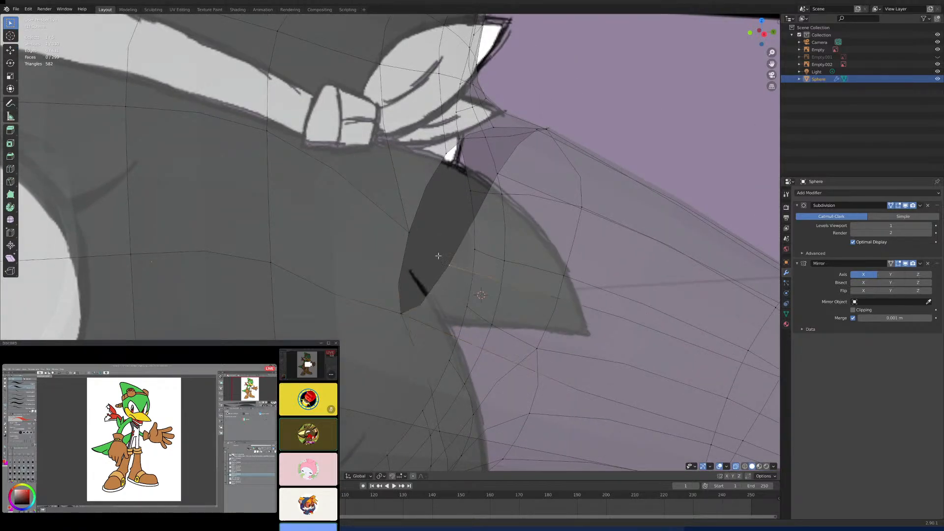
- Merge two further vertex pairs in the remaining gap below the headband knot, using At Last
shift+click(408, 228)
key(alt+m)
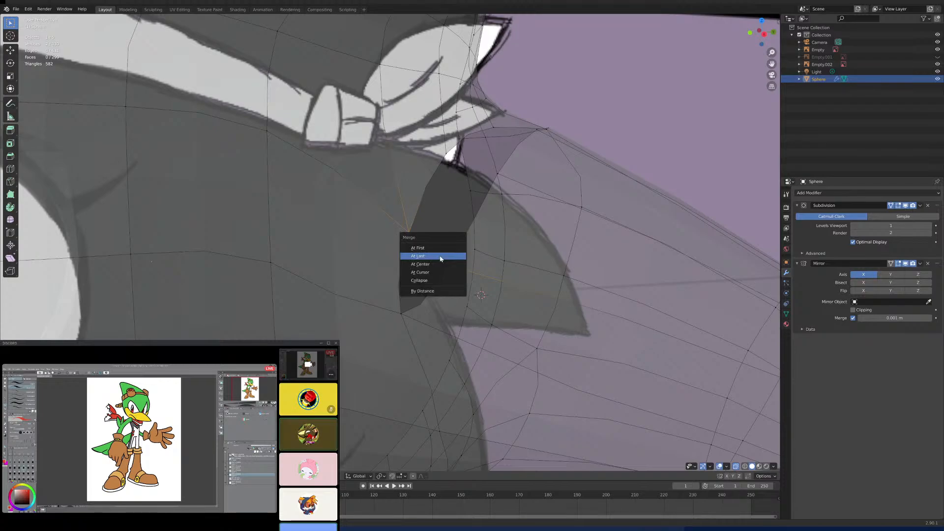
click(440, 257)
middle_drag(440, 259, 445, 329)
click(470, 234)
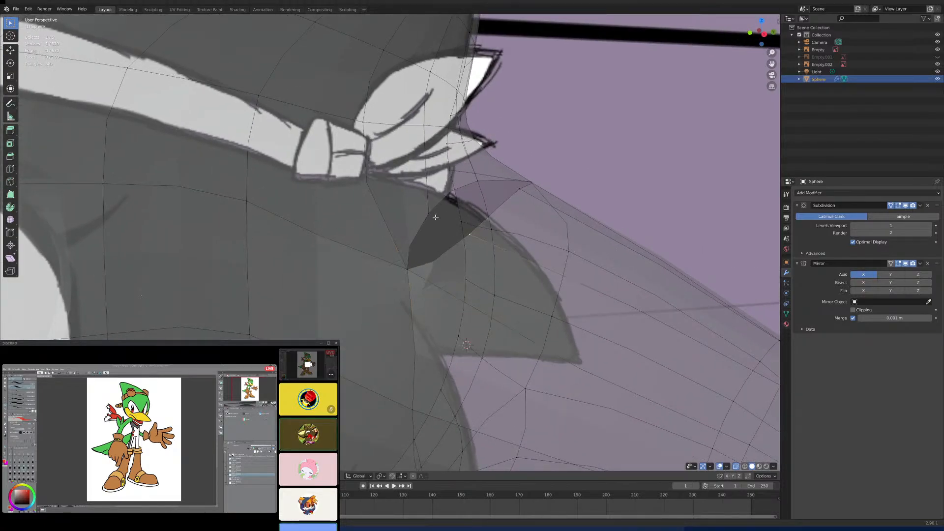
shift+click(431, 209)
key(m)
click(468, 225)
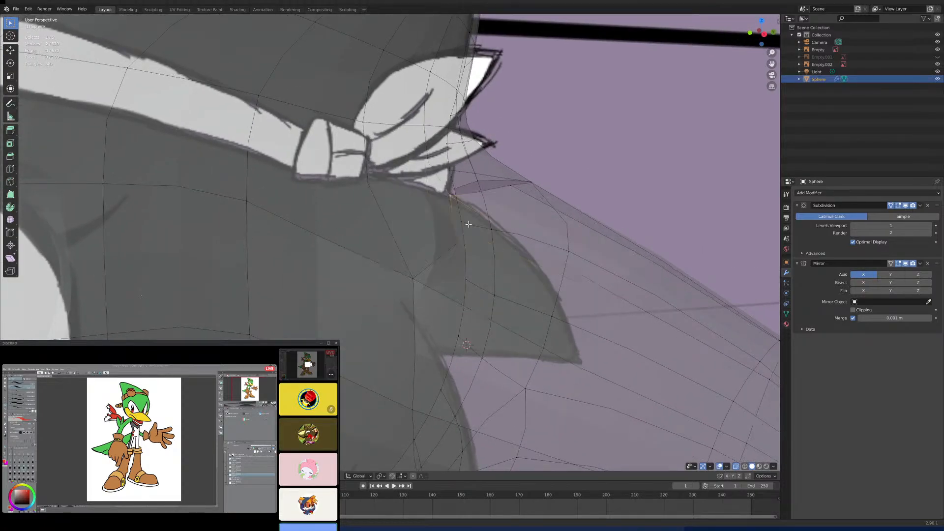
- Close the remaining gap by merging the two opposite vertices in its middle, using At Last
middle_drag(468, 224, 586, 163)
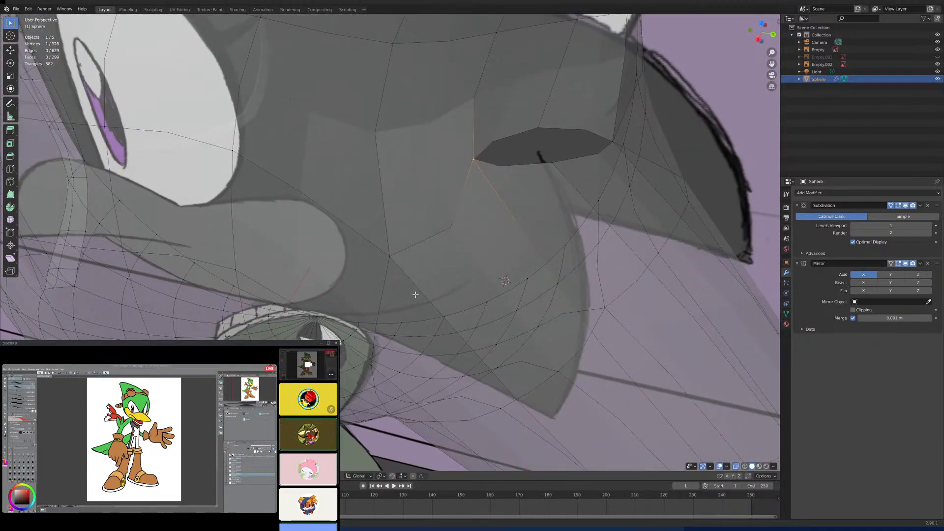
shift+click(552, 163)
key(m)
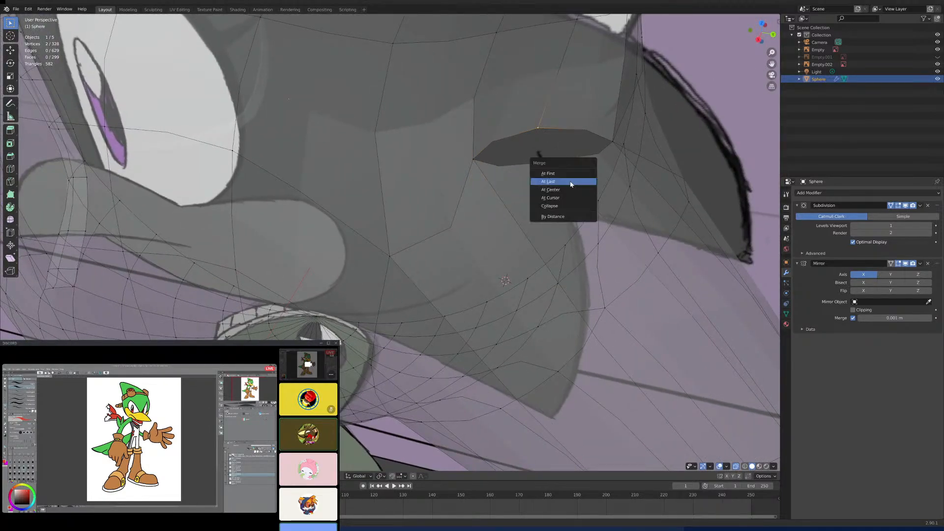
click(568, 183)
- Compare the joined side spike with the side and front reference drawings and examine its join to the head
scroll(535, 243, down, 5)
key(KP_3)
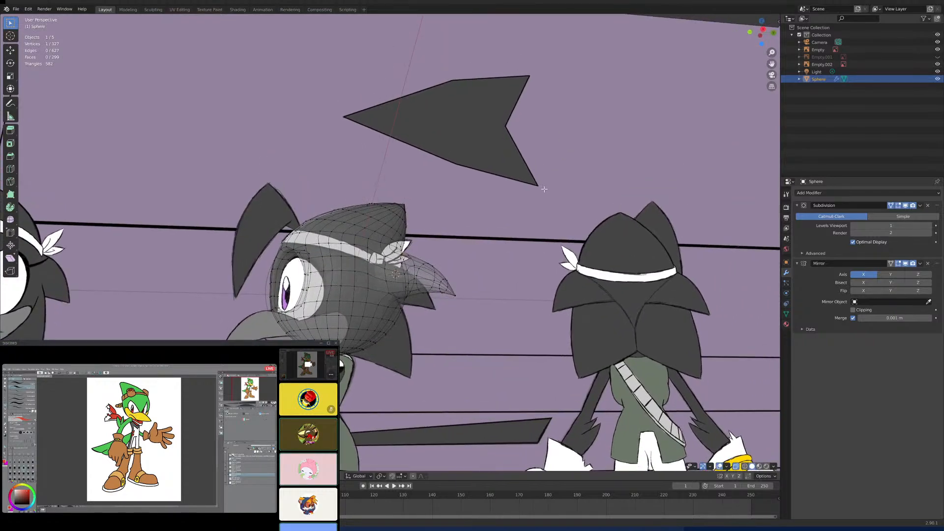
scroll(545, 191, up, 1)
scroll(539, 283, up, 7)
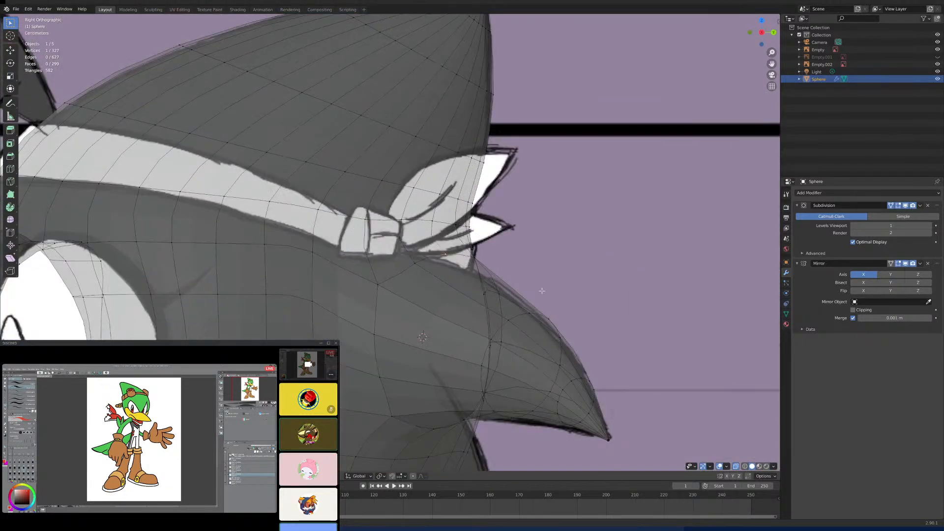
shift+middle_drag(473, 295, 524, 167)
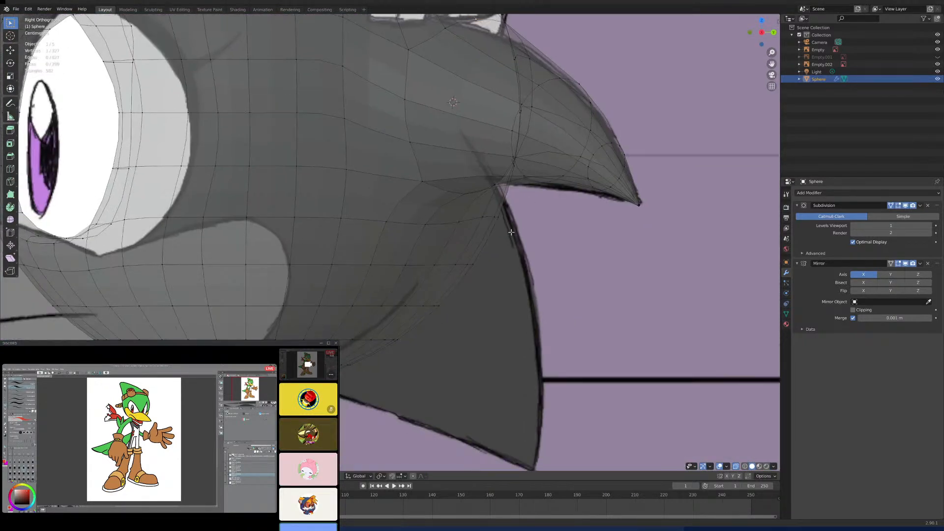
scroll(538, 229, down, 5)
key(KP_1)
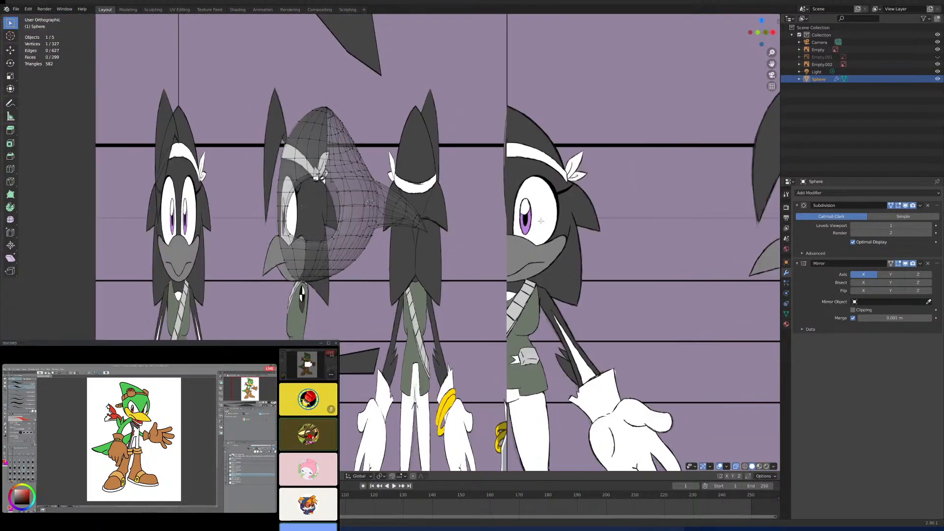
scroll(474, 243, up, 3)
scroll(473, 242, up, 8)
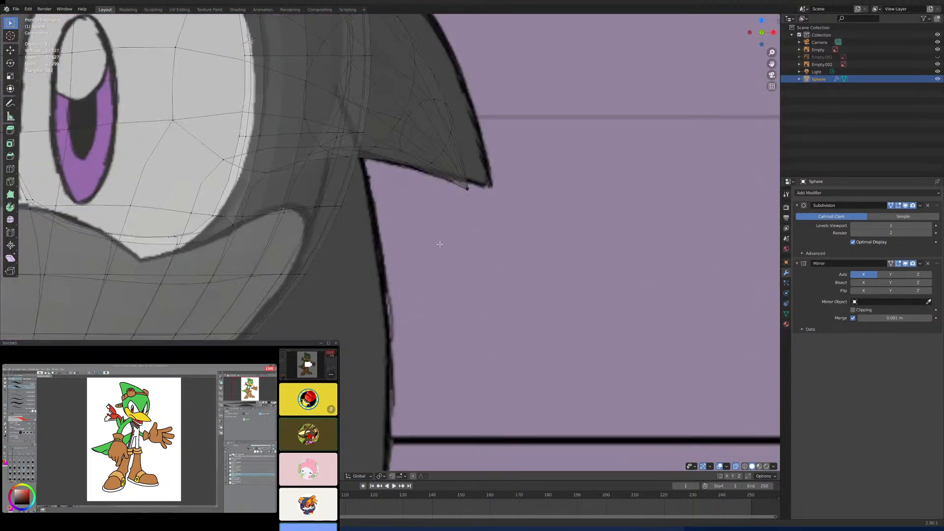
shift+middle_drag(331, 177, 331, 216)
click(347, 193)
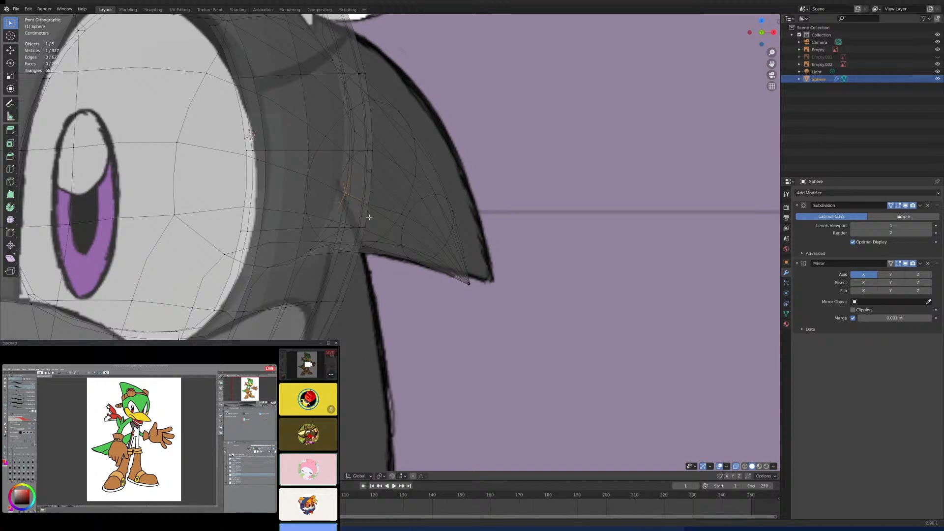
key(KP_3)
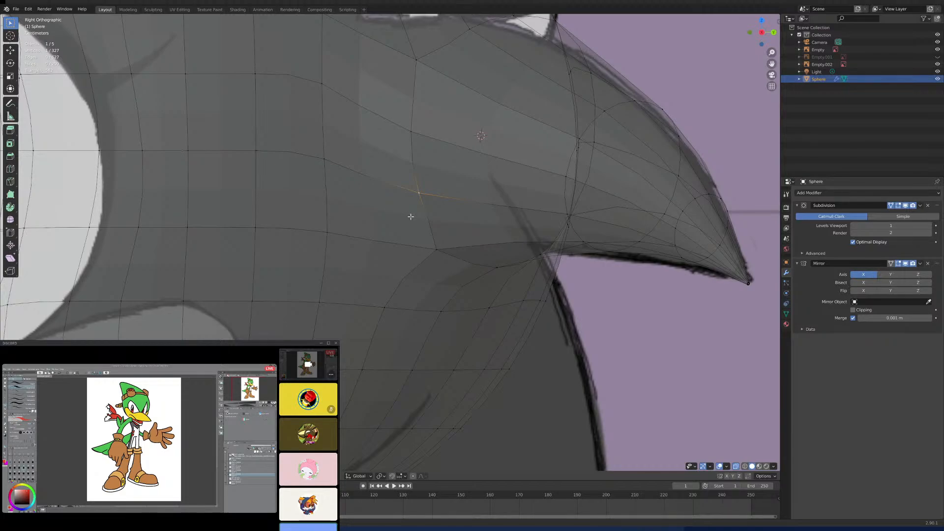
middle_drag(411, 216, 463, 246)
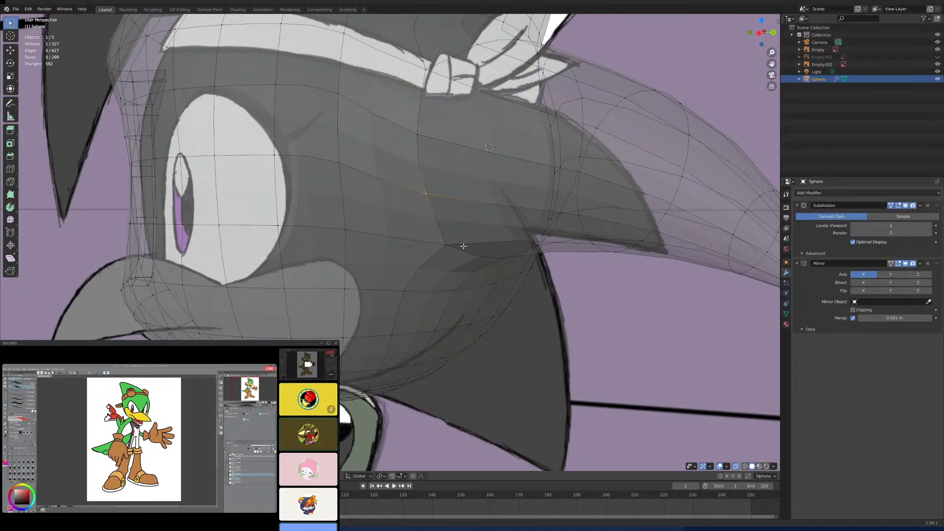
key(KP_3)
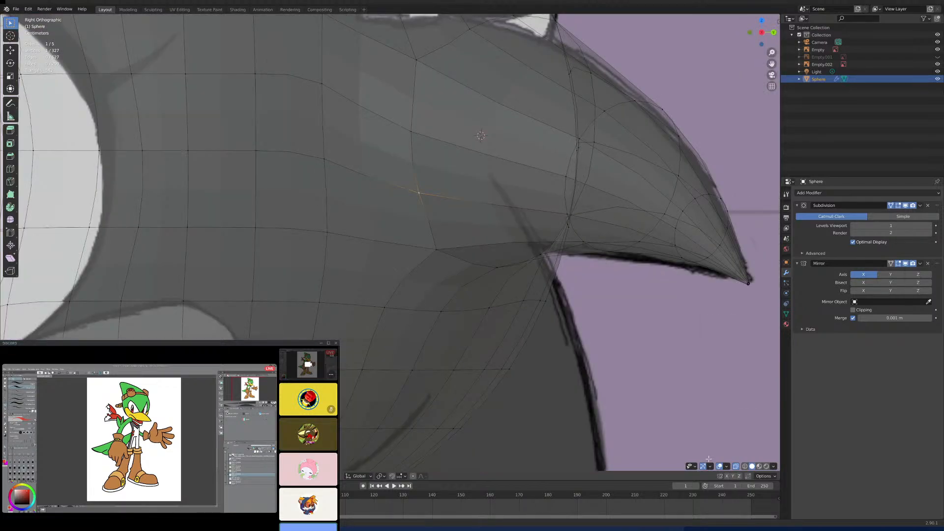
- Turn off X-ray and add an edge loop around the spike near its base
key(alt+z)
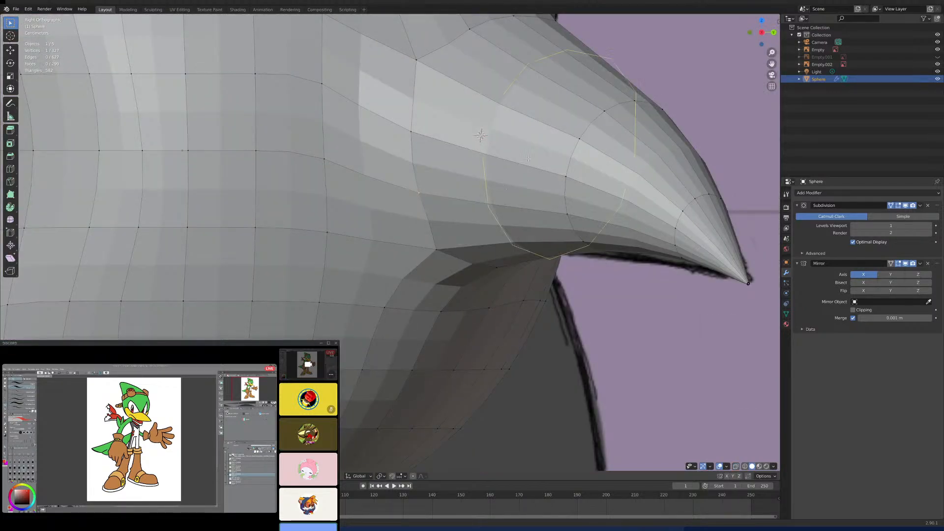
click(528, 159)
scroll(527, 158, down, 5)
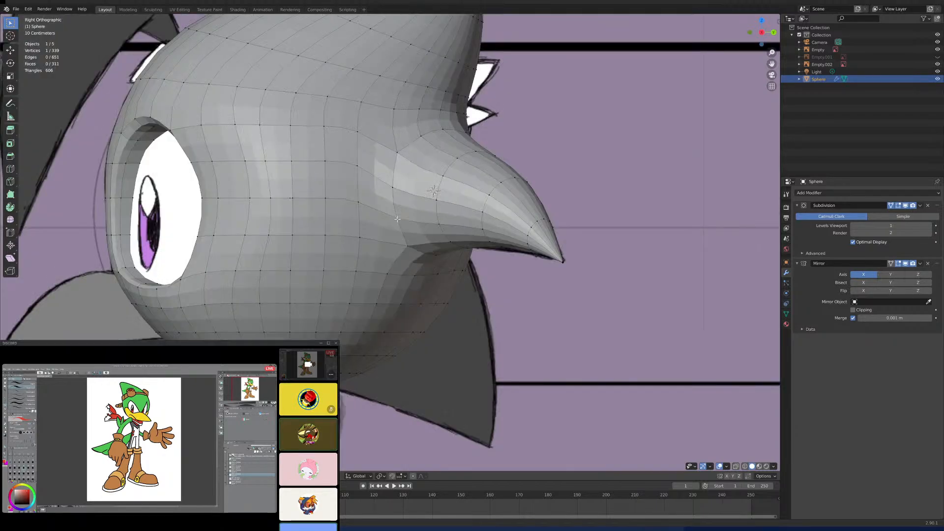
- Try to cut a new edge with the Knife tool between two vertices below the front of the spike's base
shift+click(406, 245)
shift+click(413, 275)
middle_drag(388, 273, 538, 264)
key(KP_3)
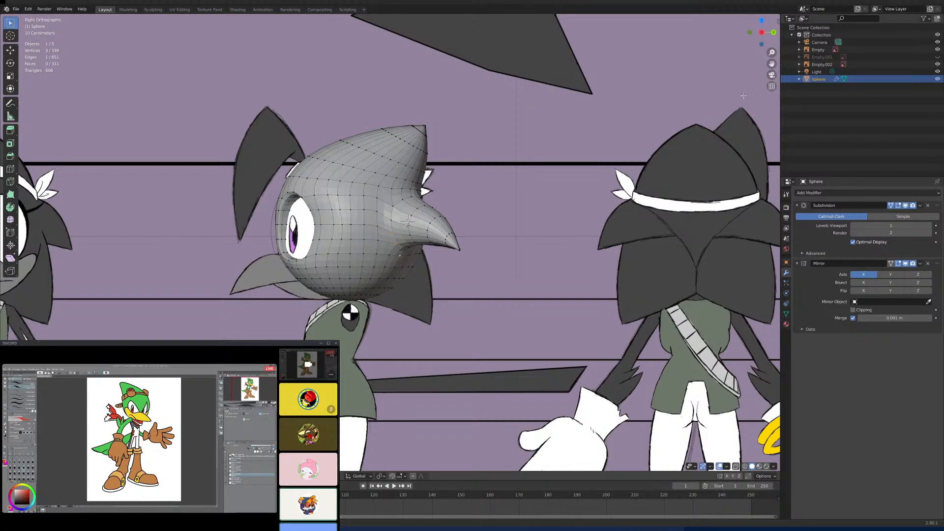
scroll(387, 202, up, 3)
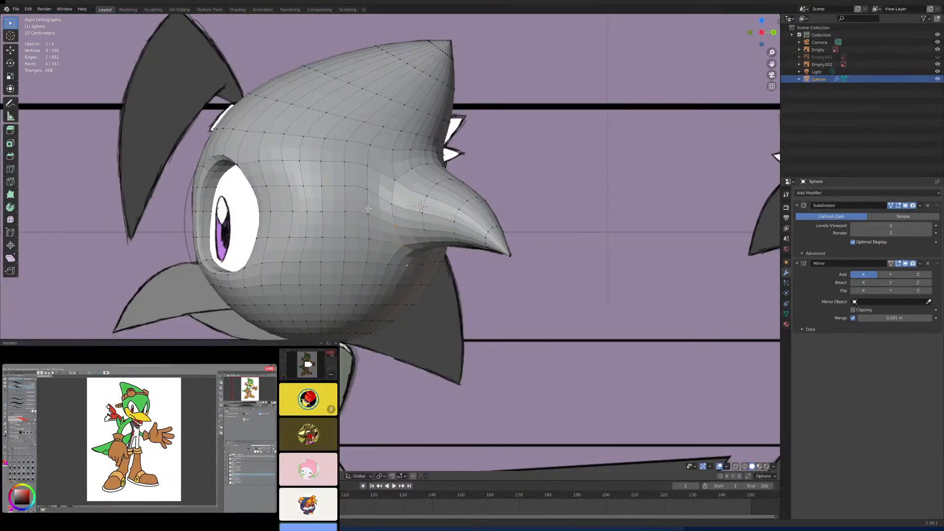
scroll(403, 240, up, 3)
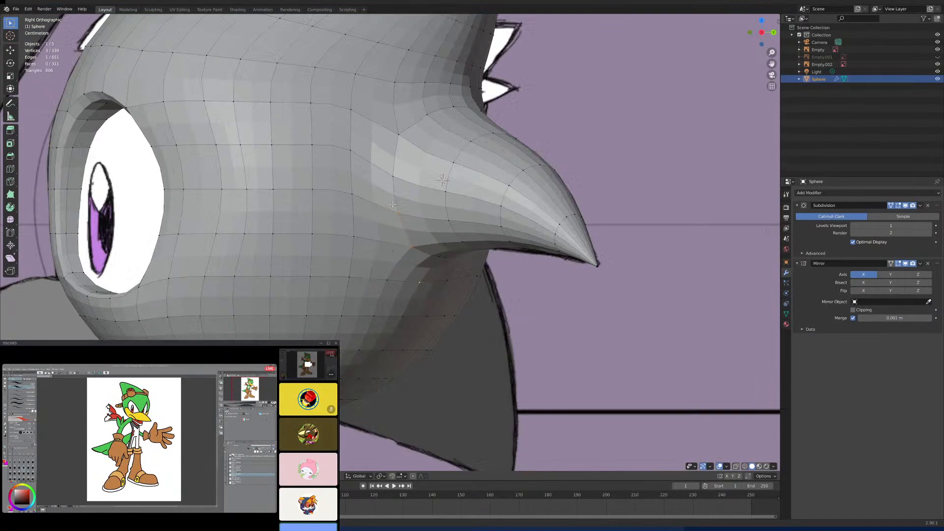
click(410, 249)
key(k)
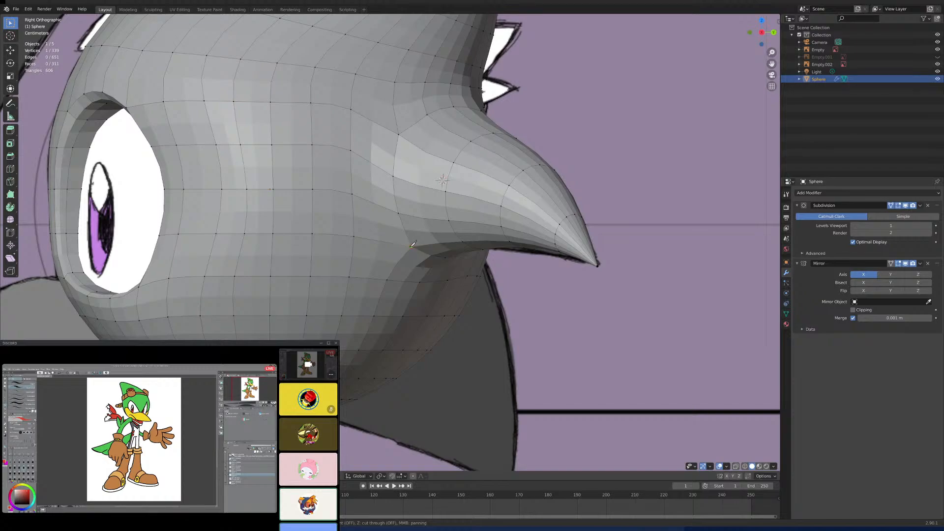
click(411, 246)
click(419, 283)
key(Return)
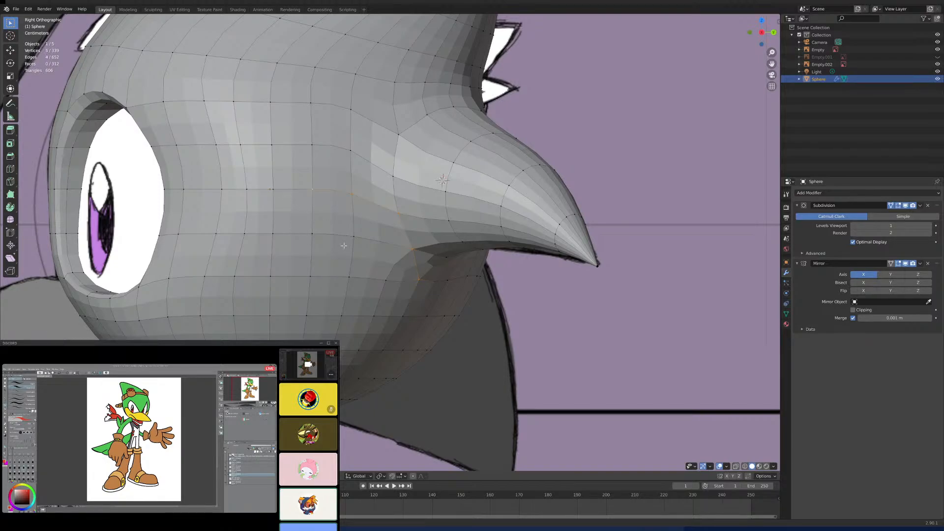
- Turn on X-ray and undo the knife cut below the front of the spike's base
click(737, 468)
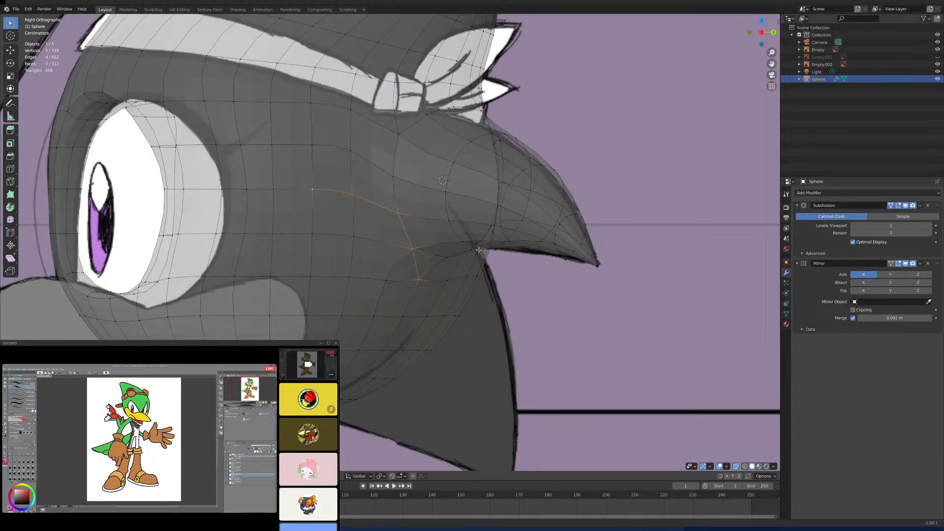
middle_drag(472, 242, 523, 235)
key(ctrl+z)
key(ctrl+z)
key(ctrl+z)
key(ctrl+z)
key(ctrl+z)
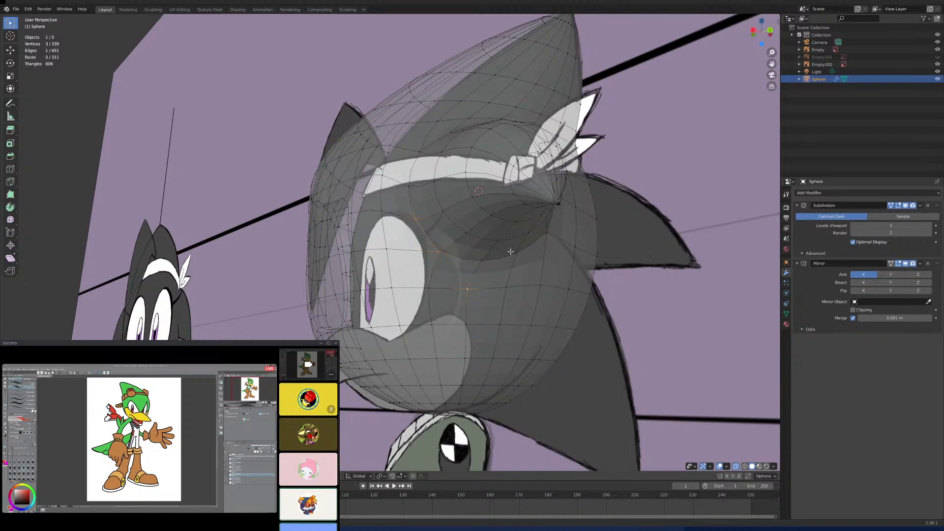
- Select the chain of vertices running up from the cheek and back beneath the side spike to outline the lower spike's base
click(547, 236)
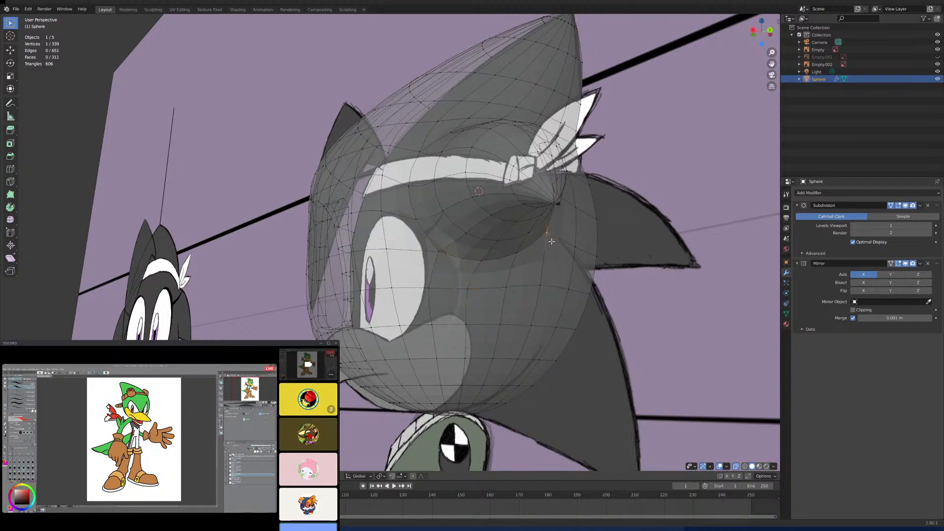
mouse_move(552, 242)
middle_down()
mouse_move(525, 257)
mouse_move(548, 253)
middle_up()
key(KP_3)
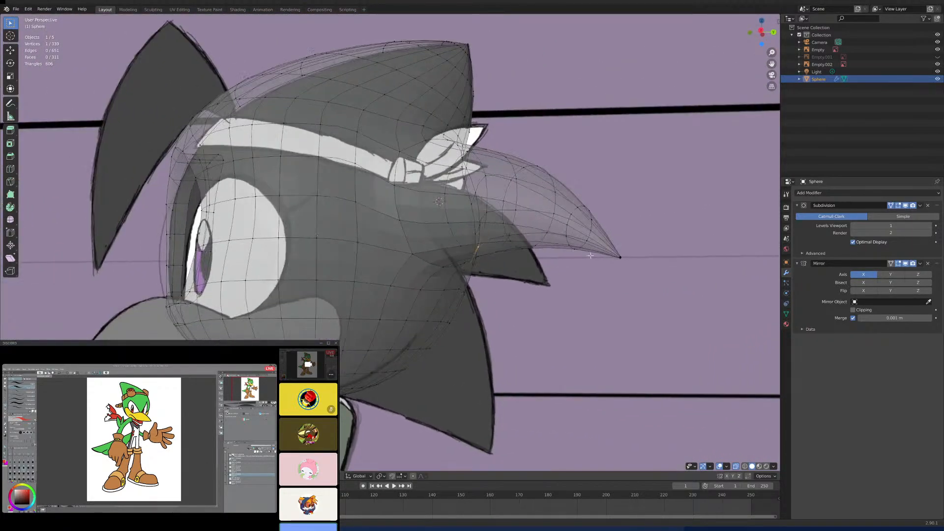
scroll(590, 255, up, 2)
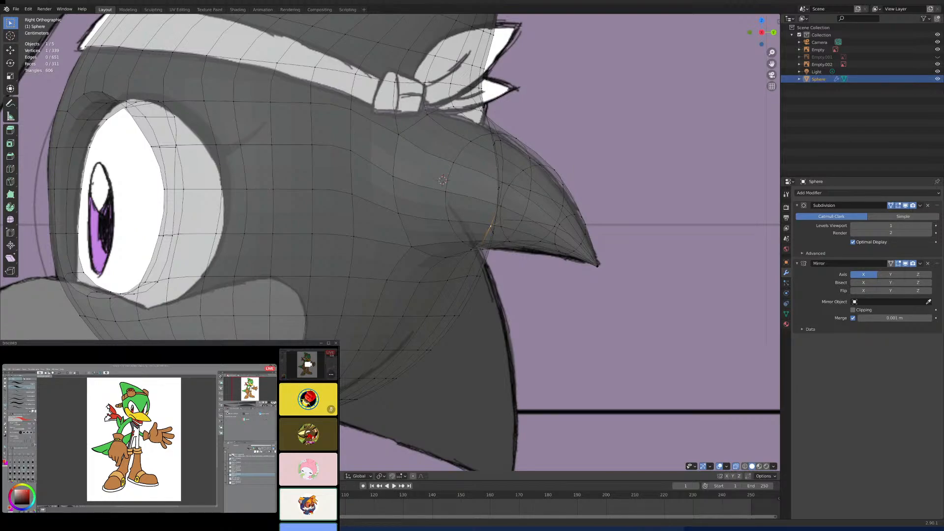
shift+click(305, 315)
shift+click(310, 276)
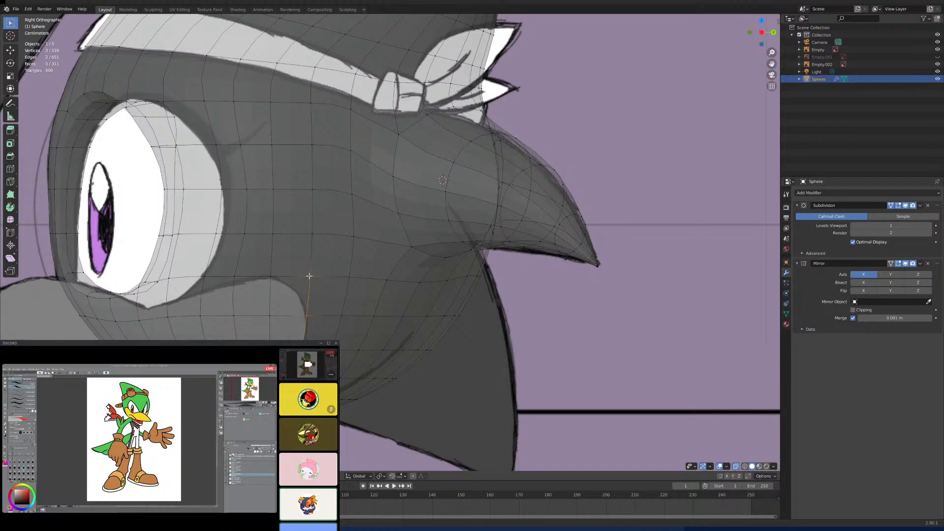
shift+click(312, 234)
shift+click(352, 236)
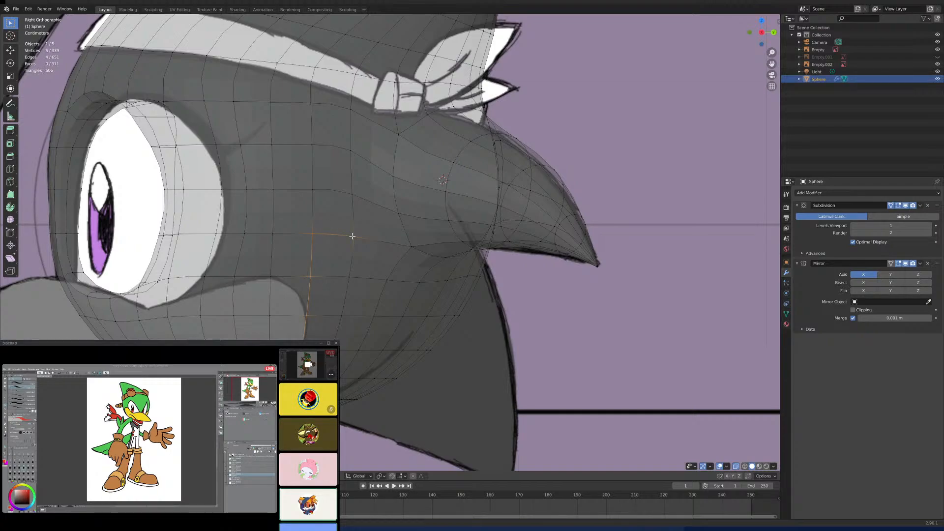
shift+click(410, 245)
shift+click(445, 256)
shift+click(448, 281)
- Examine the lower head spikes in the back, three-quarter and side reference drawings and compare them with the head mesh
scroll(464, 305, down, 3)
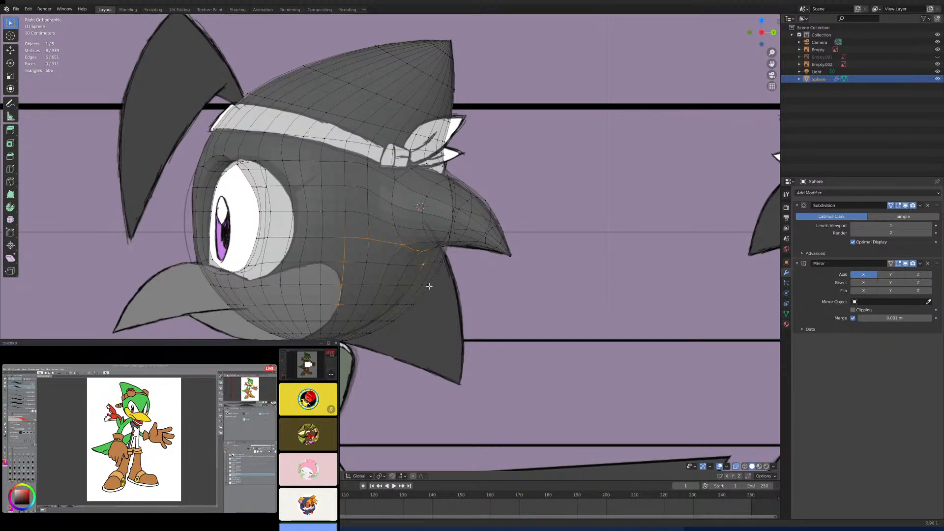
scroll(448, 317, down, 5)
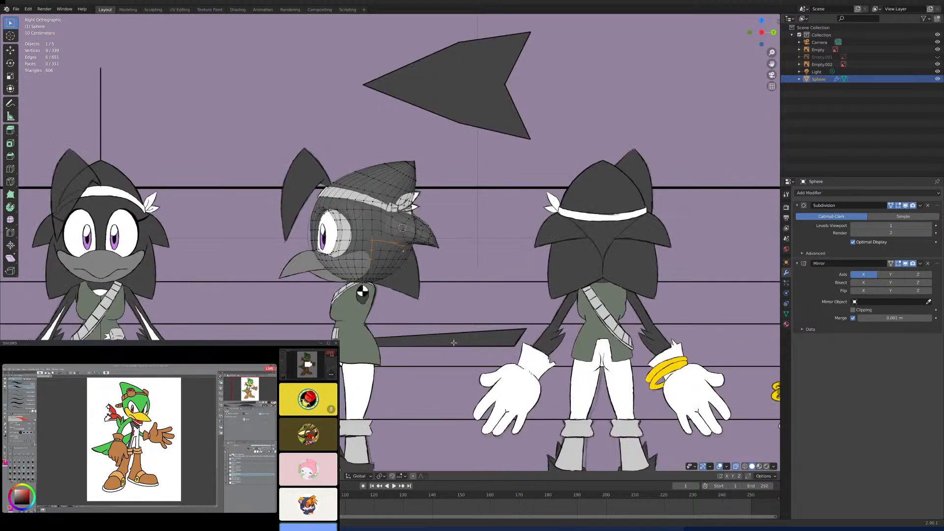
shift+middle_drag(487, 328, 352, 333)
scroll(489, 337, up, 6)
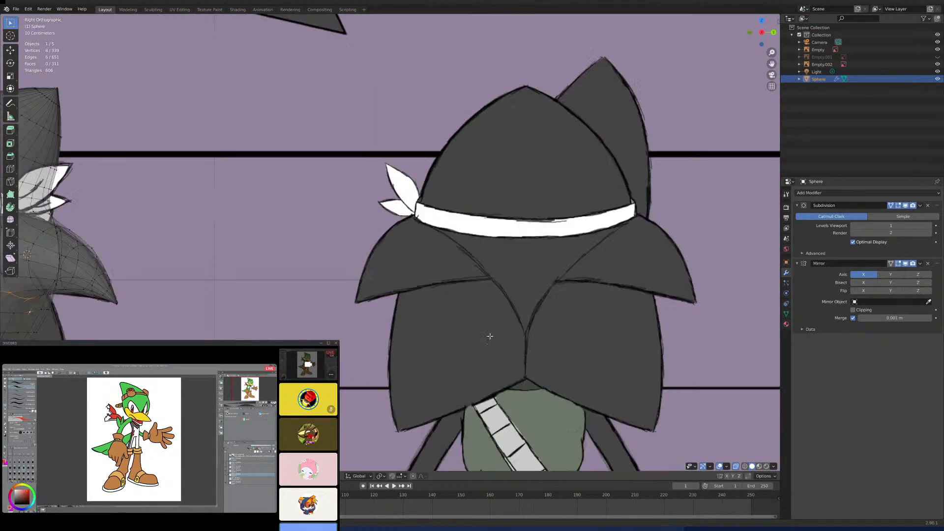
shift+middle_drag(489, 337, 419, 304)
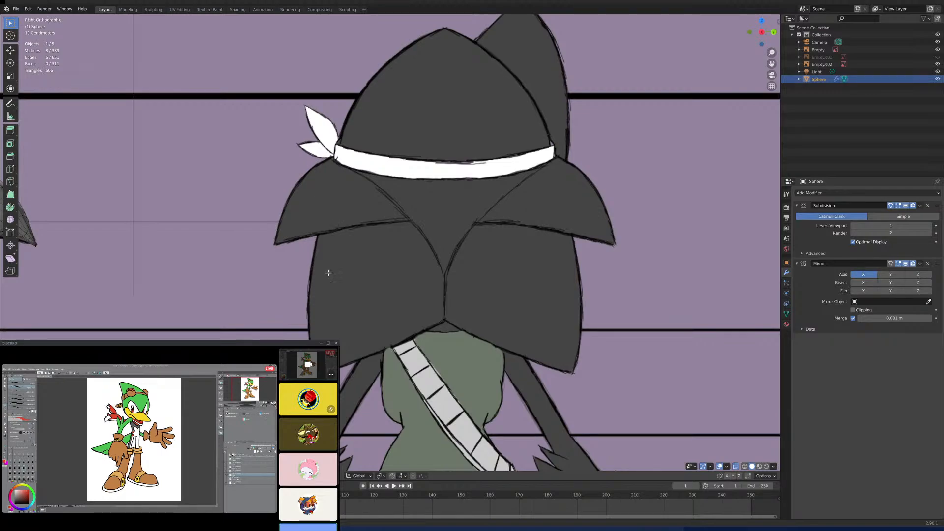
scroll(407, 273, down, 5)
shift+middle_drag(429, 274, 248, 251)
scroll(249, 251, up, 3)
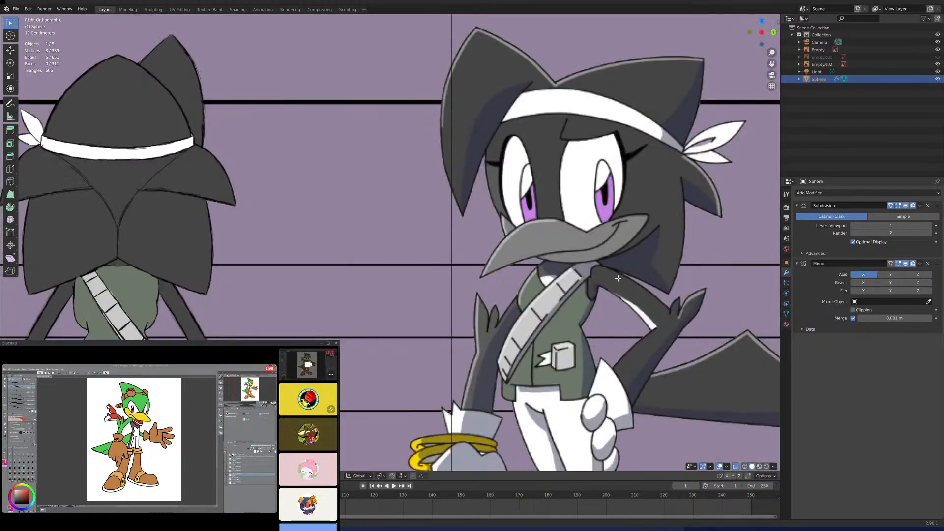
shift+middle_drag(725, 259, 537, 257)
scroll(537, 258, up, 3)
scroll(537, 244, down, 3)
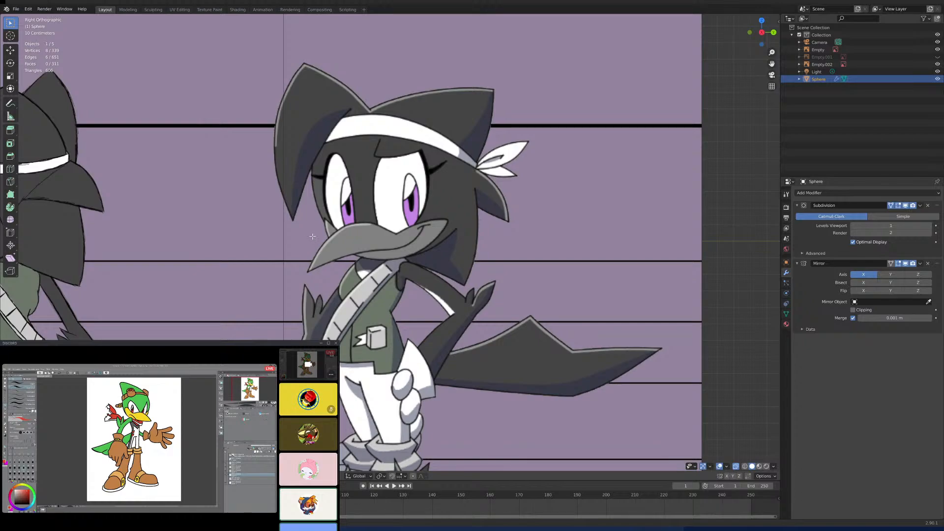
shift+middle_drag(302, 236, 452, 232)
shift+middle_drag(326, 226, 494, 223)
shift+middle_drag(285, 250, 519, 235)
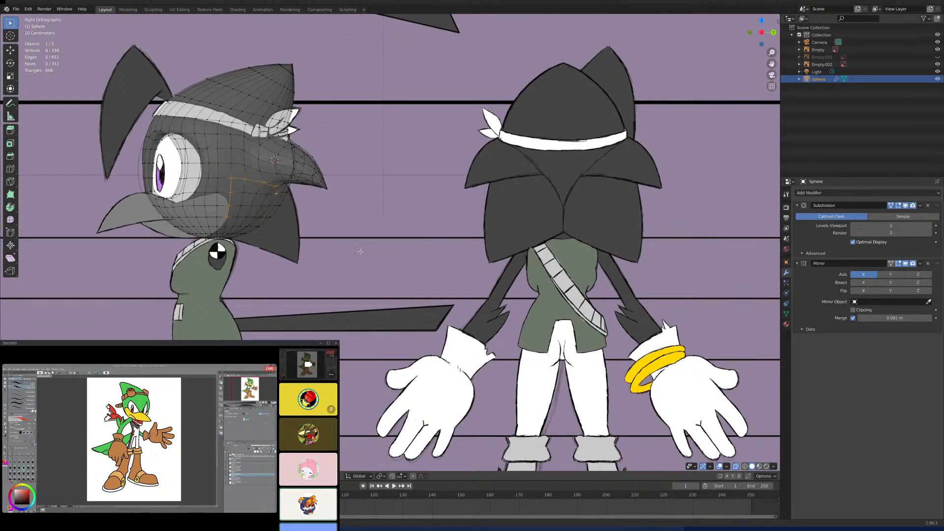
shift+middle_drag(296, 261, 364, 264)
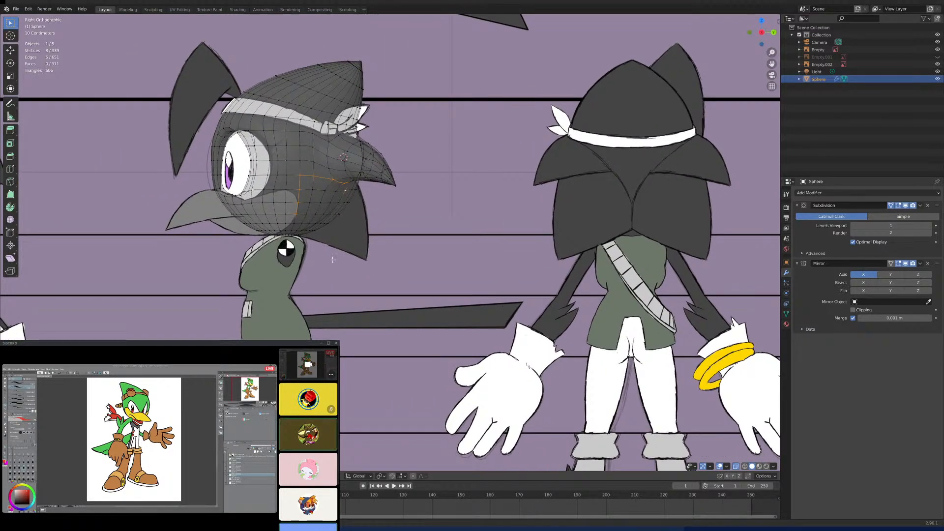
scroll(337, 252, up, 7)
scroll(337, 251, up, 1)
shift+middle_drag(296, 252, 426, 307)
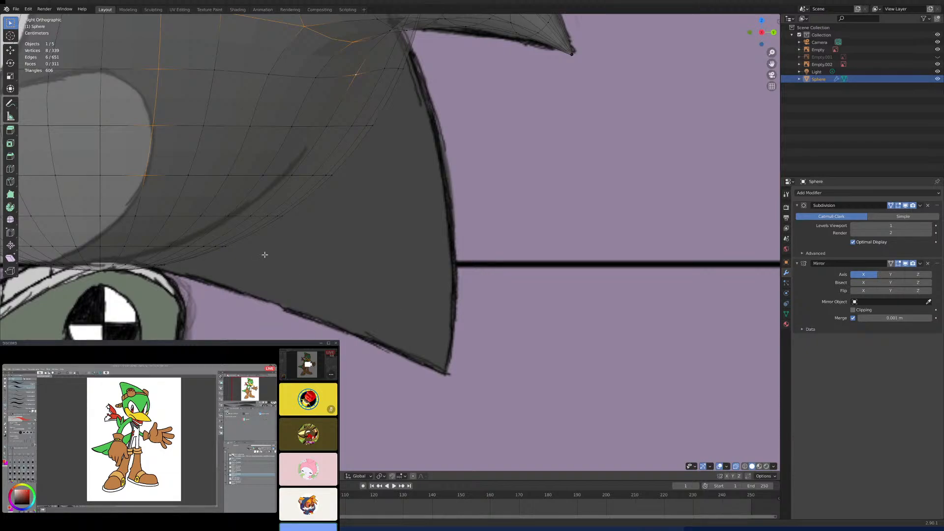
shift+middle_drag(224, 226, 361, 301)
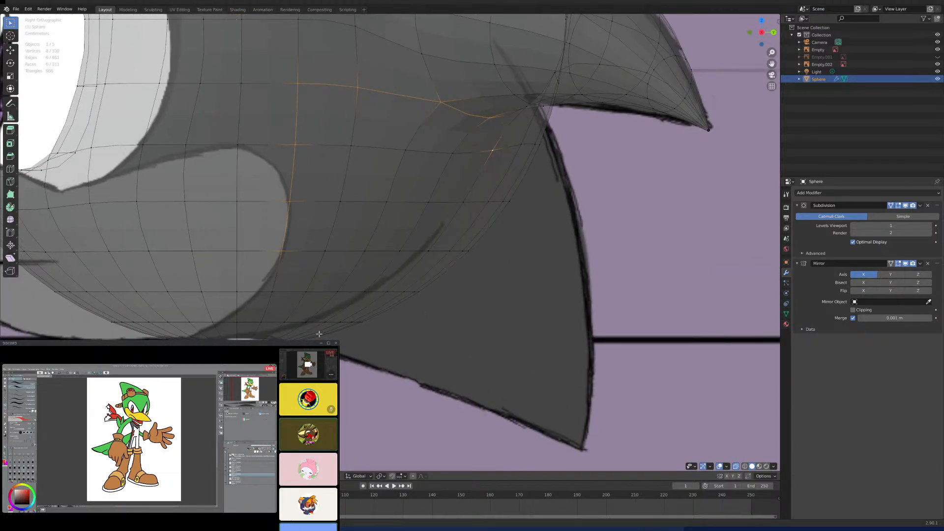
- Turn on proportional editing and shift the vertices along the head's lower back edge slightly forward along Y
click(412, 293)
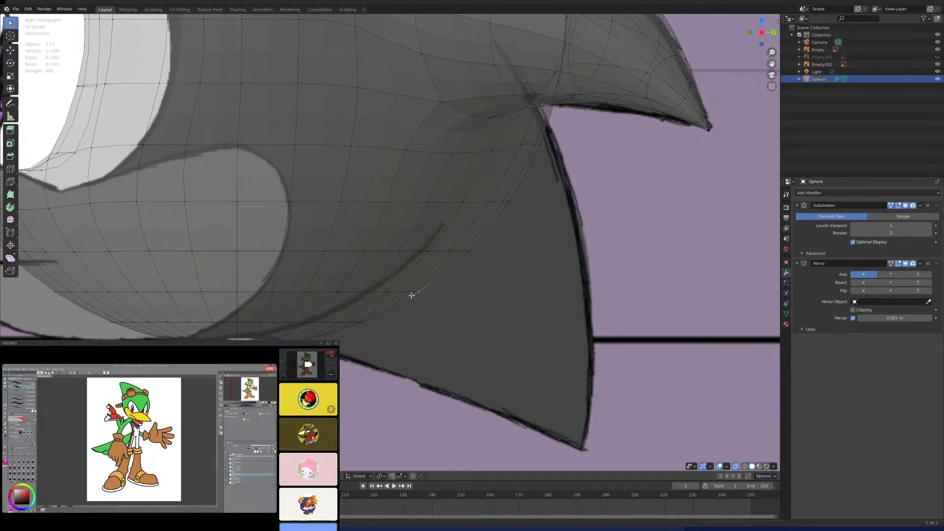
shift+click(377, 316)
scroll(400, 310, down, 3)
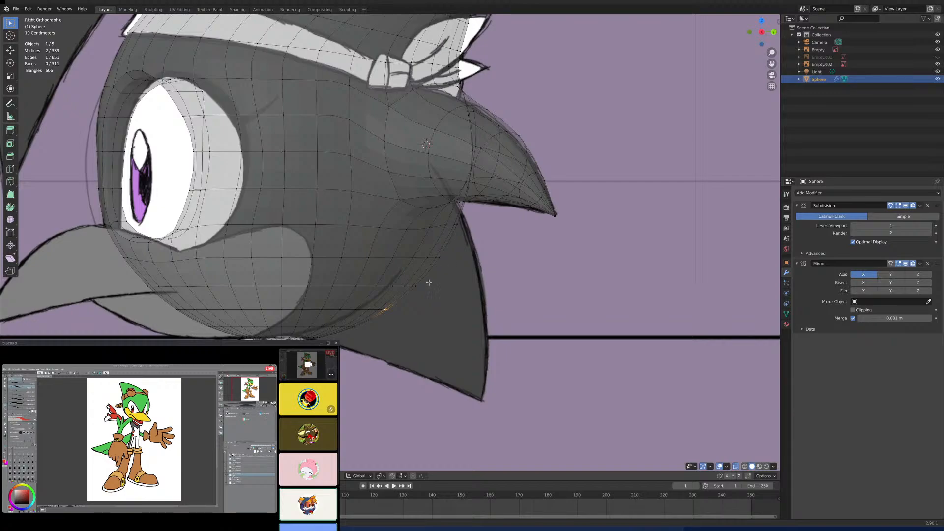
key(c)
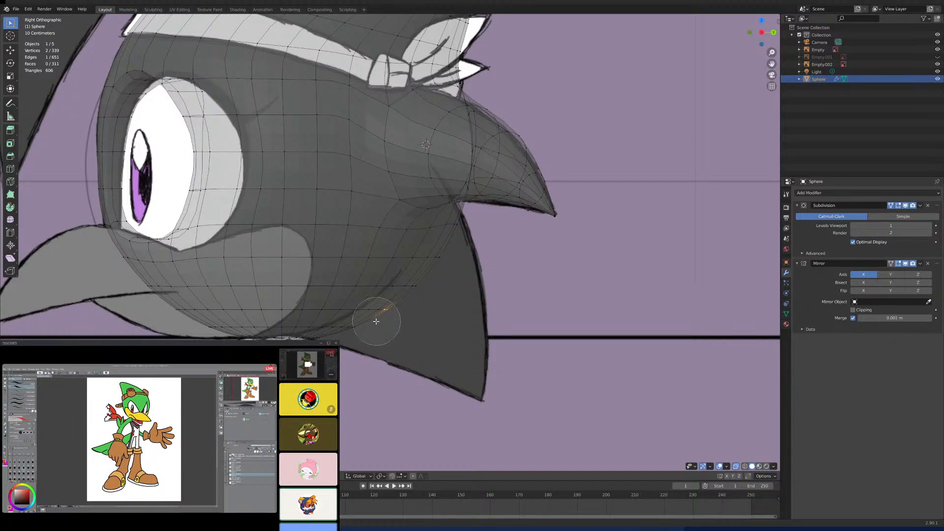
mouse_move(318, 339)
mouse_down()
mouse_move(310, 334)
mouse_move(383, 312)
mouse_move(455, 227)
mouse_move(381, 313)
mouse_up()
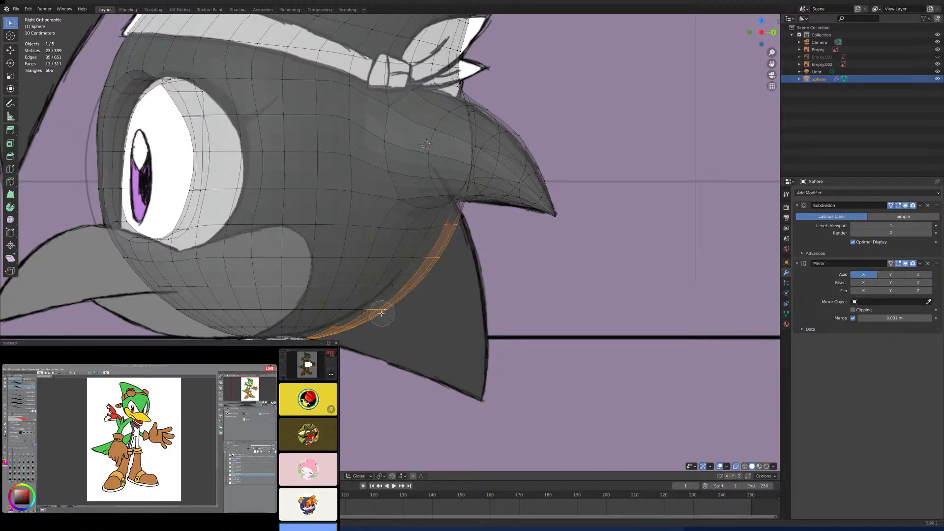
click(413, 476)
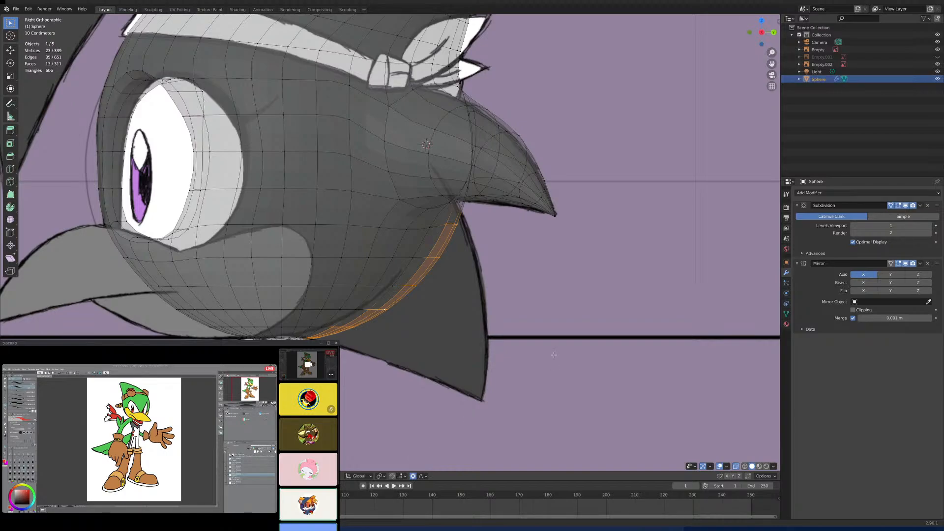
key(g)
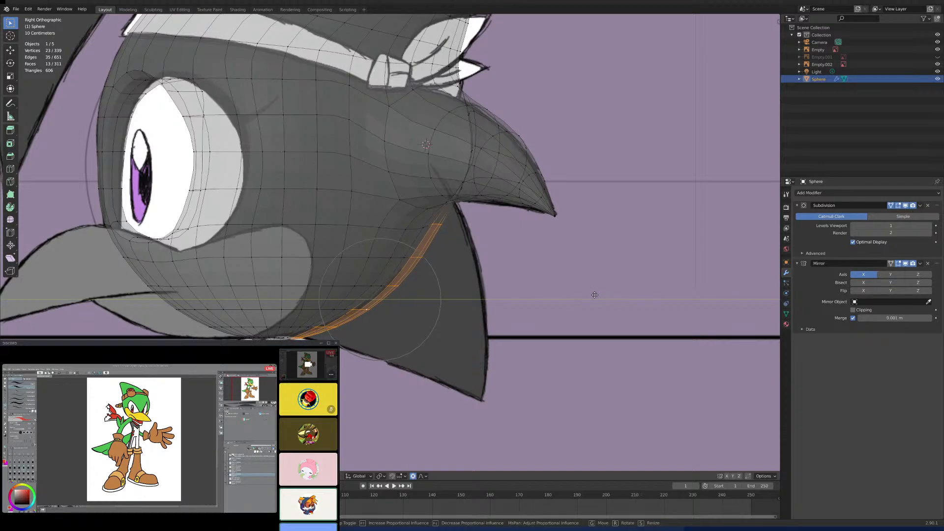
click(595, 295)
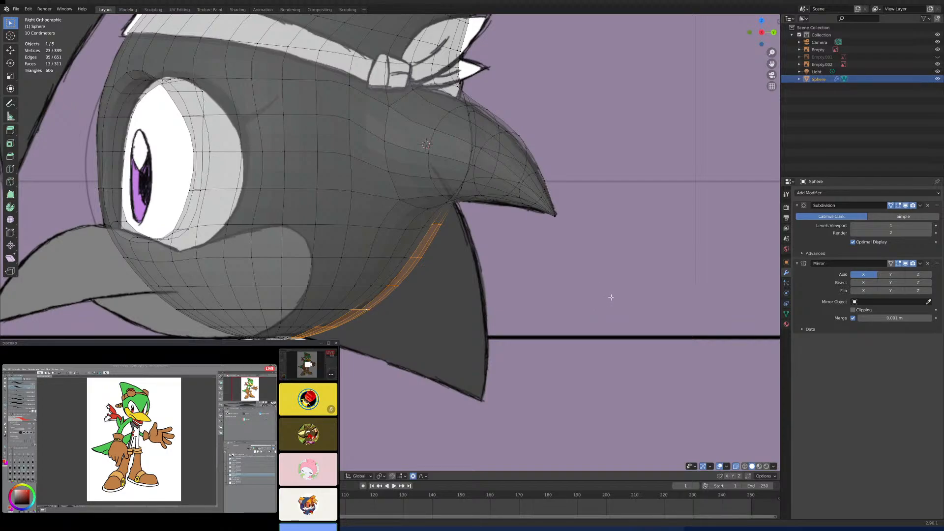
mouse_move(437, 261)
middle_down()
mouse_move(400, 264)
mouse_move(454, 264)
middle_up()
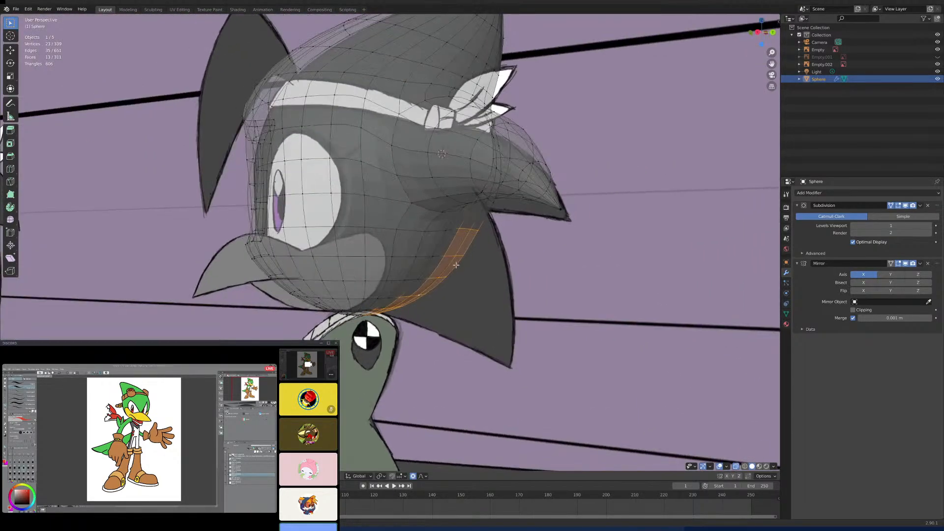
key(KP_3)
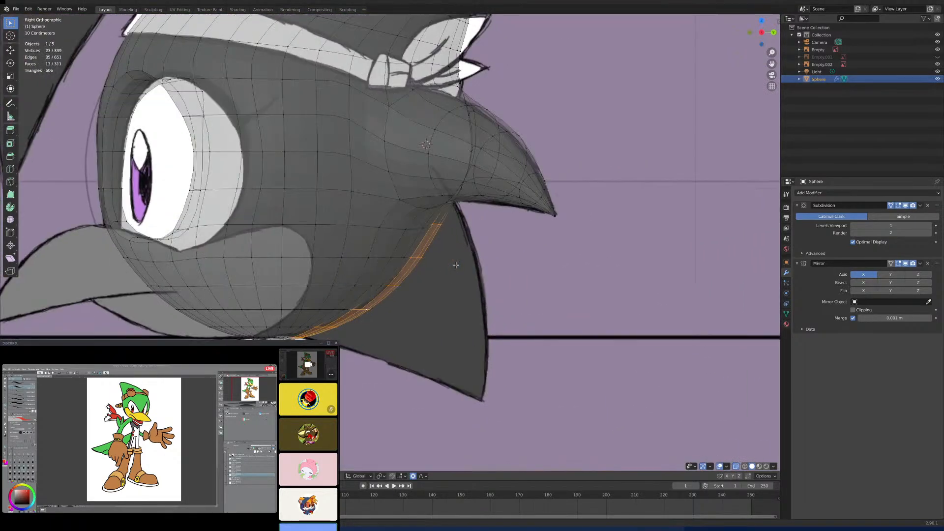
- Examine the vertices on the lower back of the head beneath the side spike from the side and in perspective
click(382, 285)
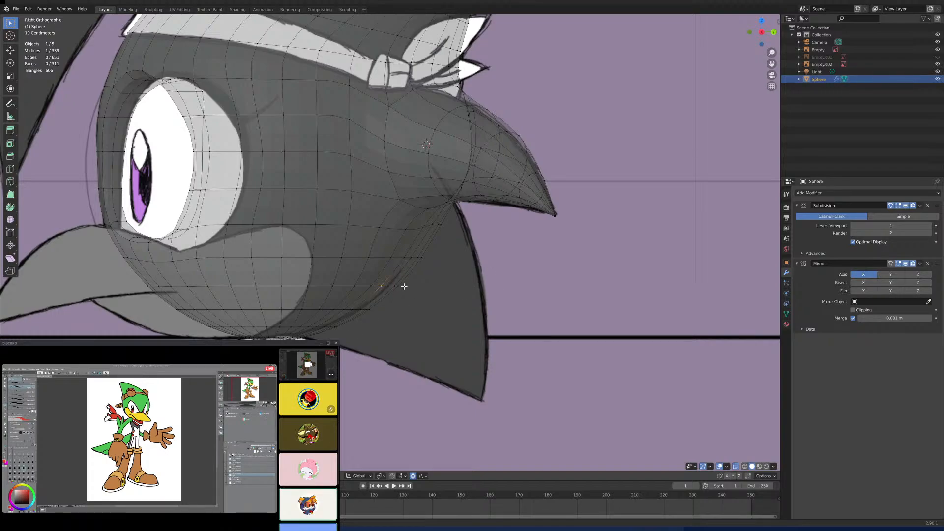
click(442, 222)
shift+click(440, 224)
shift+click(435, 225)
scroll(470, 251, down, 3)
middle_drag(472, 253, 411, 234)
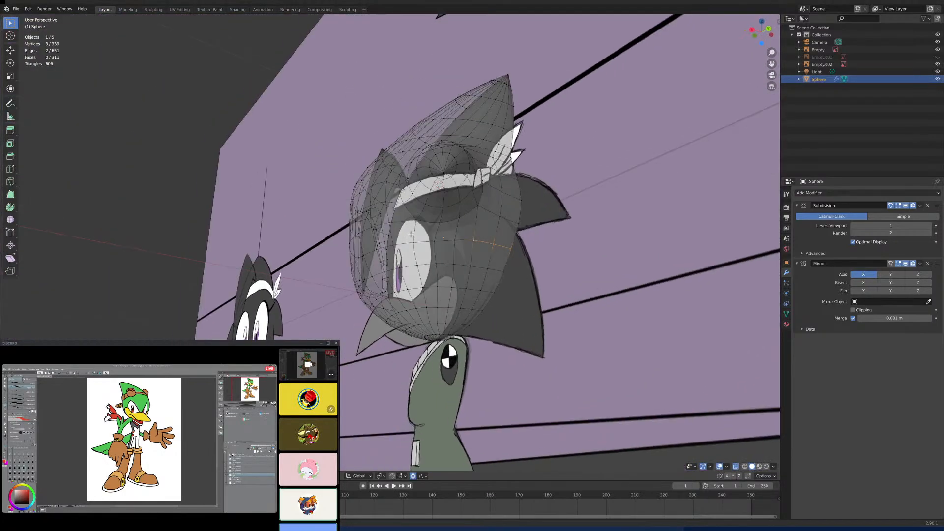
scroll(465, 249, up, 2)
middle_drag(468, 251, 508, 257)
click(520, 240)
scroll(511, 258, down, 7)
middle_drag(573, 264, 683, 284)
scroll(573, 276, up, 9)
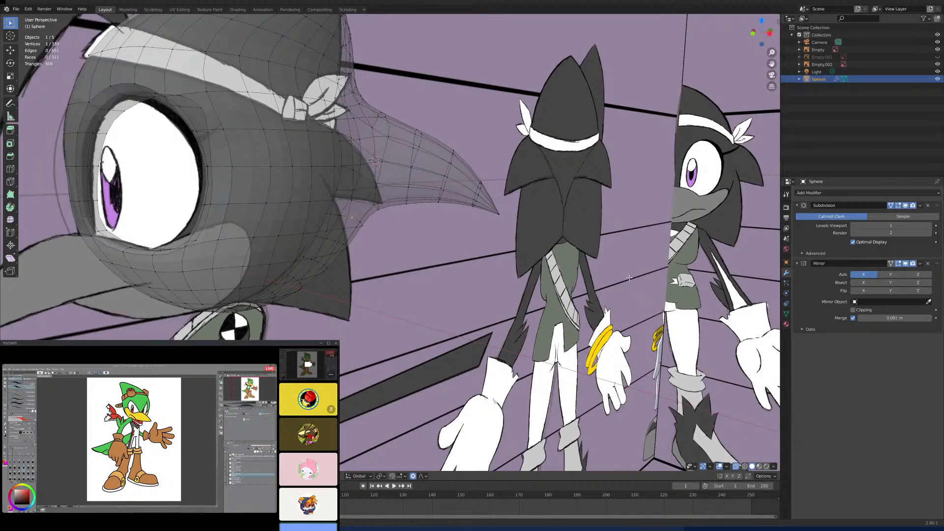
- Leave Edit Mode, duplicate the front reference image and move the copy along Y to about 7 m, behind the head
scroll(629, 278, down, 5)
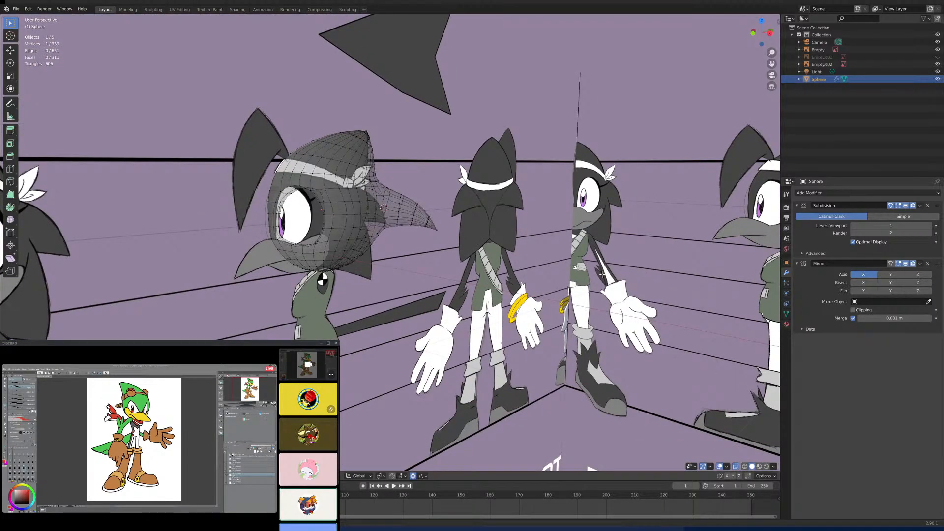
scroll(601, 274, down, 5)
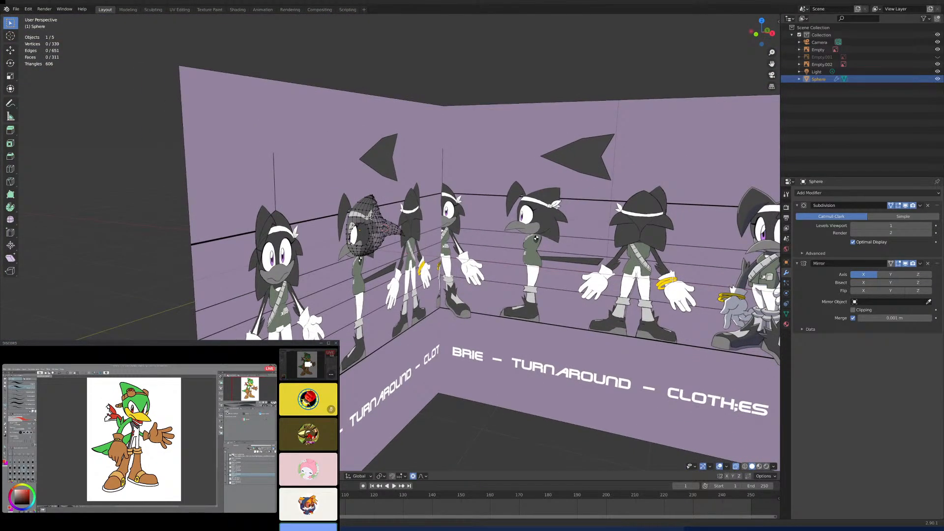
scroll(656, 285, down, 4)
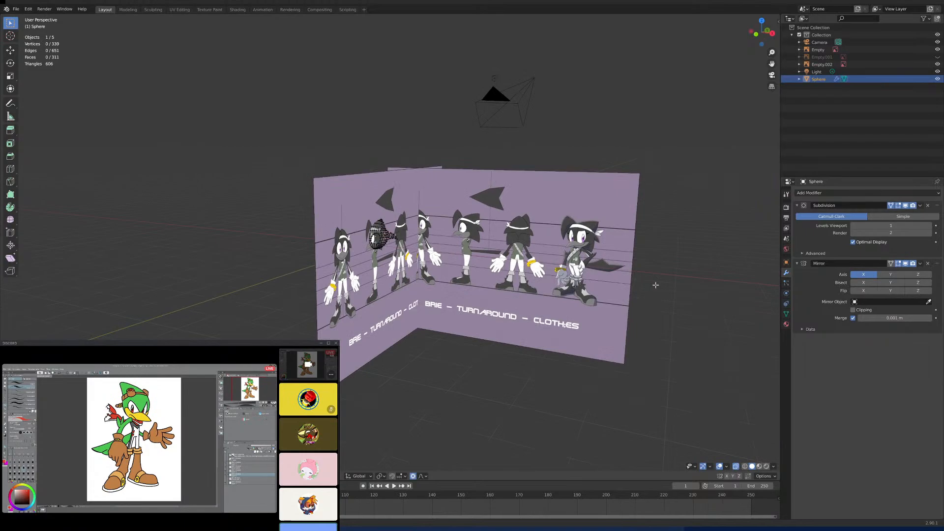
key(Tab)
click(629, 277)
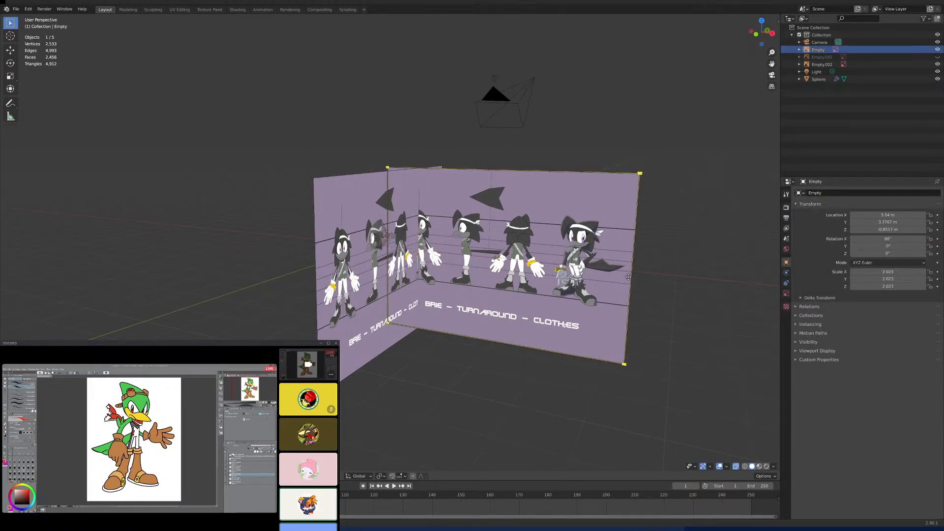
key(shift+d)
right_click(626, 262)
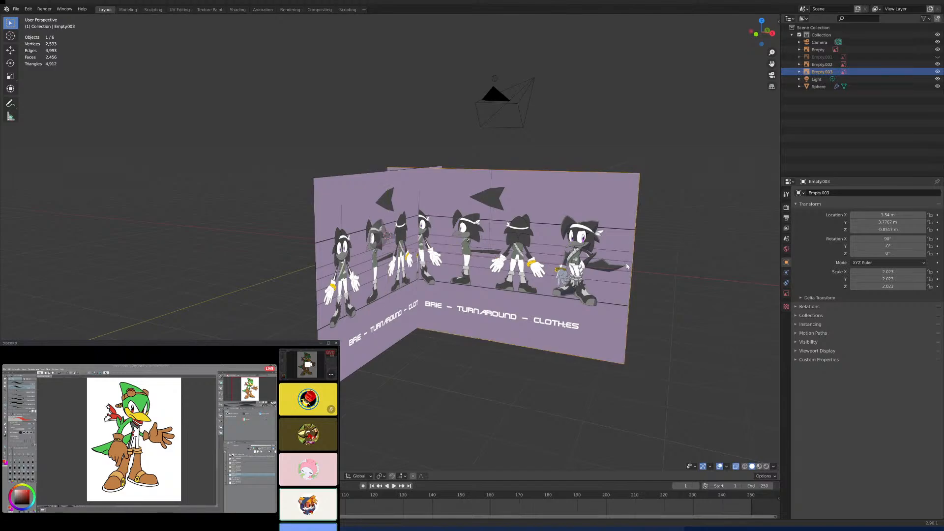
key(g)
key(y)
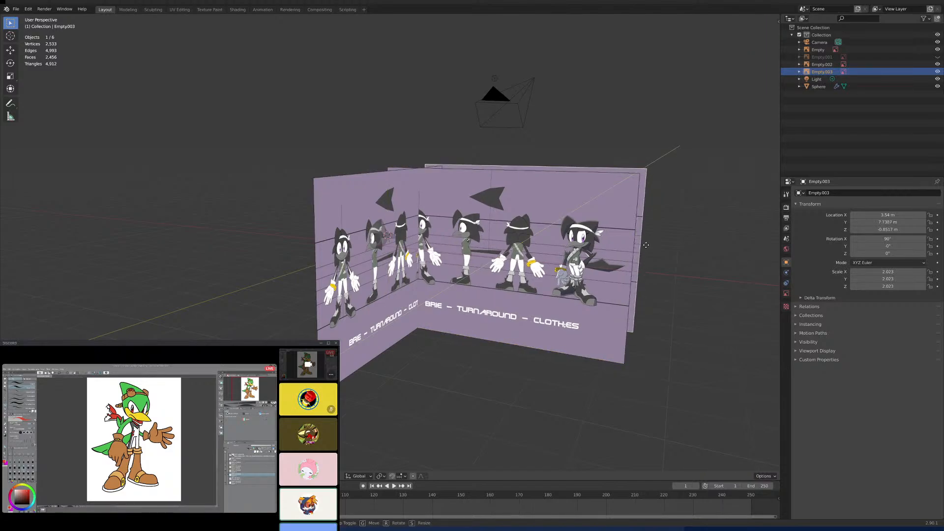
- Move the duplicated reference image along X to about -0.65 m so its back-view drawing lines up with the head
middle_drag(632, 253, 501, 259)
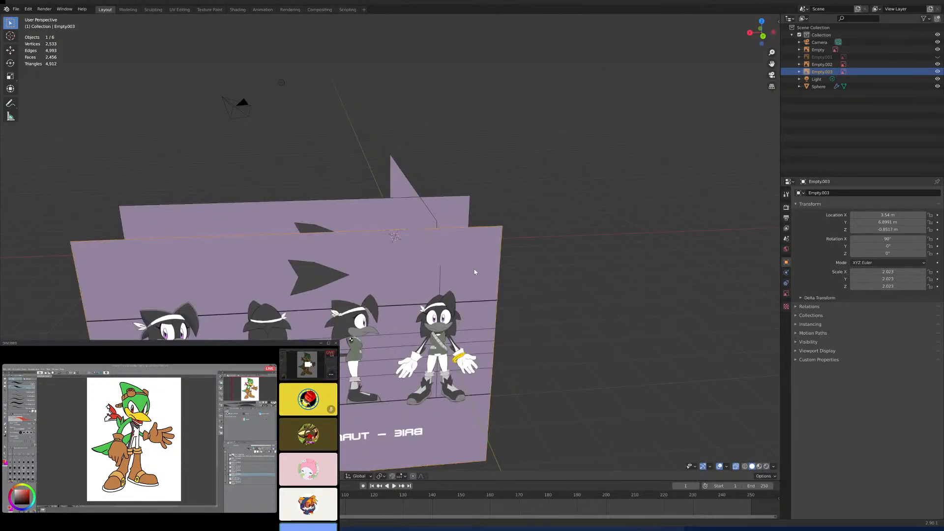
key(ctrl+KP_1)
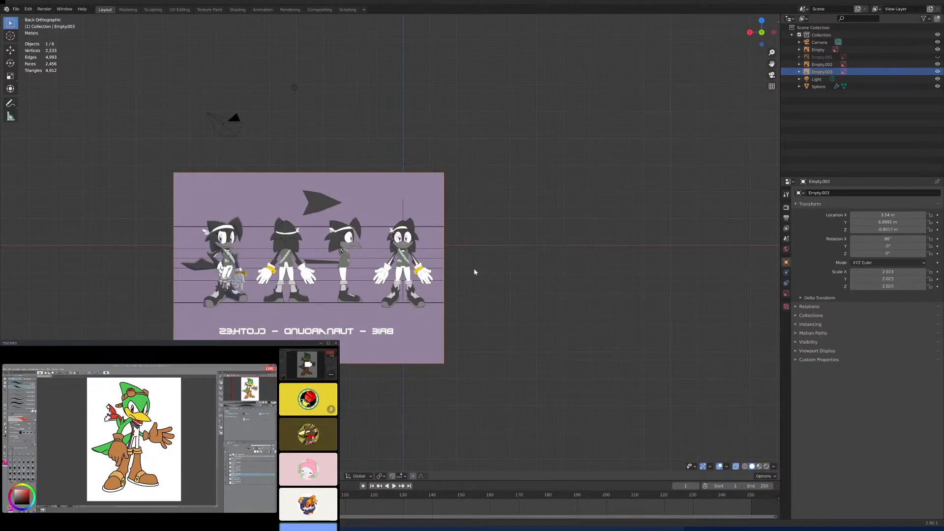
mouse_move(474, 272)
middle_down()
mouse_move(468, 314)
mouse_move(471, 281)
middle_up()
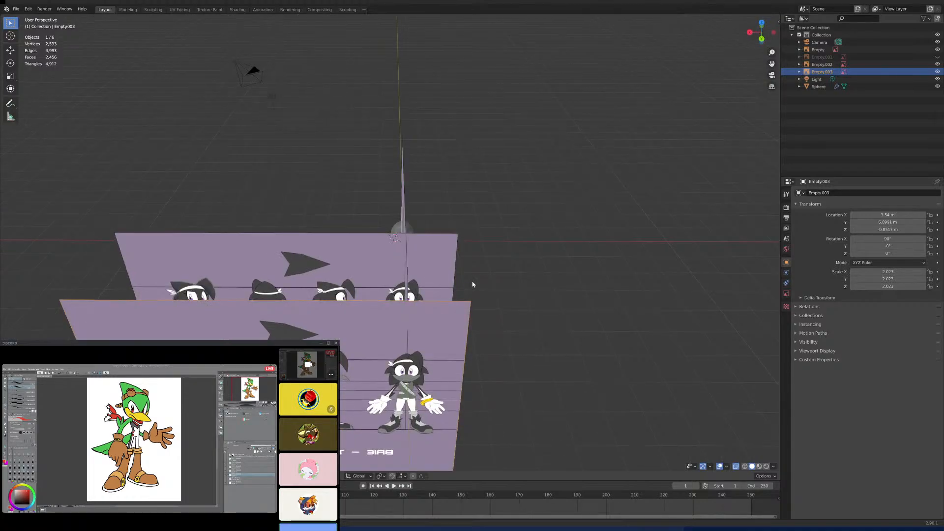
key(g)
key(x)
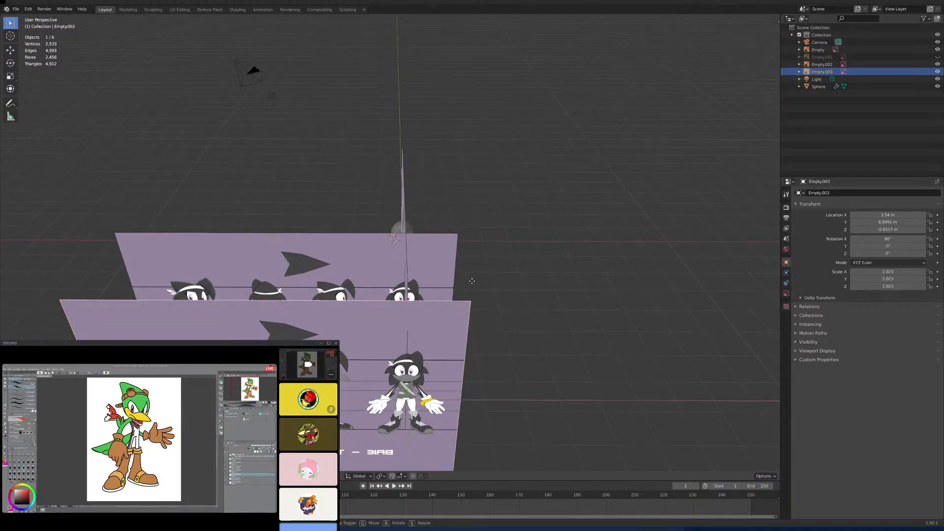
click(627, 281)
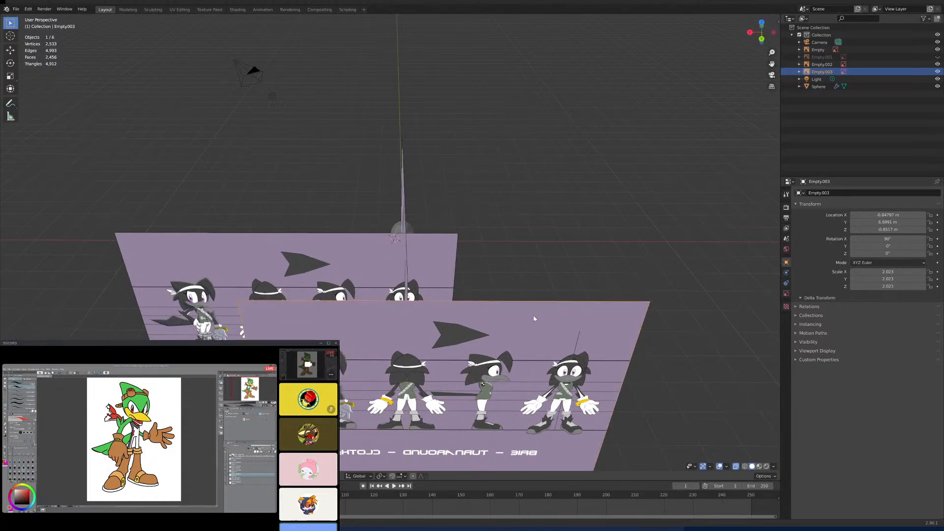
key(ctrl+KP_1)
scroll(468, 227, up, 5)
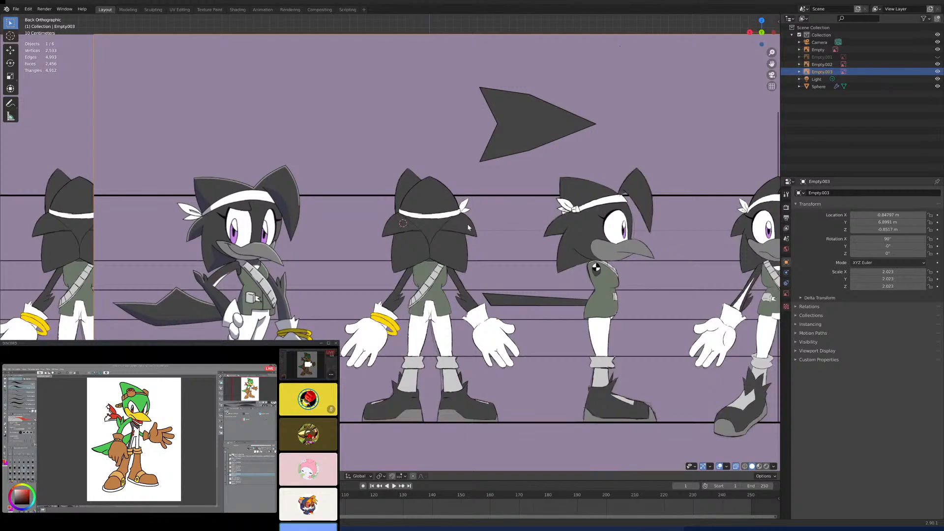
- Move the duplicated reference image along Y to about 1.55 m, closer behind the head
middle_drag(453, 156, 516, 404)
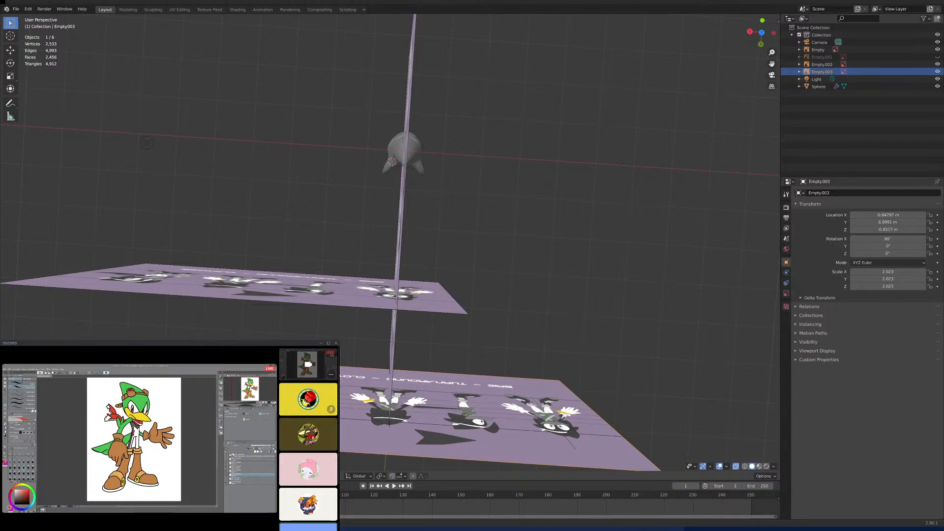
key(g)
key(y)
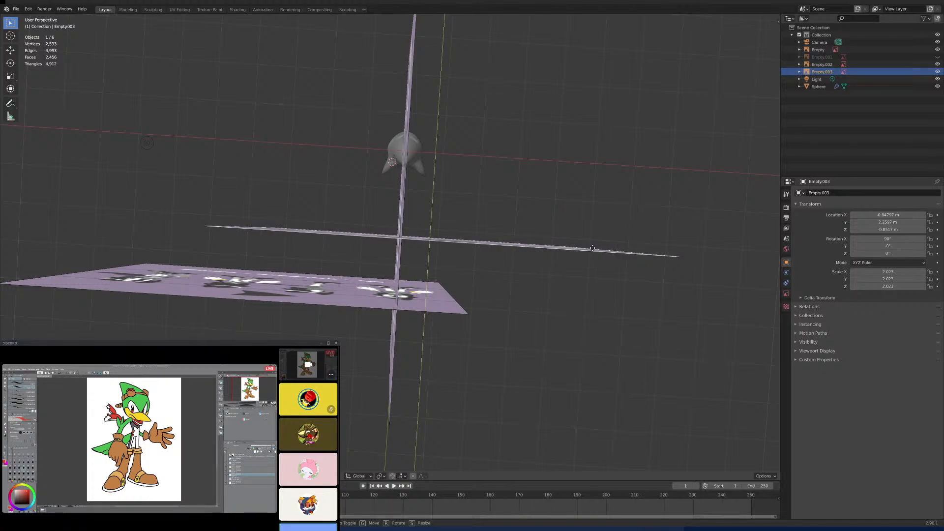
click(597, 221)
middle_drag(534, 334, 525, 243)
scroll(525, 243, up, 10)
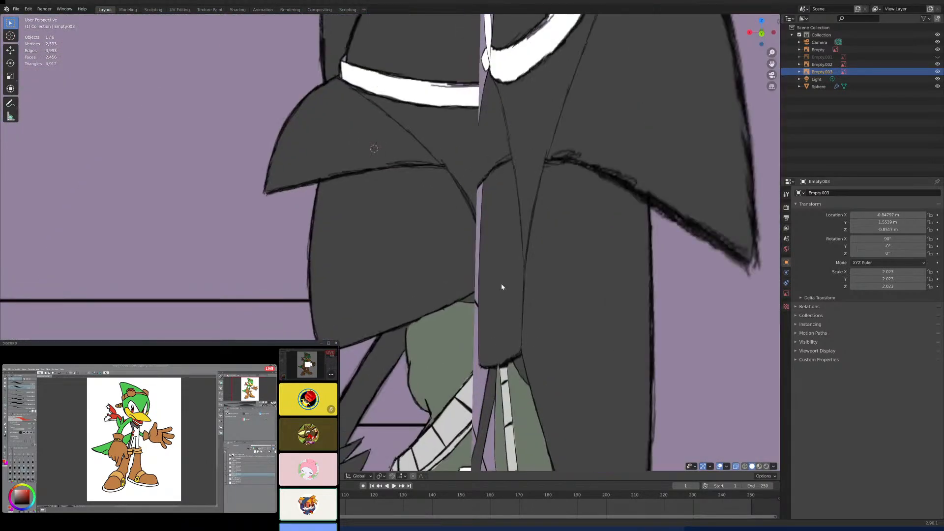
middle_drag(501, 287, 393, 251)
scroll(465, 352, down, 4)
scroll(465, 295, down, 3)
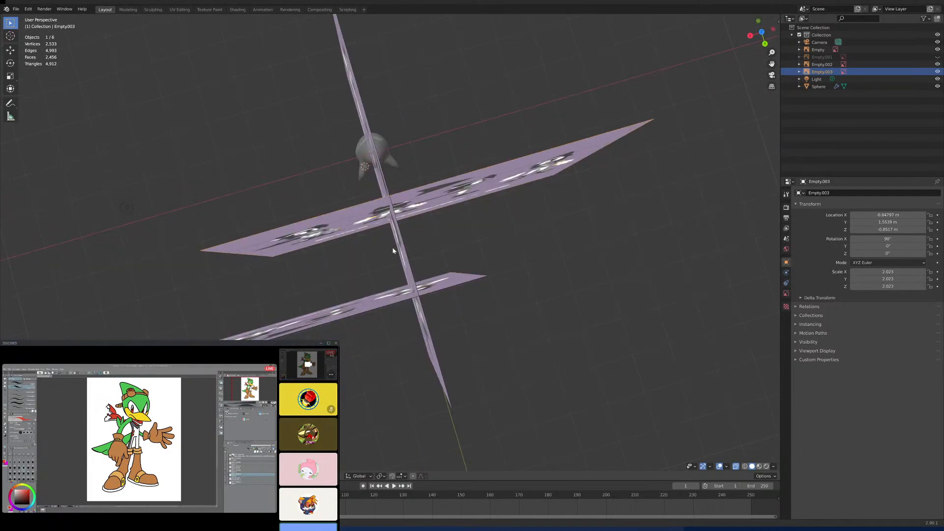
- Select the head mesh, turn on its In Front viewport display and check it from the back view
click(367, 162)
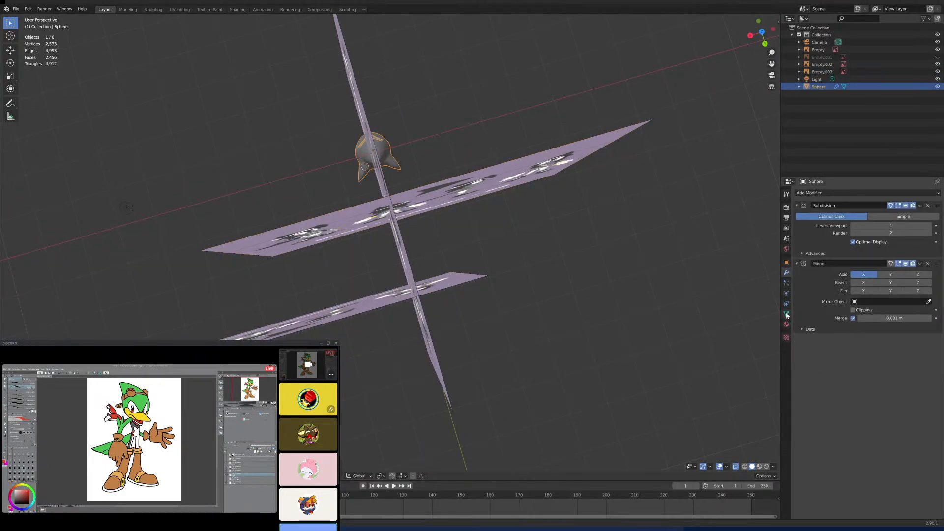
click(786, 262)
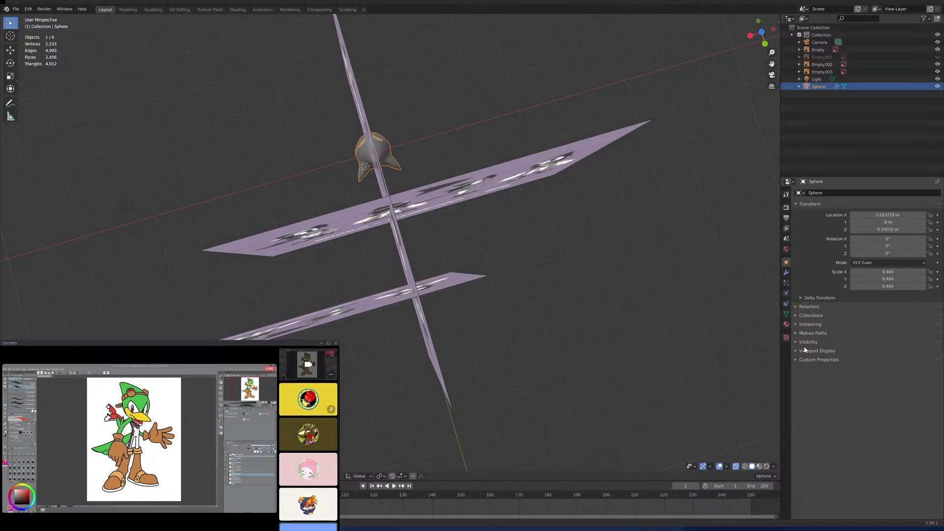
click(806, 342)
click(806, 342)
click(797, 351)
click(853, 410)
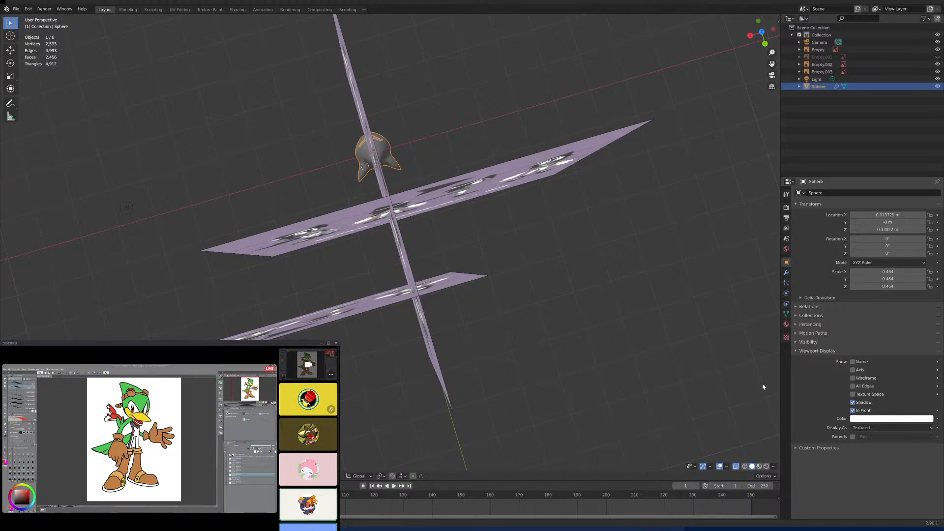
middle_drag(762, 382, 501, 262)
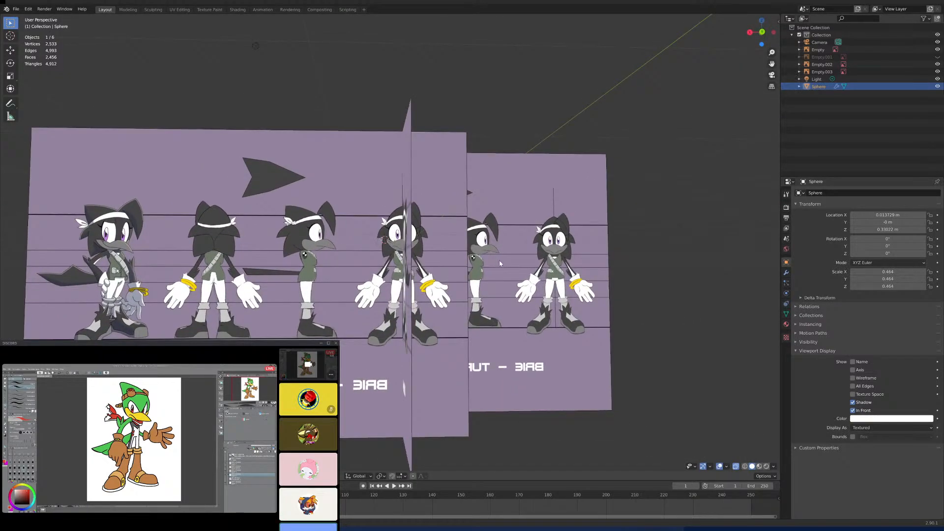
key(KP_1)
key(ctrl+KP_1)
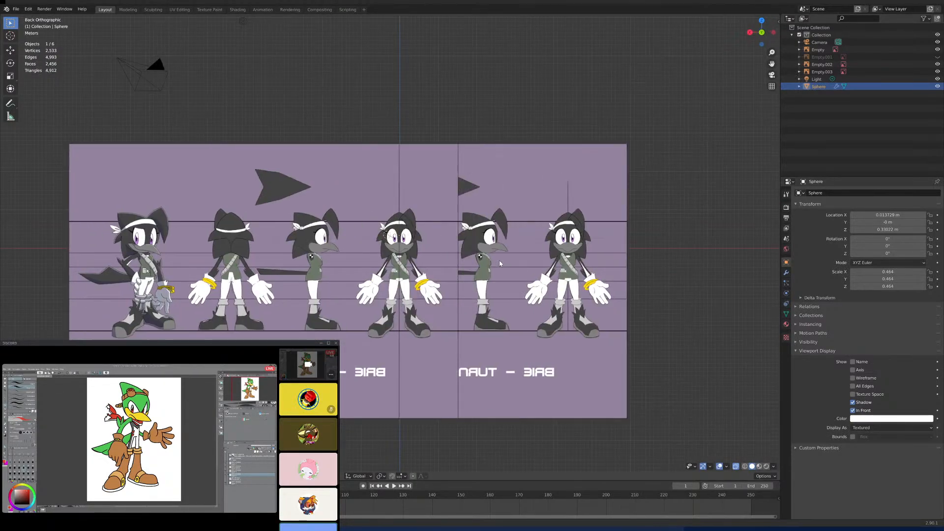
- Turn the head mesh's In Front display off and on again, checking it against the reference images from several angles
middle_drag(472, 264, 462, 321)
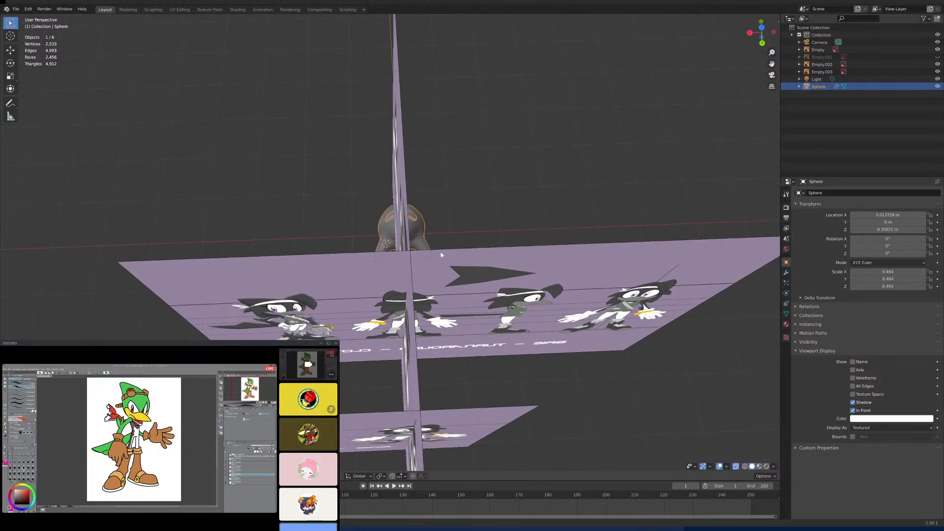
middle_drag(441, 255, 462, 234)
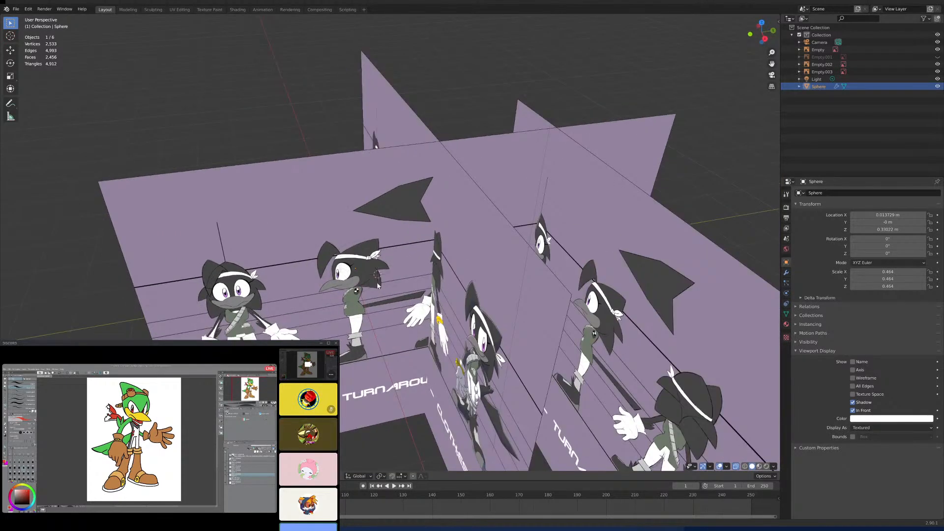
mouse_move(377, 285)
middle_down()
mouse_move(326, 320)
mouse_move(390, 280)
middle_up()
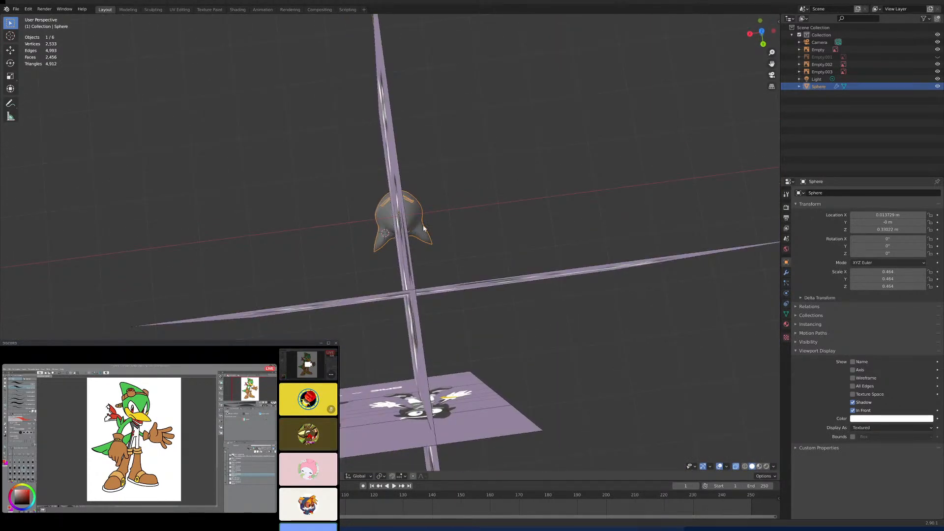
middle_drag(426, 240, 419, 267)
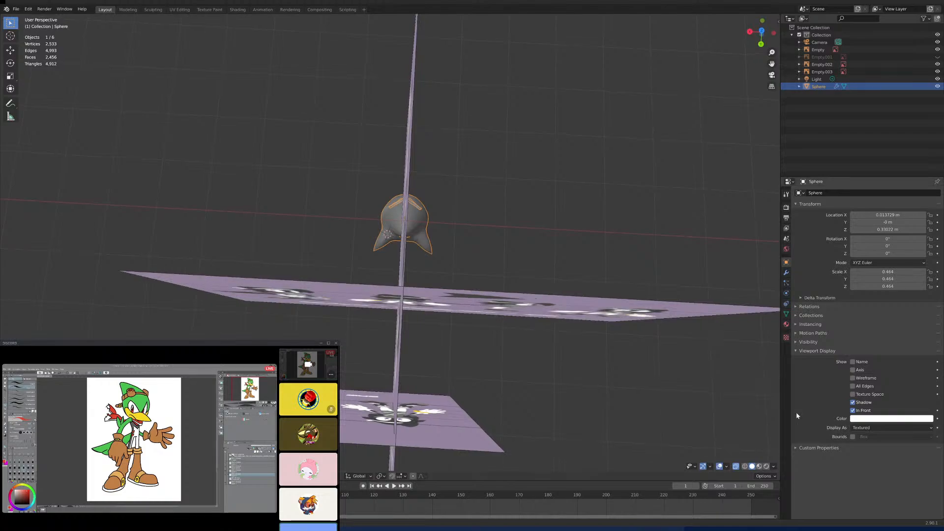
click(854, 411)
mouse_move(495, 354)
middle_down()
mouse_move(565, 279)
mouse_move(501, 372)
middle_up()
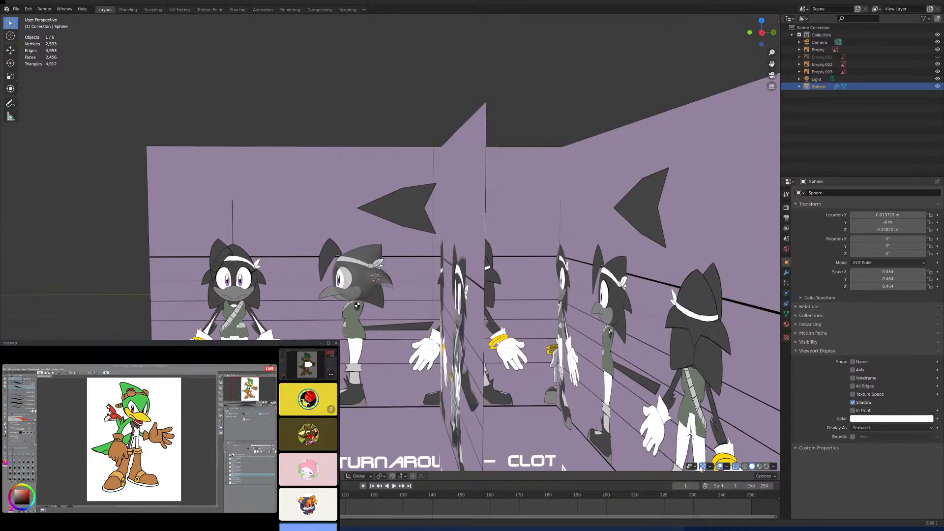
click(853, 410)
middle_drag(561, 344, 549, 313)
key(KP_1)
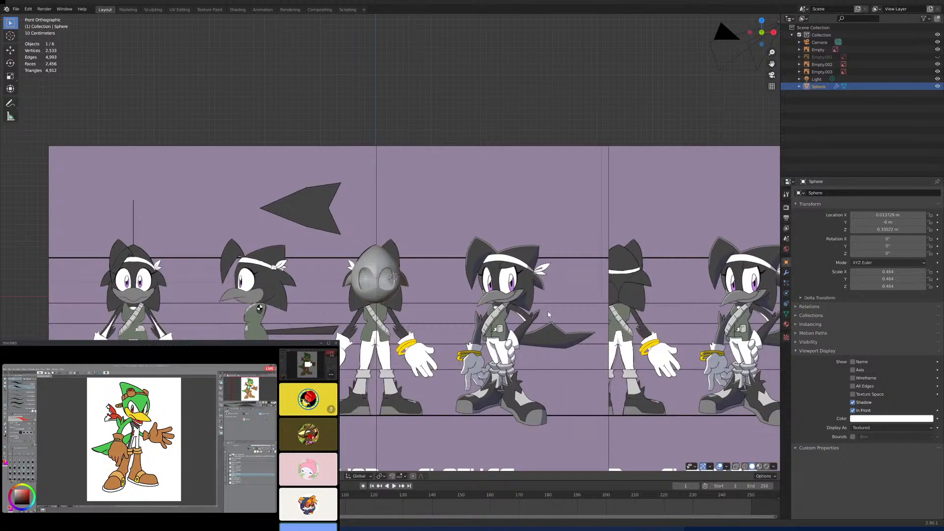
key(ctrl+KP_1)
- Compare the head and side spikes with the back-view reference drawing and enter Edit Mode on the head mesh
scroll(549, 315, up, 8)
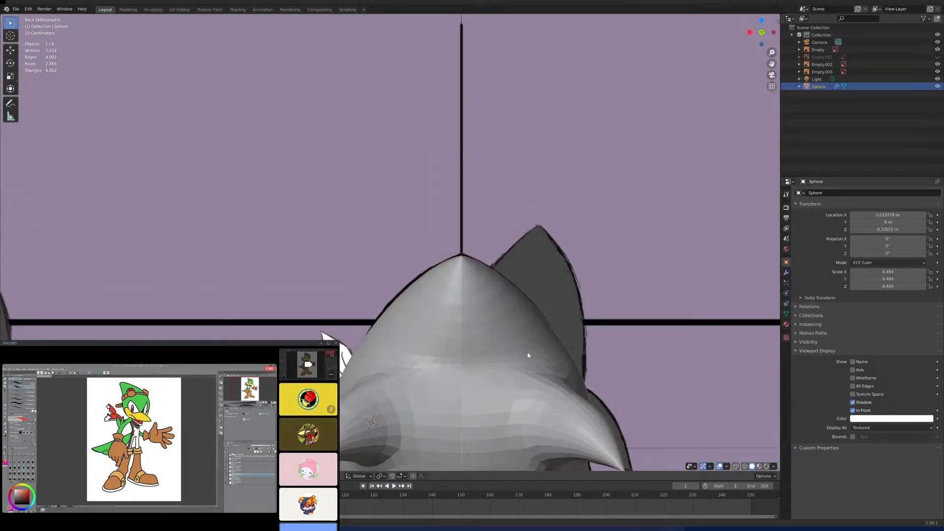
scroll(555, 231, up, 3)
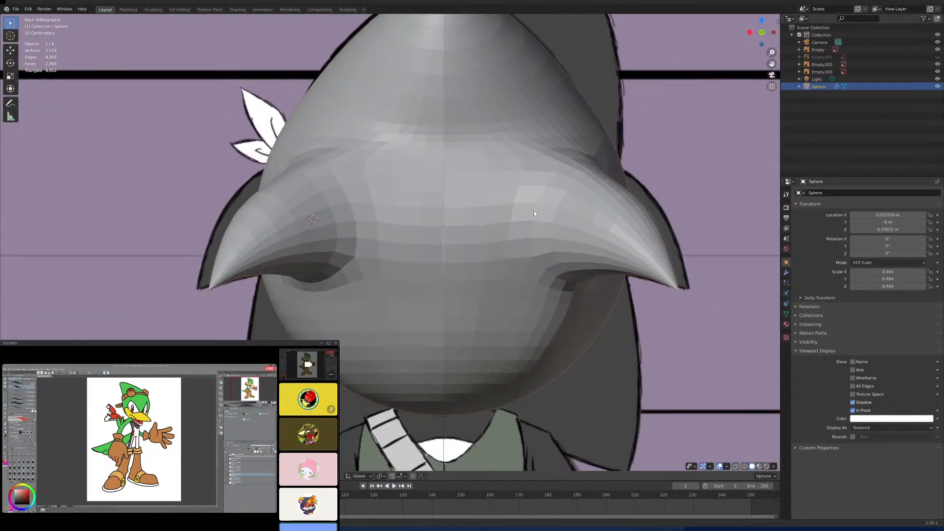
scroll(617, 232, down, 3)
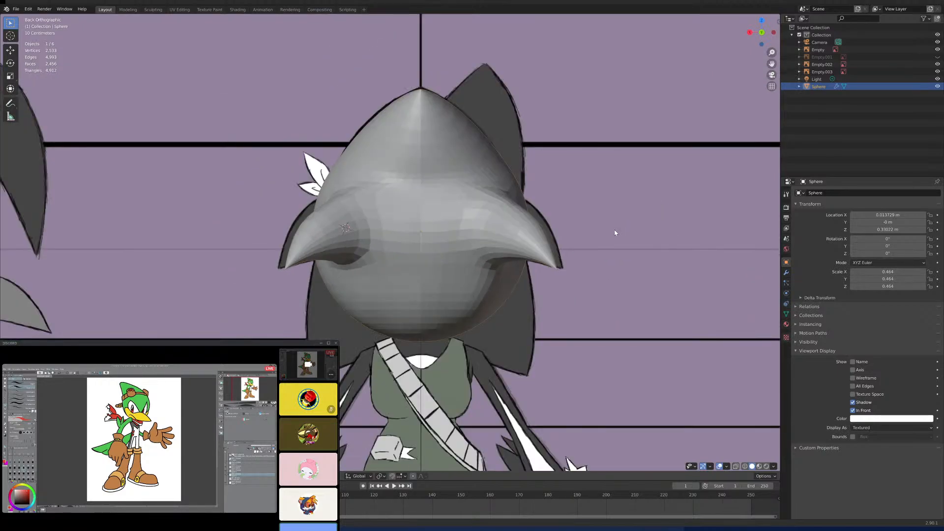
scroll(526, 237, up, 2)
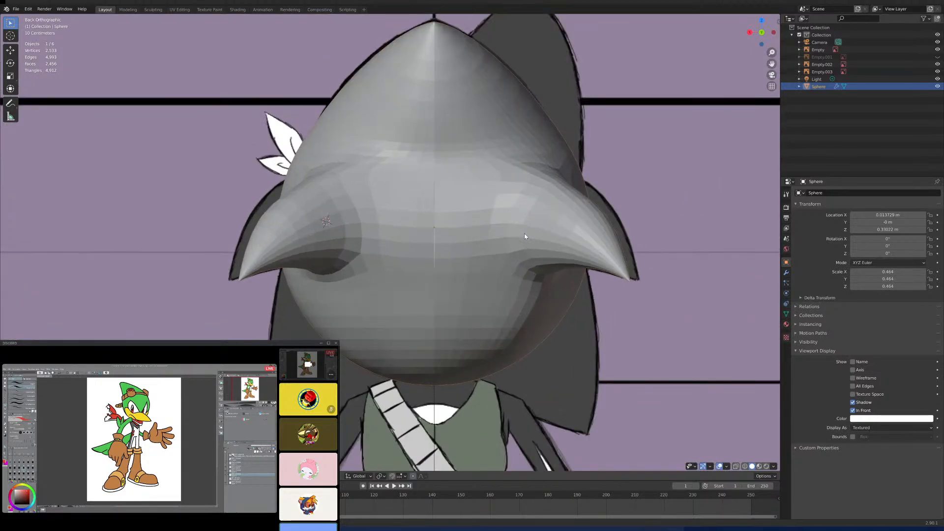
scroll(506, 267, up, 2)
key(Tab)
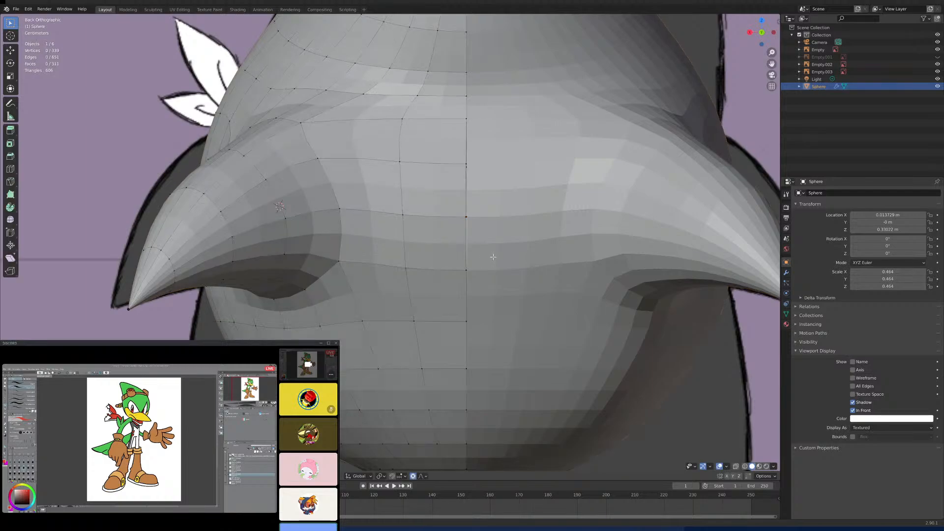
scroll(348, 228, up, 3)
scroll(347, 227, down, 6)
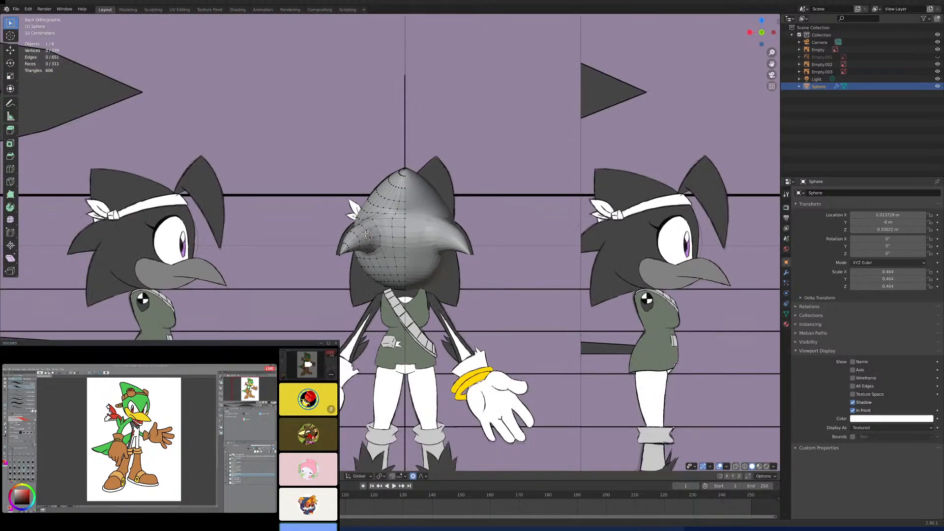
scroll(398, 241, up, 6)
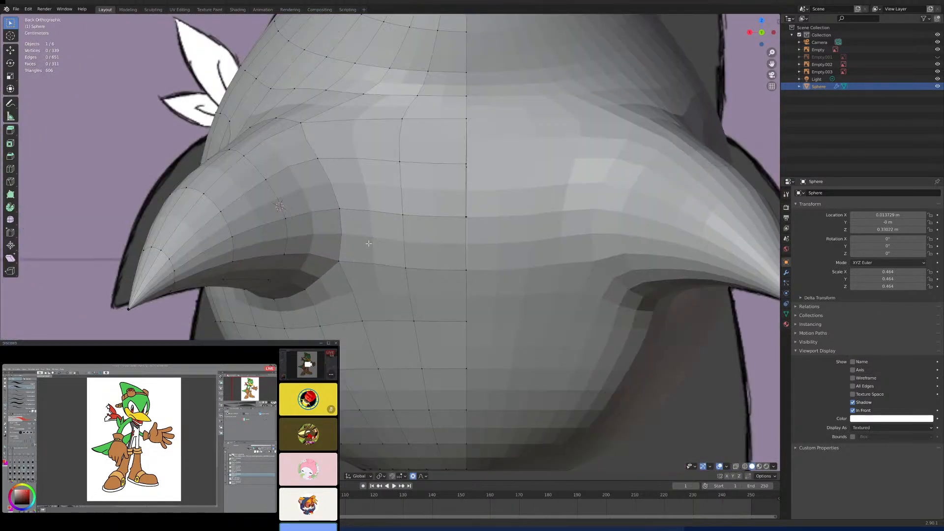
- Select the edge loop around the base of the side spike, checking it from several angles and the back view
click(330, 198)
middle_drag(329, 198, 295, 285)
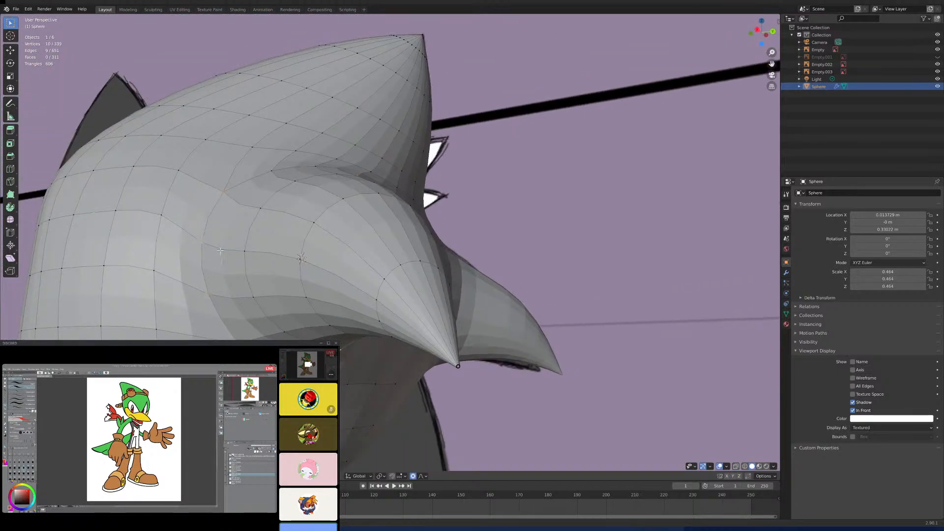
middle_drag(220, 250, 290, 201)
key(alt+a)
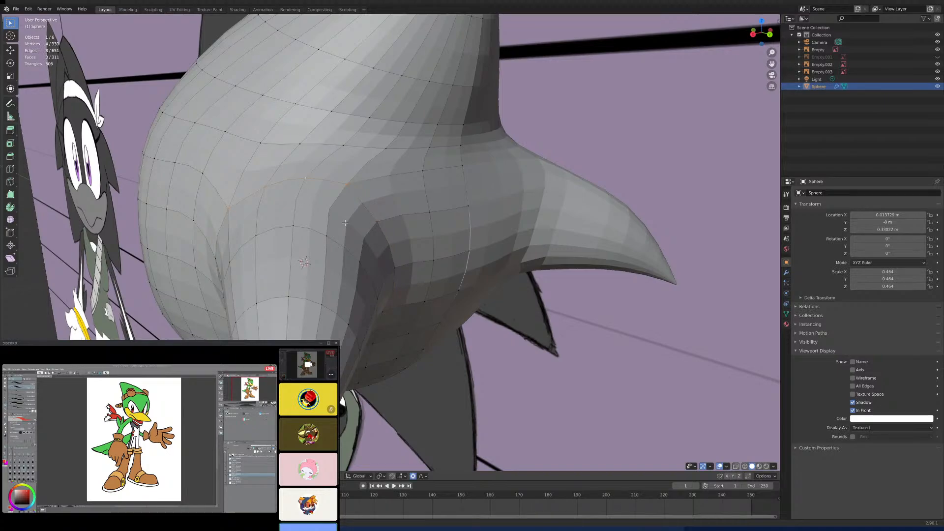
alt+shift+click(374, 227)
key(ctrl+z)
alt+shift+click(396, 279)
middle_drag(396, 279, 231, 263)
alt+shift+click(229, 261)
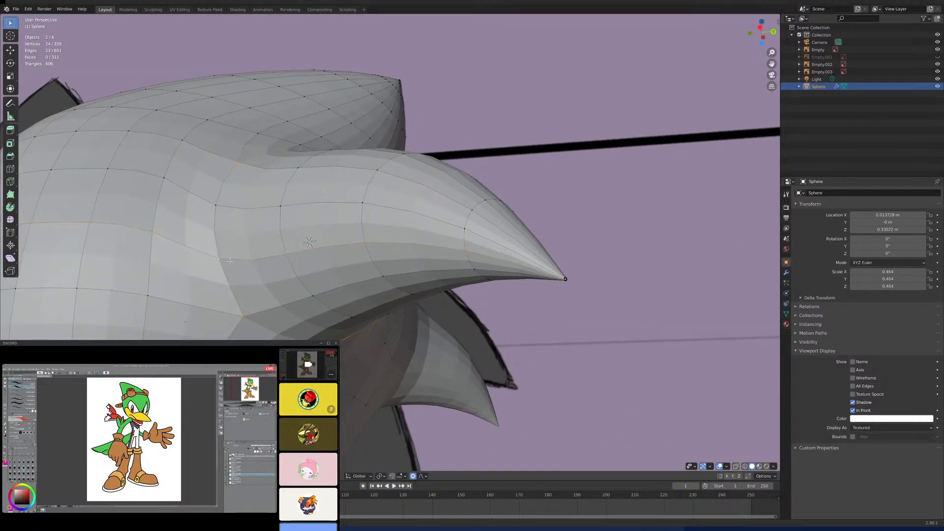
middle_drag(230, 240, 228, 268)
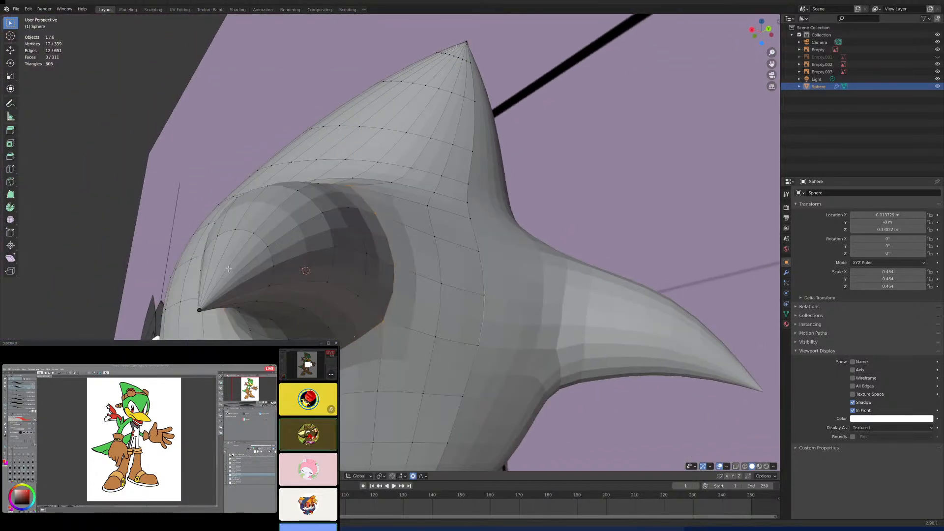
key(KP_1)
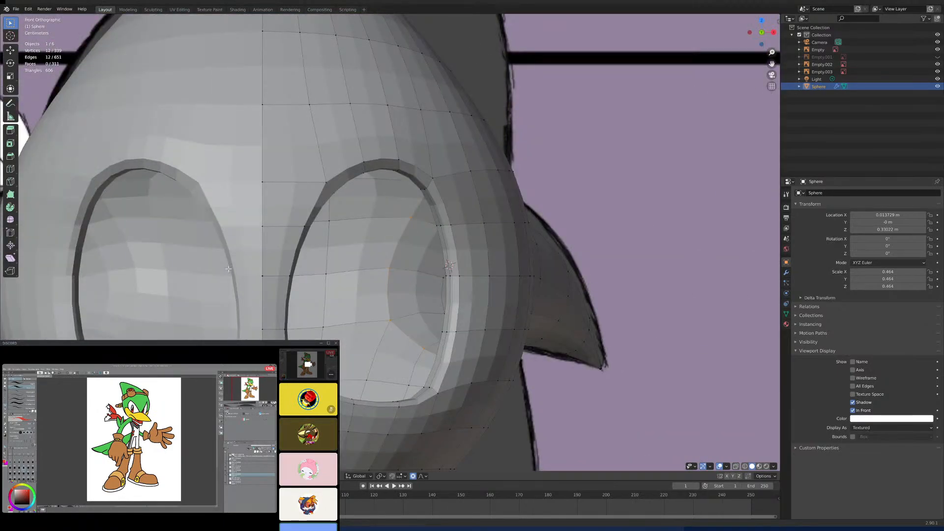
key(ctrl+KP_1)
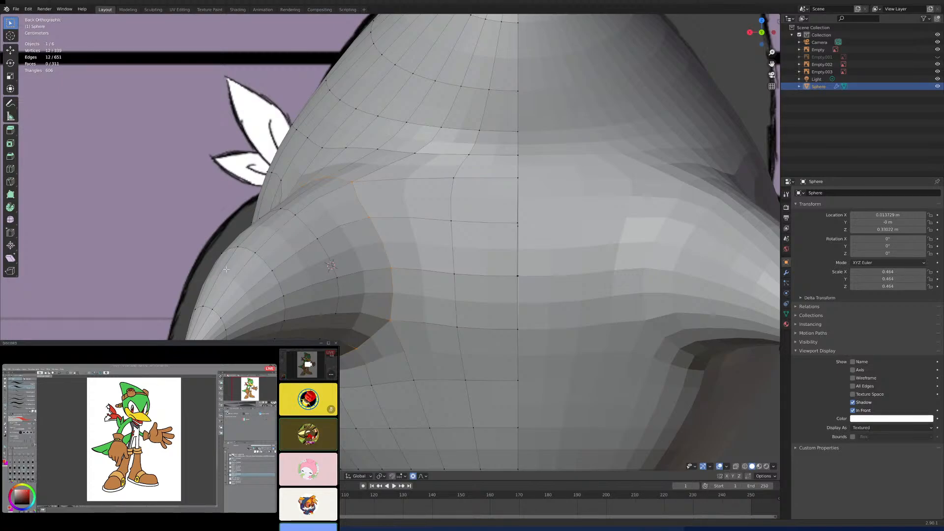
- Try to enlarge the side spike's base edge loop with proportional editing
key(s)
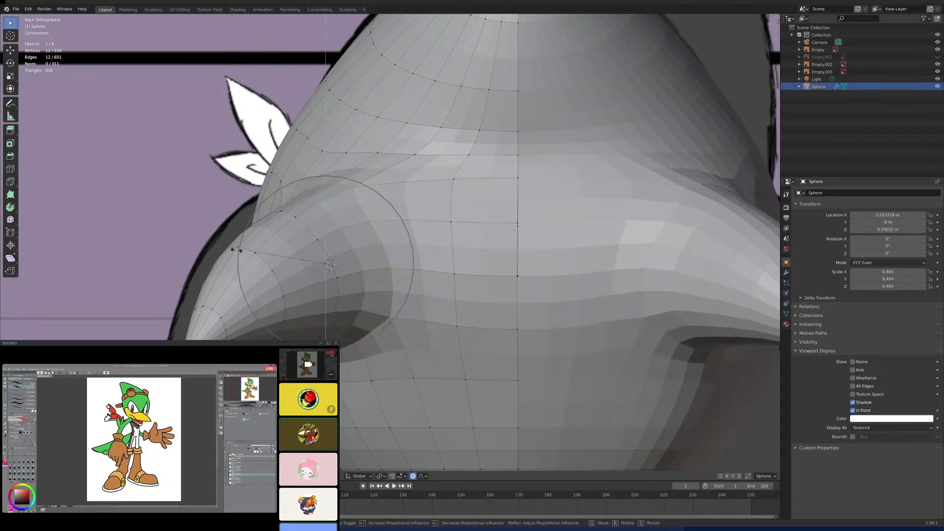
scroll(216, 265, down, 3)
scroll(202, 270, down, 3)
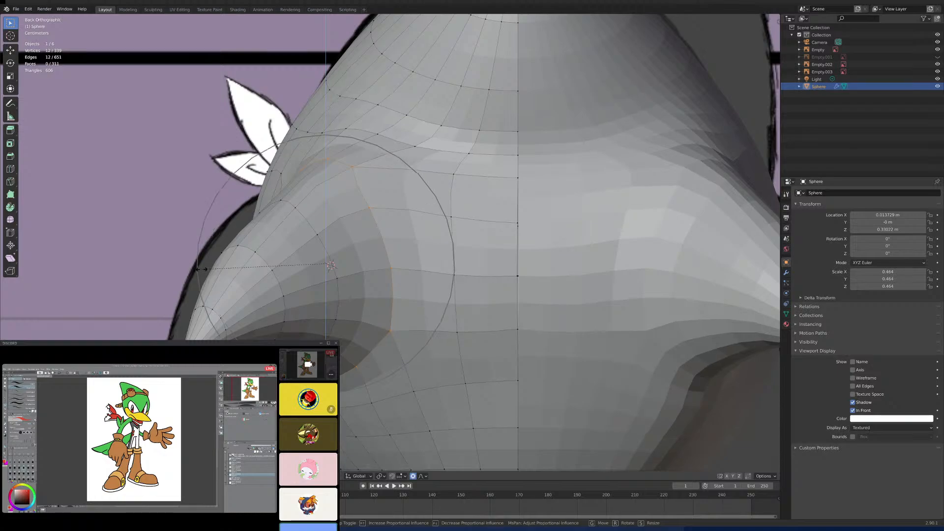
scroll(202, 269, up, 2)
right_click(201, 269)
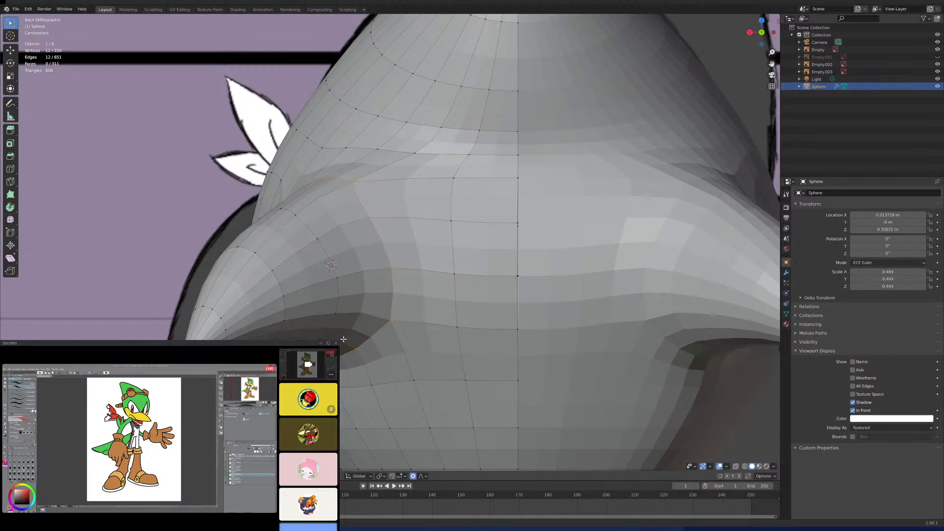
key(g)
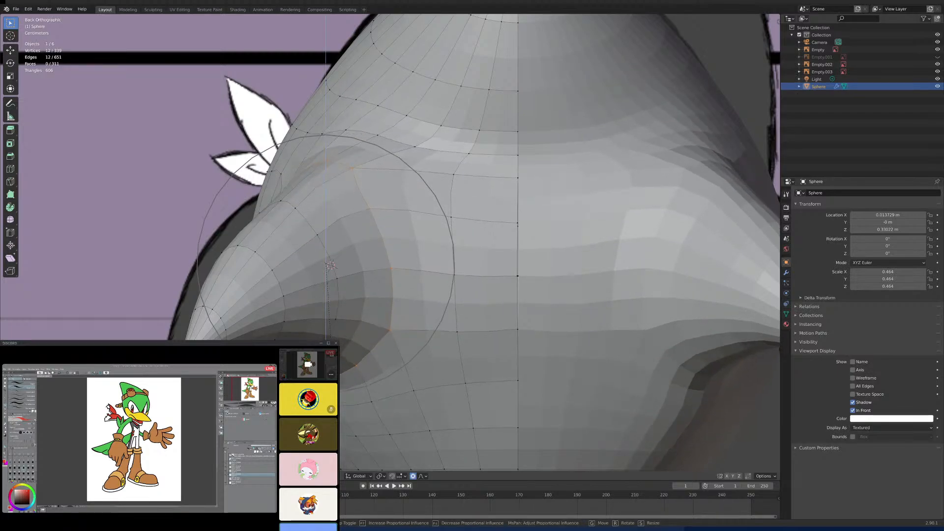
scroll(330, 265, down, 2)
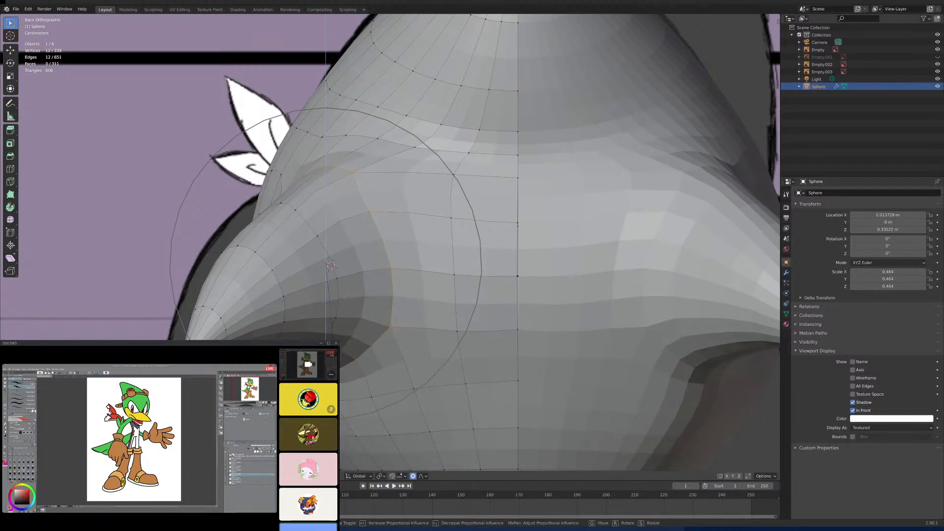
click(339, 340)
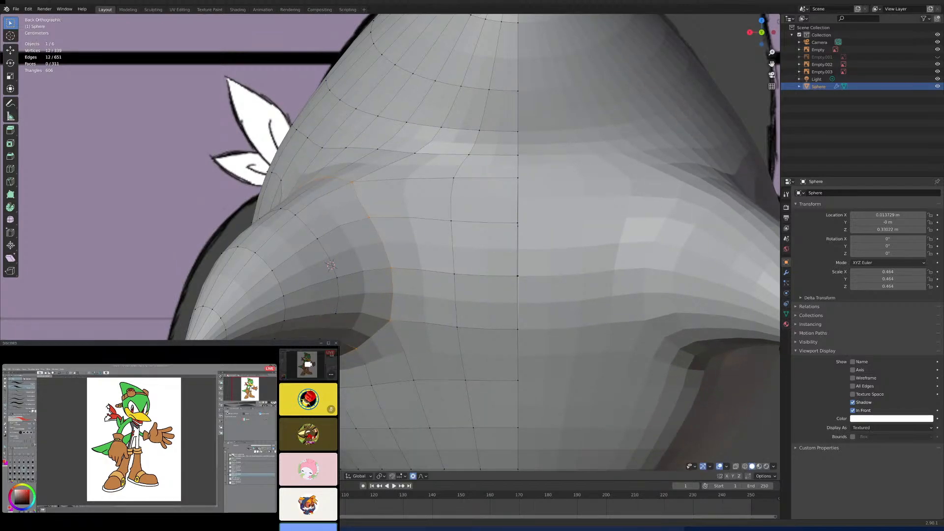
- Raise the edge loop midway along the side spike slightly with proportional editing to approach the reference outline
alt+click(269, 265)
key(g)
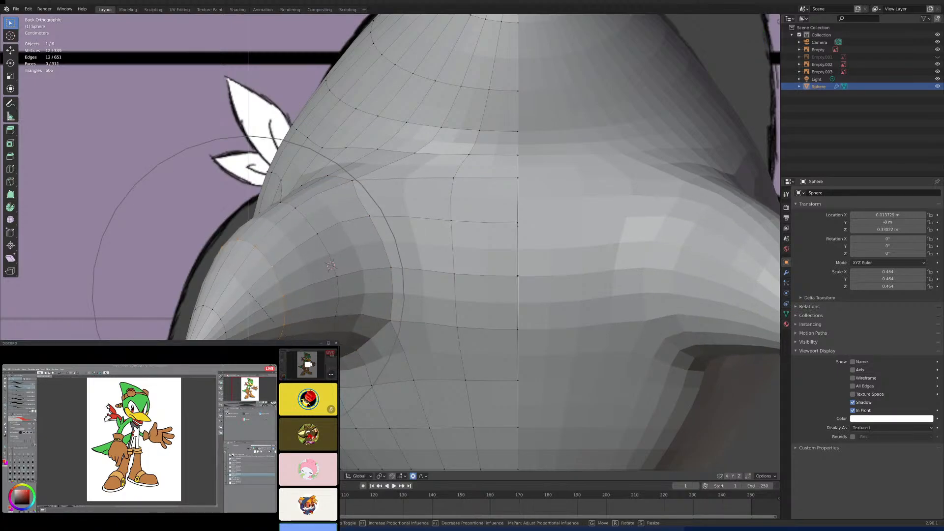
scroll(276, 320, down, 4)
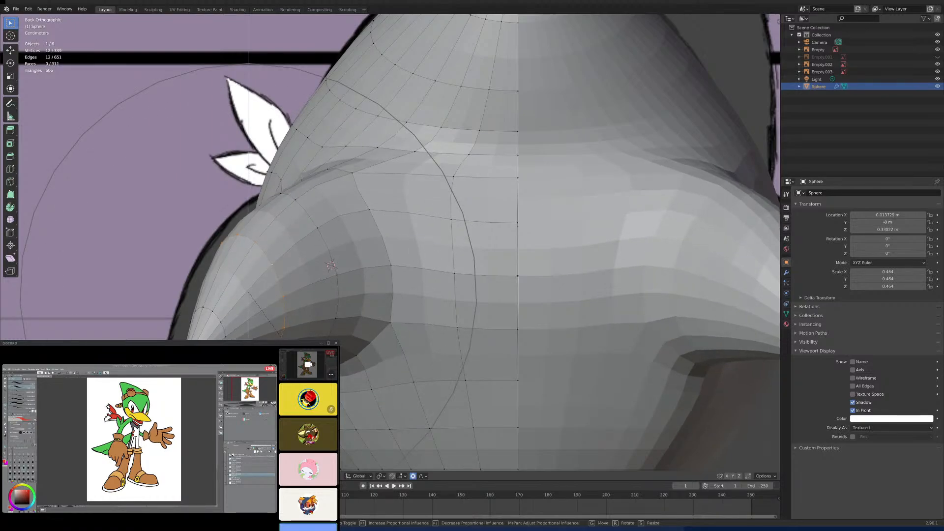
click(280, 335)
- Try to scale the edge loops near the side spike's tip with proportional editing
click(208, 319)
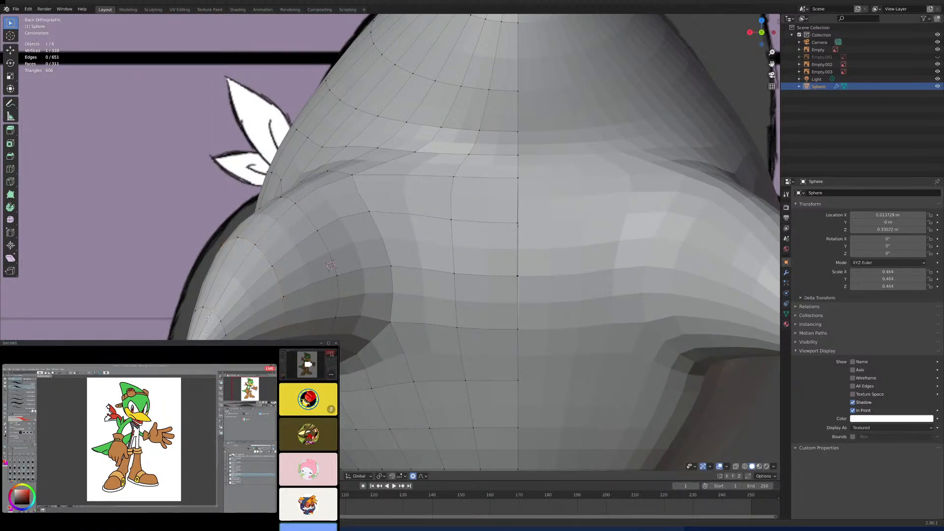
alt+click(218, 316)
key(s)
scroll(331, 265, up, 4)
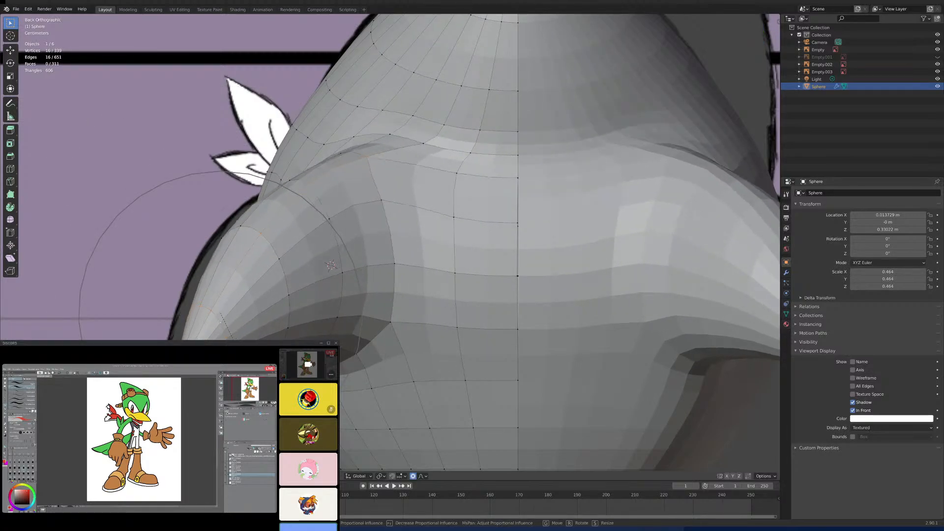
right_click(331, 266)
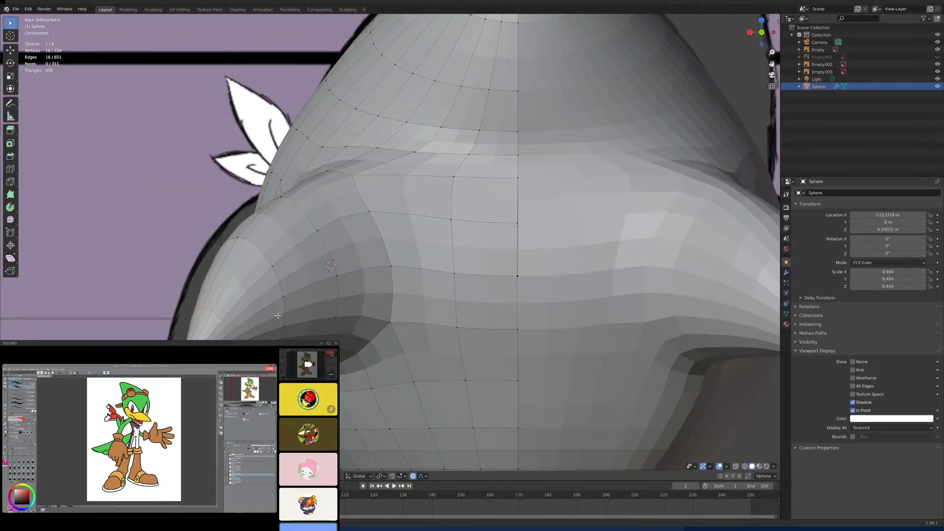
- Select only the outer tip section of the side spike through the mesh using X-ray, with proportional editing turned off
alt+shift+click(280, 287)
click(734, 466)
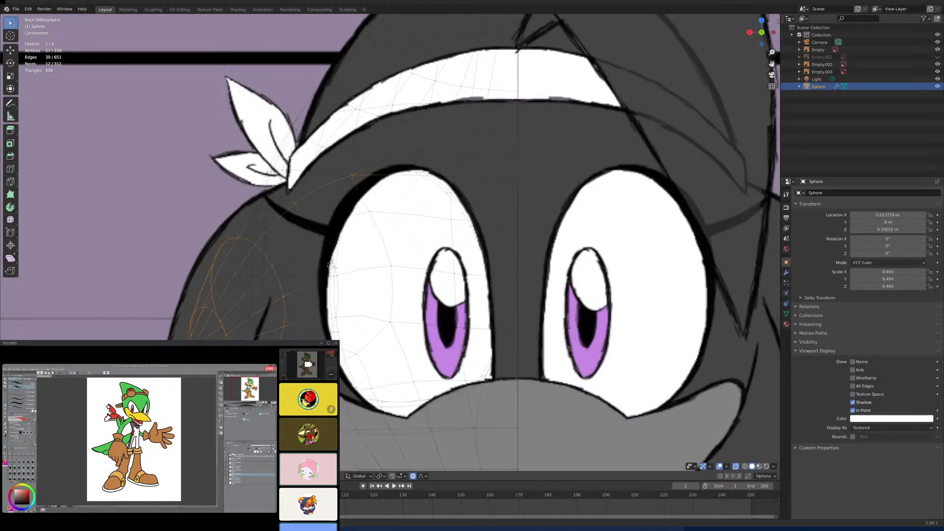
alt+shift+click(295, 373)
click(413, 476)
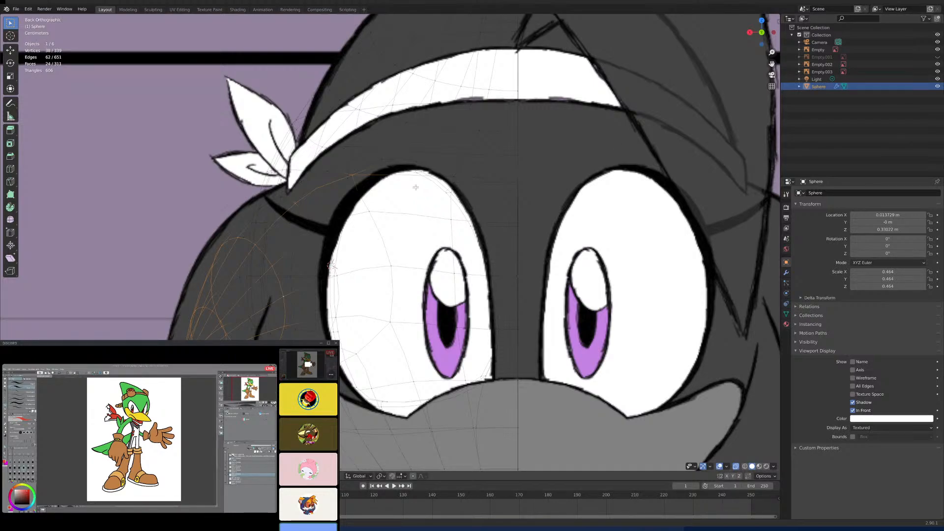
key(c)
middle_drag(360, 174, 293, 197)
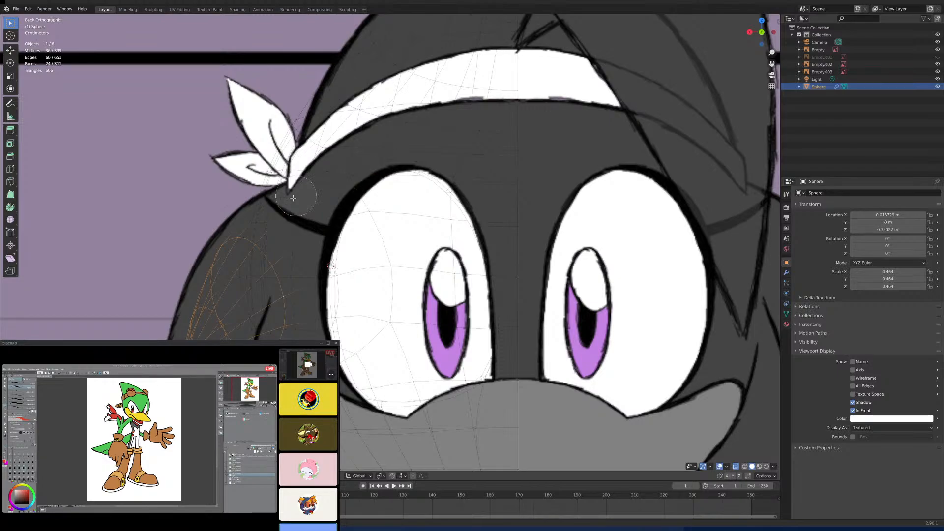
right_click(290, 201)
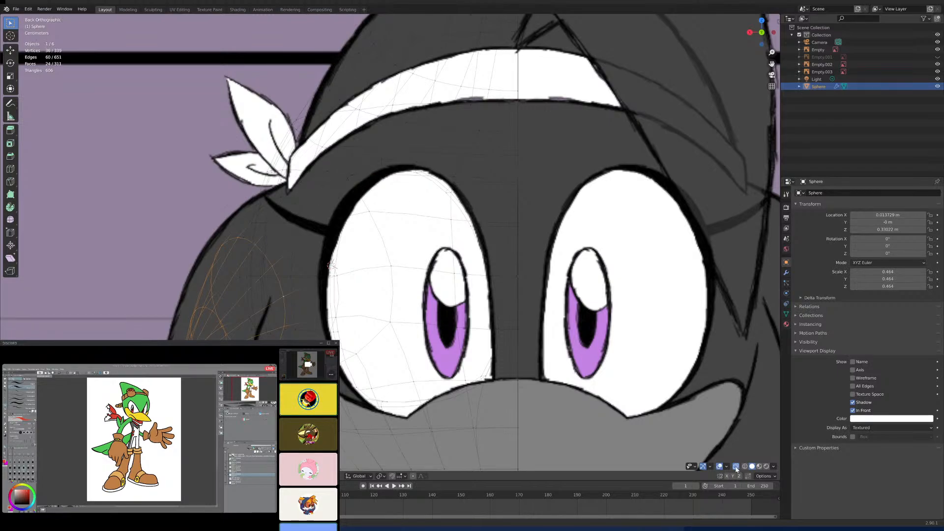
click(737, 467)
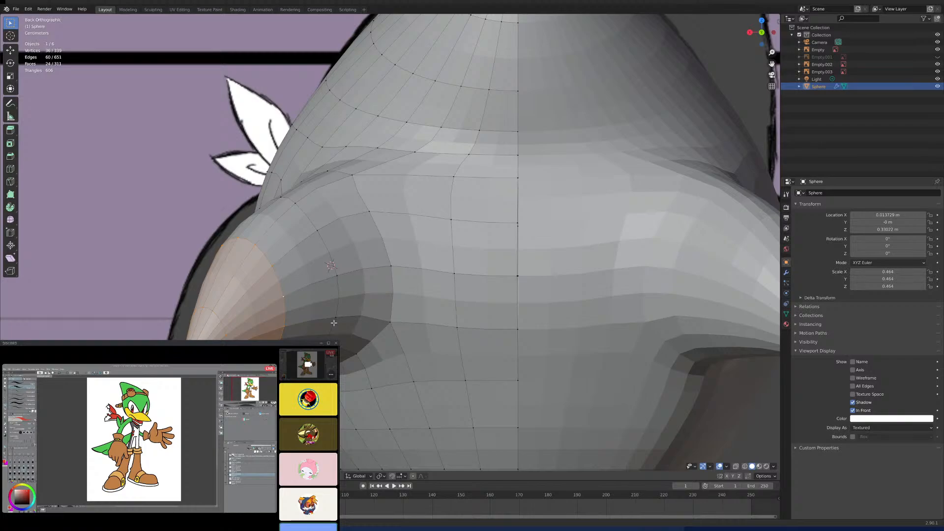
- Move the side spike's tip section outward and adjust its height to fit the back-view reference outline
key(g)
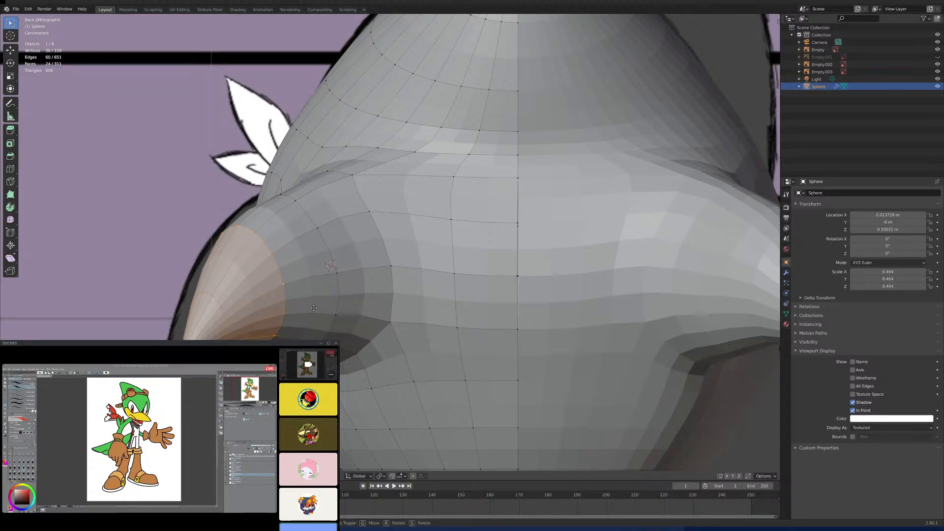
key(x)
click(320, 311)
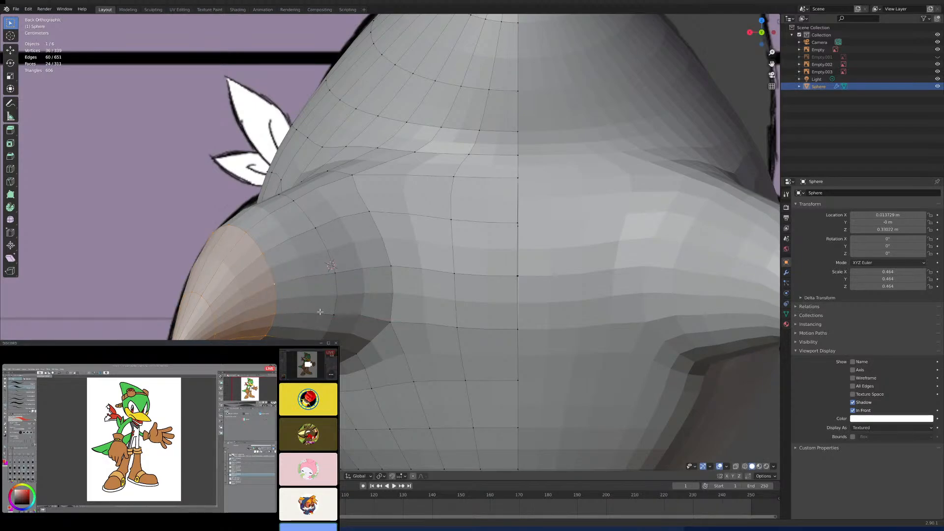
key(g)
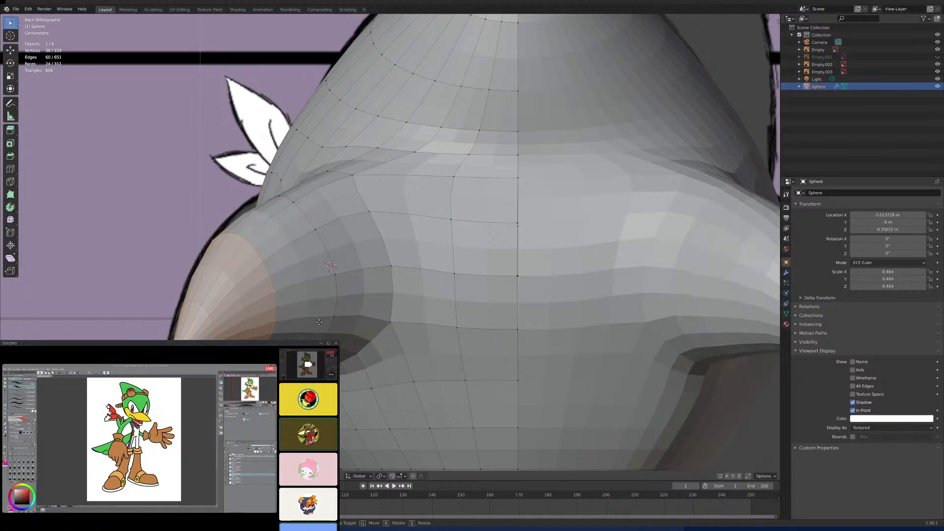
click(319, 322)
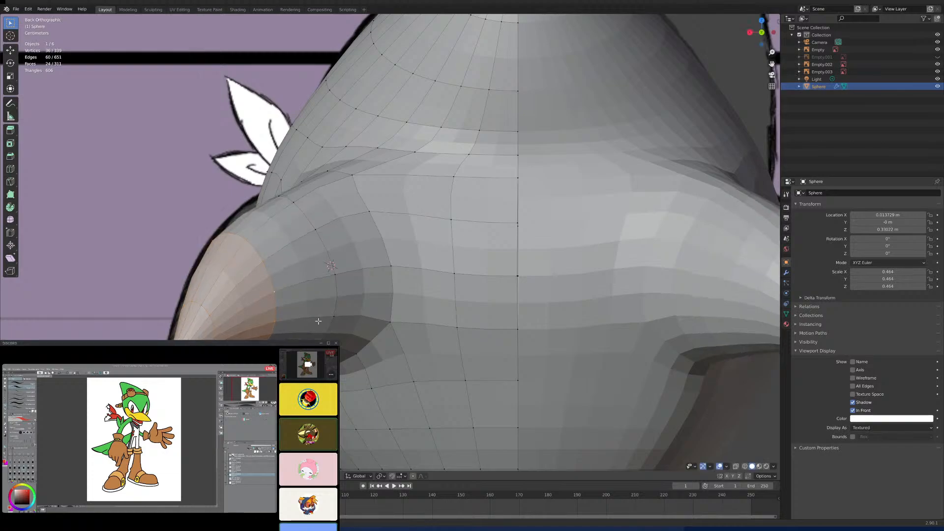
- Select the edge loop between the side spike's base and tip section and raise it slightly to smooth the upper contour
alt+click(322, 245)
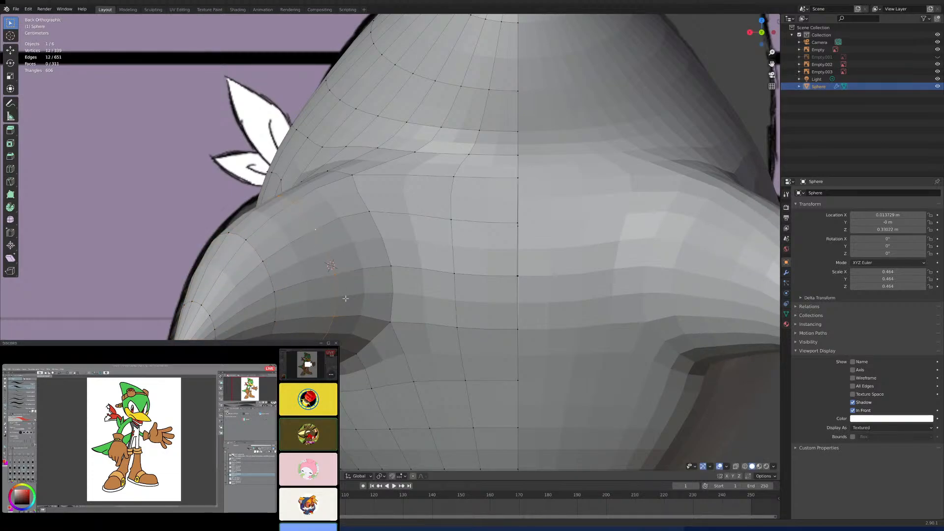
key(g)
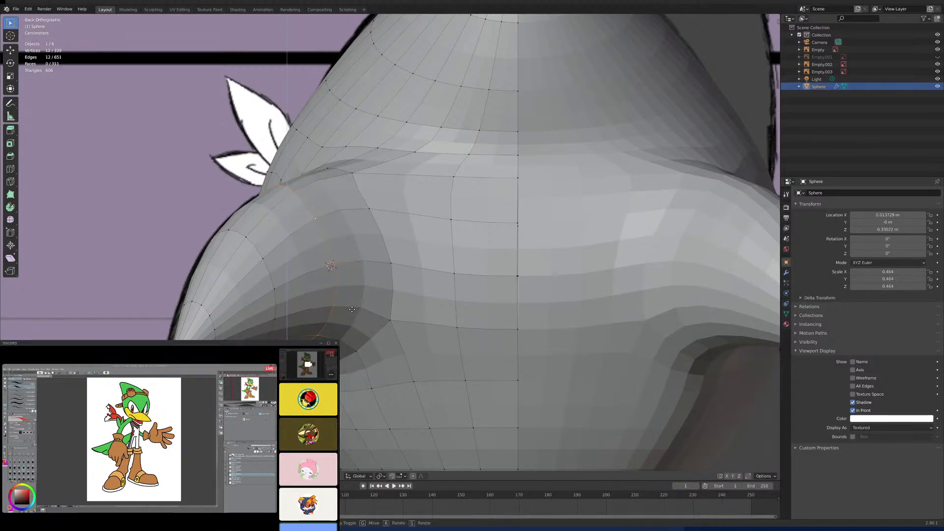
click(352, 309)
- Compare the spikes from the front, leave Edit Mode and move the back-view reference image to X -0.8322 m to align with the head
scroll(342, 305, down, 6)
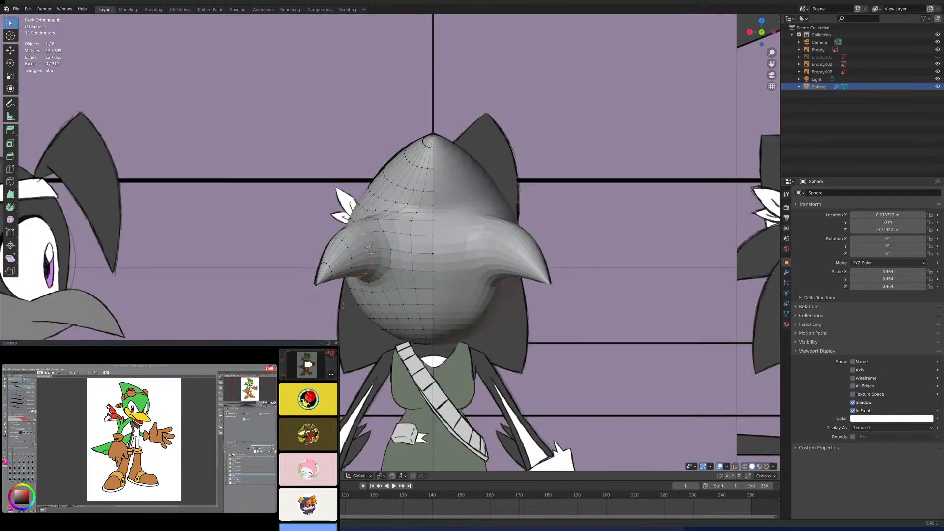
key(KP_1)
scroll(342, 305, up, 2)
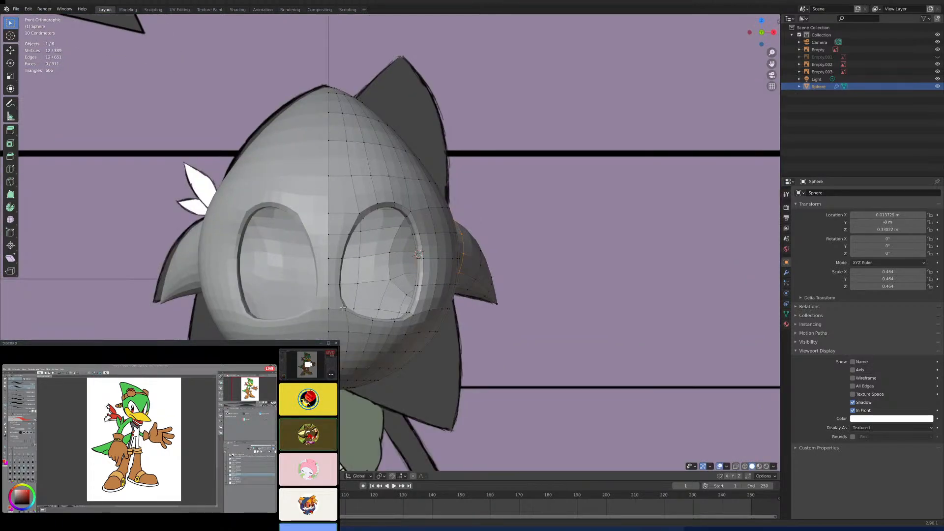
scroll(362, 167, down, 3)
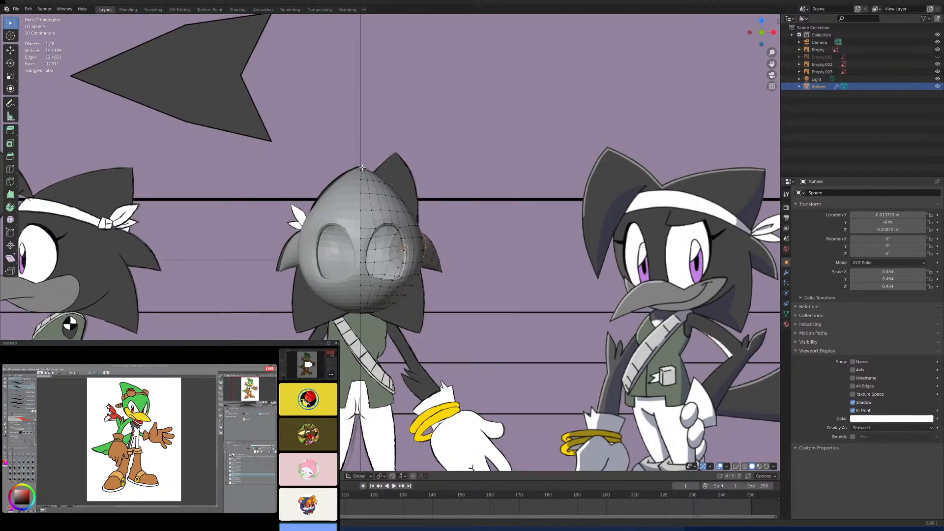
scroll(361, 167, up, 5)
key(Tab)
click(445, 107)
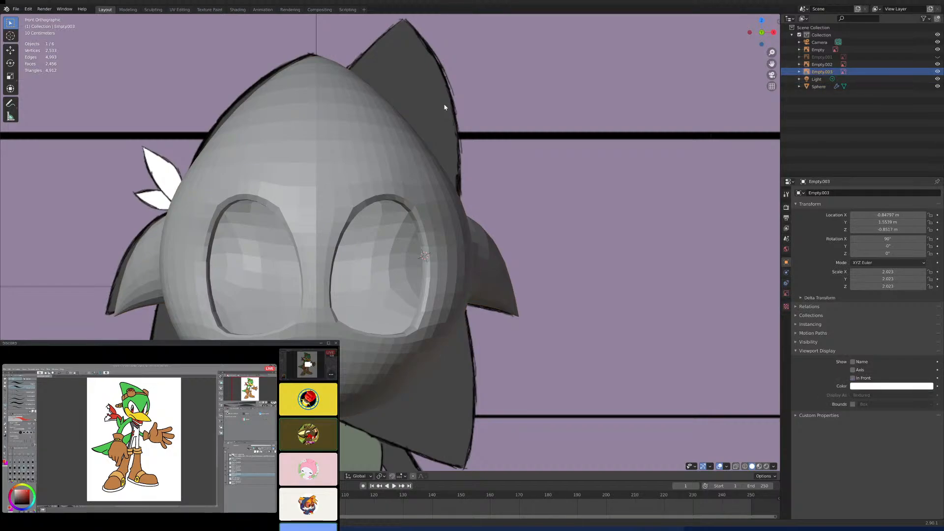
key(g)
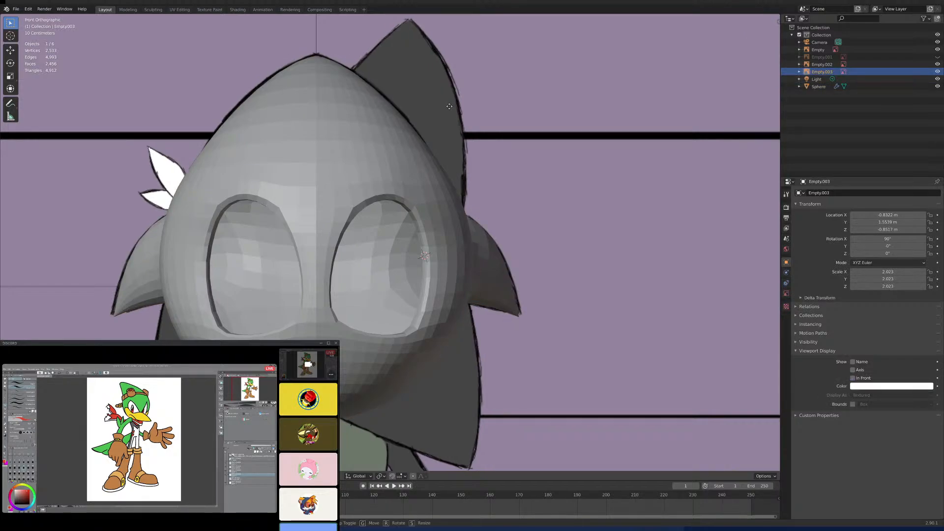
click(450, 107)
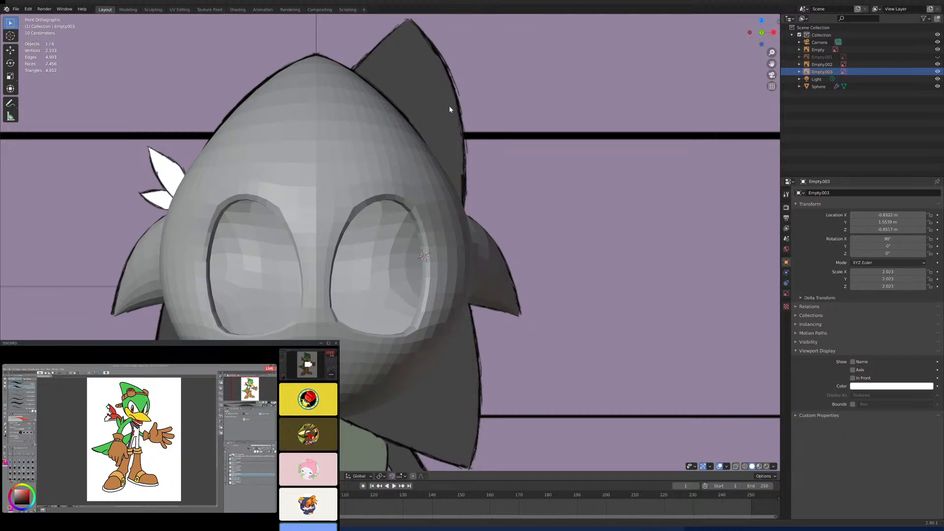
key(ctrl+KP_1)
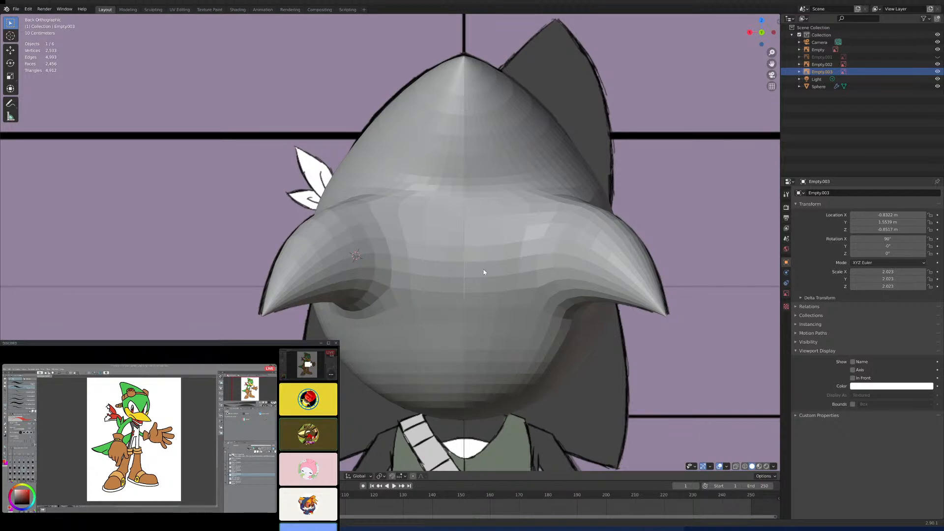
- Enter Edit Mode on the head mesh and nudge the stray vertex on the back centre seam toward the mirror line
click(396, 277)
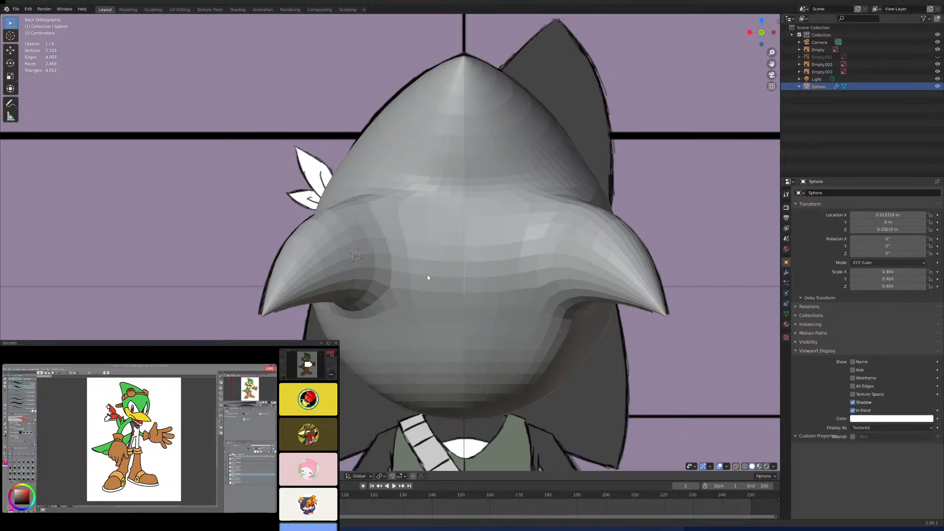
key(Tab)
scroll(481, 265, up, 2)
scroll(482, 264, up, 3)
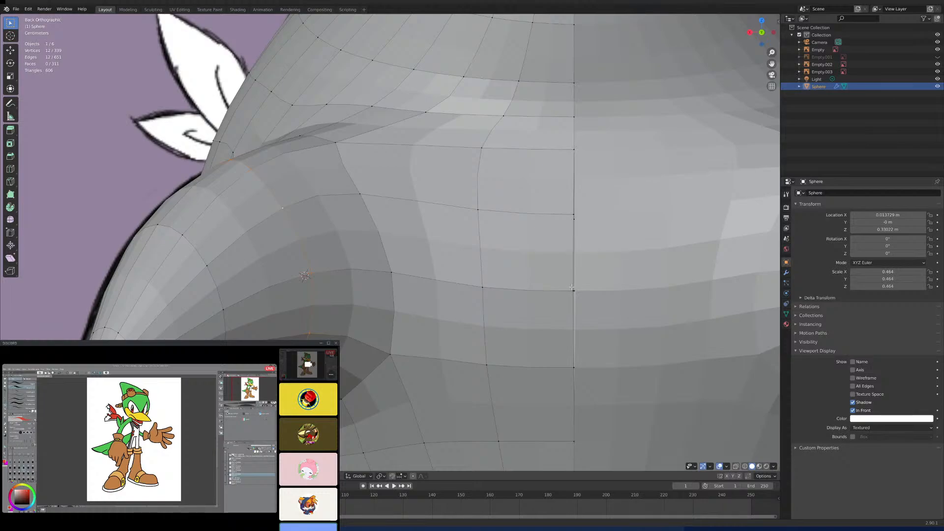
key(g)
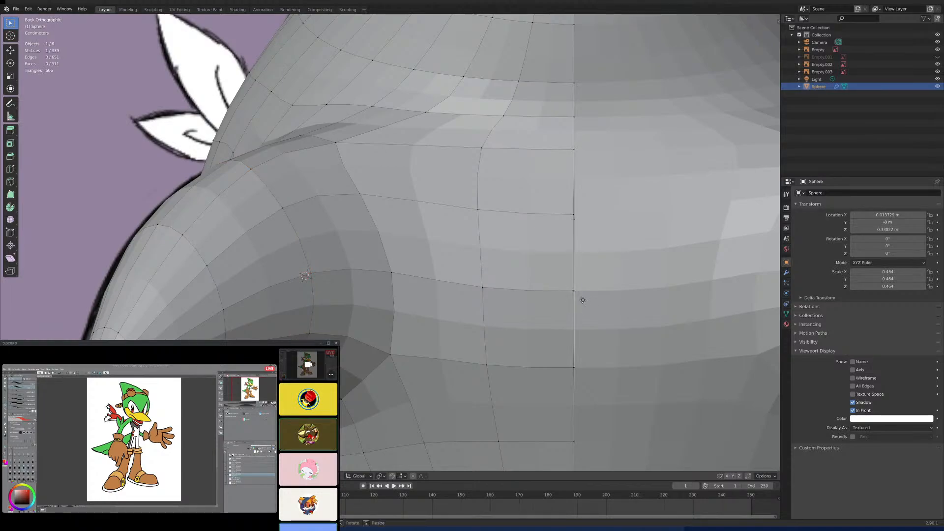
click(602, 303)
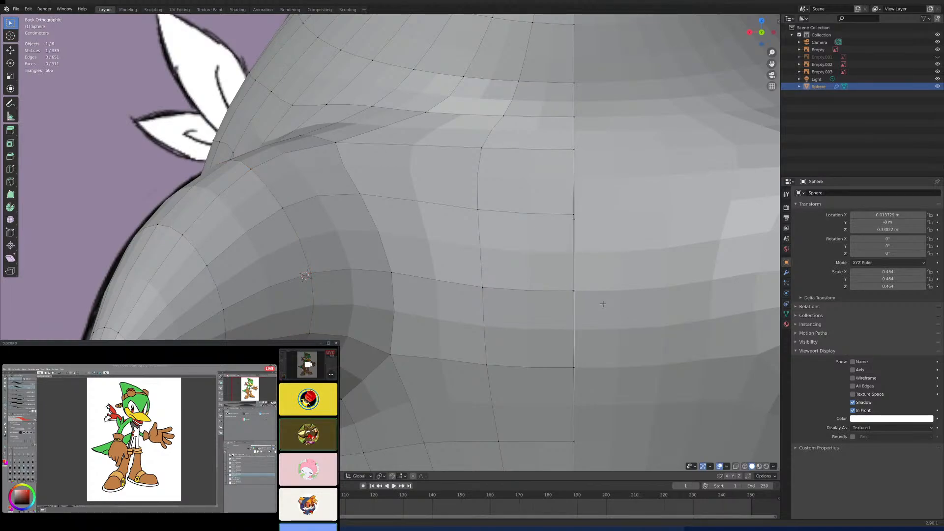
scroll(450, 297, down, 4)
scroll(450, 297, down, 3)
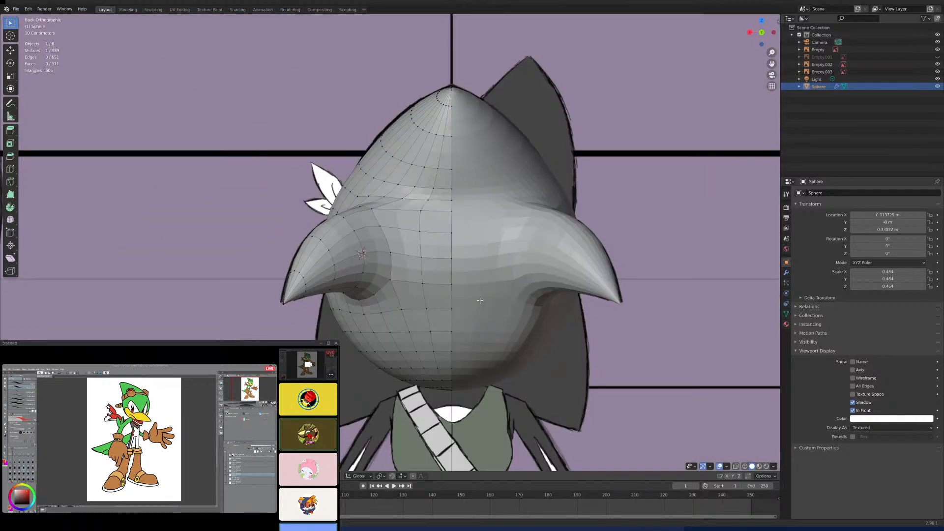
- Move the back seam vertex along the X axis to close the gap between the mirrored halves
scroll(443, 263, up, 8)
scroll(415, 257, up, 3)
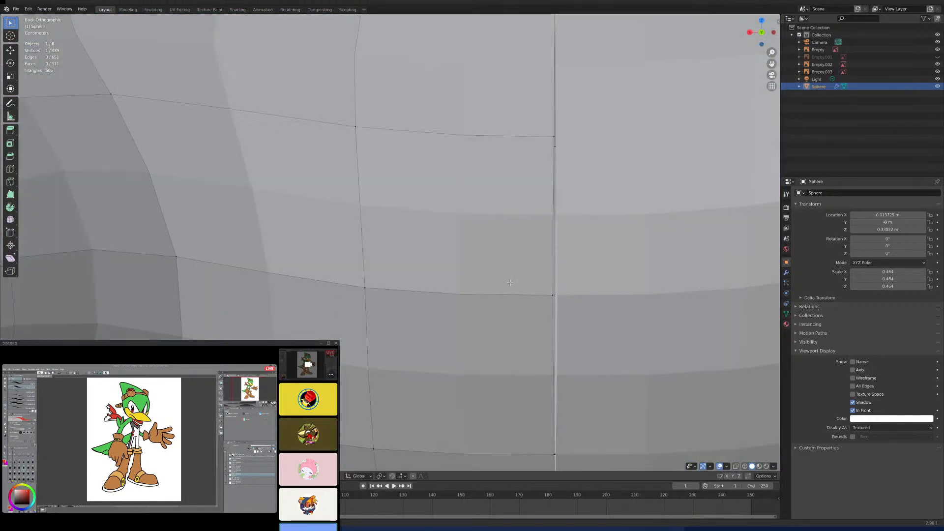
shift+middle_drag(567, 290, 483, 283)
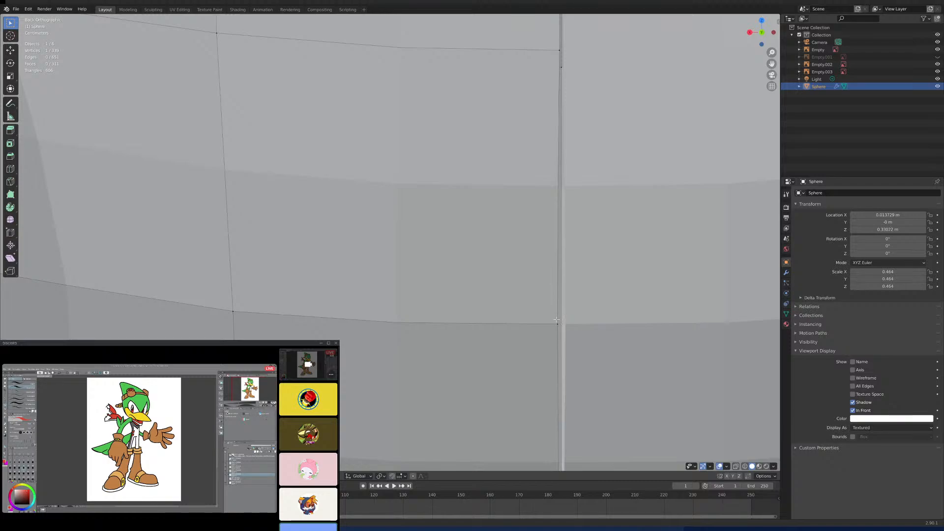
key(g)
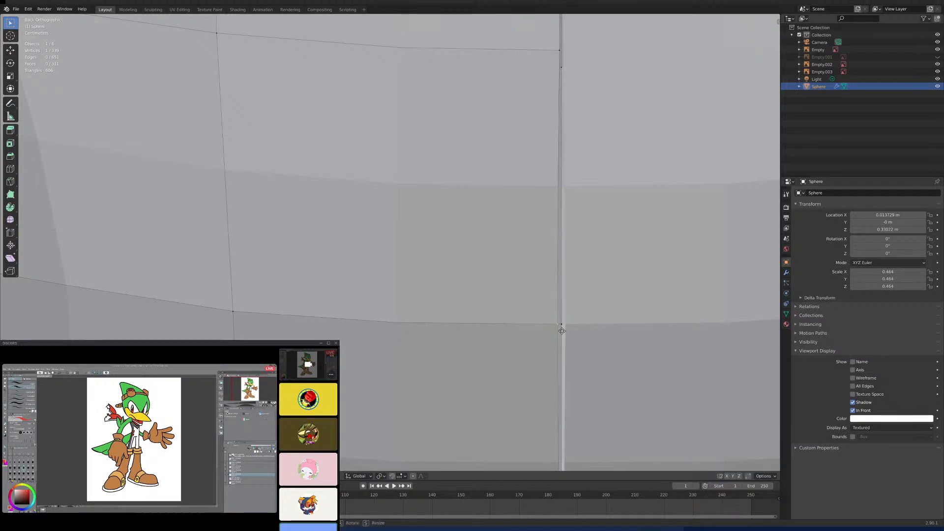
key(x)
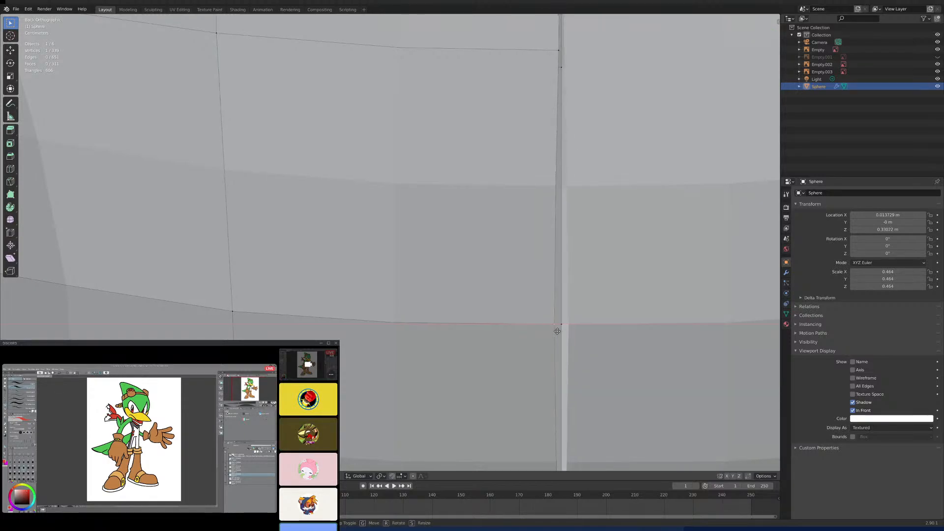
click(558, 329)
- Enable Clipping on the head's Mirror modifier and snap the open seam vertex onto the centre line along X
scroll(558, 329, down, 6)
scroll(501, 301, up, 5)
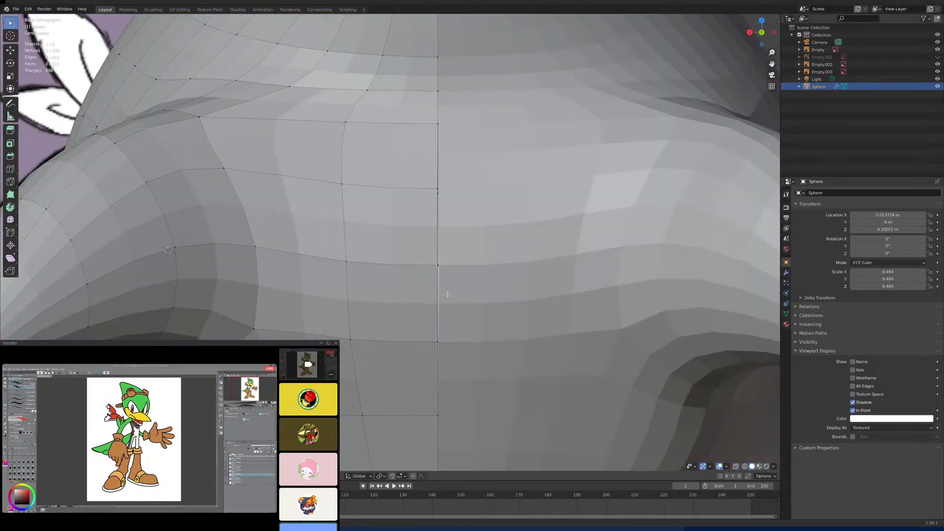
middle_drag(501, 301, 473, 300)
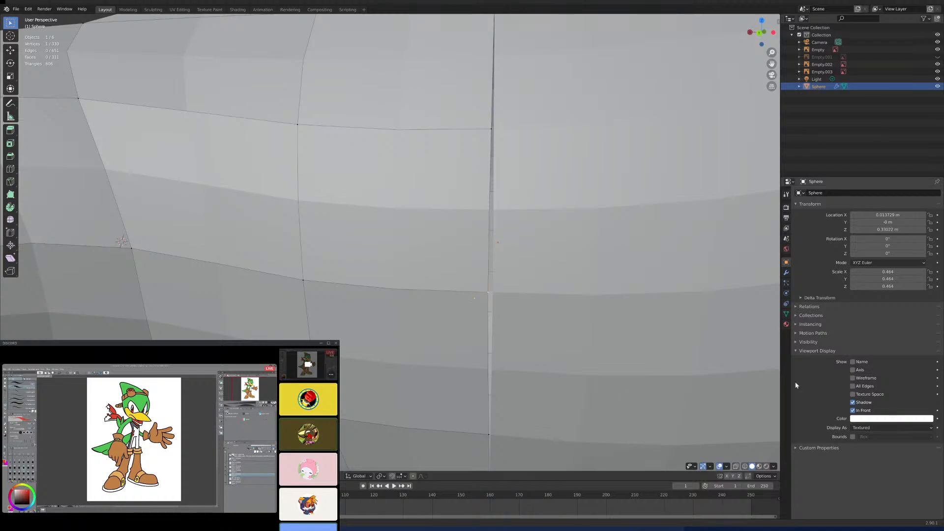
click(786, 273)
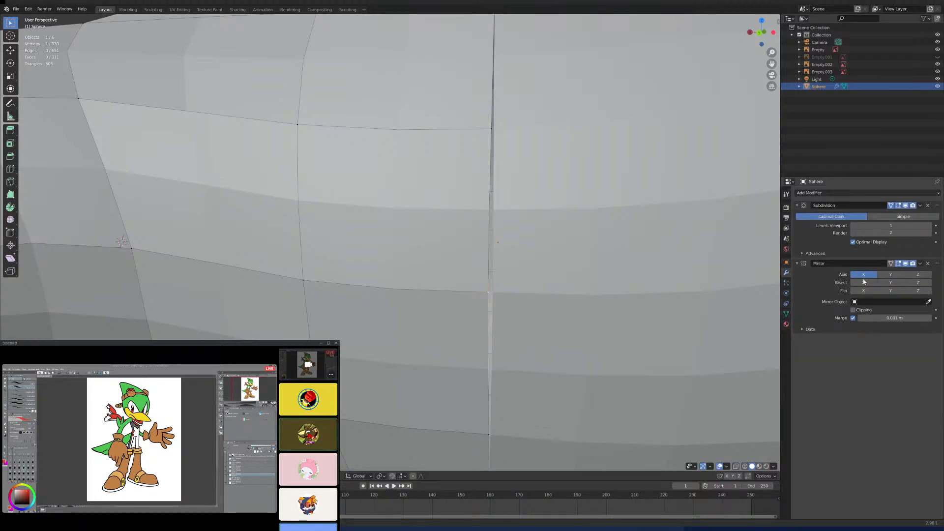
click(853, 310)
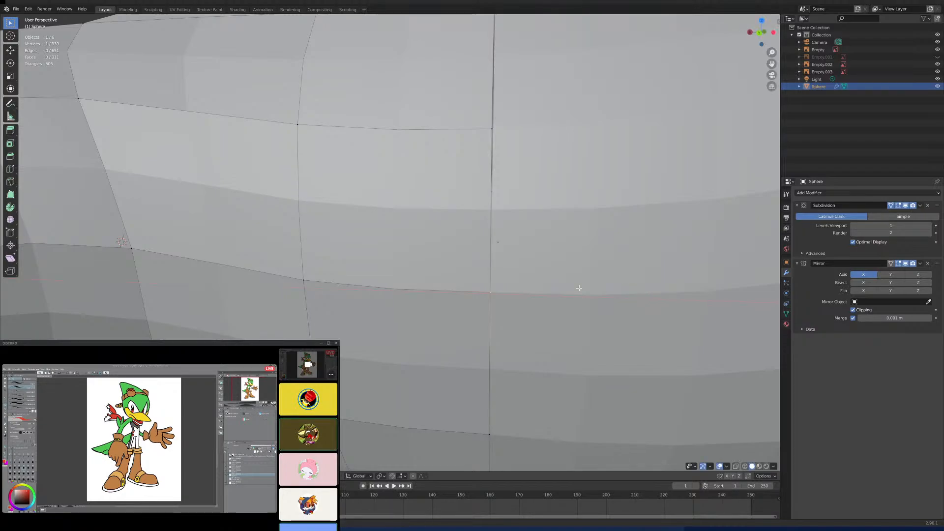
scroll(574, 291, down, 3)
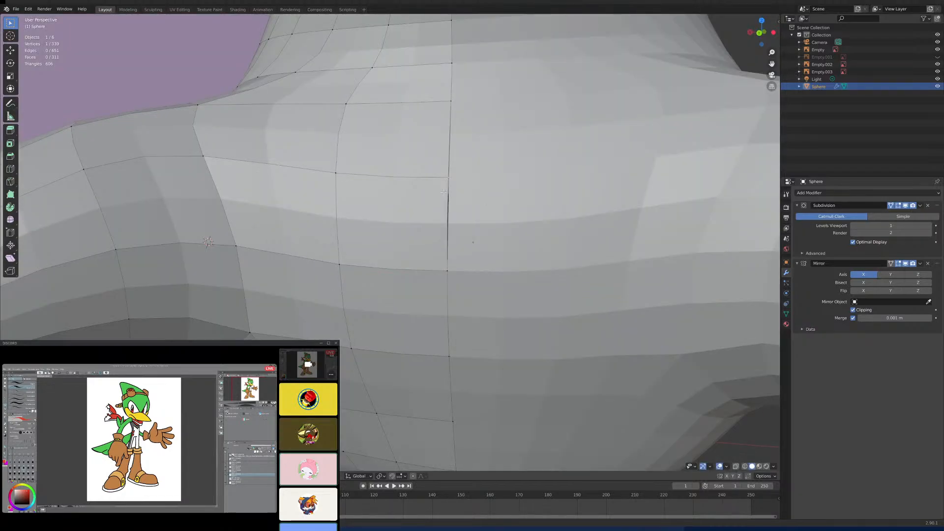
- Compare the head with the lower spikes in the back-view reference using X-ray, and leave Edit Mode
key(KP_1)
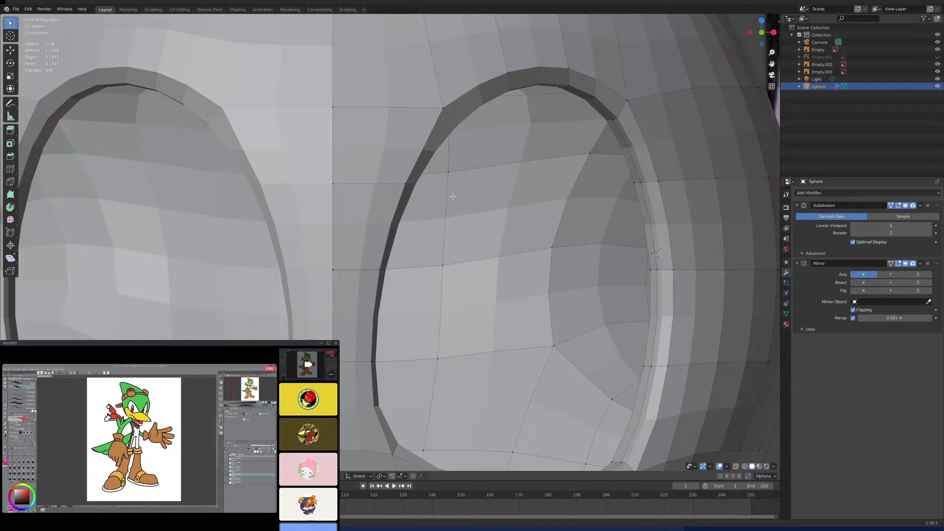
scroll(453, 196, down, 3)
key(ctrl+KP_1)
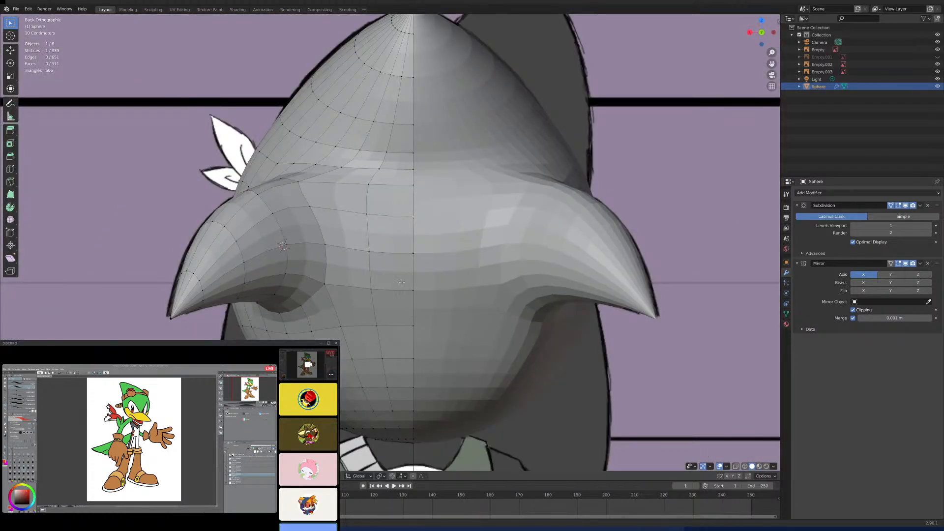
shift+middle_drag(402, 282, 425, 202)
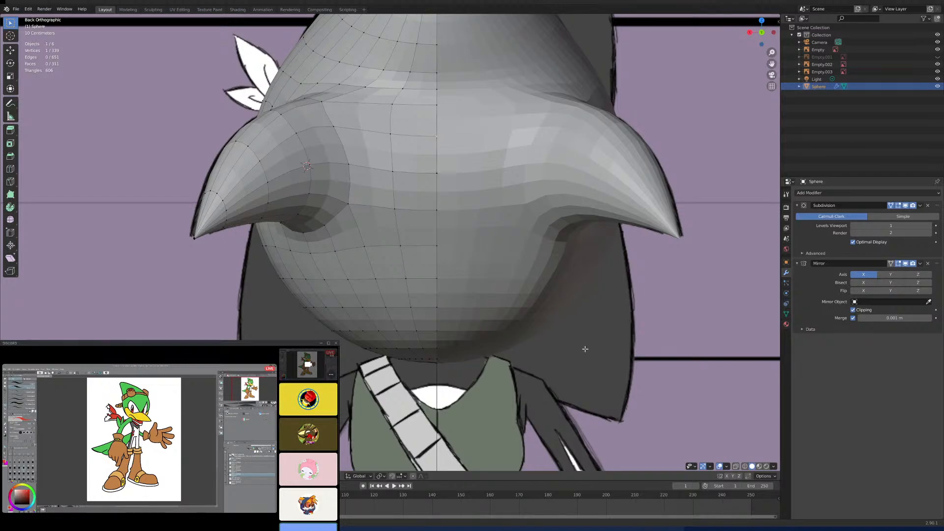
click(736, 467)
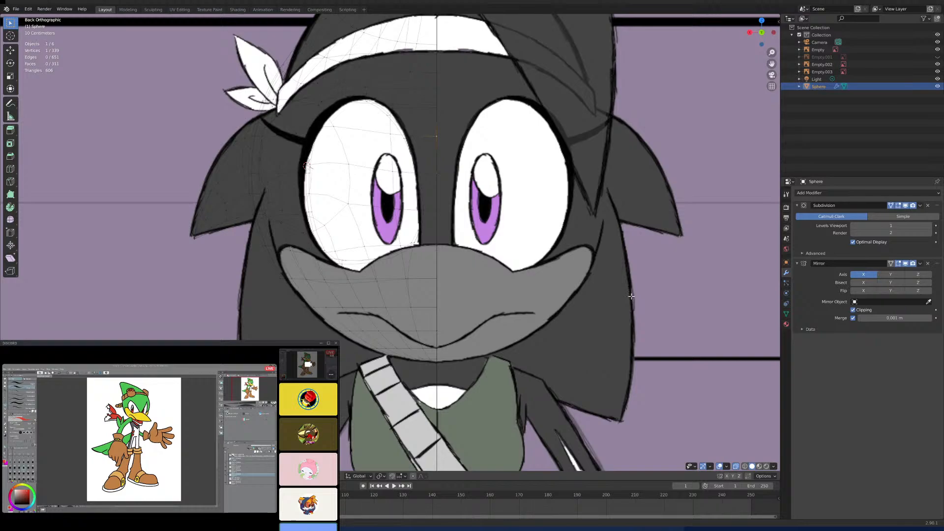
key(Tab)
scroll(601, 284, down, 6)
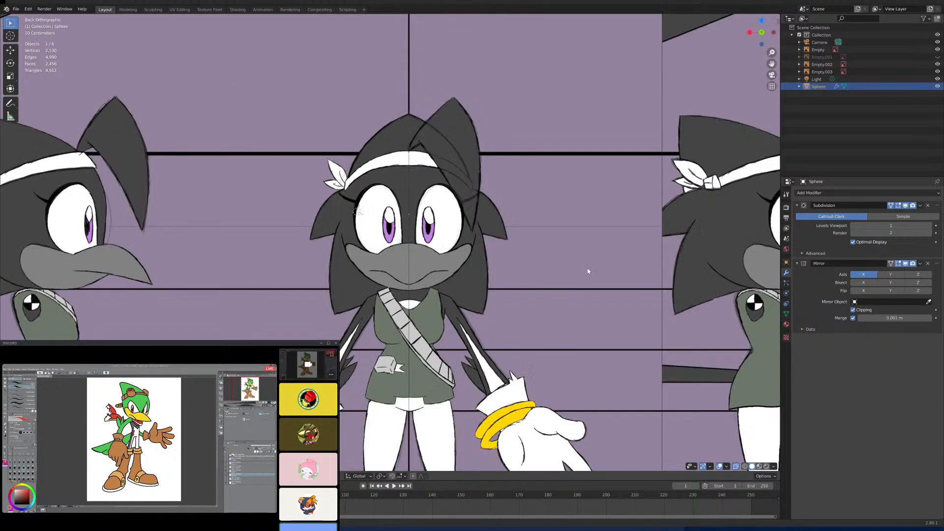
- Identify the overlapping reference planes by selecting Empty.003 and Empty in turn, and turn X-ray off
middle_drag(602, 284, 567, 273)
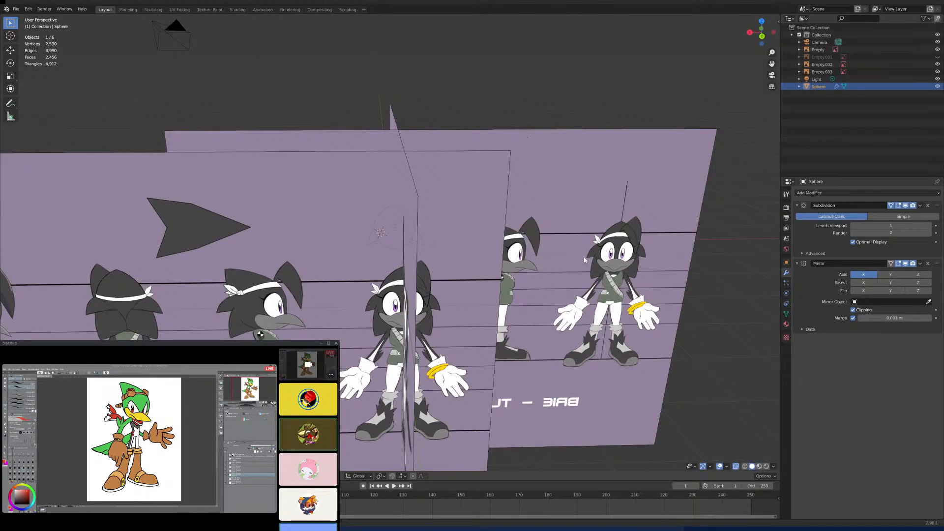
click(502, 206)
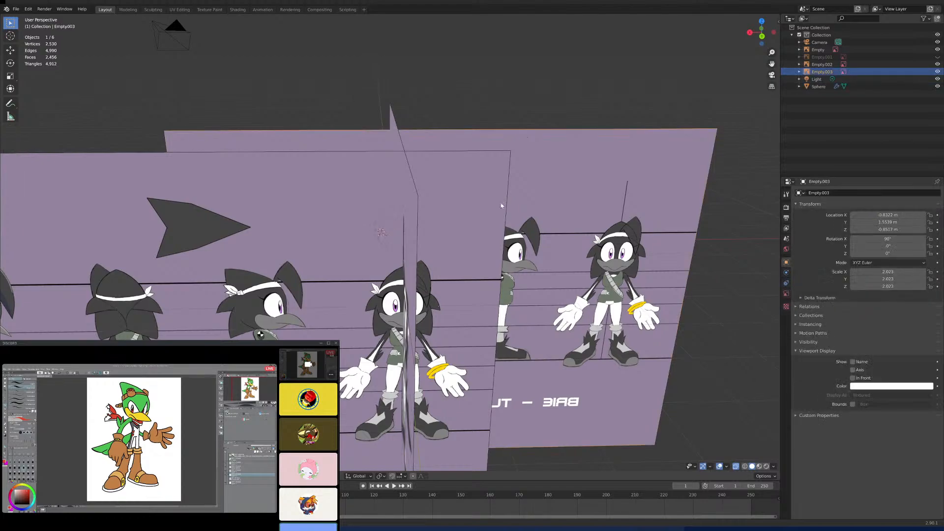
click(303, 164)
key(KP_1)
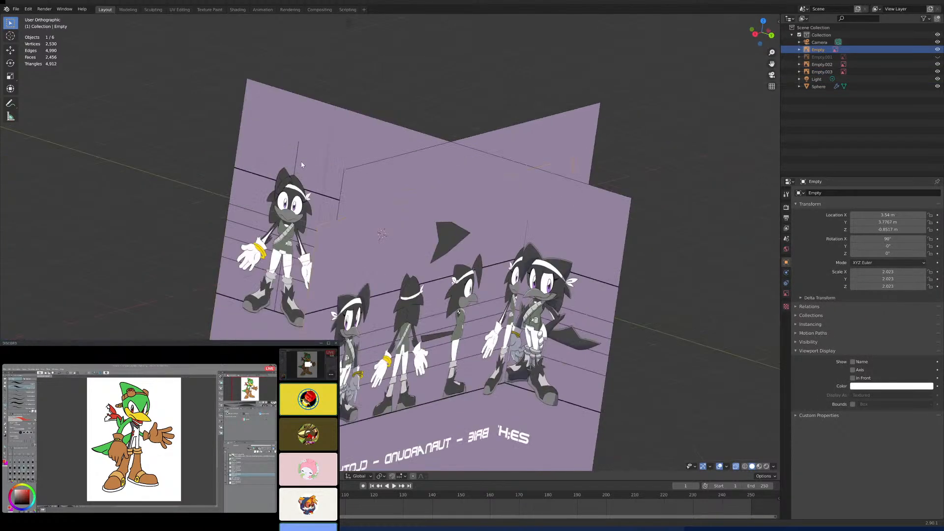
scroll(302, 165, up, 5)
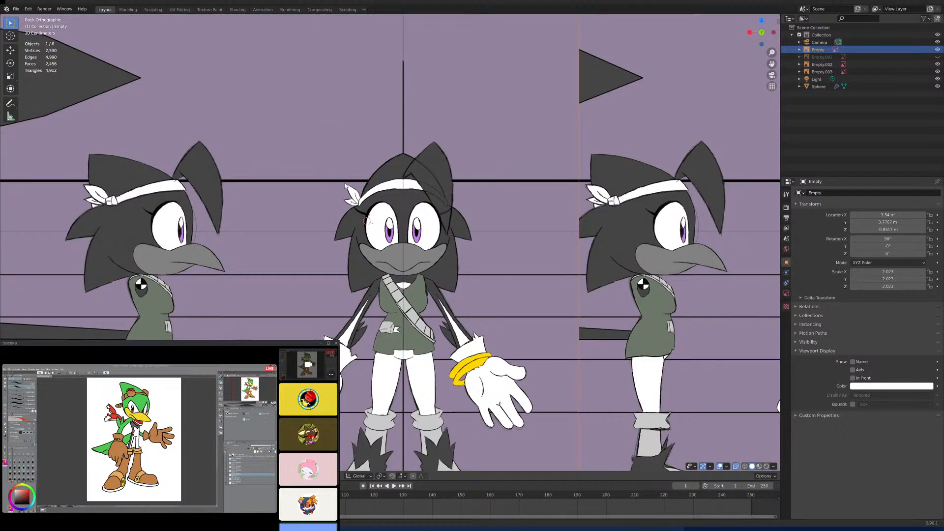
click(735, 466)
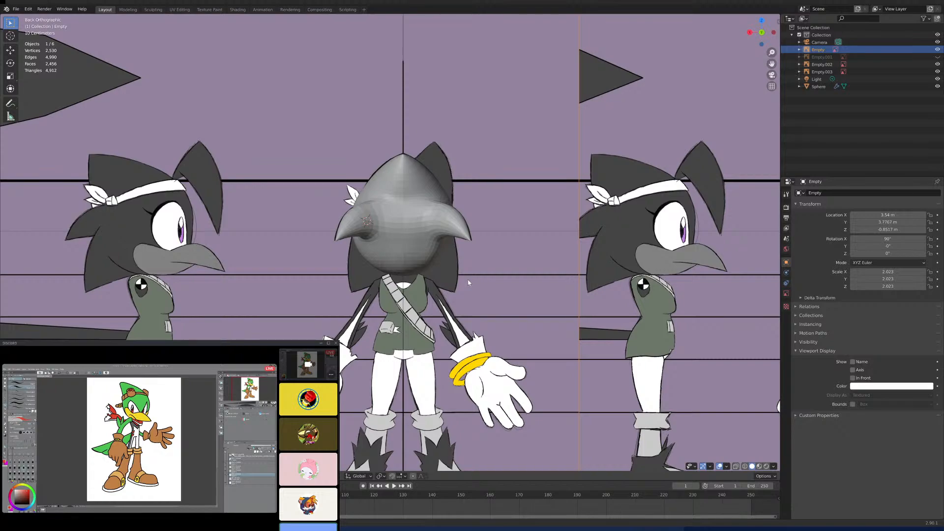
- From the front view, shift reference image Empty.003 sideways until its front-facing figure sits roughly behind the head
middle_drag(468, 280, 628, 230)
scroll(464, 295, up, 4)
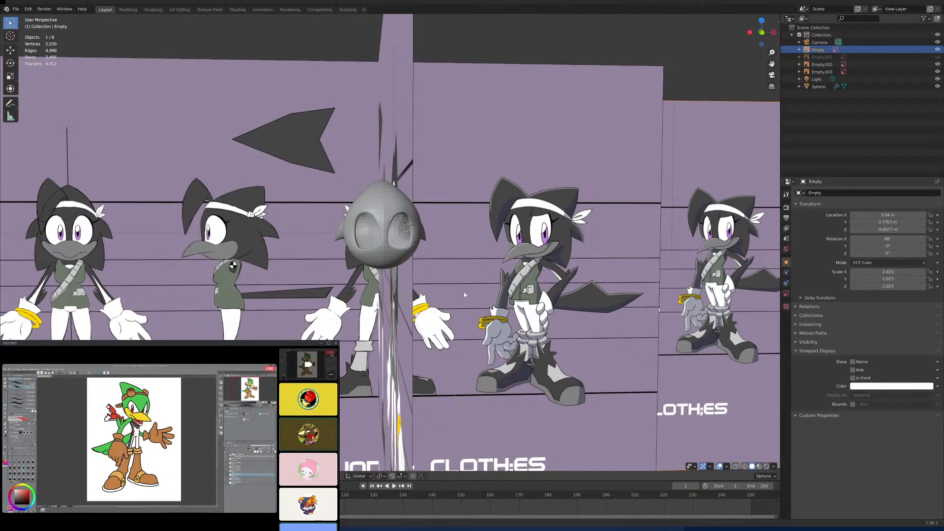
scroll(464, 295, down, 3)
scroll(448, 278, down, 2)
key(KP_1)
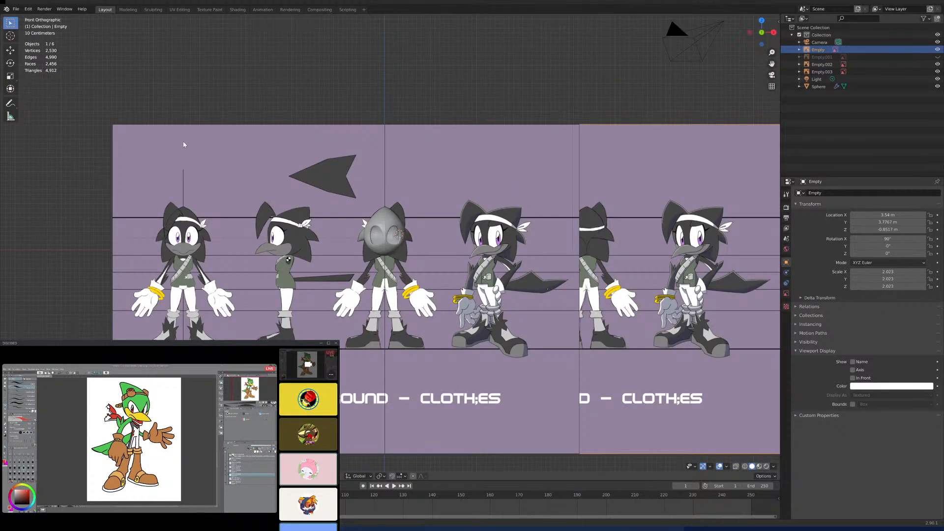
click(185, 170)
key(g)
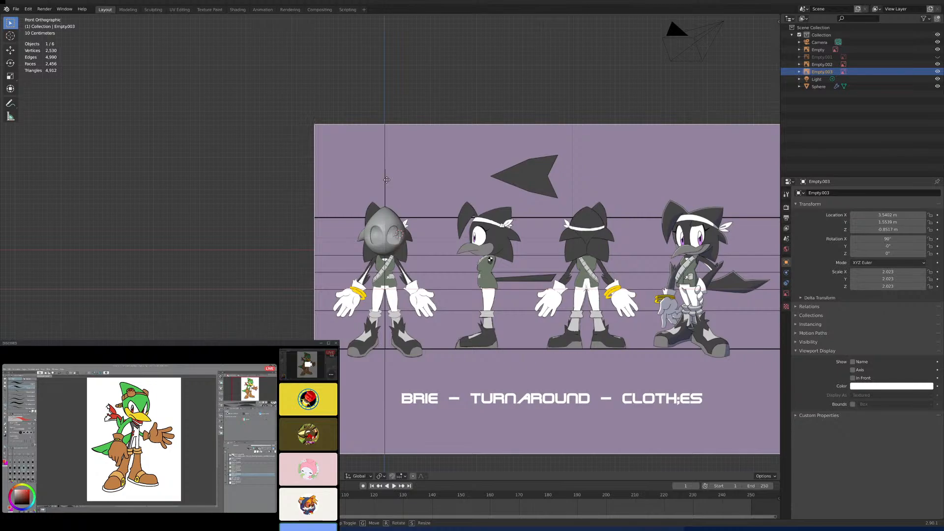
click(386, 180)
- Fine-tune the Empty.003 reference image to X 3.5423 m so its centre line matches the head
scroll(393, 238, up, 8)
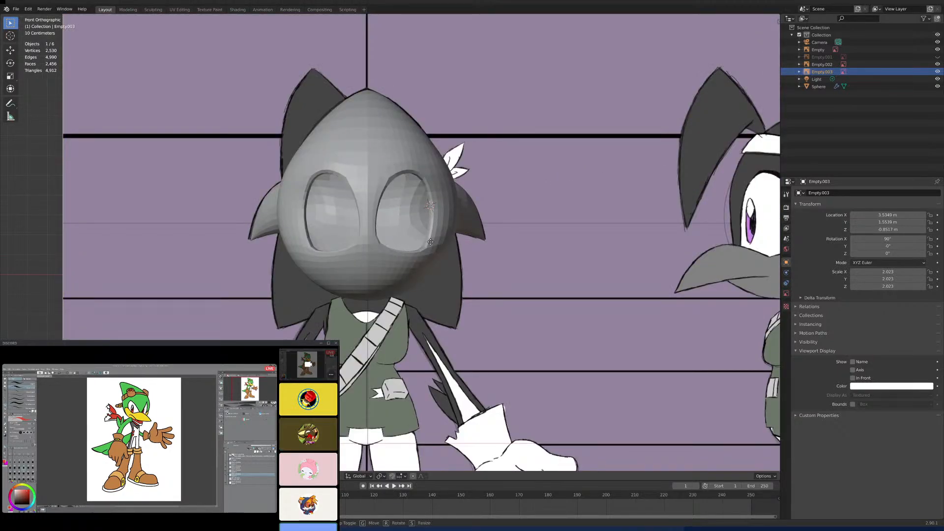
key(g)
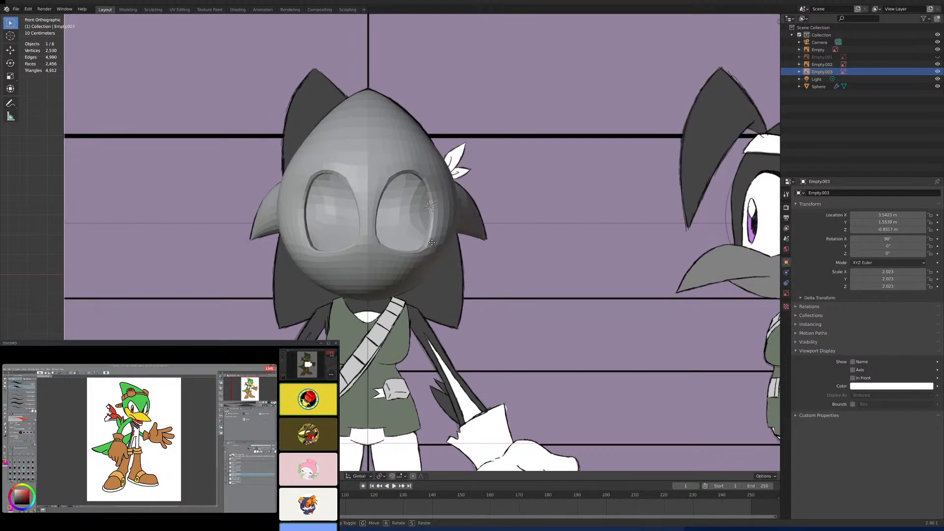
click(432, 242)
scroll(431, 241, down, 7)
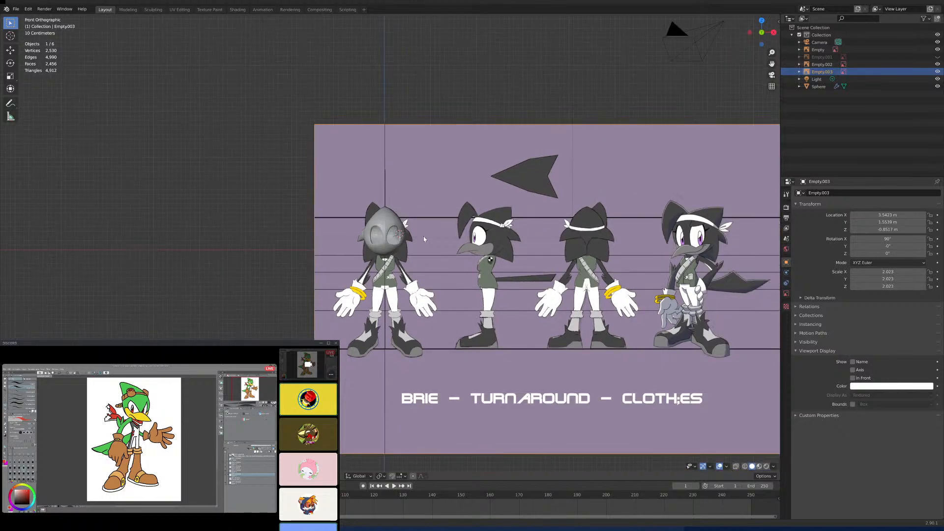
- Select the rearmost reference image, Empty, and shift it along X to about -0.83 m so its back-facing figure sits behind the head
key(KP_3)
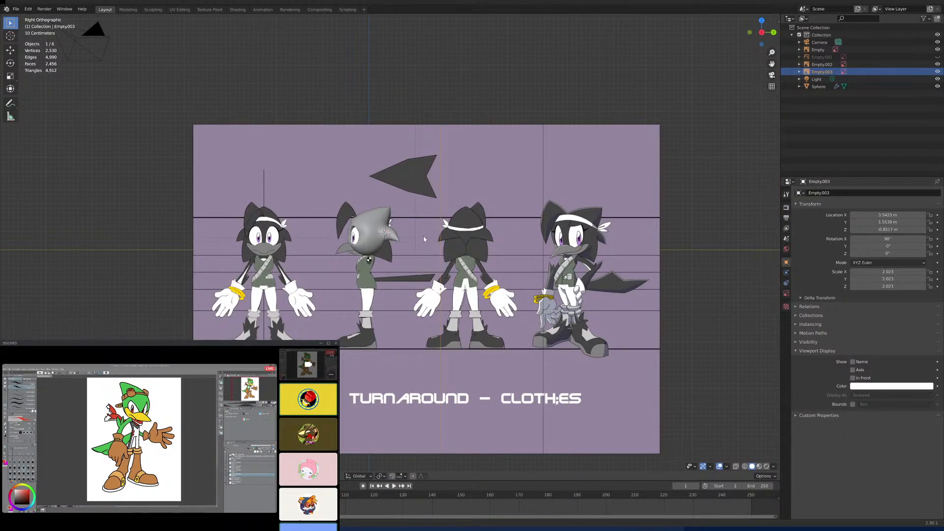
key(ctrl+KP_1)
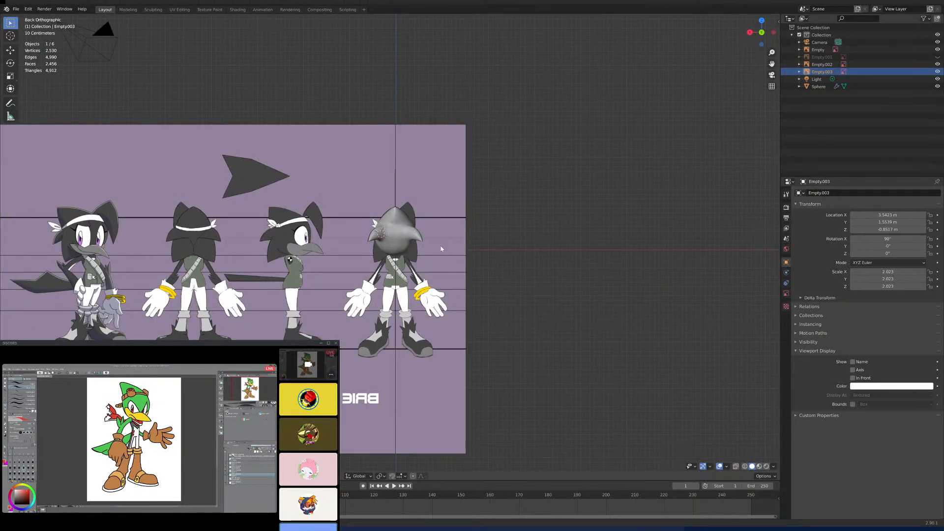
middle_drag(423, 206, 440, 322)
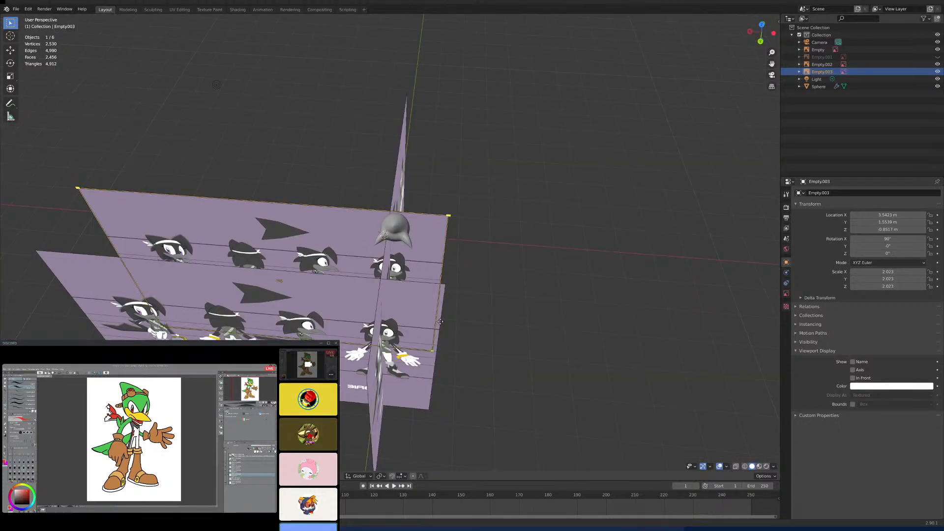
click(443, 325)
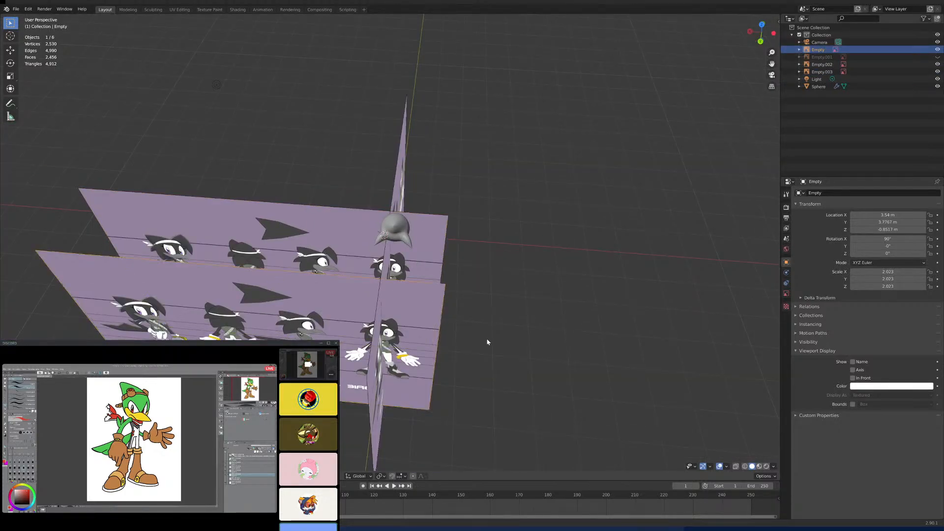
key(ctrl+KP_1)
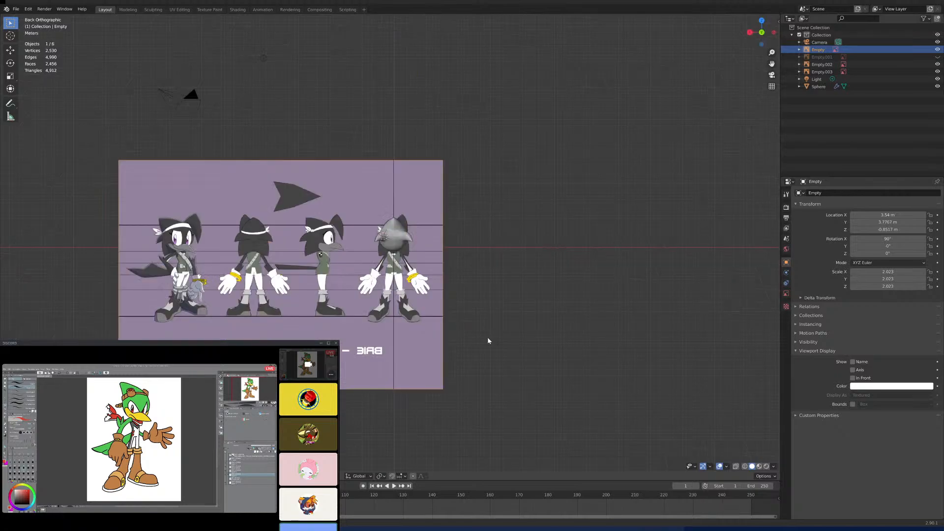
scroll(506, 301, up, 3)
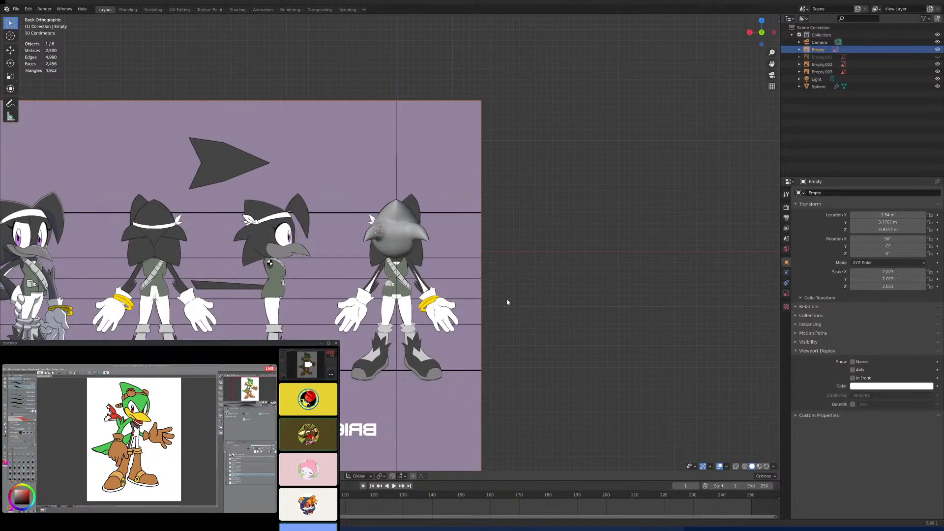
key(g)
key(x)
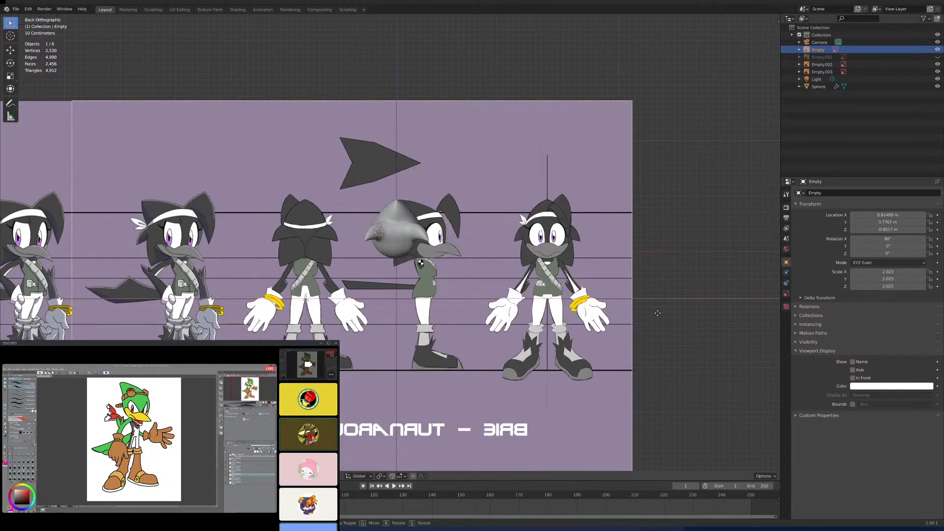
click(748, 313)
- Turn on X-ray and check the back-facing reference figure's alignment with the head
scroll(542, 266, up, 10)
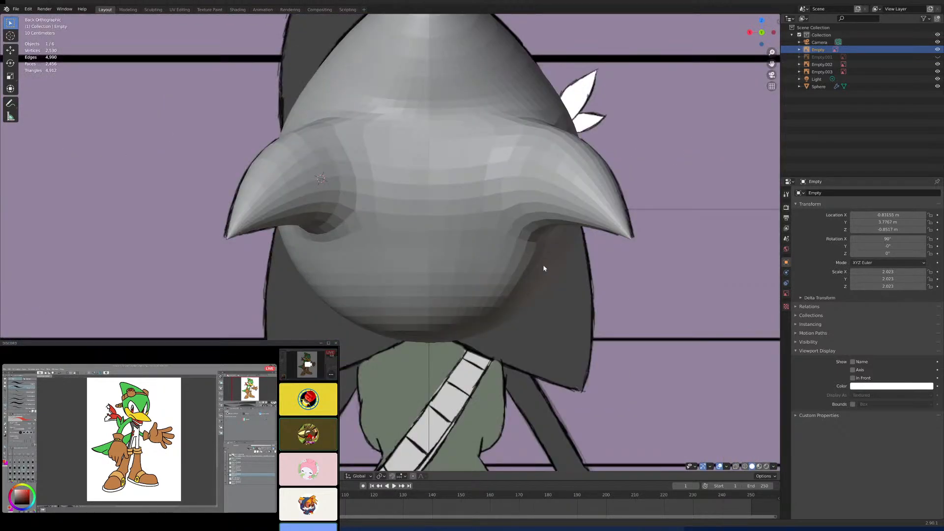
click(736, 466)
scroll(597, 323, down, 6)
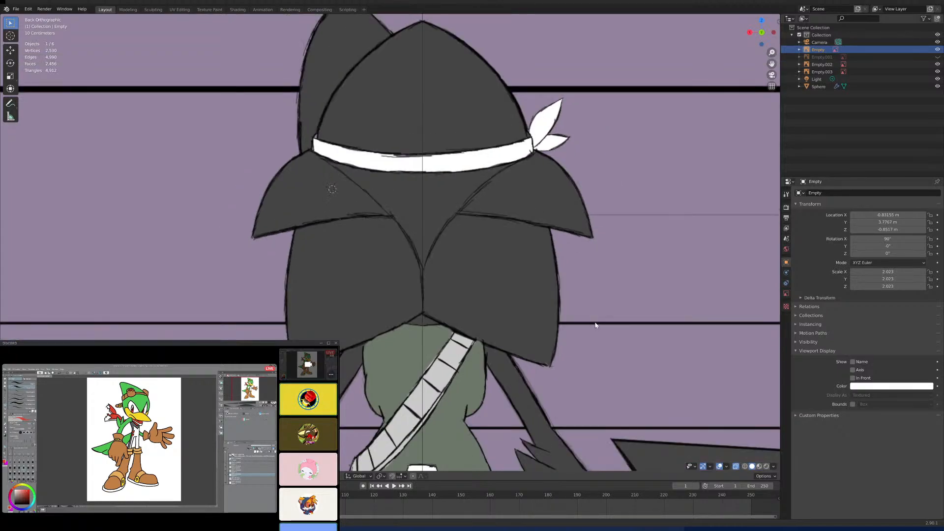
- Select the head mesh, compare its wireframe with the back-view reference in Edit Mode, select all its vertices, and leave Edit Mode
middle_drag(597, 323, 539, 345)
scroll(539, 311, down, 5)
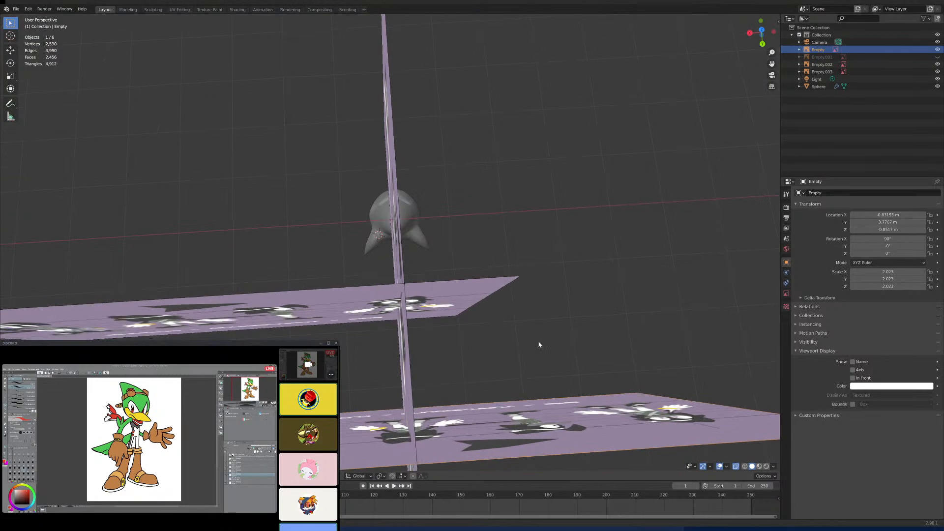
click(422, 234)
scroll(428, 216, up, 8)
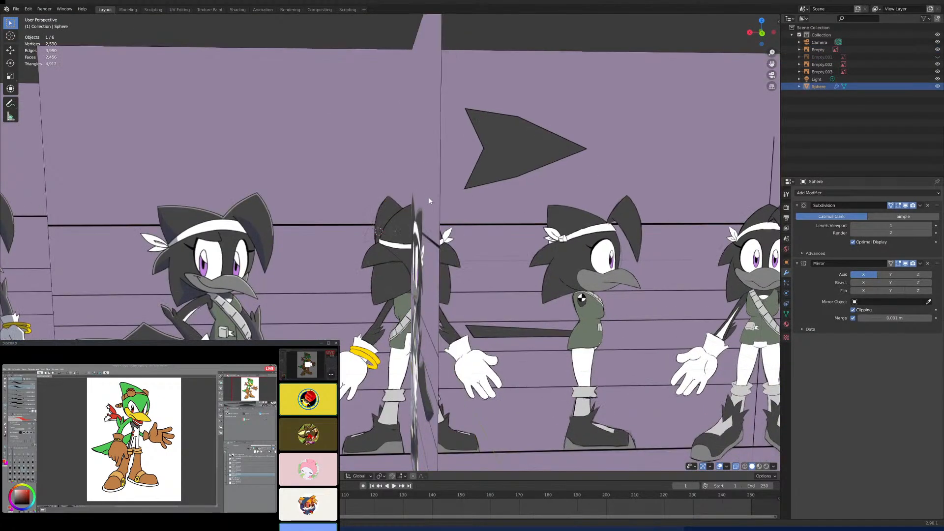
key(KP_1)
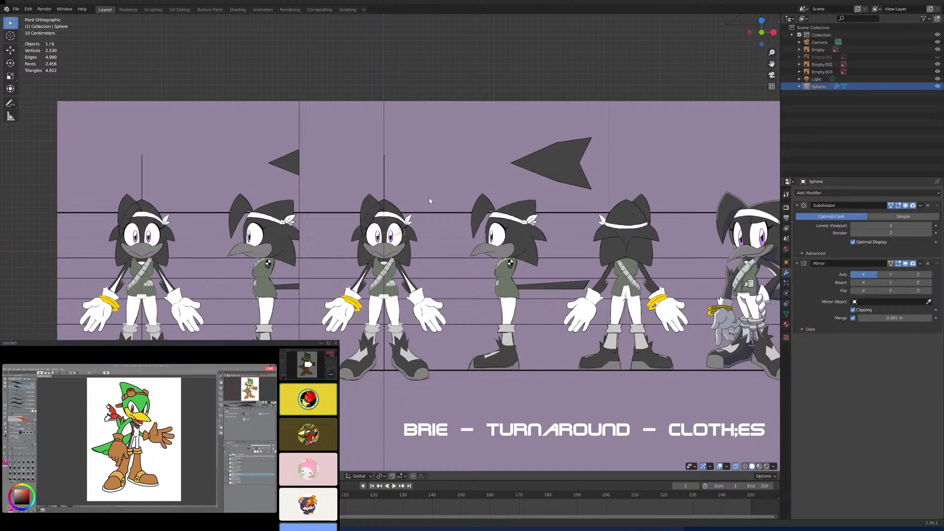
key(ctrl+KP_1)
key(Tab)
scroll(440, 216, up, 5)
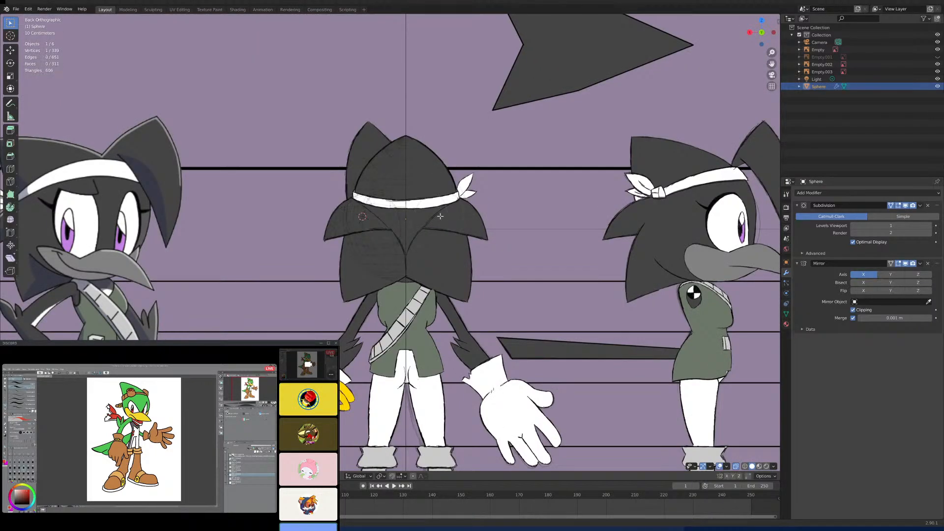
scroll(440, 216, up, 6)
scroll(446, 233, down, 6)
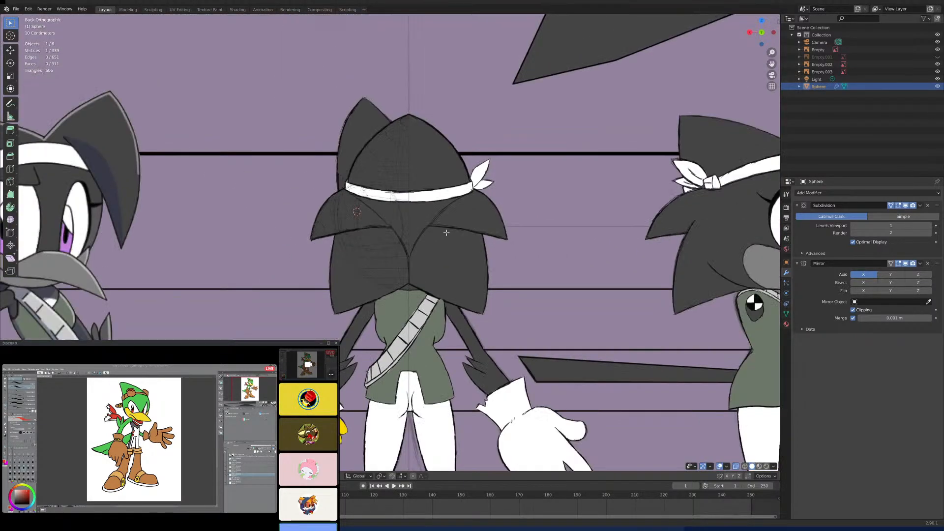
key(a)
key(Tab)
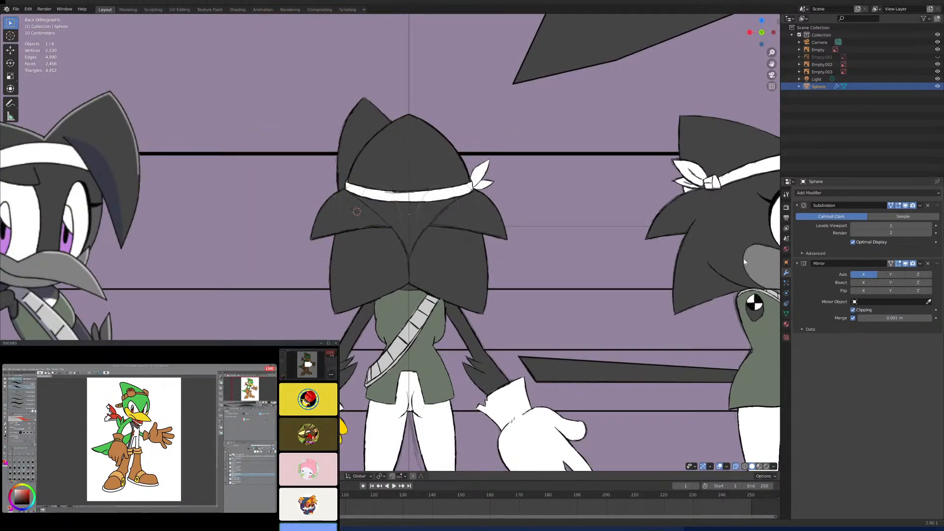
- Check the head's object display settings, inspect reference planes Empty.002 and Empty.003 by selecting them in turn, and turn X-ray off
click(786, 263)
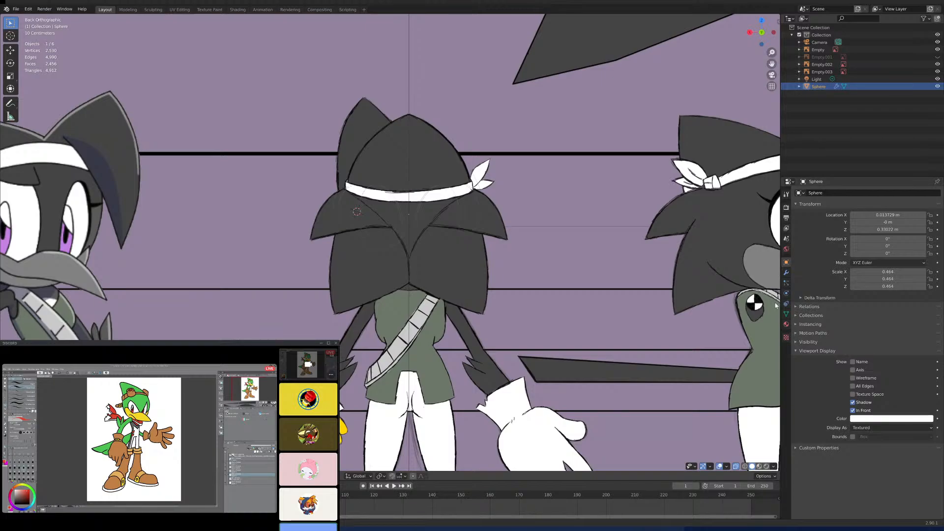
scroll(568, 284, down, 5)
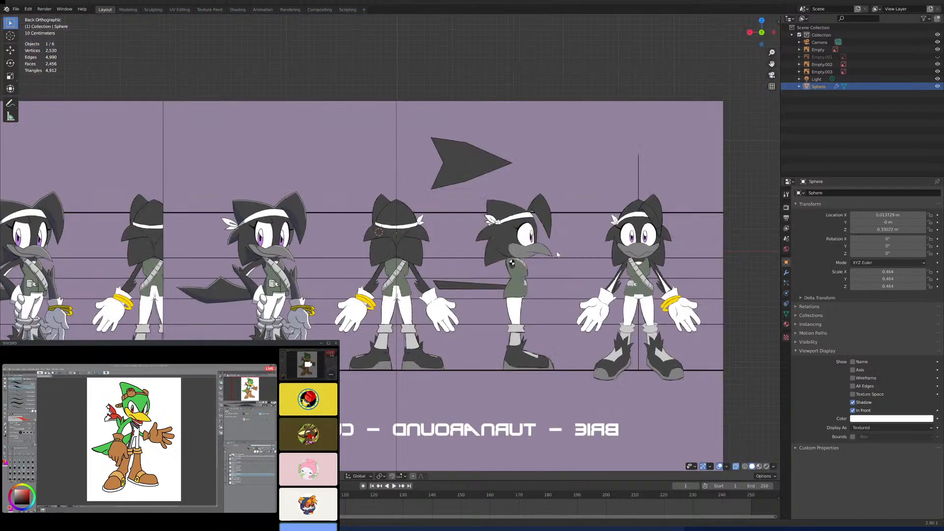
middle_drag(568, 284, 638, 297)
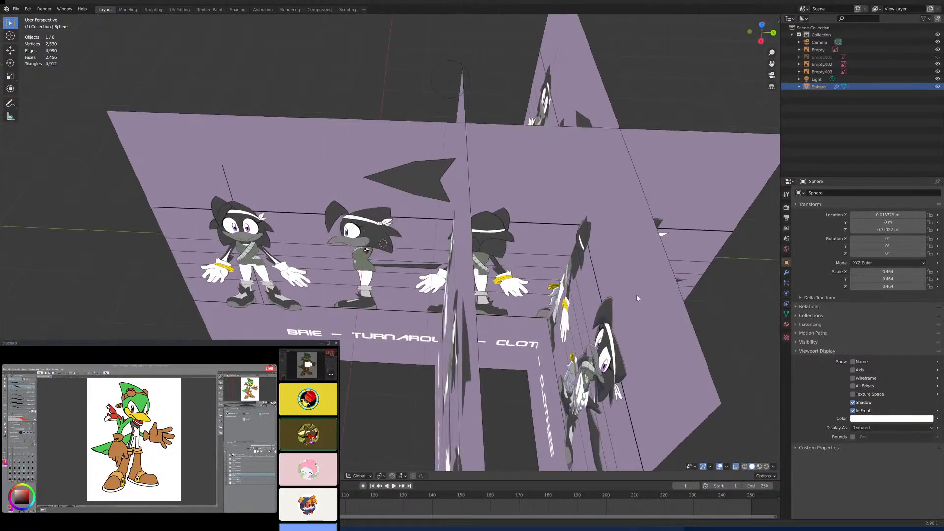
scroll(400, 274, up, 5)
middle_drag(396, 274, 429, 242)
click(429, 242)
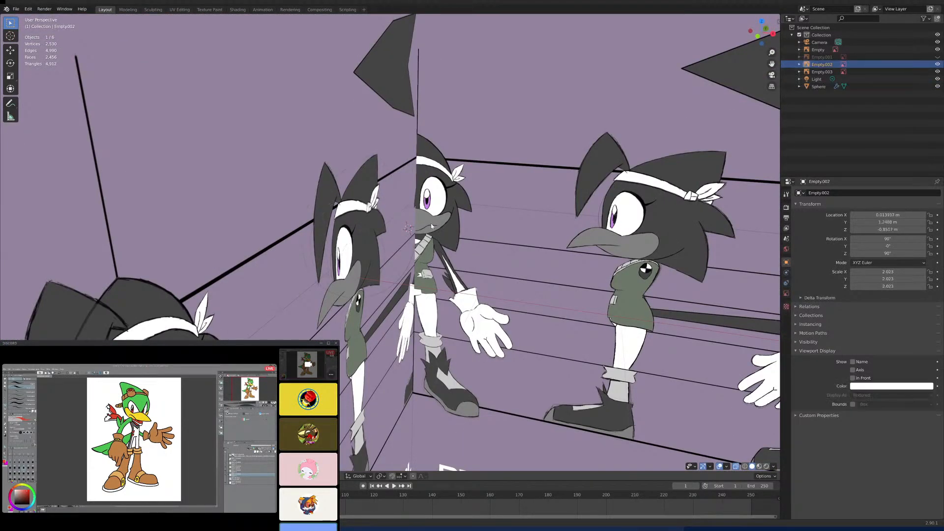
click(431, 234)
click(736, 467)
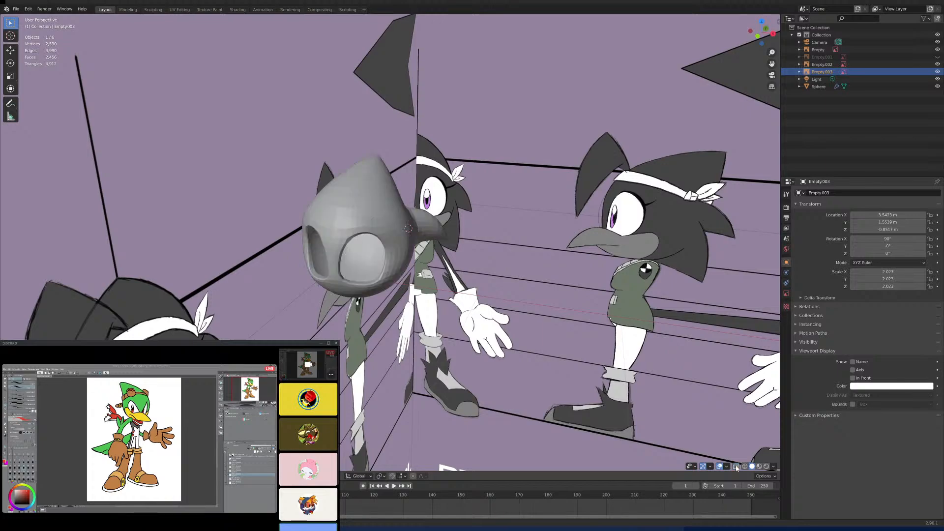
- Return to the back view, select the head mesh, and enter Edit Mode
middle_drag(560, 321, 429, 299)
scroll(430, 300, down, 4)
middle_drag(484, 314, 434, 311)
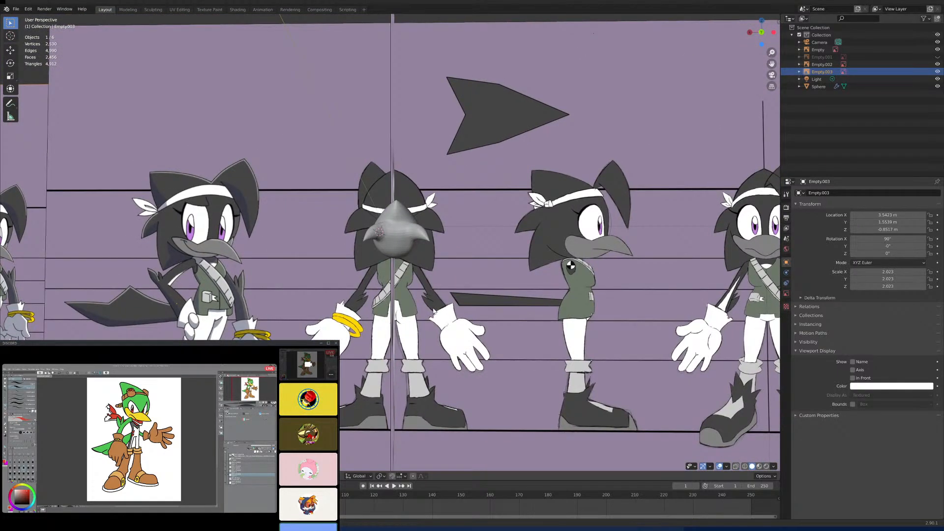
key(ctrl+KP_1)
scroll(448, 281, up, 10)
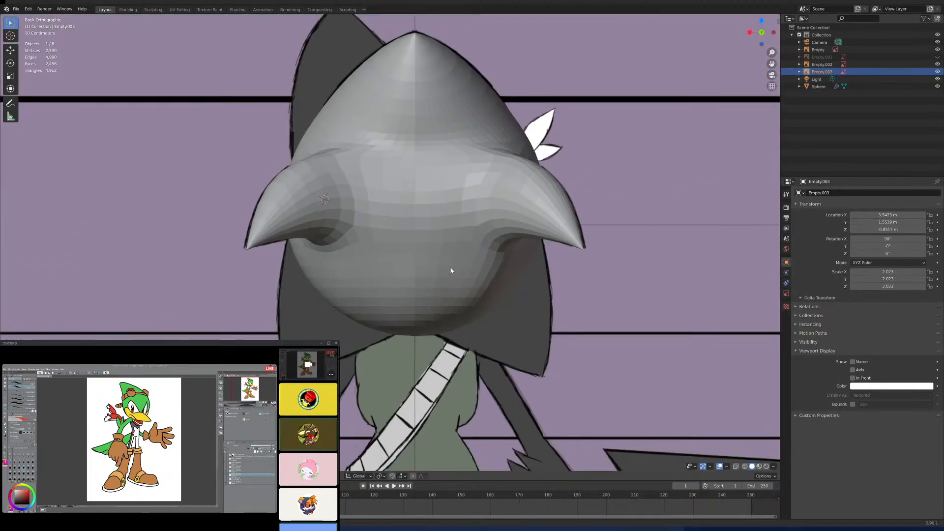
click(448, 268)
key(Tab)
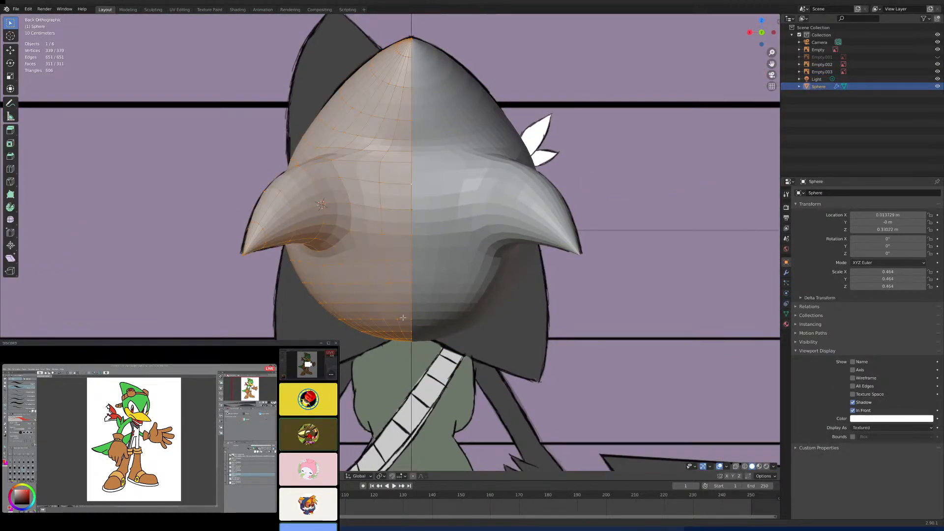
- Compare the head's wireframe with the reference's lower back spikes using X-ray, select a single lower head vertex, and turn X-ray off
click(736, 467)
key(Tab)
key(Tab)
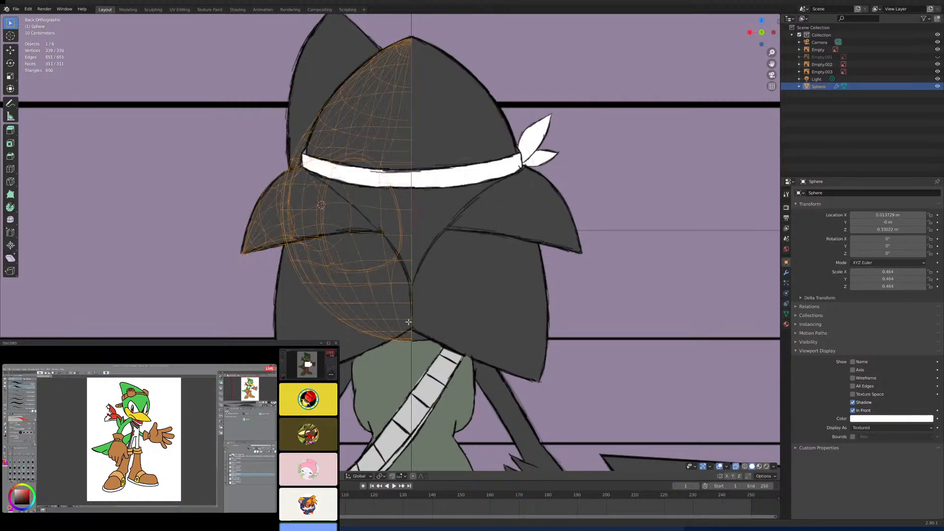
key(Tab)
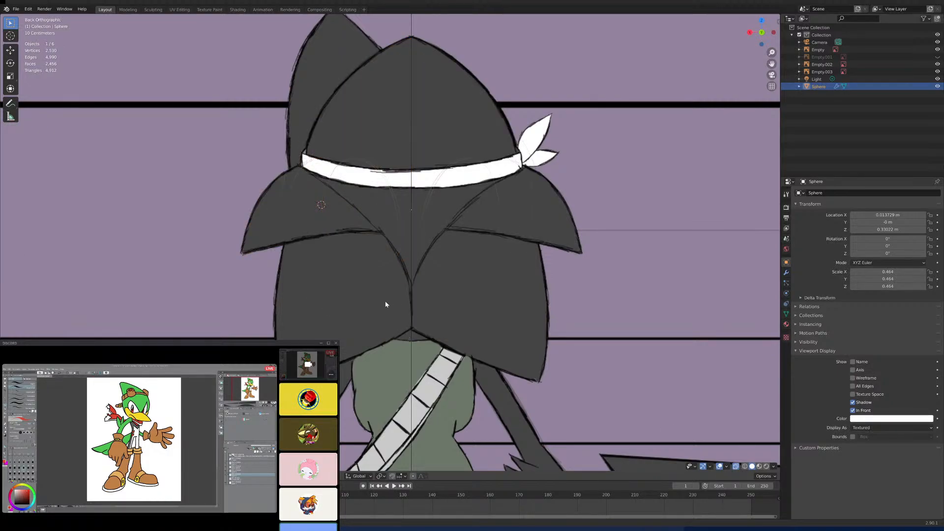
key(Tab)
click(373, 287)
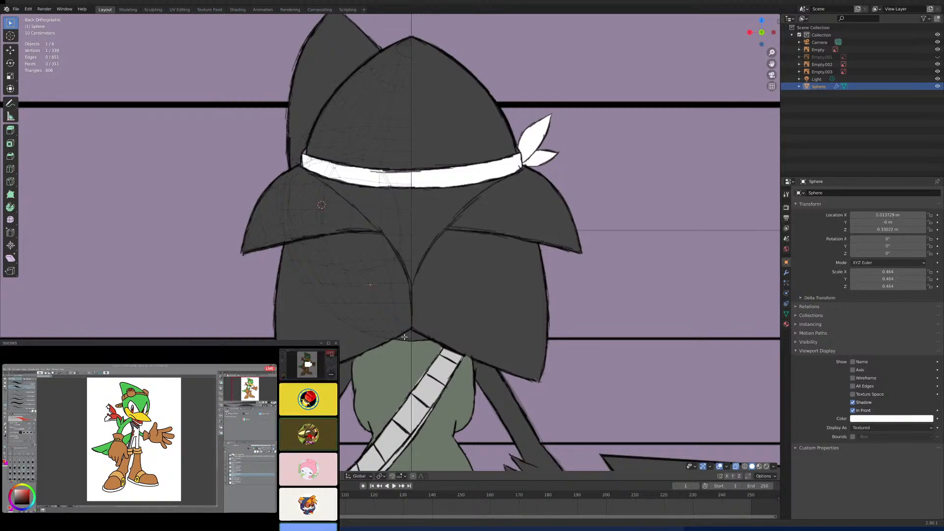
scroll(403, 335, down, 1)
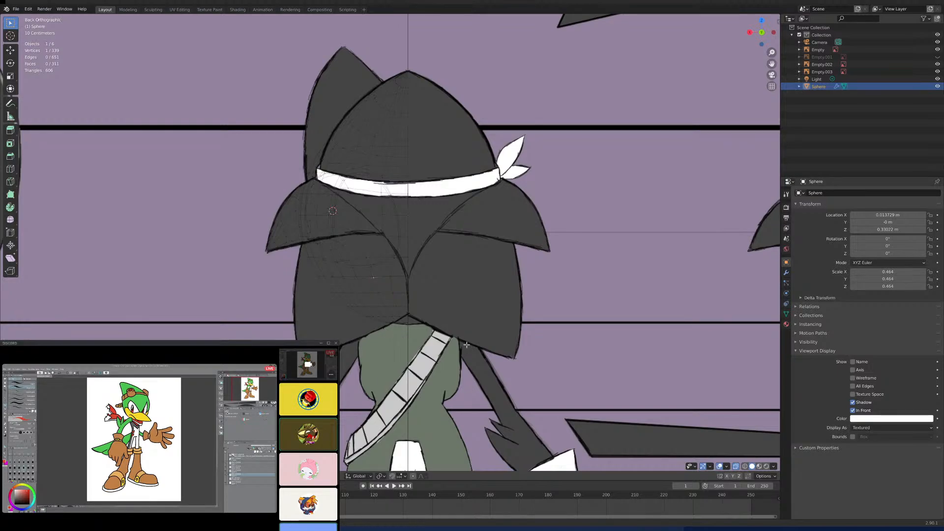
click(735, 466)
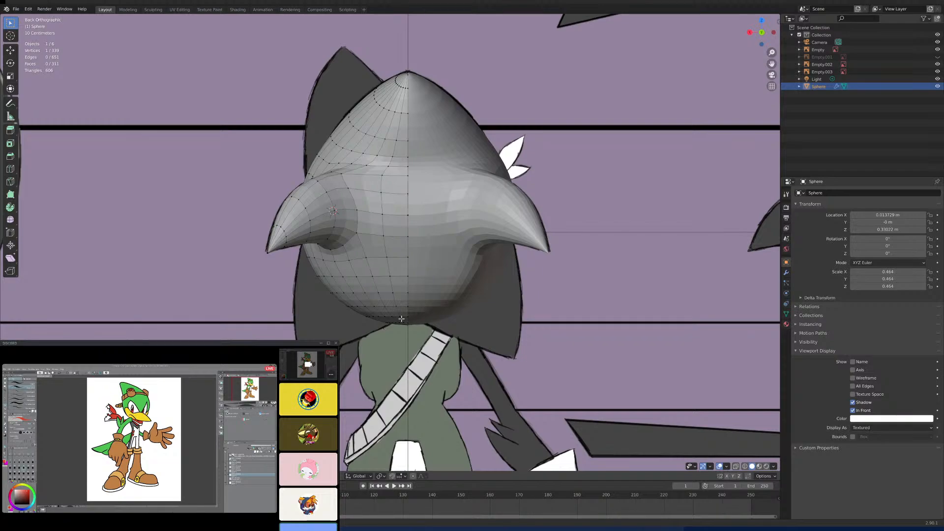
- Examine the lower back of the head mesh against the reference's lower spikes and the neighbouring side and three-quarter figures
scroll(401, 318, down, 4)
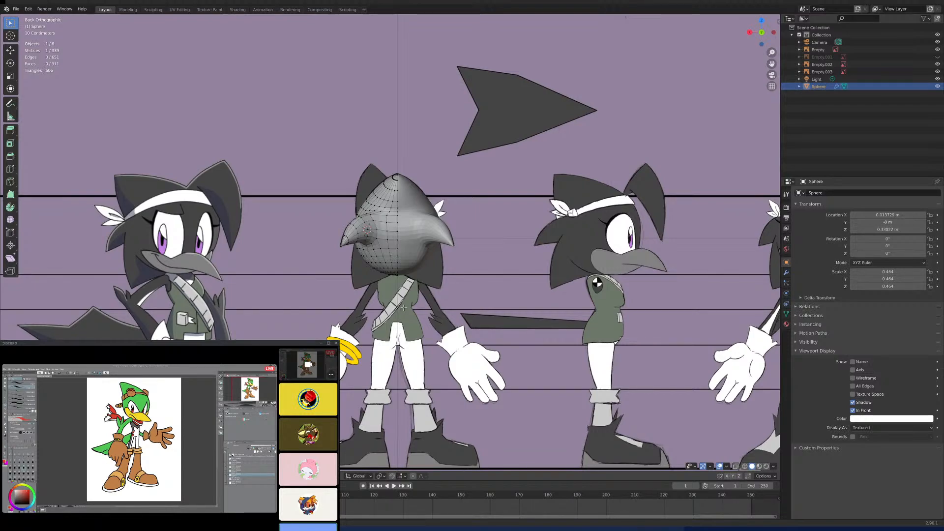
scroll(390, 269, up, 5)
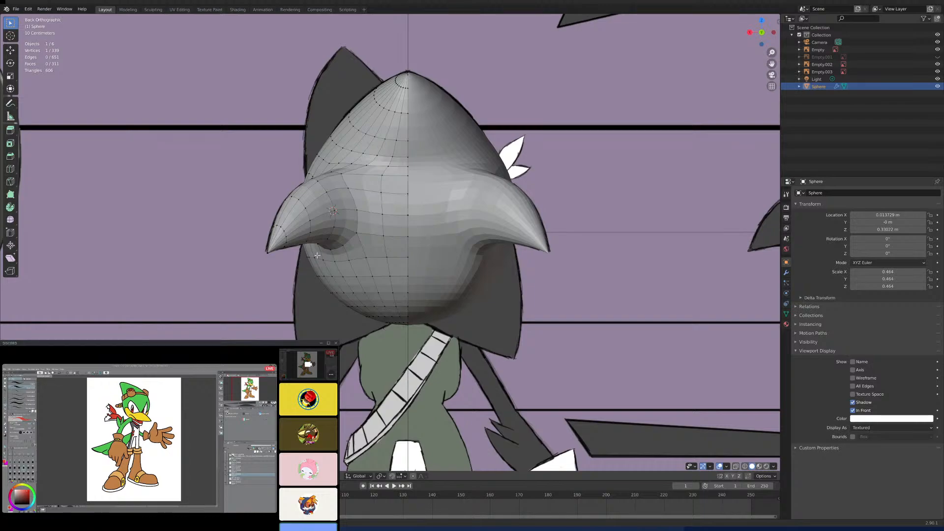
scroll(332, 261, down, 4)
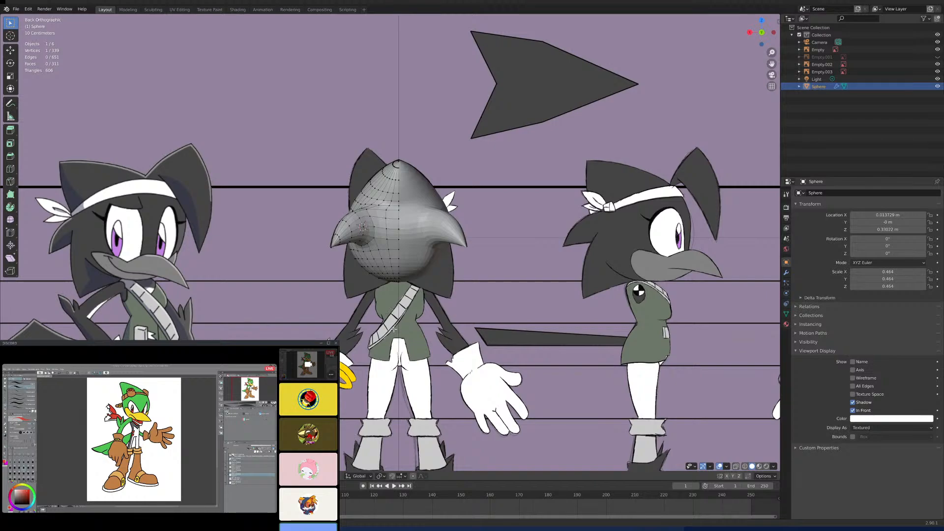
scroll(386, 271, up, 6)
scroll(378, 285, down, 6)
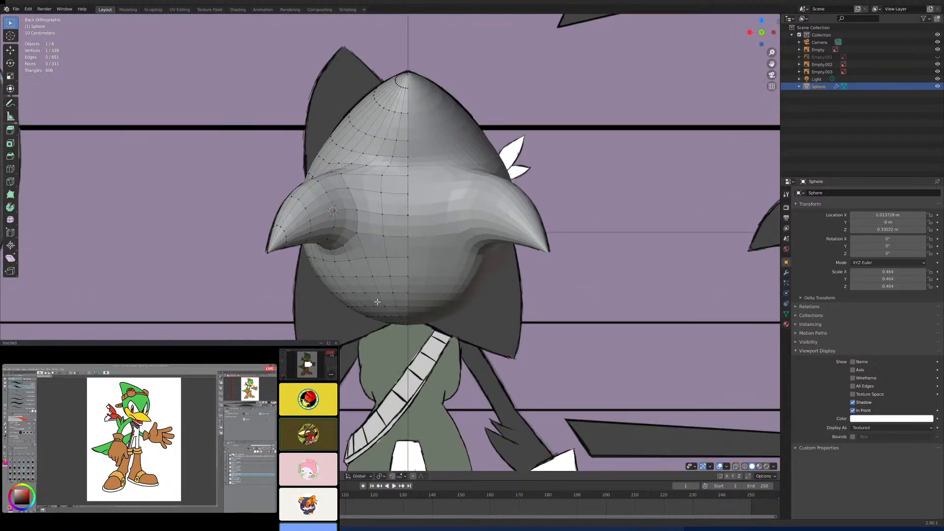
scroll(373, 301, up, 1)
shift+middle_drag(373, 301, 498, 303)
scroll(443, 308, up, 2)
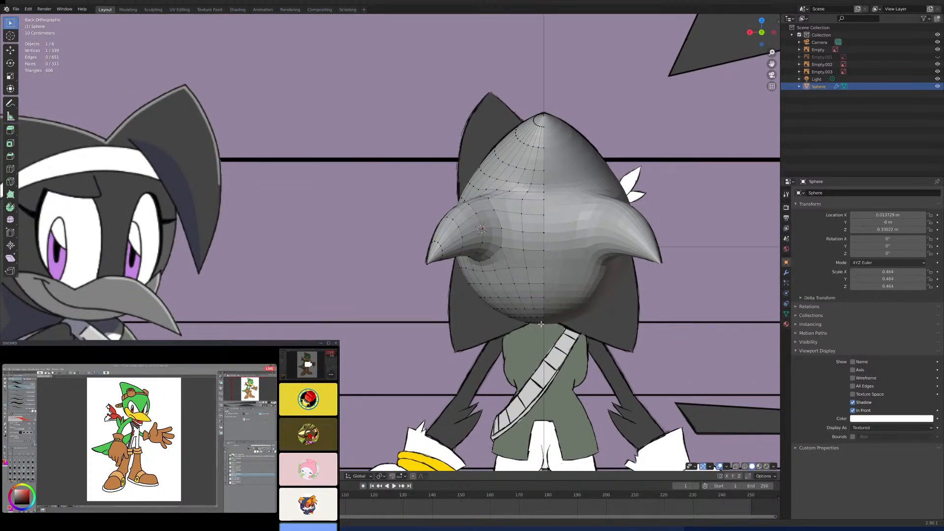
scroll(542, 325, up, 5)
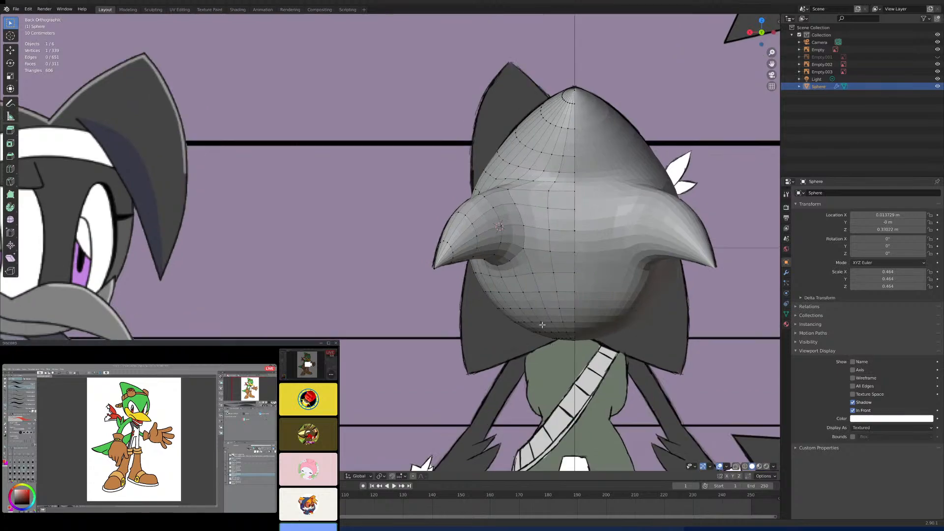
scroll(541, 325, down, 5)
shift+middle_drag(551, 326, 509, 311)
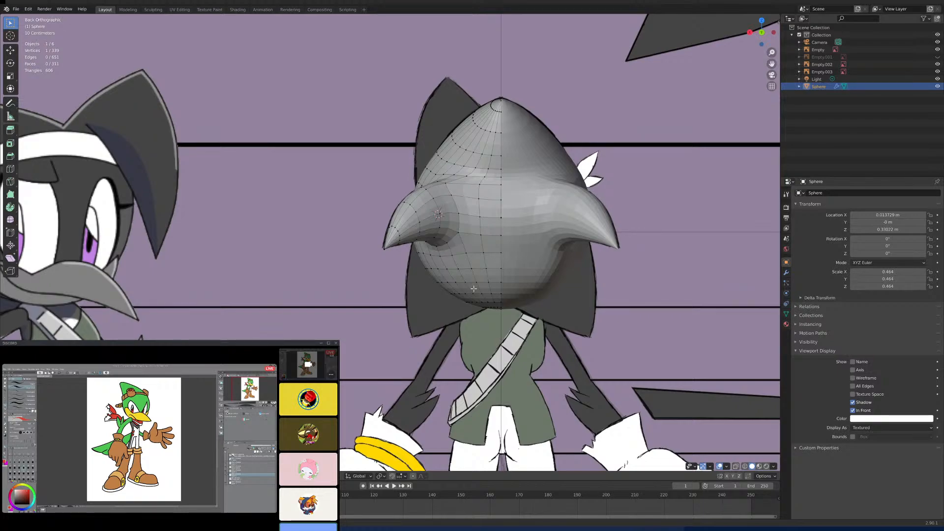
- Cut new edges with the Knife beneath the side spike to start the lower back spike's base outline on the head mesh
scroll(483, 285, up, 5)
shift+middle_drag(520, 302, 450, 245)
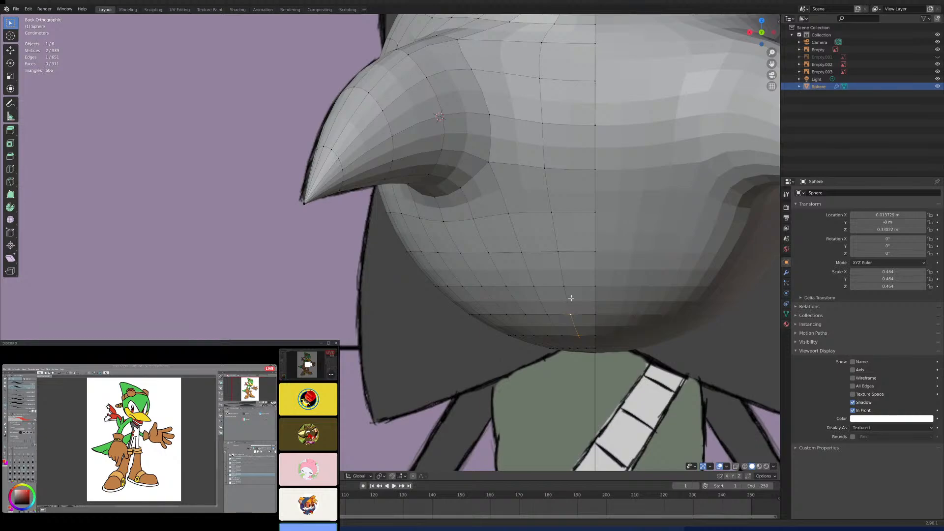
scroll(571, 298, down, 2)
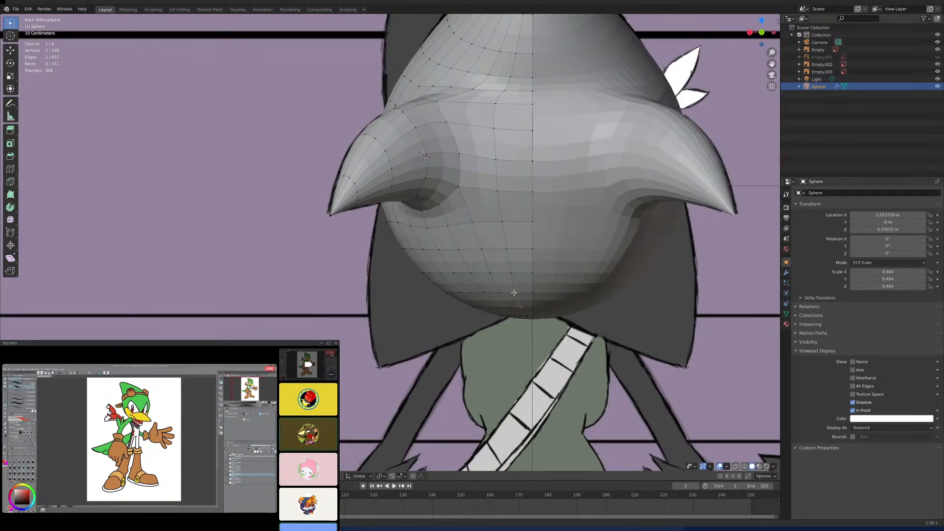
key(k)
click(473, 222)
middle_drag(422, 208, 475, 225)
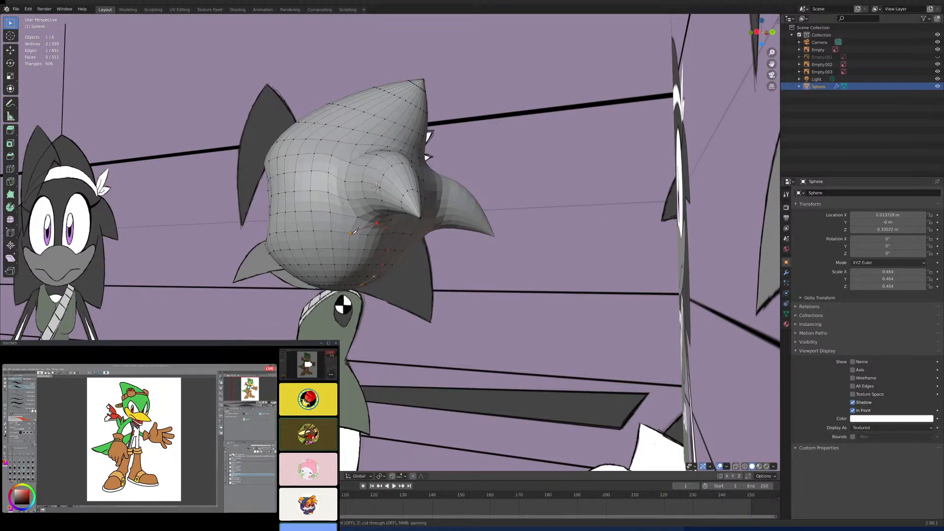
click(351, 234)
click(332, 231)
key(Return)
- Compare the cut outline with the reference's lower back spike in the right and front views, using X-ray
middle_drag(298, 251, 333, 252)
scroll(308, 249, up, 4)
scroll(332, 252, down, 2)
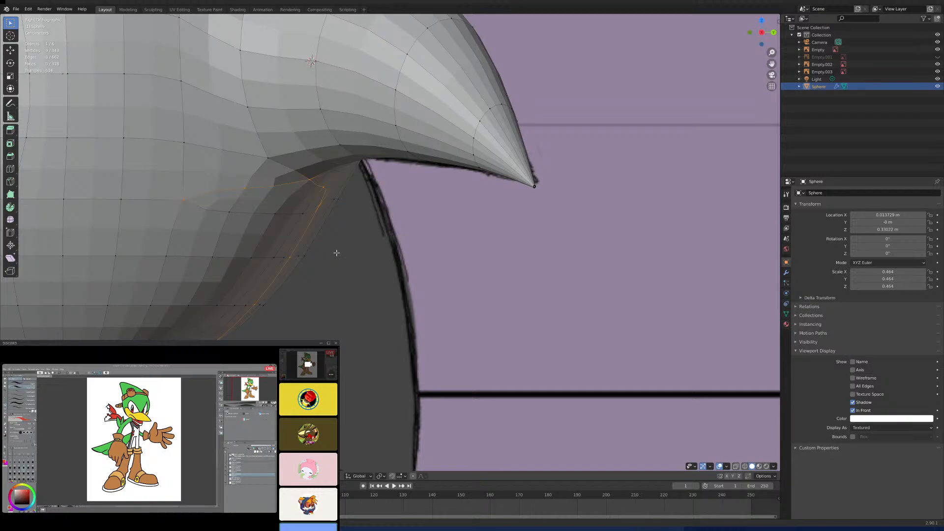
key(KP_3)
scroll(611, 280, down, 4)
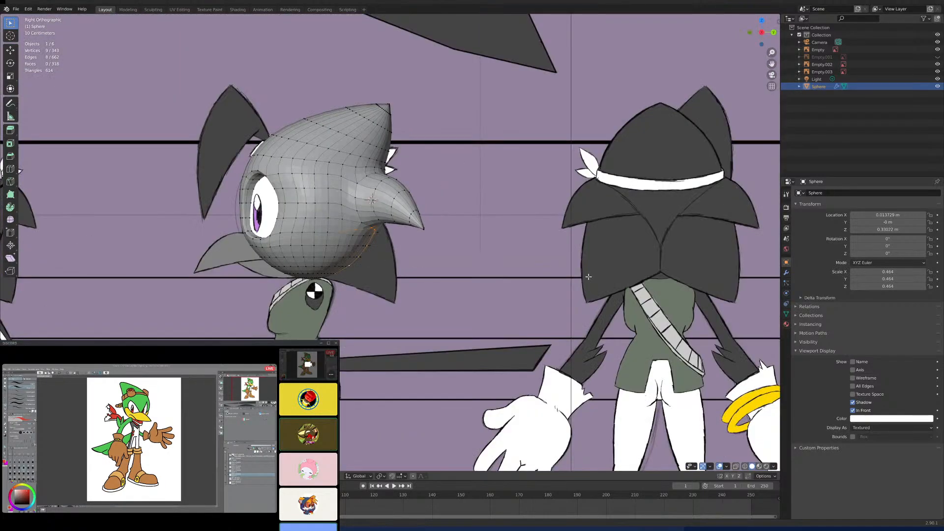
scroll(576, 276, up, 4)
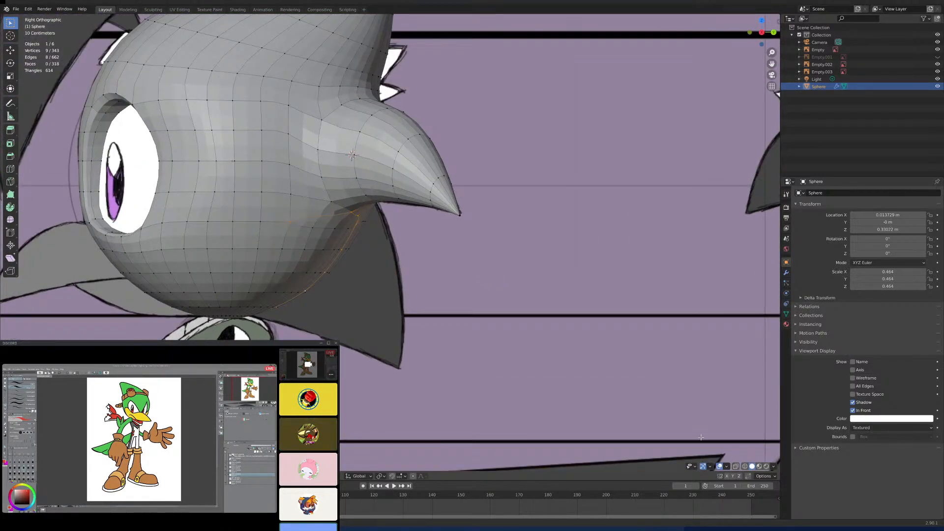
key(Tab)
key(Tab)
click(736, 466)
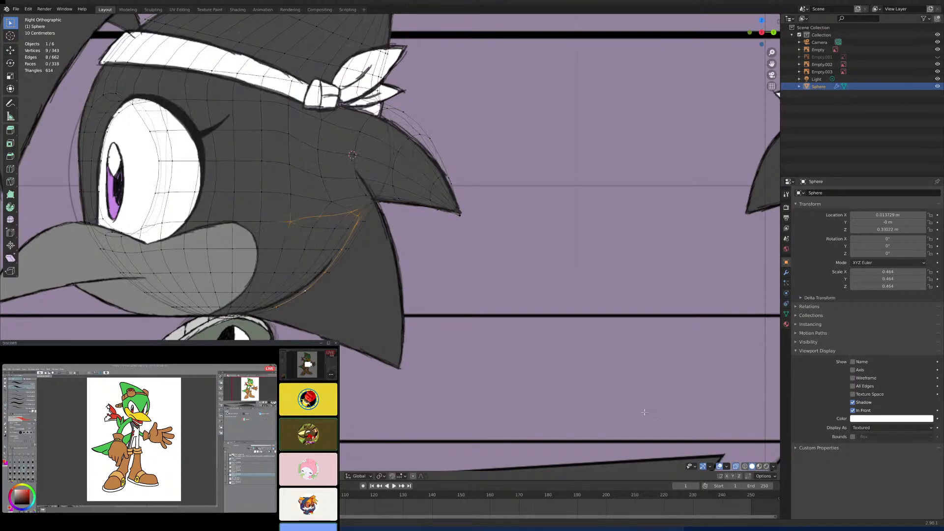
scroll(406, 289, up, 1)
scroll(451, 290, up, 2)
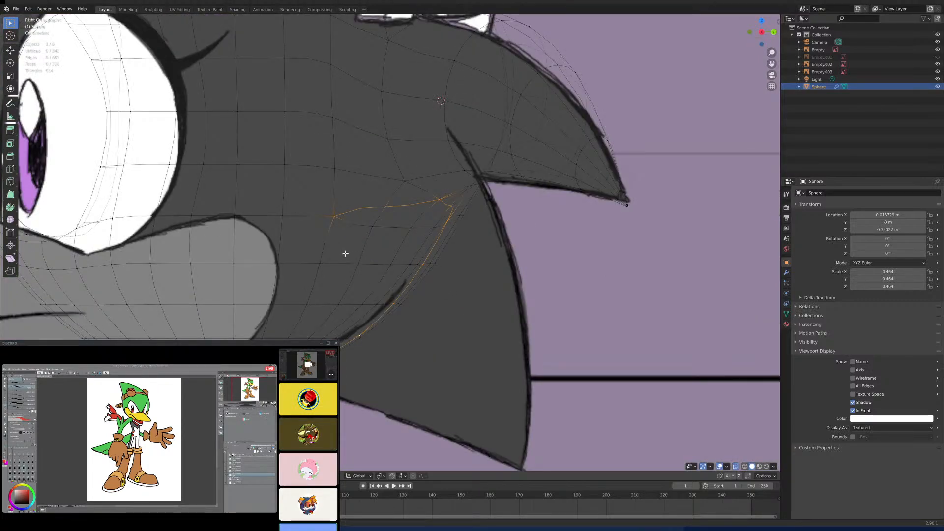
scroll(406, 276, down, 5)
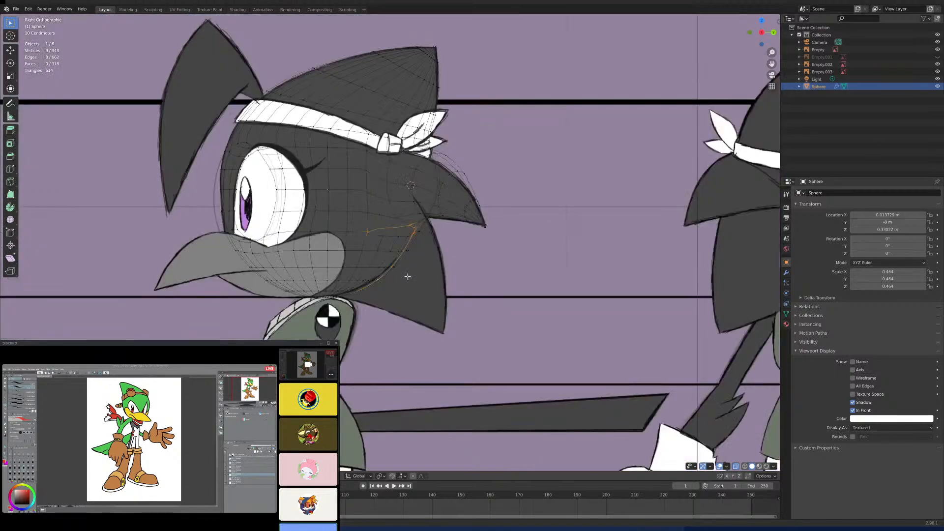
key(KP_1)
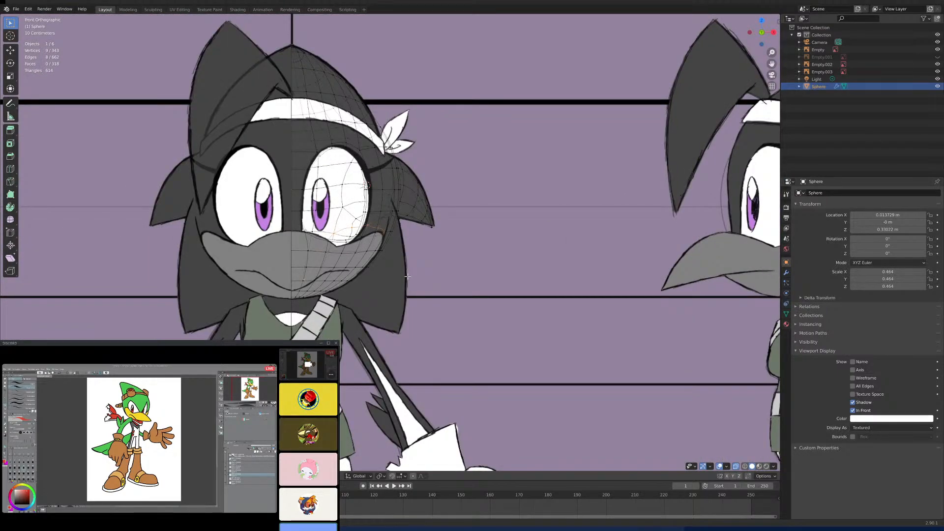
scroll(404, 269, up, 6)
scroll(402, 260, up, 2)
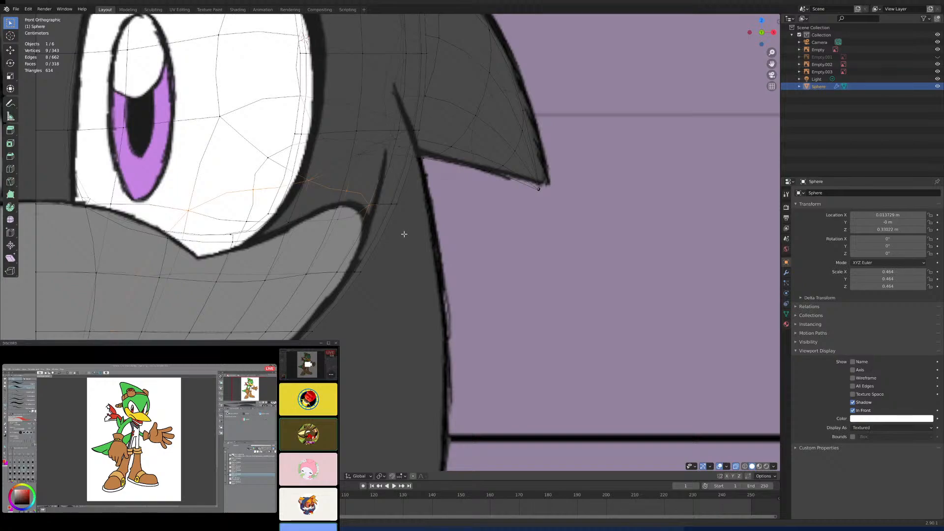
key(KP_3)
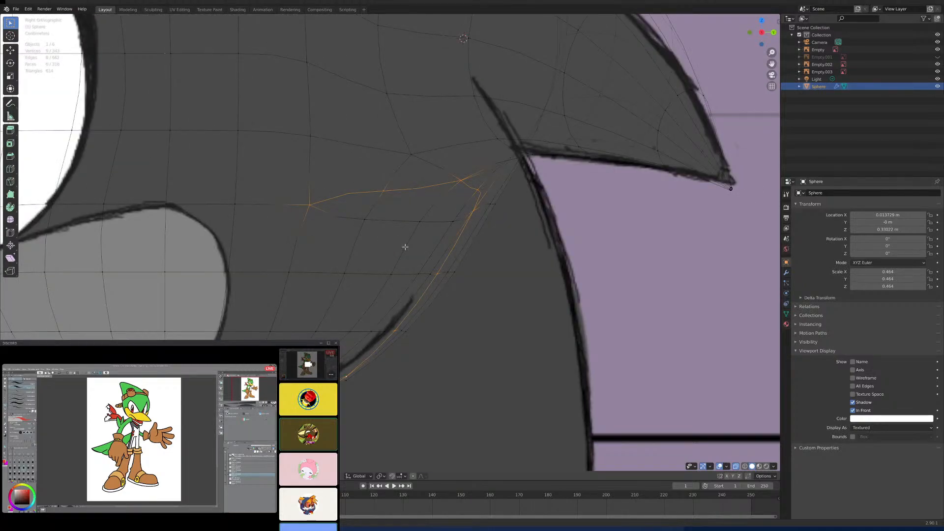
- Select the vertices along the lower spike's base outline through the X-ray view, and turn X-ray off
click(384, 190)
click(309, 205)
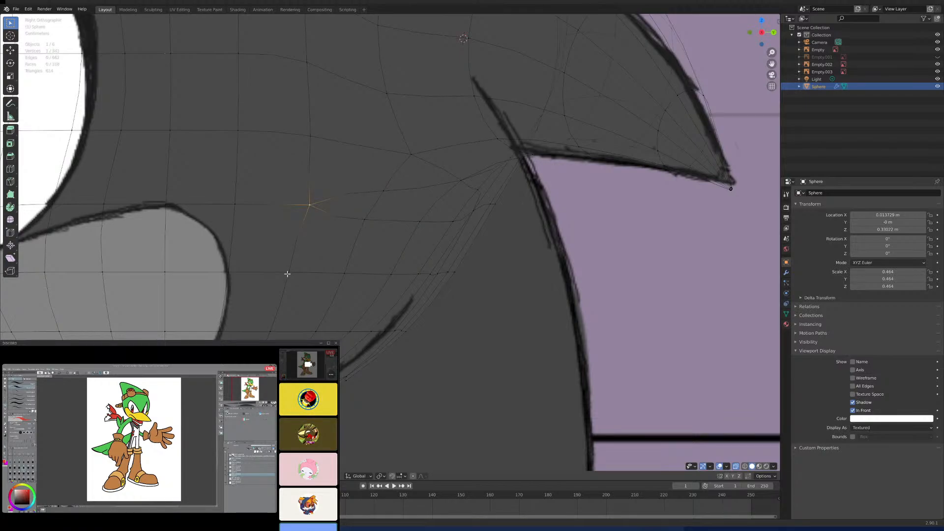
scroll(287, 273, down, 2)
middle_drag(302, 276, 430, 267)
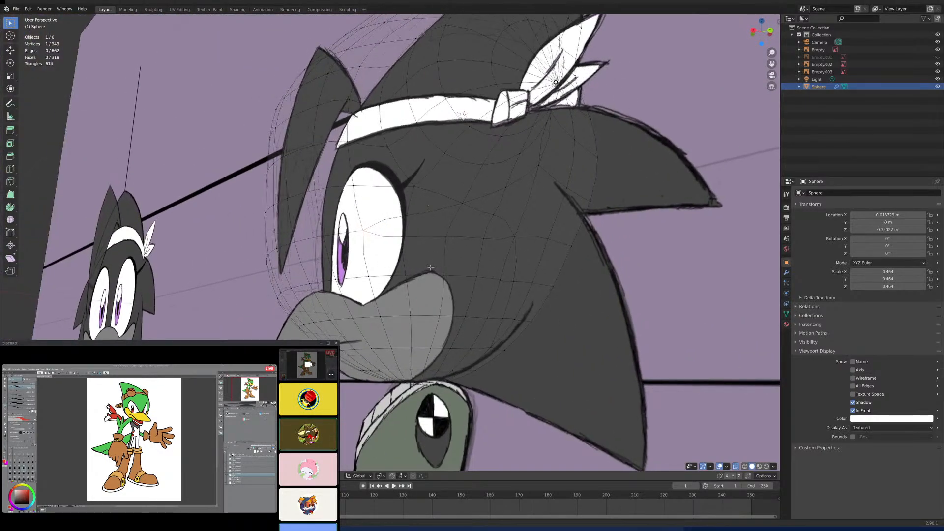
alt+shift+click(516, 269)
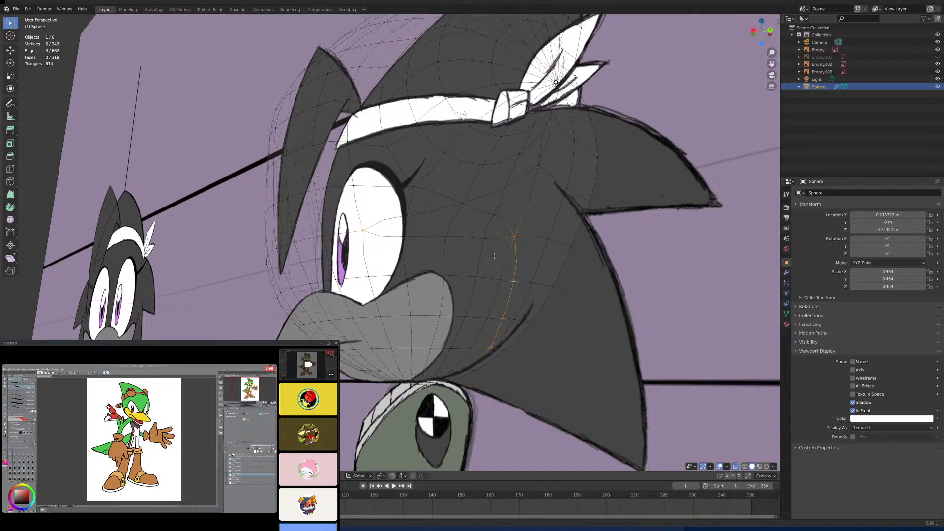
alt+shift+click(482, 213)
shift+click(394, 219)
middle_drag(376, 228, 430, 252)
mouse_move(301, 282)
shift+middle_down()
mouse_move(378, 246)
mouse_move(333, 237)
shift+middle_up()
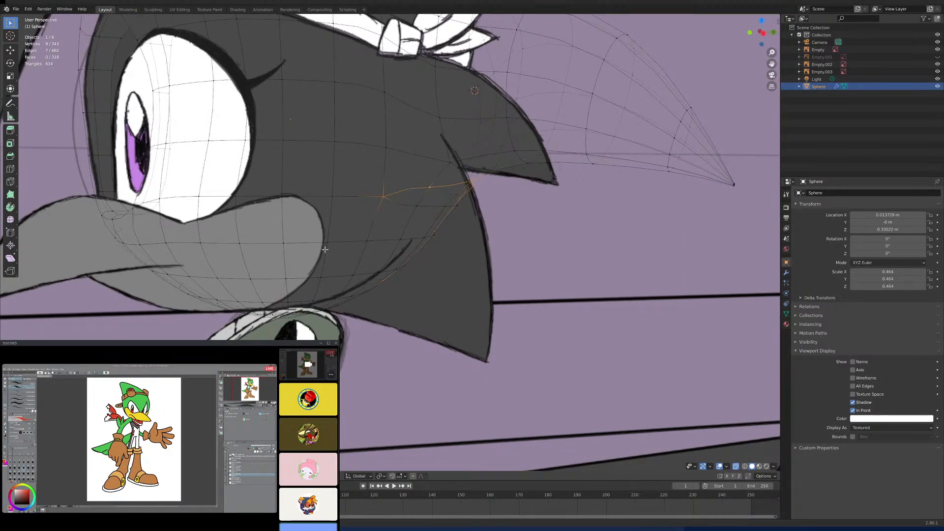
click(736, 466)
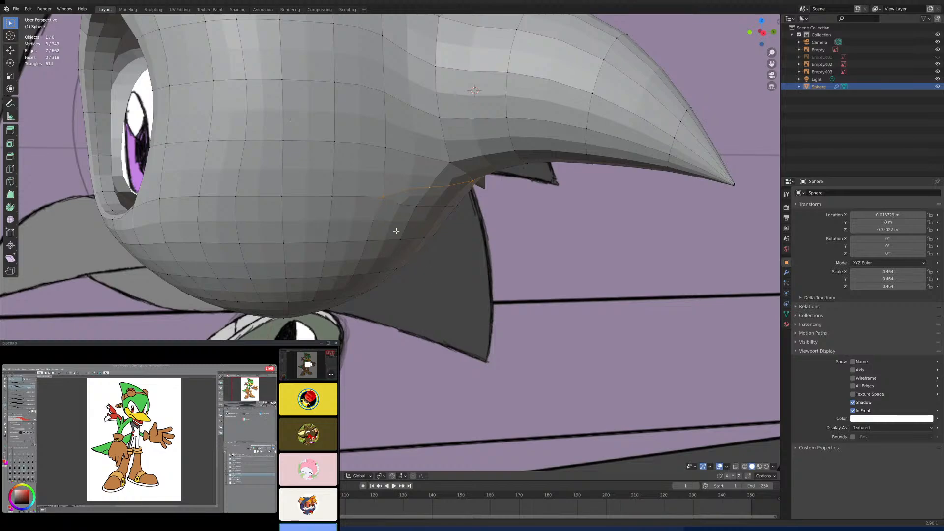
- Extend the spike's base outline with a Knife cut running down the side of the head in the right view
key(KP_3)
scroll(372, 201, up, 4)
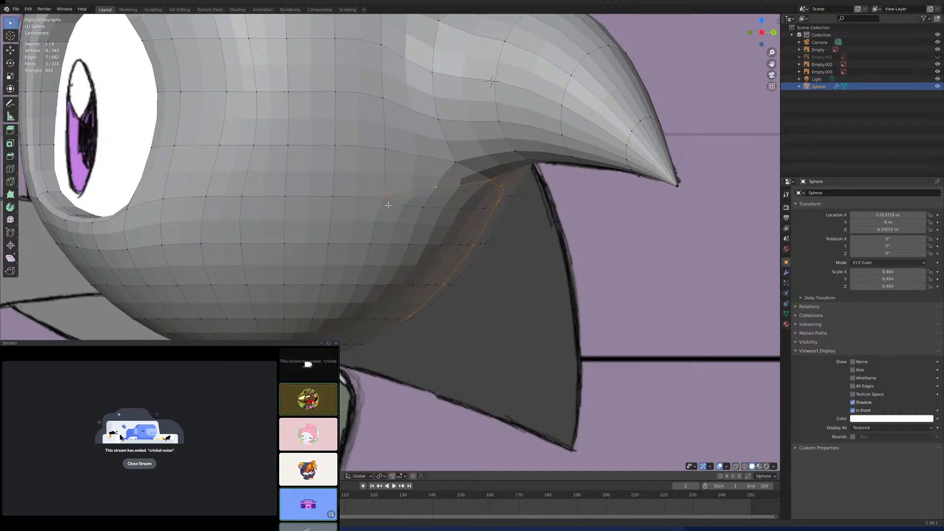
key(k)
click(384, 197)
click(328, 244)
click(301, 284)
click(293, 318)
key(Return)
- Select the rest of the outline under the head and close the loop with a Knife cut joining its open ends
middle_drag(436, 187, 369, 324)
scroll(393, 334, up, 5)
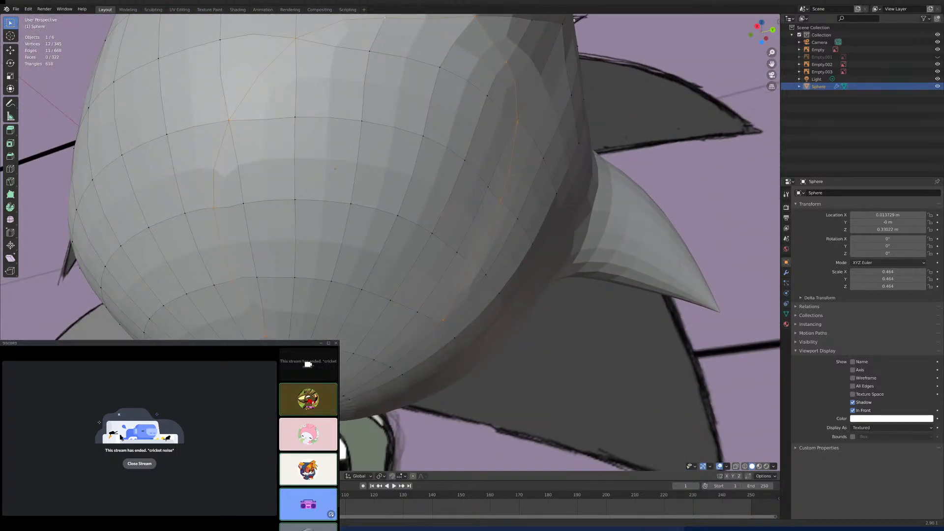
shift+click(289, 339)
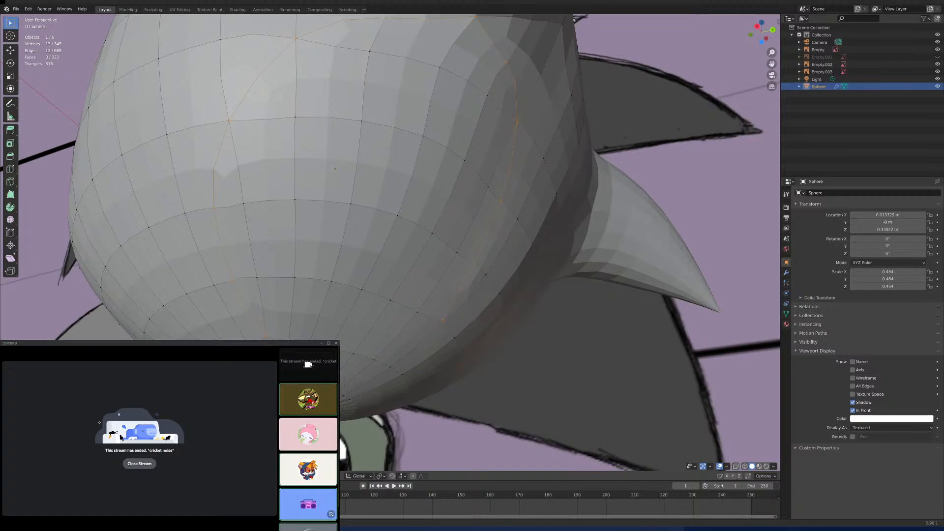
shift+click(353, 354)
middle_drag(377, 359, 398, 343)
key(k)
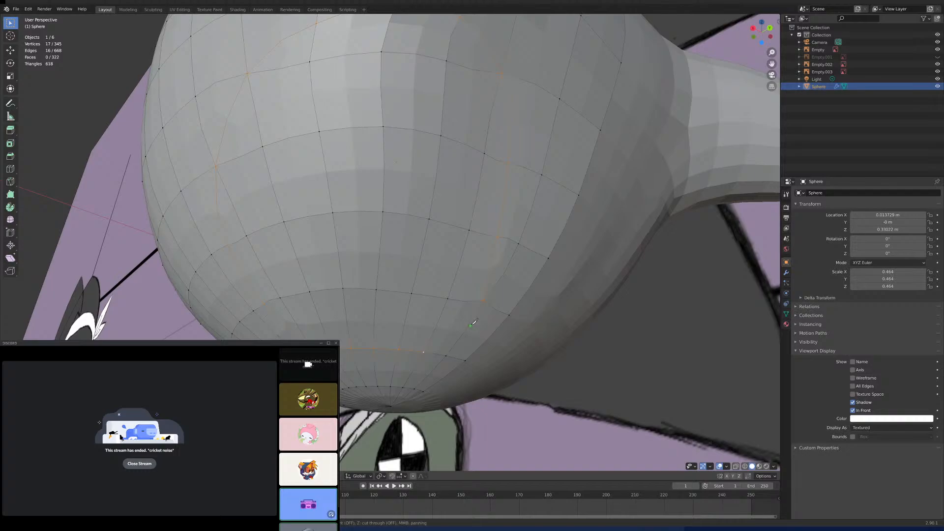
click(484, 299)
click(424, 349)
key(Return)
scroll(416, 290, down, 3)
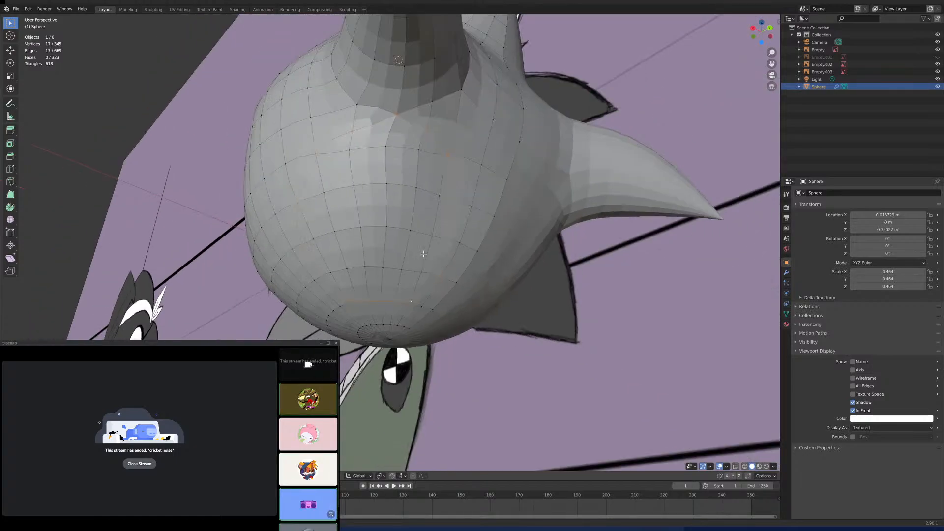
- Rip the enclosed patch loose along the selected loop, select it as linked geometry, and delete its vertices
middle_drag(421, 255, 395, 272)
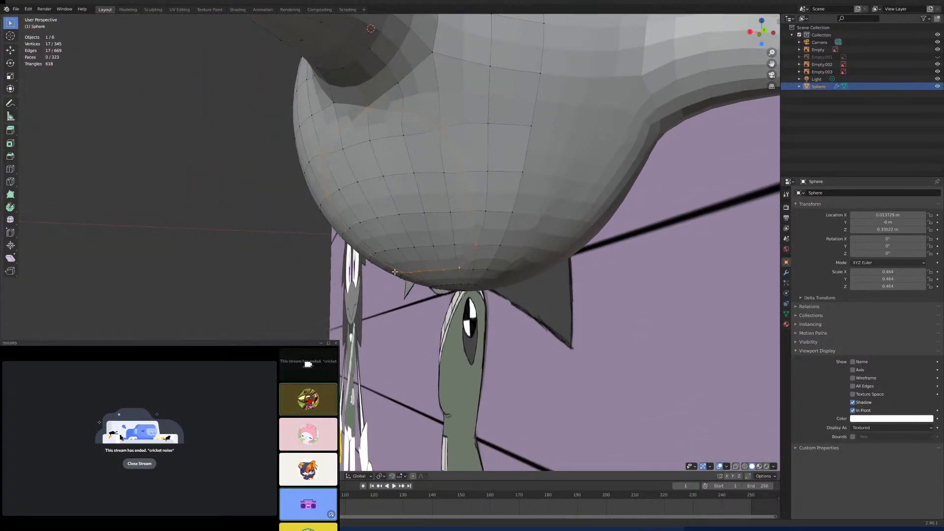
key(e)
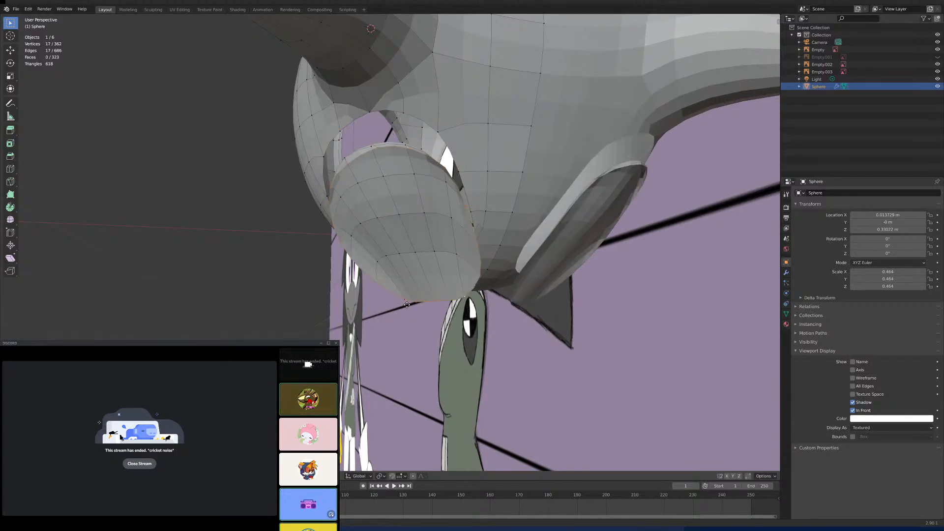
right_click(391, 268)
key(l)
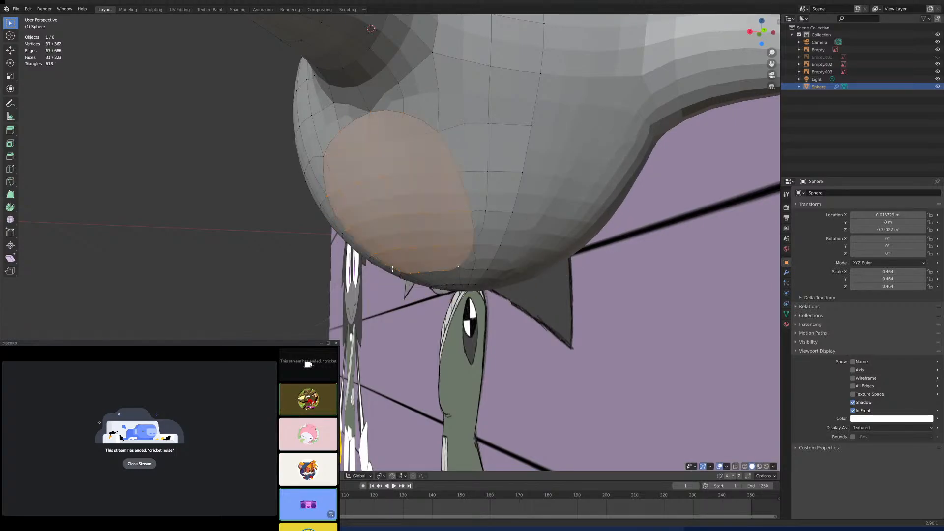
middle_drag(430, 249, 409, 242)
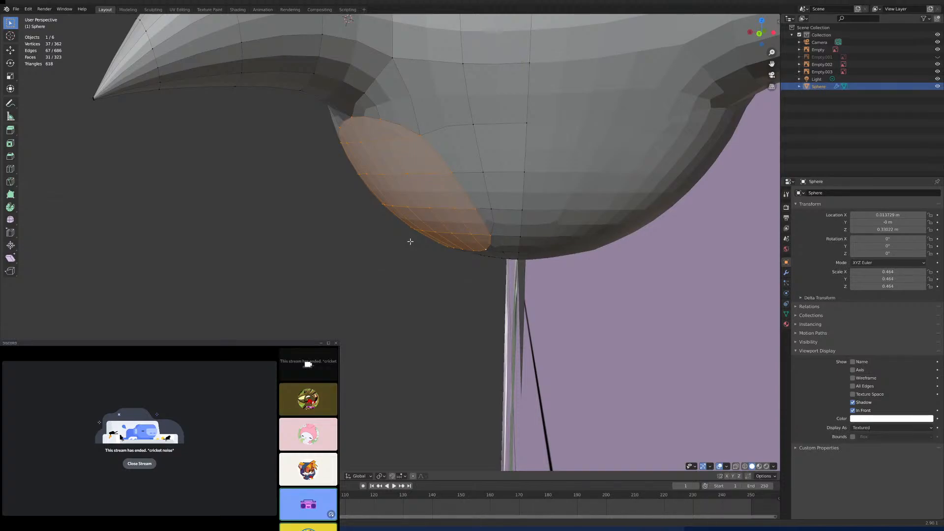
key(x)
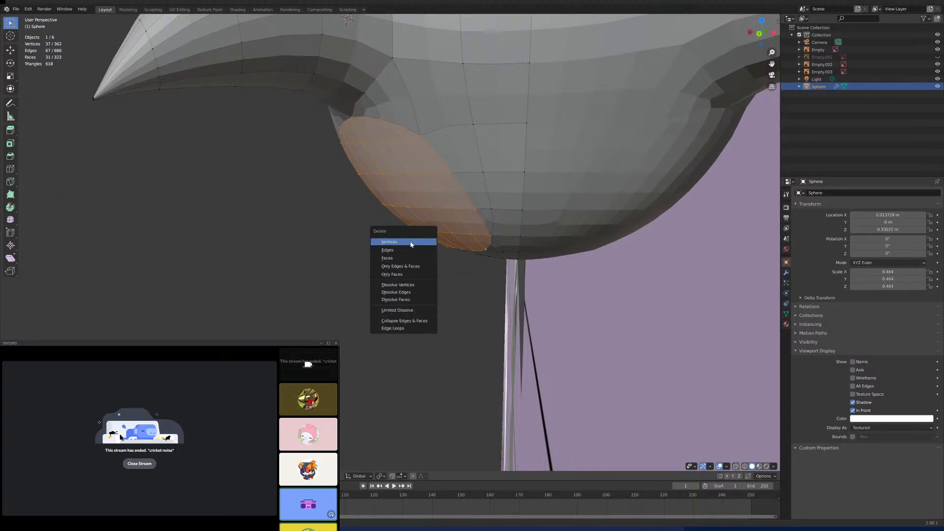
click(411, 243)
middle_drag(407, 238, 418, 143)
- Select the boundary loop of the hole in the lower back and add a 17-vertex mesh circle
key(KP_3)
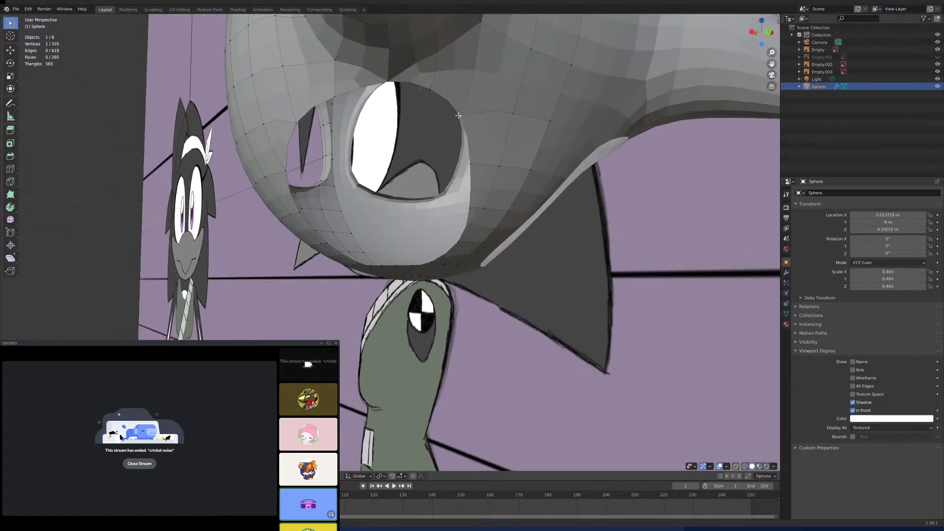
alt+click(461, 116)
middle_drag(460, 116, 441, 265)
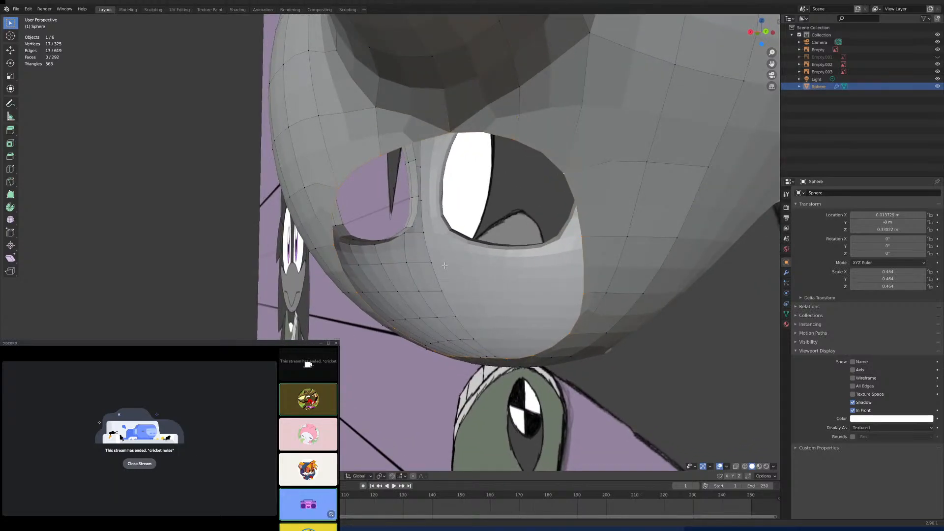
key(shift+a)
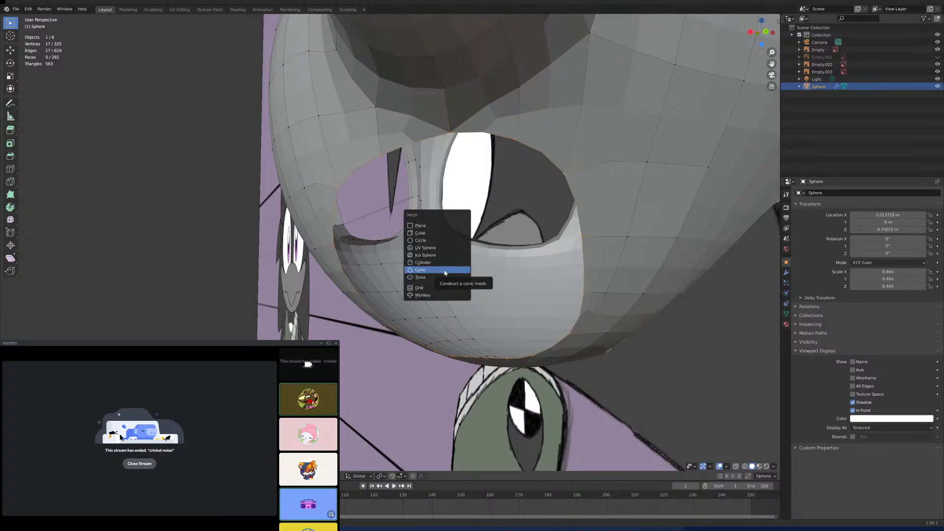
click(438, 241)
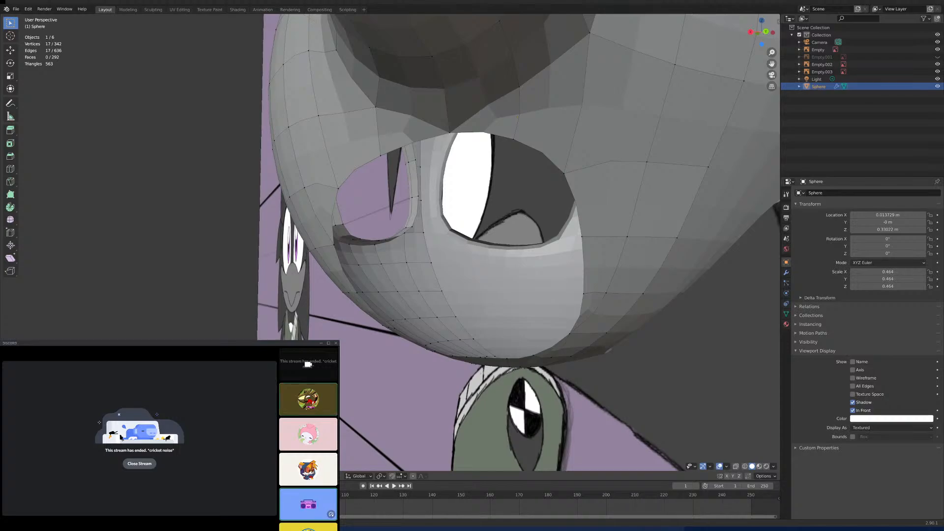
- Check the new circle's placement against the hole and delete the circle
middle_drag(414, 340, 428, 310)
scroll(426, 322, down, 4)
scroll(426, 324, up, 4)
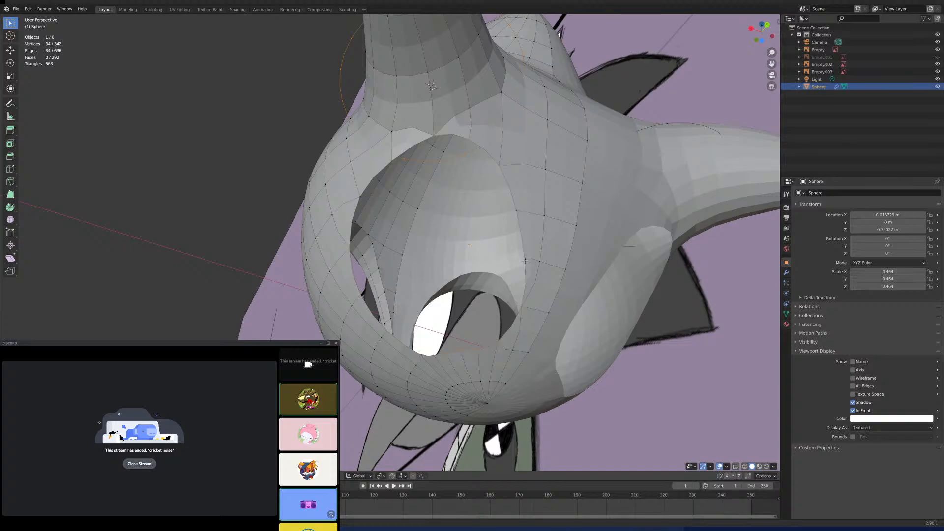
middle_drag(524, 262, 487, 260)
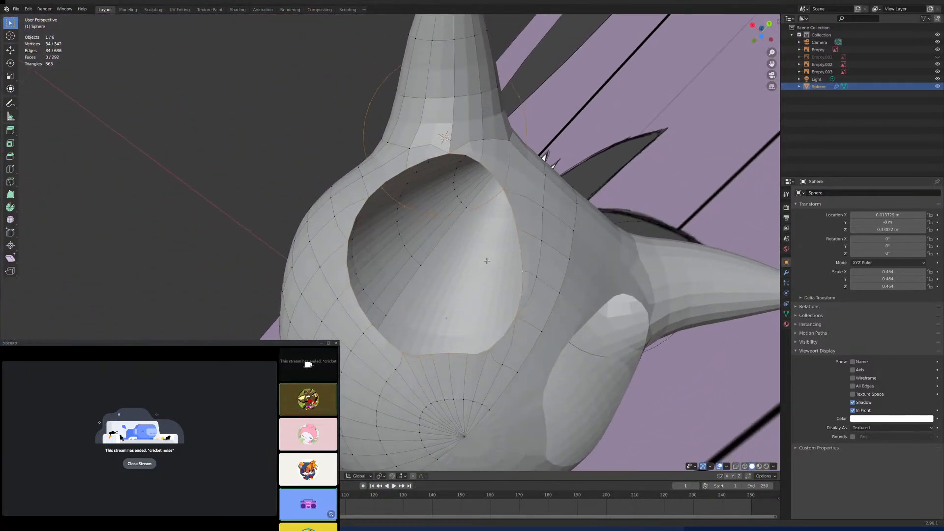
click(427, 217)
alt+click(430, 223)
key(x)
click(431, 225)
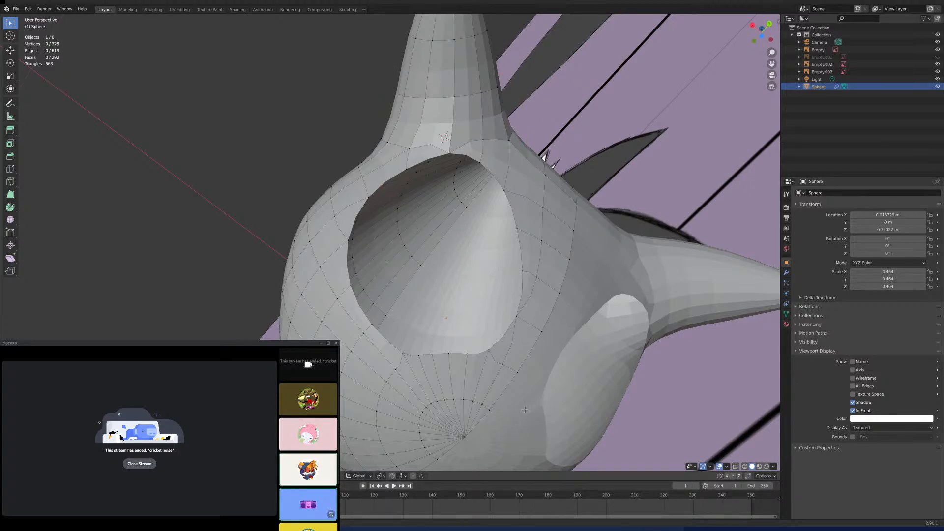
- Select the hole's boundary loop and snap the 3D cursor to the selection
alt+click(493, 348)
middle_drag(495, 369, 525, 428)
key(shift+s)
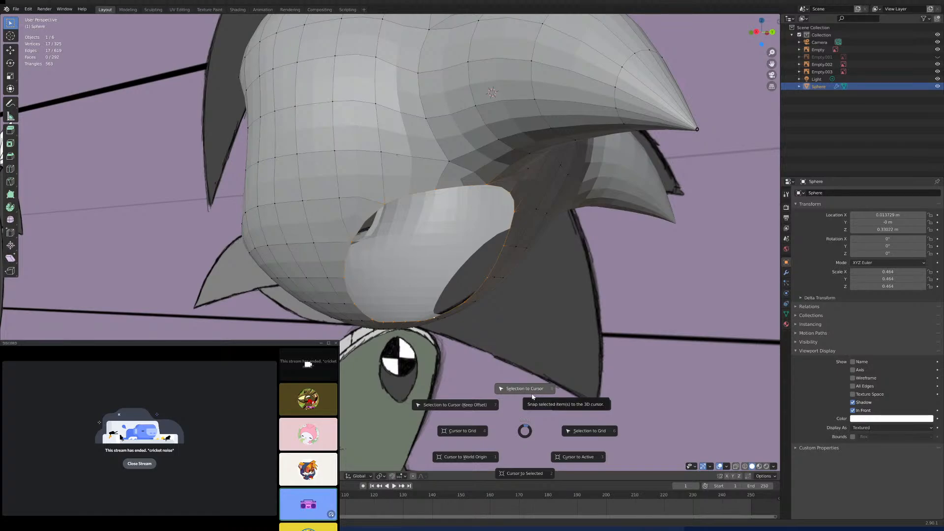
click(524, 473)
- Set the transform pivot to Bounding Box Center and add a 17-vertex mesh circle at the 3D cursor in the hole
key(shift+a)
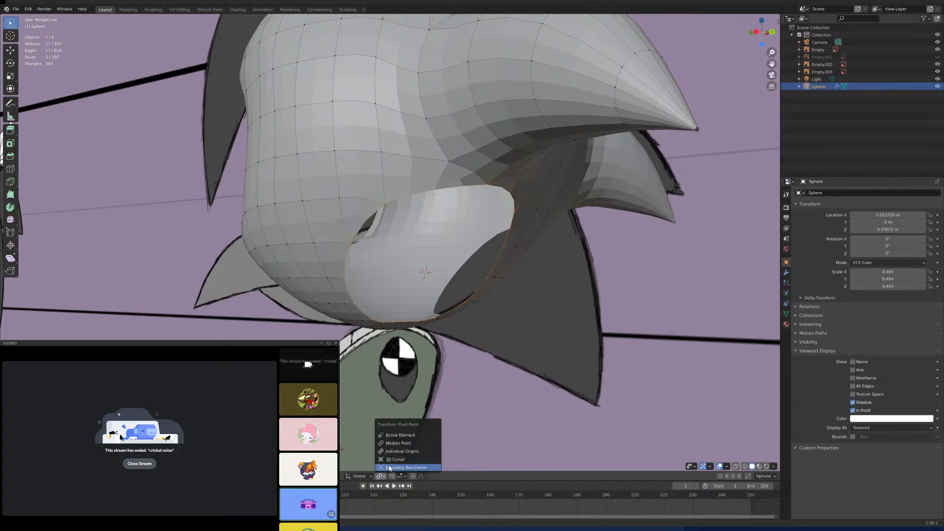
key(shift+a)
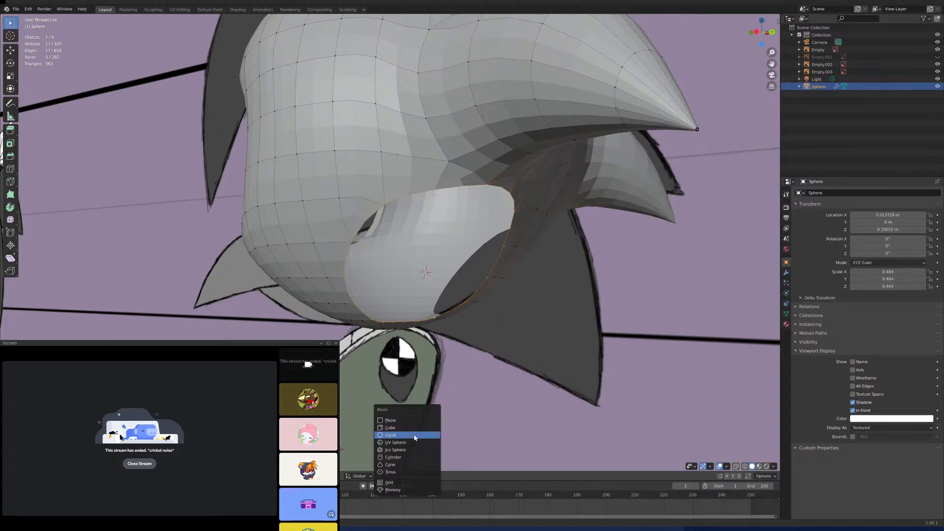
click(413, 435)
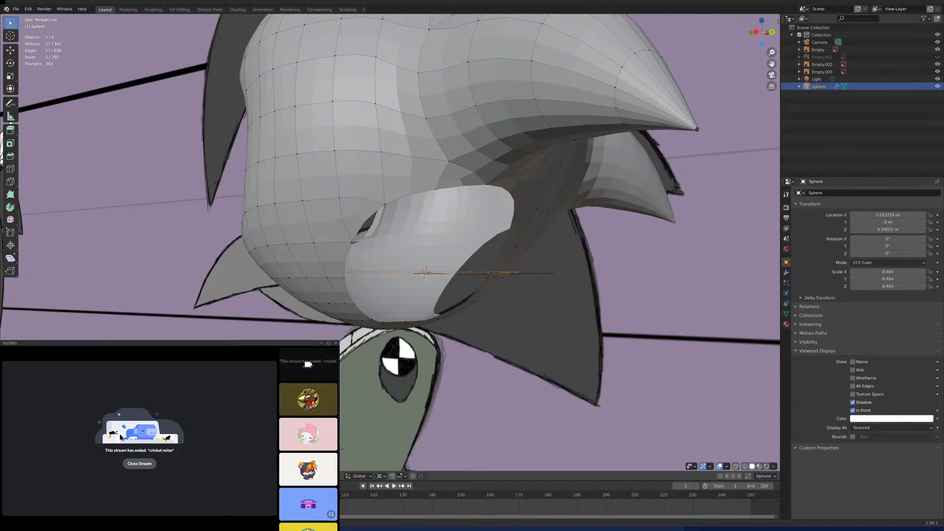
- Rotate the new circle 90 degrees about the X axis so it stands upright in the lower back hole
middle_drag(413, 436, 443, 410)
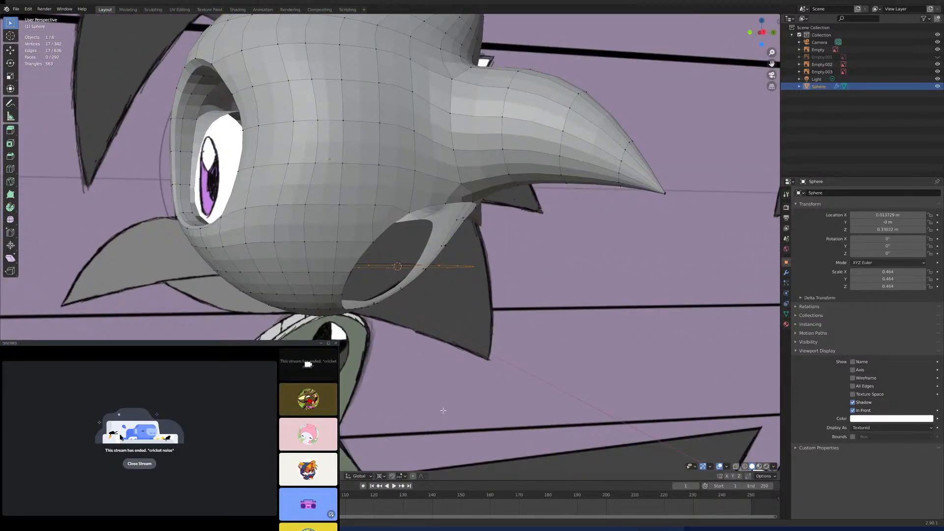
key(r)
key(x)
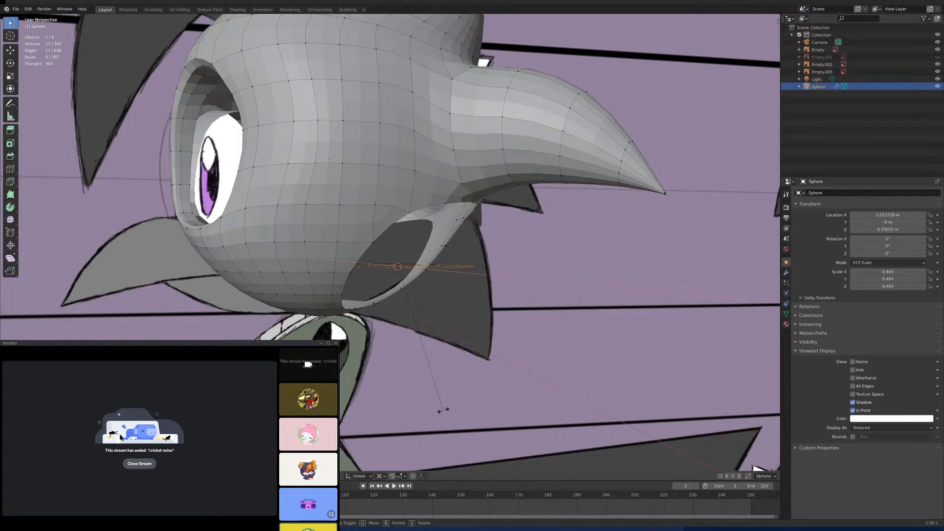
text(90)
key(Return)
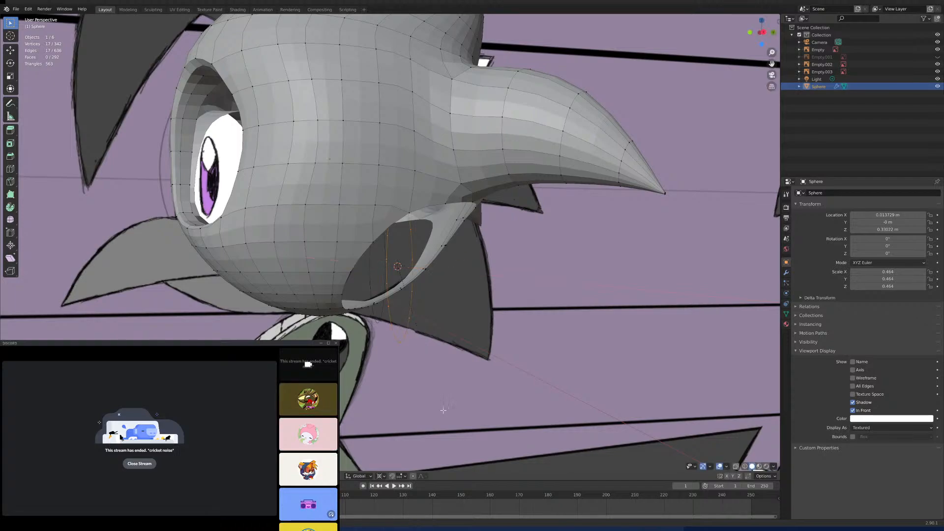
- Examine the upright circle against the head hole and the character reference drawings from several angles
middle_drag(442, 410, 473, 377)
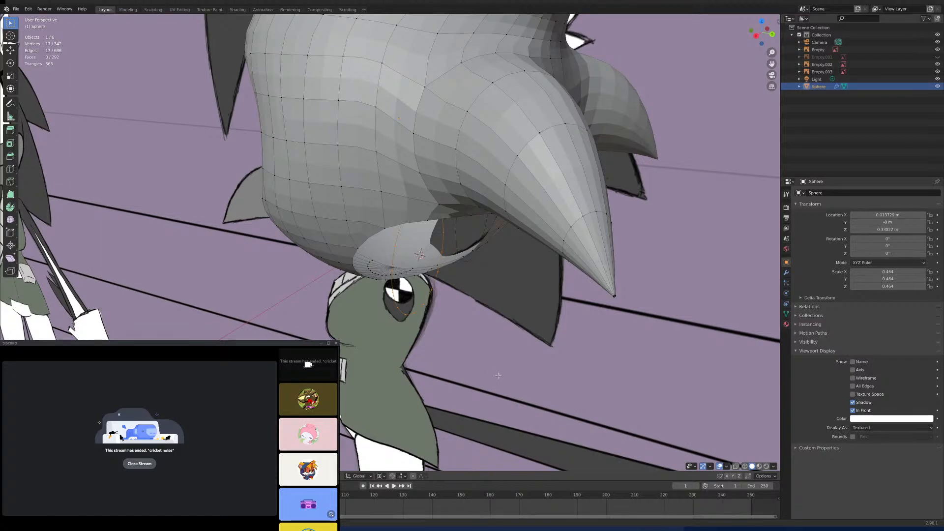
middle_drag(482, 377, 546, 334)
scroll(460, 352, down, 4)
scroll(442, 326, down, 5)
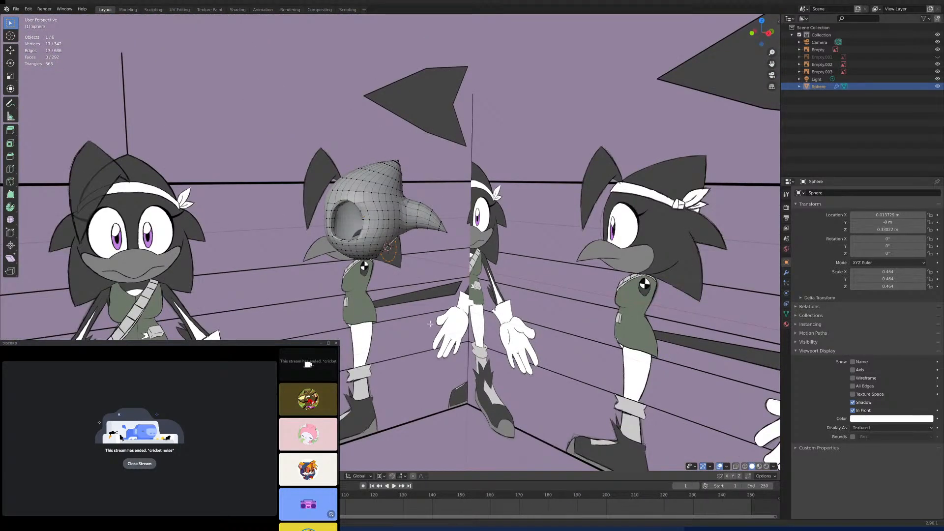
middle_drag(442, 326, 530, 309)
scroll(455, 338, up, 5)
shift+middle_drag(416, 339, 633, 361)
scroll(632, 361, down, 5)
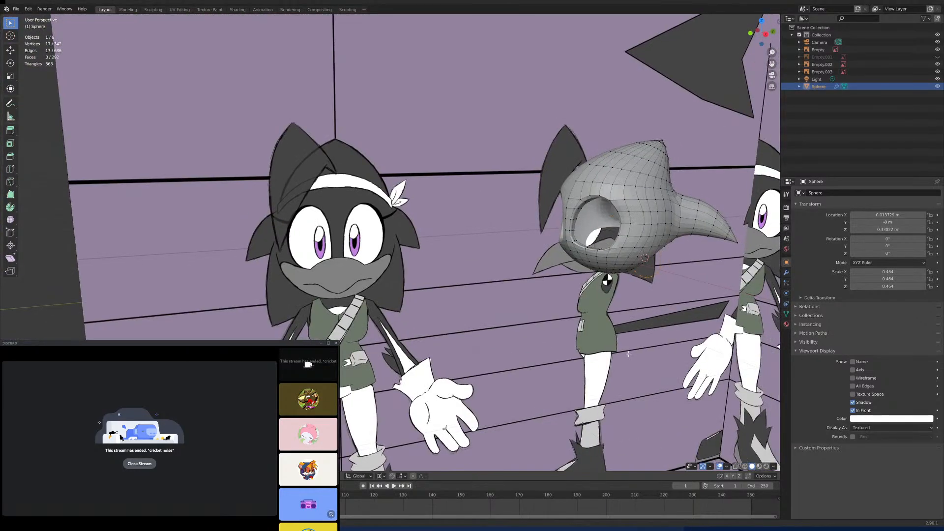
shift+middle_drag(732, 352, 442, 352)
scroll(442, 352, up, 6)
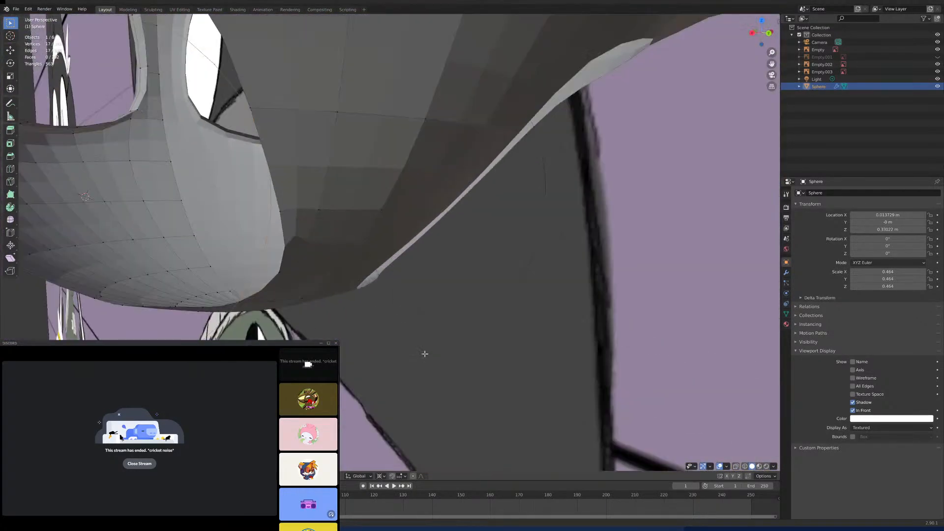
scroll(450, 352, down, 6)
scroll(476, 355, up, 3)
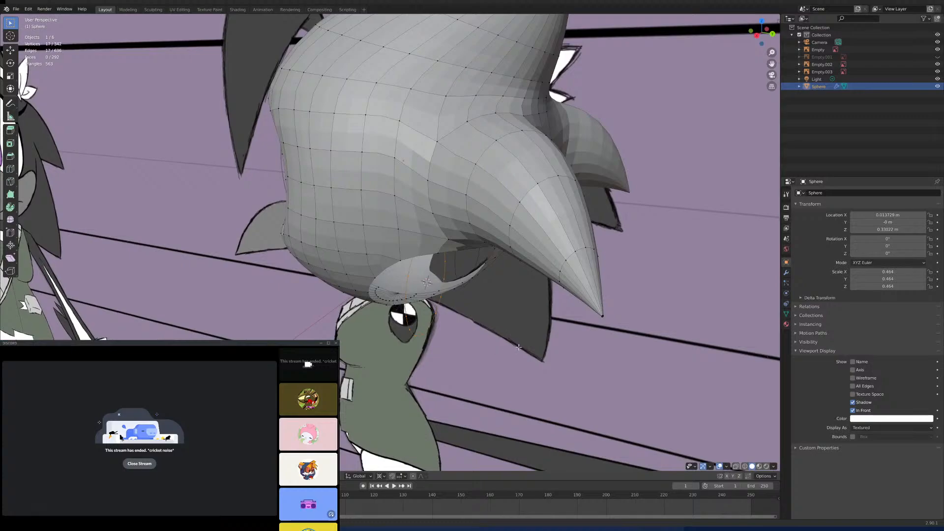
scroll(518, 347, down, 3)
key(KP_3)
scroll(570, 332, up, 4)
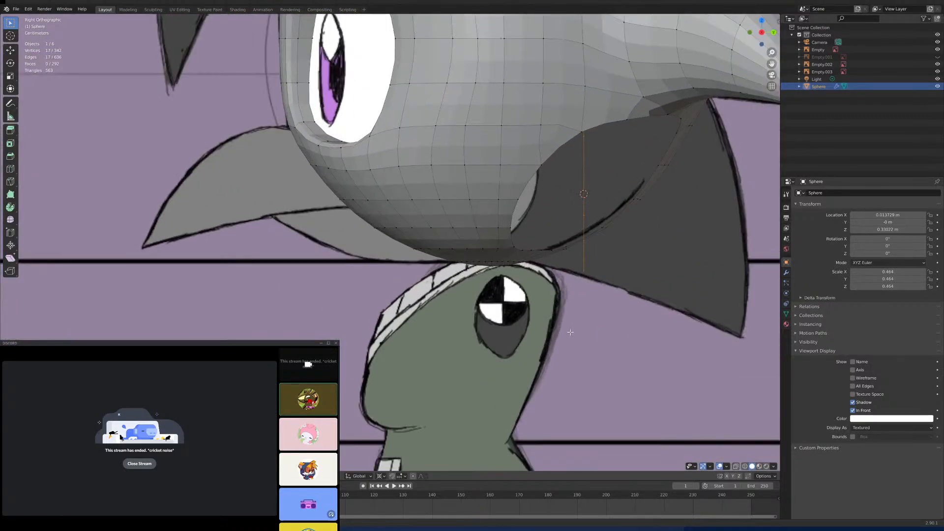
shift+middle_drag(570, 333, 482, 358)
key(s)
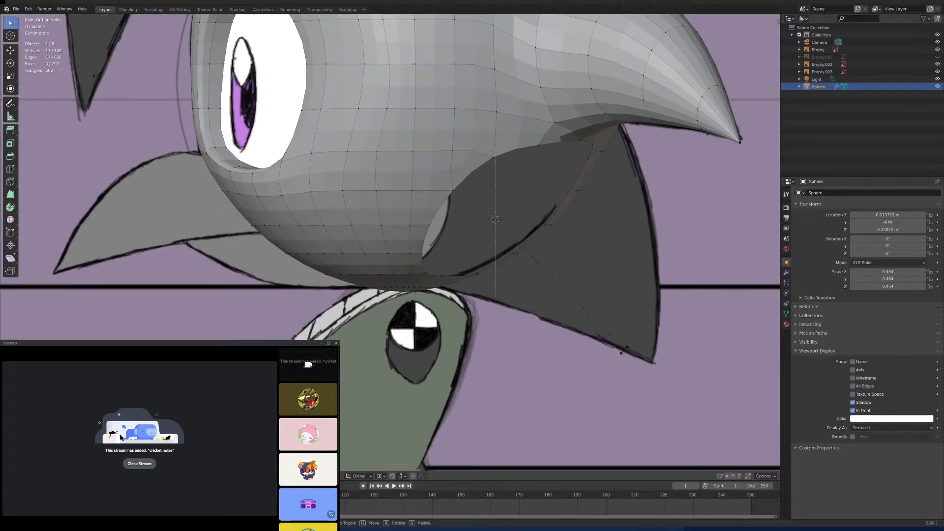
key(r)
key(Escape)
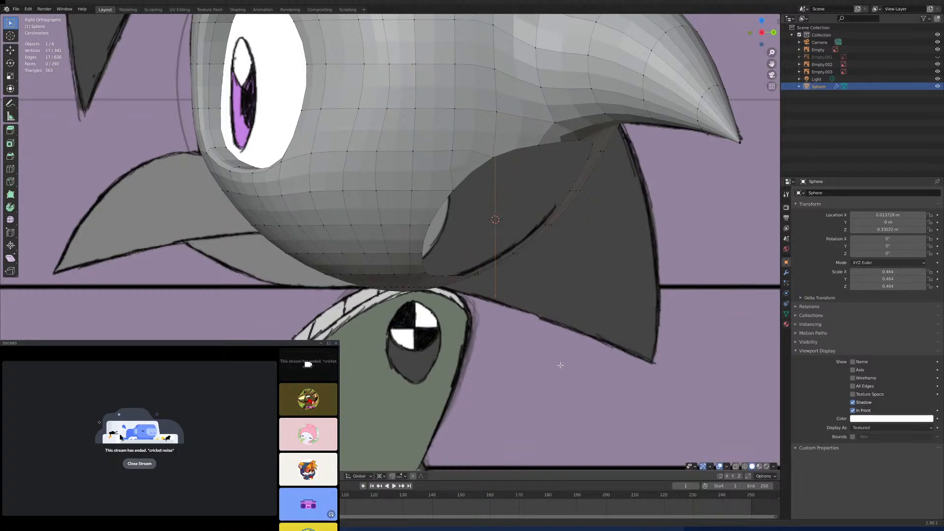
- Examine how the circle sits relative to the hole's opening from the side, above and underneath
middle_drag(562, 364, 542, 368)
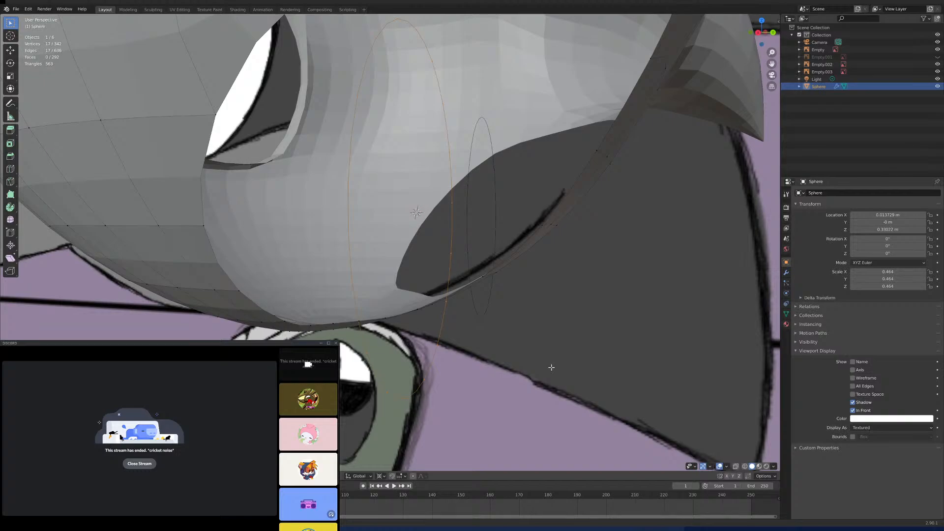
middle_drag(551, 367, 585, 413)
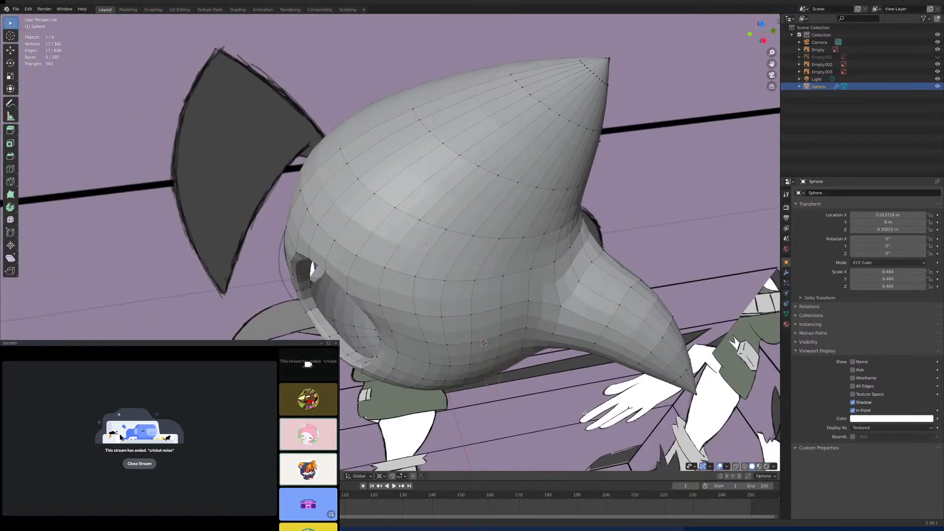
key(KP_7)
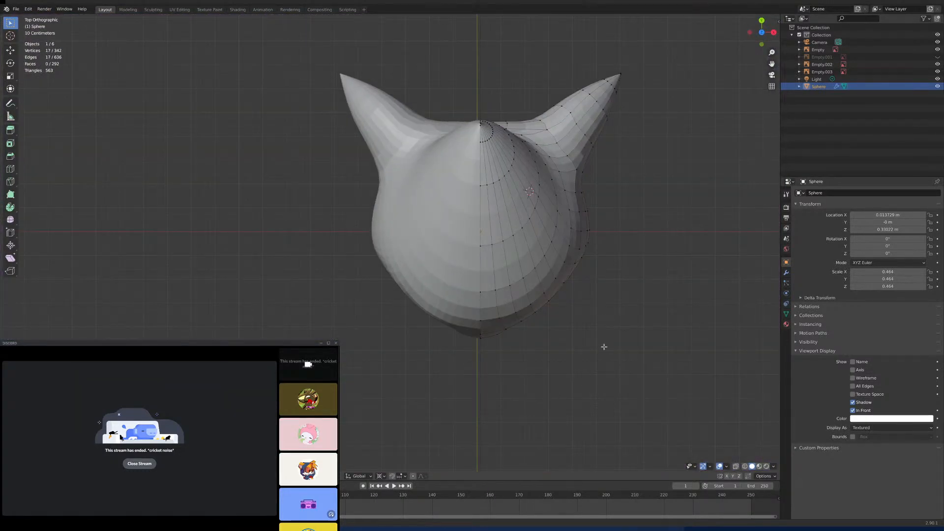
middle_drag(604, 347, 507, 334)
scroll(512, 332, up, 4)
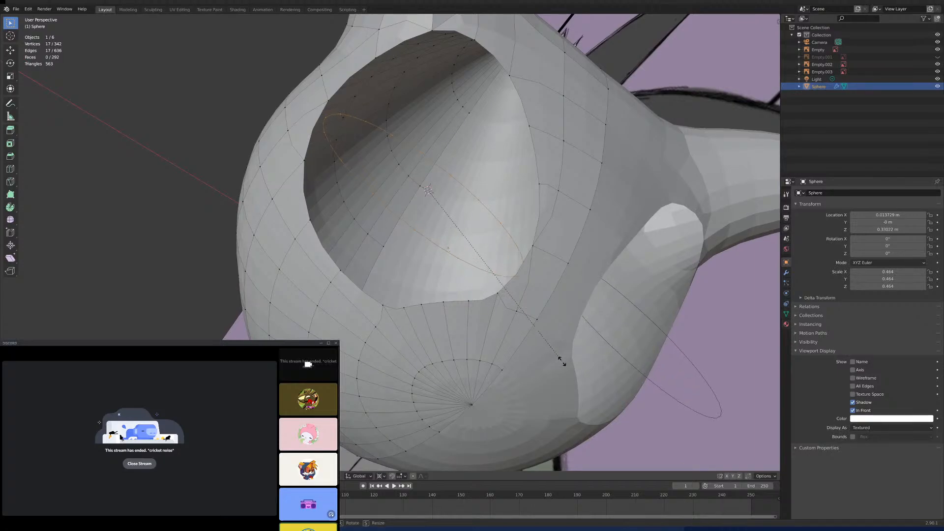
middle_drag(560, 362, 534, 354)
scroll(543, 372, down, 5)
scroll(532, 353, up, 4)
key(ctrl+KP_1)
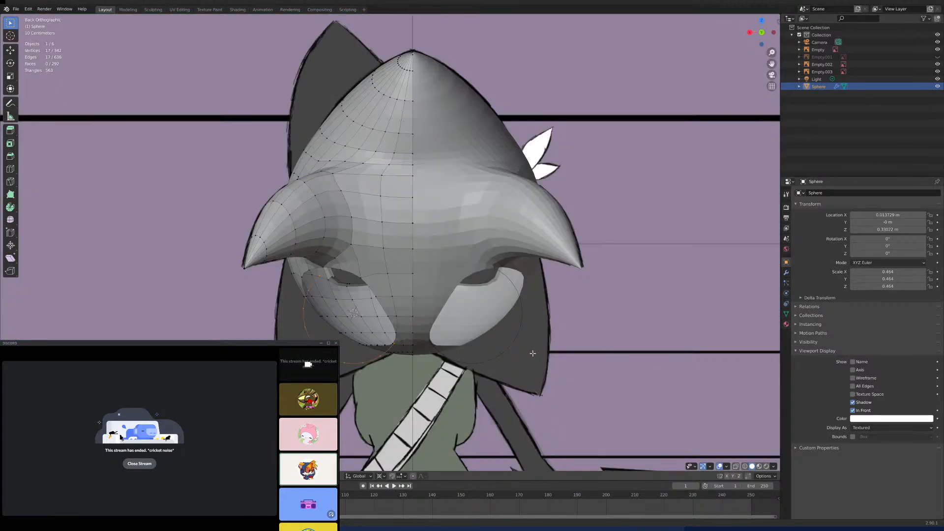
scroll(428, 355, up, 2)
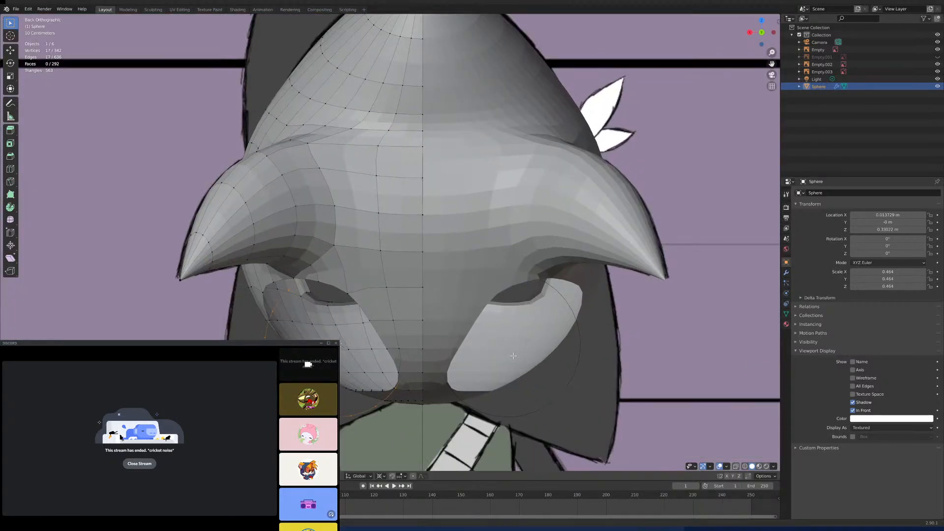
key(s)
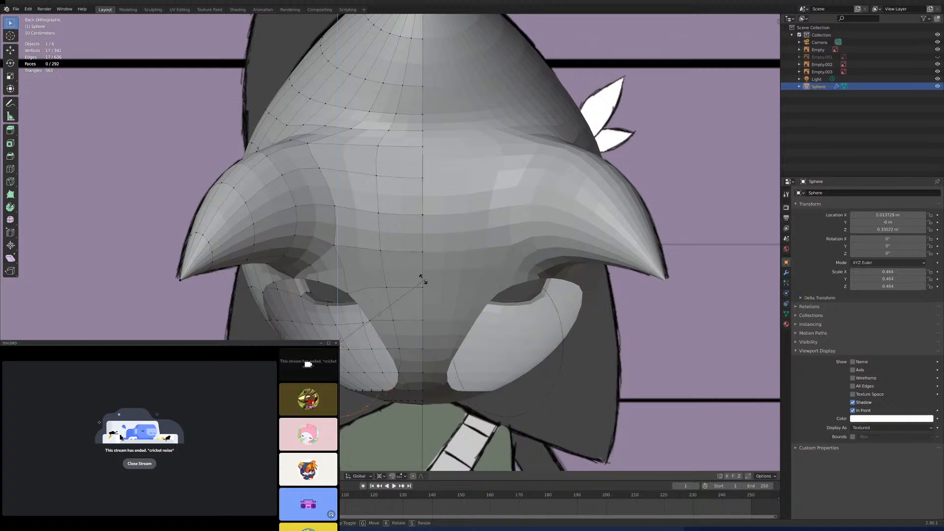
click(475, 298)
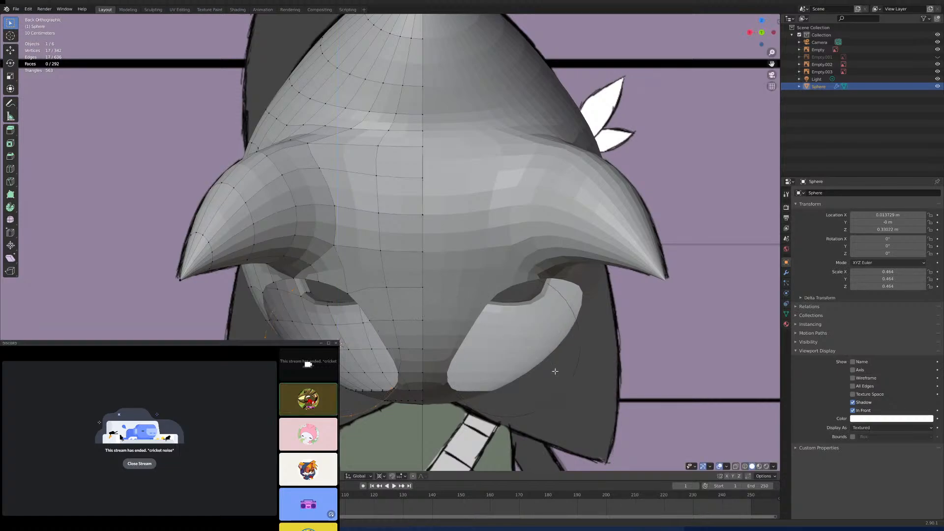
- Tilt the circle in the right side view to match the diagonal slant of the lower back hole
key(KP_3)
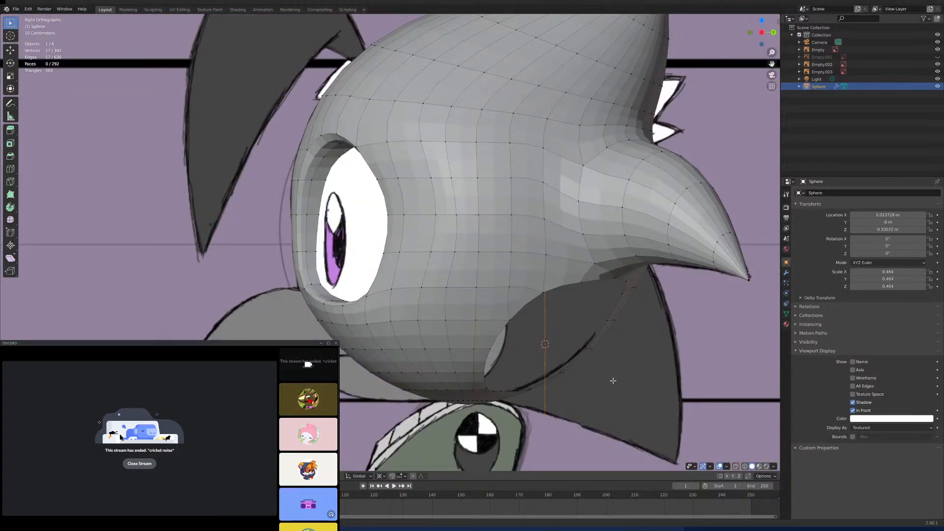
key(s)
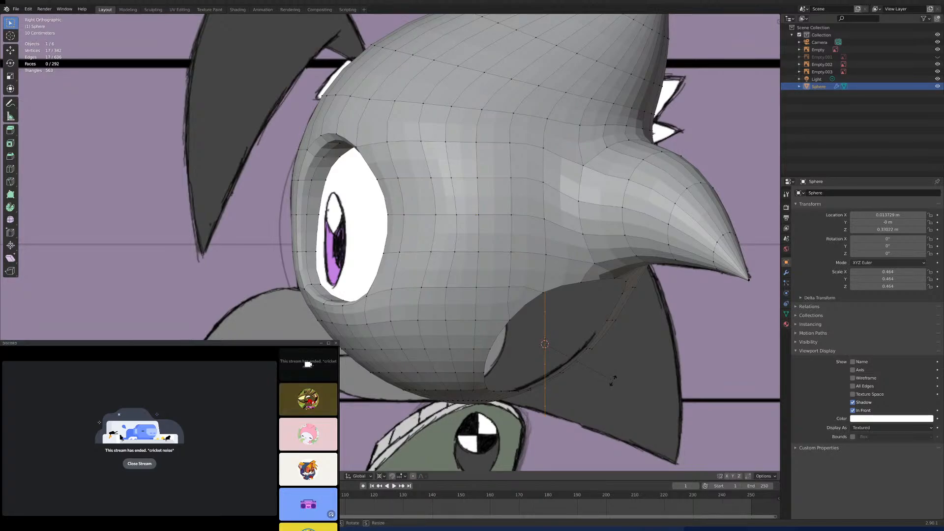
key(x)
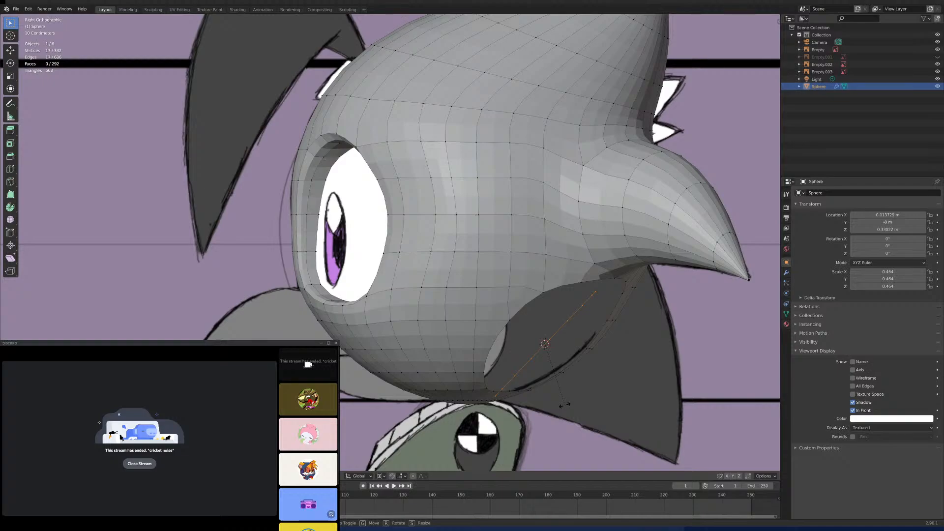
click(562, 406)
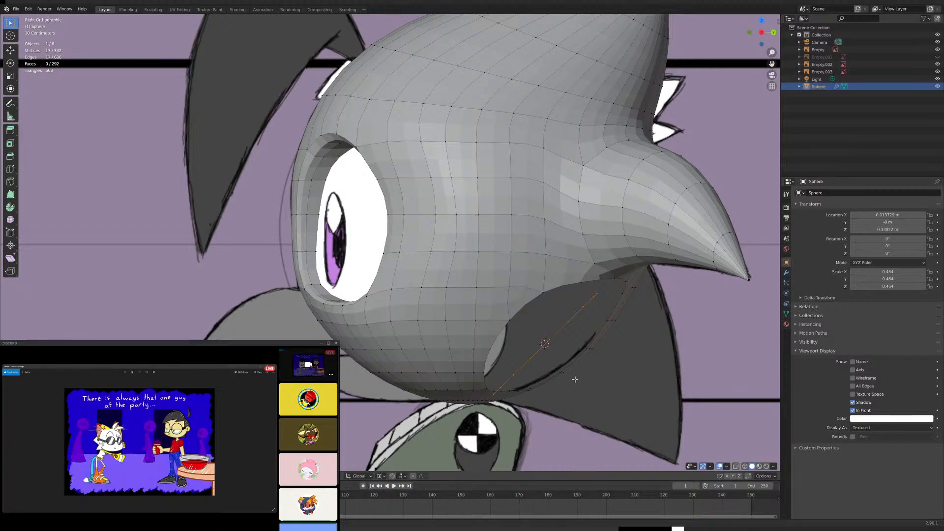
- Rotate the tilted circle about the Z axis so it faces the same way as the hole's opening
middle_drag(575, 379, 537, 346)
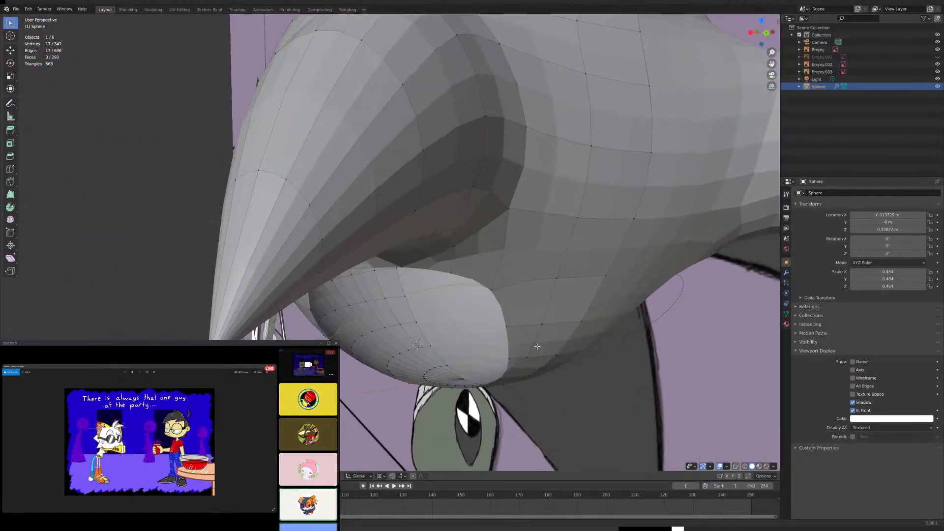
key(r)
key(z)
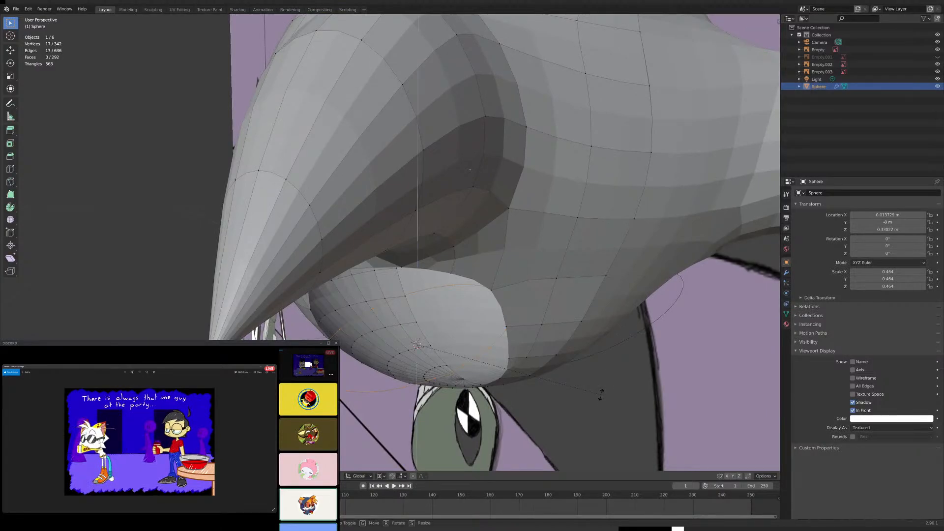
click(493, 20)
- Change the transform pivot to Median Point and scale the circle up slightly toward the hole's size
middle_drag(528, 94, 485, 248)
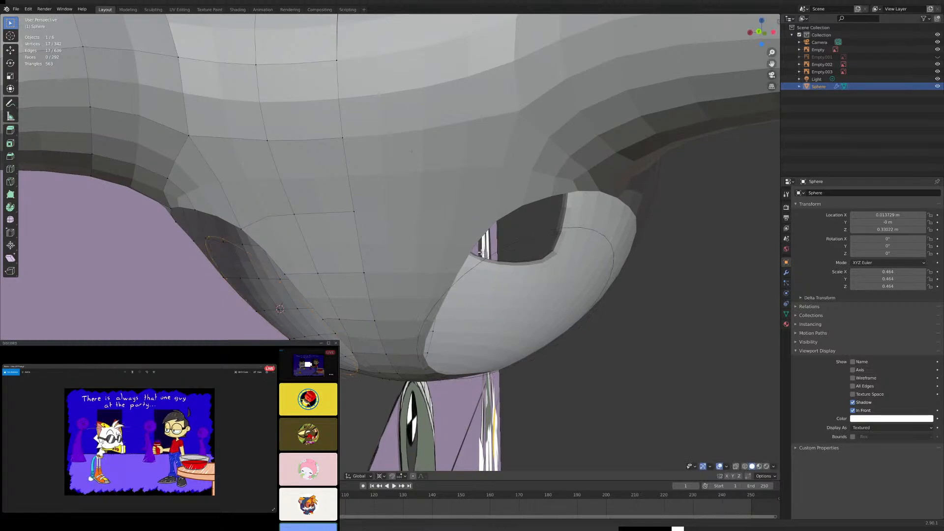
click(381, 476)
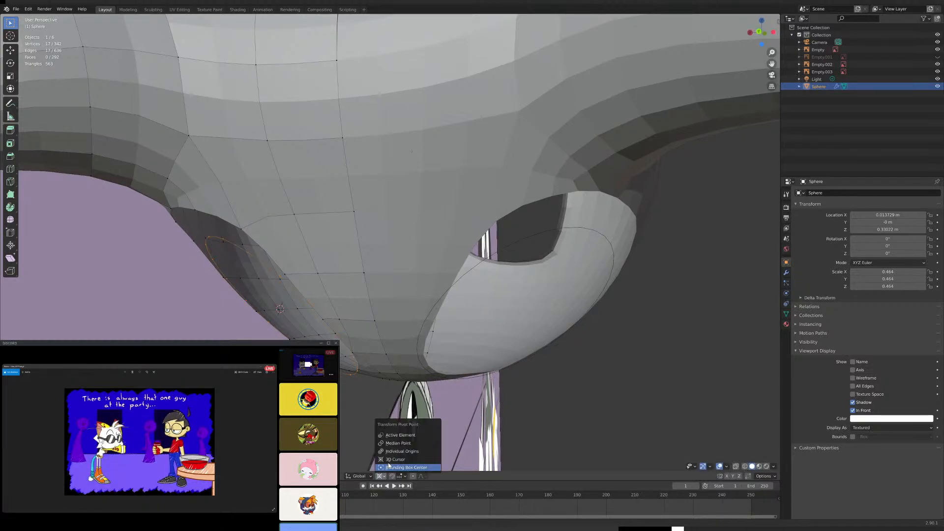
click(400, 443)
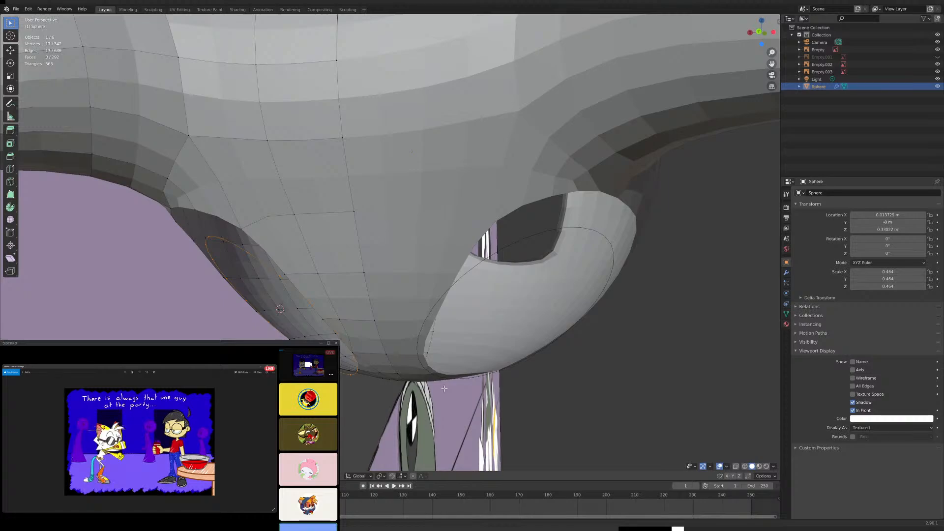
key(s)
click(458, 401)
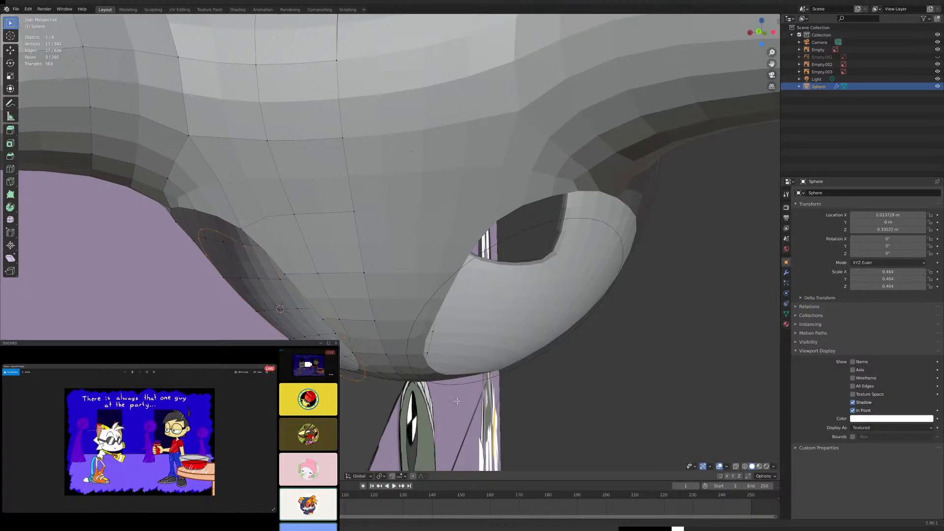
- Reposition the circle over the lower back hole, moving it with the X axis locked, followed by a small shift along X
key(g)
key(shift+x)
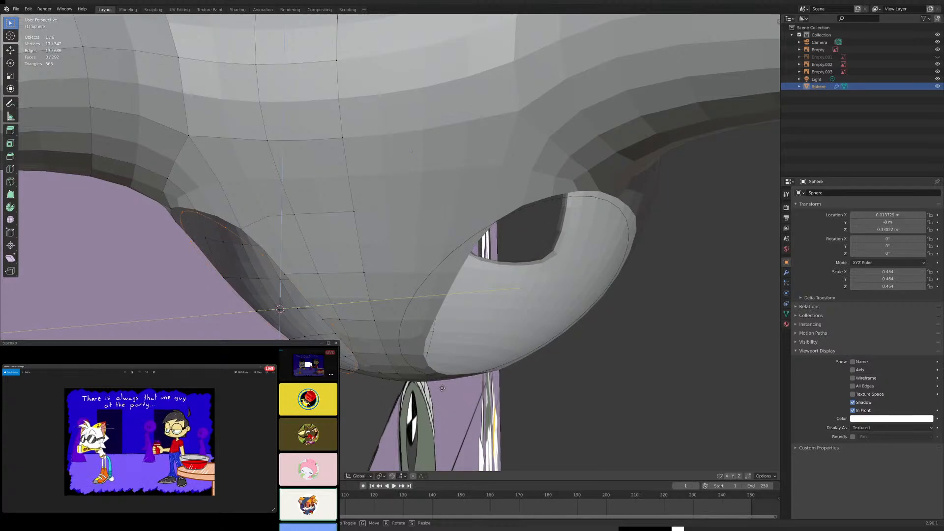
click(442, 388)
middle_drag(442, 388, 508, 390)
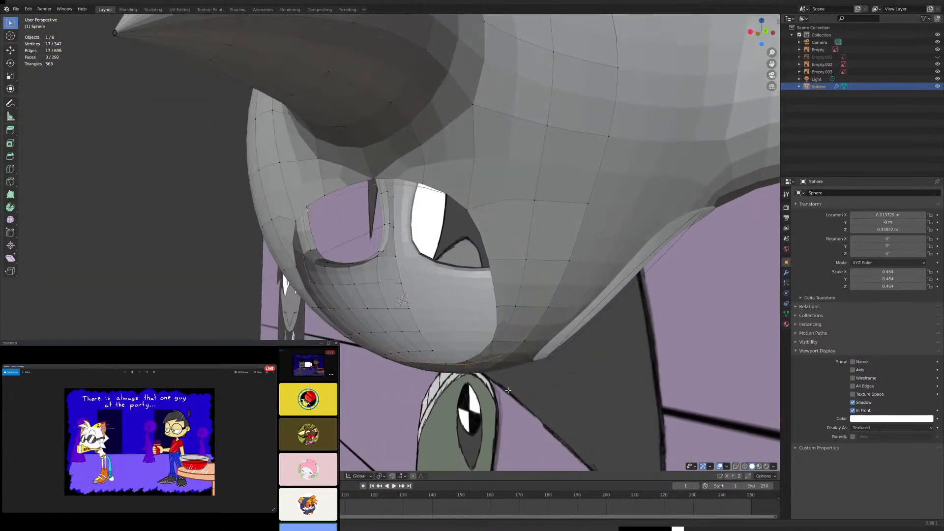
key(g)
key(x)
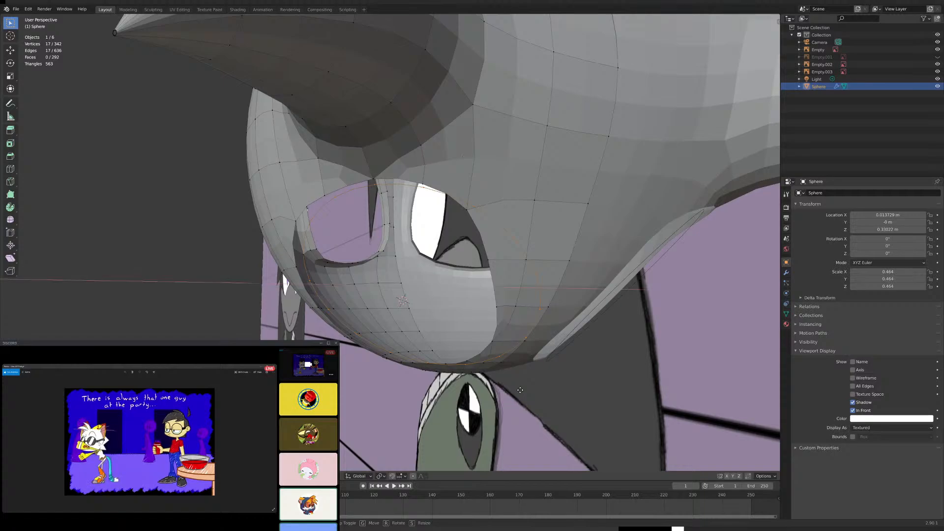
click(508, 390)
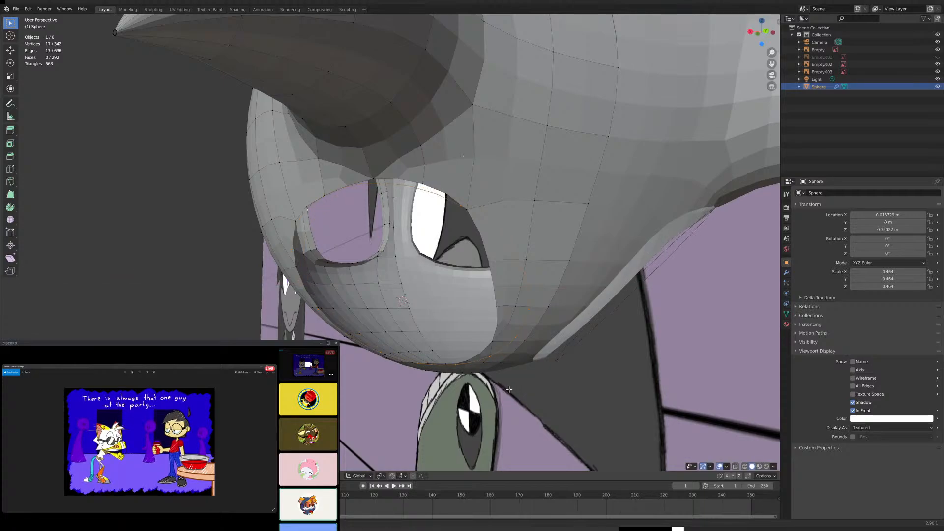
- Nudge the circle horizontally once more so it lines up with the rim of the lower back hole
middle_drag(509, 389, 536, 412)
key(g)
key(x)
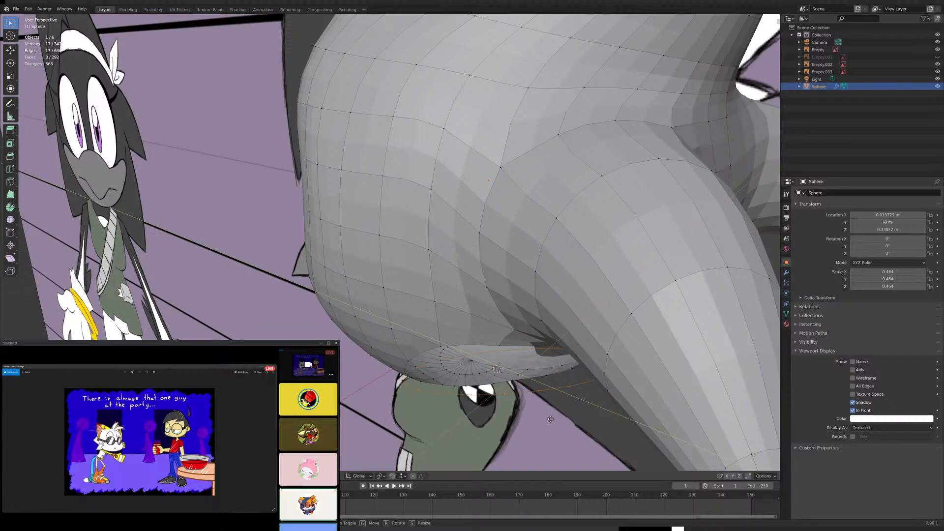
click(551, 419)
middle_drag(551, 419, 478, 425)
scroll(499, 404, up, 5)
scroll(478, 425, down, 5)
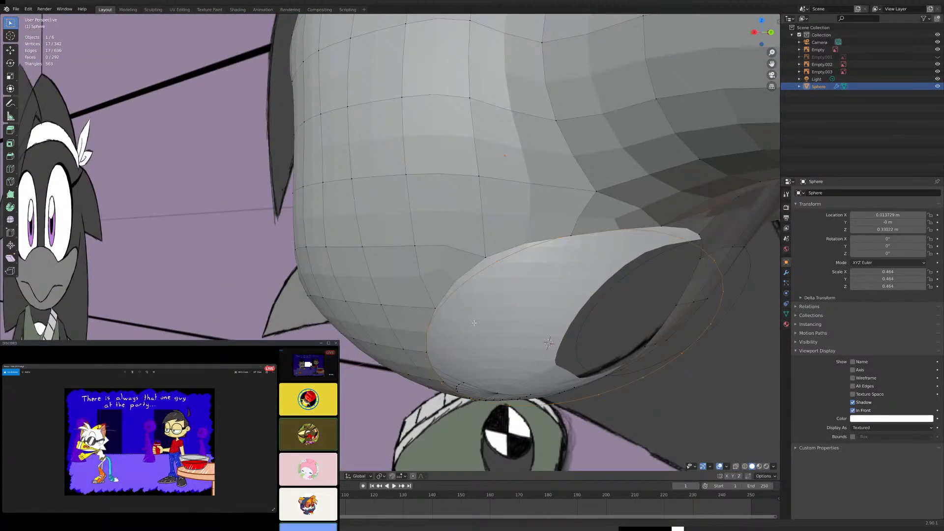
- Merge the first two vertices on the hole's upper front rim into their matching circle vertices using At Last
key(alt+a)
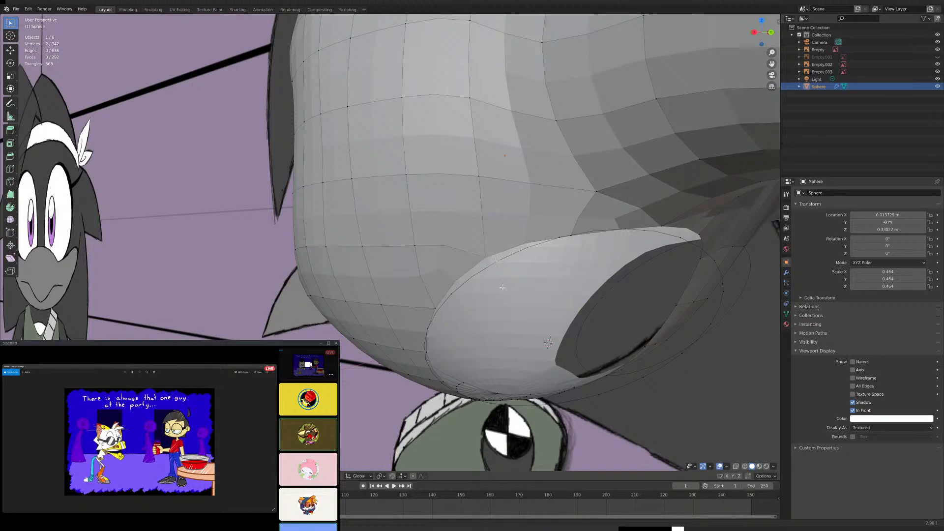
key(m)
click(498, 288)
middle_drag(498, 288, 495, 284)
shift+click(503, 299)
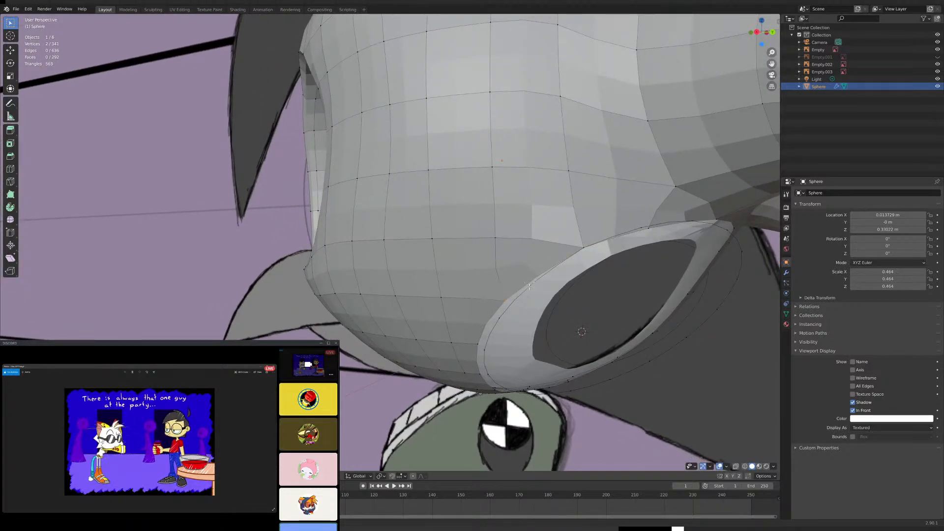
key(m)
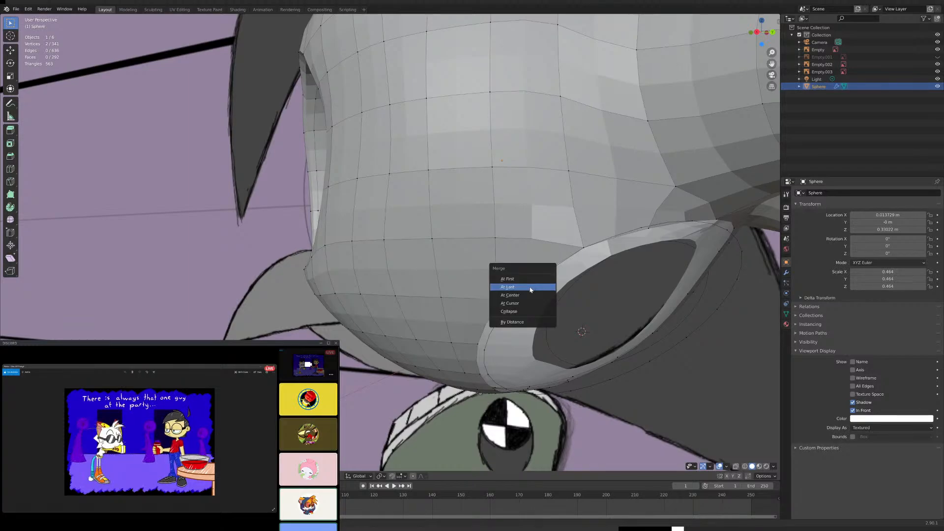
click(530, 289)
- Continue down the hole's front edge, merging the following two rim vertices into their nearest circle vertices
middle_drag(531, 290, 501, 293)
scroll(493, 281, down, 2)
scroll(500, 293, up, 4)
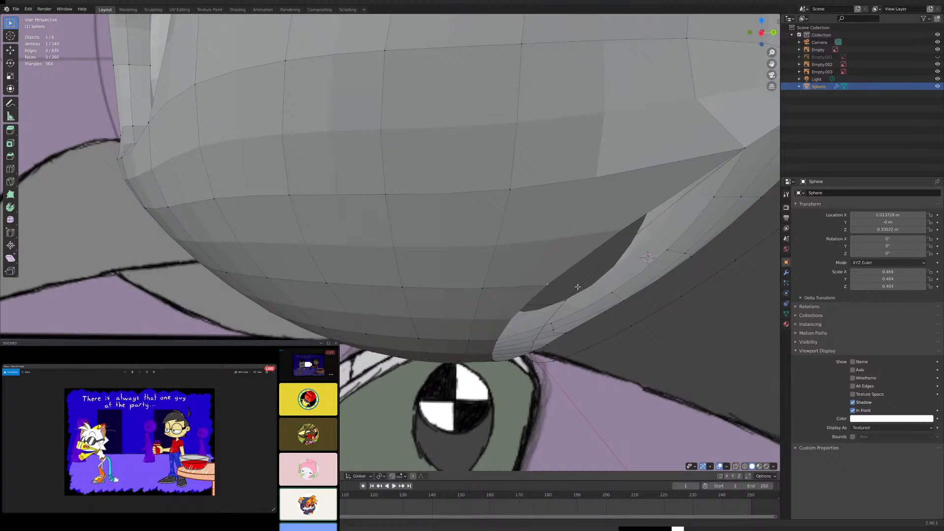
scroll(573, 285, down, 2)
shift+click(527, 235)
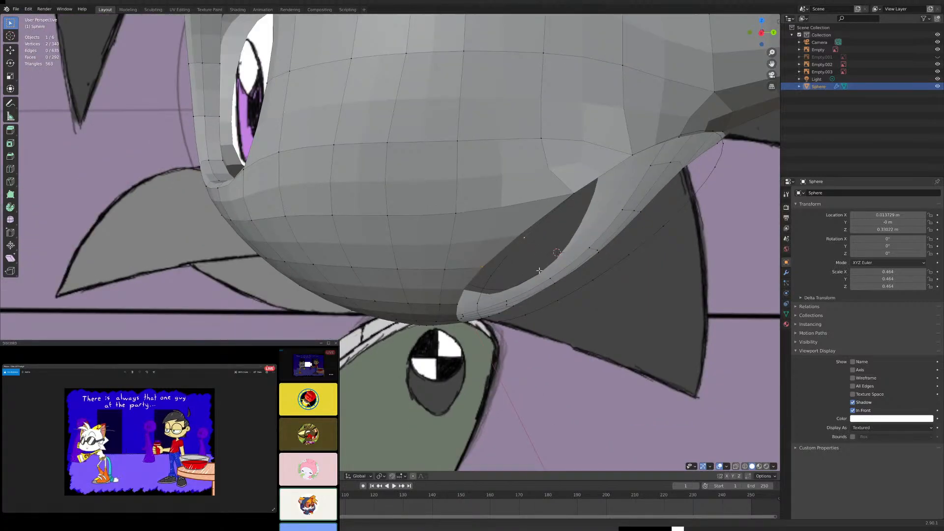
key(m)
click(542, 270)
mouse_move(542, 270)
middle_down()
mouse_move(529, 263)
mouse_move(416, 284)
middle_up()
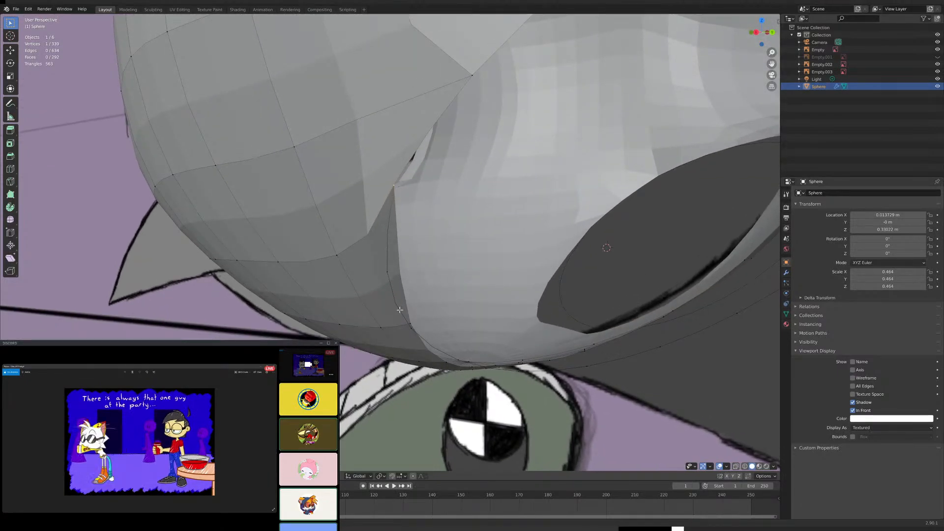
middle_drag(420, 328, 411, 326)
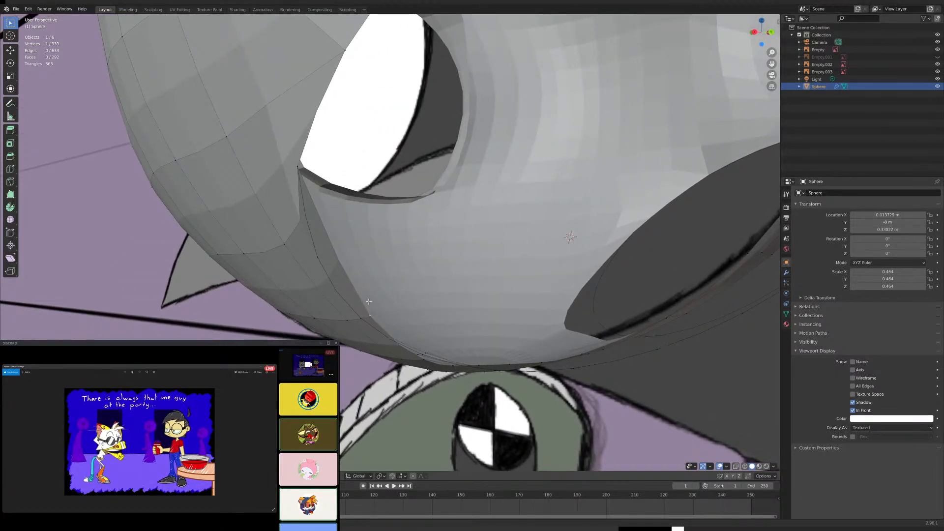
shift+click(317, 260)
key(m)
click(381, 286)
- Merge two more rim vertices at the hole's lower front corner into the circle vertices beside them with At Last
middle_drag(381, 286, 449, 307)
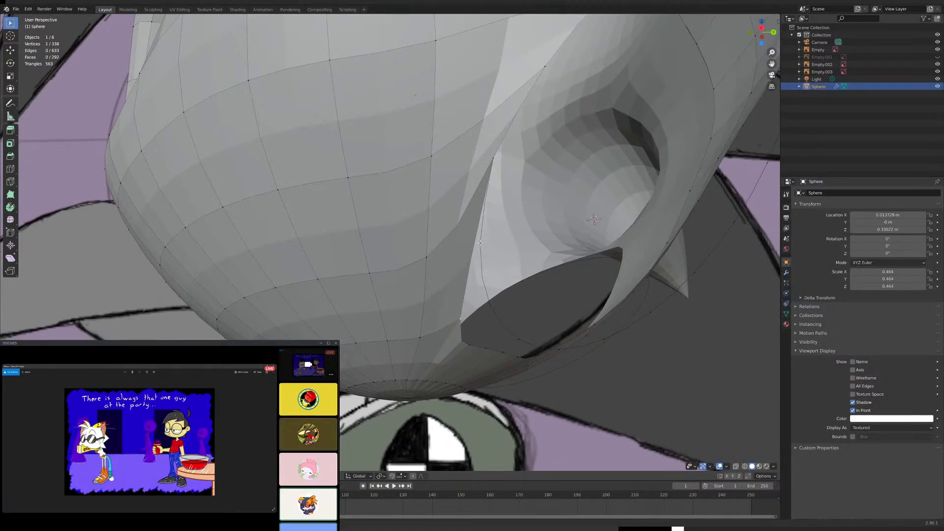
key(m)
click(501, 288)
middle_drag(500, 288, 392, 276)
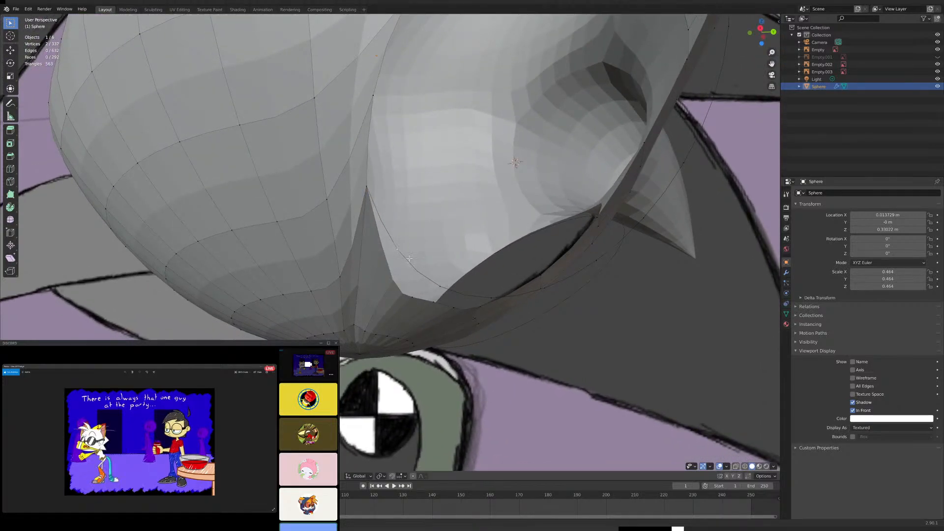
key(m)
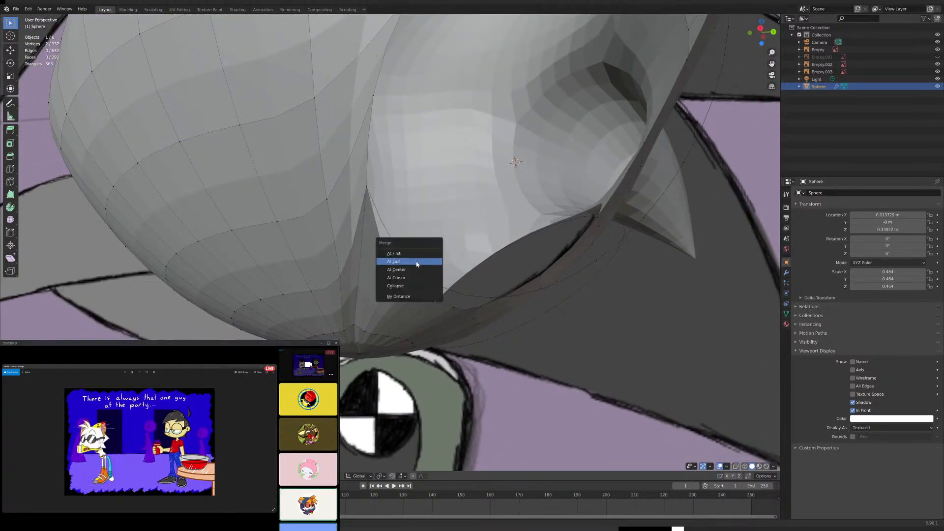
click(417, 262)
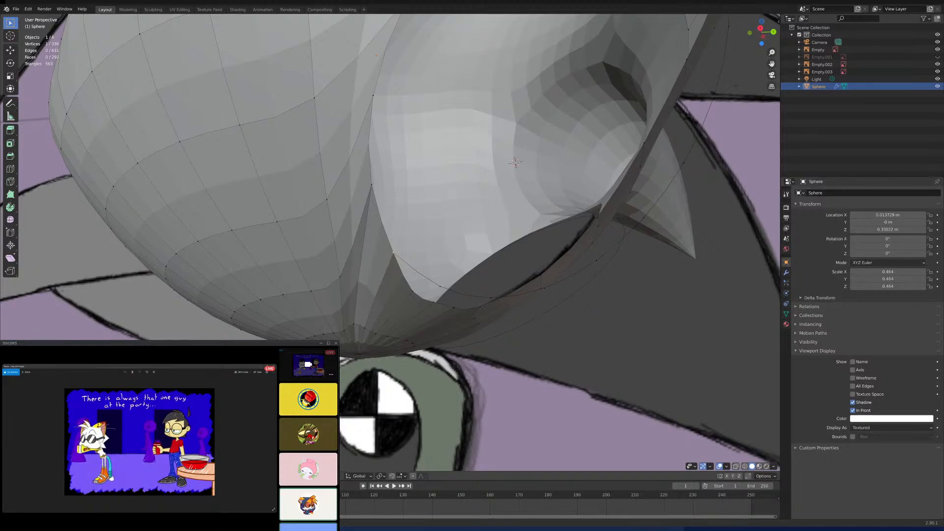
- Merge two rim vertices along the hole's bottom edge into the adjacent circle vertices with At Last
middle_drag(454, 216, 381, 273)
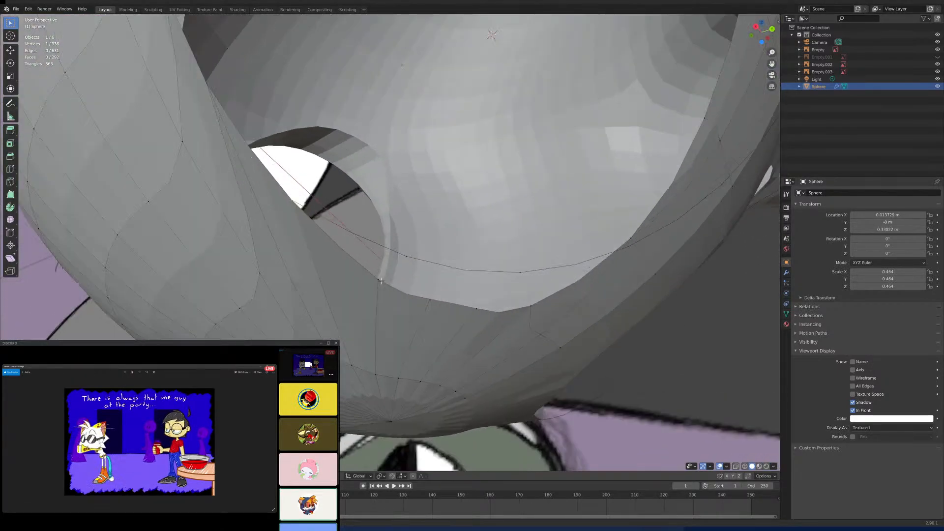
key(m)
click(418, 246)
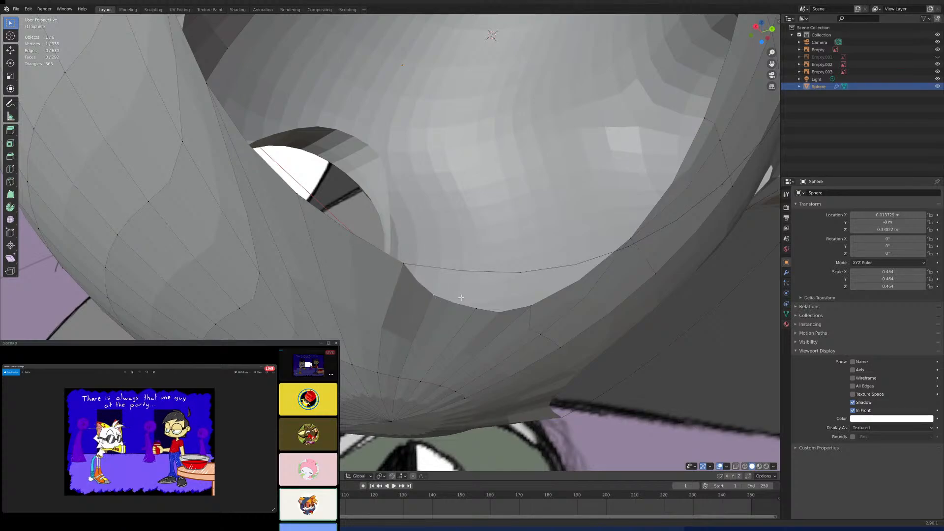
key(m)
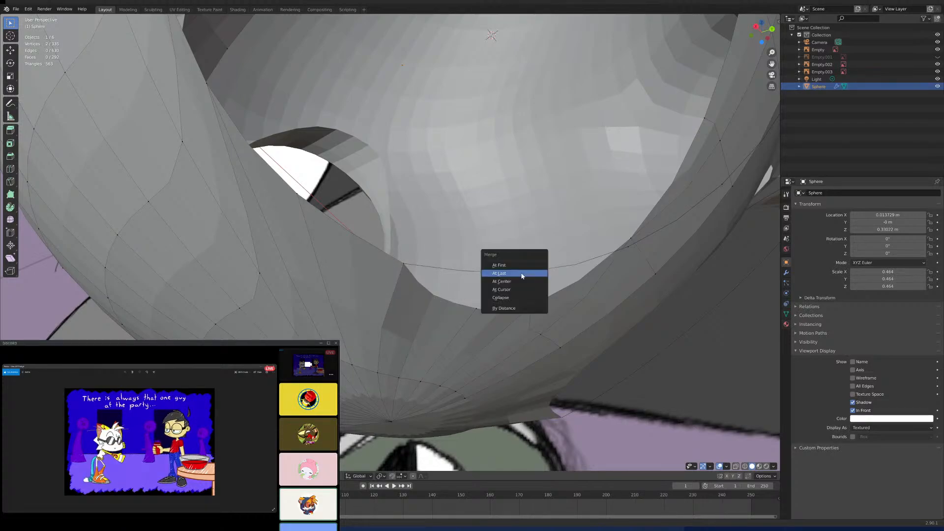
click(521, 273)
- Merge two rim vertices where the hole's bottom edge turns toward the back of the head into their circle vertices
middle_drag(521, 274, 484, 191)
shift+click(485, 188)
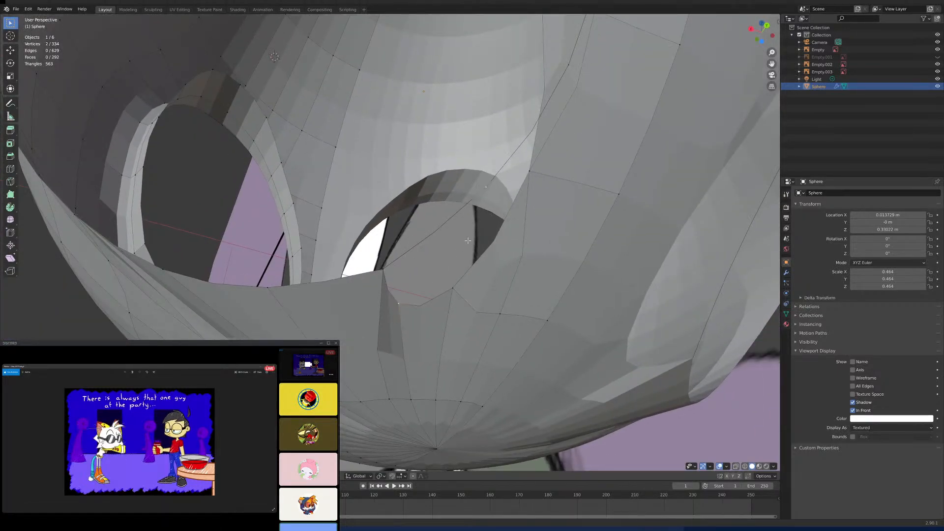
key(m)
click(467, 247)
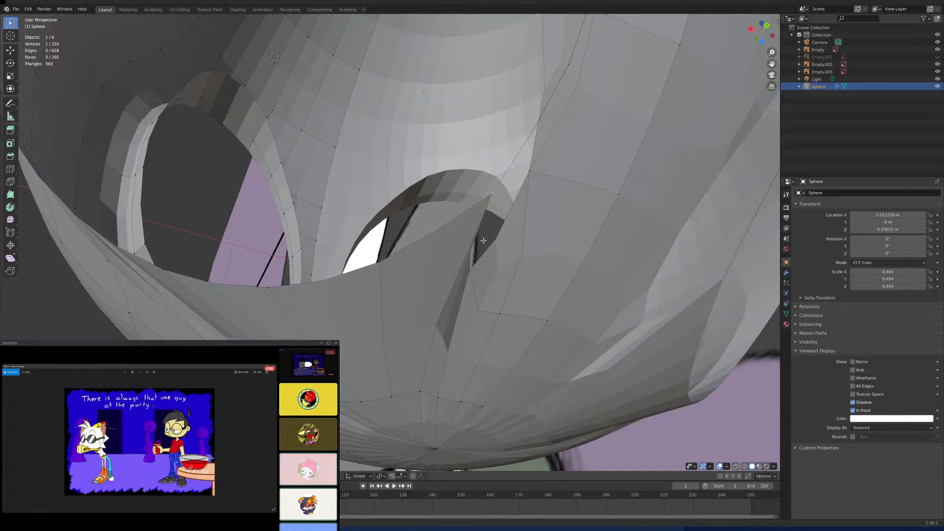
middle_drag(498, 218, 450, 303)
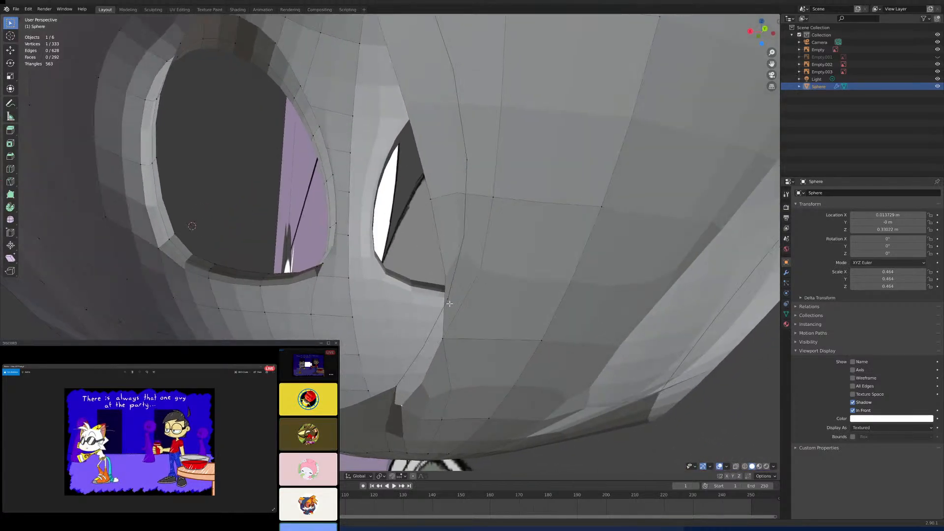
shift+click(444, 305)
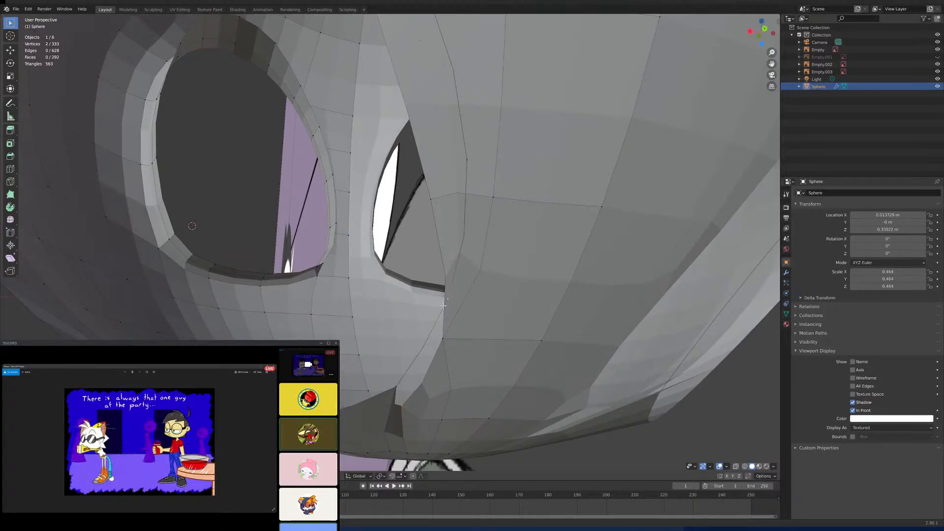
key(m)
click(443, 304)
- Merge two rim vertices on the lower part of the hole's back edge into the corresponding circle vertices
middle_drag(444, 304, 434, 281)
scroll(441, 290, up, 2)
shift+click(468, 267)
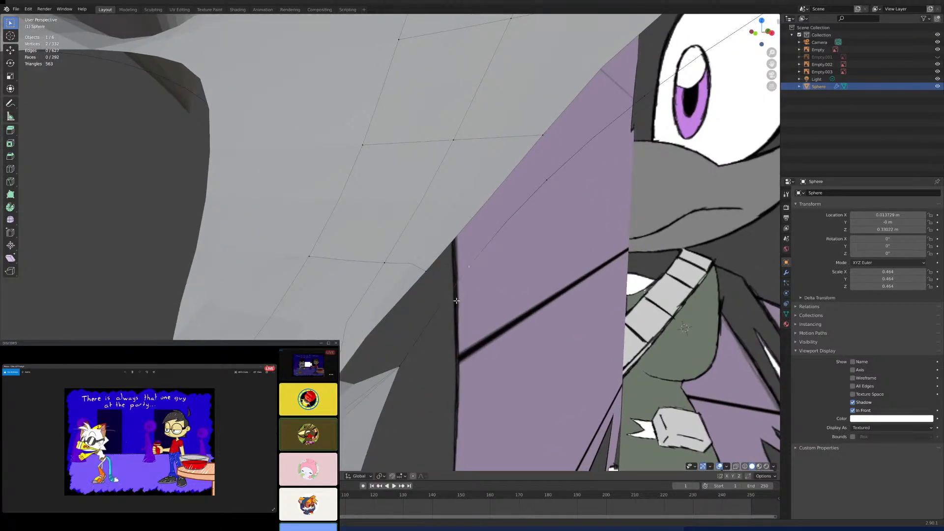
key(m)
click(445, 293)
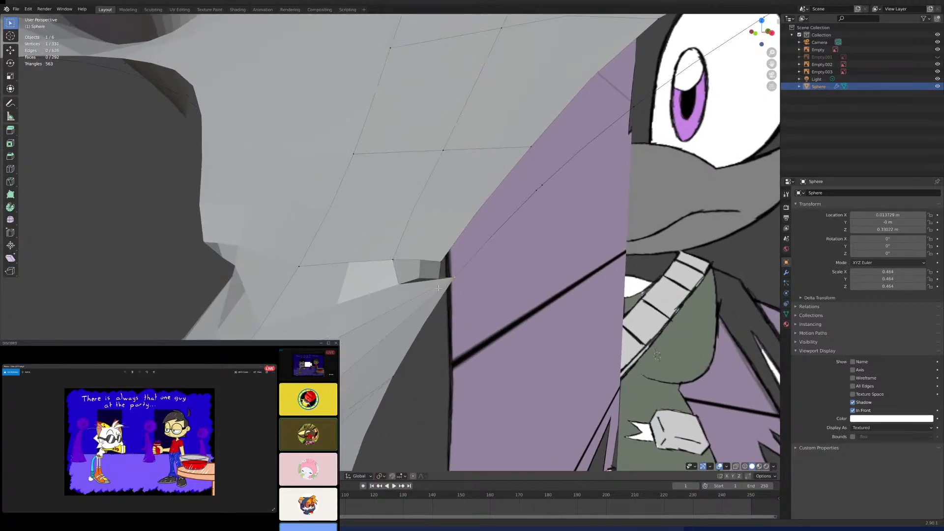
shift+middle_drag(438, 288, 360, 339)
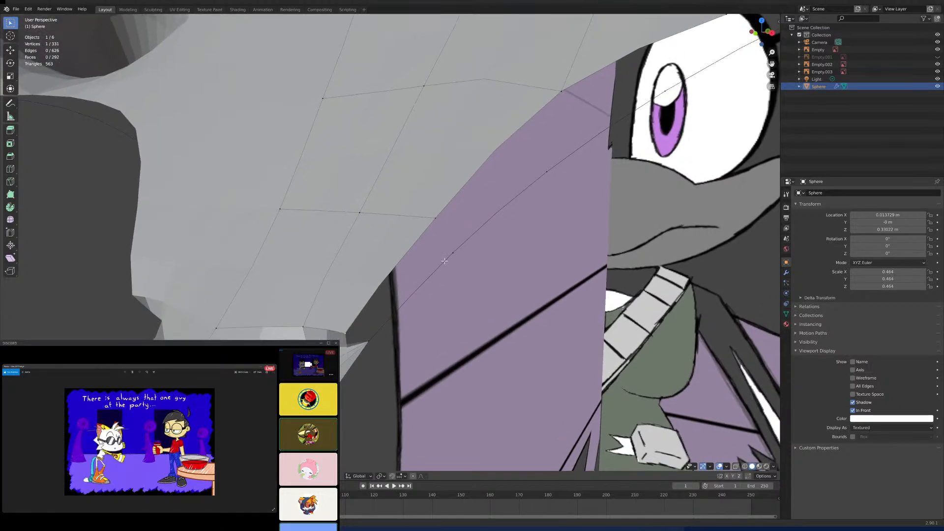
shift+click(452, 255)
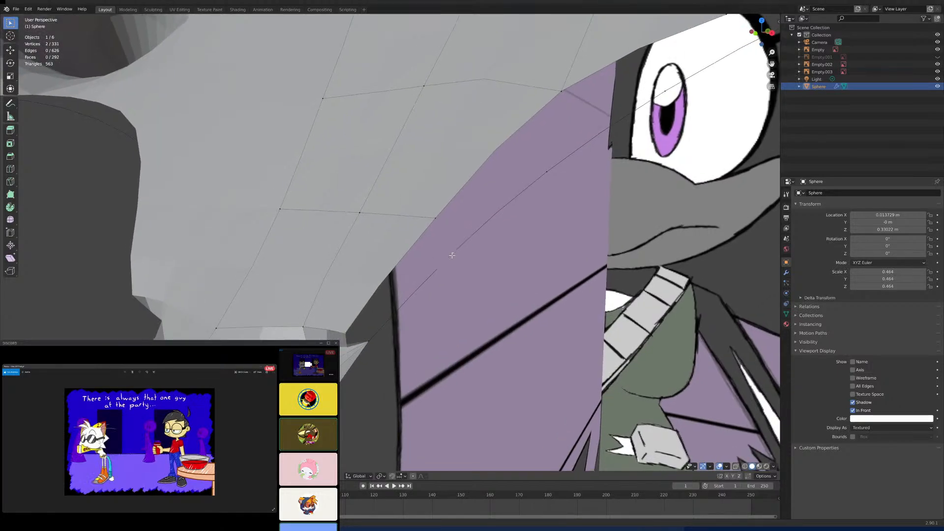
key(m)
click(433, 300)
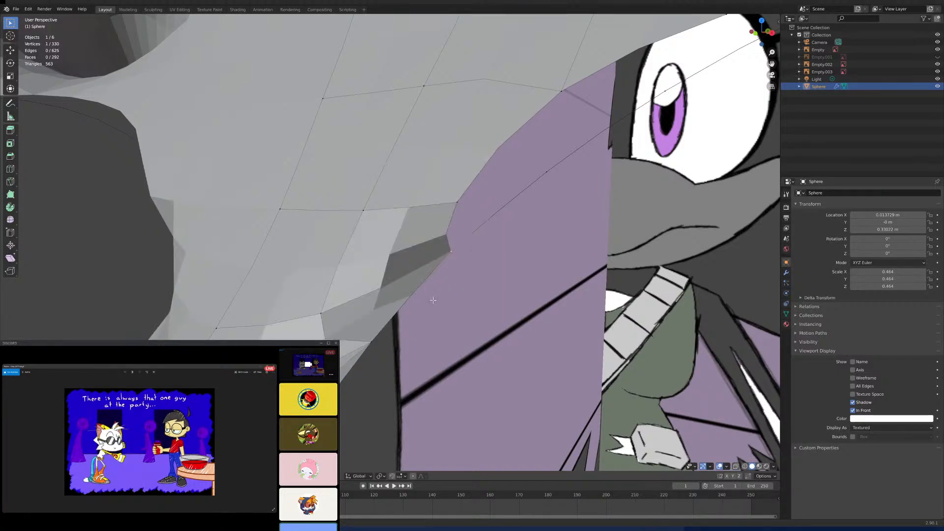
- Merge the following two rim vertices up the hole's back edge, toward the spike above, into their circle vertices
shift+middle_drag(449, 265, 392, 315)
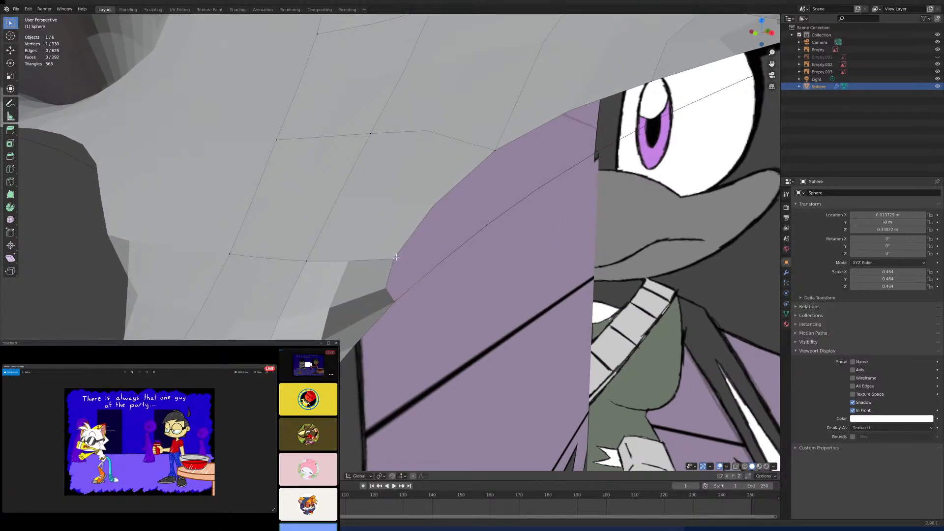
key(m)
click(493, 227)
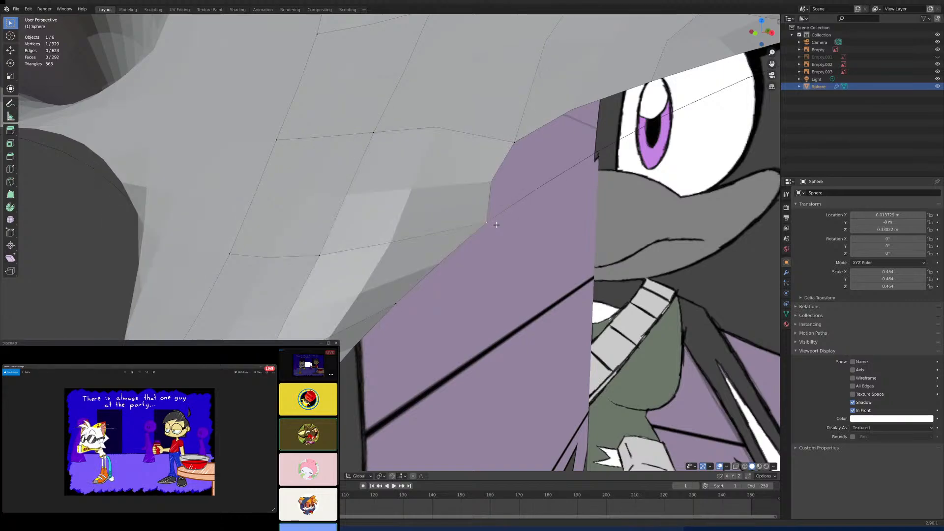
mouse_move(494, 227)
shift+middle_down()
mouse_move(484, 257)
mouse_move(502, 227)
shift+middle_up()
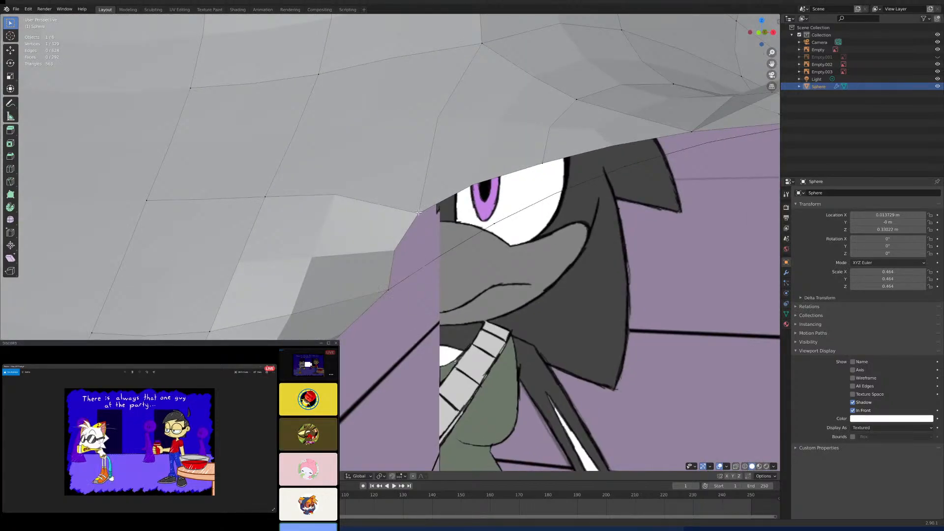
shift+click(493, 224)
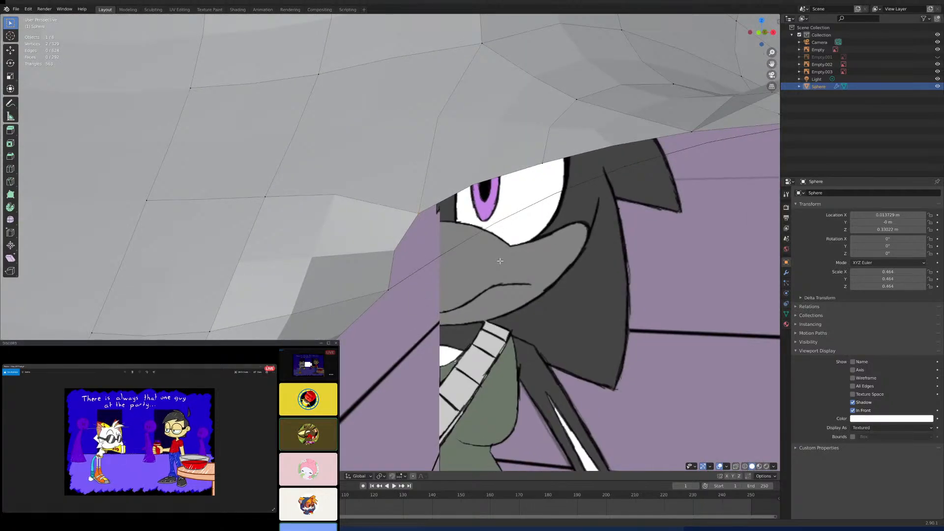
key(m)
click(501, 264)
- Merge the next open rim vertex of the lower back hole into its circle vertex
middle_drag(501, 264, 447, 254)
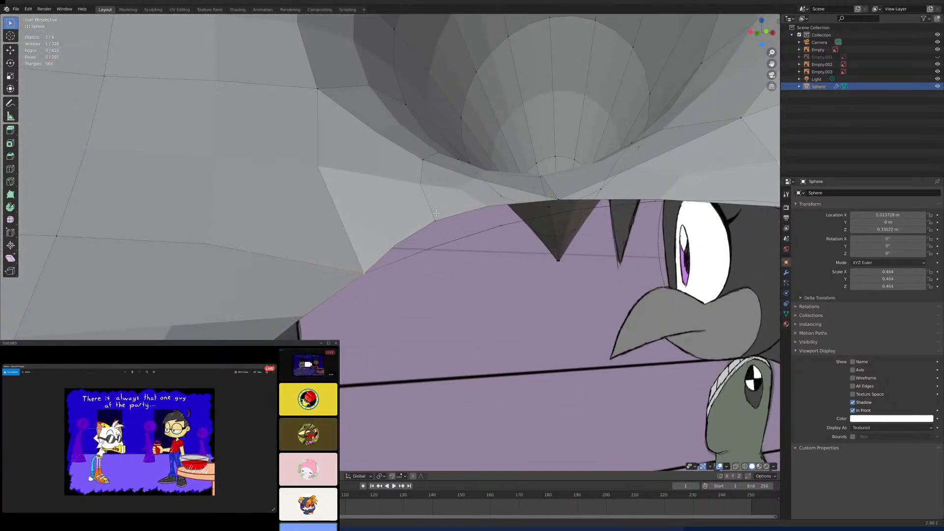
middle_drag(437, 212, 443, 254)
shift+click(443, 254)
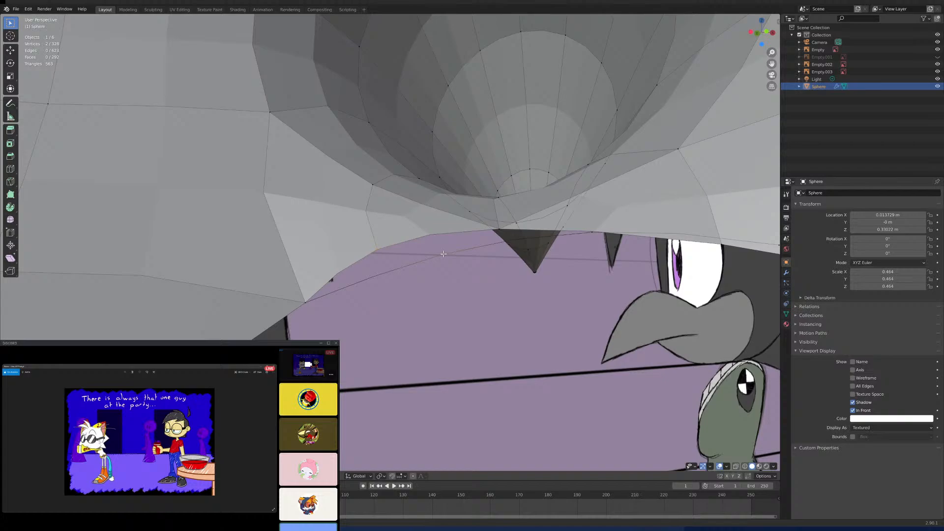
key(m)
click(451, 287)
- Merge the last two open rim vertices of the lower back hole into their circle vertices with At Last
middle_drag(451, 287, 429, 270)
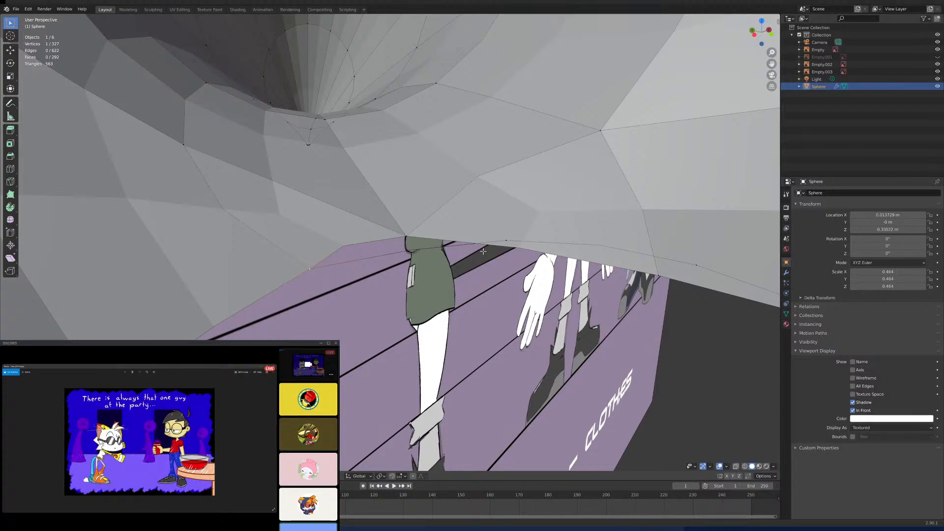
middle_drag(483, 252, 430, 247)
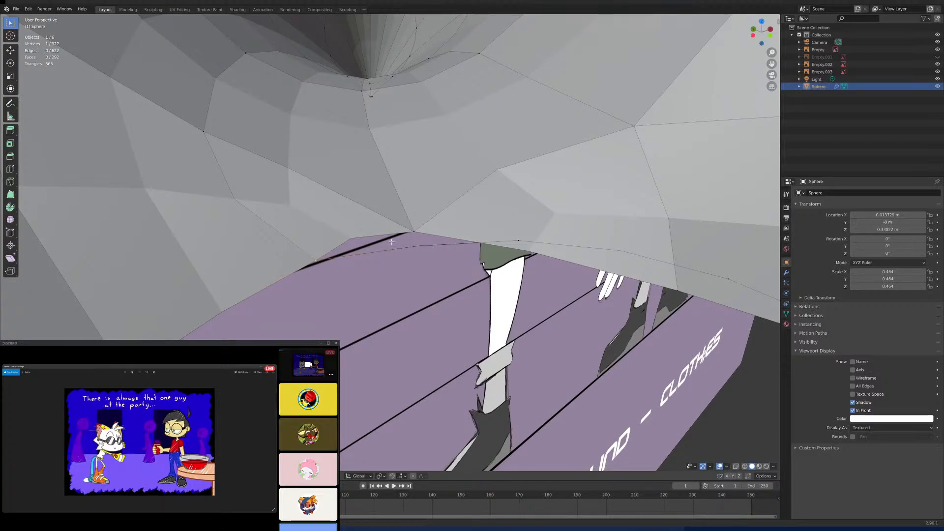
middle_drag(392, 242, 412, 221)
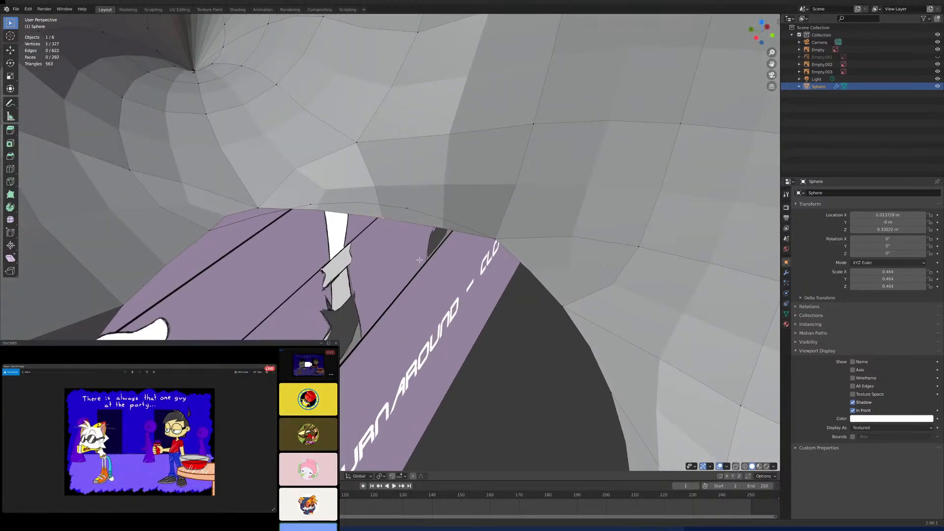
middle_drag(403, 230, 484, 179)
click(344, 261)
middle_drag(351, 261, 386, 249)
shift+click(390, 237)
key(m)
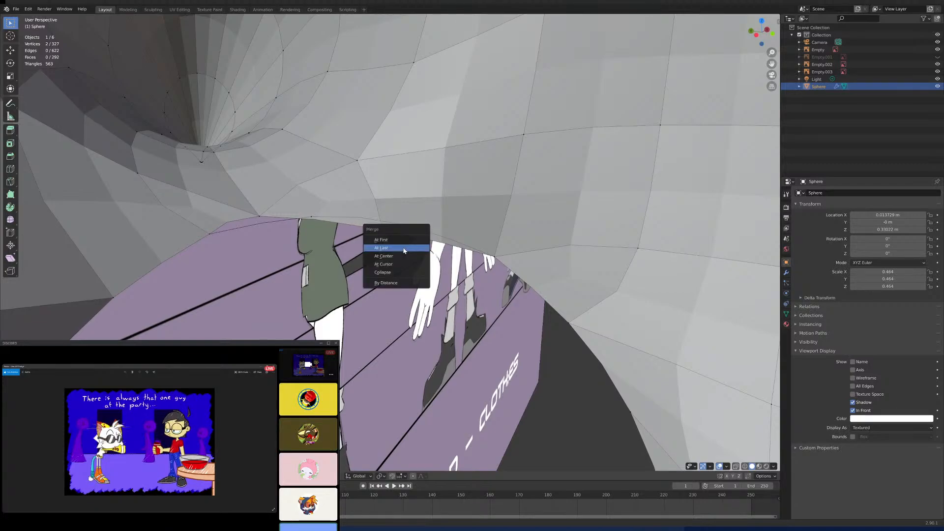
click(404, 248)
middle_drag(403, 251, 450, 333)
shift+click(485, 294)
key(m)
click(519, 296)
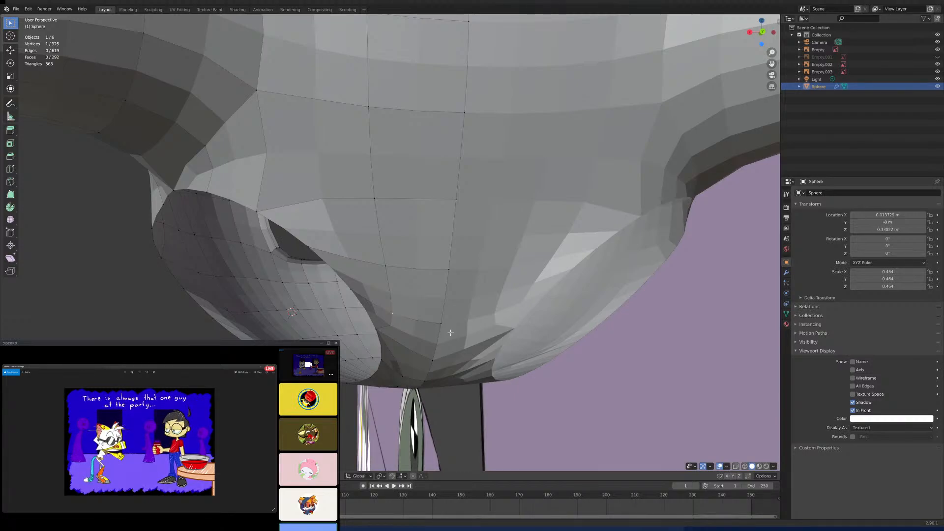
- Shift two vertices beside the hole on the back of the head toward the head's centre line to even out the faces
middle_drag(451, 333, 401, 305)
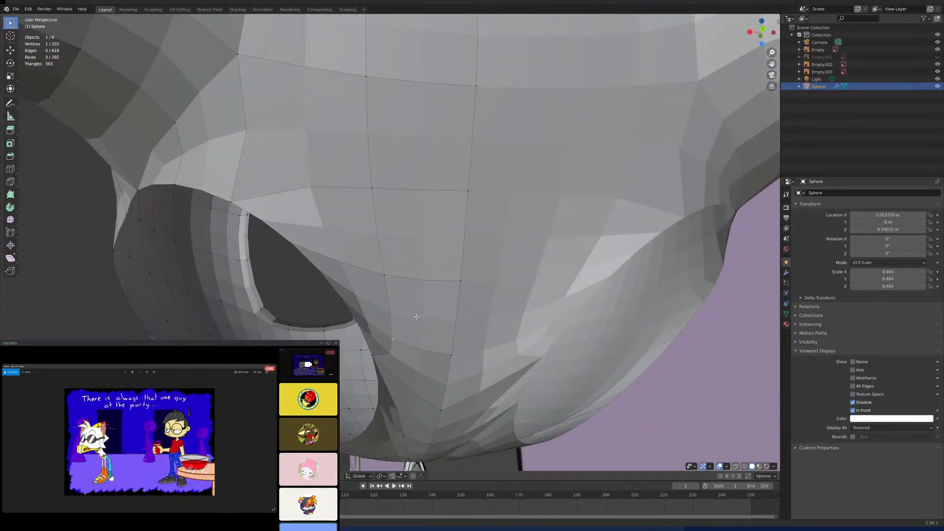
key(g)
click(406, 302)
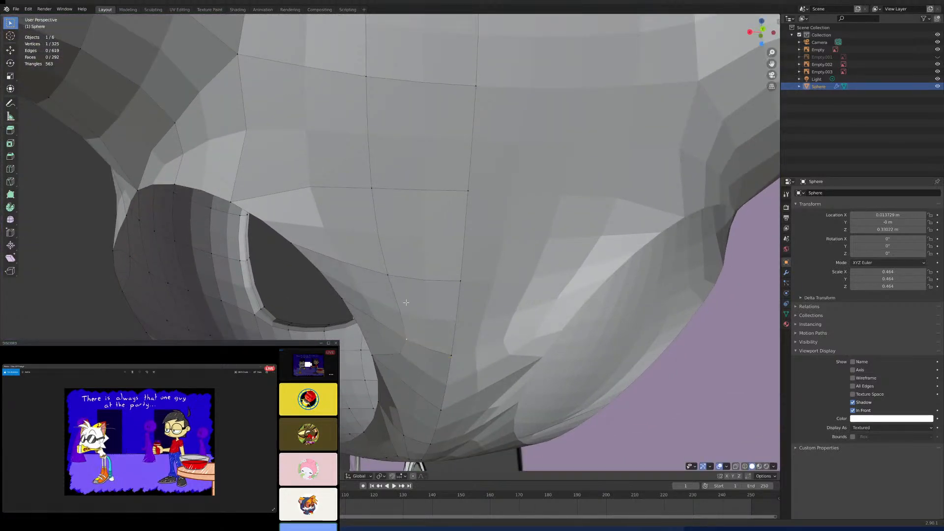
shift+middle_drag(406, 303, 427, 317)
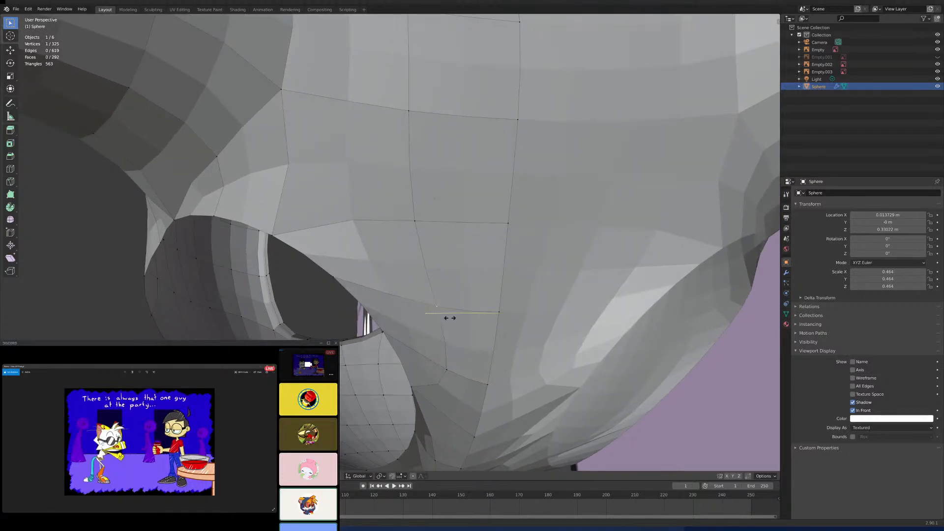
middle_drag(427, 317, 369, 279)
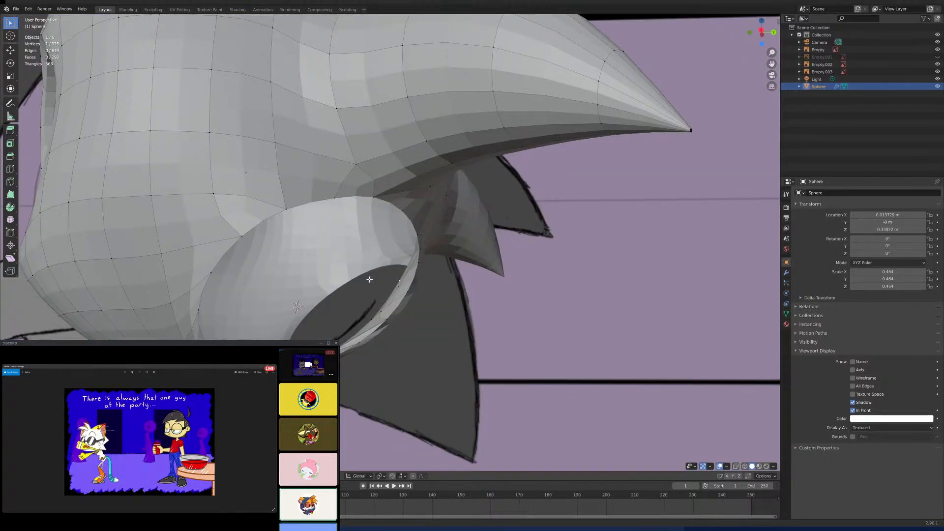
- Select the 17-vertex rim loop of the lower spike's base and move it slightly up along the Z axis
key(KP_3)
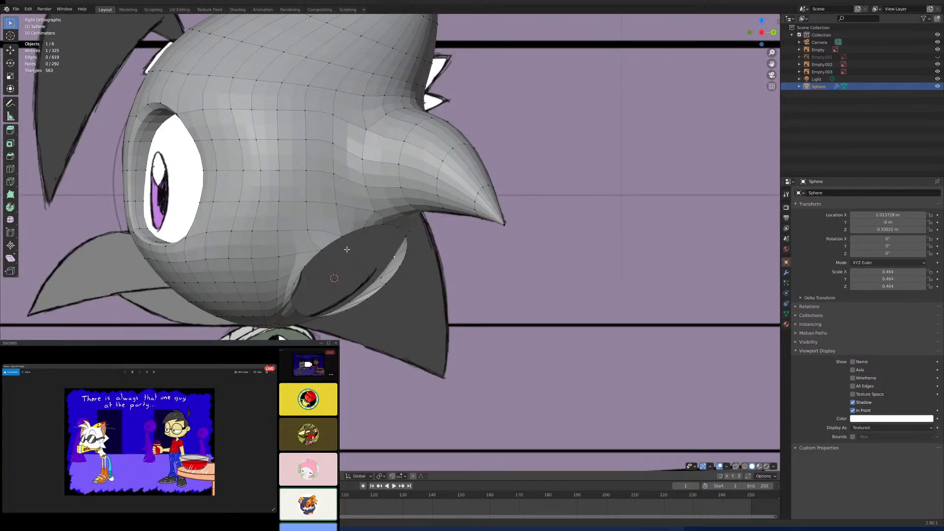
scroll(346, 250, up, 3)
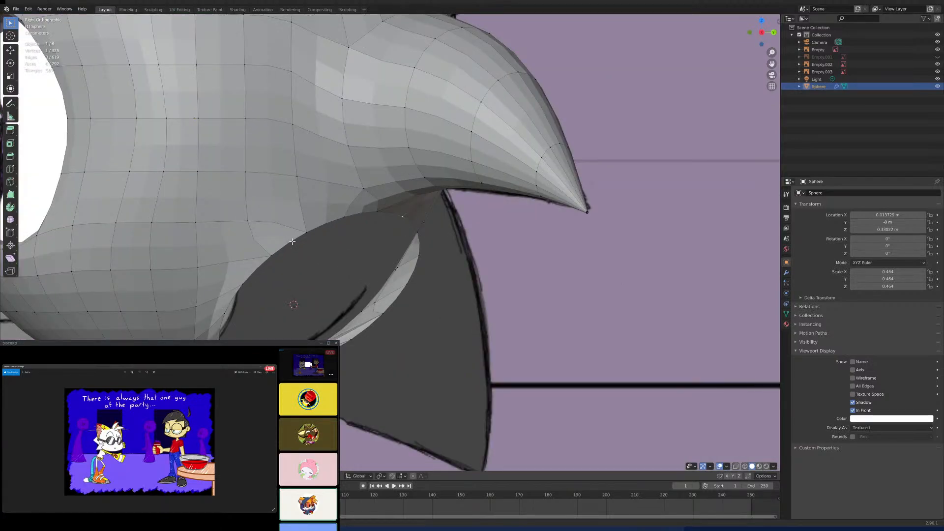
alt+click(403, 271)
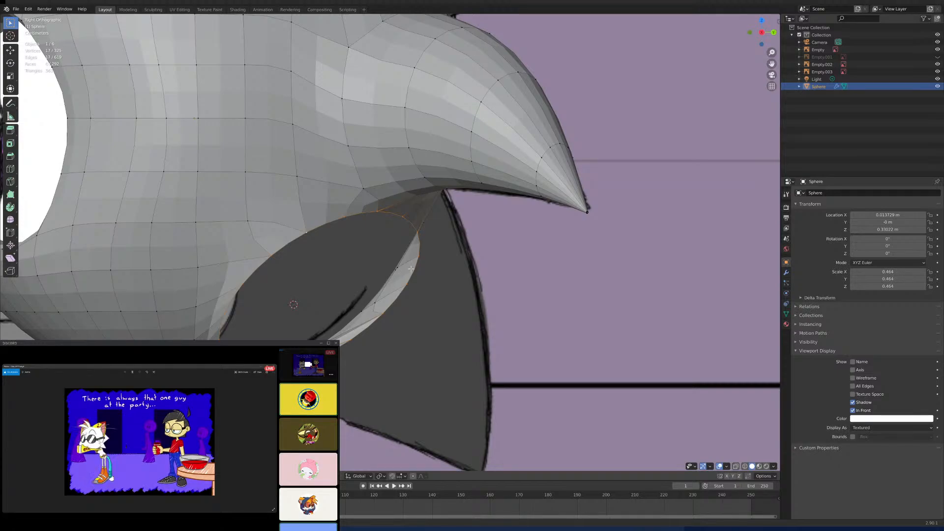
key(KP_1)
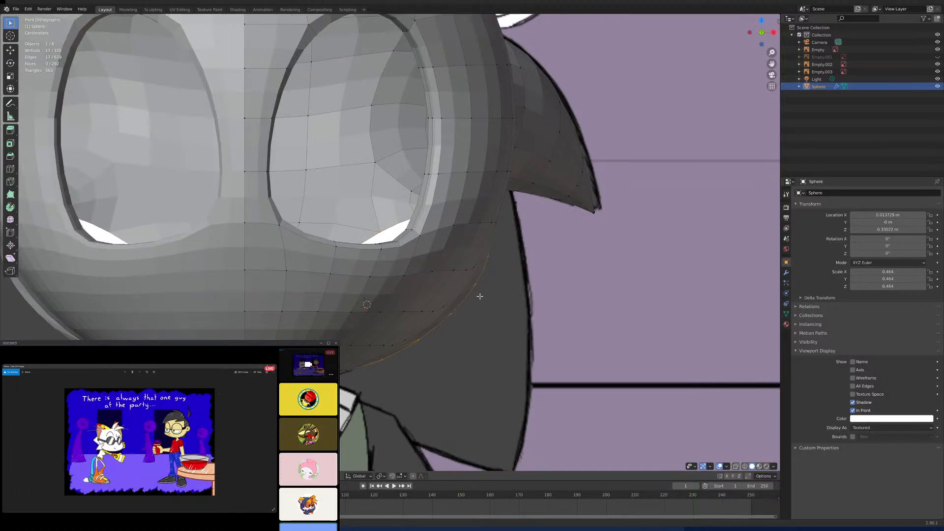
key(g)
key(z)
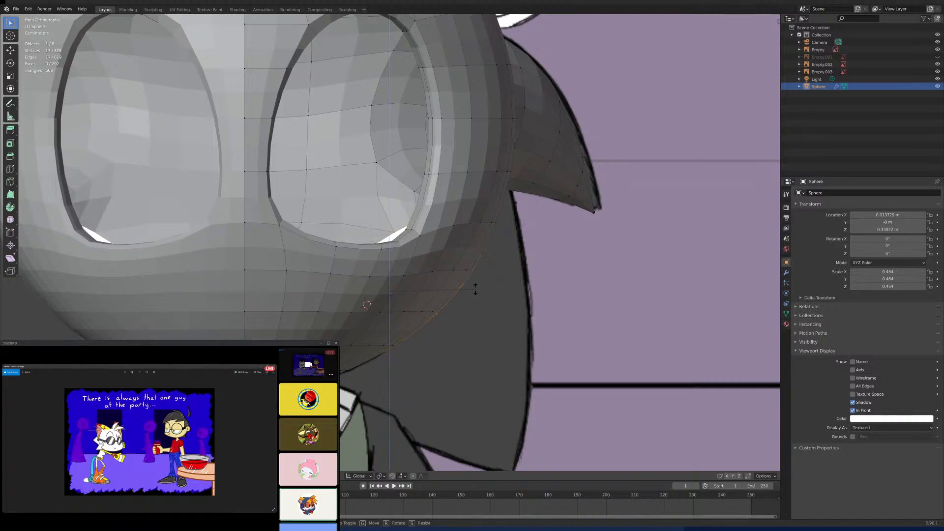
click(475, 289)
middle_drag(475, 290, 331, 280)
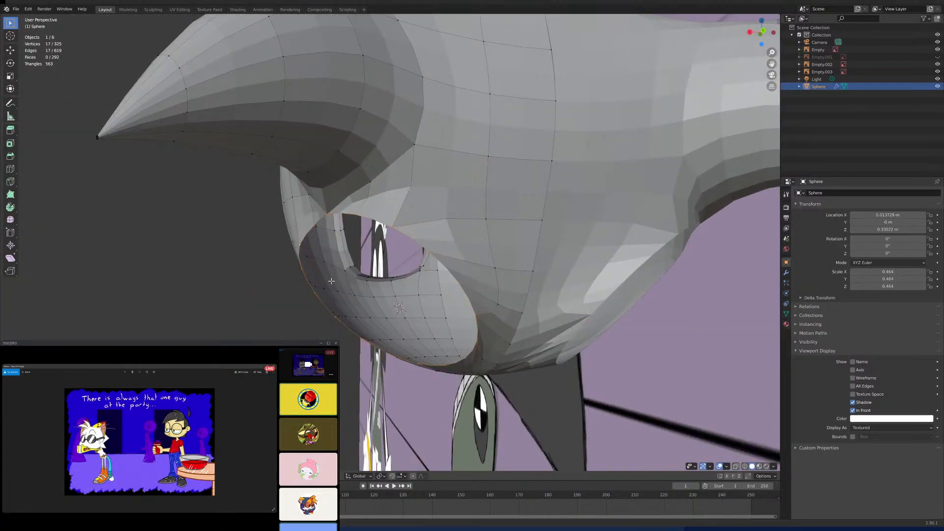
- Move the three vertices in the column beside the back centre line closer to it along X, adjusting the uppermost one separately
key(ctrl+KP_1)
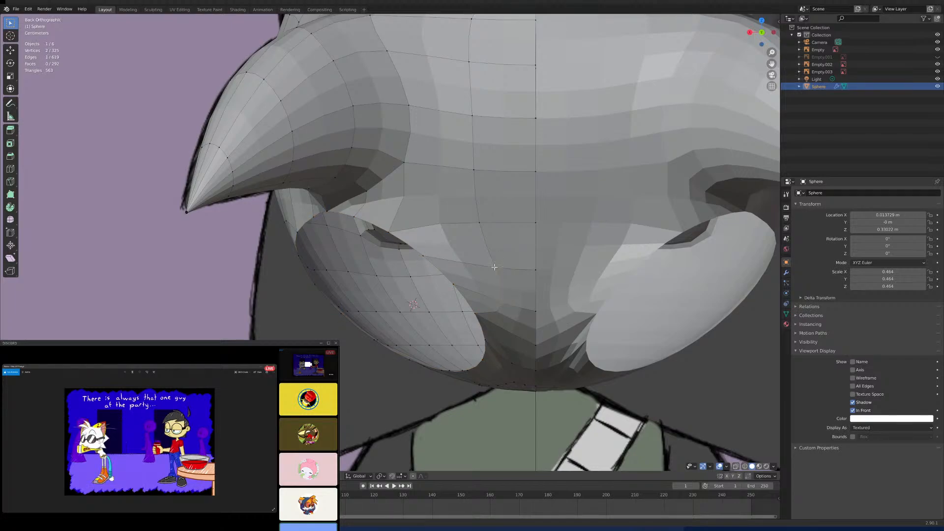
click(487, 226)
key(g)
key(x)
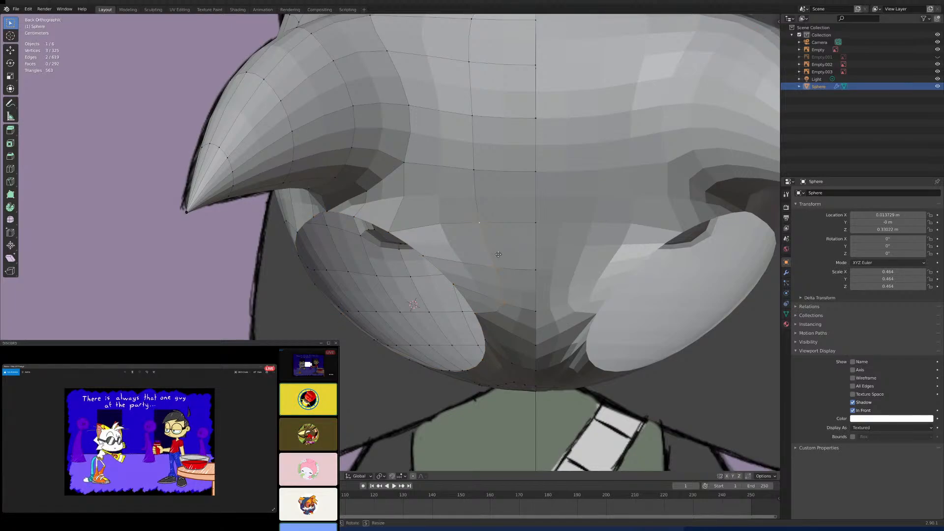
click(520, 255)
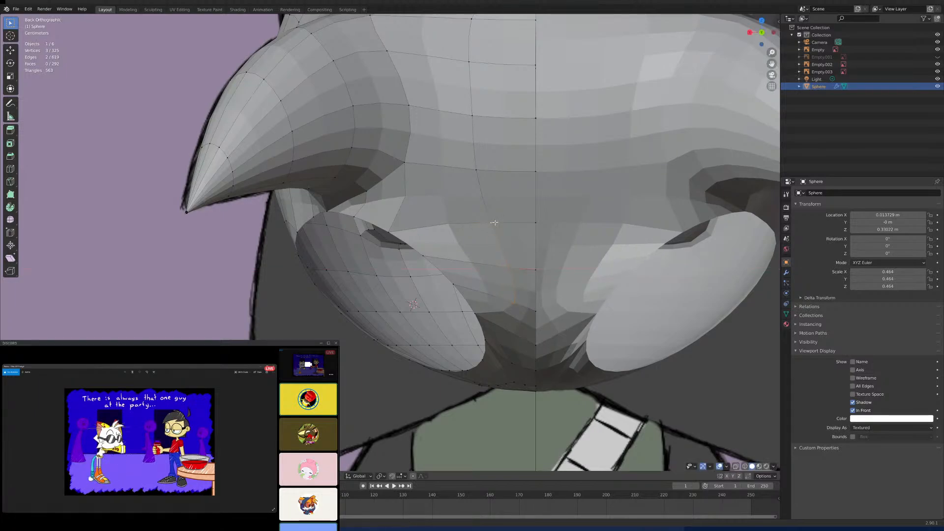
click(494, 222)
key(g)
key(x)
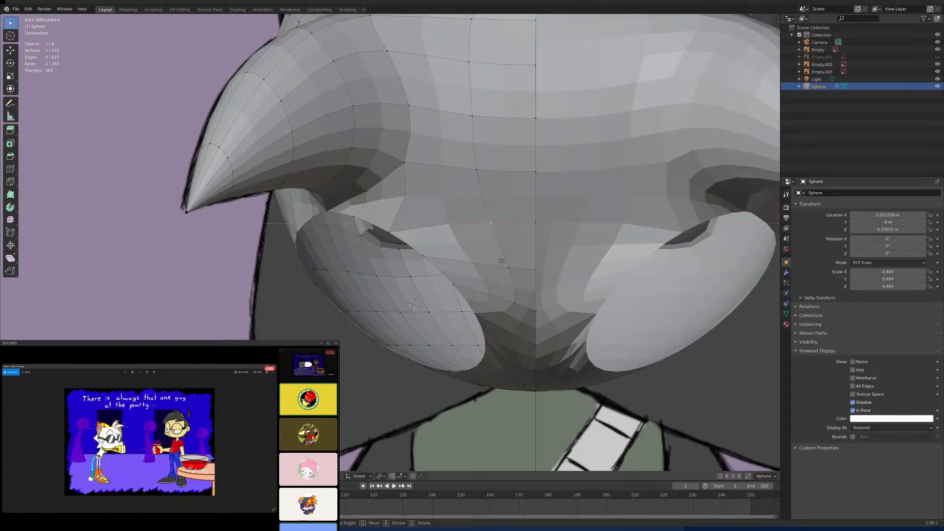
click(512, 261)
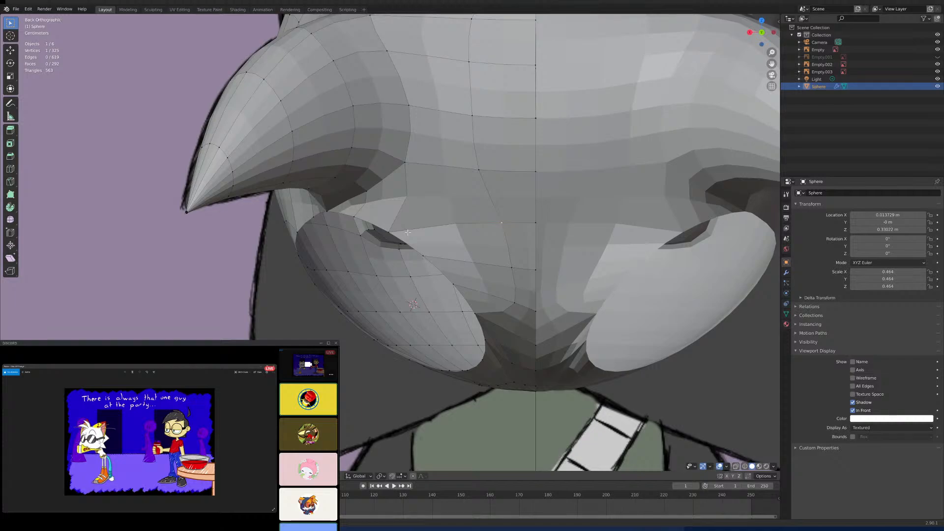
- Select the 17-vertex rim loop of the lower spike's base and scale it up in the back view
middle_drag(407, 232, 461, 290)
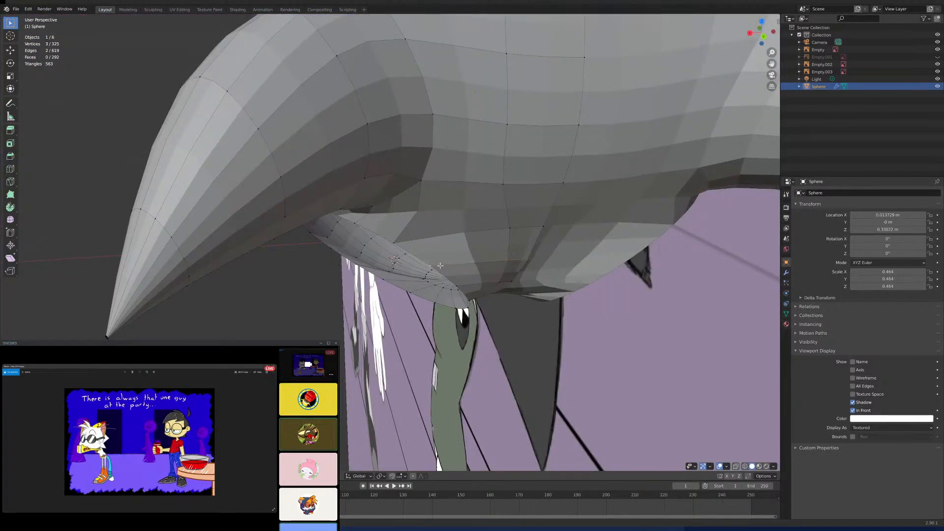
alt+click(440, 265)
middle_drag(440, 265, 442, 227)
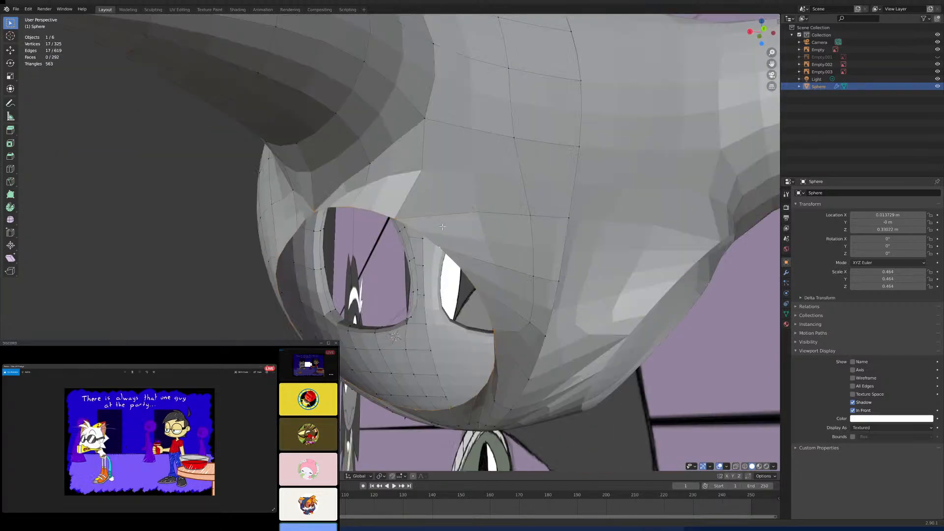
key(ctrl+KP_1)
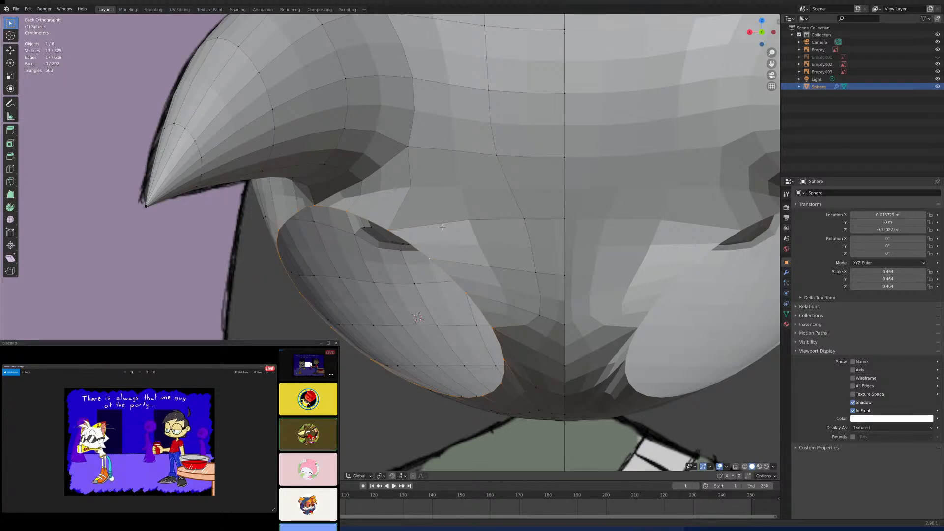
scroll(442, 227, down, 6)
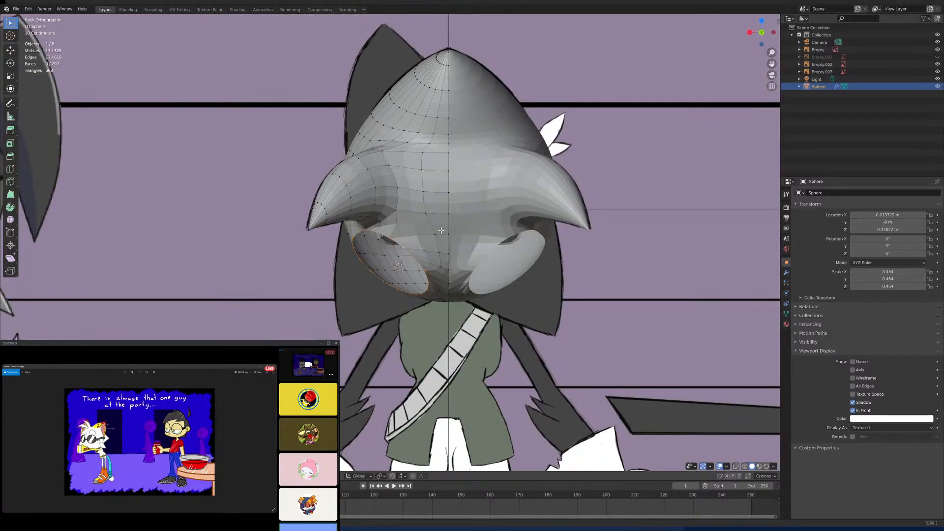
scroll(432, 244, up, 5)
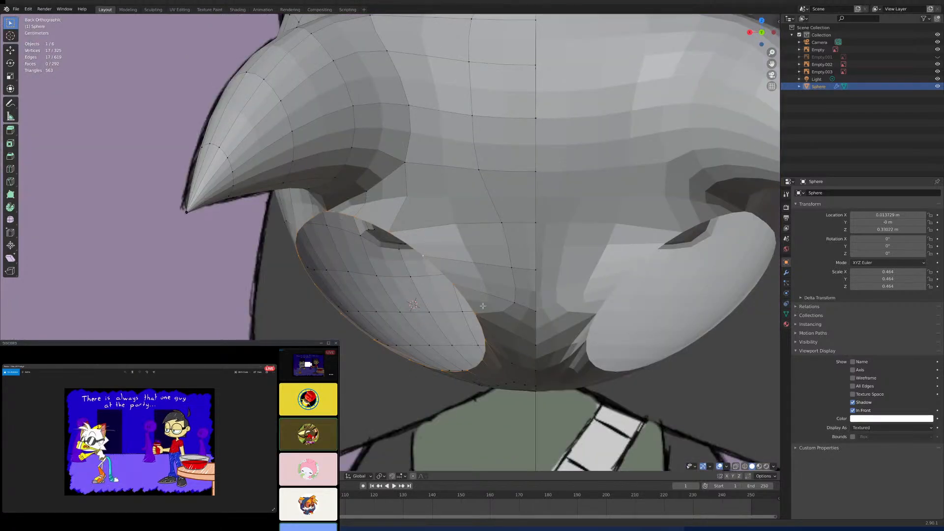
key(s)
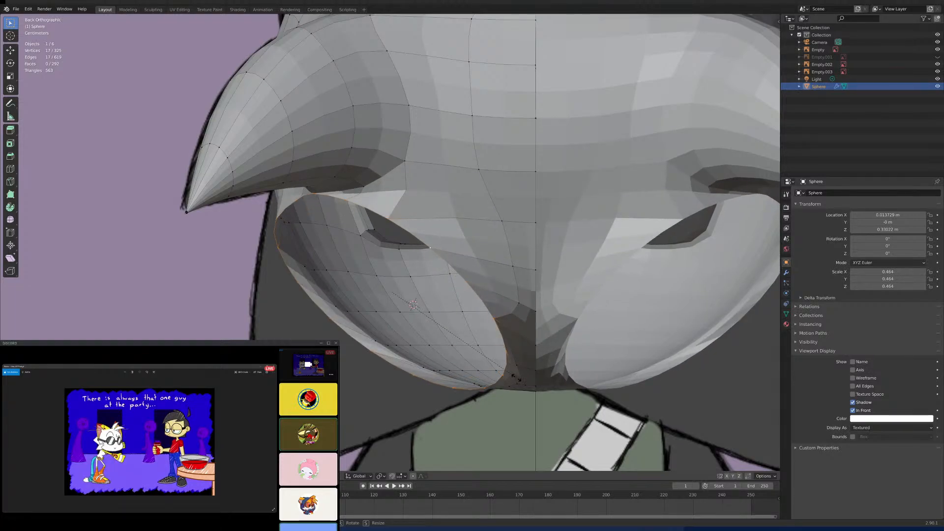
click(513, 380)
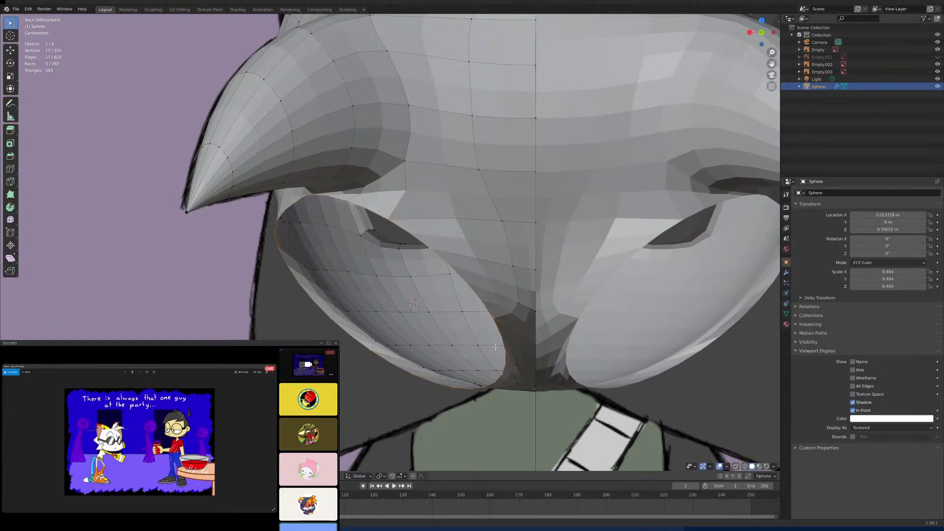
- Move the rim loop backward and slightly down in the side view, excluding X, and compare its position from the back and side
key(KP_3)
key(g)
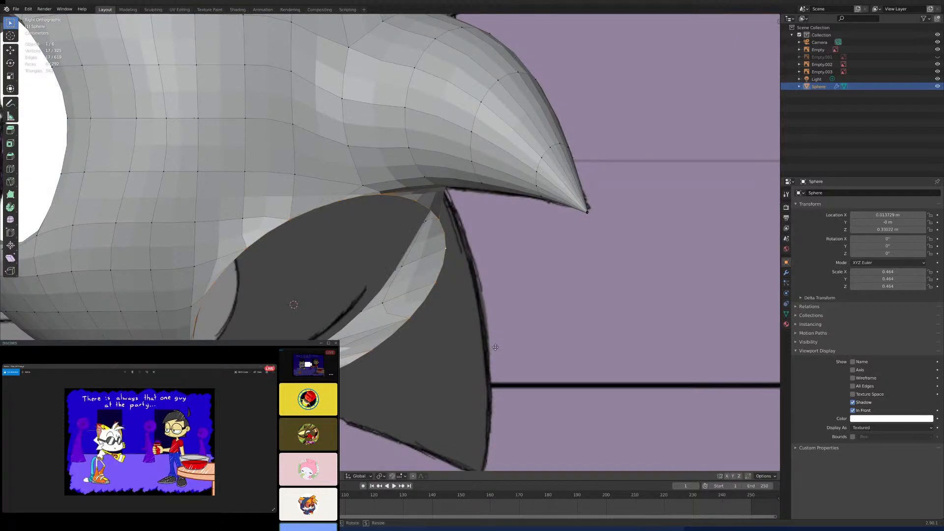
key(shift+x)
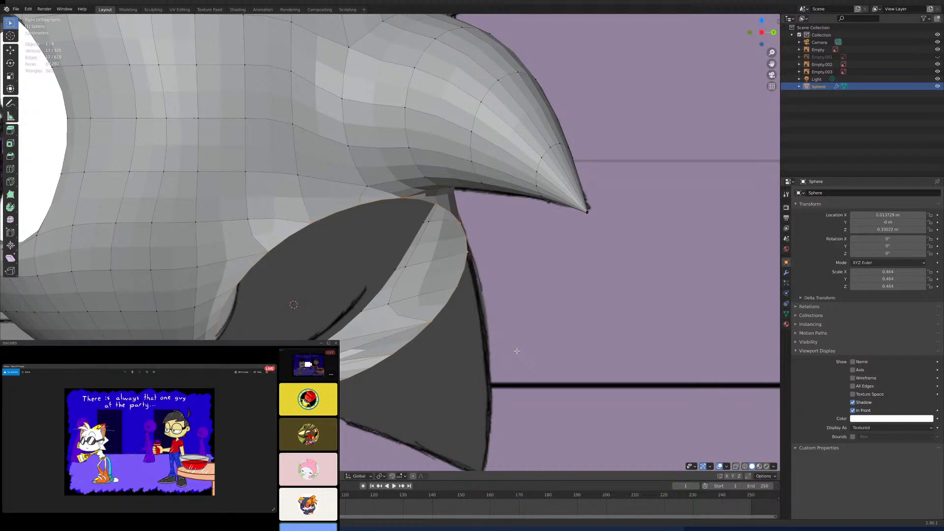
click(516, 352)
key(KP_1)
key(ctrl+KP_1)
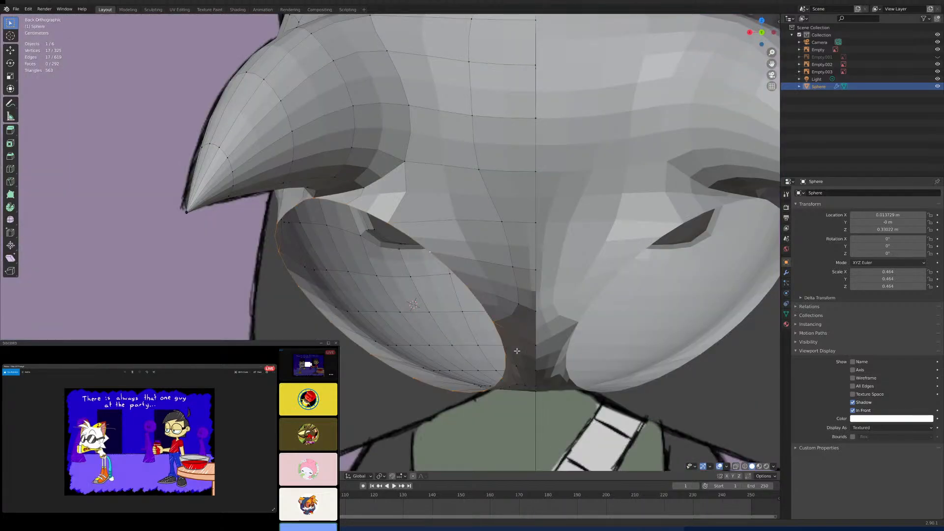
scroll(371, 274, down, 2)
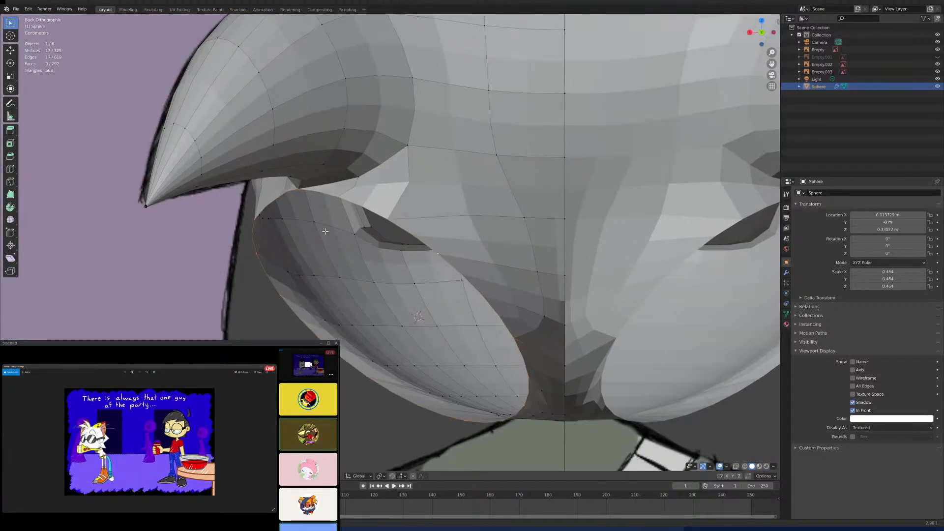
scroll(328, 245, up, 2)
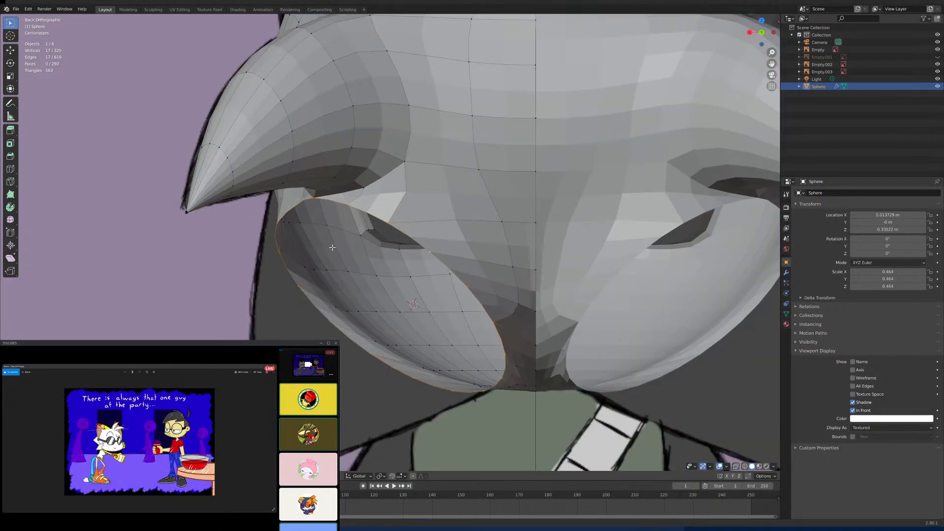
middle_drag(332, 247, 477, 269)
key(KP_3)
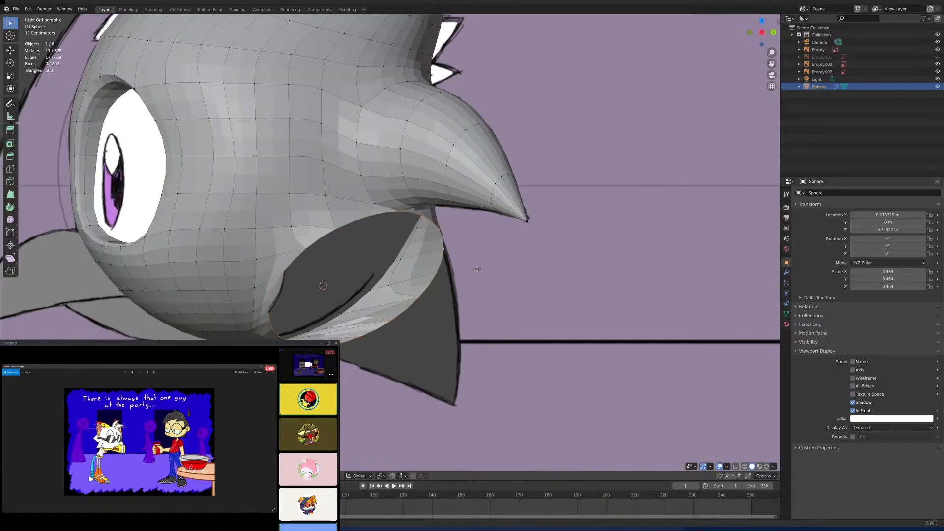
- Try to move three vertices on the inner surface behind the lower back hole backward in the side view, and undo it
scroll(478, 269, down, 8)
scroll(475, 273, up, 10)
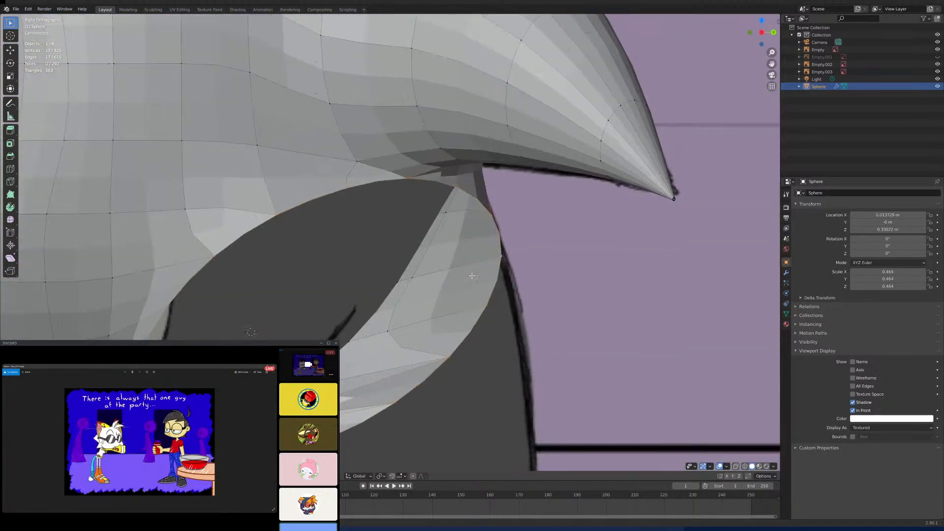
scroll(472, 275, down, 4)
scroll(472, 276, up, 5)
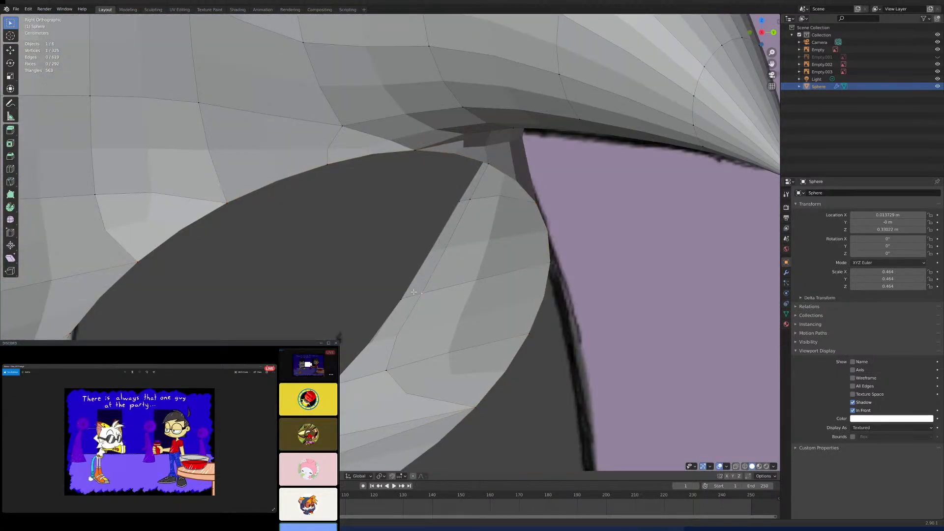
click(430, 290)
shift+click(386, 368)
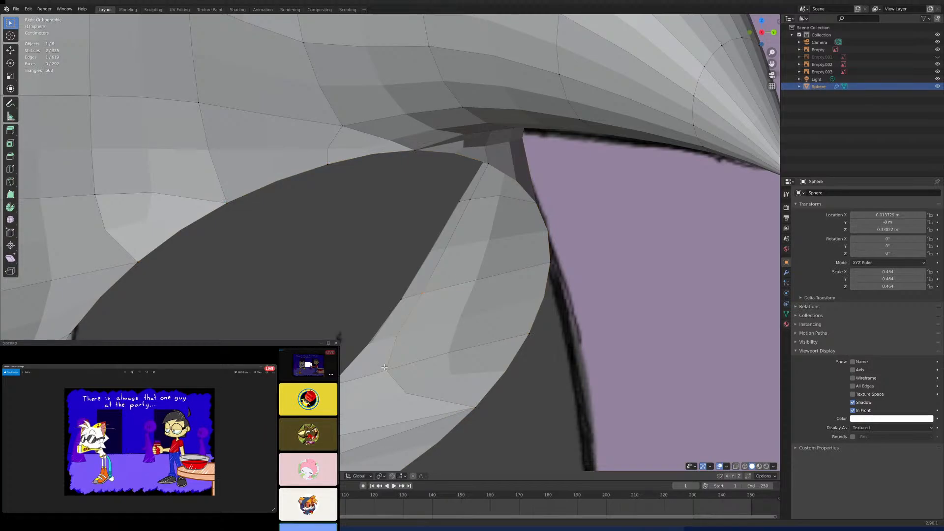
shift+click(468, 209)
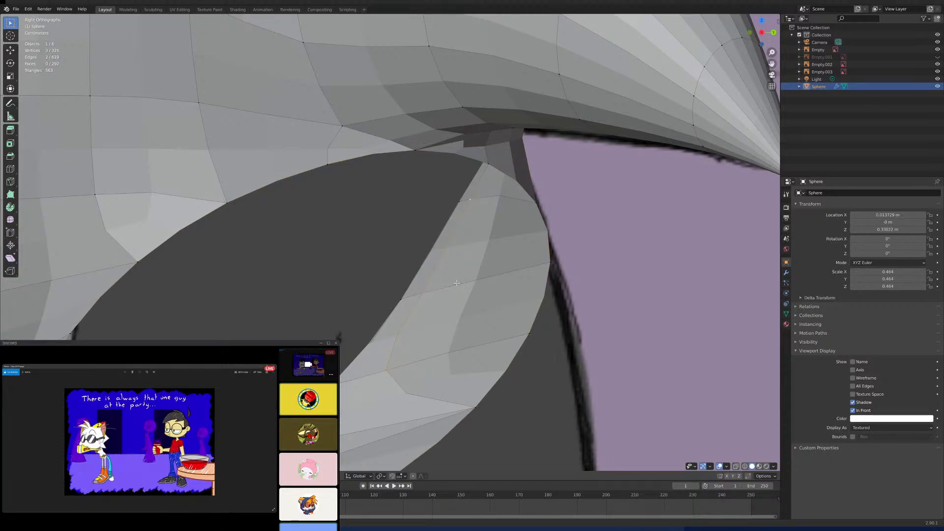
key(g)
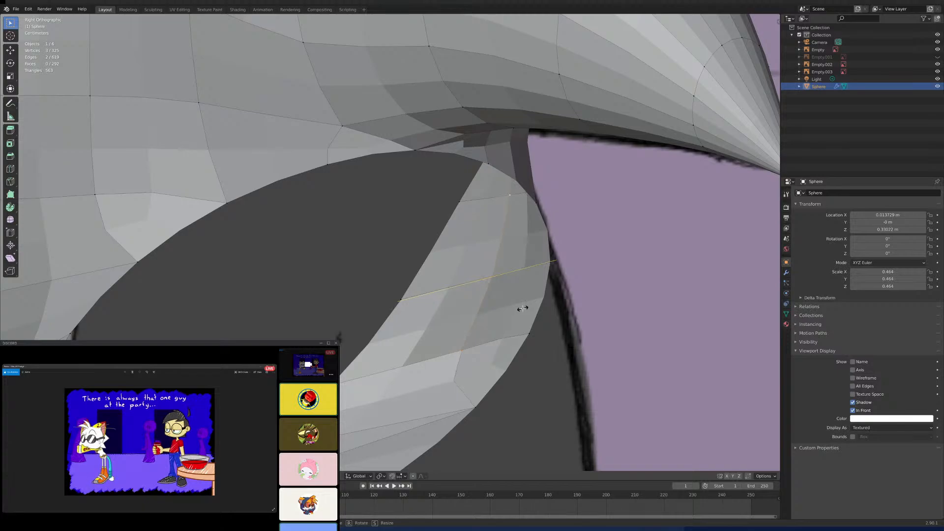
click(523, 308)
scroll(522, 308, down, 5)
middle_drag(523, 308, 418, 325)
scroll(432, 315, down, 4)
scroll(418, 325, up, 2)
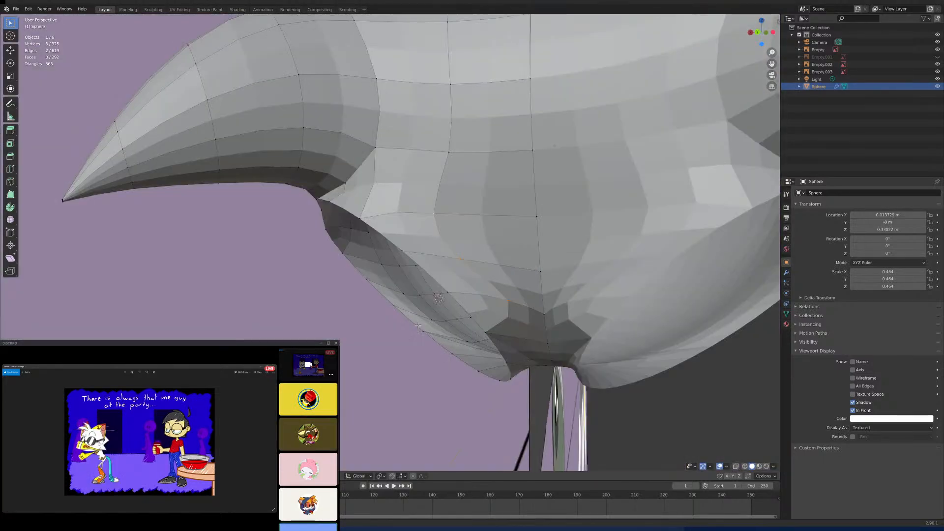
key(ctrl+z)
key(ctrl+z)
- Select the 17-vertex rim loop of the lower spike's base again
middle_drag(472, 309, 510, 307)
alt+shift+click(498, 315)
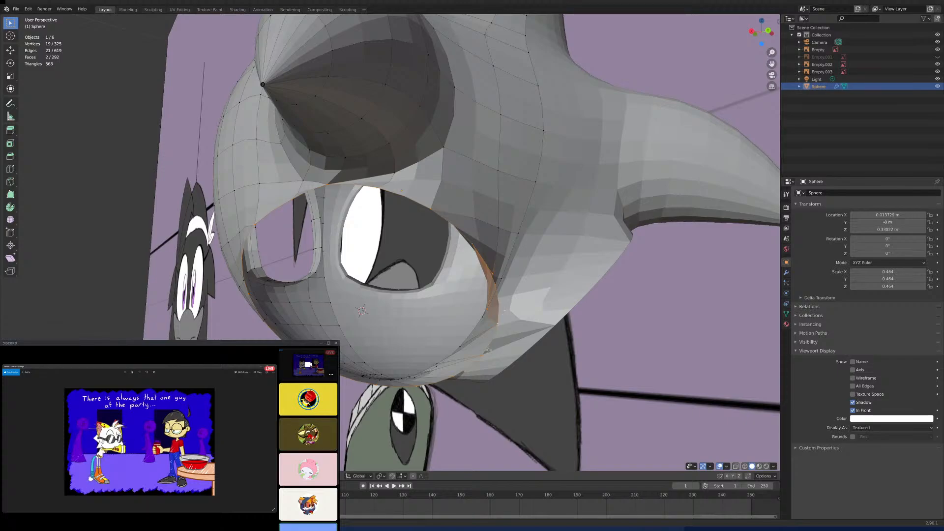
middle_drag(488, 350, 390, 266)
click(392, 234)
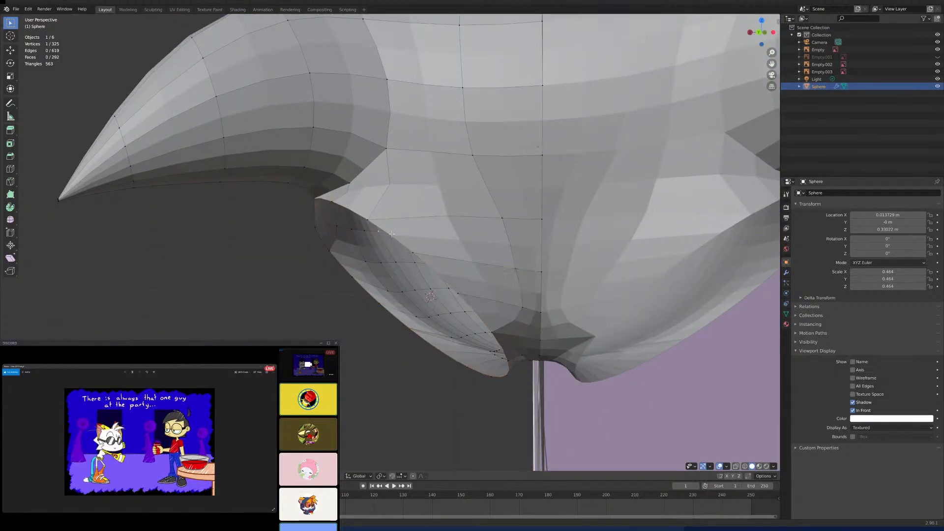
alt+click(331, 202)
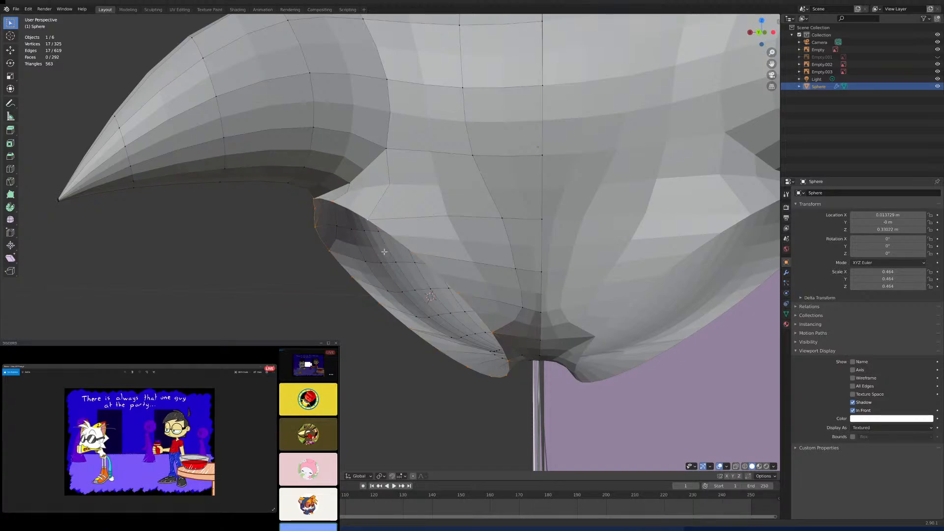
middle_drag(384, 252, 472, 268)
scroll(316, 292, down, 3)
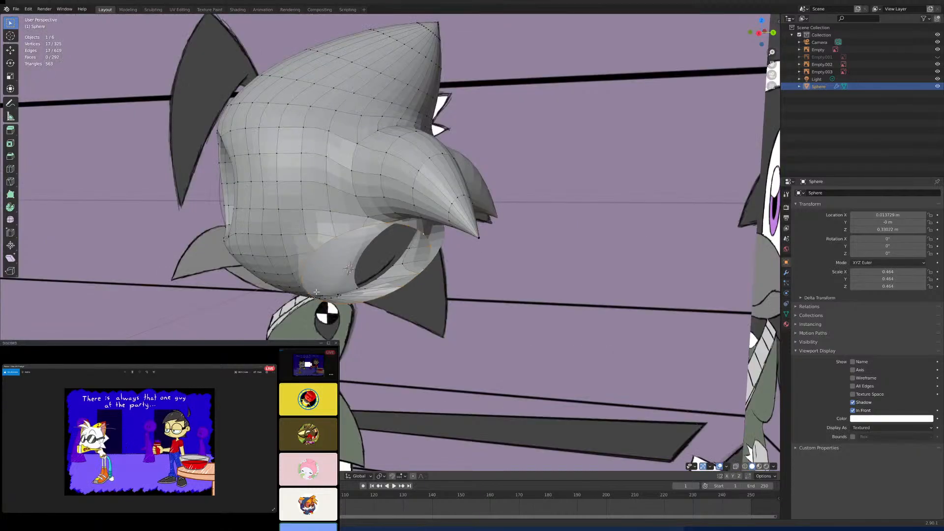
- Snap the 3D cursor to the selected rim loop in the side view and add a cone mesh there
key(KP_3)
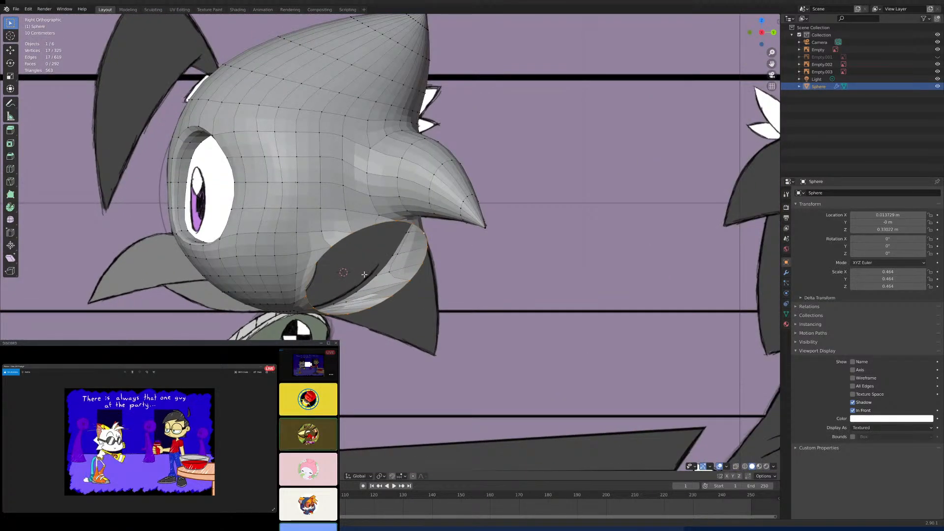
key(shift+s)
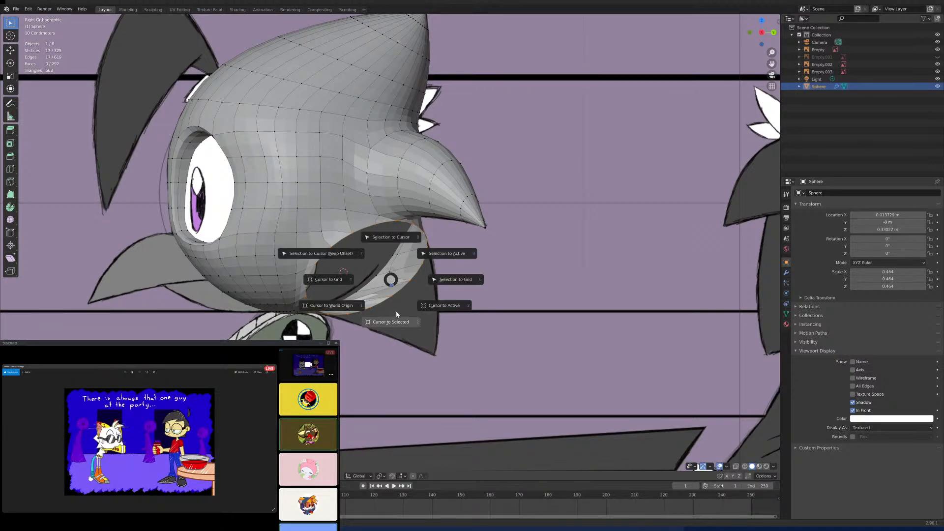
click(394, 318)
key(shift+a)
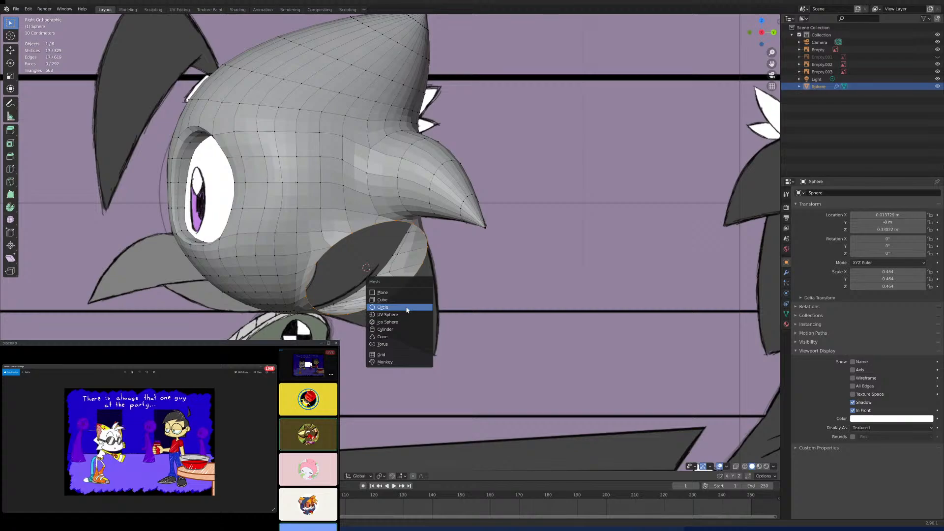
click(393, 337)
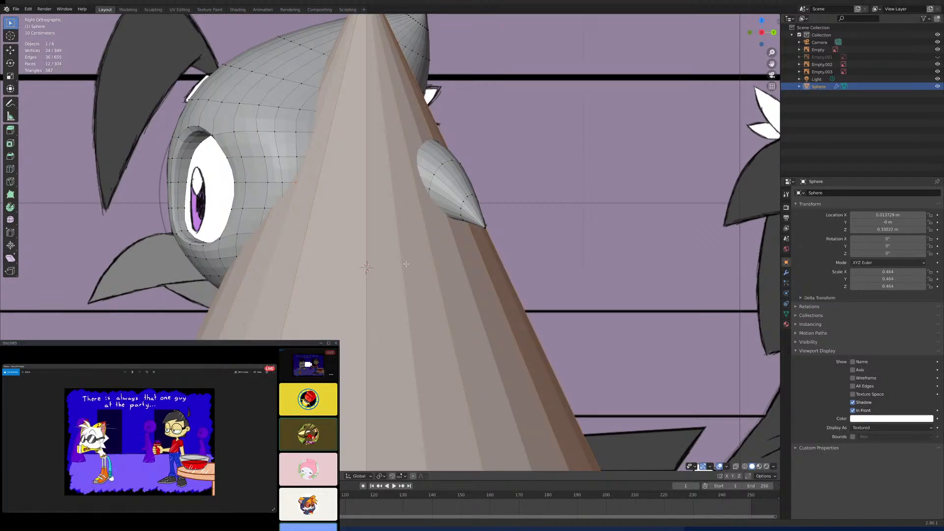
- Rotate the new cone 90 degrees in the side view so its tip points backward
scroll(406, 264, down, 5)
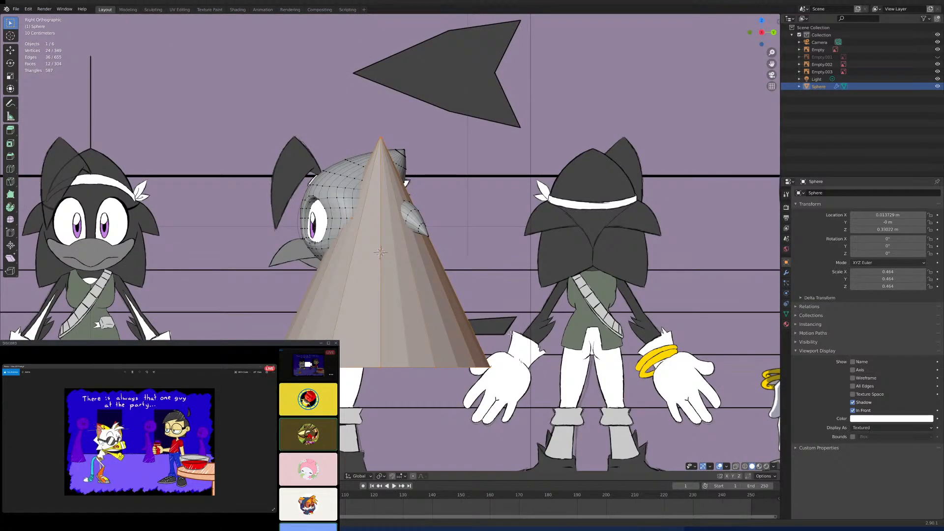
key(s)
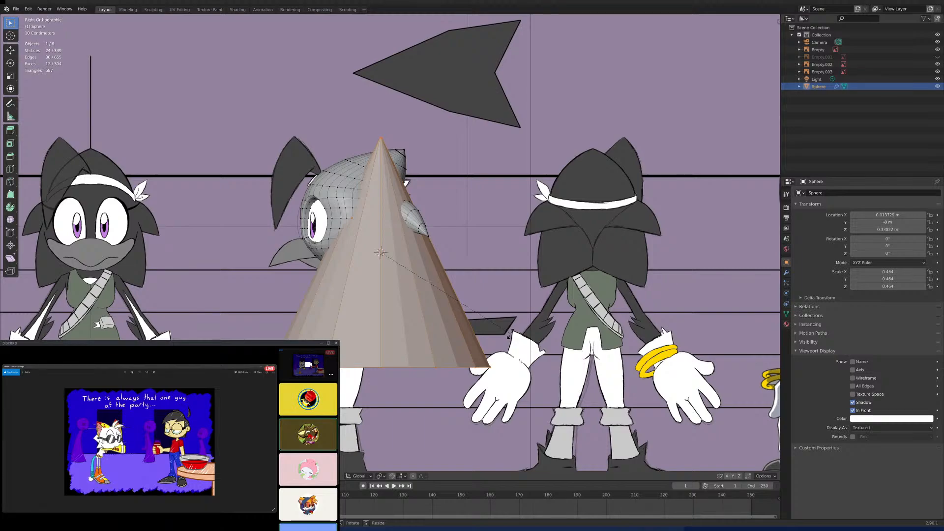
key(r)
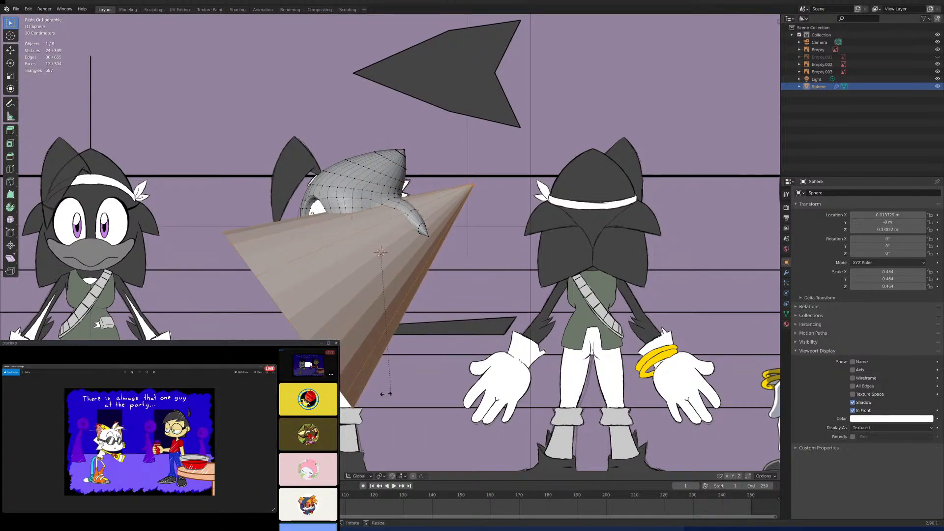
text(90)
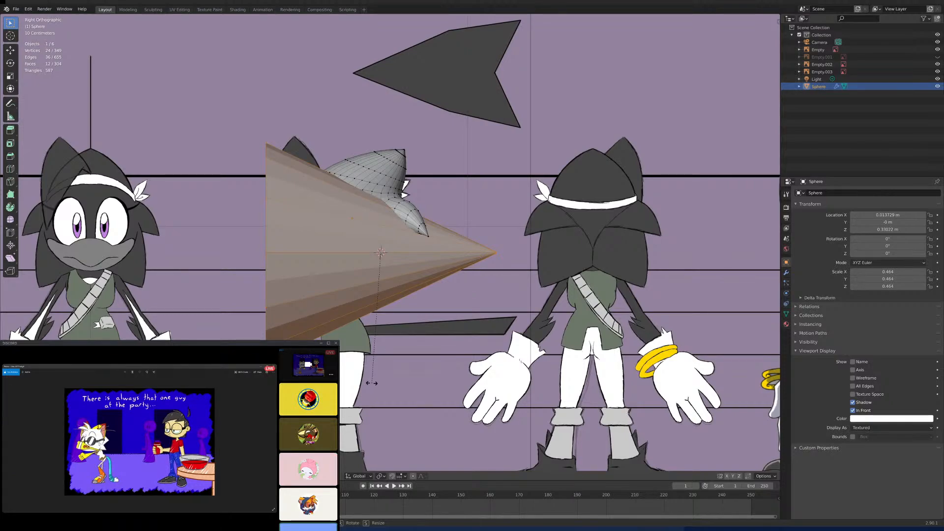
key(Return)
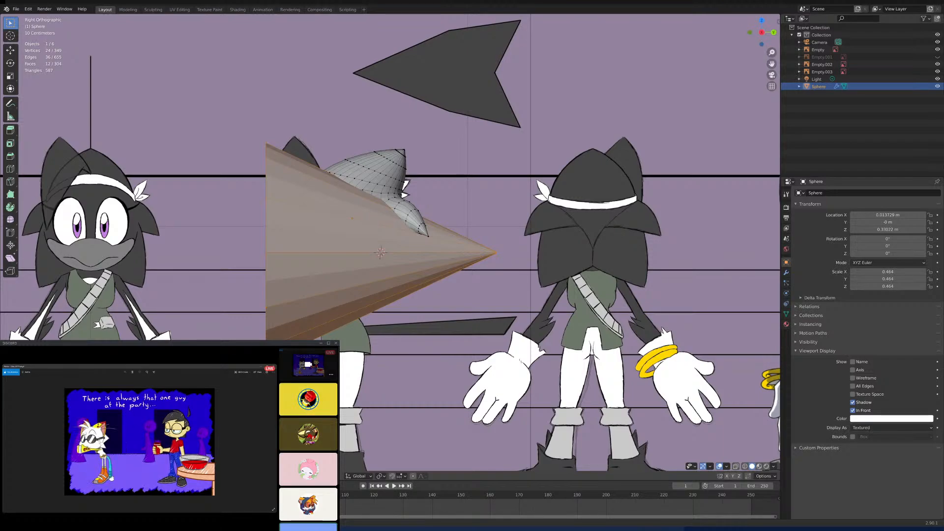
- Select the whole linked cone and scale it down to about the size of the lower back hole
click(488, 254)
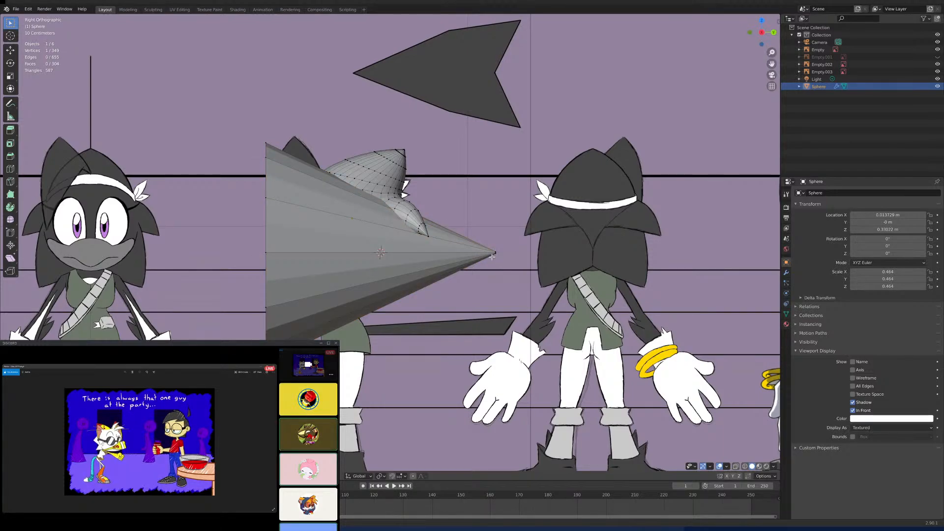
key(ctrl+l)
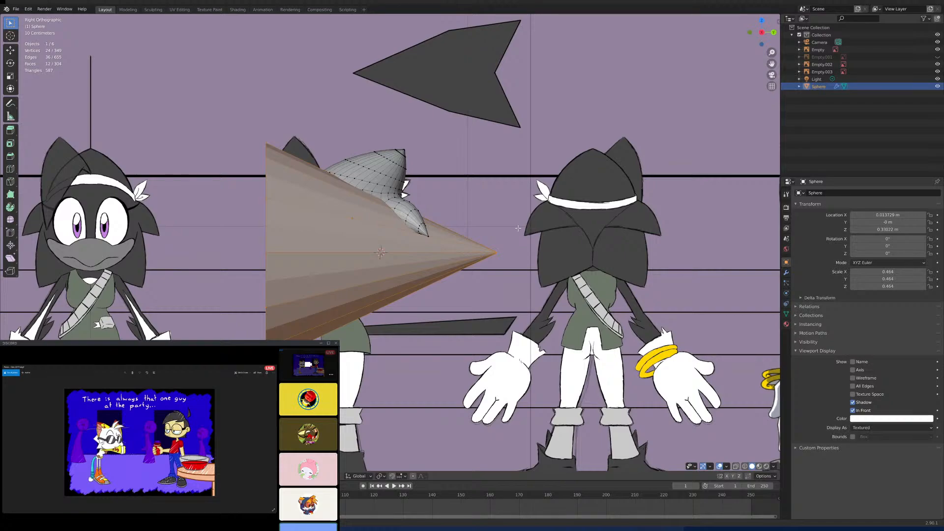
key(s)
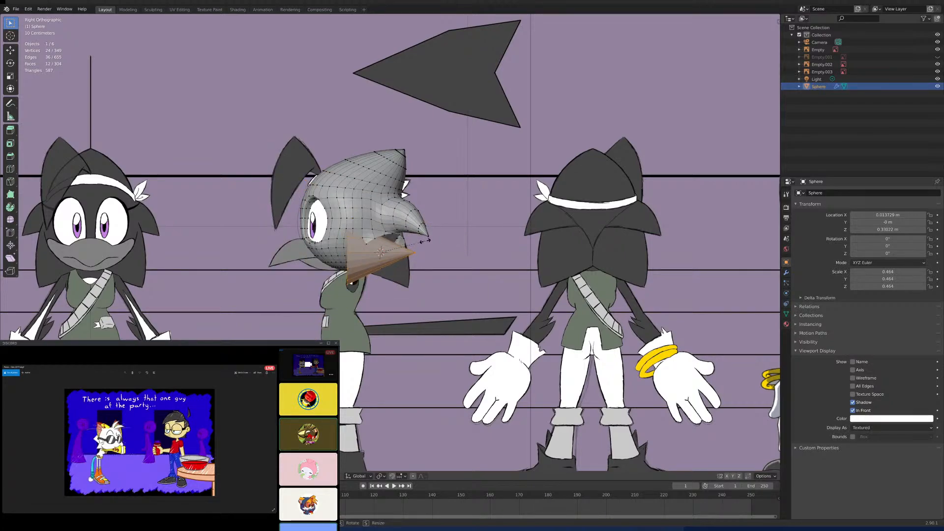
click(426, 241)
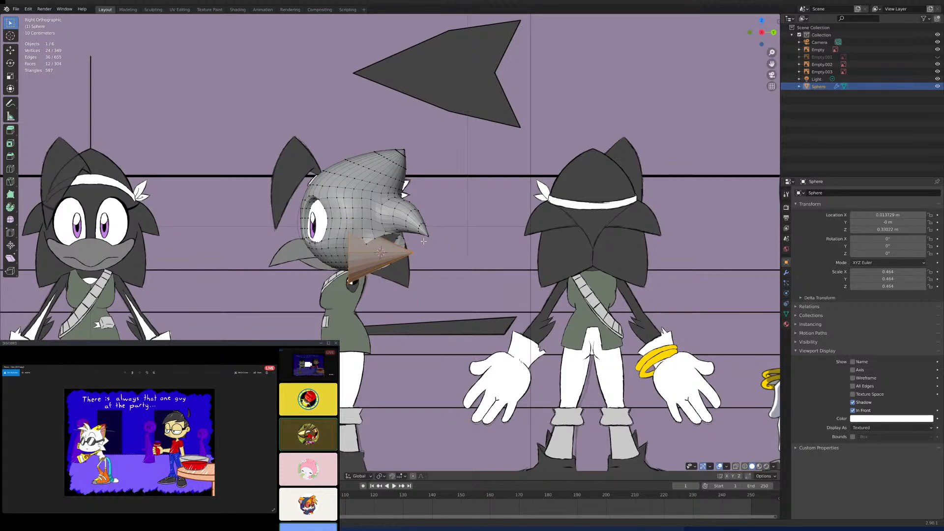
- Tilt the cone in the side view so its tip points down and backward along the reference's lower spike
scroll(445, 219, up, 5)
shift+middle_drag(448, 215, 463, 201)
key(r)
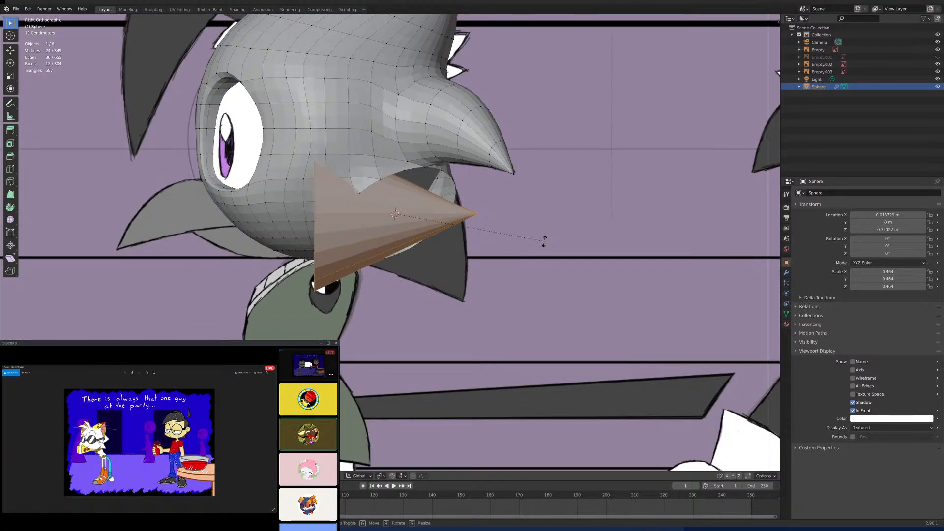
click(471, 351)
- Rotate the cone about the Z axis so its tip angles outward from the head's centre line
middle_drag(470, 351, 492, 220)
key(r)
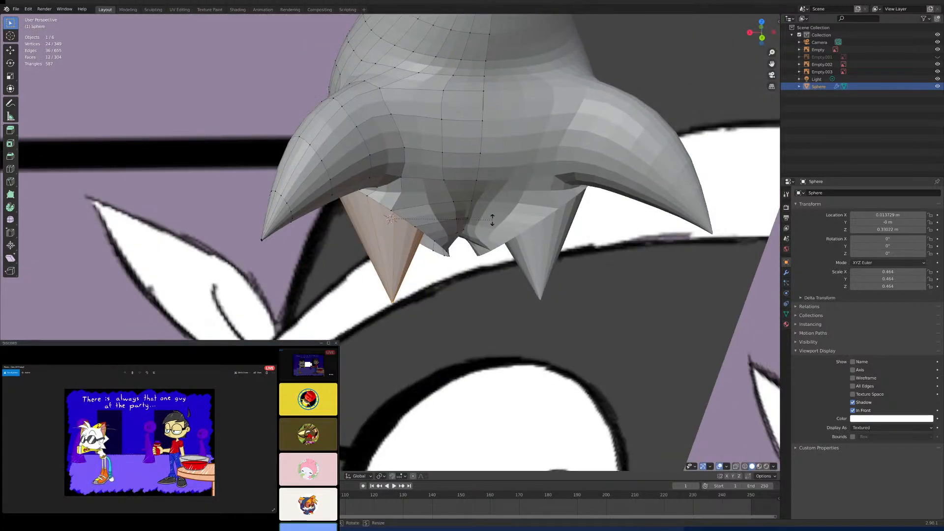
key(z)
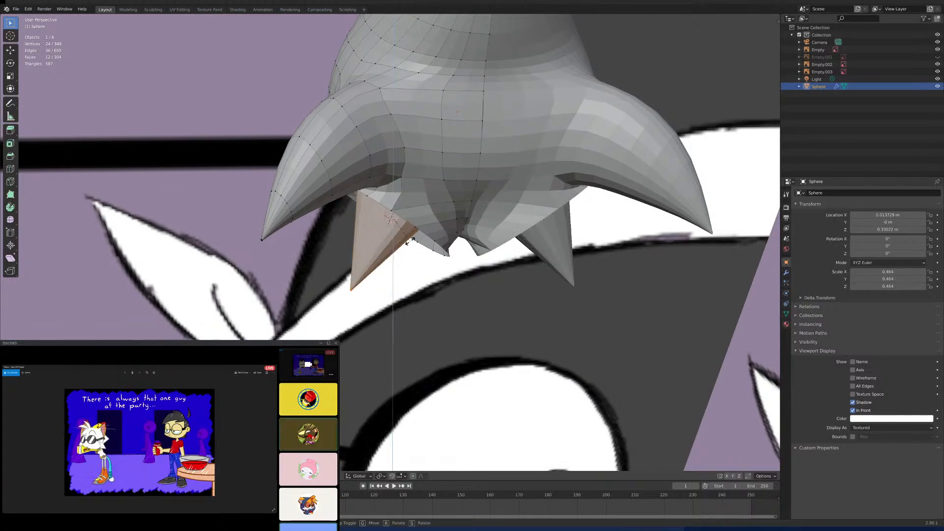
click(410, 241)
- Turn off clipping in the Mirror modifier and move the cone outward along the X axis
middle_drag(410, 241, 543, 211)
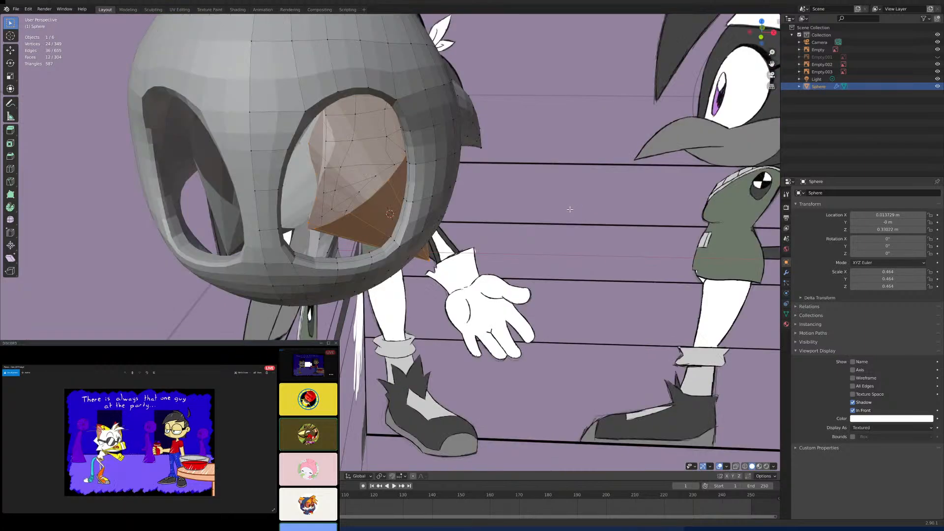
click(786, 273)
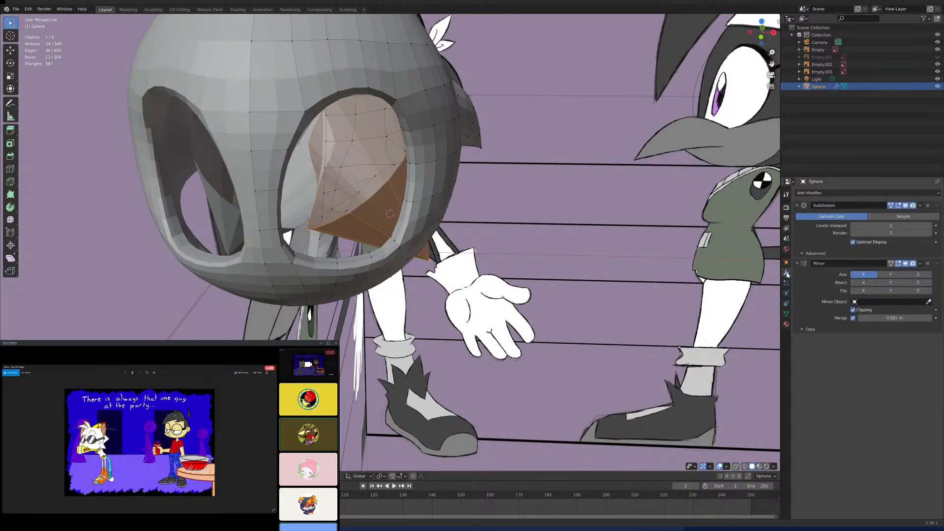
click(854, 311)
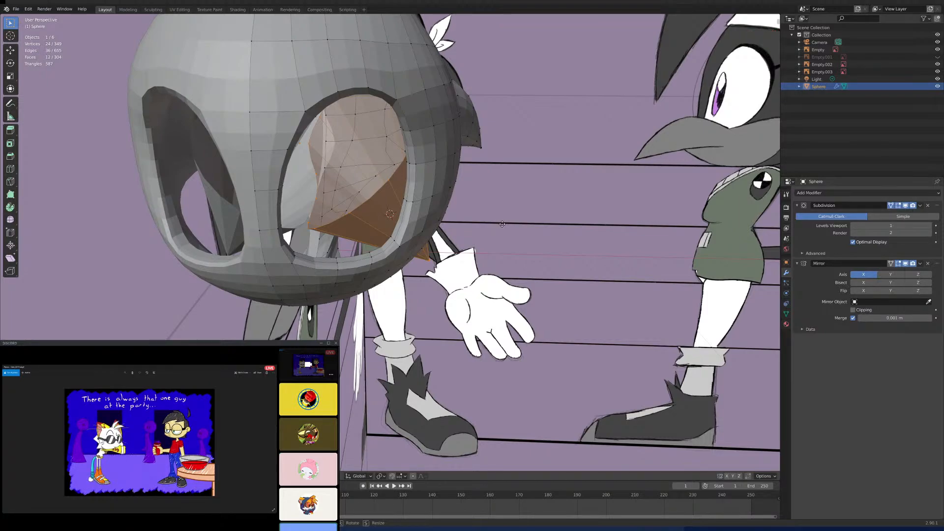
key(g)
key(x)
click(579, 248)
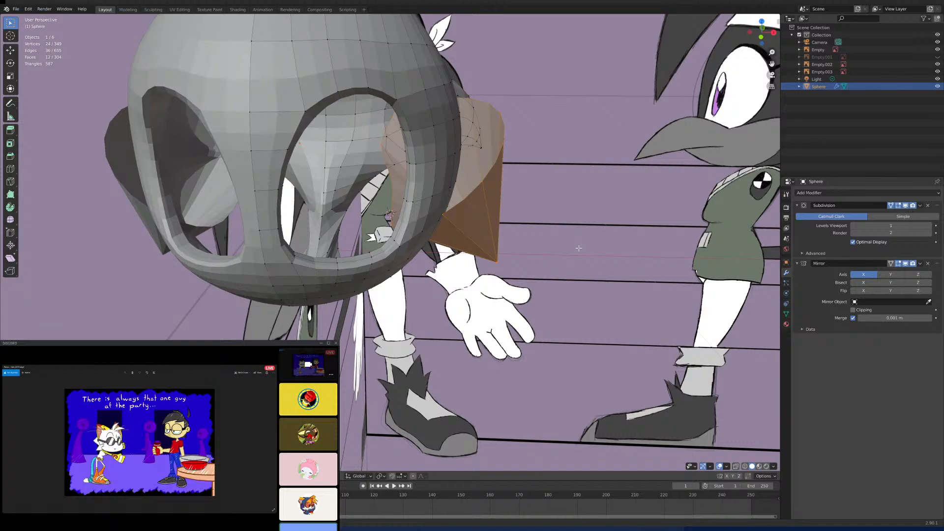
- Undo the cone's move, tilts and scaling, and turn the Mirror modifier's clipping back on
middle_drag(579, 248, 567, 269)
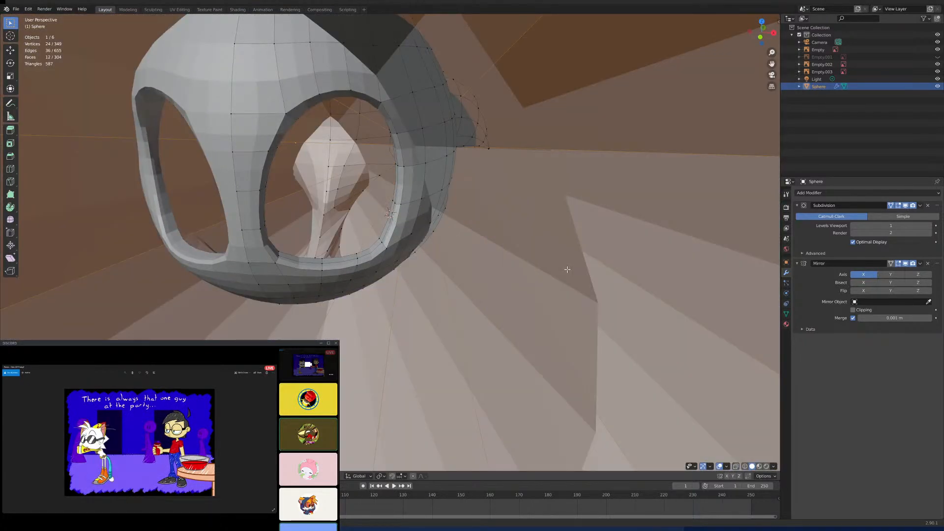
scroll(567, 270, down, 8)
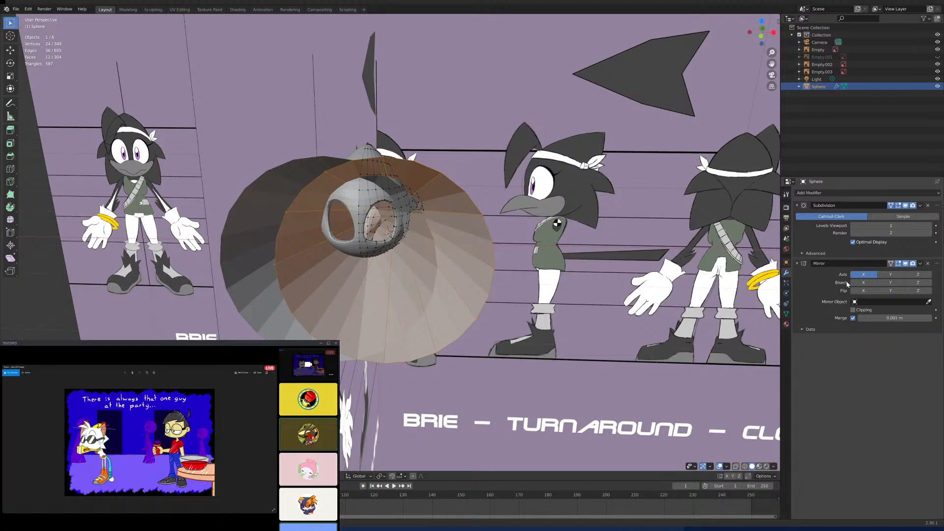
click(853, 310)
scroll(605, 281, up, 3)
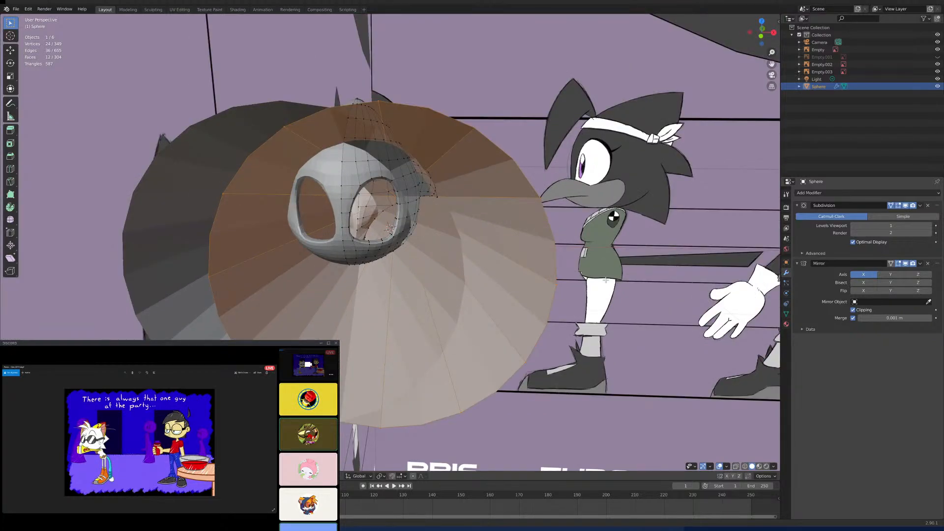
key(ctrl+z)
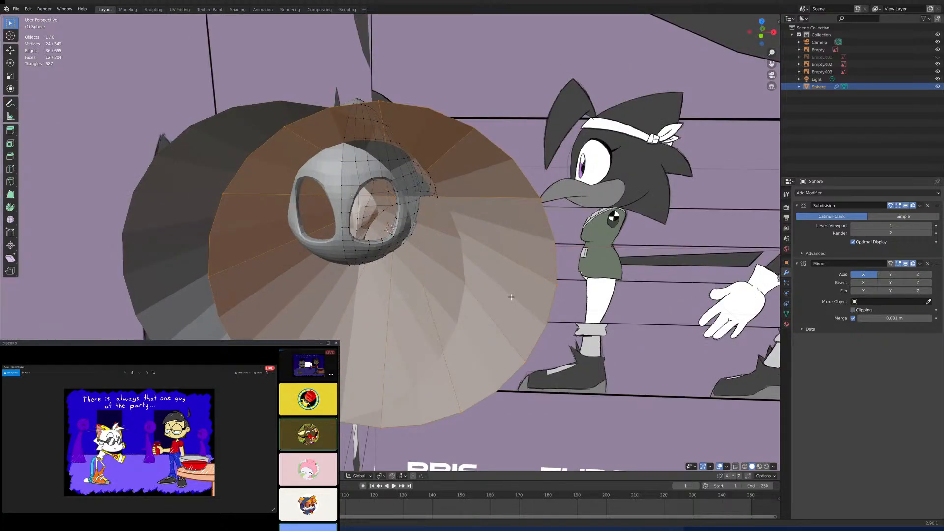
- Scale the backward-pointing cone down to roughly the size of the lower back hole and check it from the side
key(s)
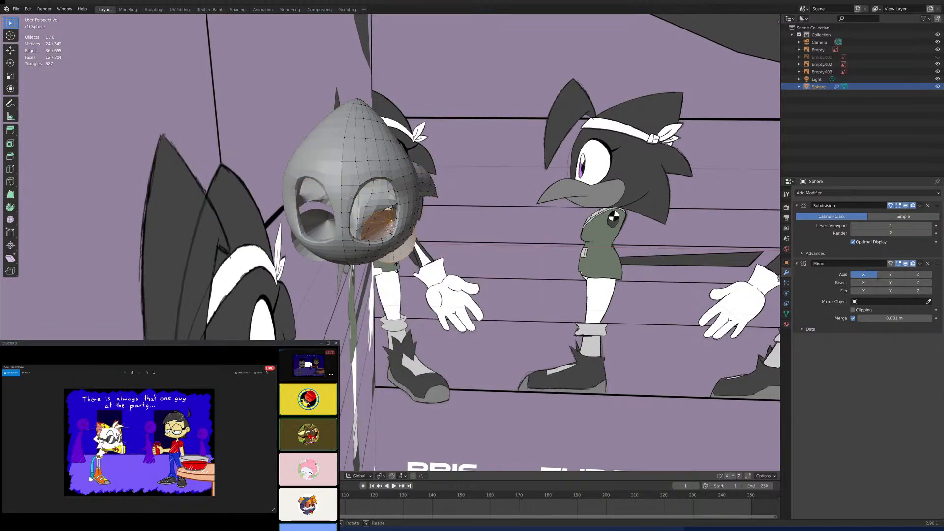
right_click(405, 278)
key(KP_3)
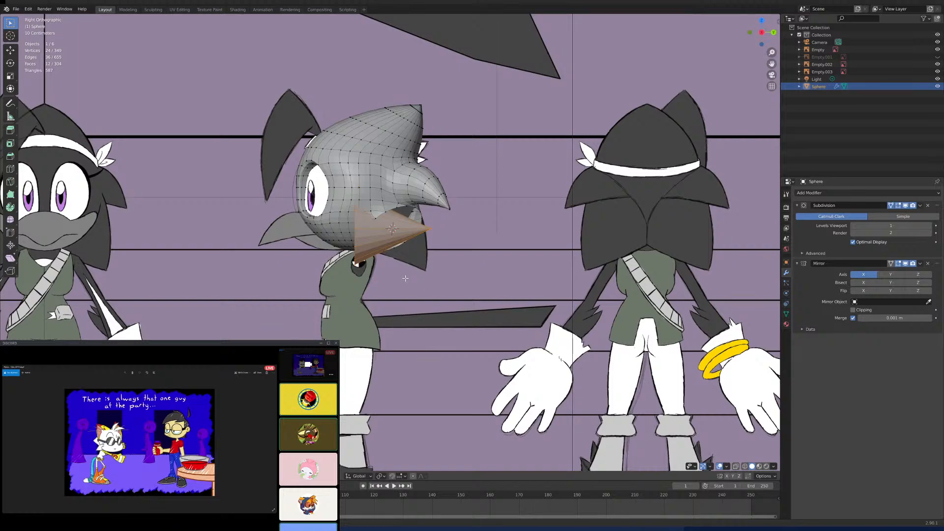
- Rotate the cone in the side view so its tip points down and backward, and check it from behind
scroll(405, 278, up, 7)
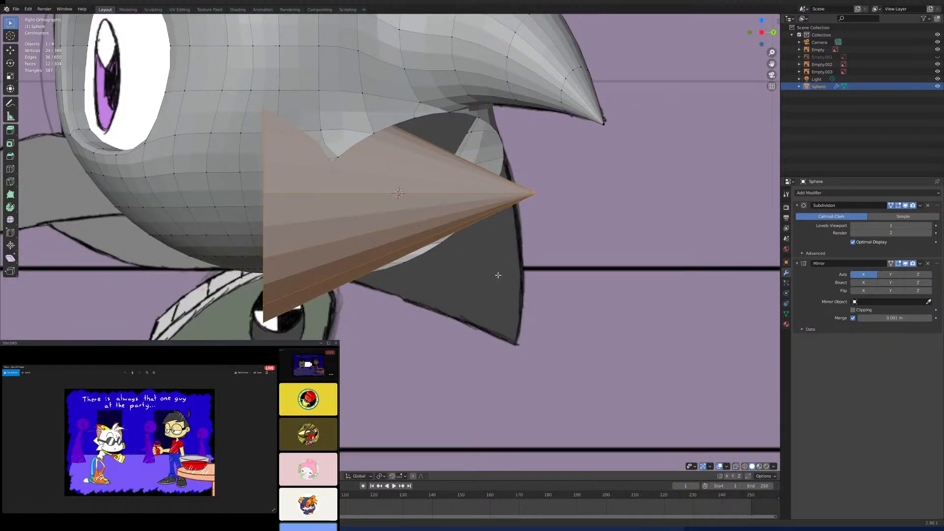
key(s)
key(r)
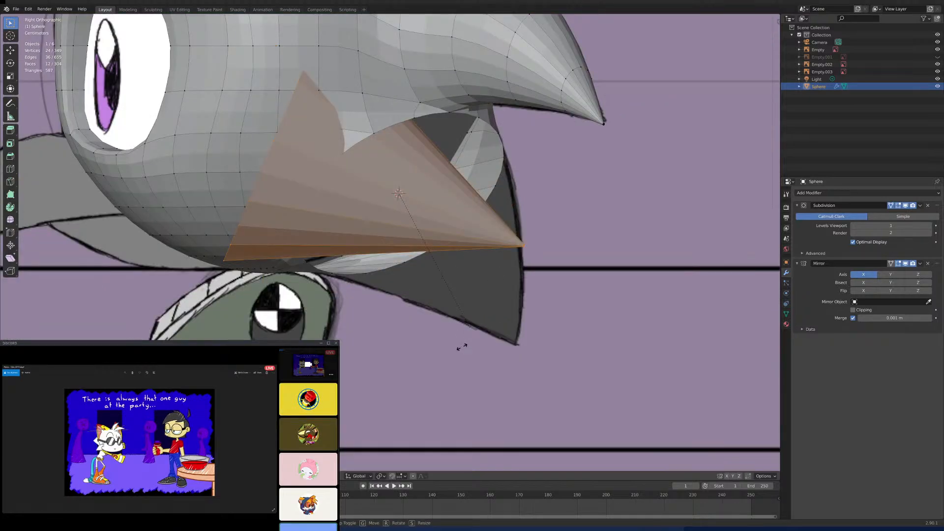
click(407, 376)
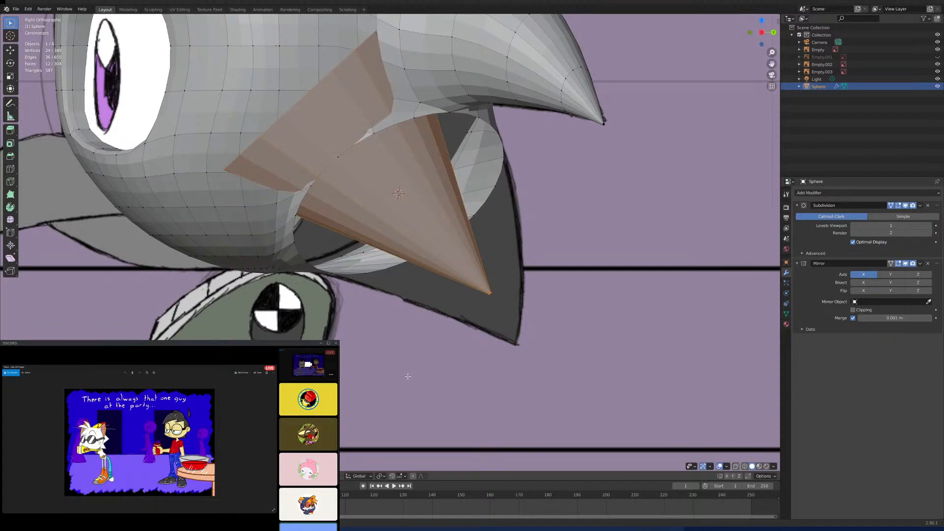
middle_drag(407, 377, 500, 296)
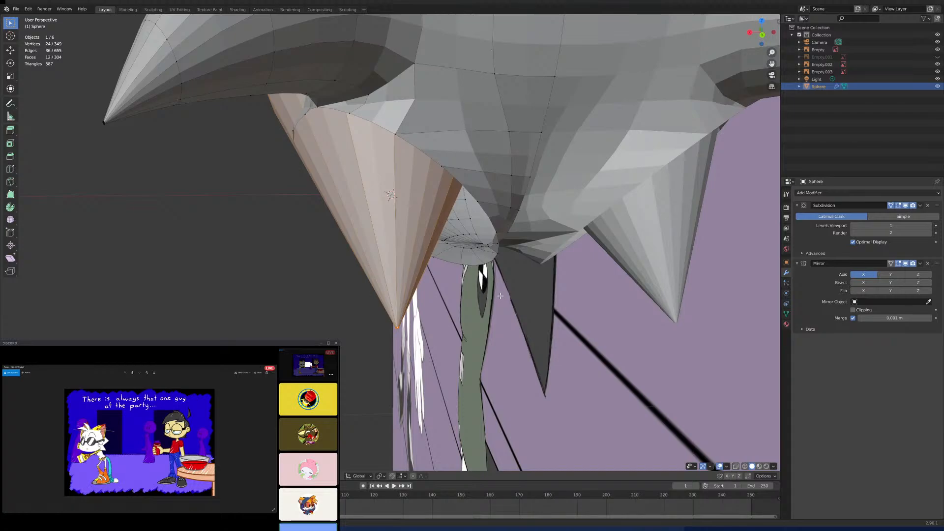
key(ctrl+KP_1)
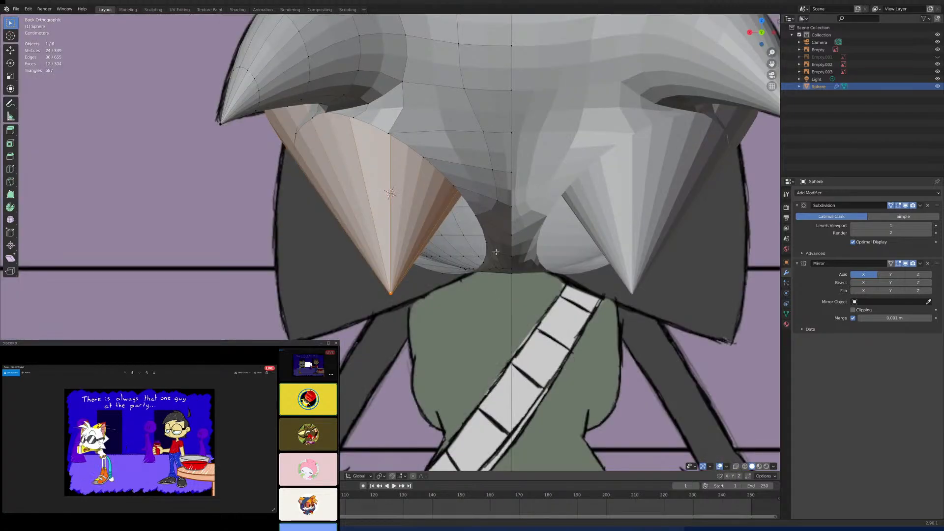
key(KP_3)
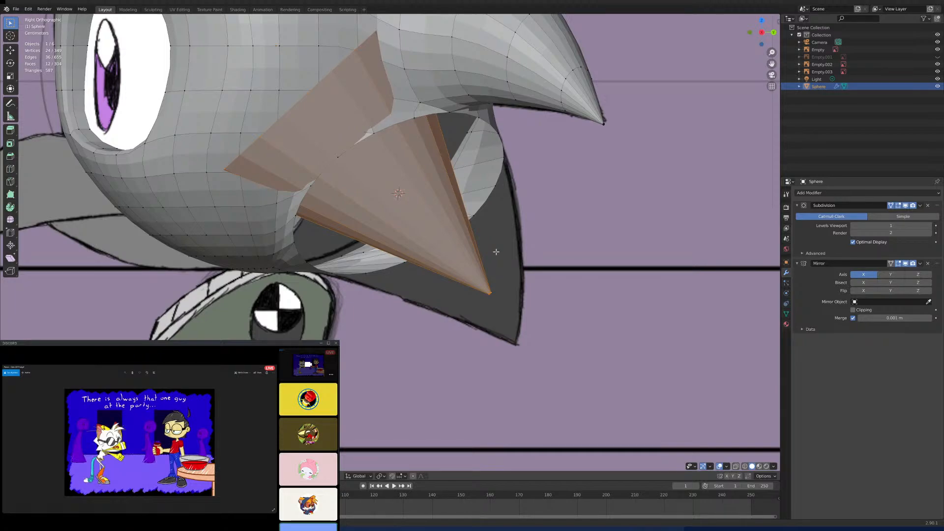
- Move the cone down and back onto the lower back hole, keeping its X position fixed, and check the fit from behind
key(g)
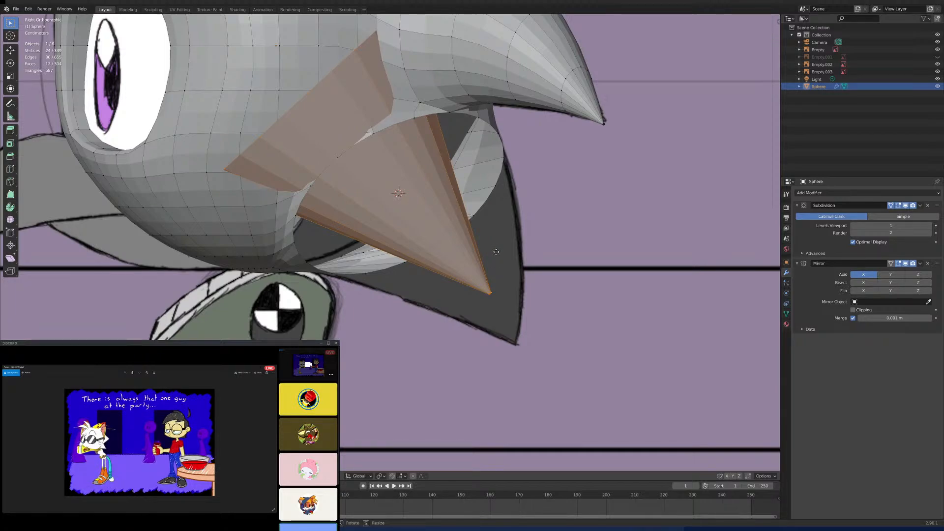
key(shift+x)
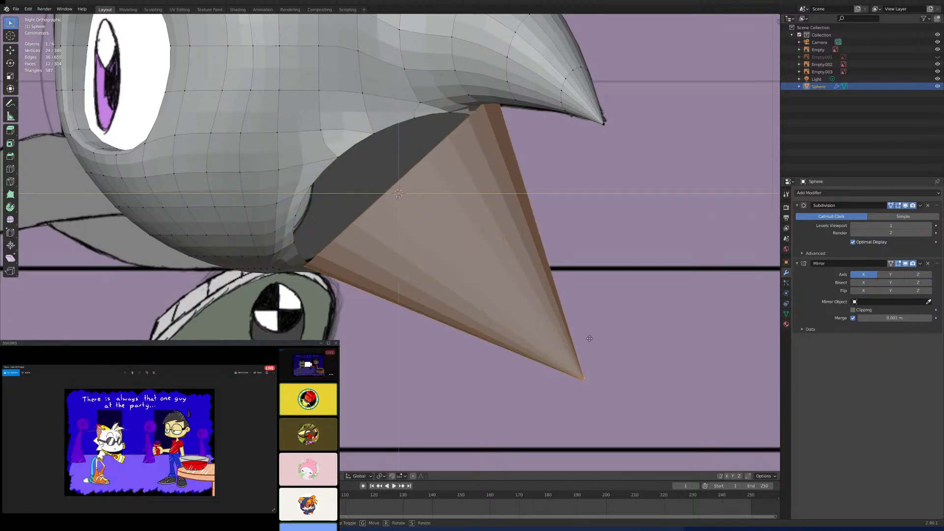
click(590, 338)
middle_drag(590, 338, 538, 310)
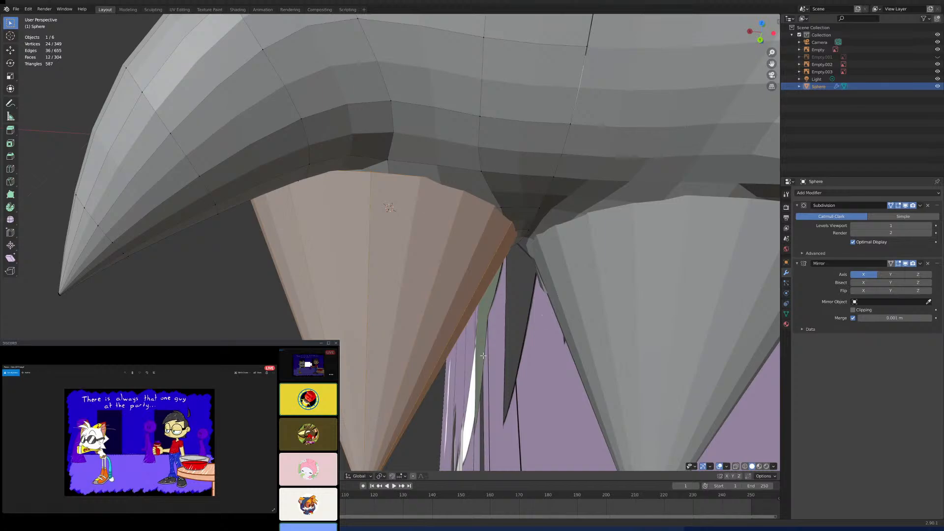
scroll(483, 356, down, 3)
middle_drag(483, 355, 479, 228)
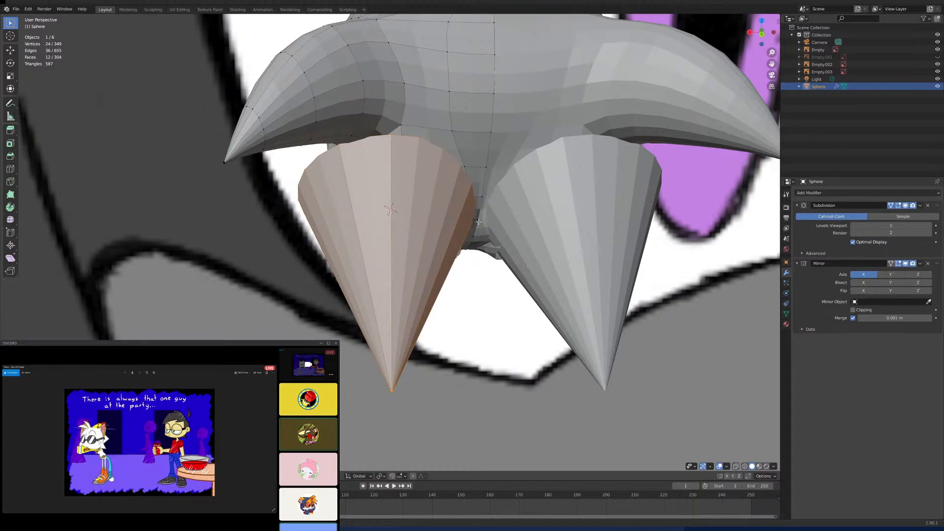
- Rotate the cone so its tip angles outward, and reposition it outward along X and slightly down along Z beneath the hole
key(s)
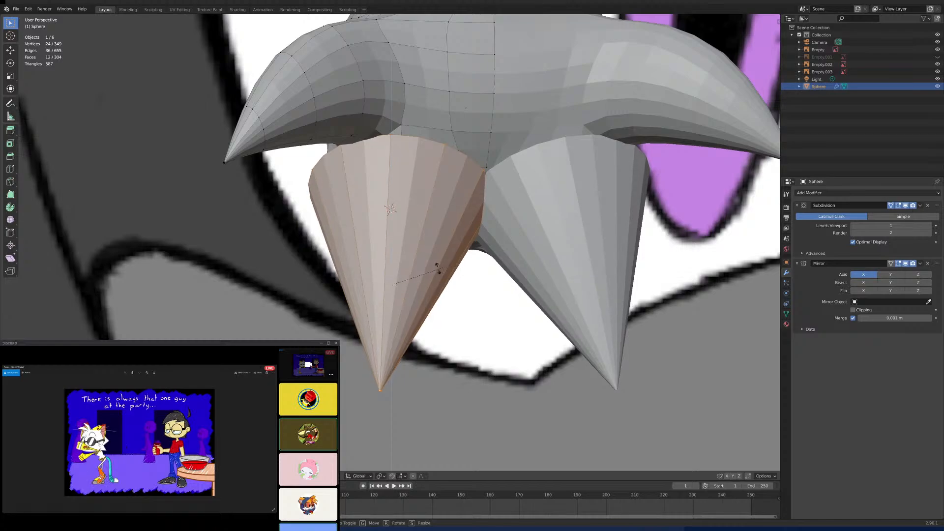
click(477, 308)
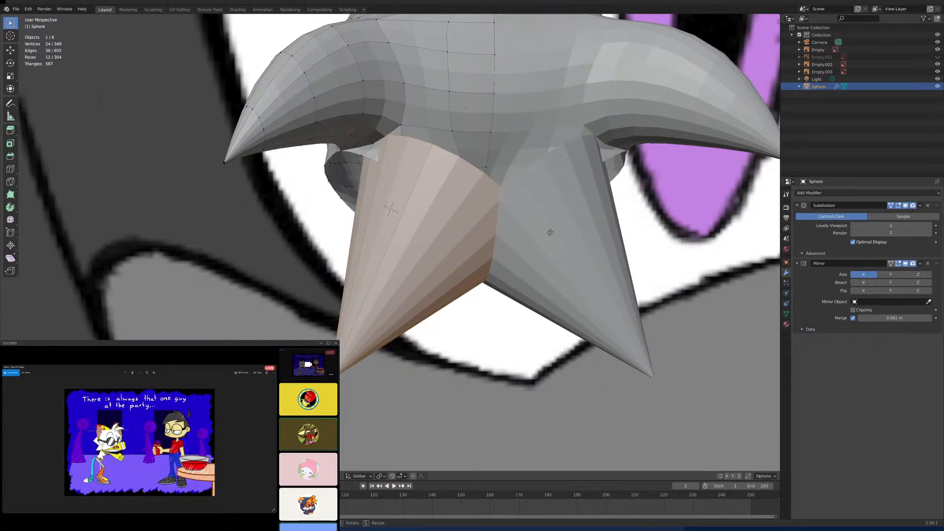
key(x)
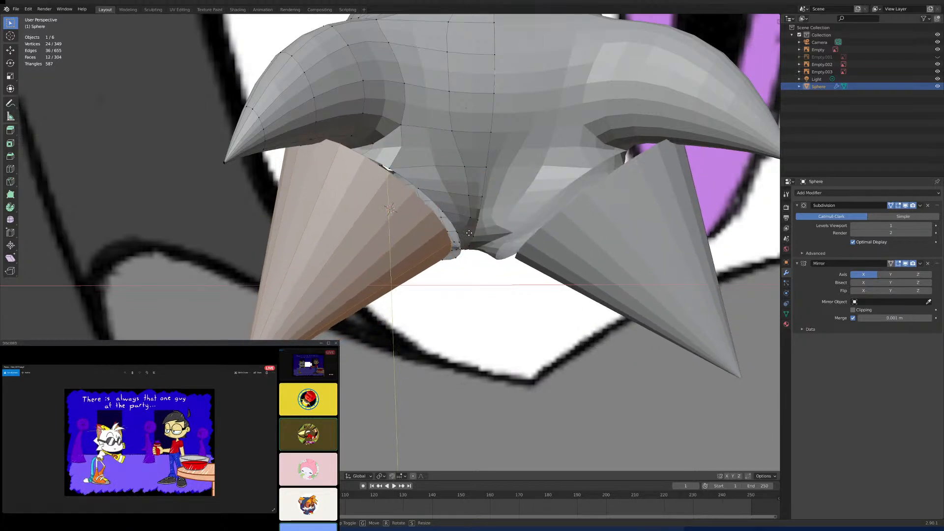
click(496, 226)
key(g)
key(z)
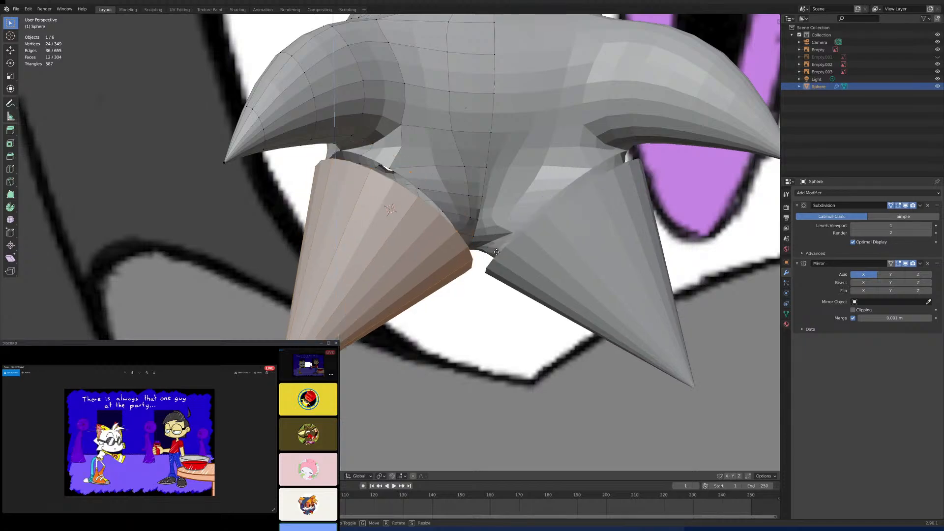
click(496, 244)
- Tilt the cone slightly further back in the side view and move it up and backward toward the hole's upper rim
key(KP_3)
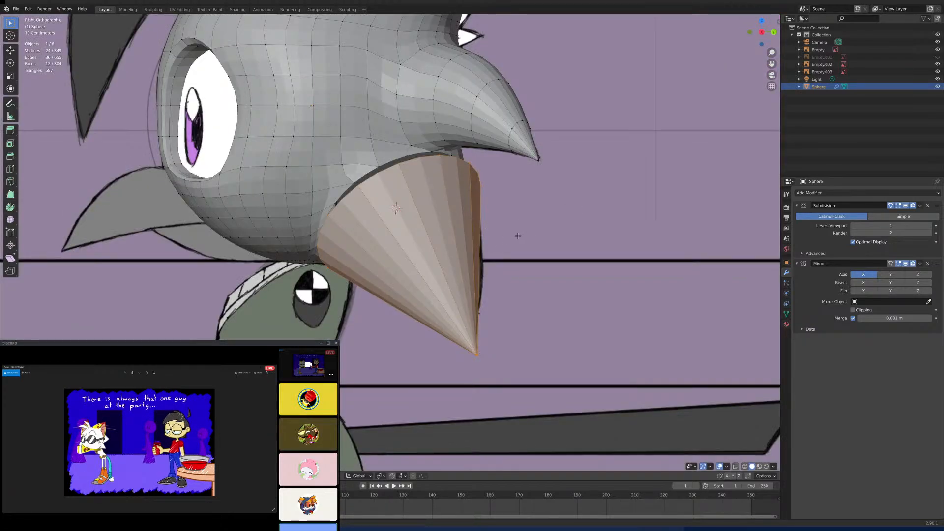
key(s)
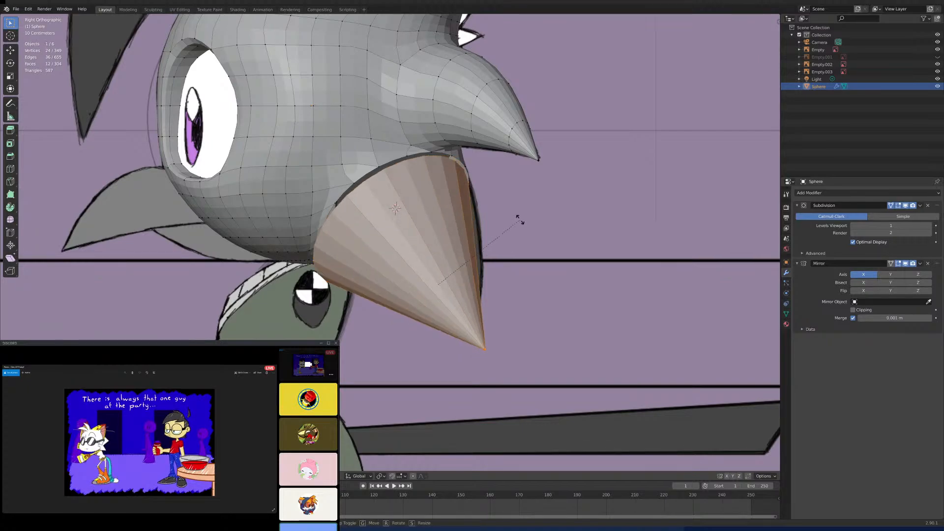
click(519, 219)
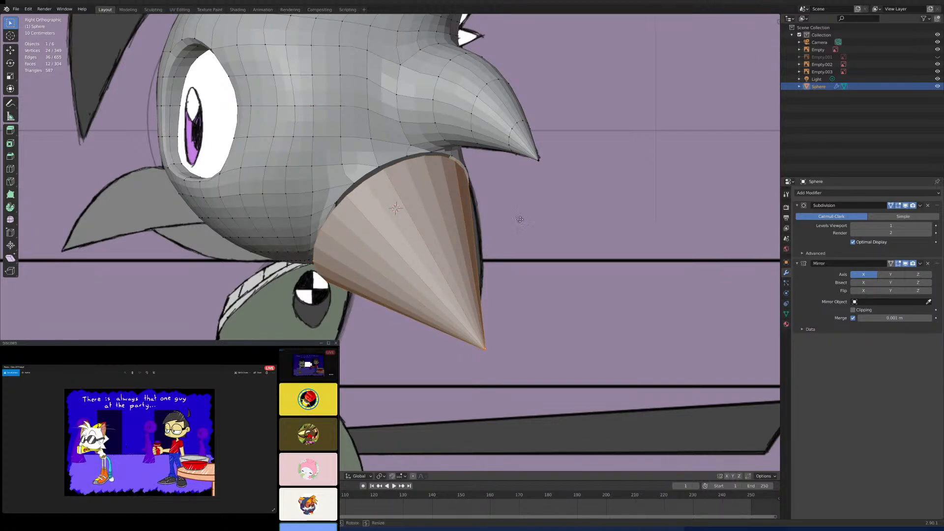
key(g)
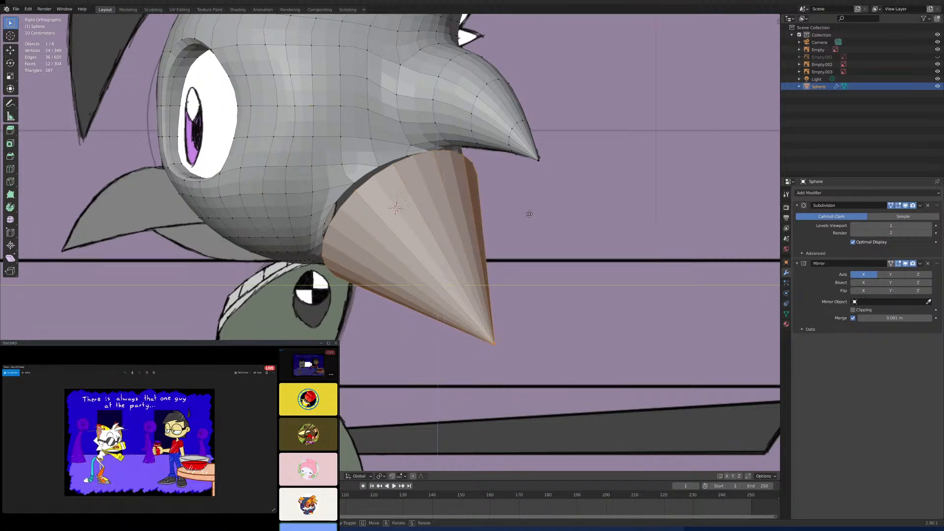
click(534, 207)
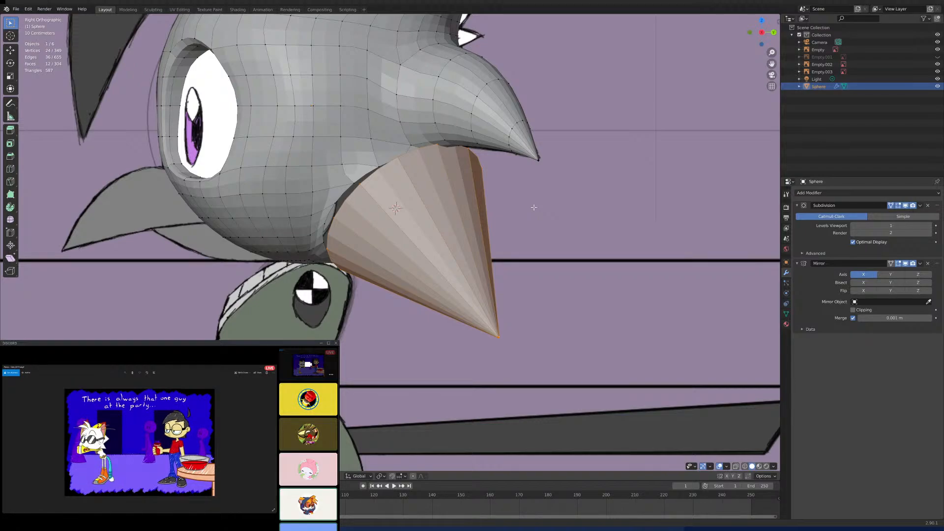
- Scale the cone down slightly and move it forward without changing its X position, matching the reference spike's outline in the side view
mouse_move(462, 202)
middle_down()
mouse_move(472, 187)
mouse_move(457, 231)
mouse_move(442, 221)
mouse_move(449, 212)
middle_up()
key(KP_3)
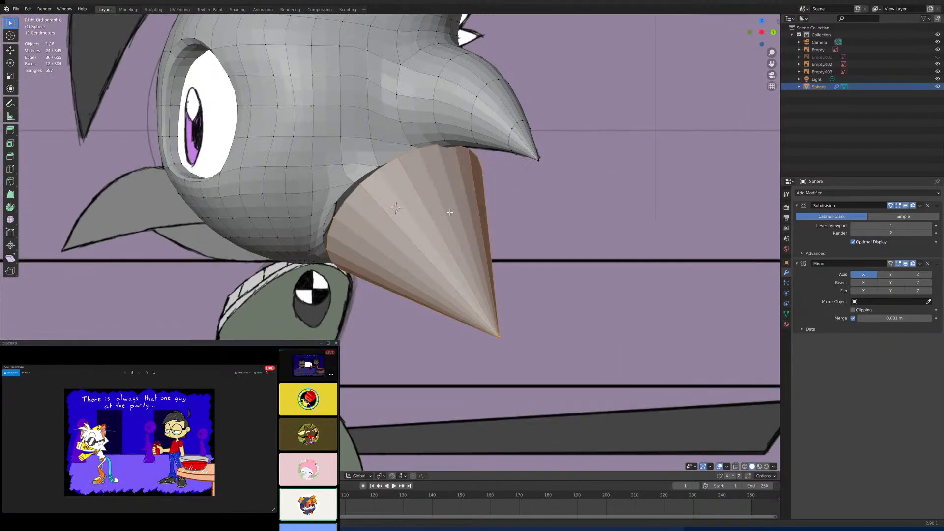
key(s)
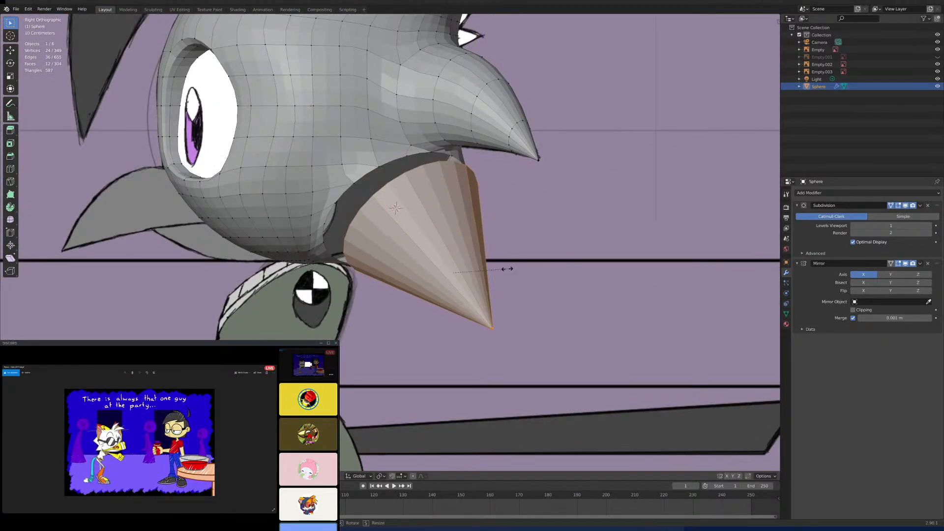
click(509, 269)
key(g)
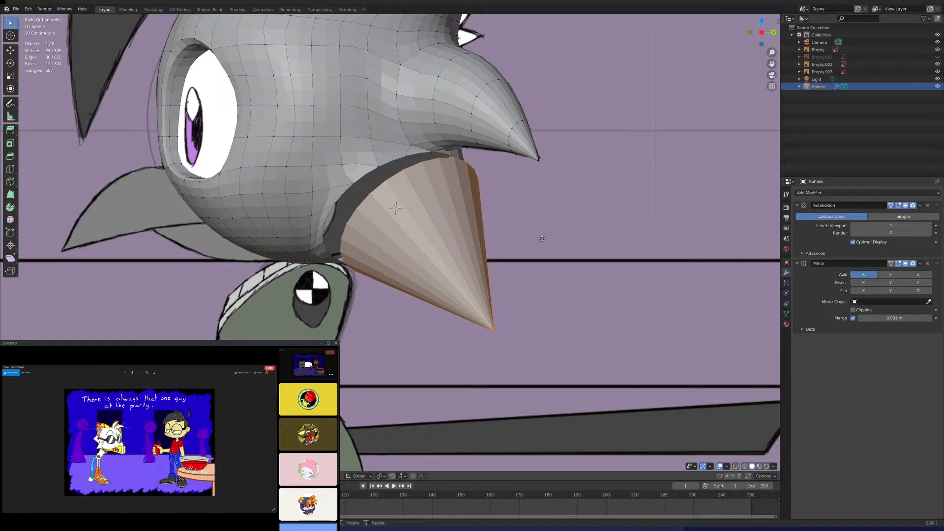
key(shift+x)
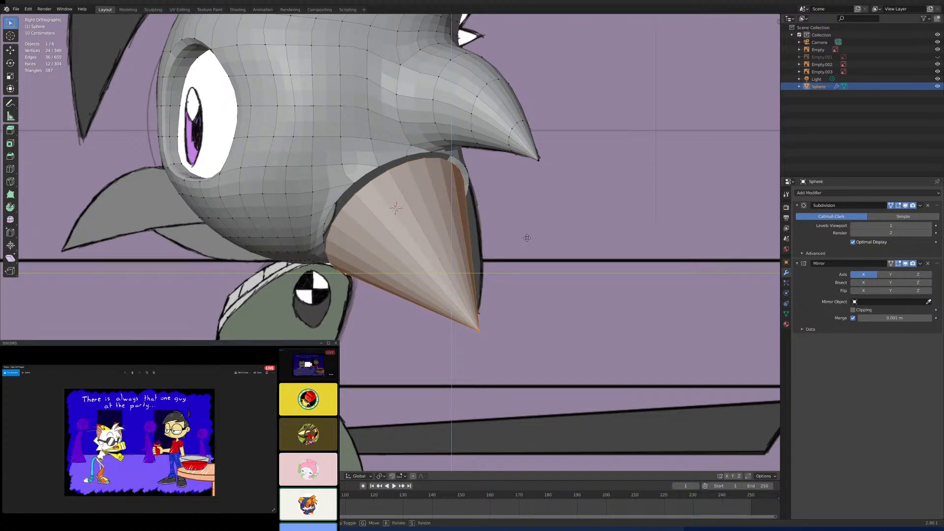
right_click(526, 238)
- Merge a vertex on the cone's front upper rim into the neighbouring head vertex on the hole's edge
middle_drag(412, 197, 399, 235)
click(387, 222)
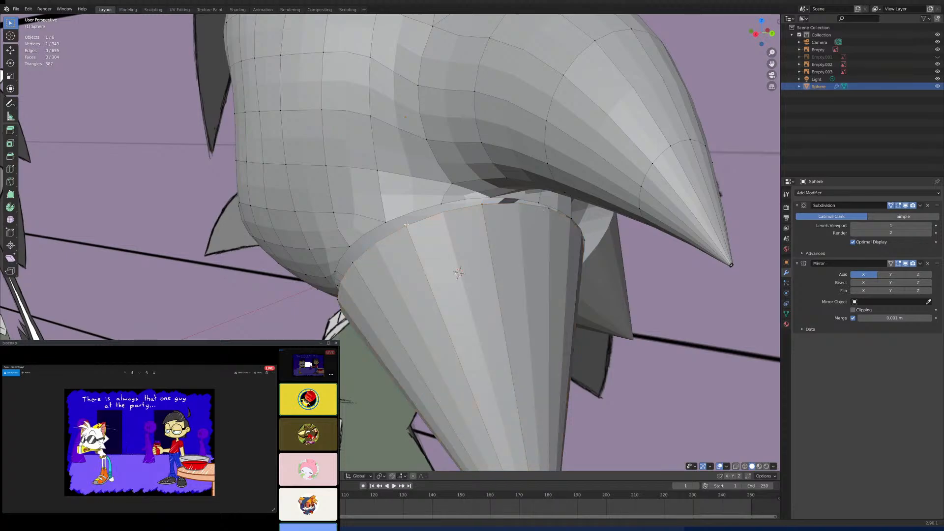
shift+click(389, 222)
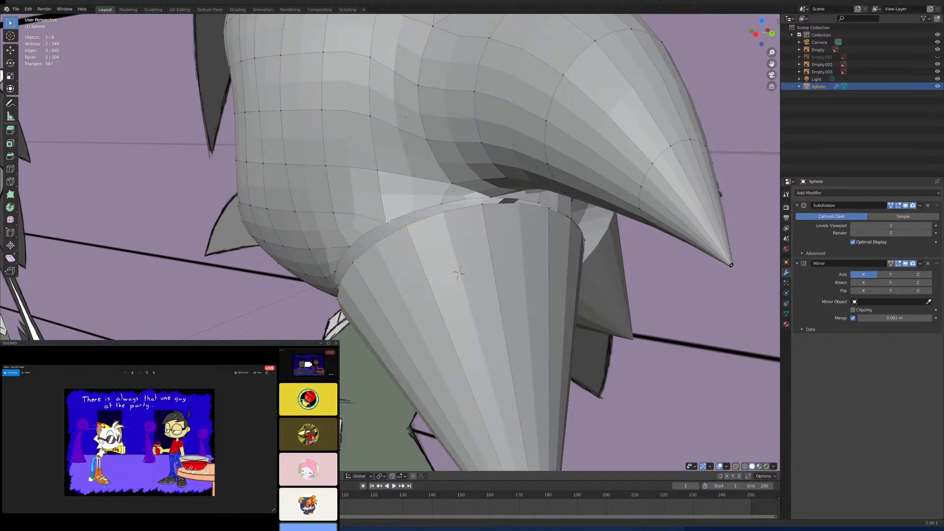
middle_drag(389, 223, 485, 230)
key(KP_3)
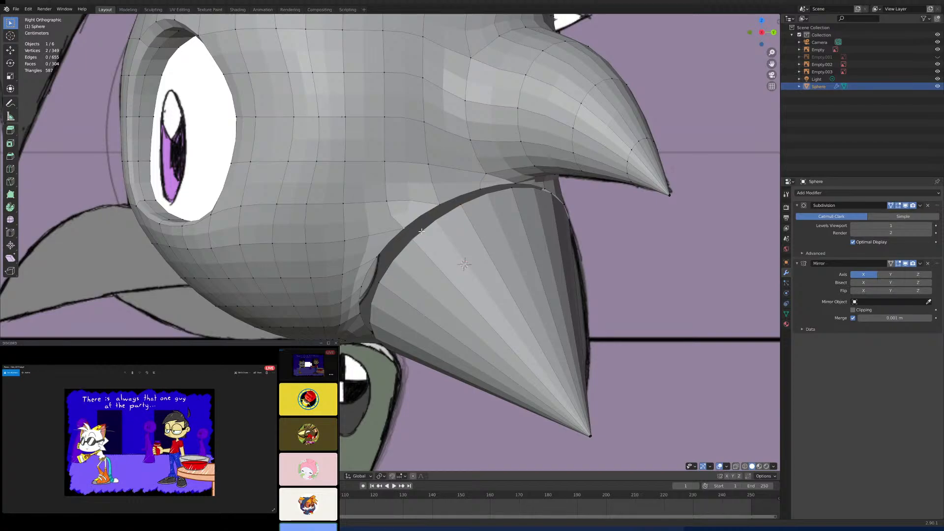
key(alt+m)
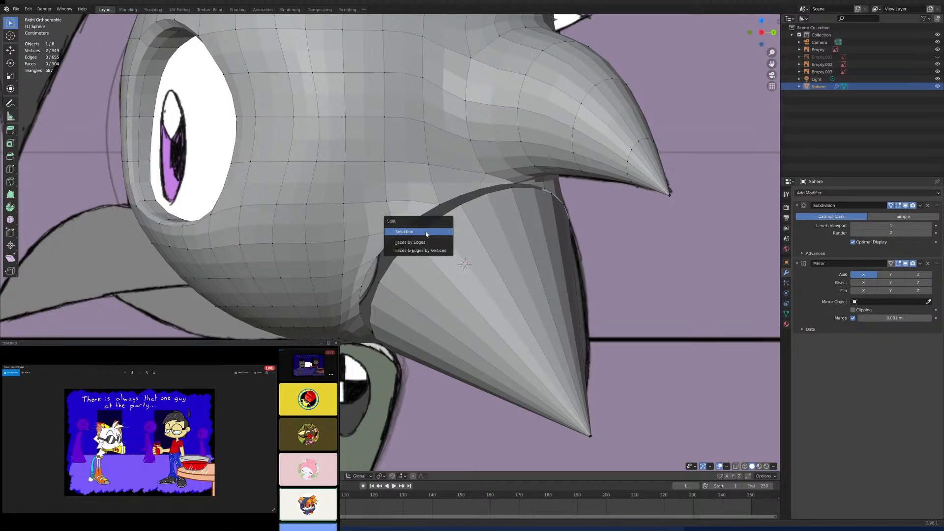
click(426, 234)
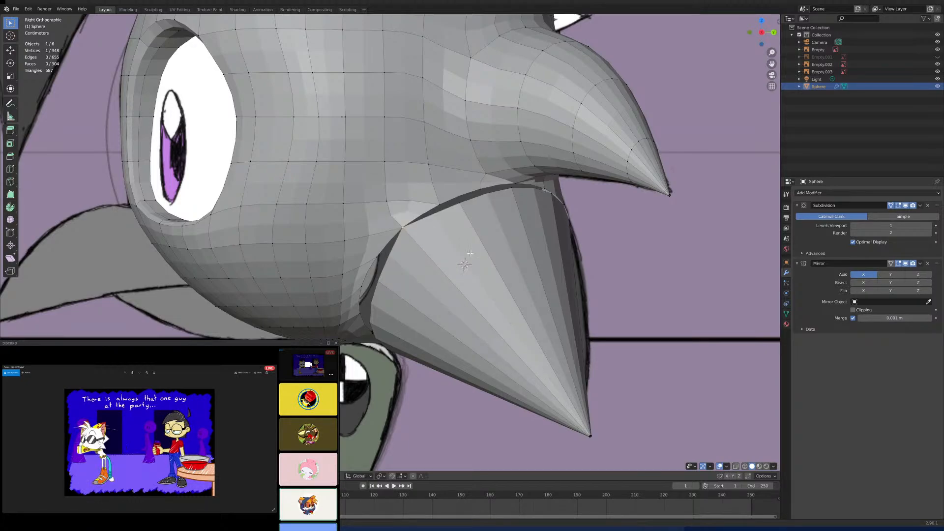
- Add a loop cut around the middle of the cone
key(ctrl+r)
click(471, 253)
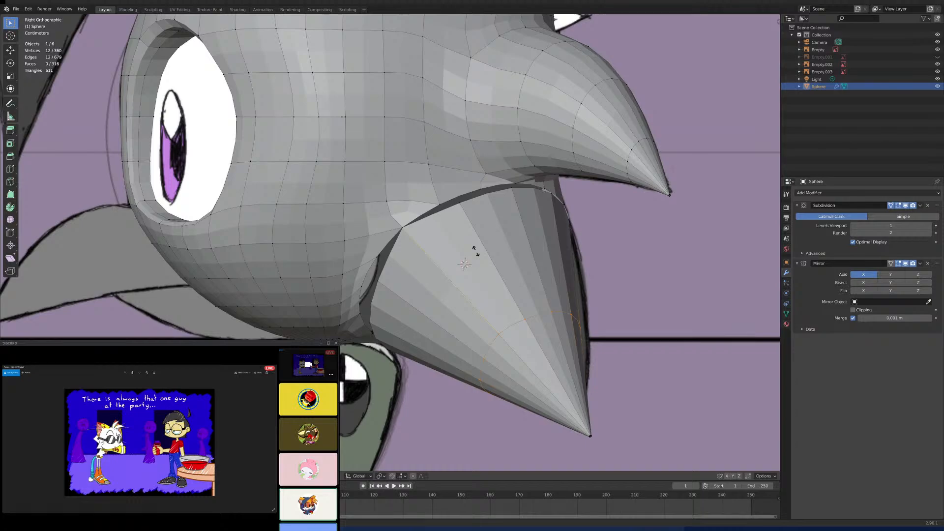
click(476, 250)
- Merge the next two cone rim vertices along the upper edge into their matching hole vertices, using At Last
click(477, 222)
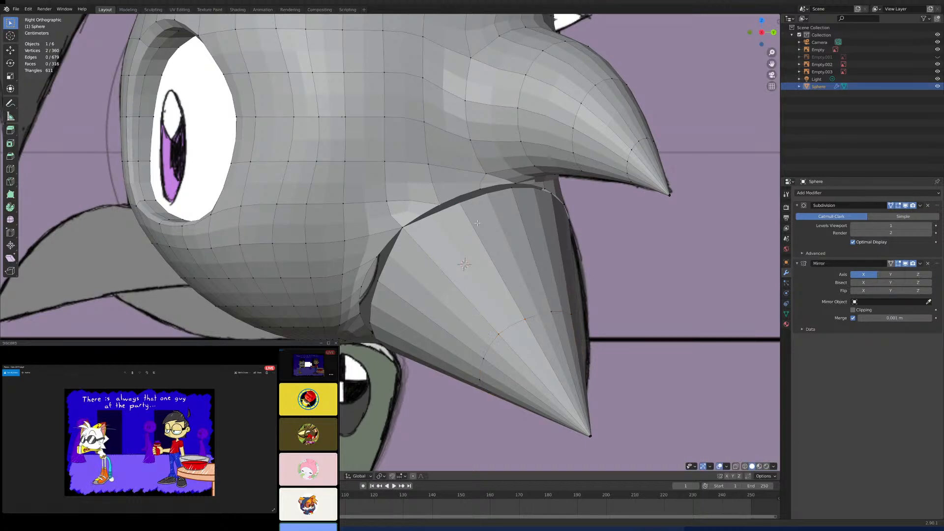
key(m)
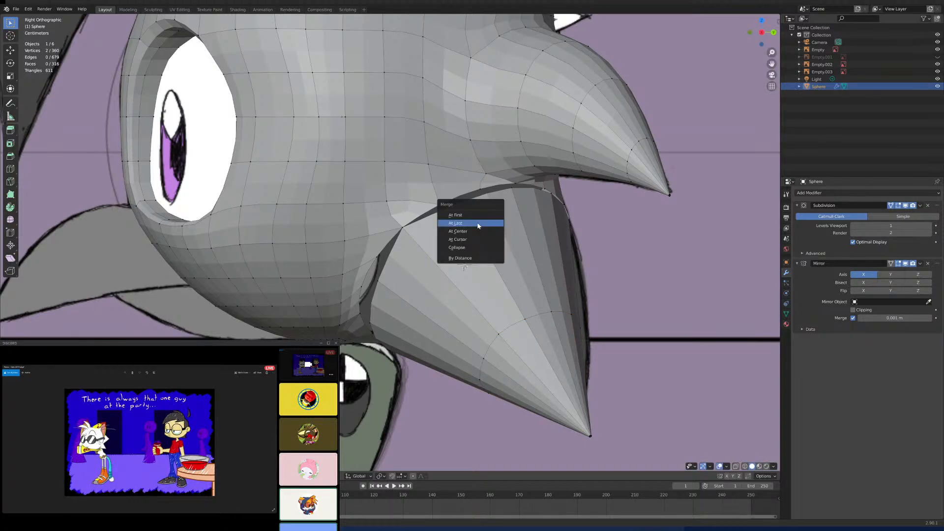
click(478, 226)
scroll(449, 224, up, 2)
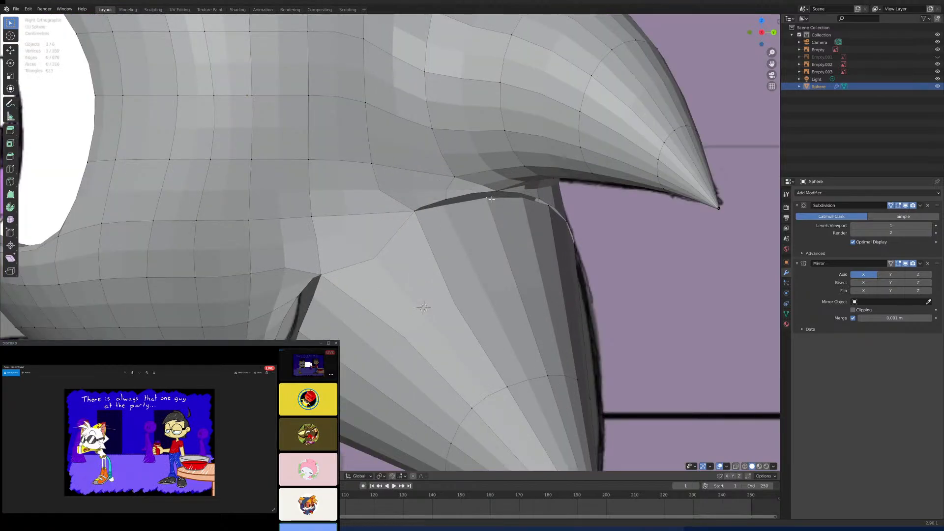
key(m)
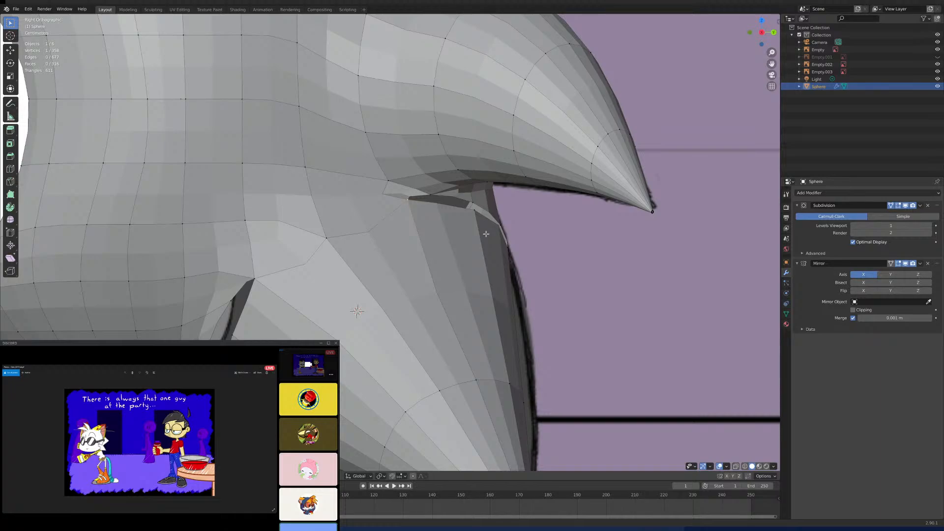
- Merge the cone's back upper rim vertex with the adjacent hole vertex beneath the upper spike
mouse_move(485, 234)
middle_down()
mouse_move(442, 220)
mouse_move(477, 219)
middle_up()
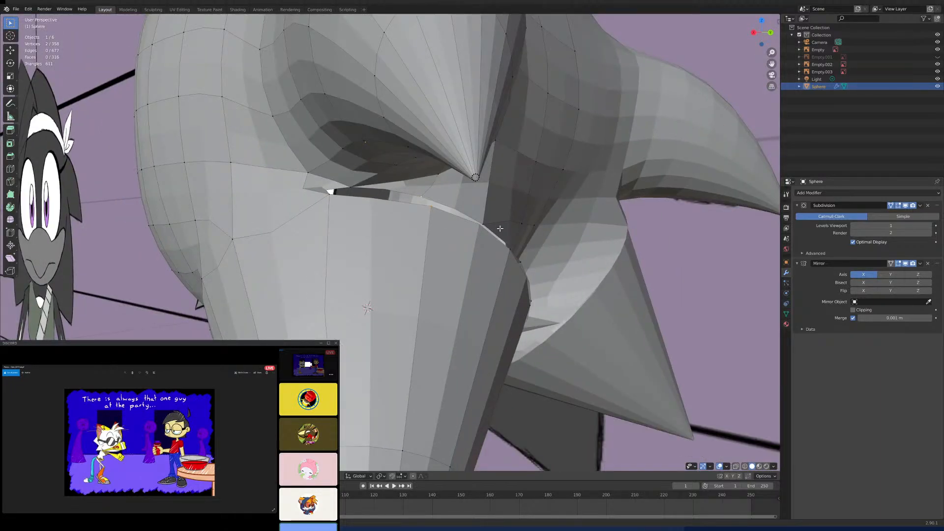
key(m)
click(514, 238)
middle_drag(515, 239, 424, 216)
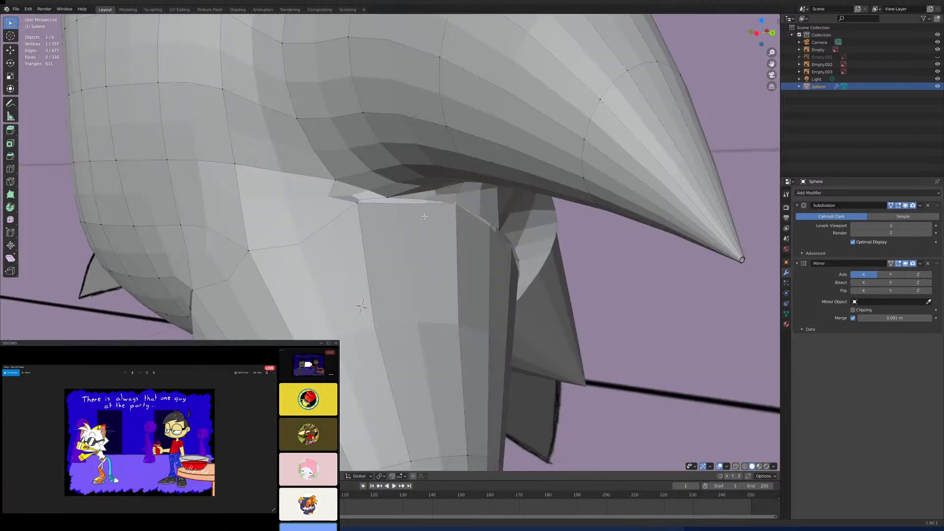
- Undo the last merge of the cone's back upper rim vertex
key(ctrl+z)
key(ctrl+z)
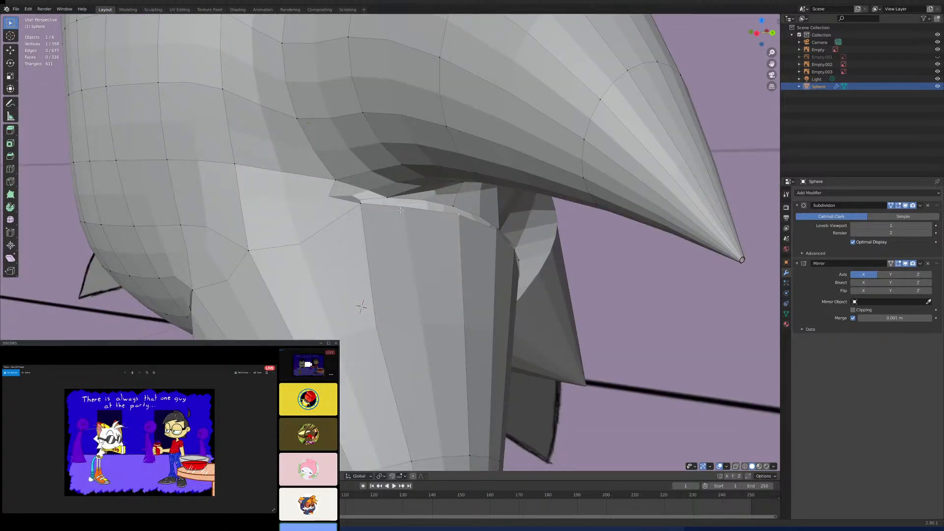
- Try merging the next two cone rim vertices beneath the upper spike into neighbouring hole vertices, using At Last
shift+click(457, 215)
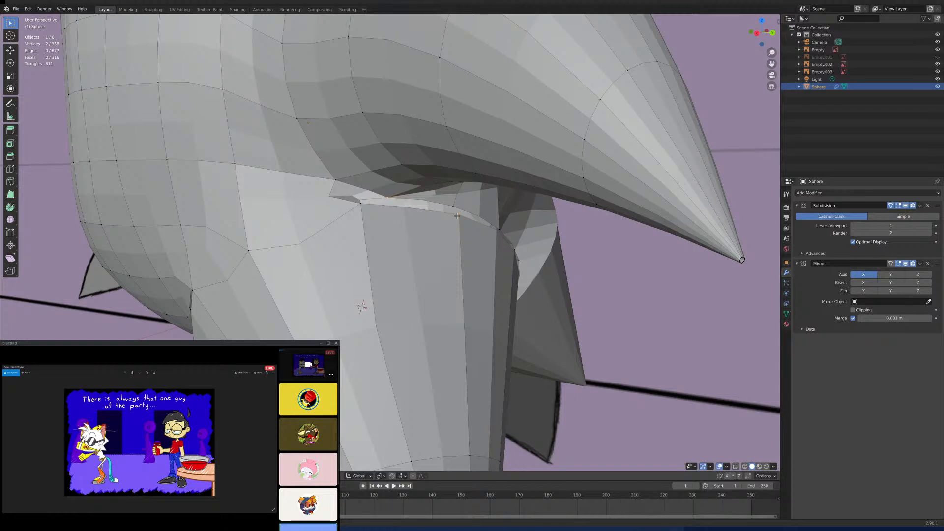
key(m)
click(468, 227)
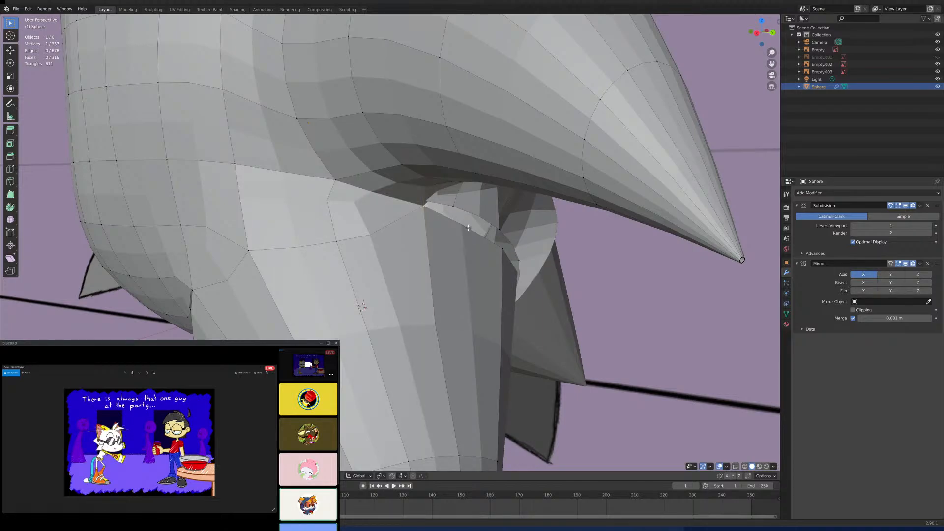
middle_drag(468, 228, 487, 289)
shift+click(496, 255)
key(shift+r)
shift+click(416, 250)
key(m)
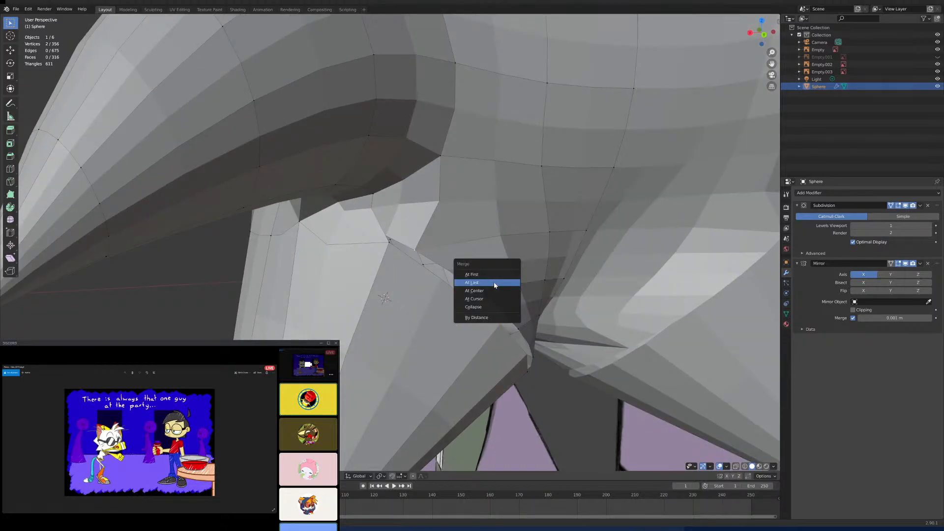
click(493, 282)
- Try merging the next rim vertex down the cone's inner back side into the adjacent hole vertex
middle_drag(494, 281, 431, 284)
shift+click(430, 284)
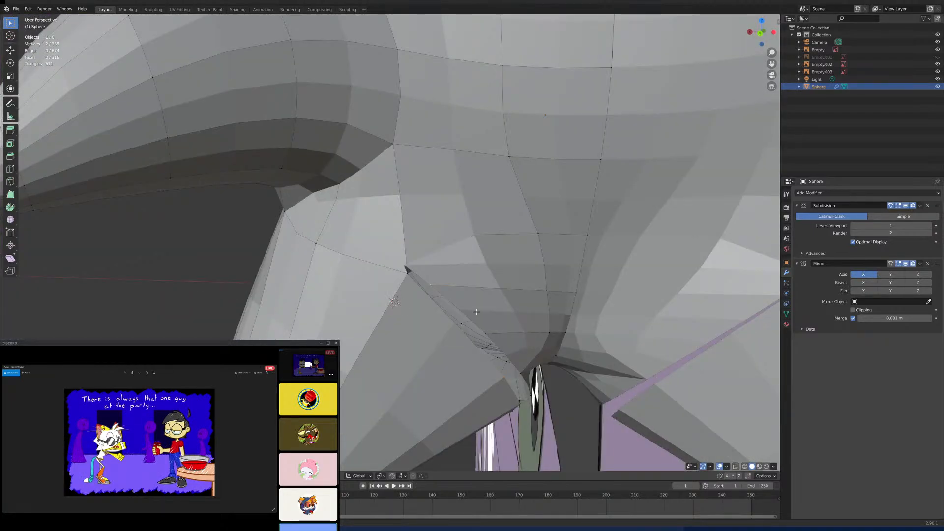
key(m)
click(492, 322)
- Try merging a cone rim vertex on the underside of the head into its matching hole vertex
scroll(487, 320, down, 5)
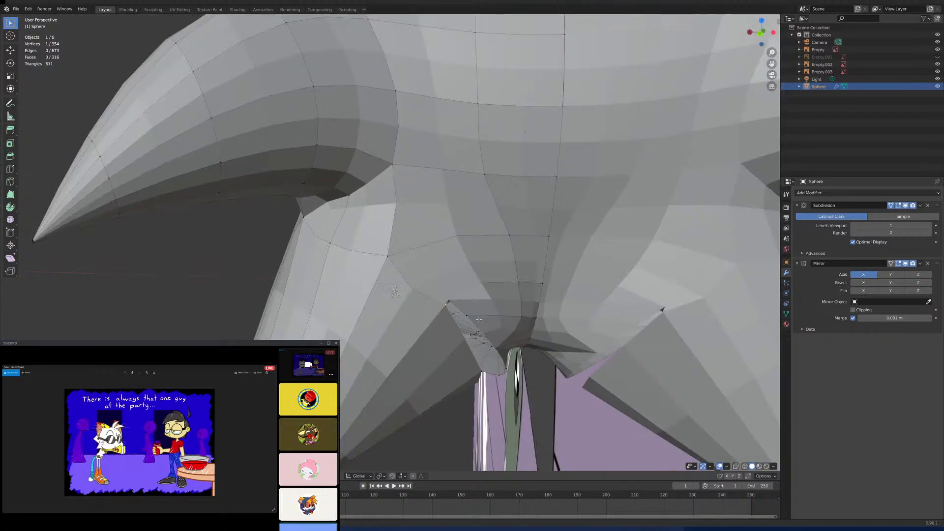
middle_drag(480, 318, 460, 263)
scroll(463, 298, up, 5)
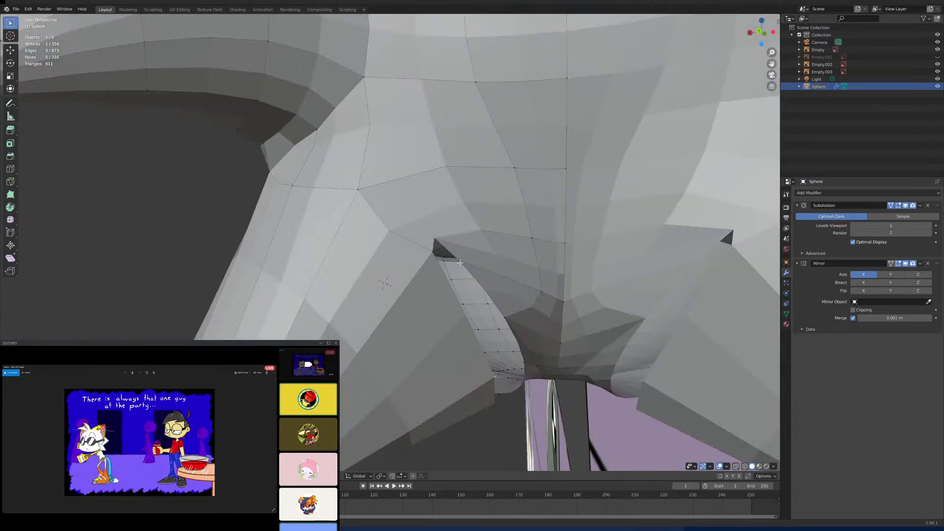
middle_drag(496, 378, 479, 324)
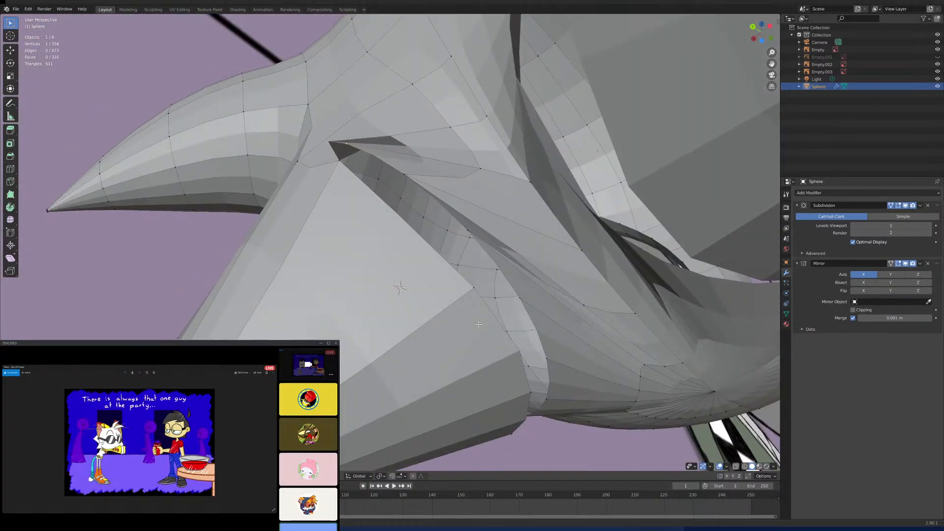
middle_drag(583, 304, 441, 259)
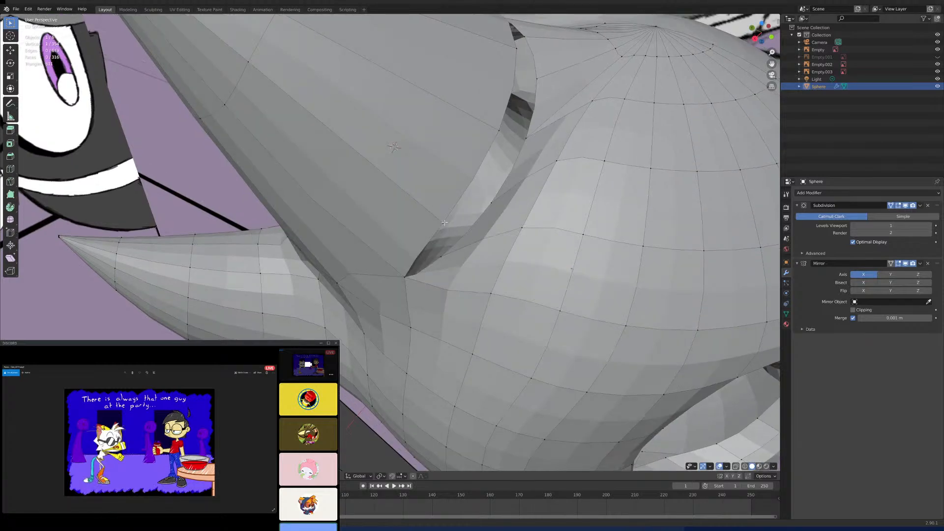
key(m)
click(482, 267)
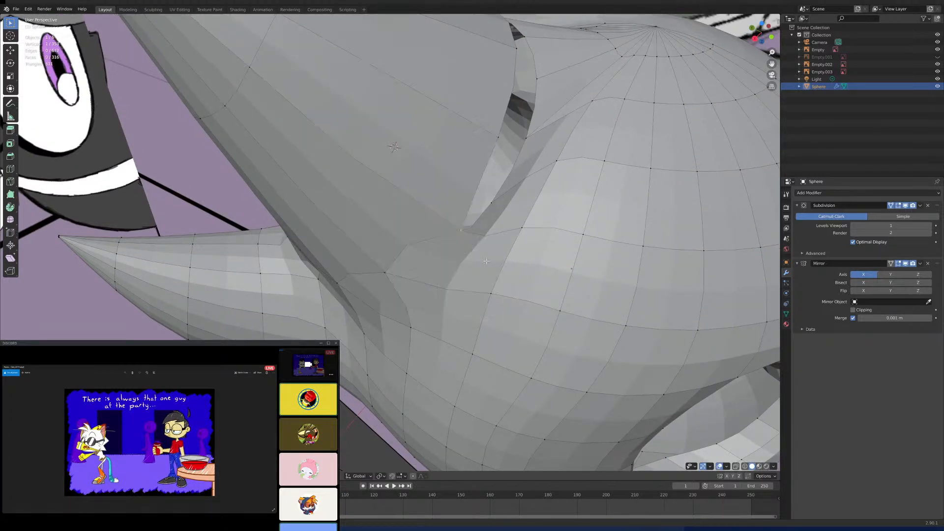
- Try merging the following two rim vertices along the cone's underside into the hole edge, using At Last
middle_drag(481, 266, 475, 257)
shift+click(473, 257)
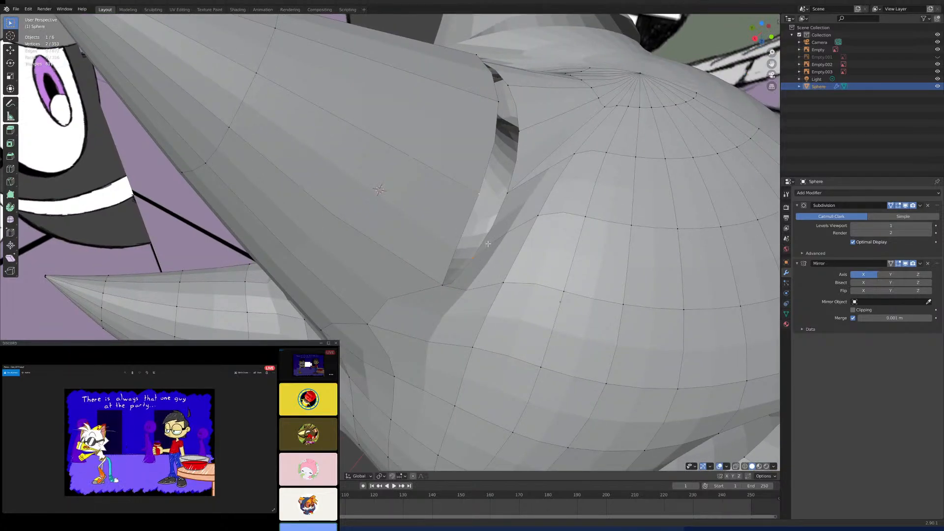
key(m)
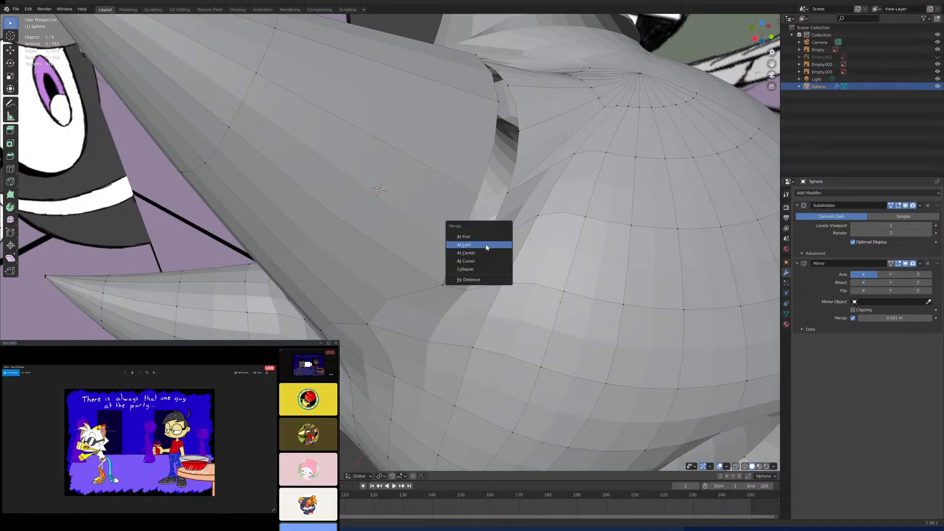
click(487, 246)
mouse_move(486, 246)
middle_down()
mouse_move(451, 345)
mouse_move(455, 274)
mouse_move(477, 287)
mouse_move(429, 308)
mouse_move(485, 334)
mouse_move(495, 243)
middle_up()
key(m)
click(462, 289)
- Try merging two more rim vertices on the cone's inner side into the hole's remaining edge vertices, using At Last
shift+click(486, 133)
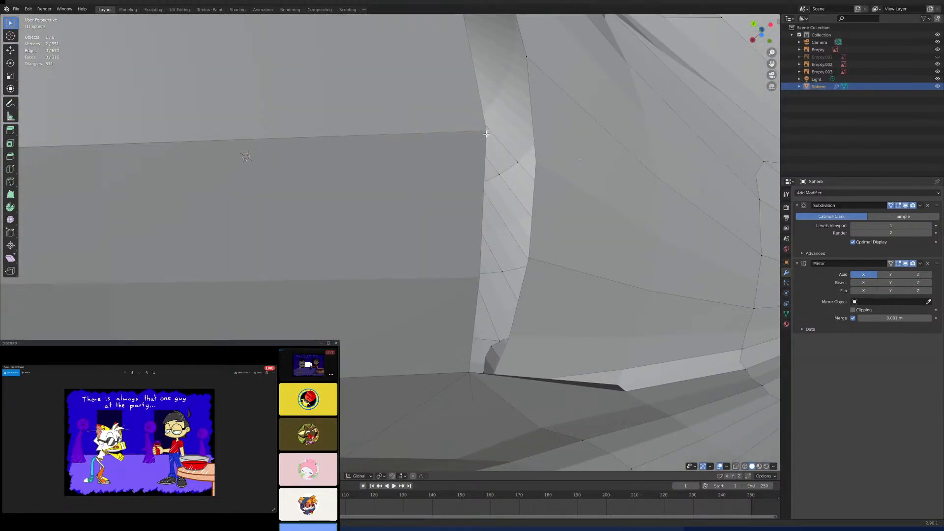
key(m)
click(522, 248)
middle_drag(522, 251, 411, 273)
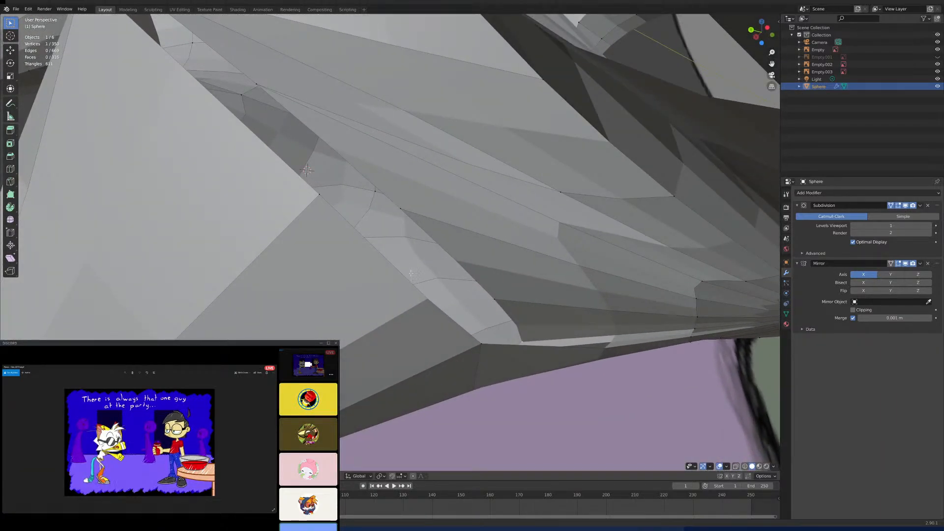
shift+click(322, 195)
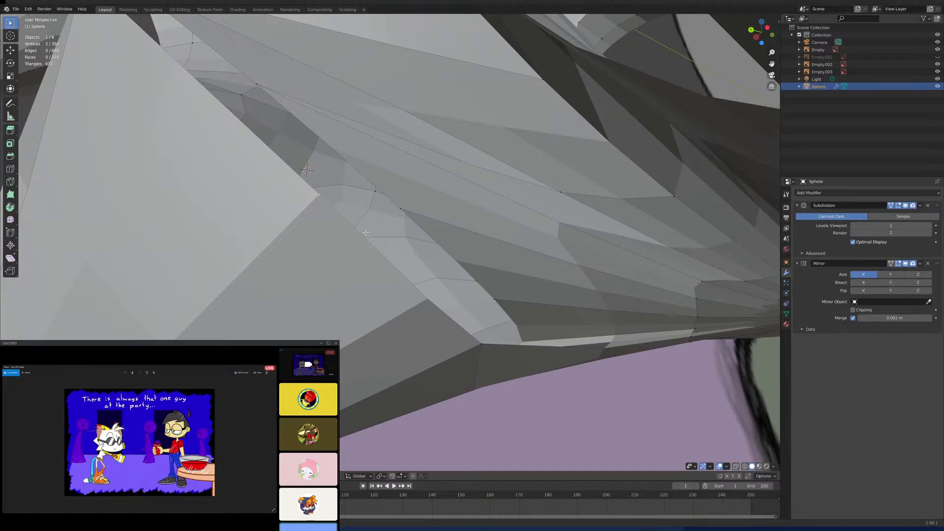
key(m)
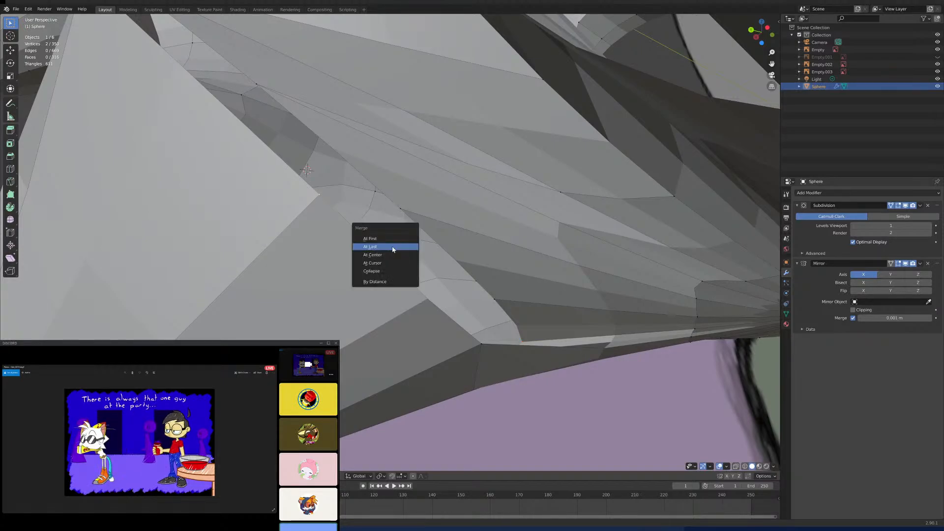
click(391, 248)
- Check the gaps left between cone and hole, and undo the whole run of rim merges
middle_drag(391, 249, 440, 255)
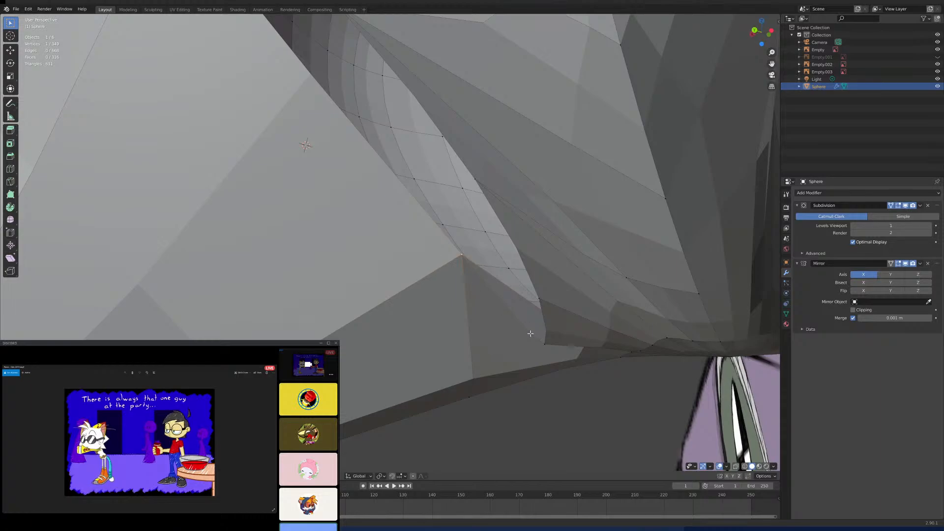
middle_drag(542, 343, 385, 175)
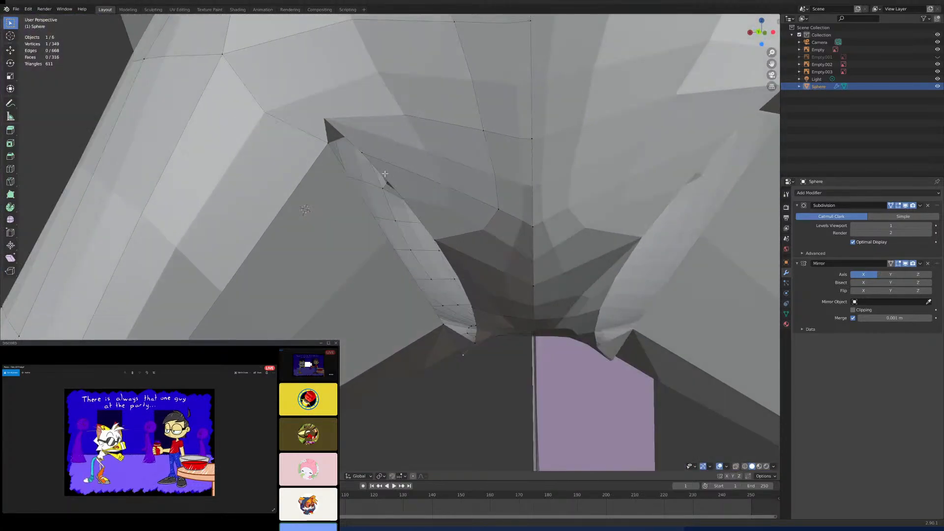
middle_drag(377, 239, 414, 204)
scroll(404, 191, down, 5)
scroll(414, 204, up, 4)
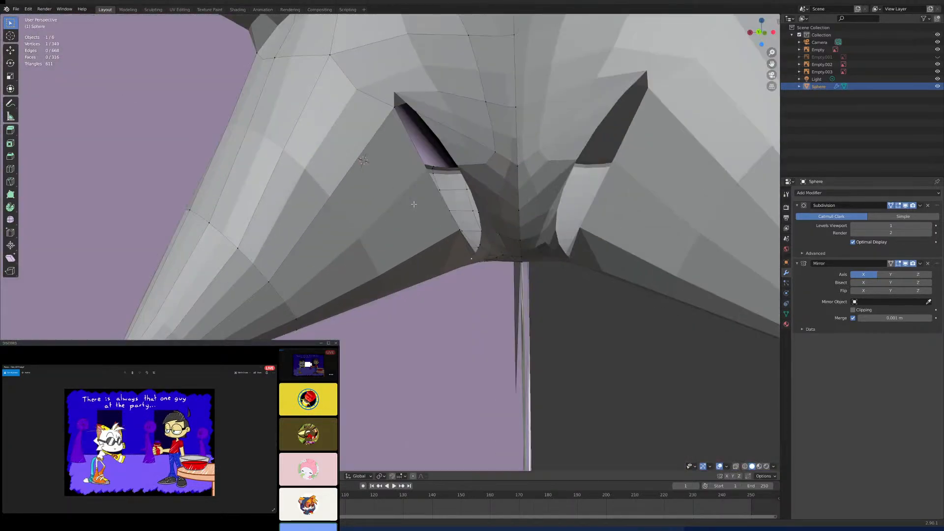
key(ctrl+z)
key(ctrl+z)
key(ctrl+z)
key(ctrl+z)
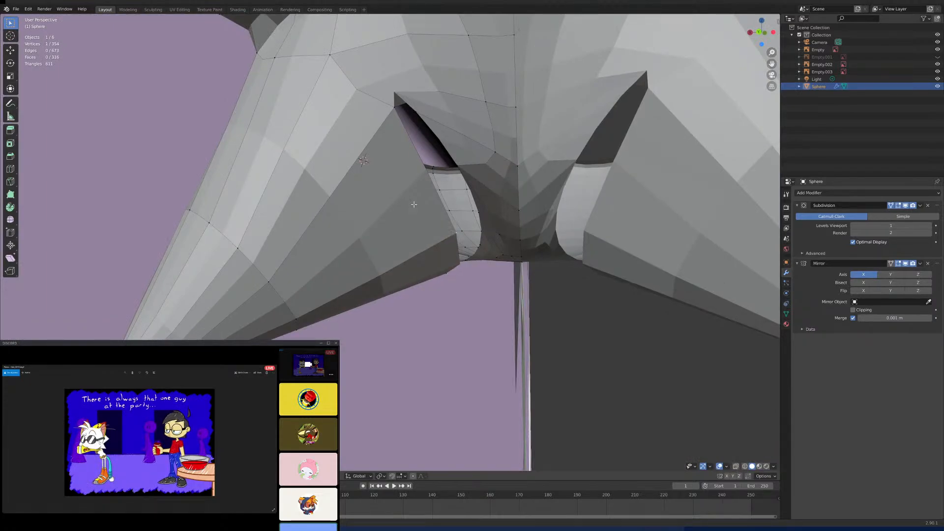
key(ctrl+z)
key(ctrl+z)
key(ctrl+z)
key(ctrl+z)
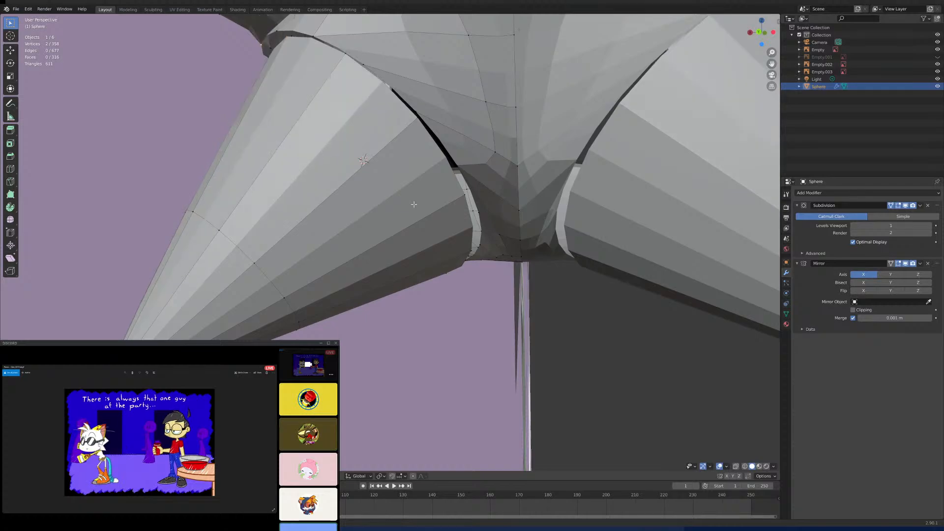
key(ctrl+z)
scroll(414, 204, down, 4)
- Rip the cone away from the head along the three rim vertices where they are still joined
middle_drag(414, 205, 448, 220)
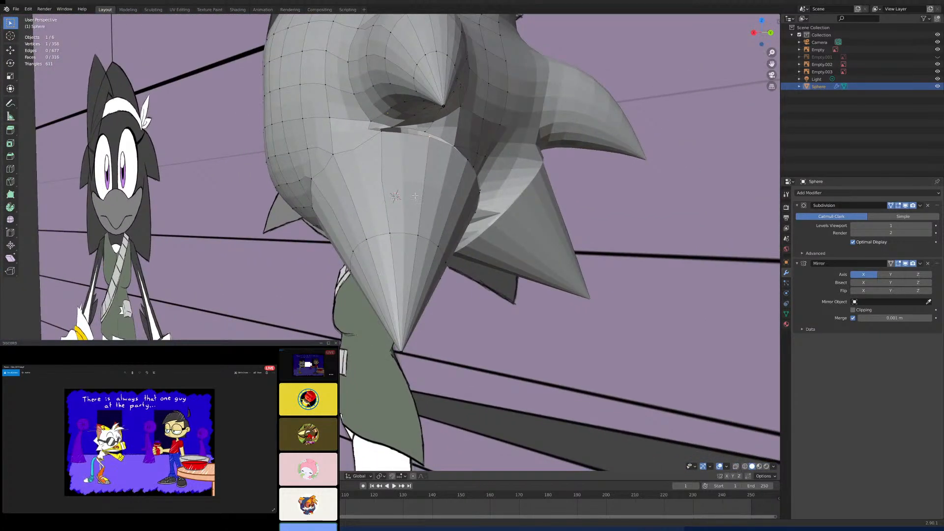
middle_drag(415, 196, 397, 181)
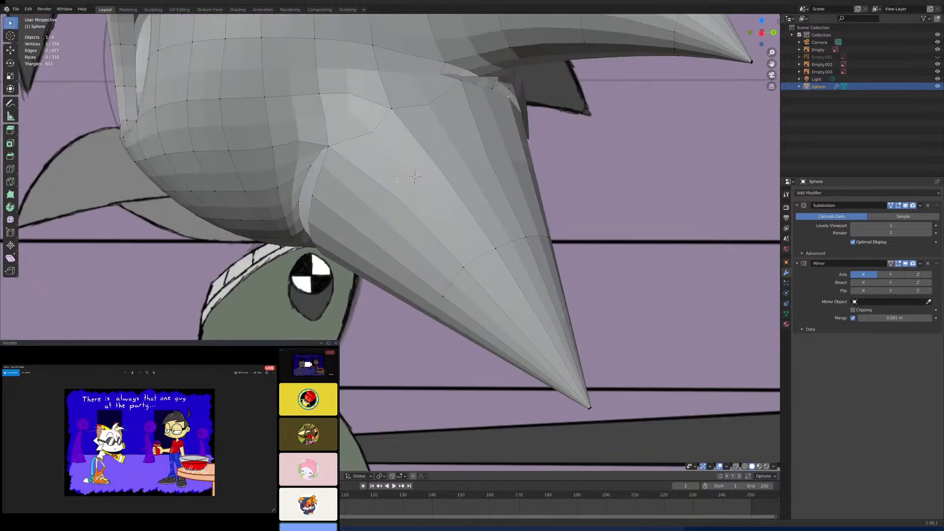
shift+click(432, 112)
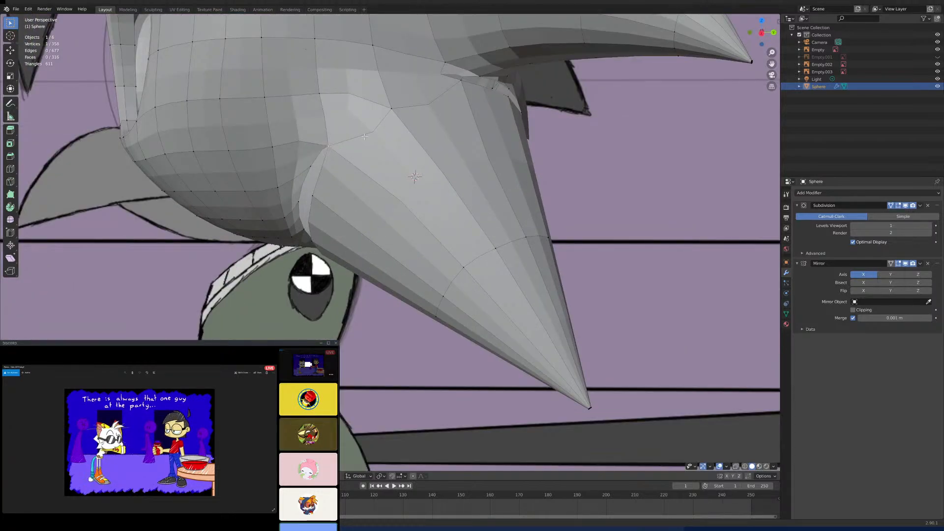
shift+click(458, 85)
middle_drag(477, 149, 418, 171)
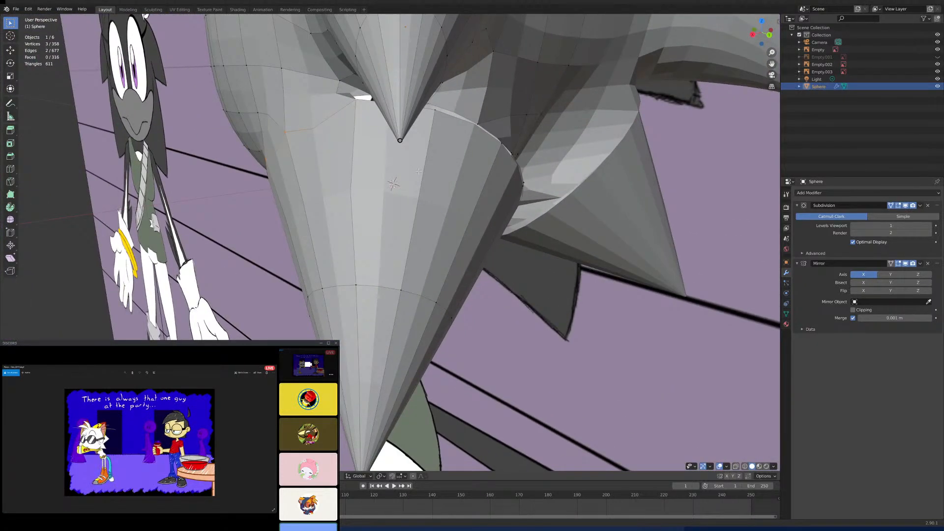
key(v)
click(418, 171)
scroll(418, 170, down, 2)
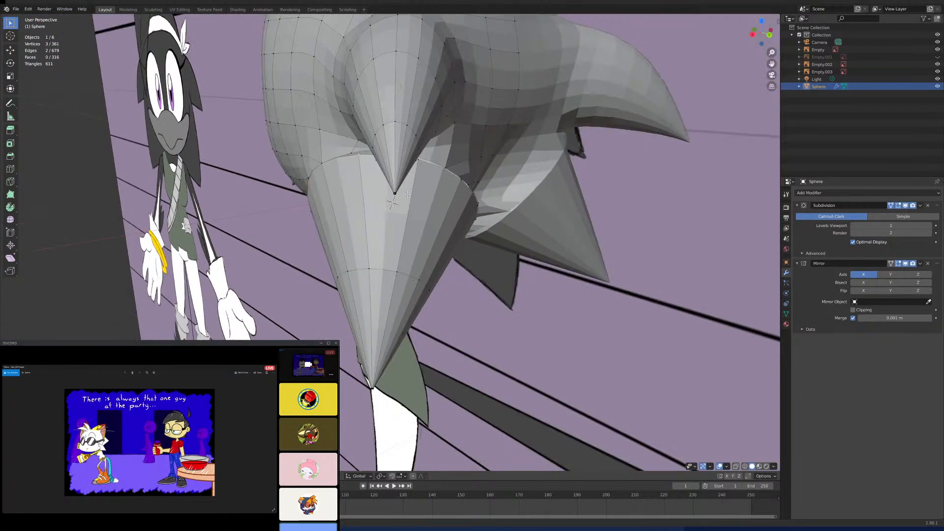
- Select all geometry linked to the detached lower back cone and delete its vertices
middle_drag(417, 171, 468, 181)
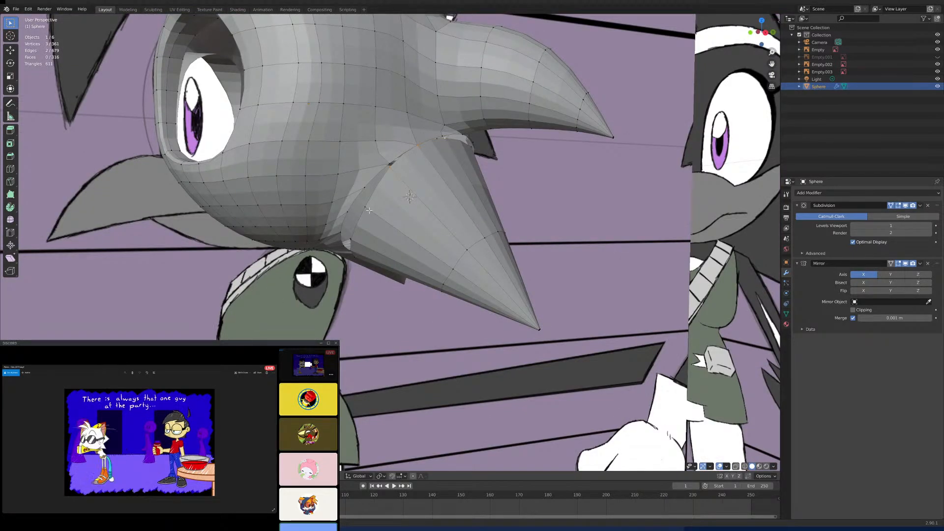
middle_drag(368, 206, 384, 227)
scroll(423, 218, up, 2)
alt+click(431, 219)
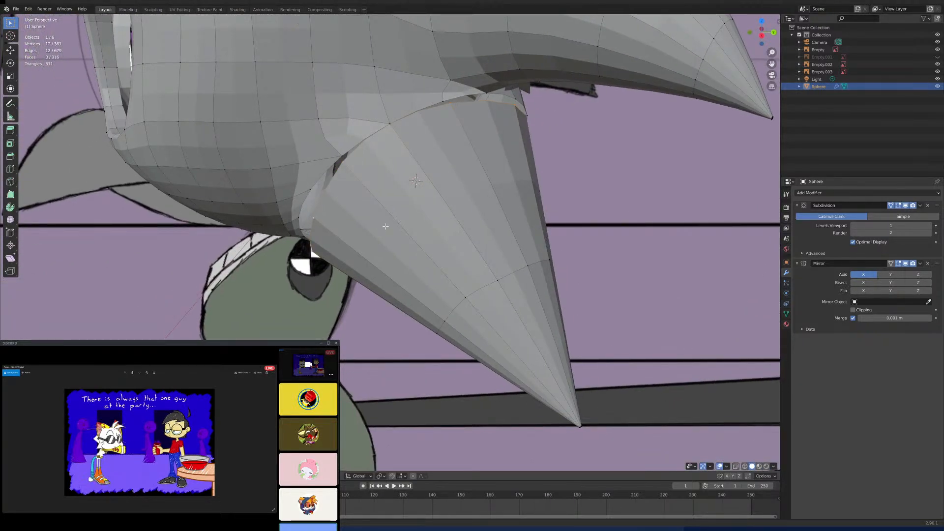
click(493, 281)
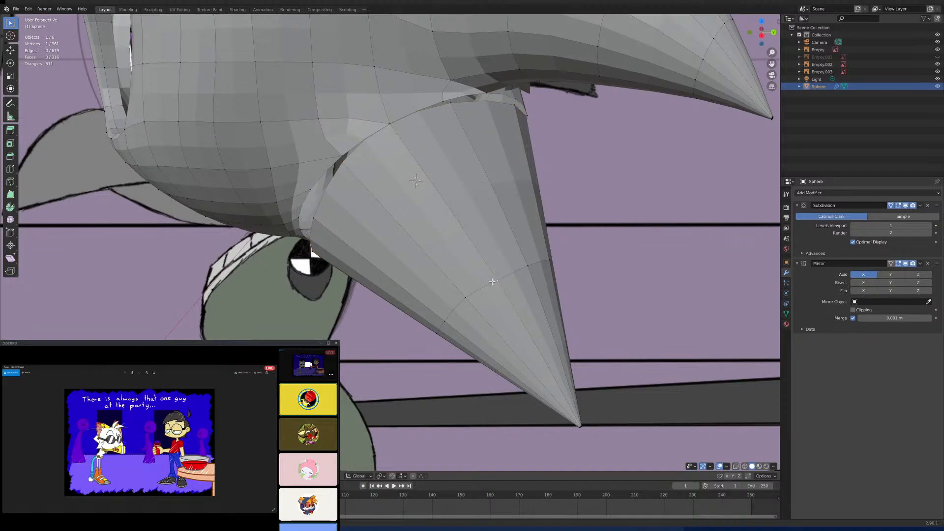
key(ctrl+l)
key(x)
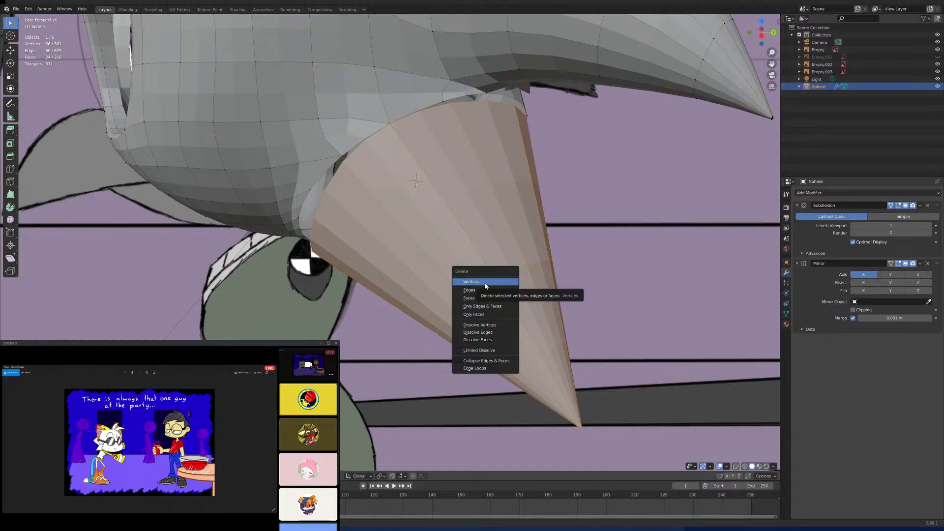
click(484, 284)
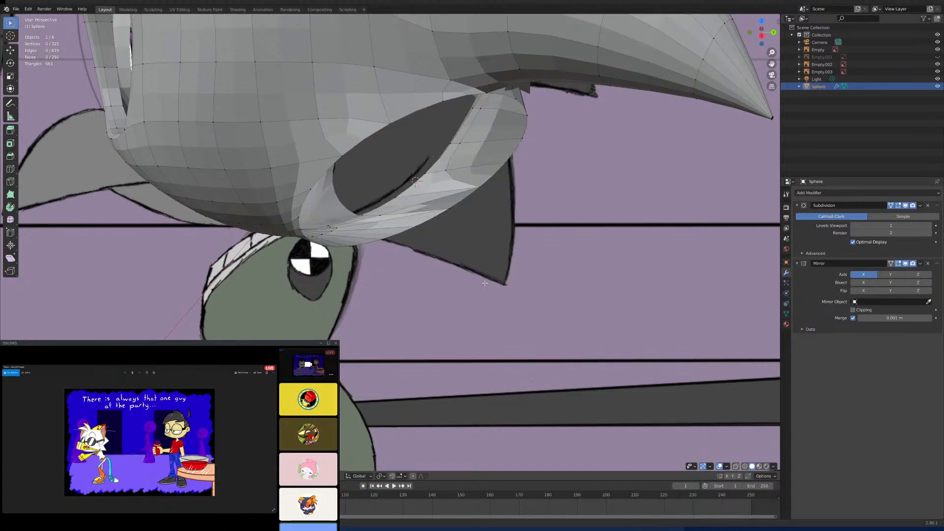
- Select the edge loop around the open lower back hole to check its vertex count
middle_drag(484, 284, 435, 267)
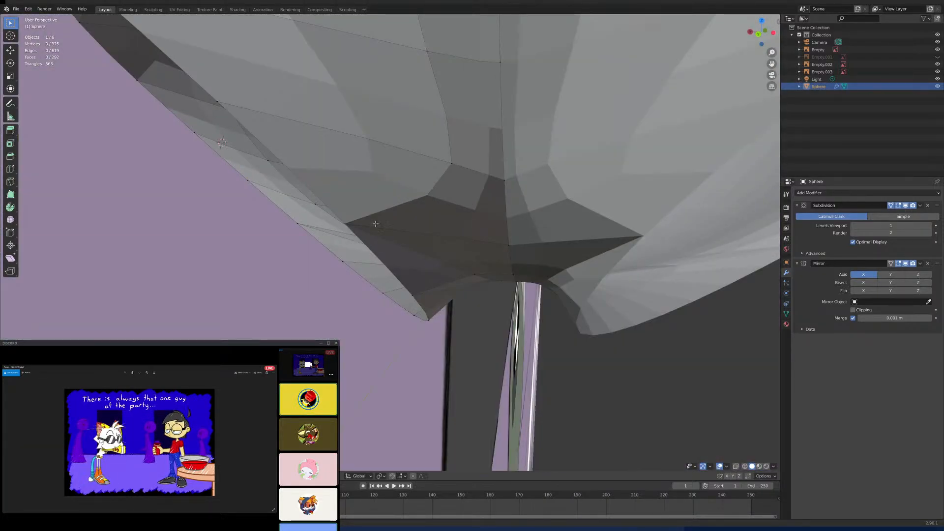
middle_drag(435, 231, 499, 281)
alt+click(441, 286)
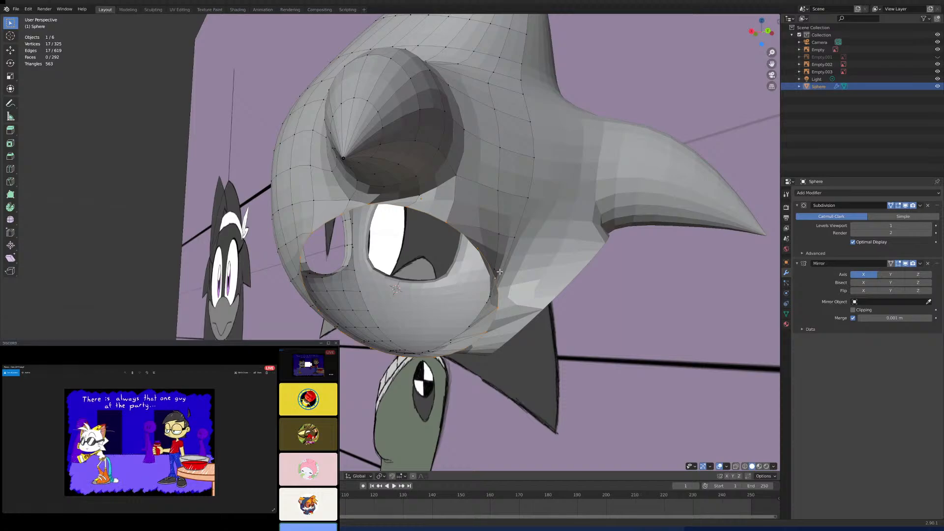
- Add a new cone to the head mesh and set its vertex count to 17 to match the open hole
key(shift+a)
click(501, 274)
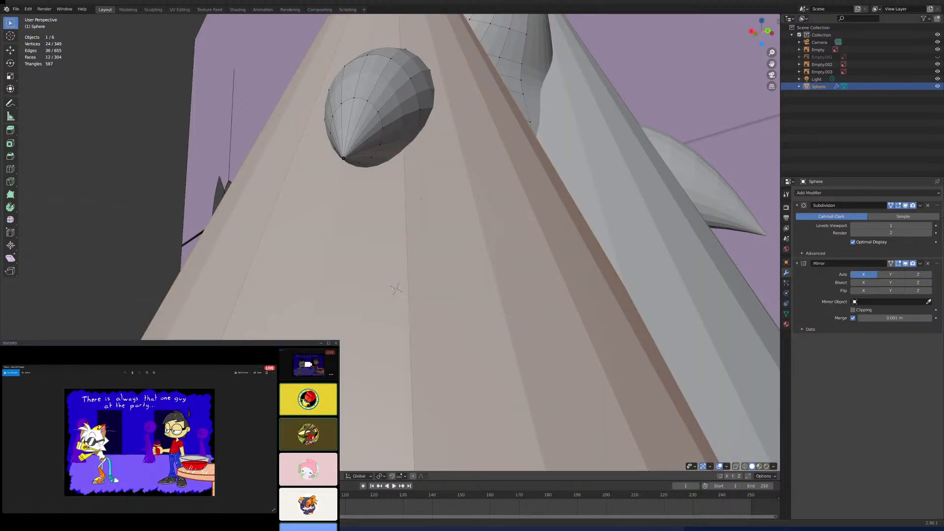
click(142, 358)
click(142, 358)
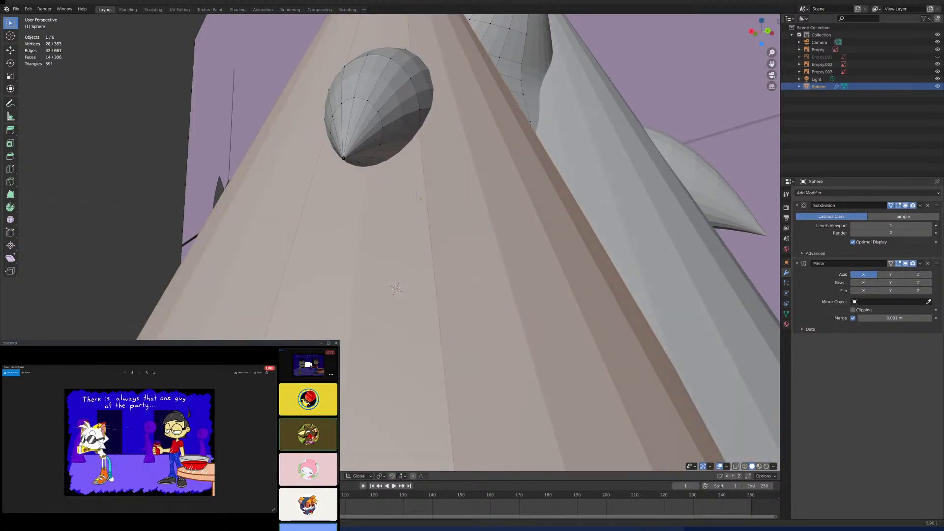
click(142, 357)
click(142, 357)
click(142, 358)
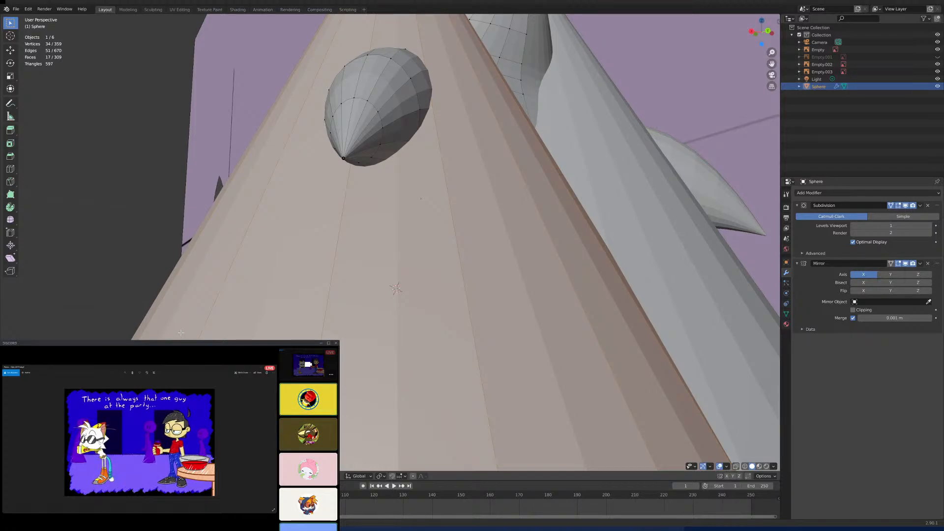
- Scale the new cone down in the right side view to roughly the size of the character's head
scroll(284, 295, down, 5)
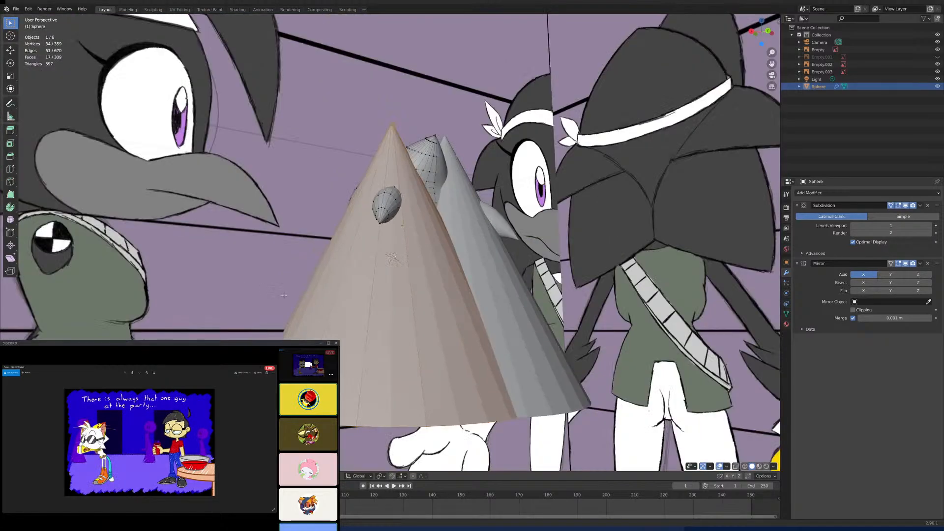
key(KP_3)
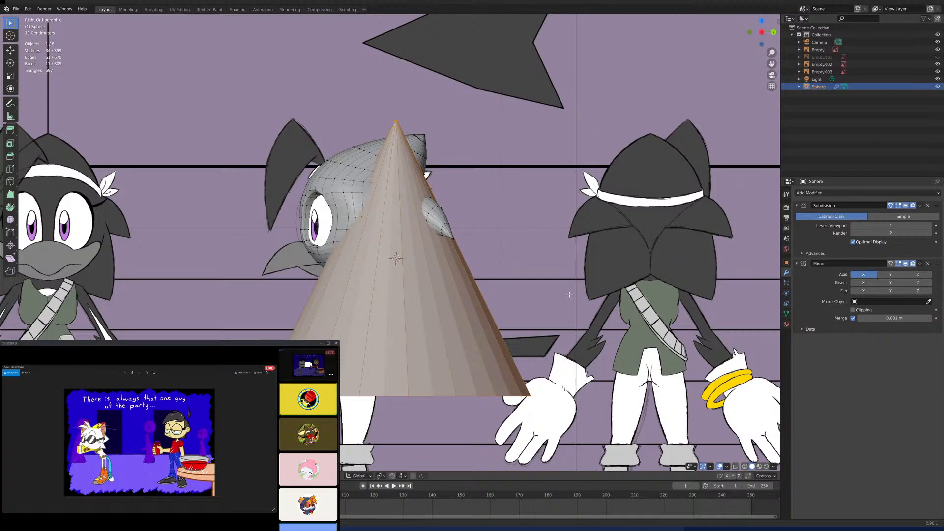
key(s)
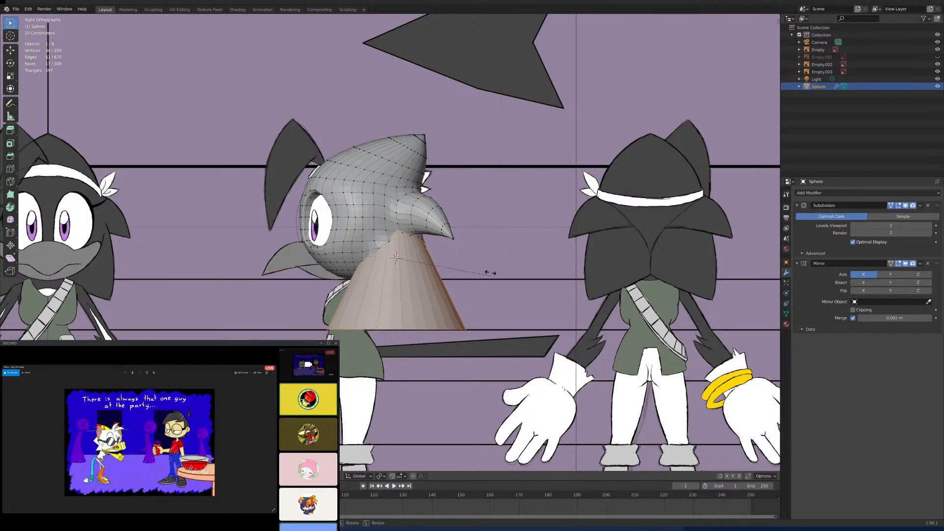
key(r)
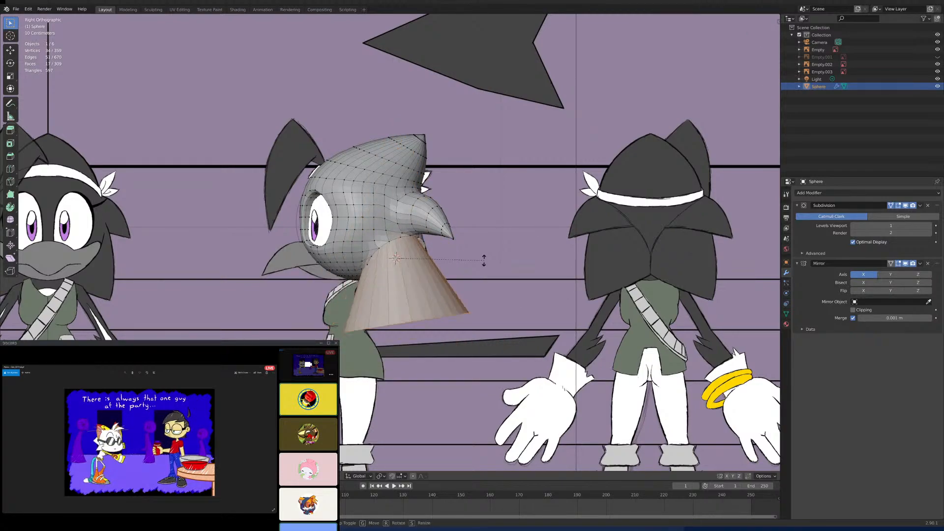
key(Escape)
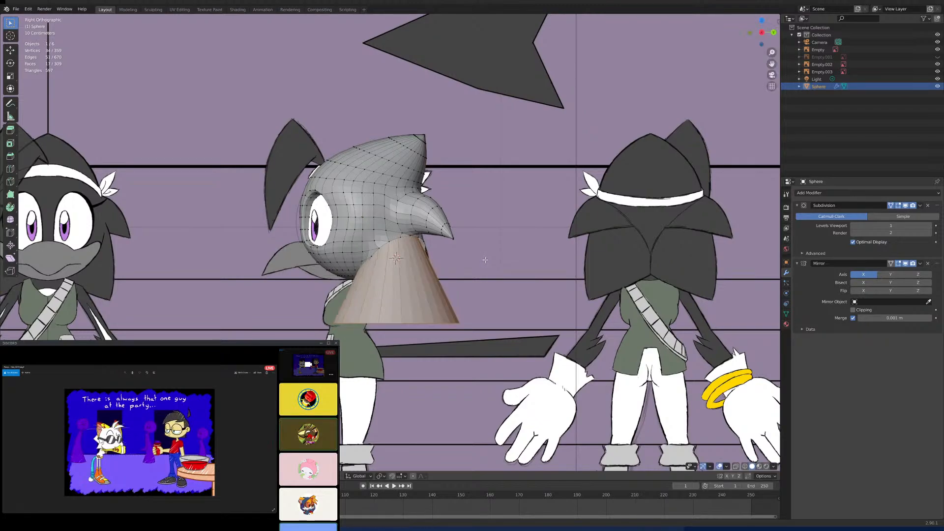
text(r)
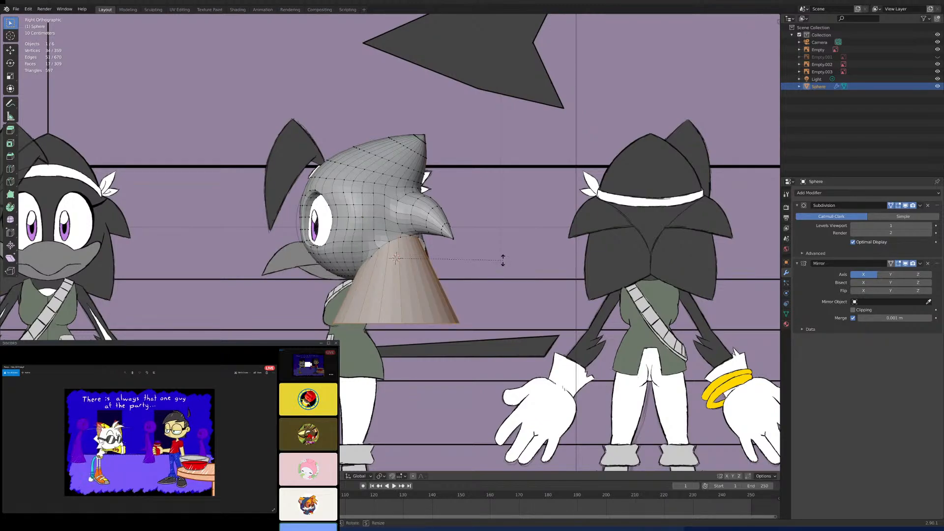
text(x90)
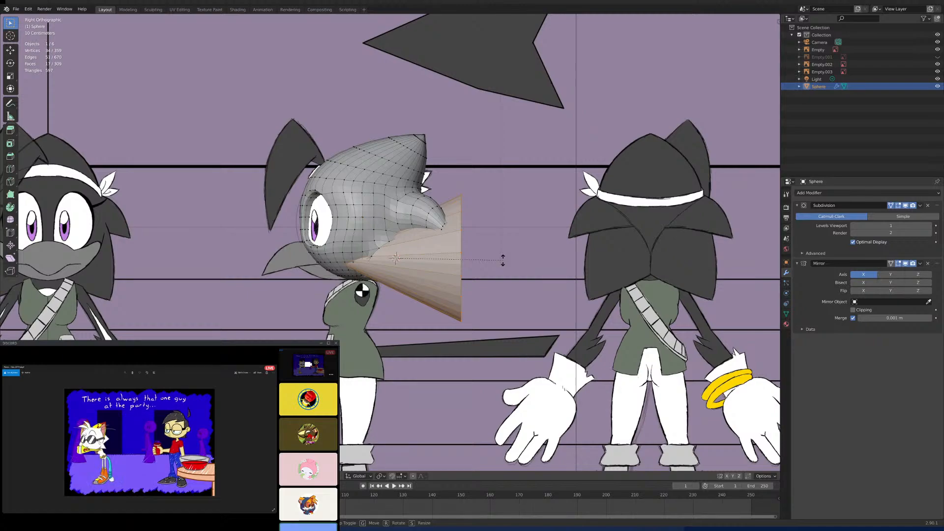
key(Escape)
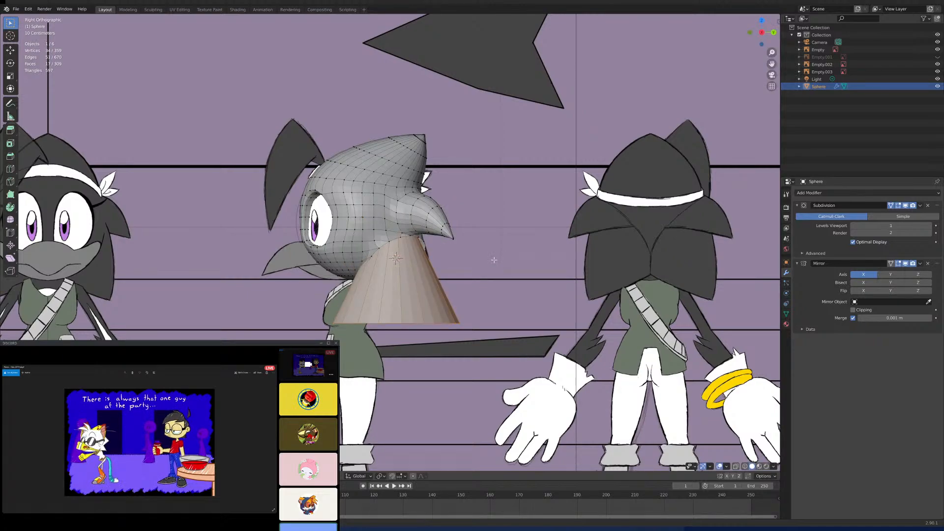
- Rotate the new cone in the side view so its tip points toward the back of the head
key(r)
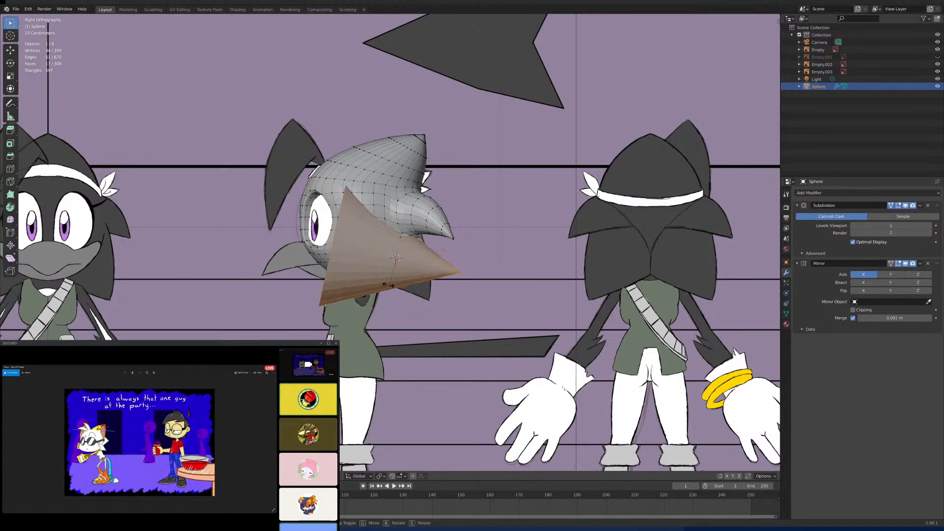
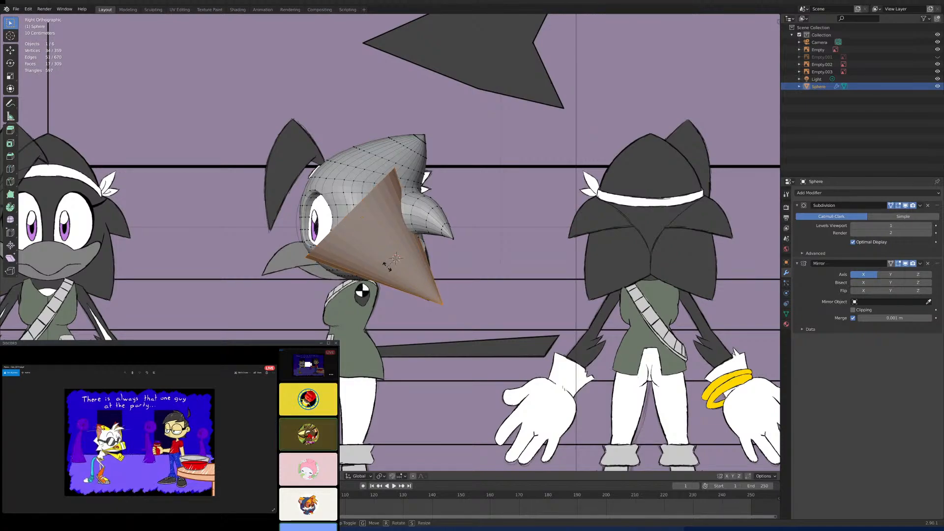
- Finish tilting the new cone in the side view and scale it down to about the size of the open lower hole
click(377, 273)
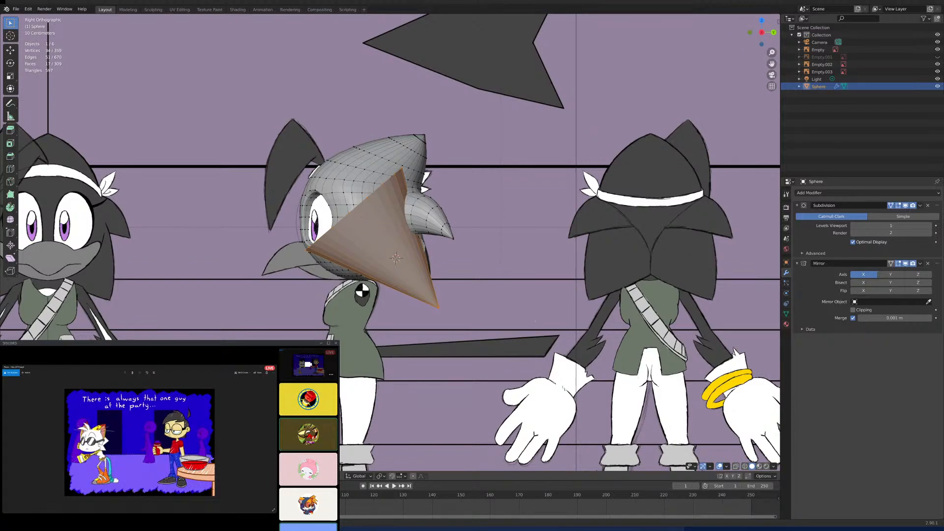
key(s)
click(480, 299)
- Move the cone backward and down in the side view so its base sits at the open lower back hole
scroll(436, 241, up, 5)
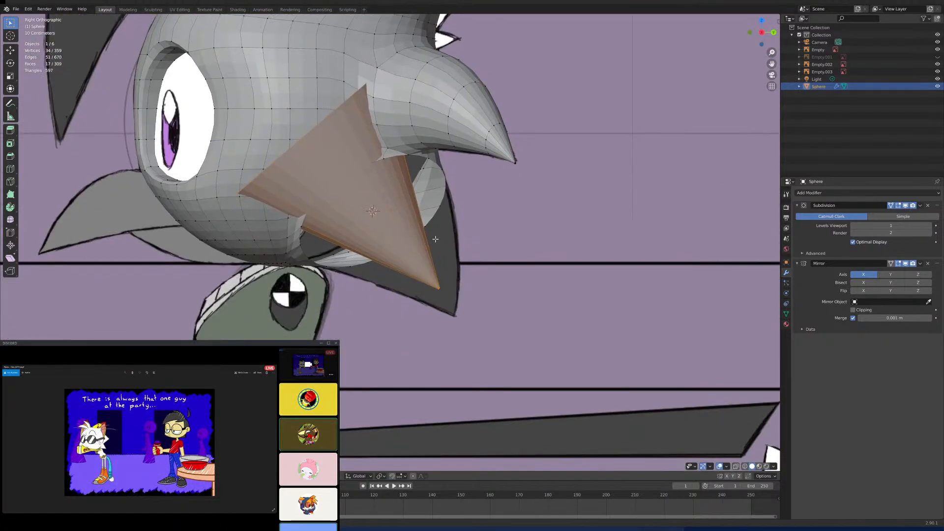
key(g)
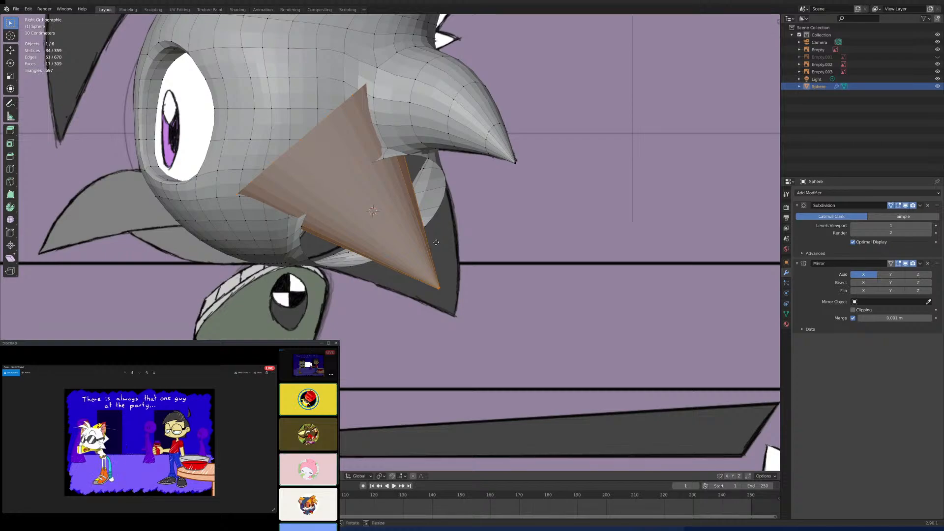
key(y)
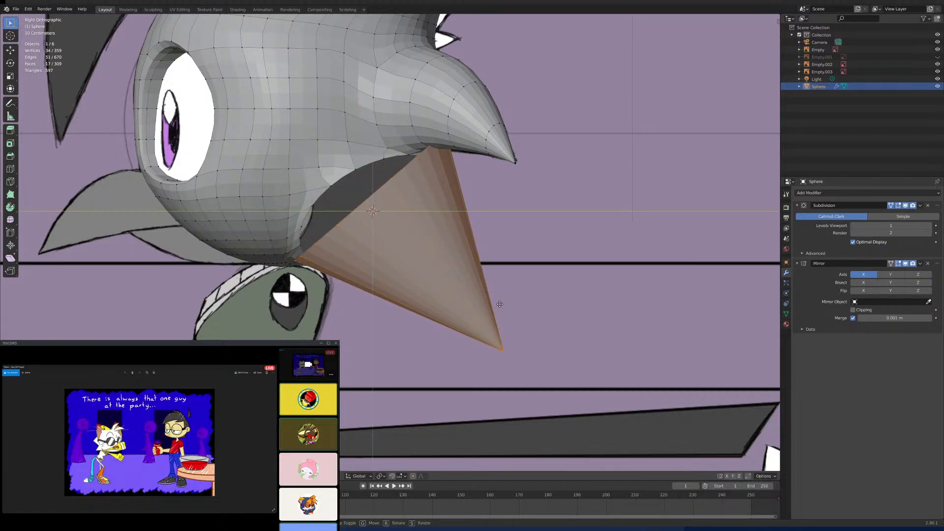
click(503, 305)
- Rotate the cone in the back view so its tip swings outward, away from the head's centre line
key(KP_1)
key(ctrl+KP_1)
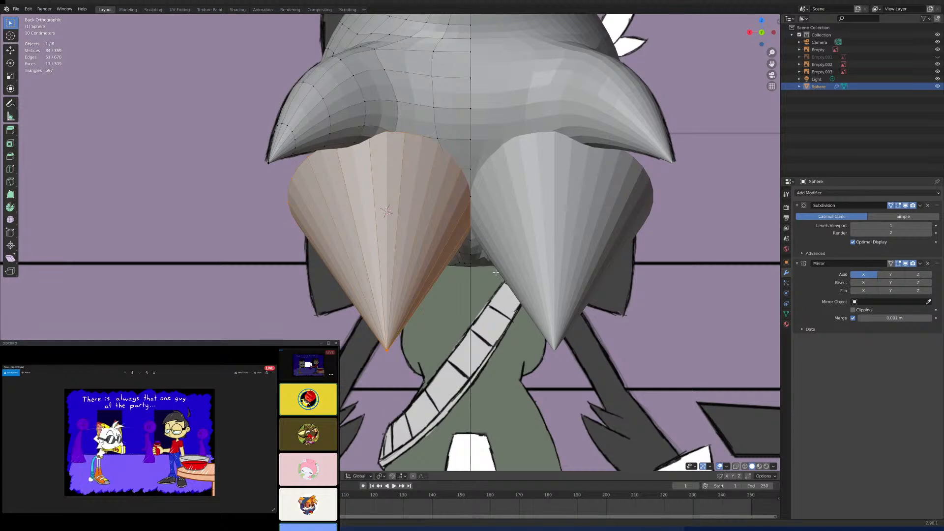
scroll(496, 271, down, 4)
scroll(496, 272, up, 4)
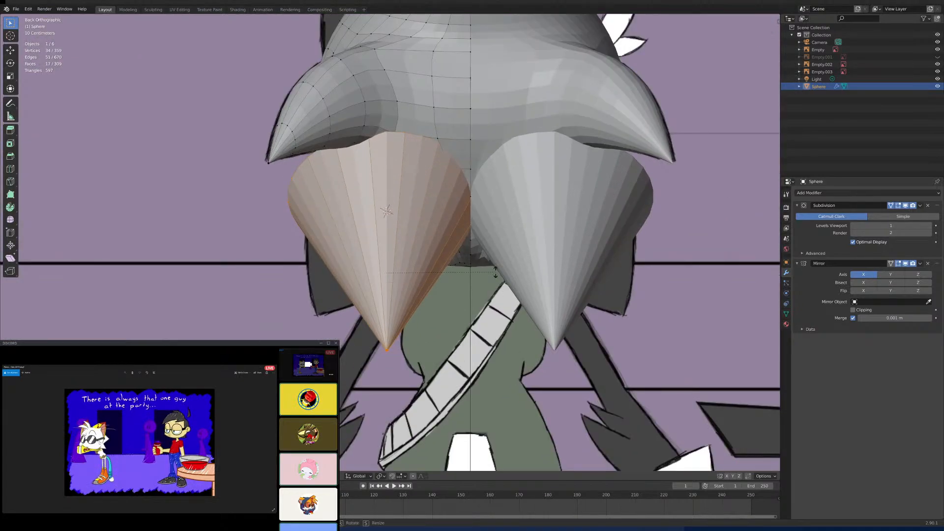
key(r)
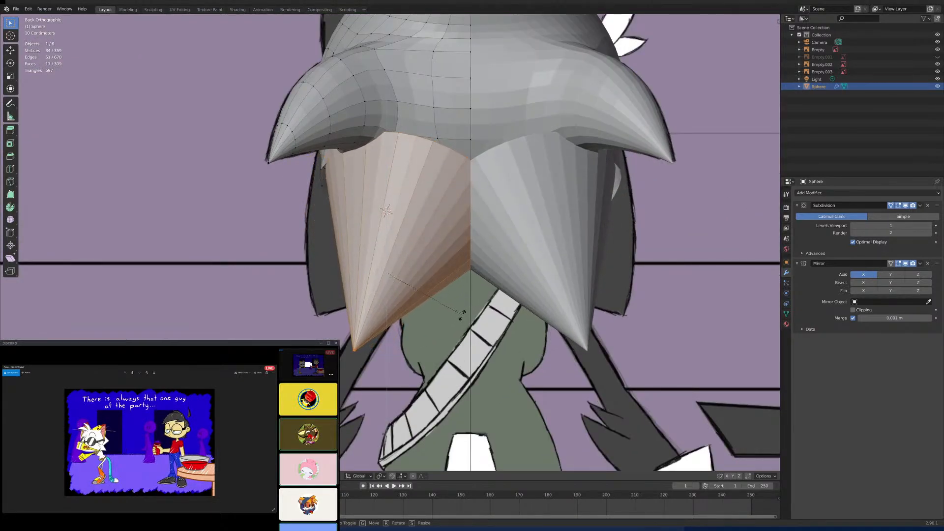
click(515, 289)
- Move the cone outward along X and slightly down along Z in the back view to place it below the side spike
key(g)
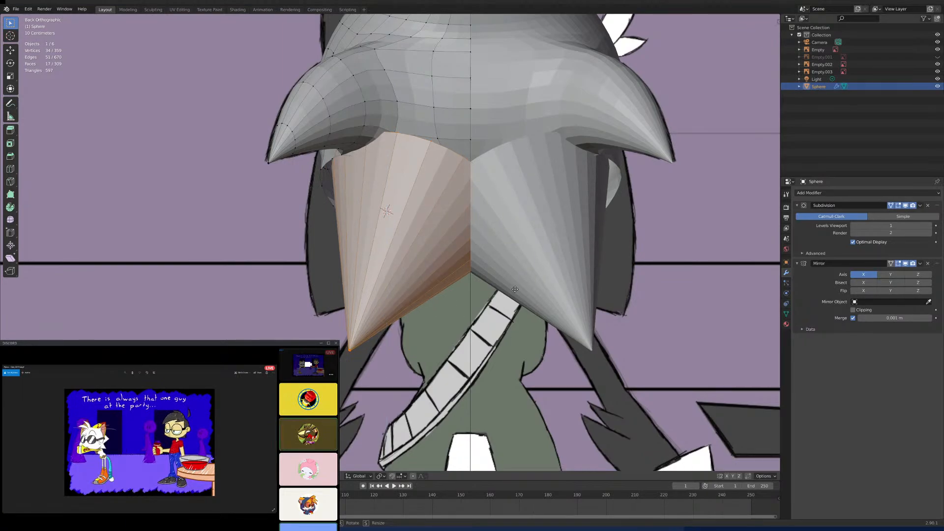
key(z)
key(x)
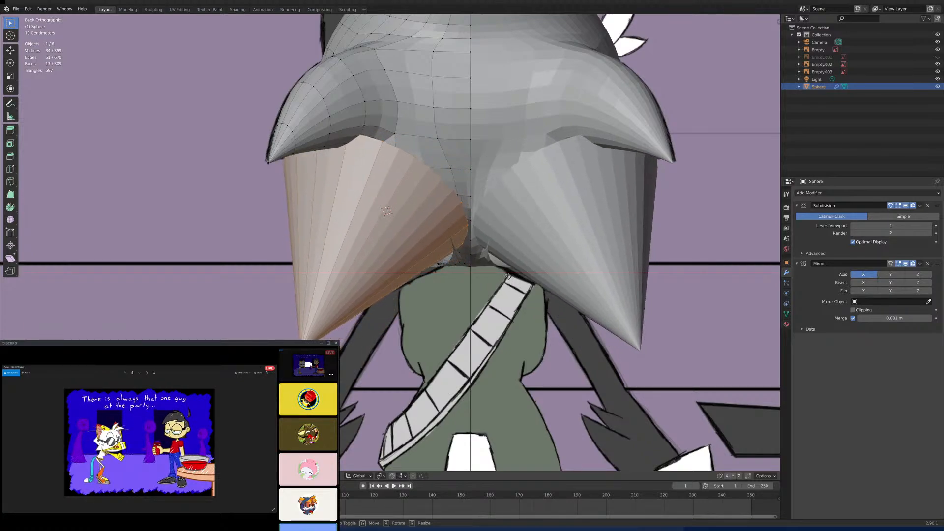
click(508, 274)
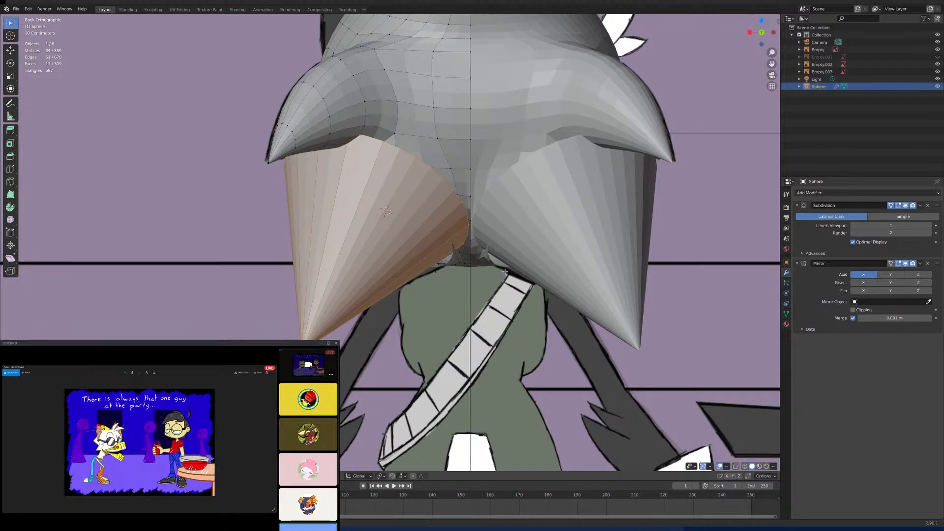
key(g)
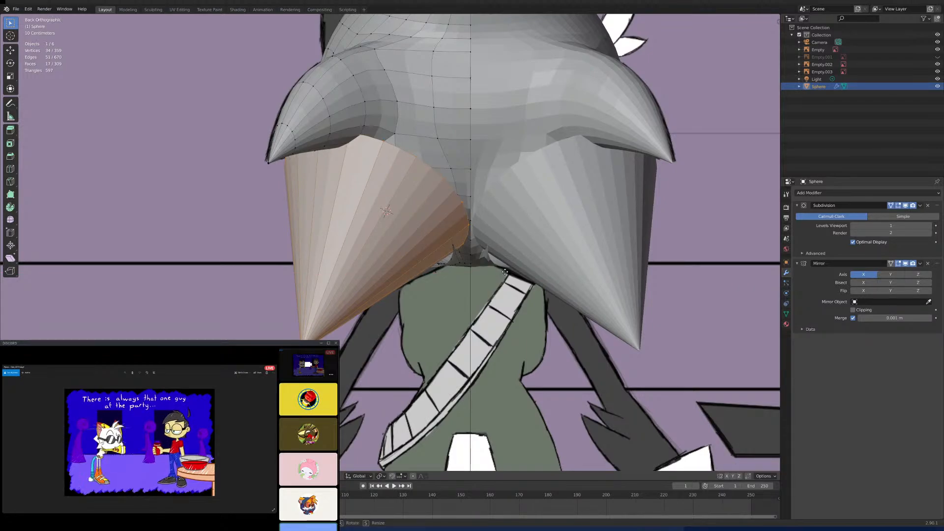
key(z)
click(450, 259)
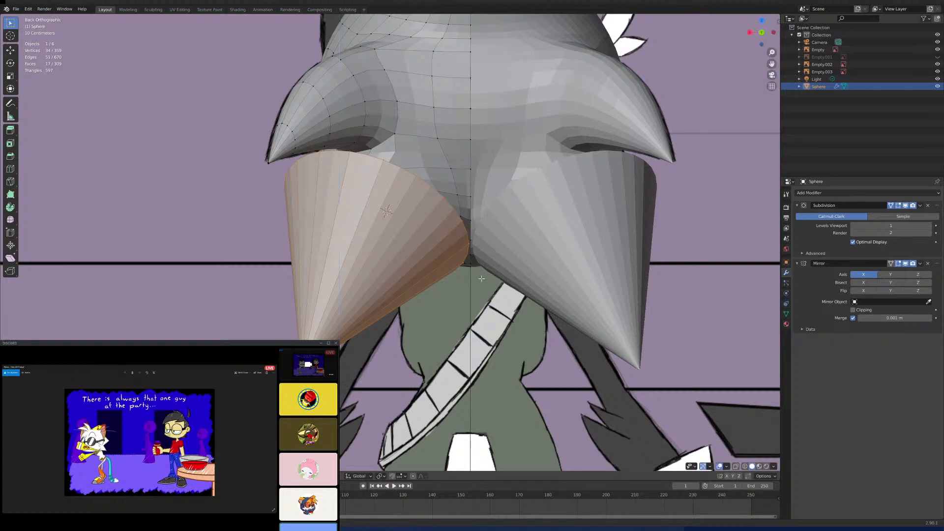
- Examine from the right side how the cone's base lines up with the edge of the open head hole
scroll(451, 260, down, 1)
key(KP_3)
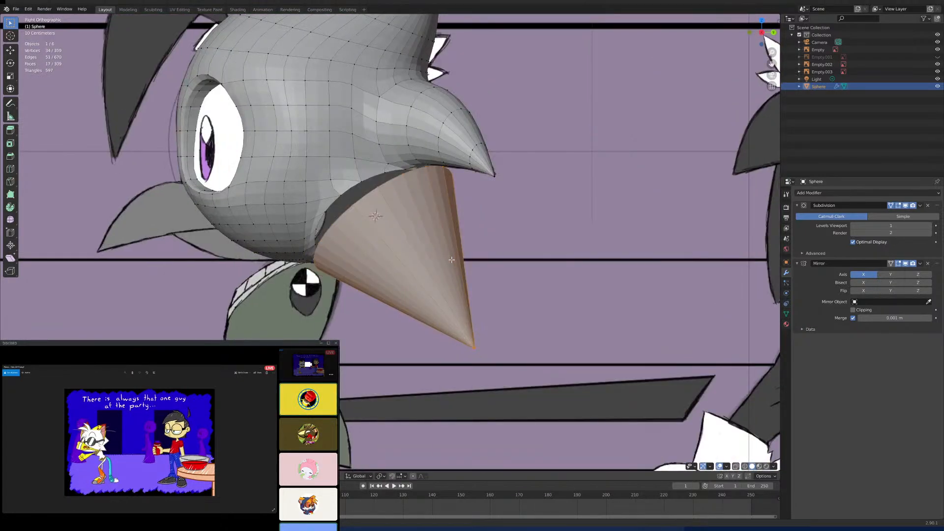
scroll(452, 261, up, 4)
scroll(451, 264, down, 4)
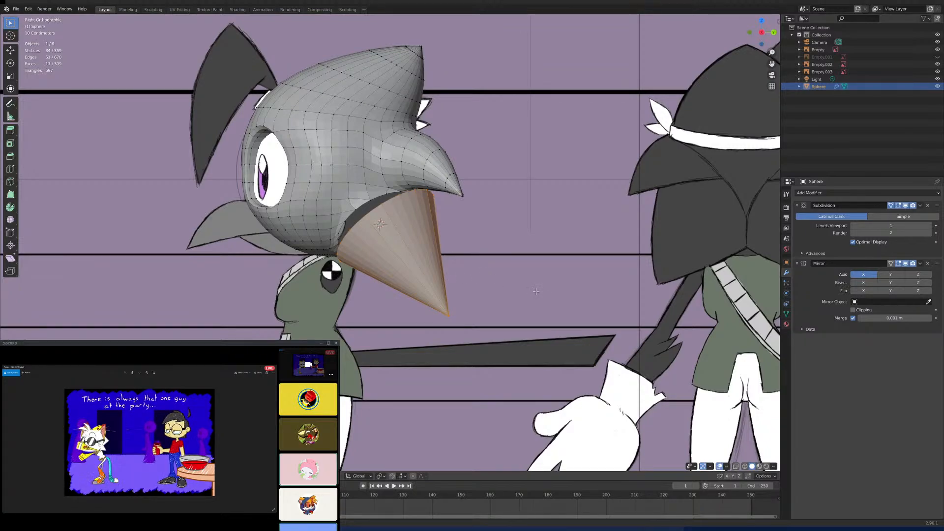
scroll(458, 265, up, 2)
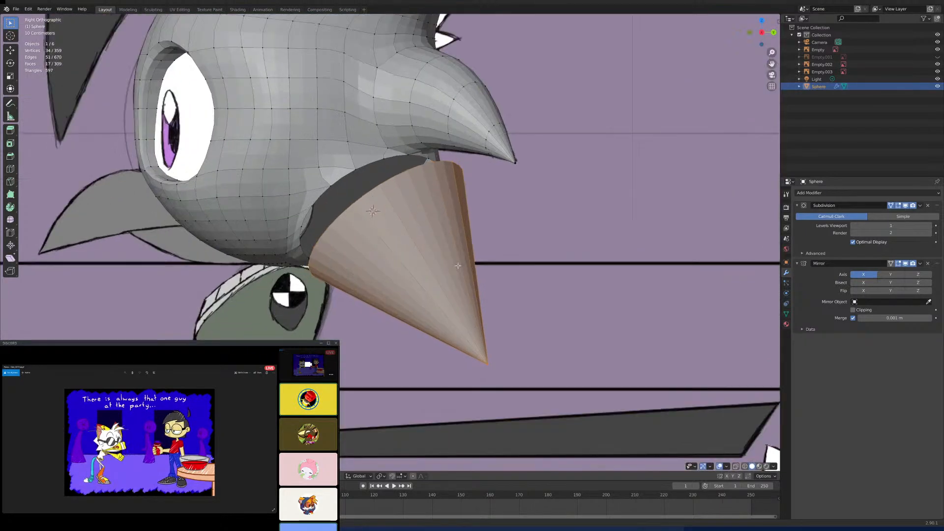
scroll(458, 265, up, 1)
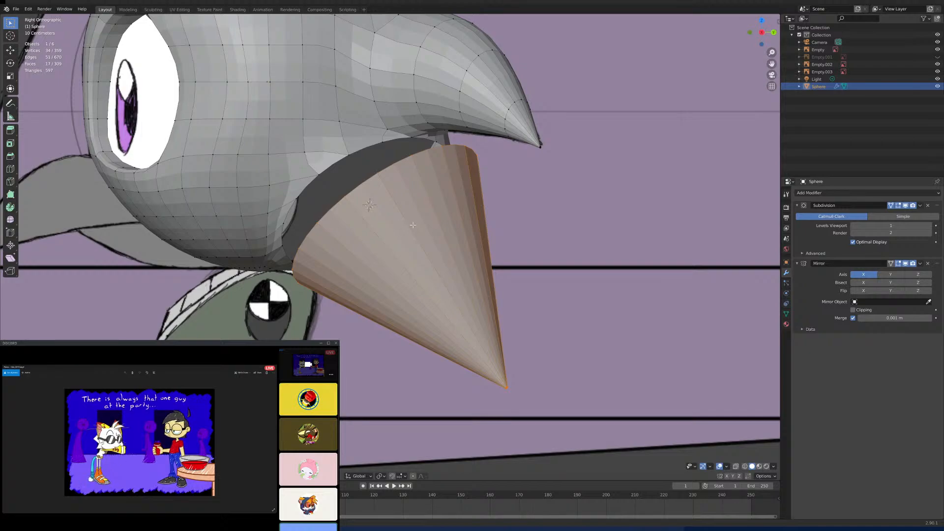
scroll(393, 214, up, 2)
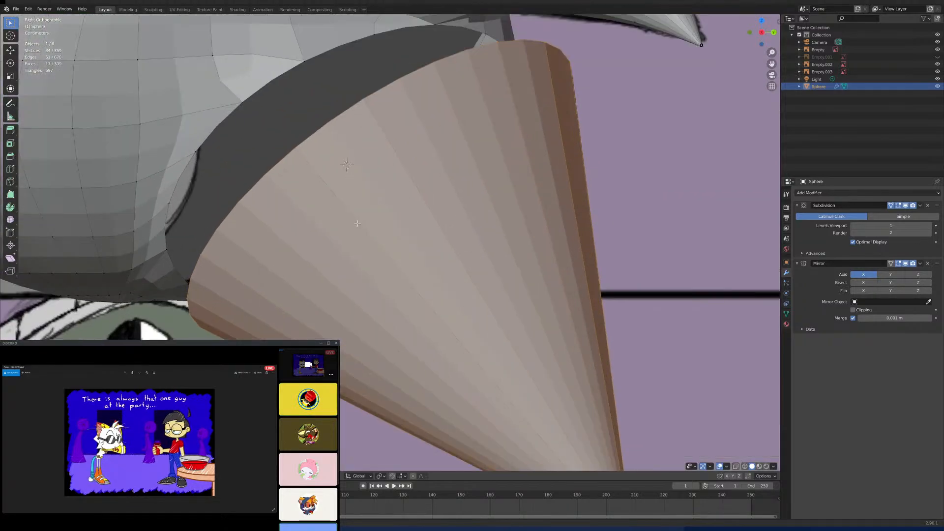
scroll(400, 215, down, 2)
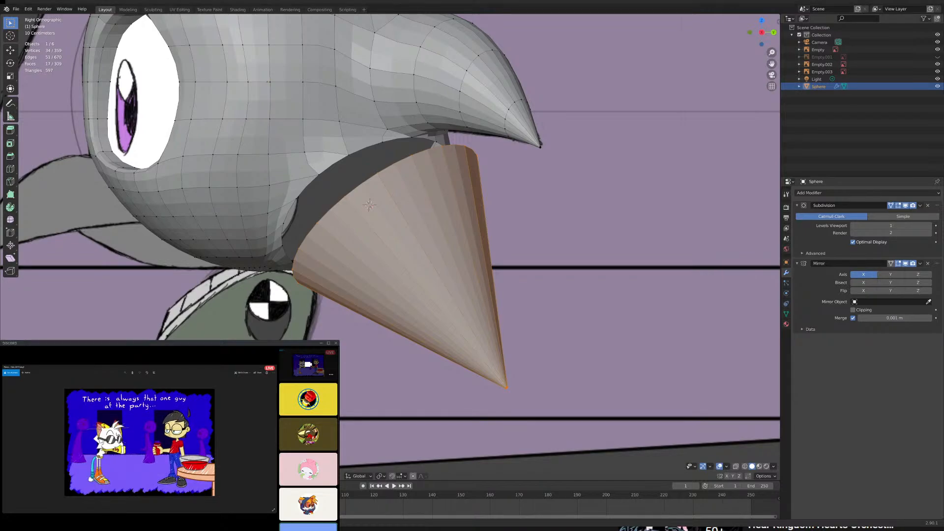
scroll(391, 241, down, 5)
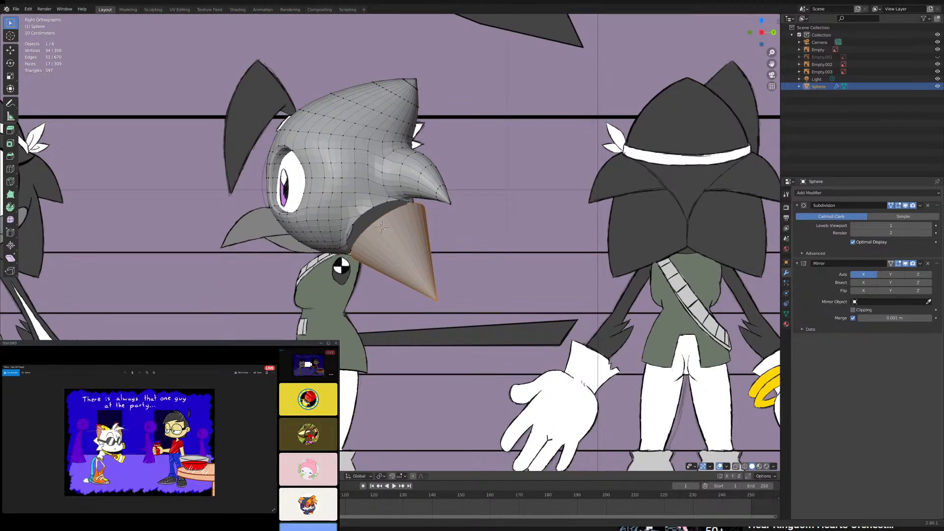
scroll(390, 241, up, 7)
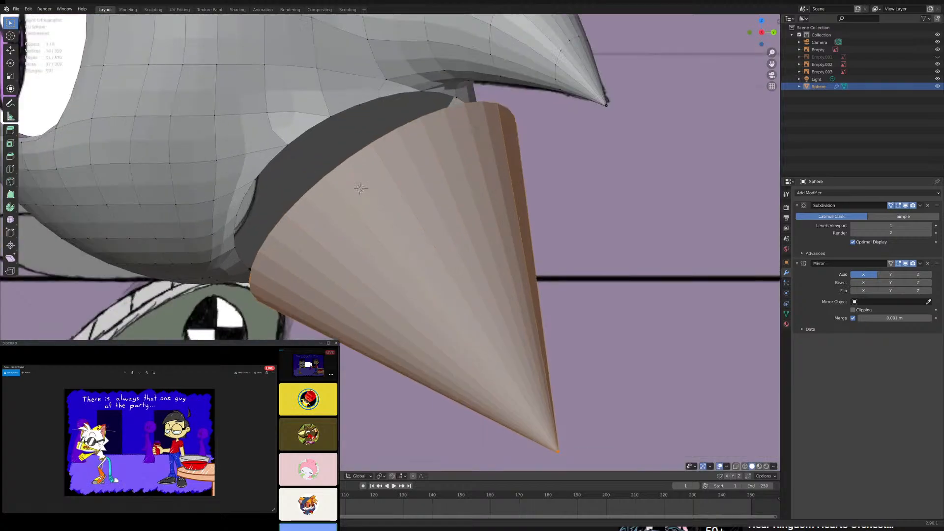
middle_drag(440, 164, 427, 182)
key(KP_3)
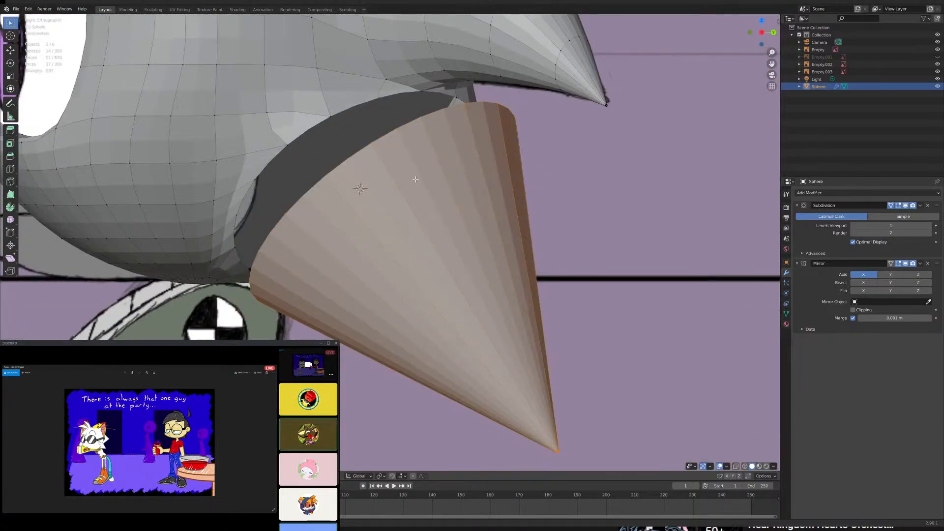
- Select the edge loop around the cone's open base and scale it down slightly
click(422, 117)
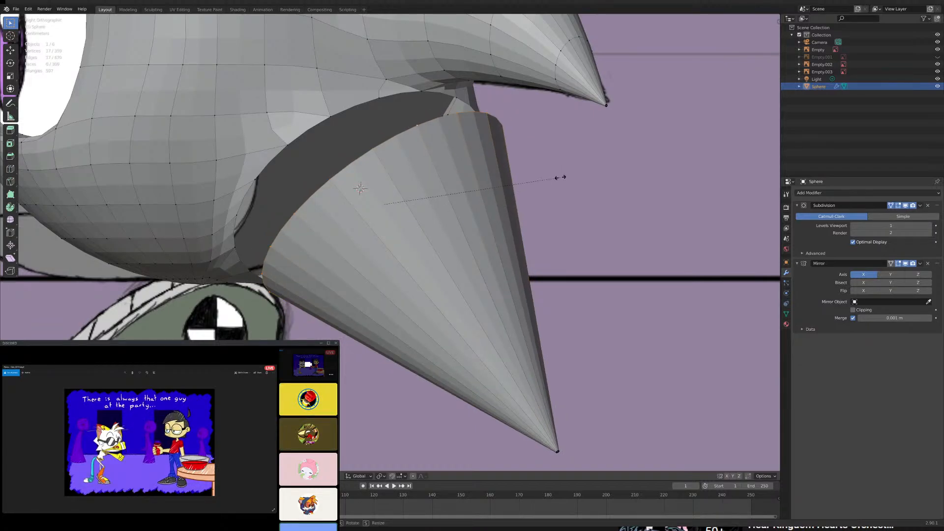
scroll(551, 174, down, 5)
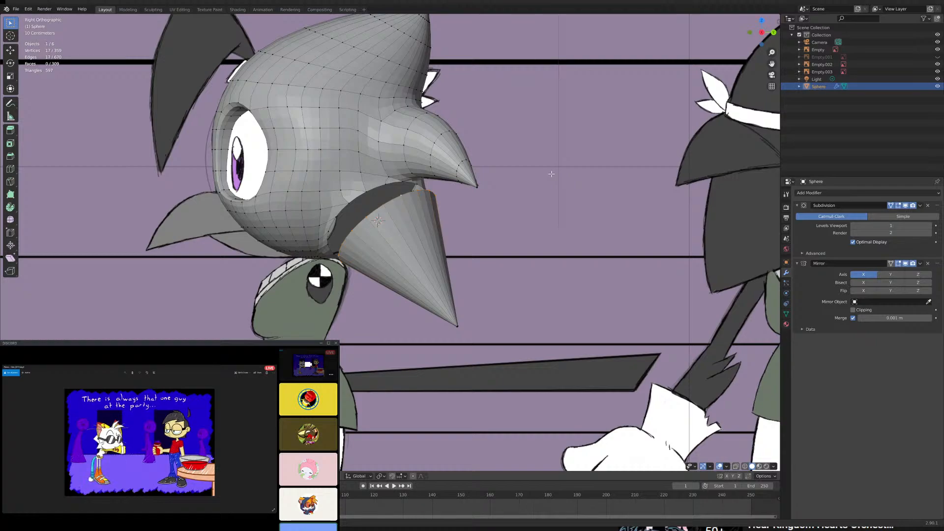
scroll(551, 174, up, 3)
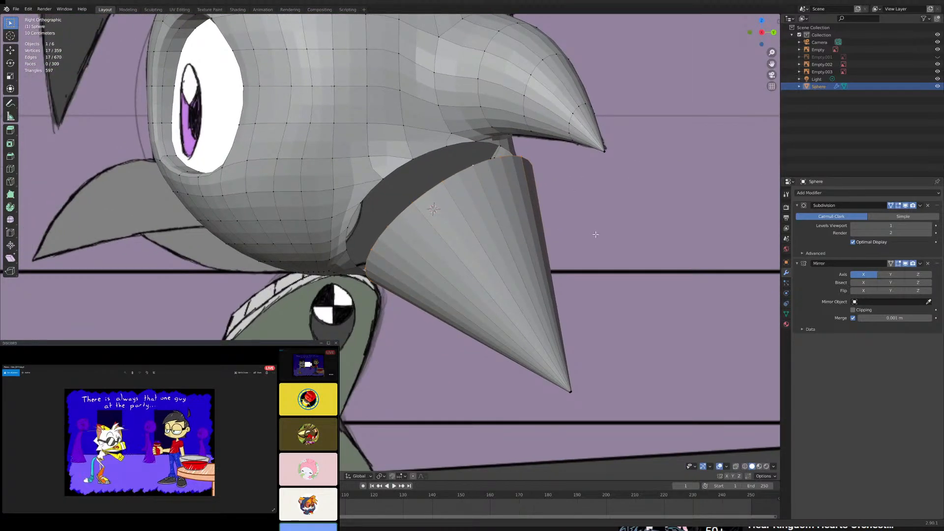
scroll(602, 228, down, 4)
scroll(599, 227, up, 5)
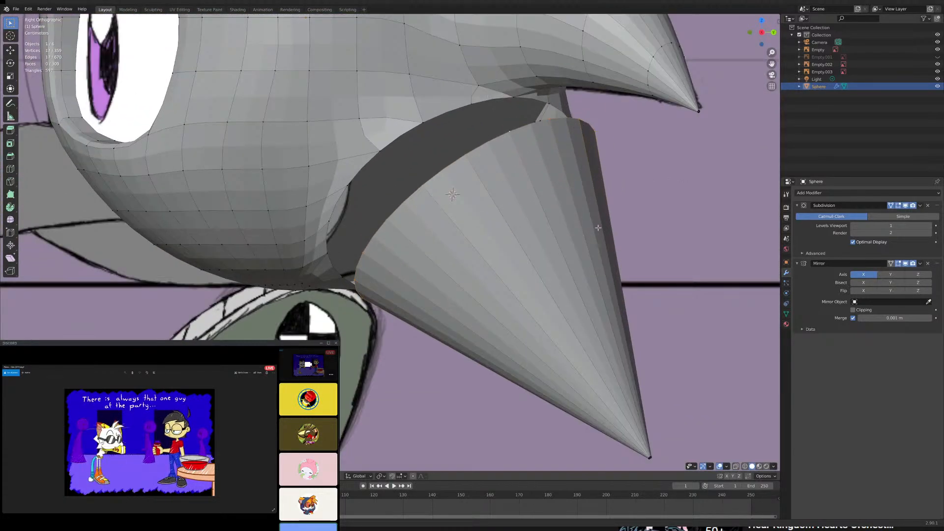
- Inspect the gap between the cone's rim and the head hole from behind and from an angled close-up
key(KP_1)
key(ctrl+KP_1)
scroll(580, 217, down, 5)
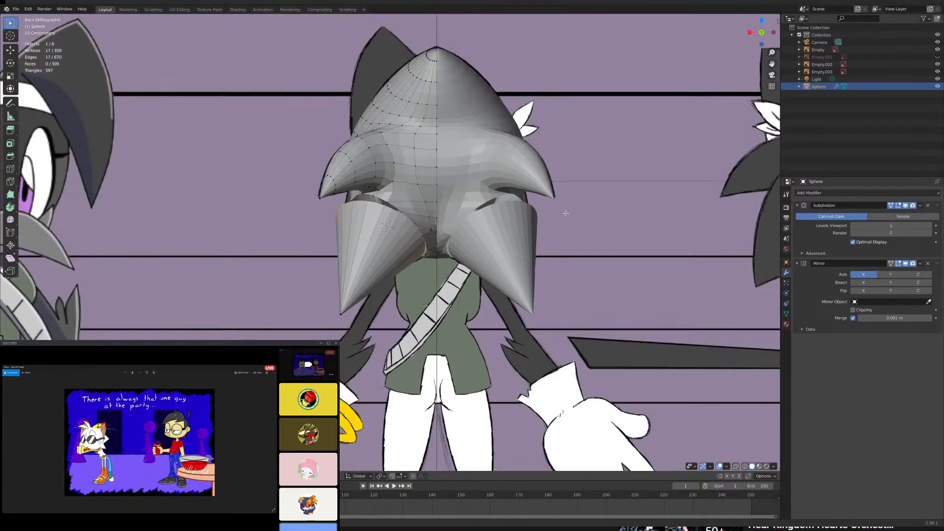
scroll(523, 234, up, 6)
shift+middle_drag(483, 193, 503, 266)
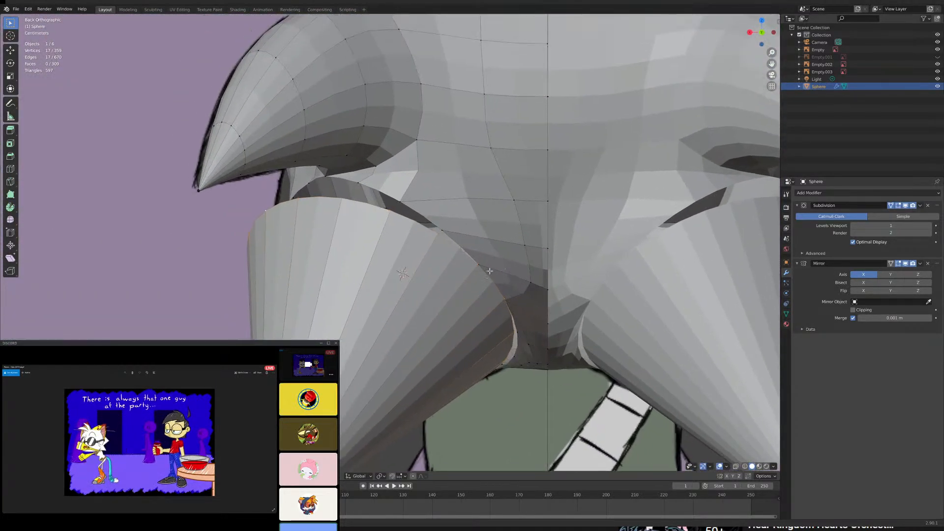
middle_drag(418, 248, 381, 259)
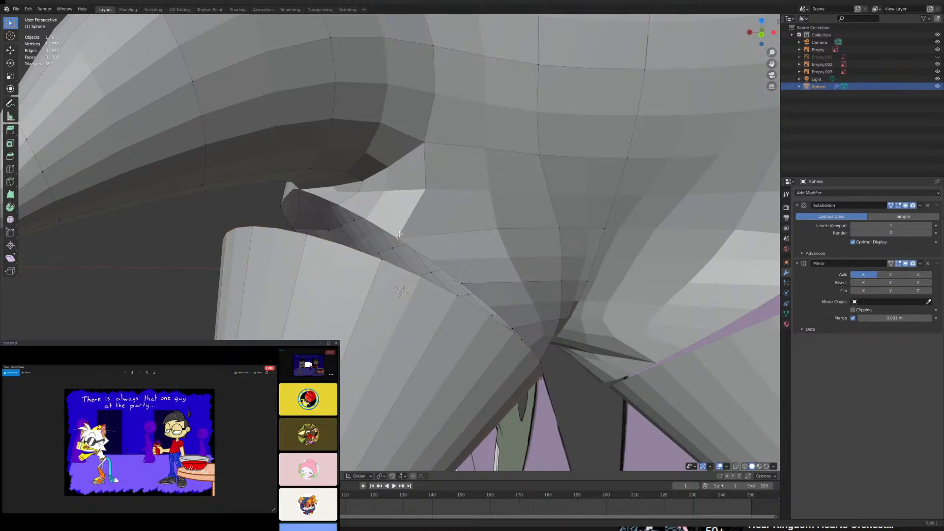
key(KP_1)
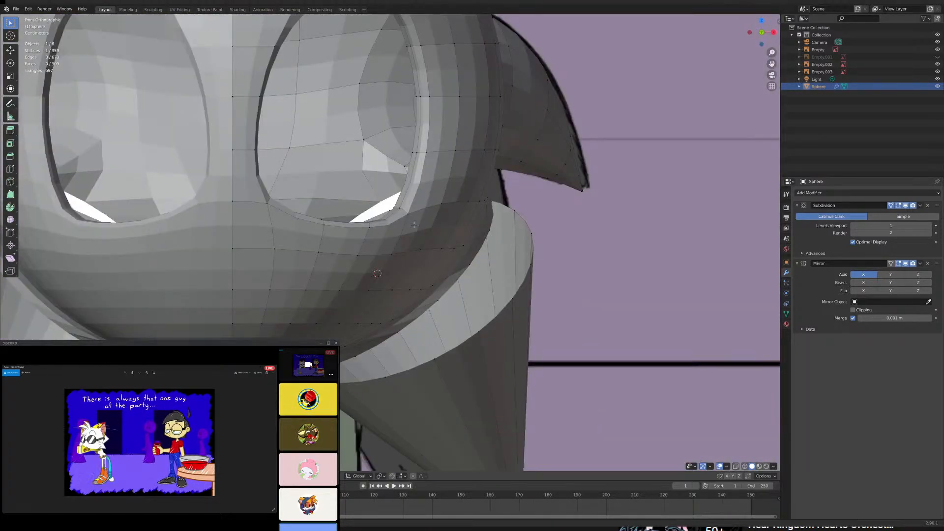
key(ctrl+KP_1)
scroll(420, 231, down, 8)
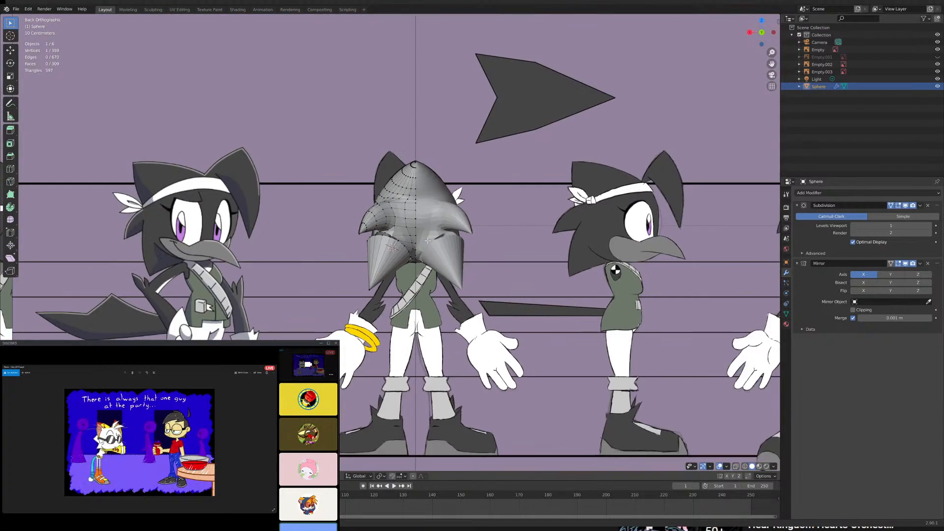
scroll(436, 252, up, 8)
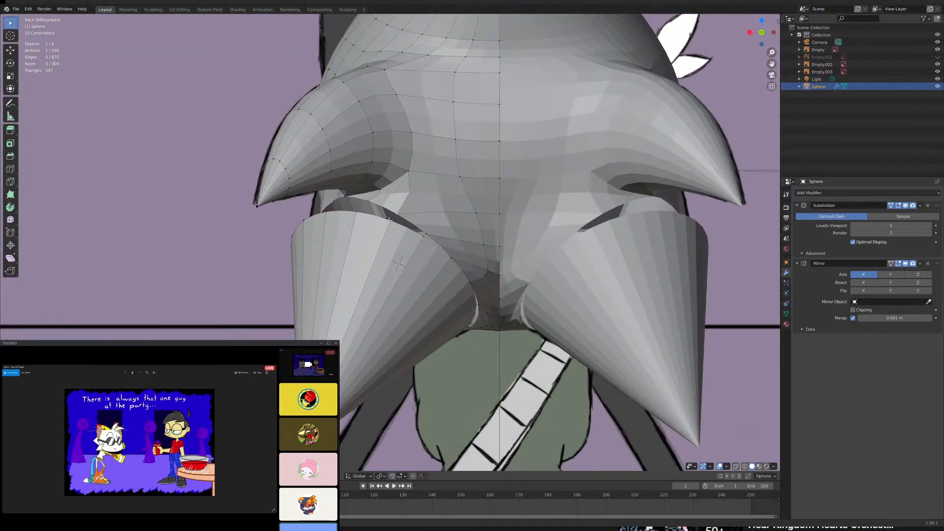
- Select the whole left cone, scale it up slightly, and move it along X toward the head's center line
key(l)
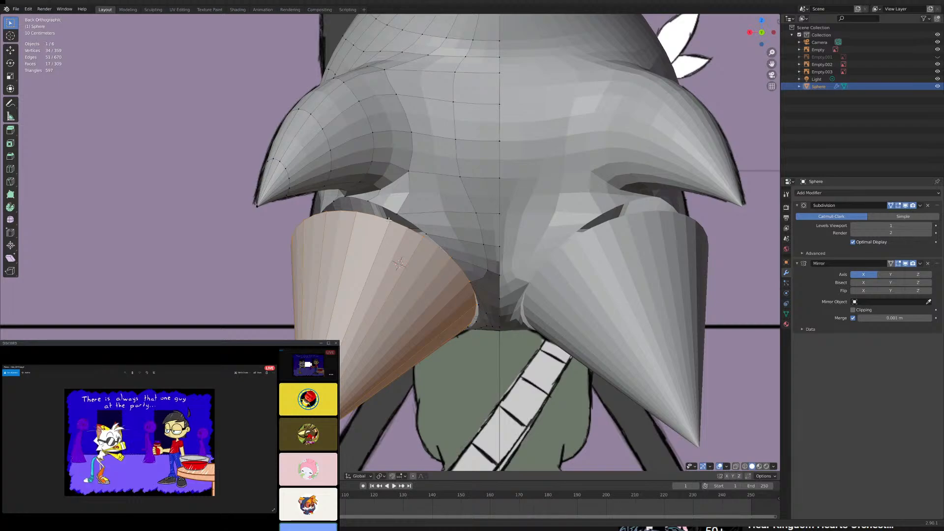
key(s)
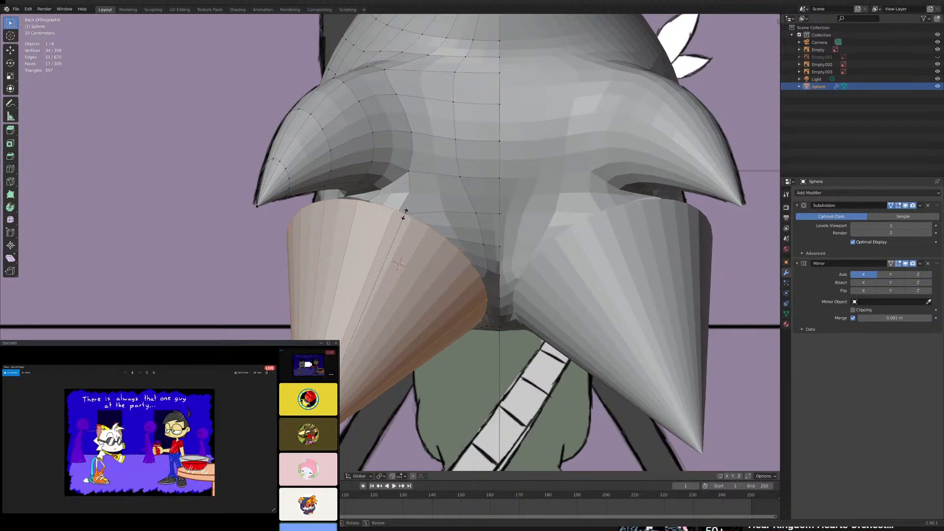
click(404, 213)
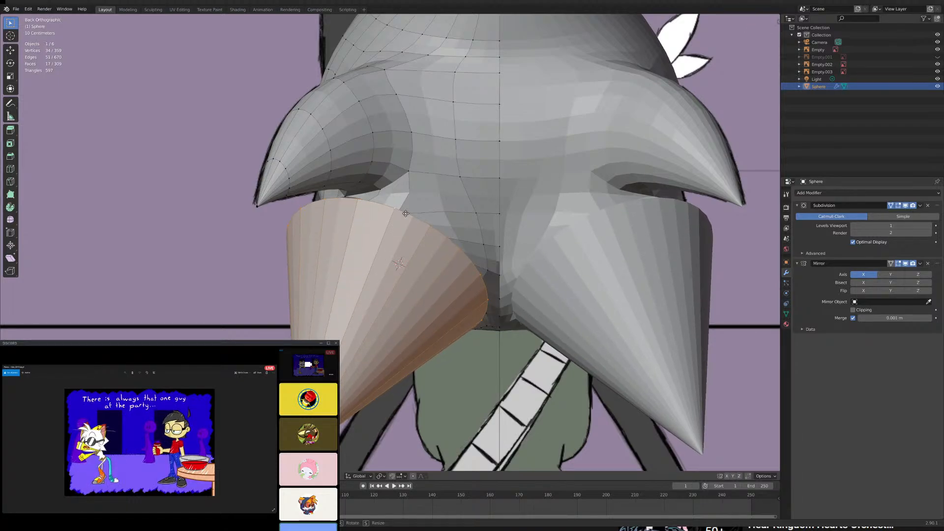
key(g)
key(x)
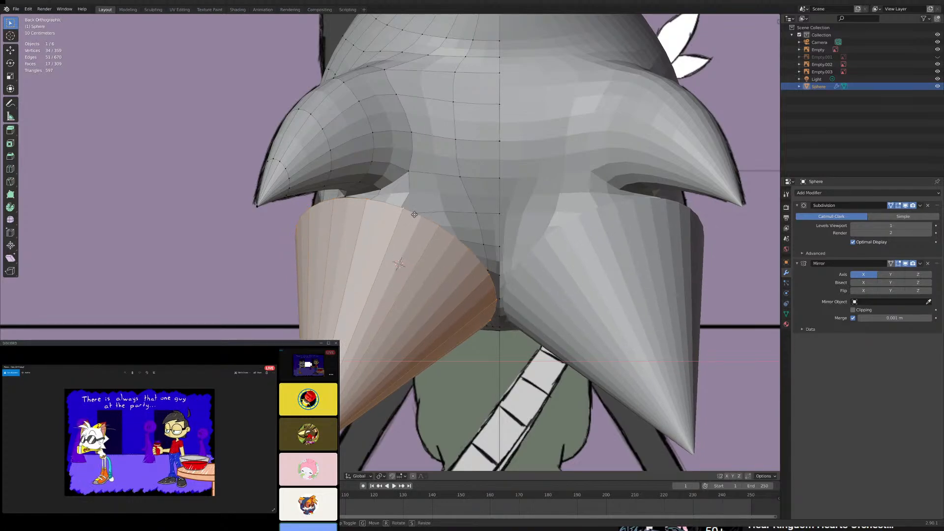
click(414, 215)
- Merge the first pair of cone-rim and head-hole vertices at their center beneath the side spike
mouse_move(415, 214)
middle_down()
mouse_move(441, 220)
mouse_move(445, 204)
mouse_move(506, 202)
middle_up()
click(455, 176)
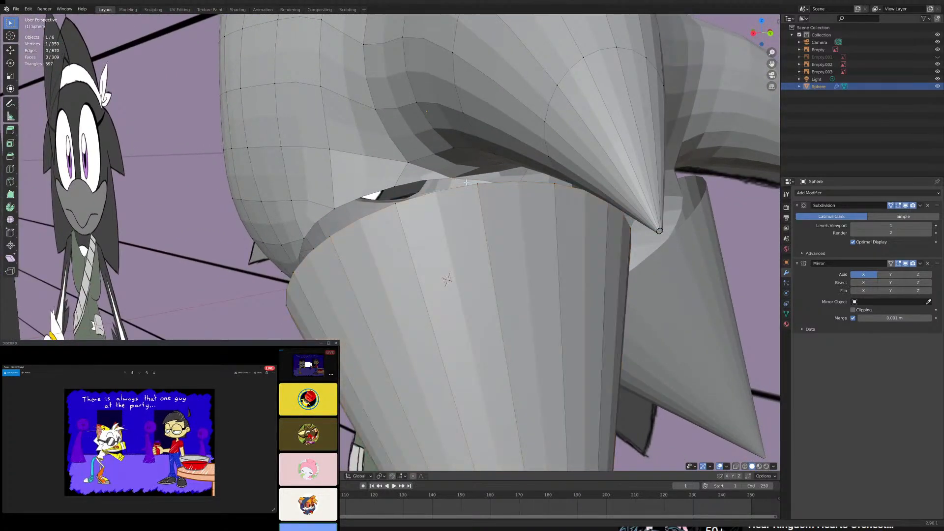
mouse_move(455, 176)
middle_down()
mouse_move(491, 164)
mouse_move(461, 185)
mouse_move(416, 183)
middle_up()
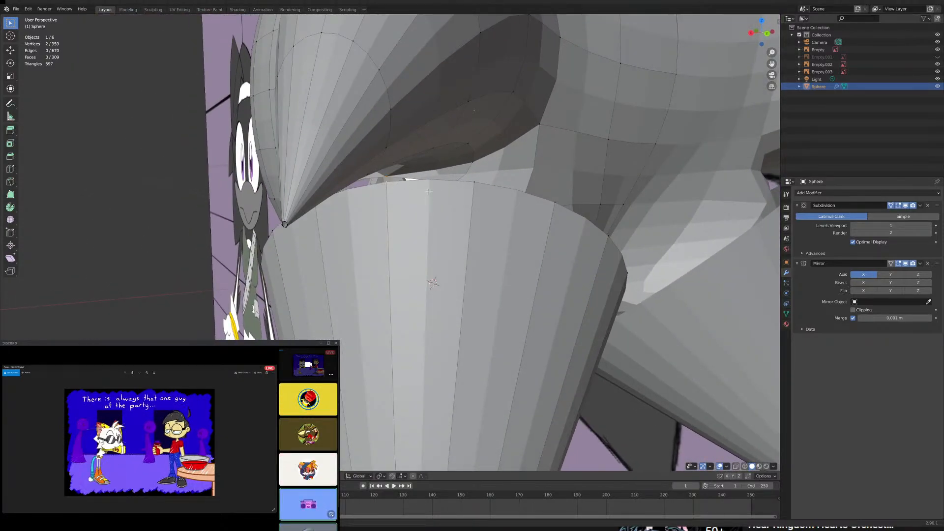
key(m)
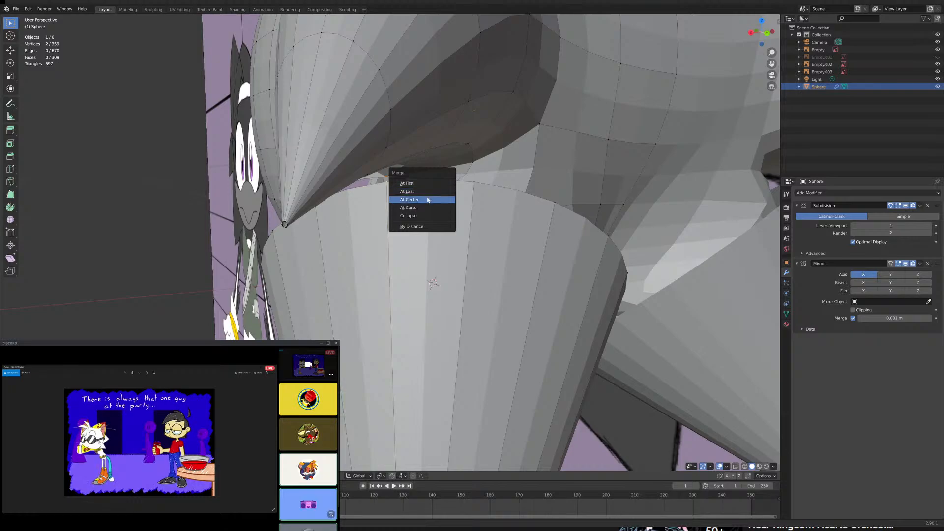
click(428, 199)
- Merge the next two rim and hole vertex pairs at center along the cone's upper inner edge
middle_drag(416, 196, 359, 234)
shift+click(300, 239)
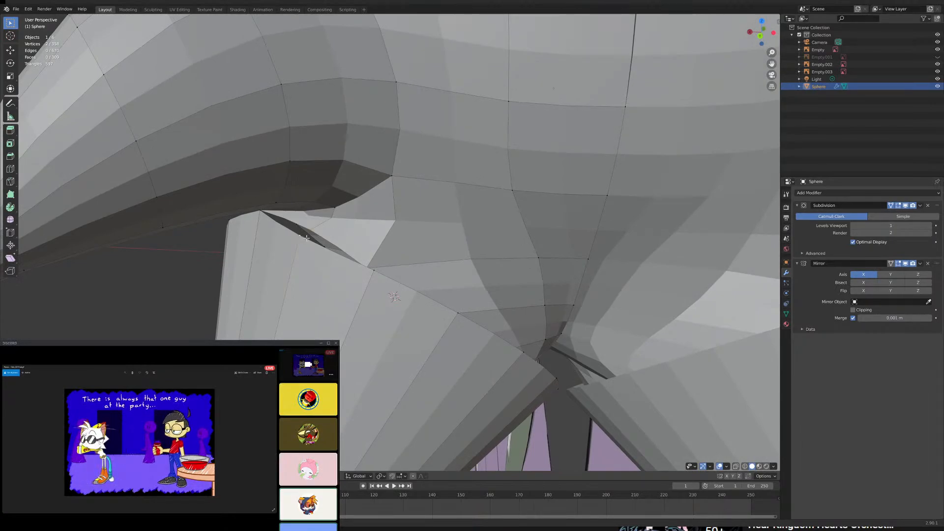
key(m)
click(306, 238)
middle_drag(306, 237, 344, 250)
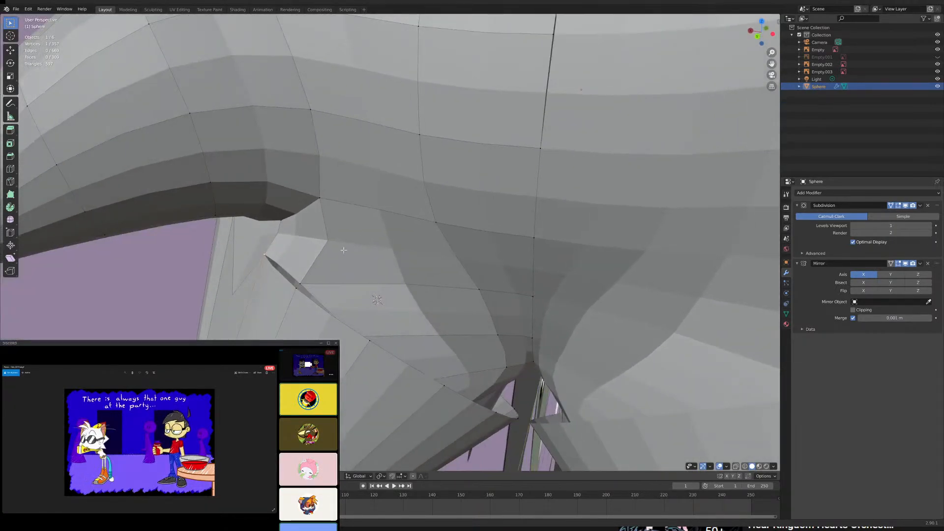
key(m)
click(343, 280)
- Merge two more rim and hole vertex pairs at center, working down the inner edge near the mirror line
middle_drag(343, 280, 277, 301)
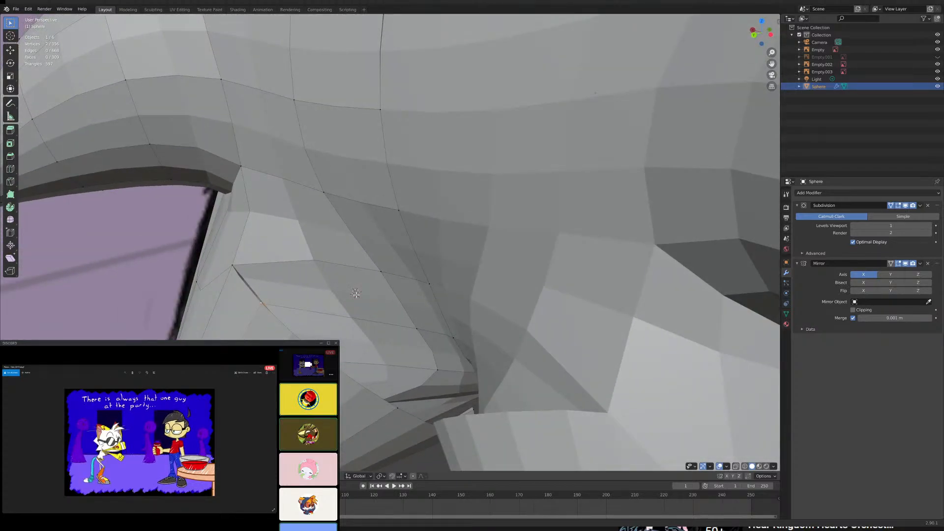
key(m)
click(339, 295)
middle_drag(339, 295, 273, 317)
scroll(337, 294, down, 3)
scroll(276, 319, up, 3)
scroll(318, 322, down, 4)
scroll(273, 317, up, 5)
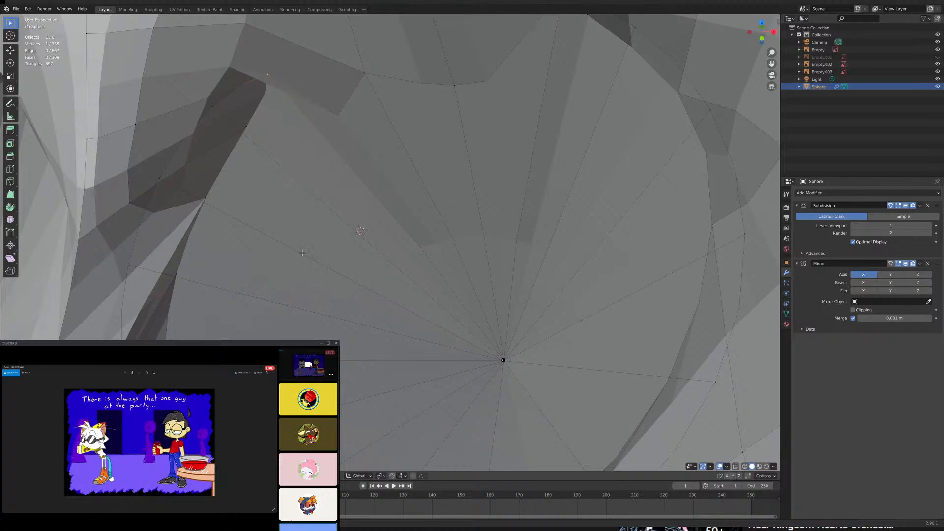
middle_drag(301, 253, 427, 219)
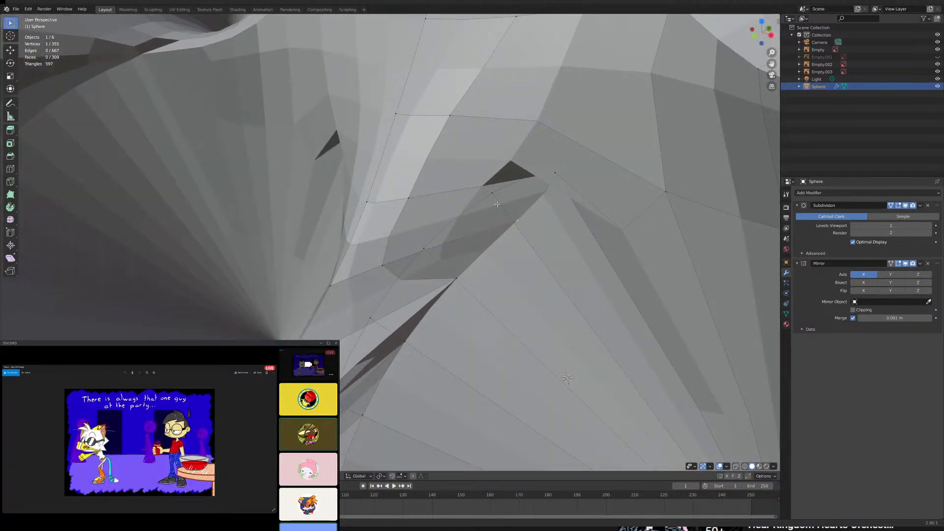
middle_drag(504, 199, 382, 320)
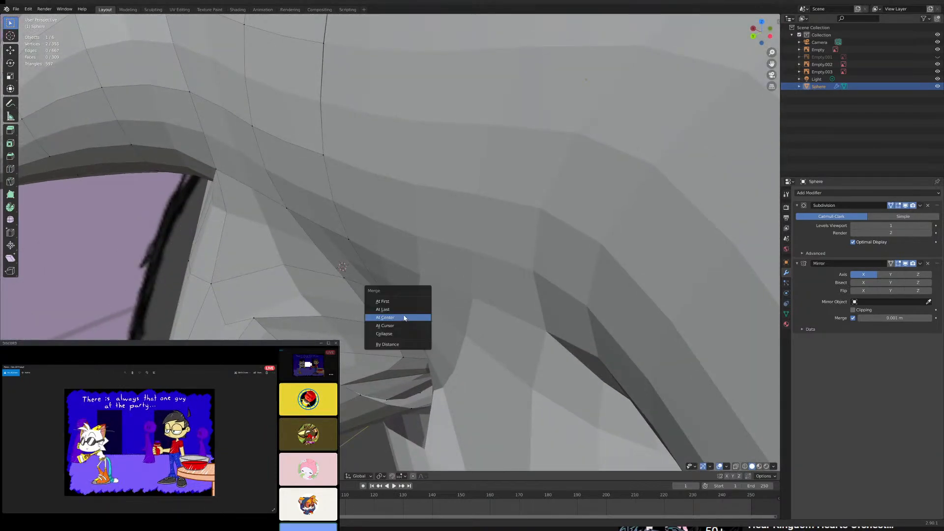
click(404, 318)
- Merge two rim and hole vertex pairs where the cone's inner edge turns toward the head's underside
middle_drag(404, 318, 334, 209)
middle_drag(388, 228, 415, 242)
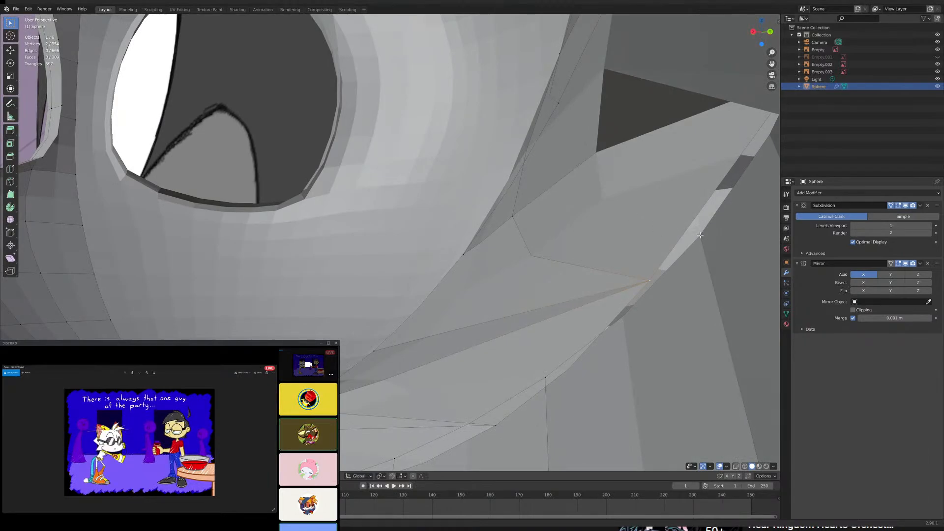
key(m)
click(687, 266)
middle_drag(674, 263, 482, 247)
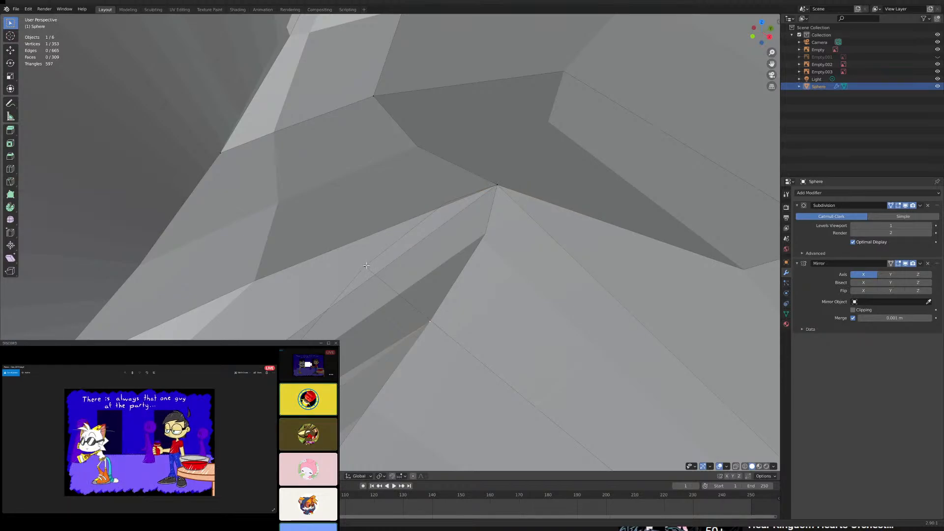
middle_drag(366, 266, 499, 369)
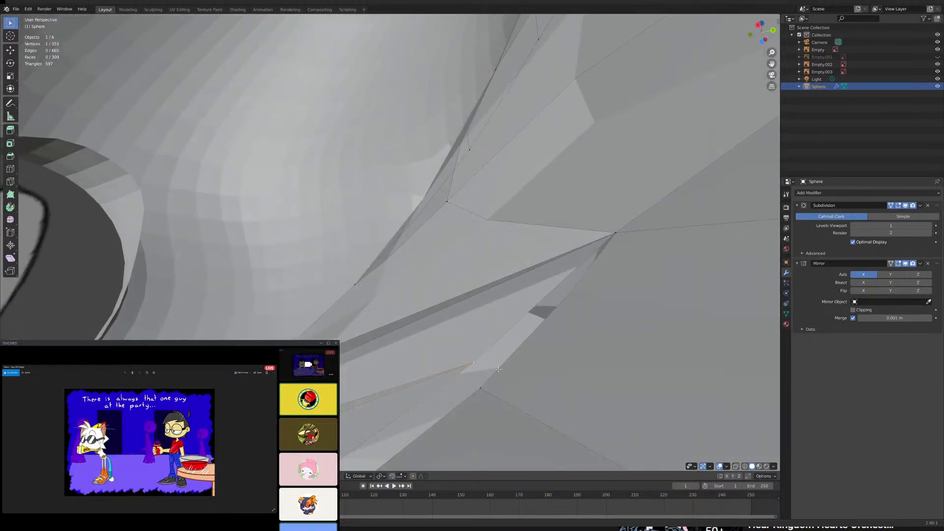
key(m)
click(530, 316)
- Try to merge the next cone-rim vertex with its head-hole vertex on the underside
middle_drag(531, 316, 550, 295)
key(m)
click(466, 327)
key(ctrl+z)
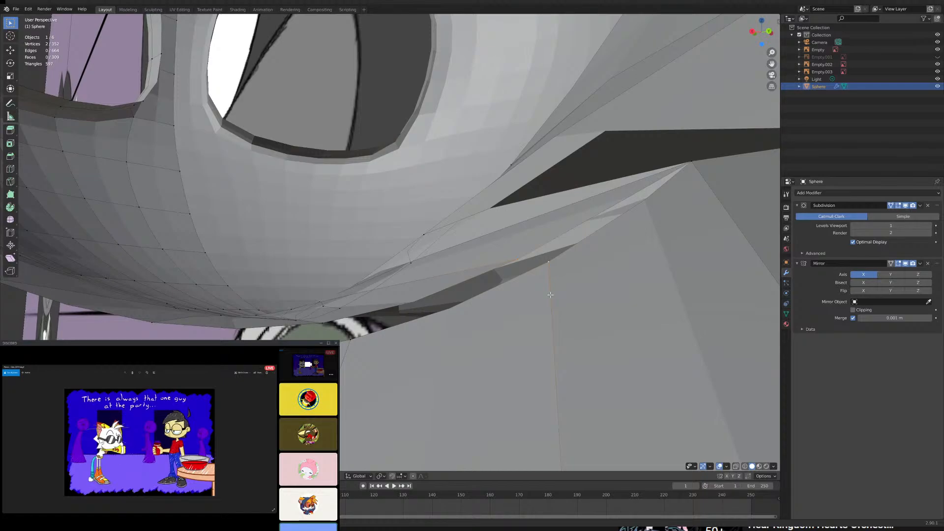
- Merge the next two rim and hole vertex pairs at center along the underside gap below the eye socket
key(m)
click(551, 295)
middle_drag(551, 296, 420, 274)
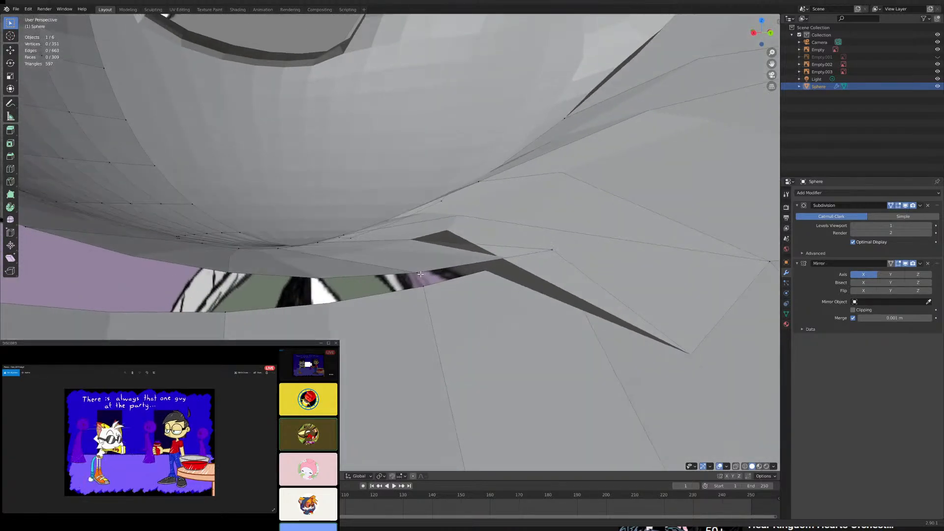
key(m)
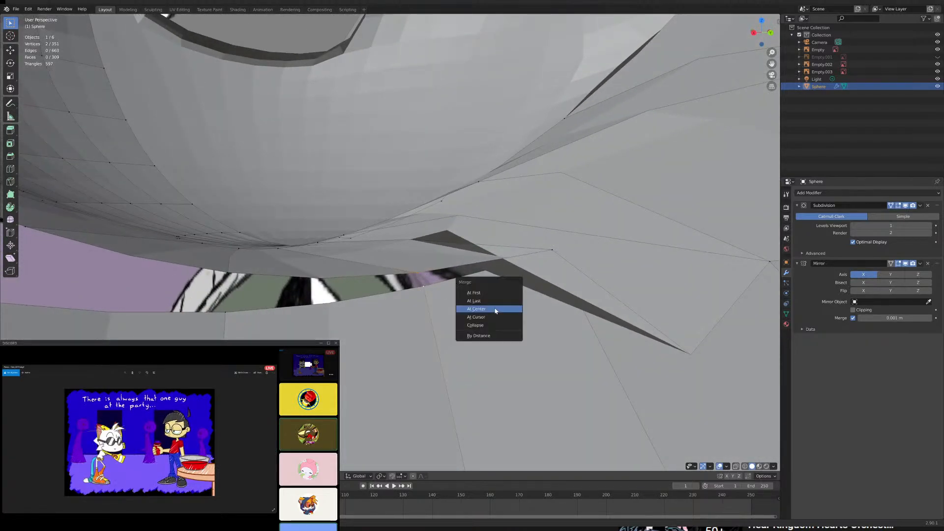
click(488, 309)
- Merge two further rim and hole vertex pairs at center beside the pole on the head's underside
middle_drag(488, 309, 451, 316)
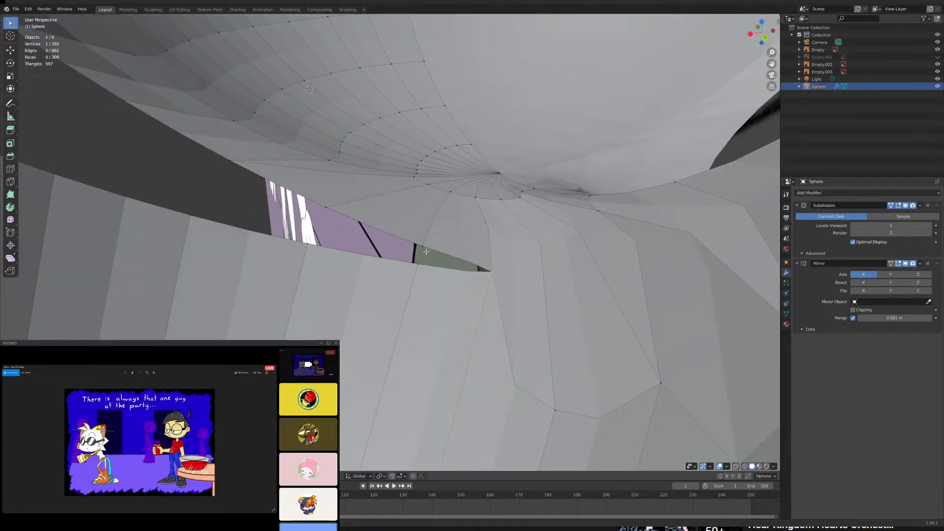
key(m)
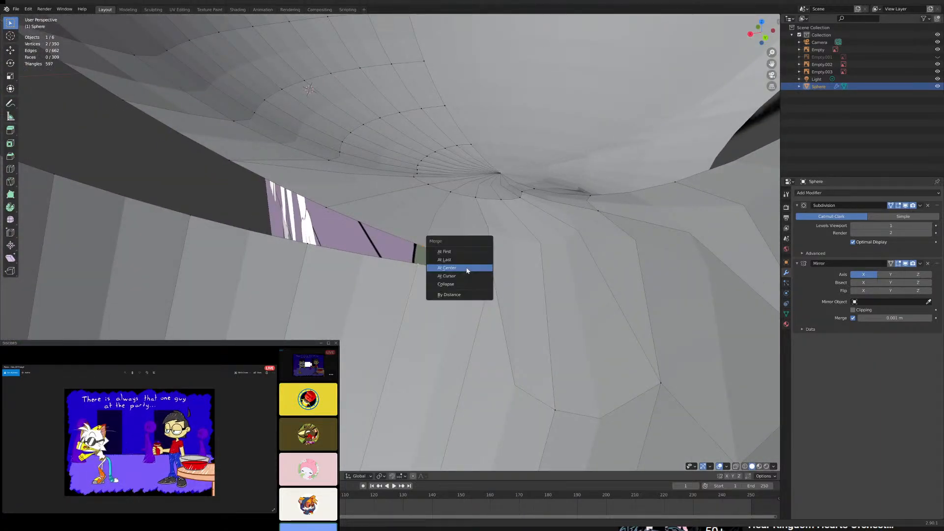
click(466, 267)
middle_drag(466, 268, 449, 299)
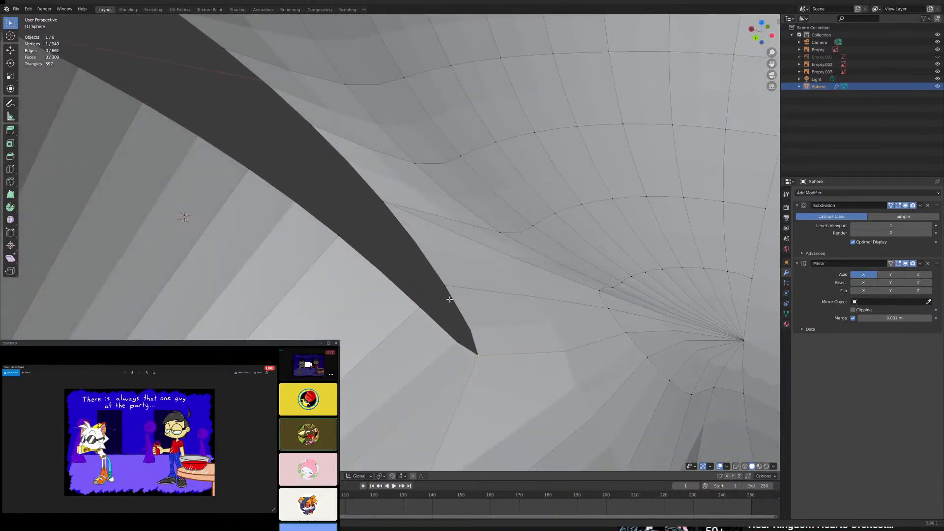
key(m)
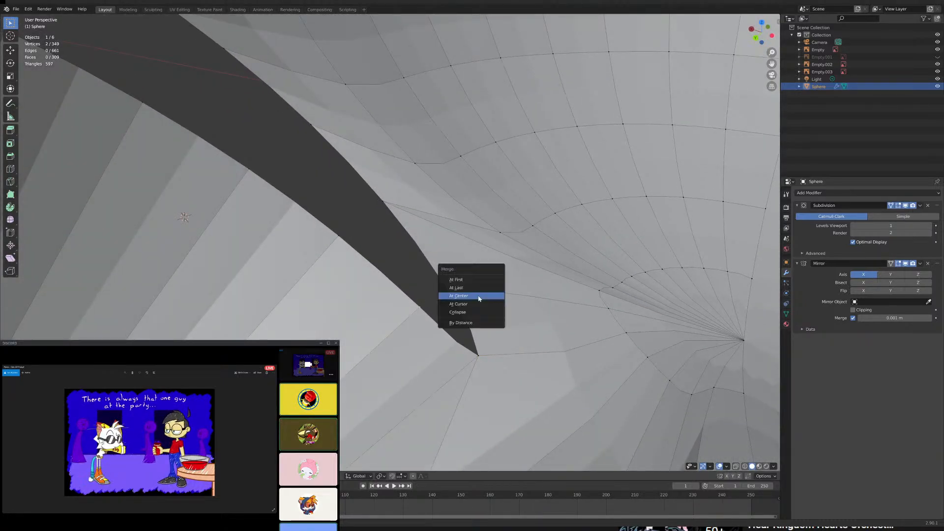
click(480, 297)
- Merge two vertex pairs across the gap where the cone's rim curves from the underside to the outer side
middle_drag(479, 297, 511, 286)
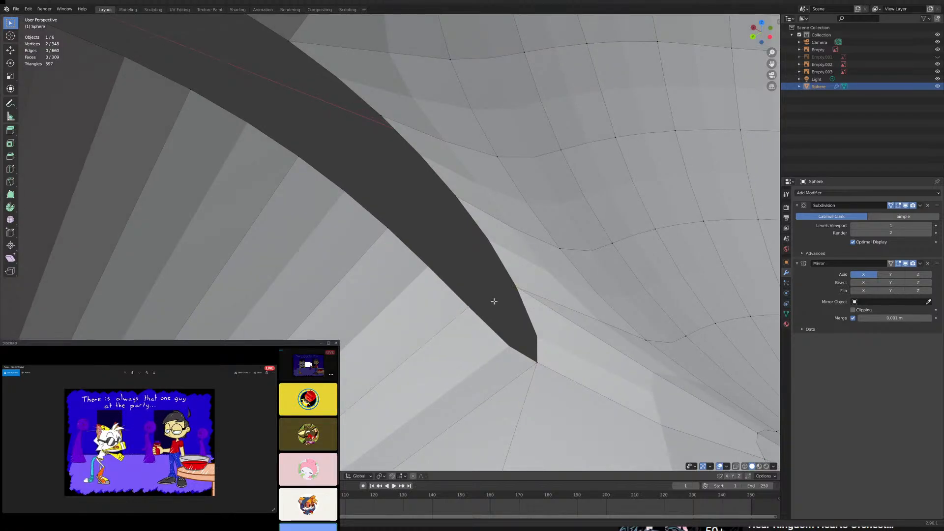
key(m)
click(496, 305)
middle_drag(496, 305, 542, 300)
key(m)
click(506, 326)
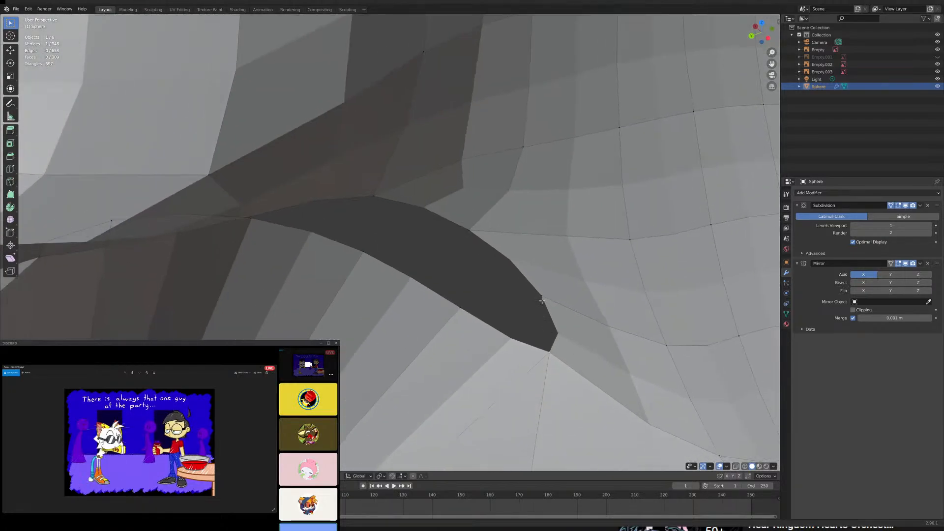
- Merge the next two rim and hole vertex pairs along the cone's outer side, below the cheek
key(m)
click(512, 314)
middle_drag(497, 280, 521, 289)
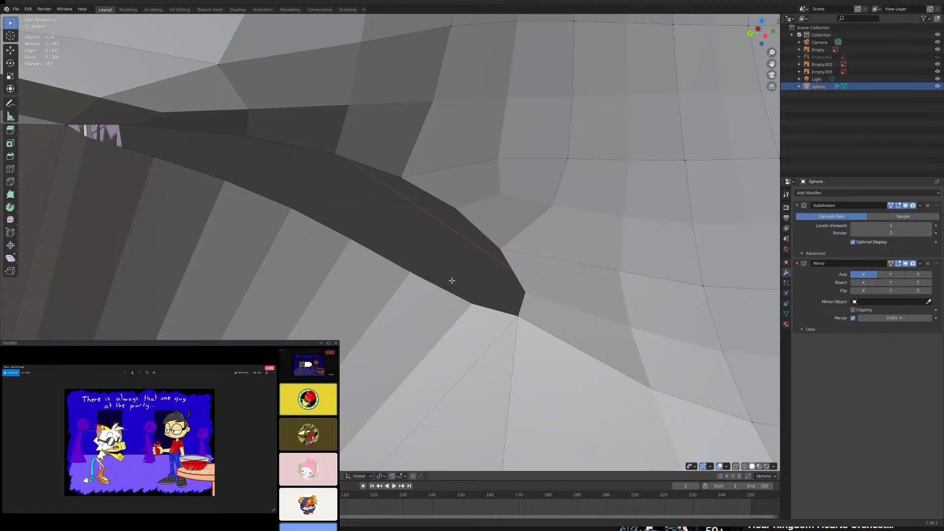
key(m)
click(451, 280)
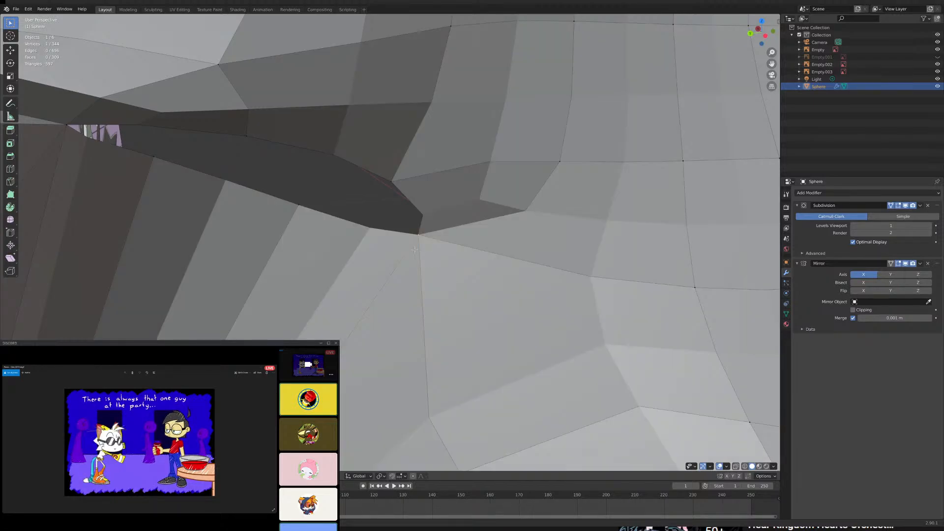
- Merge the last two open vertex pairs below the side spike to close the gap between cone and head
middle_drag(414, 249, 432, 223)
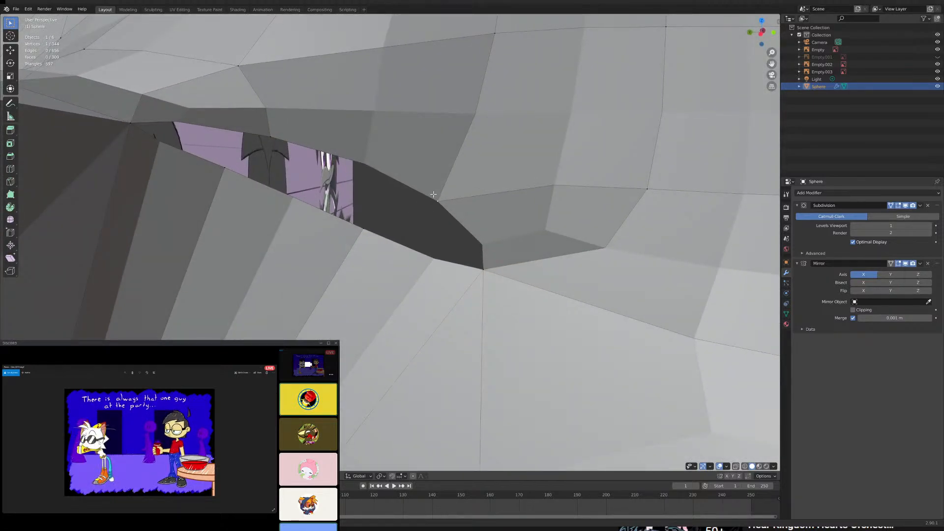
key(m)
click(404, 241)
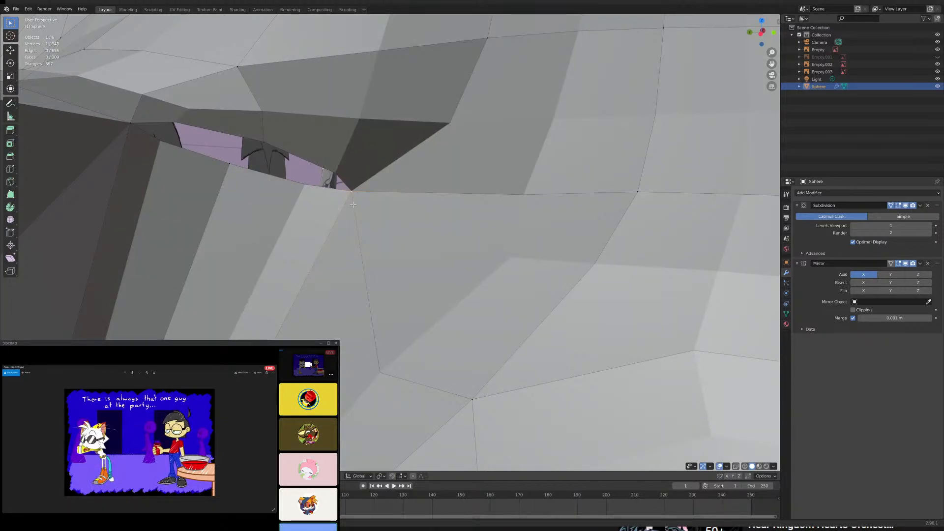
middle_drag(353, 204, 460, 263)
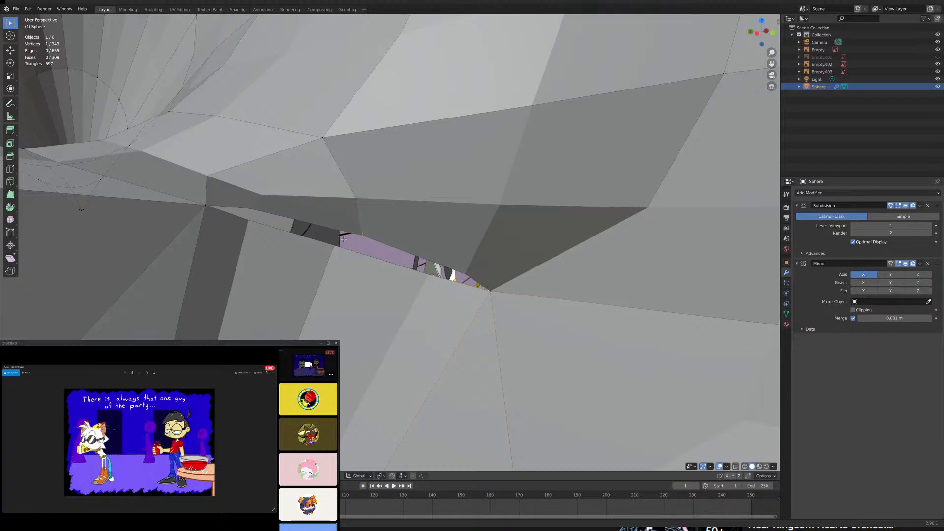
key(m)
click(404, 270)
- Inspect the joined lower spike from the side and from behind, including its transition into the head
scroll(404, 271, down, 5)
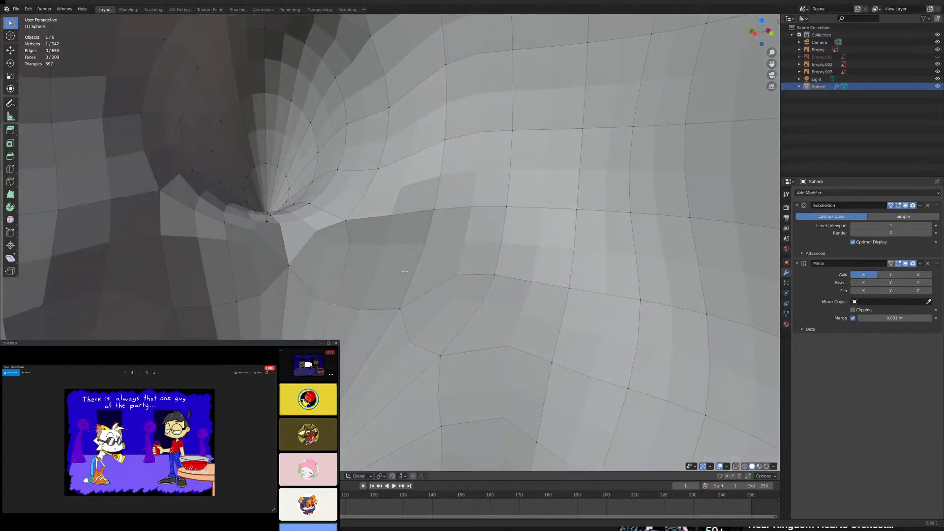
scroll(405, 271, down, 3)
middle_drag(404, 272, 308, 257)
scroll(339, 260, down, 5)
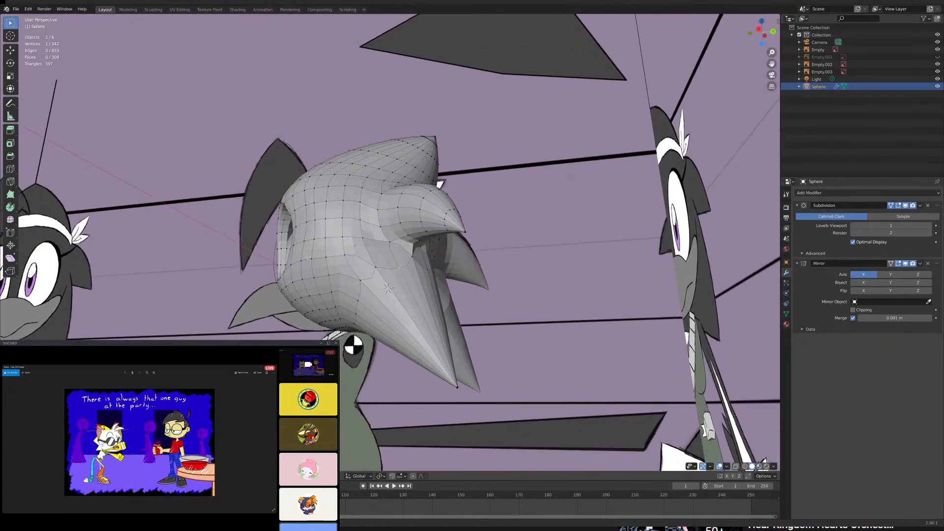
middle_drag(435, 260, 346, 274)
scroll(447, 290, up, 2)
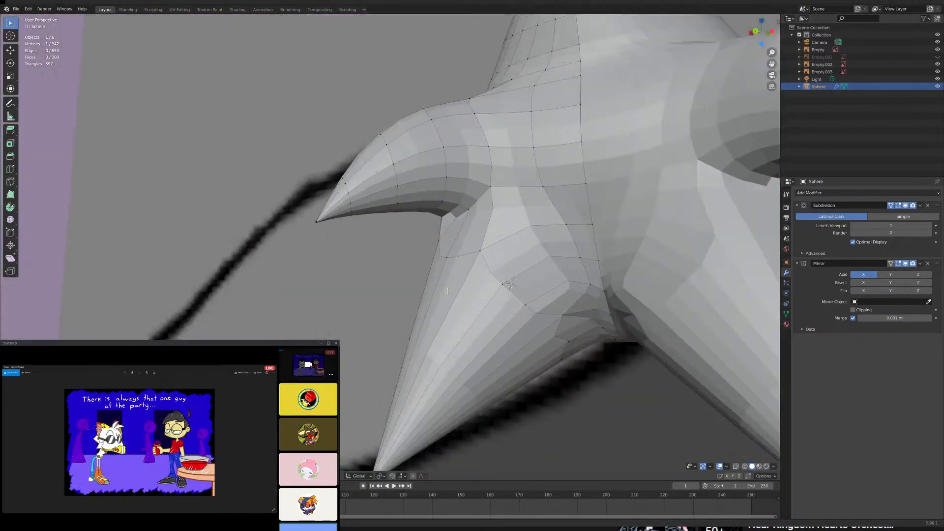
scroll(446, 290, up, 3)
middle_drag(447, 291, 406, 284)
- Add an edge loop around the lower spike between its tip and base and scale it up to round the cone
scroll(415, 273, down, 1)
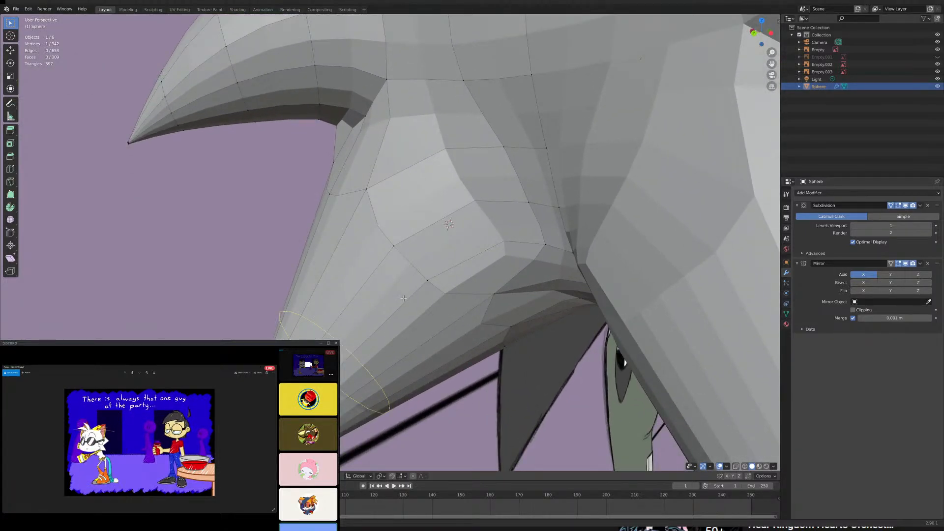
click(403, 298)
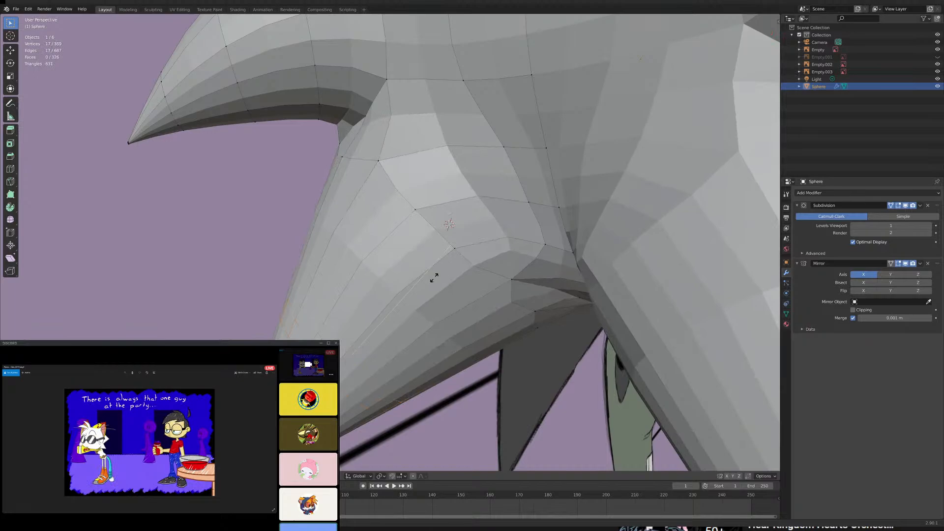
click(526, 224)
- In the right side view with X-ray on, select only the lower spike's tip and move it onto the reference drawing's spike tip
scroll(527, 223, down, 4)
middle_drag(526, 223, 583, 268)
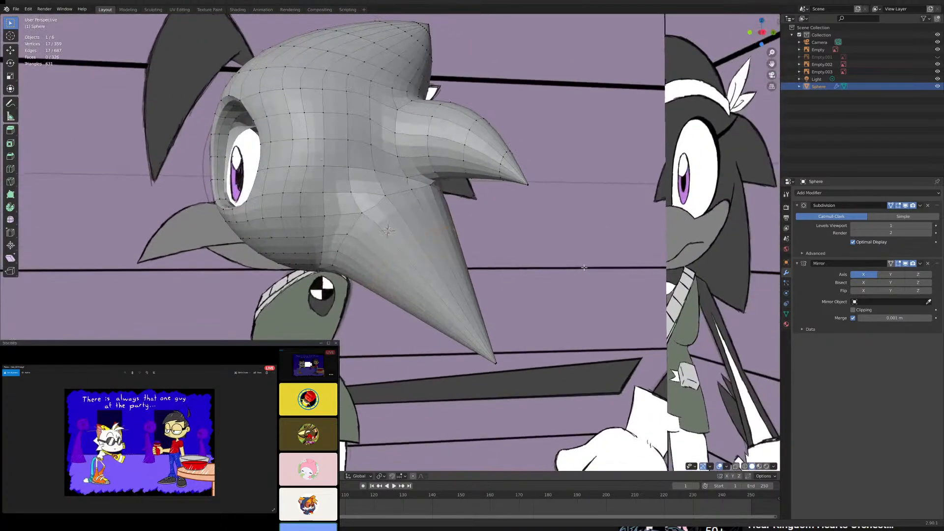
key(KP_3)
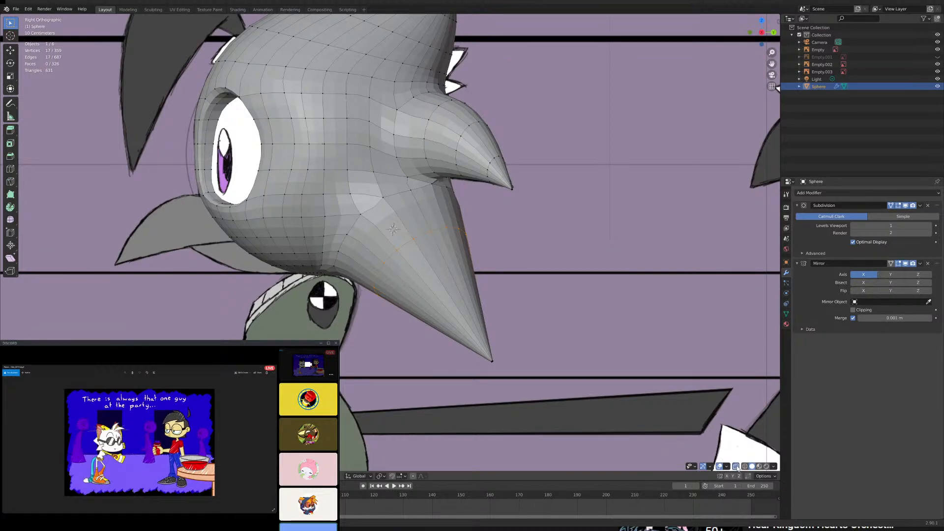
click(736, 467)
shift+middle_drag(542, 338, 538, 320)
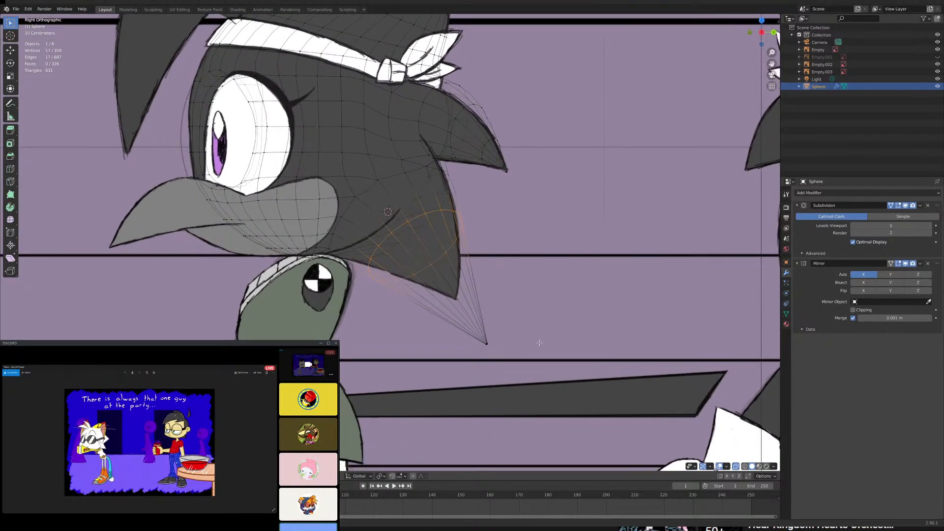
key(c)
click(489, 339)
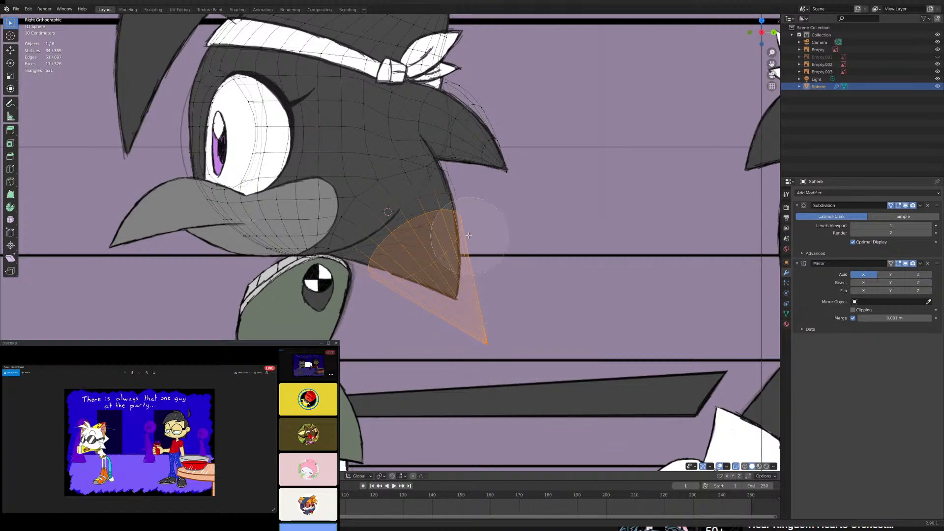
mouse_move(463, 222)
middle_down()
mouse_move(426, 230)
mouse_move(381, 261)
middle_up()
key(Escape)
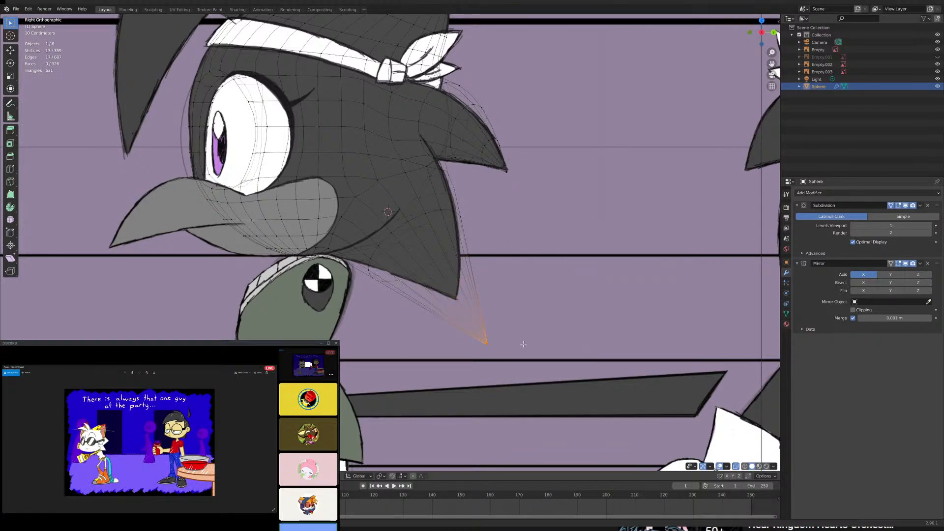
scroll(550, 351, up, 2)
key(g)
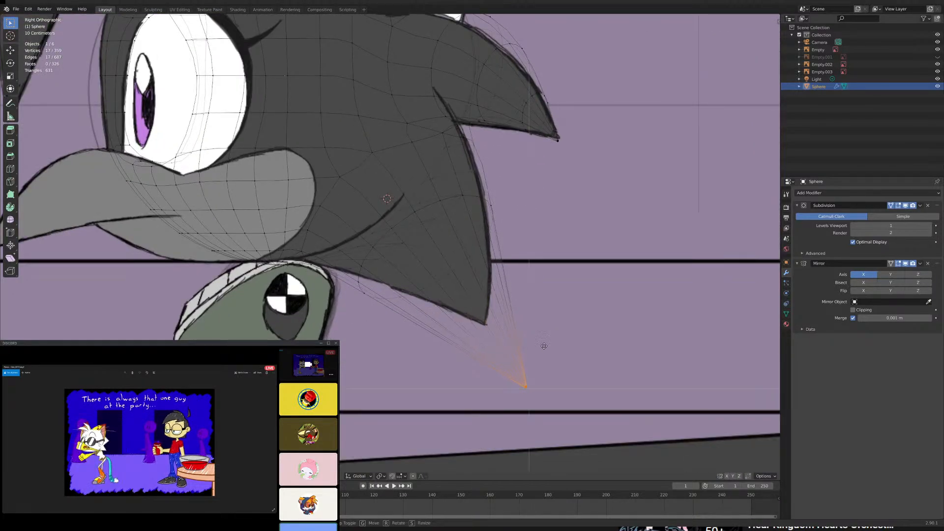
click(510, 292)
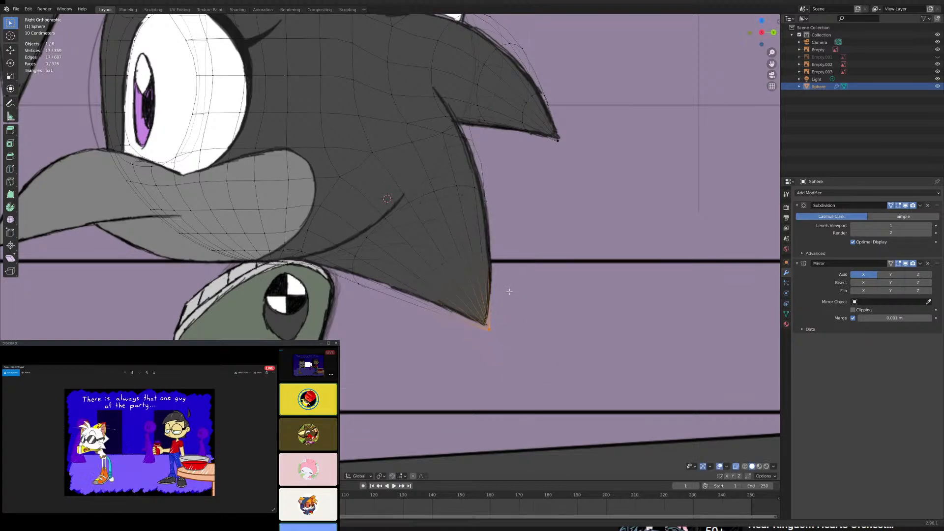
- Extend the selection to the lower spike's new edge loop and rotate it slightly to follow the reference outline
key(ctrl+KP_Add)
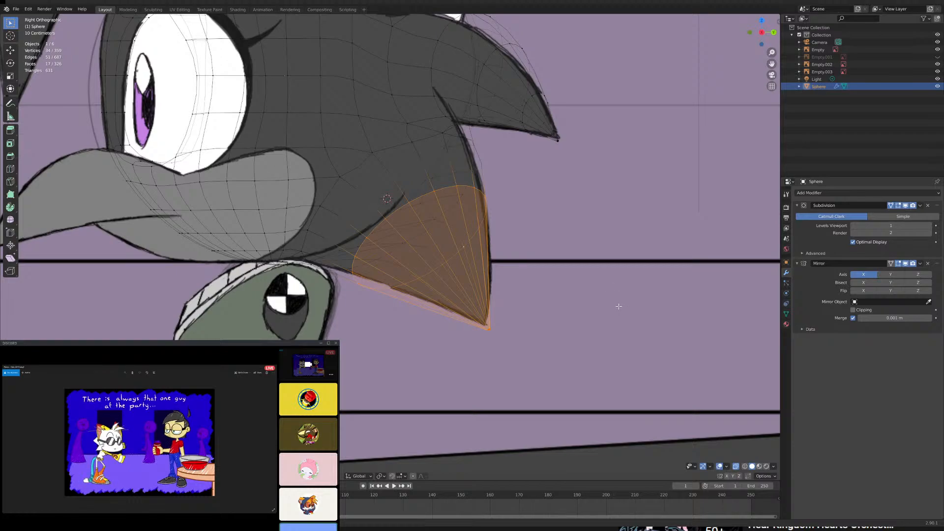
key(r)
click(613, 322)
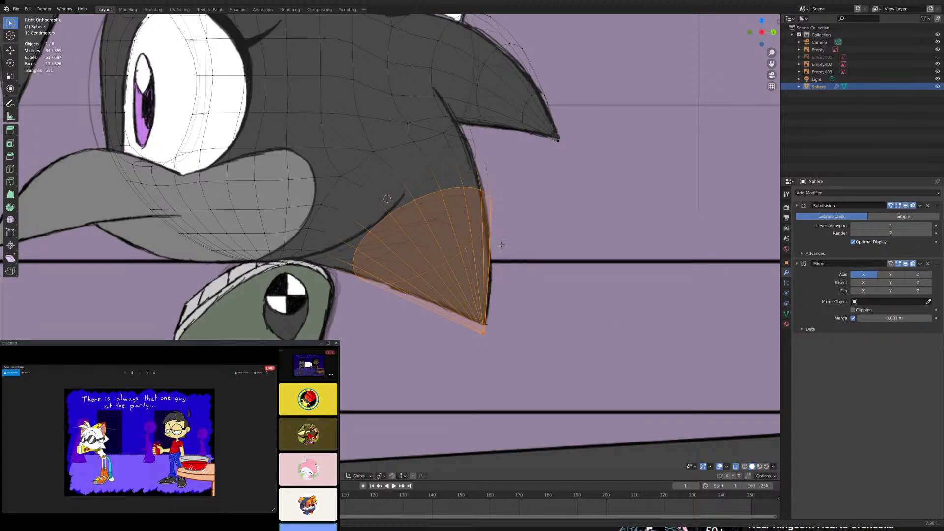
- Deselect the edge loop and nudge the lower spike's tip in the YZ plane to fit the side reference
key(c)
mouse_move(484, 200)
middle_down()
mouse_move(422, 200)
mouse_move(369, 263)
mouse_move(450, 255)
middle_up()
key(Escape)
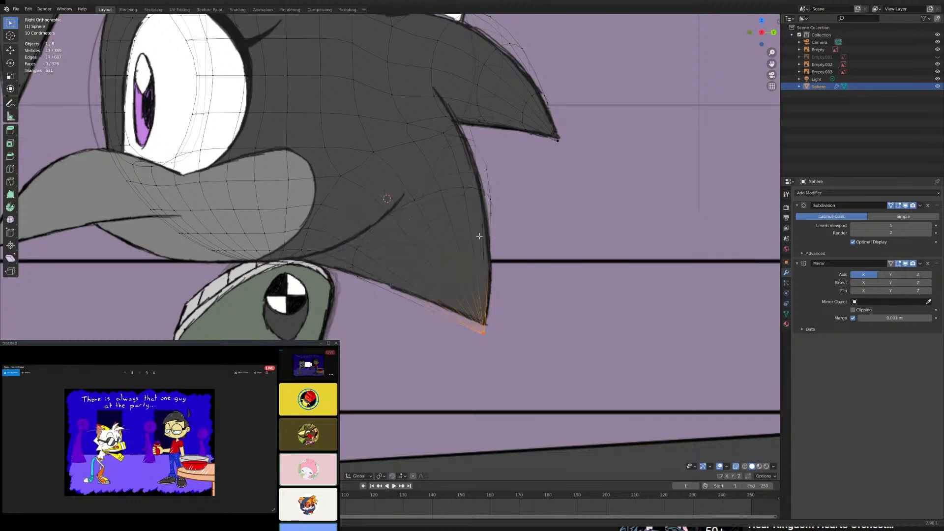
key(g)
key(y)
click(535, 303)
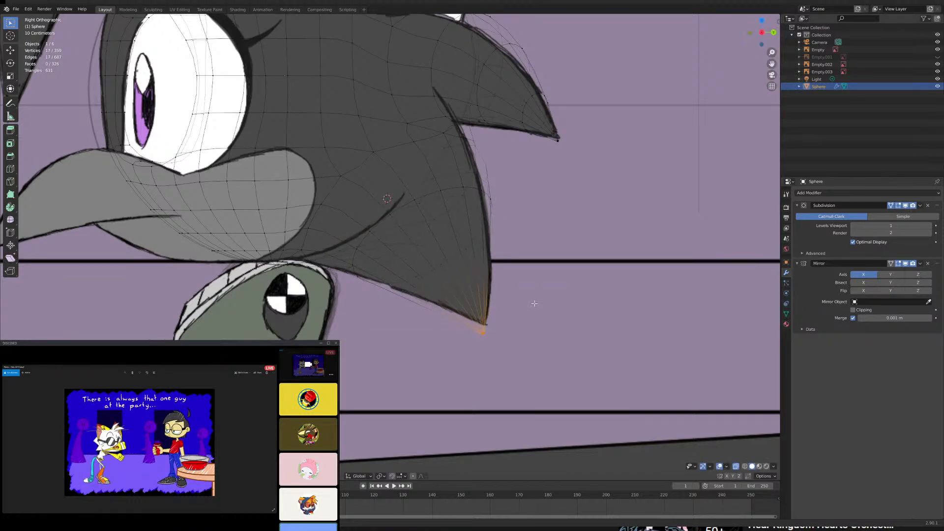
key(g)
key(y)
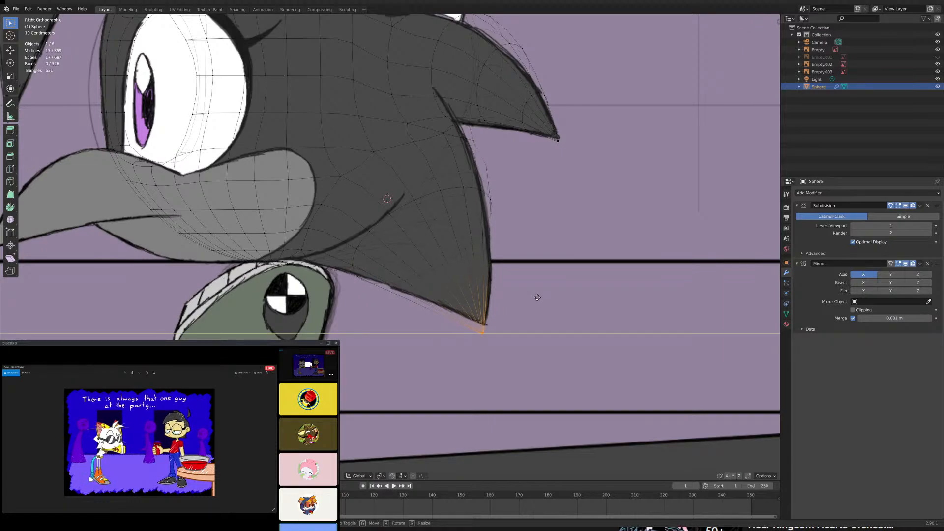
key(z)
key(shift+x)
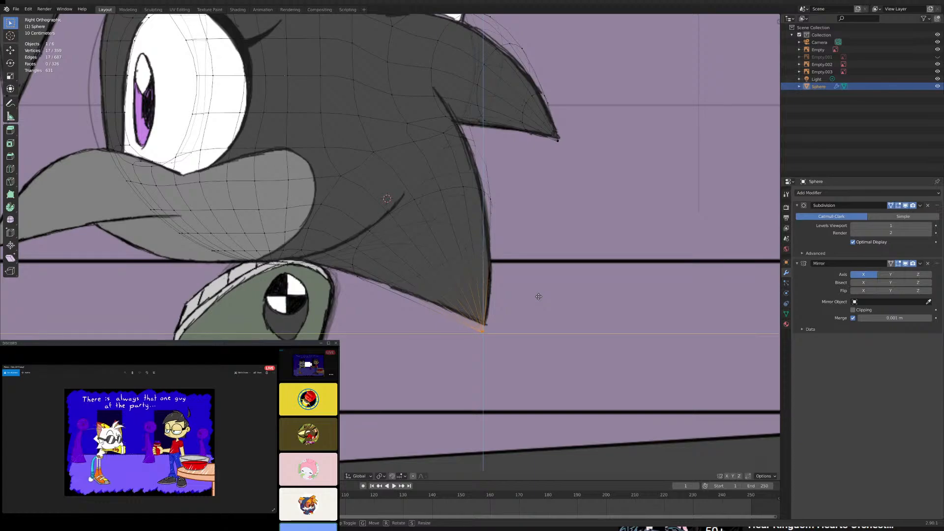
click(539, 293)
- Check the lower spike's outline against the front and right side reference drawings
key(KP_1)
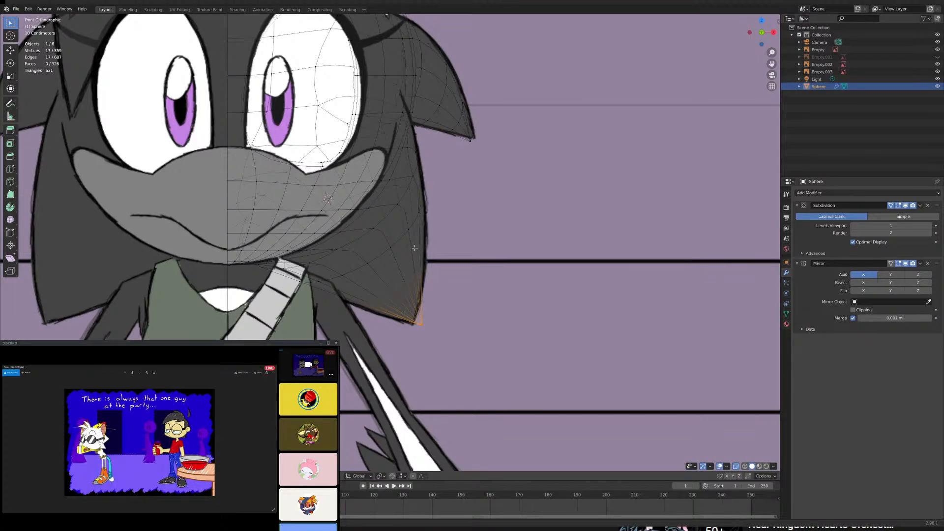
scroll(414, 248, down, 5)
middle_drag(415, 248, 395, 241)
scroll(395, 241, up, 4)
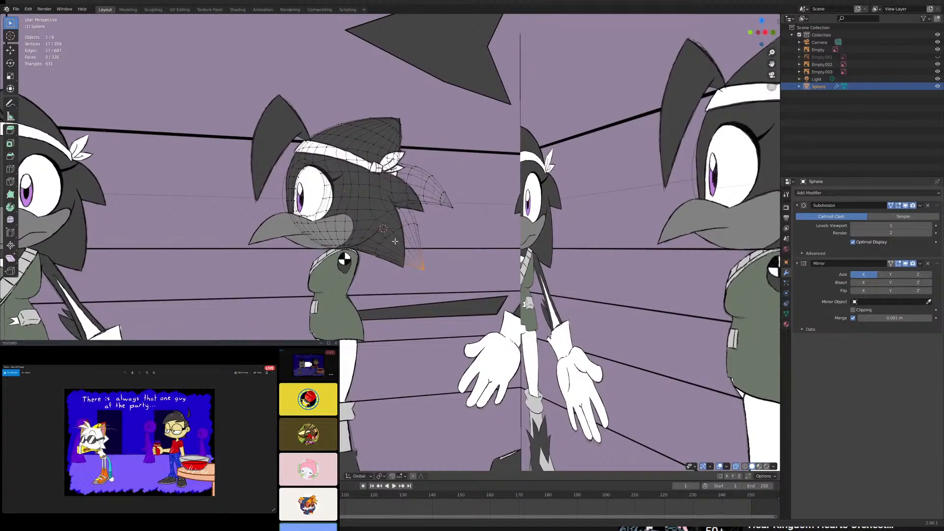
key(KP_3)
scroll(395, 241, up, 3)
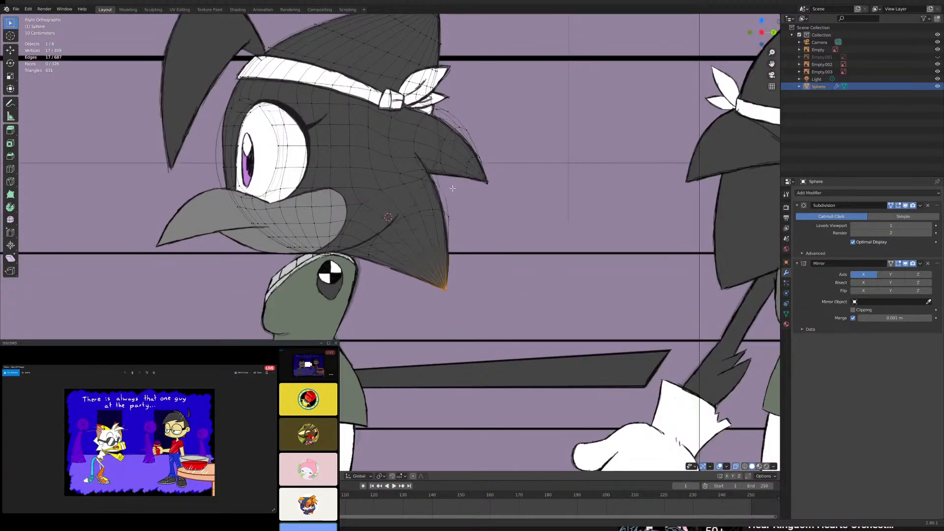
scroll(452, 188, up, 3)
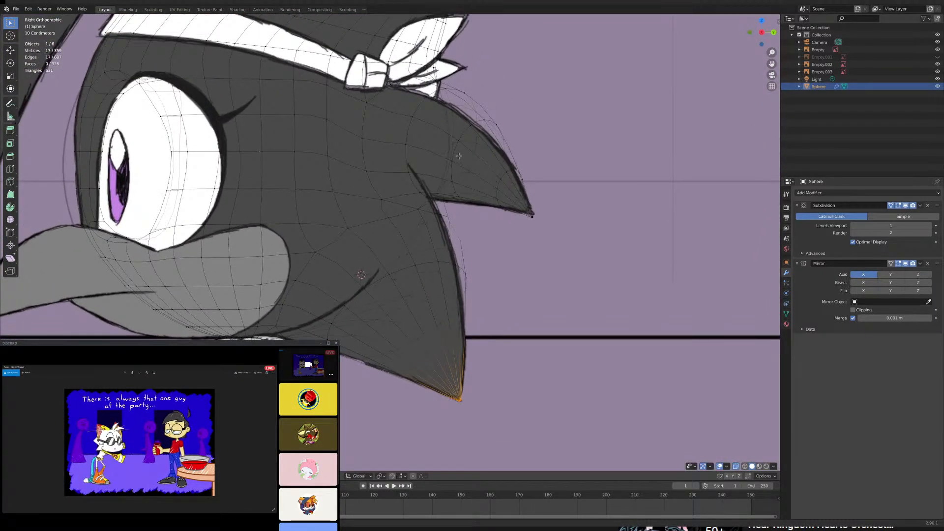
click(454, 153)
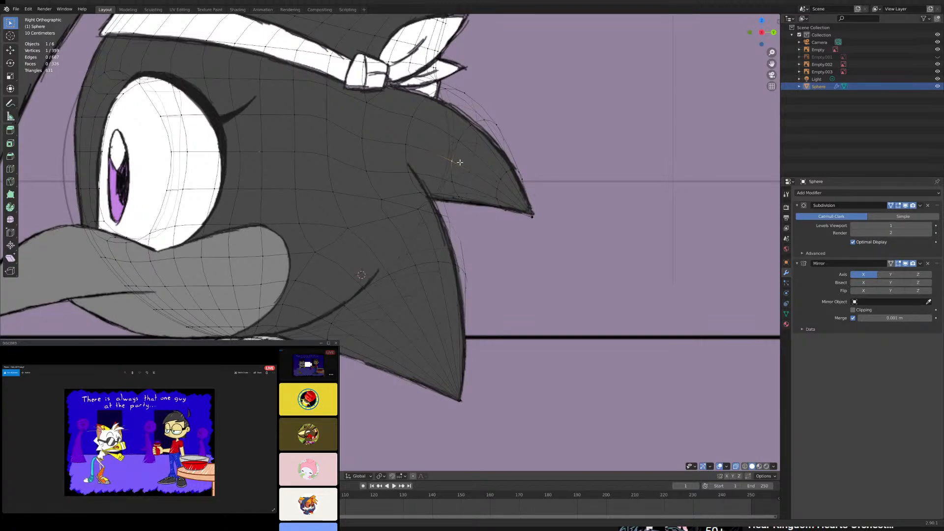
click(735, 466)
shift+middle_drag(505, 185, 391, 204)
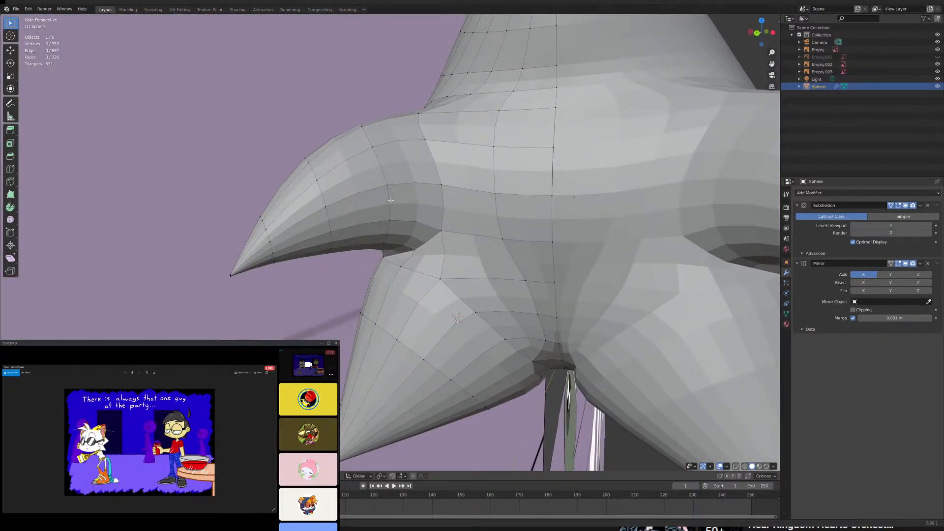
alt+shift+click(326, 200)
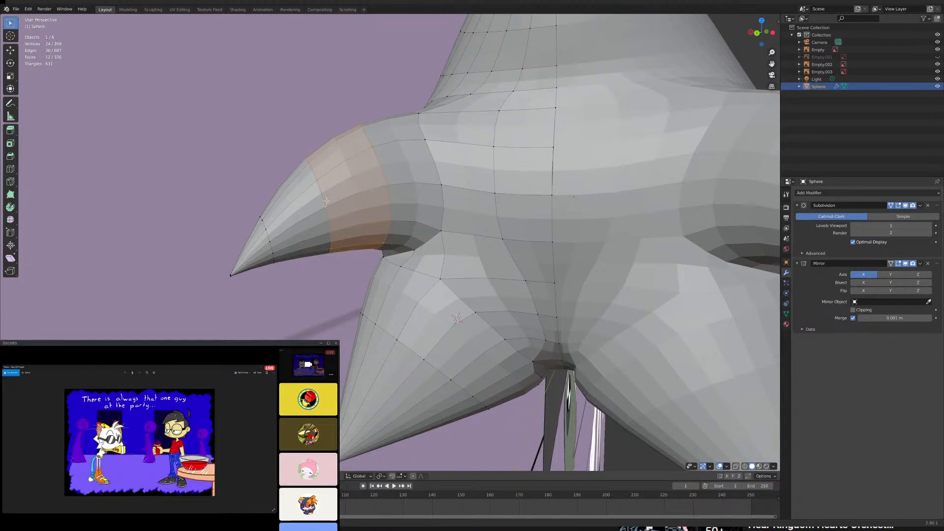
alt+shift+click(266, 241)
scroll(343, 212, up, 5)
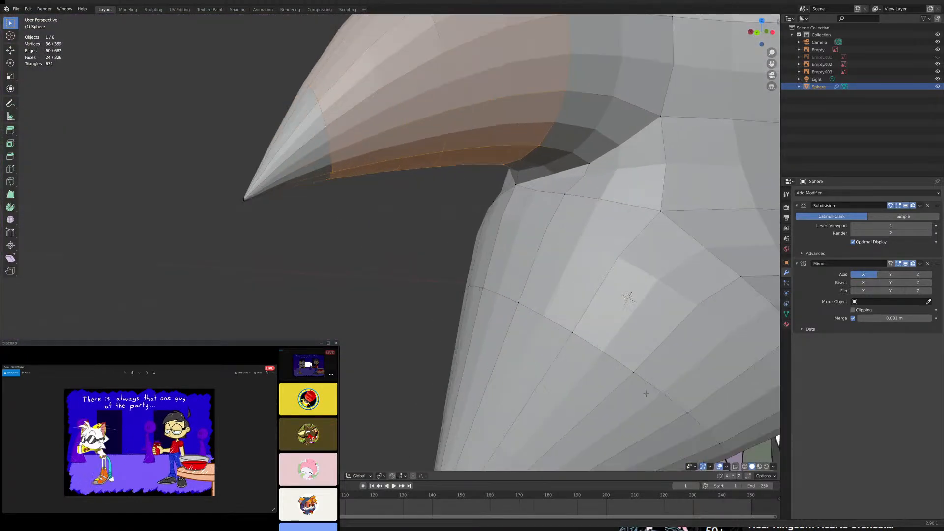
click(735, 466)
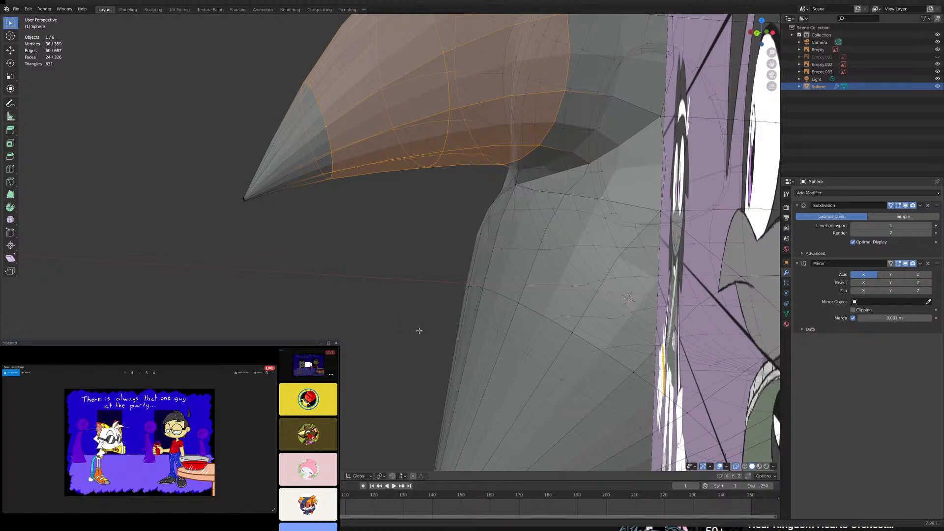
key(c)
drag(274, 238, 253, 211)
key(Escape)
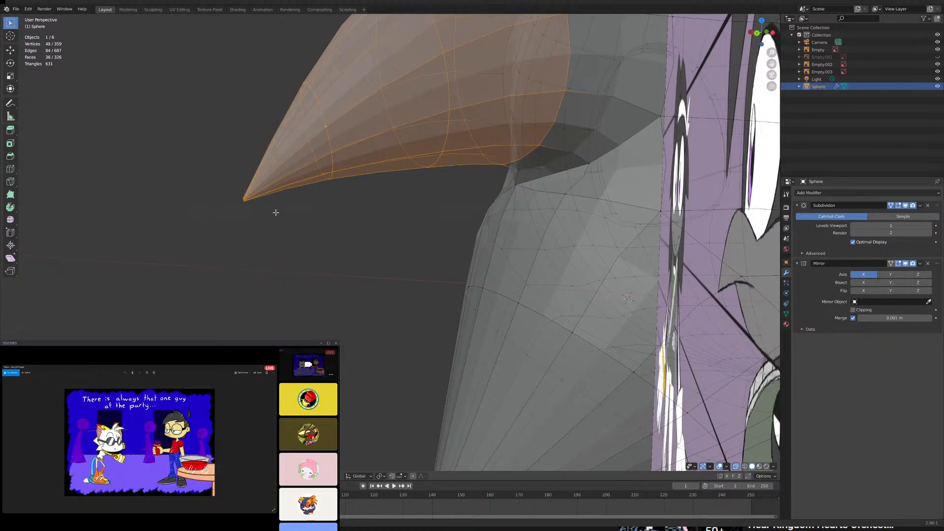
middle_drag(276, 212, 373, 258)
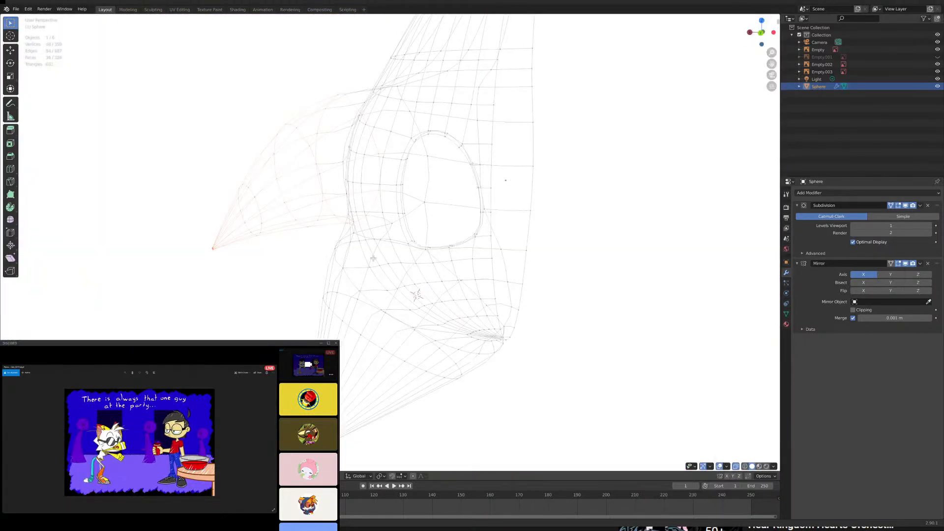
key(KP_1)
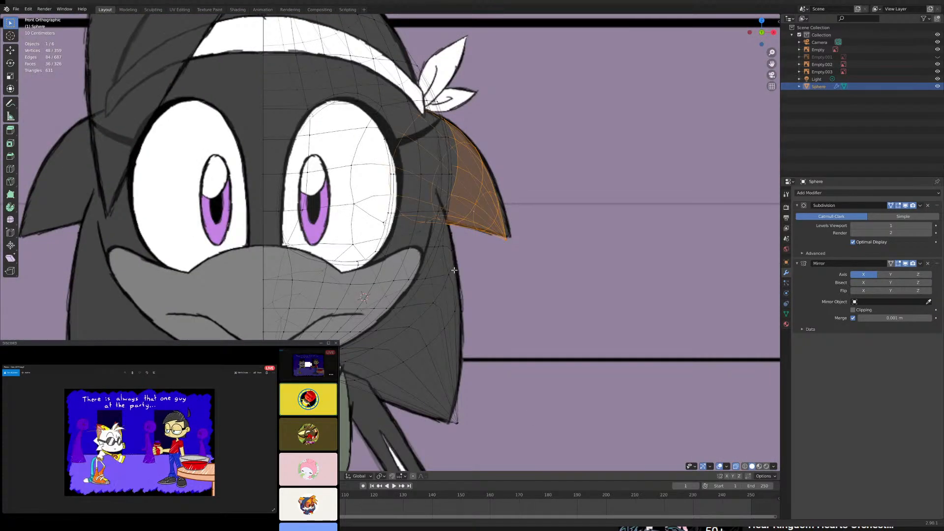
middle_drag(455, 270, 365, 279)
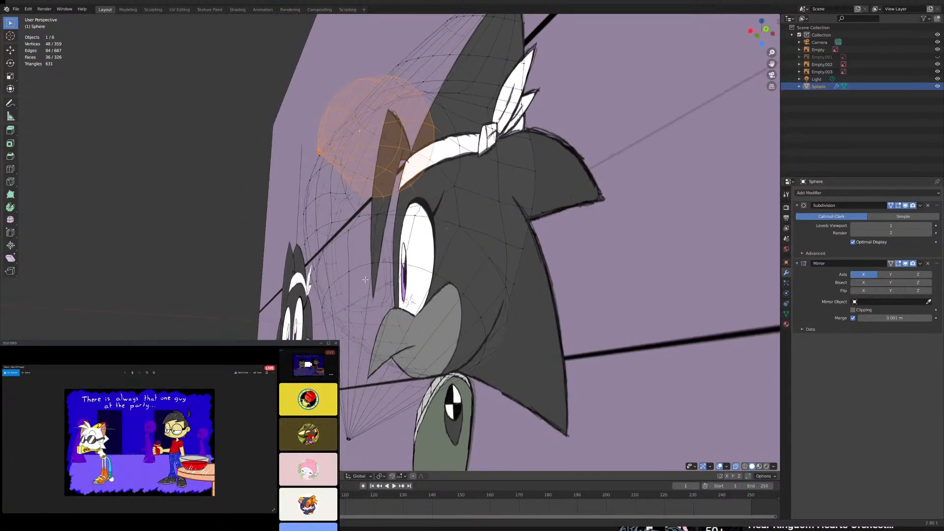
- Turn off X-ray, select the four vertices along the back of the side spike's base, and move them along X toward the centre line
click(736, 466)
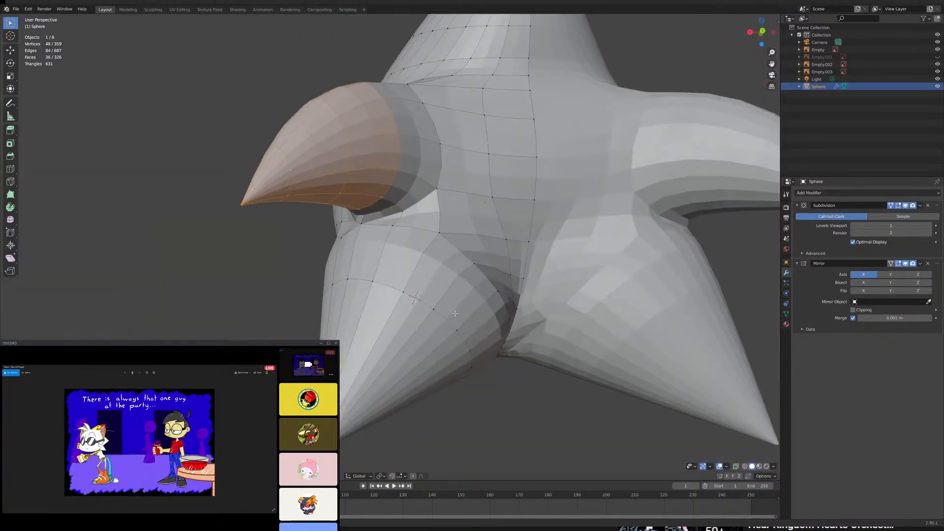
scroll(446, 323, up, 5)
middle_drag(445, 324, 486, 265)
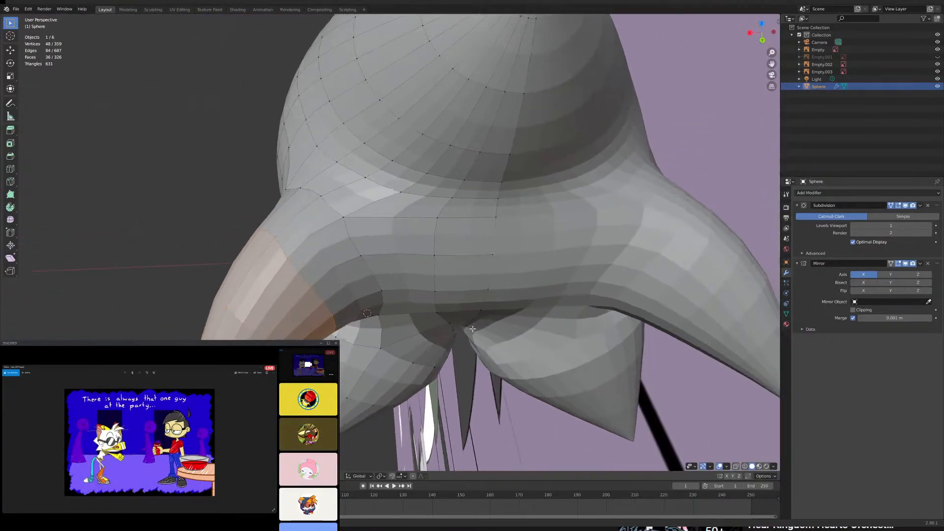
click(492, 253)
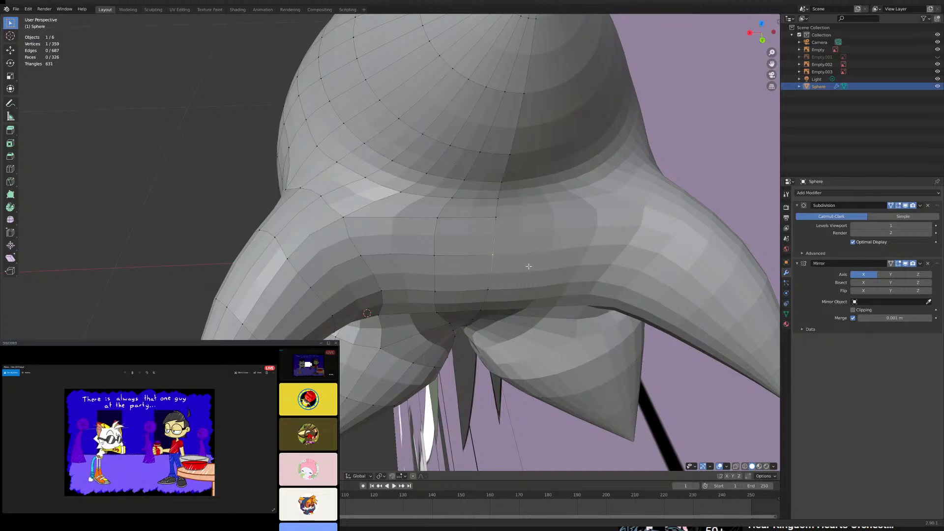
middle_drag(491, 287, 505, 302)
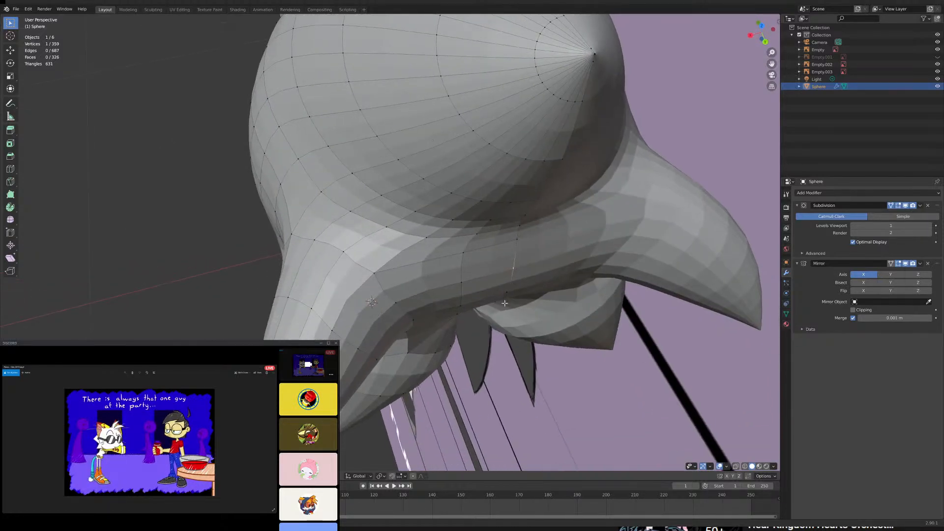
mouse_move(376, 275)
middle_down()
mouse_move(393, 275)
mouse_move(380, 264)
middle_up()
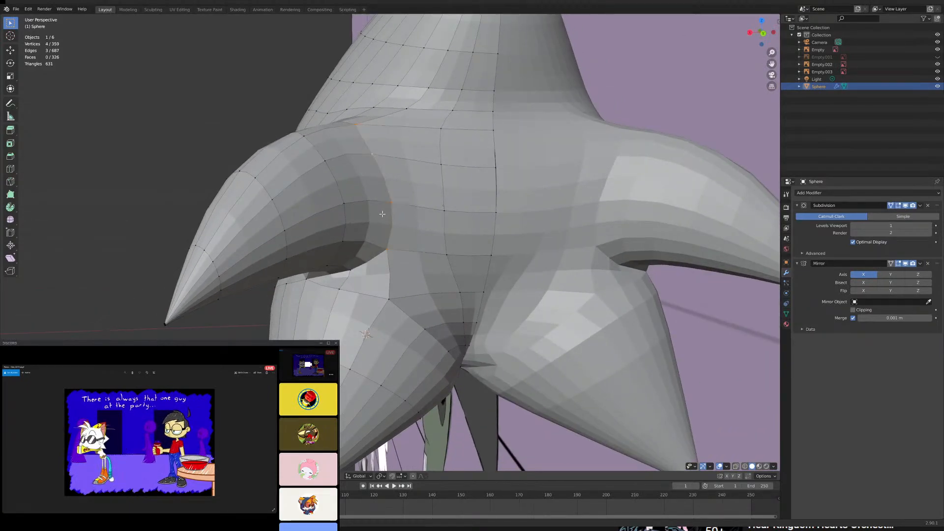
middle_drag(382, 214, 386, 241)
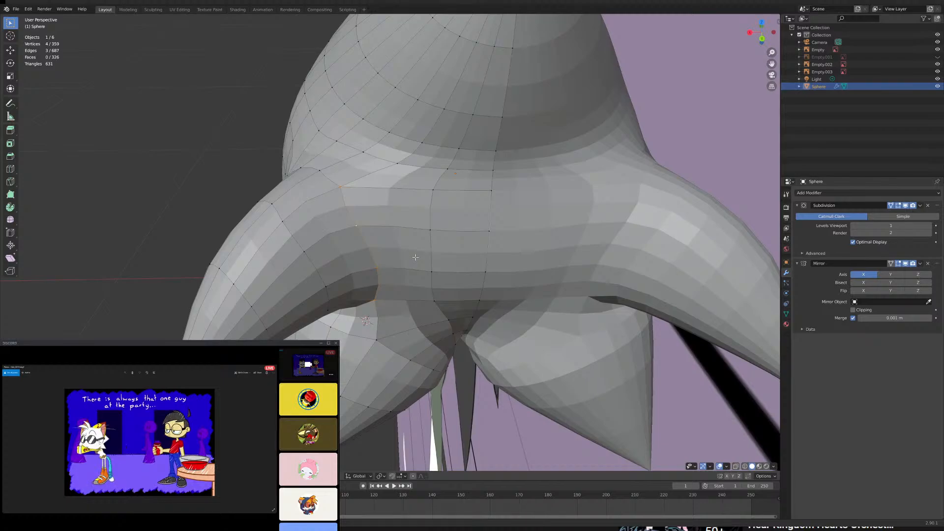
key(g)
key(x)
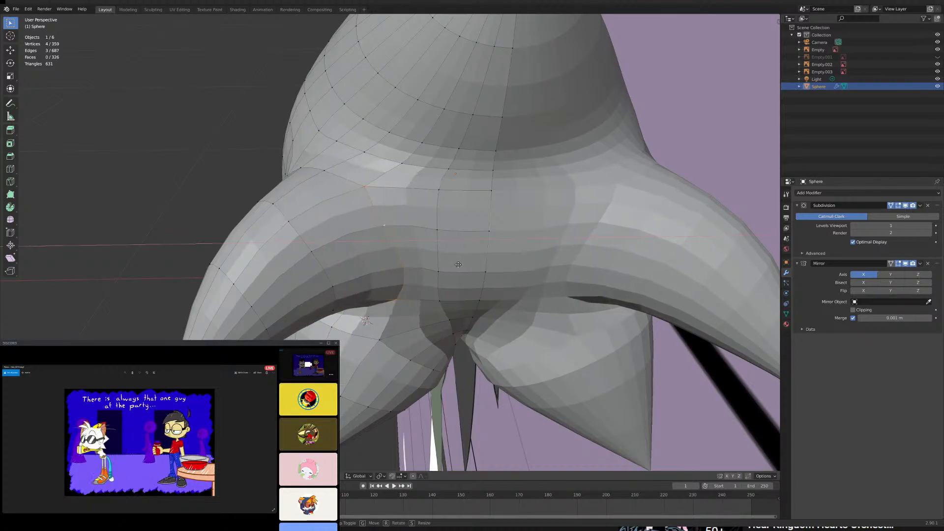
click(371, 260)
- Select the edge loop around the side spike just outside its base
middle_drag(372, 261, 318, 243)
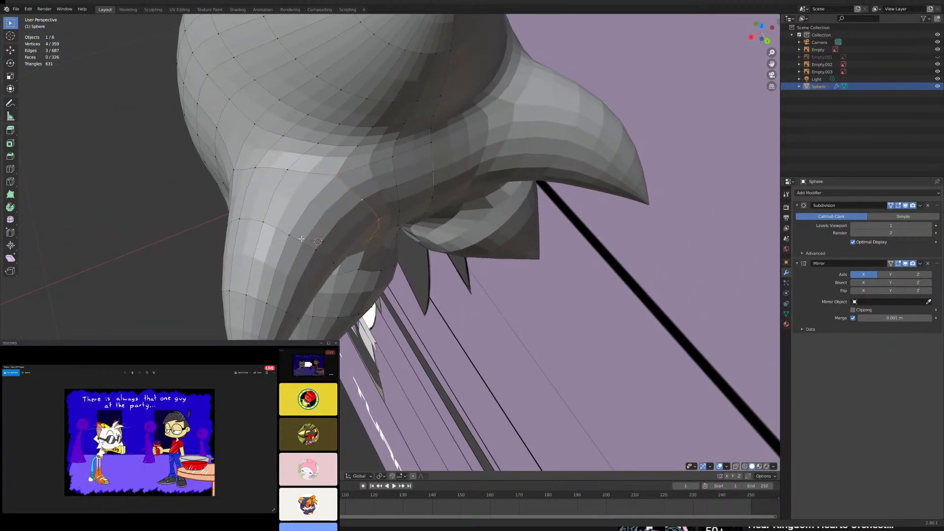
alt+click(296, 239)
middle_drag(297, 237, 319, 244)
scroll(340, 241, up, 3)
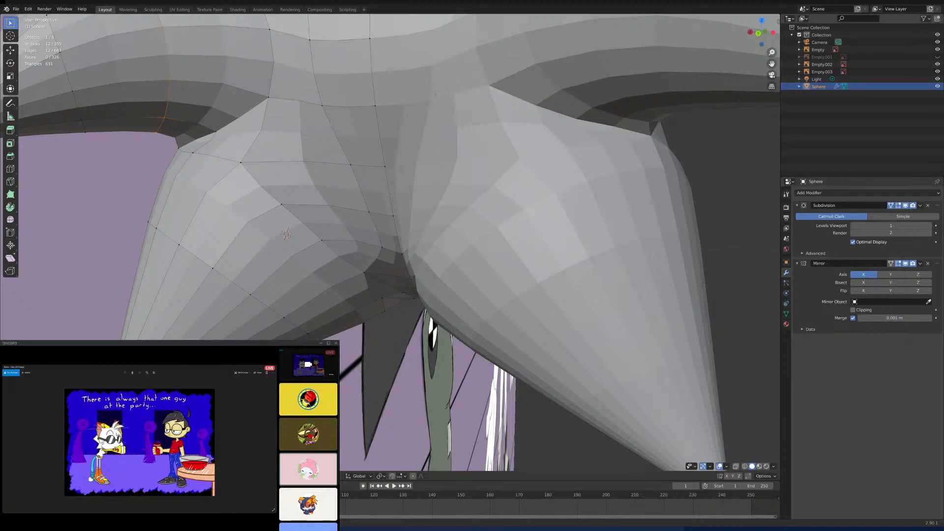
scroll(445, 190, down, 3)
middle_drag(445, 190, 467, 190)
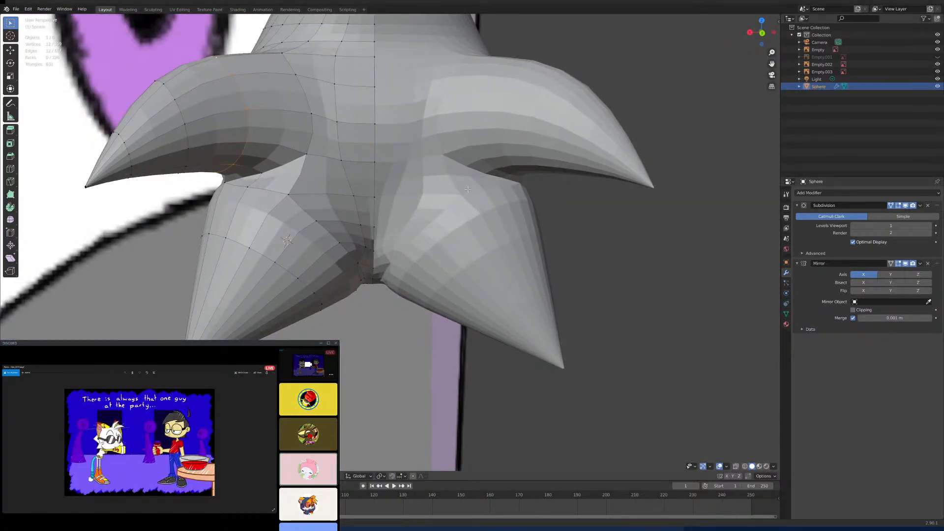
- In the right side view, add an edge loop around the lower spike between its existing loop and the tip
key(ctrl+KP_1)
scroll(458, 195, down, 6)
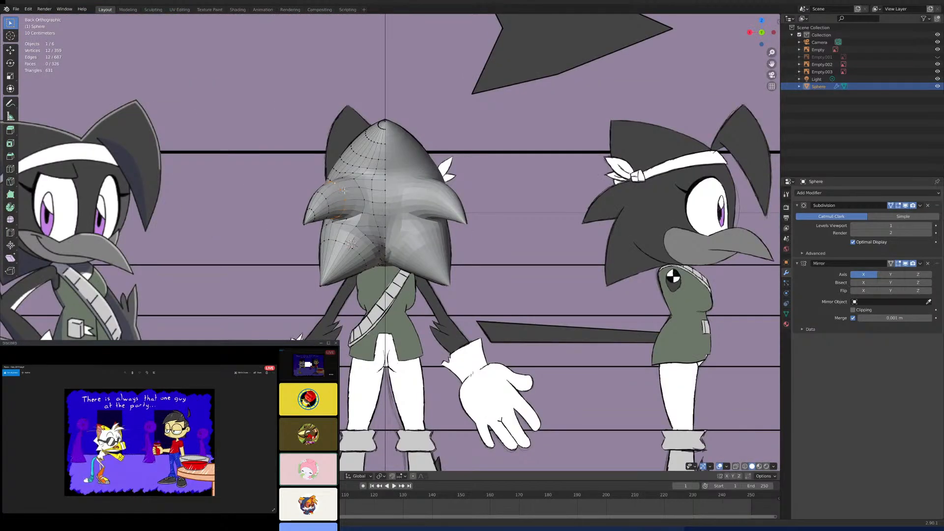
middle_drag(344, 190, 426, 192)
key(KP_3)
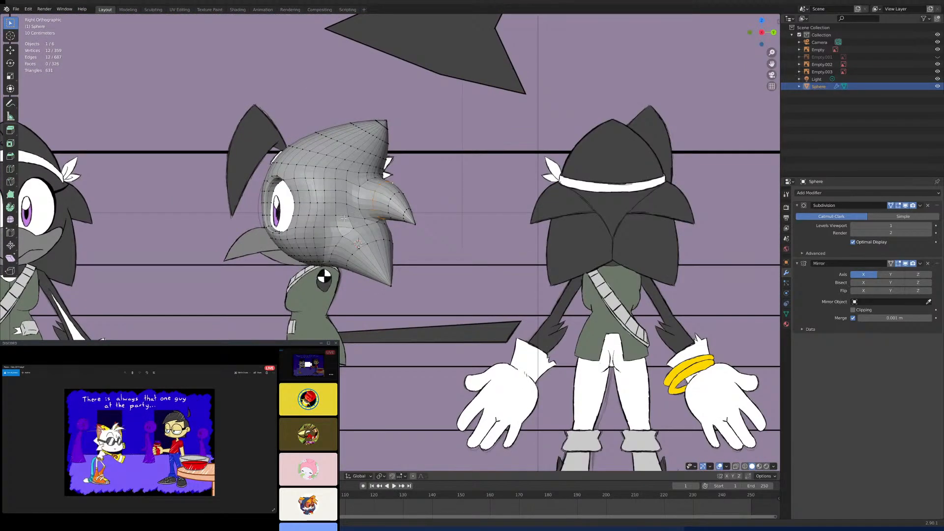
scroll(343, 218, up, 4)
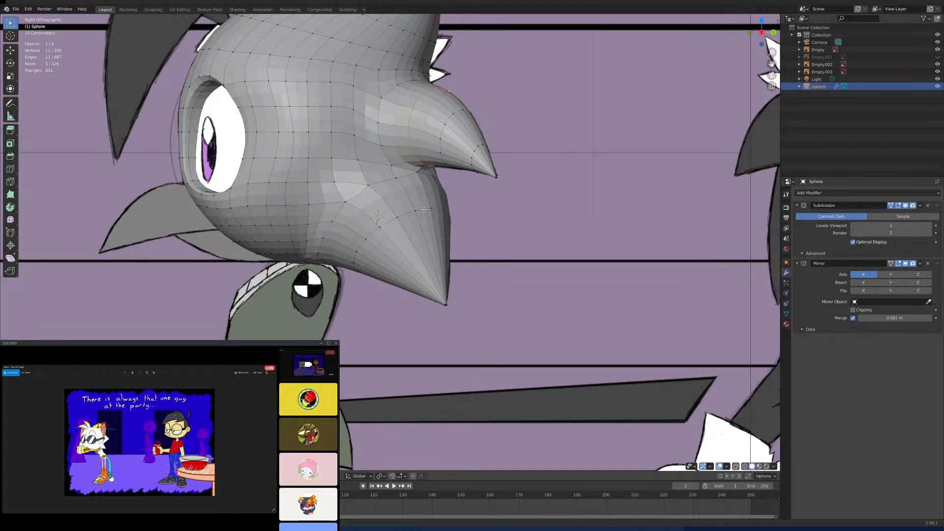
shift+middle_drag(442, 281, 438, 241)
scroll(438, 240, up, 2)
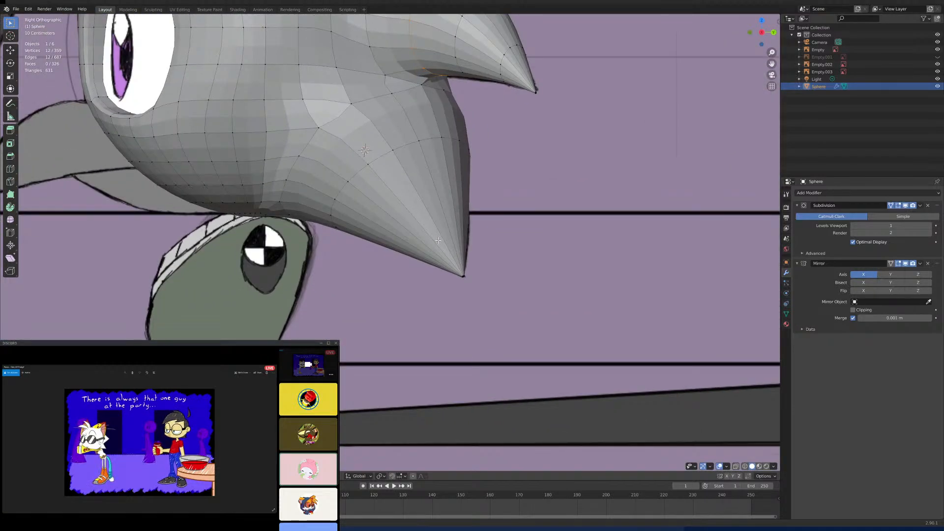
key(ctrl+r)
click(437, 240)
click(437, 239)
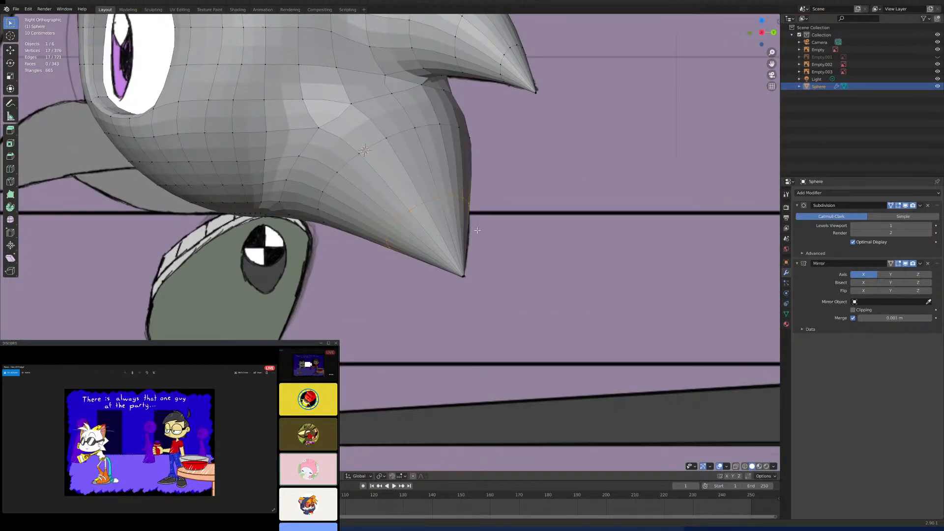
- In the back view, turn on X-ray and enable the Mirror modifier's on-cage display
scroll(462, 233, down, 3)
scroll(462, 233, up, 4)
middle_drag(462, 233, 365, 240)
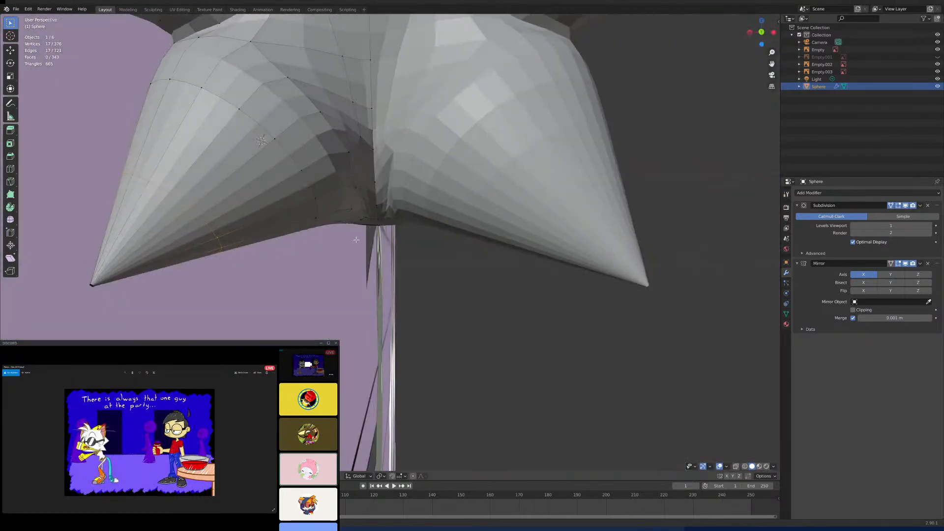
scroll(365, 239, down, 3)
middle_drag(398, 174, 392, 245)
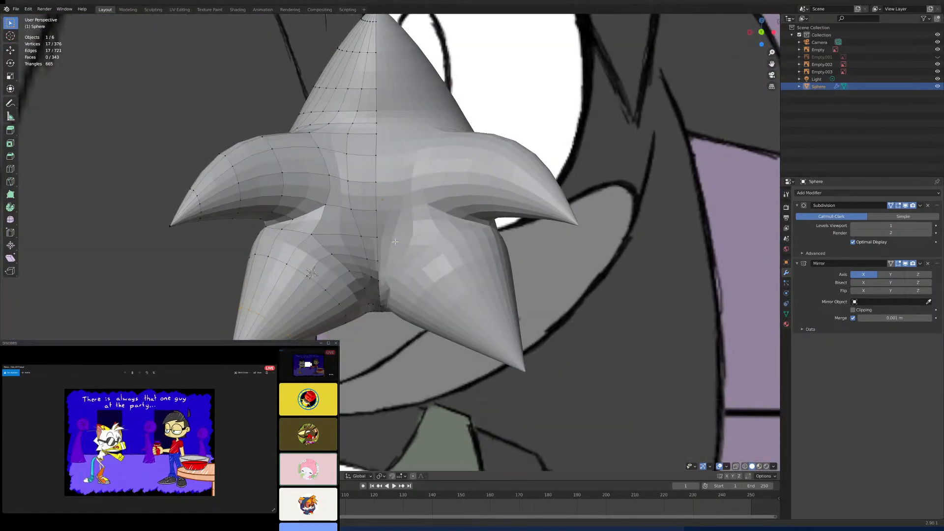
key(ctrl+KP_1)
scroll(395, 241, down, 3)
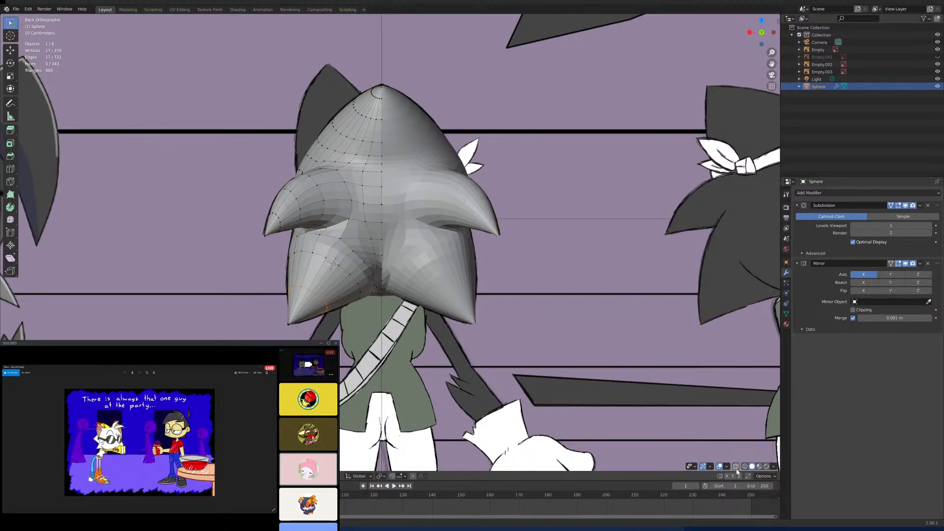
click(736, 469)
scroll(464, 302, up, 5)
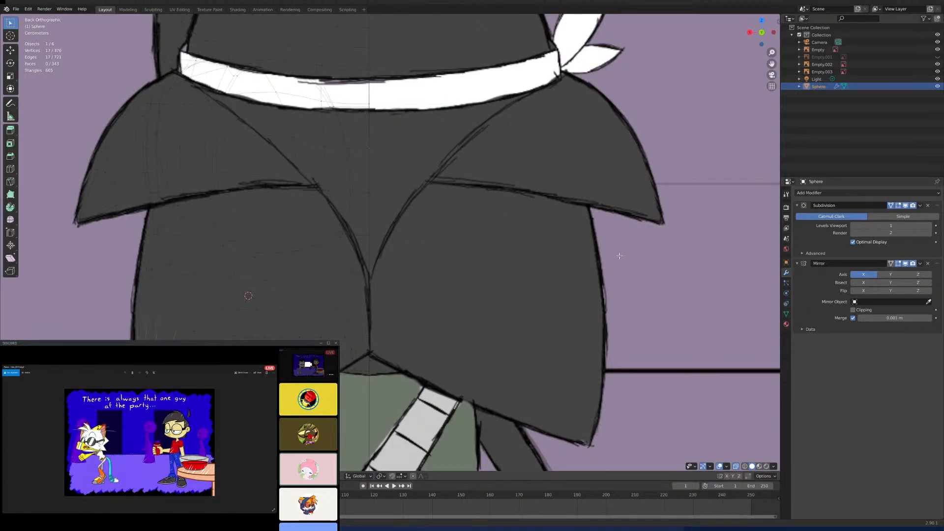
click(891, 264)
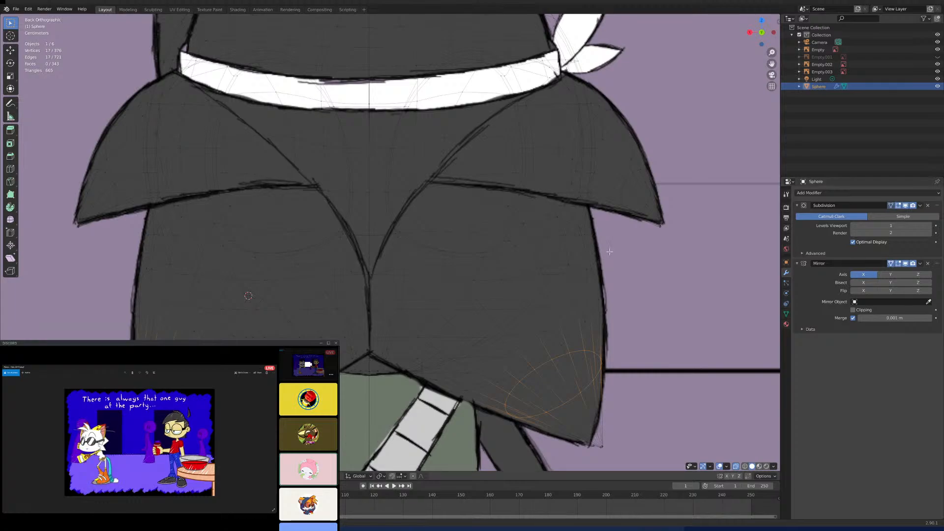
- Add the lower spike's tip to the loop selection, scale it slightly, and move it to fit the back reference outline
shift+middle_drag(367, 266, 401, 216)
shift+middle_drag(344, 254, 355, 212)
key(c)
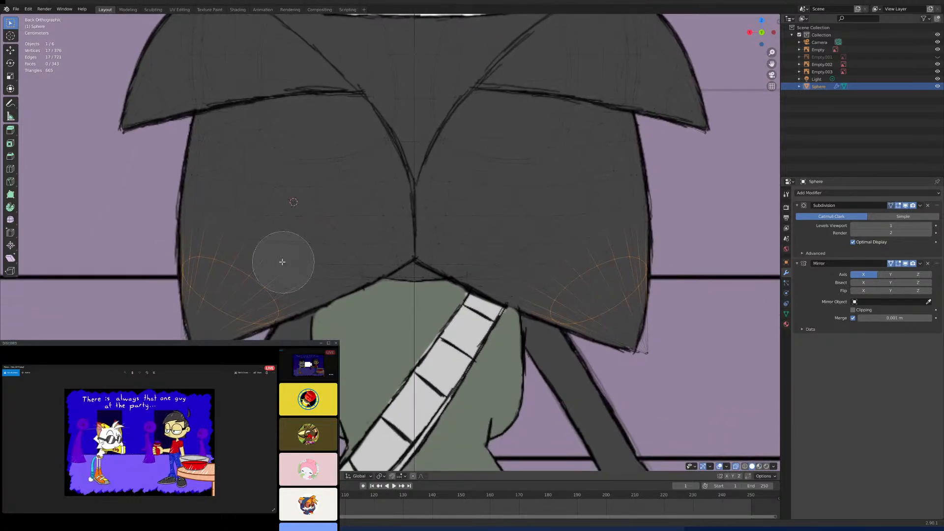
click(185, 328)
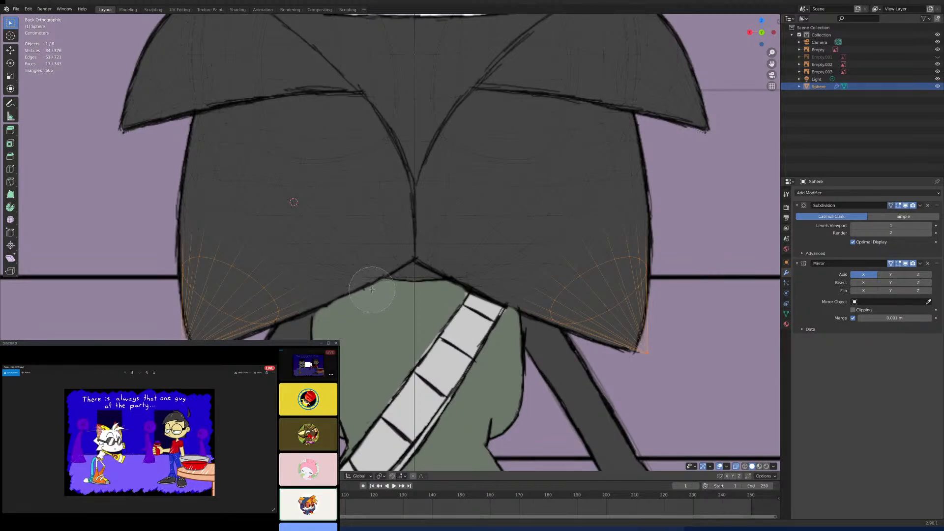
right_click(345, 258)
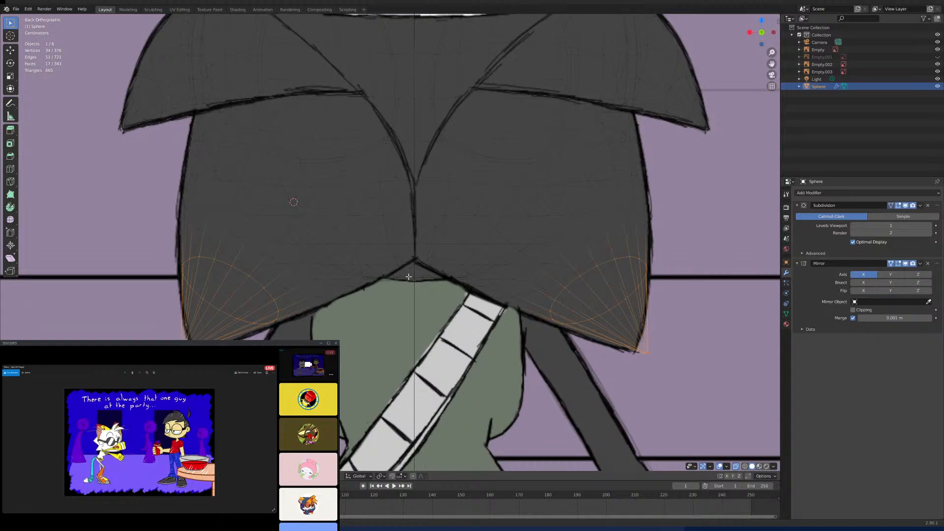
key(s)
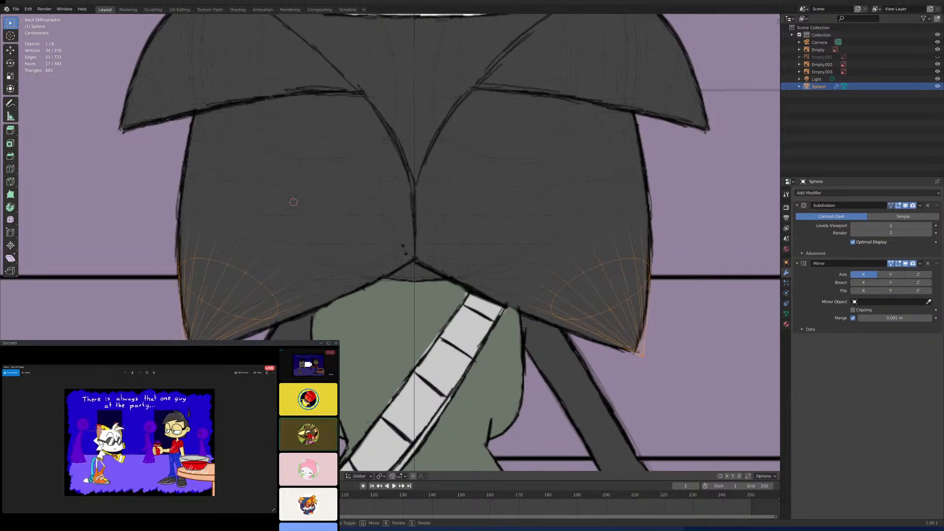
click(404, 250)
key(g)
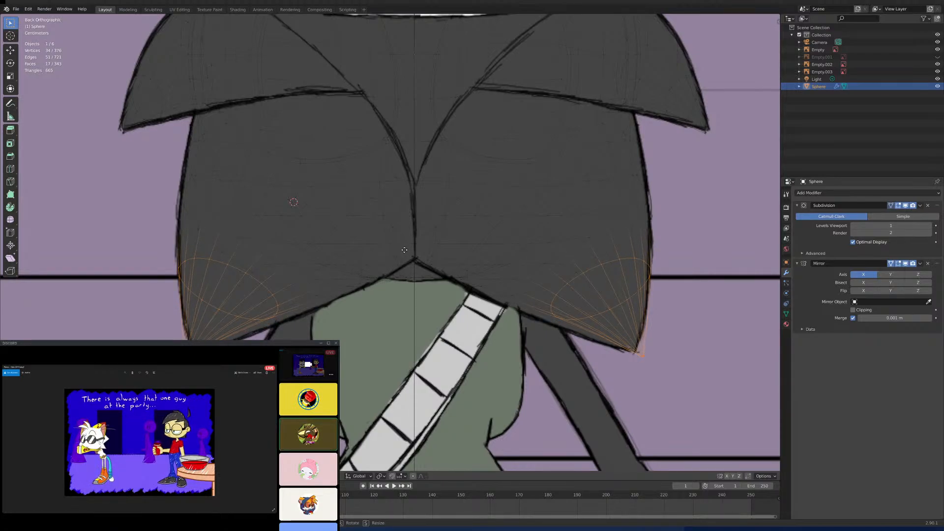
click(409, 252)
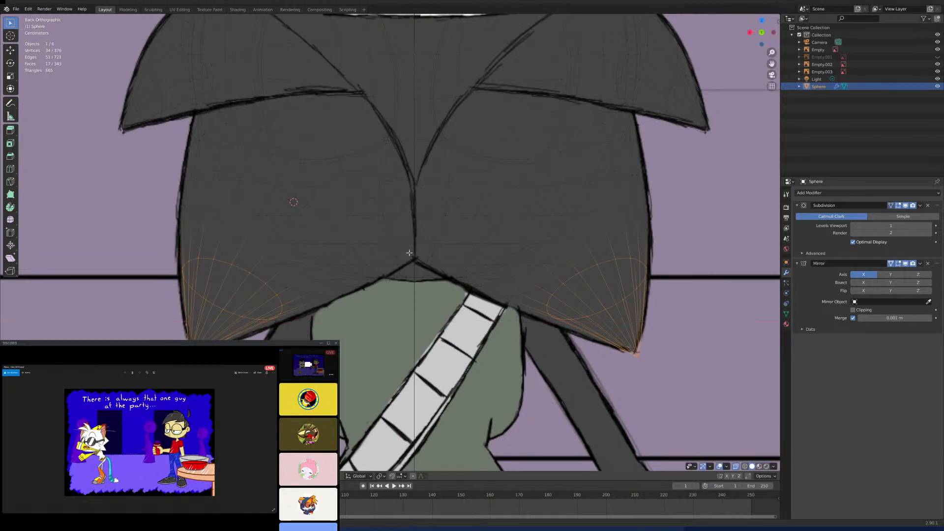
- Replace the selection with the lower spike's wider edge loop above the tip section
shift+middle_drag(402, 206, 403, 277)
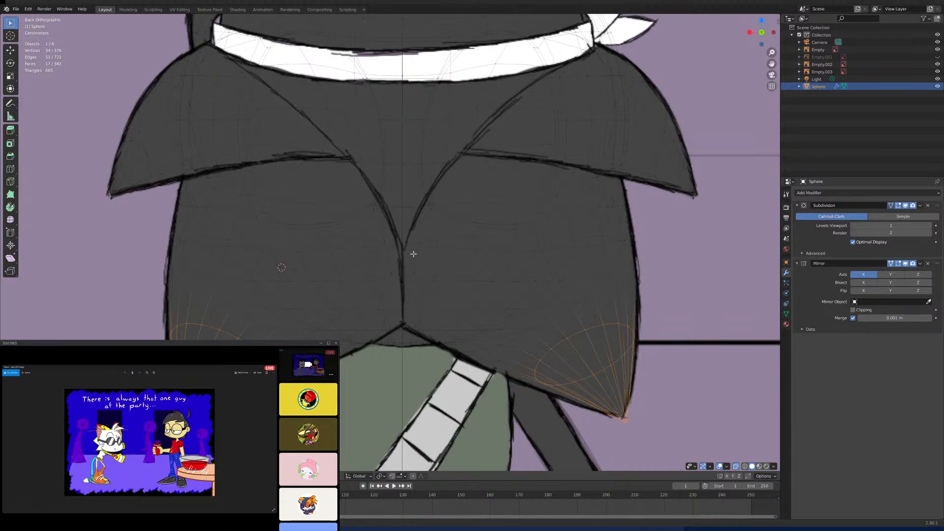
click(332, 294)
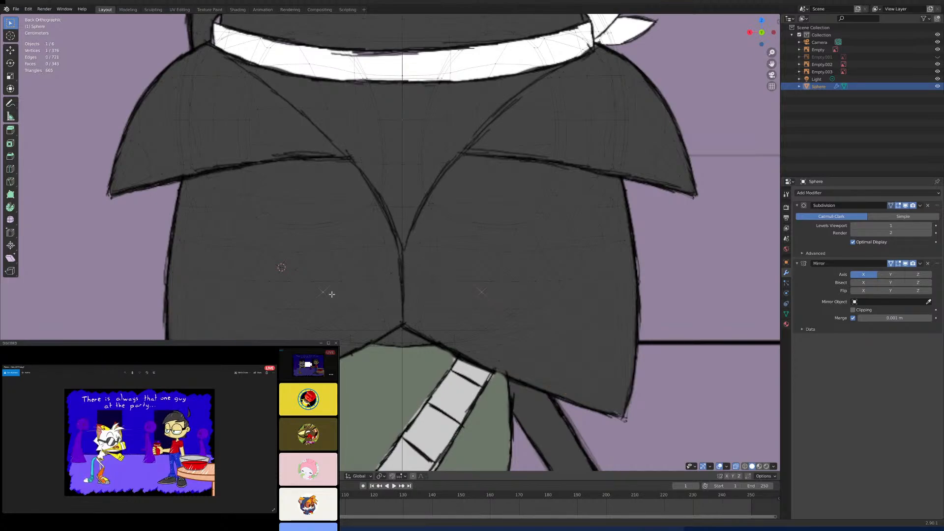
alt+click(294, 268)
shift+middle_drag(349, 244, 350, 286)
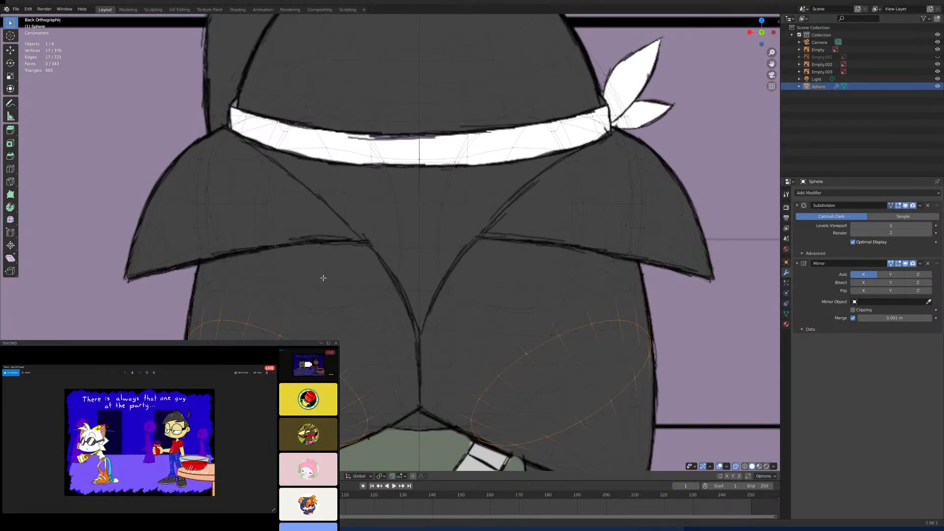
scroll(262, 227, down, 3)
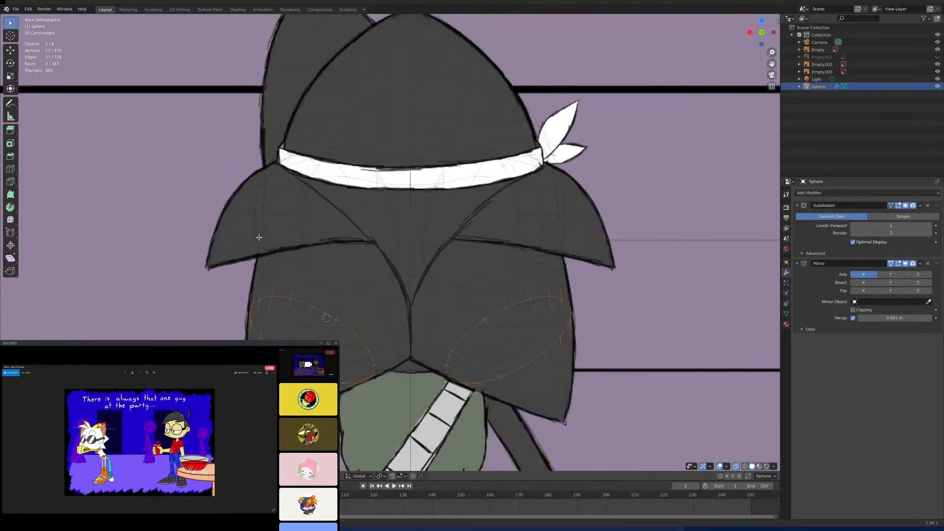
- Turn off X-ray display to show the head mesh as an opaque surface
middle_drag(256, 229, 334, 267)
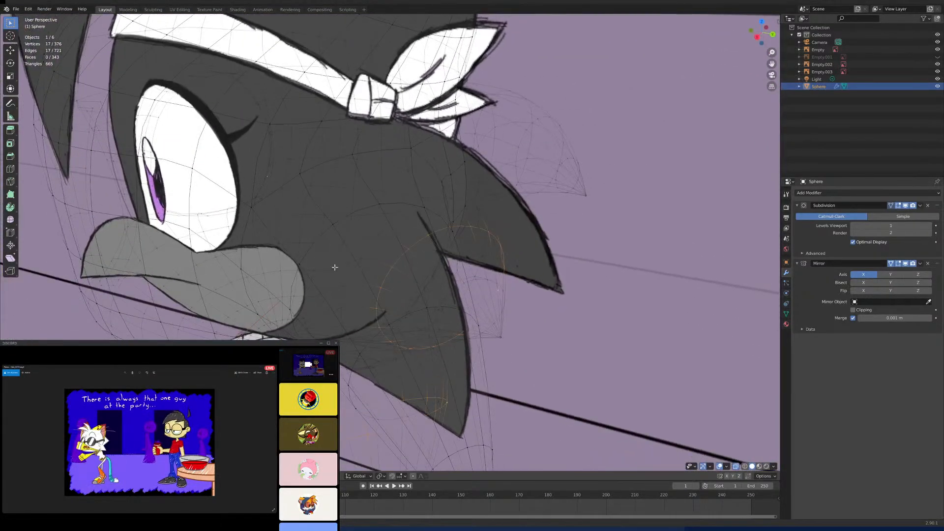
click(736, 467)
middle_drag(523, 307, 508, 342)
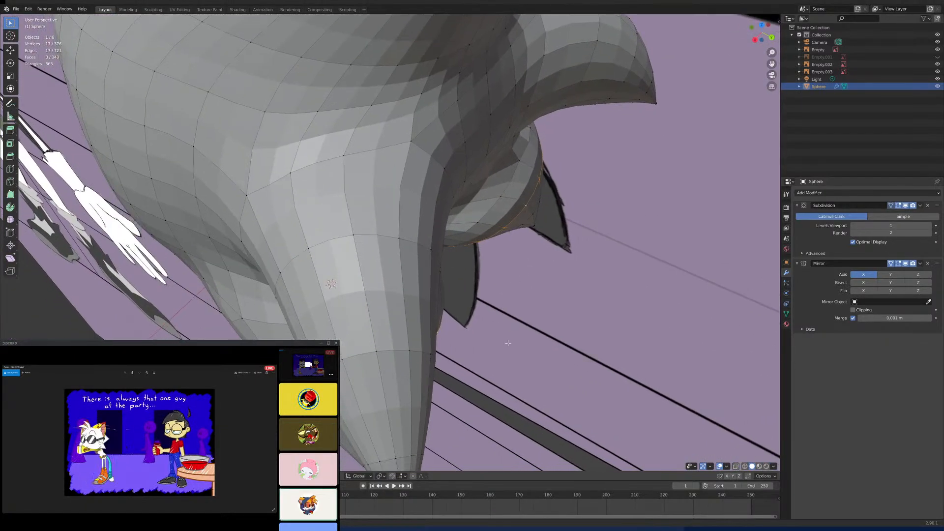
- Select the outer edges of the side spike's base loop and move them horizontally outward from the head
click(356, 234)
middle_drag(358, 235, 393, 249)
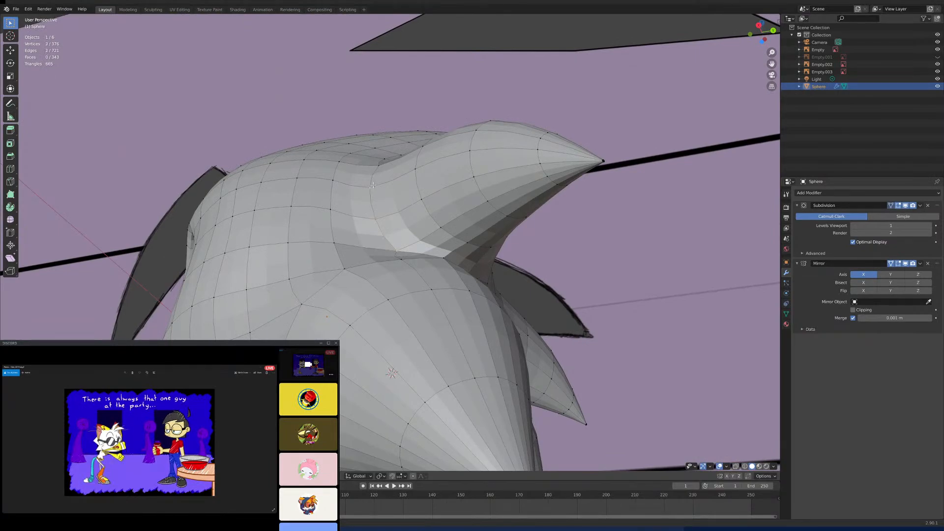
middle_drag(373, 184, 375, 222)
shift+click(375, 145)
middle_drag(374, 145, 373, 243)
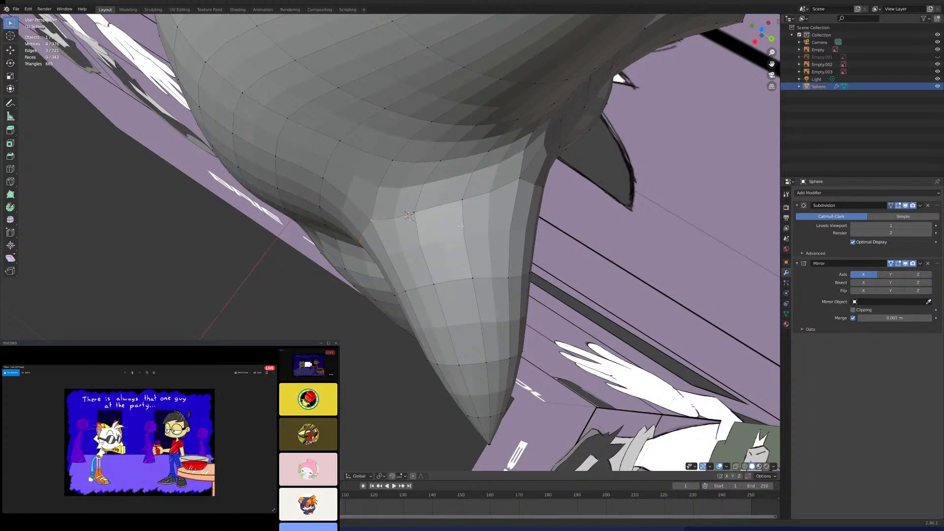
key(g)
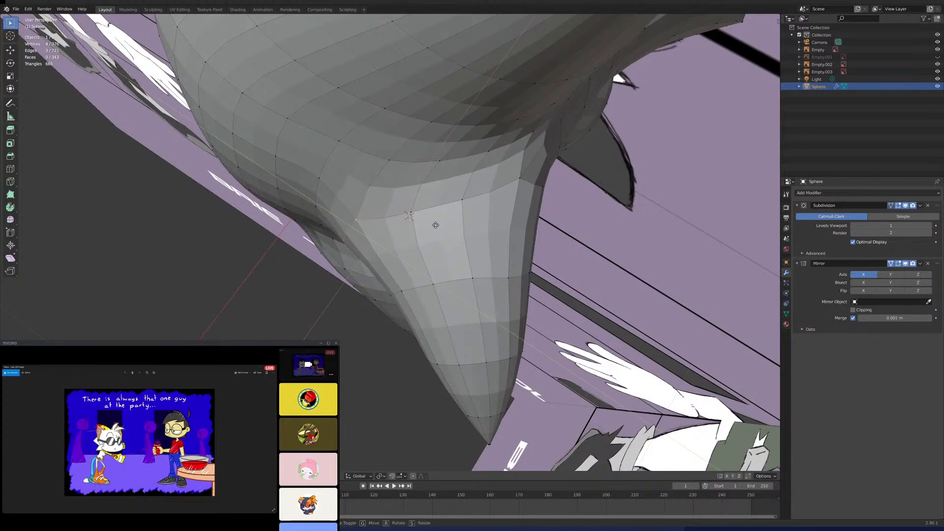
click(421, 270)
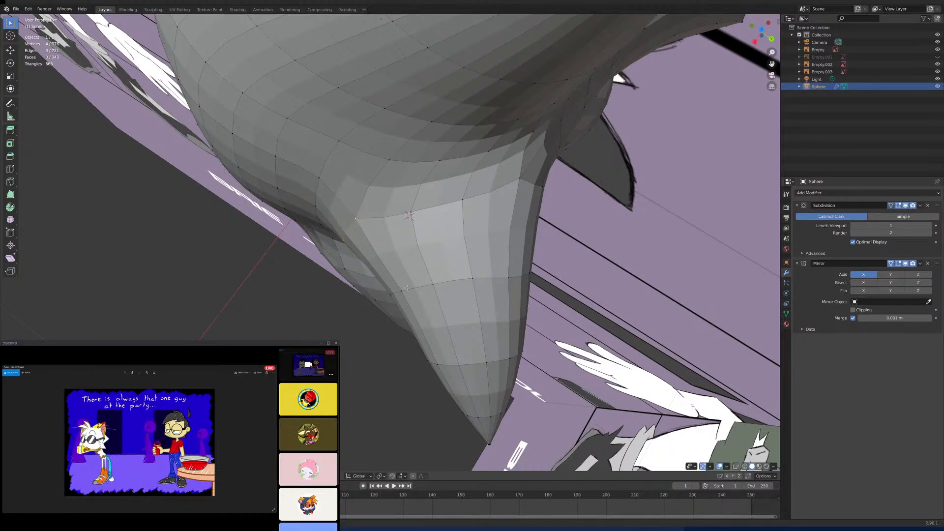
- Move the side spike's selected base edges along Y toward the head to even out the transition
middle_drag(399, 291, 456, 230)
shift+click(404, 258)
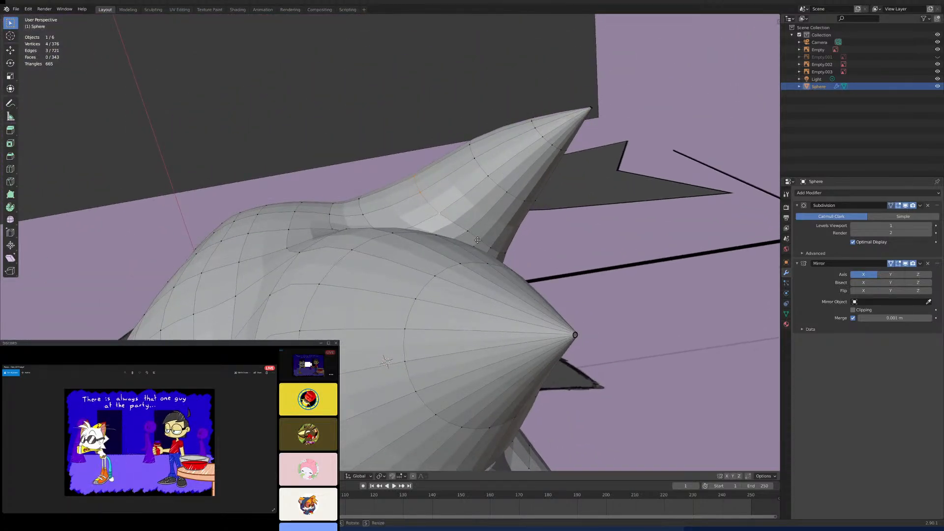
key(g)
key(y)
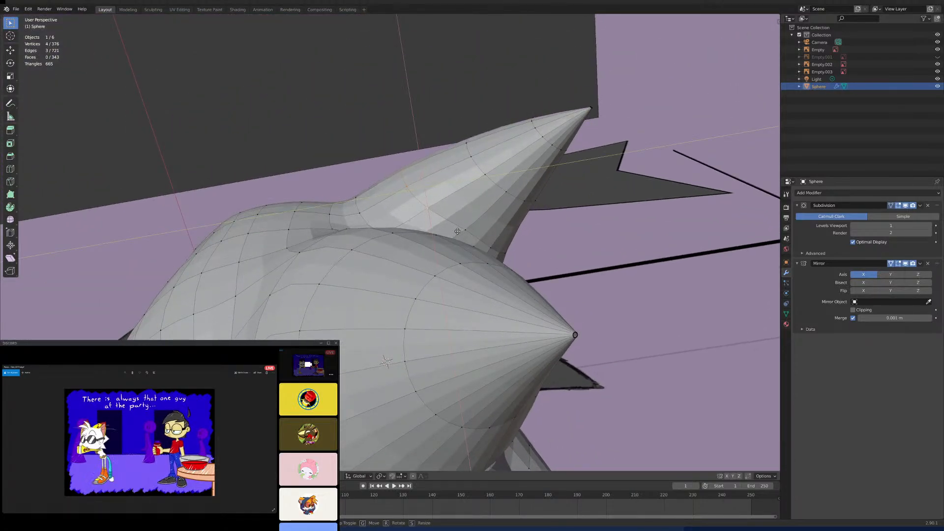
click(459, 230)
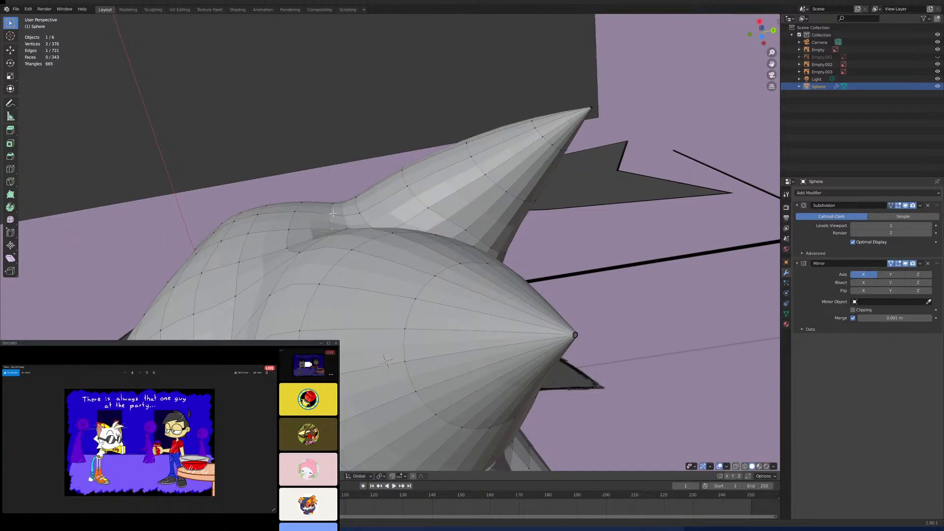
- Select the vertical run of edges on the head just in front of the side spike and move it horizontally, excluding Z
middle_drag(332, 214, 332, 177)
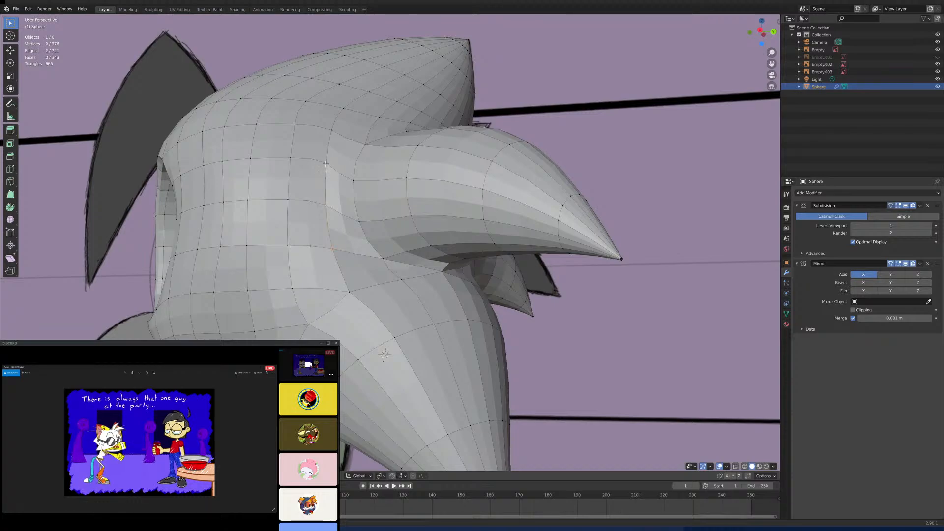
shift+click(332, 134)
middle_drag(401, 135, 422, 244)
key(g)
key(shift+z)
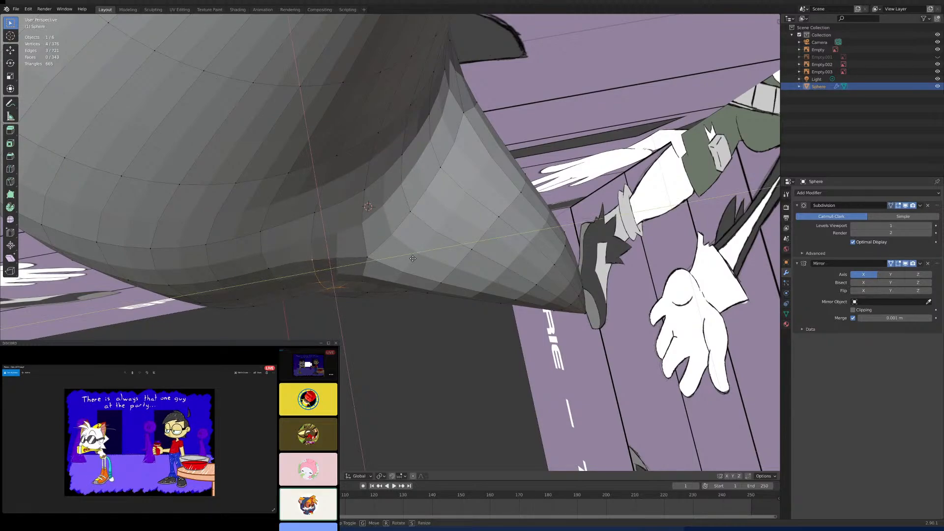
click(413, 259)
- Select the edge run where the side spike joins the head and shift it slightly outward with Z excluded
mouse_move(413, 260)
middle_down()
mouse_move(414, 181)
mouse_move(512, 213)
mouse_move(380, 244)
middle_up()
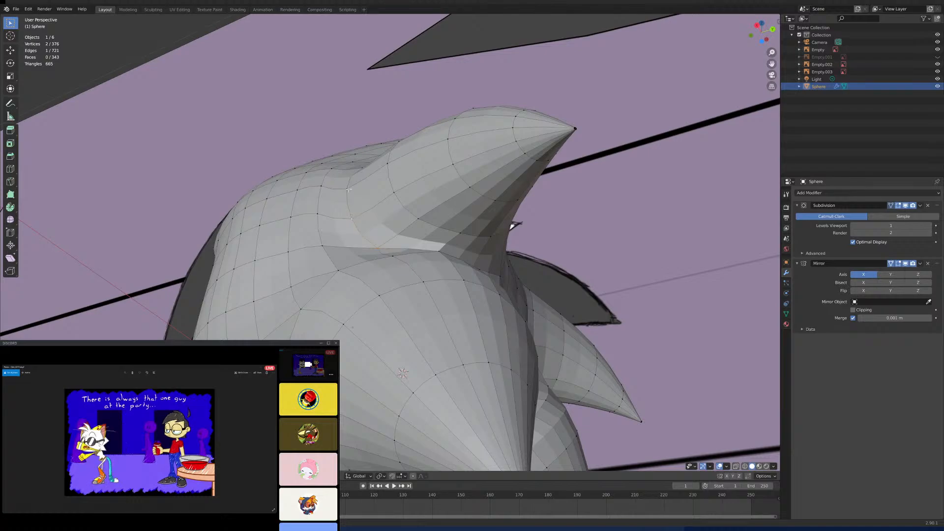
middle_drag(361, 183, 380, 208)
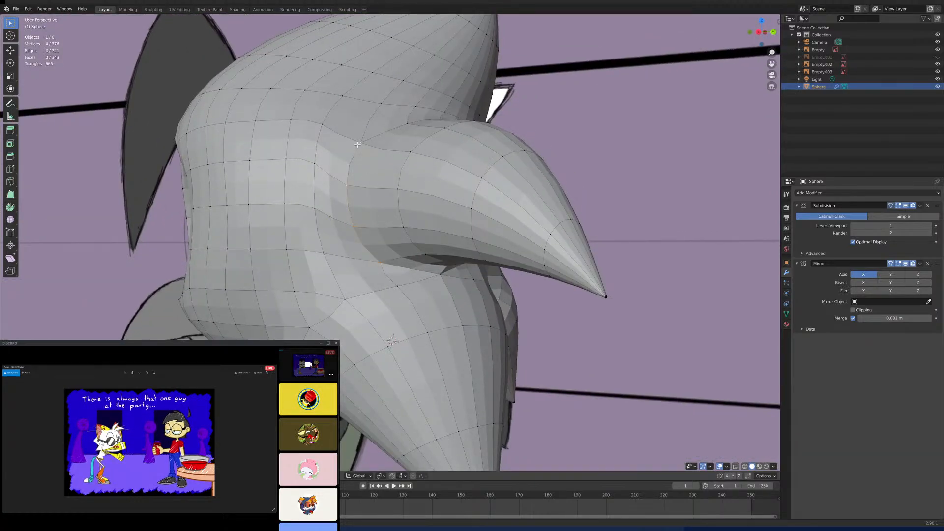
middle_drag(358, 144, 412, 230)
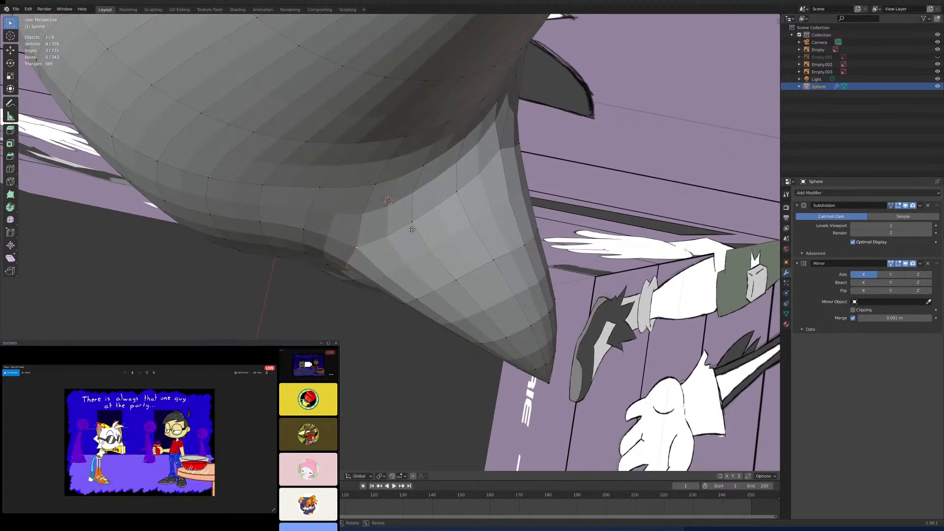
key(shift+z)
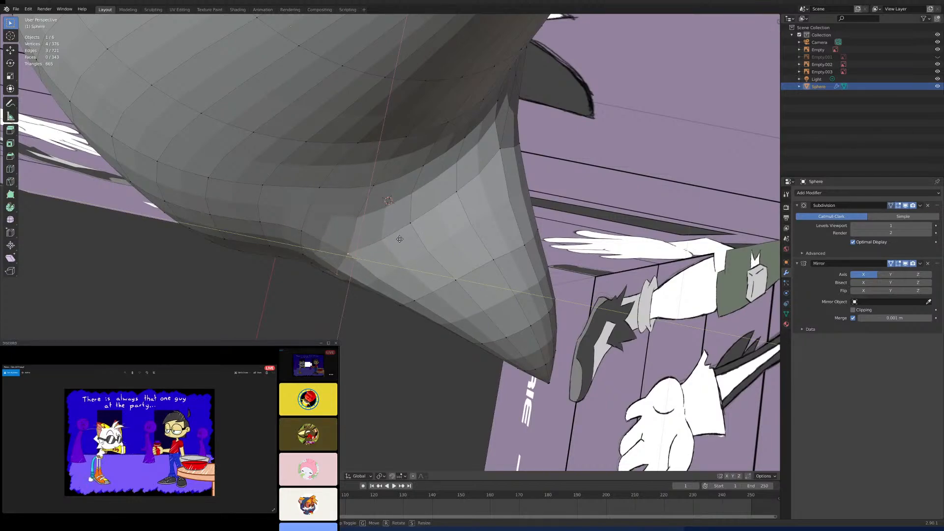
click(400, 239)
- On the back of the head, move the edge between the side spikes closer to the centre line
scroll(400, 239, down, 5)
middle_drag(418, 228, 332, 338)
scroll(383, 227, up, 4)
scroll(421, 272, up, 7)
scroll(389, 297, down, 8)
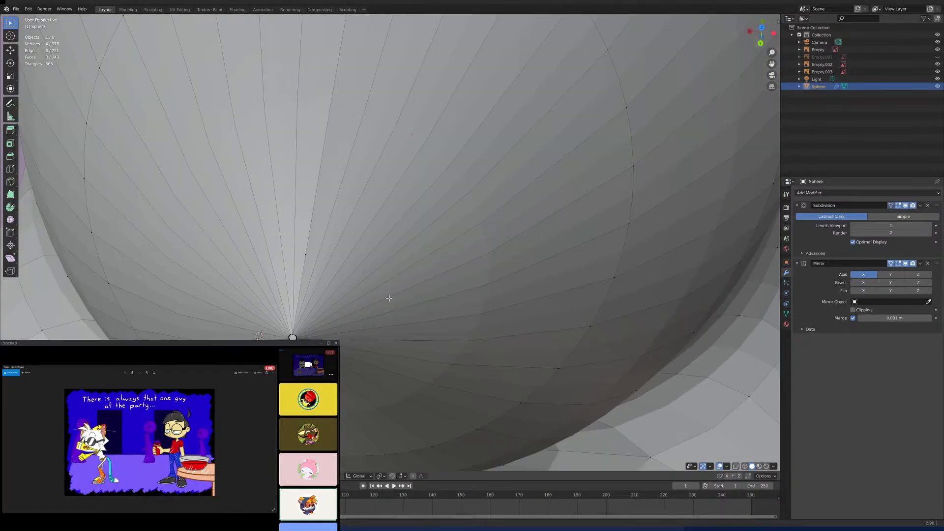
scroll(389, 297, up, 5)
middle_drag(389, 297, 373, 217)
scroll(392, 295, down, 1)
scroll(388, 267, down, 4)
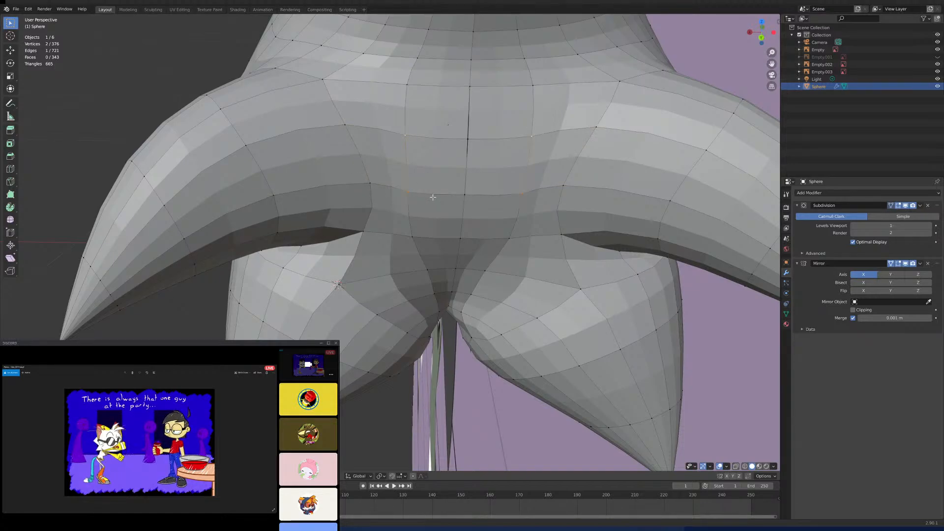
key(g)
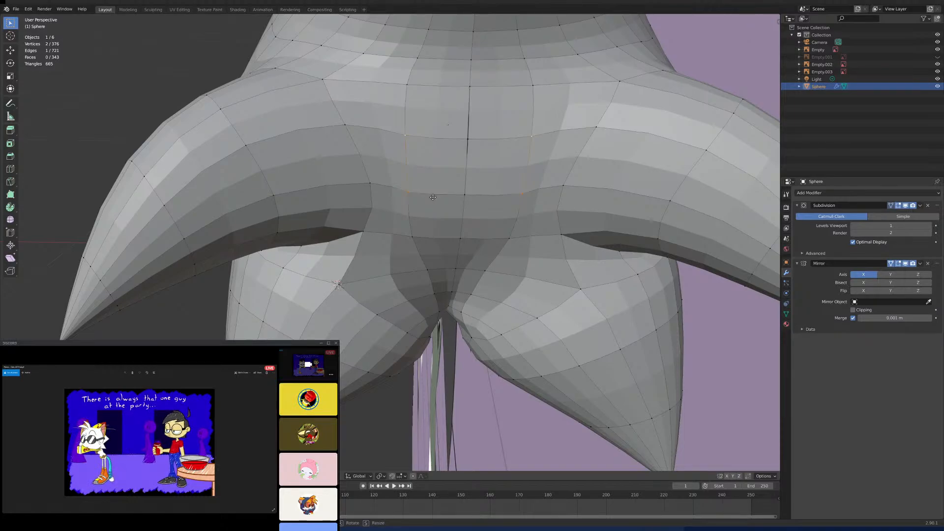
click(471, 198)
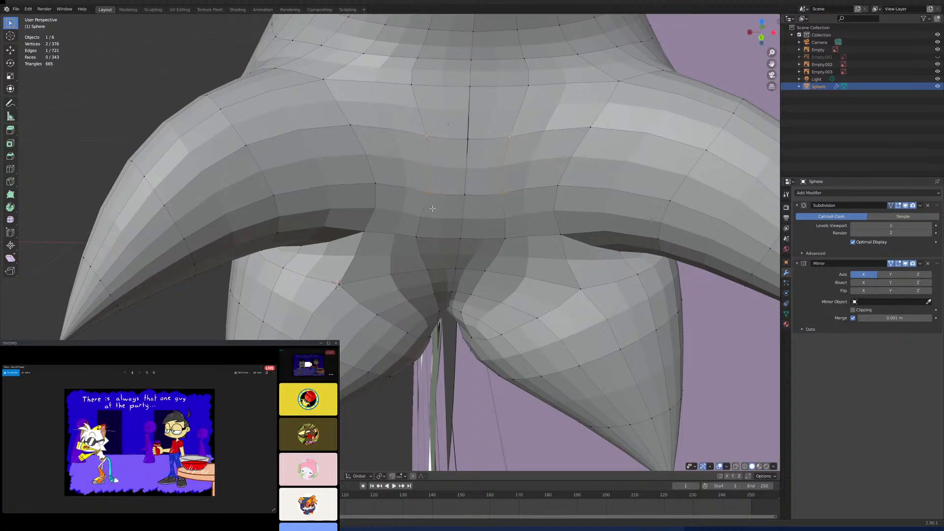
- Select the vertex at the inner base of the lower spike beside the centre line and move it along Y
shift+middle_drag(433, 208, 400, 329)
click(373, 220)
scroll(390, 247, down, 4)
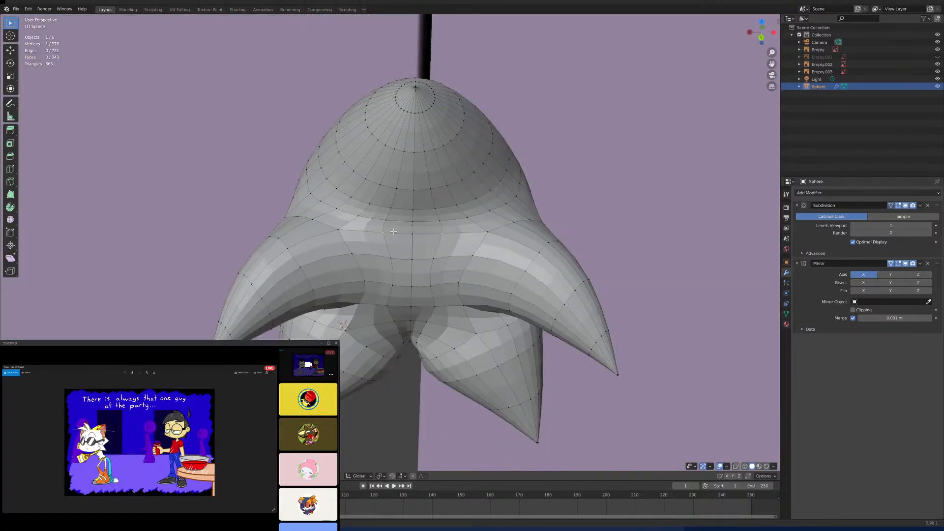
middle_drag(396, 310, 382, 242)
scroll(402, 304, up, 4)
scroll(381, 252, up, 3)
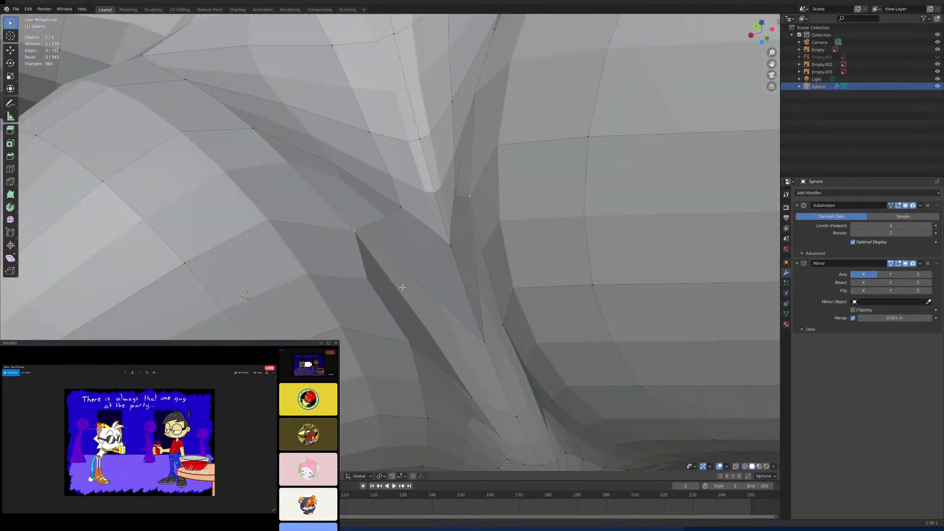
shift+middle_drag(406, 304, 395, 238)
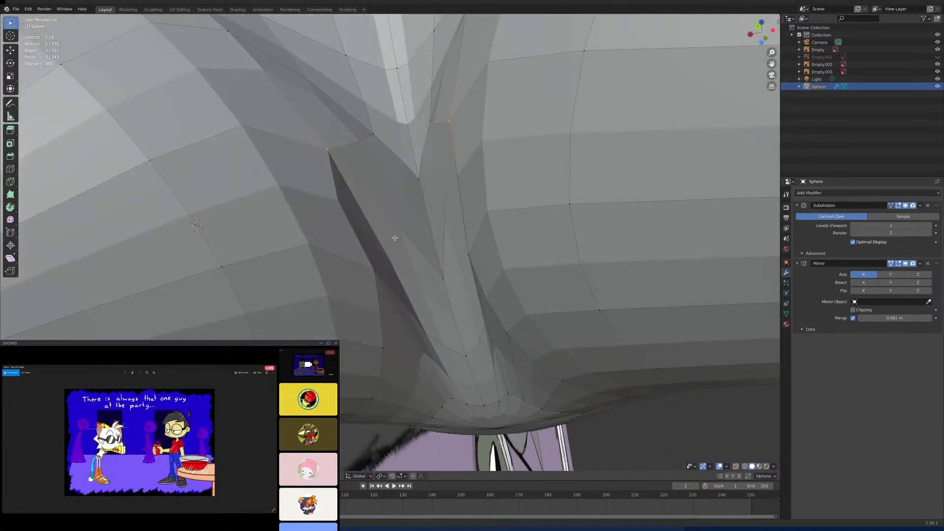
key(g)
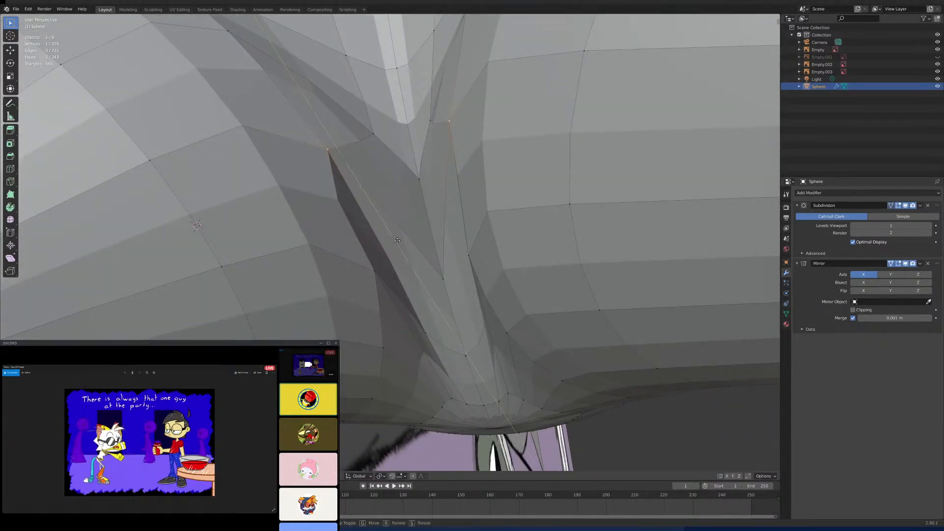
click(424, 258)
key(g)
key(y)
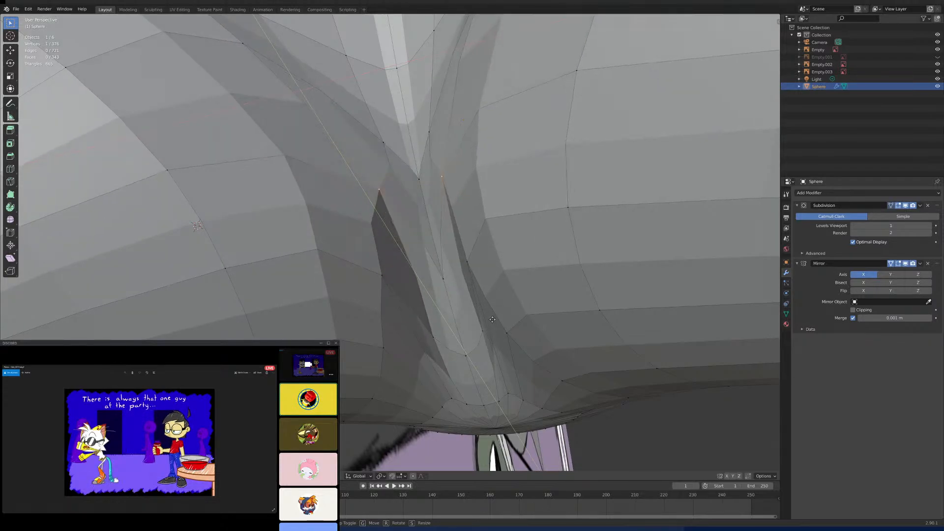
click(460, 288)
- Move the vertex at the upper back of the lower spike along X toward the centre line
scroll(459, 289, down, 5)
middle_drag(459, 289, 484, 279)
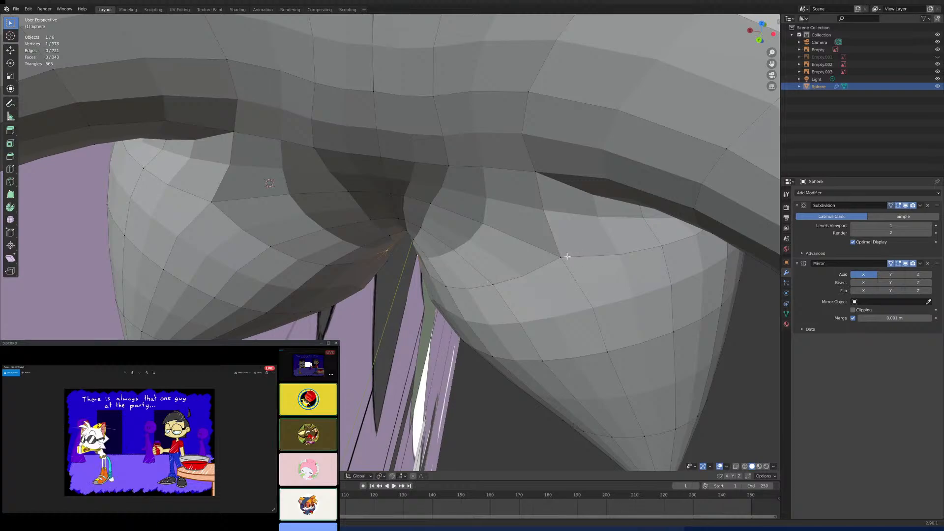
key(g)
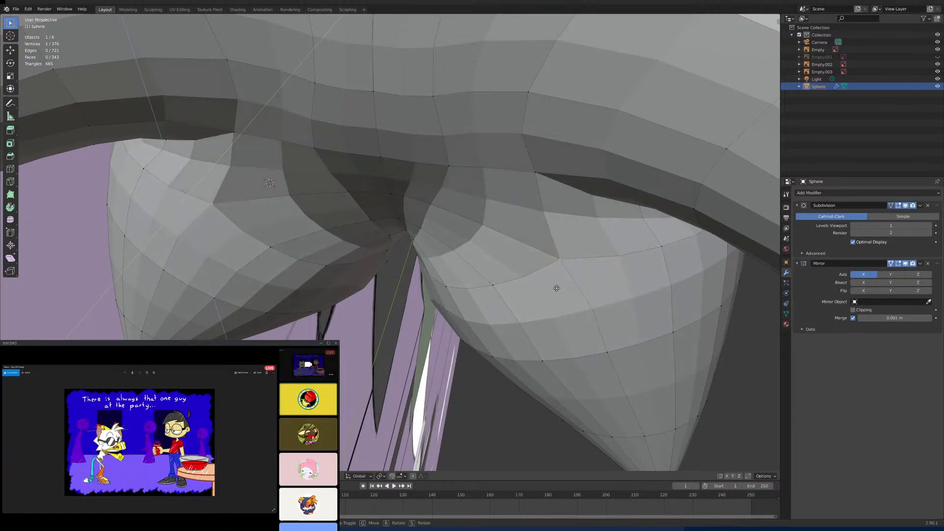
right_click(521, 280)
key(g)
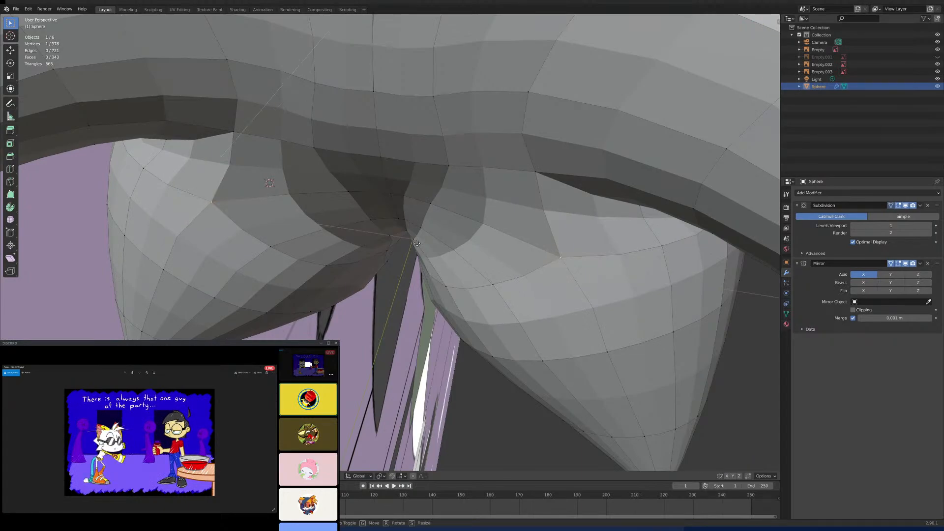
click(459, 254)
- In the right side view, turn on X-ray to compare the lower spike with the reference outline
scroll(460, 254, down, 5)
middle_drag(458, 253, 406, 197)
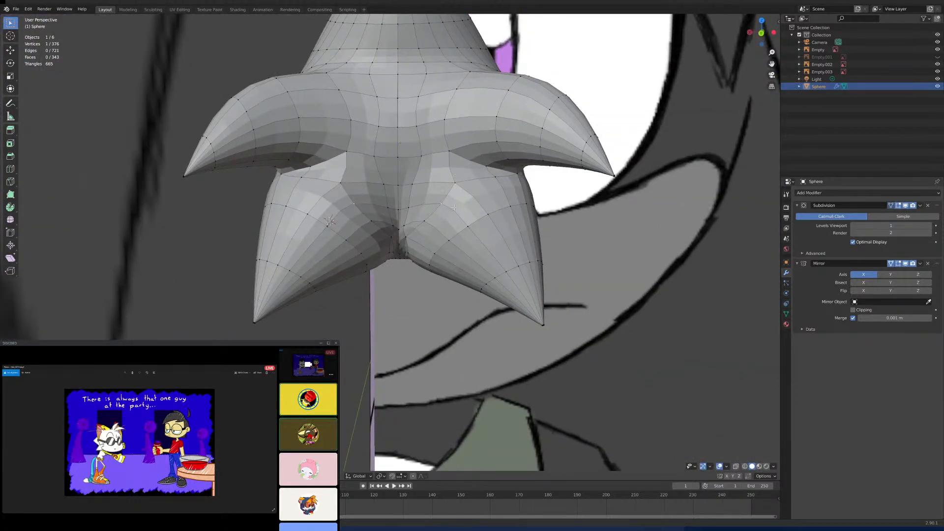
middle_drag(401, 205, 430, 234)
scroll(384, 207, down, 8)
scroll(381, 219, up, 8)
key(KP_3)
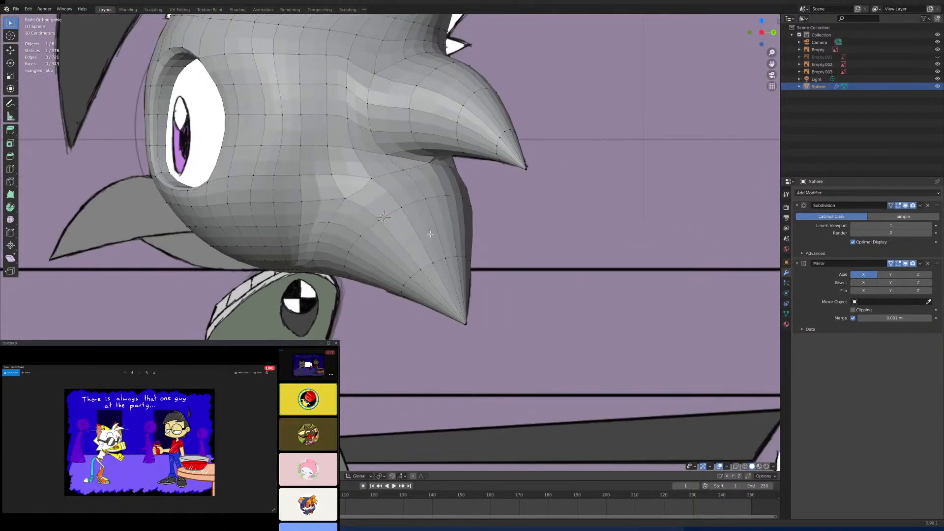
scroll(429, 229, up, 4)
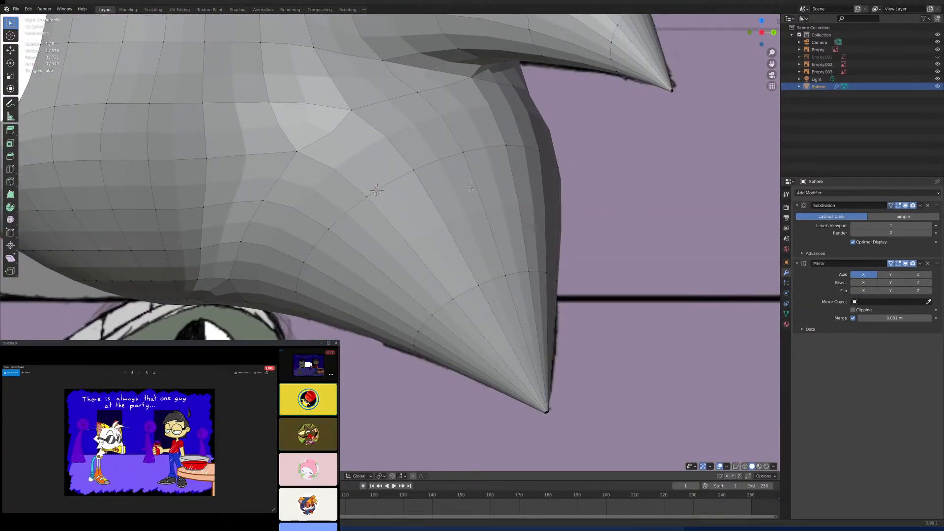
click(735, 467)
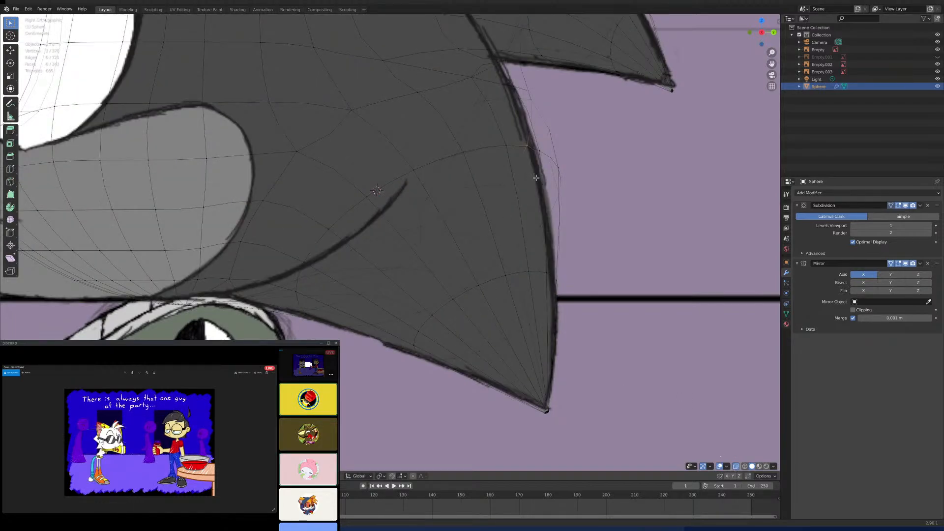
scroll(526, 221, down, 5)
- Select the edge loop around the base of the side spike and turn off X-ray
middle_drag(522, 220, 343, 245)
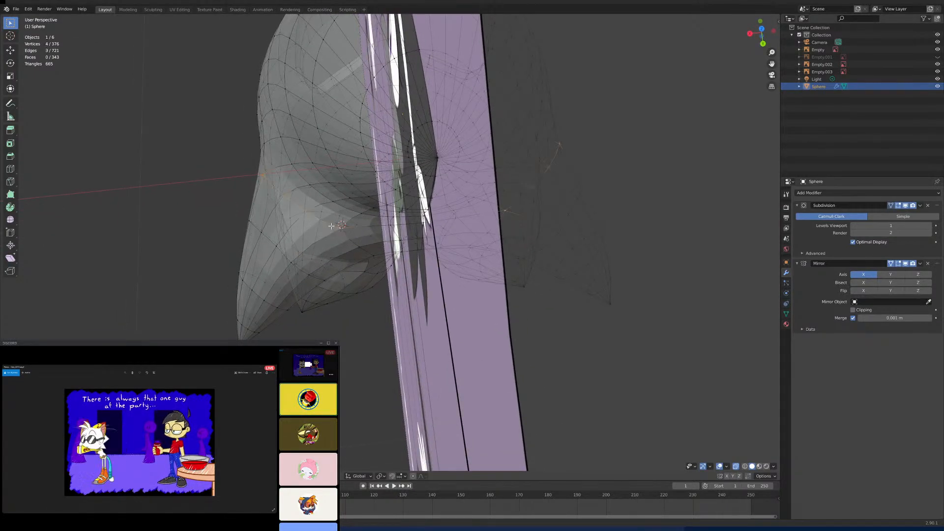
alt+click(356, 246)
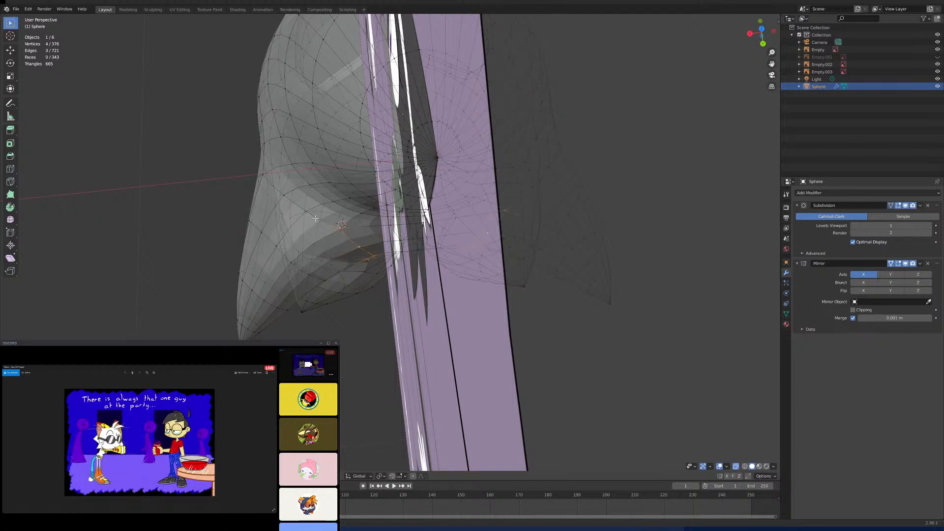
mouse_move(305, 210)
middle_down()
mouse_move(347, 191)
mouse_move(354, 202)
mouse_move(375, 198)
middle_up()
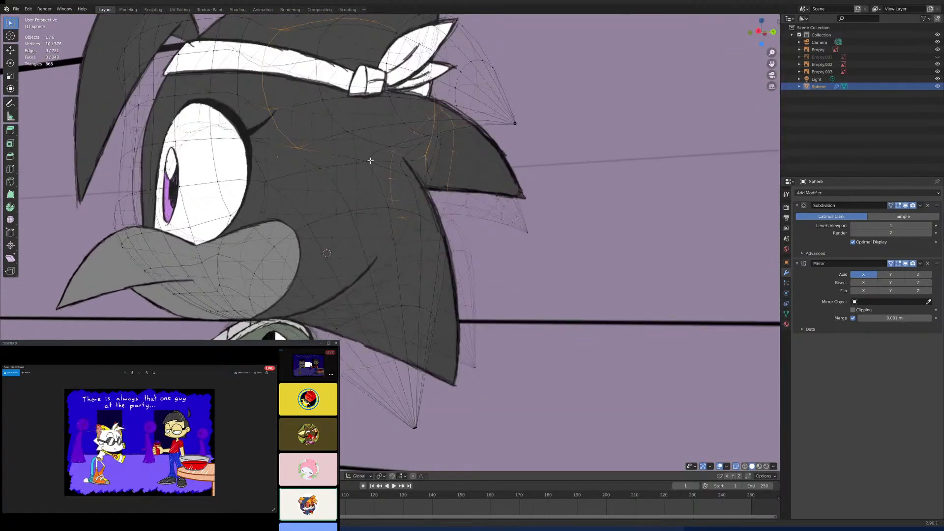
middle_drag(374, 166, 380, 236)
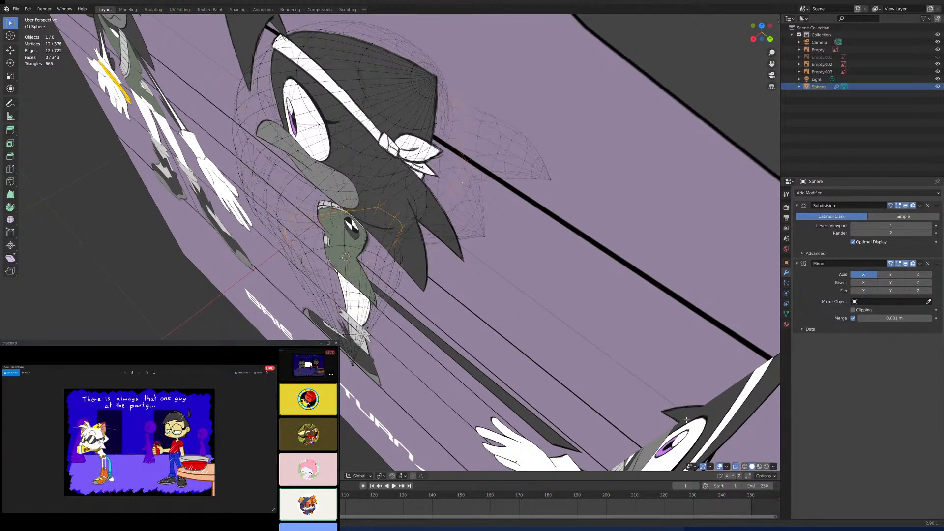
click(735, 467)
middle_drag(544, 323, 514, 337)
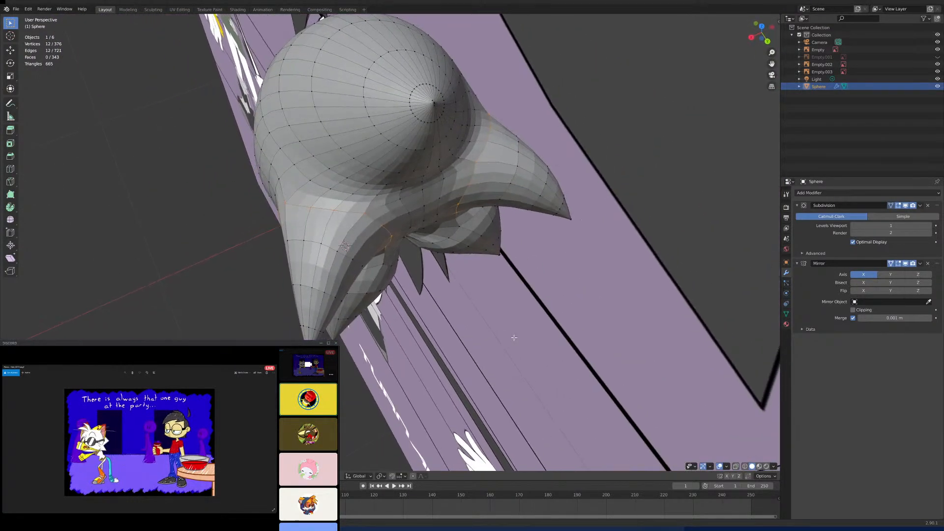
- Snap the 3D cursor to the selected spike base loop and set the transform pivot point to 3D Cursor
scroll(461, 324, up, 2)
key(shift+s)
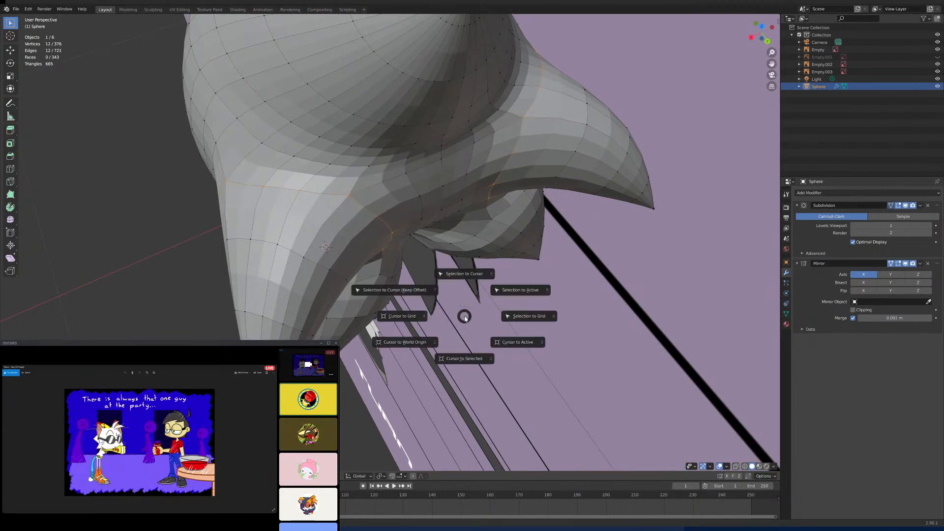
click(467, 357)
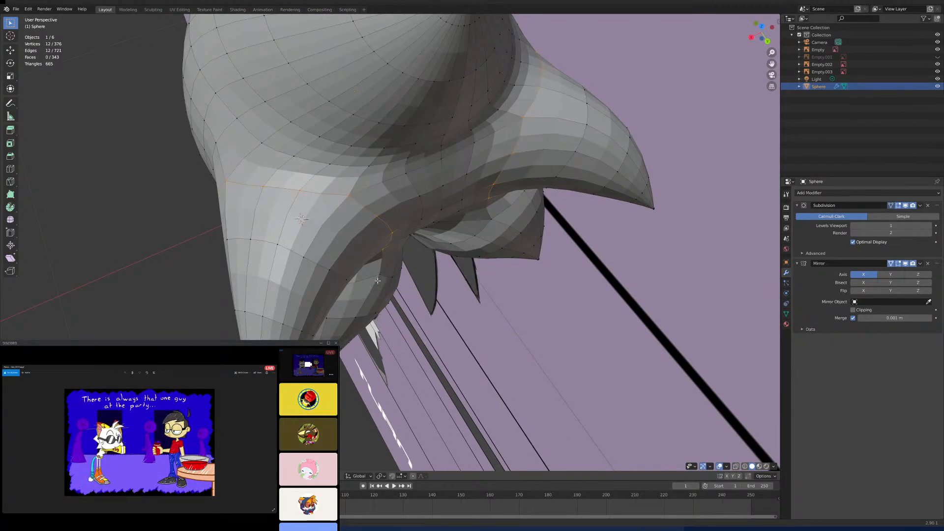
middle_drag(377, 276, 343, 296)
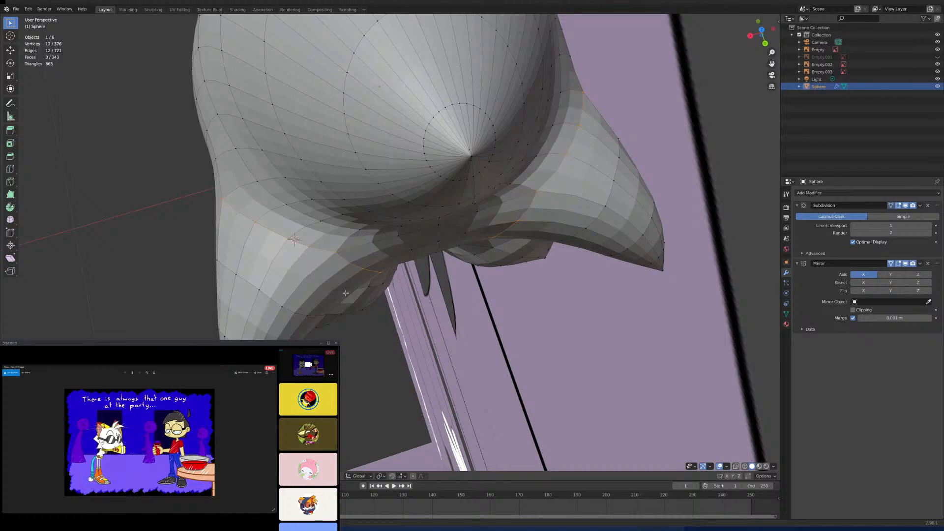
alt+shift+click(281, 305)
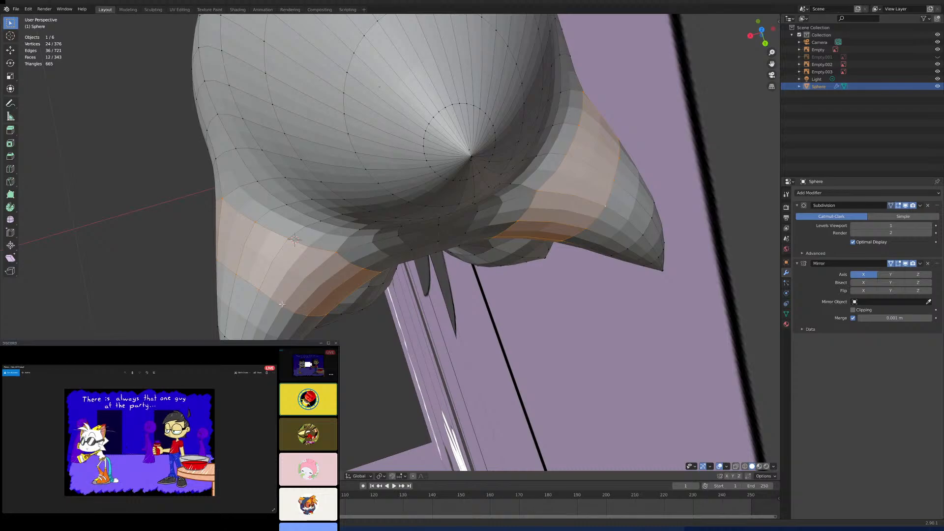
click(381, 476)
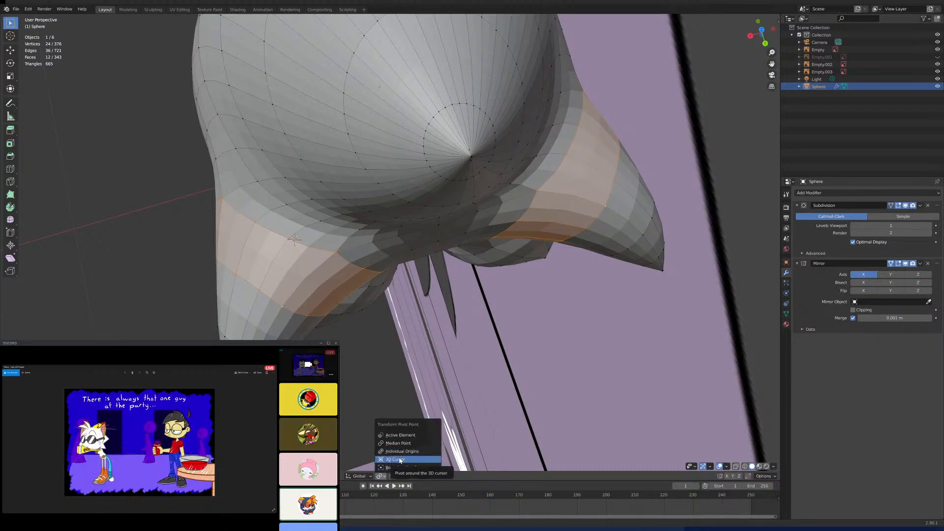
click(399, 459)
- Extend the selection loop by loop over the whole side spike, from its base to the tip
alt+shift+click(631, 220)
middle_drag(627, 221, 625, 174)
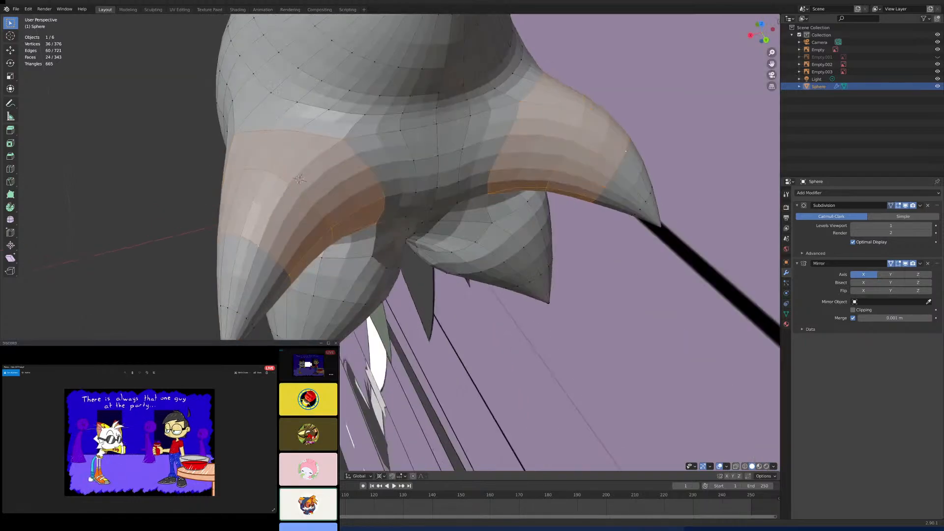
scroll(624, 174, up, 2)
alt+shift+click(154, 364)
shift+middle_drag(155, 366, 240, 312)
scroll(240, 312, up, 2)
shift+middle_drag(212, 383, 267, 336)
scroll(267, 336, up, 2)
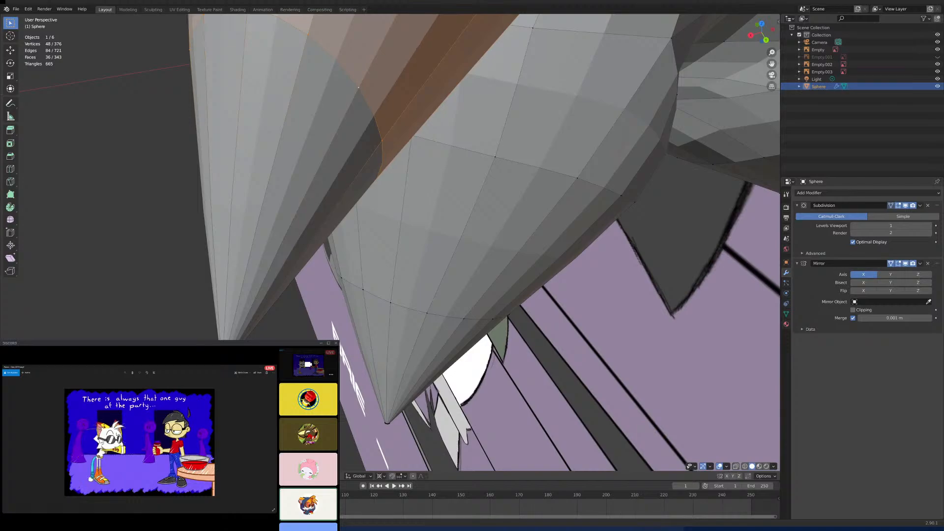
alt+shift+click(224, 368)
scroll(223, 368, down, 7)
shift+middle_drag(224, 368, 177, 456)
- In the top view, rotate the side spike about the 3D cursor so its tip turns inward, and compare it with the back reference
key(KP_7)
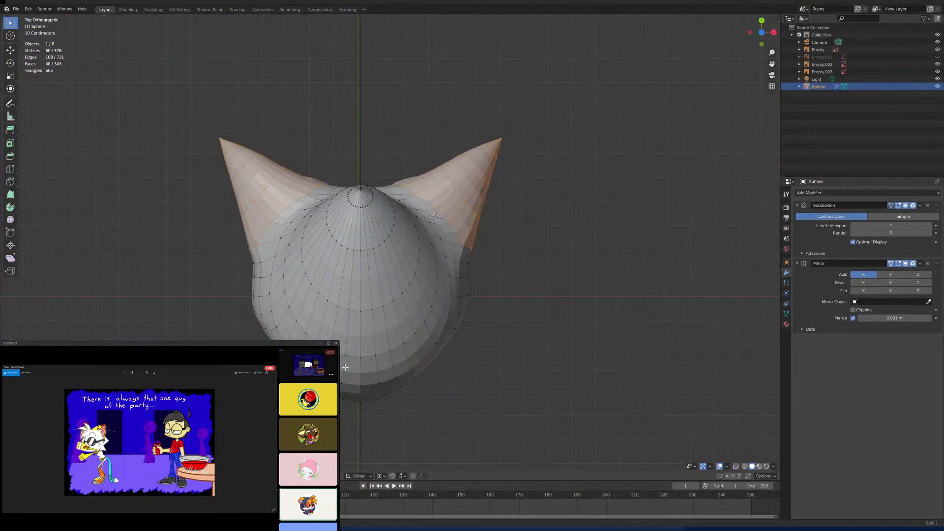
key(s)
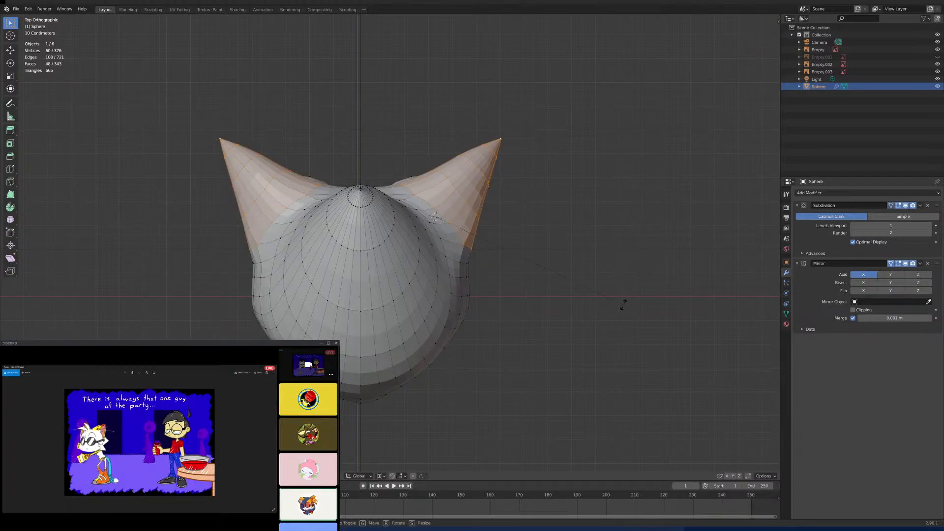
click(596, 262)
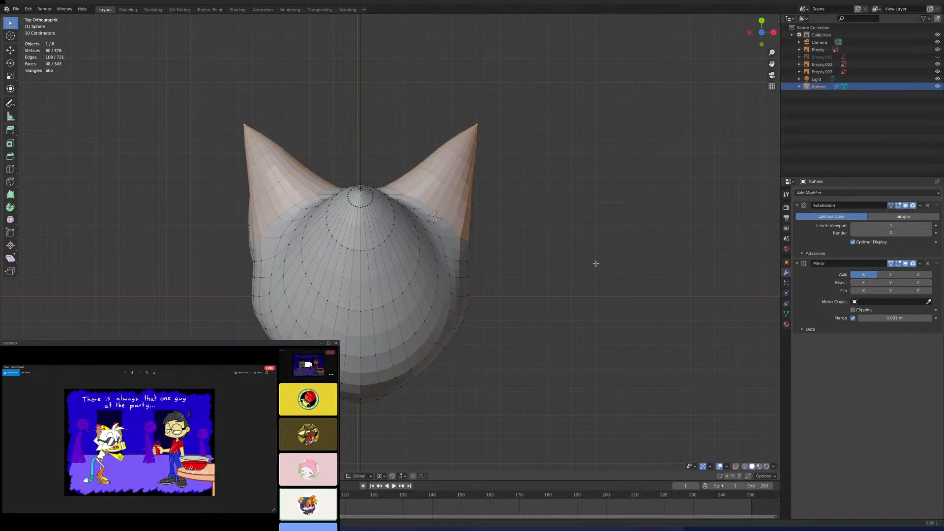
key(KP_1)
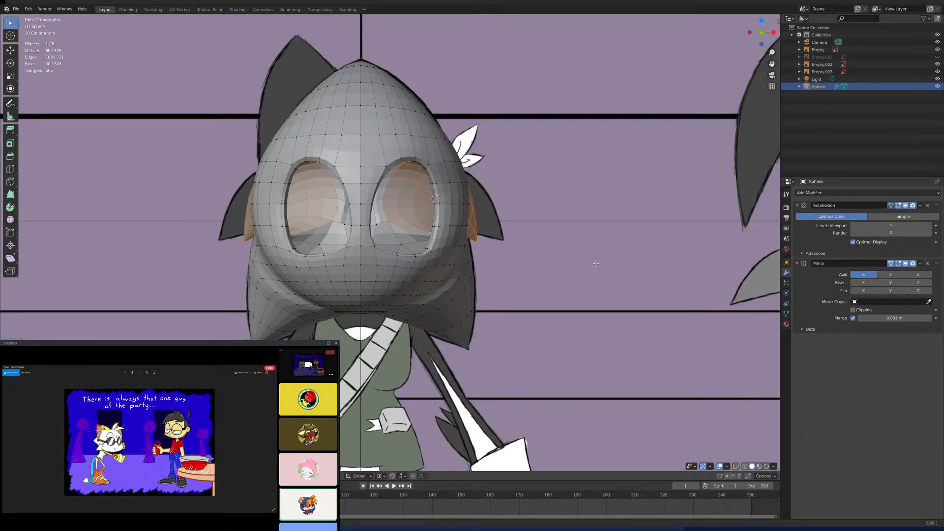
key(ctrl+KP_1)
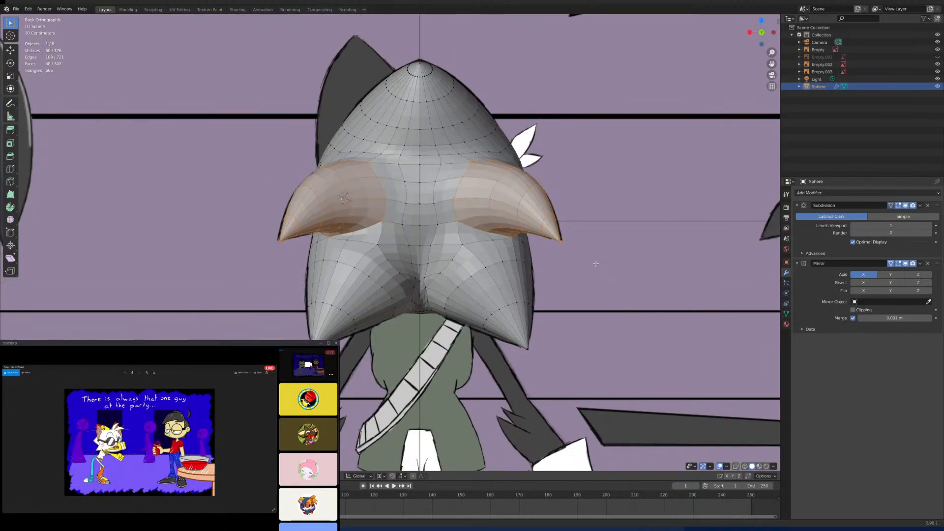
scroll(596, 263, up, 6)
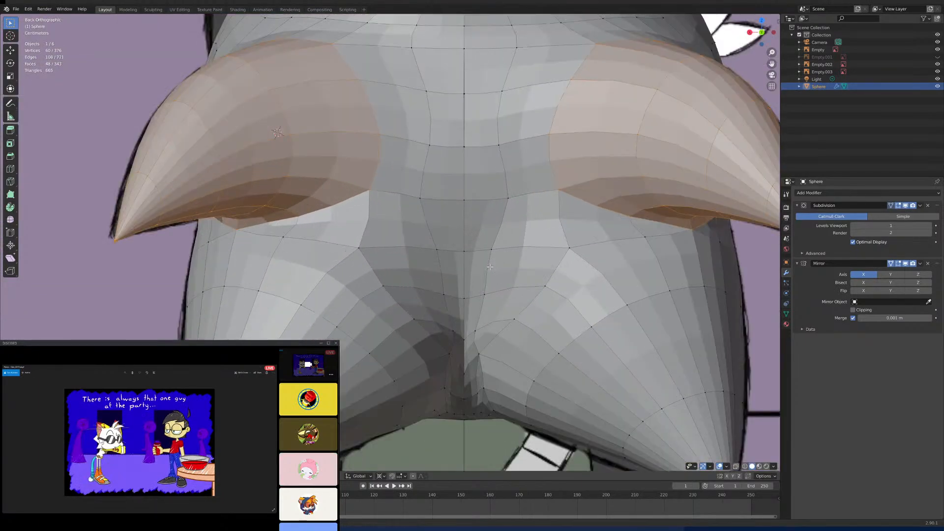
scroll(513, 291, down, 8)
scroll(513, 291, down, 3)
scroll(512, 291, up, 8)
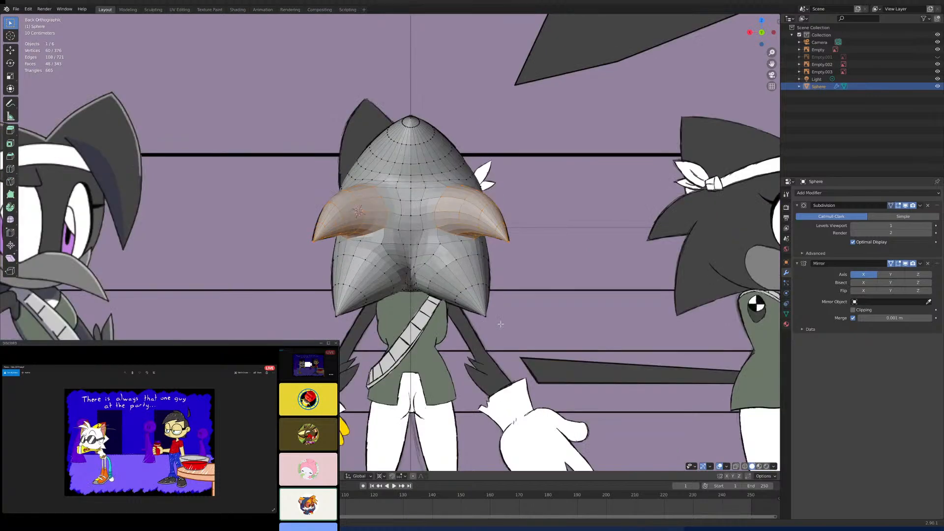
- In the back view, move two vertices on the upper inner side of the lower spike along X toward the centre line
click(511, 251)
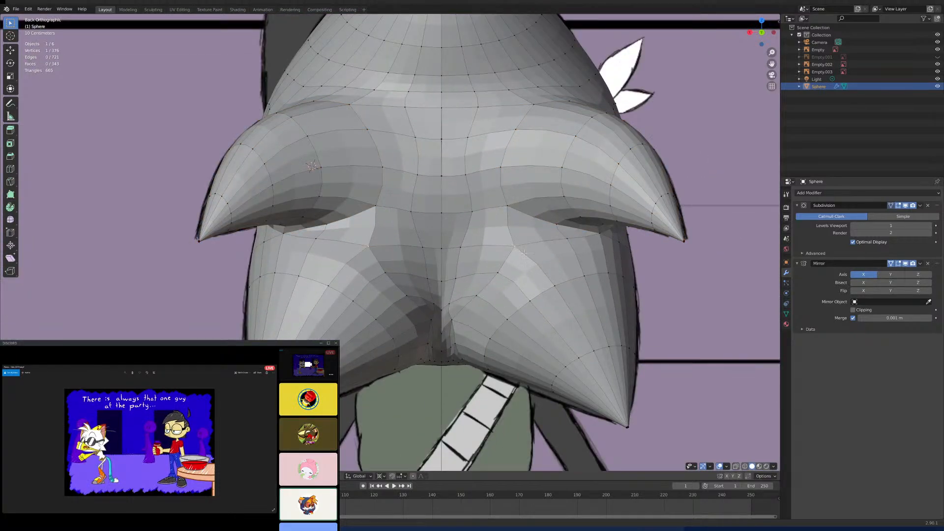
key(g)
key(x)
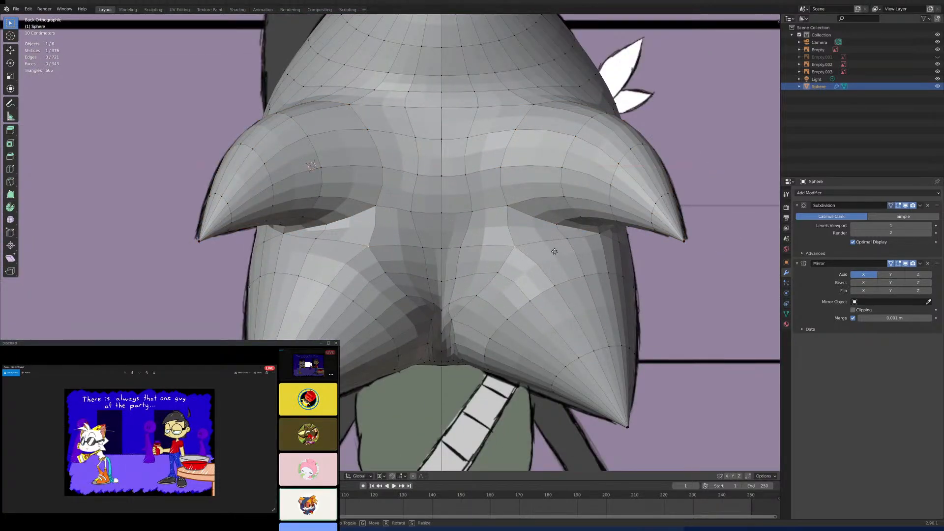
click(500, 278)
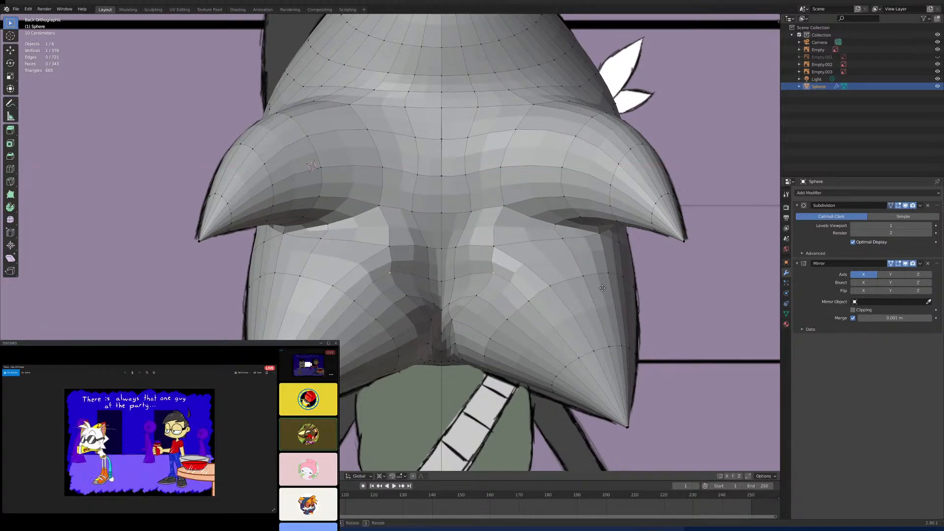
key(g)
key(x)
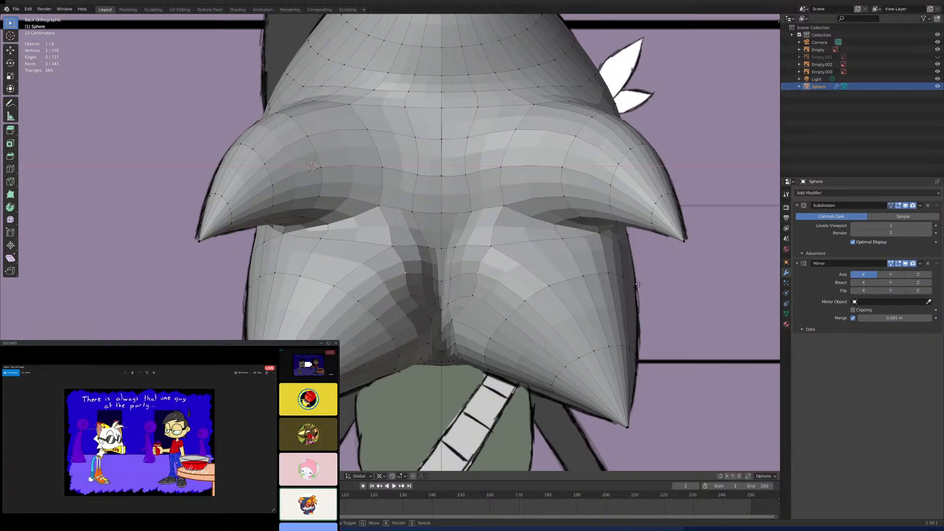
click(643, 283)
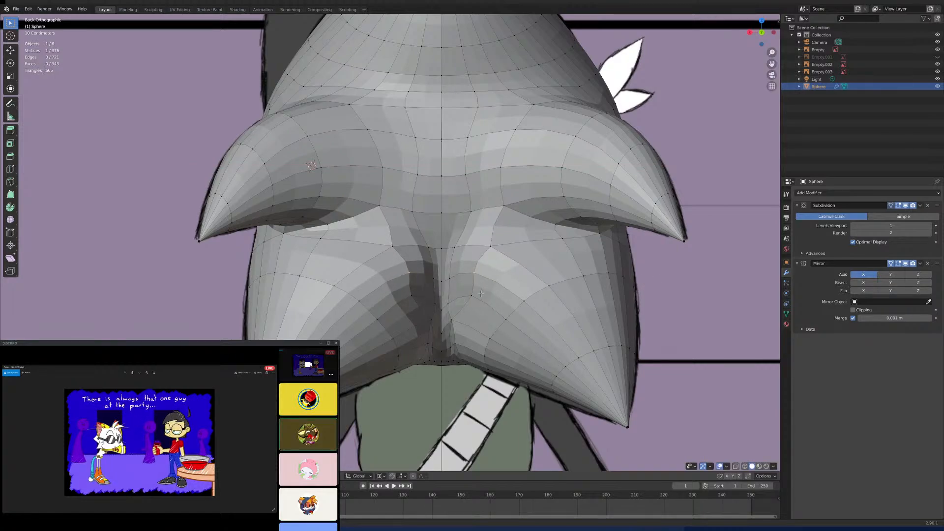
- Select the edge at the inner base of the lower spike beside the centre line and examine the spikes from behind and from the right
scroll(468, 252, up, 5)
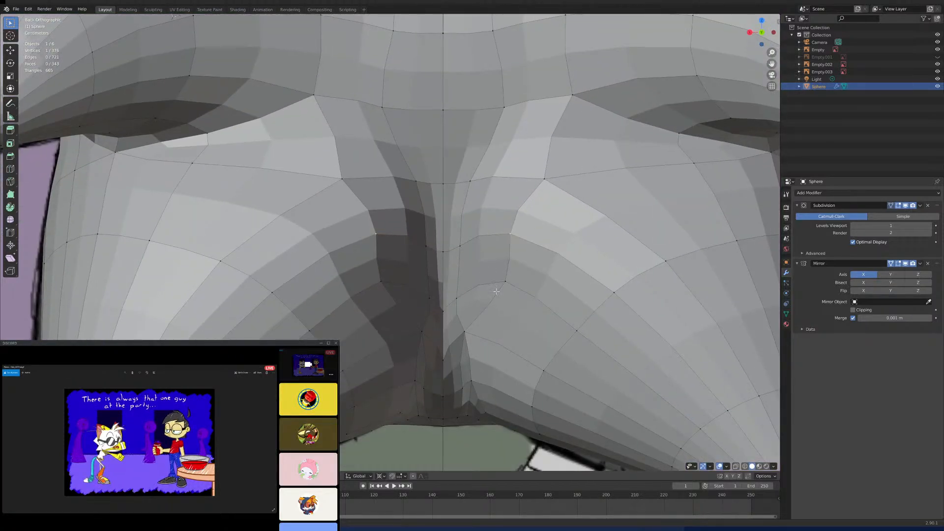
middle_drag(500, 306, 427, 288)
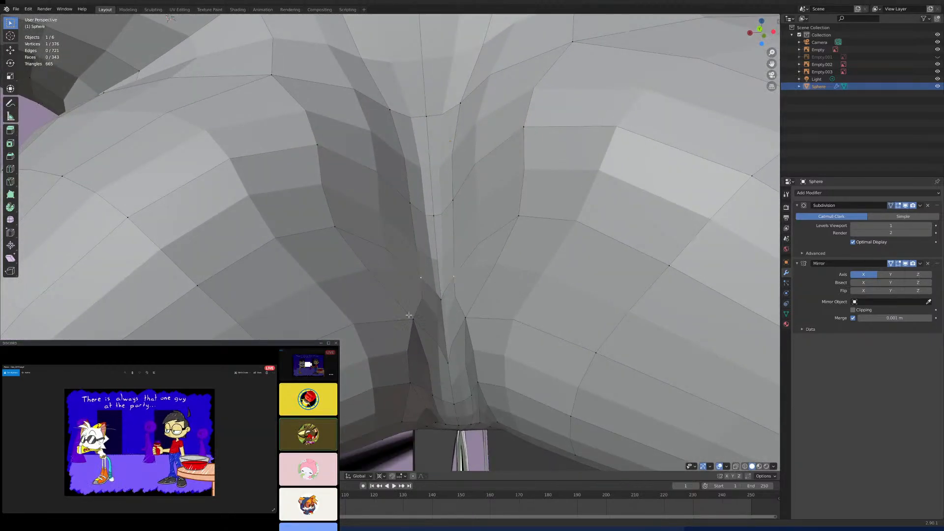
shift+click(413, 319)
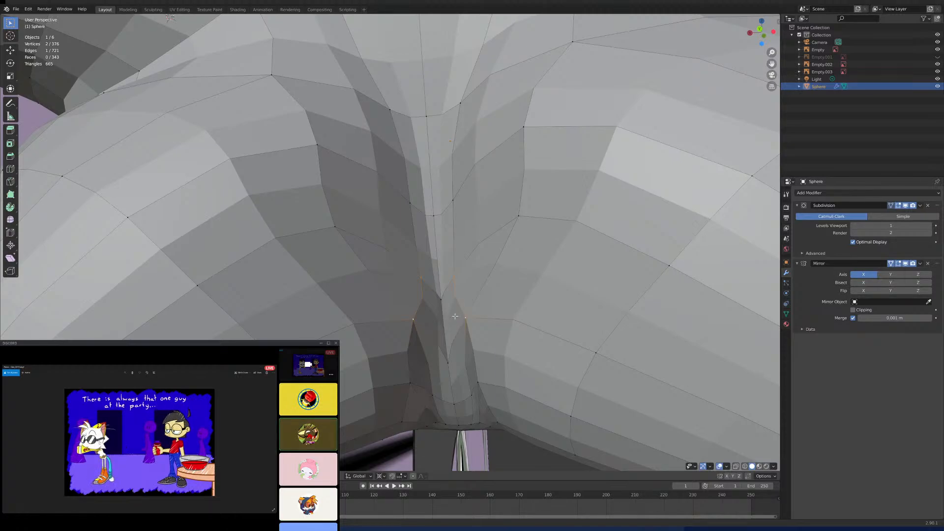
middle_drag(455, 317, 466, 320)
scroll(467, 320, down, 2)
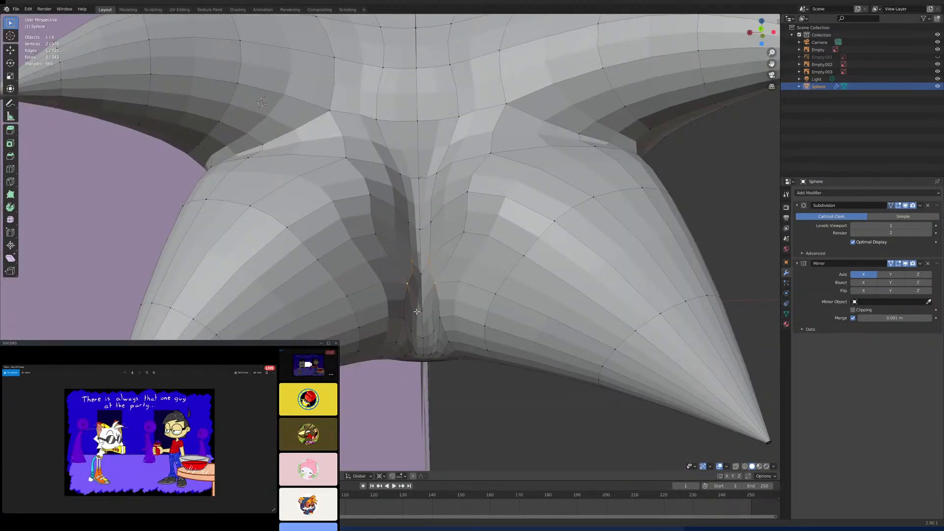
middle_drag(417, 312, 473, 324)
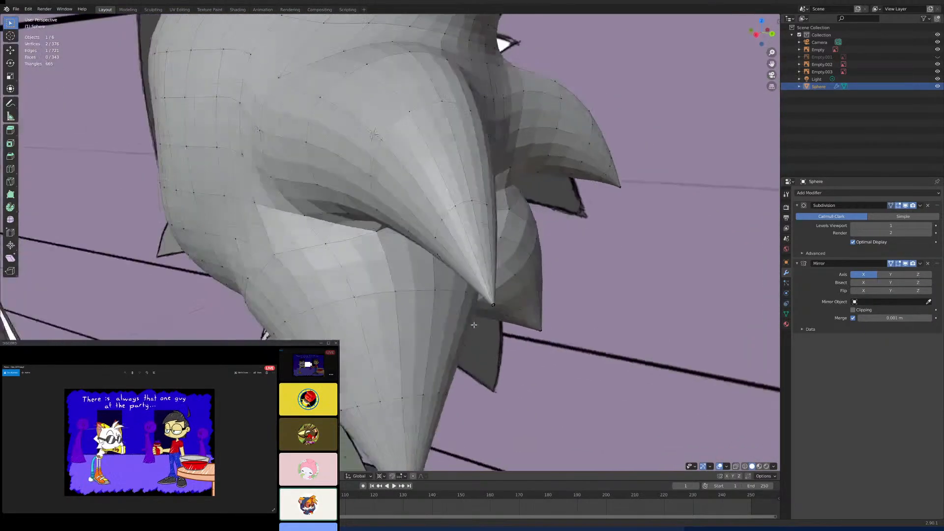
key(KP_3)
scroll(500, 313, up, 2)
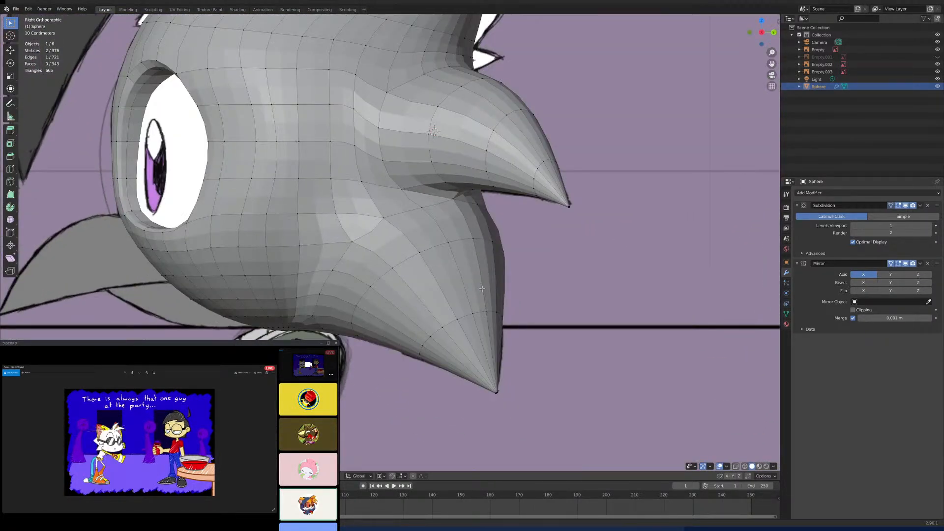
scroll(484, 291, down, 4)
scroll(487, 296, up, 4)
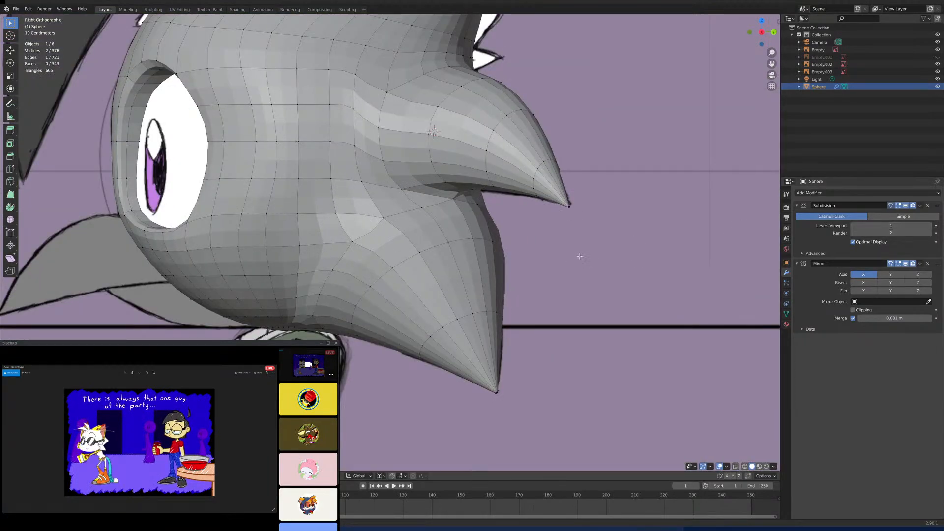
- Unwrap the entire head mesh and switch back to Object Mode
key(a)
key(u)
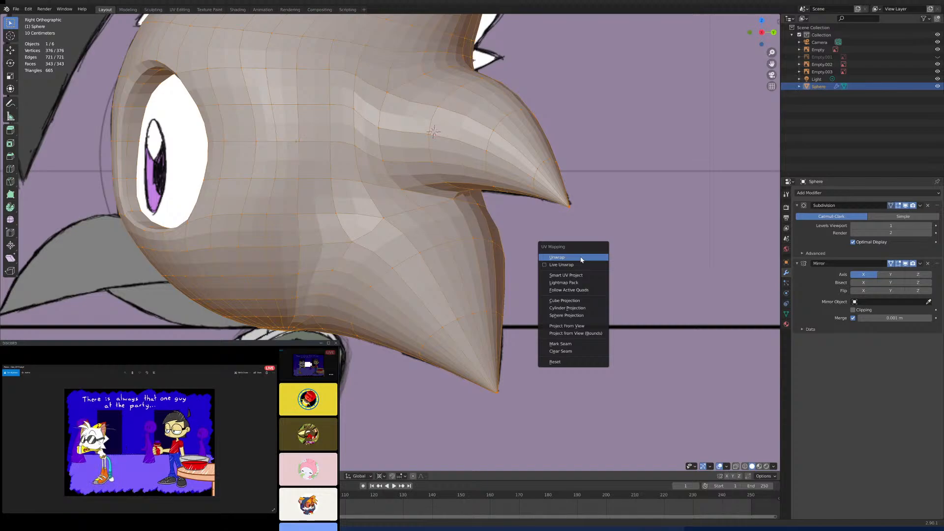
click(582, 258)
key(Tab)
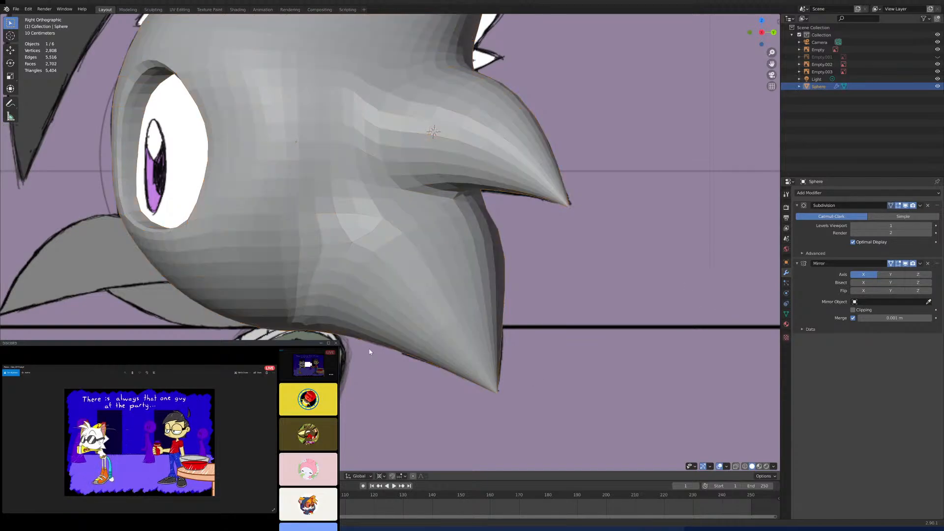
- Apply Shade Smooth to the head mesh
right_click(127, 245)
click(186, 442)
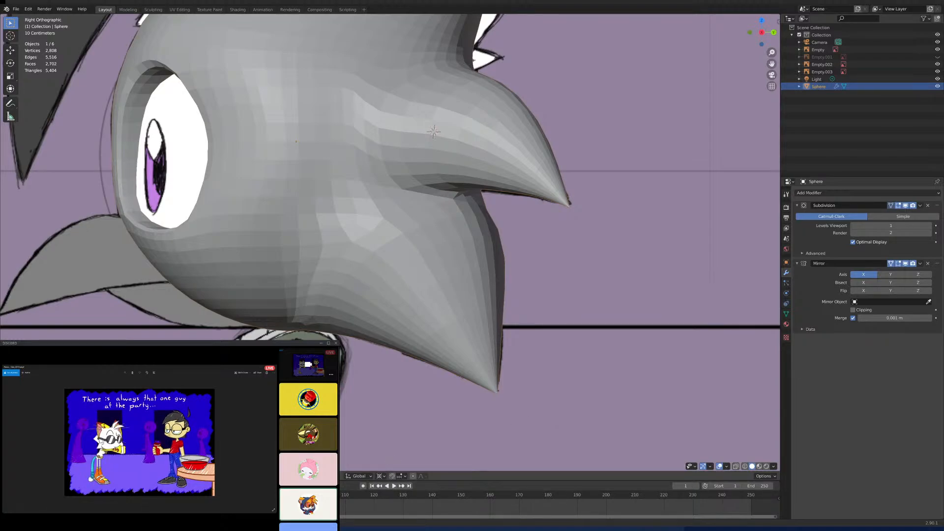
click(101, 476)
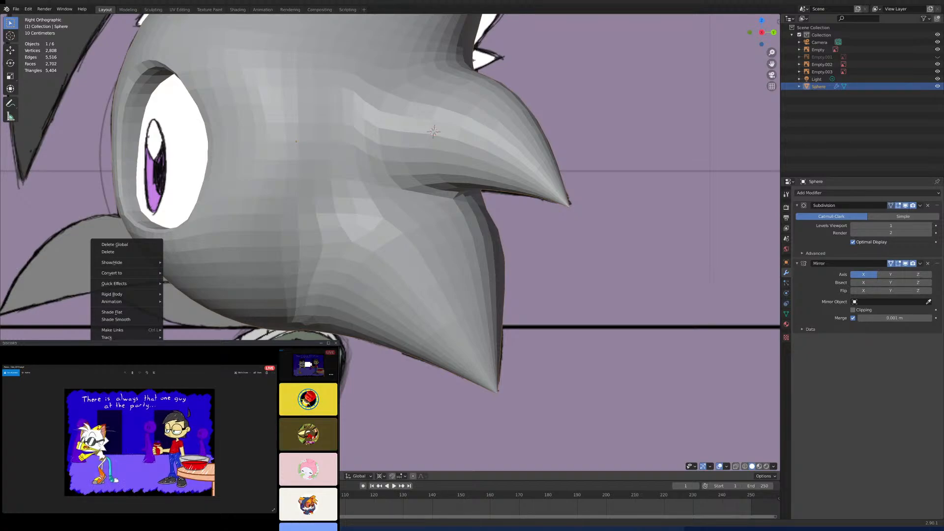
click(127, 320)
scroll(241, 323, down, 6)
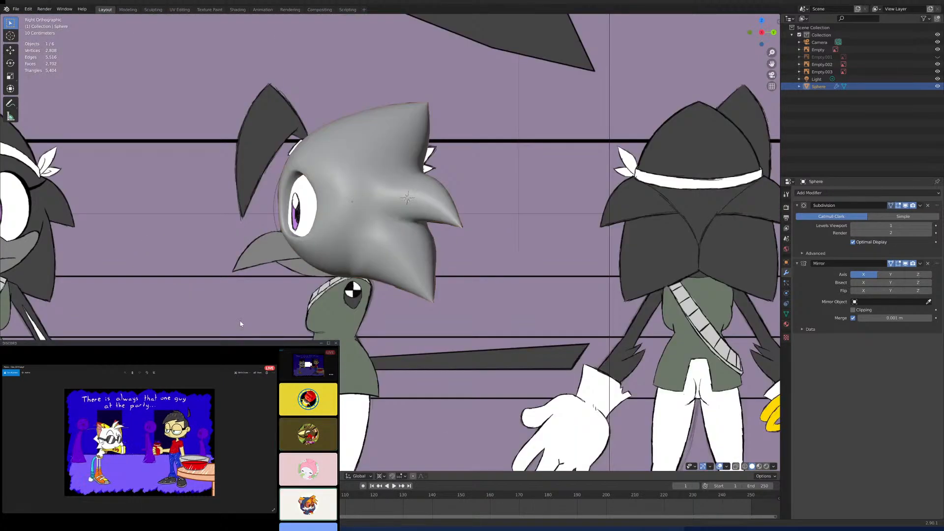
- In Edit Mode, enable Clipping on the Mirror modifier and move the stray centre-seam vertex at the back of the head onto the mirror plane
middle_drag(343, 305, 305, 344)
scroll(394, 282, up, 2)
middle_drag(394, 282, 376, 299)
key(Tab)
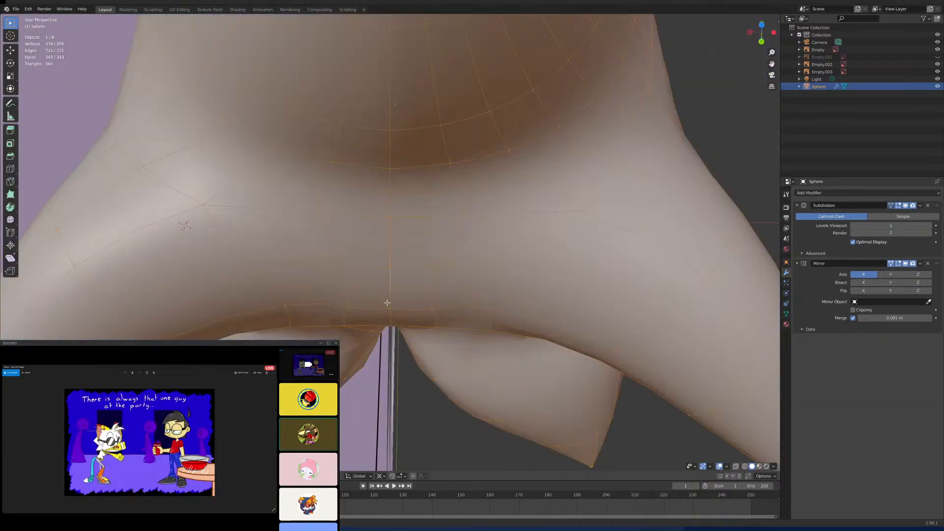
scroll(387, 302, up, 4)
scroll(389, 321, down, 3)
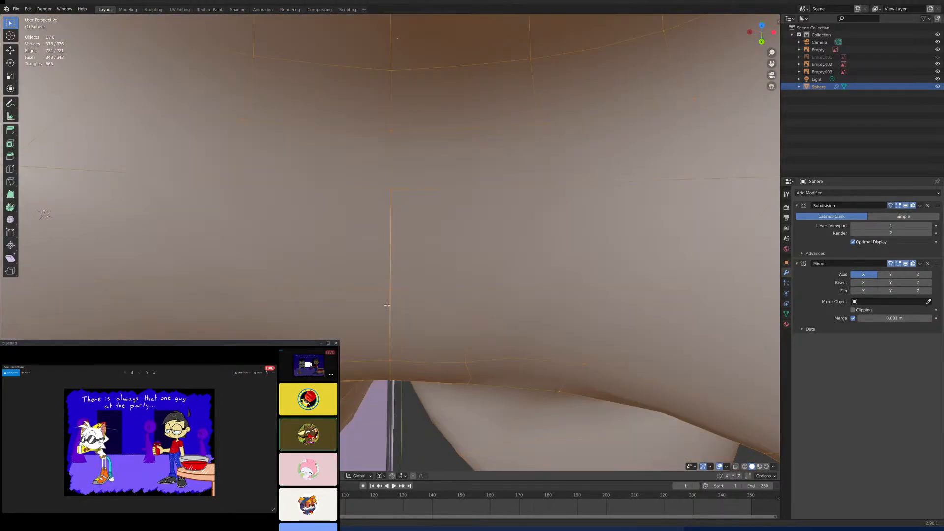
click(387, 305)
scroll(396, 312, up, 3)
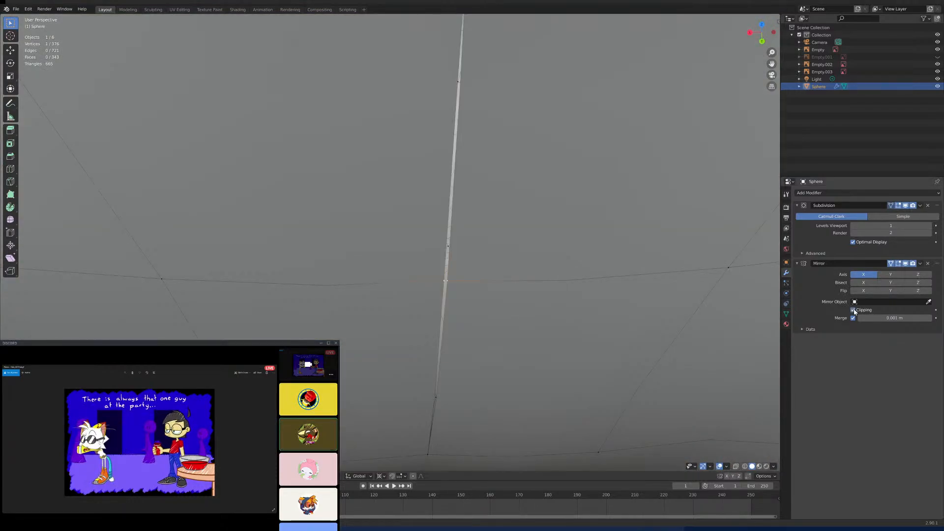
key(g)
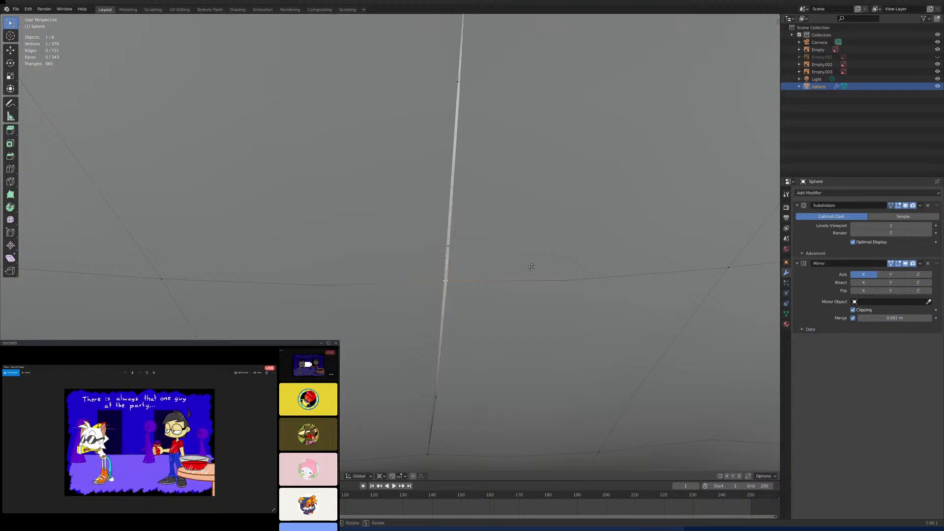
click(523, 263)
scroll(467, 209, down, 5)
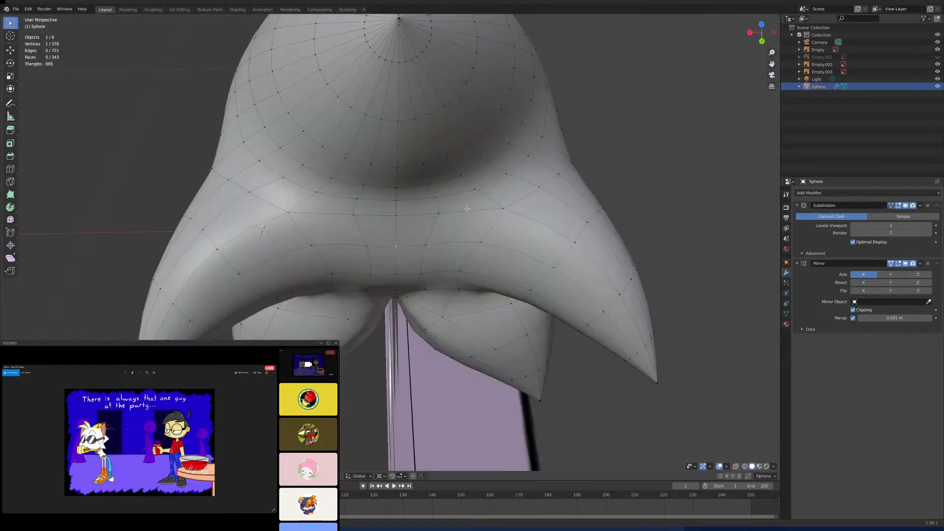
- Select the edge at the lower spike's inner base and inspect the crease between the two lower spikes from behind and below
middle_drag(467, 209, 390, 258)
scroll(413, 223, up, 4)
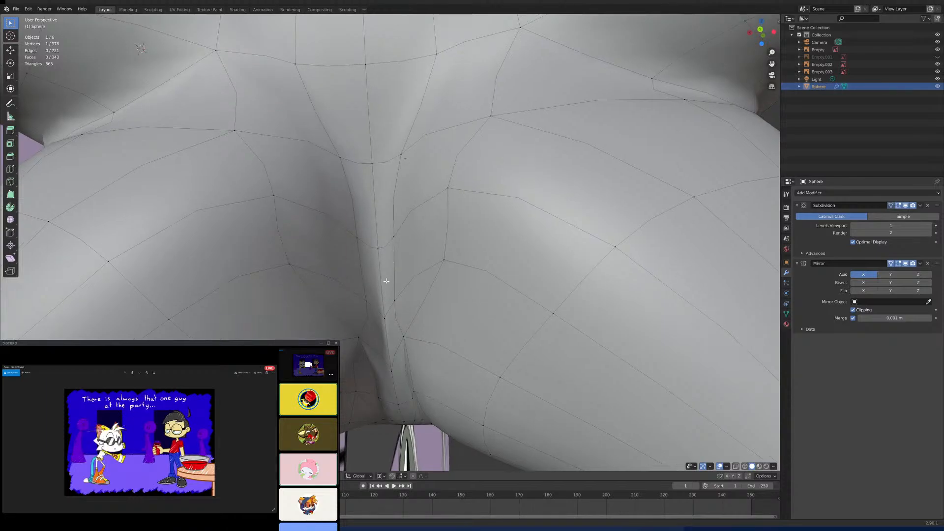
scroll(385, 280, up, 3)
shift+middle_drag(364, 309, 389, 253)
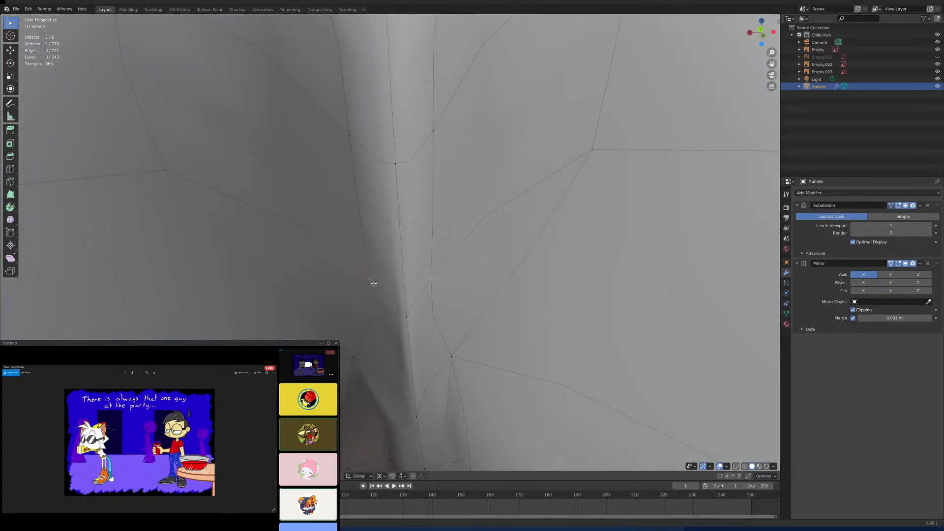
shift+click(357, 352)
scroll(402, 295, down, 6)
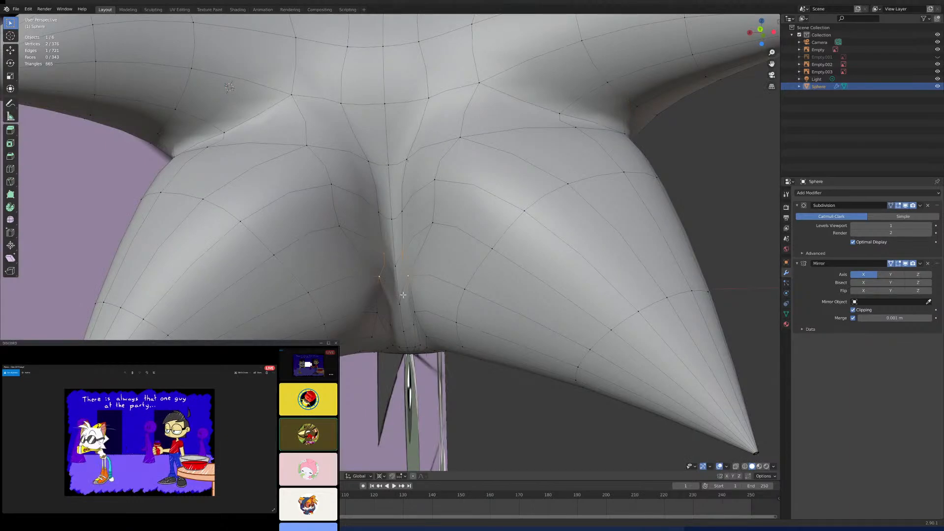
middle_drag(418, 249, 438, 210)
scroll(442, 172, down, 2)
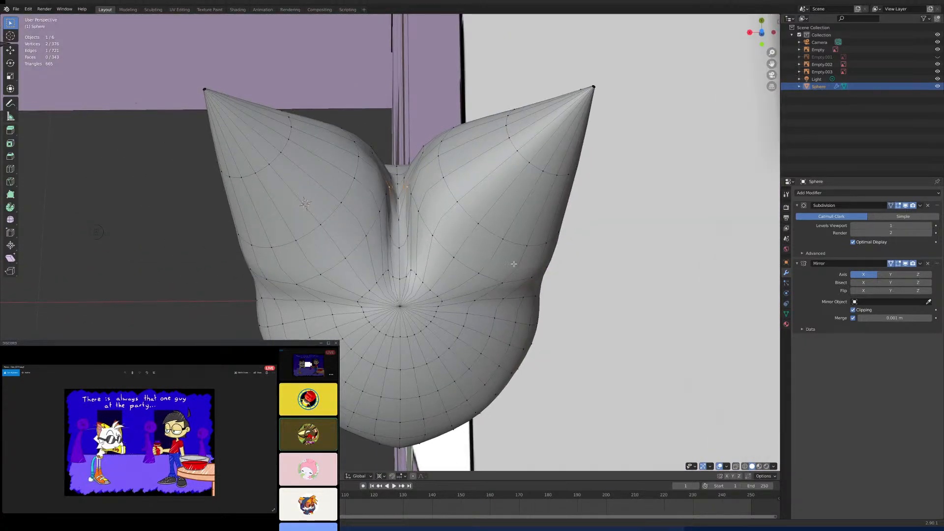
- Select a path of edges across the lower spike, reselect its inner-base edge, and inspect the crease beside the centre line up close
ctrl+click(490, 283)
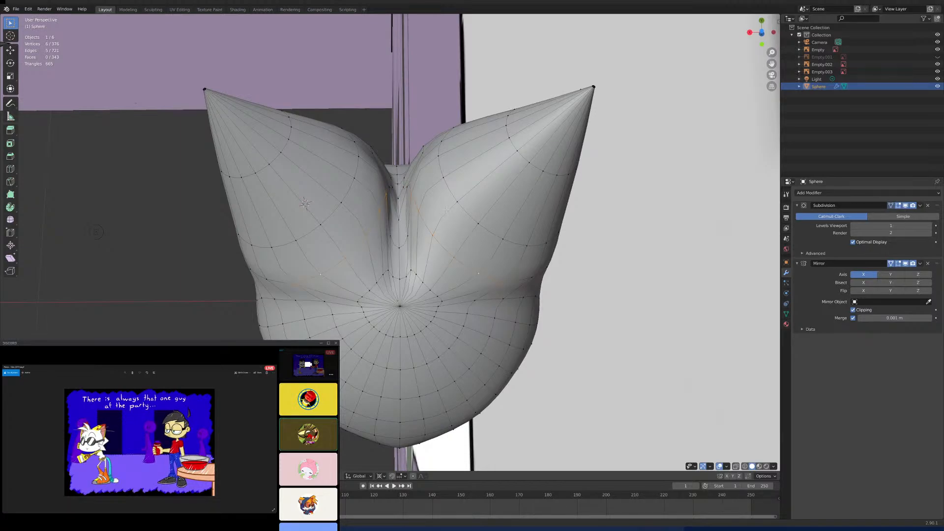
middle_drag(447, 210, 446, 292)
scroll(446, 292, down, 2)
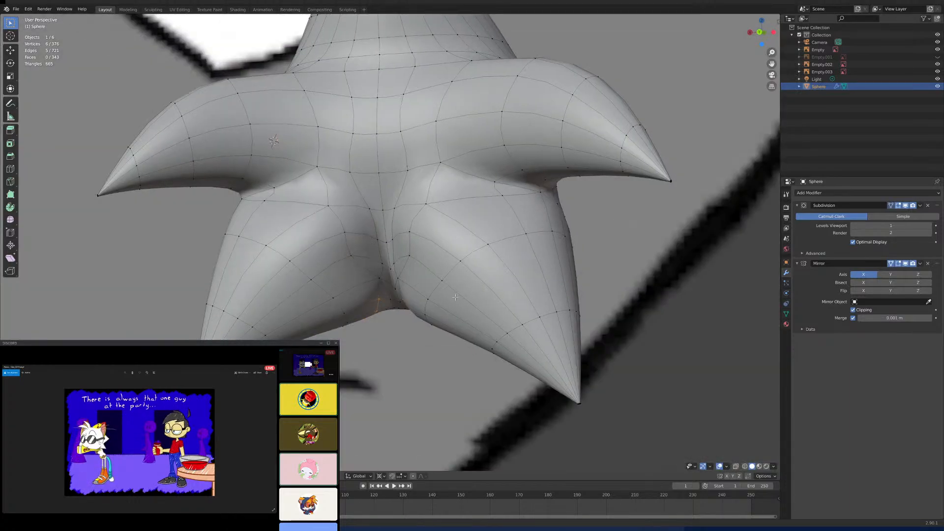
scroll(438, 281, up, 5)
click(388, 291)
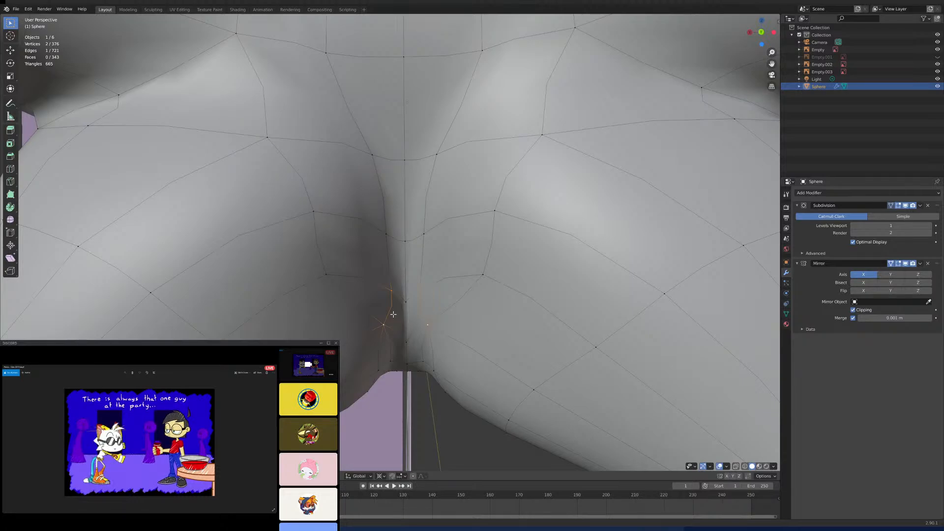
middle_drag(413, 309, 426, 301)
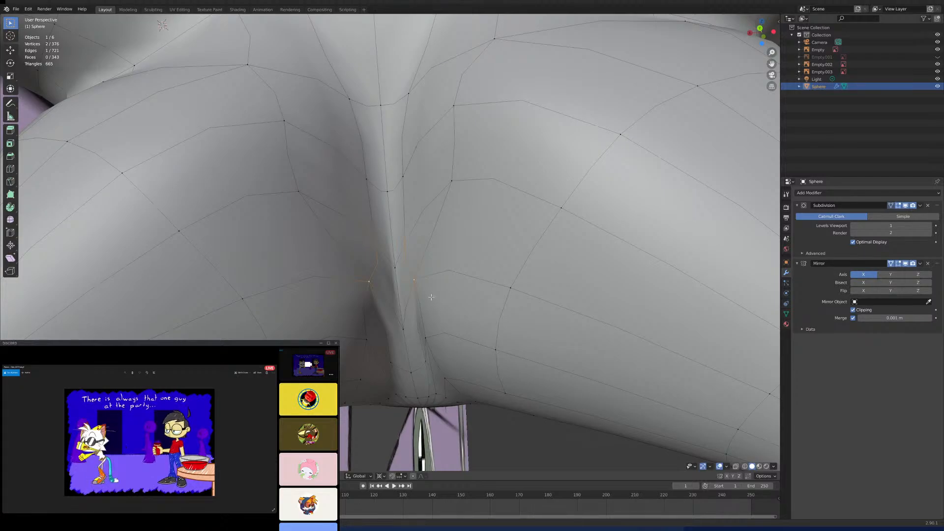
scroll(401, 287, up, 5)
scroll(409, 318, down, 6)
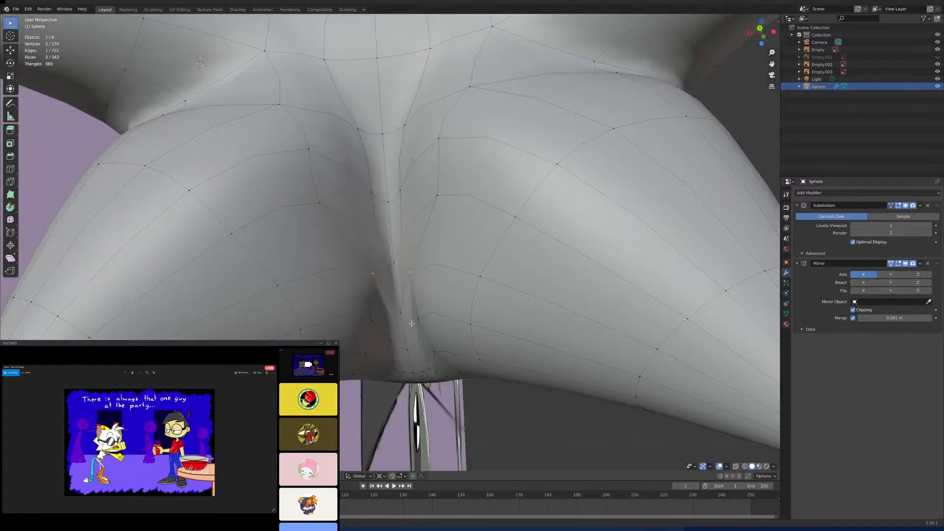
middle_drag(414, 308, 376, 274)
scroll(425, 290, down, 5)
scroll(418, 283, up, 5)
scroll(363, 272, up, 1)
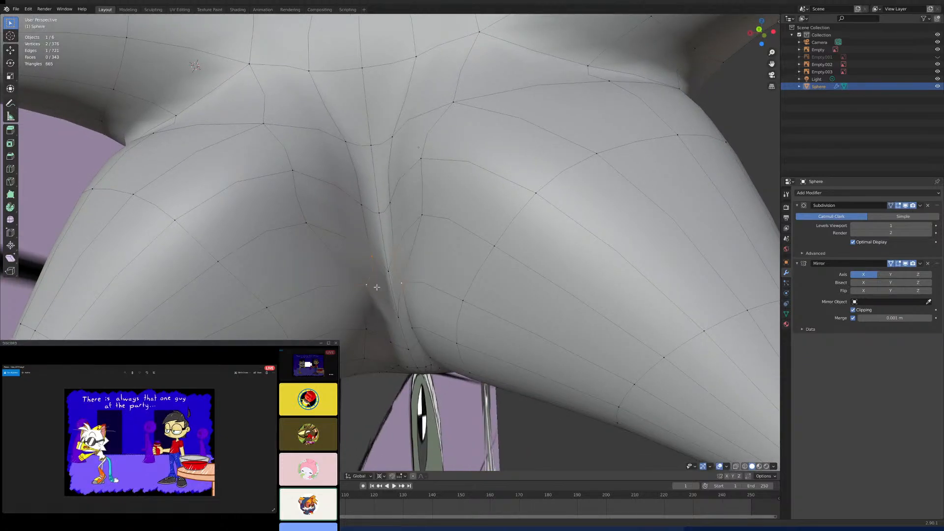
- Select the edge loop around the lower spike and compare the head's silhouette with the side reference in the right view
alt+click(280, 309)
scroll(272, 311, down, 1)
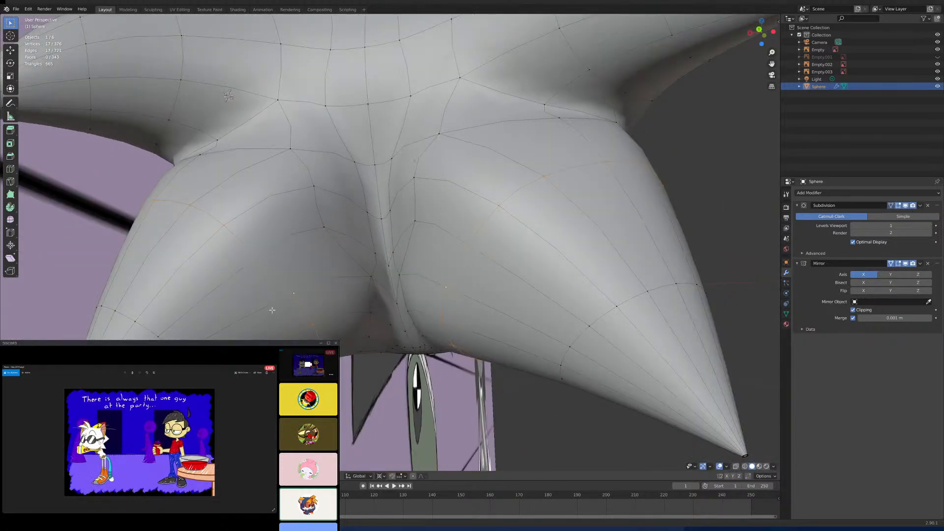
scroll(272, 310, down, 5)
middle_drag(272, 311, 372, 319)
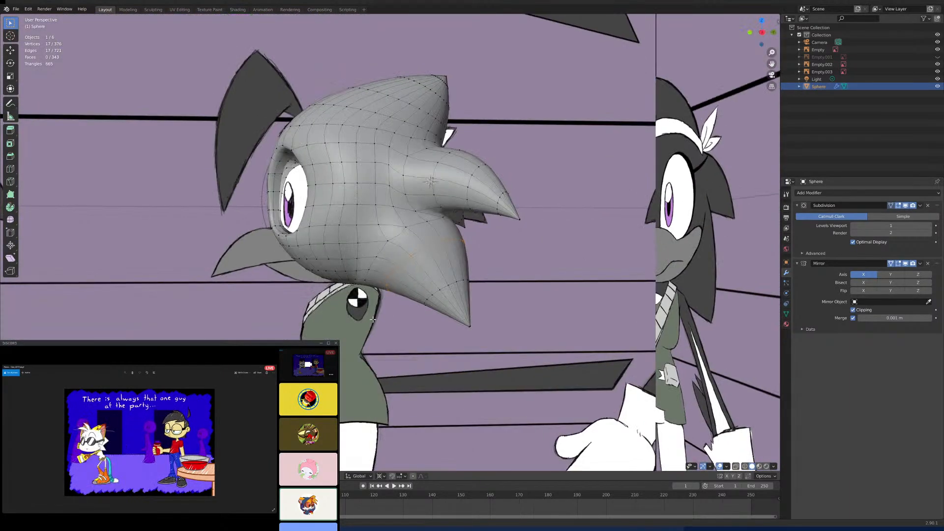
key(KP_3)
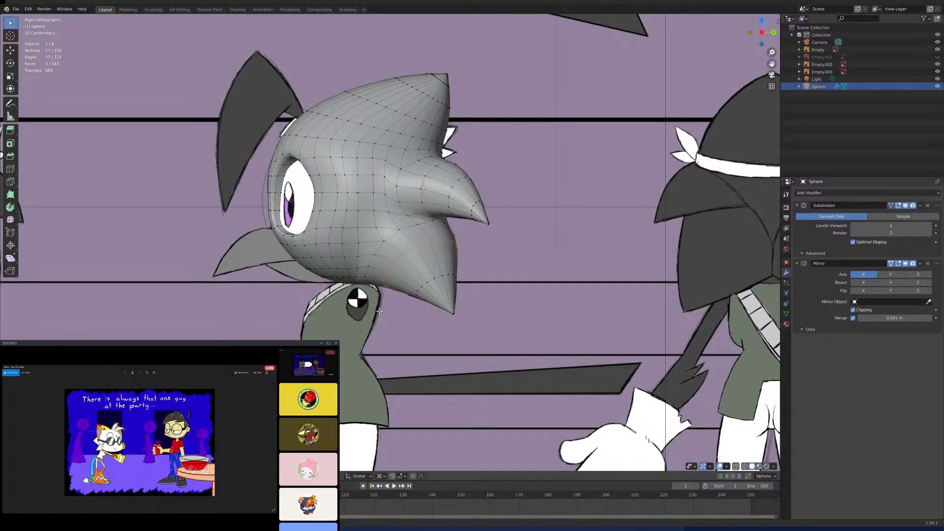
scroll(433, 329, up, 3)
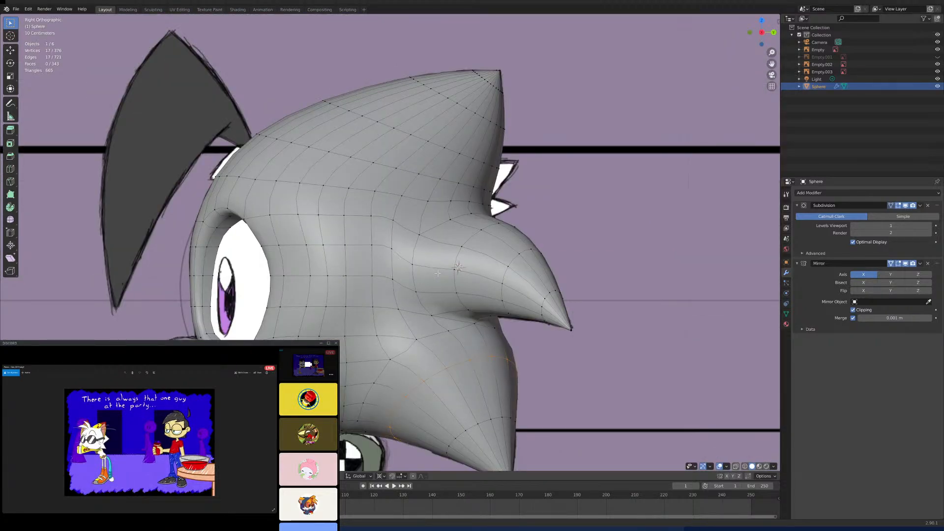
scroll(438, 273, down, 5)
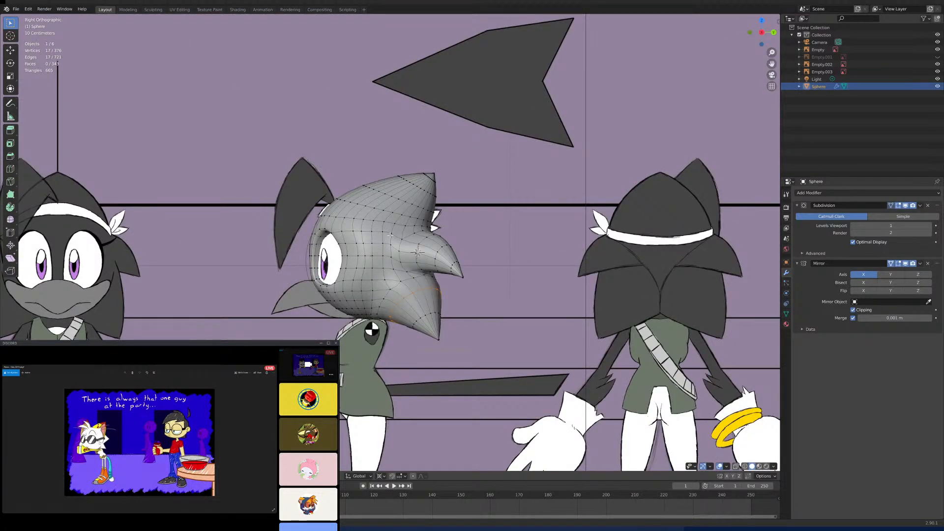
scroll(390, 236, up, 4)
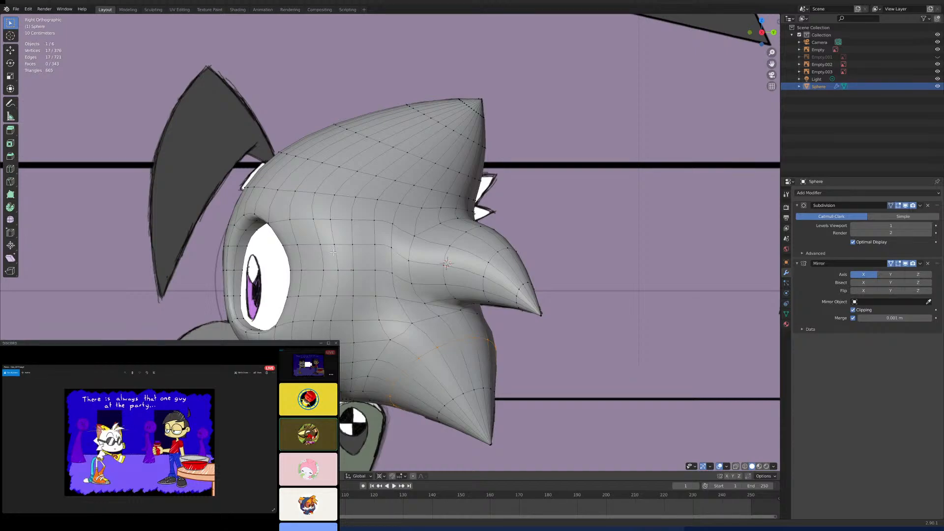
- Select two faces on the outer side of the eye socket rim, enable X-ray, and try moving them backward along Y
scroll(333, 252, up, 1)
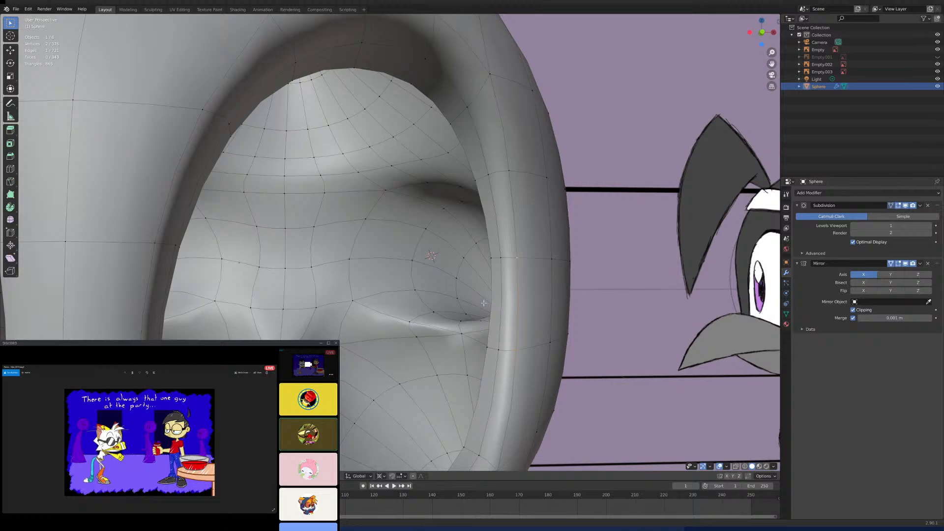
shift+click(497, 345)
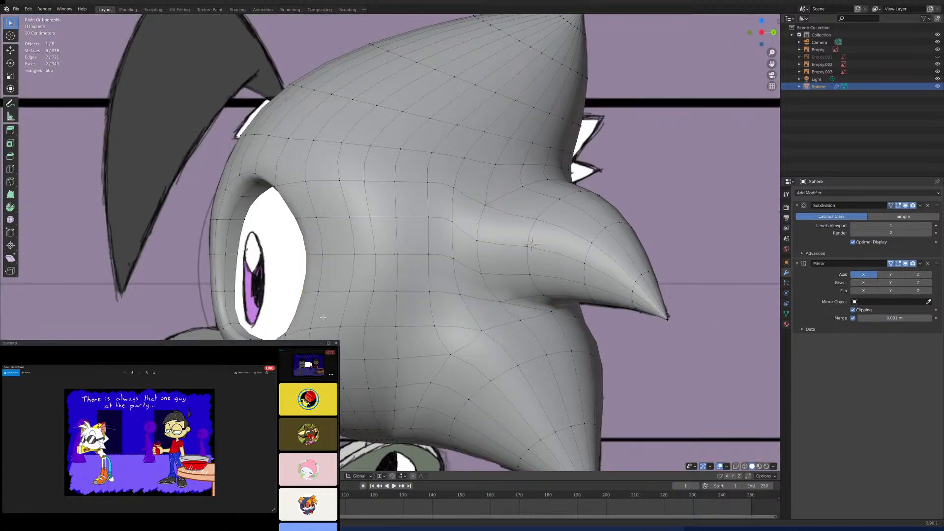
click(736, 467)
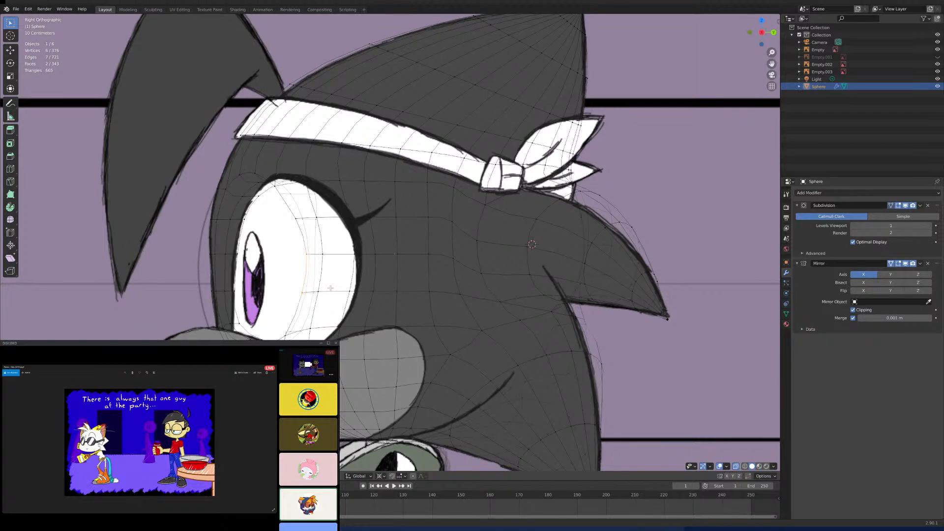
key(g)
key(y)
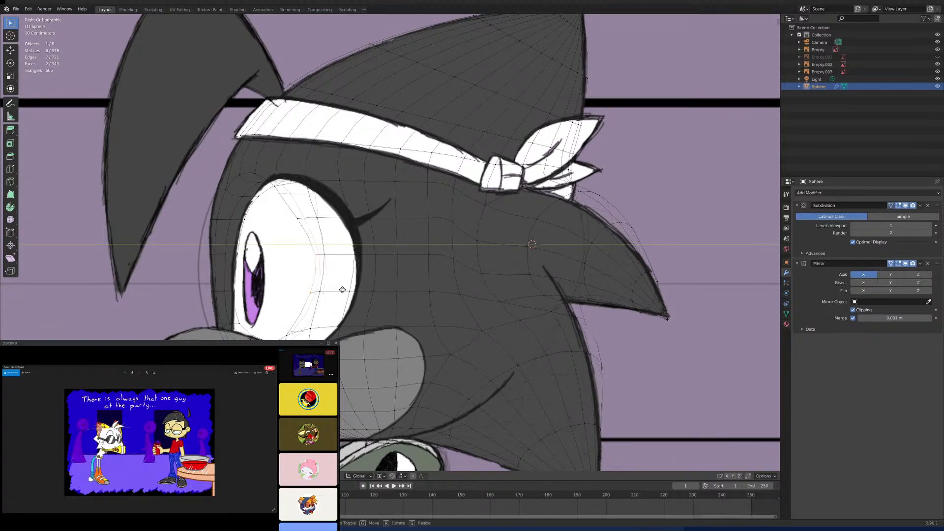
click(342, 289)
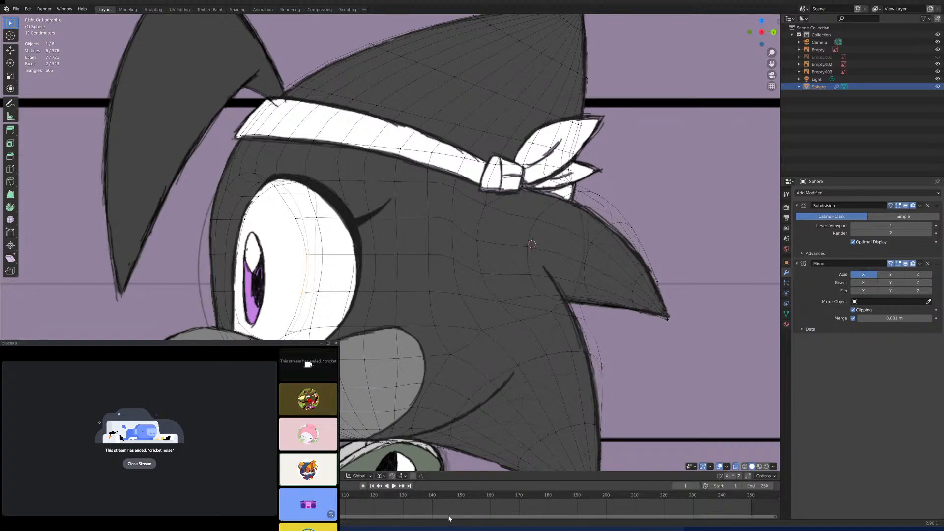
- Add another rim vertex to the eye socket selection and try shifting it backward along Y toward the drawn eye outline
scroll(323, 310, up, 2)
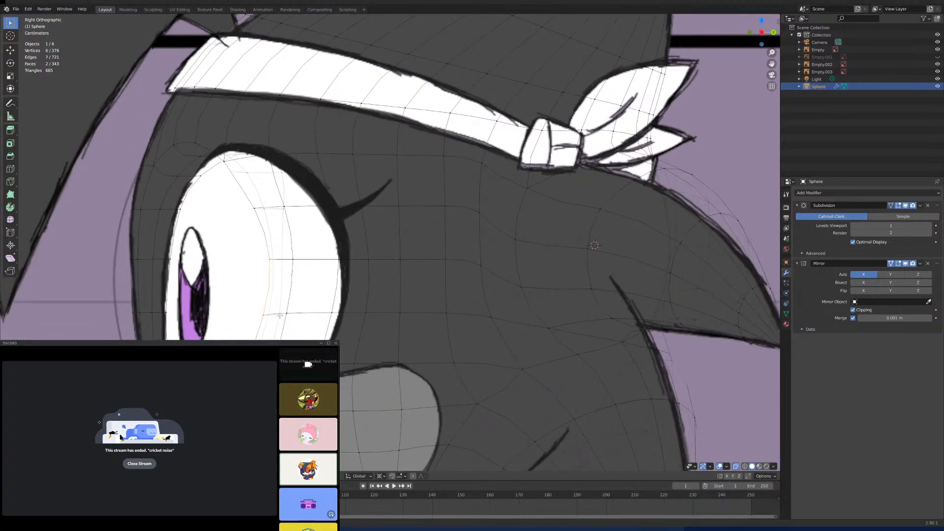
shift+click(285, 278)
shift+click(282, 259)
key(g)
key(y)
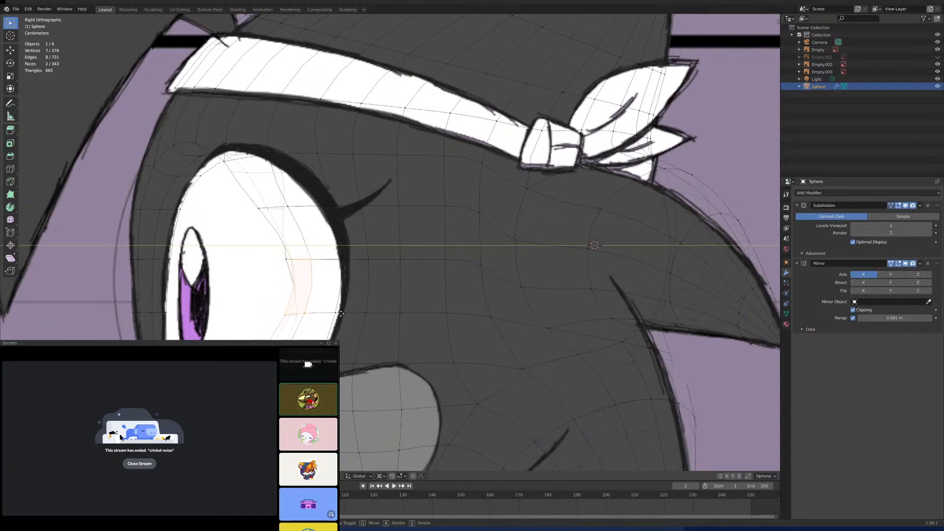
click(341, 311)
- Extend the eye socket rim selection to three faces, try moving it backward along Y, and turn on proportional editing
middle_drag(341, 310, 490, 291)
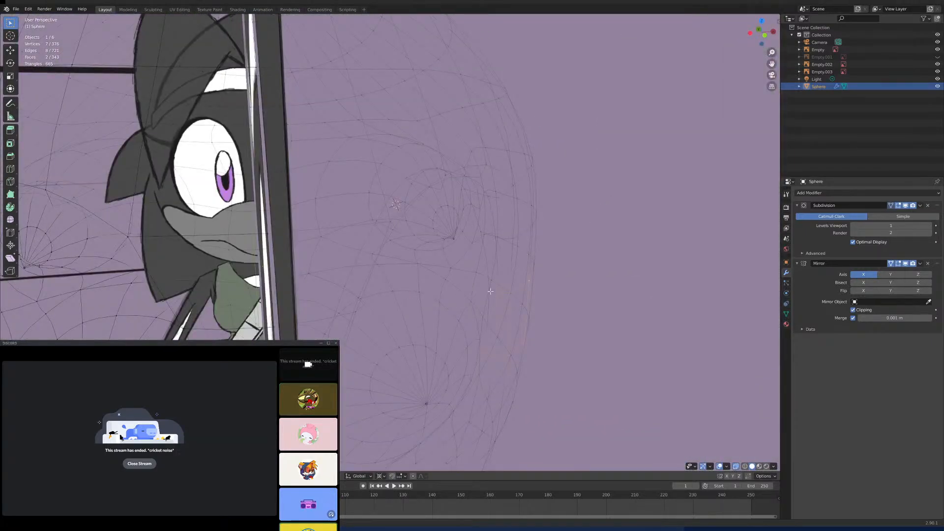
key(KP_3)
scroll(419, 310, up, 5)
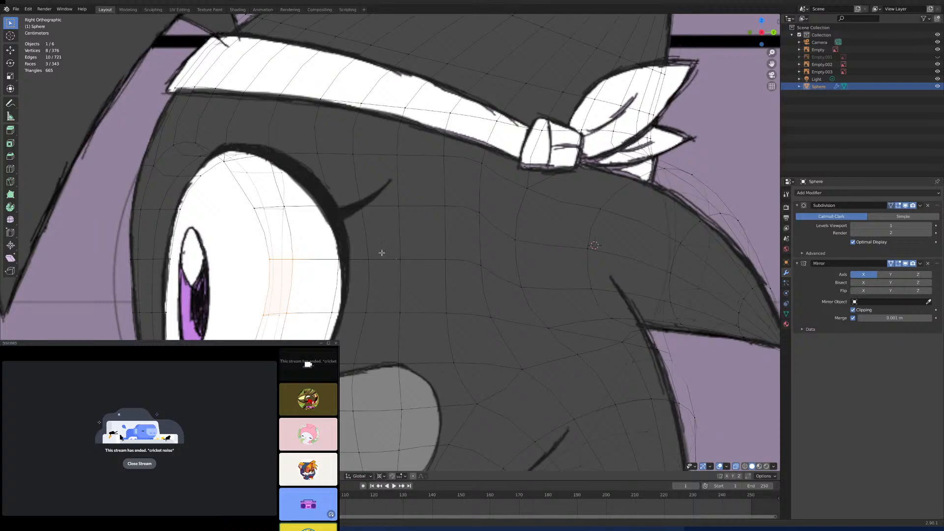
key(g)
key(y)
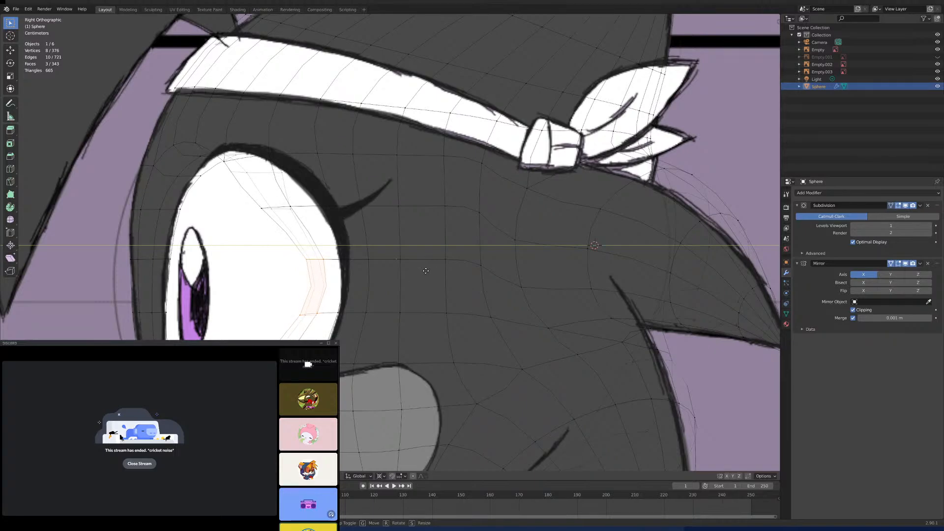
click(384, 441)
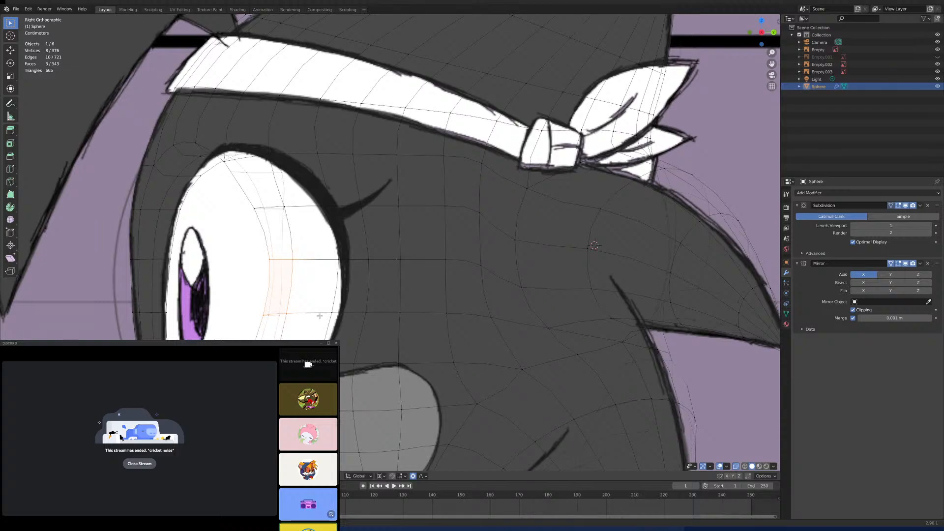
- Move the three selected eye socket rim faces backward along Y toward the drawn eye outline, adjusting the proportional editing radius
key(g)
key(y)
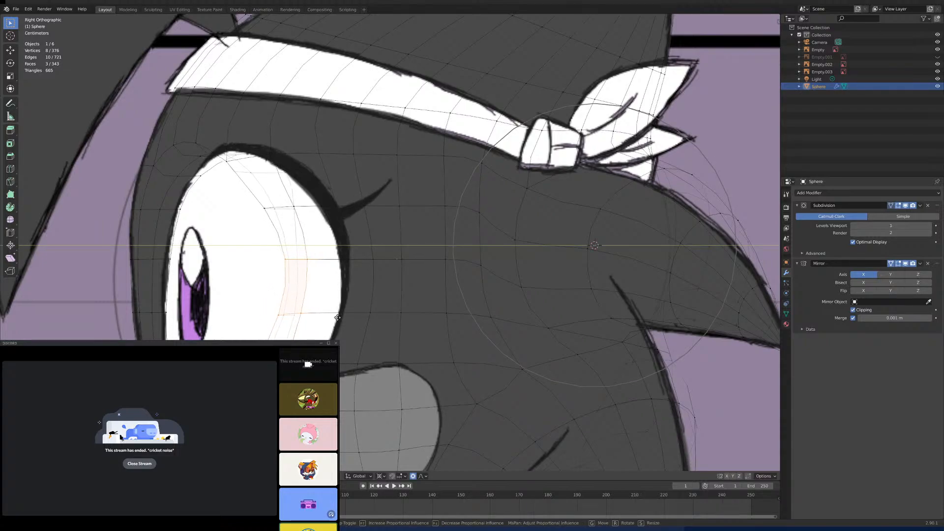
scroll(346, 321, down, 4)
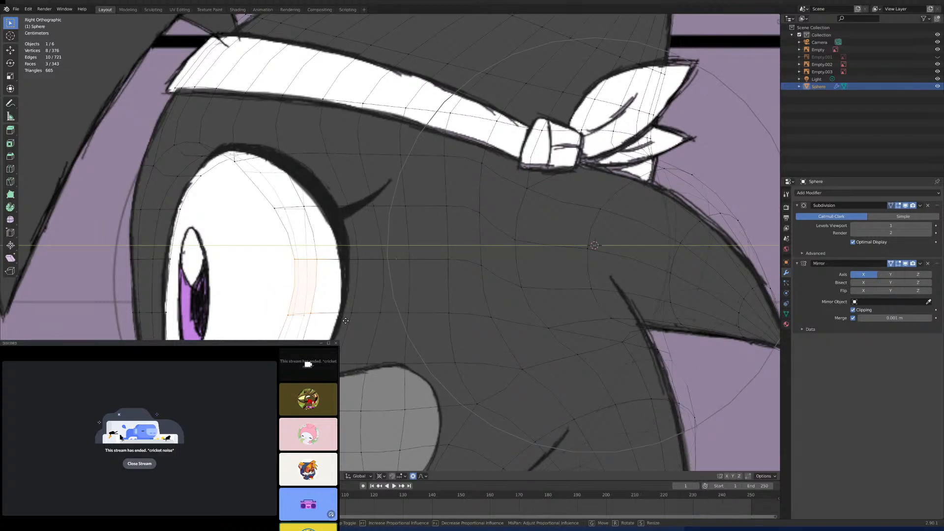
scroll(348, 322, down, 2)
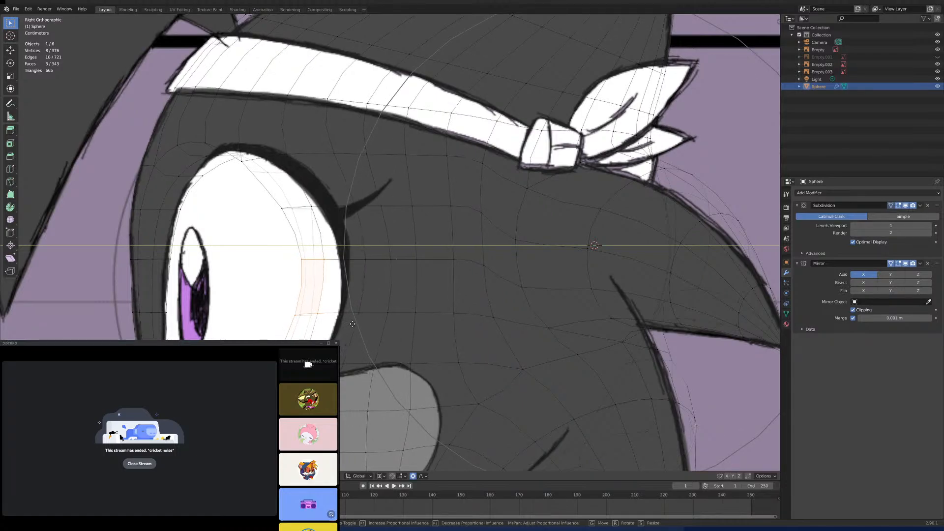
scroll(355, 325, up, 2)
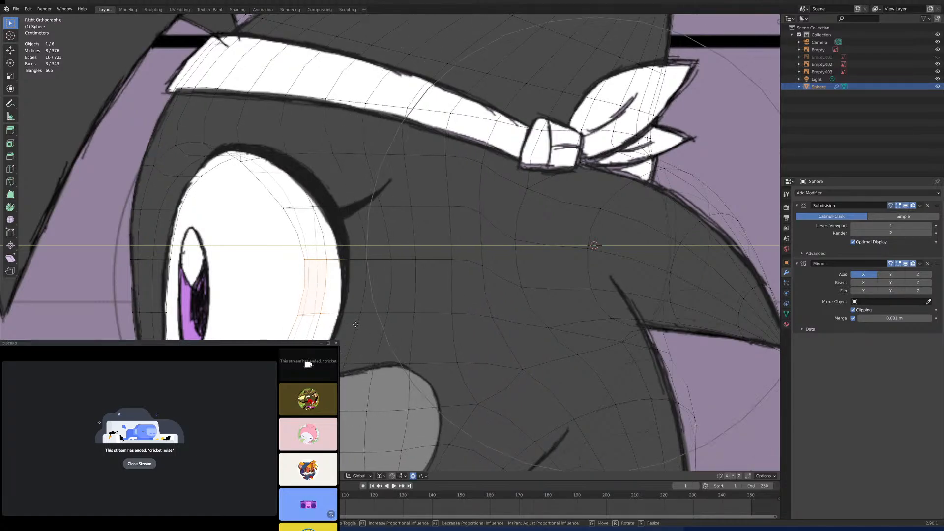
click(355, 326)
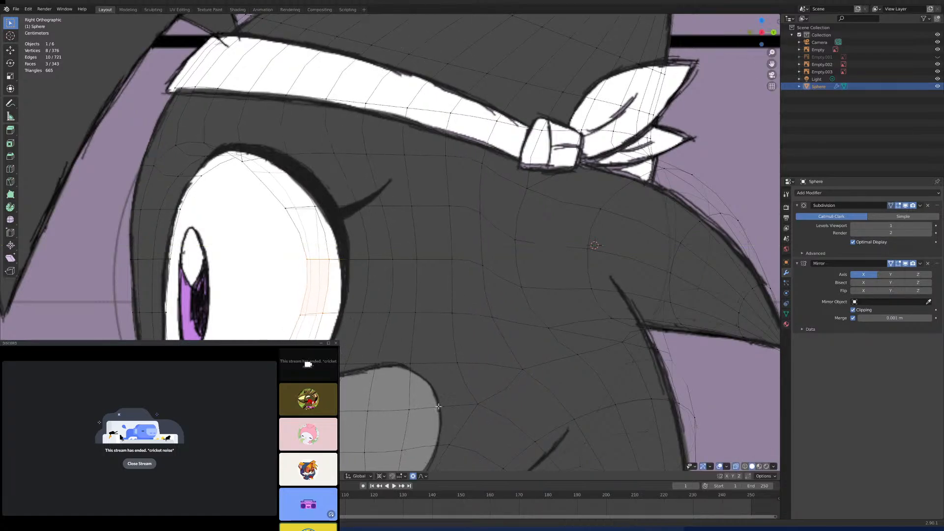
- Turn off X-ray and shift the selected rim faces outward along X in the front view with proportional editing
click(735, 466)
scroll(543, 338, down, 3)
key(Tab)
middle_drag(553, 345, 650, 348)
key(KP_1)
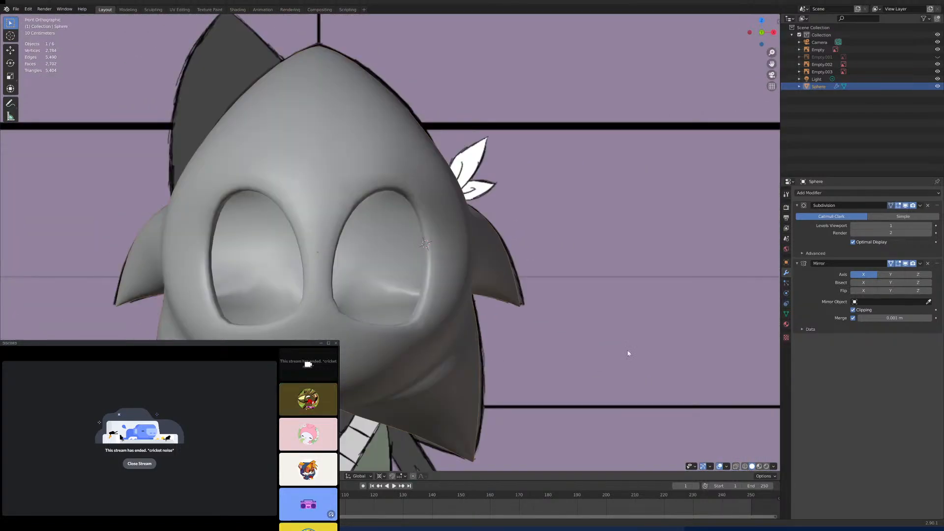
scroll(614, 340, up, 4)
key(Tab)
key(g)
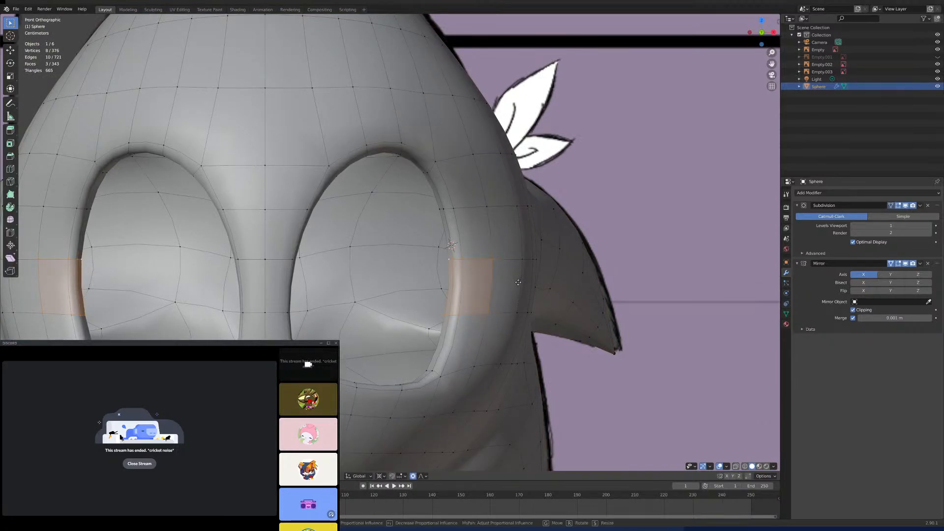
scroll(525, 286, up, 5)
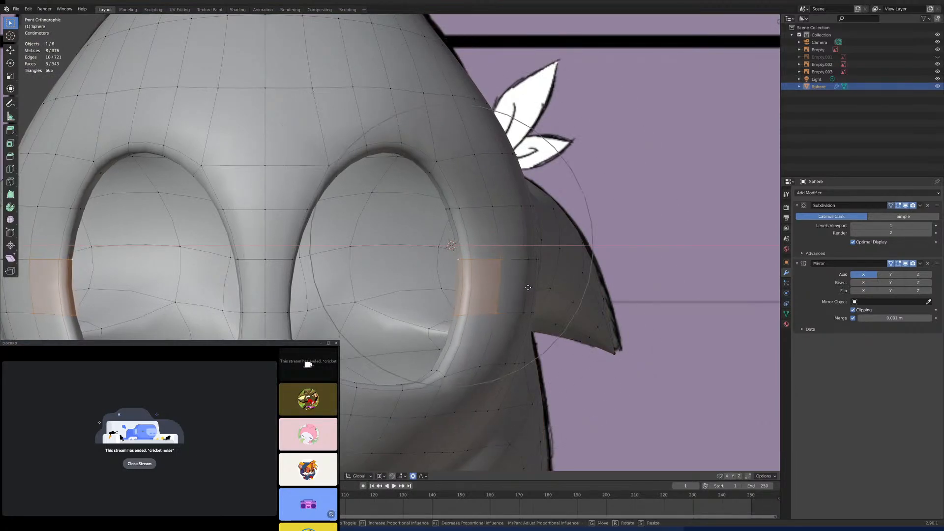
click(531, 289)
scroll(531, 289, down, 6)
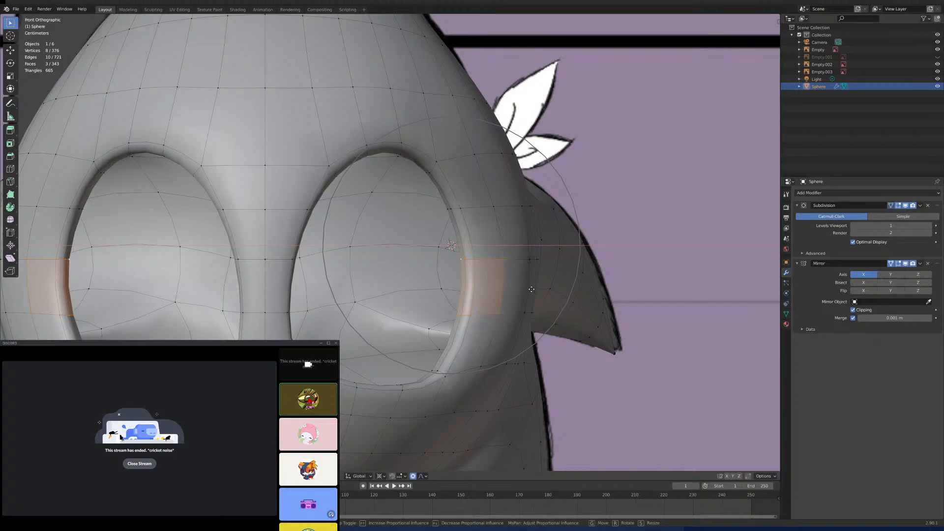
- Compare the eye sockets with the drawn eyes in the right and front views, using X-ray to see the references
key(Tab)
middle_drag(531, 298, 447, 290)
key(KP_3)
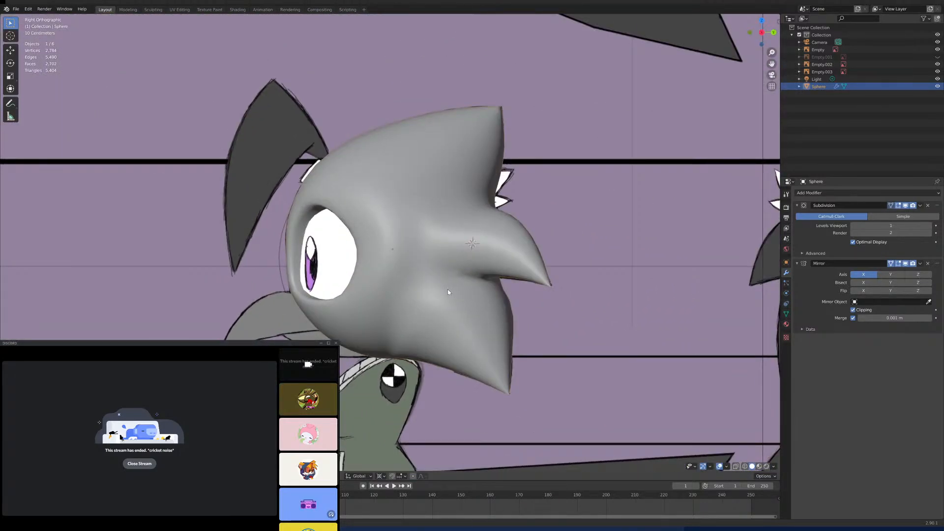
scroll(447, 292, up, 5)
key(Tab)
key(Tab)
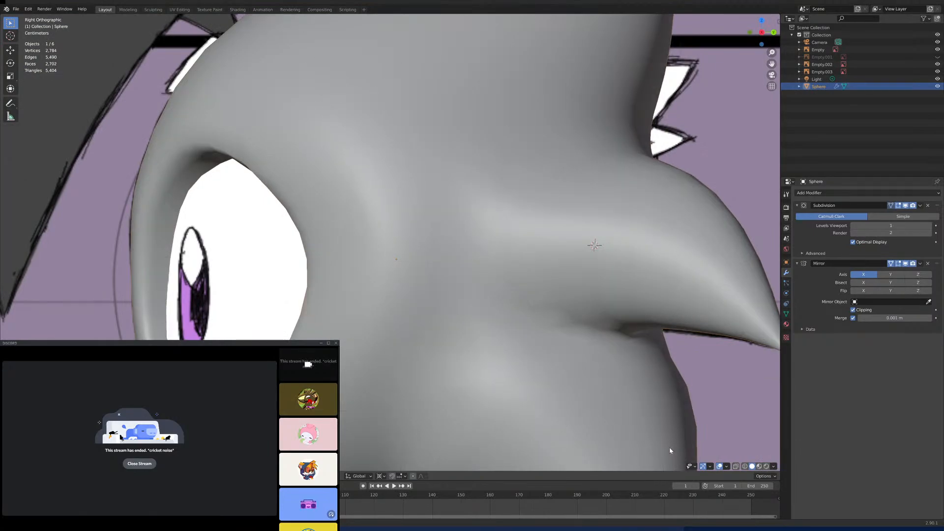
click(735, 466)
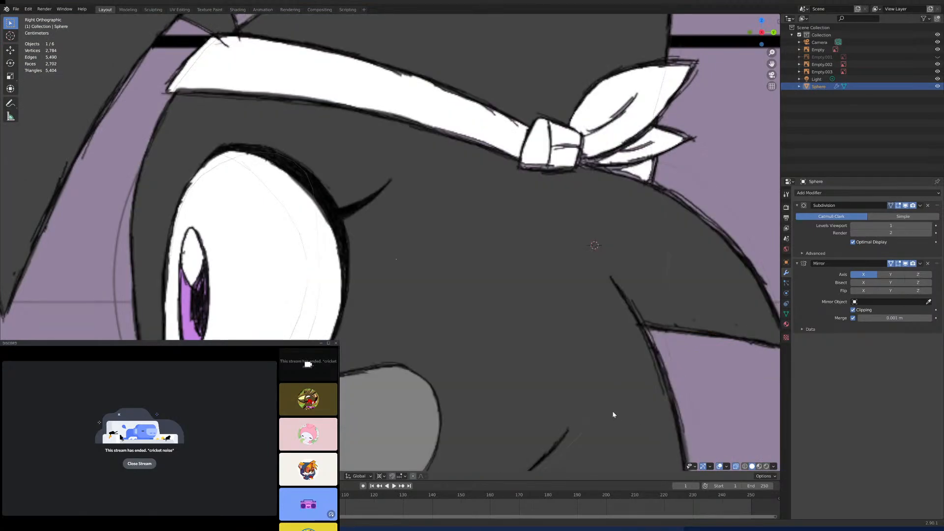
key(KP_1)
key(Tab)
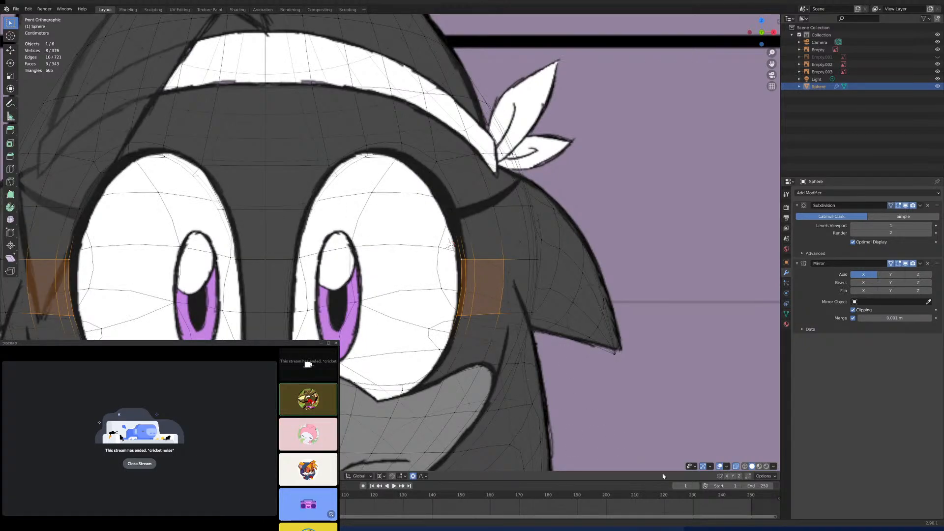
key(alt+z)
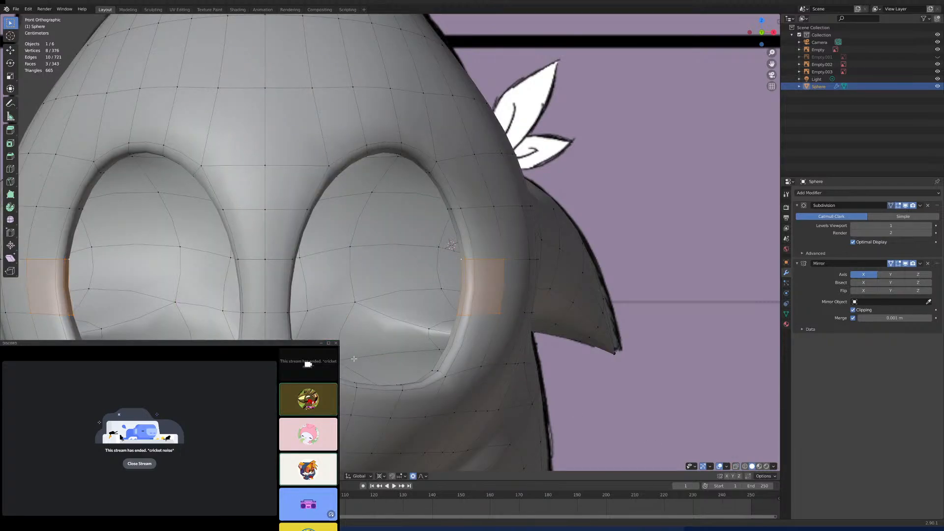
- Select three vertices at the eye socket's lower inner corner and move them slightly downward with Y locked, using proportional editing
click(504, 257)
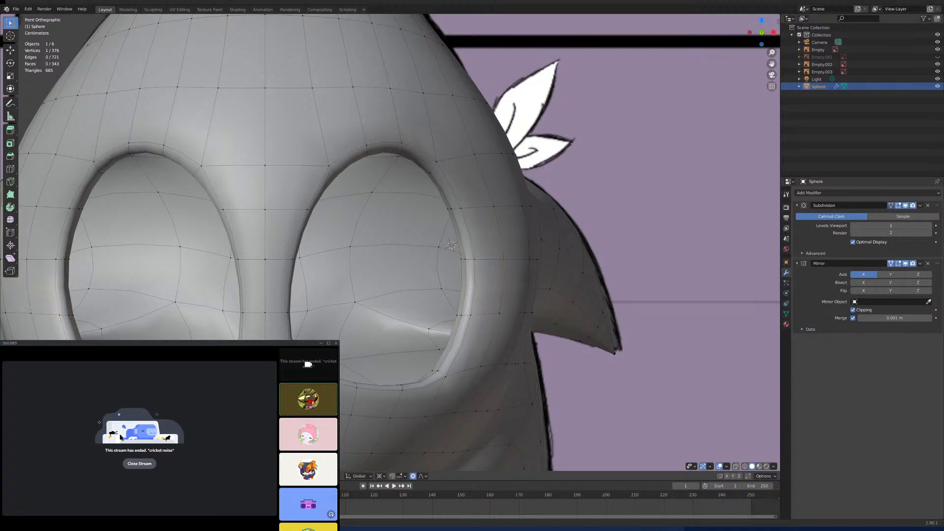
middle_drag(503, 258, 516, 202)
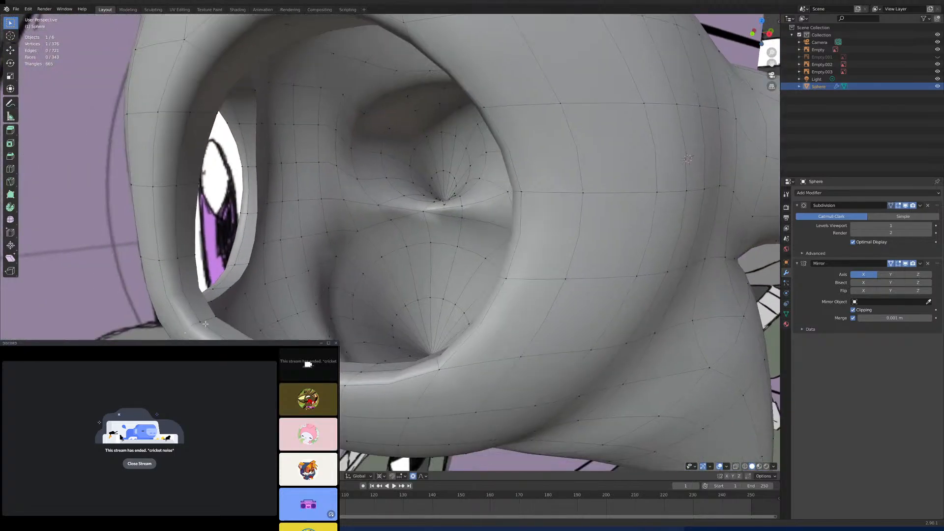
shift+click(201, 322)
key(KP_1)
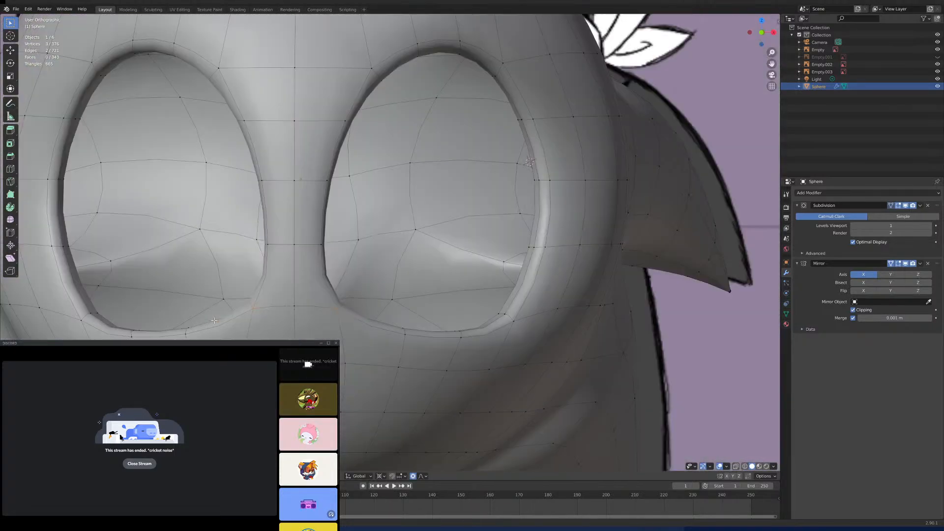
key(g)
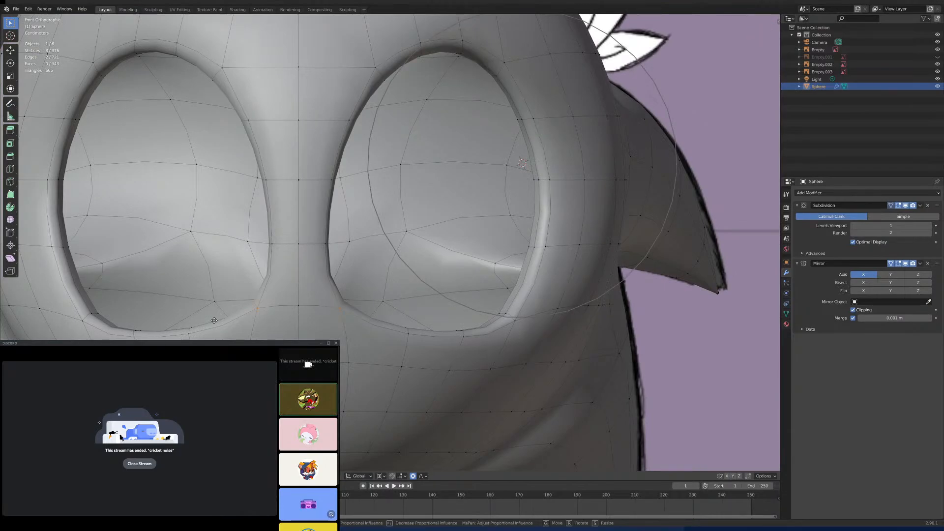
key(shift+y)
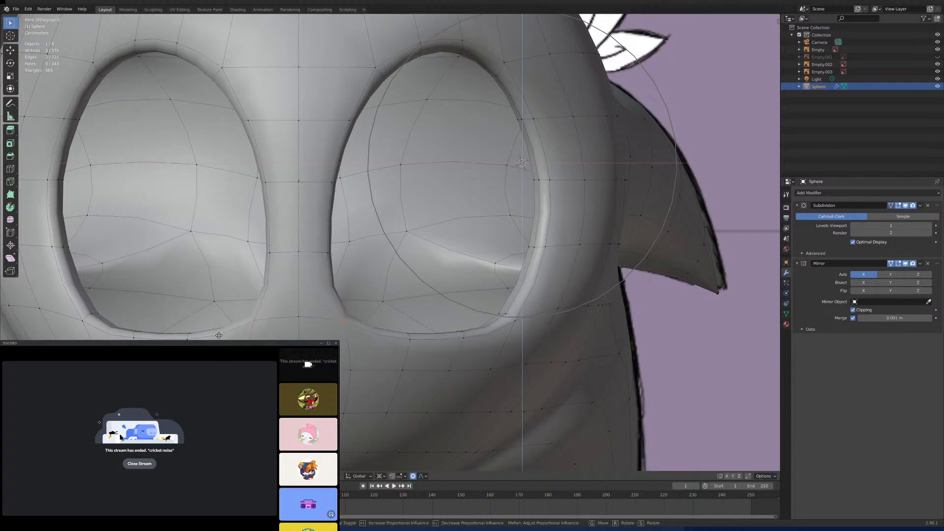
click(221, 332)
- Examine the back and side of the head, selecting an edge path above the middle spike for comparison in the right view
scroll(277, 323, down, 6)
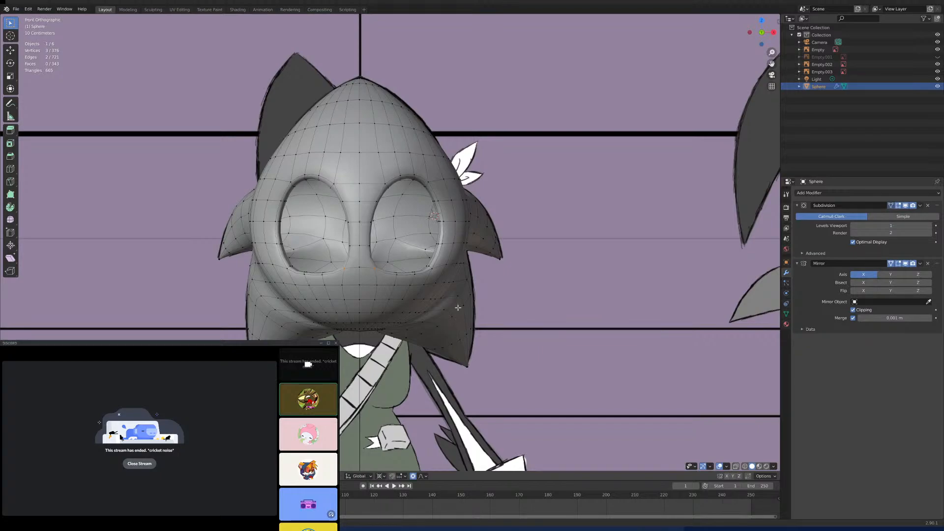
middle_drag(468, 288, 451, 360)
middle_drag(432, 278, 469, 282)
scroll(382, 310, up, 3)
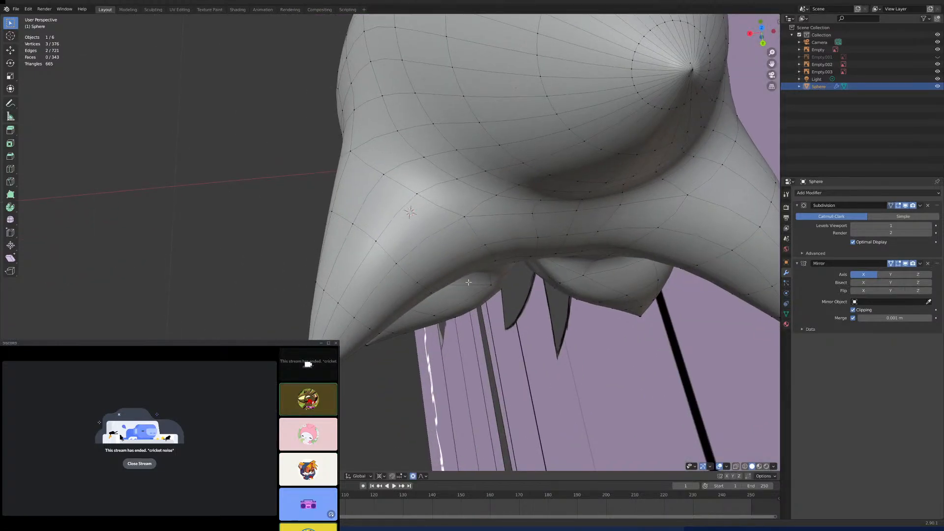
shift+click(472, 237)
scroll(434, 205, down, 2)
middle_drag(364, 287, 442, 257)
scroll(442, 257, down, 2)
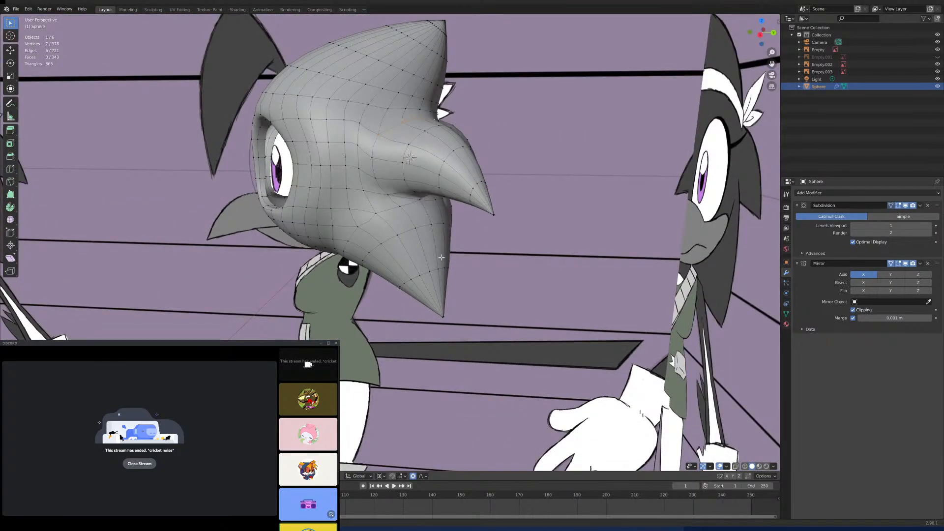
key(KP_3)
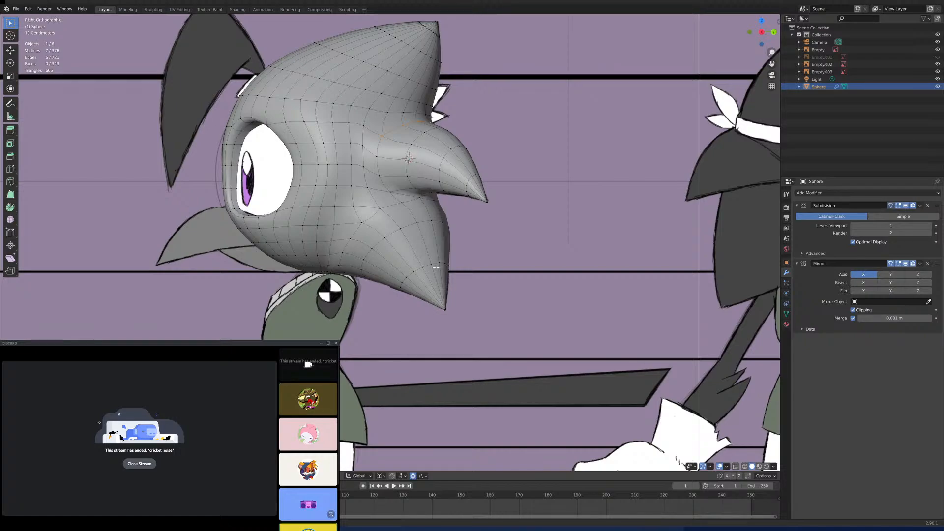
mouse_move(405, 252)
middle_down()
mouse_move(445, 256)
mouse_move(414, 254)
middle_up()
key(KP_3)
- Examine the cheek and underside between the eye socket and spikes, selecting short edge paths to trace the mesh flow
shift+middle_drag(348, 225, 459, 205)
scroll(445, 269, up, 5)
click(447, 228)
middle_drag(490, 257, 455, 223)
shift+click(478, 228)
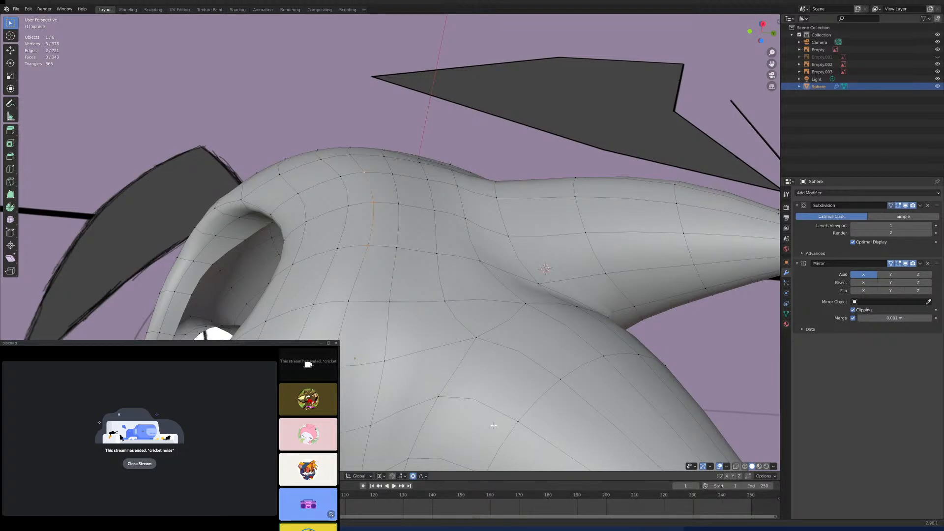
scroll(400, 309, down, 4)
middle_drag(400, 309, 421, 325)
scroll(407, 335, up, 3)
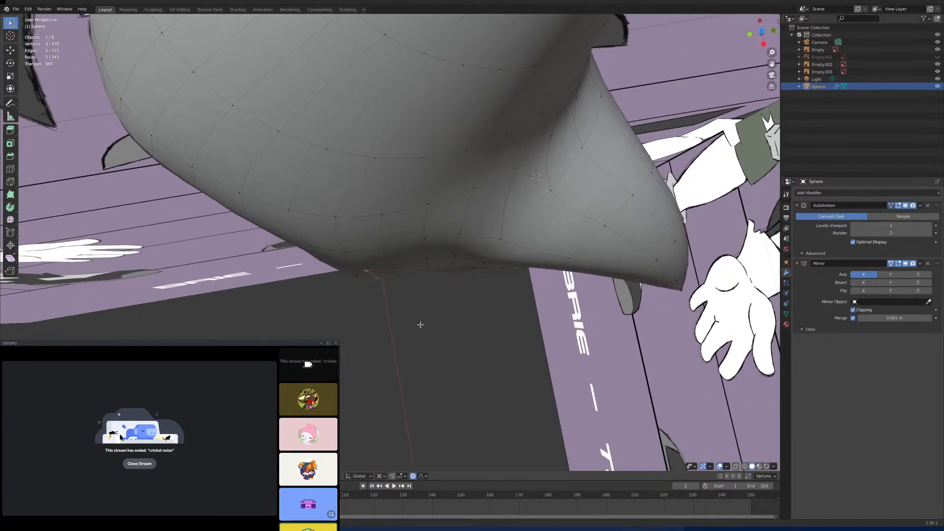
click(425, 237)
shift+click(427, 258)
middle_drag(426, 257, 438, 219)
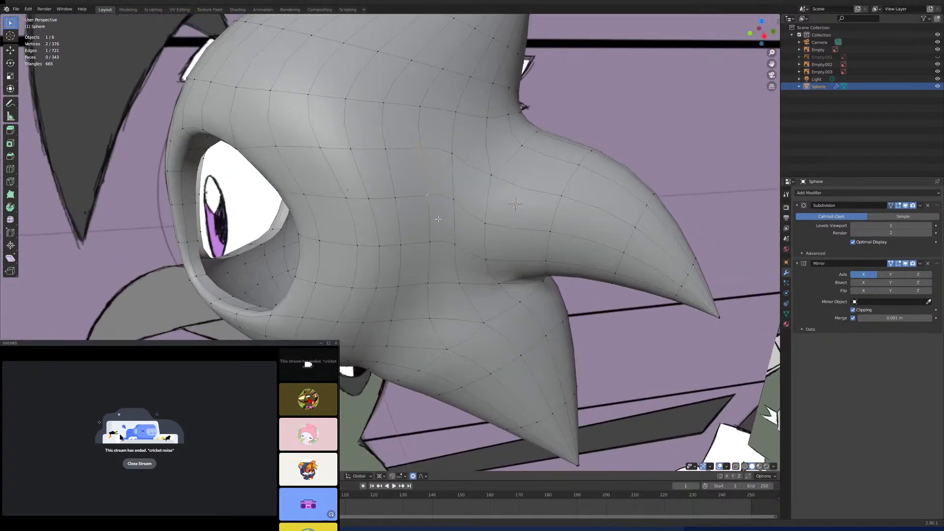
- Select a four-vertex edge path at the middle spike's base and move it freely outward with proportional editing, checking the front view
middle_drag(433, 254, 485, 190)
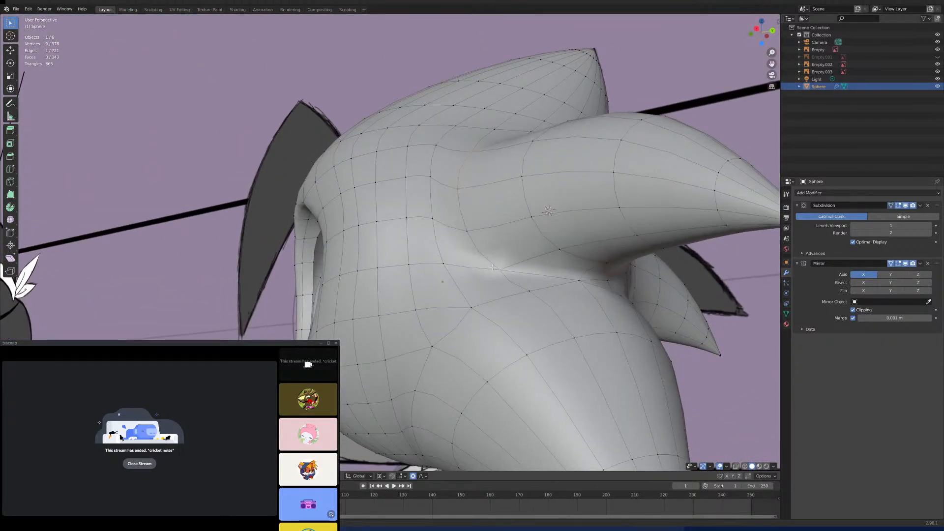
middle_drag(493, 269, 488, 237)
shift+click(462, 251)
key(g)
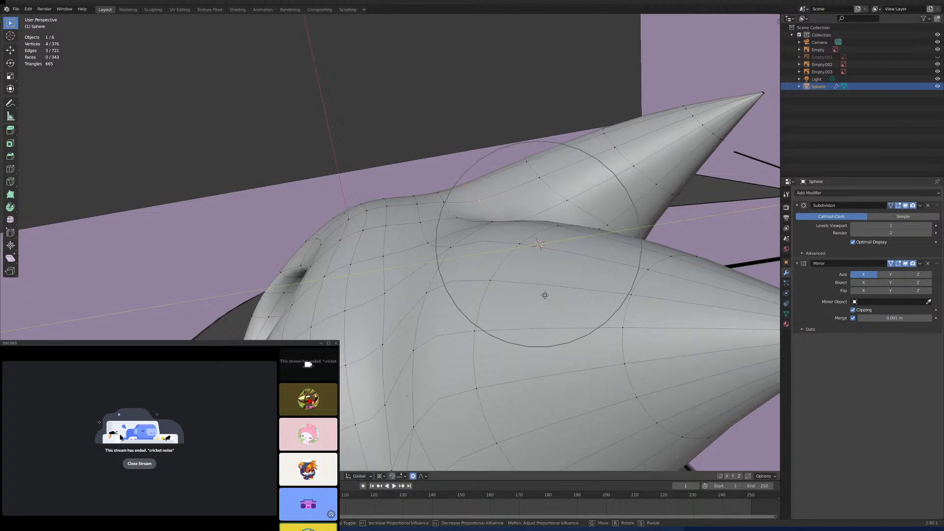
key(y)
right_click(537, 310)
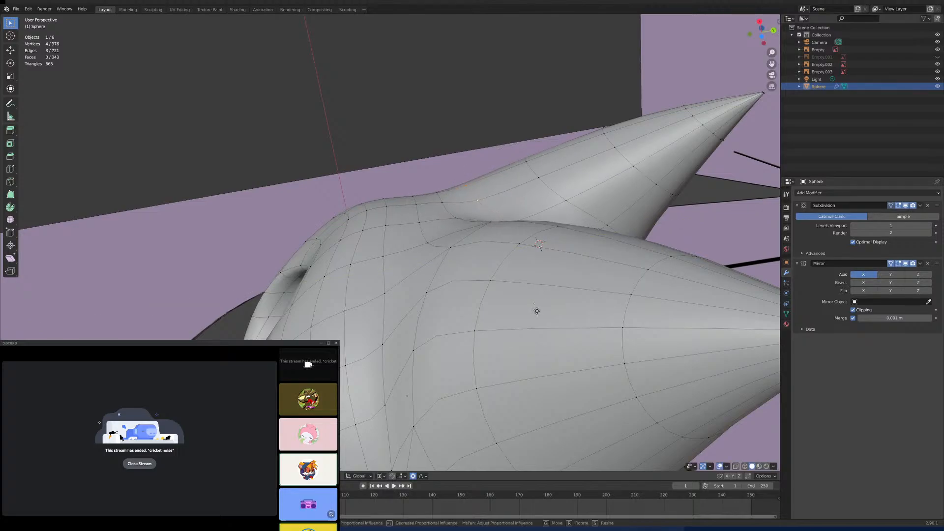
key(g)
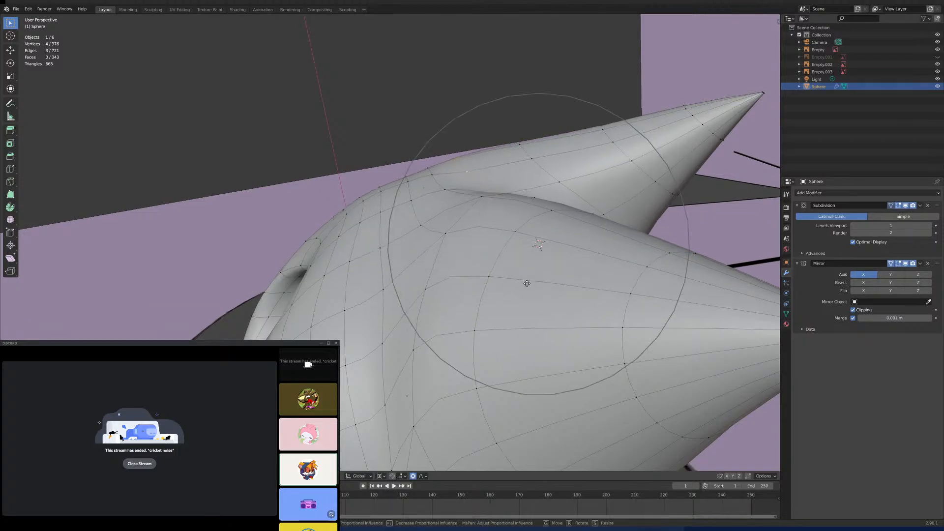
click(526, 282)
key(KP_1)
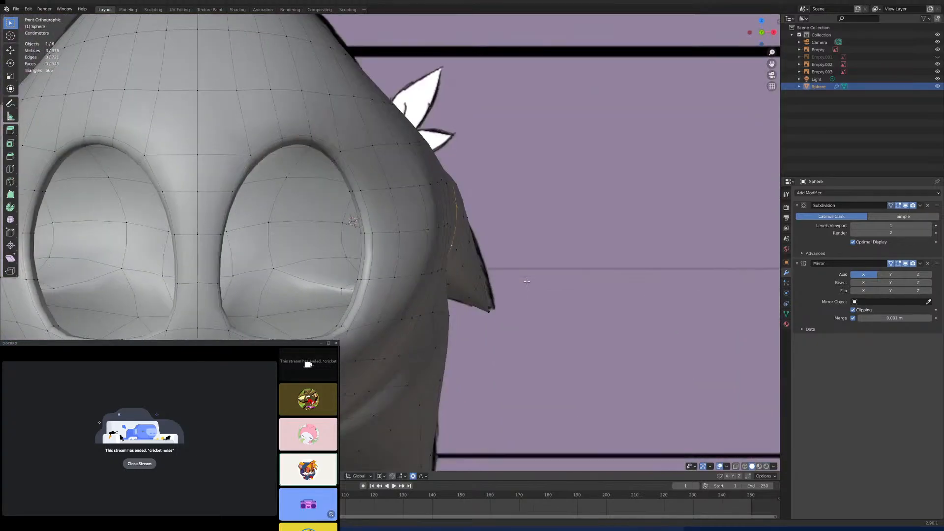
- Select a three-vertex edge path on the side of the head just behind the eye socket
middle_drag(521, 276, 454, 223)
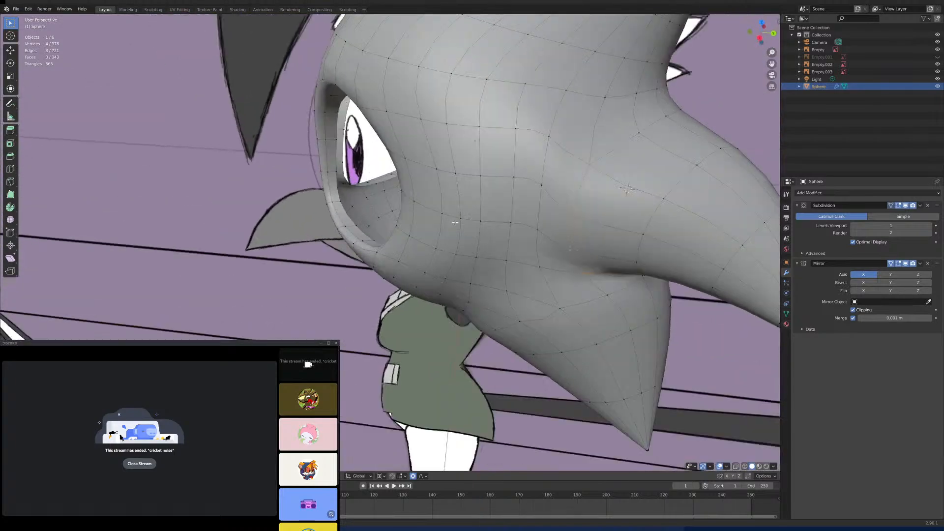
shift+click(437, 240)
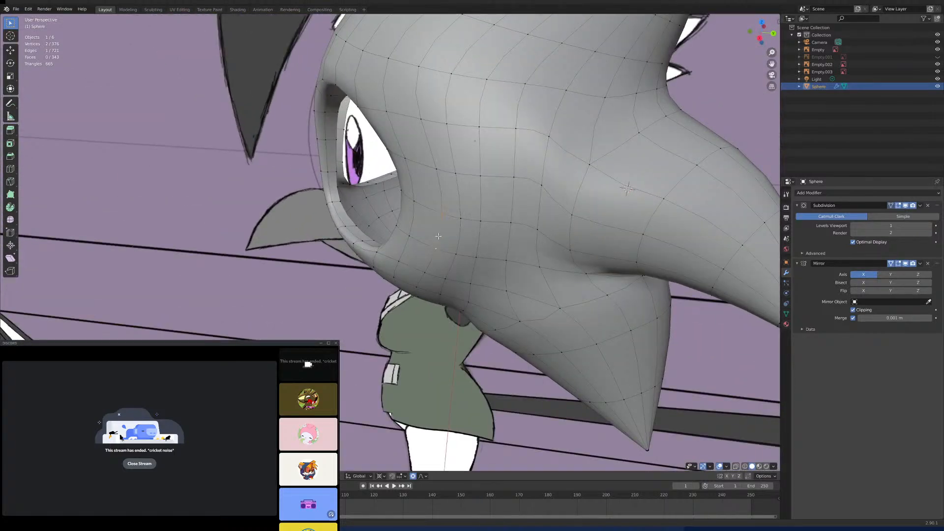
shift+click(441, 176)
middle_drag(440, 177, 437, 212)
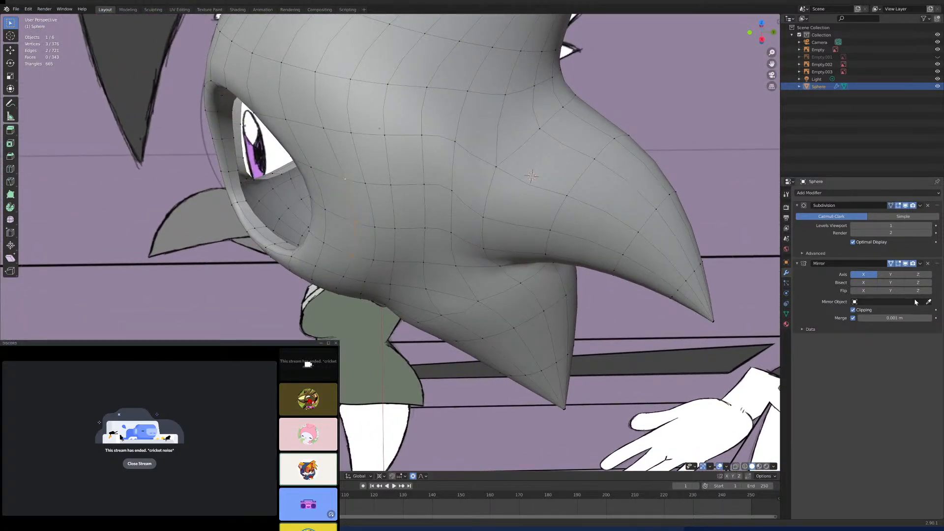
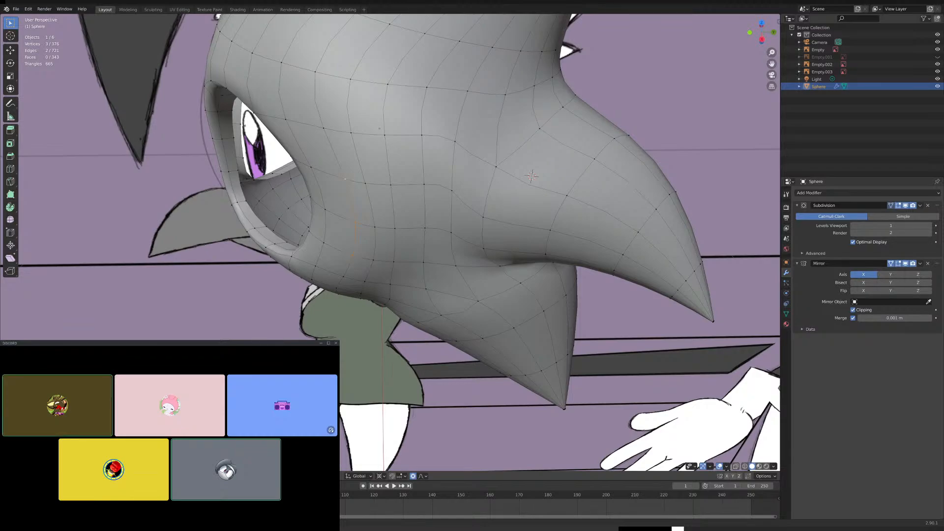
- Move the three-vertex edge path behind the eye socket along Y with proportional editing, then adjust it freely from below
middle_drag(400, 221, 499, 216)
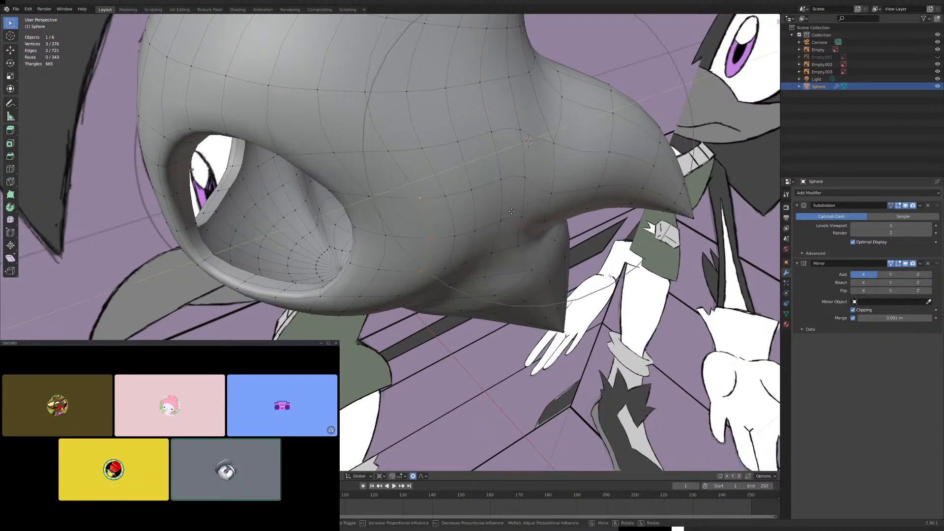
key(g)
key(y)
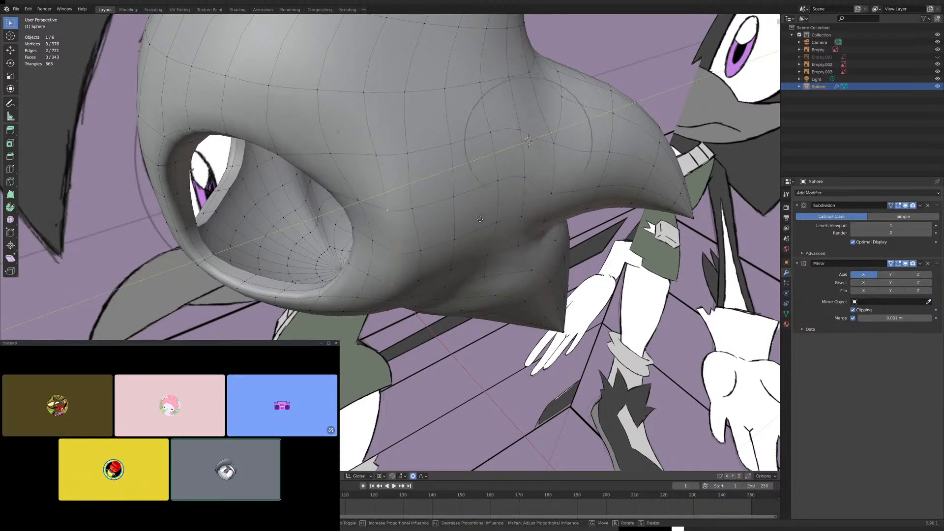
scroll(482, 218, down, 2)
click(482, 218)
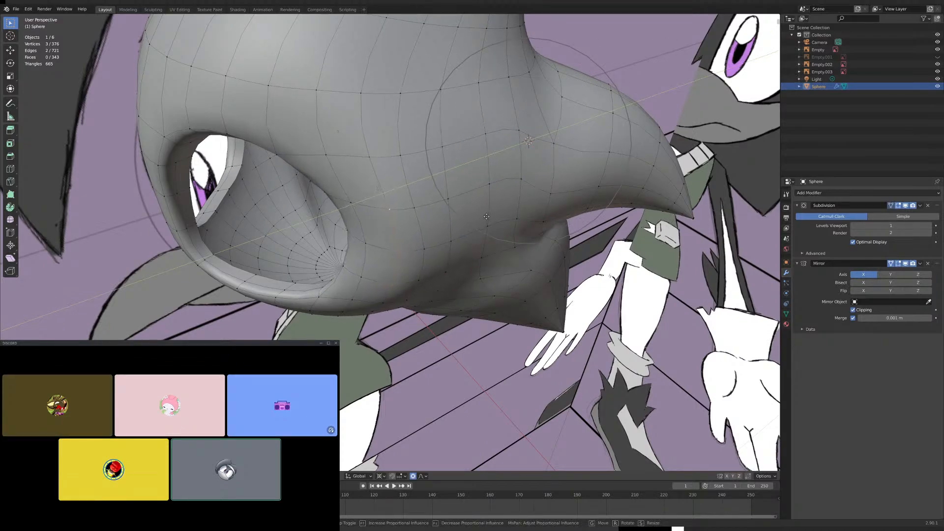
middle_drag(489, 219, 412, 173)
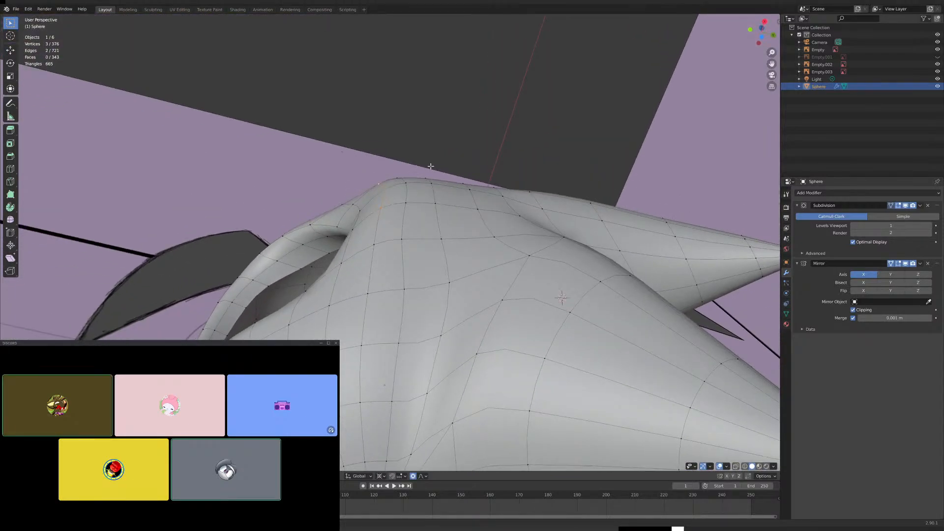
key(g)
click(426, 174)
- Select the two-face patch on the cheek behind the eye socket's lower corner and move it along Y with proportional editing
shift+click(394, 168)
middle_drag(394, 165, 423, 311)
shift+click(411, 216)
shift+click(416, 183)
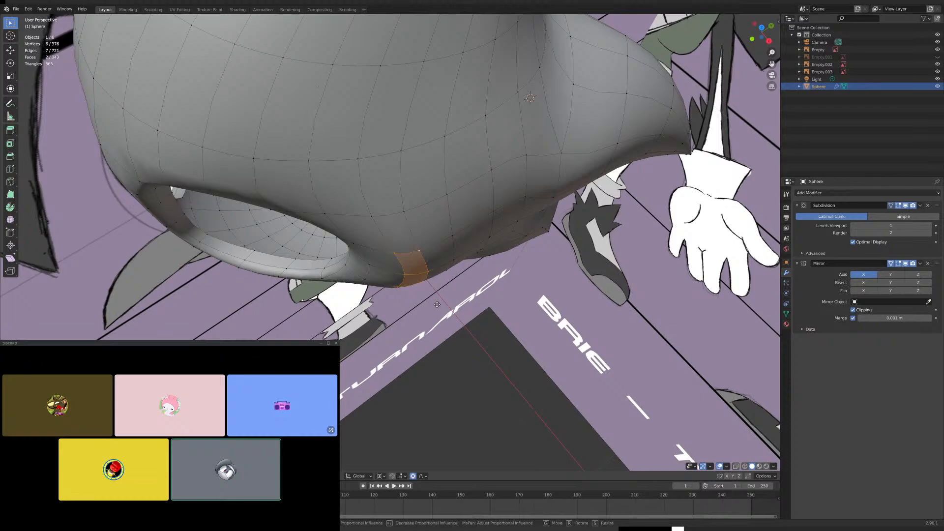
key(g)
key(y)
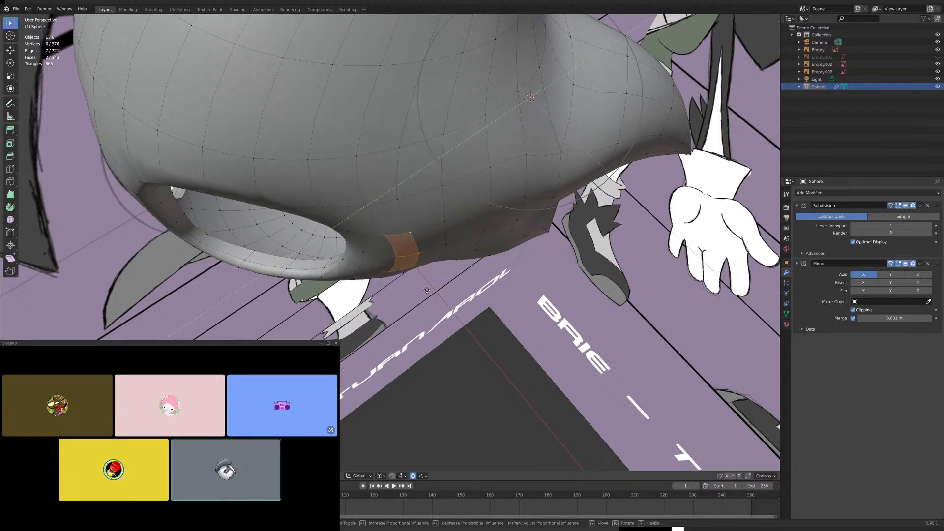
click(427, 292)
- Examine the side and back of the head around the middle spike's base, selecting vertices to trace the mesh flow
middle_drag(427, 292, 407, 200)
middle_drag(468, 207, 539, 215)
click(529, 307)
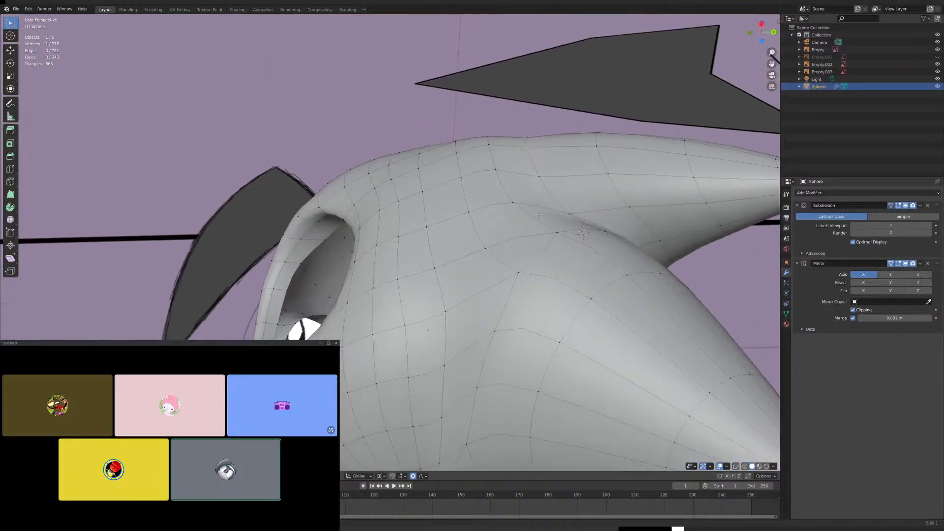
shift+click(542, 177)
middle_drag(542, 177, 543, 187)
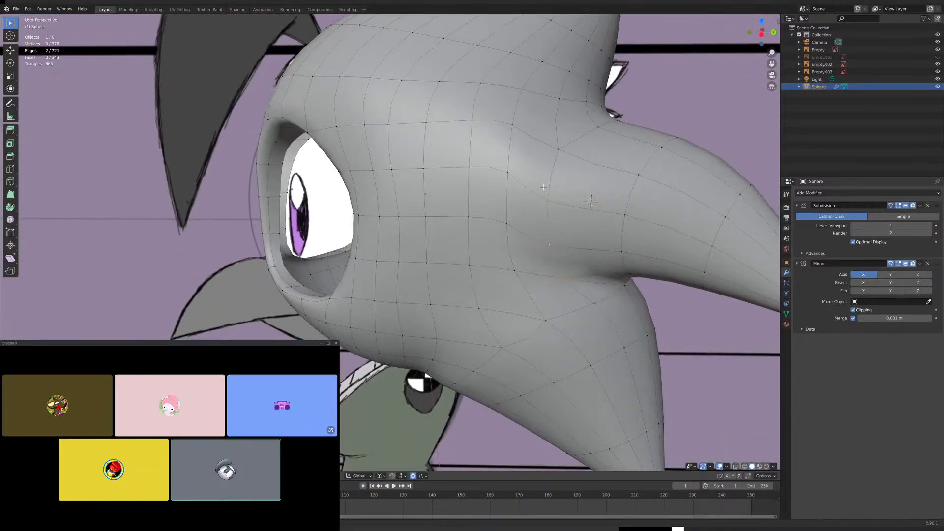
middle_drag(556, 143, 457, 211)
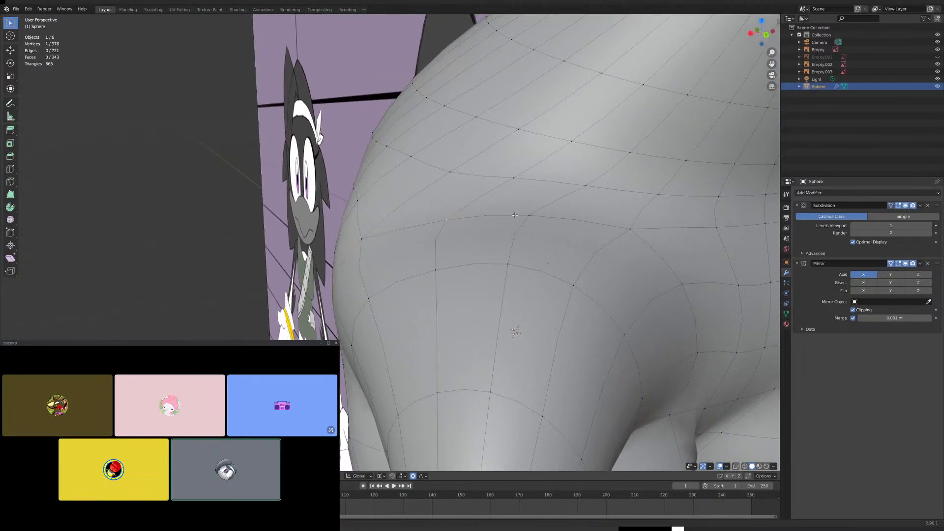
middle_drag(519, 244, 542, 236)
scroll(467, 219, down, 7)
- Select the vertex on the upper edge of the middle spike's base and raise it along Z with proportional editing in the right view
key(KP_3)
scroll(473, 239, up, 6)
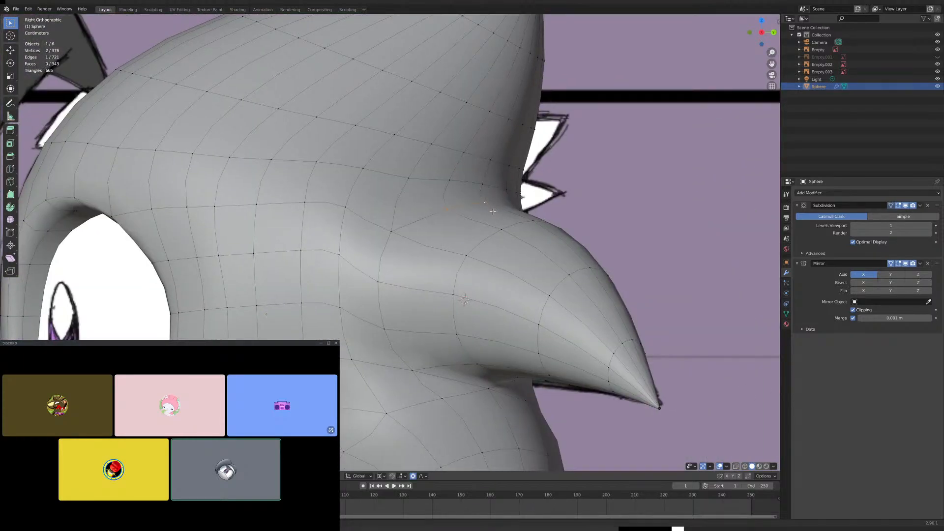
shift+click(392, 223)
middle_drag(545, 225, 475, 209)
shift+click(496, 221)
key(KP_3)
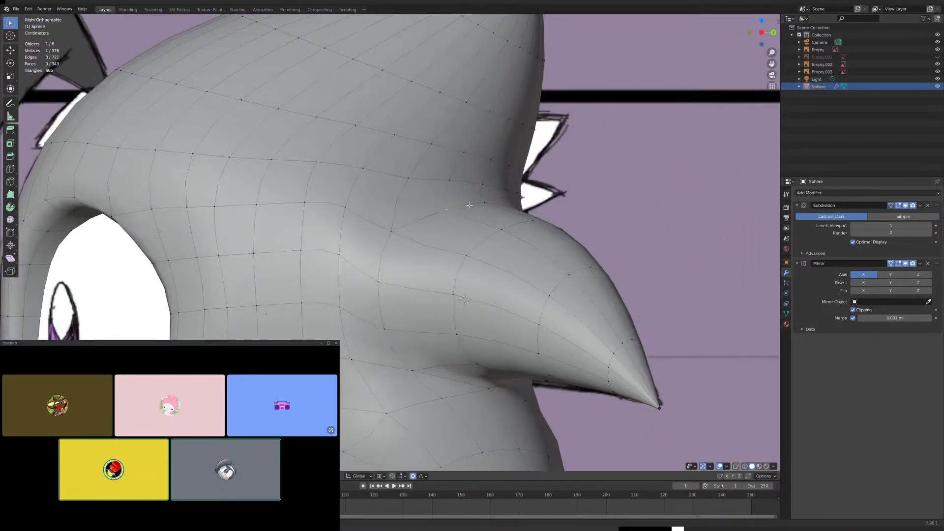
key(g)
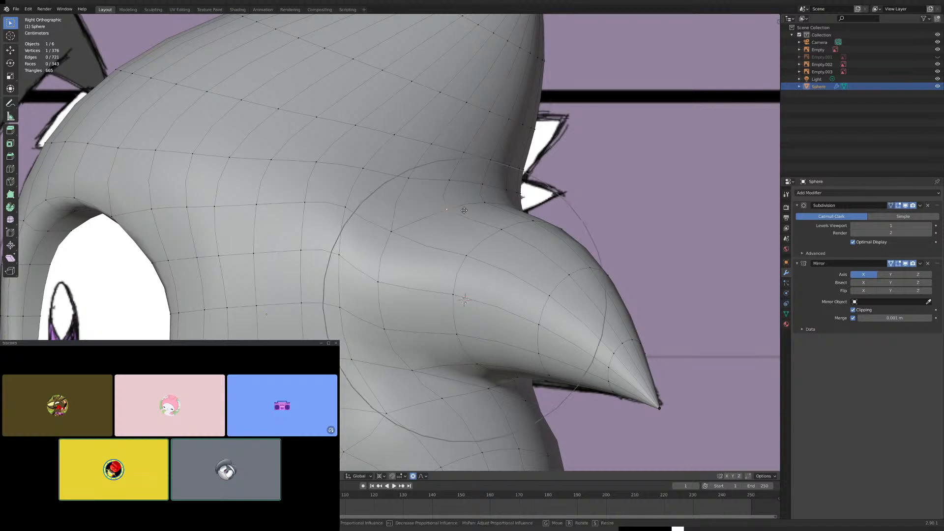
key(z)
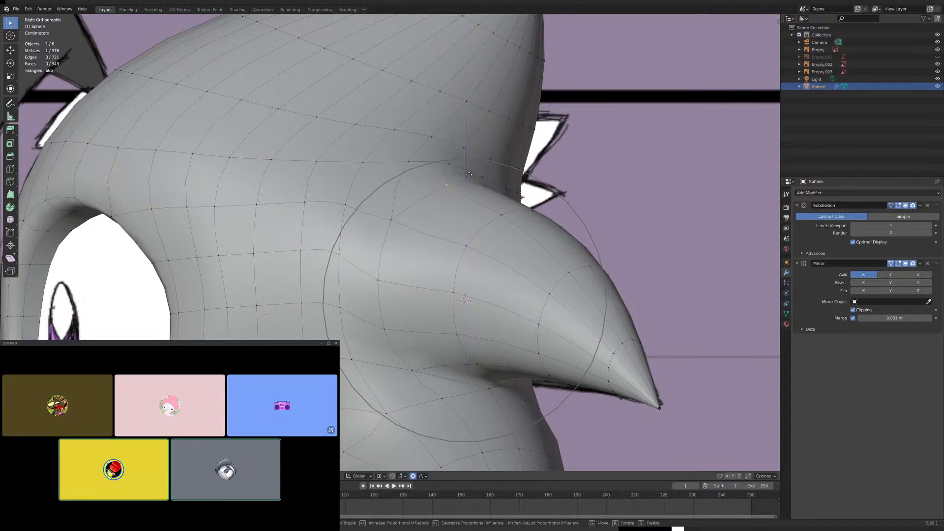
click(469, 181)
scroll(469, 180, down, 5)
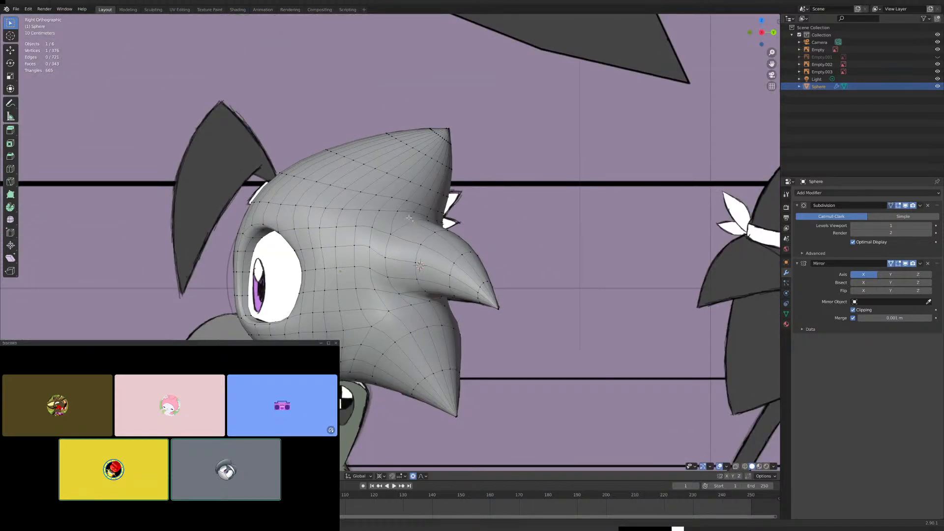
middle_drag(408, 218, 471, 228)
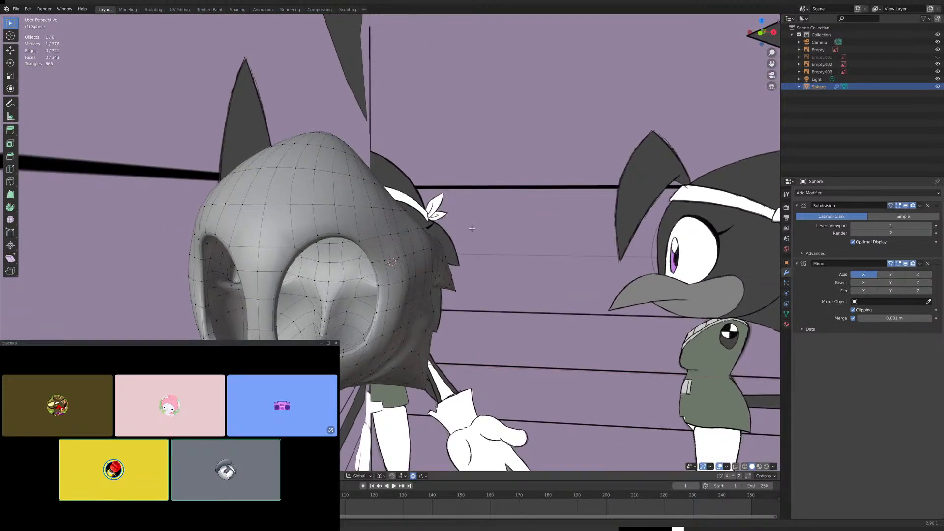
key(KP_1)
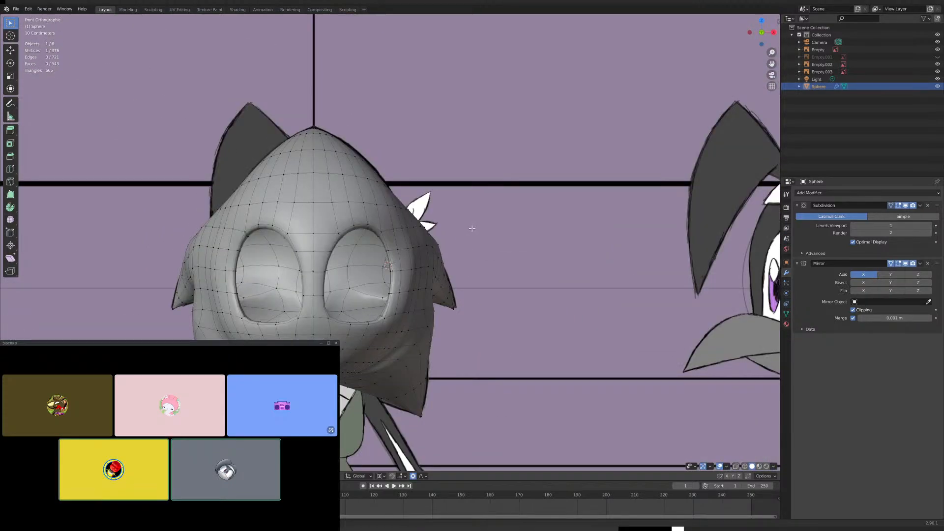
scroll(491, 253, up, 4)
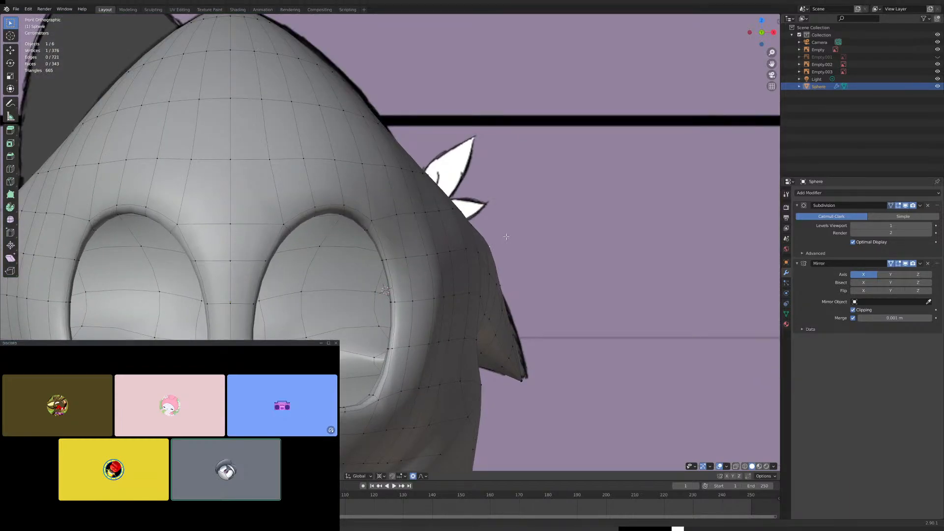
key(g)
key(z)
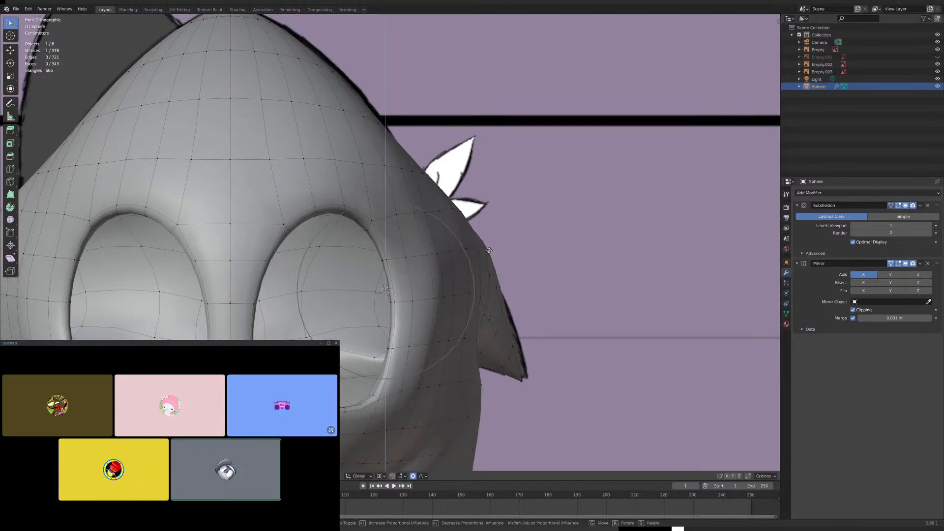
scroll(490, 250, up, 3)
right_click(489, 250)
- Turn off proportional editing and inspect the mesh on the back of the head around the upper and middle spikes
click(414, 476)
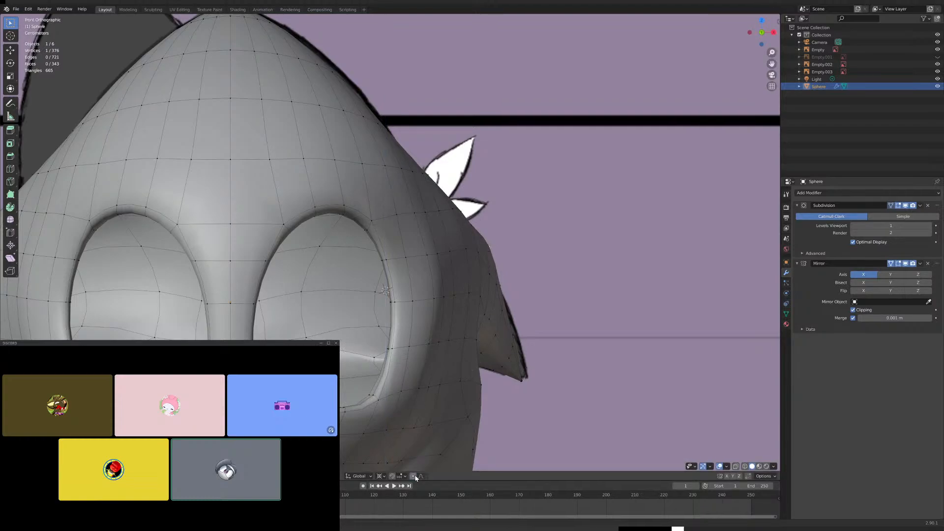
scroll(525, 259, down, 4)
middle_drag(531, 265, 362, 270)
scroll(432, 275, up, 4)
middle_drag(455, 283, 475, 339)
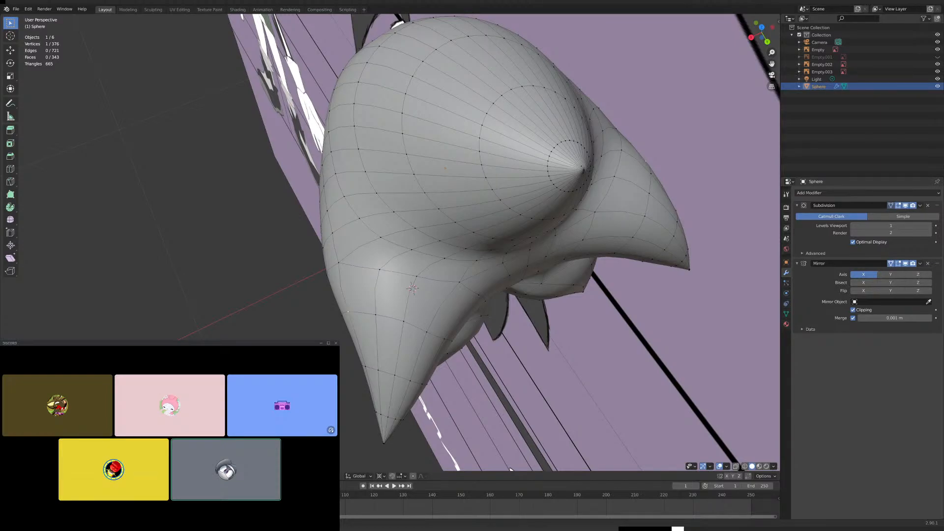
middle_drag(566, 183, 559, 138)
scroll(559, 139, up, 3)
scroll(559, 138, up, 2)
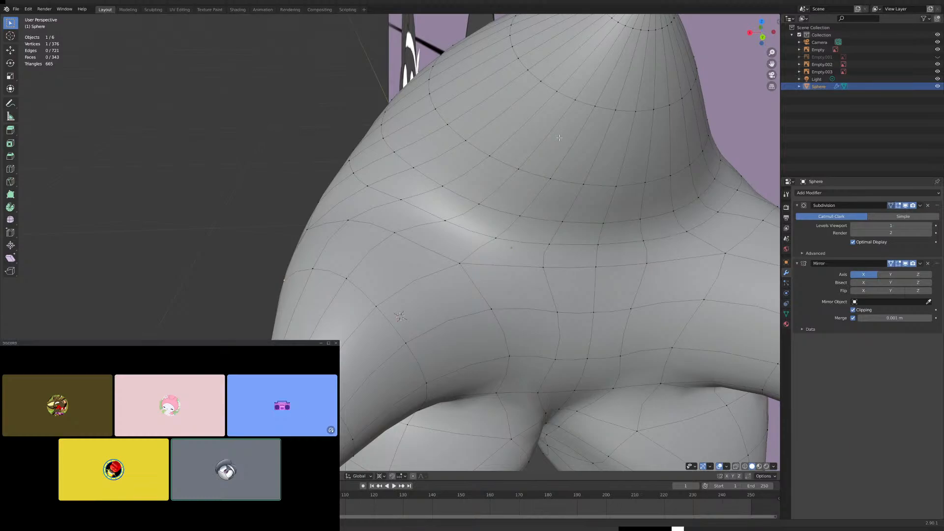
scroll(582, 149, down, 4)
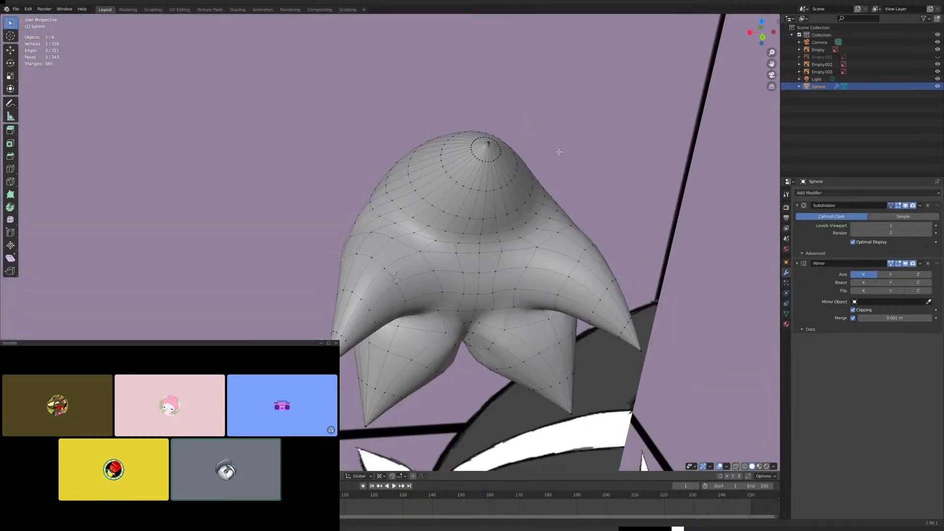
middle_drag(493, 210, 511, 211)
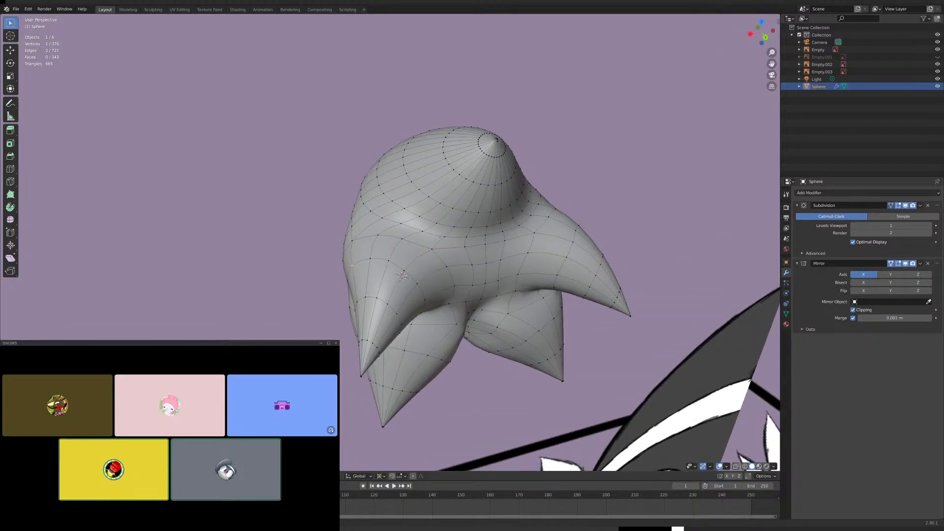
scroll(447, 372, up, 4)
middle_drag(447, 373, 406, 361)
scroll(495, 391, up, 5)
scroll(495, 392, down, 3)
scroll(485, 360, up, 4)
scroll(508, 364, down, 3)
scroll(475, 377, up, 3)
scroll(477, 378, down, 3)
scroll(449, 368, up, 3)
scroll(449, 369, down, 4)
- Try to shift an edge path running along the bases of the middle and lower spikes in the right view
alt+click(406, 328)
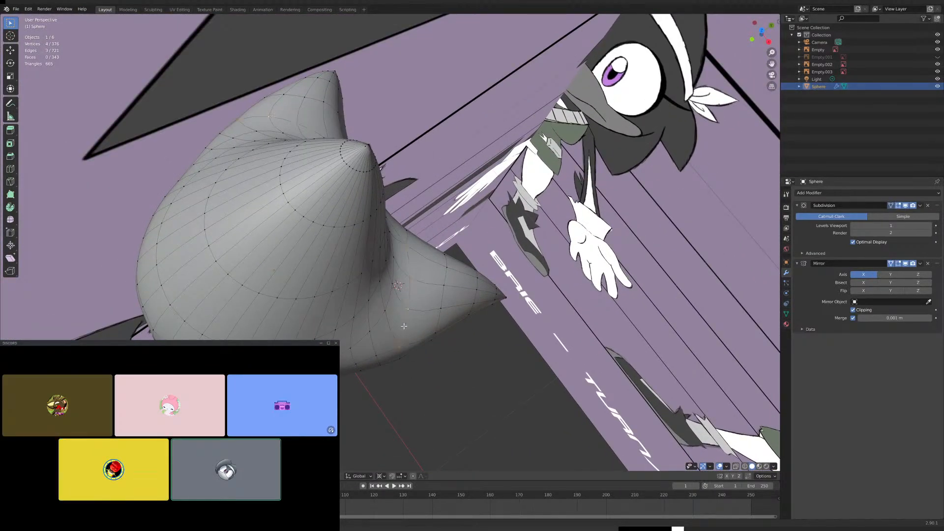
scroll(406, 328, up, 2)
middle_drag(406, 328, 358, 345)
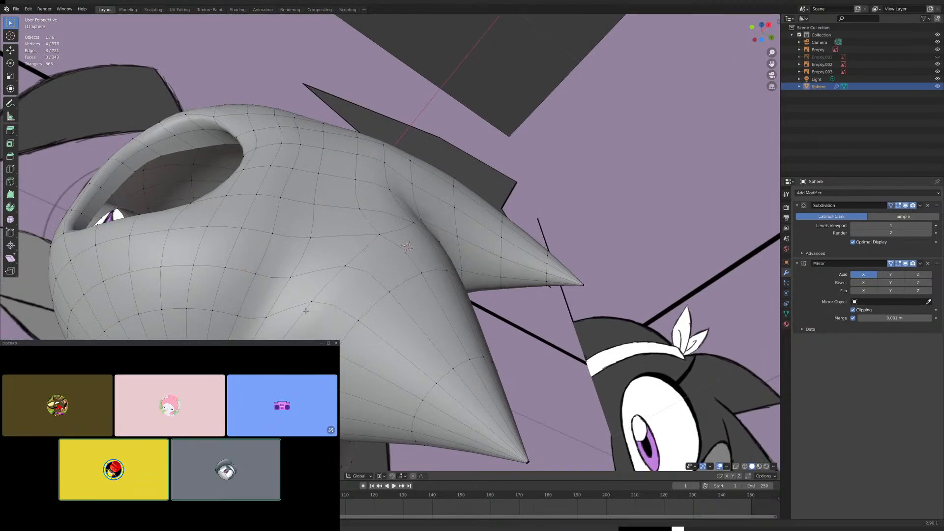
middle_drag(306, 310, 325, 338)
key(KP_3)
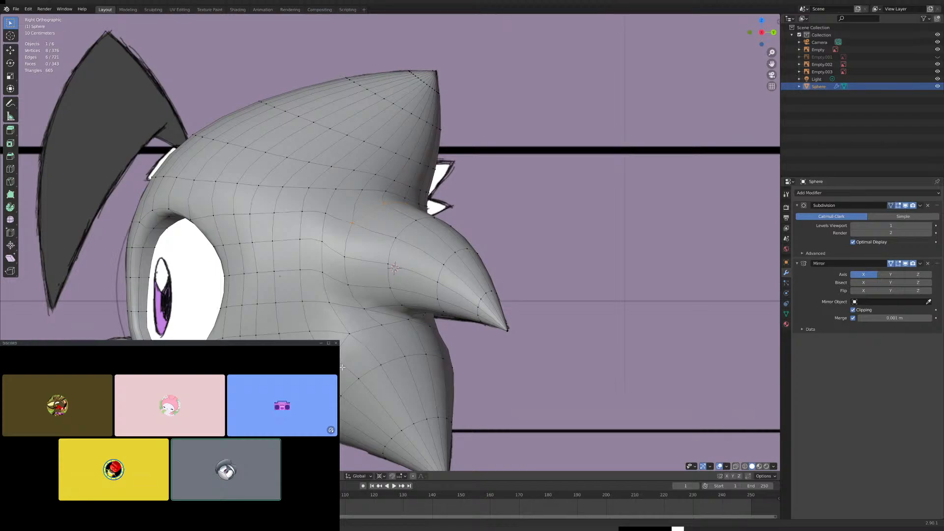
shift+middle_drag(343, 369, 330, 328)
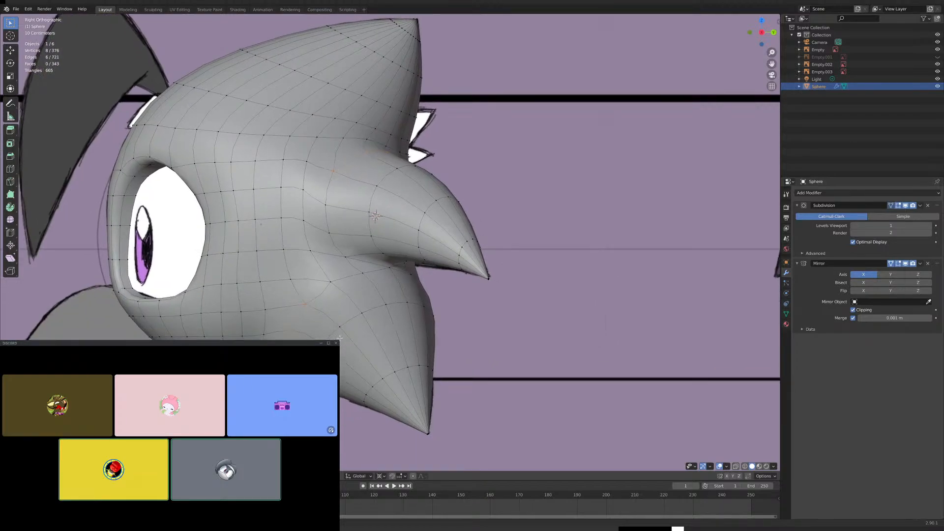
key(g)
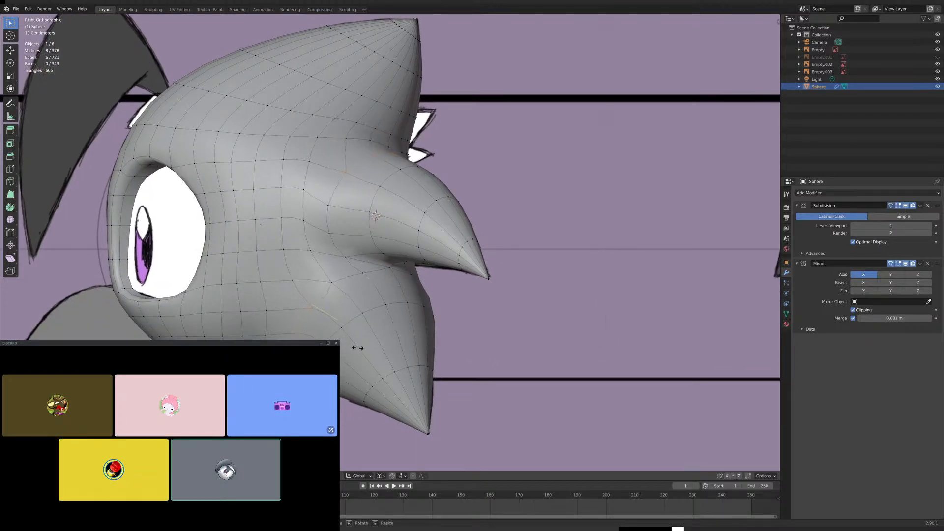
click(359, 349)
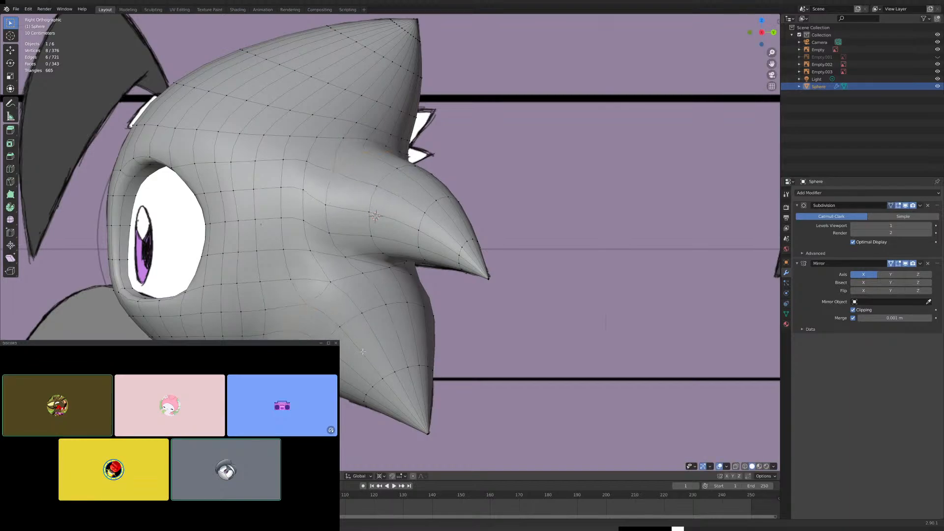
- Select a five-vertex edge path around the front of the lower spike's base and shift it backward in the right view
click(307, 312)
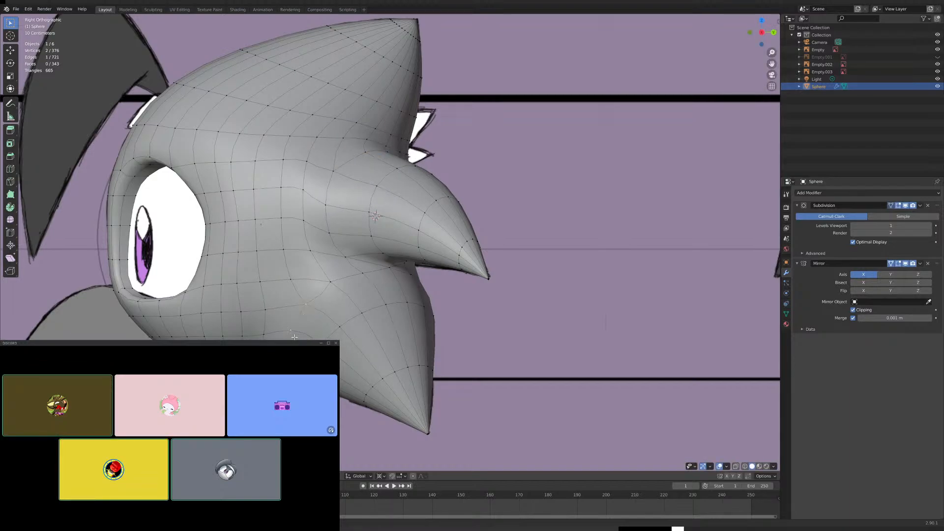
shift+click(278, 386)
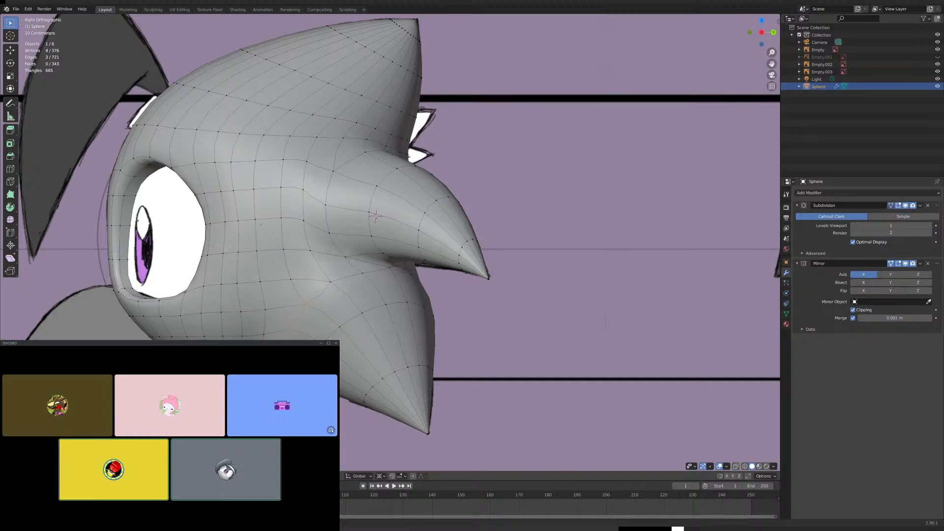
middle_drag(279, 386, 305, 334)
shift+click(264, 338)
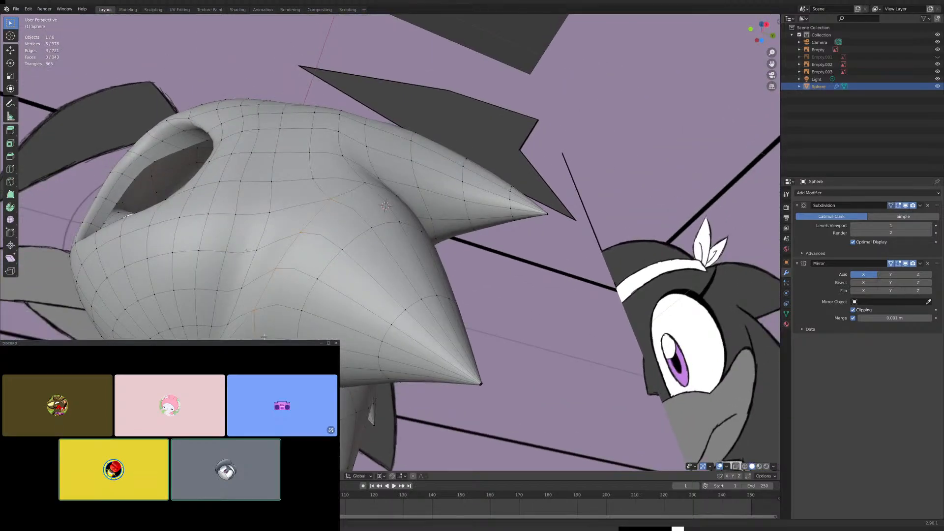
key(KP_3)
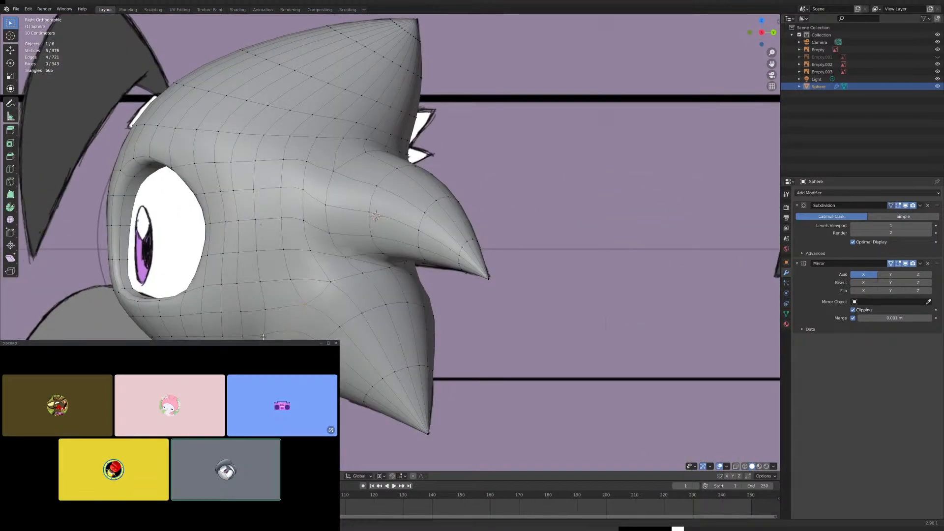
key(g)
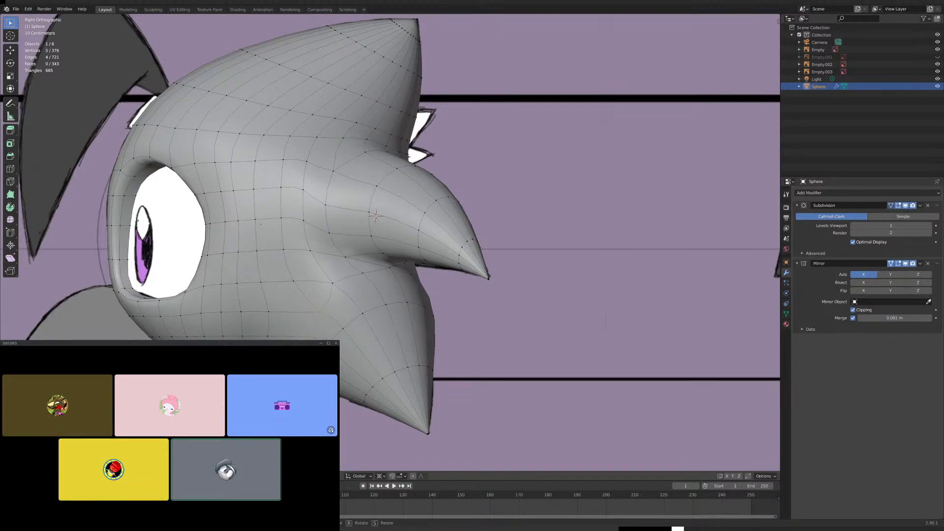
click(489, 364)
middle_drag(489, 363, 322, 356)
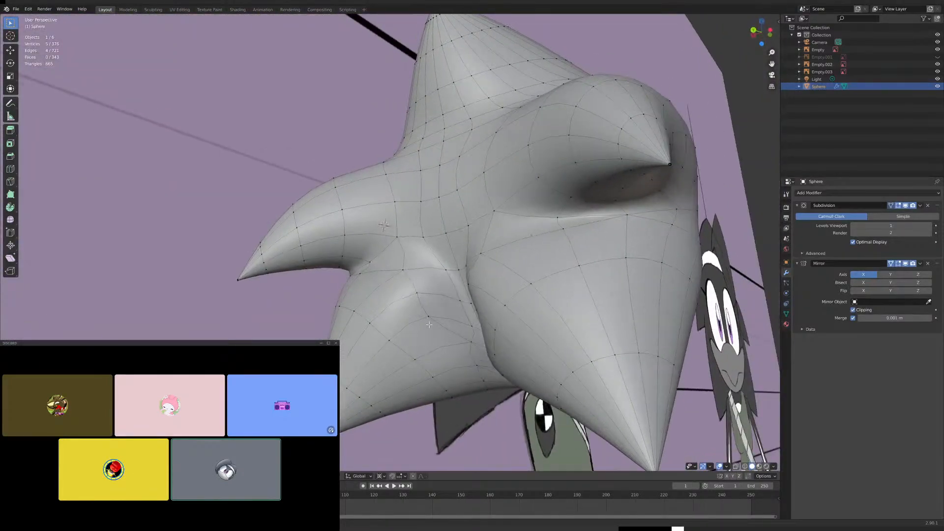
- Select the vertex on the inner side of the lower spike and move it along X toward the mirror centre in the back view
click(435, 334)
middle_drag(420, 347, 449, 372)
key(ctrl+KP_1)
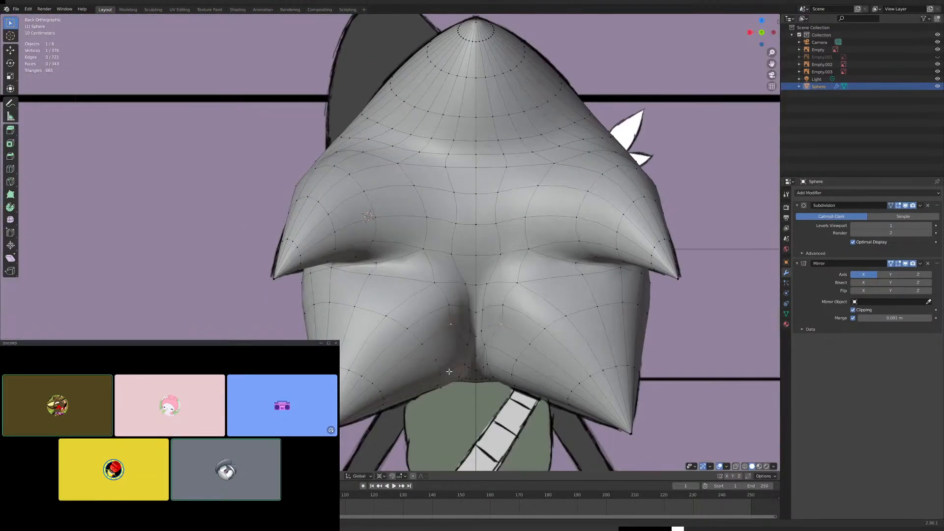
scroll(449, 372, up, 3)
shift+middle_drag(528, 428, 428, 329)
scroll(431, 329, up, 1)
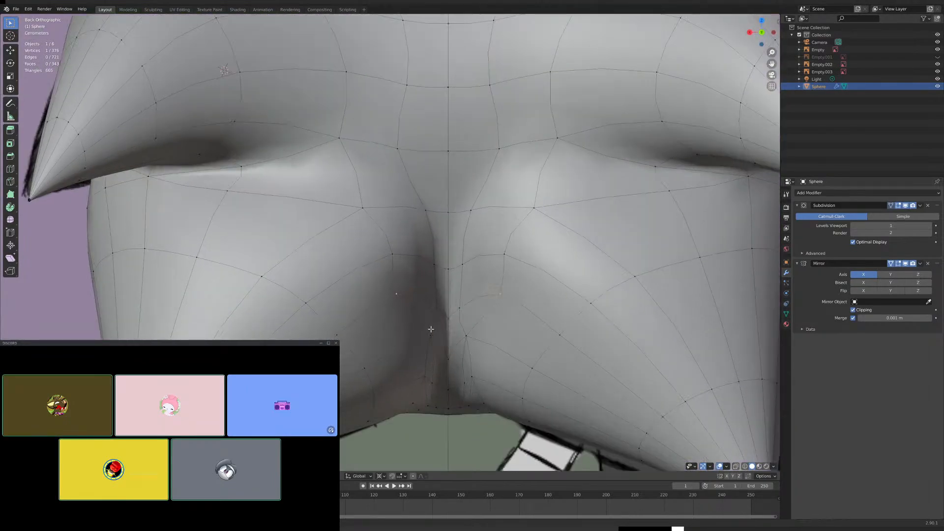
key(g)
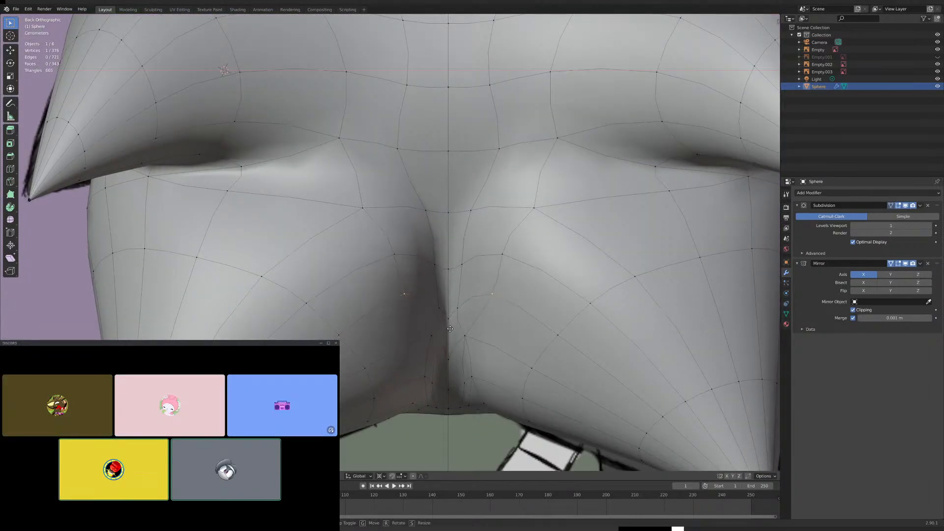
click(463, 332)
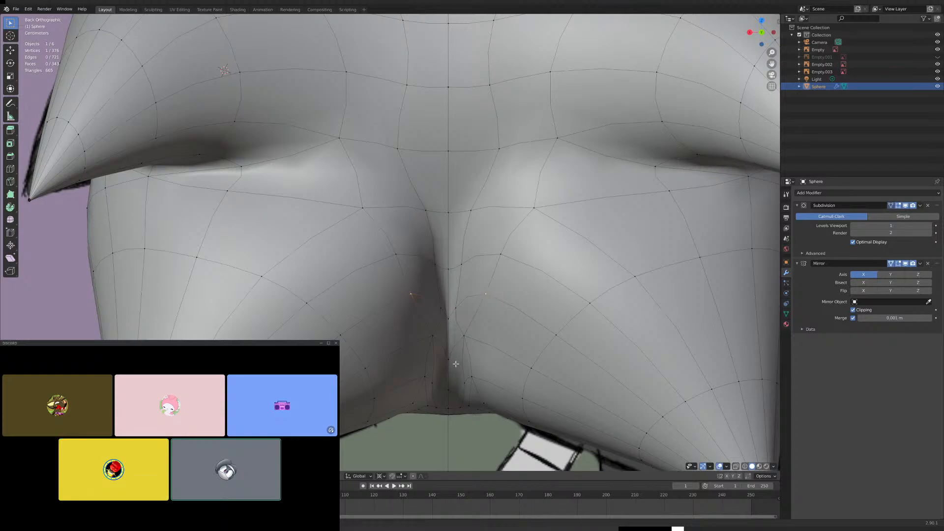
- Raise the vertex on the upper edge of the lower spike's base, beneath the middle spike, along Z in the back view
shift+middle_drag(426, 416, 421, 360)
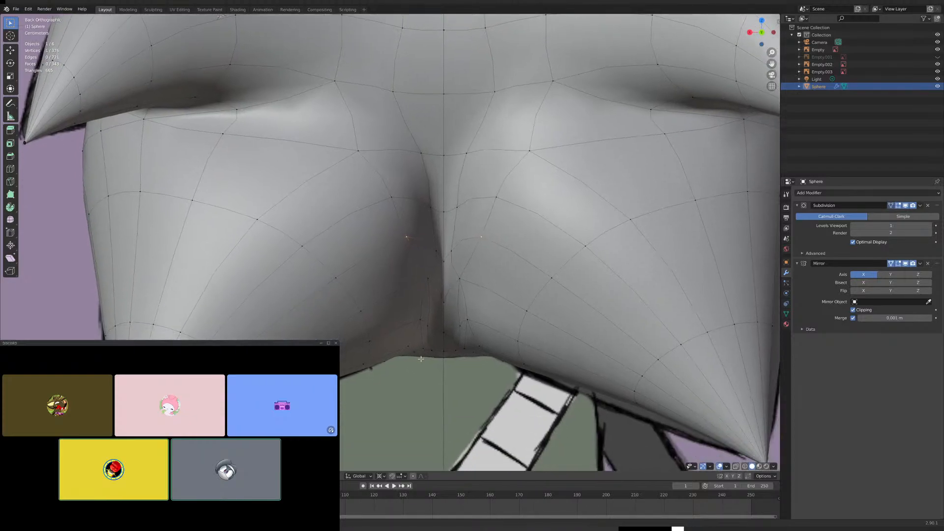
shift+middle_drag(404, 321, 496, 397)
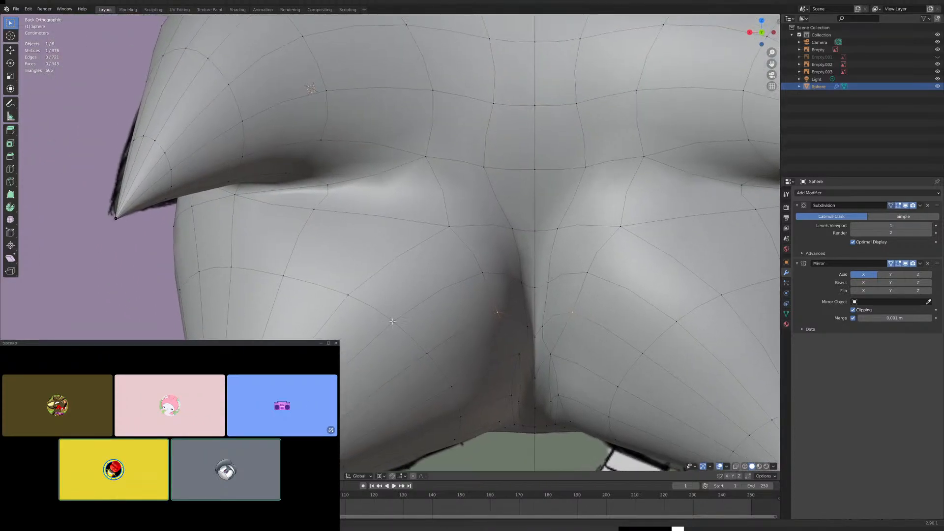
scroll(320, 211, down, 4)
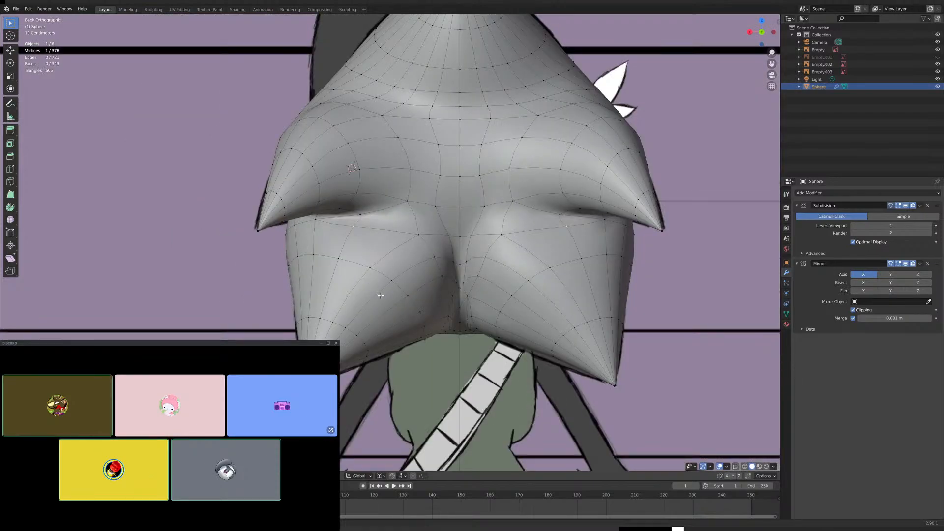
key(g)
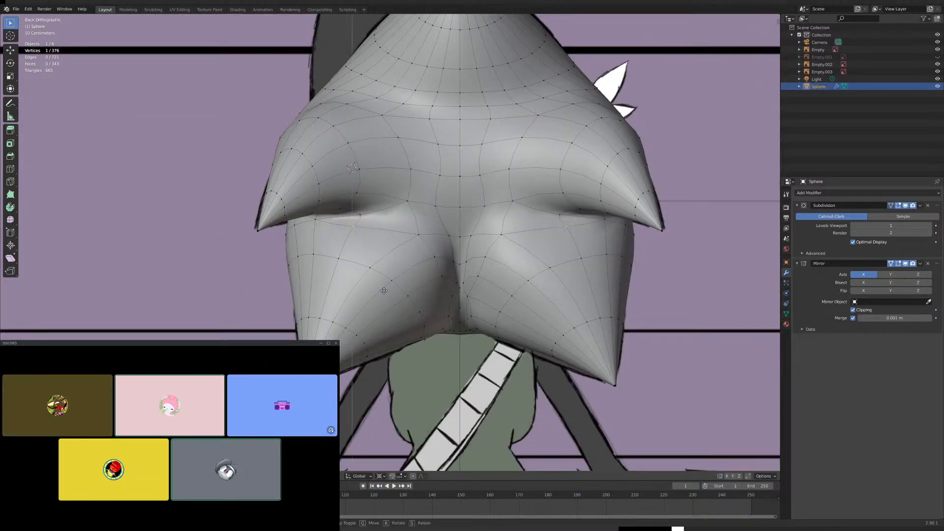
key(z)
click(396, 272)
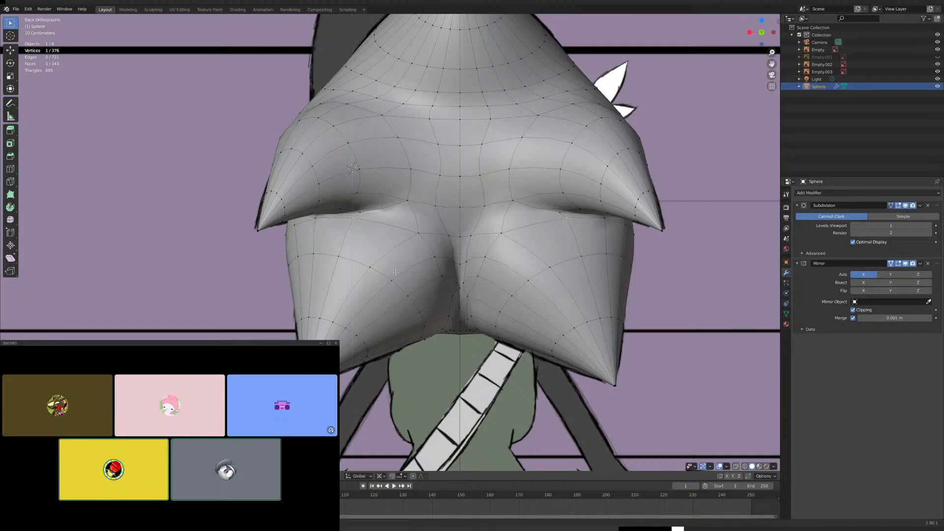
- Leave Edit Mode and examine the smoothed head's side, spikes and cheek against the side reference drawing
scroll(359, 310, down, 3)
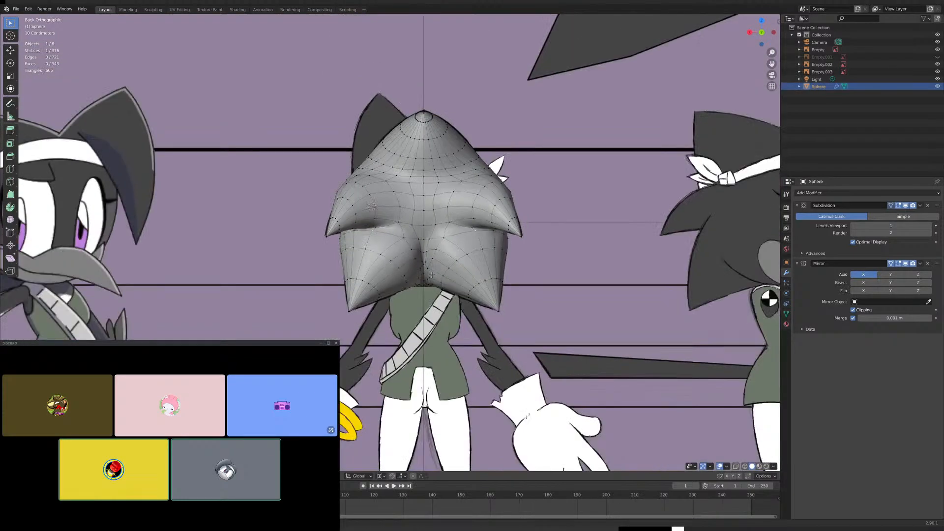
key(Tab)
middle_drag(360, 310, 460, 284)
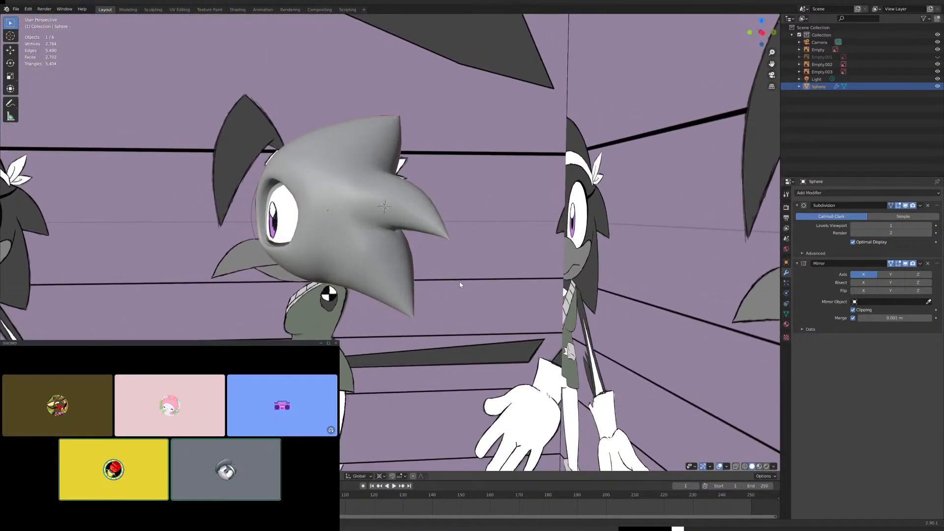
key(KP_3)
scroll(404, 280, up, 5)
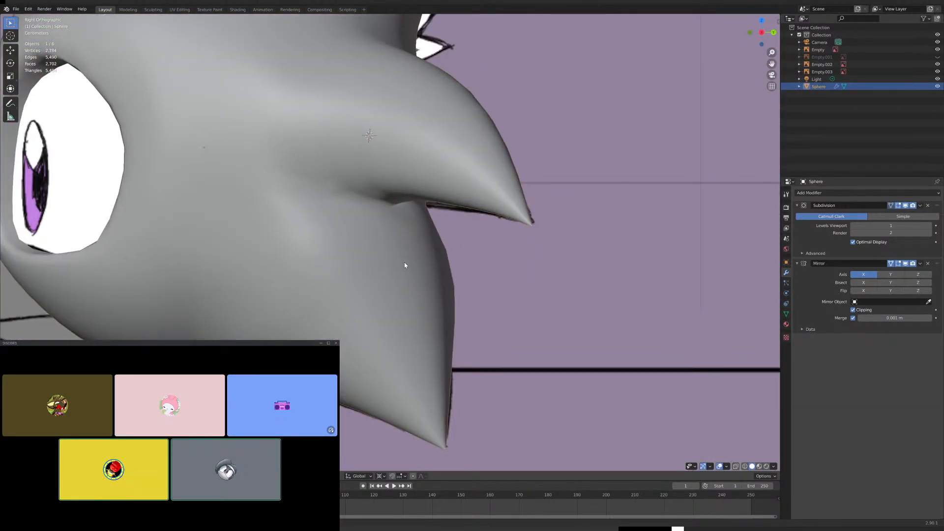
scroll(395, 269, down, 4)
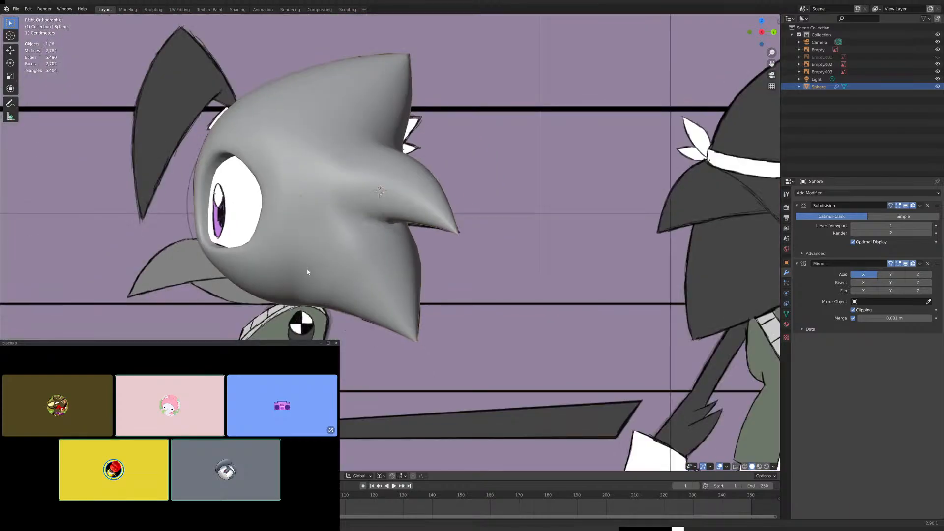
shift+middle_drag(307, 271, 415, 256)
scroll(372, 241, up, 4)
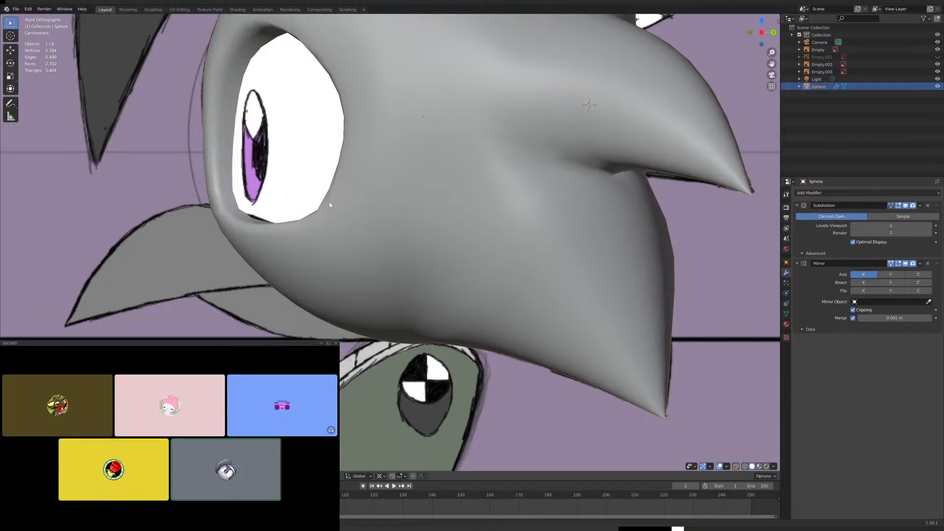
scroll(344, 216, down, 3)
shift+middle_drag(456, 225, 330, 197)
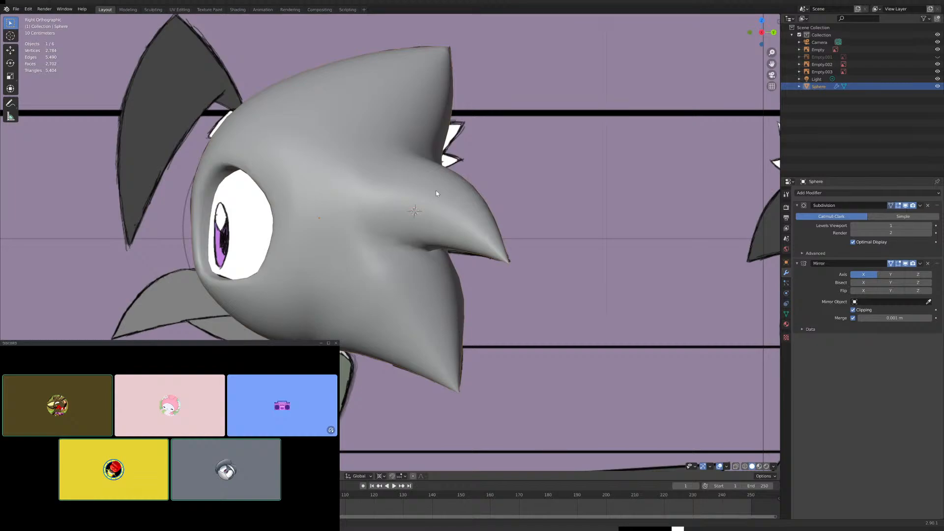
scroll(437, 193, down, 3)
middle_drag(436, 194, 366, 260)
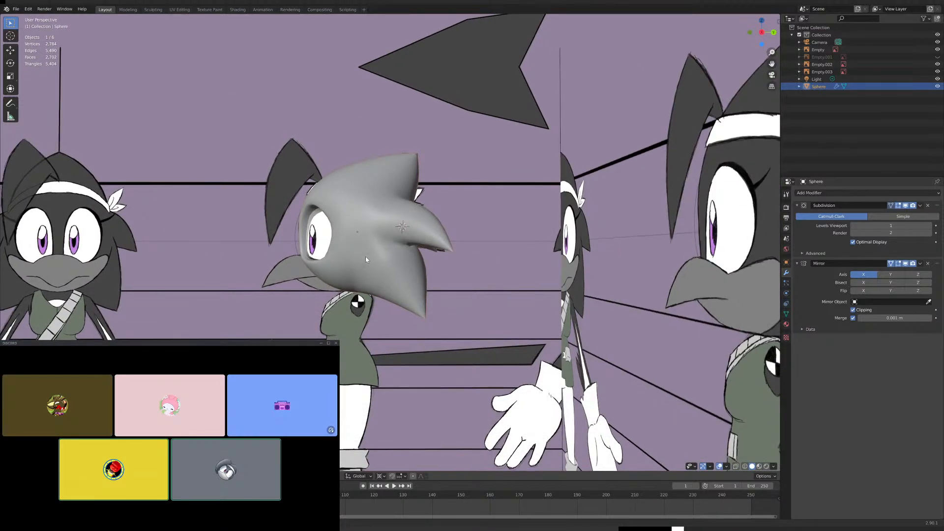
- Examine the head from the front against the reference, checking the edit mesh around the eye sockets before returning to Object Mode
key(KP_3)
key(KP_1)
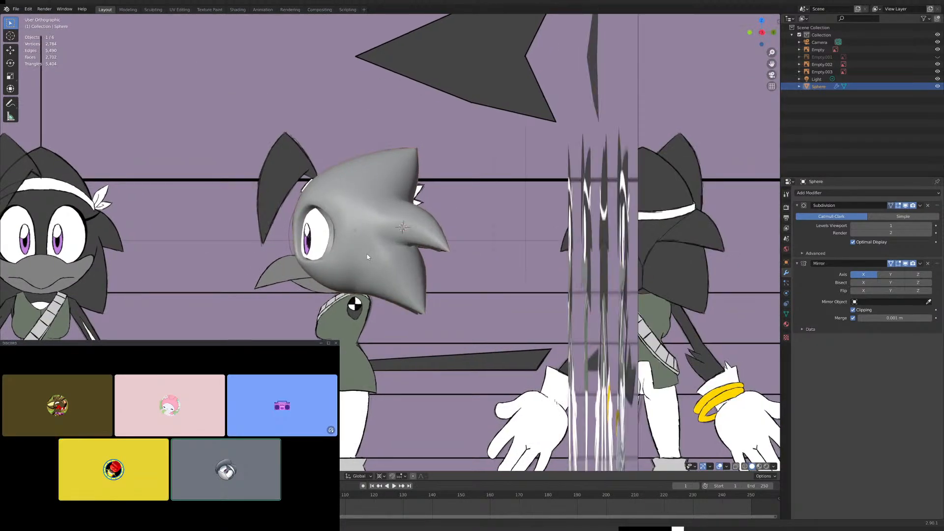
scroll(368, 268, up, 5)
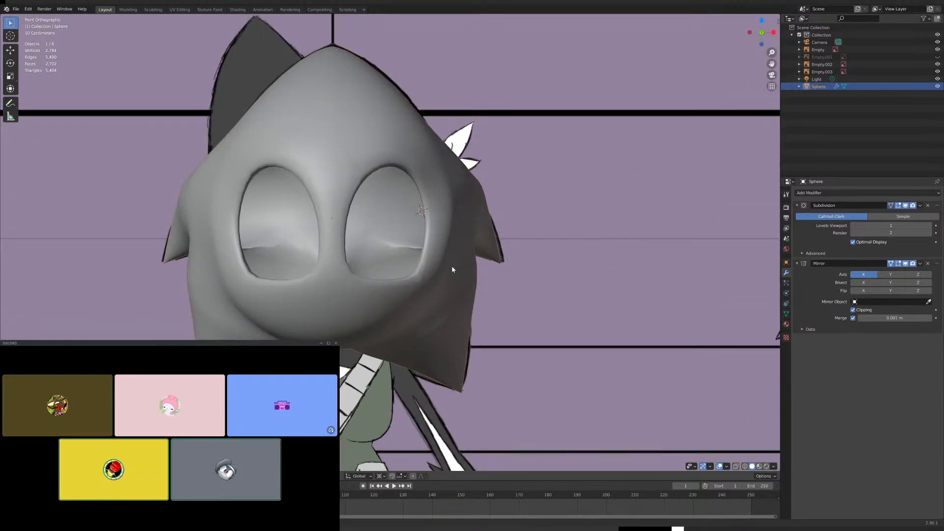
key(KP_3)
key(KP_1)
key(Tab)
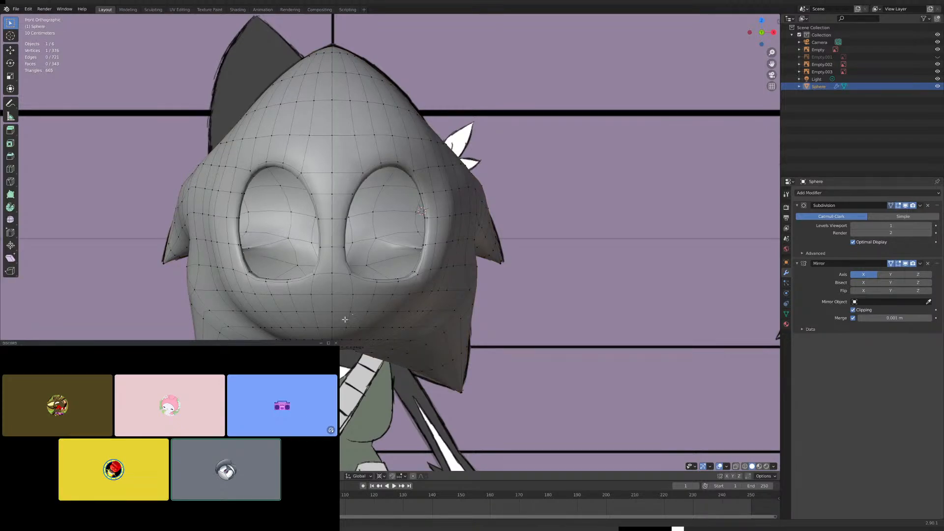
scroll(346, 304, up, 2)
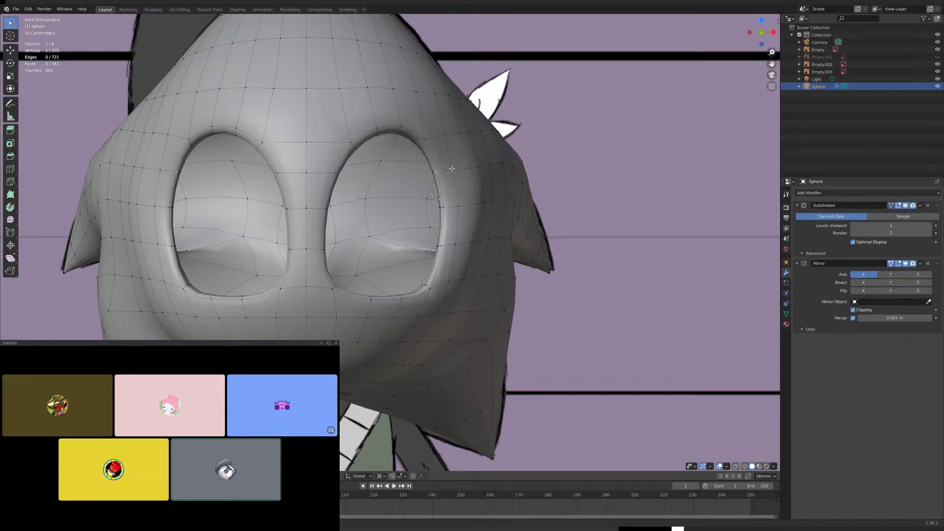
shift+click(470, 168)
scroll(480, 194, down, 5)
key(Tab)
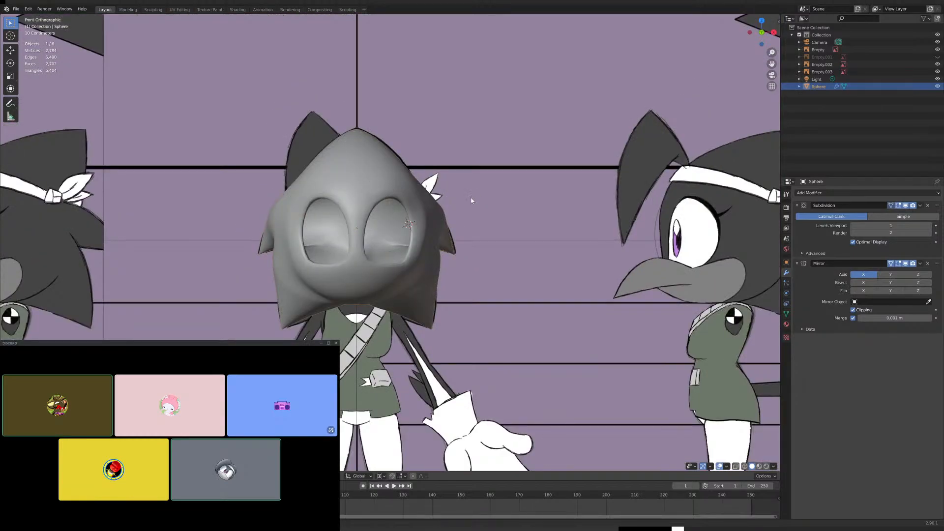
- Compare the head's shape and proportions with the full-body turnaround reference in the front, right and back views
scroll(438, 228, down, 4)
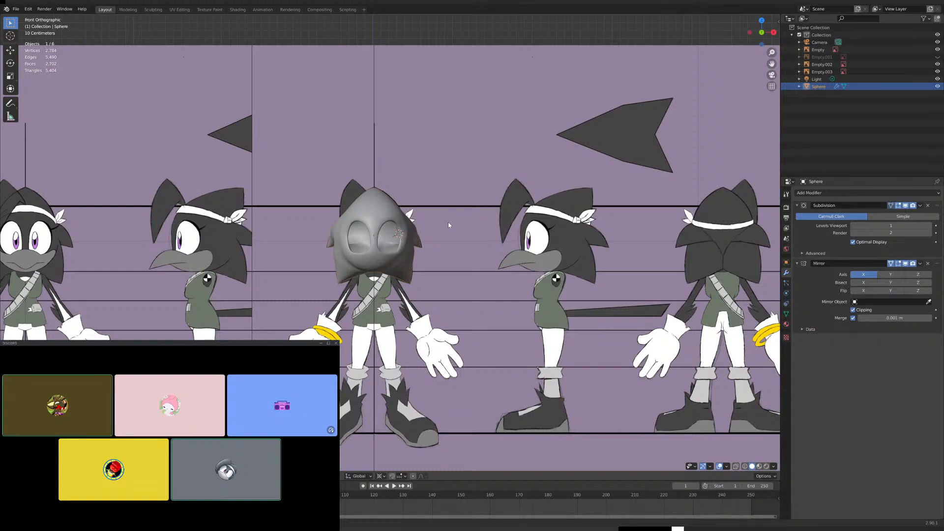
scroll(449, 224, up, 6)
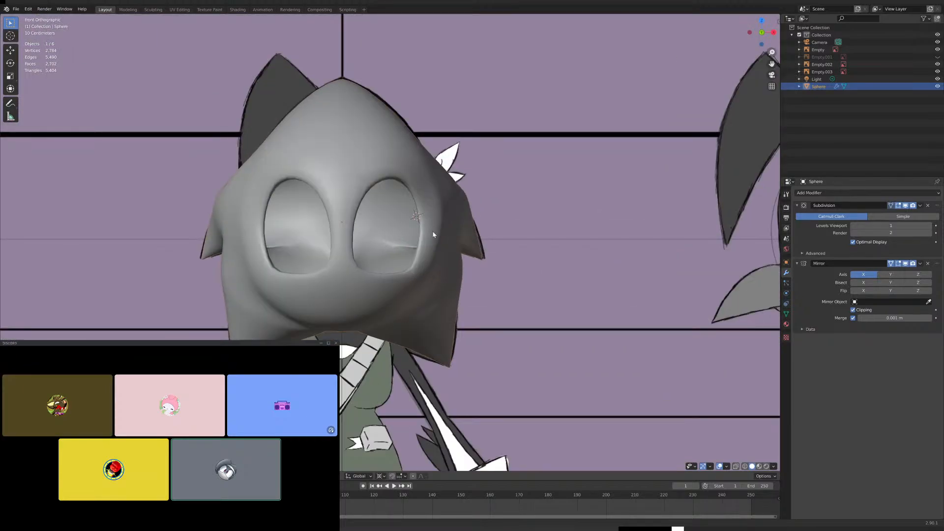
scroll(412, 255, down, 8)
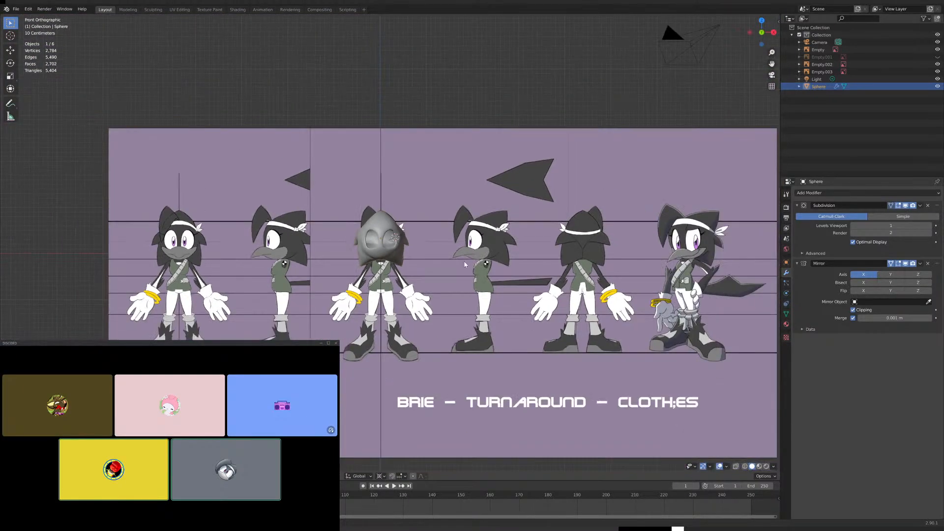
middle_drag(455, 262, 407, 261)
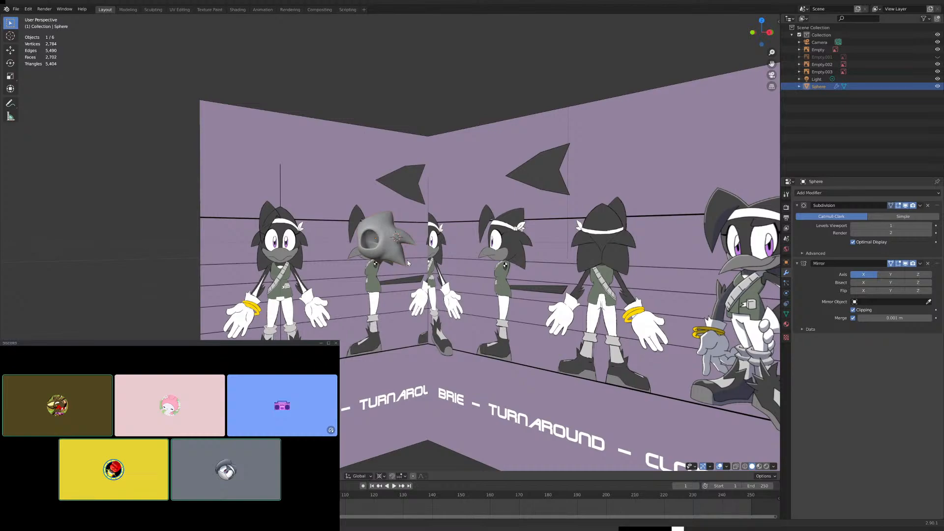
key(KP_1)
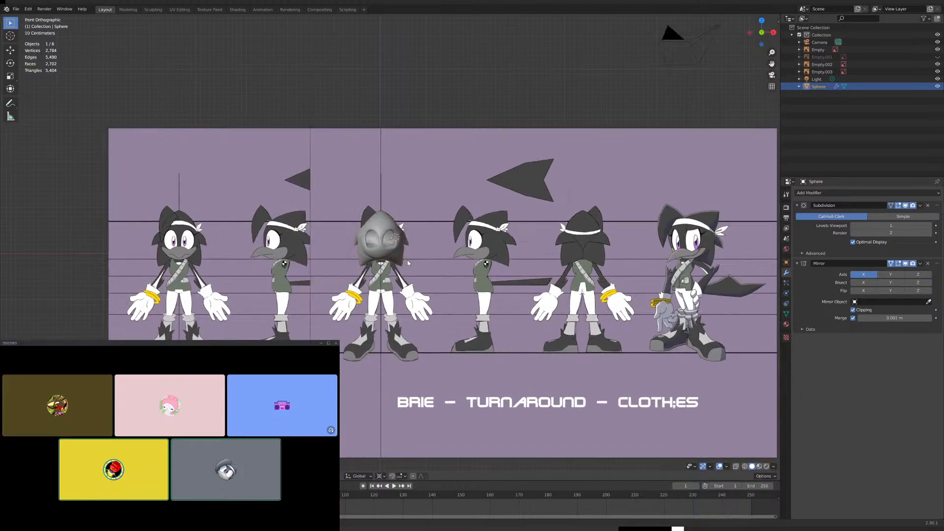
scroll(407, 260, up, 8)
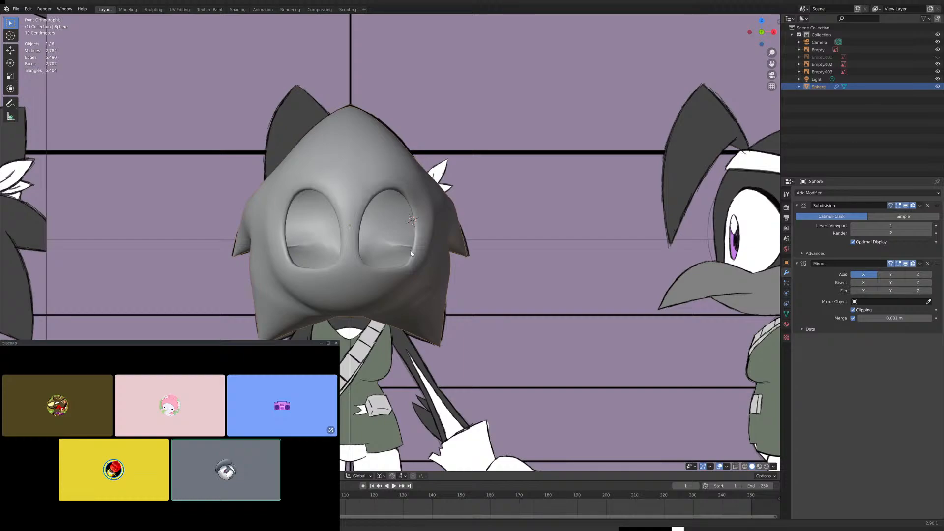
scroll(421, 285, down, 3)
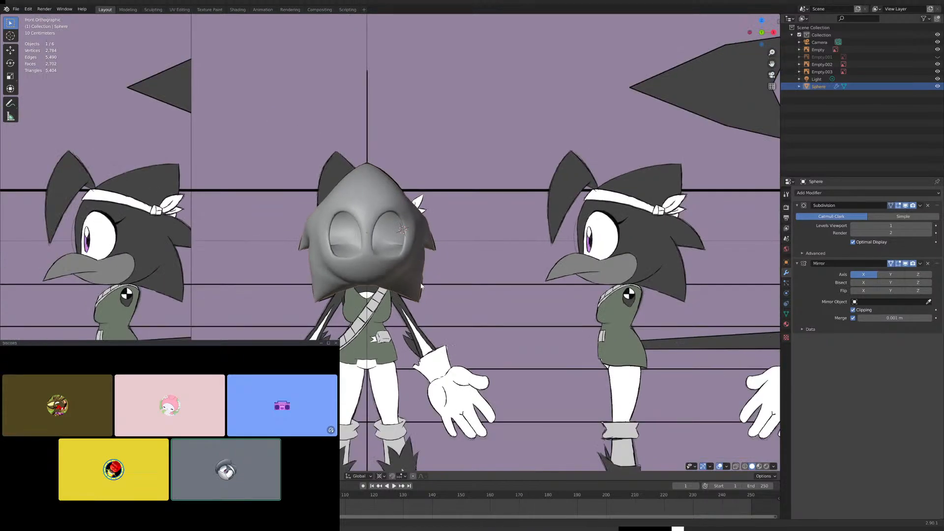
scroll(421, 285, down, 1)
scroll(402, 280, up, 5)
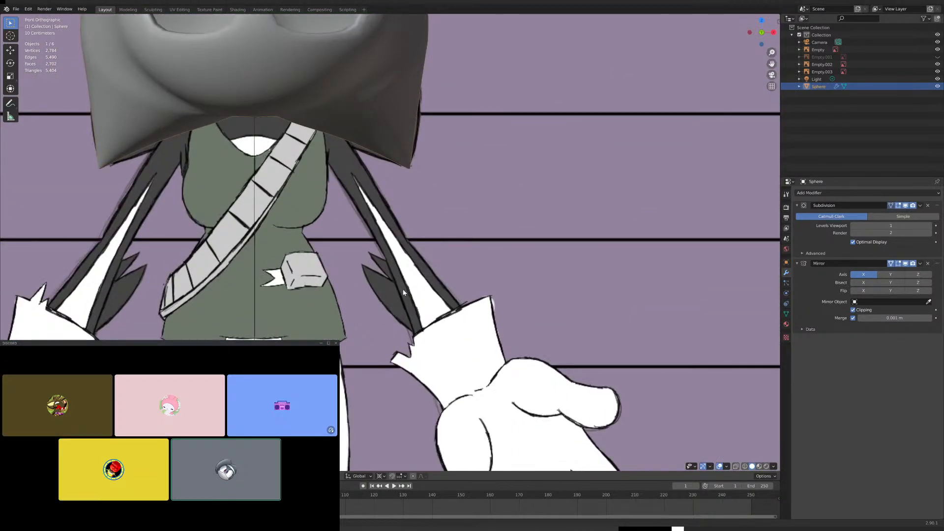
scroll(403, 292, down, 4)
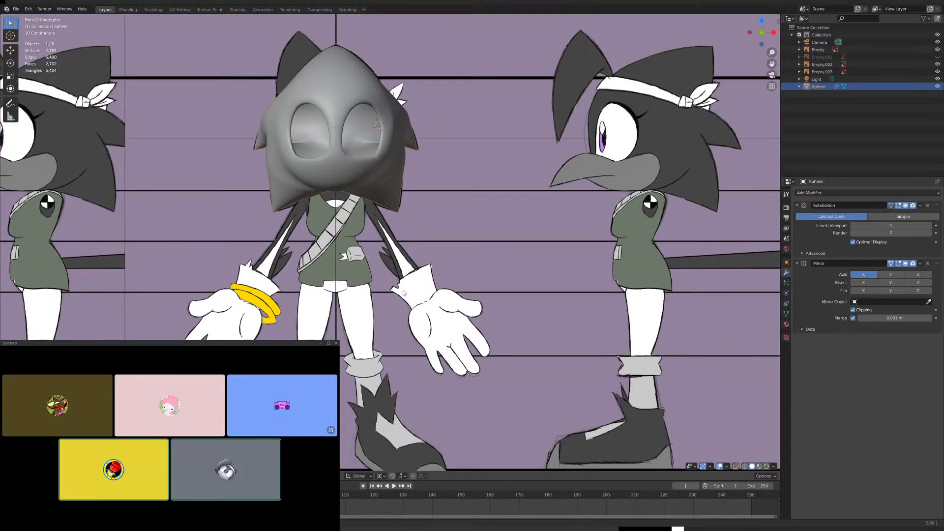
scroll(403, 292, down, 1)
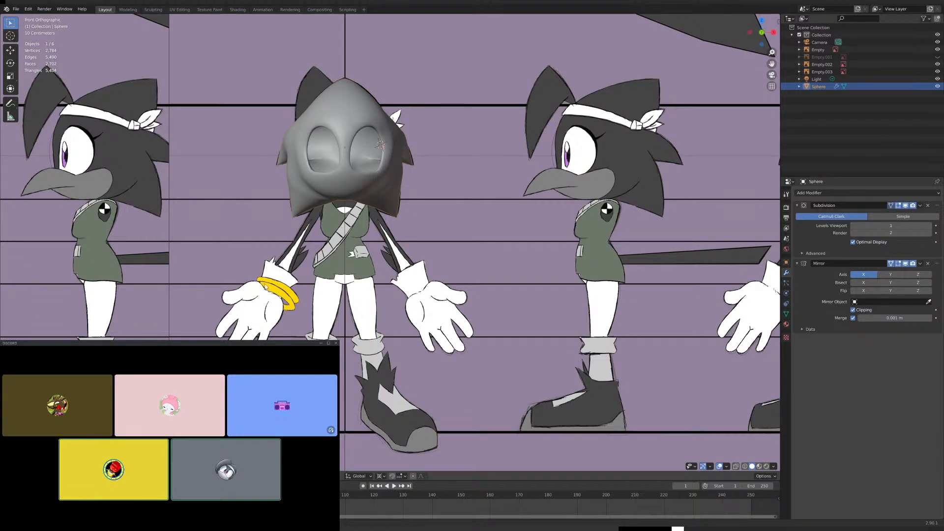
scroll(329, 298, down, 3)
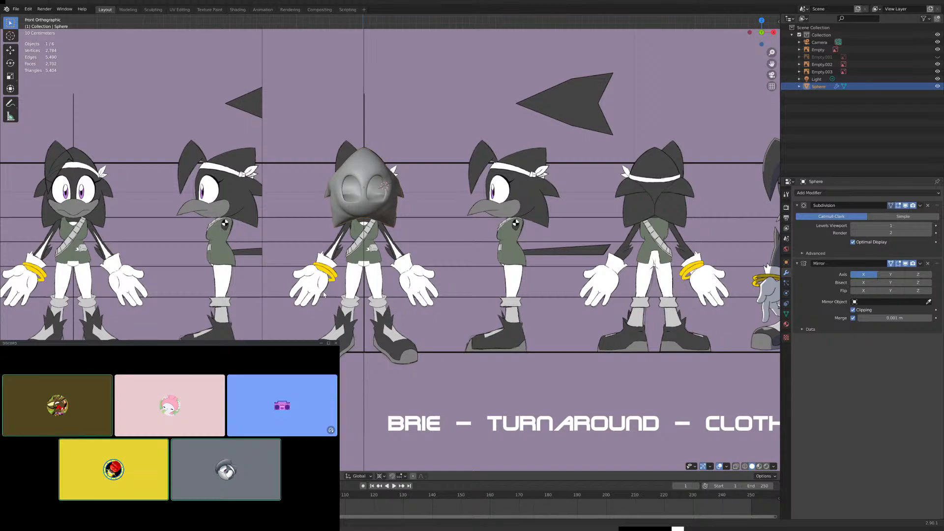
key(KP_3)
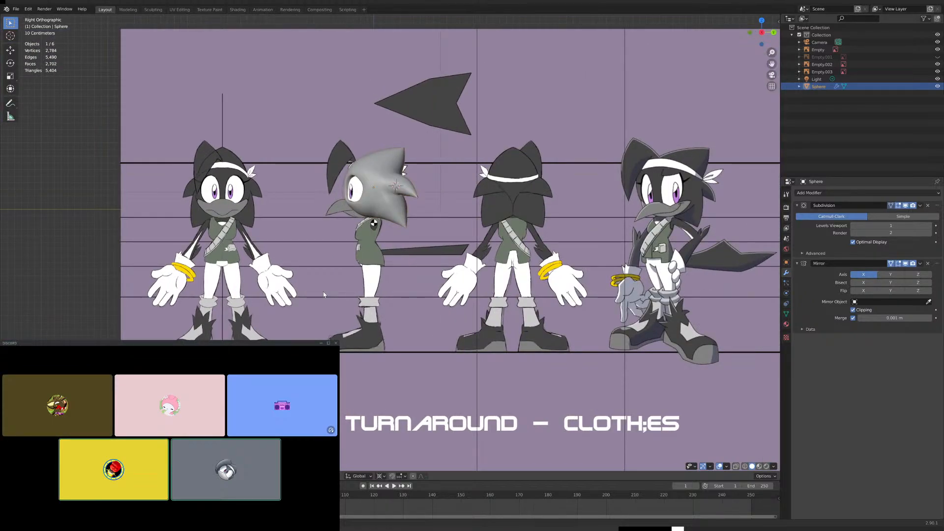
key(KP_1)
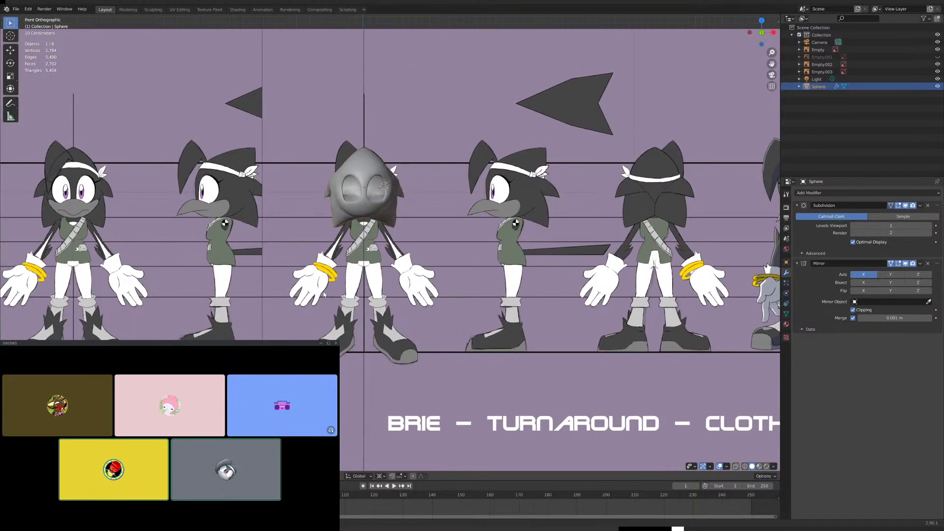
key(ctrl+KP_1)
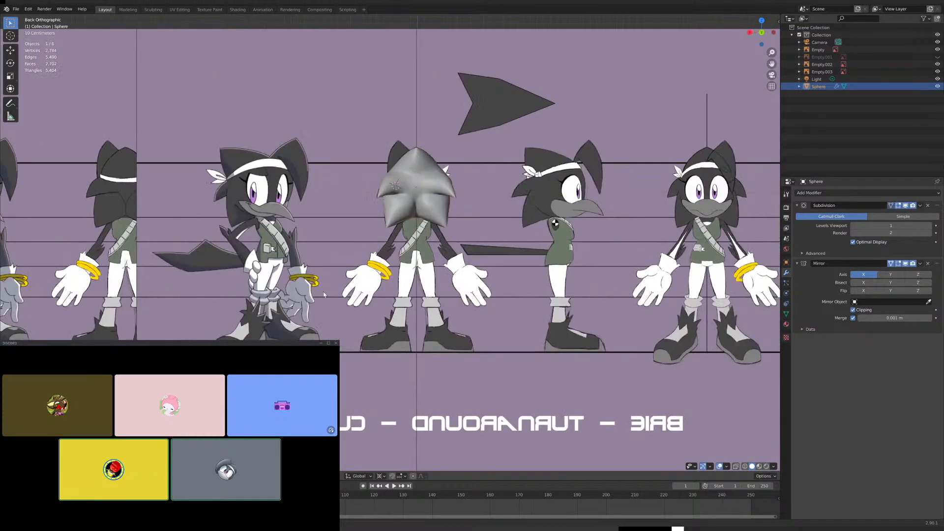
- Compare the head's back silhouette with the turnaround drawing, briefly viewing the reference through the mesh with X-ray
scroll(317, 250, up, 5)
scroll(334, 249, down, 3)
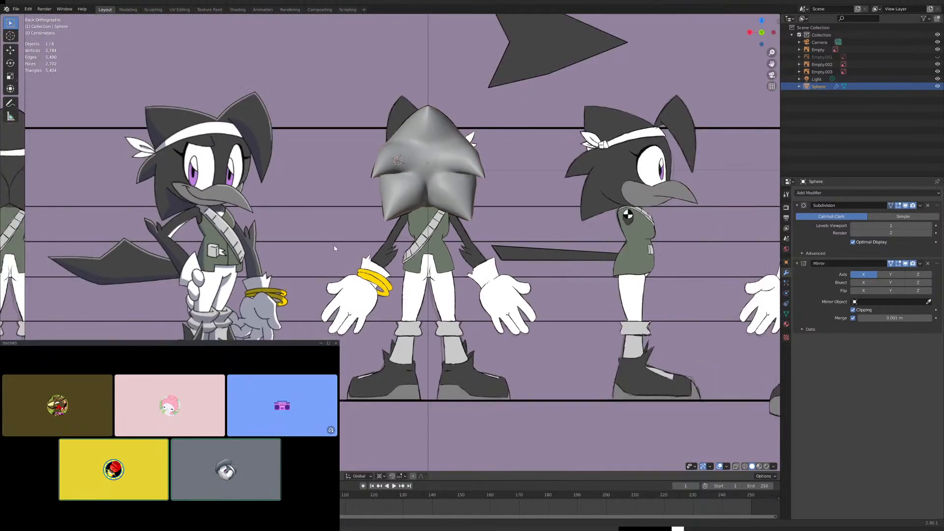
shift+middle_drag(409, 207, 356, 257)
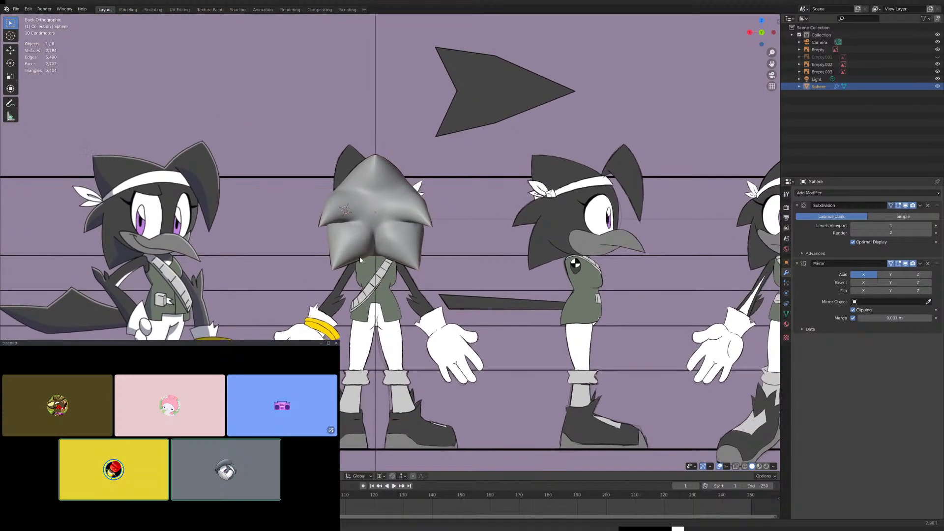
scroll(368, 257, down, 1)
scroll(369, 255, up, 3)
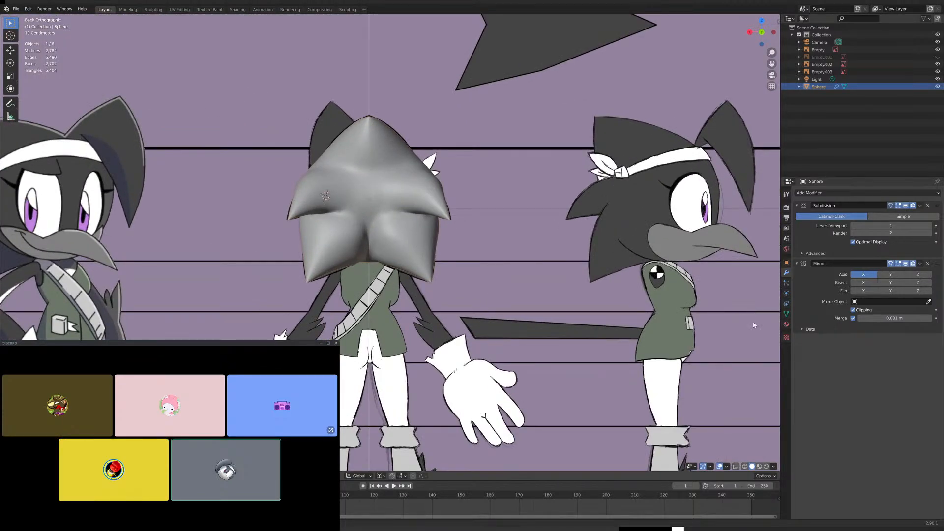
click(735, 467)
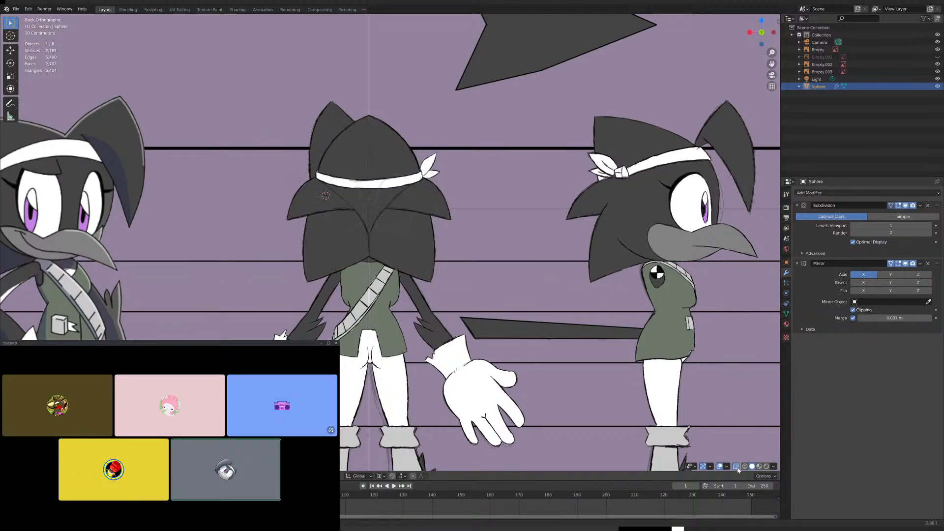
click(736, 467)
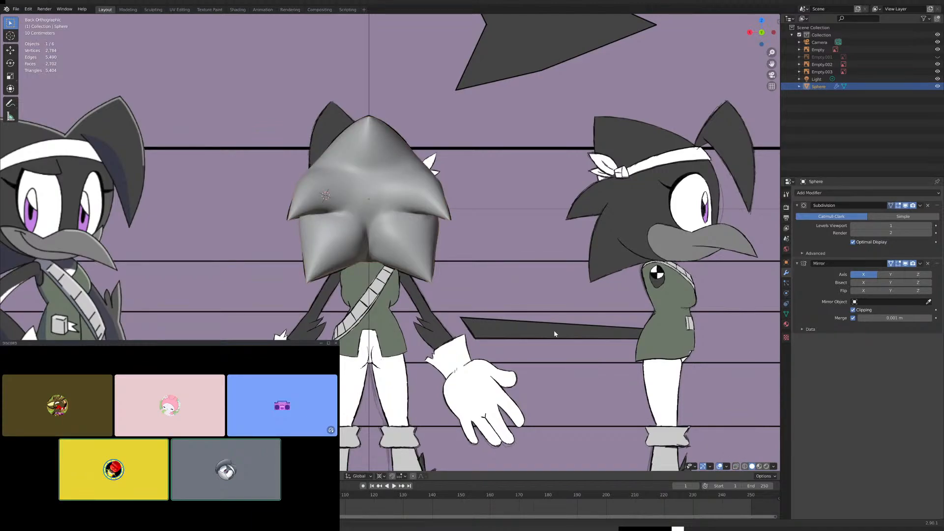
- In Edit Mode, raise the edge at the inner upper corner of the lower spike's base along Z in the back view
scroll(382, 255, up, 6)
key(Tab)
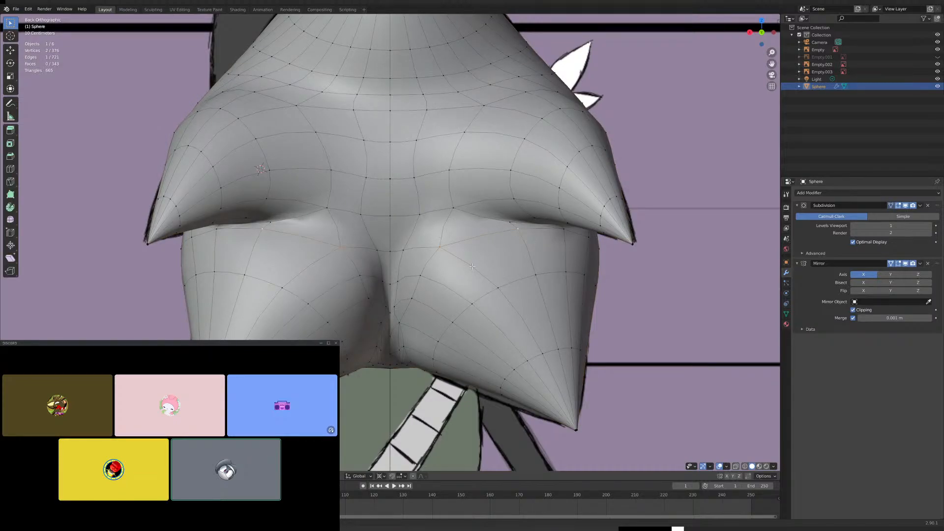
key(g)
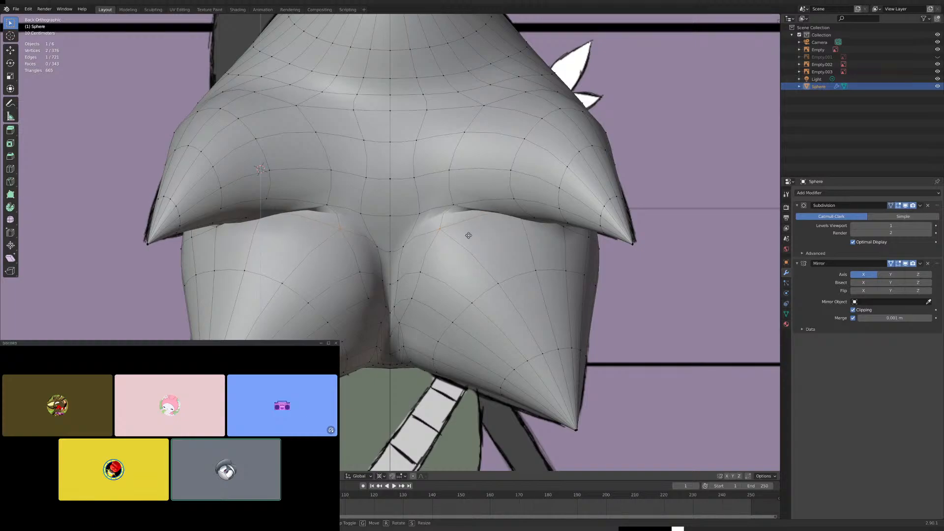
click(469, 236)
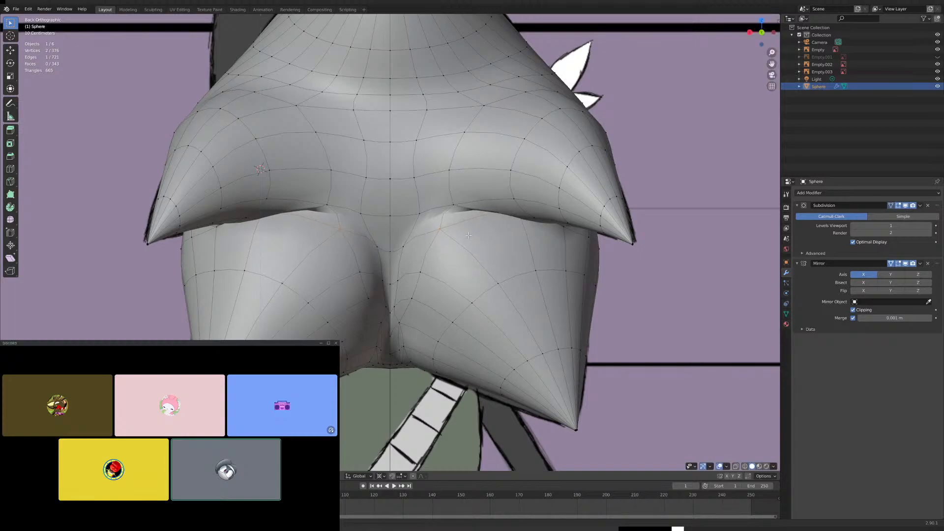
- Nudge the single vertex on the lower spike's inner side, just below its upper corner, along Z
click(422, 274)
key(g)
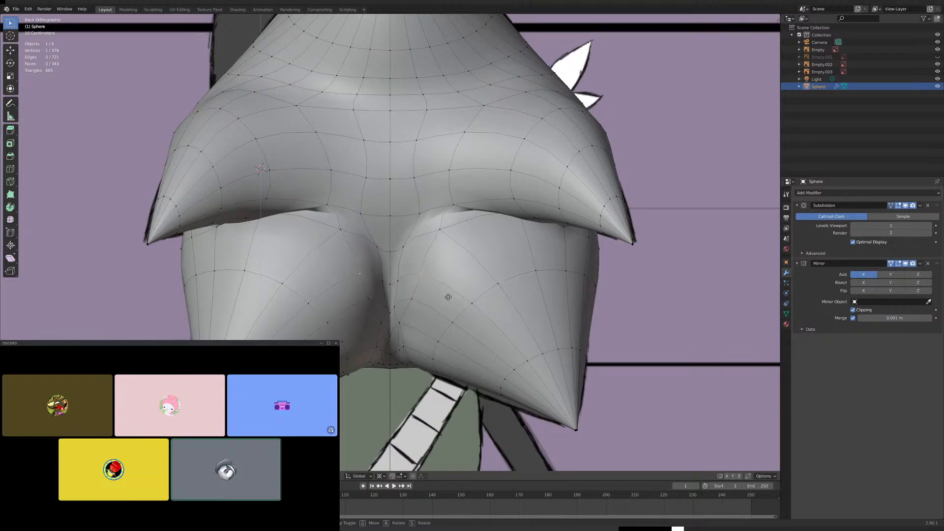
click(439, 290)
scroll(431, 266, down, 4)
scroll(438, 211, up, 5)
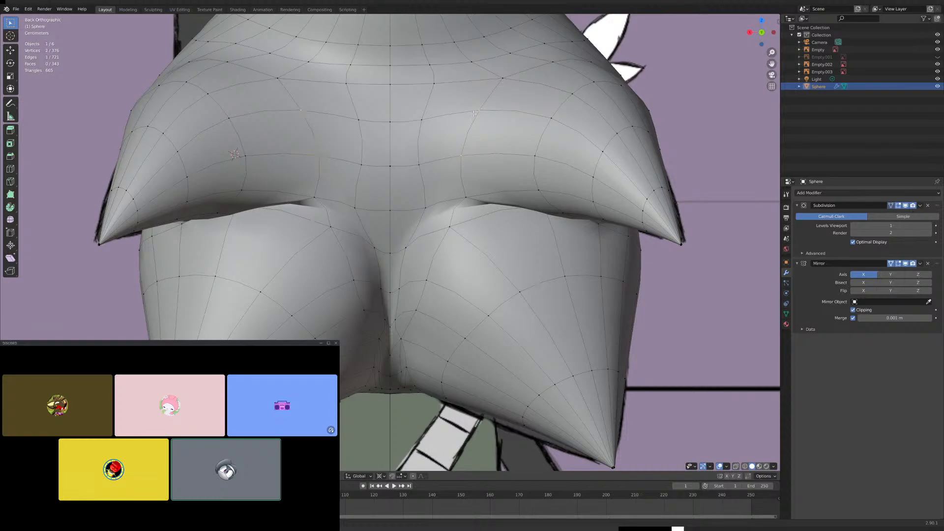
- Leave Edit Mode and examine the smoothed spike bases from the back against the reference, checking the front and side too
shift+middle_drag(462, 180, 464, 266)
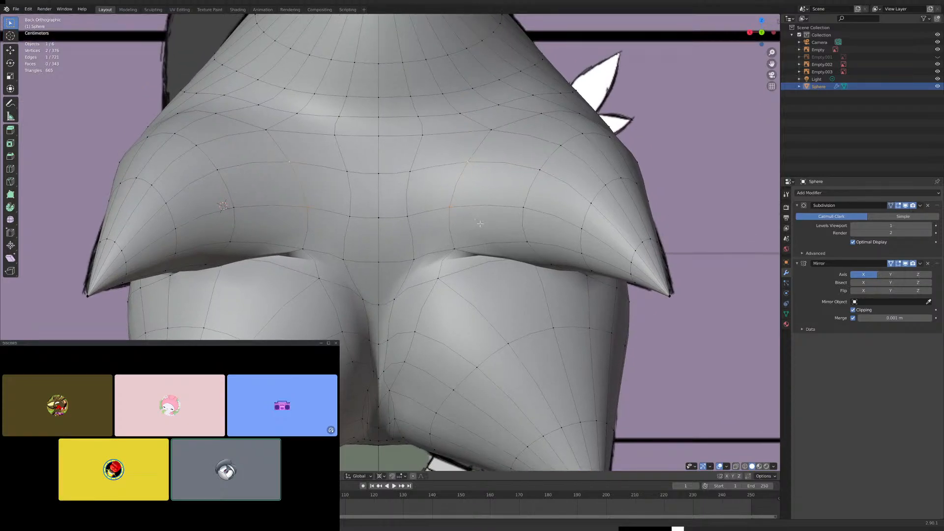
key(Tab)
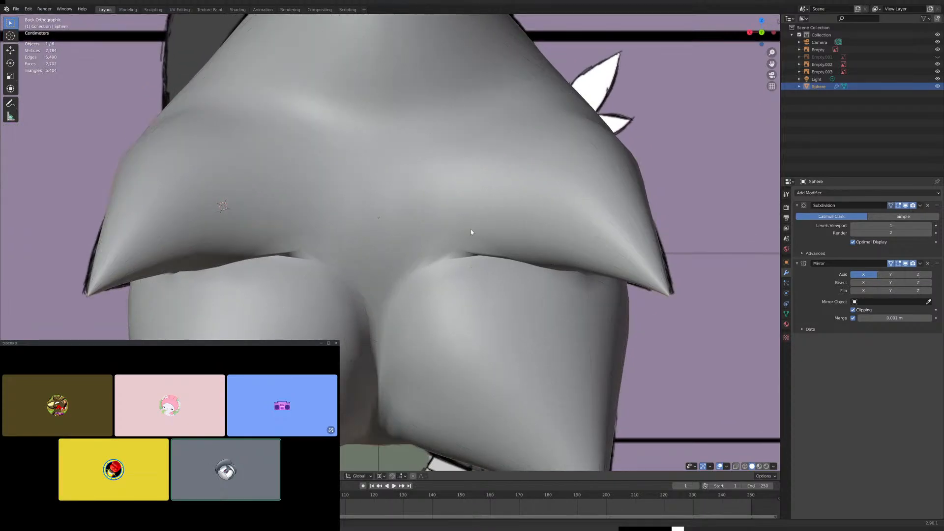
middle_drag(470, 229, 432, 237)
key(KP_1)
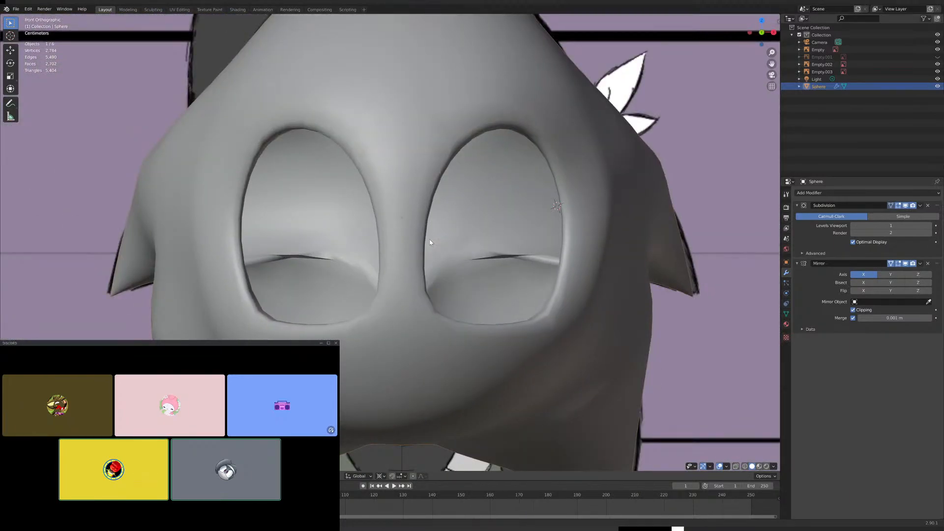
key(KP_3)
key(ctrl+KP_1)
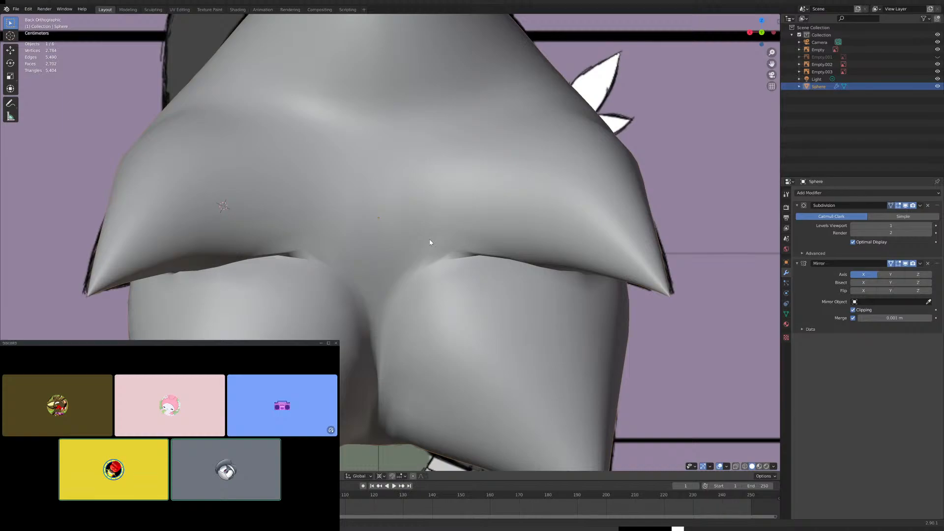
scroll(430, 242, down, 5)
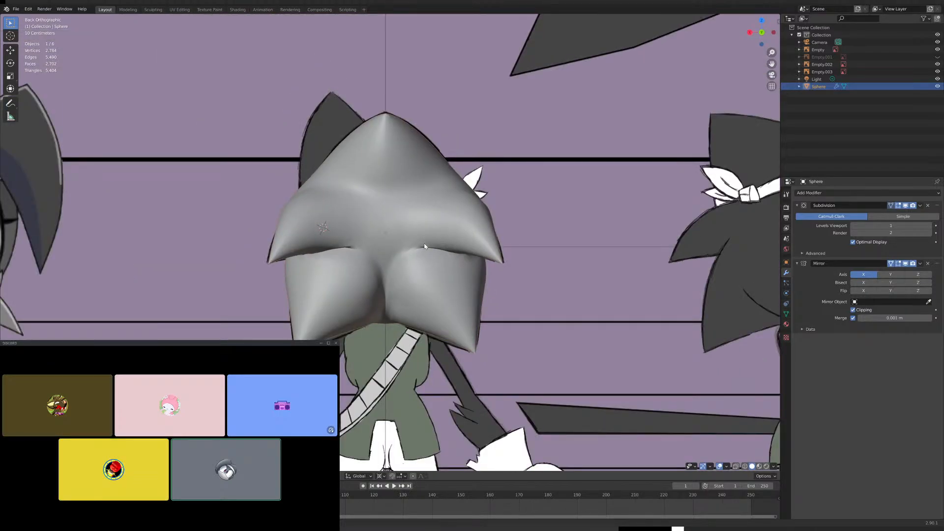
scroll(425, 246, down, 3)
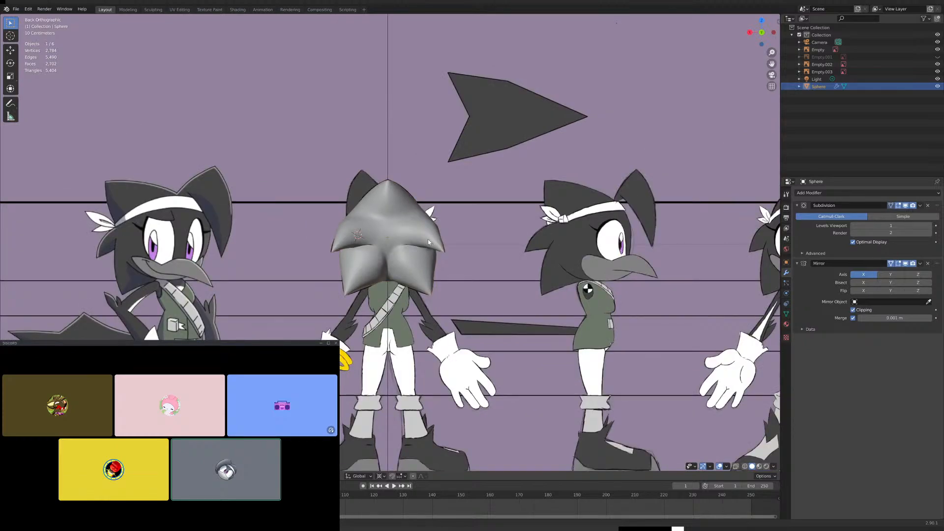
scroll(428, 238, up, 5)
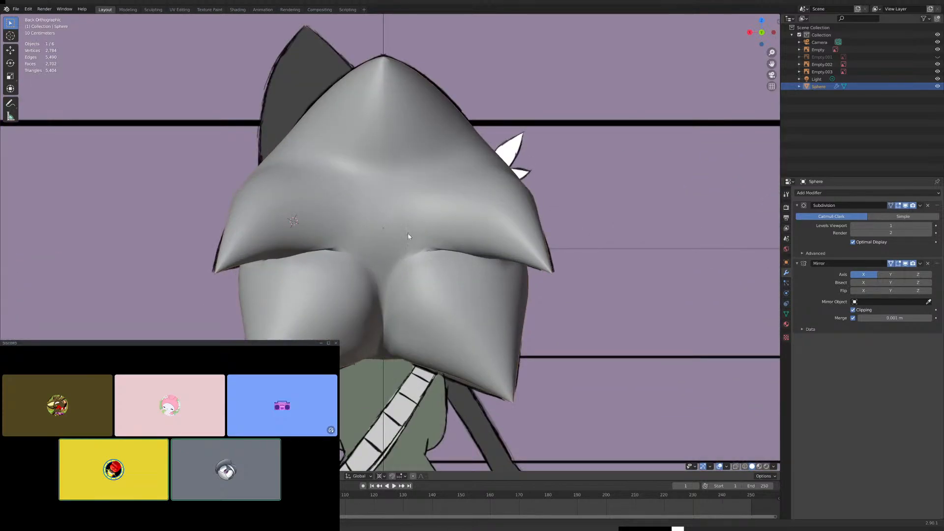
scroll(380, 240, up, 3)
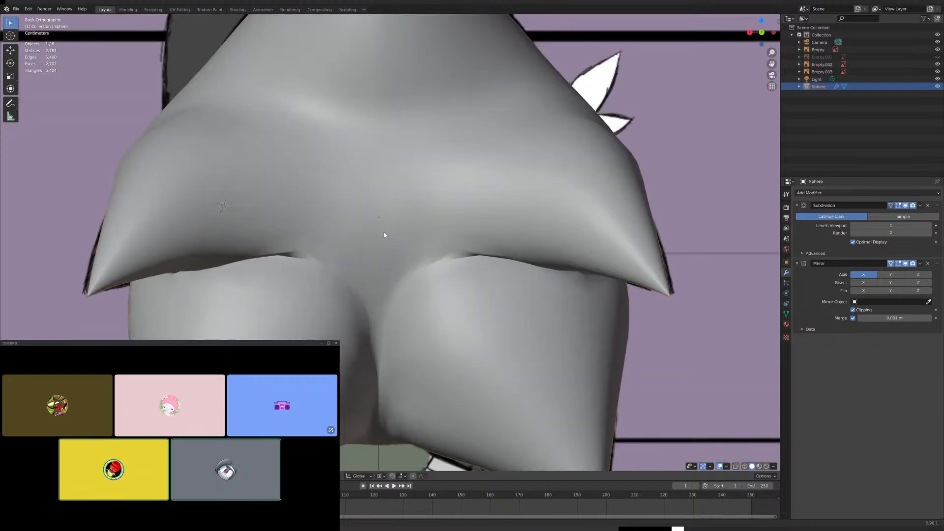
scroll(396, 218, down, 6)
scroll(401, 229, down, 3)
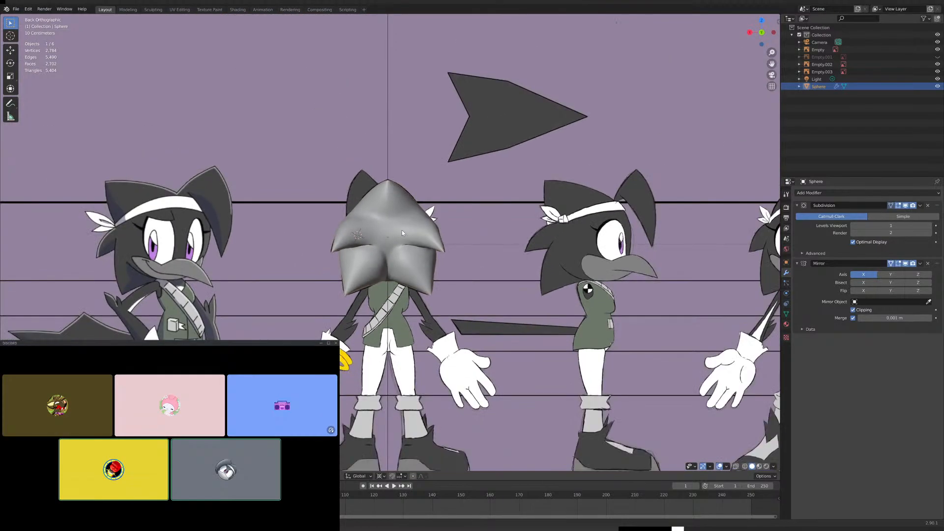
scroll(402, 231, up, 4)
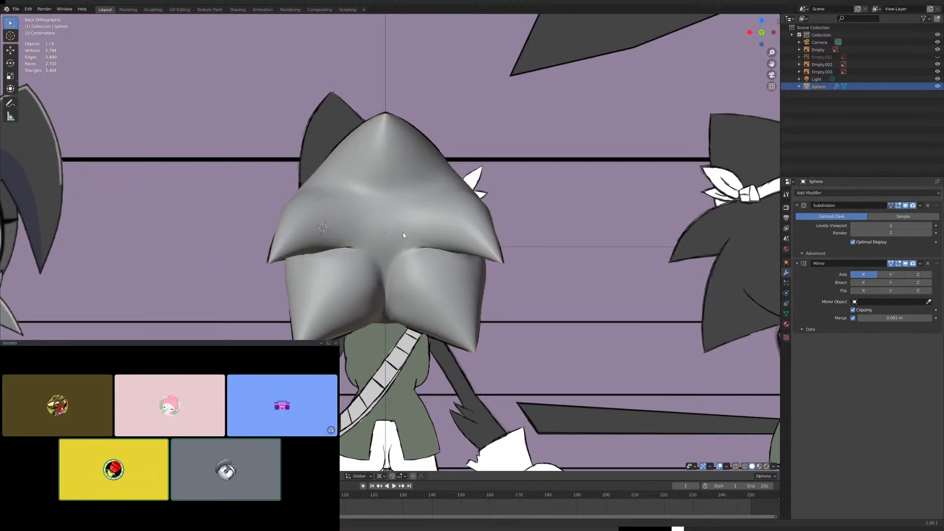
scroll(404, 231, up, 2)
scroll(421, 245, down, 5)
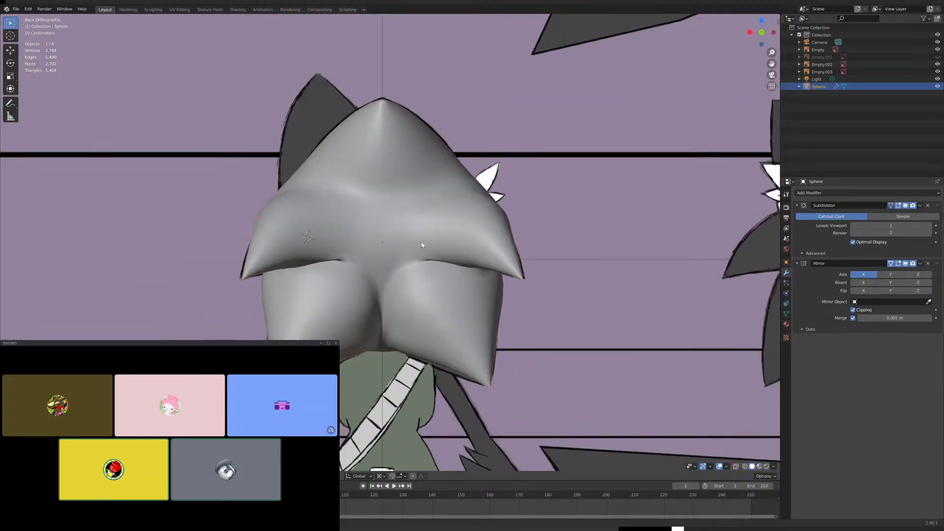
- Select the vertical run of three edges at the middle spike's base in Edit Mode and move it along X toward the centre
scroll(425, 241, up, 8)
key(Tab)
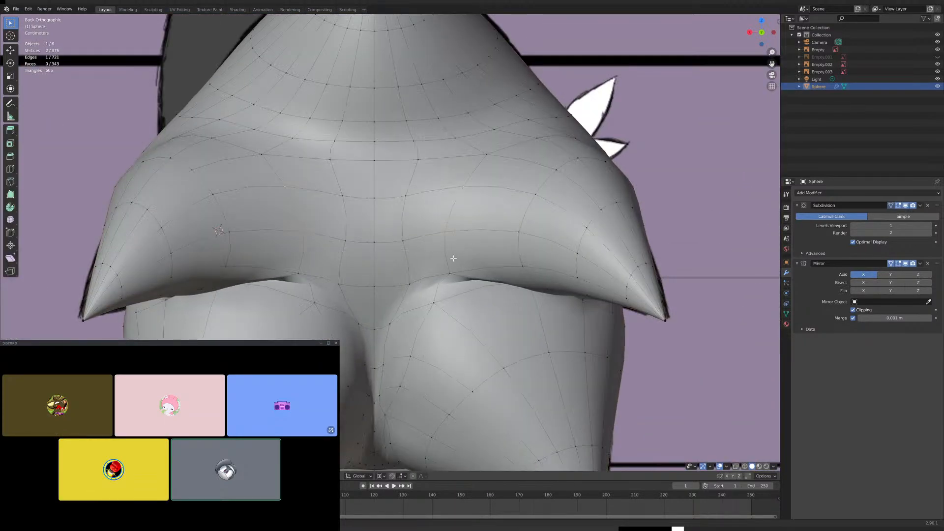
shift+click(445, 232)
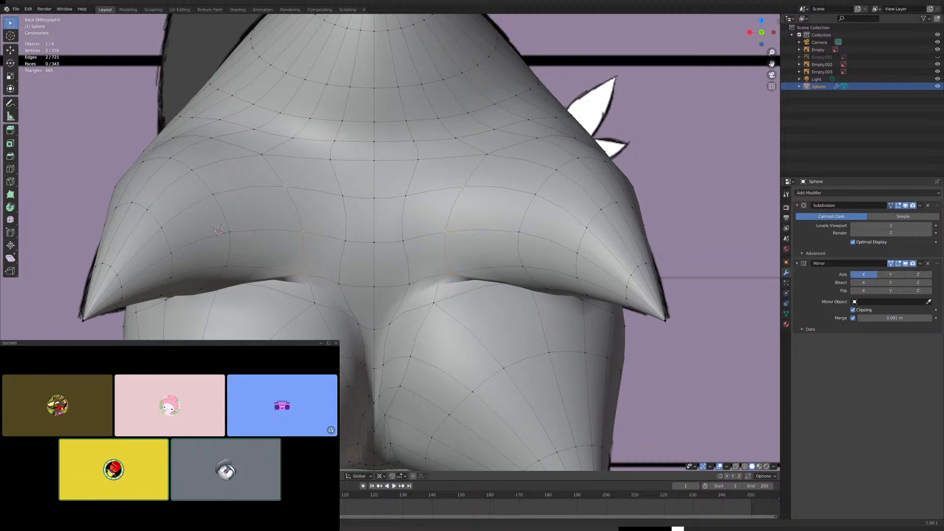
shift+click(483, 158)
key(g)
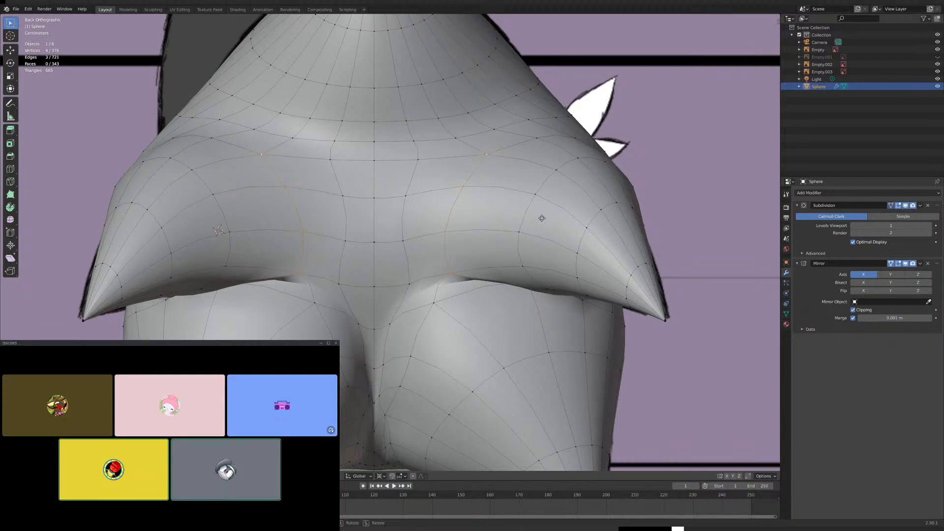
key(x)
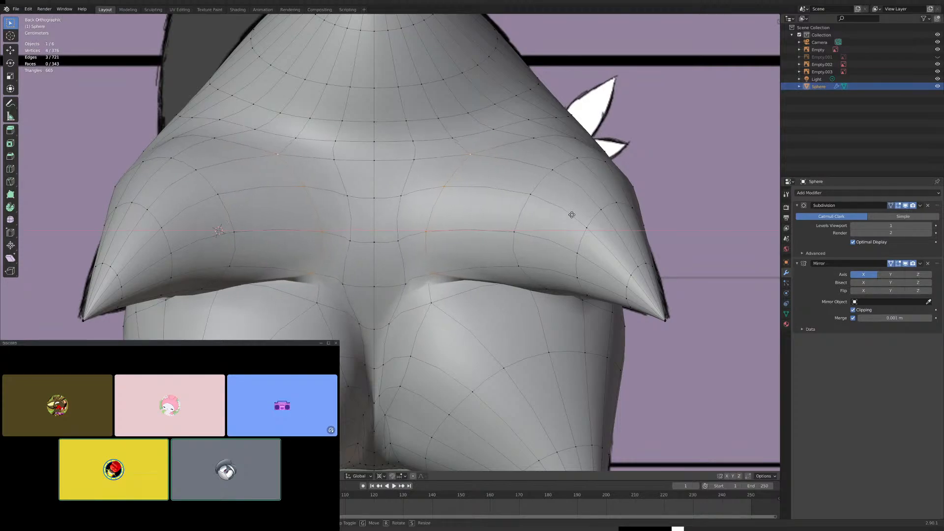
click(570, 217)
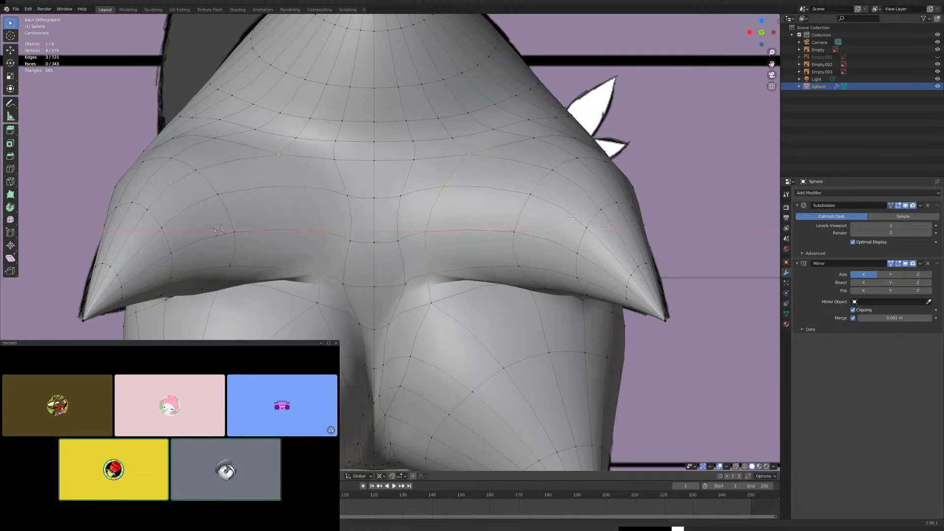
- Return to Object Mode and check the head against the turnaround reference in the back, right and front views
key(Tab)
scroll(511, 249, down, 6)
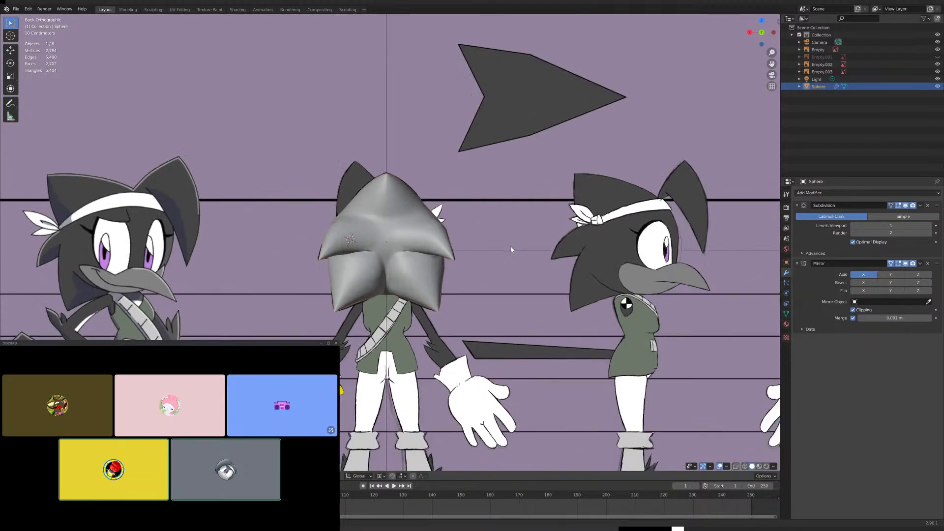
scroll(511, 249, up, 3)
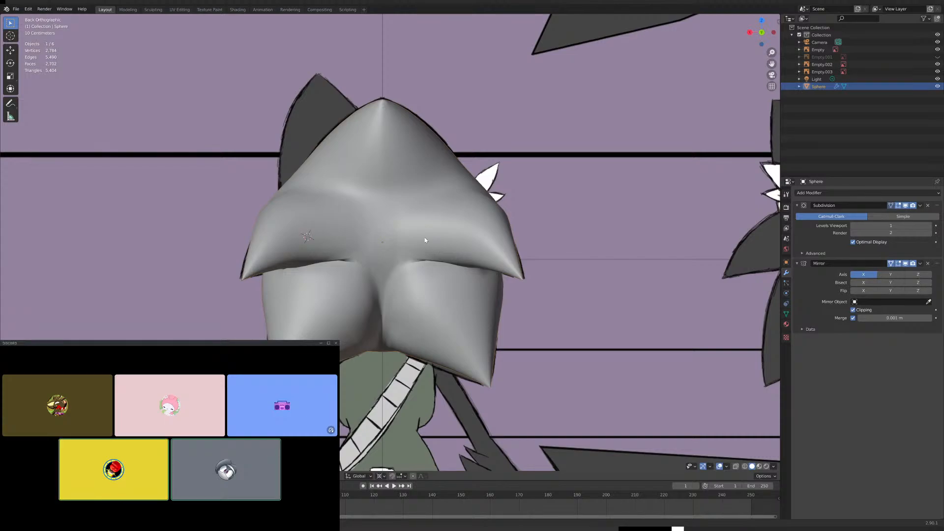
middle_drag(436, 248, 473, 230)
scroll(494, 232, down, 5)
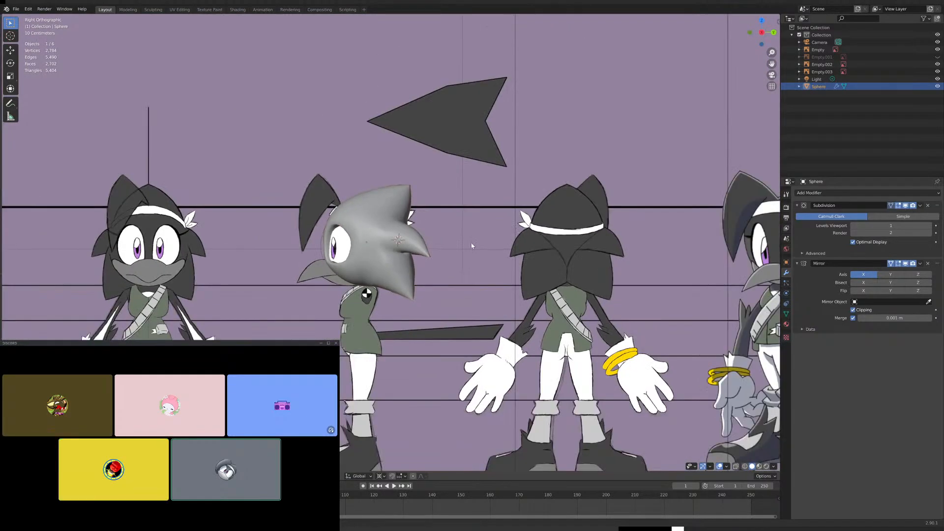
scroll(364, 250, up, 5)
key(KP_1)
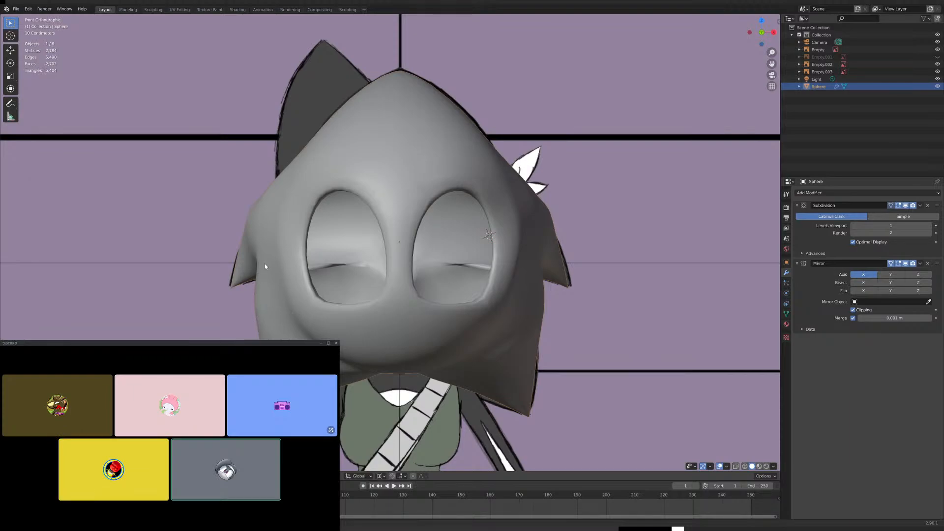
- Try shifting the front reference image slightly down behind the head, and undo the last two actions
drag(523, 309, 518, 339)
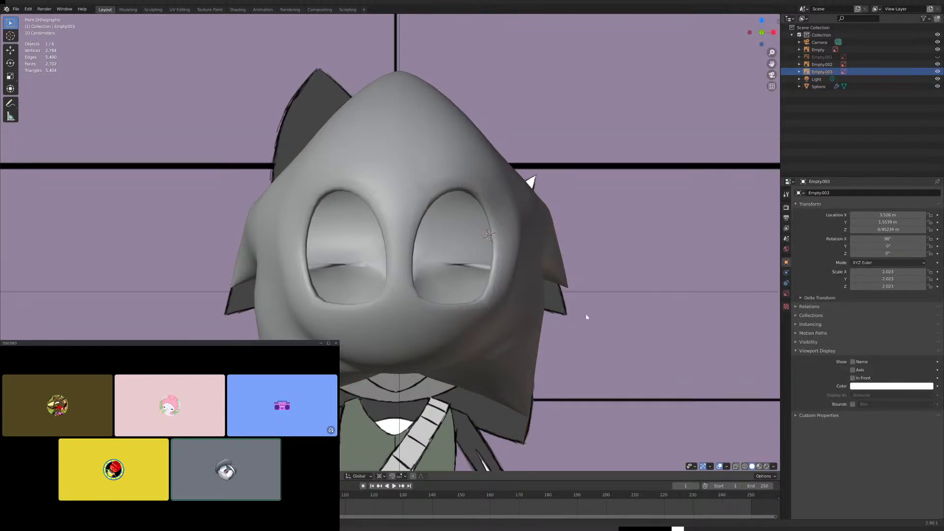
key(ctrl+z)
key(ctrl+z)
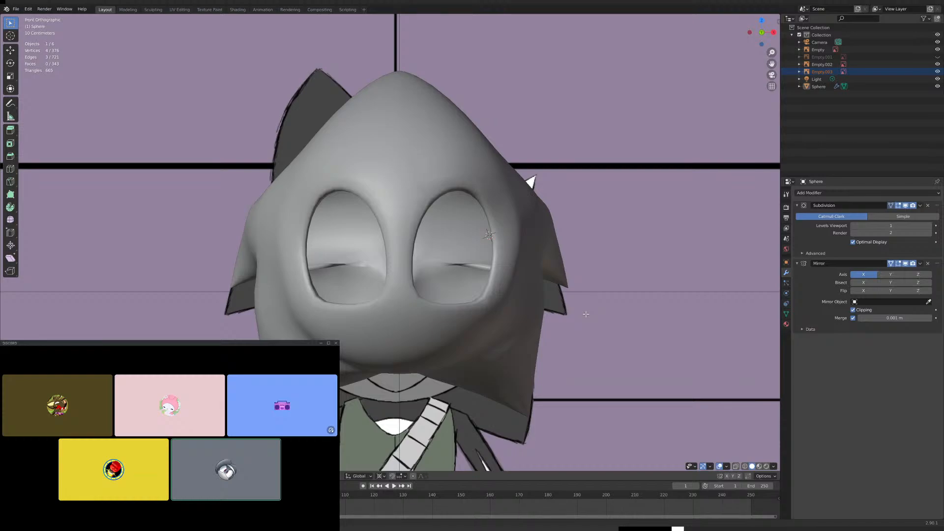
- Leave Edit Mode with the front reference image active and move it up along Z to about -0.851 m
scroll(586, 314, down, 7)
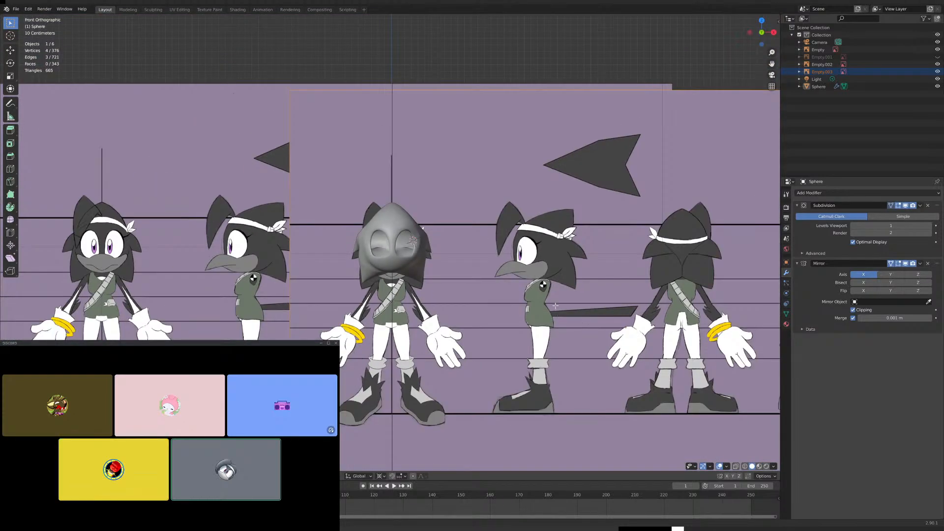
scroll(568, 303, up, 5)
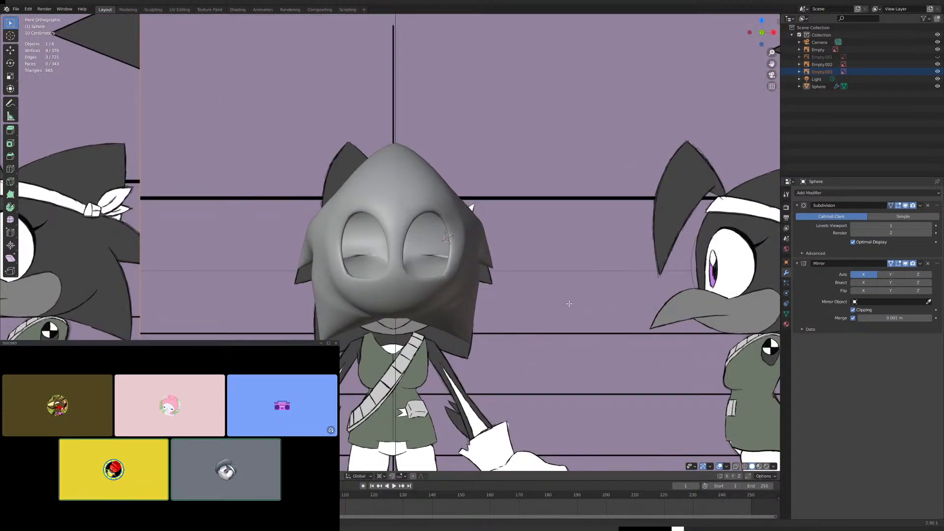
key(g)
key(z)
click(563, 315)
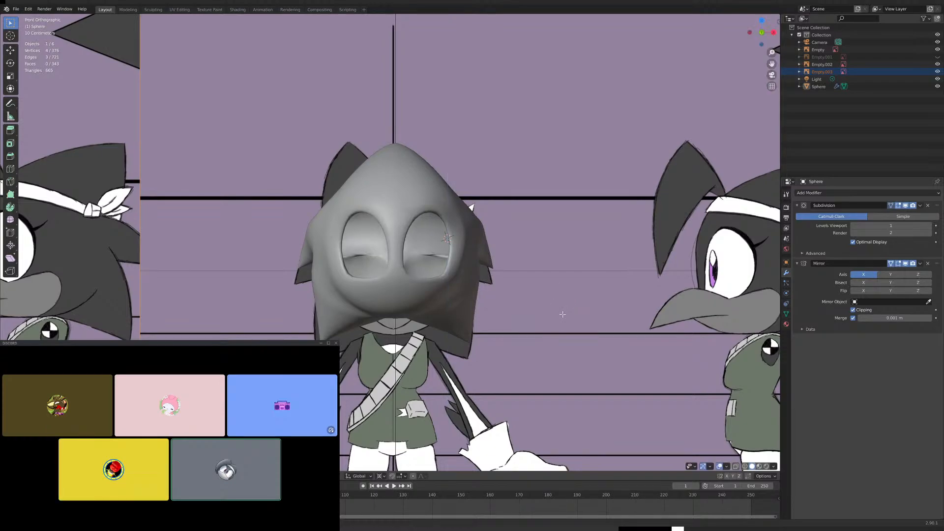
key(Tab)
click(563, 317)
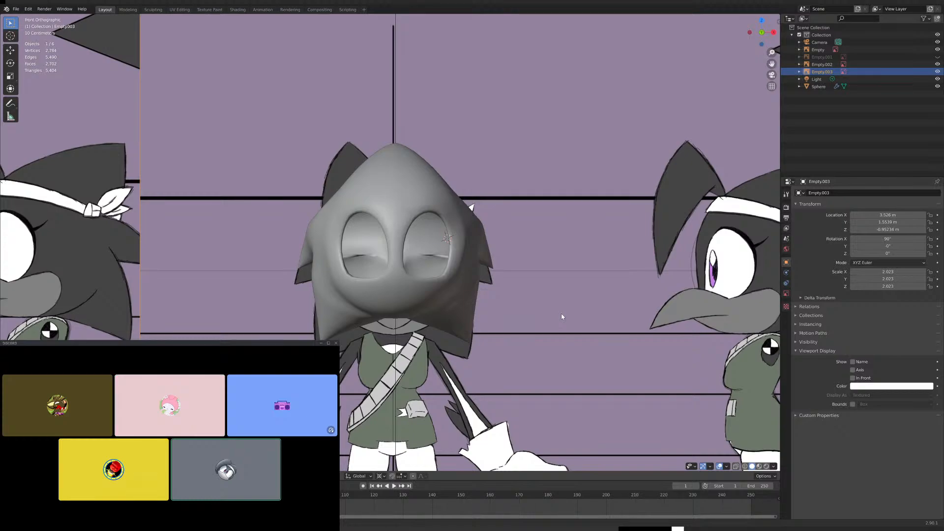
key(g)
key(z)
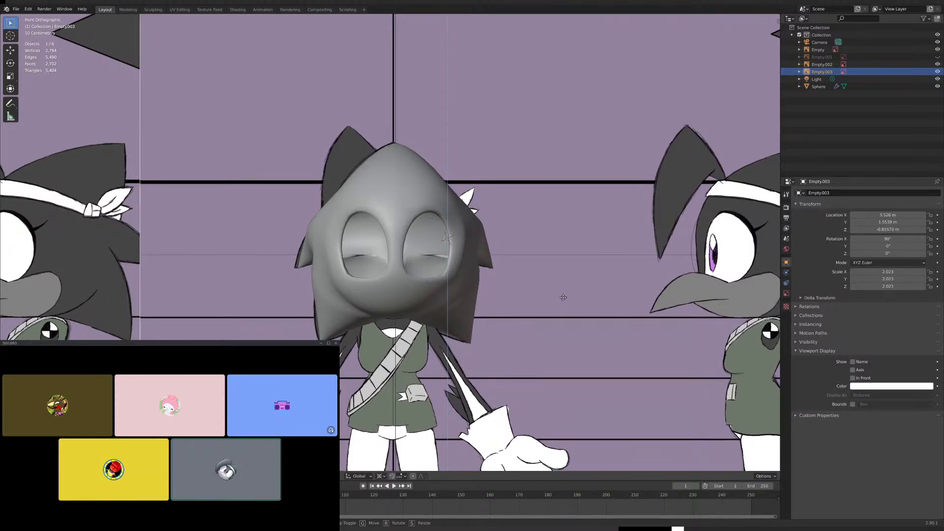
click(561, 300)
- Shift the front reference image along X to about 3.542 m and check its alignment with the head
key(g)
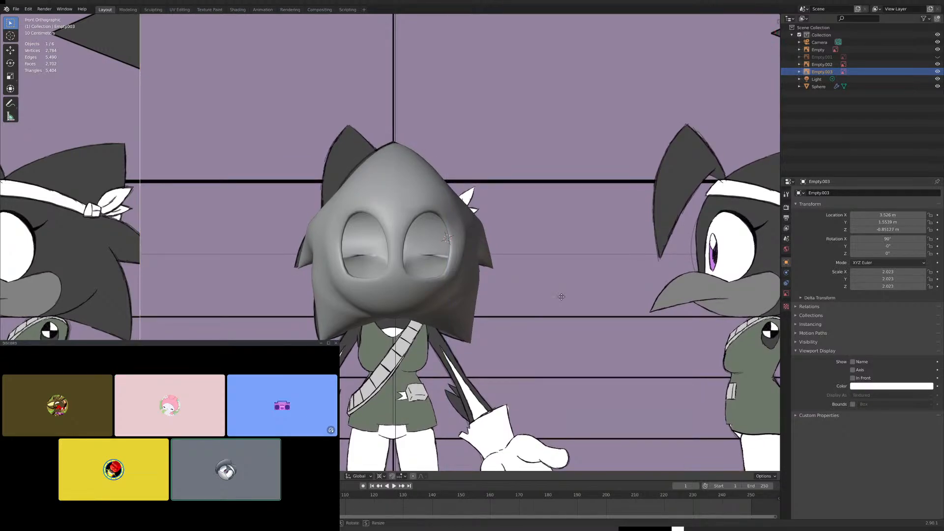
key(x)
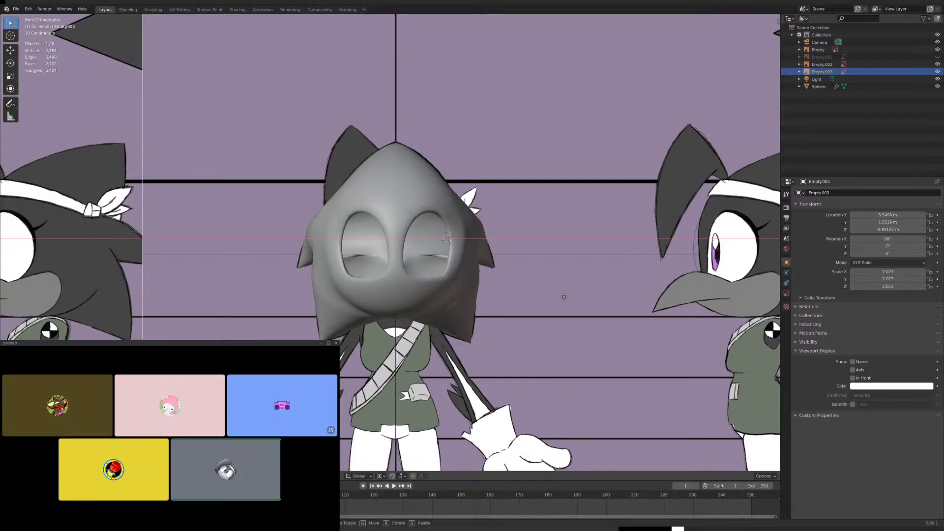
click(564, 297)
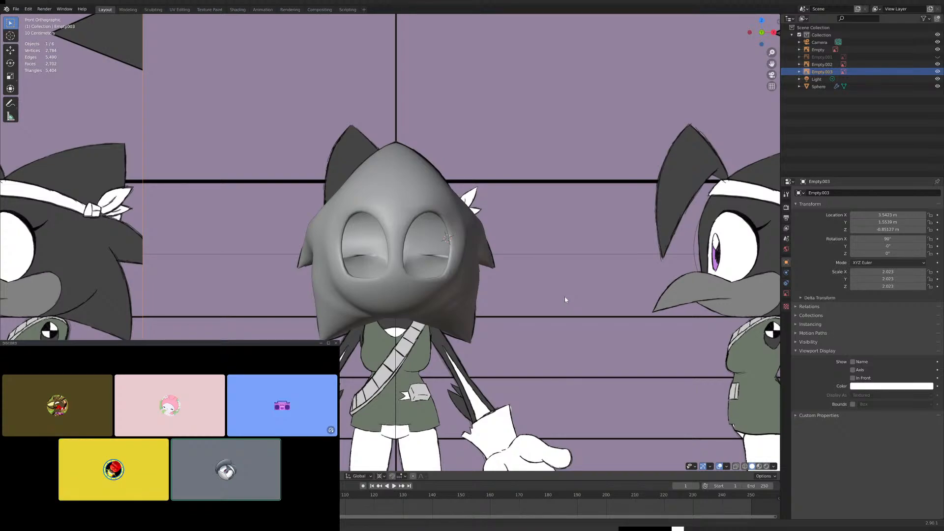
scroll(560, 295, down, 7)
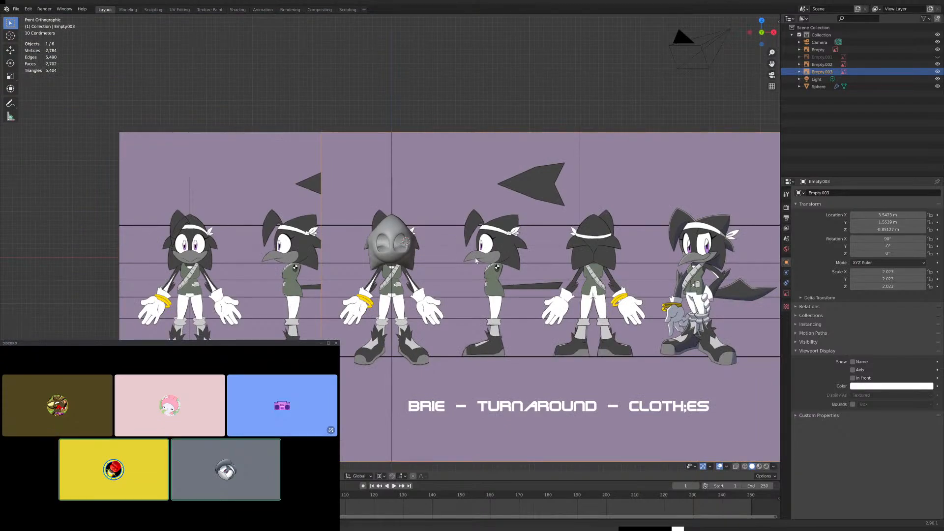
scroll(474, 257, up, 6)
scroll(473, 270, down, 3)
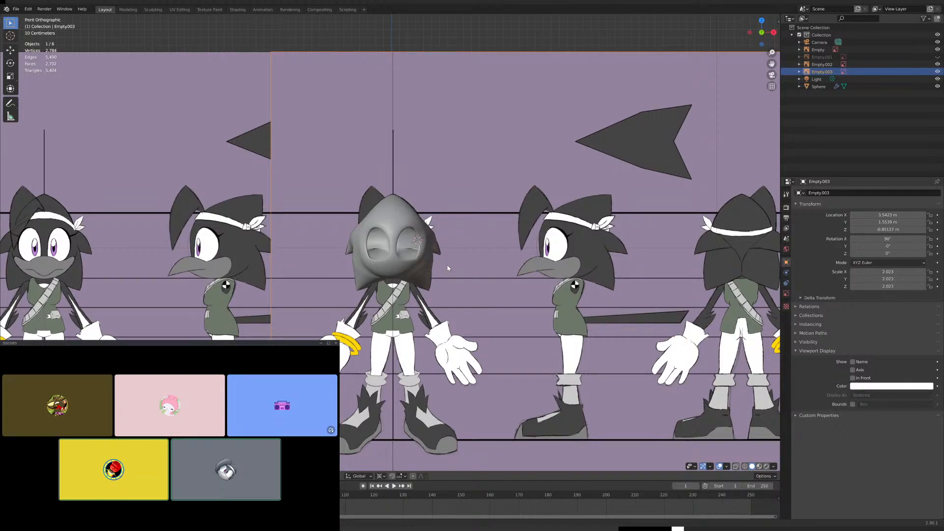
scroll(419, 264, up, 4)
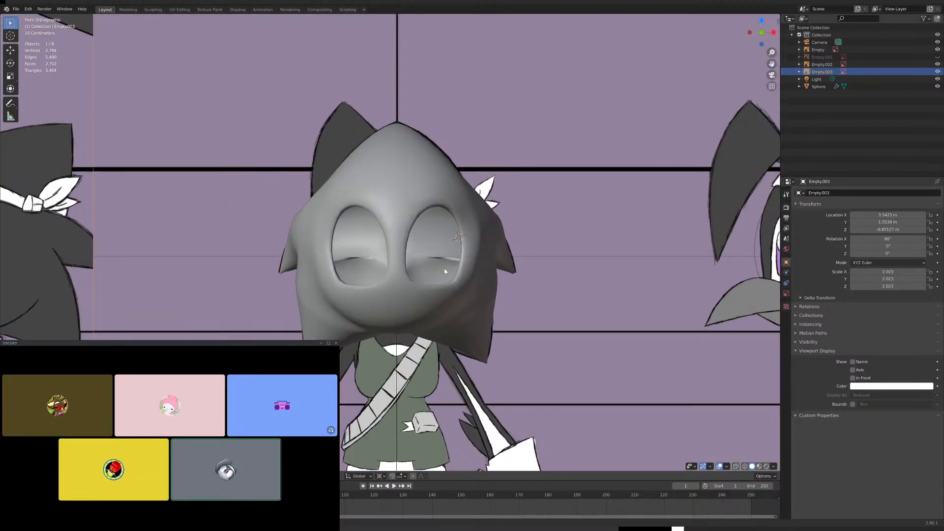
middle_drag(489, 284, 409, 285)
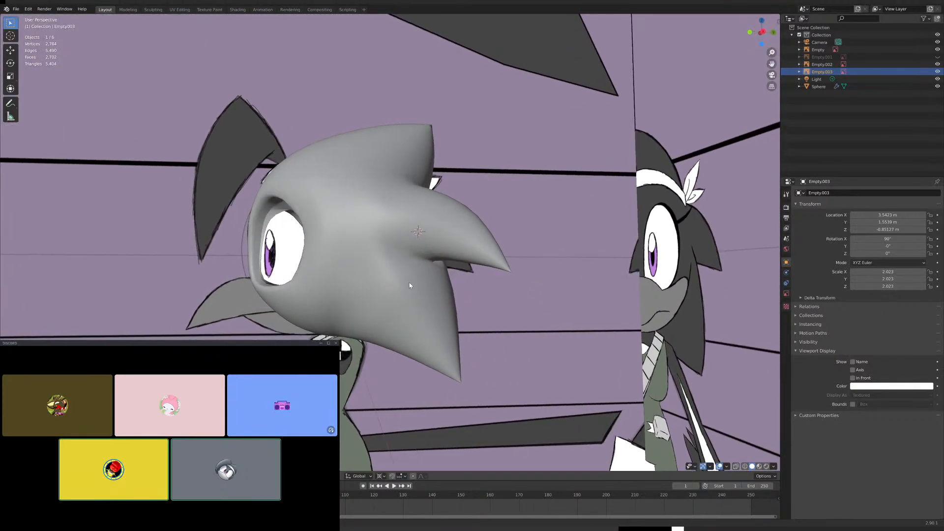
- Open the program's preferences
click(28, 8)
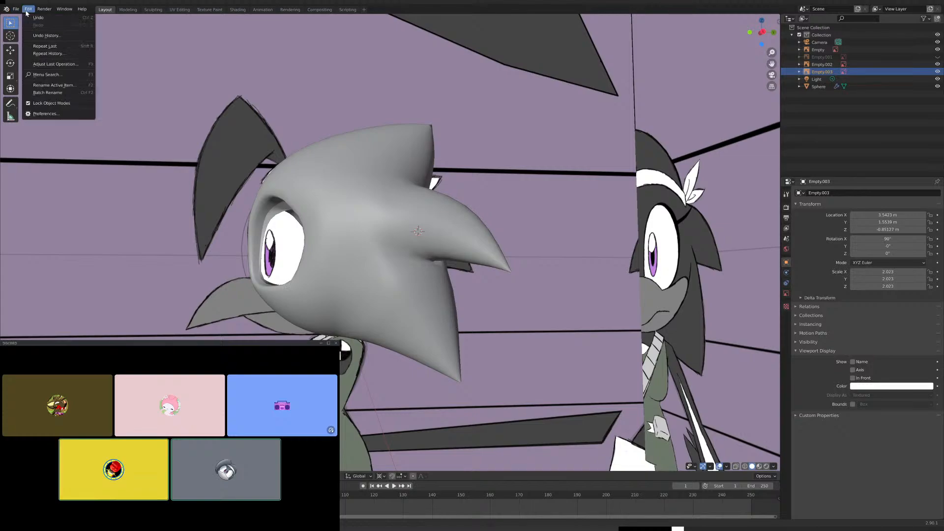
click(49, 115)
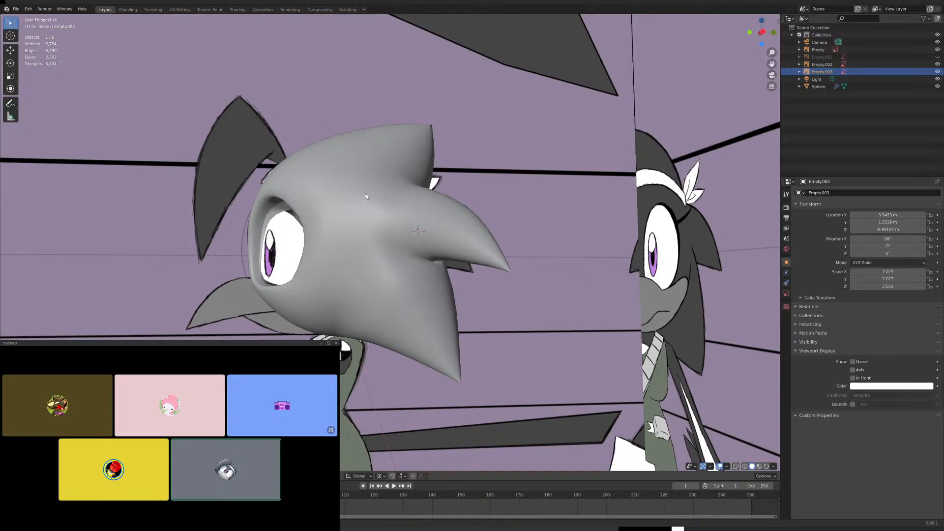
- Save the project to its existing file, Brie the Magpie.blend
scroll(361, 194, down, 9)
middle_drag(350, 188, 433, 193)
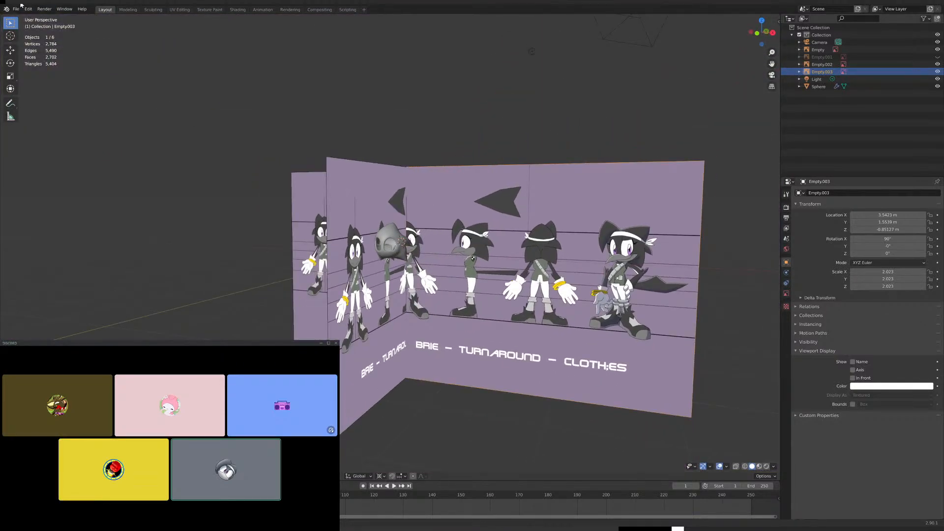
click(16, 8)
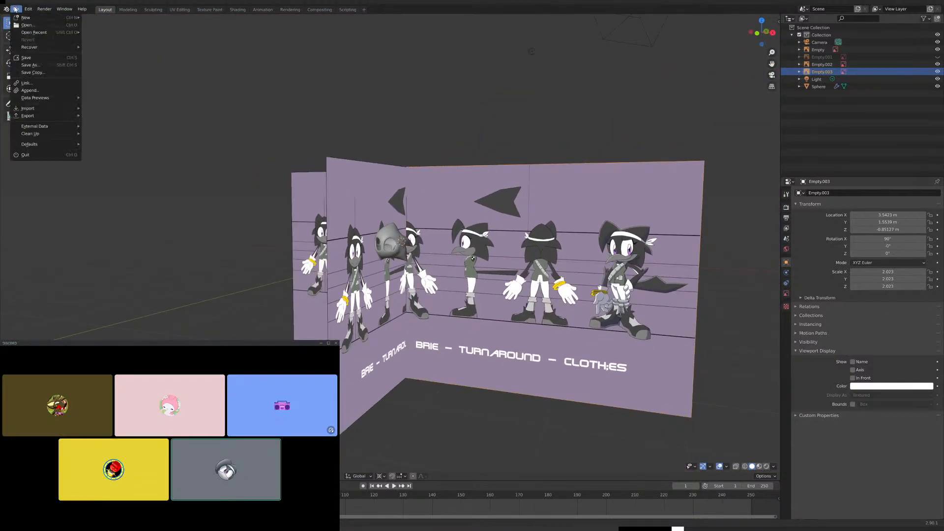
click(37, 59)
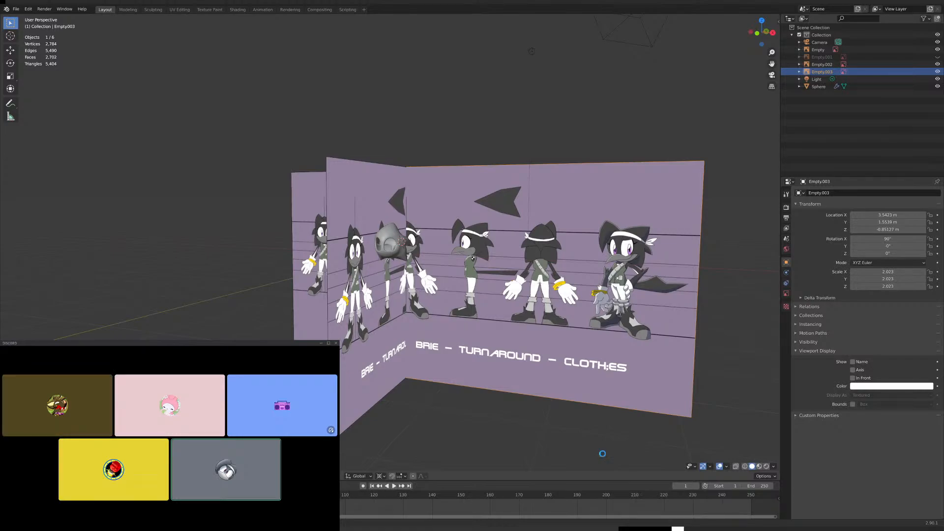
key(ctrl+s)
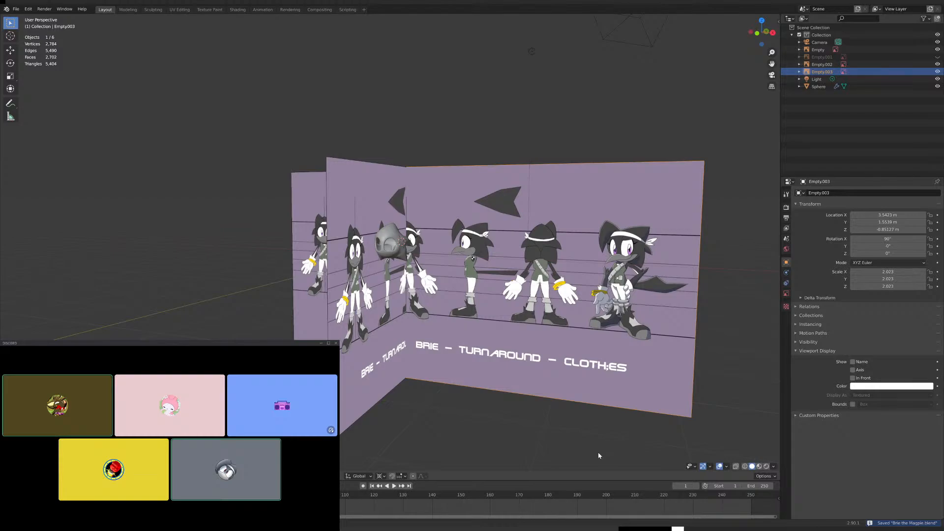
- Select the head mesh and enter Edit Mode at the crease under the middle spike, in right side view
scroll(416, 332, up, 8)
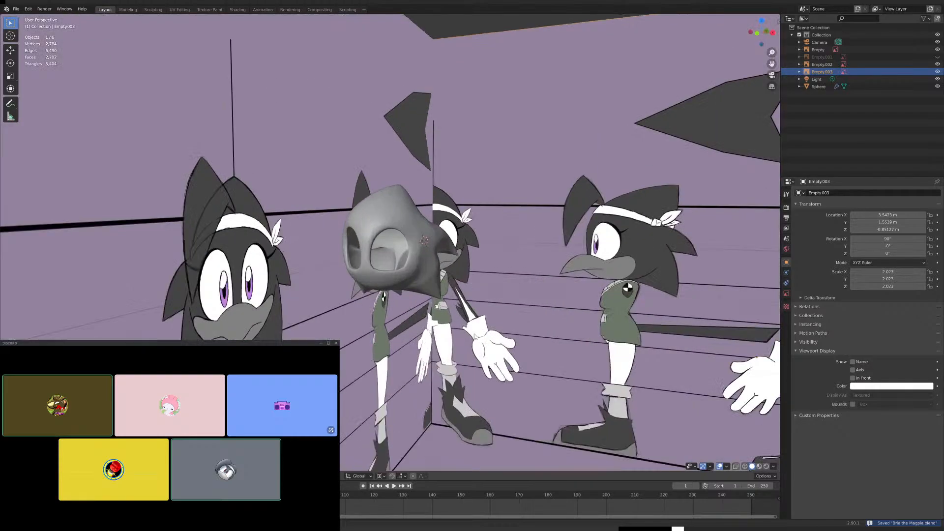
key(KP_3)
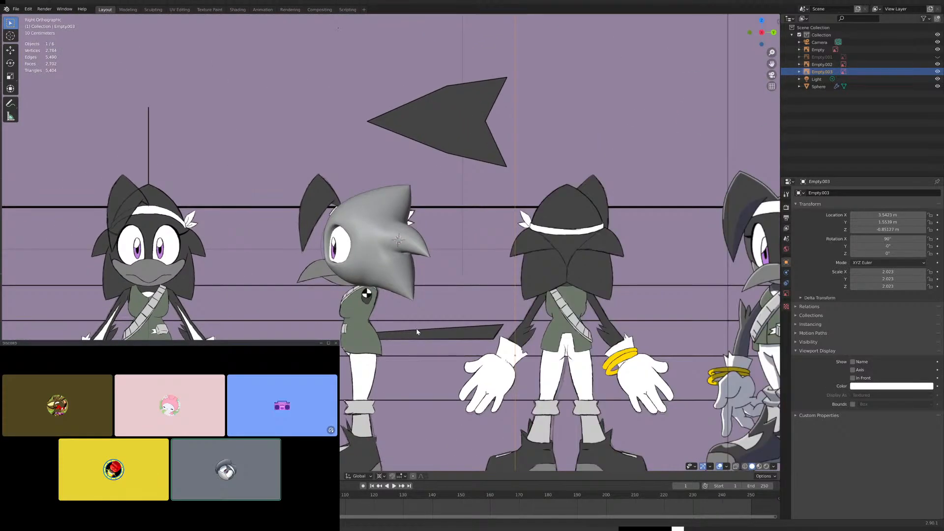
scroll(423, 327, up, 6)
shift+middle_drag(468, 325, 443, 298)
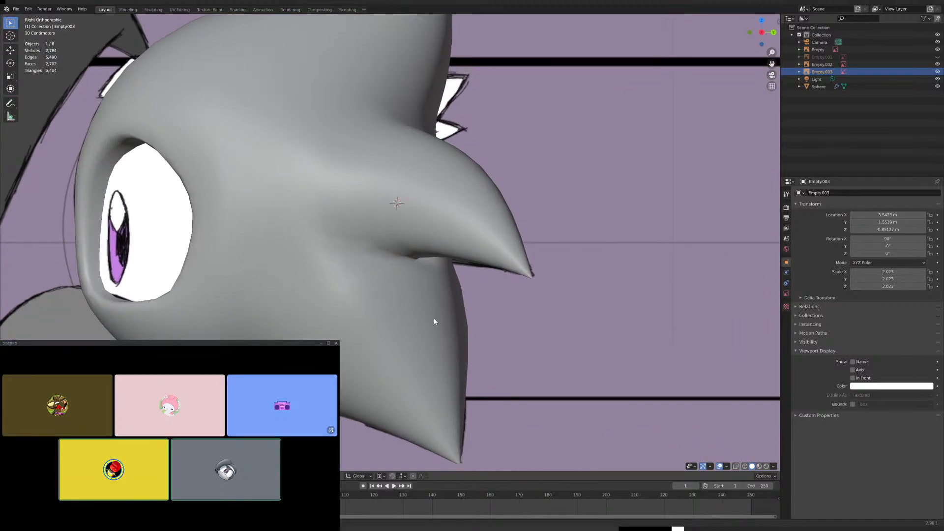
click(434, 322)
key(Tab)
scroll(436, 312, up, 3)
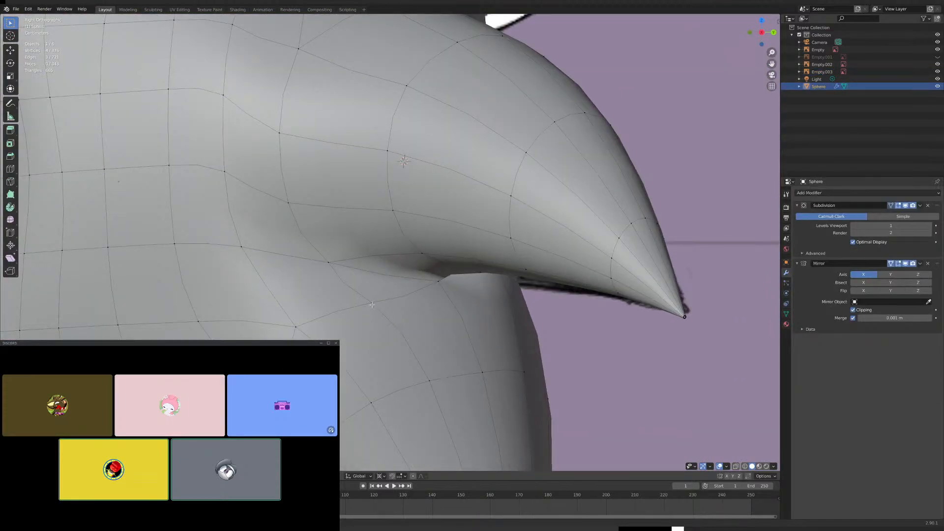
- Move the lower spike's upper base vertices up along Z to close the gap beneath the middle spike
click(431, 350)
key(g)
key(z)
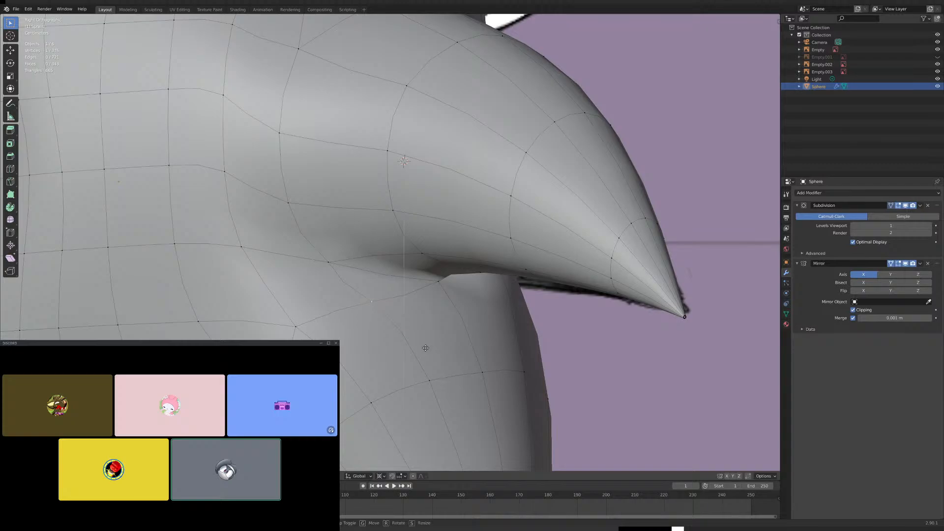
click(414, 299)
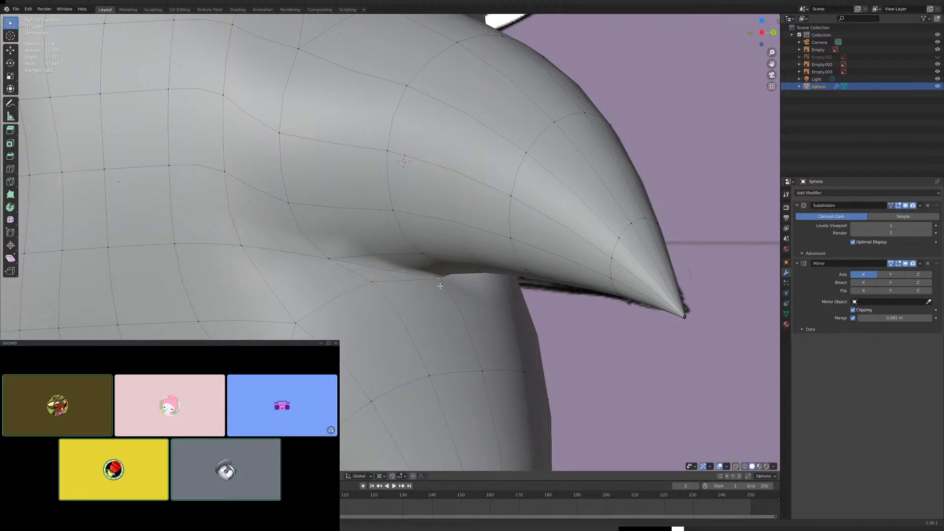
key(g)
key(z)
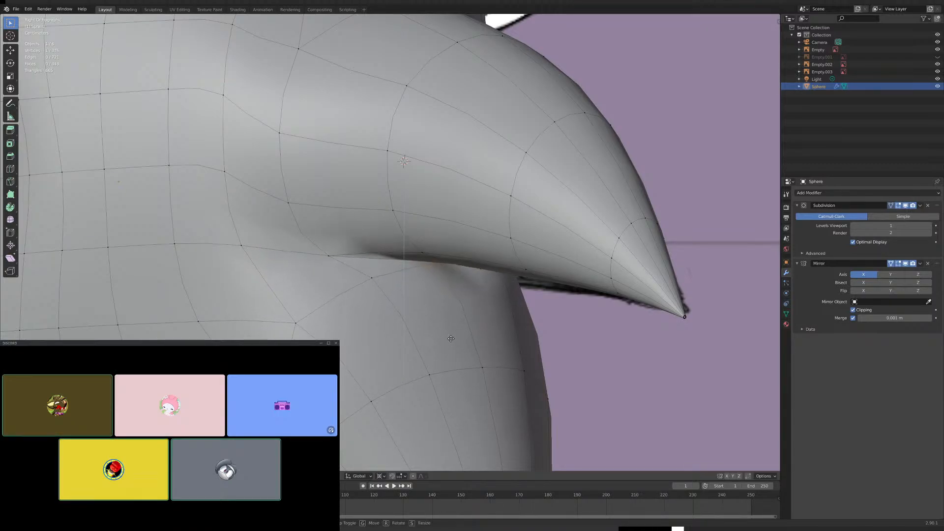
click(450, 347)
scroll(393, 357, down, 3)
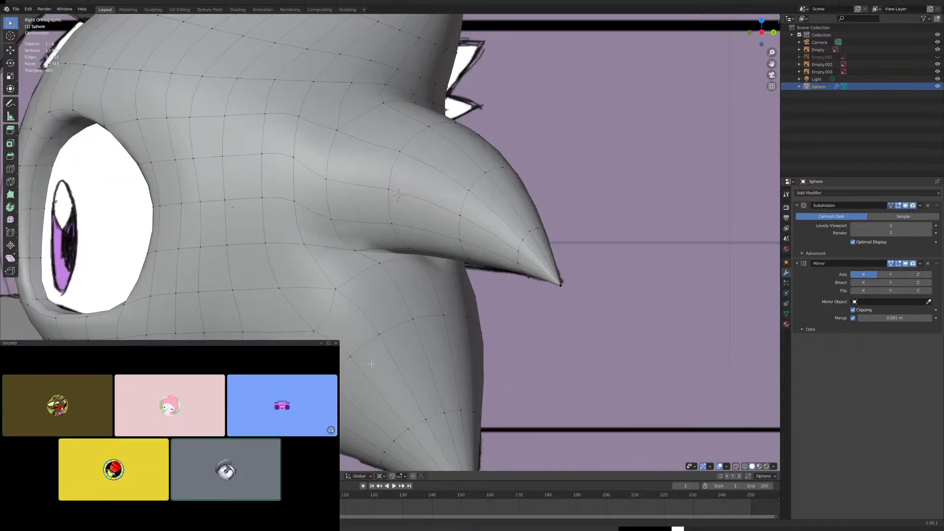
- Examine the crease and vertices between the two lower spikes from the back, from below and from the front
shift+middle_drag(384, 361, 379, 289)
key(ctrl+KP_1)
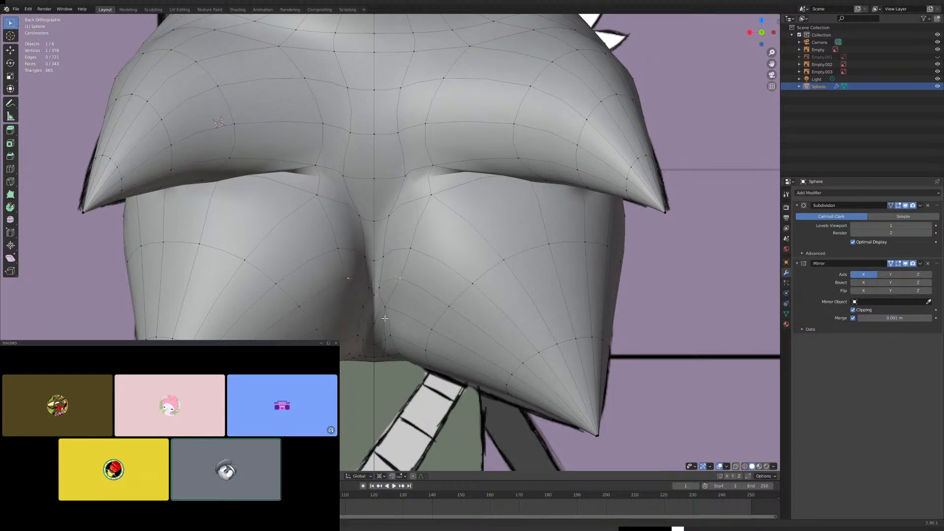
scroll(348, 298, up, 6)
scroll(449, 305, down, 5)
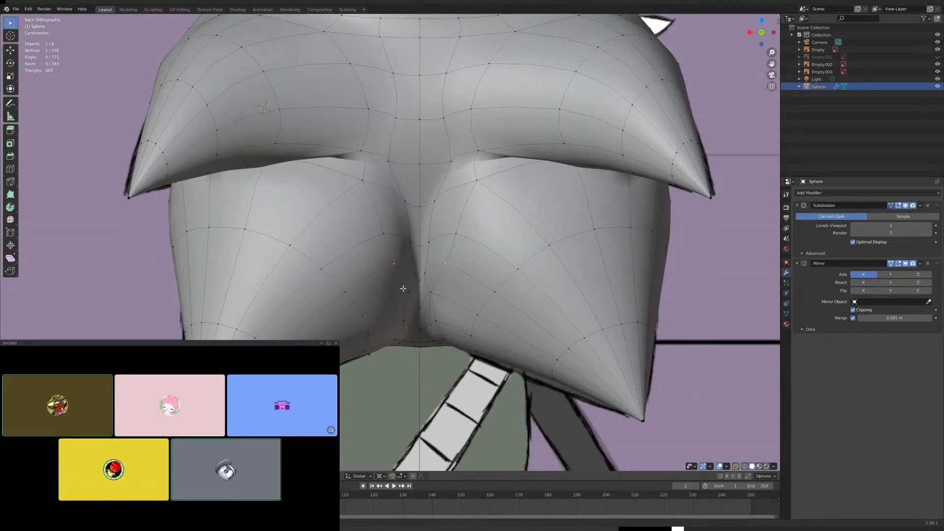
middle_drag(403, 288, 382, 236)
scroll(381, 265, up, 6)
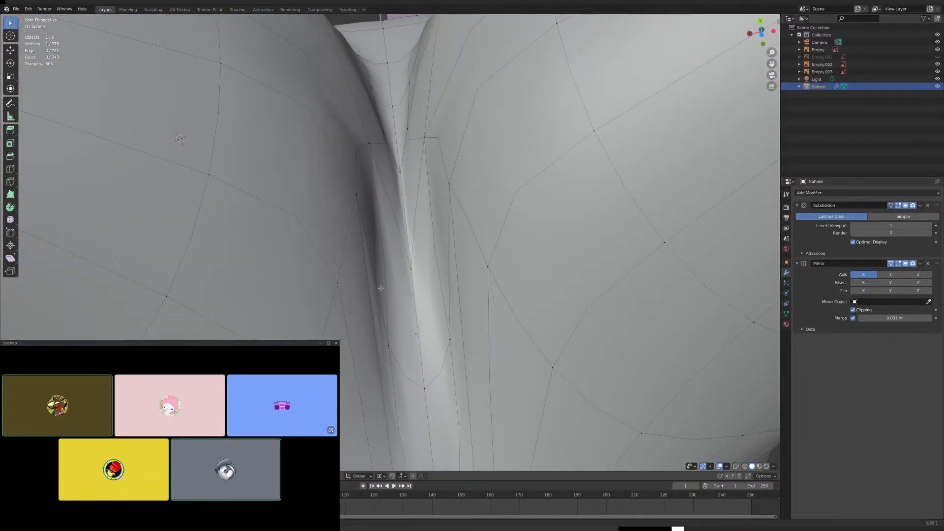
middle_drag(380, 288, 314, 264)
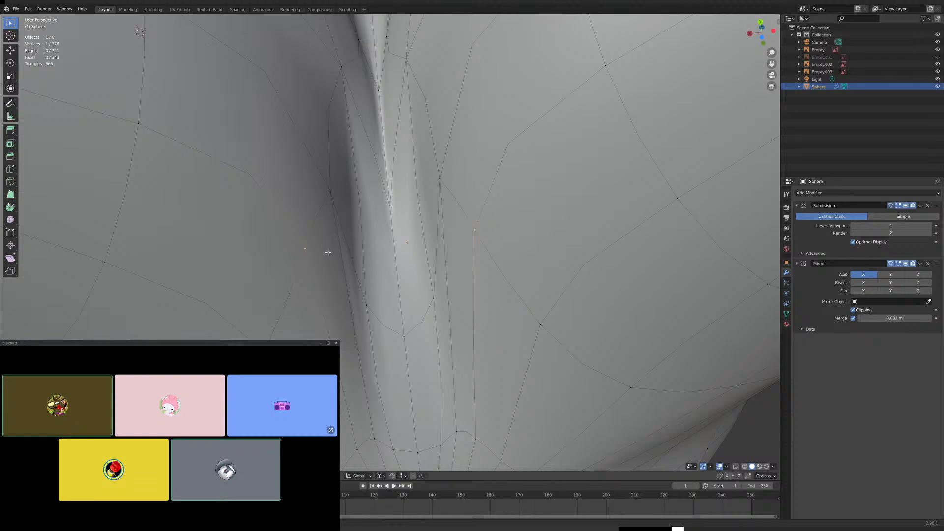
middle_drag(328, 252, 360, 308)
scroll(360, 309, down, 7)
middle_drag(384, 258, 400, 324)
key(KP_1)
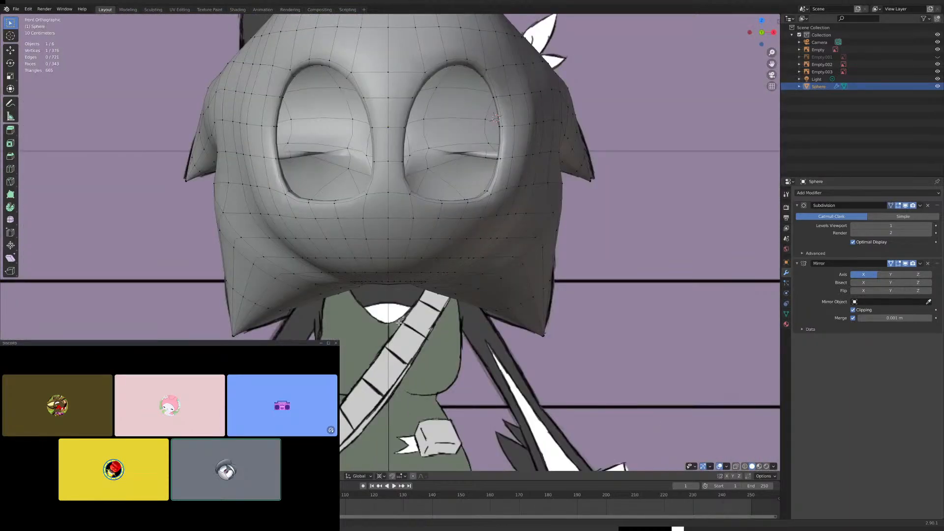
key(ctrl+KP_1)
scroll(401, 323, up, 6)
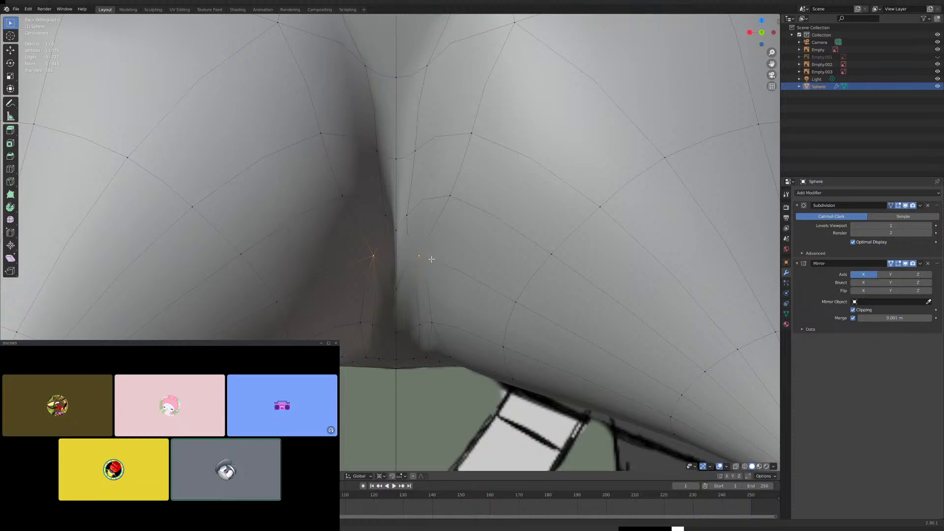
scroll(441, 237, down, 3)
scroll(439, 240, down, 3)
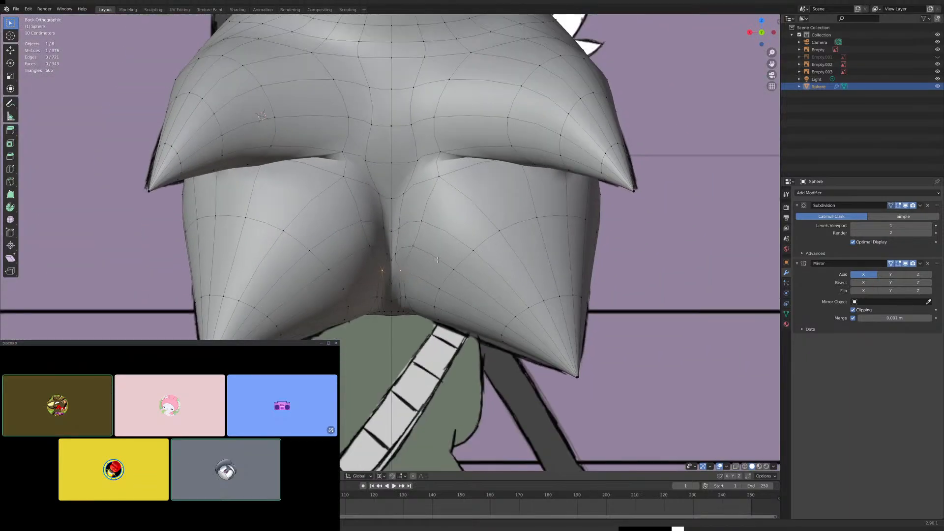
- Return to Object Mode and set the head's Subdivision modifier to 2 viewport levels
key(Tab)
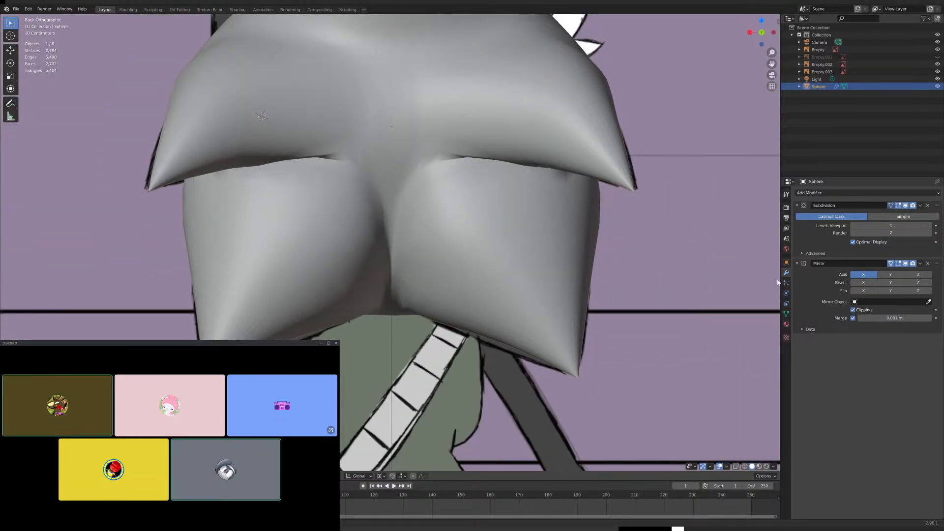
click(929, 226)
scroll(542, 259, down, 4)
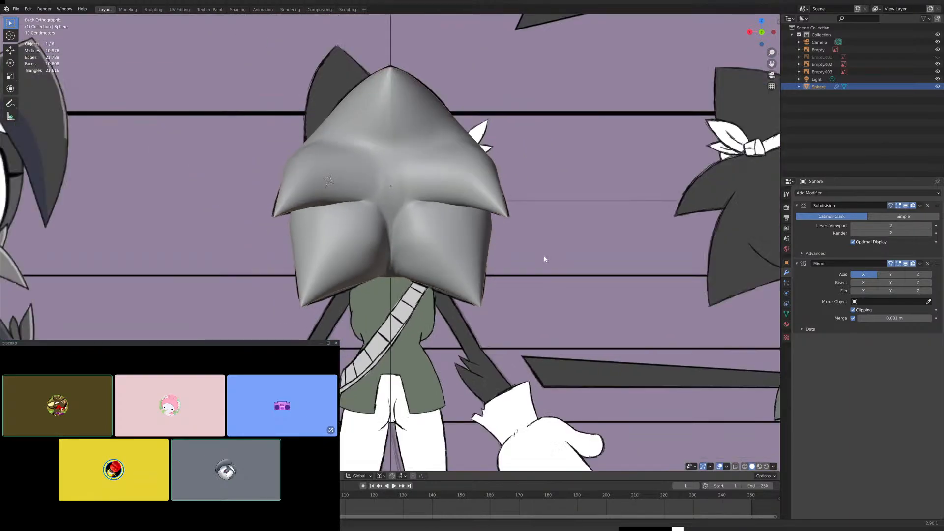
- Enter Edit Mode, select four vertices along the front base of the lower spike and move them in right side view
middle_drag(543, 255, 563, 213)
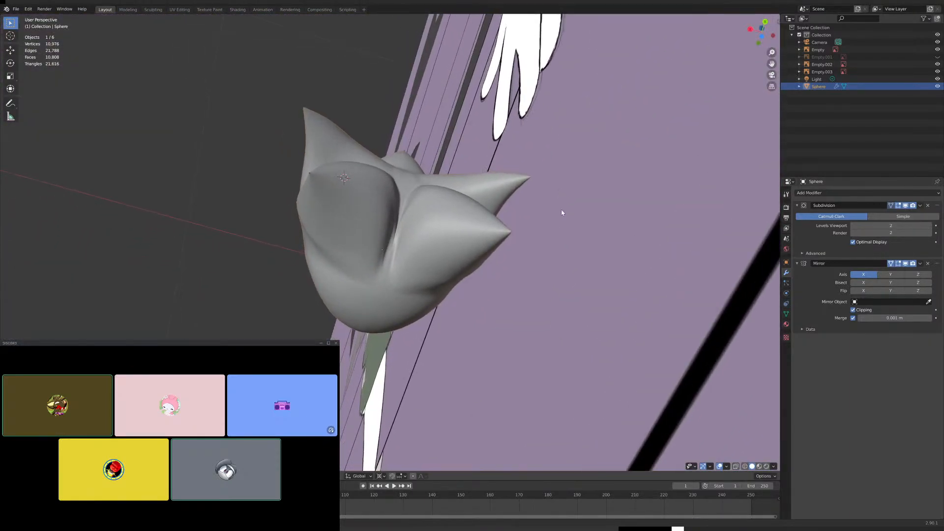
middle_drag(487, 271, 520, 255)
scroll(550, 311, up, 4)
scroll(535, 297, down, 2)
key(Tab)
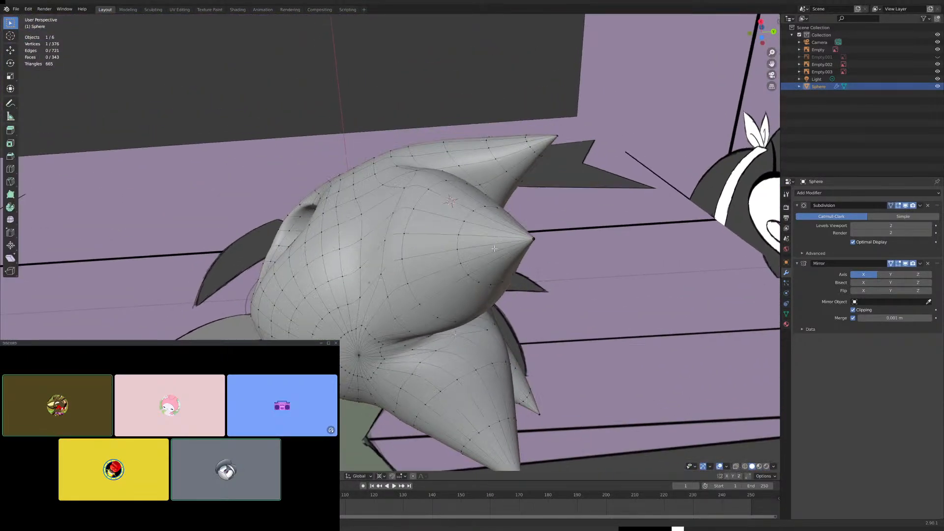
mouse_move(396, 227)
middle_down()
mouse_move(413, 187)
mouse_move(396, 235)
middle_up()
shift+click(406, 192)
middle_drag(406, 193, 466, 183)
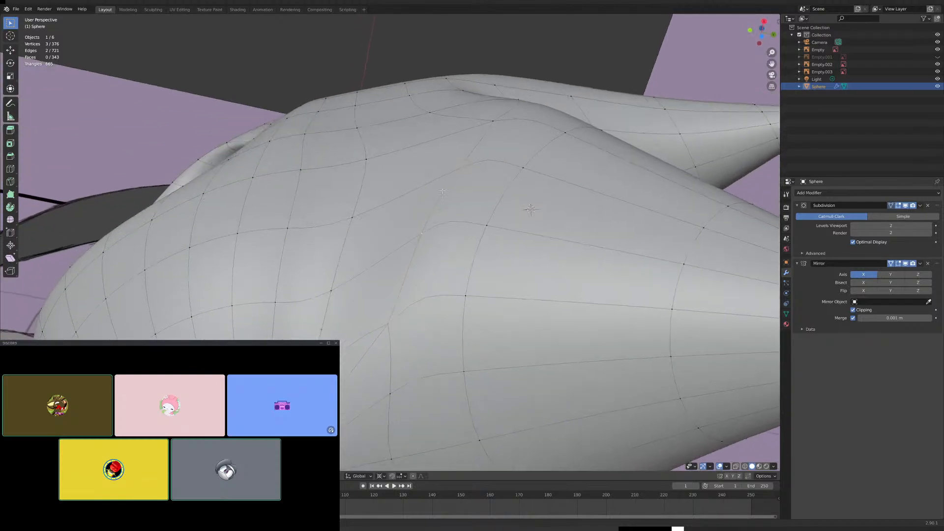
shift+click(486, 125)
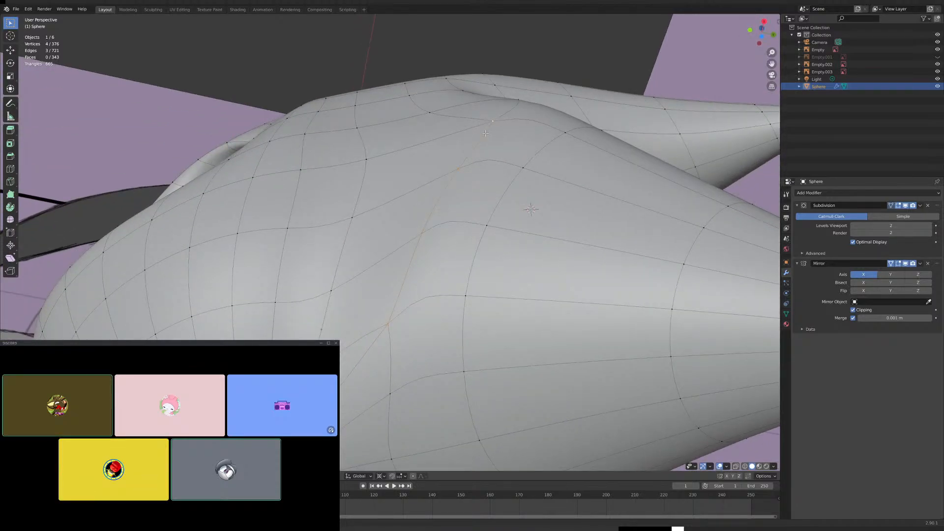
key(KP_3)
key(g)
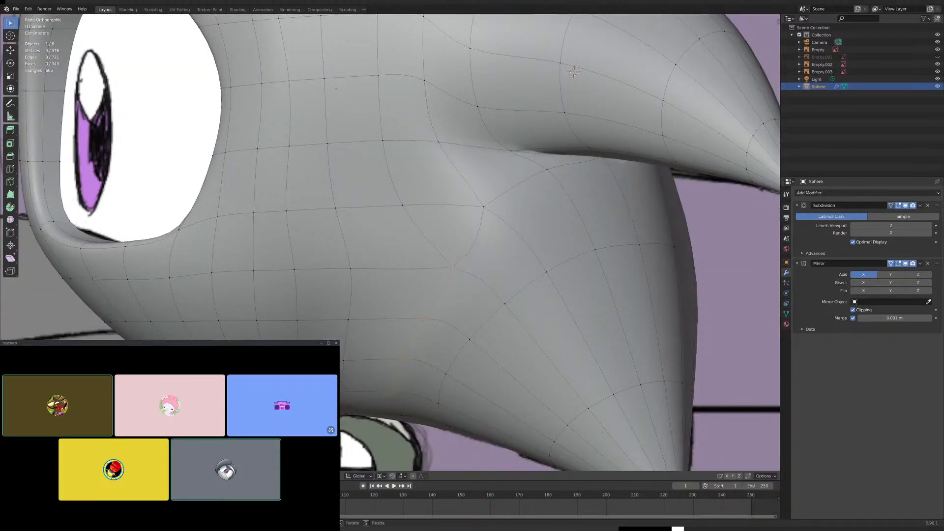
click(501, 270)
- Return to Object Mode and compare the head's smoothing from the front at Subdivision viewport levels 1 and 2
middle_drag(381, 322, 474, 304)
key(KP_1)
key(Tab)
key(KP_Decimal)
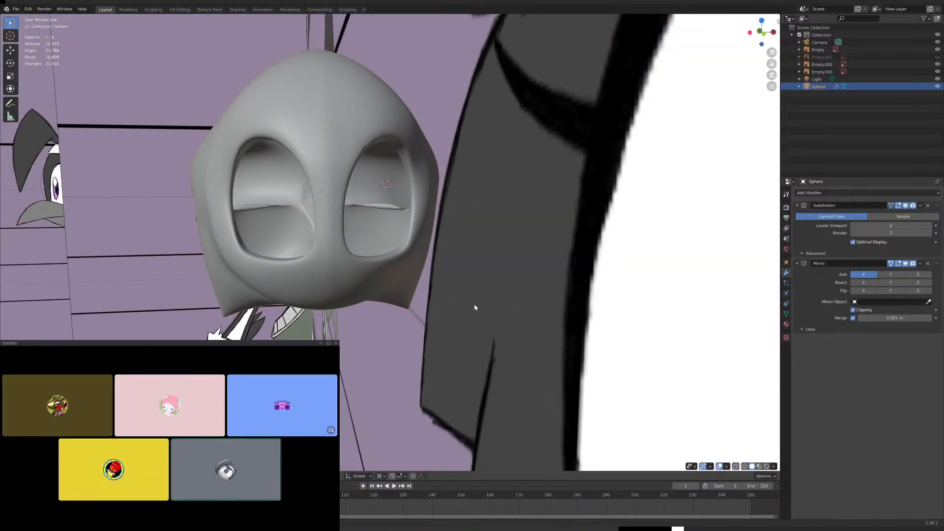
key(KP_1)
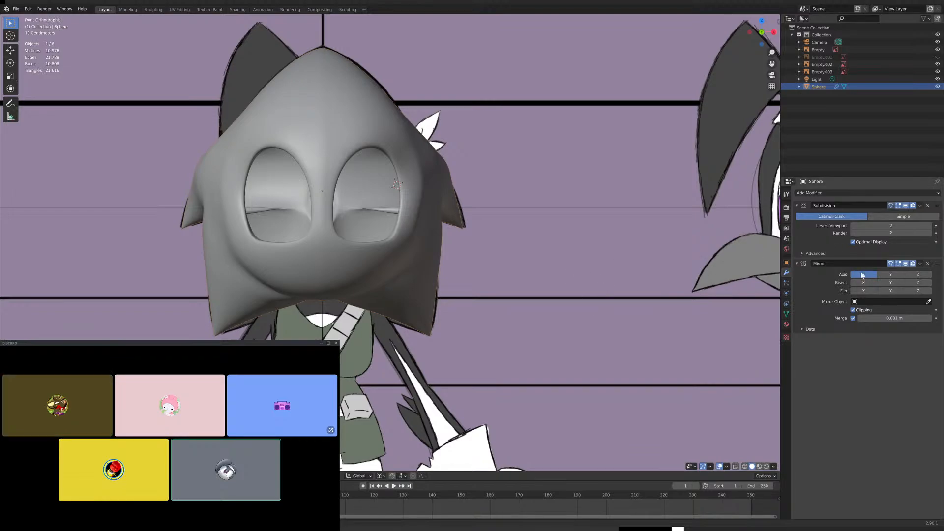
click(854, 226)
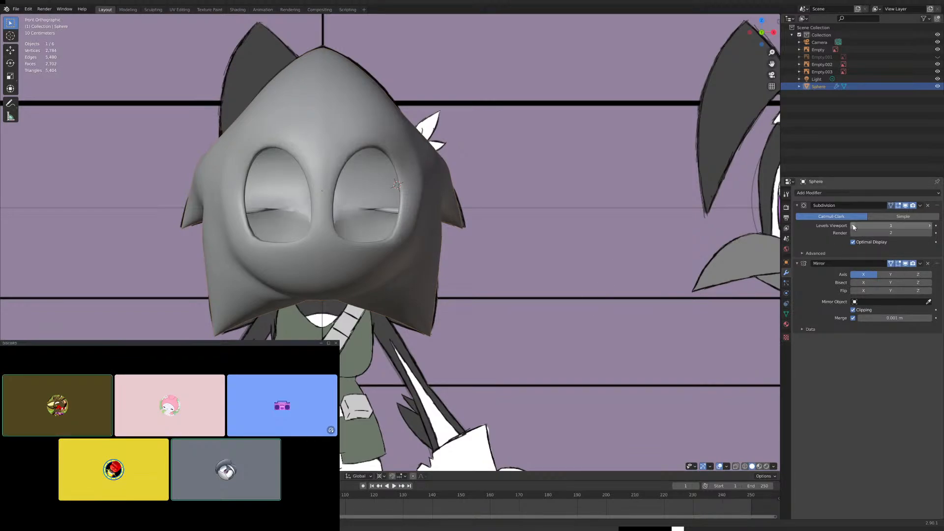
click(930, 226)
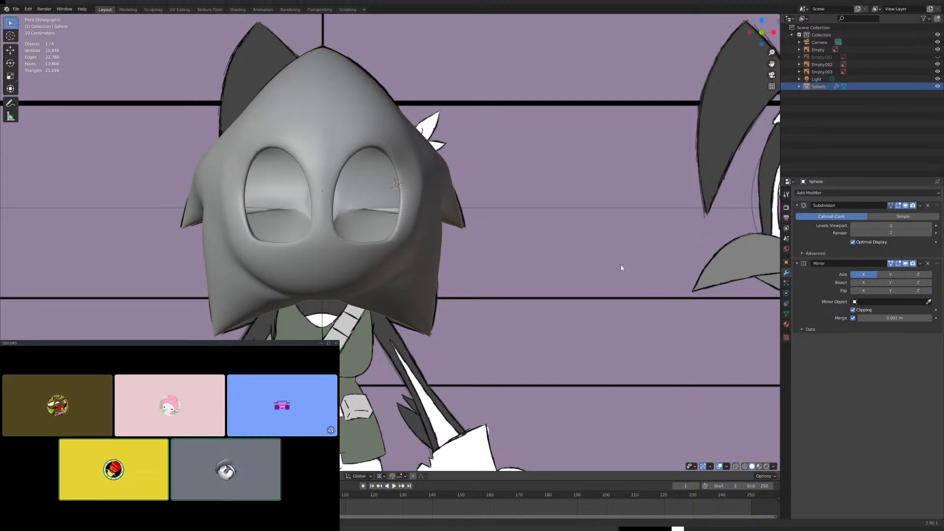
- Try to move three vertices on the outer eye rim along X in front view, and undo the move
middle_drag(473, 246, 459, 180)
scroll(410, 237, up, 4)
shift+middle_drag(411, 237, 527, 301)
key(Tab)
click(466, 259)
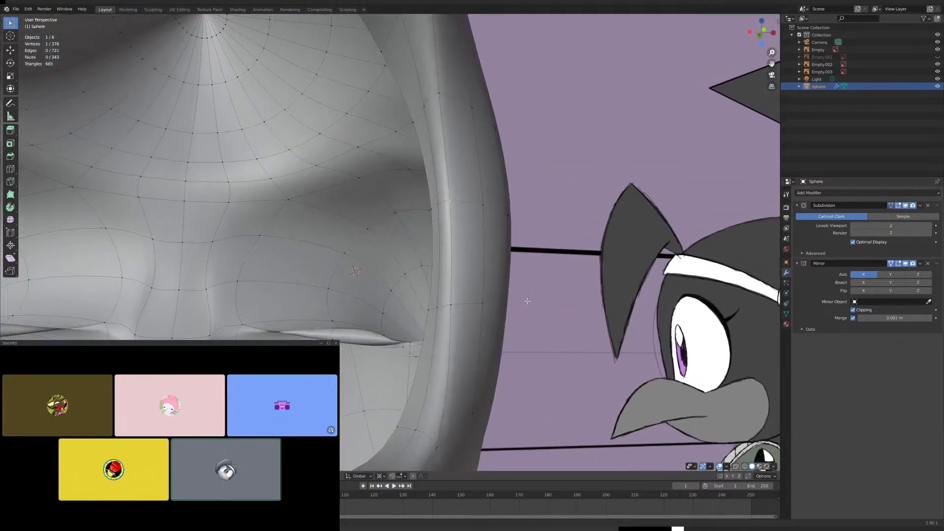
shift+click(431, 208)
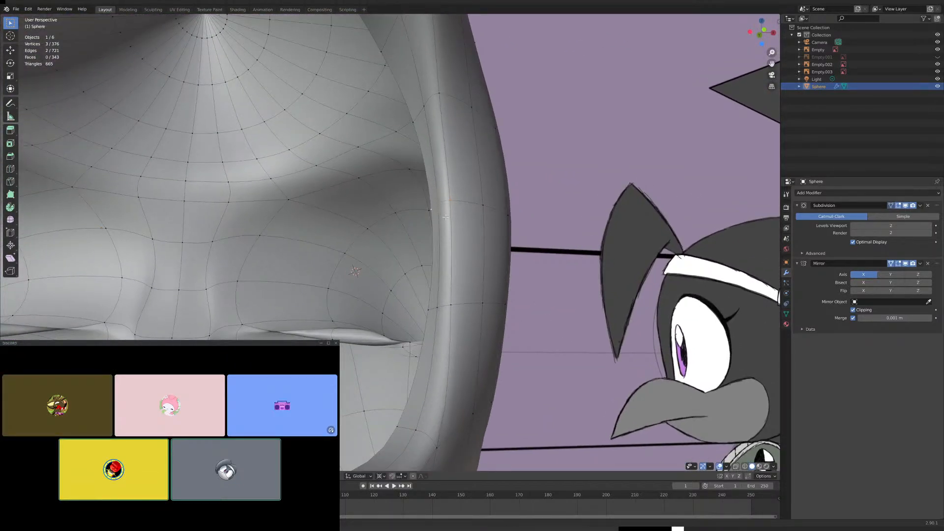
key(KP_1)
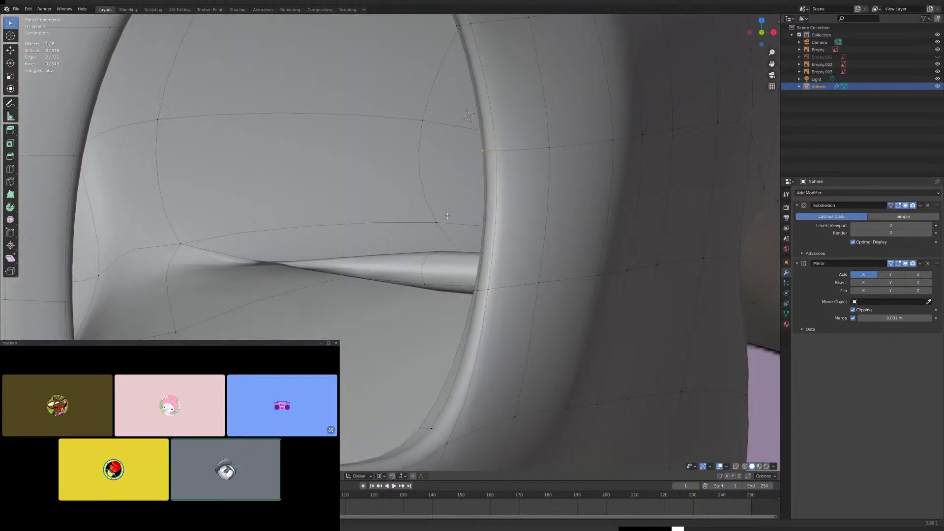
key(g)
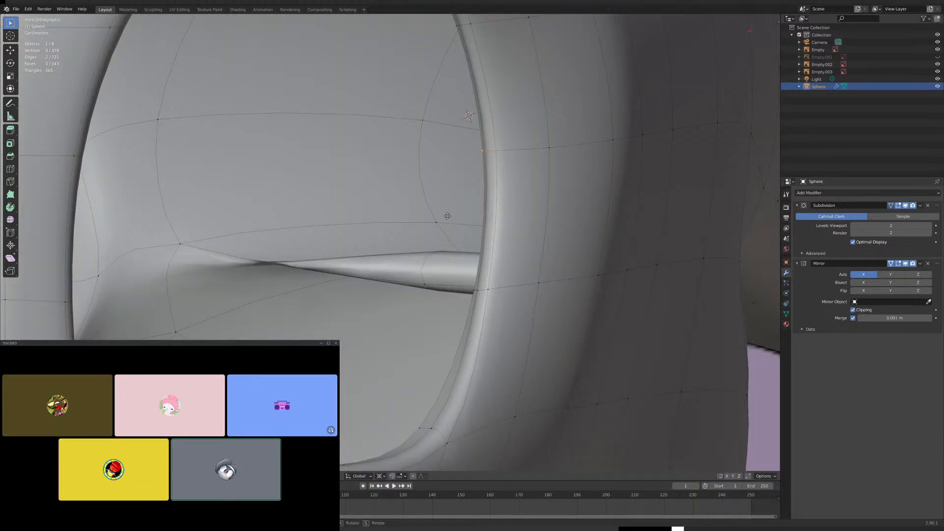
key(x)
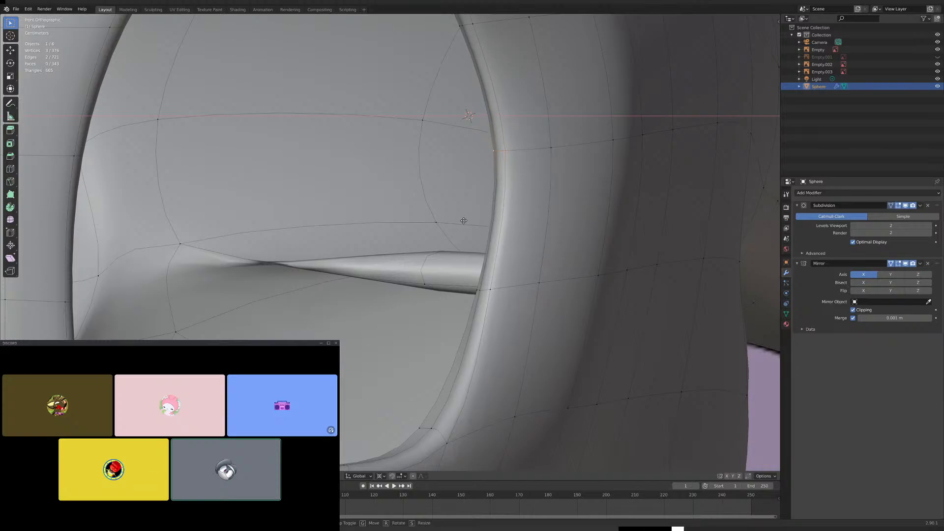
click(451, 224)
scroll(445, 226, down, 8)
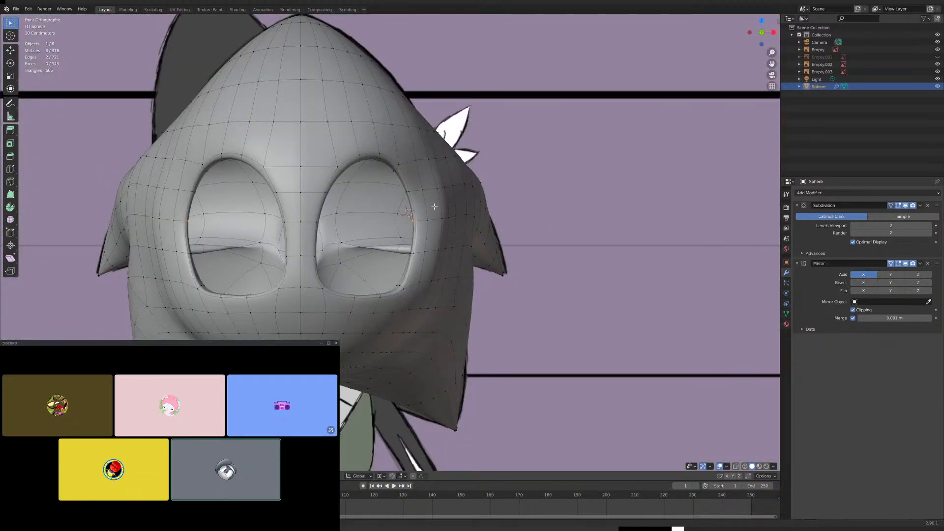
key(ctrl+z)
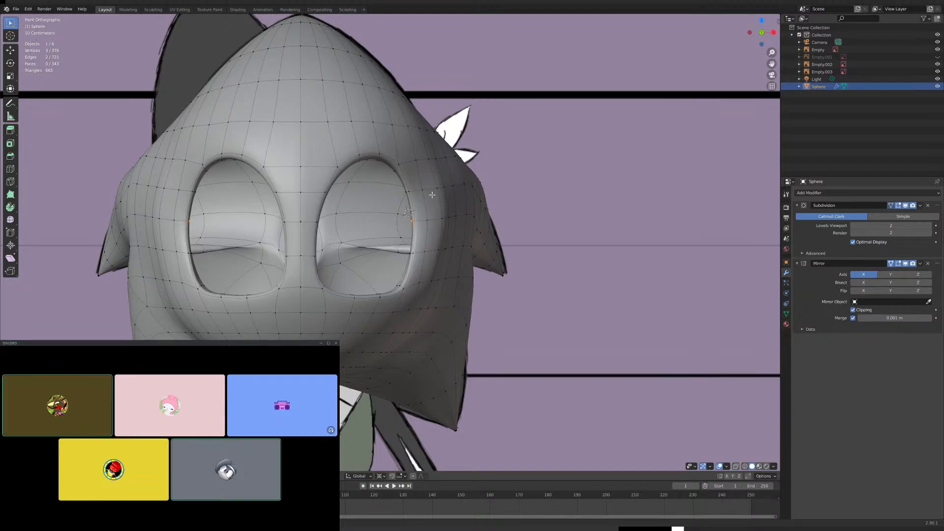
- Move three vertices beside the outer eye rim individually along Y to smooth the surface around the eye socket
middle_drag(442, 190, 430, 309)
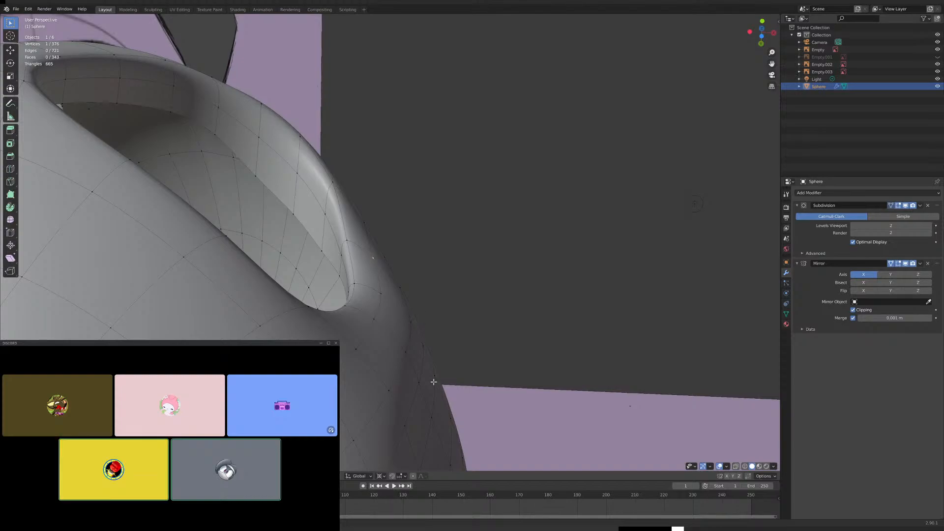
key(g)
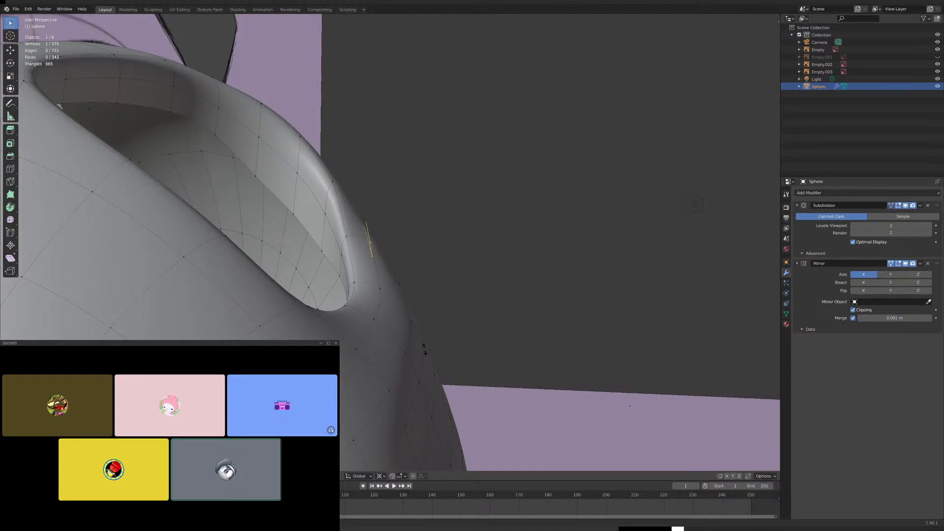
click(425, 350)
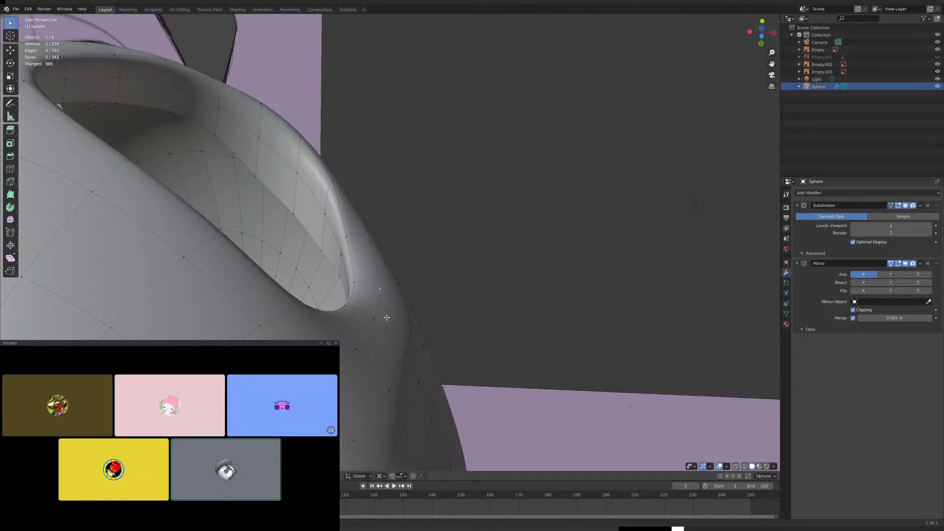
key(g)
key(y)
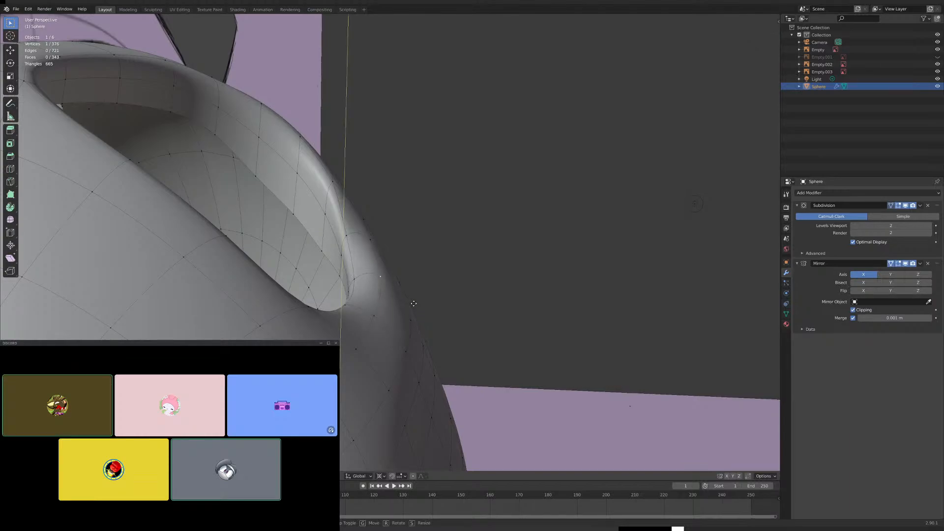
click(411, 303)
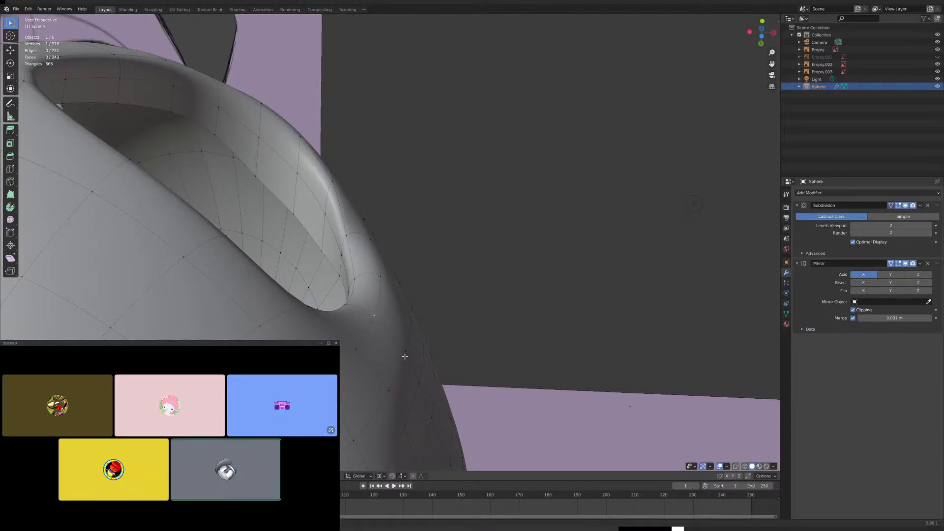
key(g)
key(y)
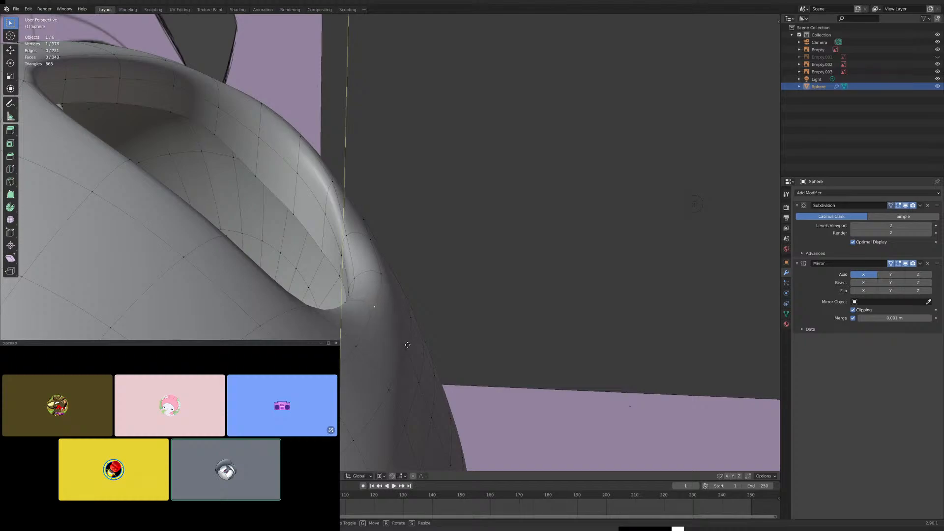
click(408, 344)
- Adjust the vertex at the upper outer eye rim along Y in right side view and check the head in Object Mode
middle_drag(376, 333, 378, 286)
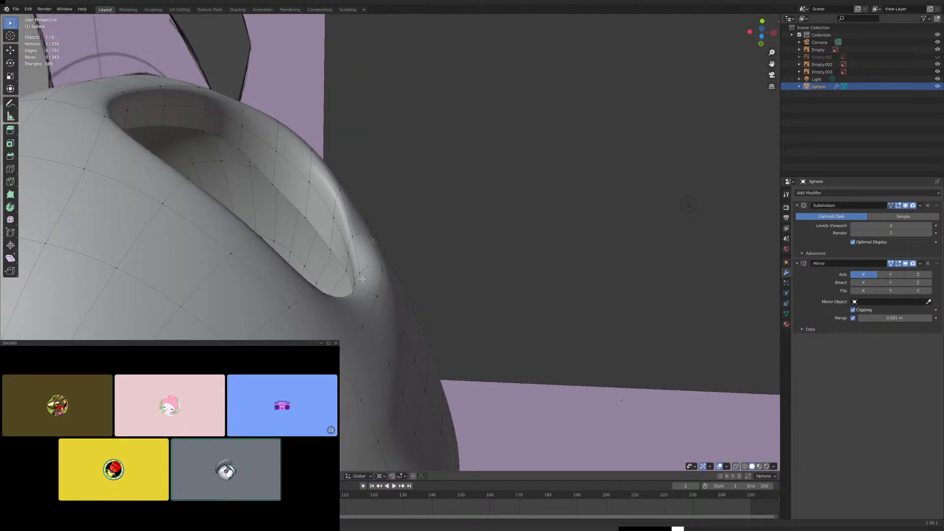
middle_drag(382, 270, 389, 228)
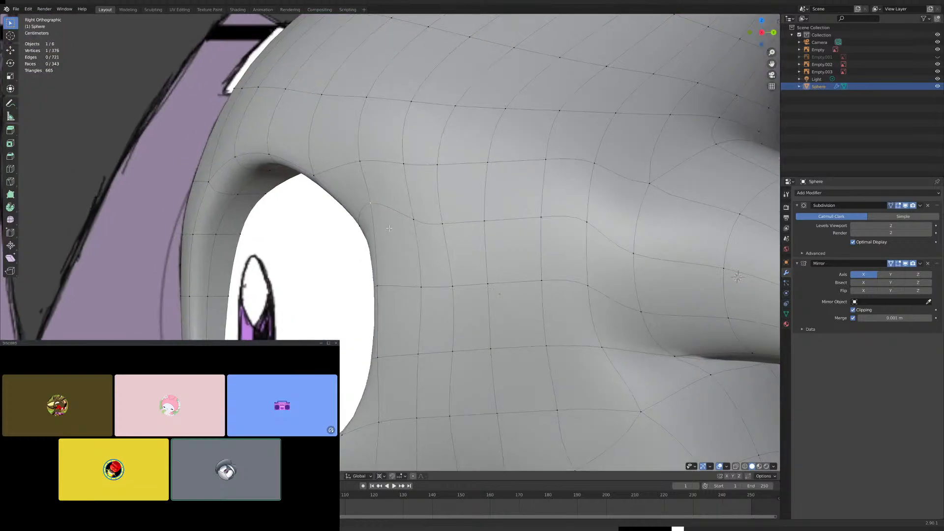
key(g)
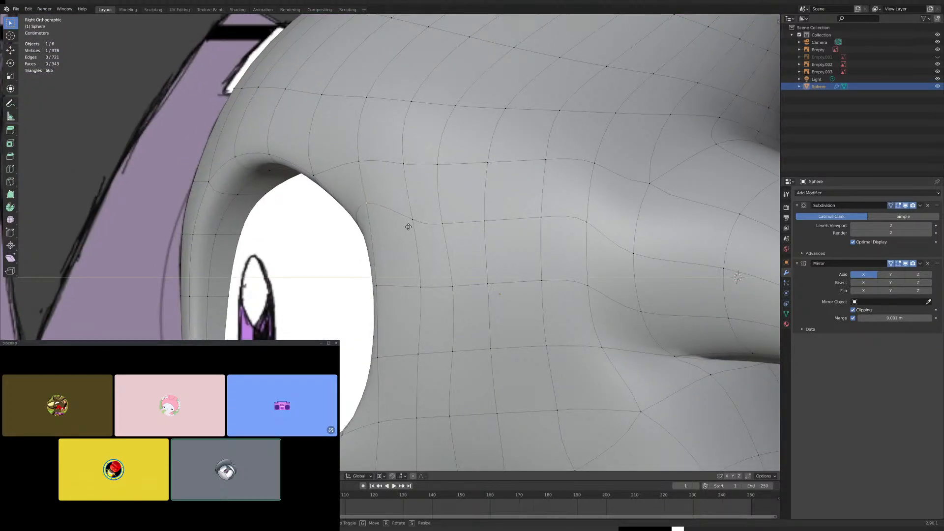
click(412, 222)
scroll(383, 164, down, 7)
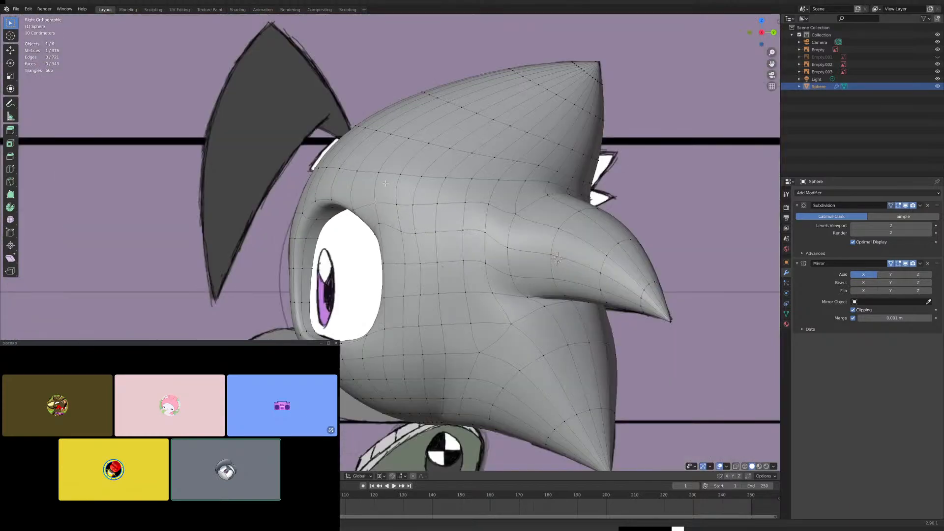
key(Tab)
middle_drag(361, 216, 432, 183)
key(KP_1)
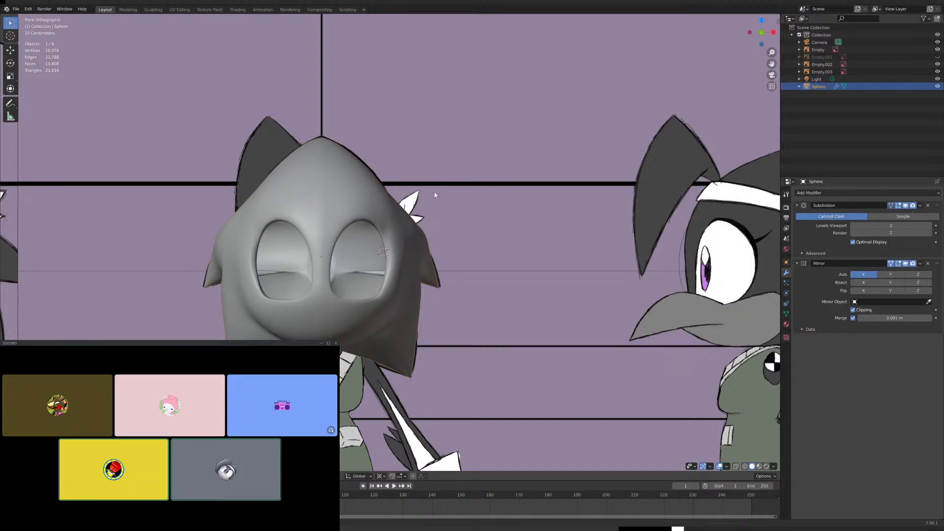
- Examine the middle spike's edge loops and the overall spike shapes in Edit Mode from above and from the back
scroll(437, 199, up, 5)
key(Tab)
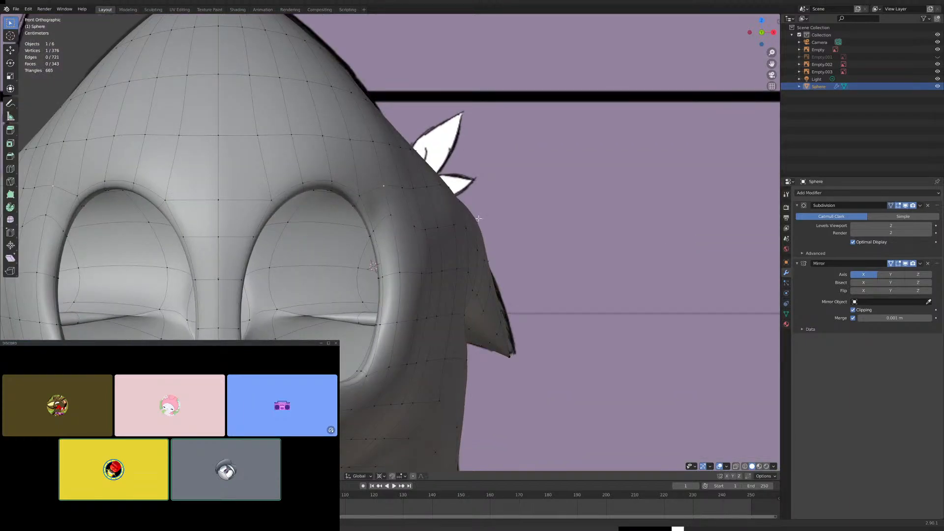
middle_drag(478, 218, 377, 252)
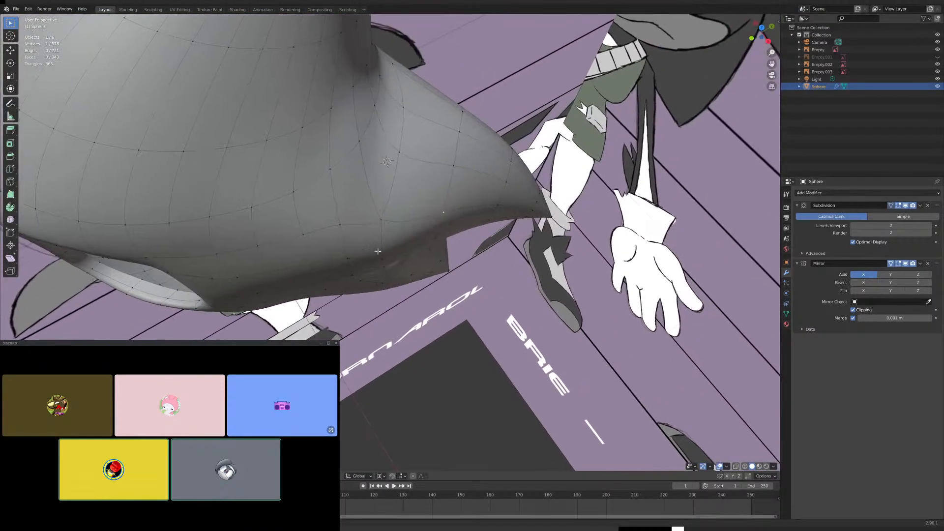
middle_drag(386, 216, 419, 243)
key(ctrl+KP_1)
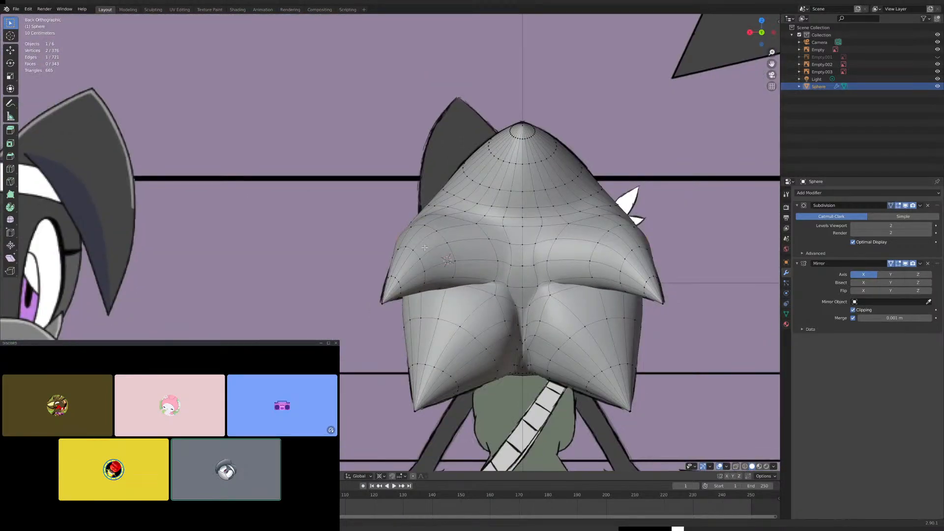
scroll(458, 265, up, 5)
key(alt+a)
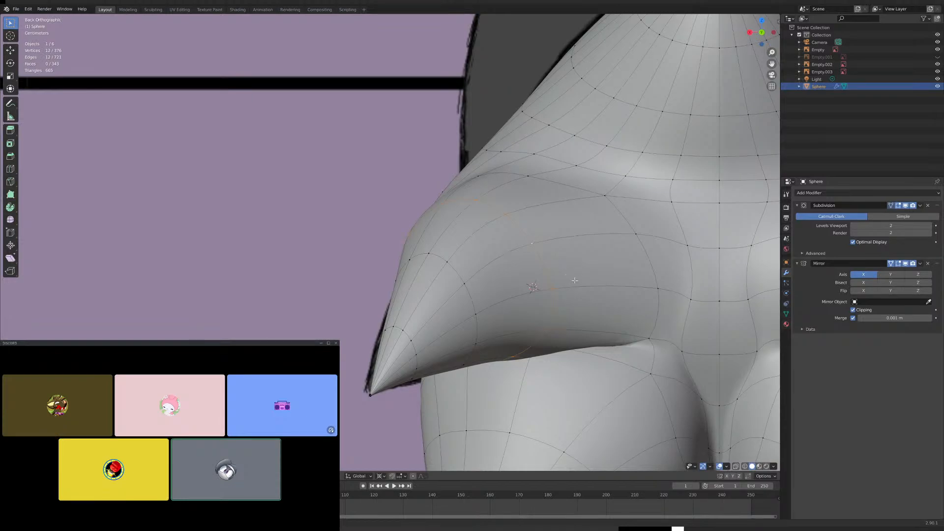
middle_drag(575, 280, 485, 209)
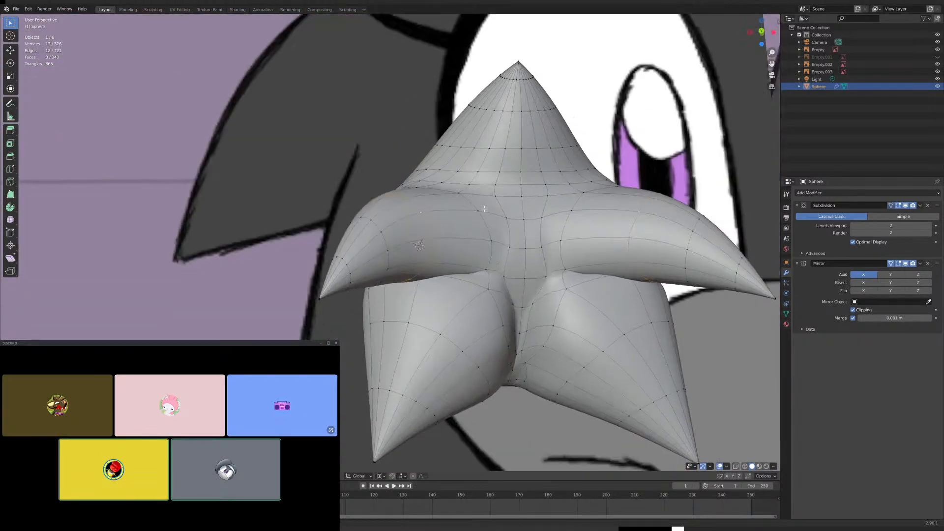
key(ctrl+KP_1)
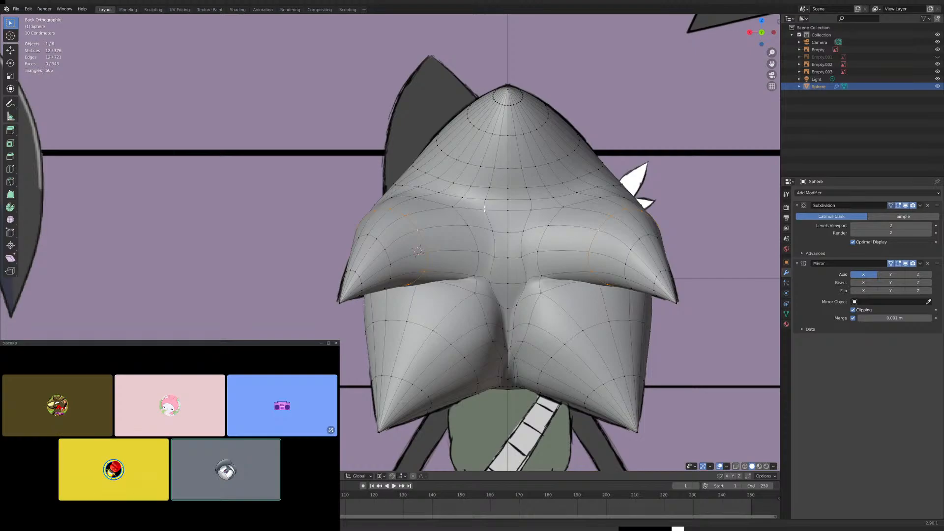
- Switch the head to Object Mode and save the Blender file
scroll(391, 242, down, 5)
key(Tab)
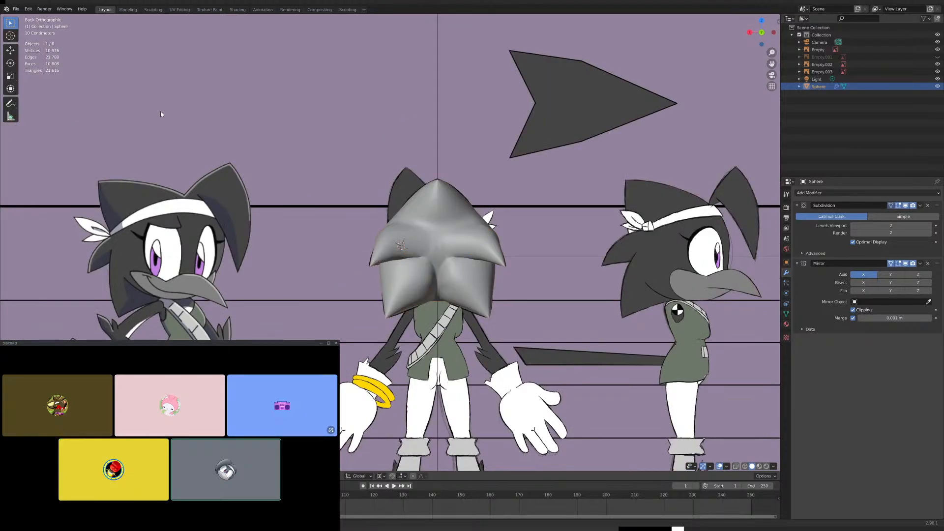
click(16, 8)
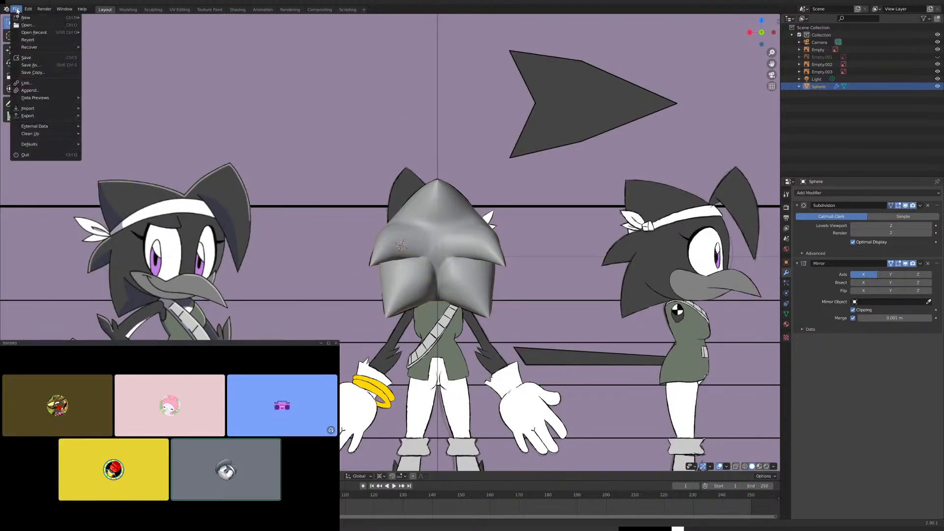
click(26, 57)
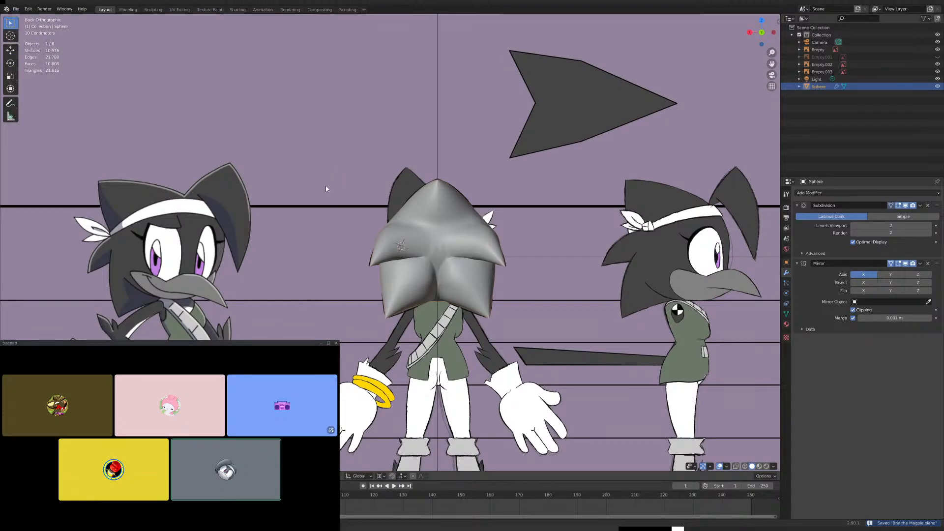
- Move the vertex on the upper outer eye rim outward along X in front view
middle_drag(325, 184, 481, 390)
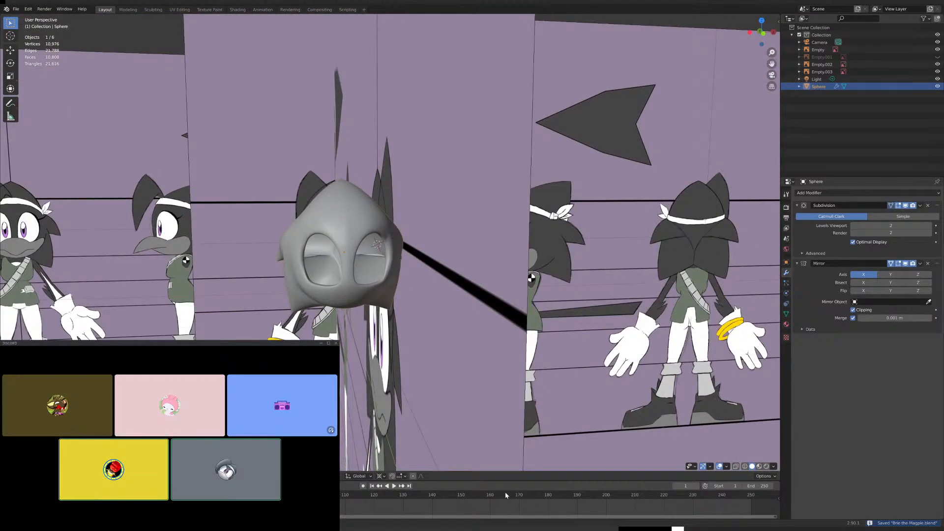
scroll(374, 253, up, 5)
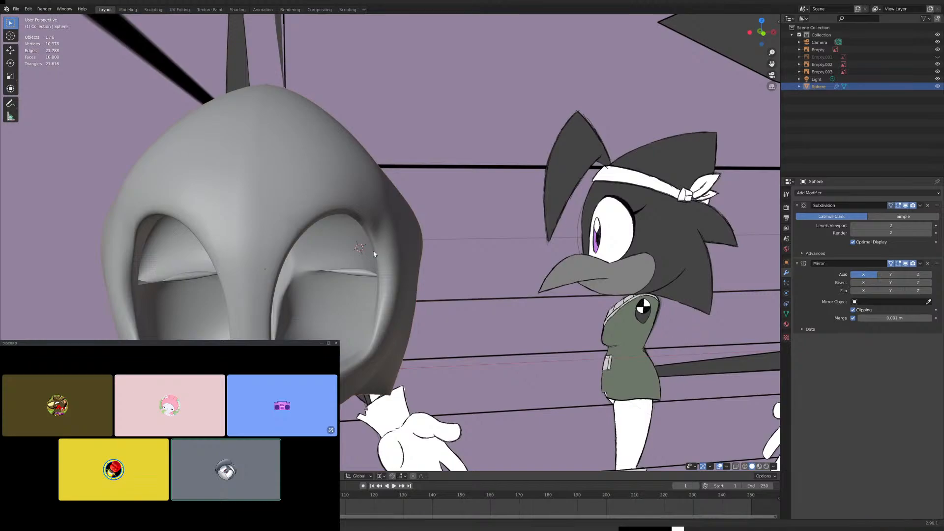
key(KP_1)
scroll(373, 253, up, 6)
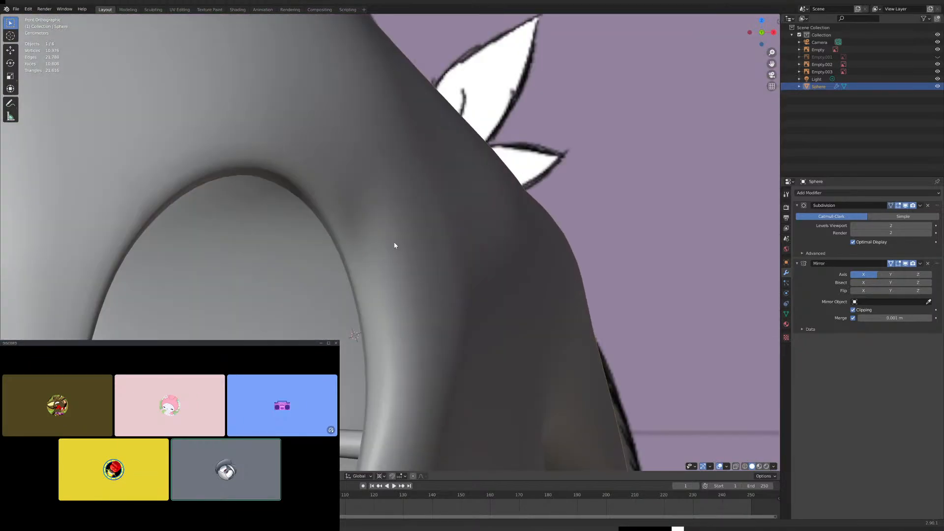
shift+middle_drag(370, 239, 398, 238)
key(Tab)
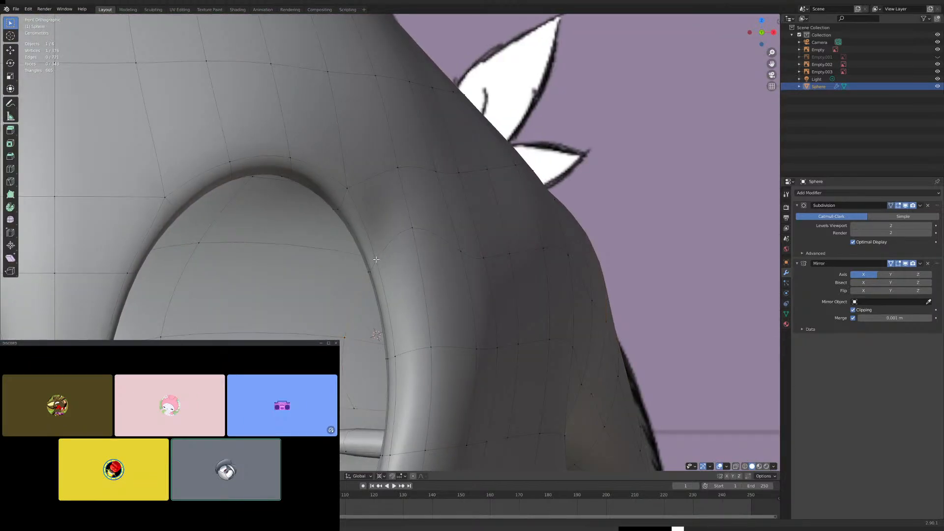
key(g)
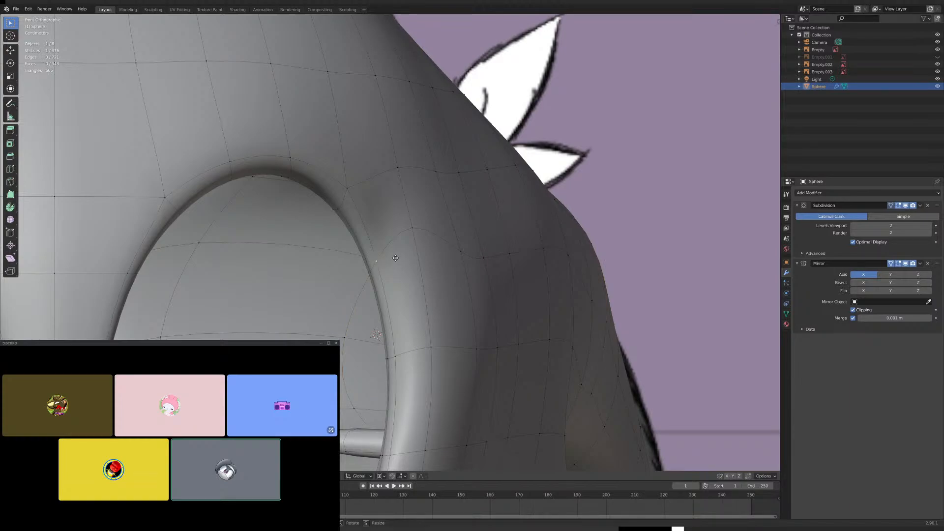
key(x)
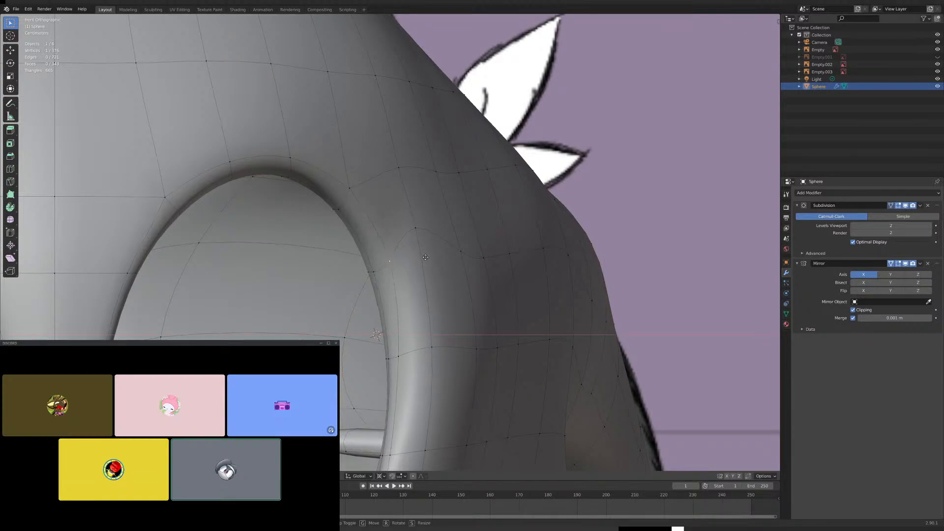
click(423, 258)
scroll(422, 257, down, 5)
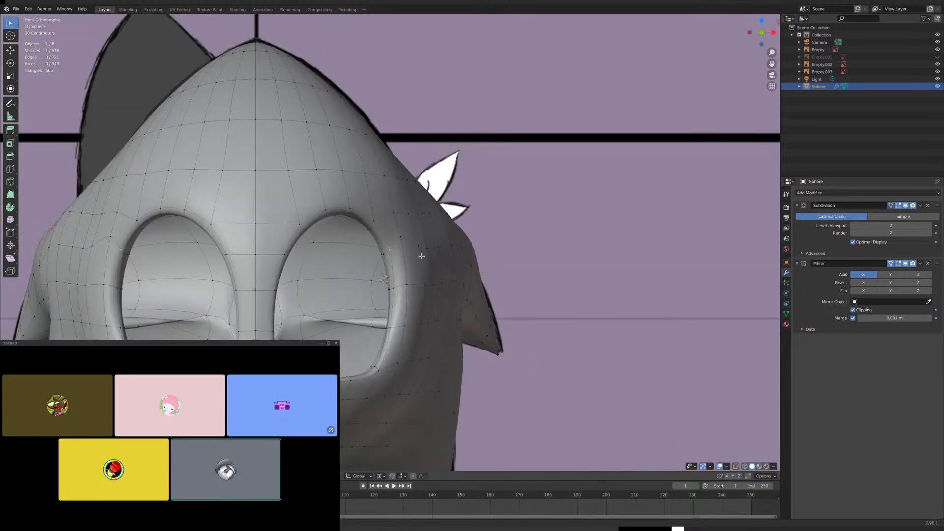
- Set the Subdivision modifier's viewport level to 1 and check the head's shape in Object Mode
key(Tab)
scroll(422, 264, down, 1)
scroll(420, 261, up, 6)
middle_drag(420, 261, 400, 266)
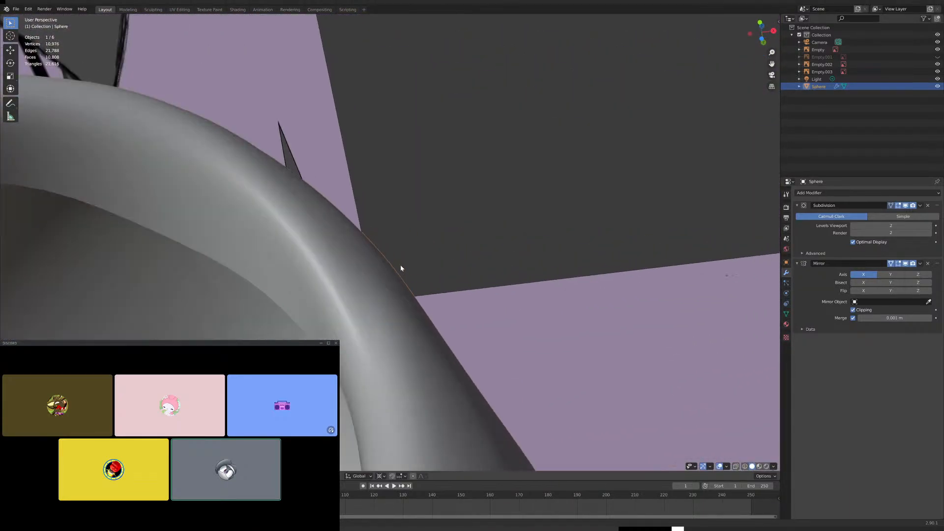
click(854, 226)
scroll(464, 325, down, 3)
scroll(477, 322, down, 4)
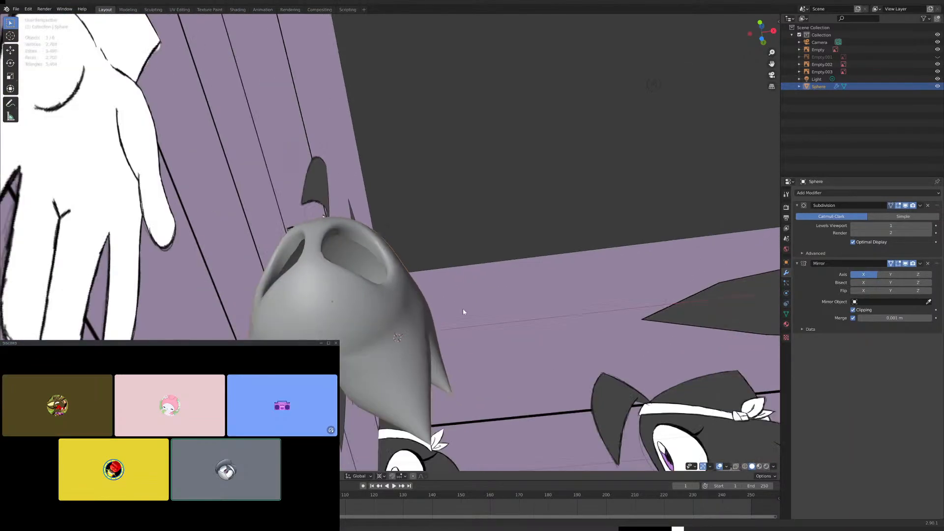
middle_drag(463, 308, 464, 334)
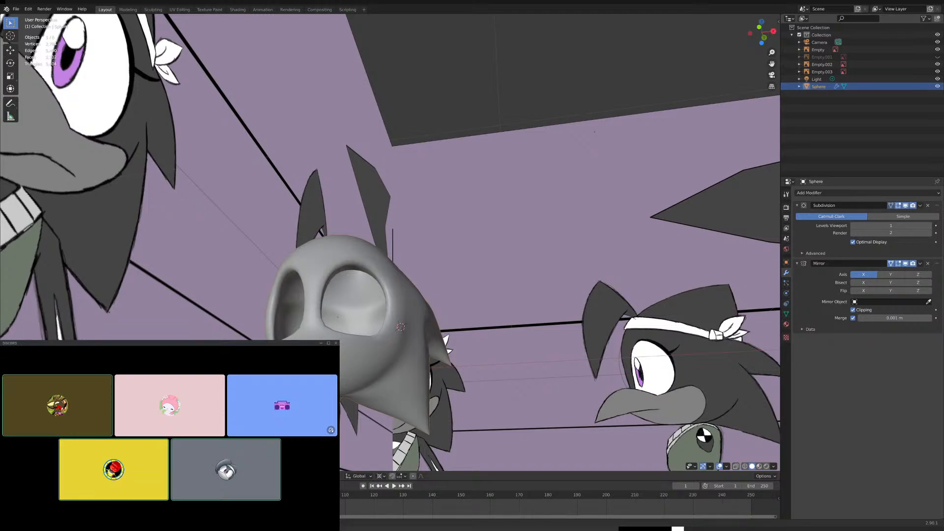
scroll(388, 241, down, 5)
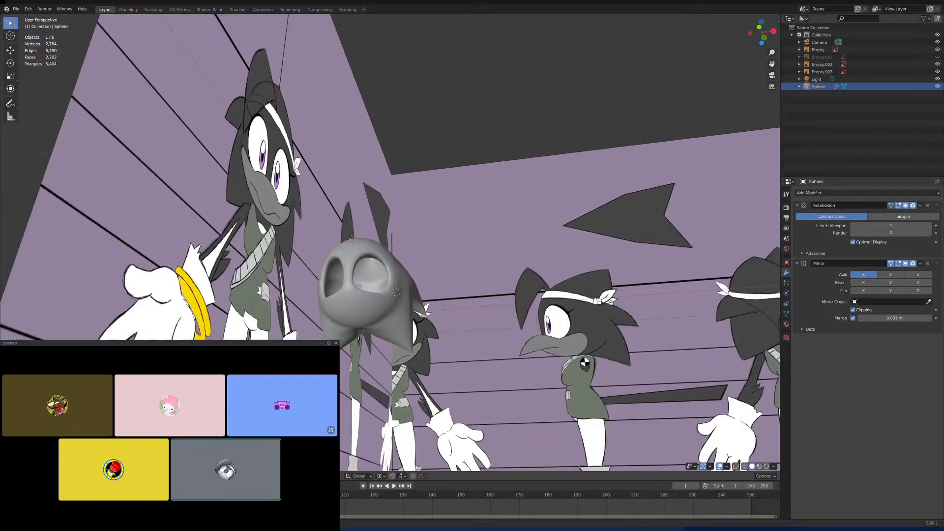
scroll(357, 240, down, 3)
middle_drag(358, 240, 382, 269)
- Move the bulging vertex at the side spike's outer base inward along X with proportional editing in front view to match the reference outline
key(KP_1)
scroll(363, 236, up, 6)
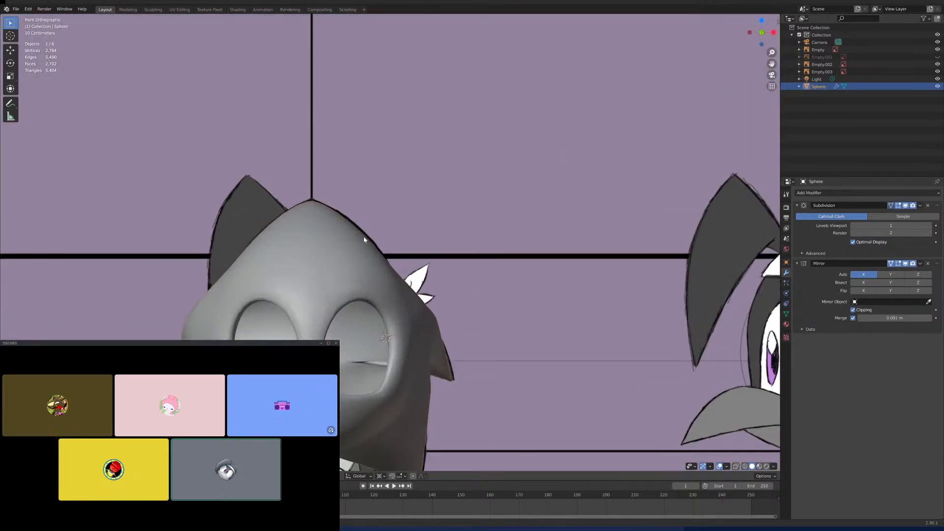
scroll(424, 189, up, 4)
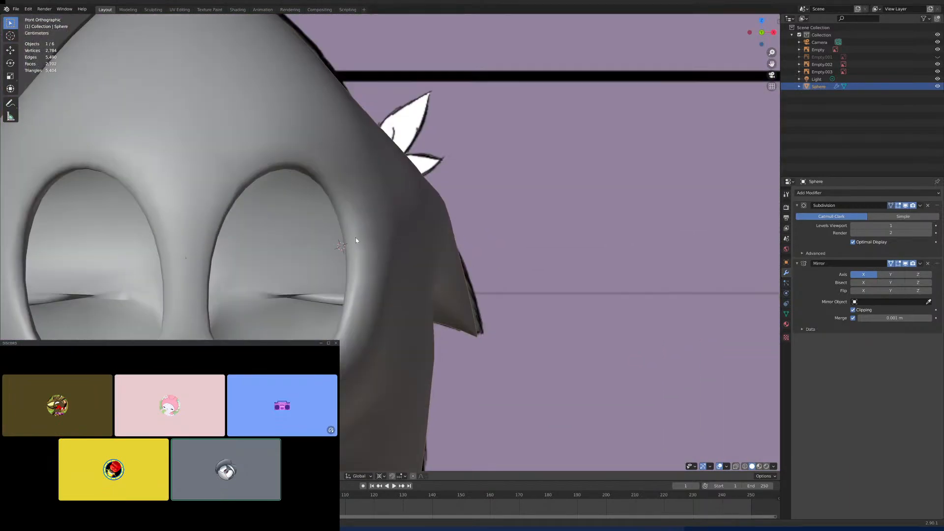
key(Tab)
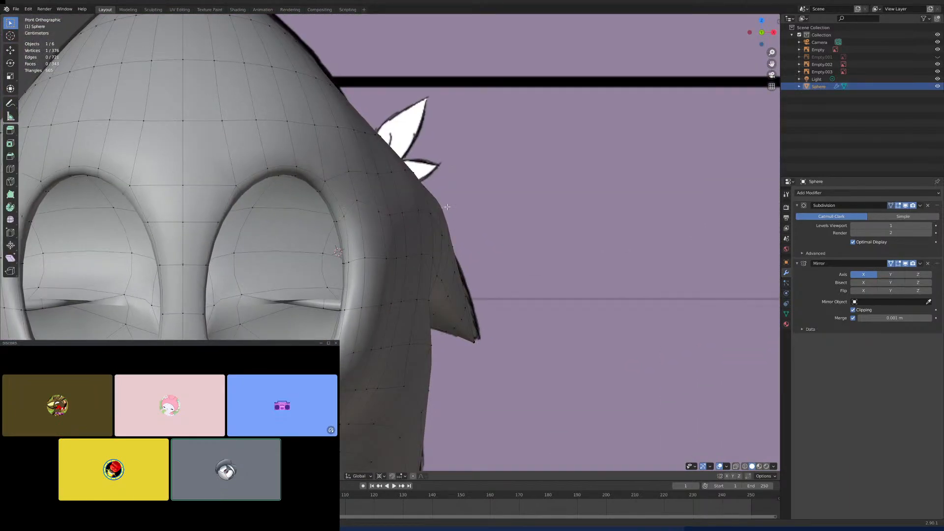
key(g)
key(x)
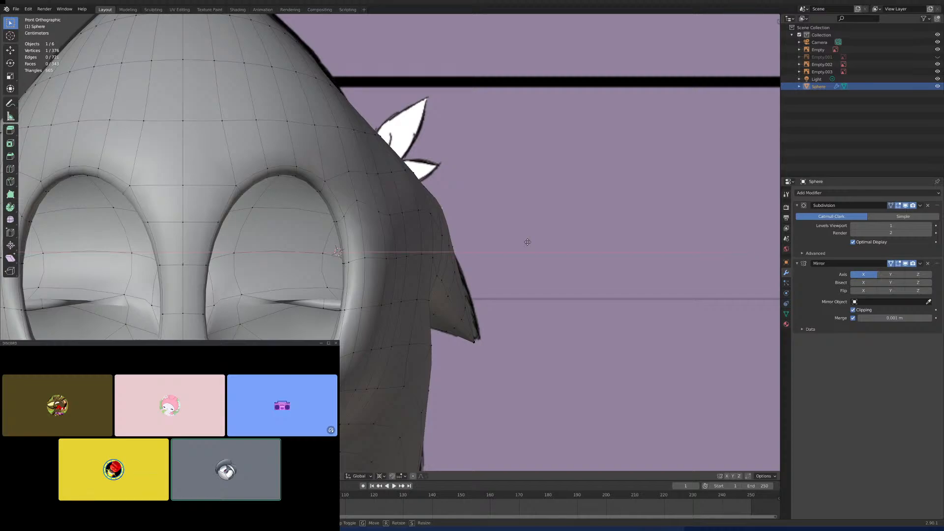
click(514, 241)
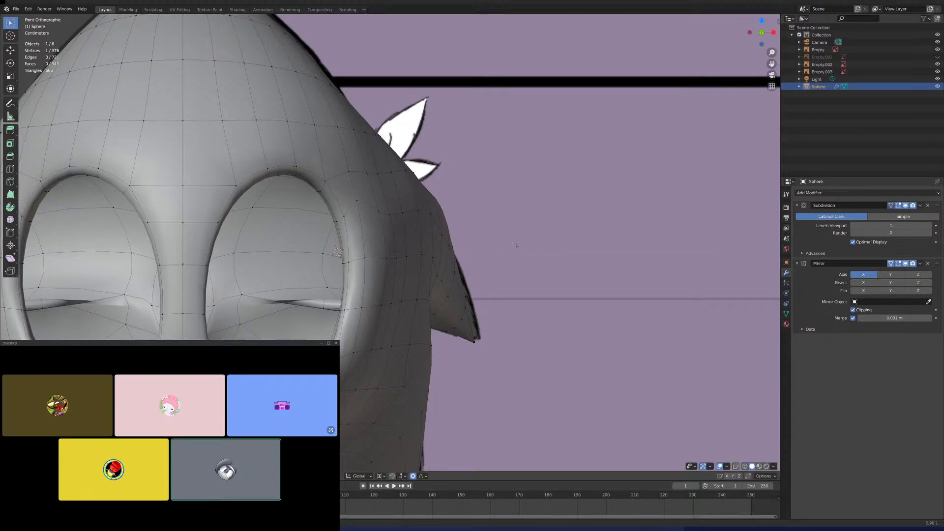
key(g)
key(x)
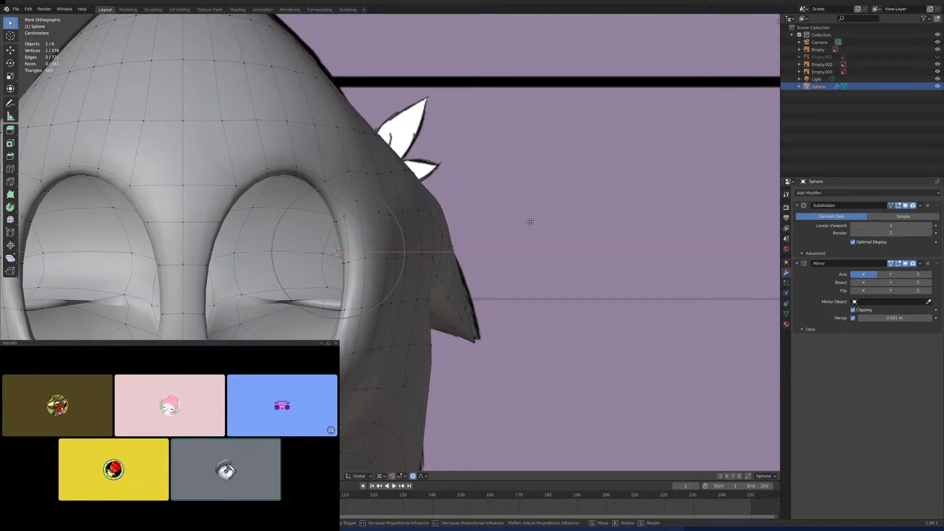
scroll(518, 224, down, 3)
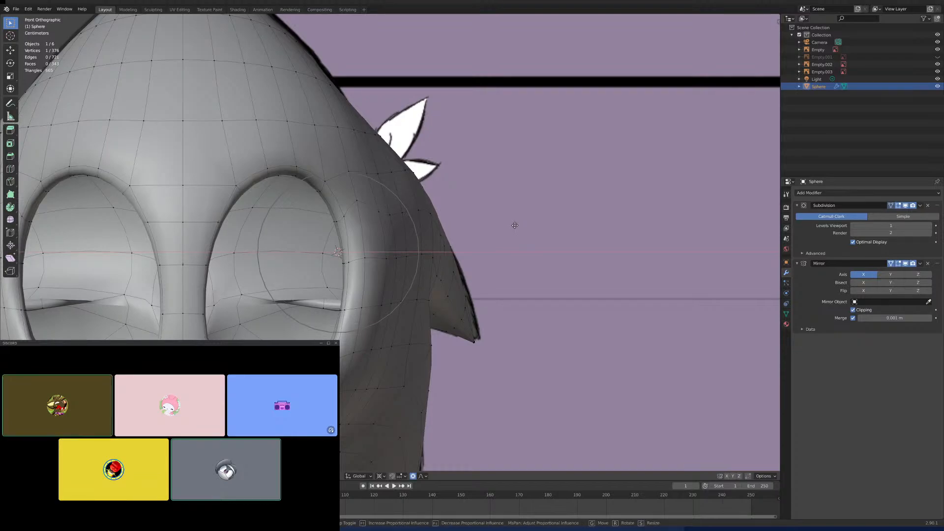
click(515, 225)
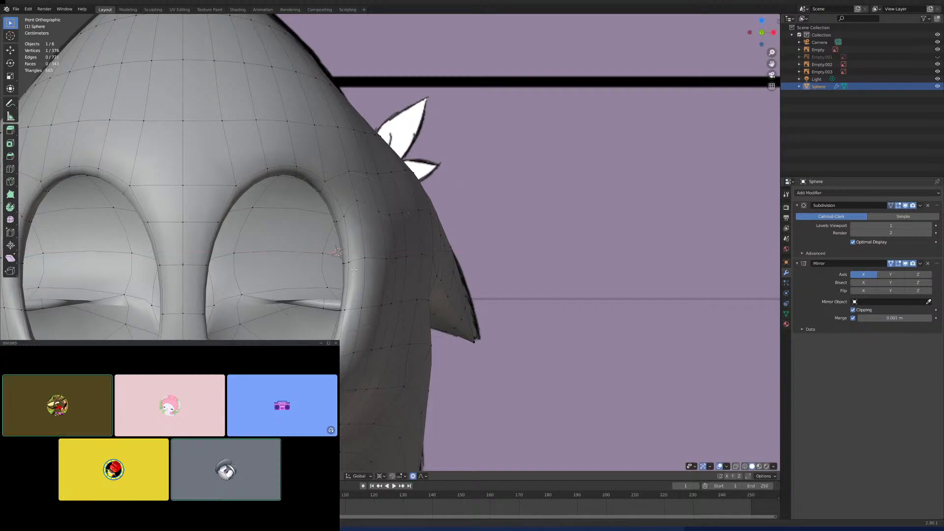
- Raise the vertex in the crease between the upper and lower spikes along Z with proportional editing
shift+middle_drag(331, 278, 509, 238)
scroll(521, 251, up, 5)
shift+middle_drag(551, 281, 422, 258)
scroll(315, 234, down, 8)
scroll(390, 273, up, 1)
scroll(406, 245, up, 7)
scroll(423, 258, up, 5)
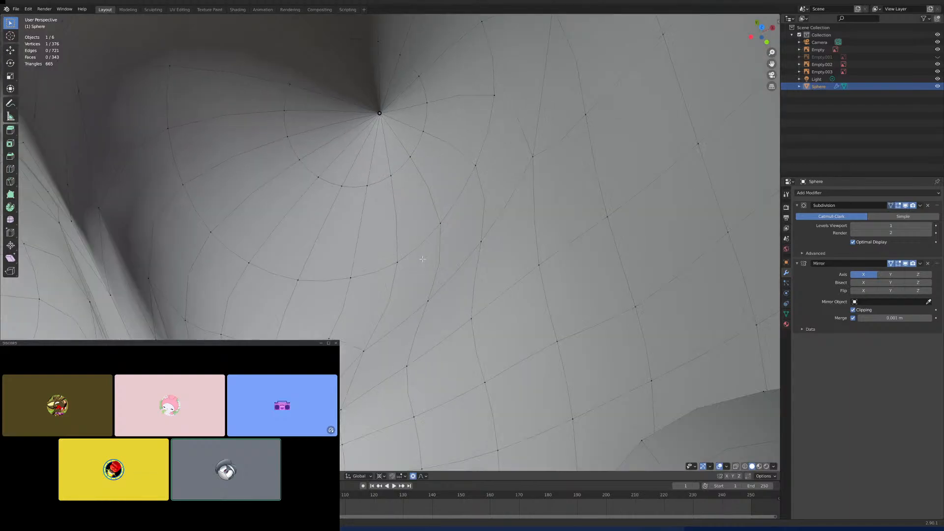
scroll(423, 259, down, 4)
middle_drag(425, 259, 388, 237)
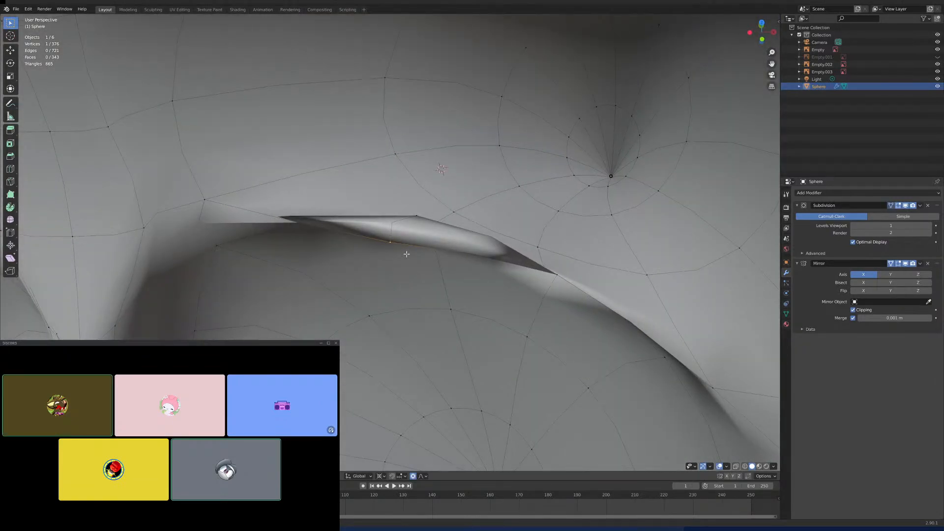
key(g)
key(z)
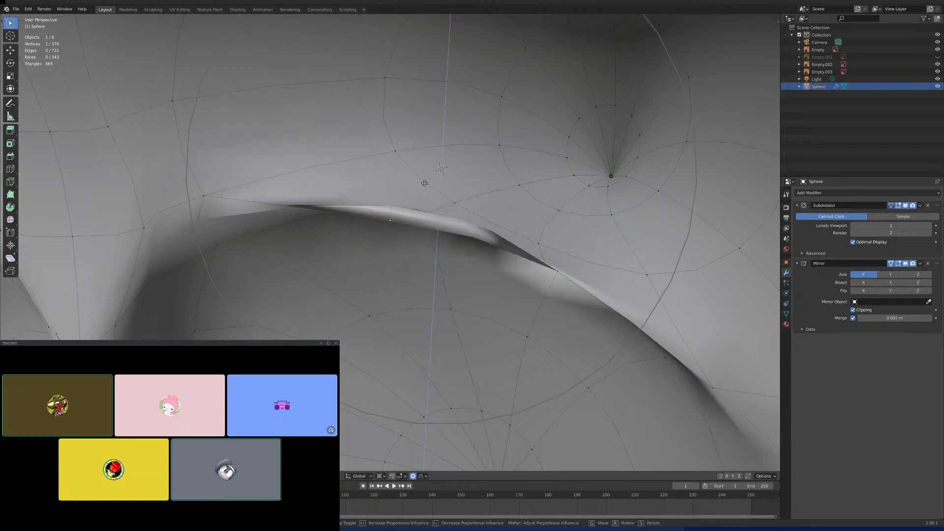
click(447, 61)
- Lower the inner crease vertex beneath the side spike along Z in back view, using a smaller proportional editing radius
scroll(460, 133, down, 7)
middle_drag(461, 137, 339, 133)
key(KP_3)
key(ctrl+KP_1)
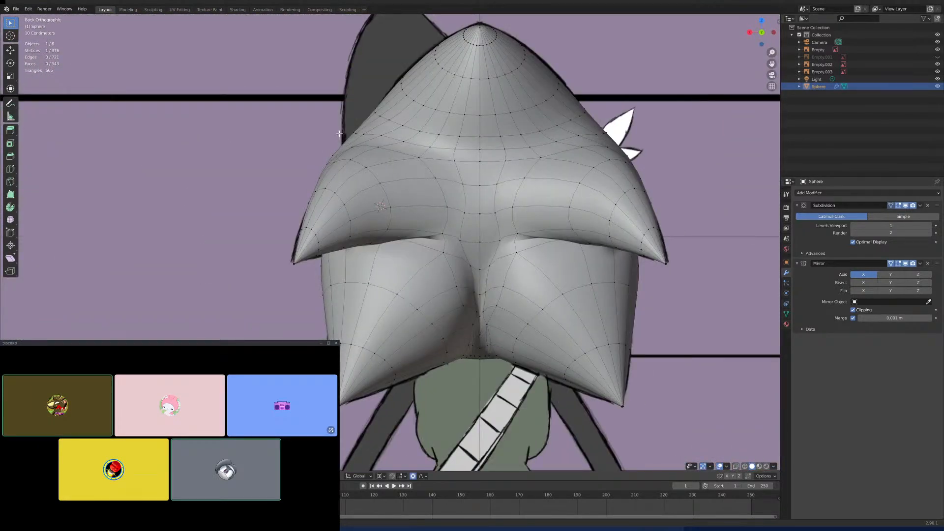
scroll(360, 120, down, 1)
scroll(472, 249, up, 6)
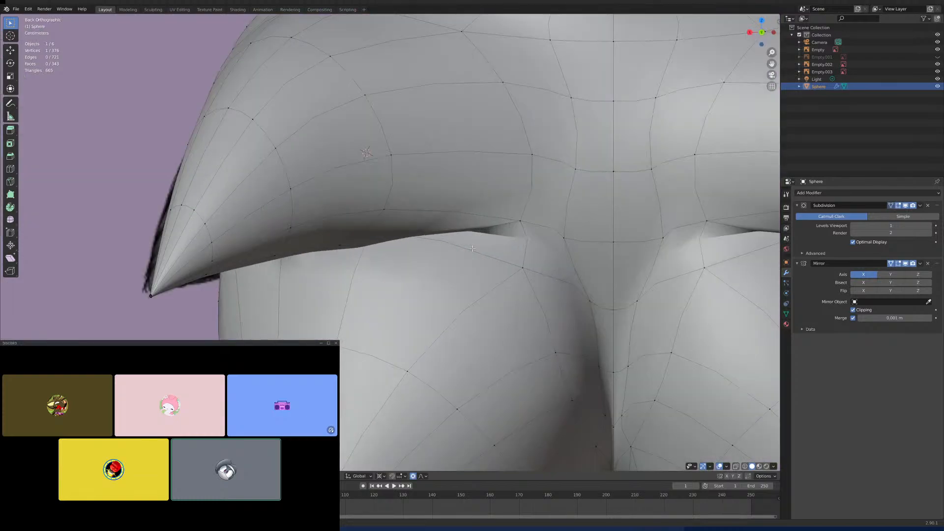
key(g)
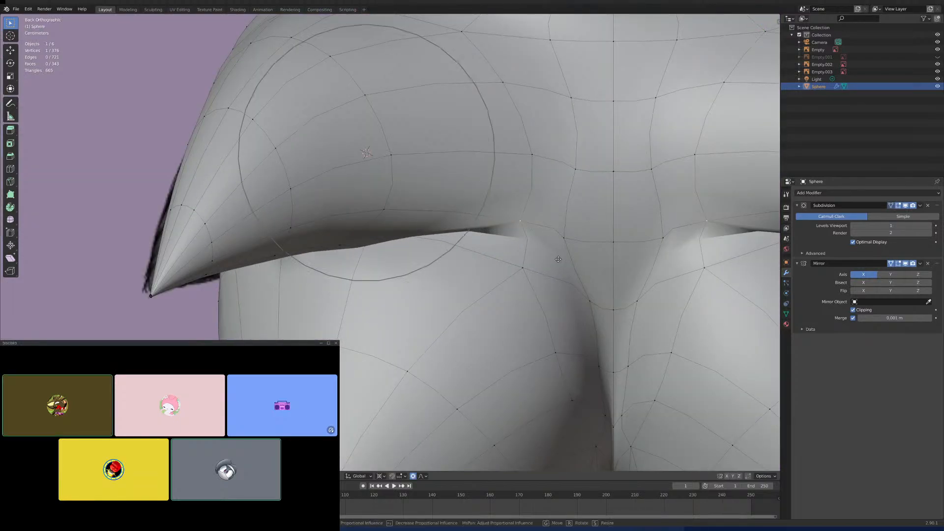
scroll(556, 278, up, 7)
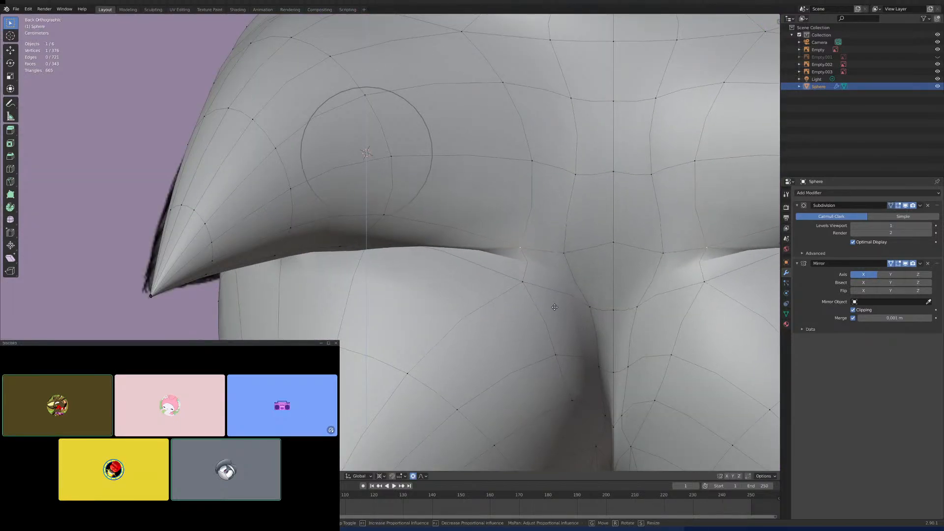
scroll(559, 333, up, 4)
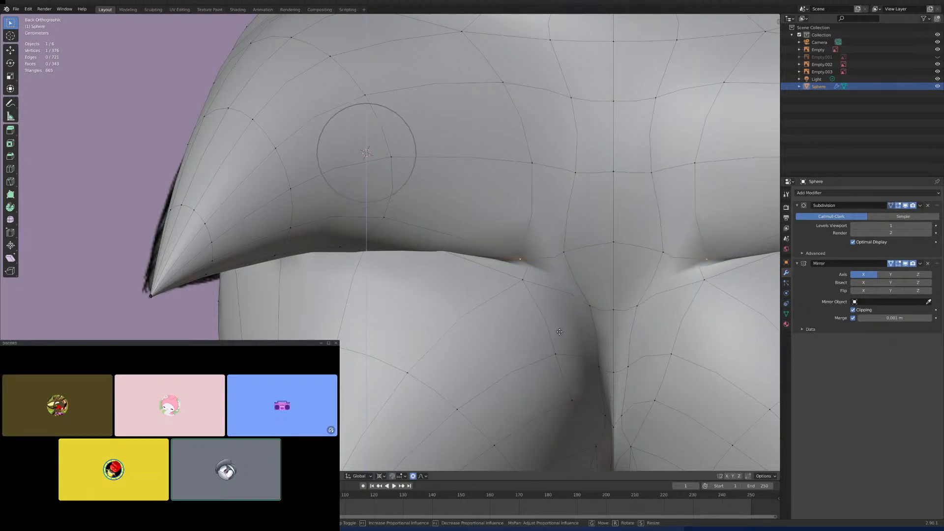
click(561, 337)
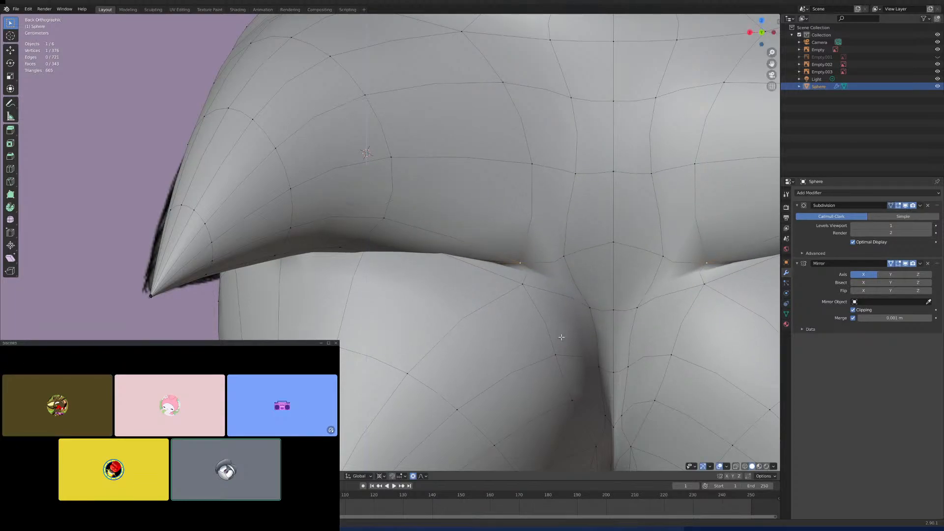
- Turn off clipping in the Mirror modifier and inspect the top spike's tip up close in back view
scroll(579, 333, down, 6)
shift+middle_drag(585, 298, 517, 309)
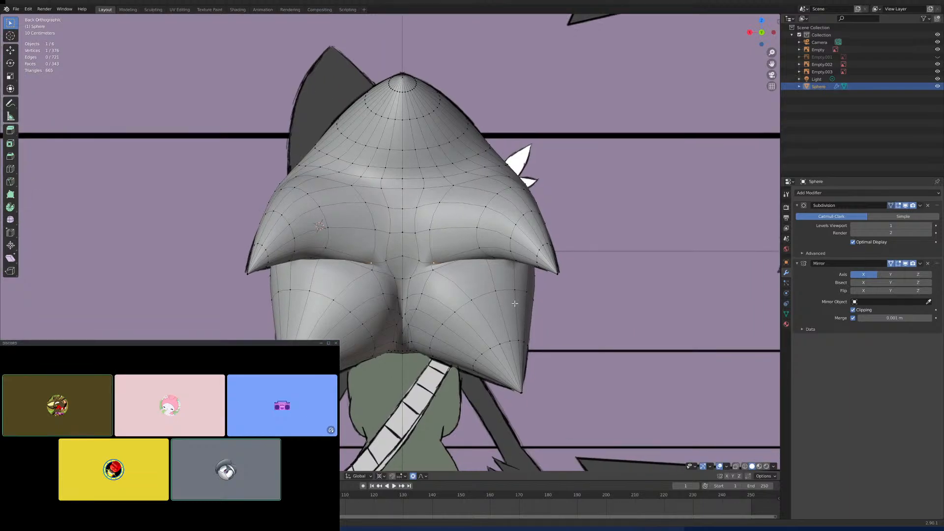
shift+middle_drag(429, 134, 423, 309)
scroll(423, 309, up, 8)
scroll(432, 319, up, 7)
shift+middle_drag(415, 424, 392, 245)
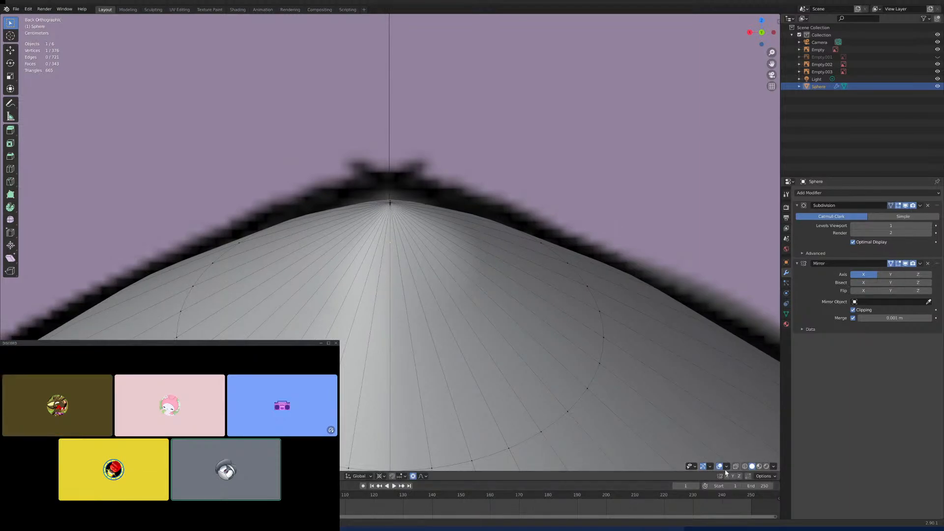
click(861, 308)
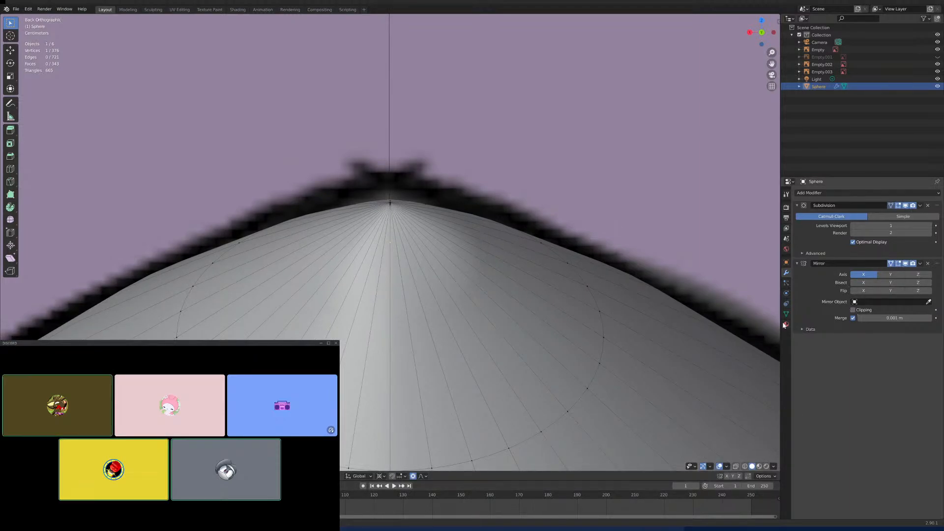
scroll(446, 210, up, 4)
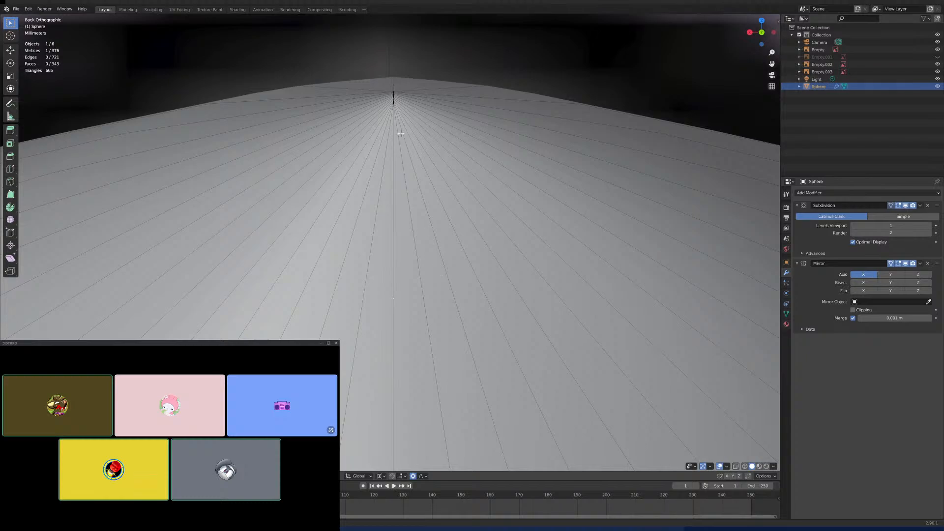
- Circle-select the clustered vertices at the top spike's tip and move them sideways off the mirror line to open a gap
key(c)
click(392, 101)
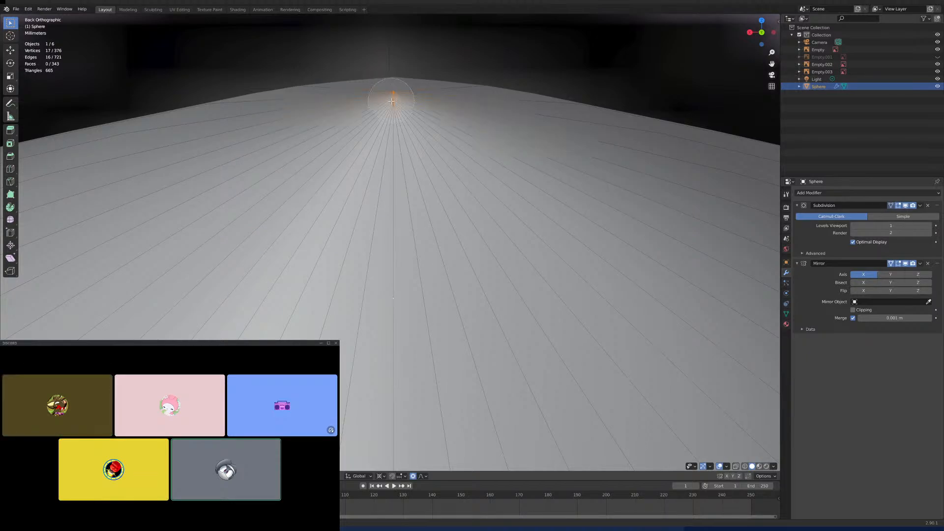
right_click(391, 101)
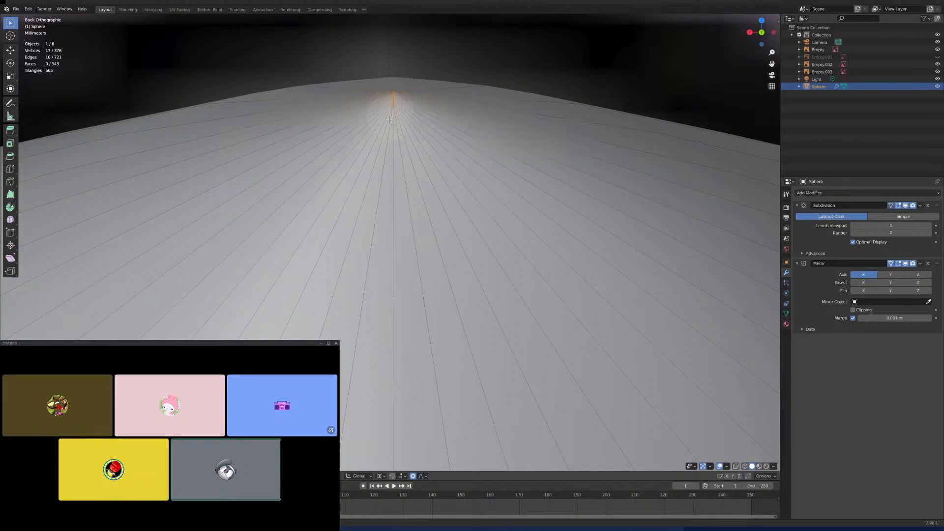
key(g)
right_click(412, 133)
key(g)
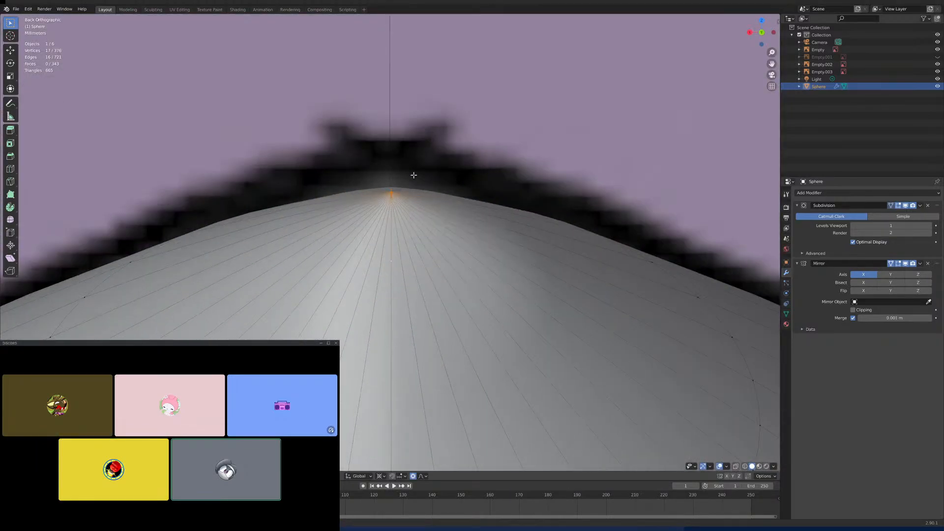
key(g)
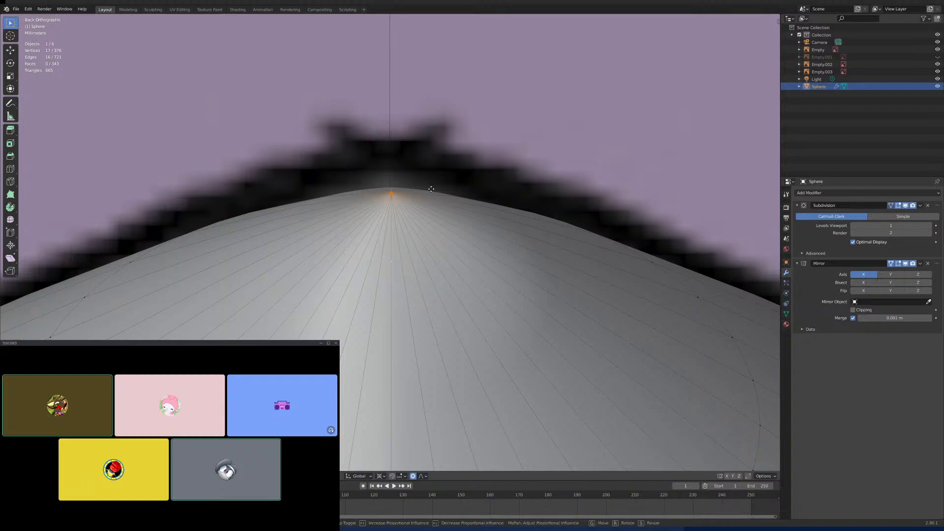
click(420, 192)
scroll(422, 196, down, 8)
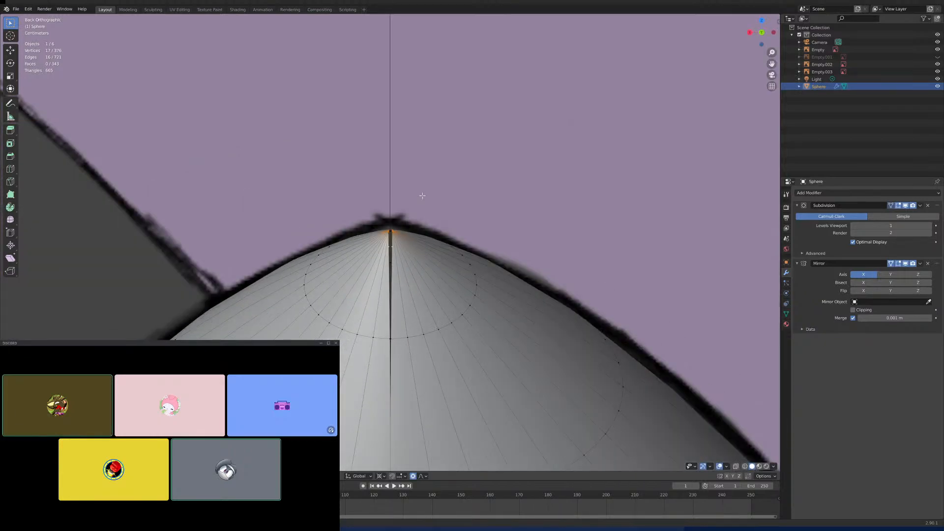
- Select the seam vertex just below the tip, re-enable clipping in the Mirror modifier and turn off proportional editing
scroll(426, 240, up, 4)
scroll(426, 240, up, 3)
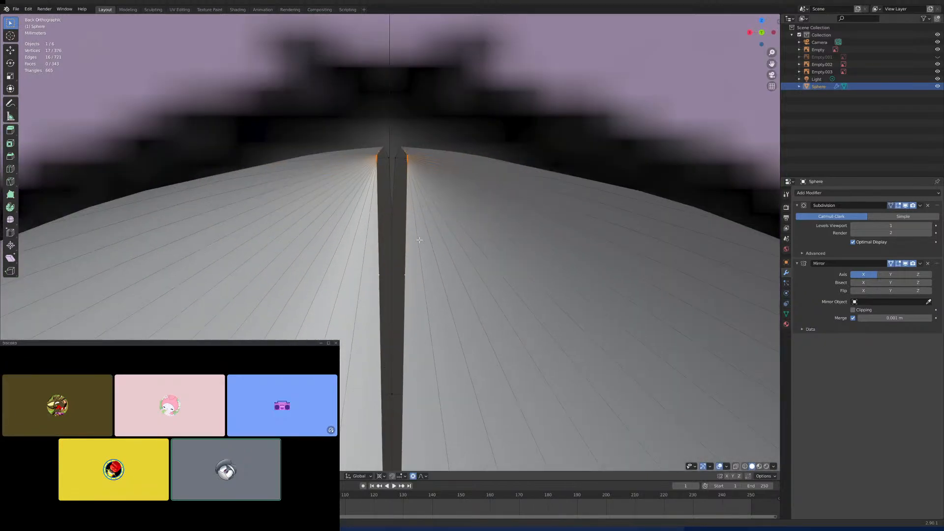
click(412, 279)
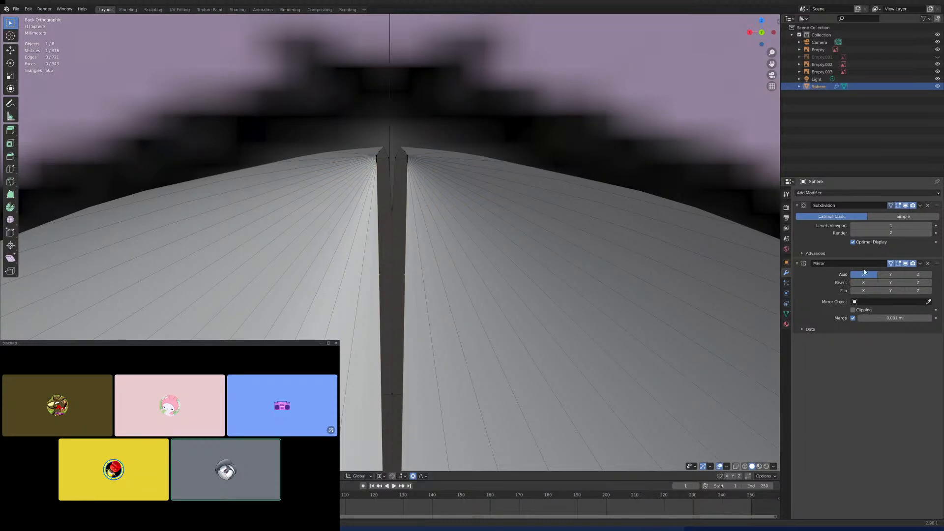
click(853, 310)
click(413, 476)
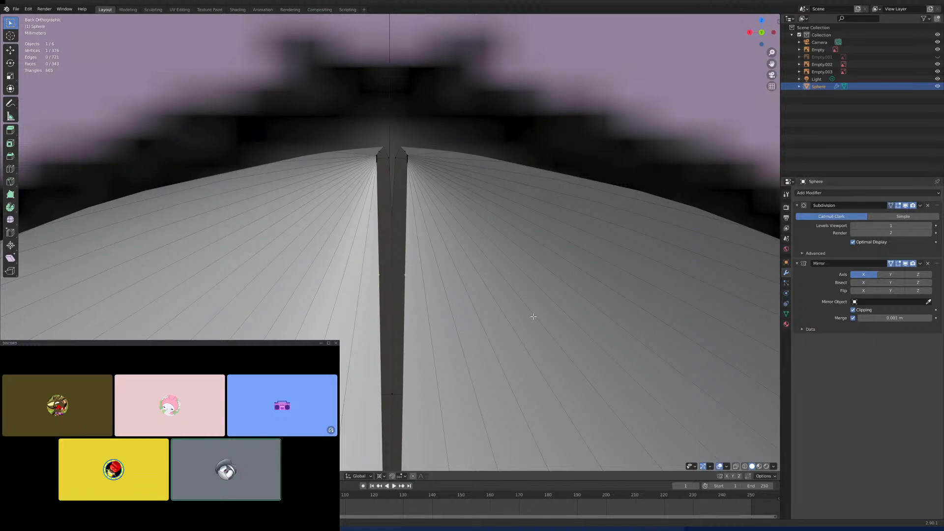
- Move the selected seam vertex inward, then along X until it meets its mirrored copy on the centre line
key(g)
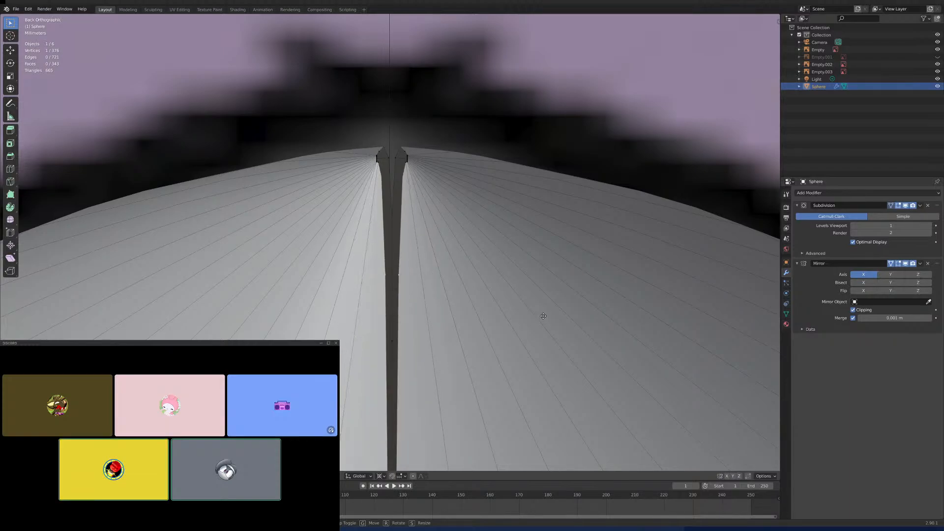
click(550, 316)
scroll(429, 272, up, 1)
middle_drag(429, 273, 398, 271)
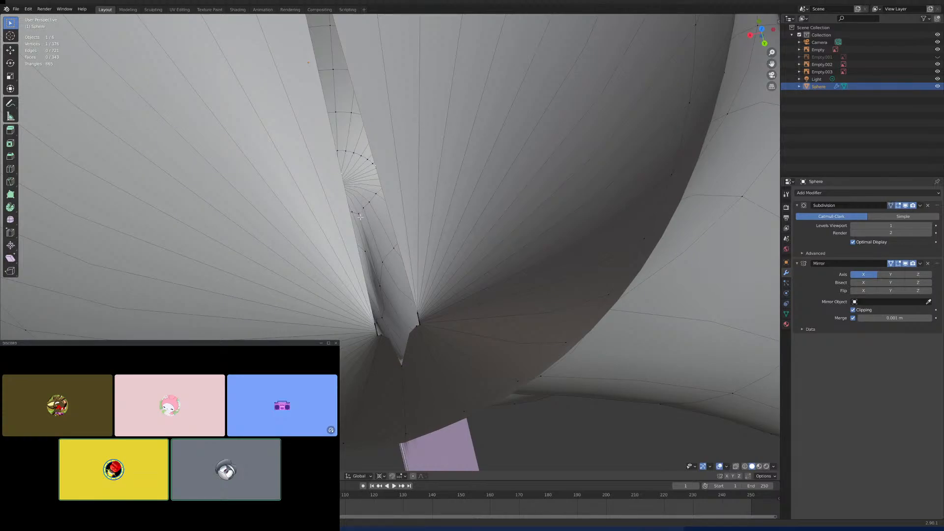
key(g)
key(x)
click(365, 215)
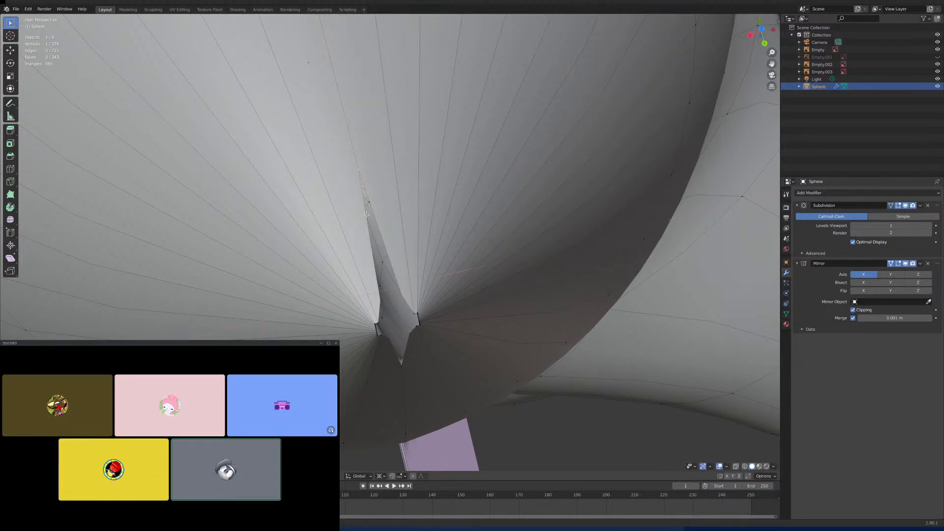
mouse_move(365, 214)
middle_down()
mouse_move(383, 213)
mouse_move(347, 217)
middle_up()
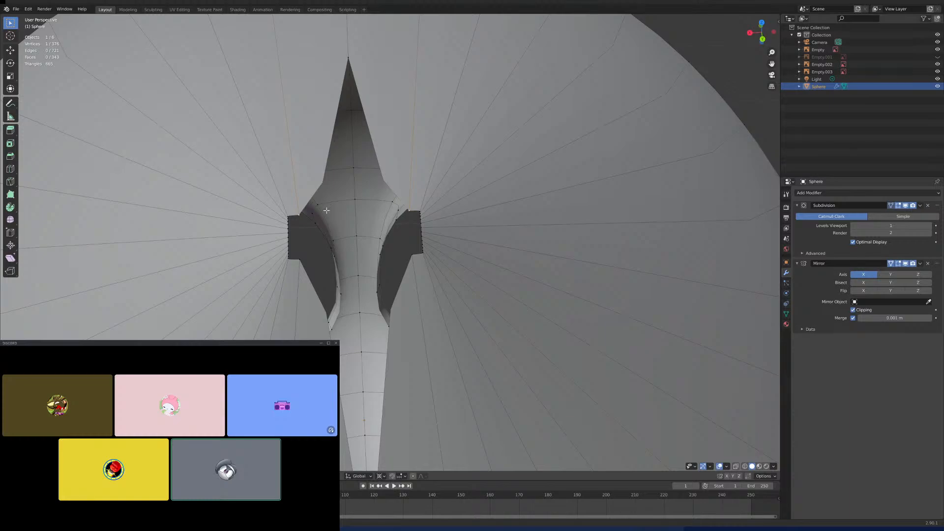
- Circle-select the row of vertices along the opening at the spike's tip and scale it
middle_drag(280, 219, 240, 185)
key(c)
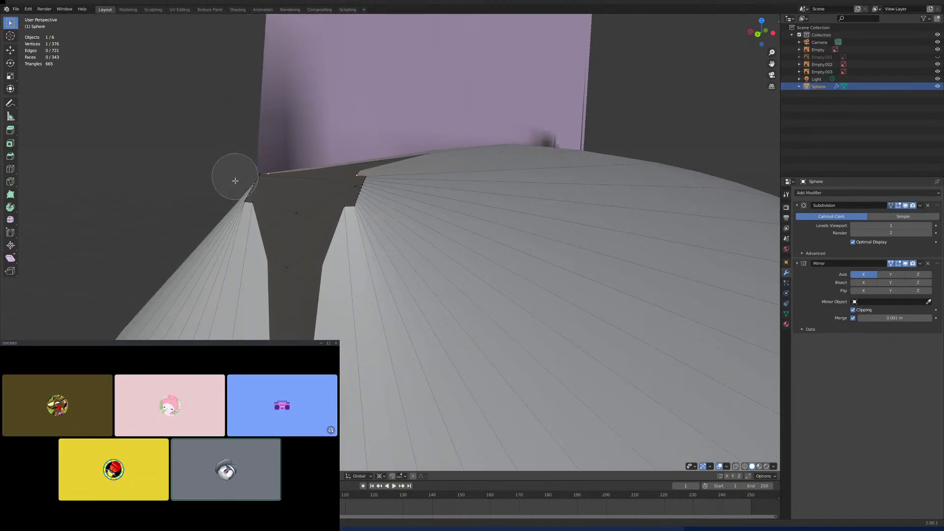
mouse_move(235, 179)
mouse_down()
mouse_move(244, 184)
mouse_move(258, 168)
mouse_up()
key(Escape)
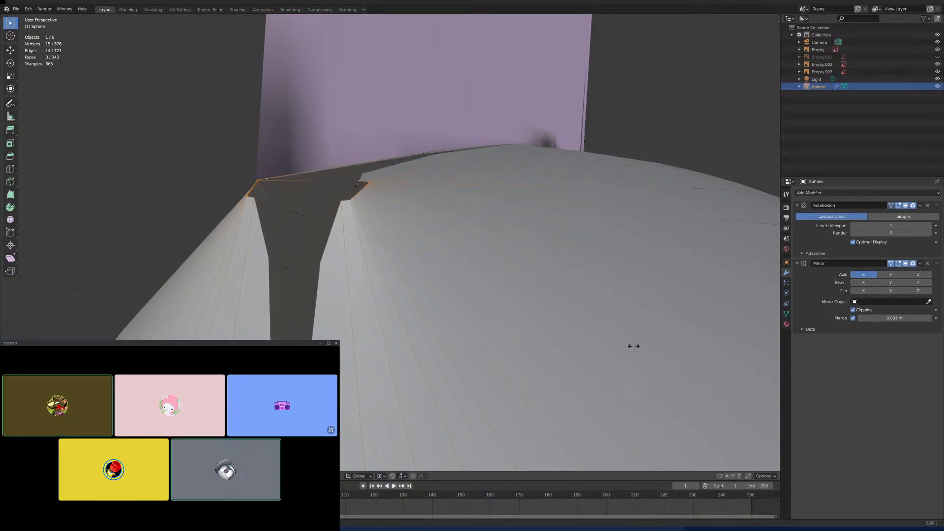
click(445, 226)
- Set the viewport's Clip Start to 0.001 m for close-up work on the spike's tip
middle_drag(445, 227, 550, 256)
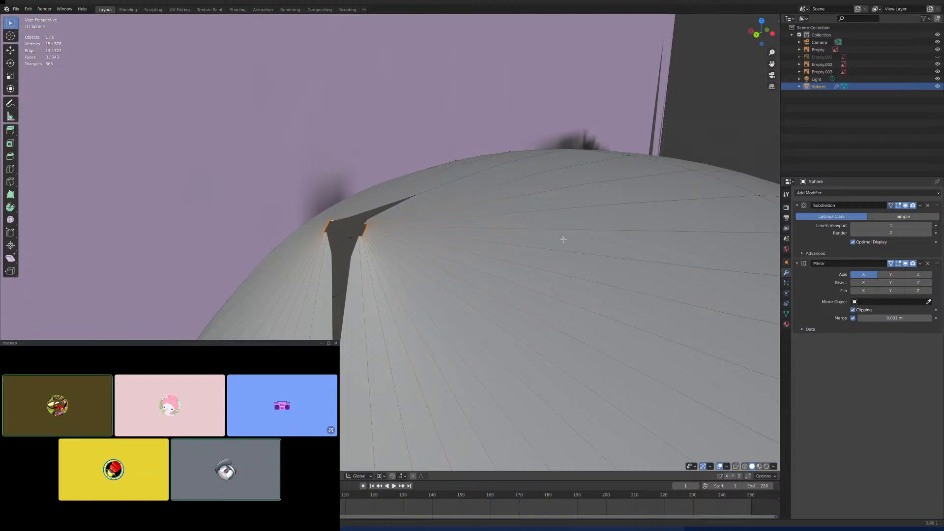
key(n)
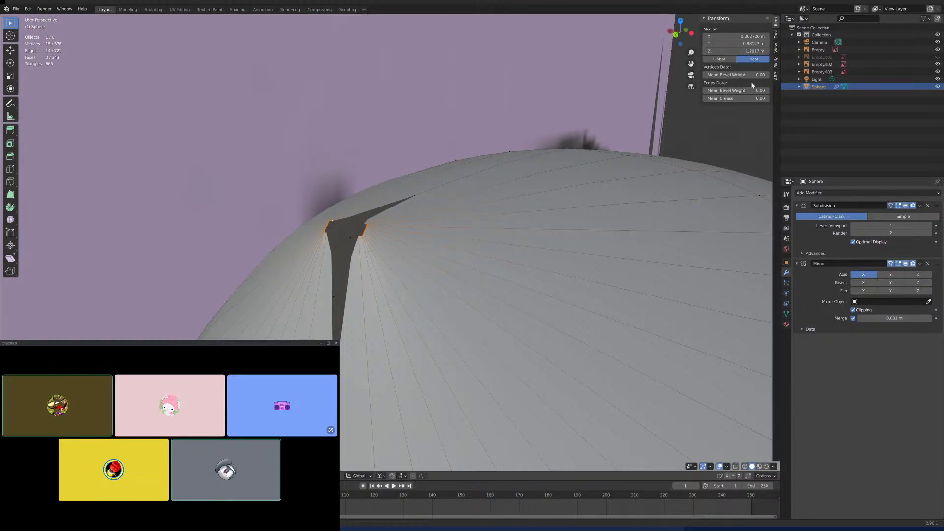
click(776, 36)
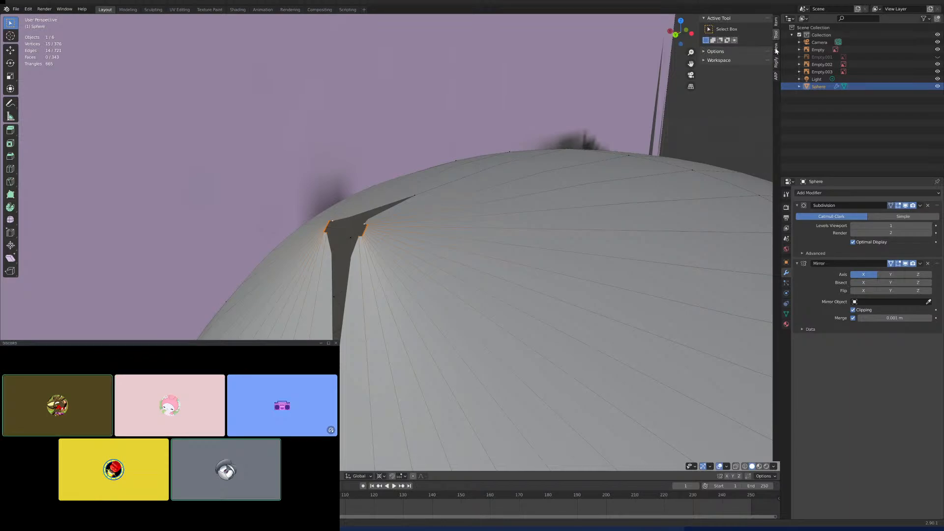
click(775, 50)
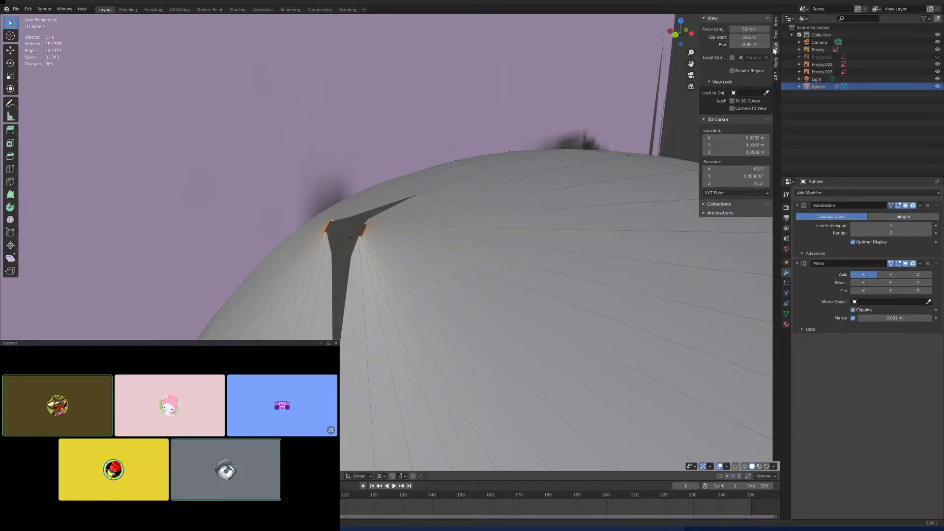
double_click(748, 37)
text(0.001)
key(Return)
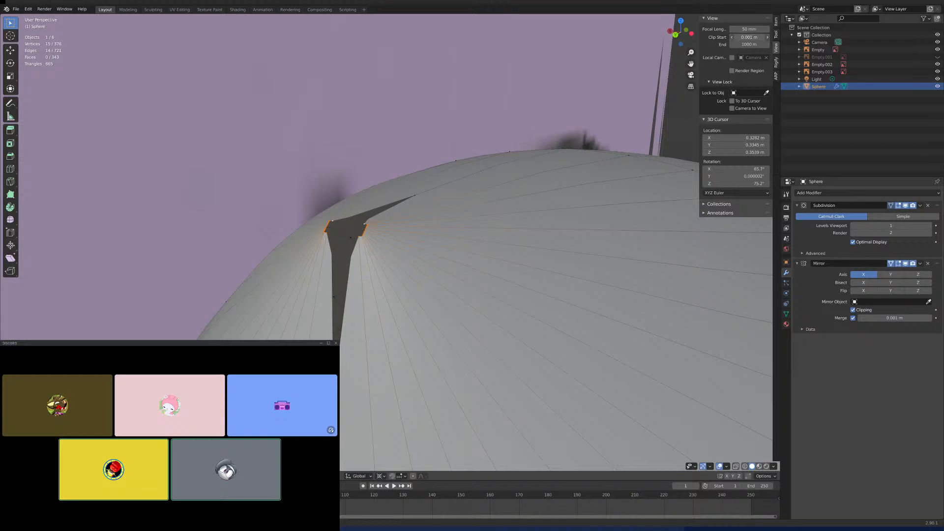
- Examine the opening at the spike's tip from several angles up close, and compare the whole head with the reference drawings
scroll(335, 293, up, 3)
scroll(337, 290, down, 2)
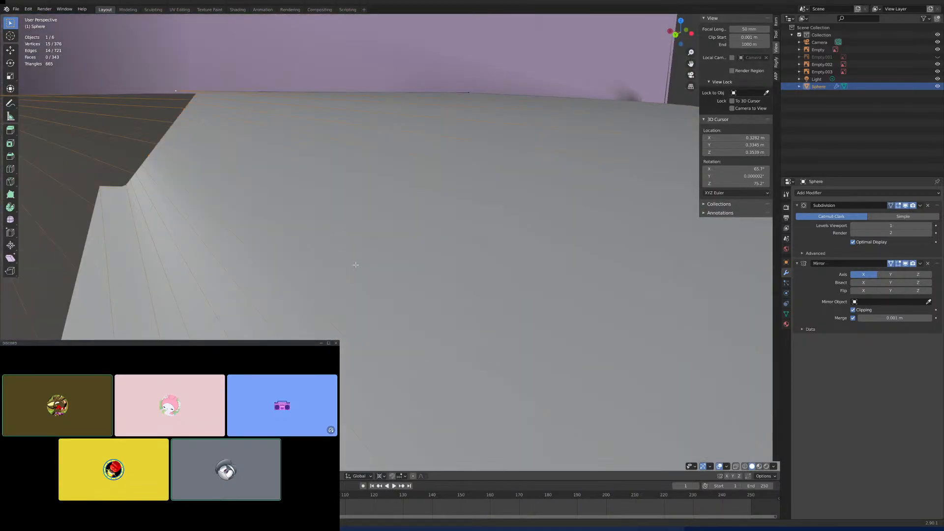
middle_drag(347, 269, 368, 266)
scroll(369, 266, down, 4)
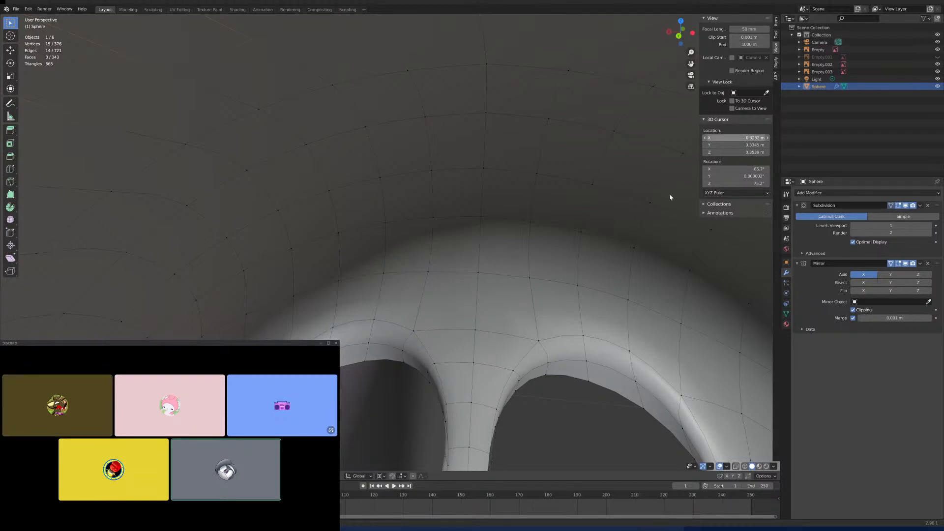
scroll(638, 200, up, 3)
scroll(637, 200, down, 1)
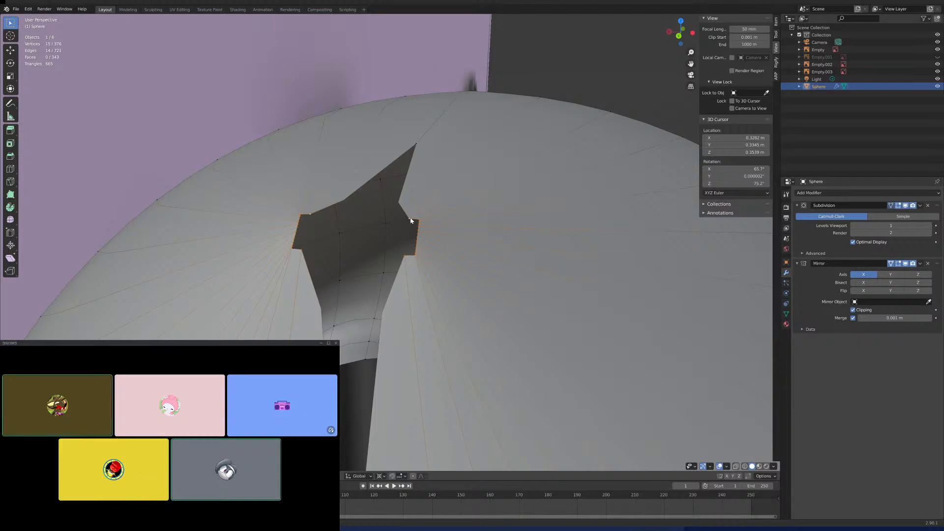
middle_drag(415, 221, 413, 229)
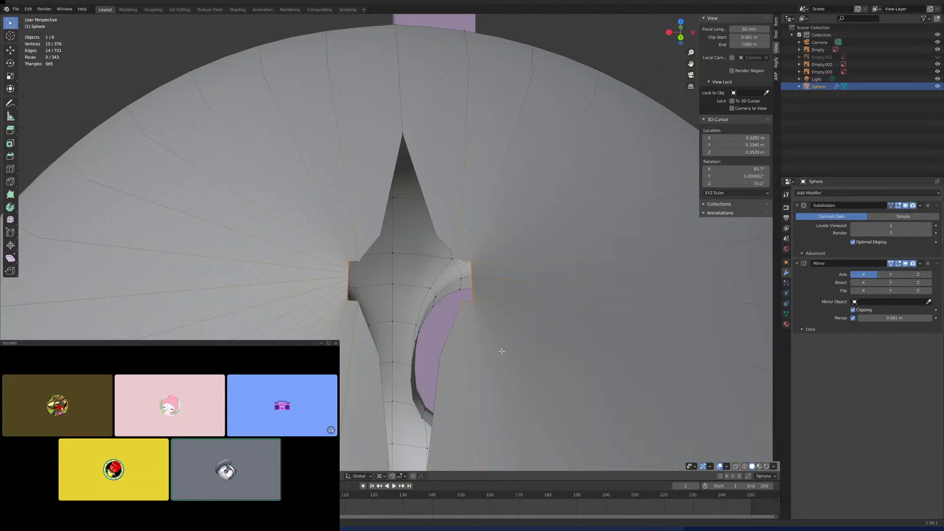
scroll(436, 273, down, 10)
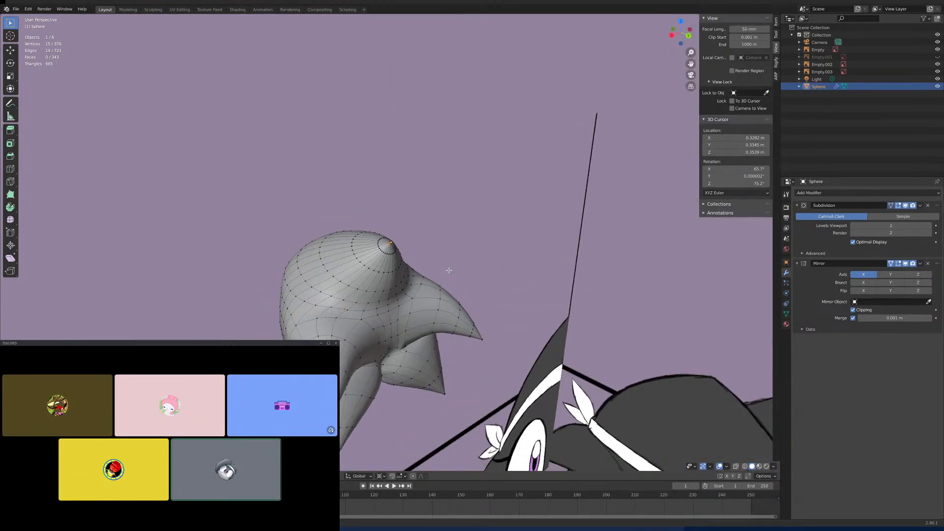
middle_drag(448, 270, 582, 260)
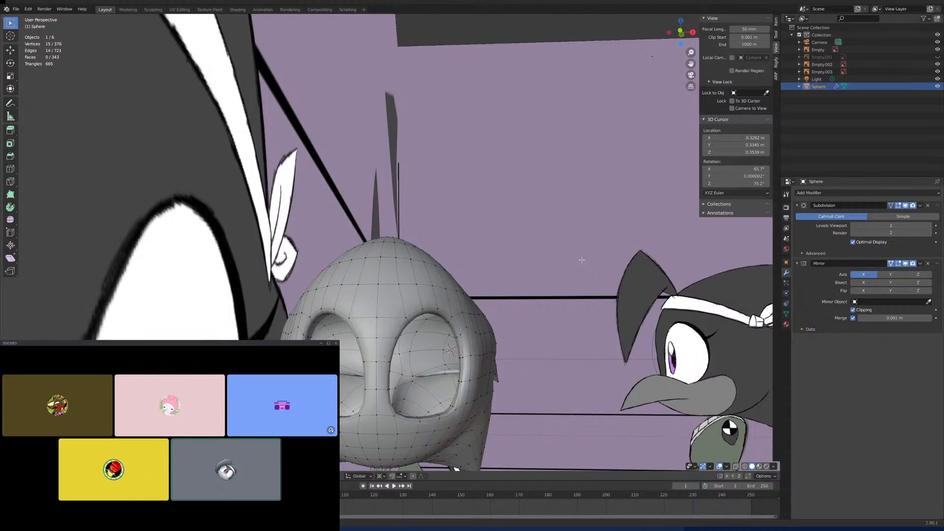